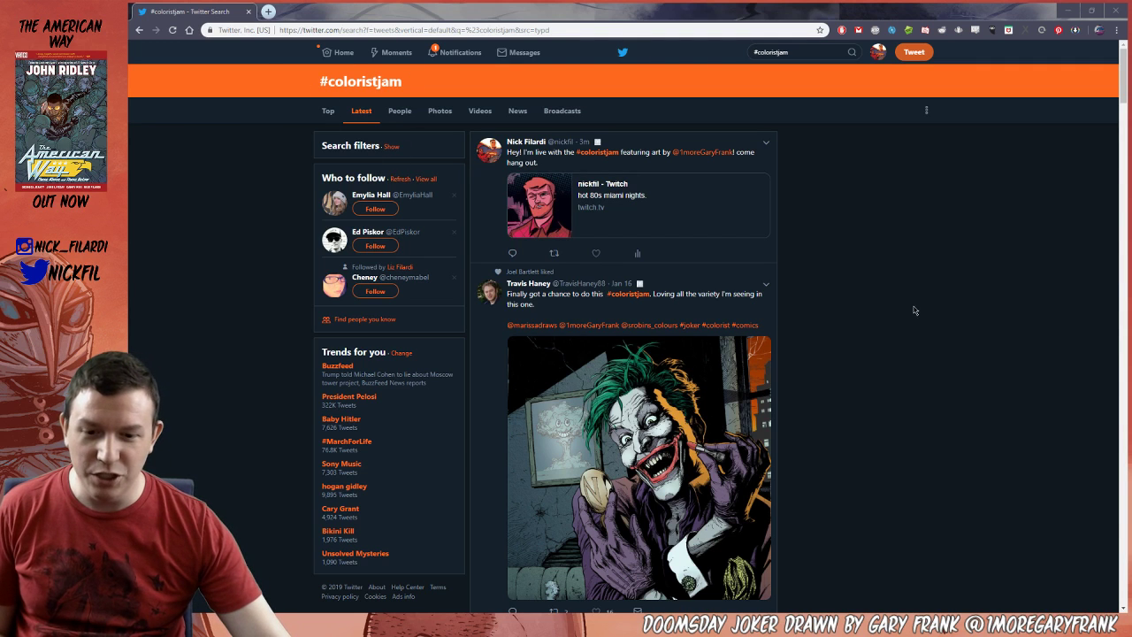
Look through the latest #coloristjam posts and compare the different colorings of the Doomsday Joker artwork.
scroll(914, 309, down, 4)
scroll(932, 303, down, 3)
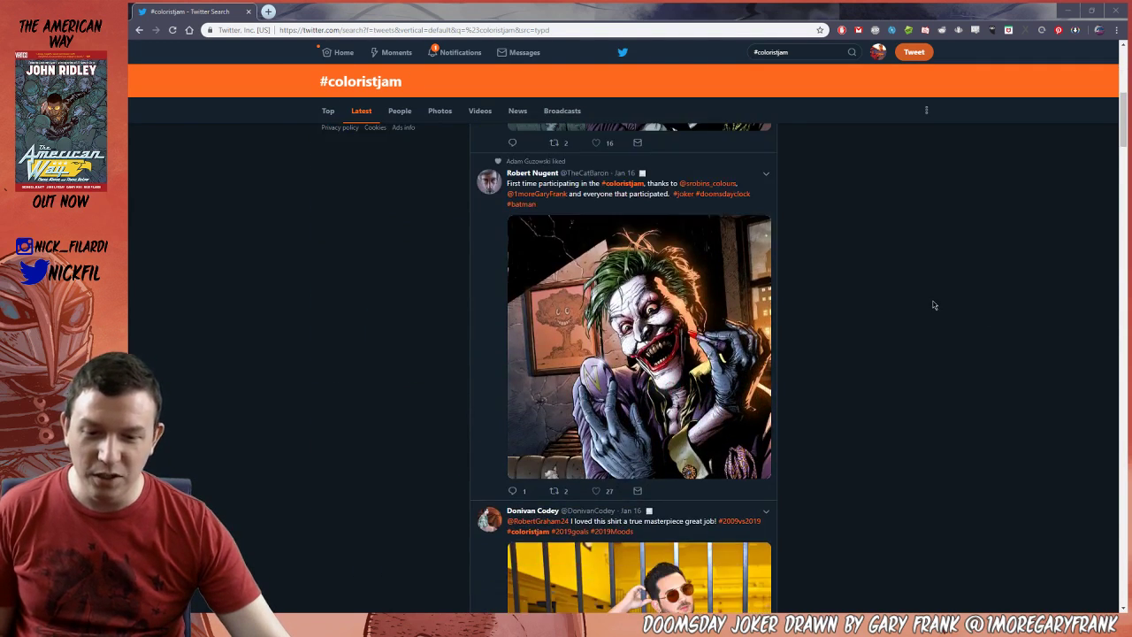
scroll(622, 323, up, 2)
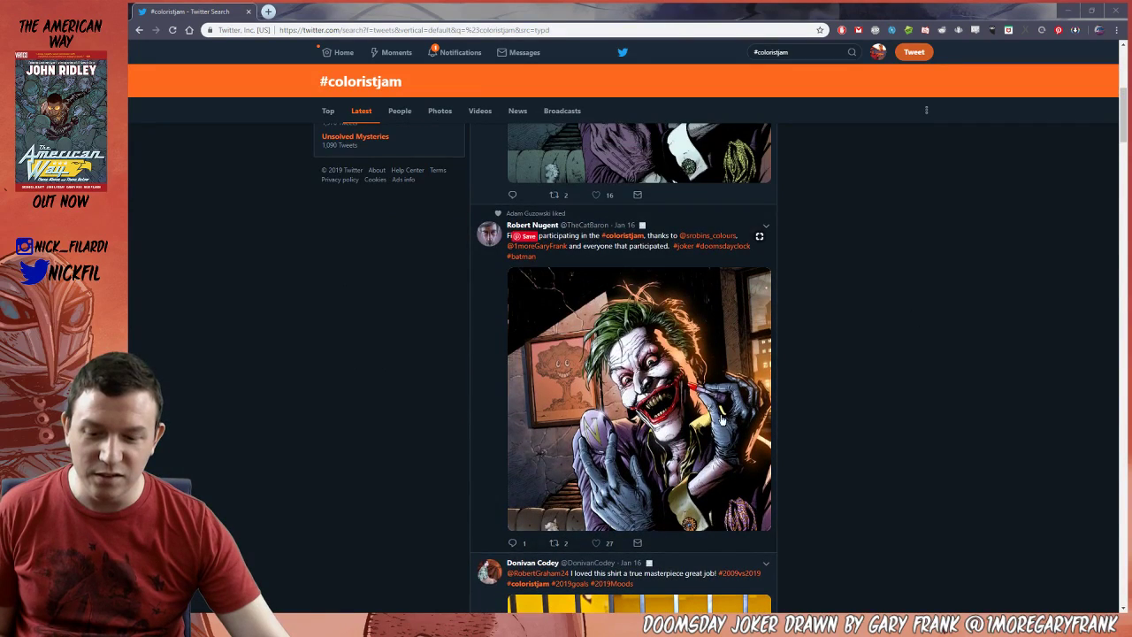
scroll(721, 420, down, 3)
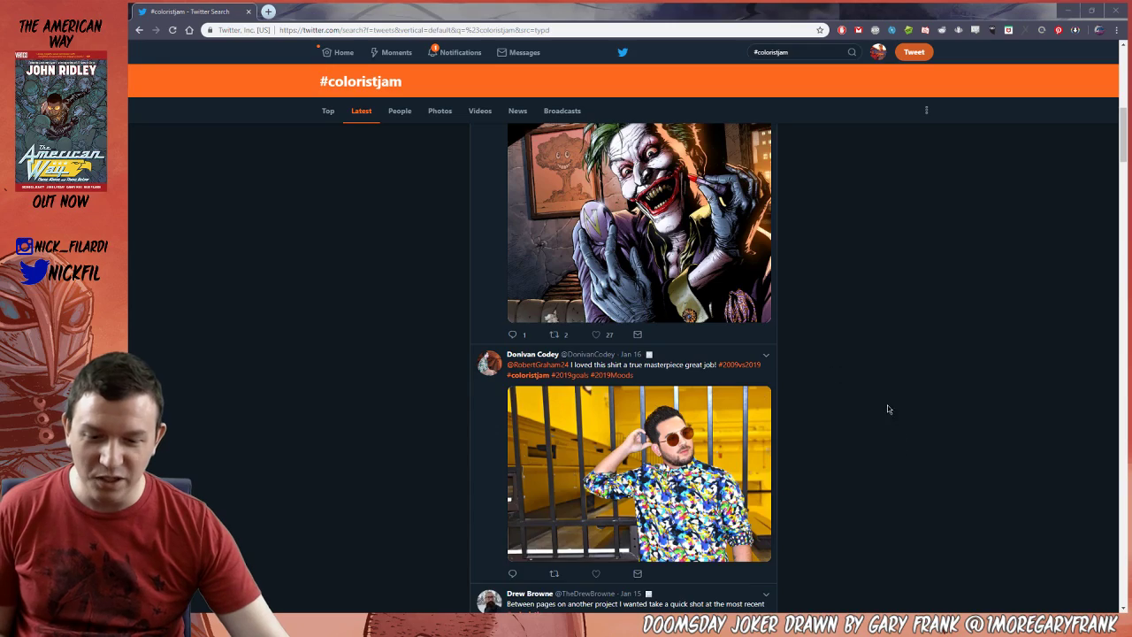
scroll(887, 407, down, 4)
scroll(887, 408, down, 7)
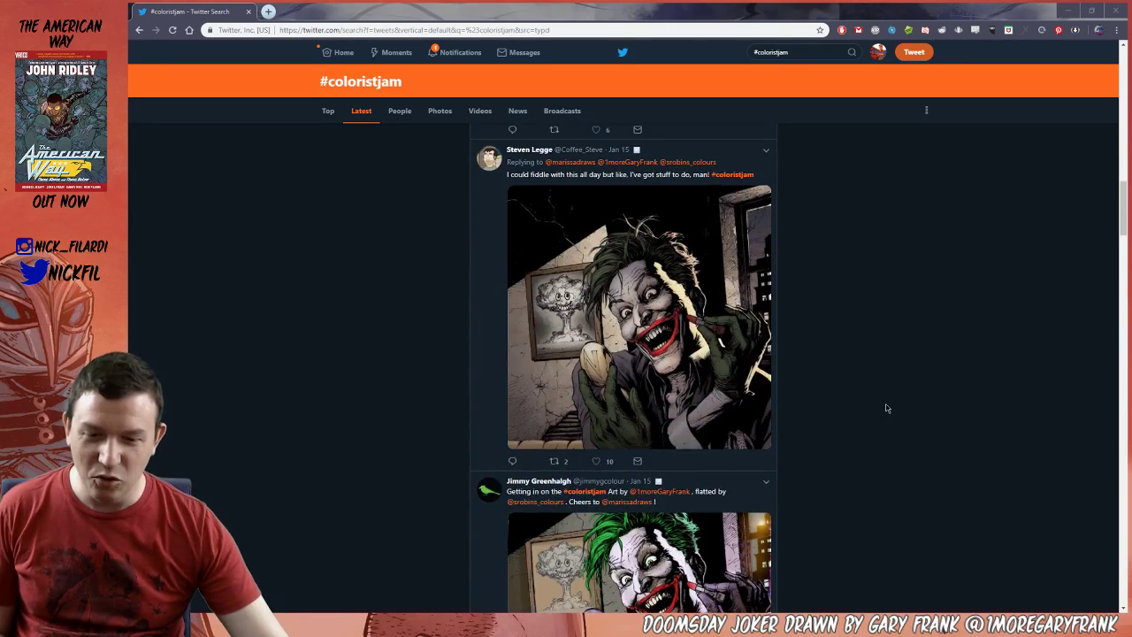
scroll(904, 416, down, 5)
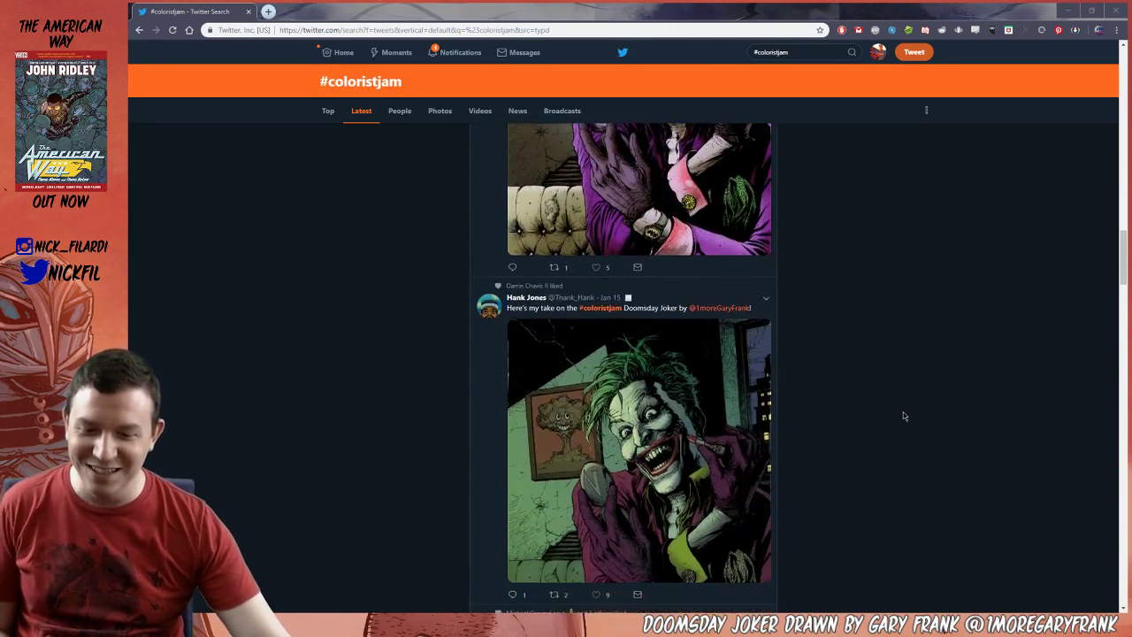
scroll(902, 417, down, 7)
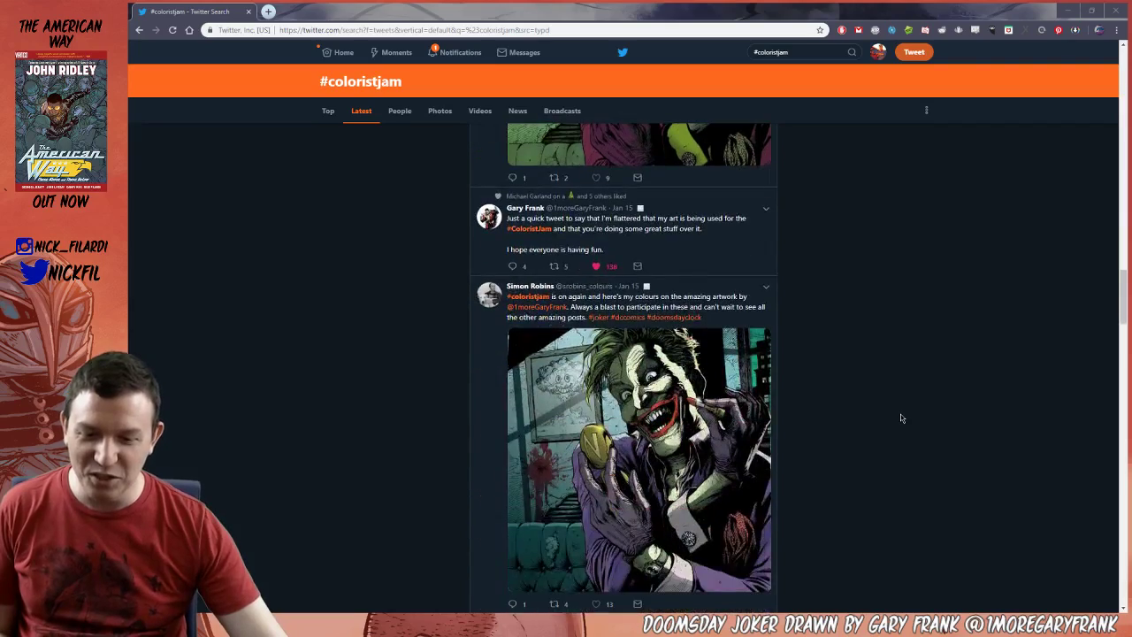
scroll(902, 418, down, 15)
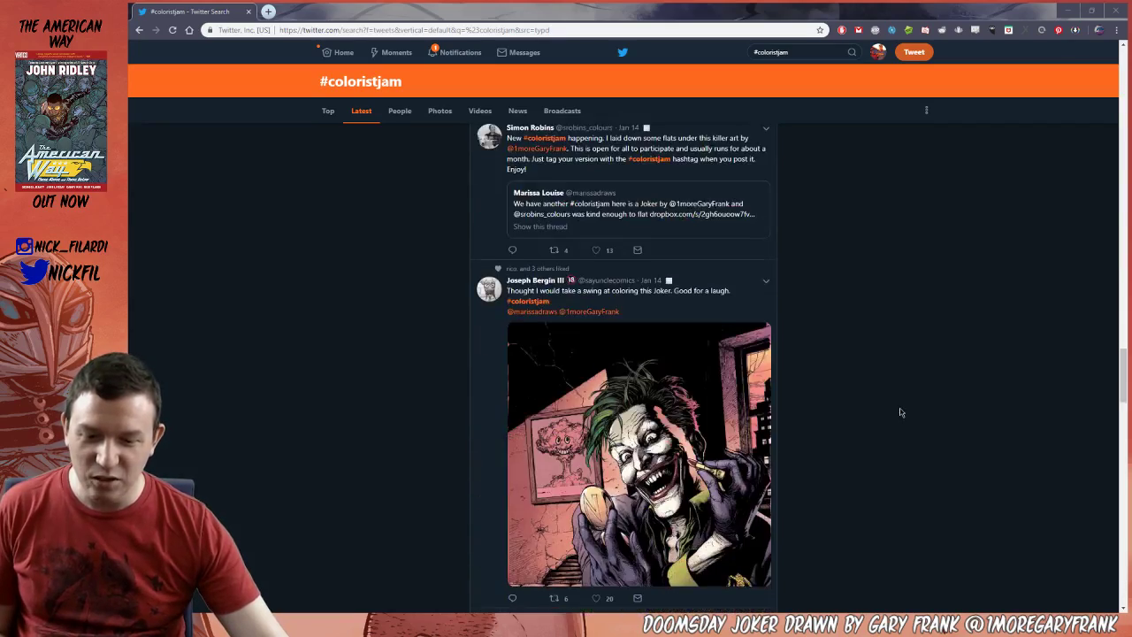
scroll(899, 412, down, 4)
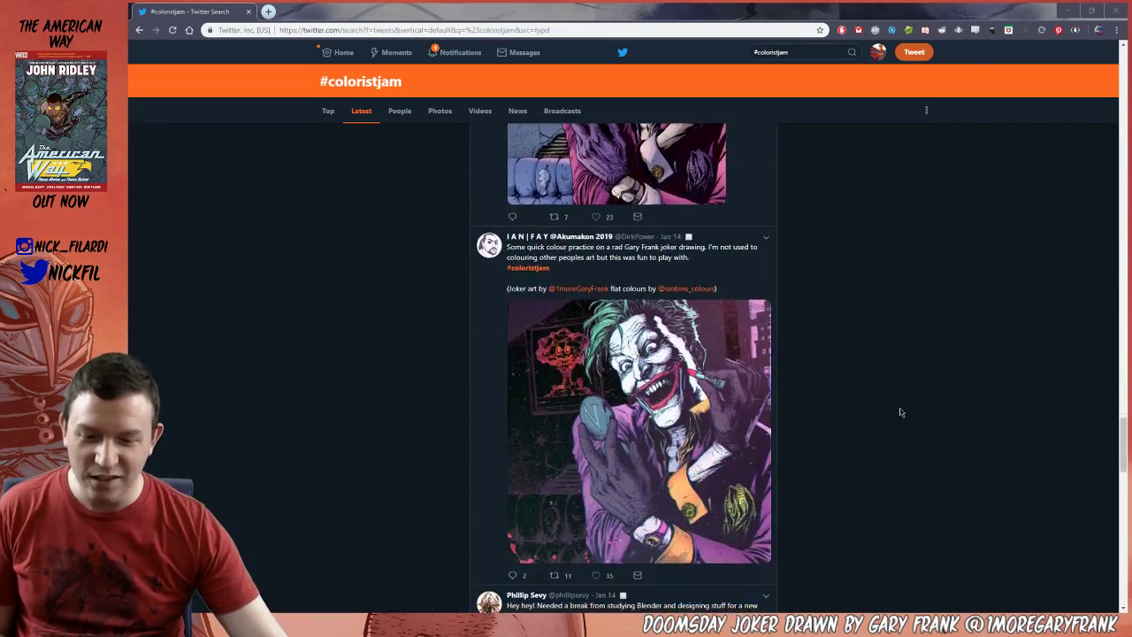
Enlarge the January 14 Joker coloring with orange cuffs and red splatter, examine its palette, and return to the results.
click(640, 405)
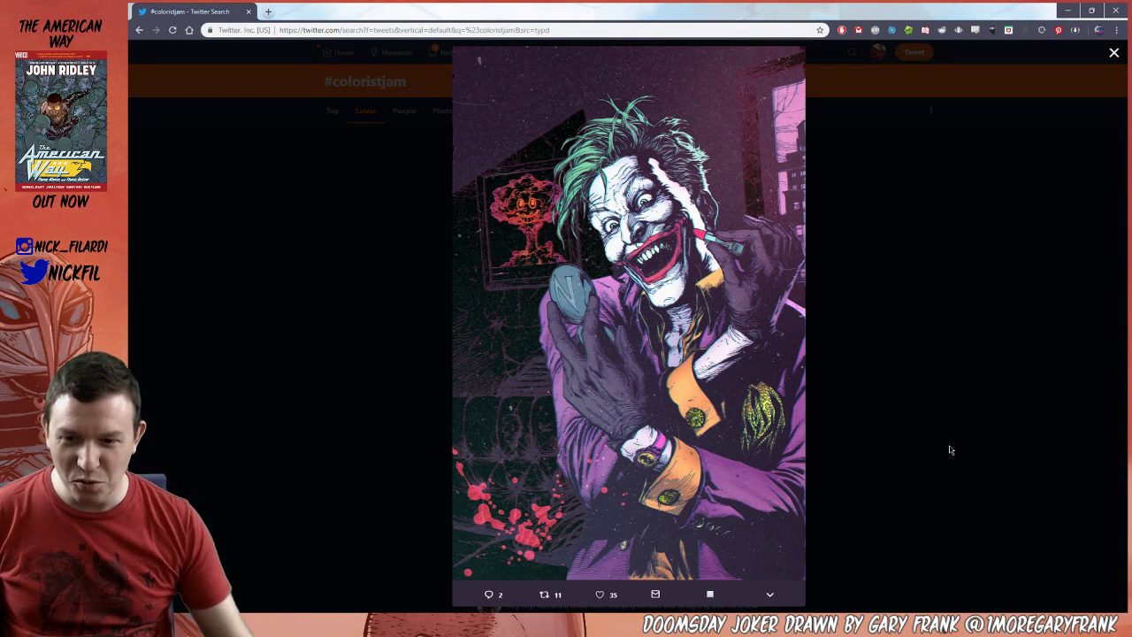
click(950, 450)
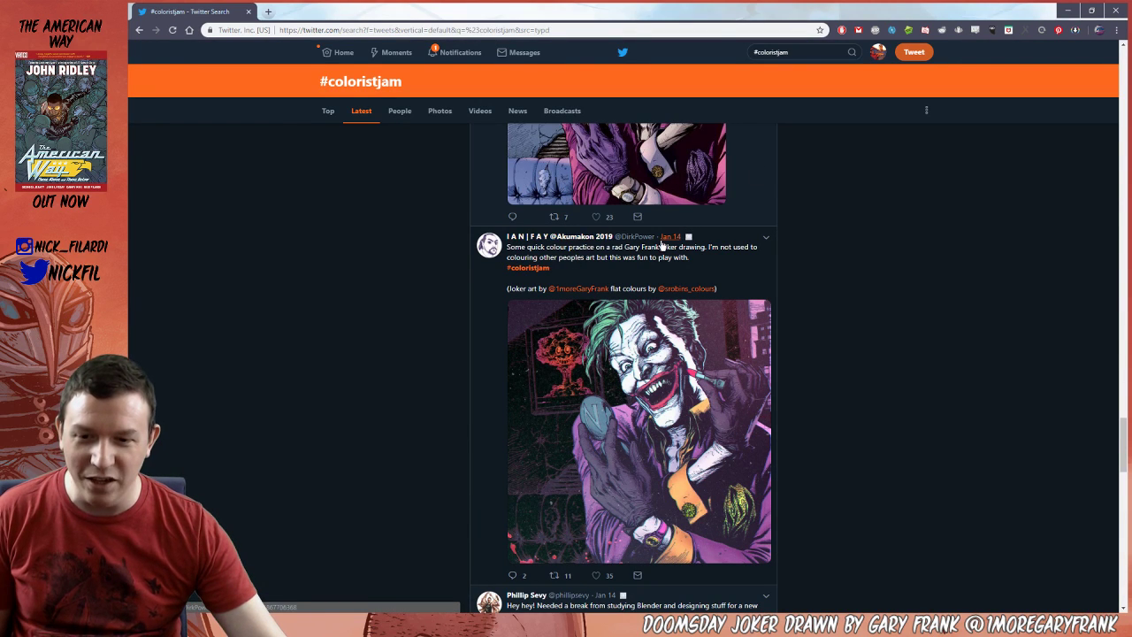
click(641, 447)
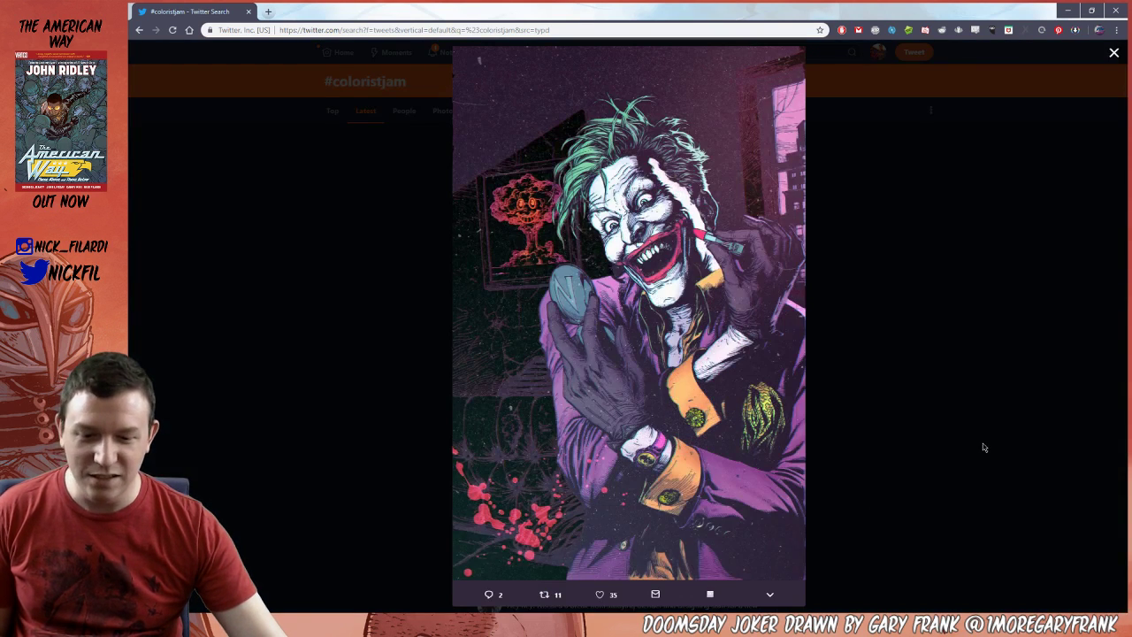
mouse_move(798, 319)
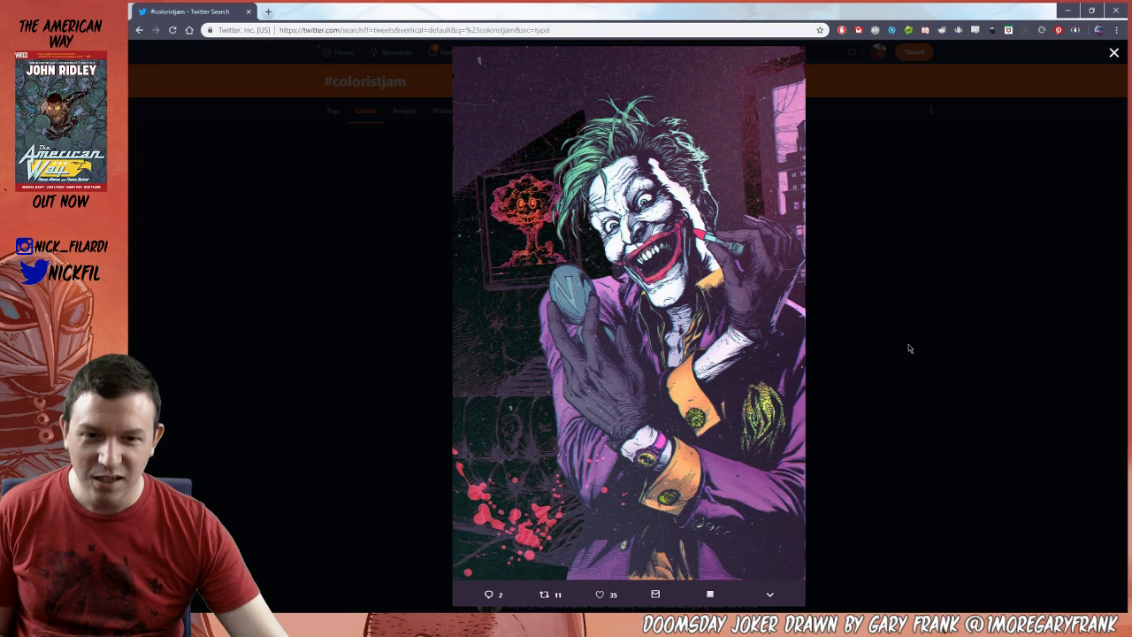
mouse_move(509, 316)
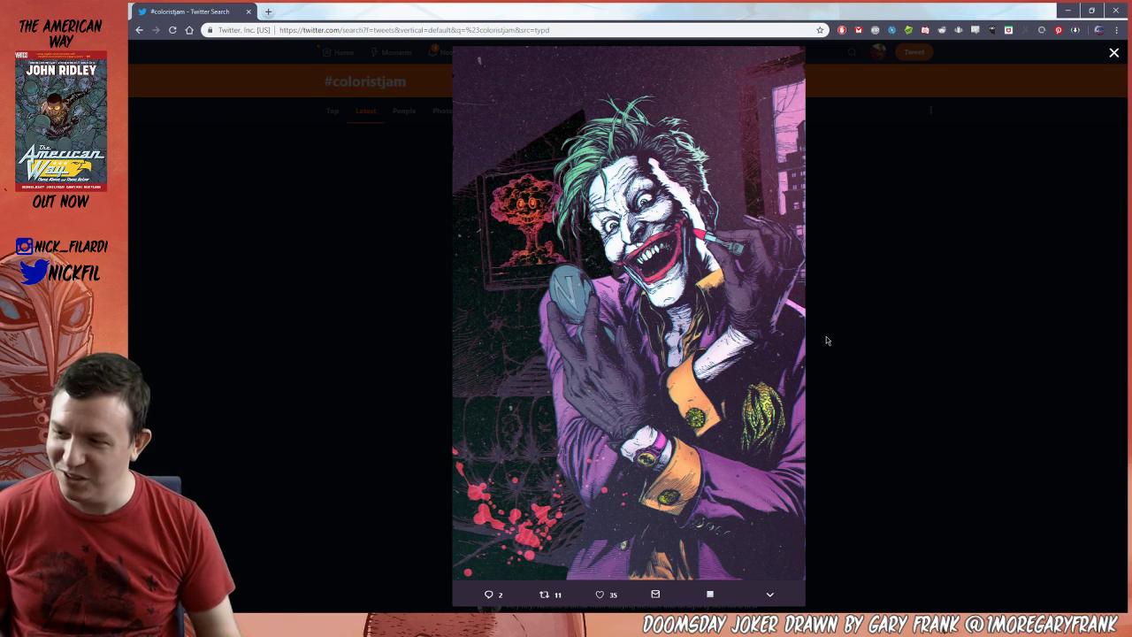
click(900, 368)
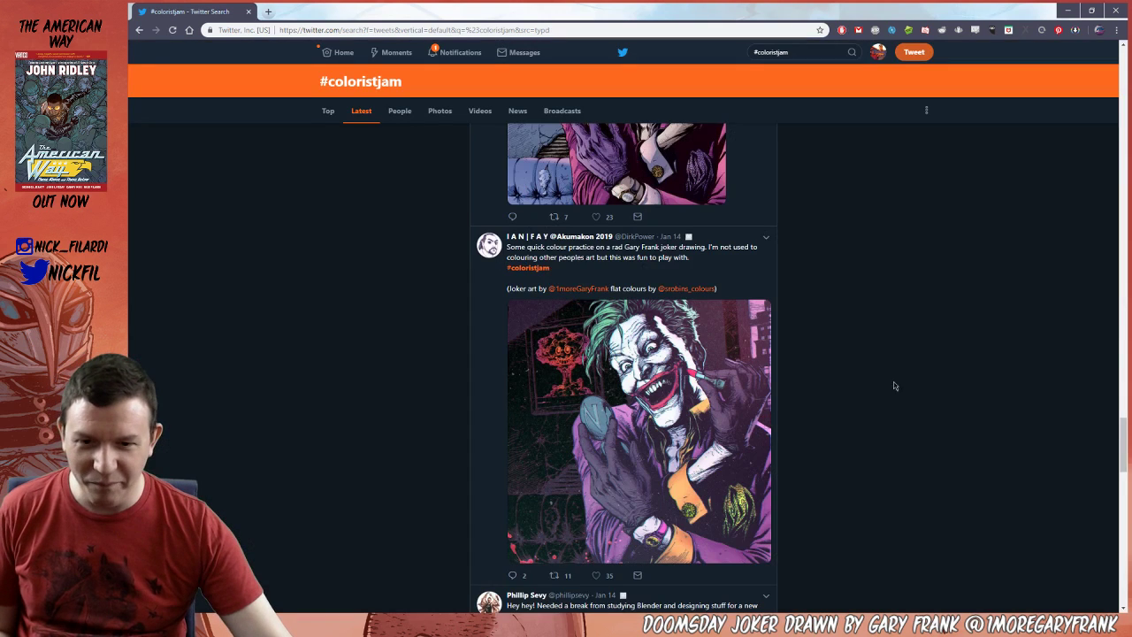
click(708, 495)
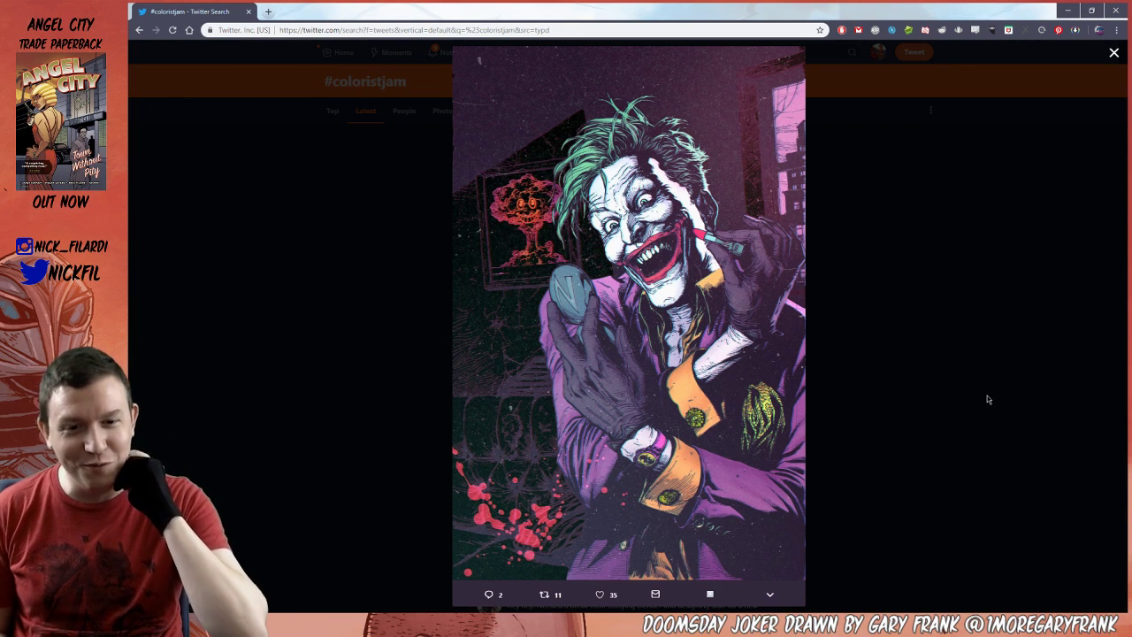
click(884, 513)
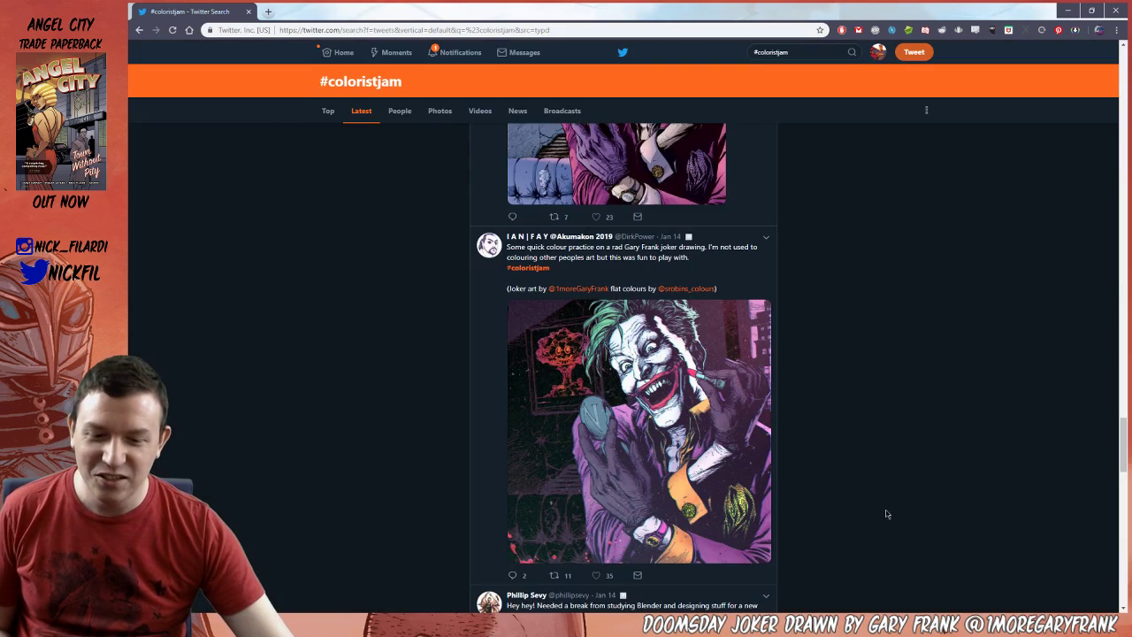
Examine the older #coloristjam entries down to the post sharing the flatted Joker TIF file through Dropbox.
scroll(859, 464, down, 2)
scroll(859, 465, up, 2)
scroll(858, 466, down, 5)
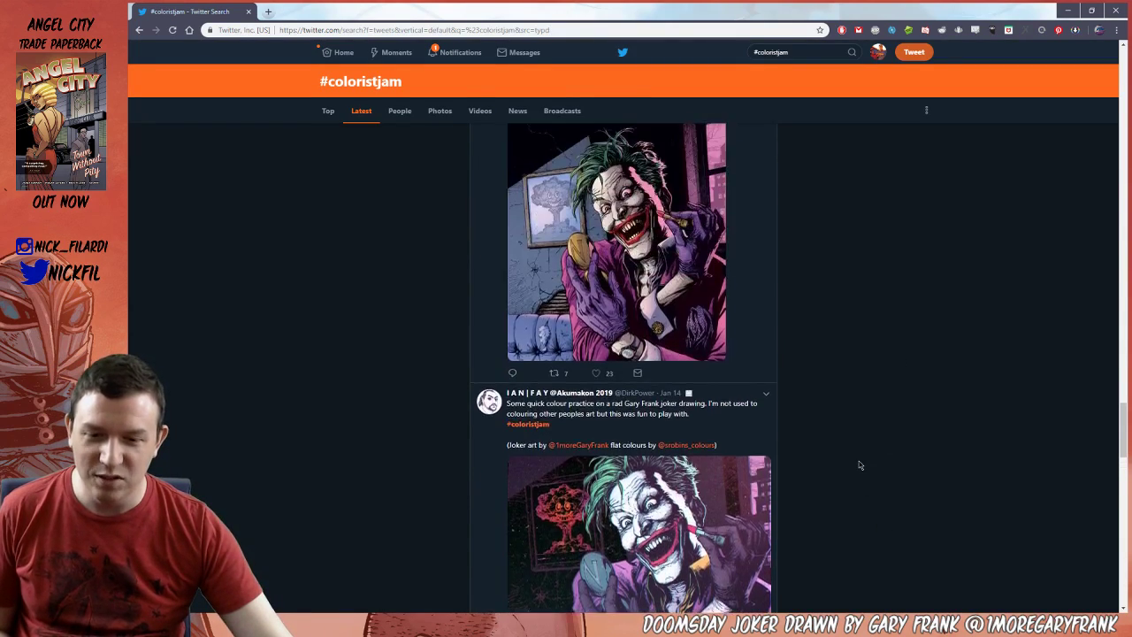
scroll(858, 467, down, 2)
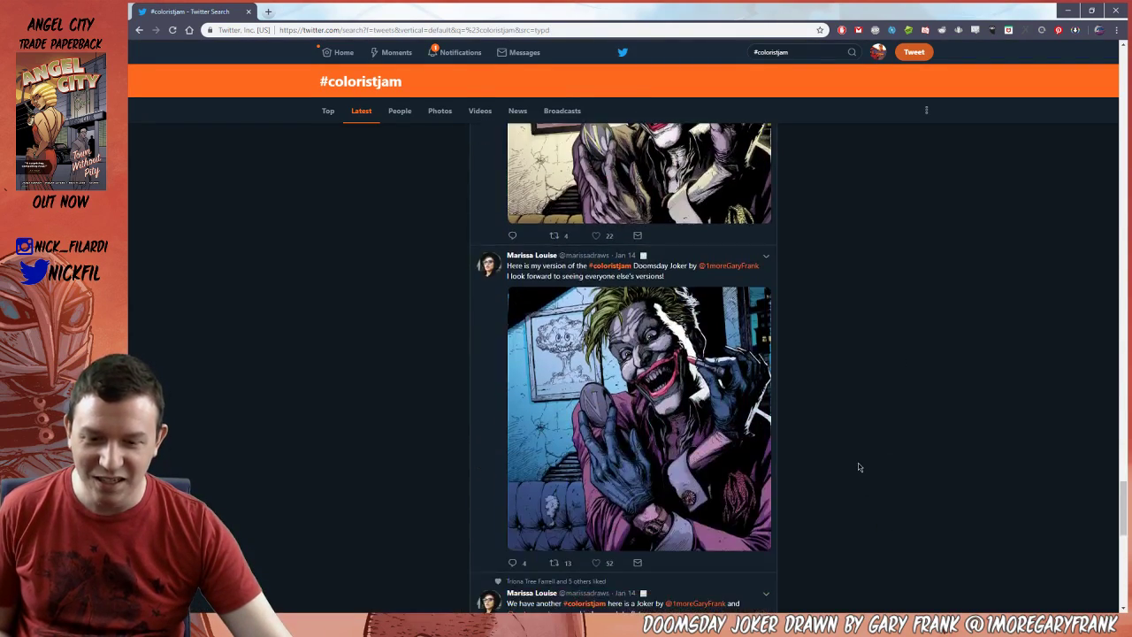
scroll(858, 467, down, 4)
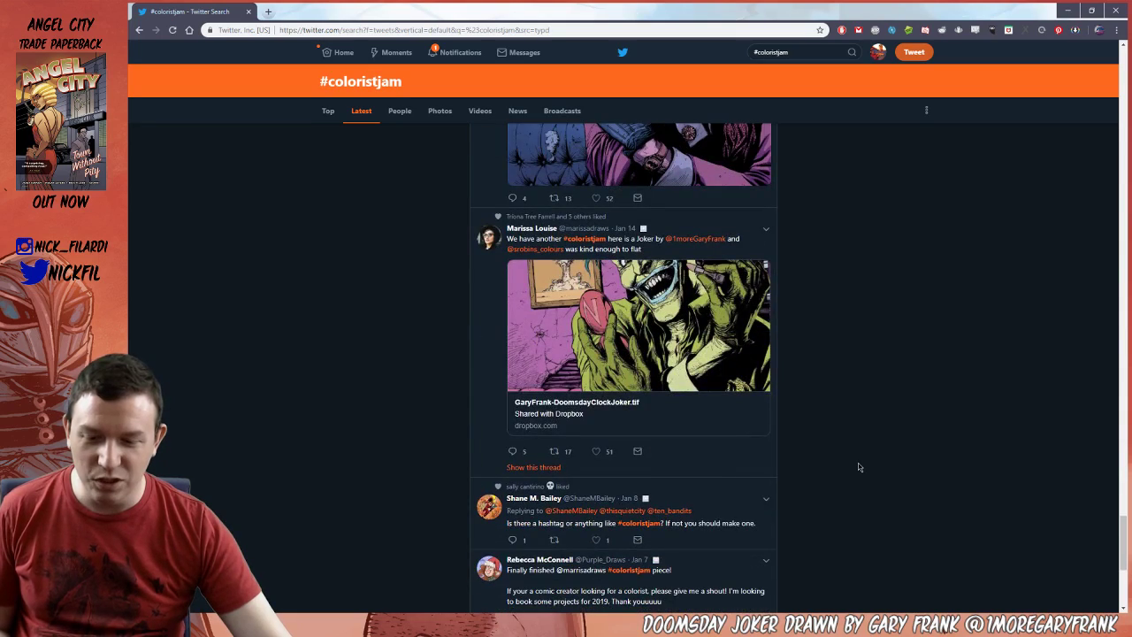
scroll(858, 467, down, 4)
Review the Joker colorings again from the Dropbox post back toward the newer January 15 entries.
scroll(858, 467, up, 7)
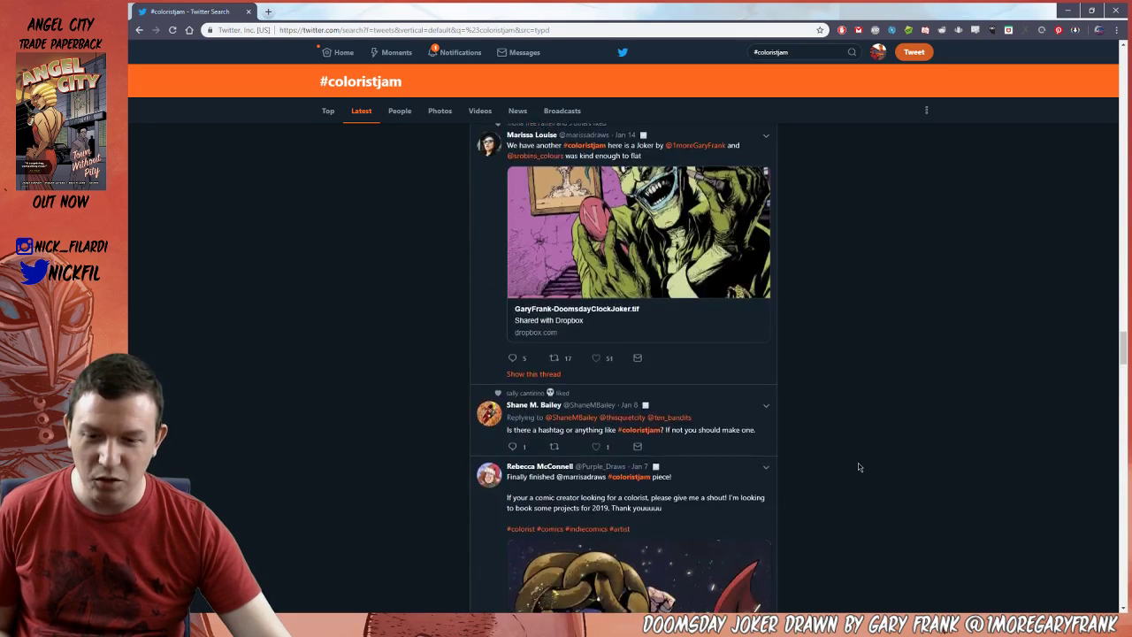
scroll(858, 468, up, 8)
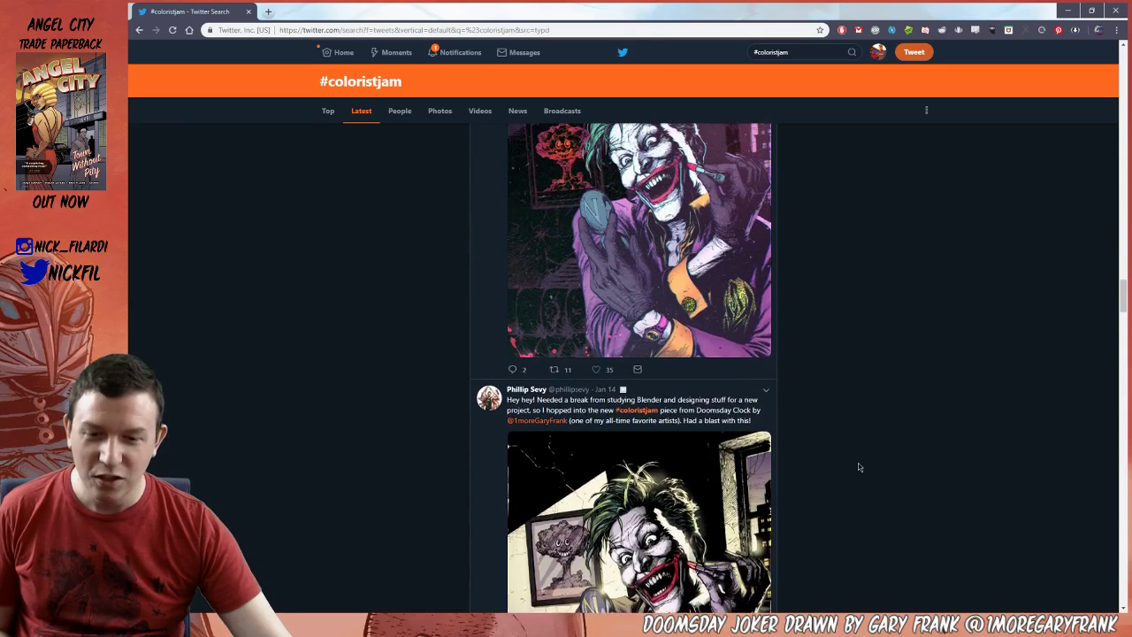
scroll(858, 467, up, 5)
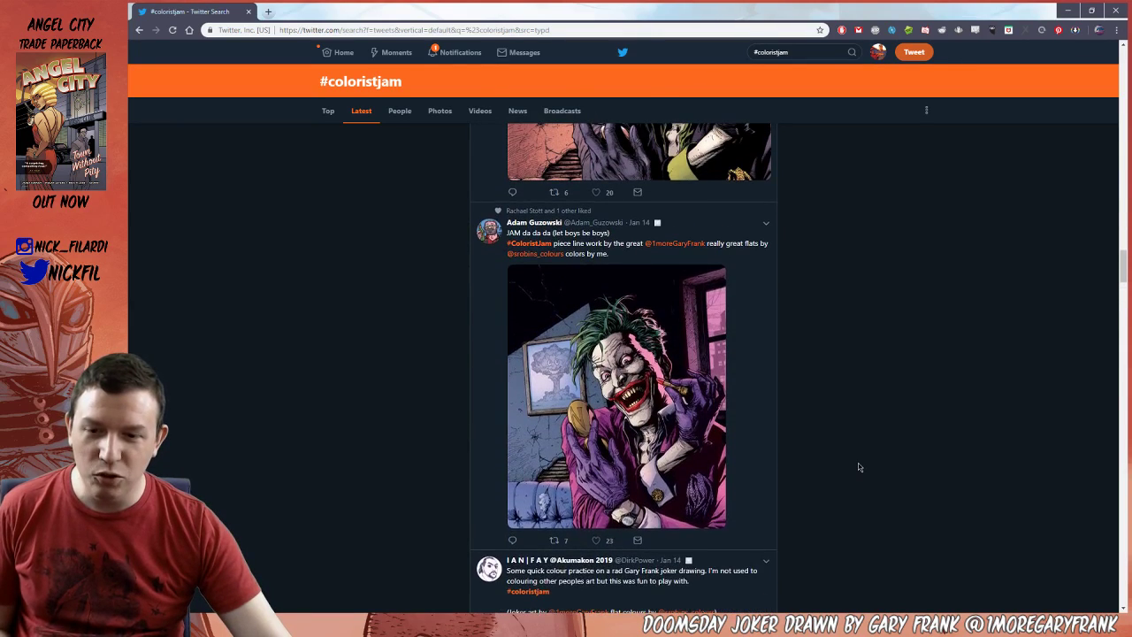
scroll(746, 477, up, 6)
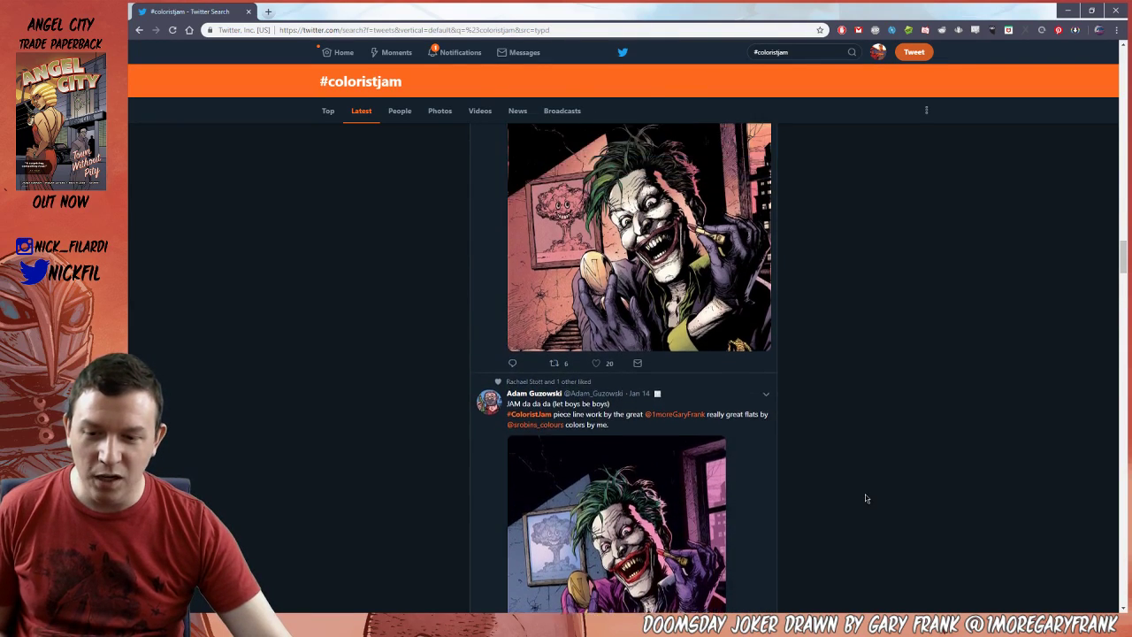
scroll(746, 460, up, 1)
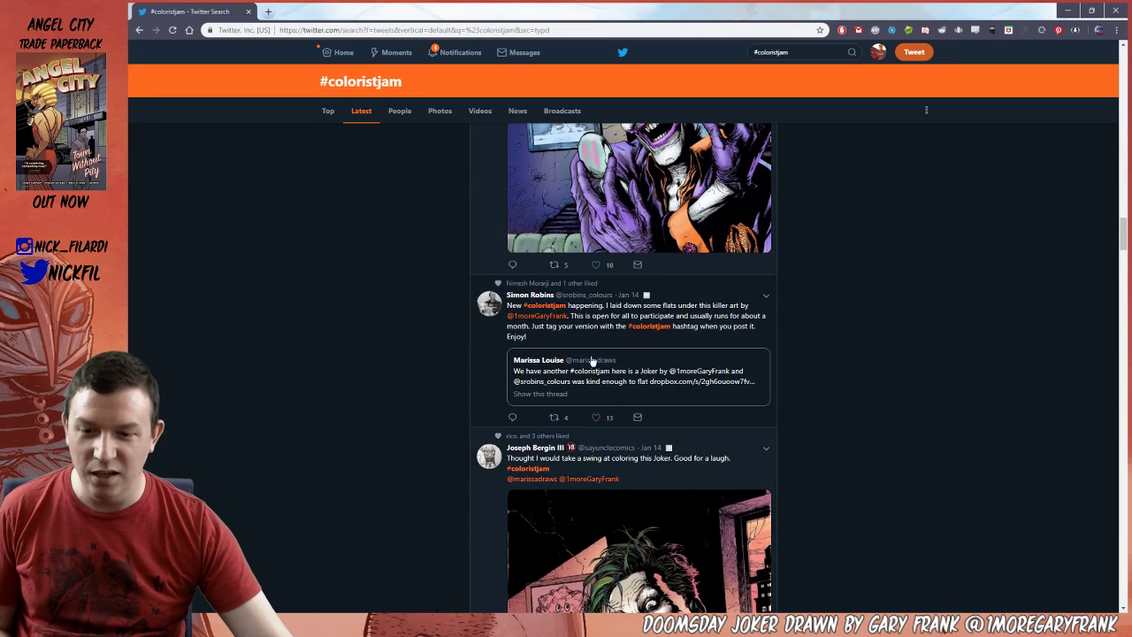
scroll(872, 447, up, 5)
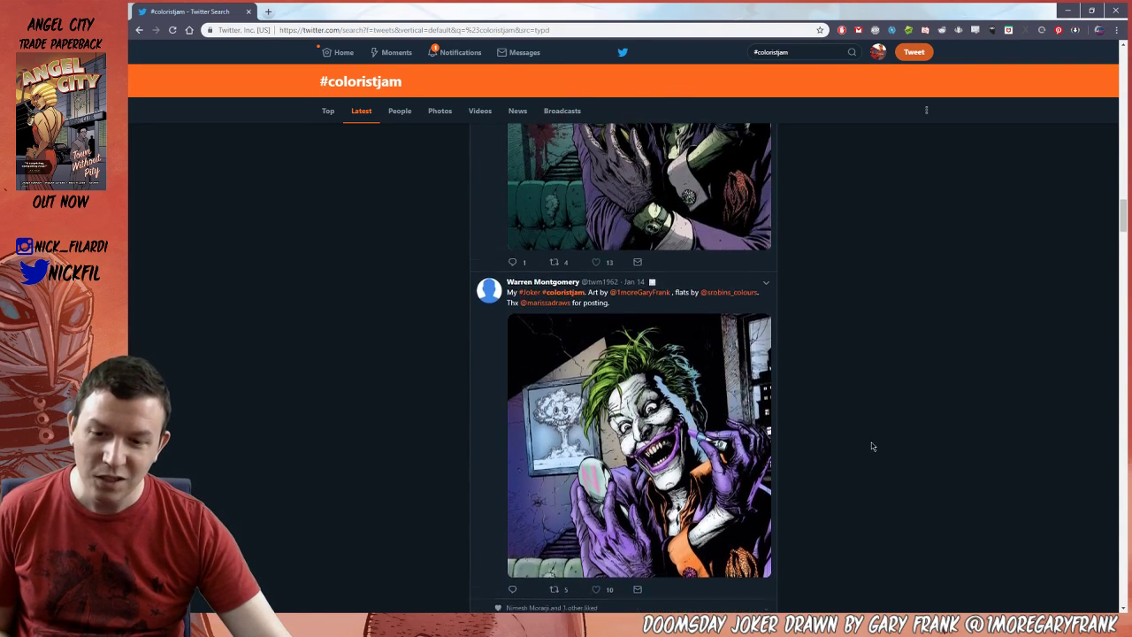
scroll(569, 316, up, 3)
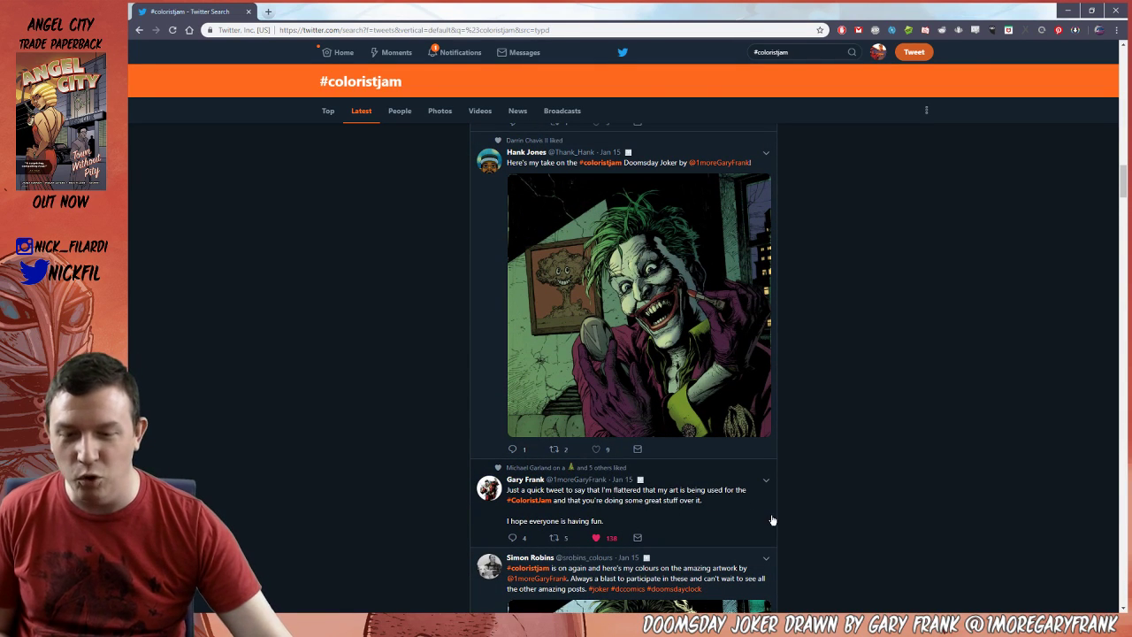
scroll(775, 482, up, 2)
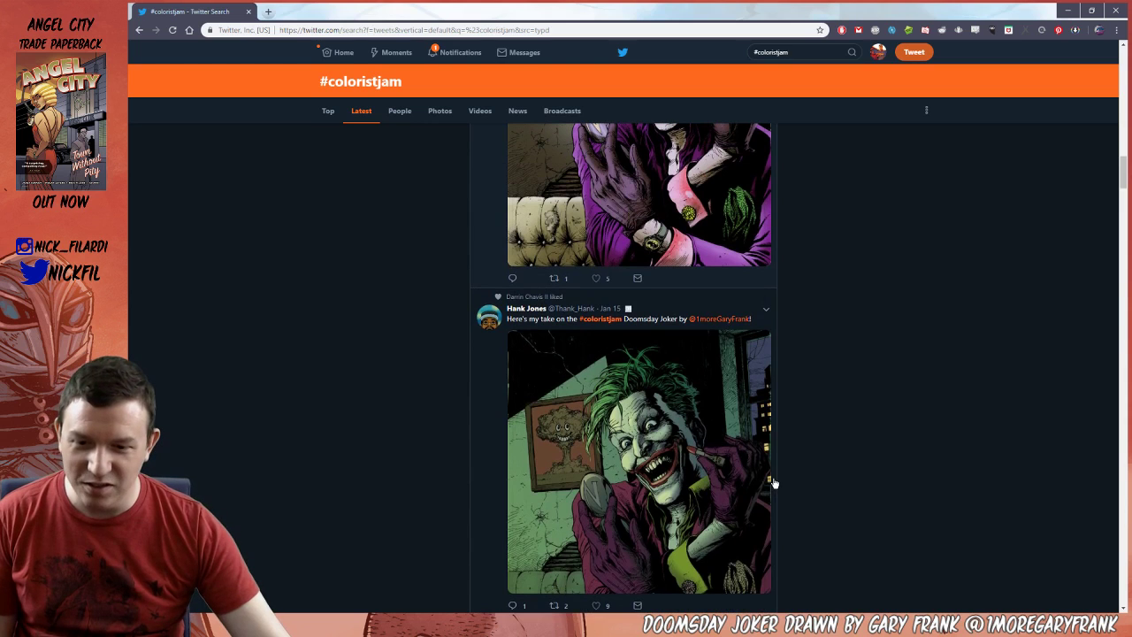
View the January 15 Joker version with bright green hair and pink cuffs at full size, and close it.
scroll(775, 457, up, 4)
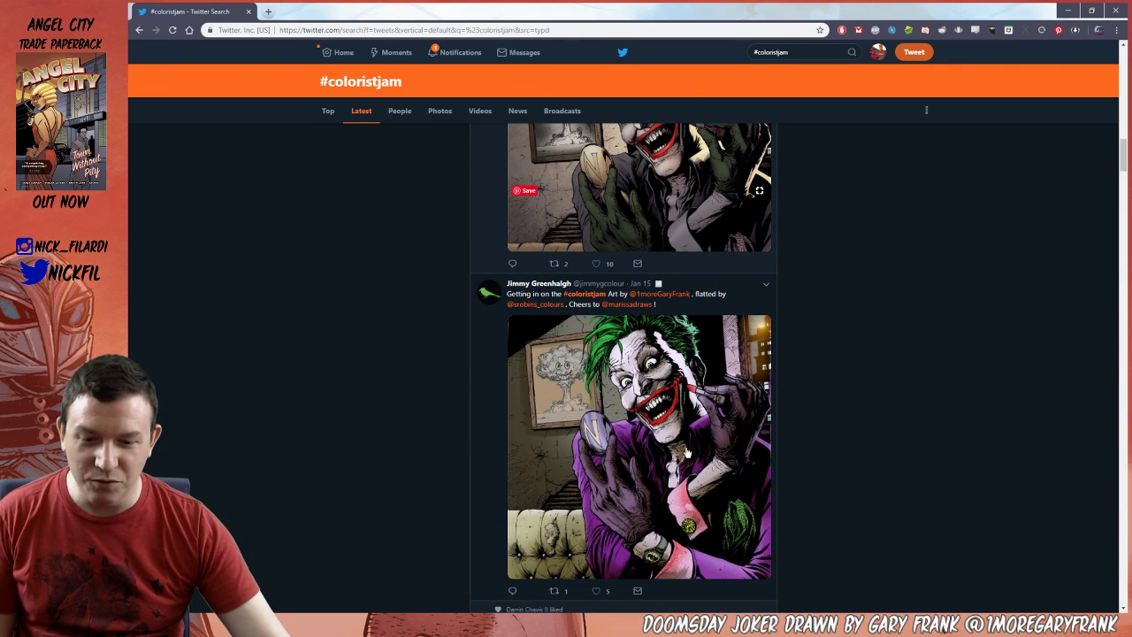
click(659, 412)
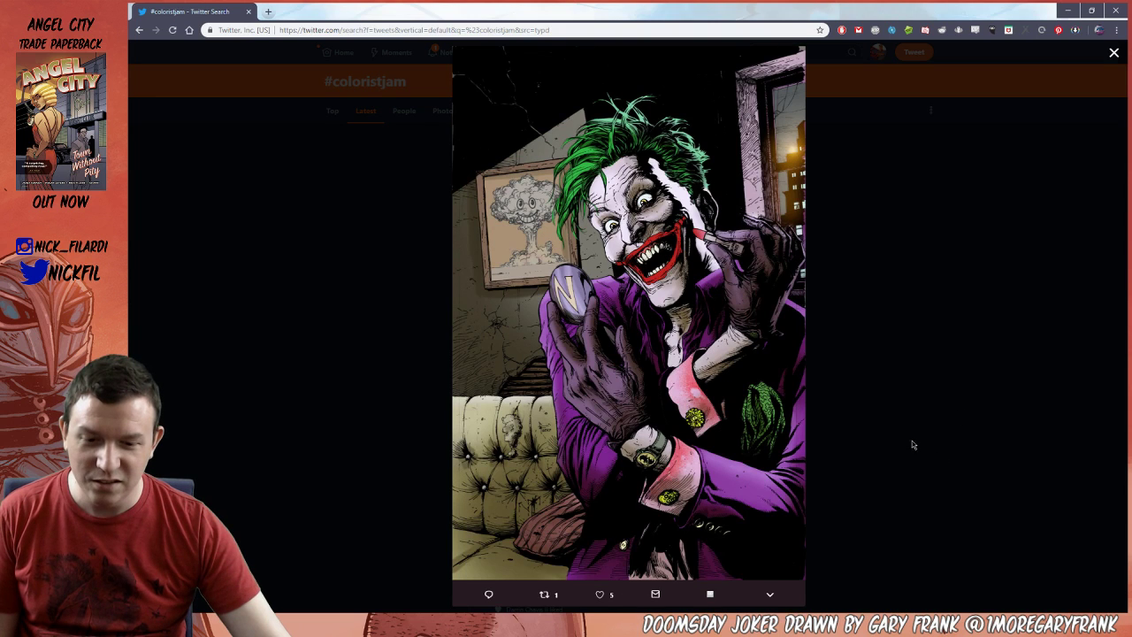
mouse_move(692, 452)
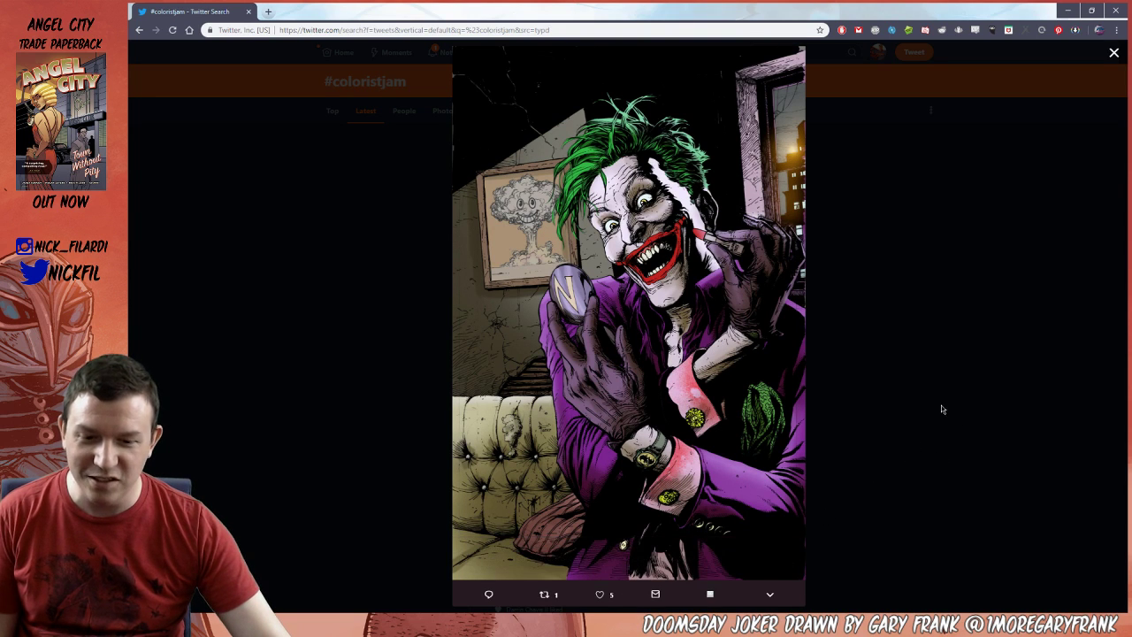
click(915, 400)
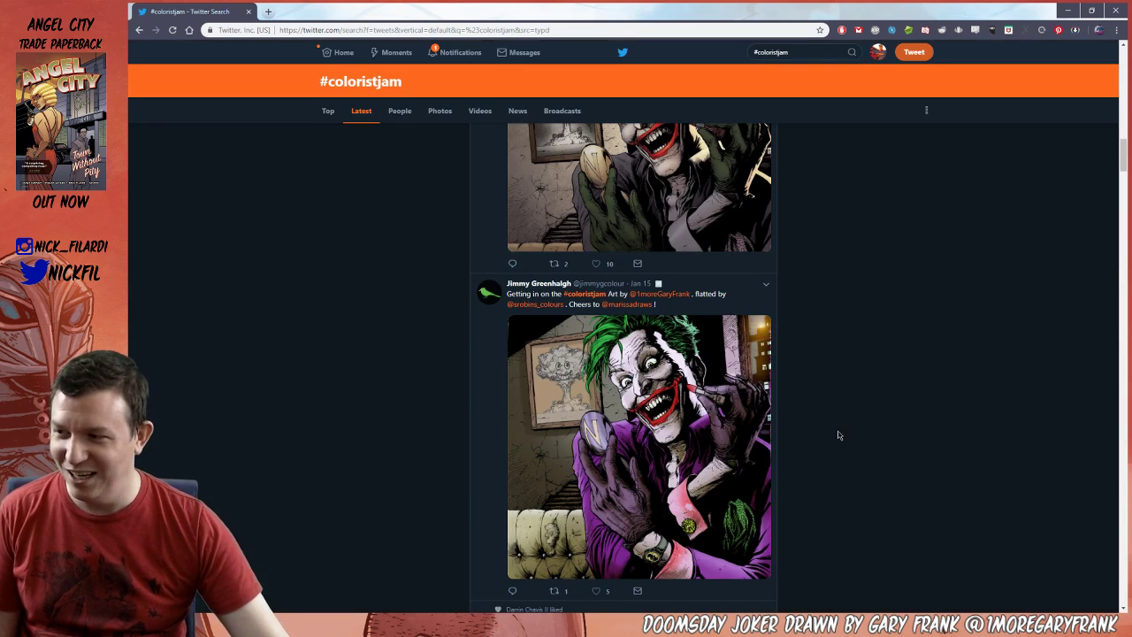
View the muted Joker version with dark green gloves at full size, and return to the newer posts above it.
scroll(838, 435, up, 3)
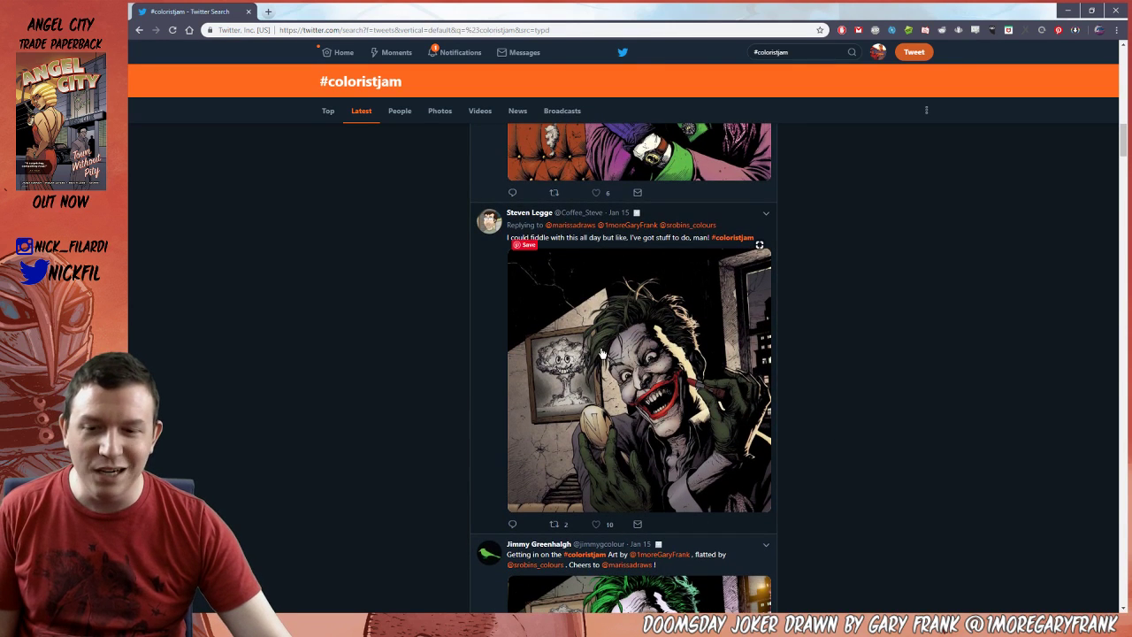
click(631, 342)
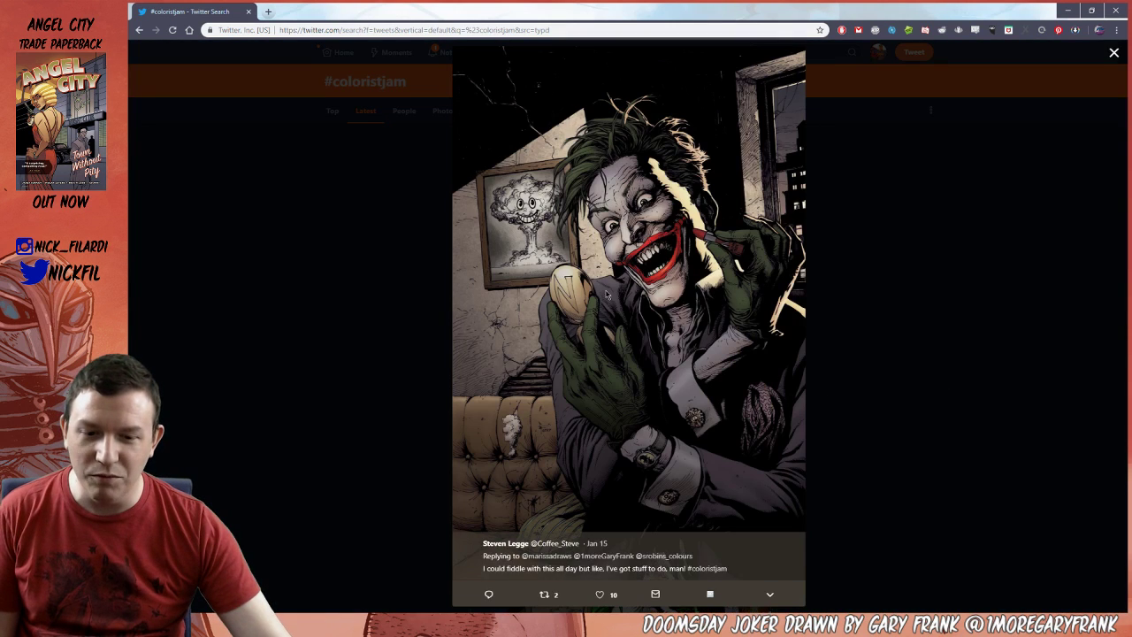
click(901, 359)
scroll(828, 454, up, 4)
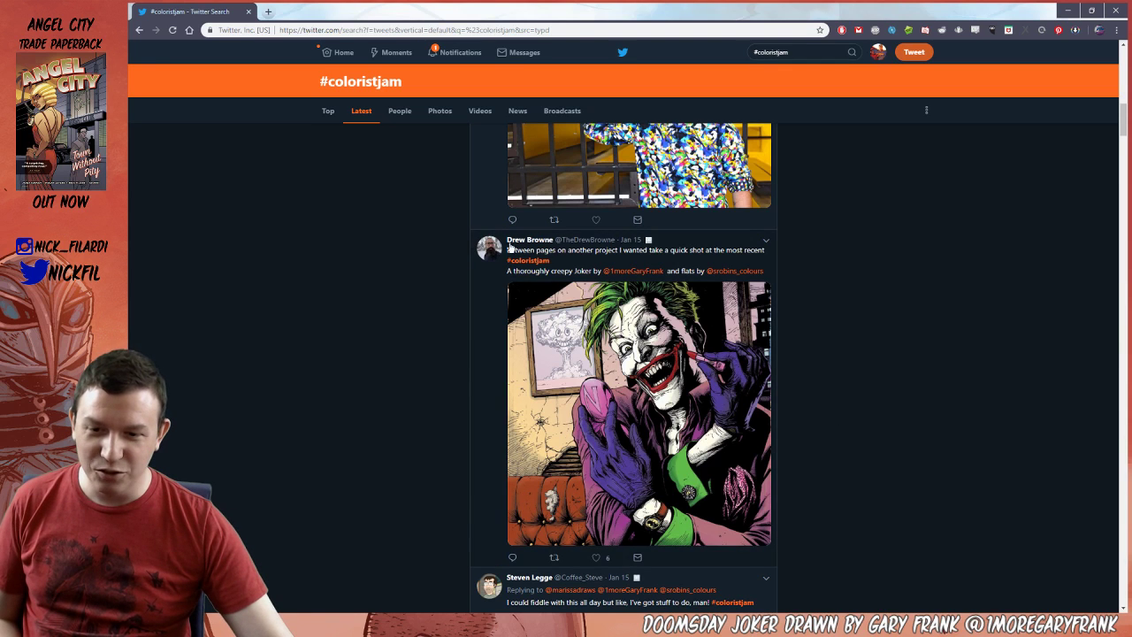
scroll(881, 392, up, 2)
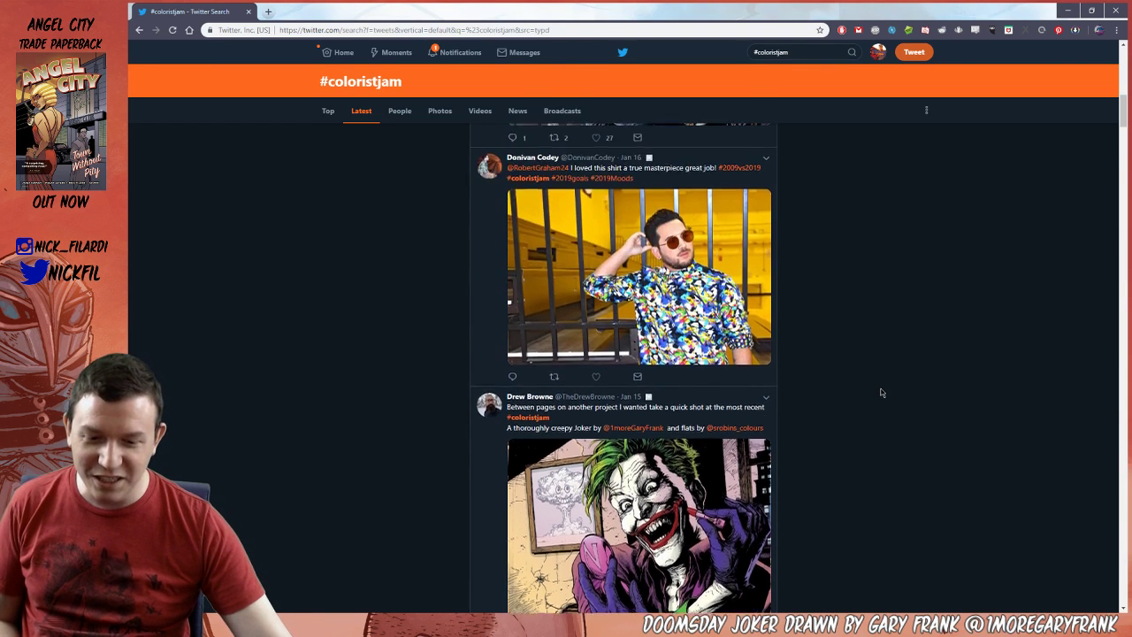
View the January 16 Joker version with orange rim light and blue-grey gloves at full size, and close it.
scroll(881, 392, up, 5)
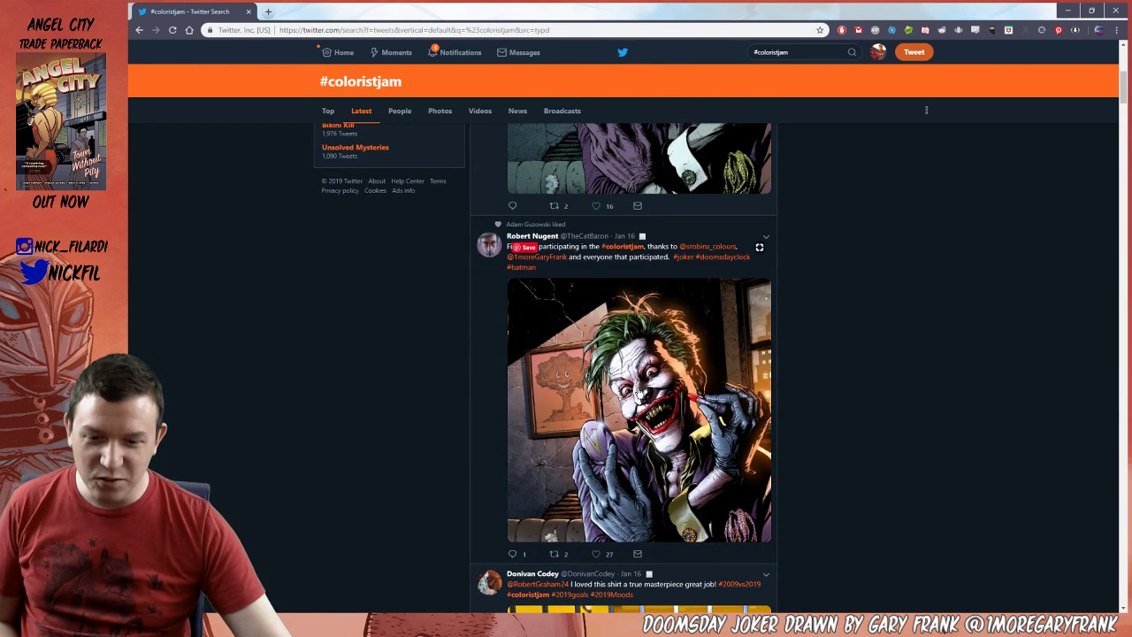
click(635, 392)
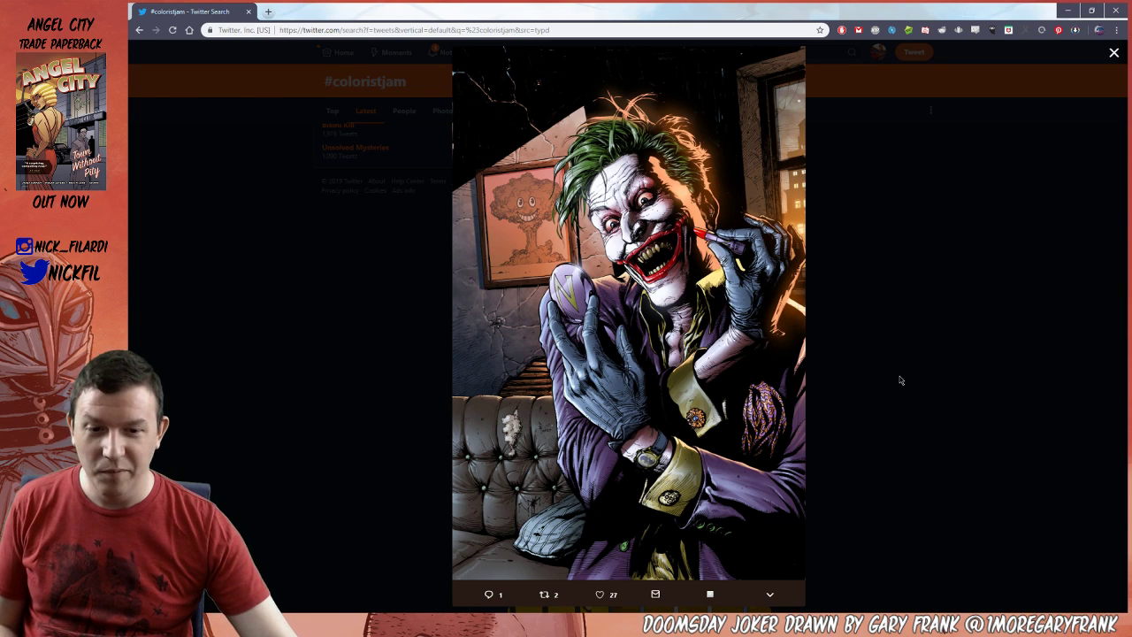
click(889, 416)
Examine the teal-haired Joker version with white cuffs above it, and view the orange rim-lit version at full size again.
scroll(884, 460, up, 3)
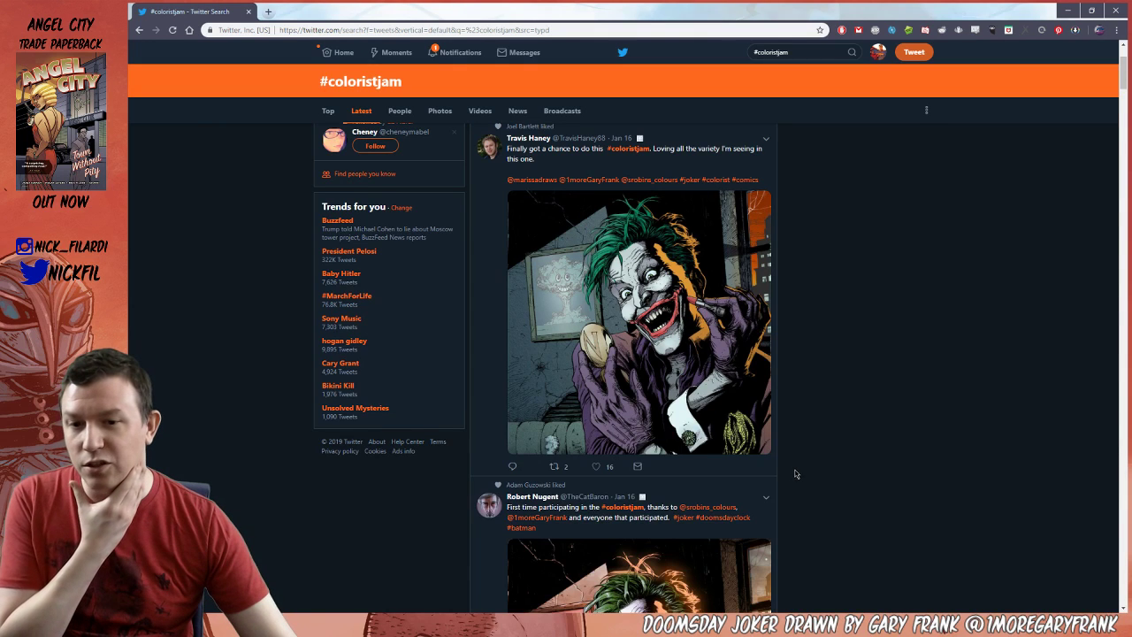
scroll(796, 473, up, 2)
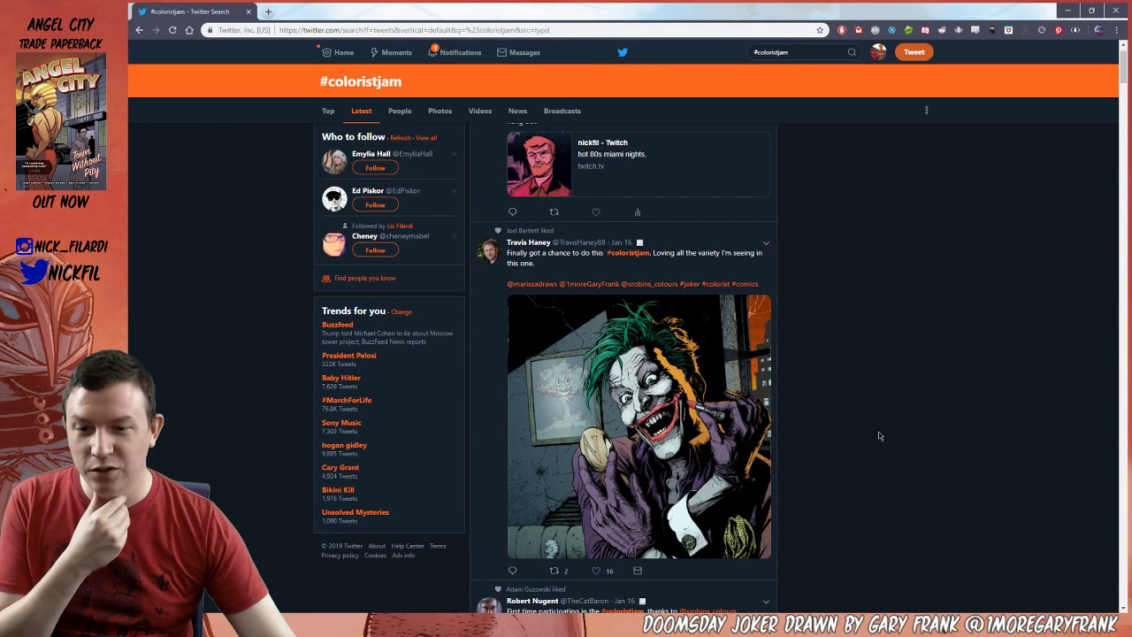
scroll(880, 435, up, 1)
scroll(837, 421, down, 6)
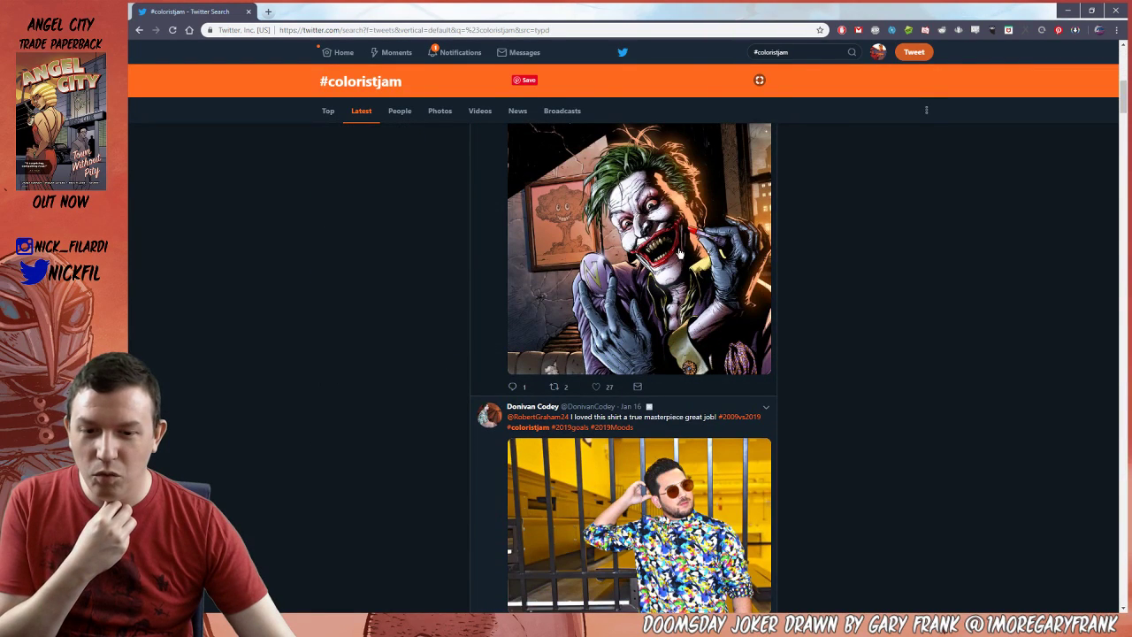
click(636, 264)
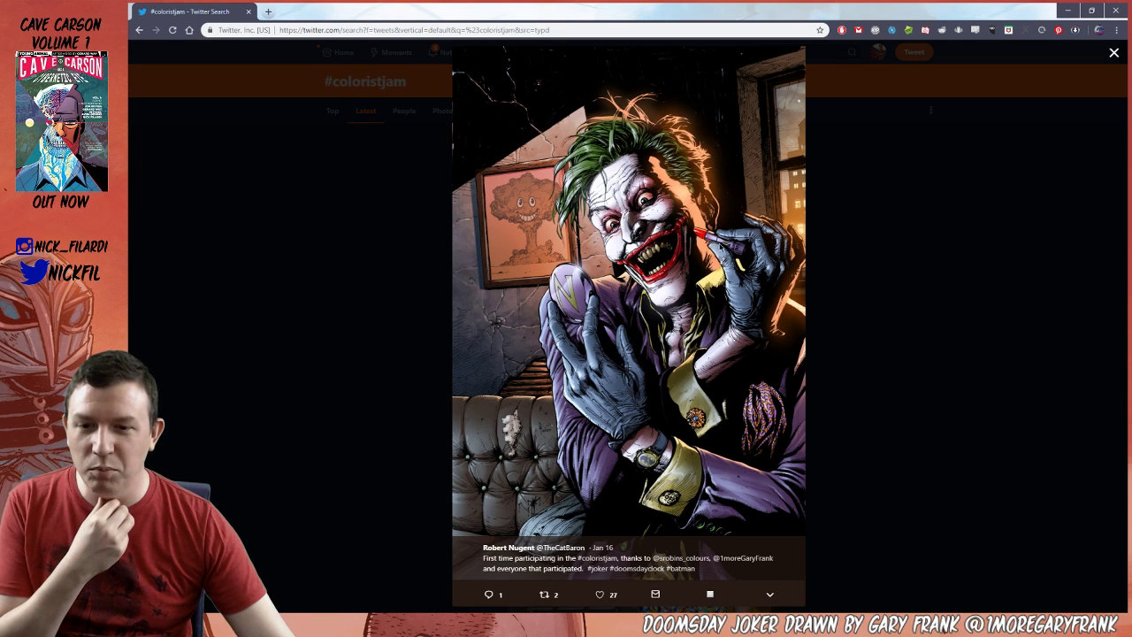
click(809, 417)
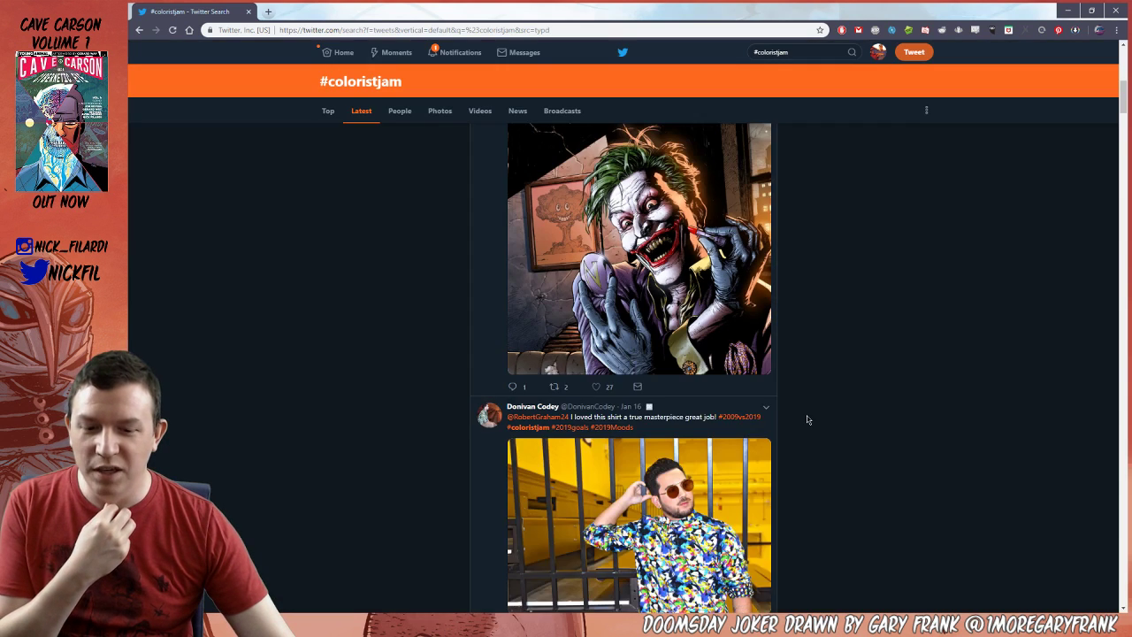
Review the older January 15 Joker colorings down past the original artist's thank-you post.
scroll(808, 416, down, 5)
scroll(807, 417, down, 4)
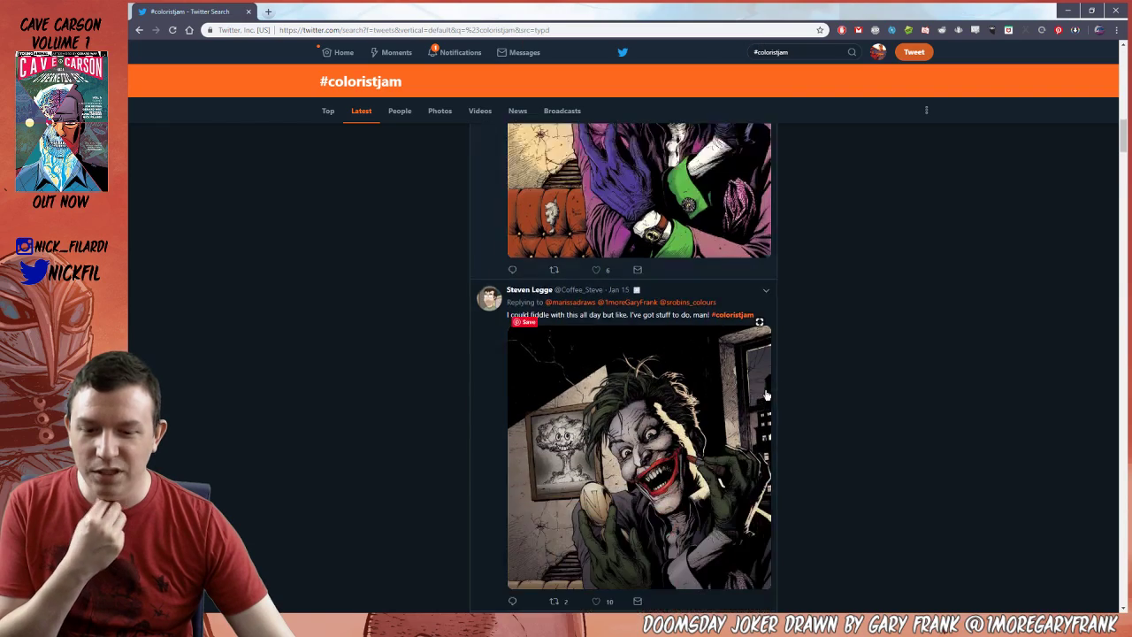
scroll(762, 402, down, 9)
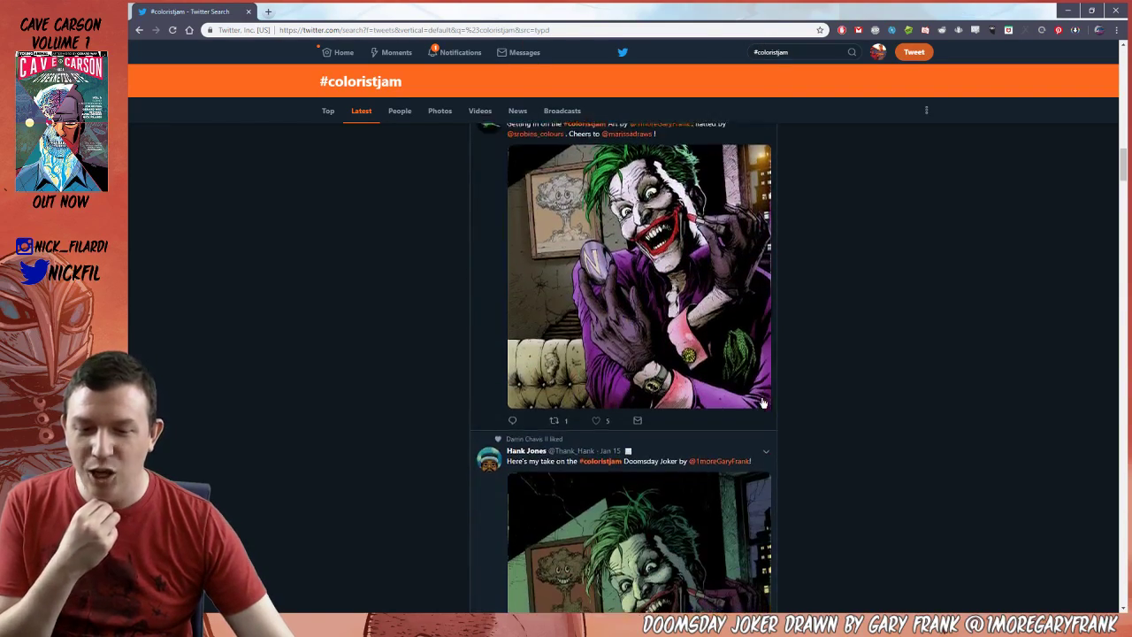
scroll(762, 398, down, 2)
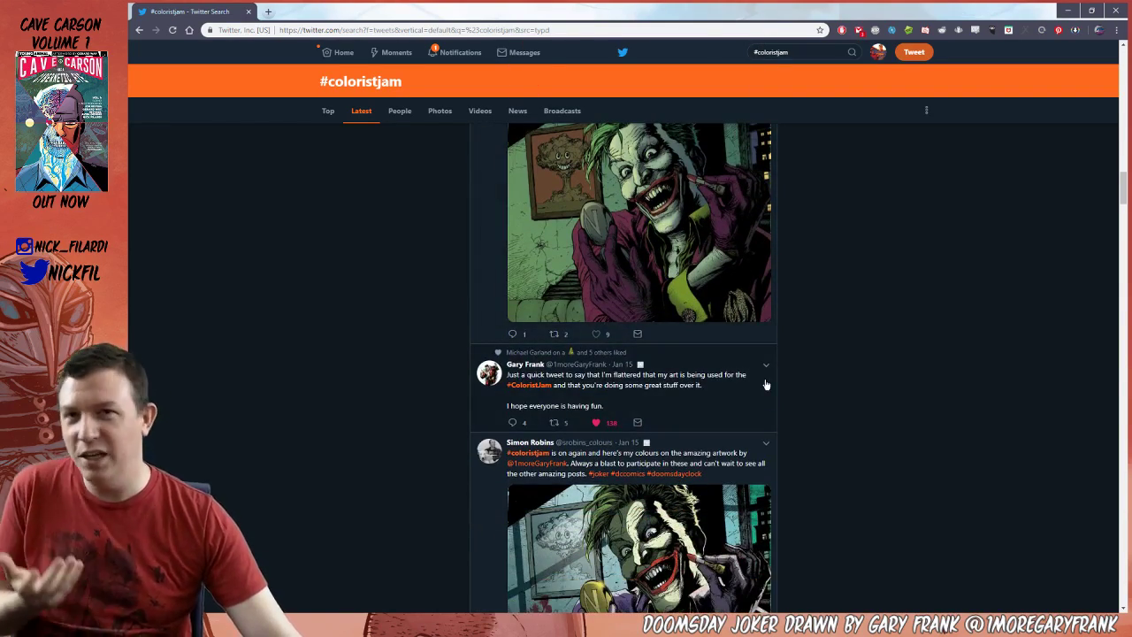
scroll(787, 382, down, 1)
scroll(790, 383, down, 3)
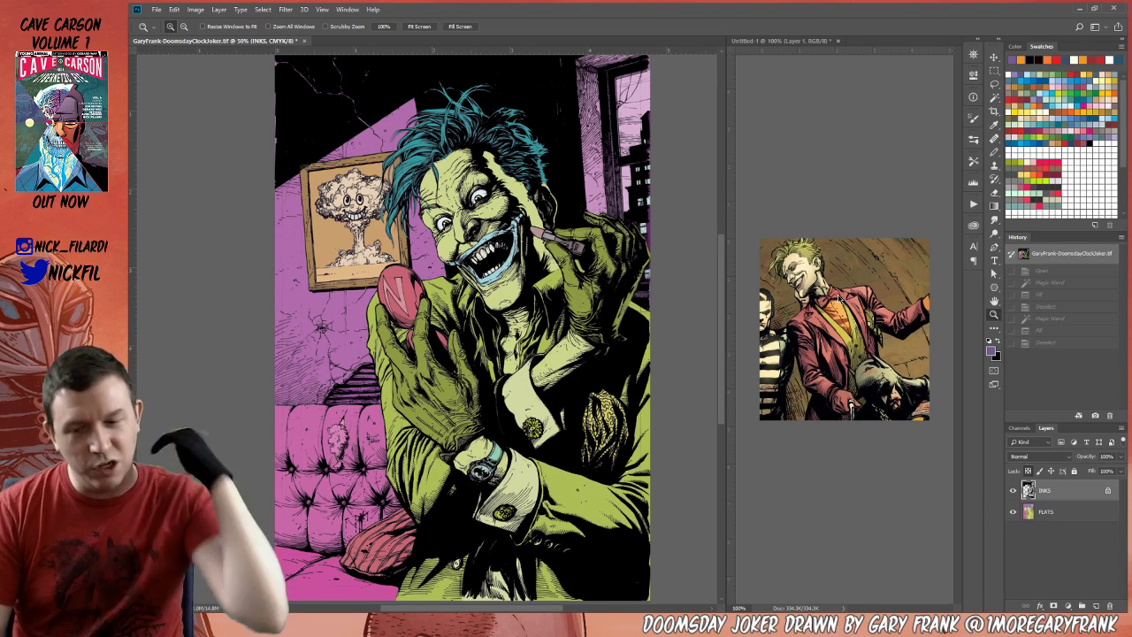
key(b)
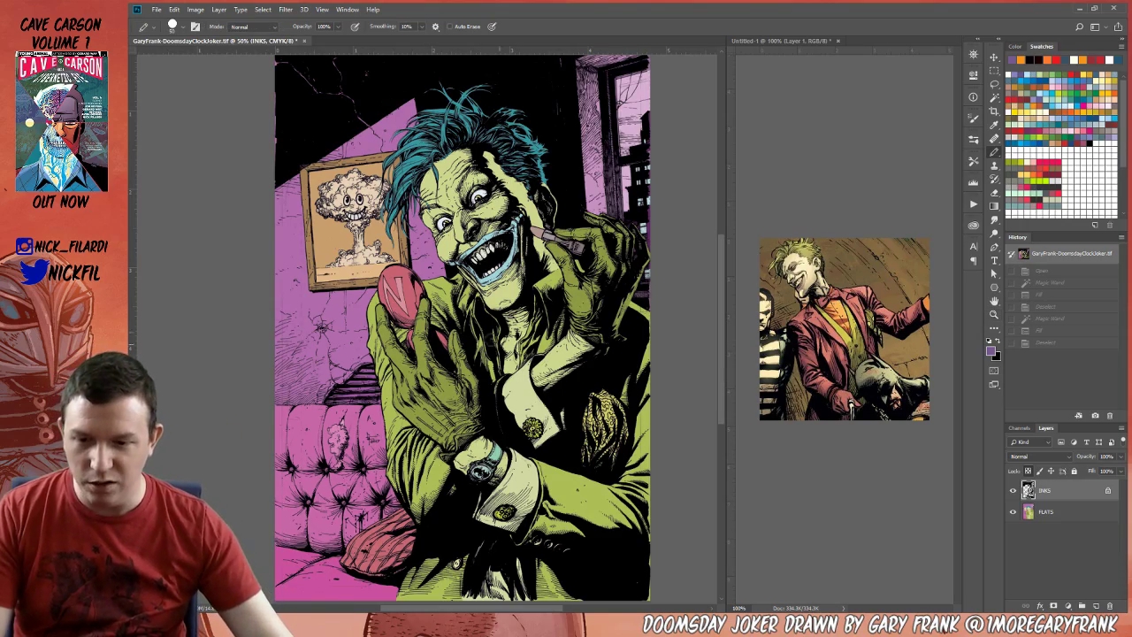
key(w)
click(575, 493)
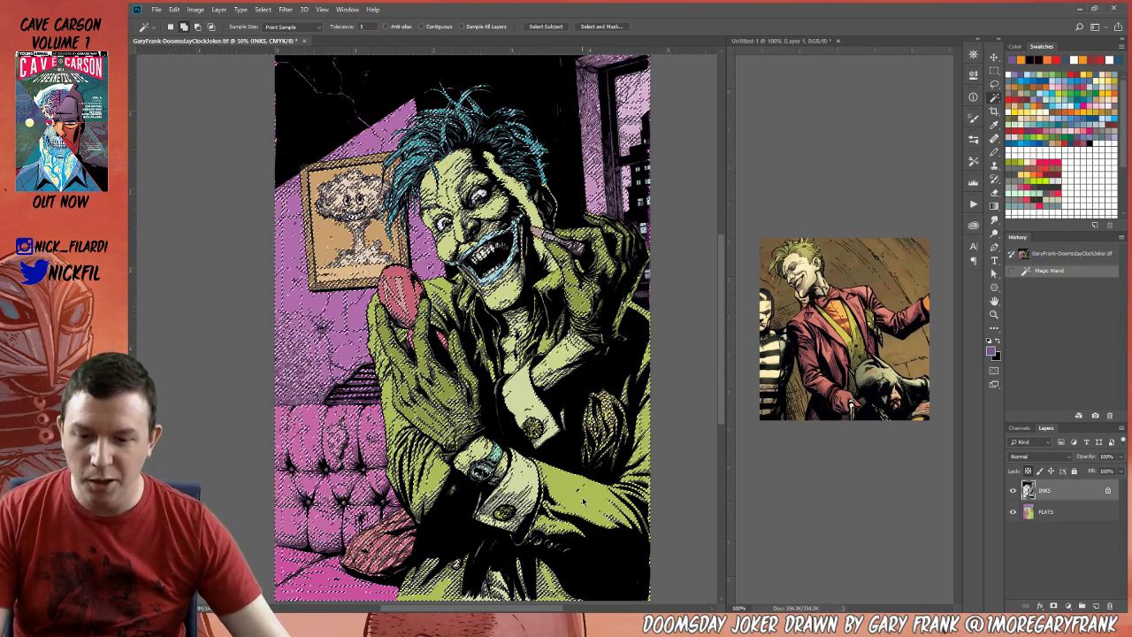
key(ctrl+d)
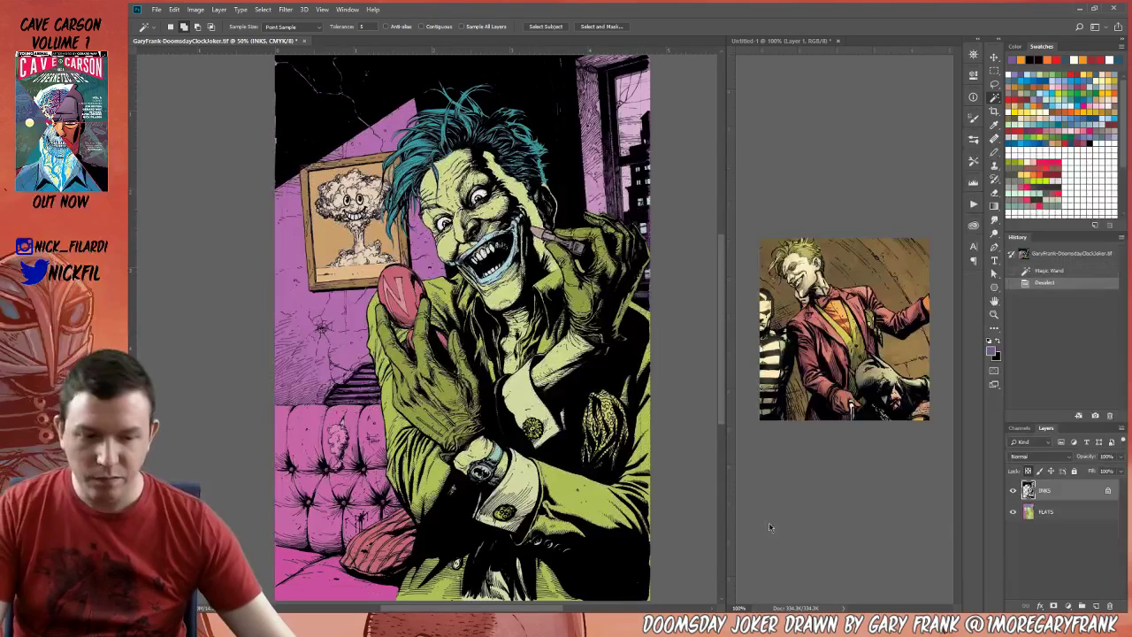
Select the Joker's jacket on the FLATS layer and fill it with a salmon red sampled from the coat in the reference image.
click(1061, 513)
click(575, 493)
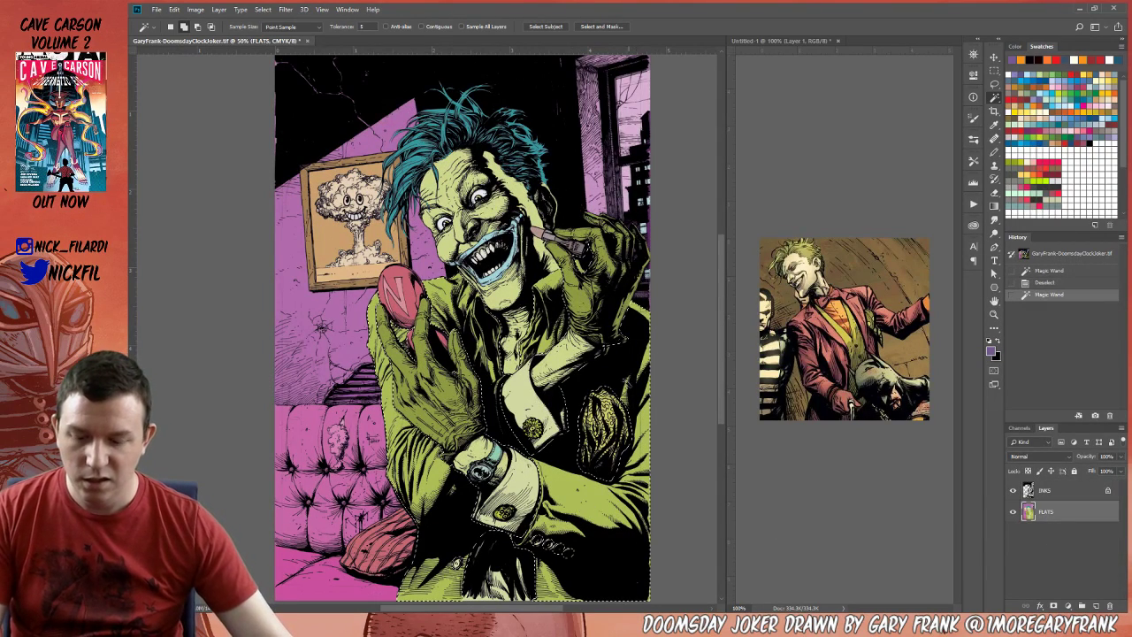
key(b)
alt+click(830, 378)
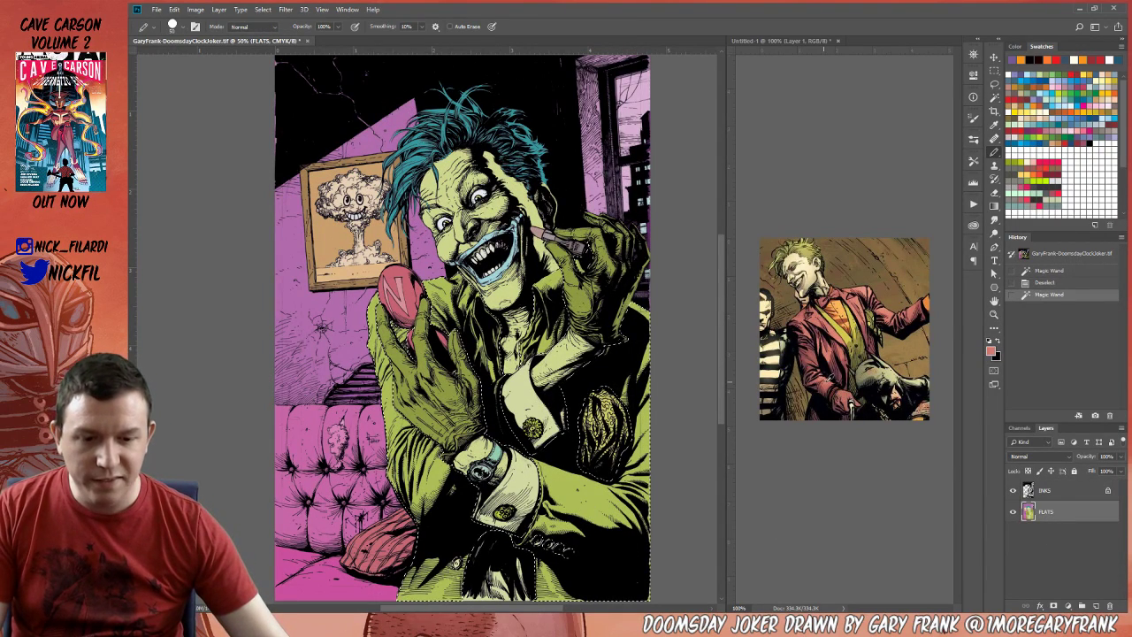
key(alt+BackSpace)
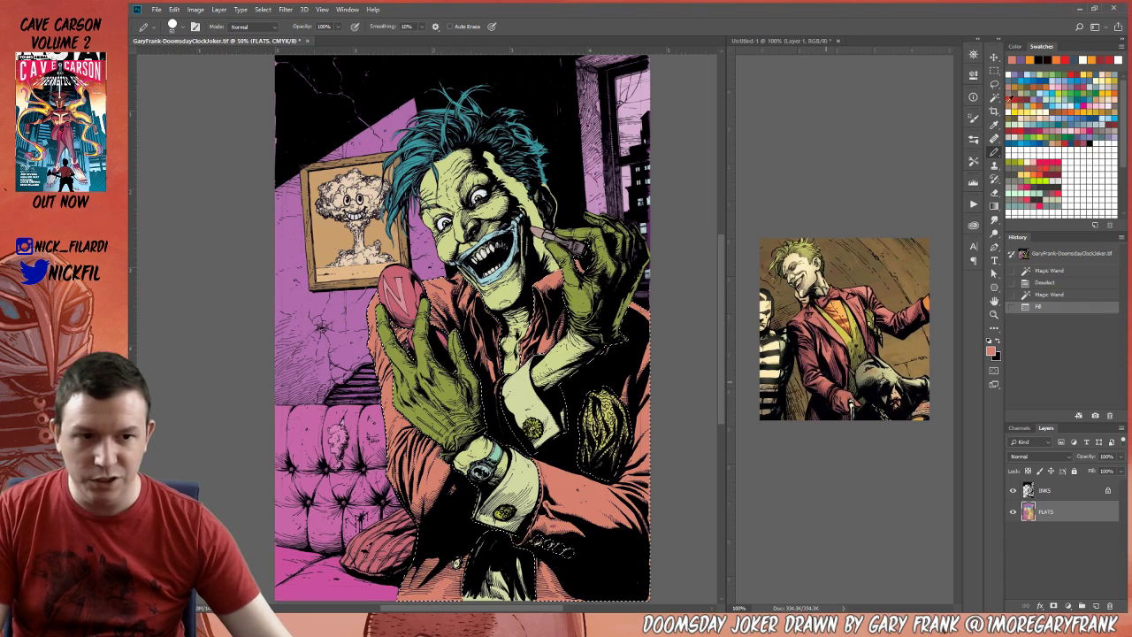
Blend a magenta swatch and a dark purple swatch over the jacket with faded fills, and clear the selection.
click(1088, 131)
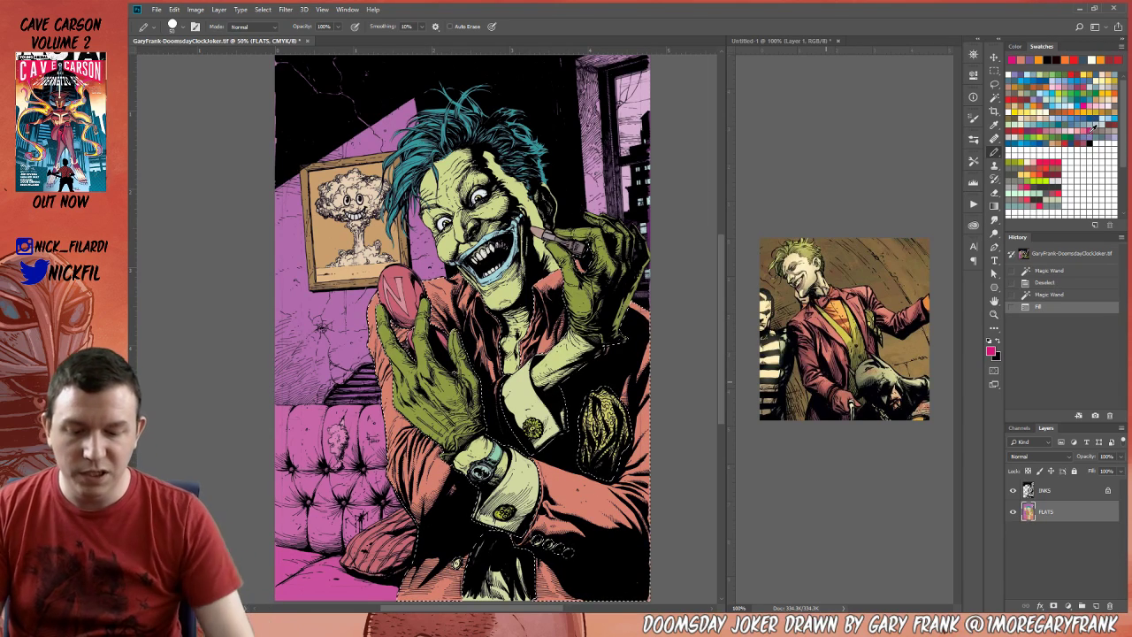
key(alt+BackSpace)
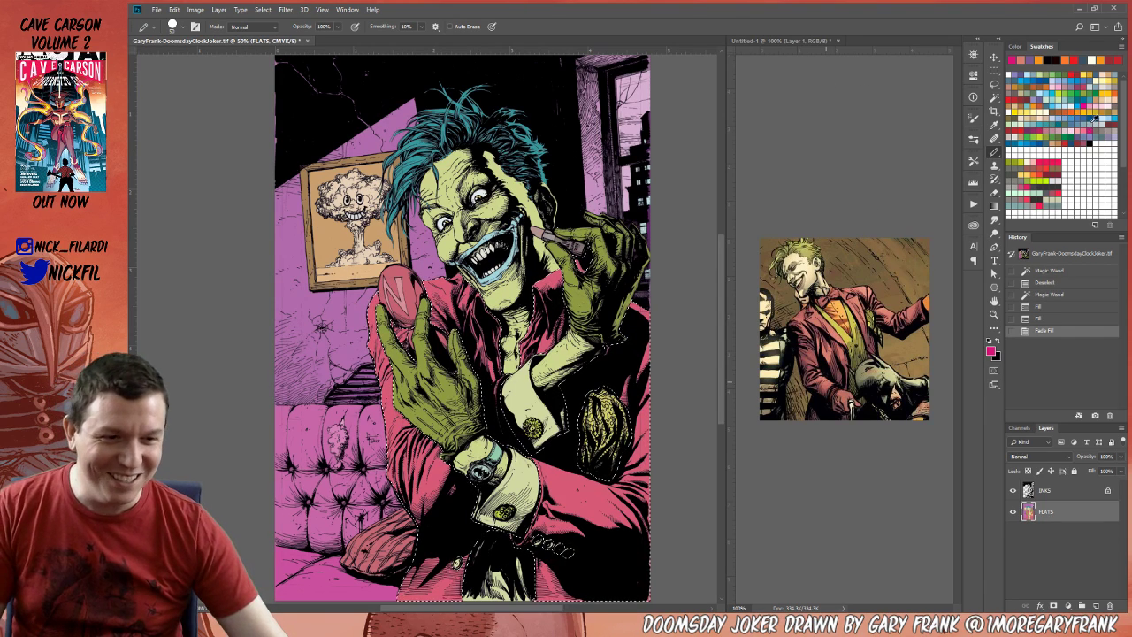
click(1028, 130)
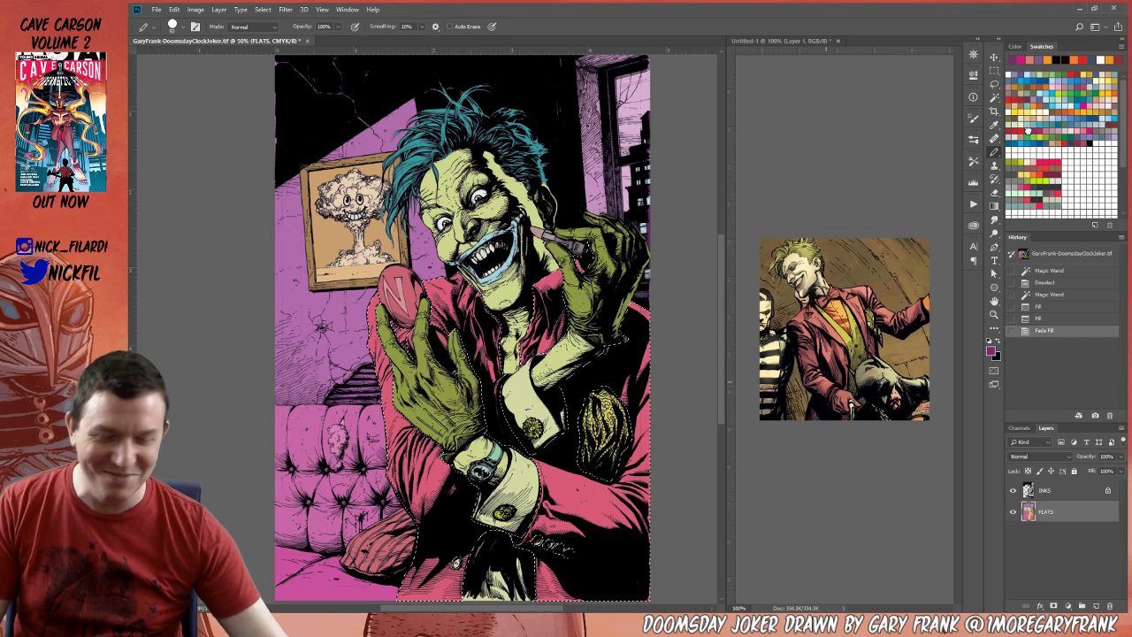
key(alt+BackSpace)
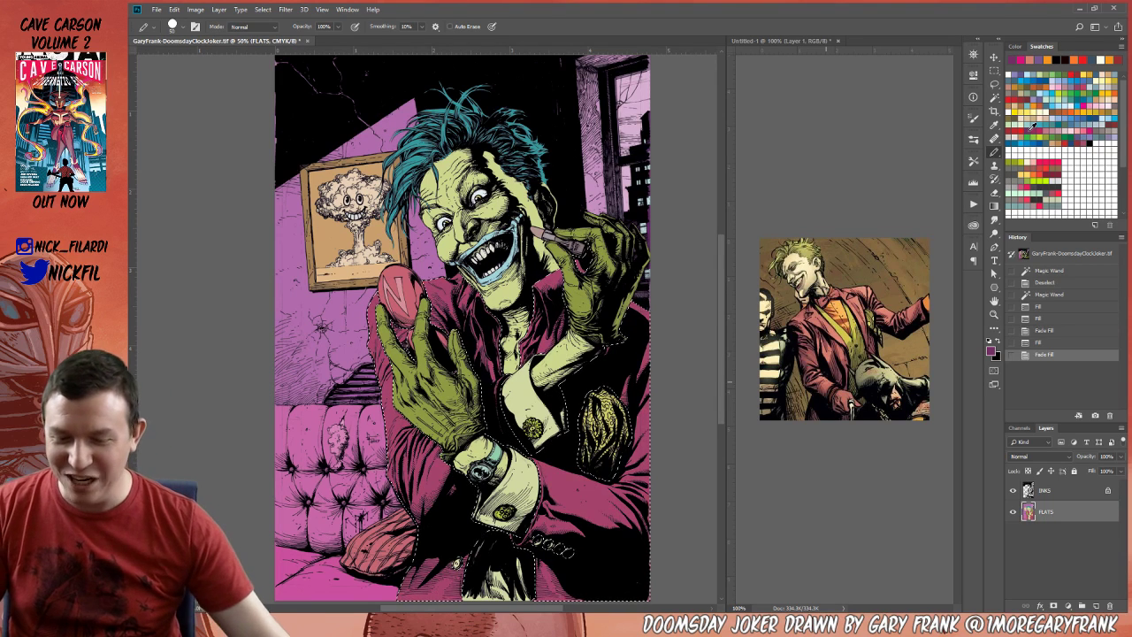
key(ctrl+d)
Select the Joker's lips and the lipstick tip, fill them with bright red, and clear the selection.
key(w)
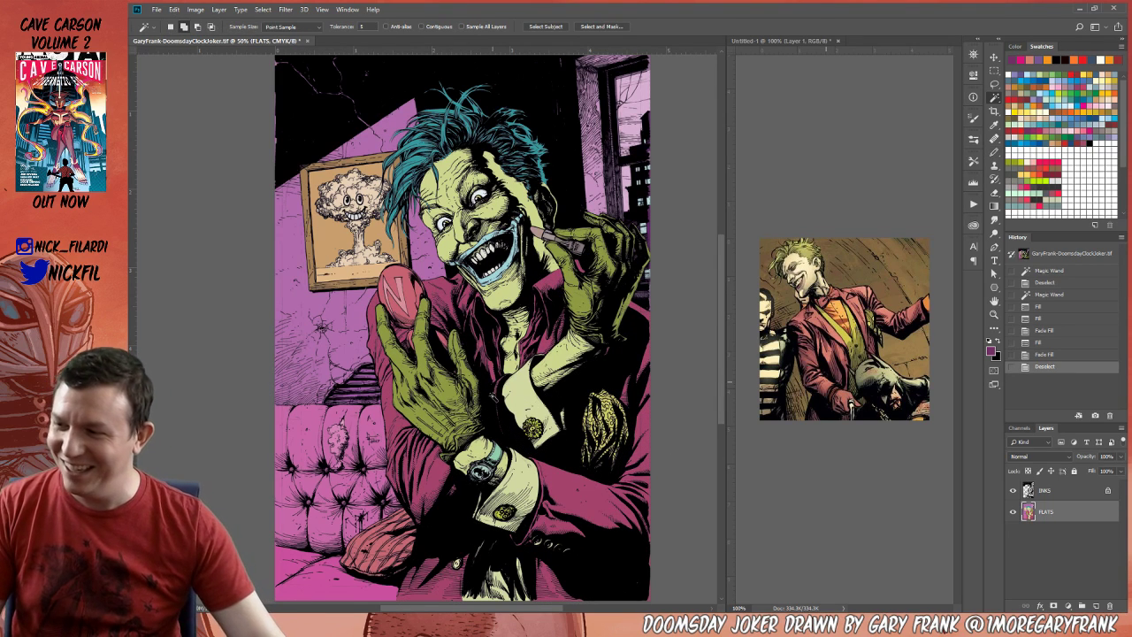
click(603, 219)
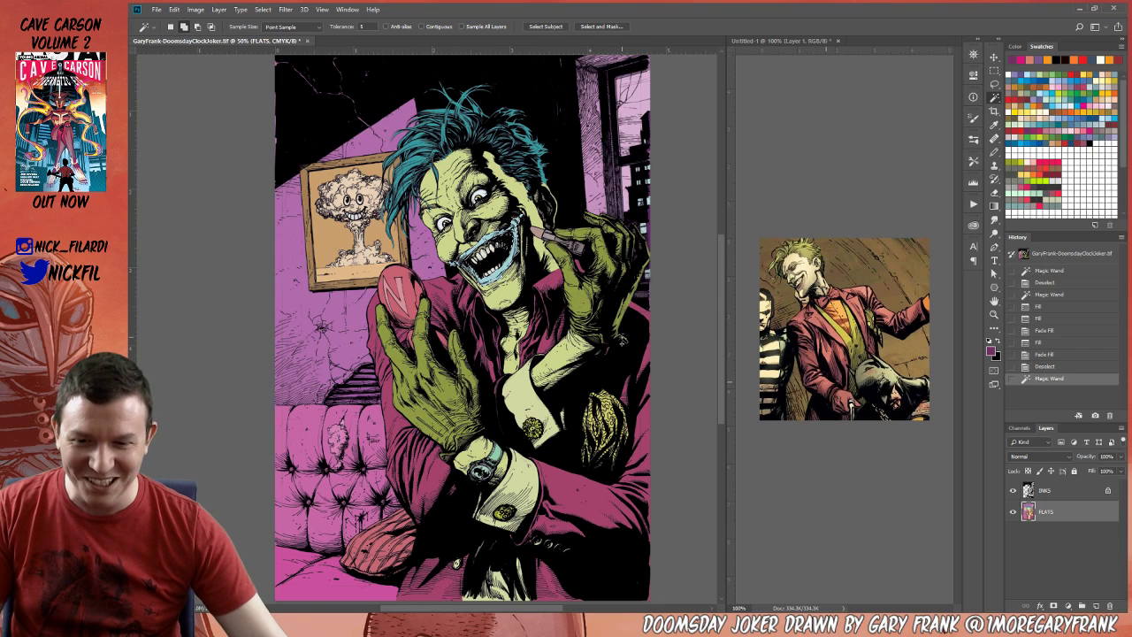
click(536, 232)
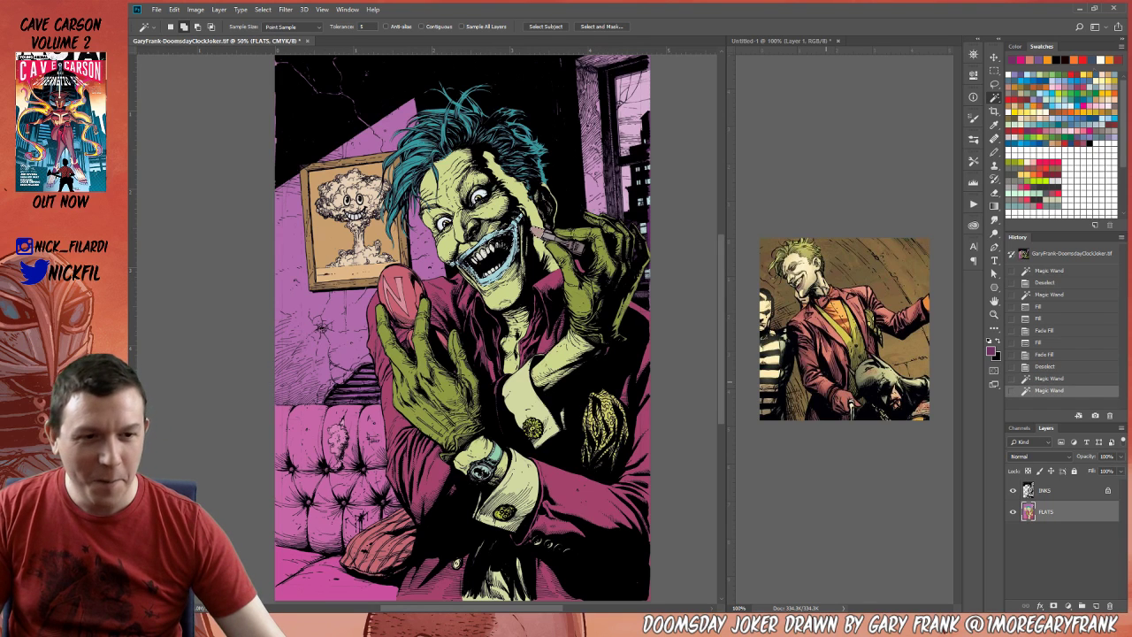
click(1083, 59)
key(alt+BackSpace)
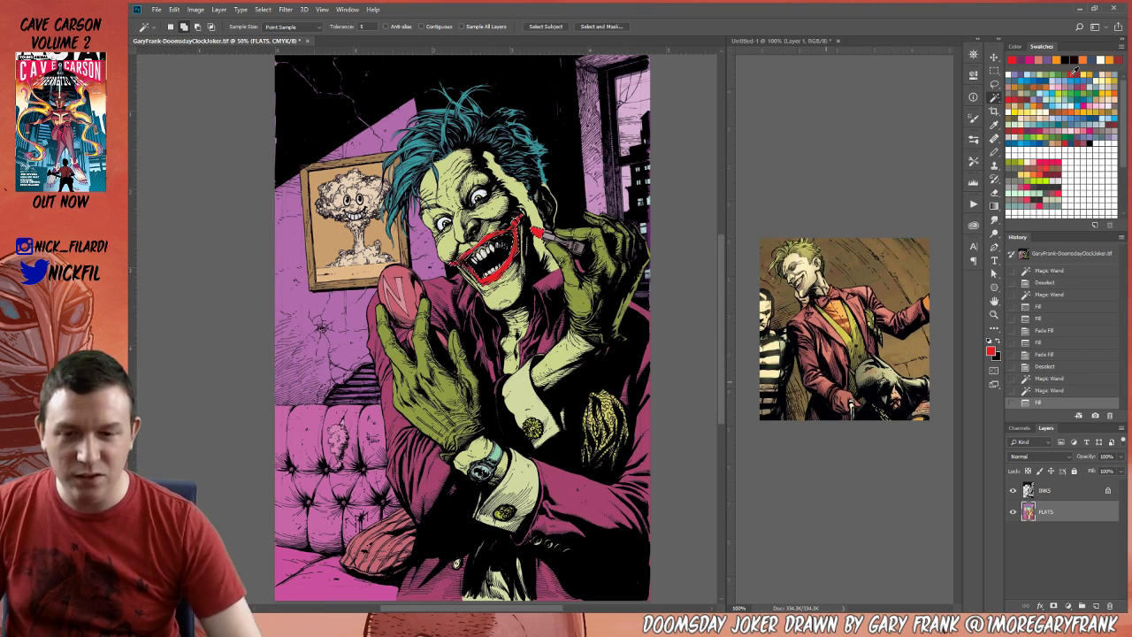
key(ctrl+d)
Fill the Joker's skin with a sampled pale cream, blend a faded white fill over it, and clear the selection.
click(533, 205)
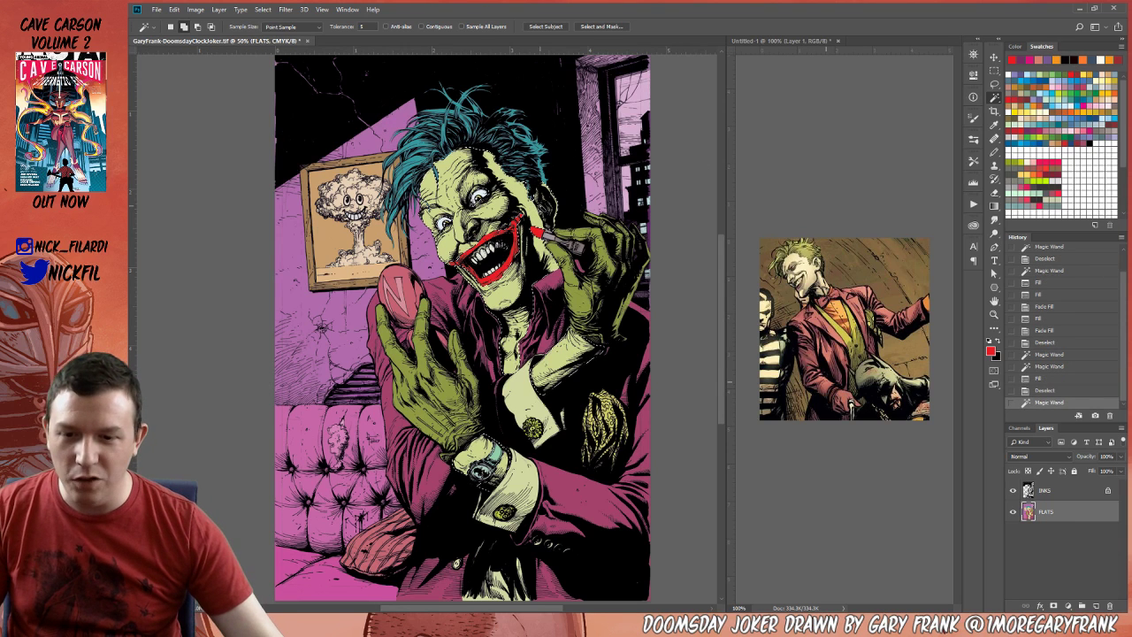
key(b)
alt+click(495, 455)
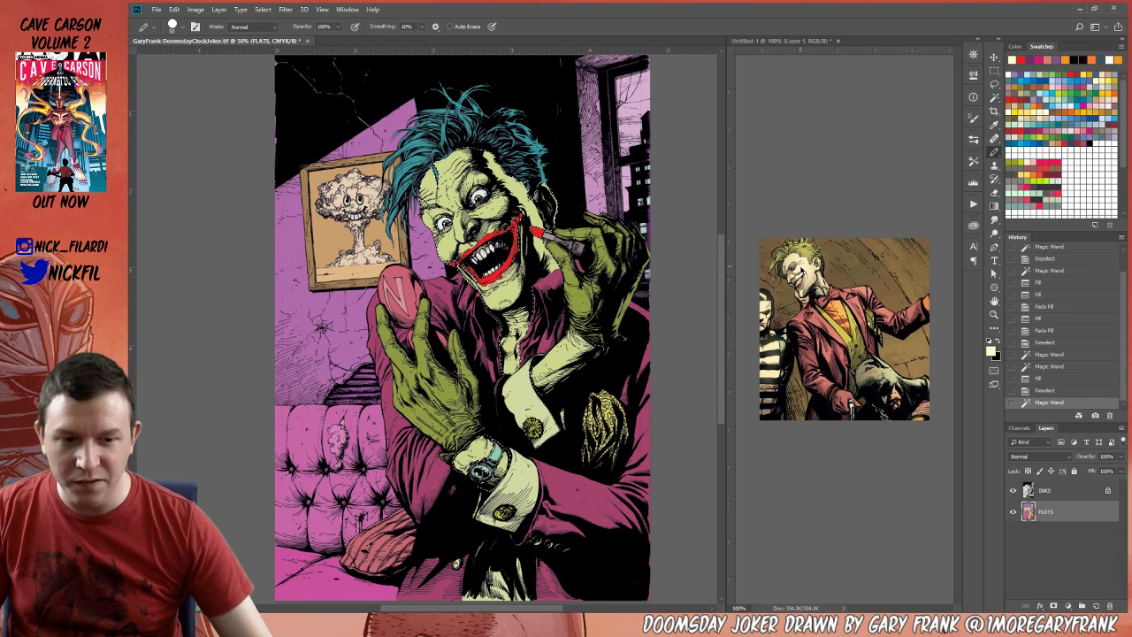
key(alt+BackSpace)
key(d)
key(x)
key(alt+BackSpace)
key(ctrl+shift+f)
key(Return)
key(ctrl+d)
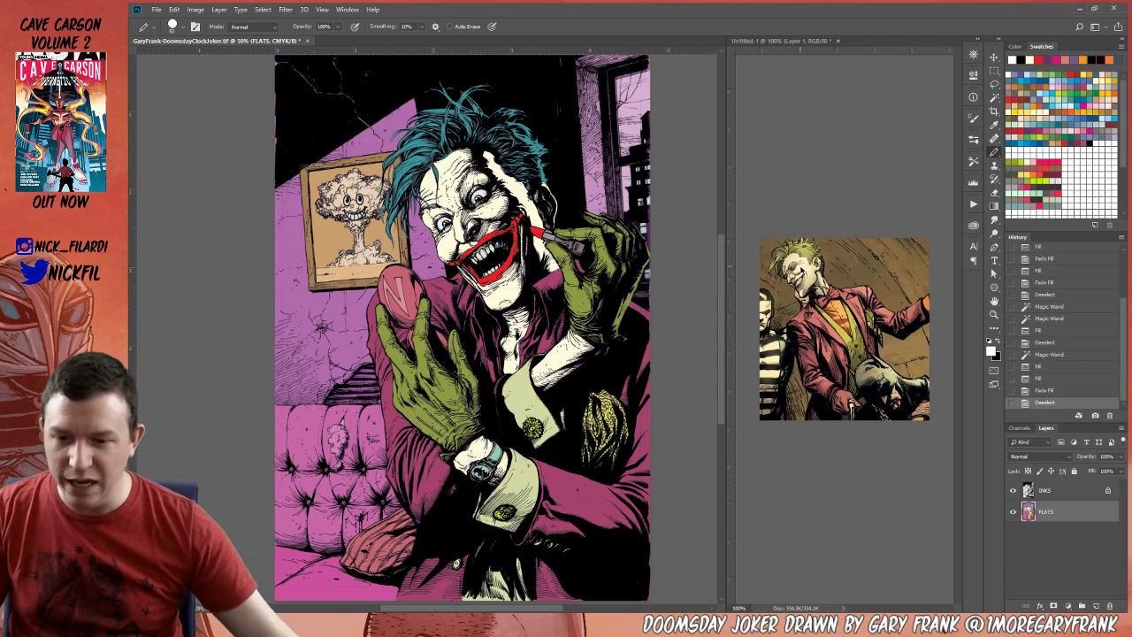
Select the flat color shared by the cuffs and the area below them, fill it with orange, and clear the selection.
key(w)
drag(526, 387, 593, 274)
click(584, 286)
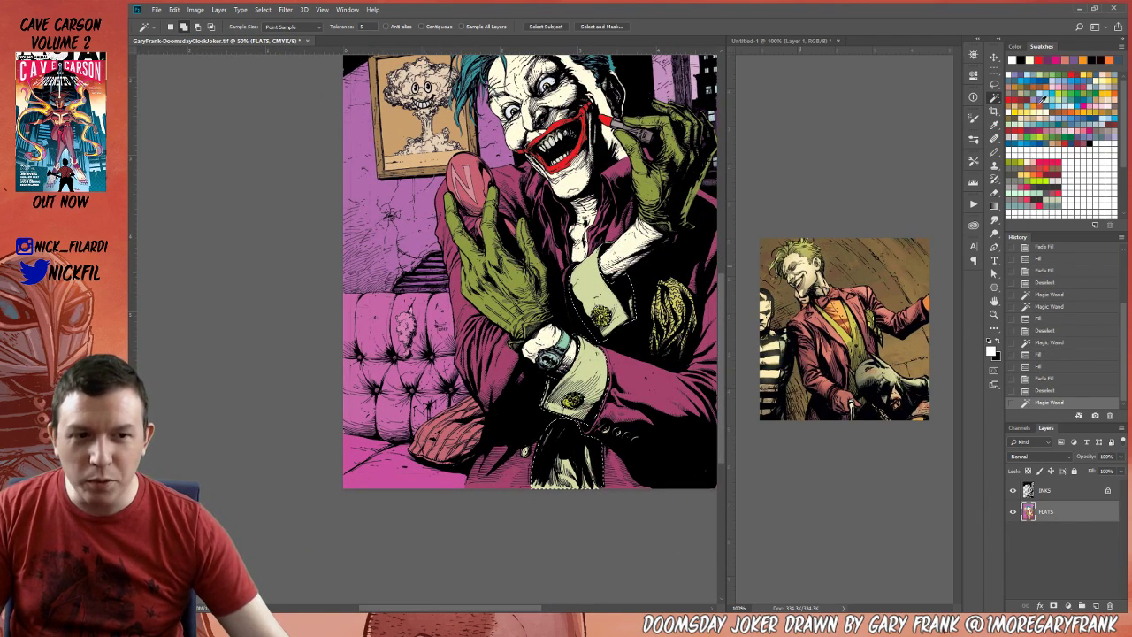
click(1035, 105)
key(alt+BackSpace)
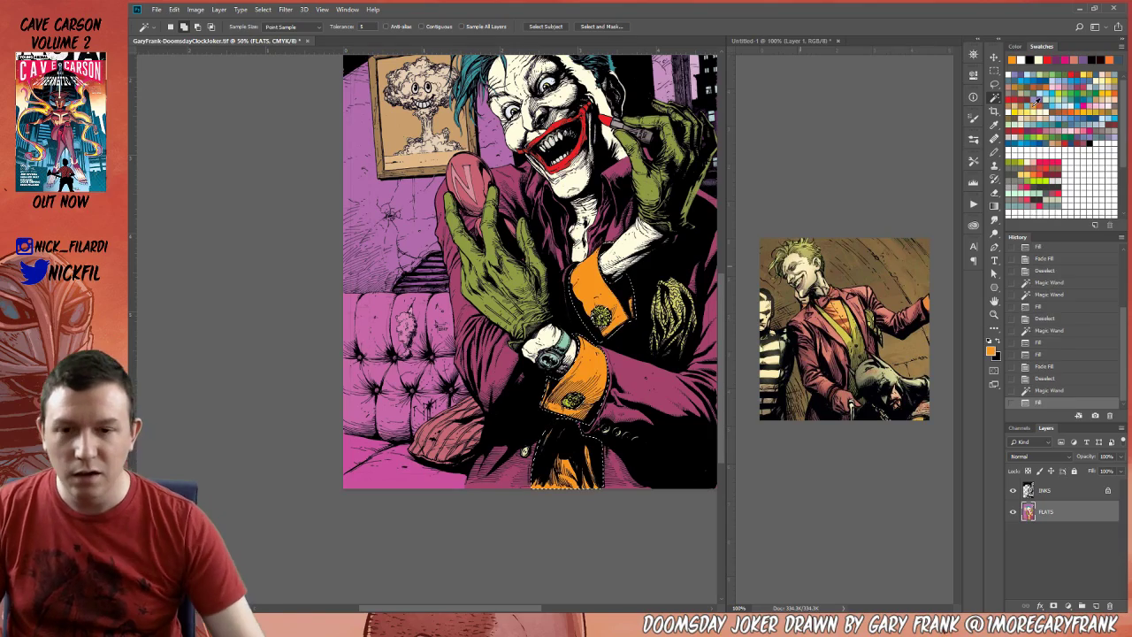
key(ctrl+d)
Select the flat color shared by the jacket and the shirt collar with the Magic Wand.
drag(589, 213, 577, 249)
key(z)
double_click(577, 232)
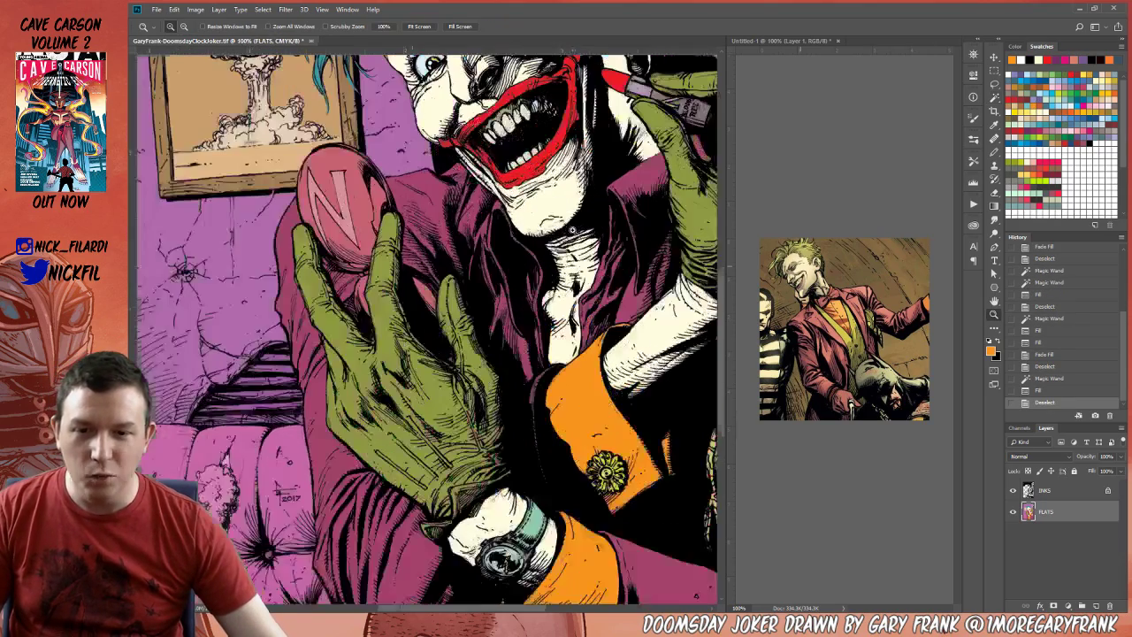
drag(565, 201, 506, 228)
key(w)
click(570, 247)
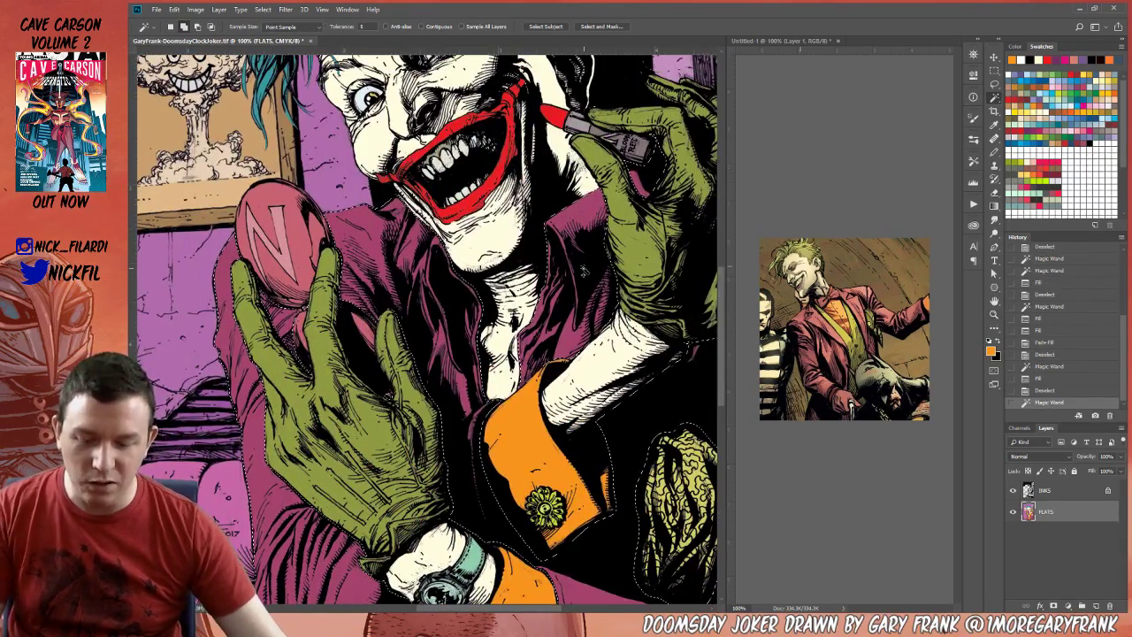
Subtract the jacket's sleeves and lower body from the selection with the Lasso.
key(l)
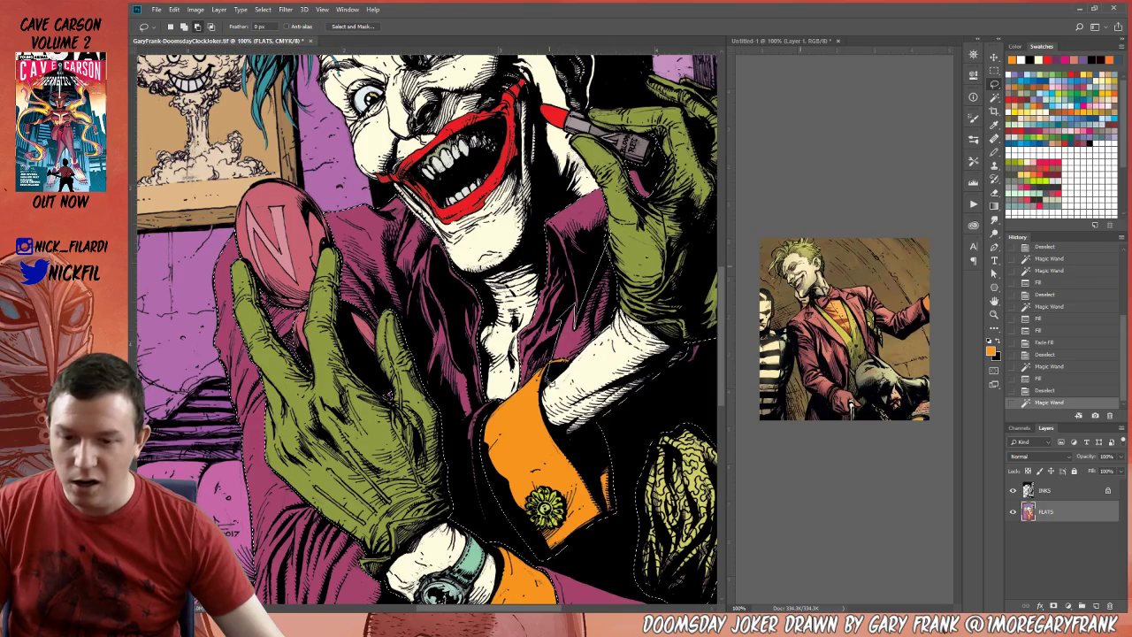
mouse_move(619, 409)
mouse_down()
mouse_move(699, 230)
mouse_move(677, 274)
mouse_up()
drag(686, 311, 539, 291)
key(z)
alt+click(539, 291)
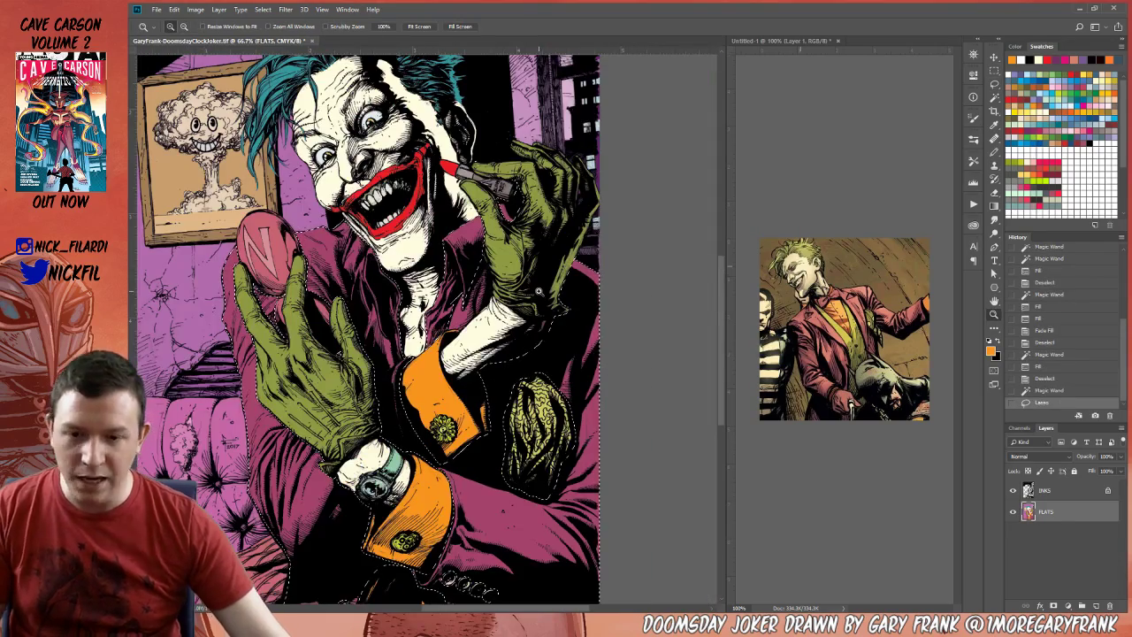
key(l)
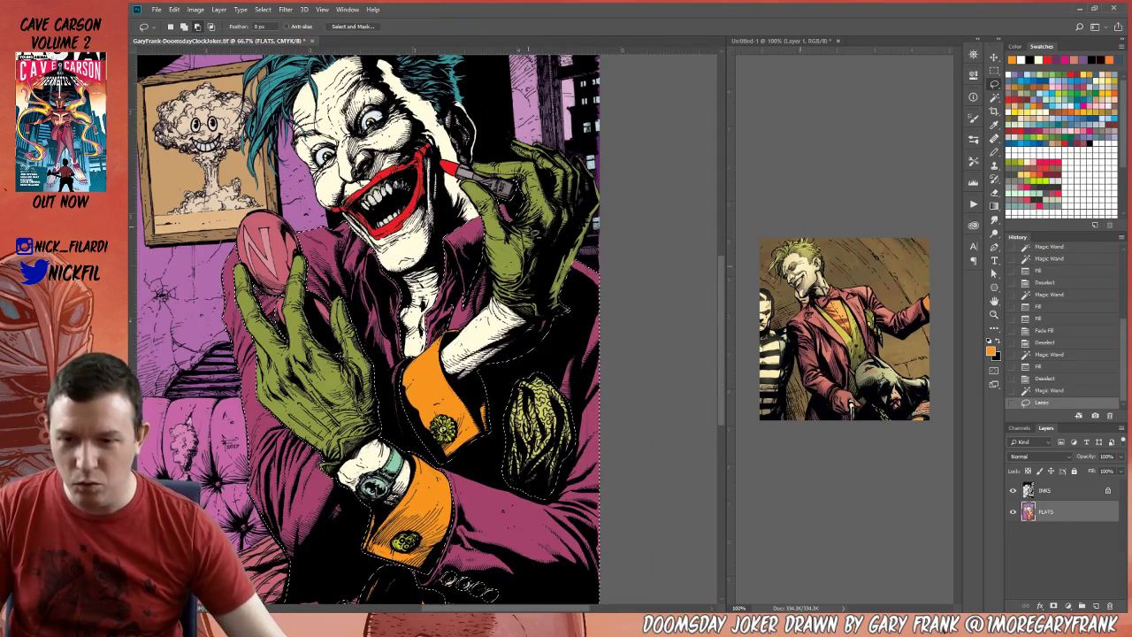
mouse_move(462, 468)
mouse_down()
mouse_move(493, 474)
mouse_move(608, 367)
mouse_move(514, 367)
mouse_up()
drag(644, 131, 585, 124)
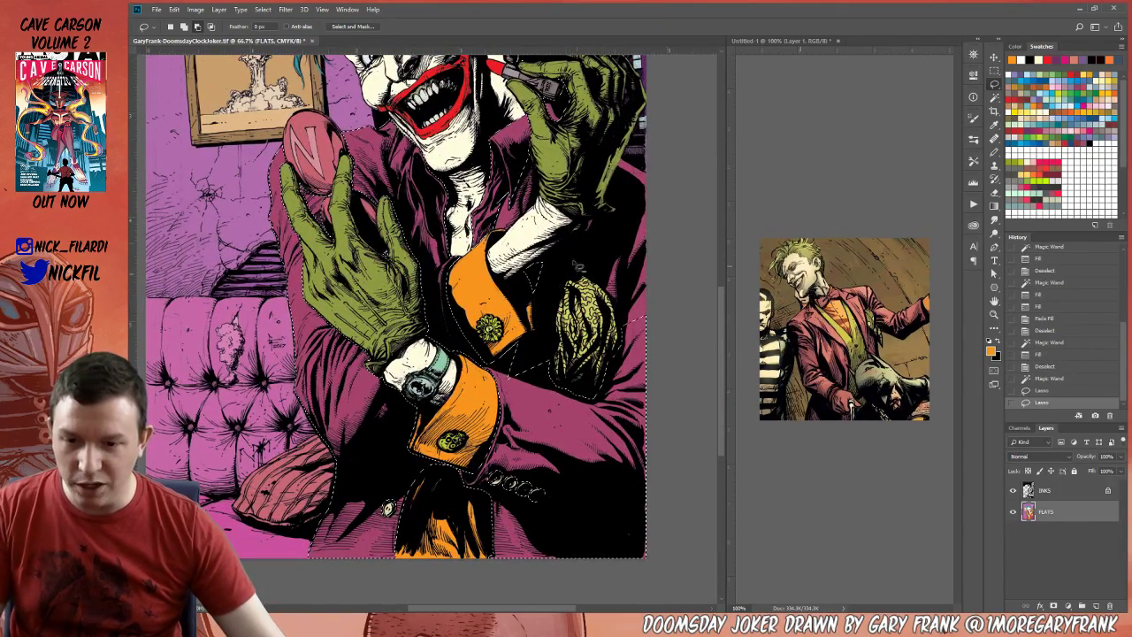
mouse_move(451, 287)
mouse_down()
mouse_move(505, 199)
mouse_move(274, 226)
mouse_move(438, 602)
mouse_move(642, 296)
mouse_move(543, 266)
mouse_up()
mouse_move(495, 301)
mouse_down()
mouse_move(590, 288)
mouse_move(549, 274)
mouse_move(529, 406)
mouse_up()
Subtract the remaining shoulder and lapel areas with the Lasso, fill the shirt collar with orange, and clear the selection.
key(z)
click(512, 316)
click(511, 317)
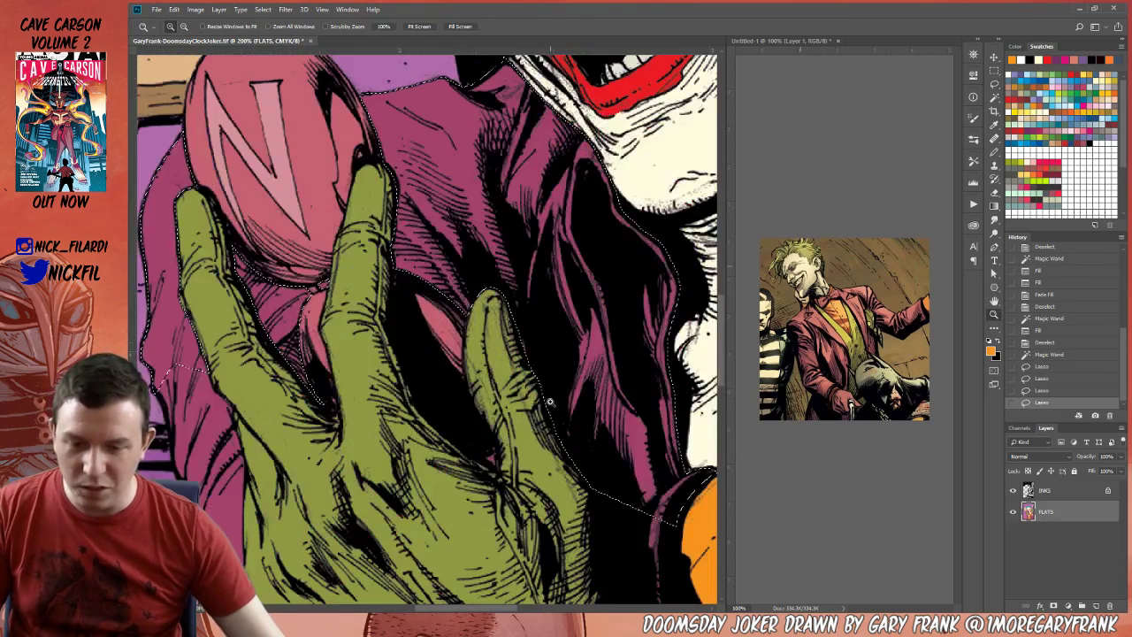
key(l)
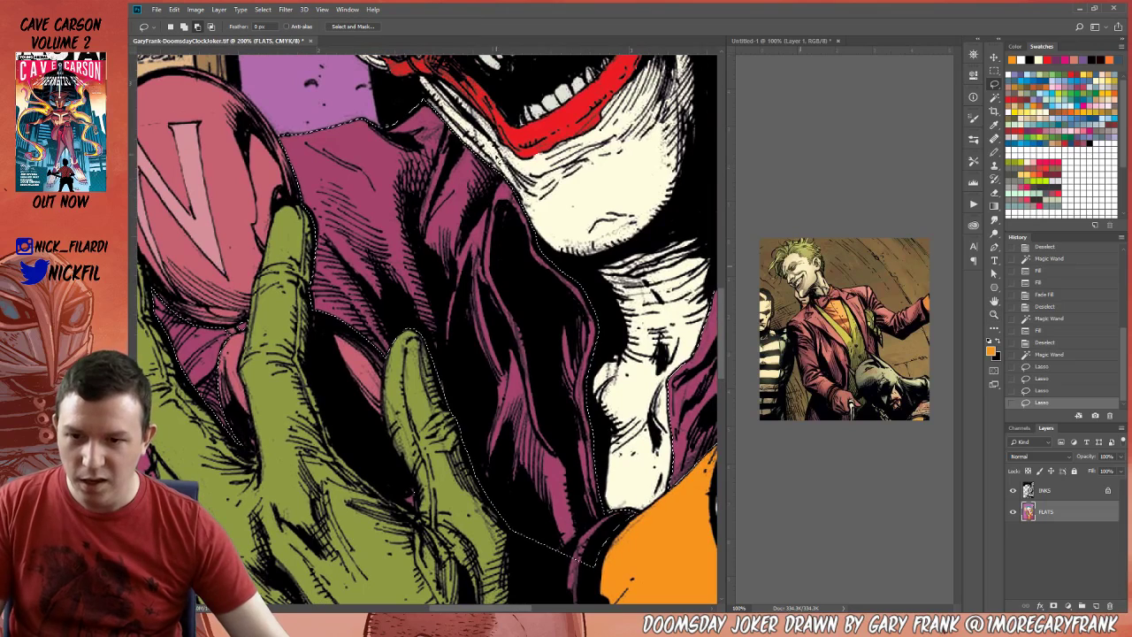
mouse_move(500, 173)
mouse_down()
mouse_move(483, 288)
mouse_move(537, 424)
mouse_move(594, 525)
mouse_move(642, 509)
mouse_move(318, 588)
mouse_move(336, 59)
mouse_move(506, 104)
mouse_up()
scroll(395, 226, down, 1)
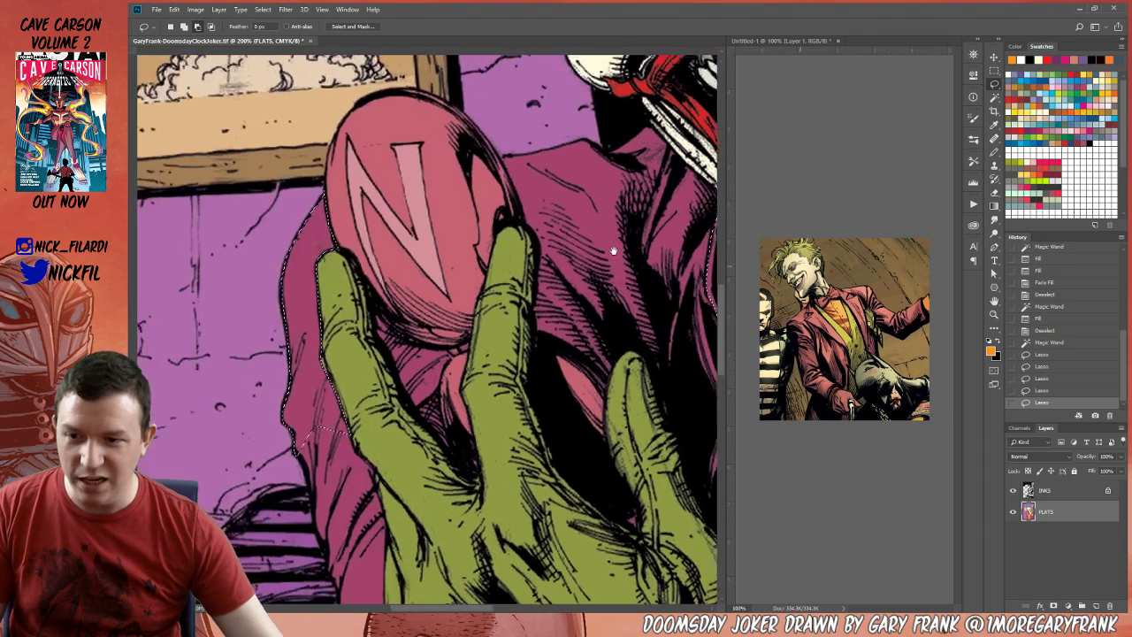
key(z)
alt+click(408, 228)
alt+click(408, 229)
key(l)
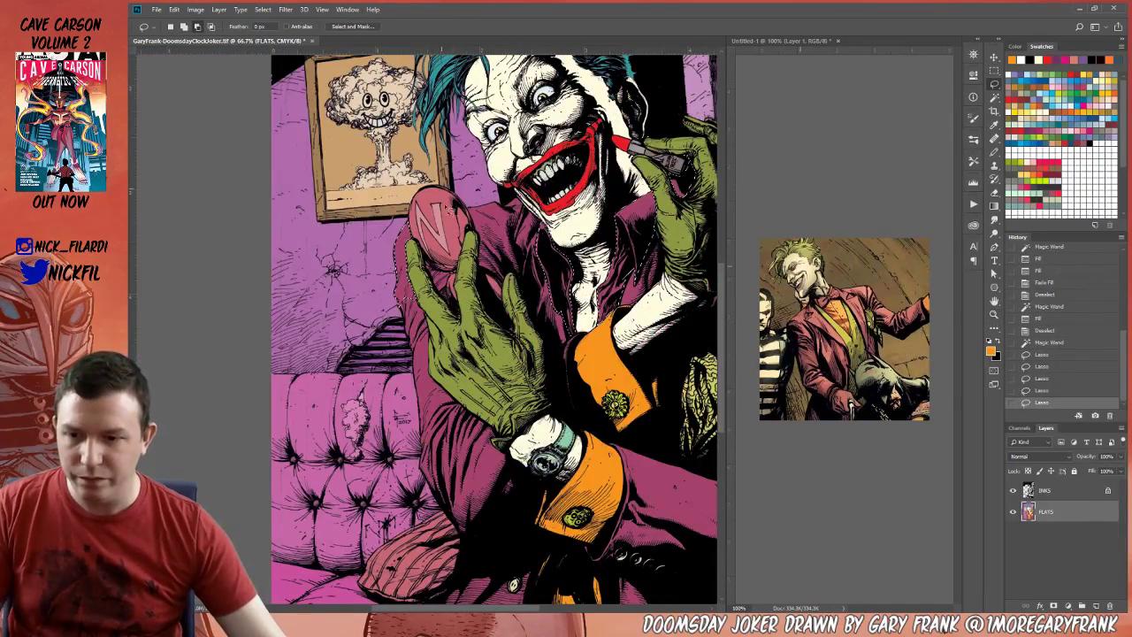
mouse_move(493, 170)
mouse_down()
mouse_move(434, 258)
mouse_move(397, 258)
mouse_up()
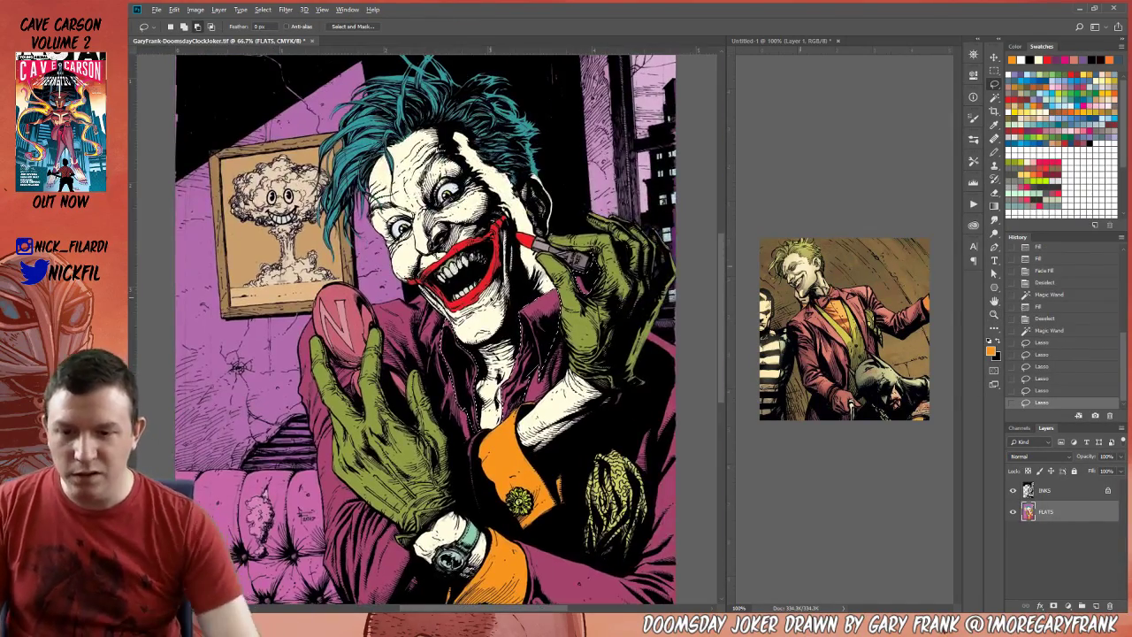
key(alt+BackSpace)
key(ctrl+d)
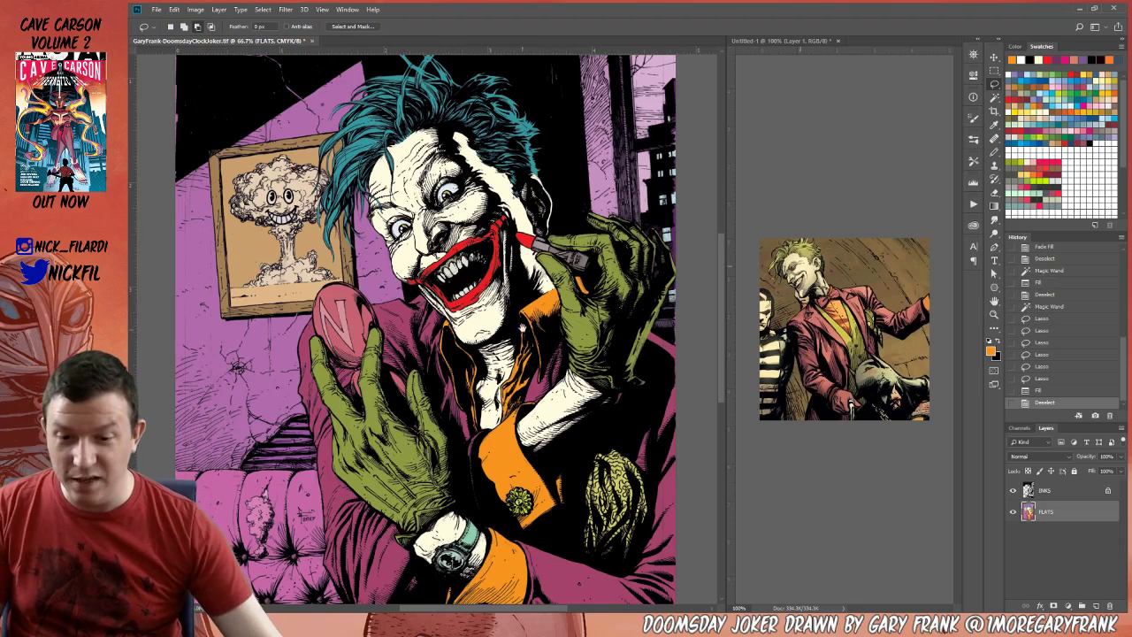
Select the Joker's gloves, blend the sampled jacket magenta over them with two faded fills, and clear the selection.
drag(389, 442, 398, 422)
key(w)
click(389, 416)
key(b)
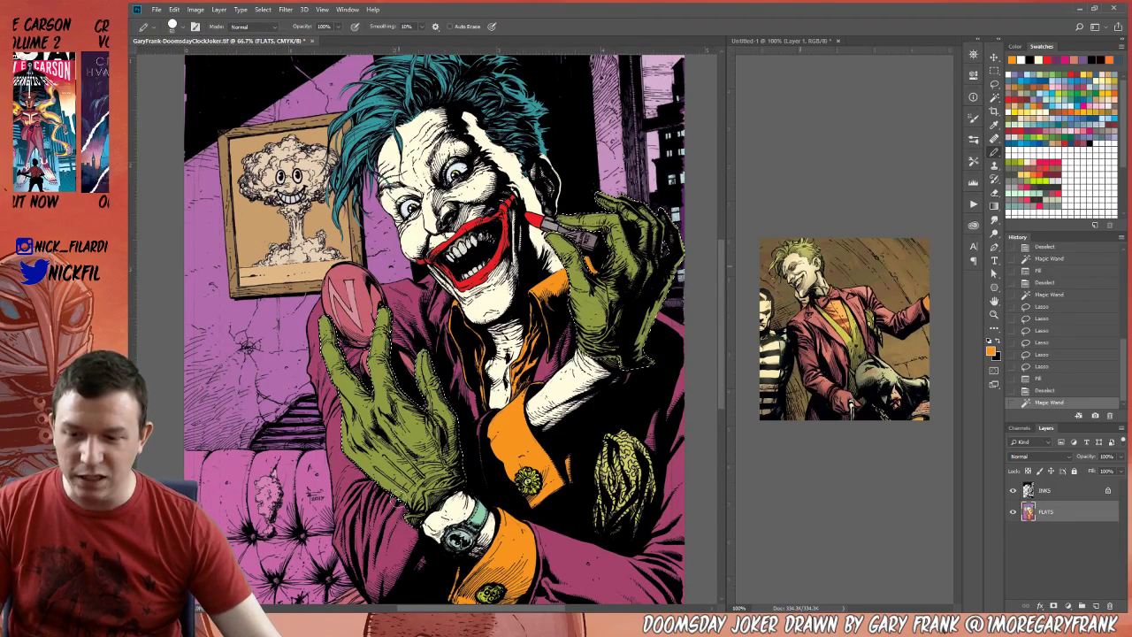
alt+click(400, 532)
key(alt+BackSpace)
key(alt+BackSpace)
key(ctrl+d)
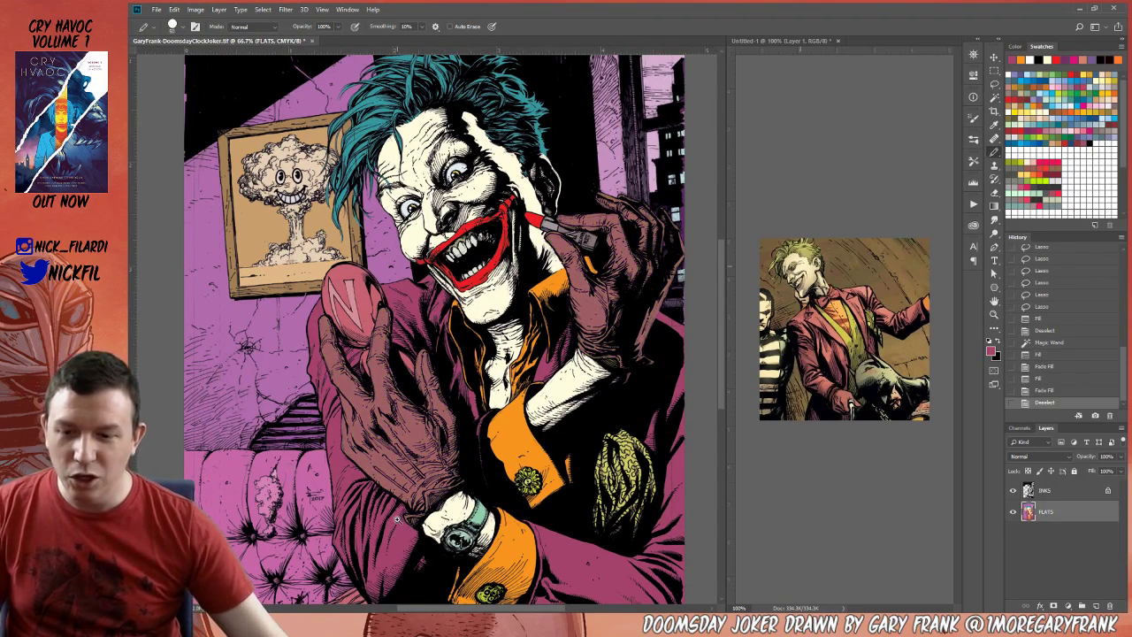
Select the oval object marked N in the Joker's hand, blend a faded blue fill over it, and clear the selection.
key(ctrl+minus)
key(w)
click(358, 328)
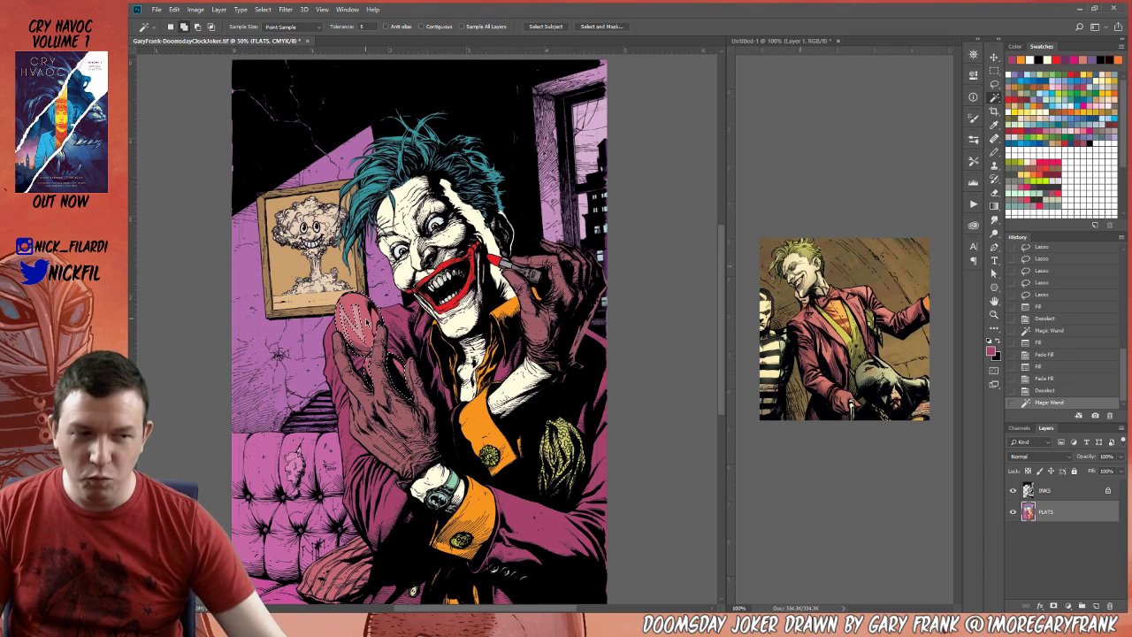
click(1026, 77)
key(alt+BackSpace)
key(ctrl+shift+f)
key(Return)
key(ctrl+d)
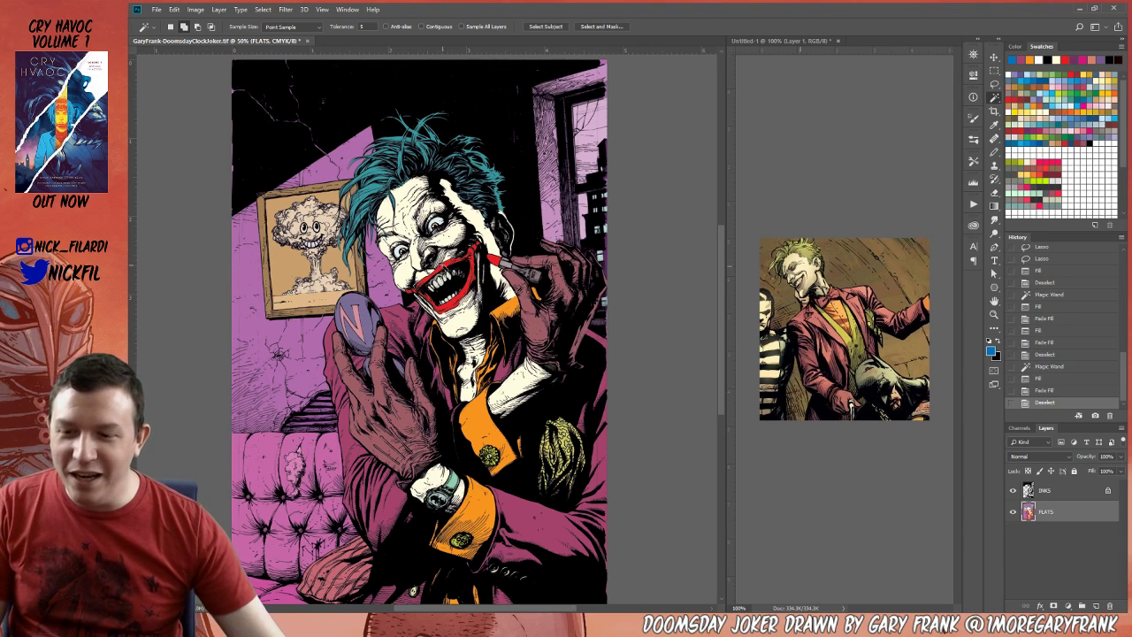
Select the Joker's hair, fill it with light green, and clear the selection.
drag(396, 289, 428, 311)
click(474, 217)
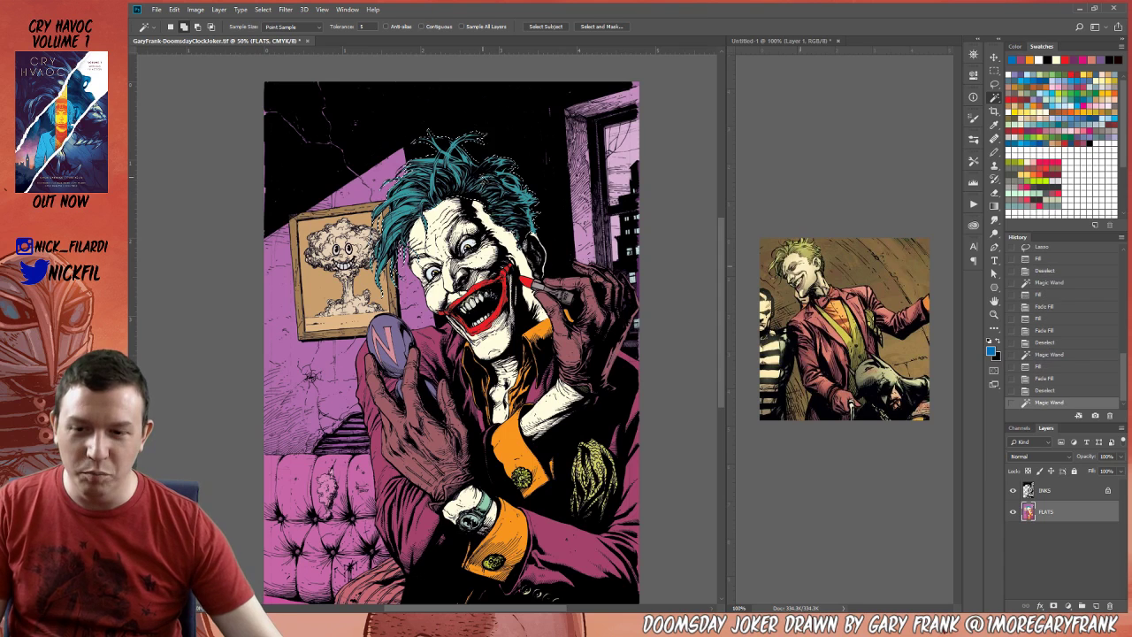
click(1042, 85)
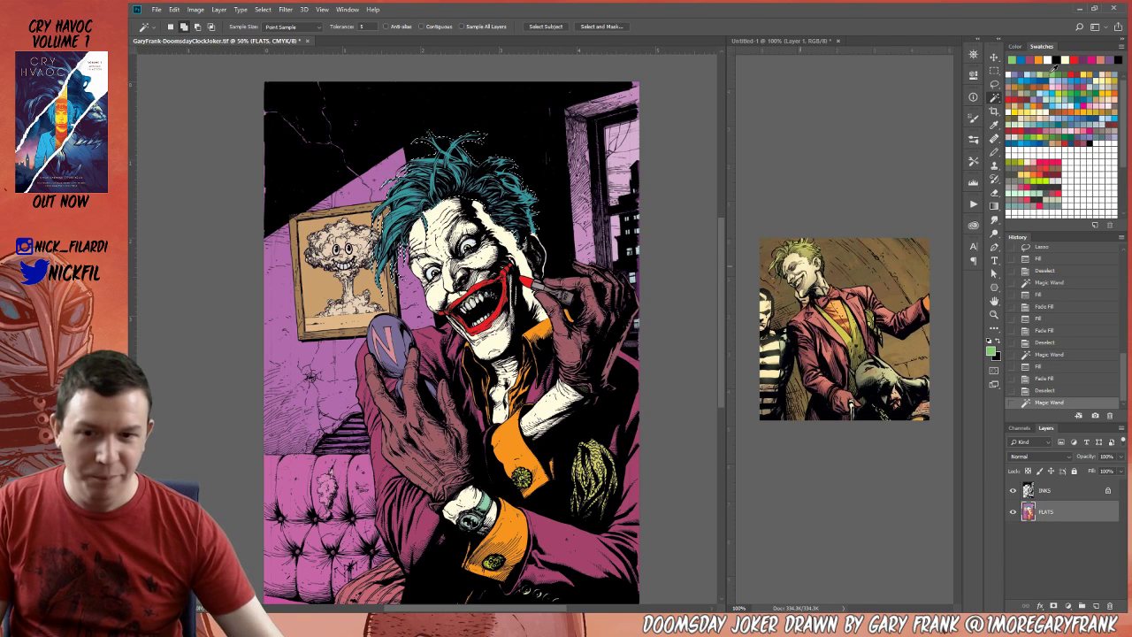
key(alt+BackSpace)
key(ctrl+d)
drag(473, 248, 485, 254)
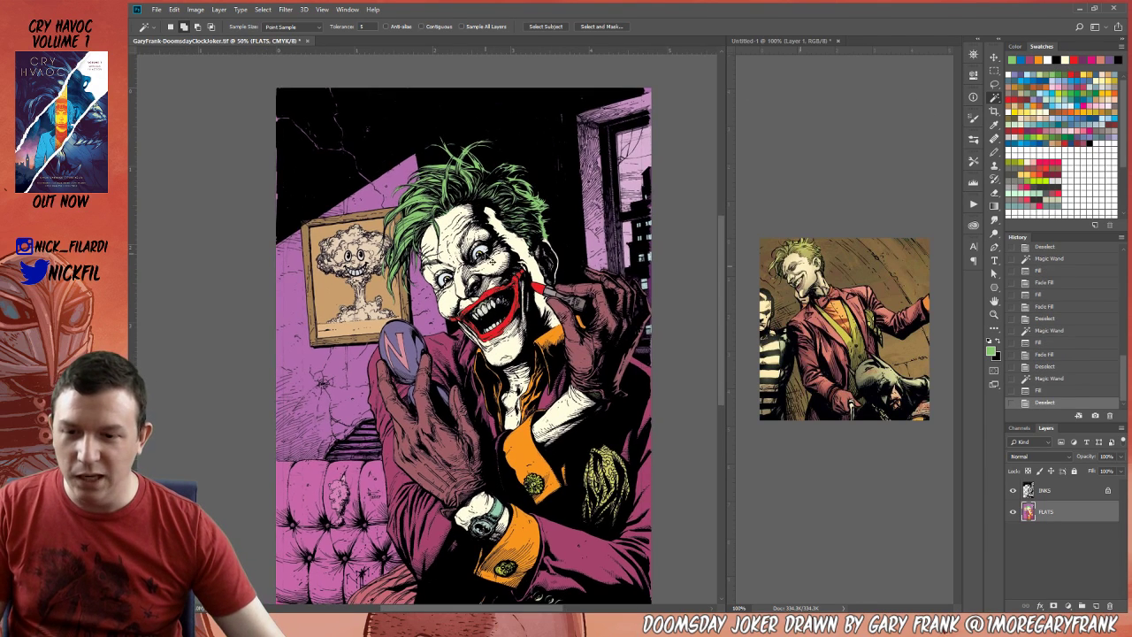
Select the Joker's eyes, blend a faded white fill over them, and clear the selection.
click(485, 255)
click(1011, 59)
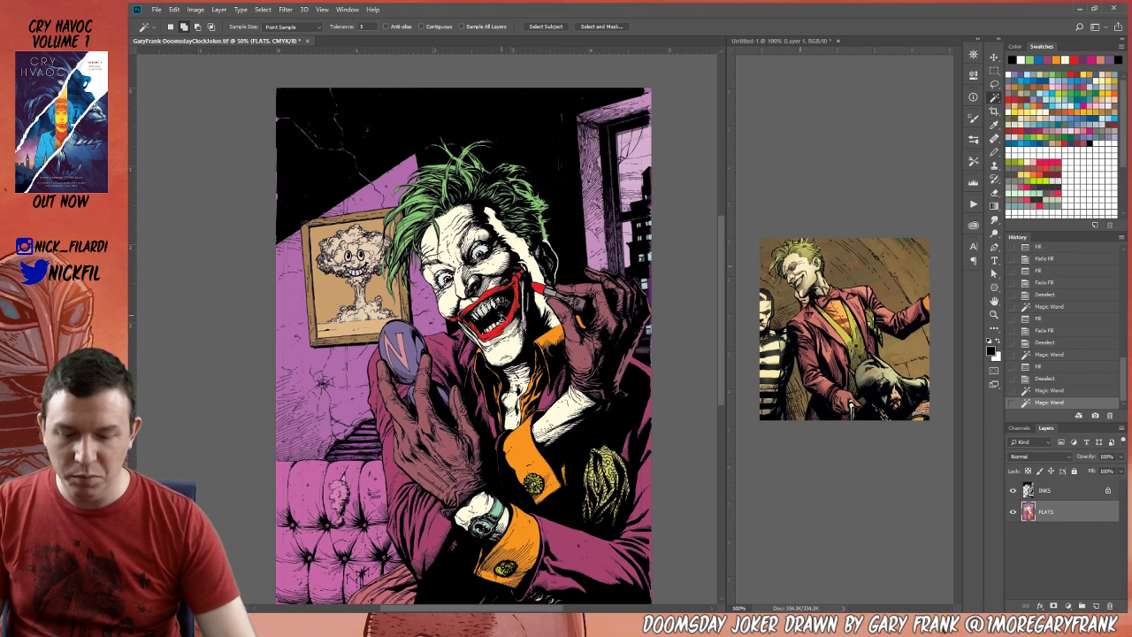
key(alt+BackSpace)
key(ctrl+shift+f)
key(Return)
key(ctrl+d)
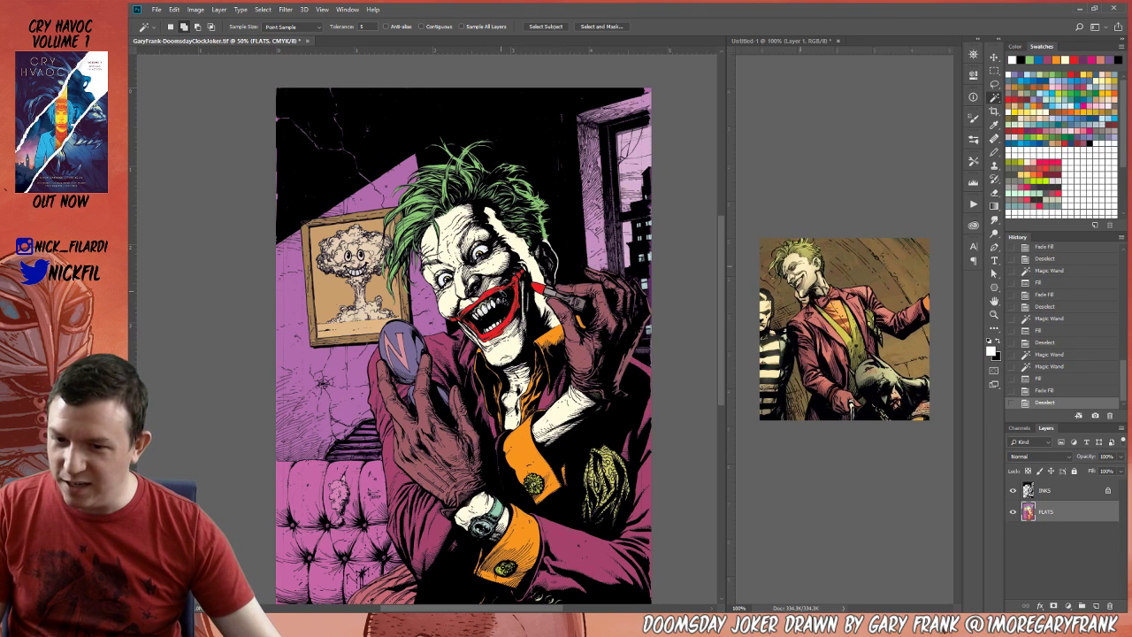
Select the flat inside the Joker's mouth, blend a faded fill of the lips' red over it, and clear the selection.
click(488, 305)
key(b)
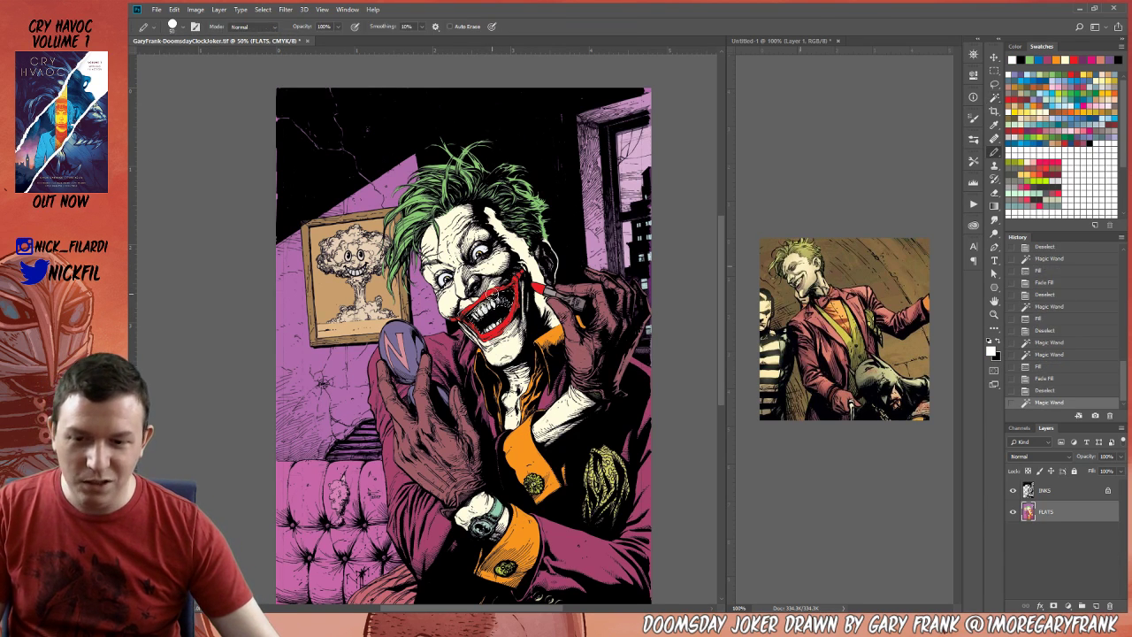
key(alt+BackSpace)
key(ctrl+shift+f)
key(Return)
key(ctrl+d)
key(w)
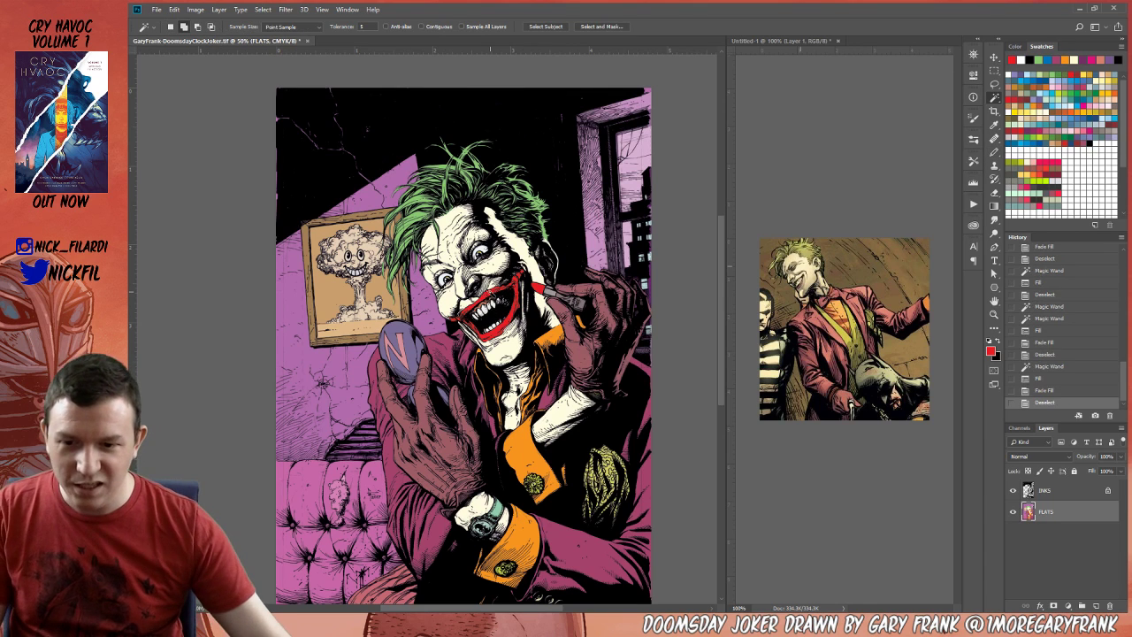
Select the flats inside the framed mushroom cloud picture, blend a faded pale gray-blue fill over them, and clear the selection.
drag(495, 296, 531, 274)
drag(351, 251, 353, 255)
click(368, 284)
click(387, 278)
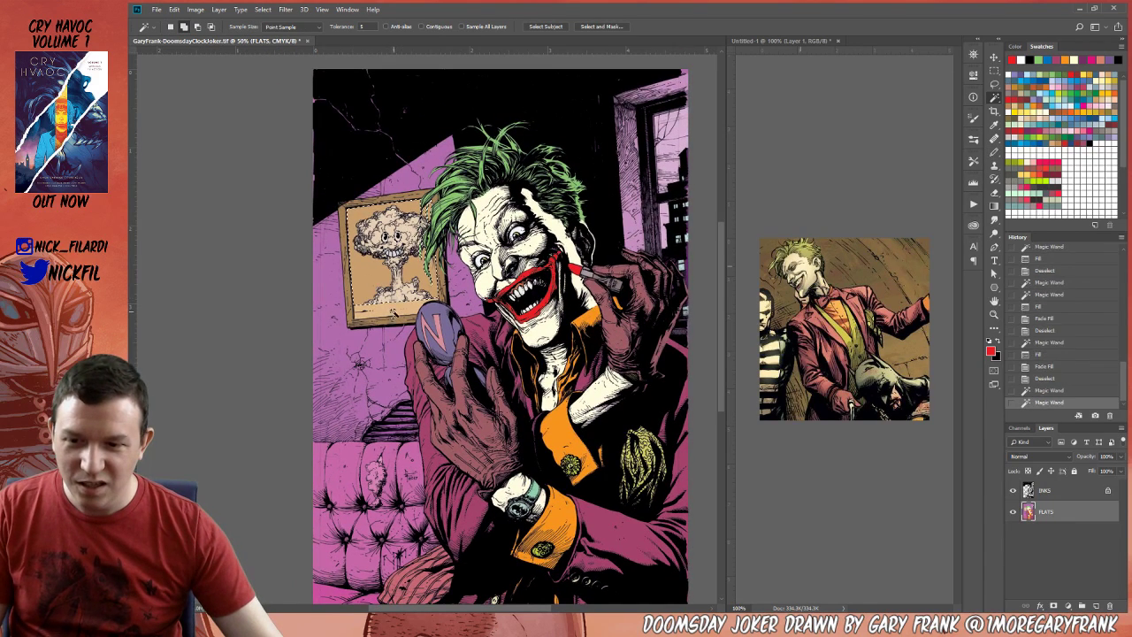
click(423, 251)
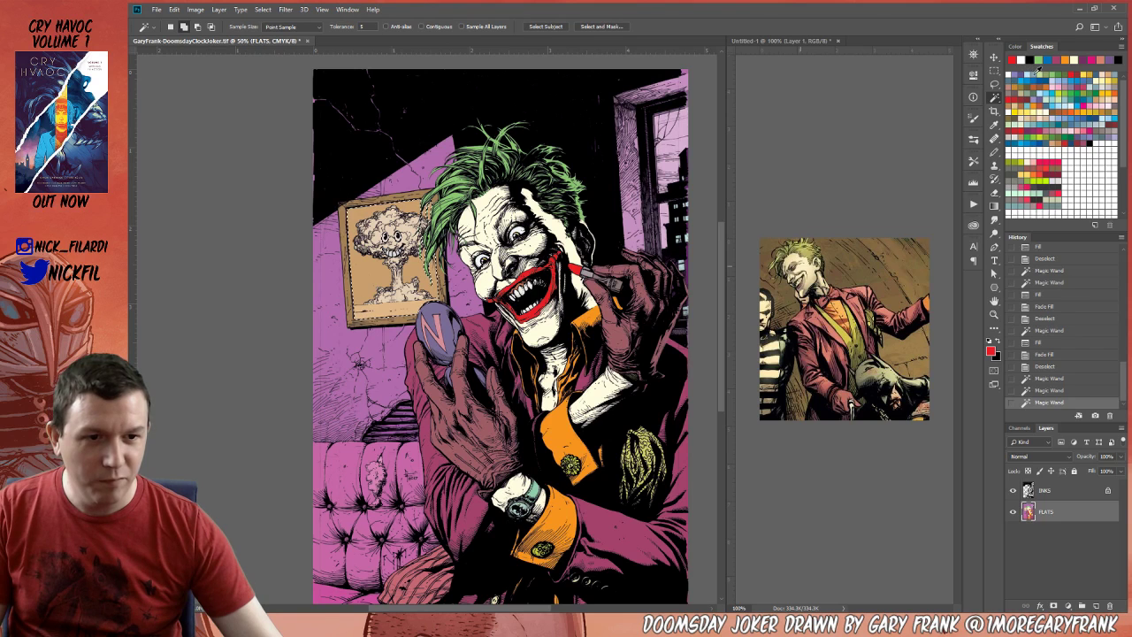
click(1032, 62)
key(alt+BackSpace)
key(ctrl+shift+f)
key(Return)
key(ctrl+d)
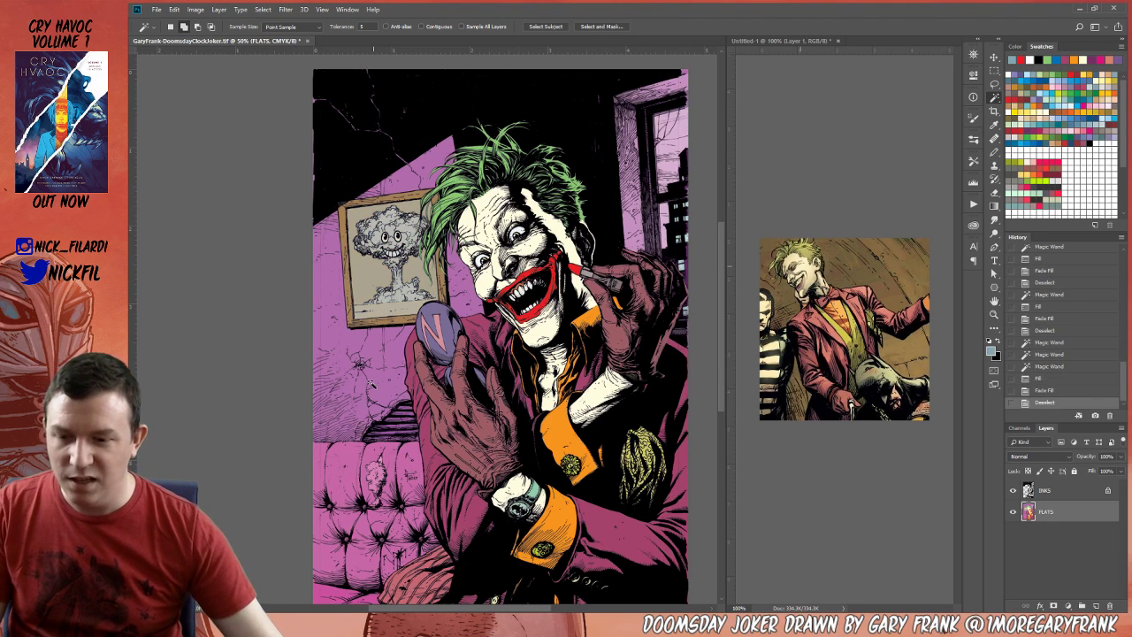
Select the purple wall, blend white over it with two faded fills, and clear the selection.
click(371, 384)
key(d)
key(x)
key(alt+BackSpace)
key(alt+BackSpace)
key(ctrl+d)
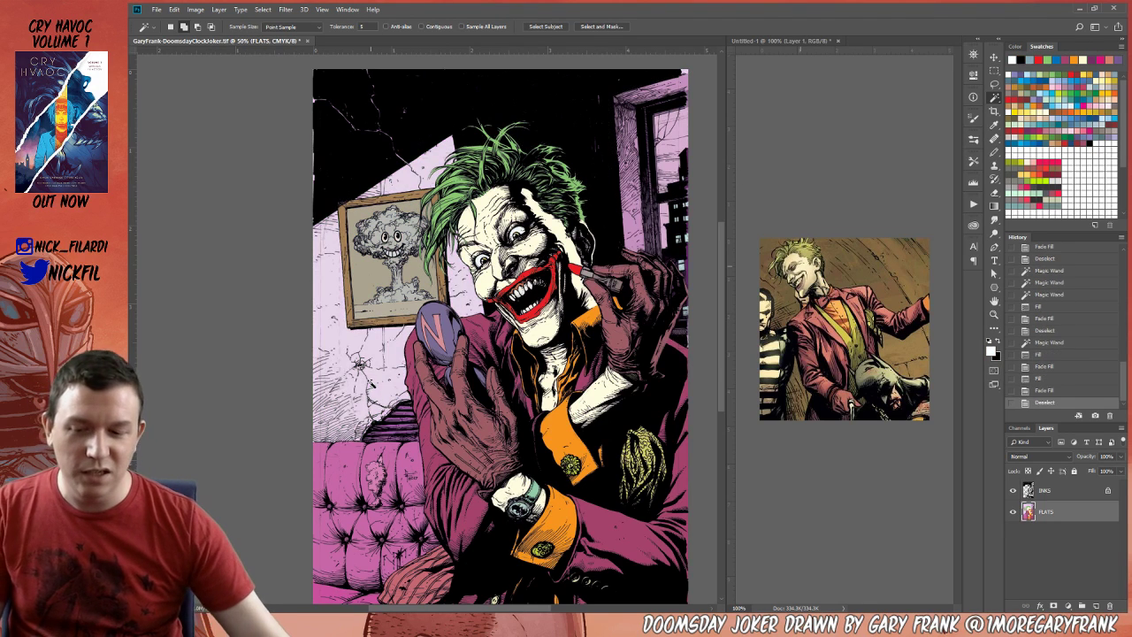
Select the striped hole in the wall above the couch and blend a dark red swatch over it with two faded fills.
click(394, 416)
key(b)
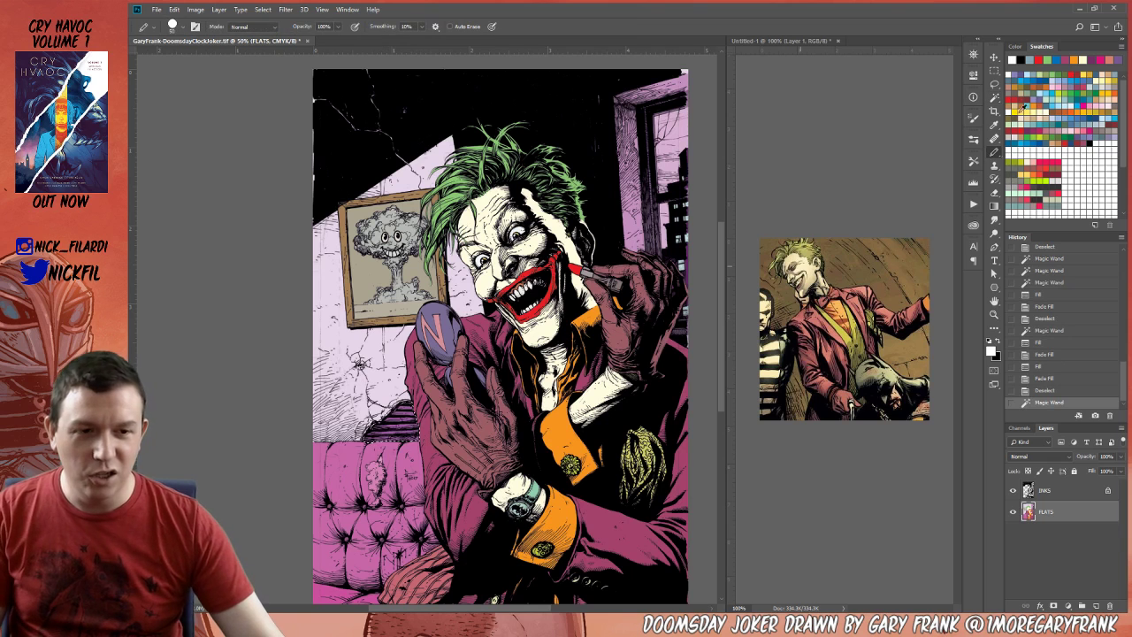
click(1080, 75)
key(alt+BackSpace)
key(alt+BackSpace)
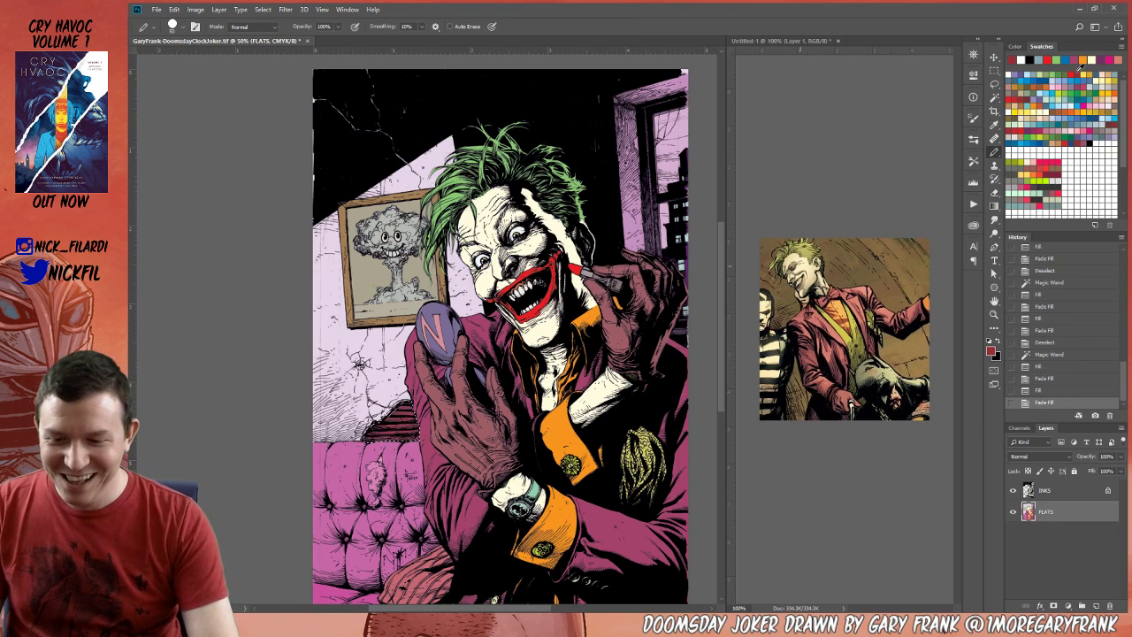
key(ctrl+d)
key(ctrl+z)
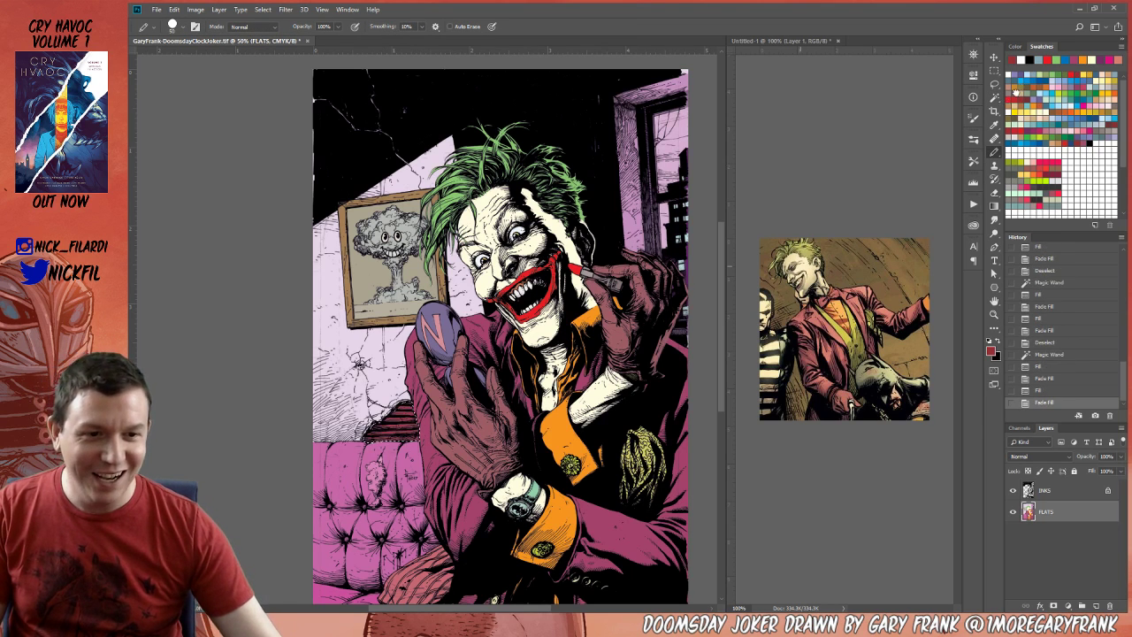
Blend a gray-brown swatch over the striped hole with two faded fills and clear the selection.
click(1015, 91)
key(alt+BackSpace)
key(alt+BackSpace)
key(ctrl+d)
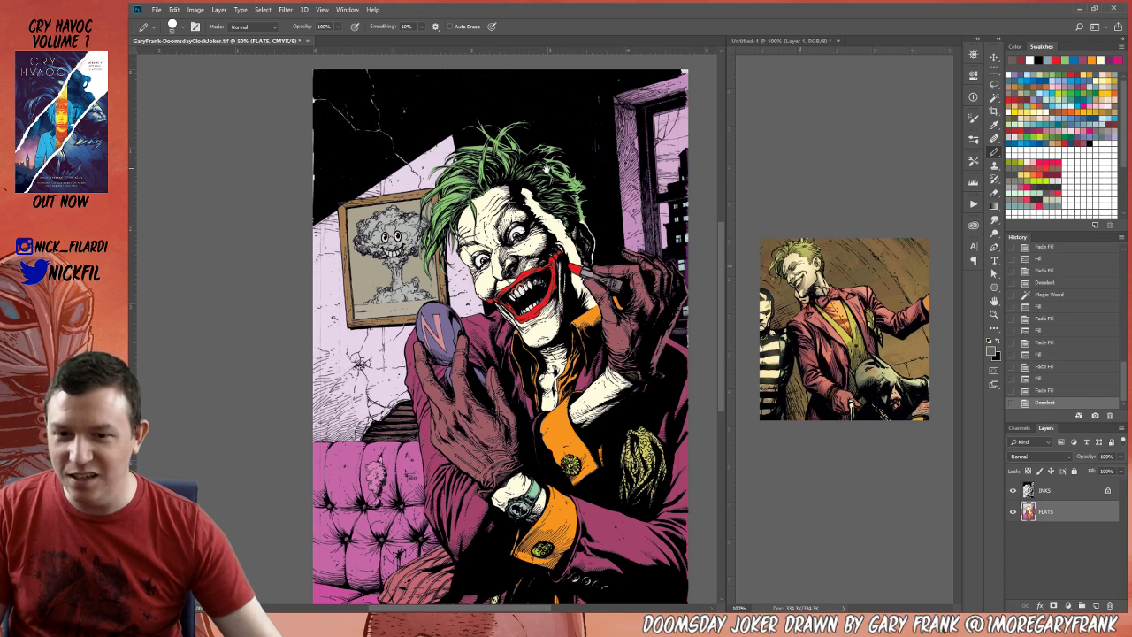
Select the window frame and fill it with the pale lilac sampled from the wall.
key(w)
click(349, 338)
key(b)
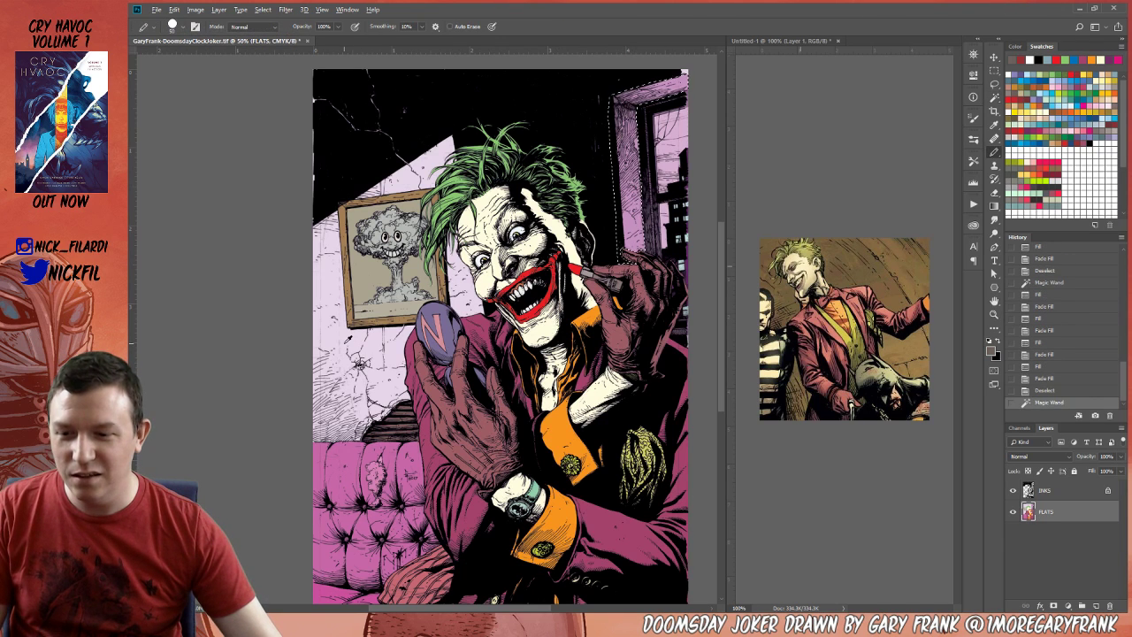
key(alt+BackSpace)
Select the wall and window frame together, blend a faded pale gray-blue fill over them, and clear the selection.
key(w)
click(350, 338)
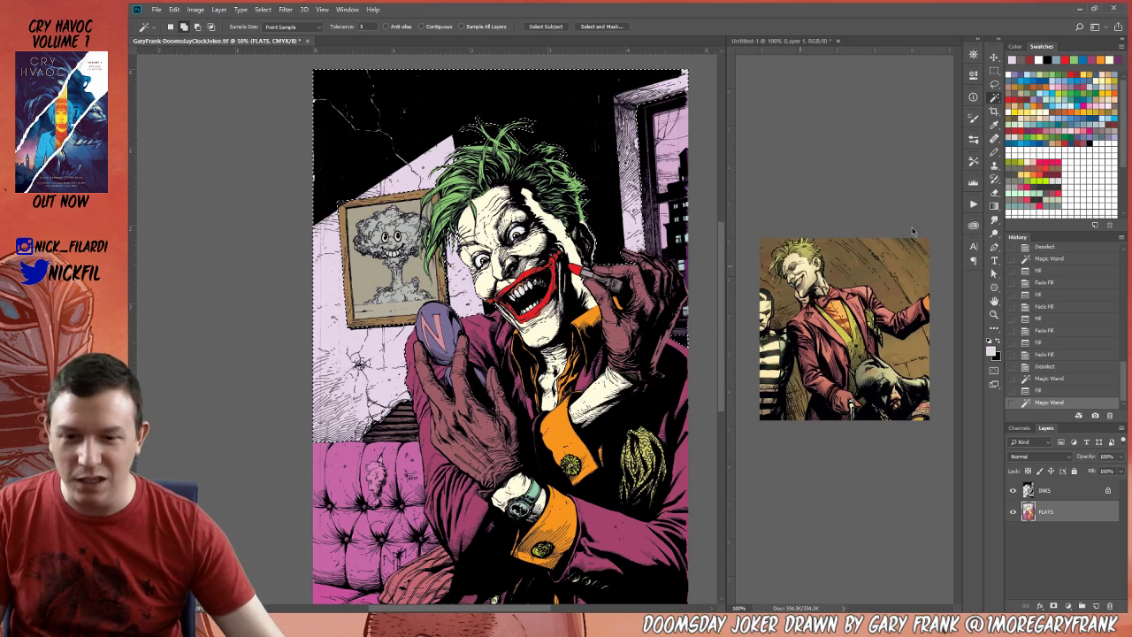
click(1040, 69)
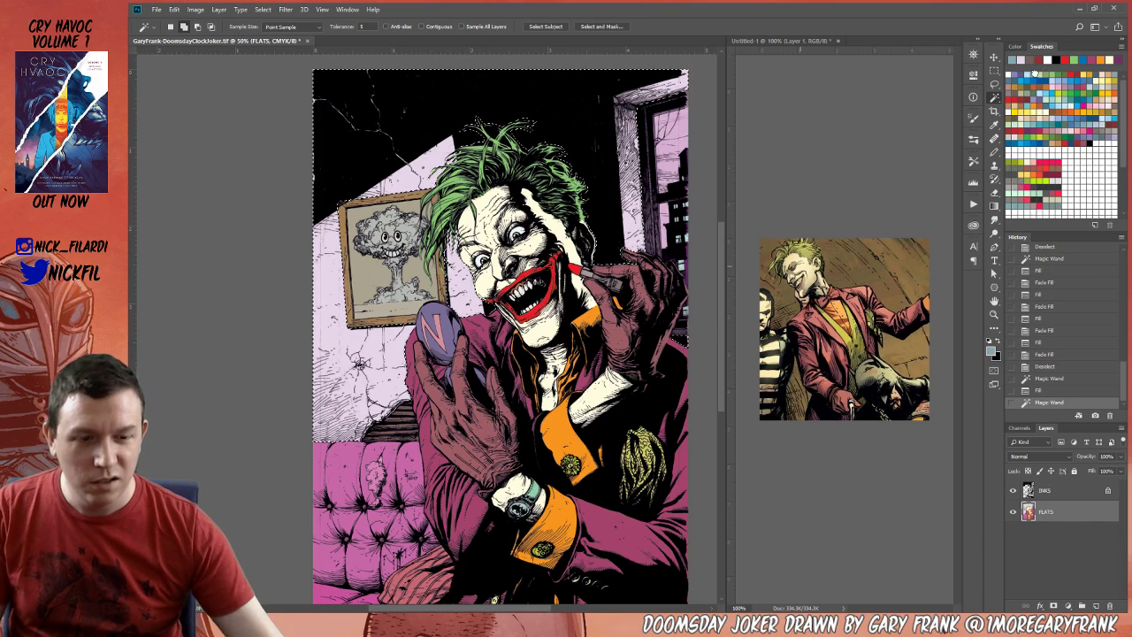
key(alt+BackSpace)
key(ctrl+d)
Select the pink couch back and blend a gray-blue over it with two faded fills.
drag(420, 420, 420, 379)
click(346, 429)
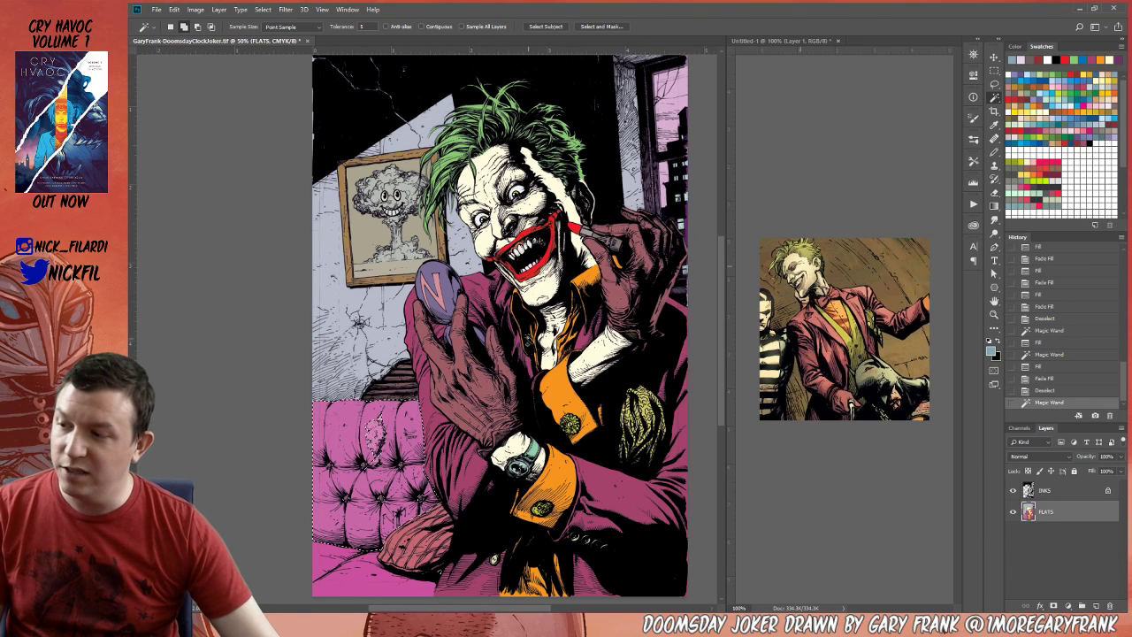
drag(545, 317, 522, 294)
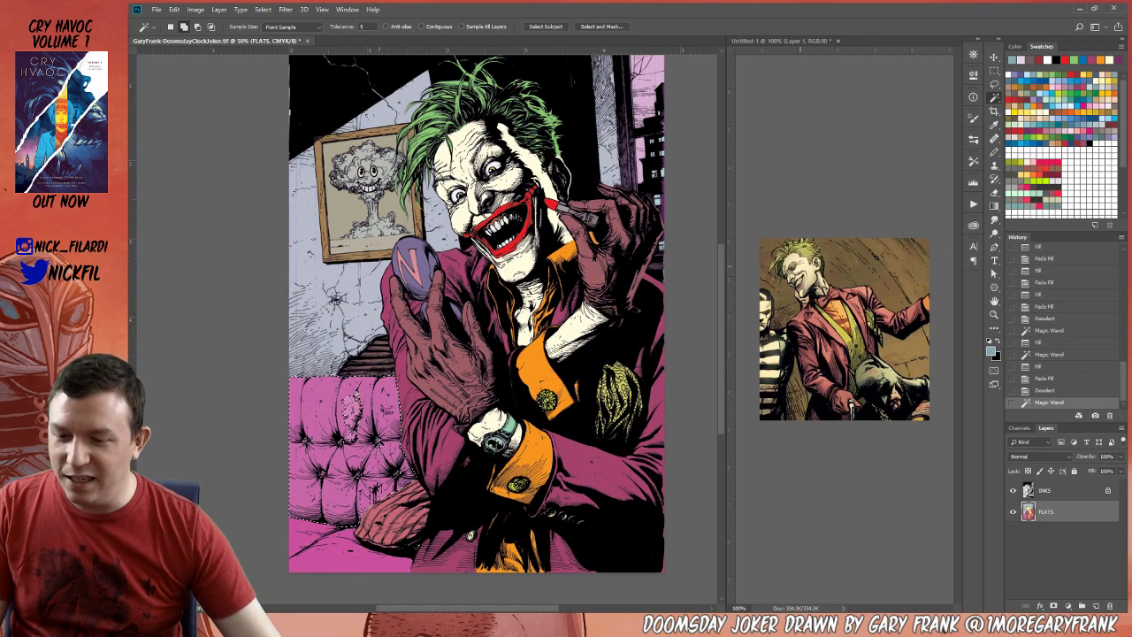
click(381, 442)
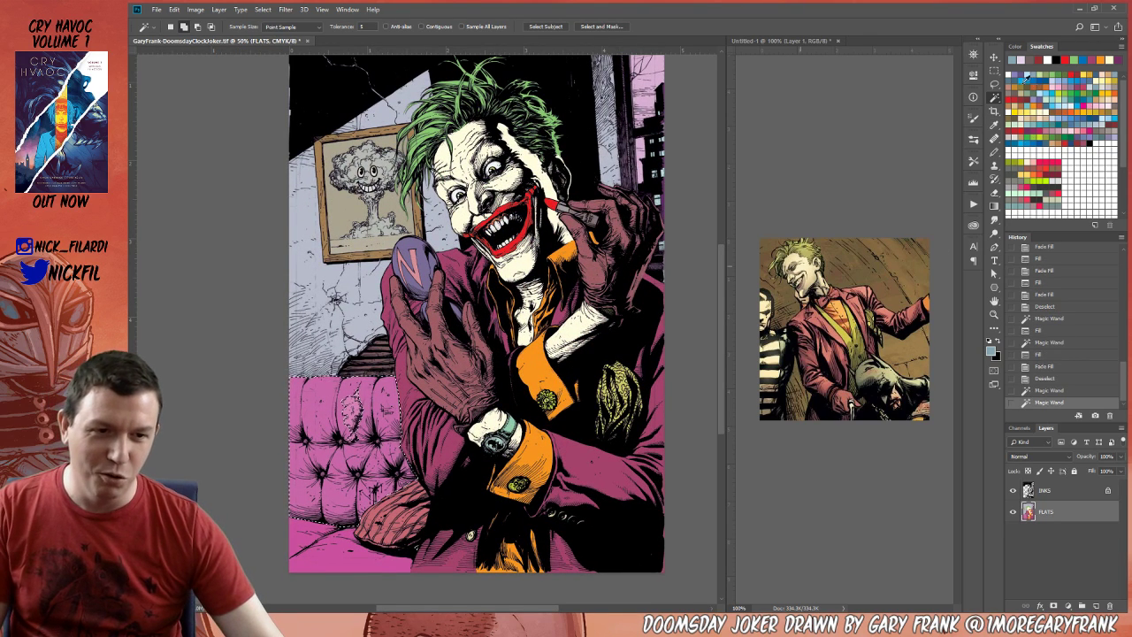
key(alt+BackSpace)
key(alt+BackSpace)
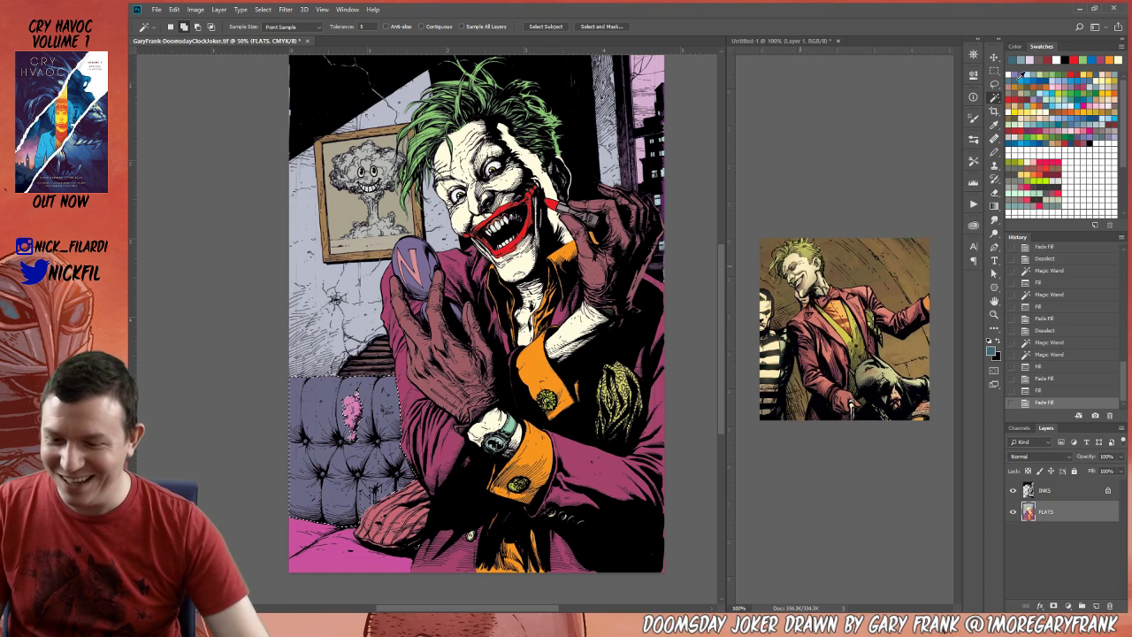
Fill the couch seat with the slate purple sampled from the couch back and clear the selection.
key(b)
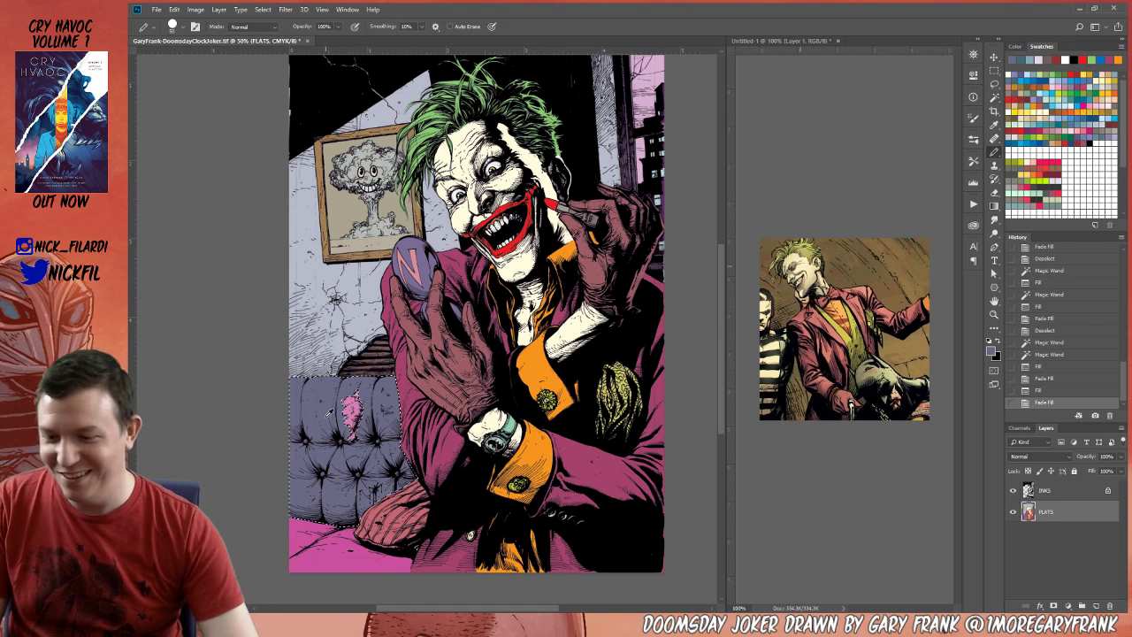
key(ctrl+d)
key(w)
click(332, 559)
key(alt+BackSpace)
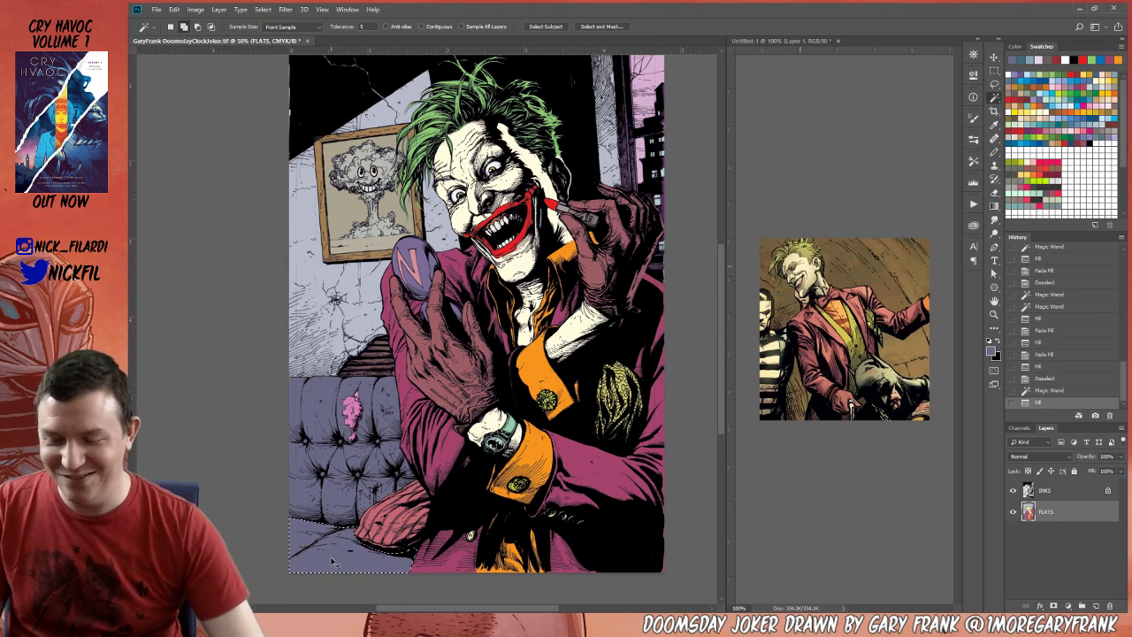
key(ctrl+d)
Select the striped shape on the couch seat, blend the couch's slate purple over it with two faded fills, and clear the selection.
click(391, 520)
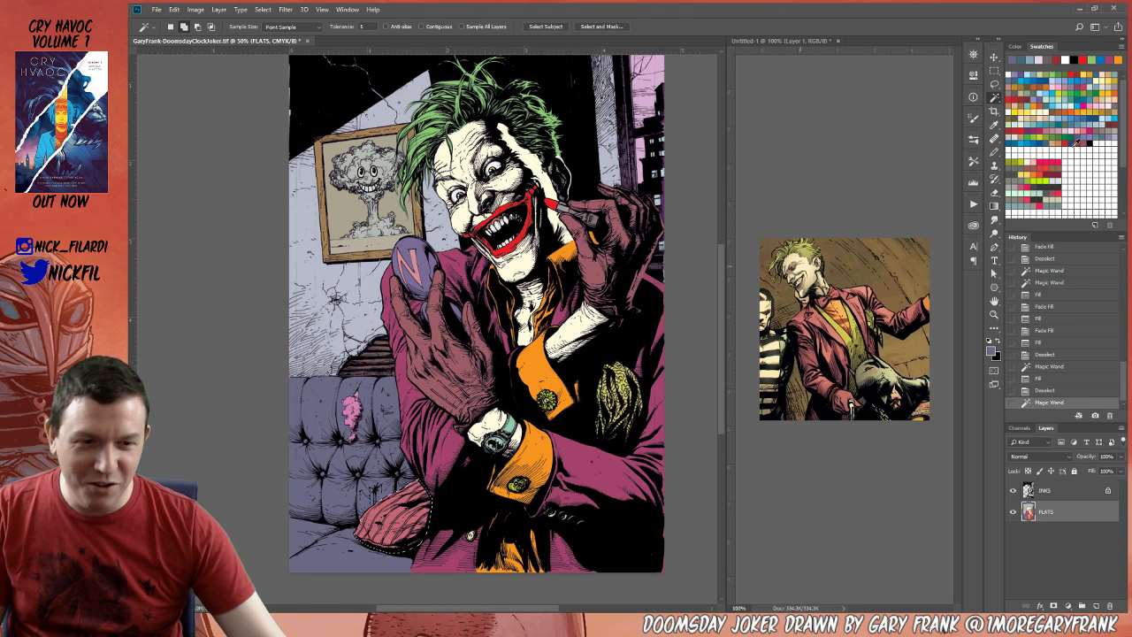
key(F2)
key(F2)
key(ctrl+d)
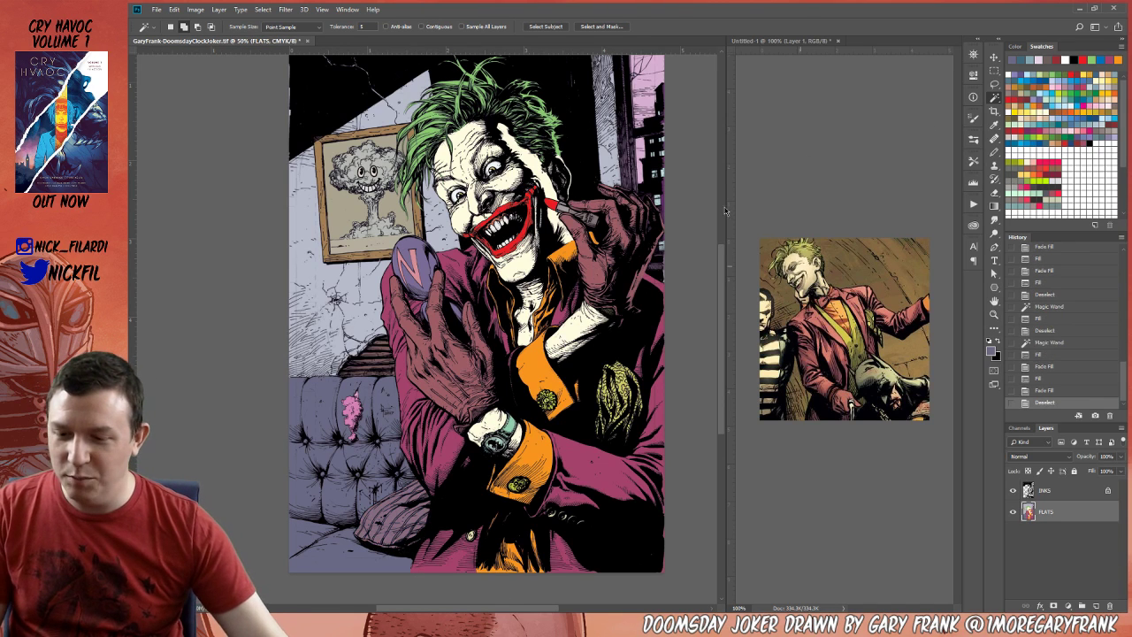
Select the torn patch on the couch back, blend white and the couch's slate purple into it with faded fills, and clear the selection.
drag(422, 366, 481, 324)
click(481, 323)
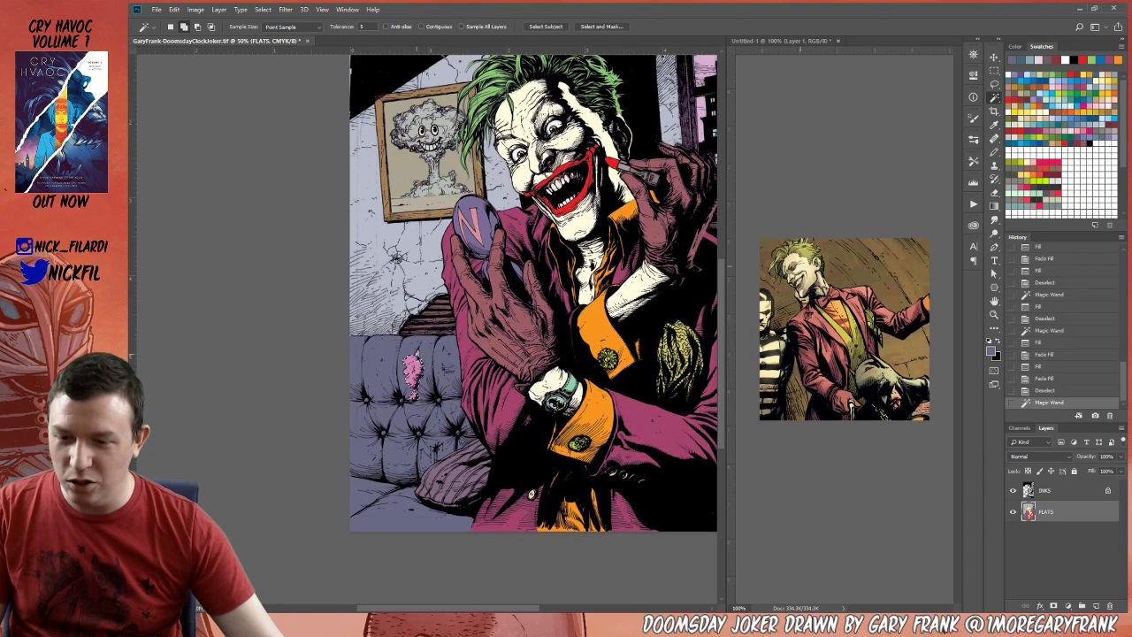
click(415, 372)
key(d)
key(x)
key(F2)
key(F2)
key(b)
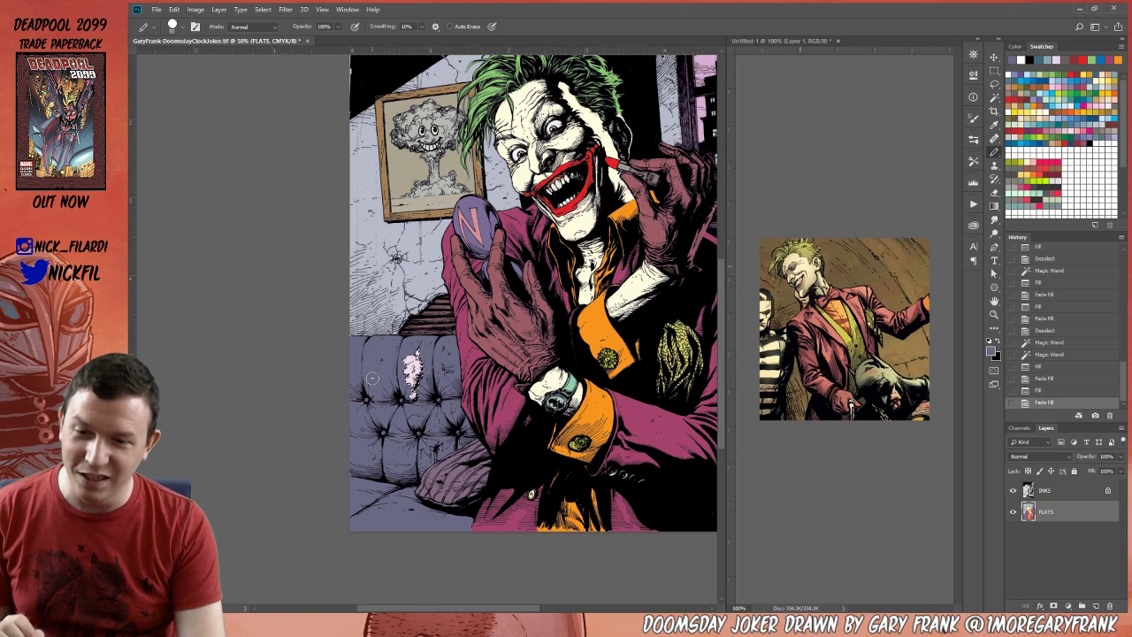
key(F2)
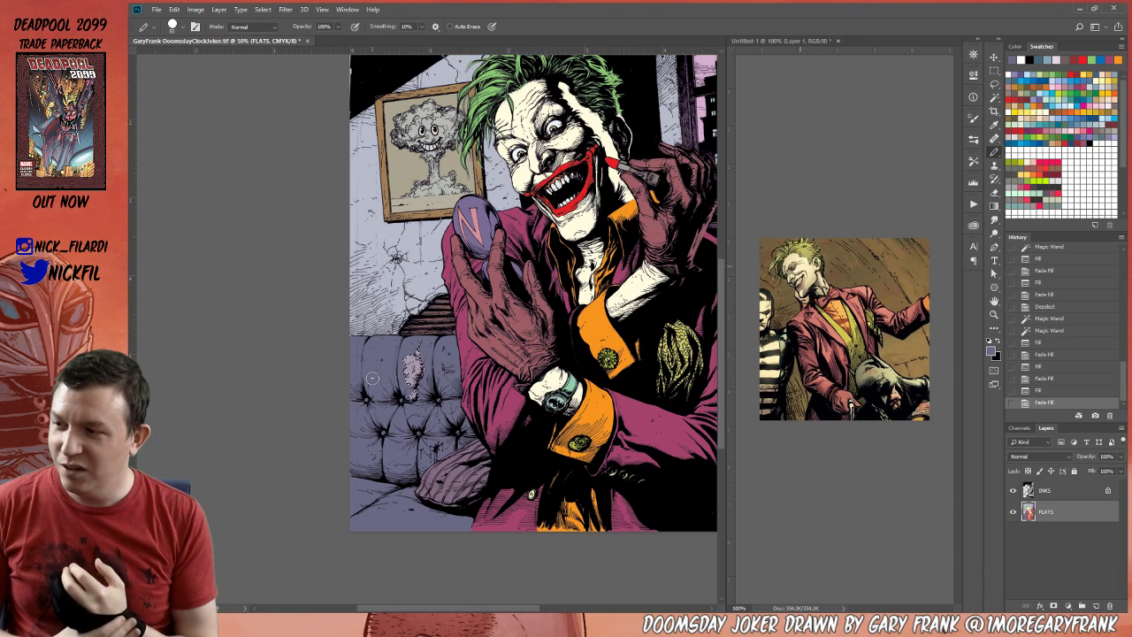
key(ctrl+d)
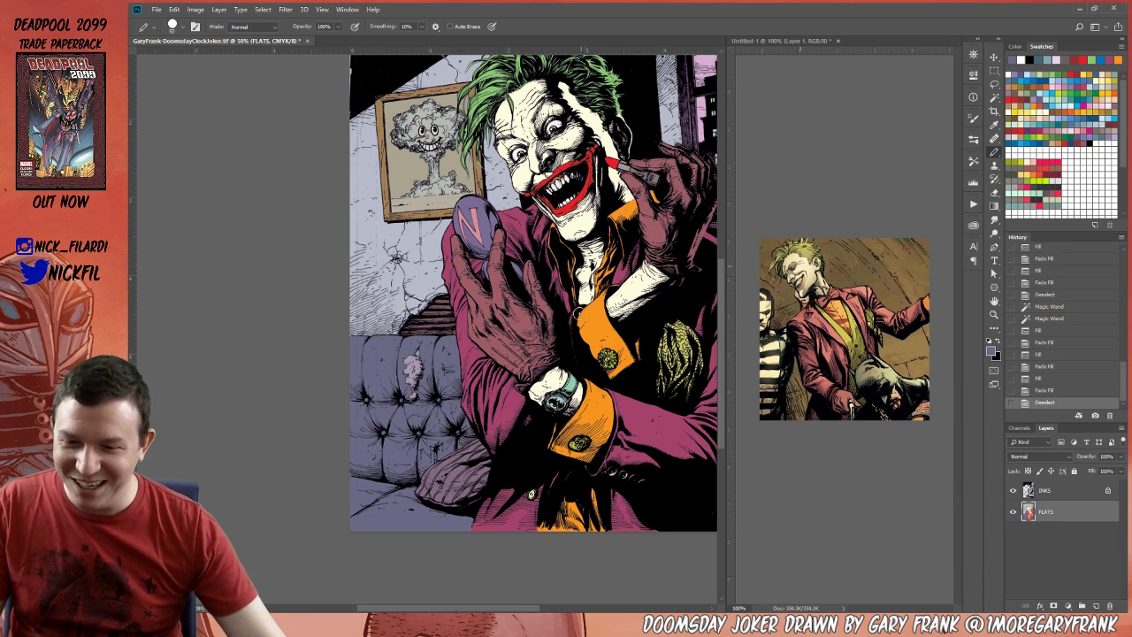
Select the letter N on the held oval object, fill it with a pale blue swatch, and clear the selection.
drag(559, 405, 497, 505)
key(w)
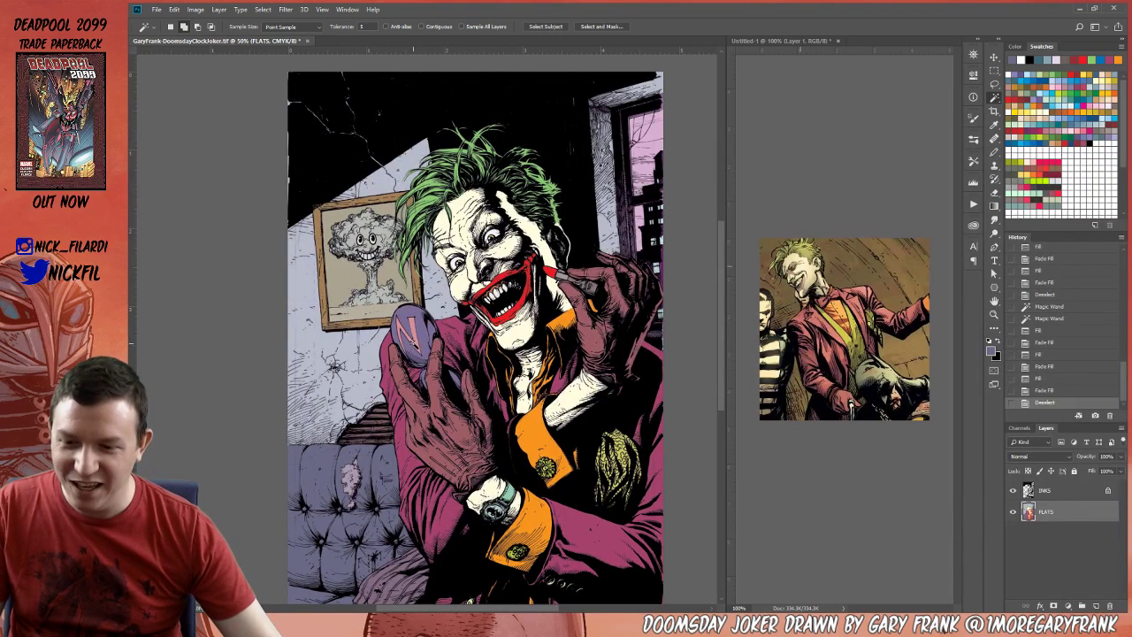
click(407, 329)
click(407, 329)
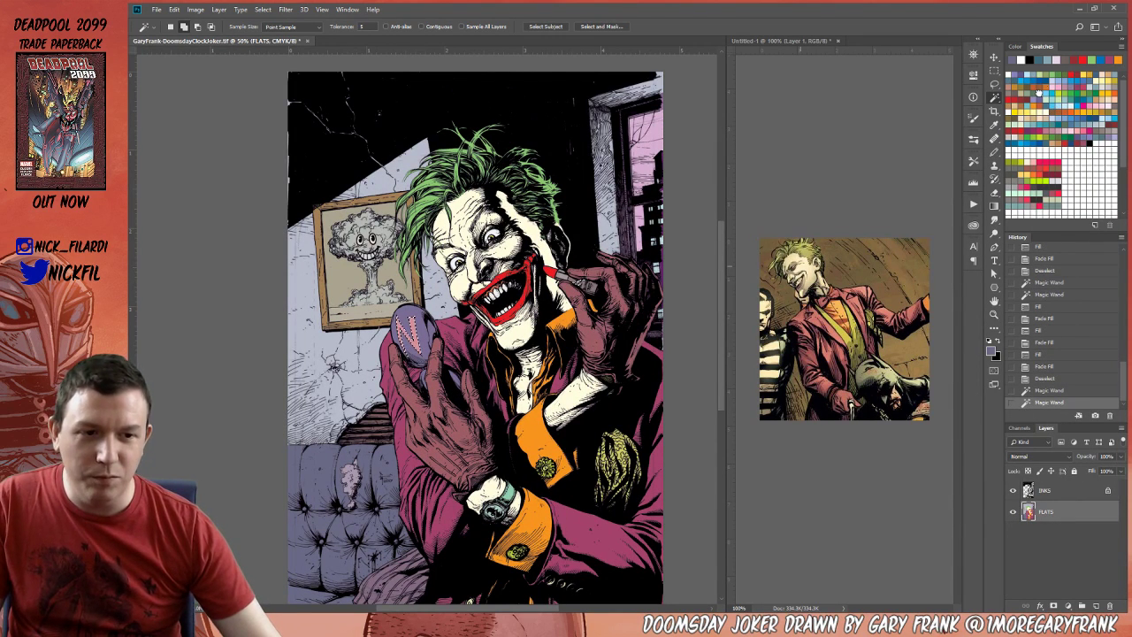
key(alt+BackSpace)
key(ctrl+d)
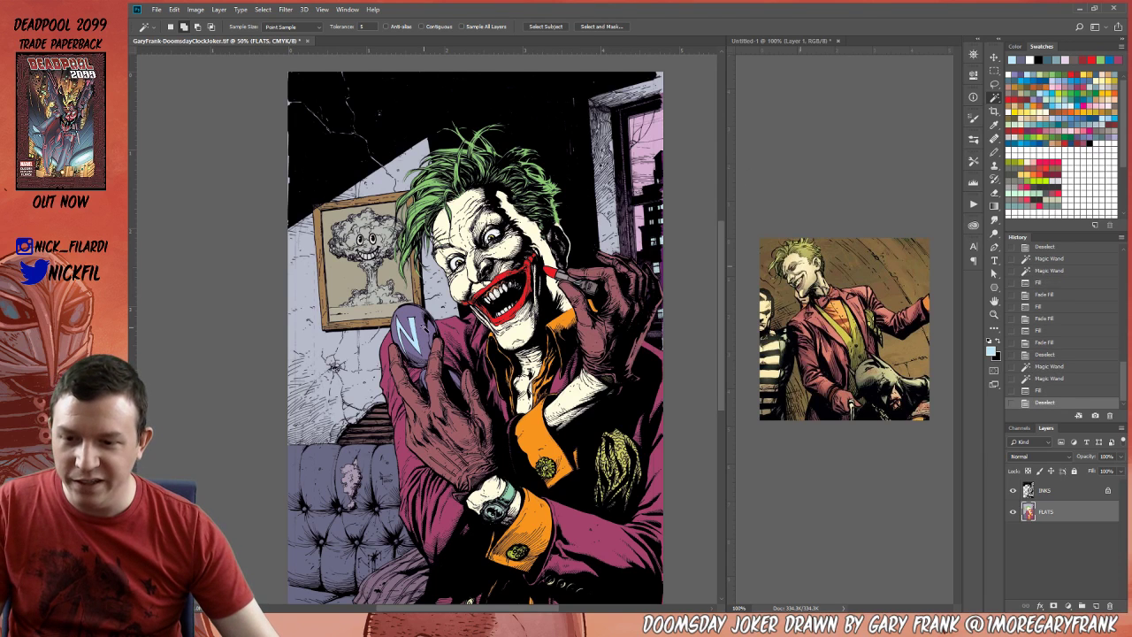
Select the oval object around the N, blend the same pale blue over it with a faded fill, and clear the selection.
click(423, 326)
key(alt+BackSpace)
key(ctrl+shift+f)
key(Return)
key(ctrl+d)
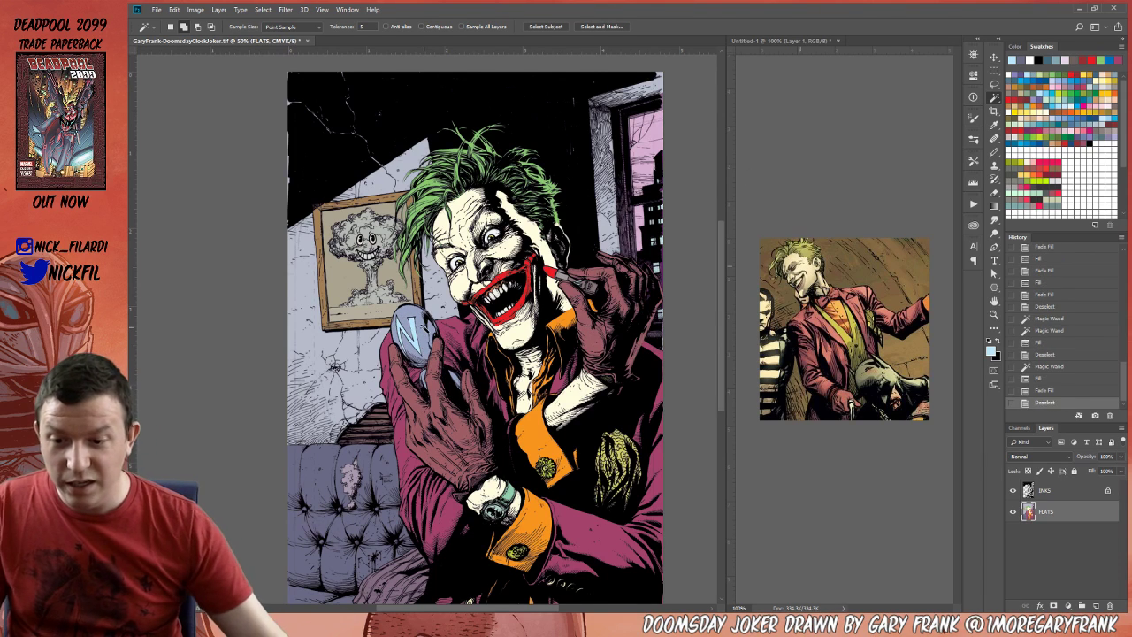
Select the section of the paintbrush behind its red tip, fill it with a pale yellow swatch, and clear the selection.
scroll(476, 338, up, 1)
click(584, 301)
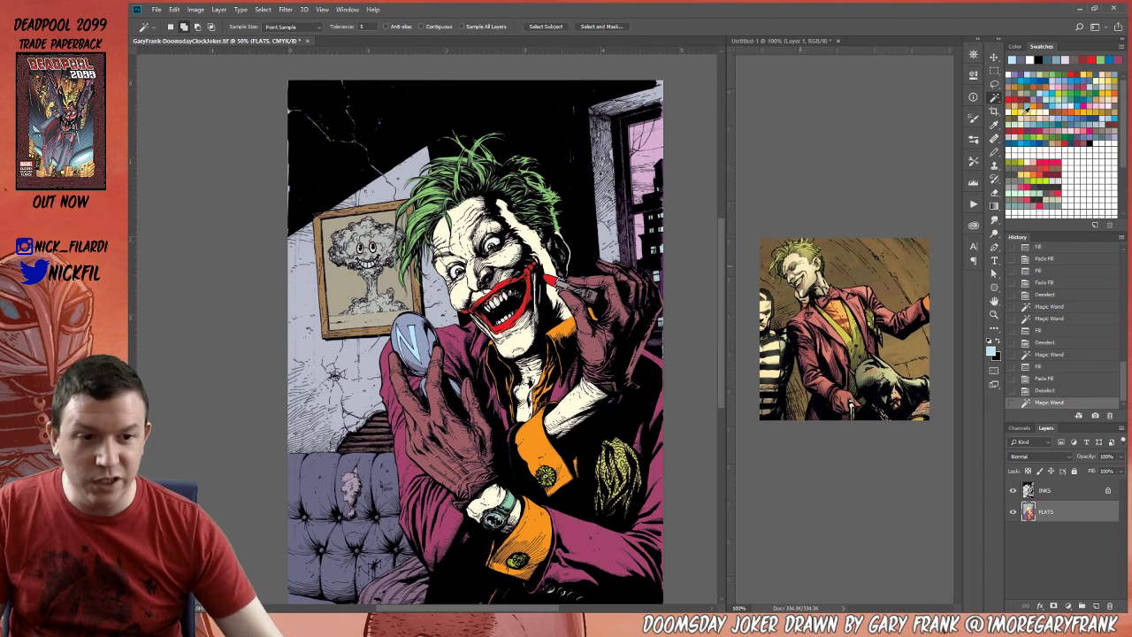
click(1028, 110)
key(alt+BackSpace)
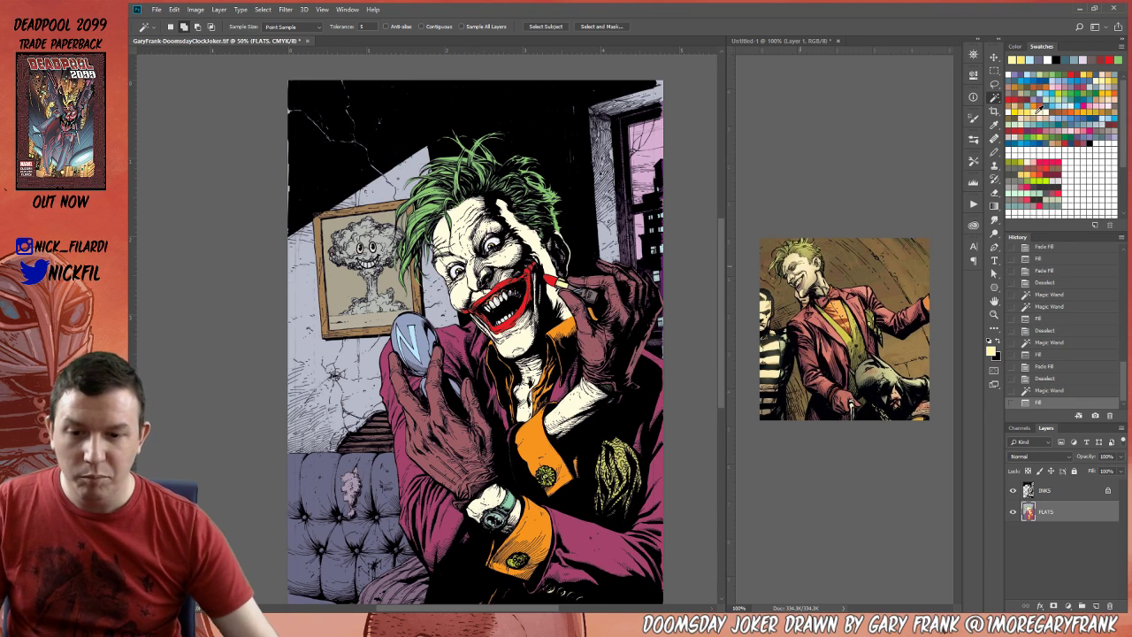
key(ctrl+d)
Select the paintbrush handle, blend a cyan swatch over it with two faded fills, and clear the selection.
click(586, 295)
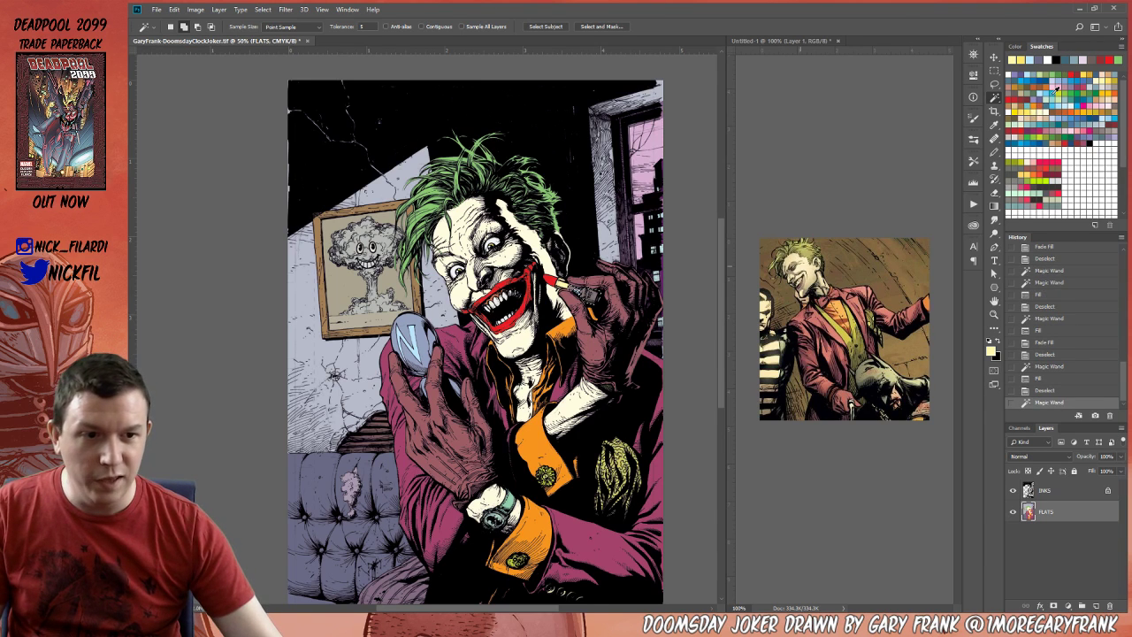
click(1054, 92)
key(alt+BackSpace)
key(ctrl+d)
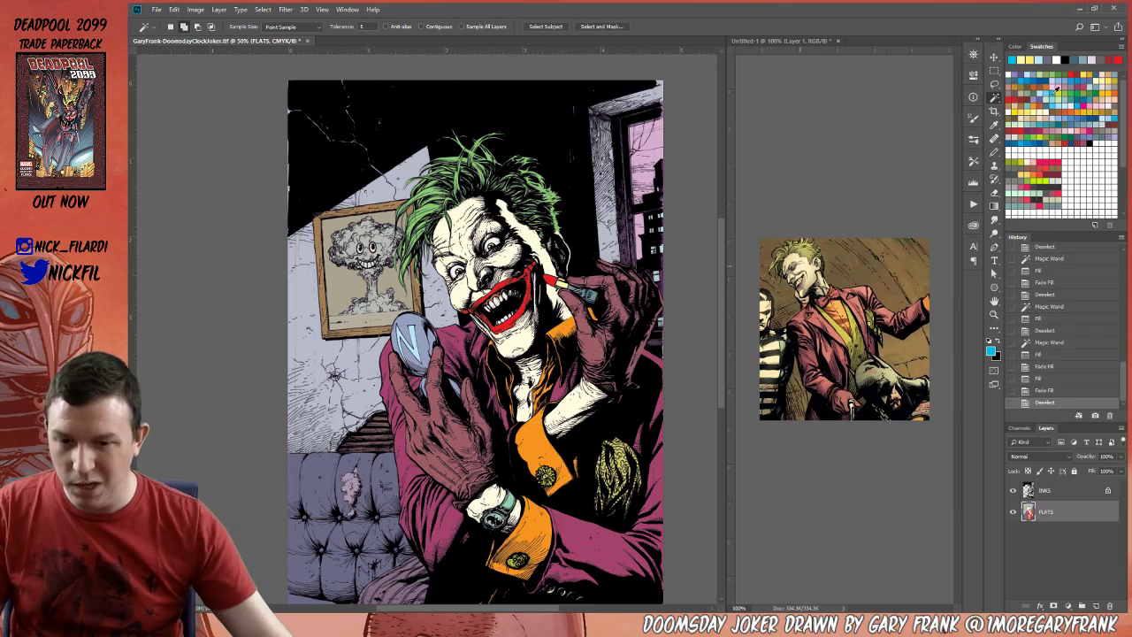
click(579, 293)
key(ctrl+z)
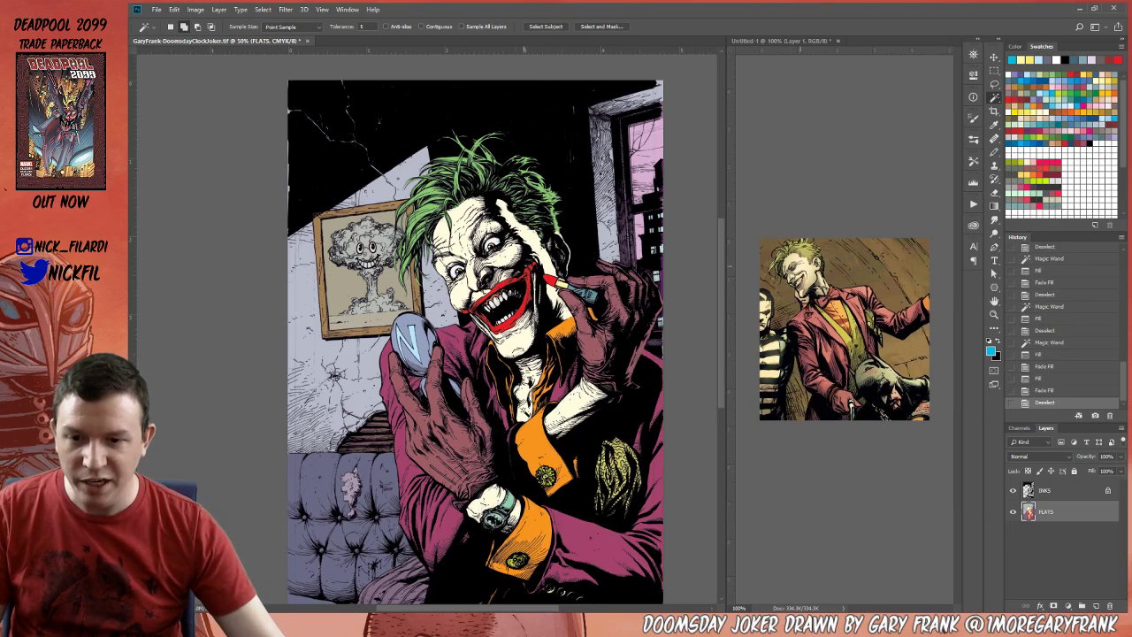
Select the Joker's yellow irises, fill them with the green sampled from his hair, and clear the selection.
mouse_move(524, 265)
mouse_down()
mouse_move(546, 282)
mouse_move(535, 256)
mouse_up()
key(z)
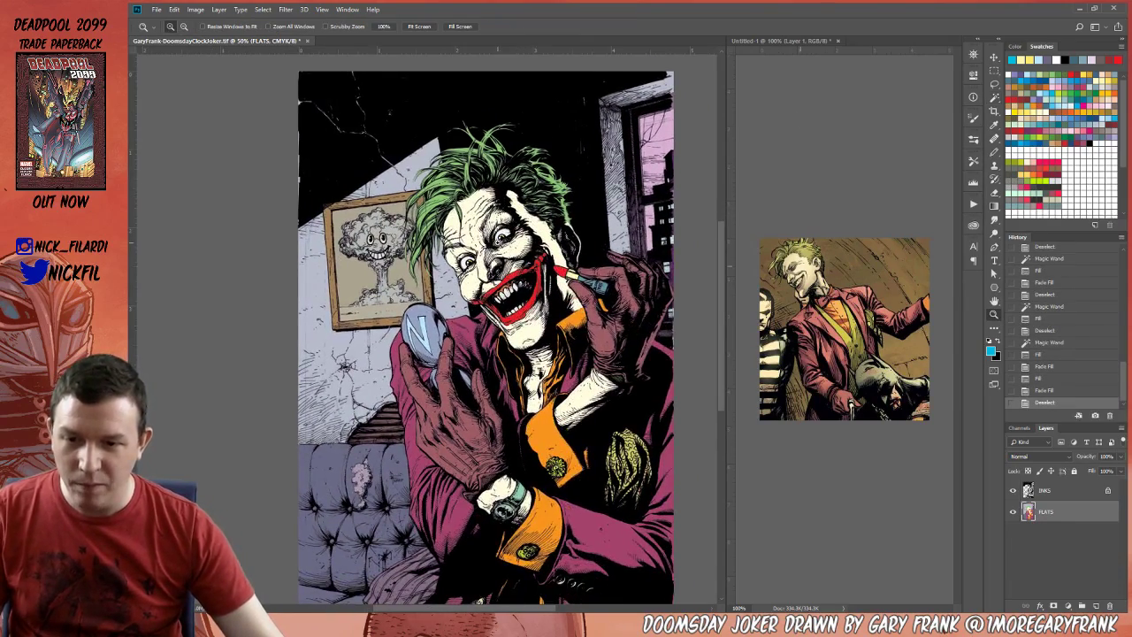
click(493, 234)
key(w)
click(522, 219)
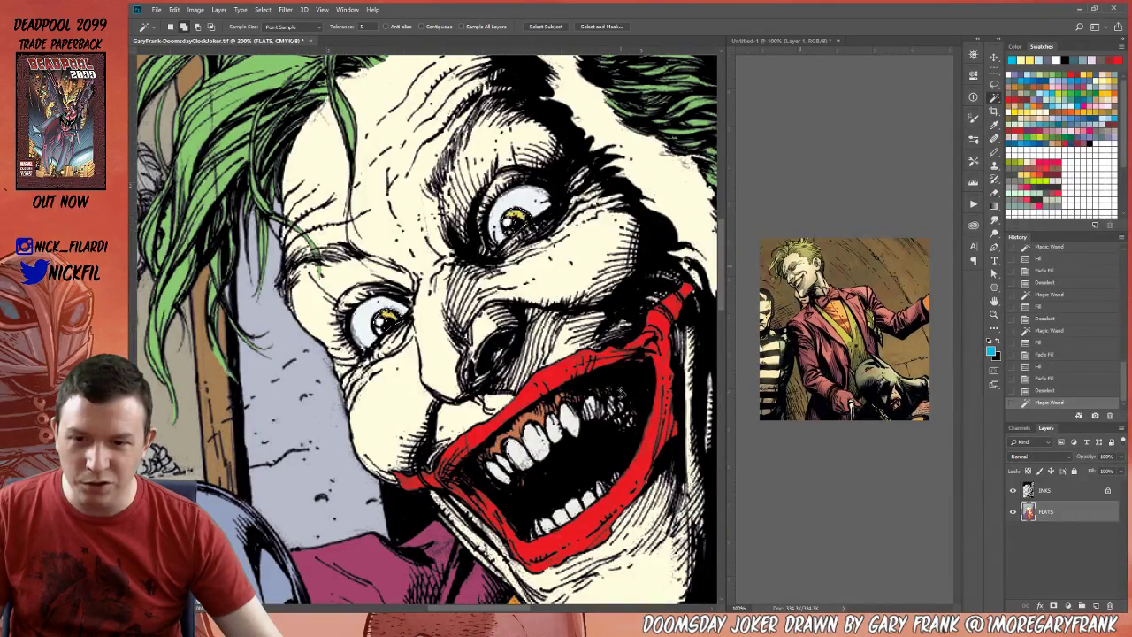
key(b)
alt+click(687, 131)
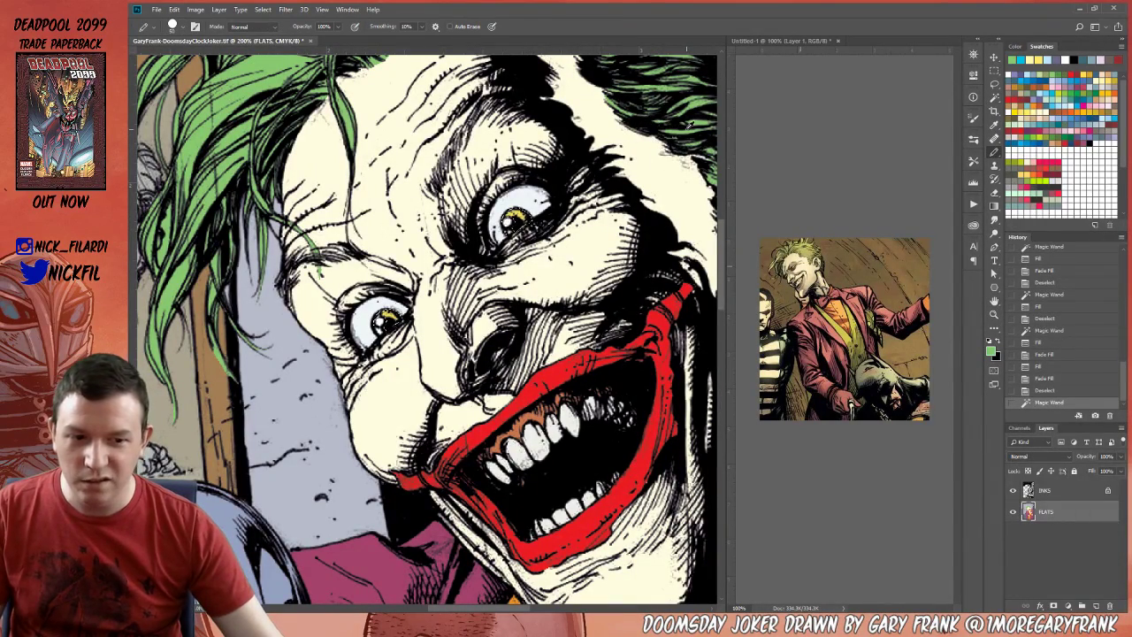
key(ctrl+d)
Select the buttons on both orange cuffs, fill them with a light yellow swatch, and clear the selection.
key(z)
alt+click(535, 253)
alt+click(541, 256)
alt+click(541, 256)
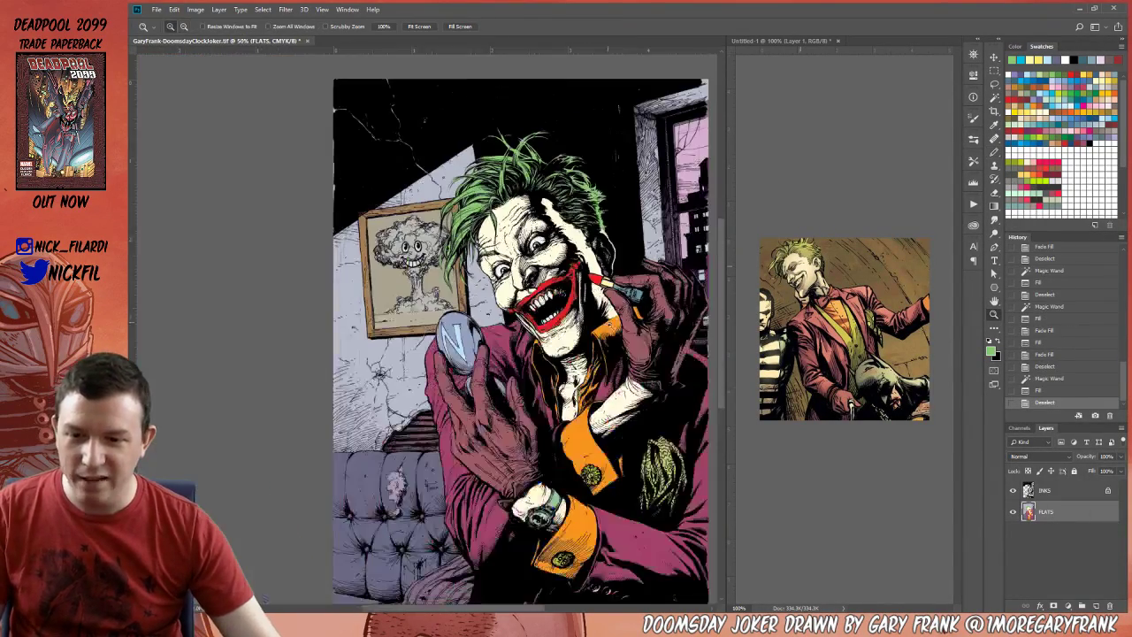
drag(607, 385, 588, 285)
key(w)
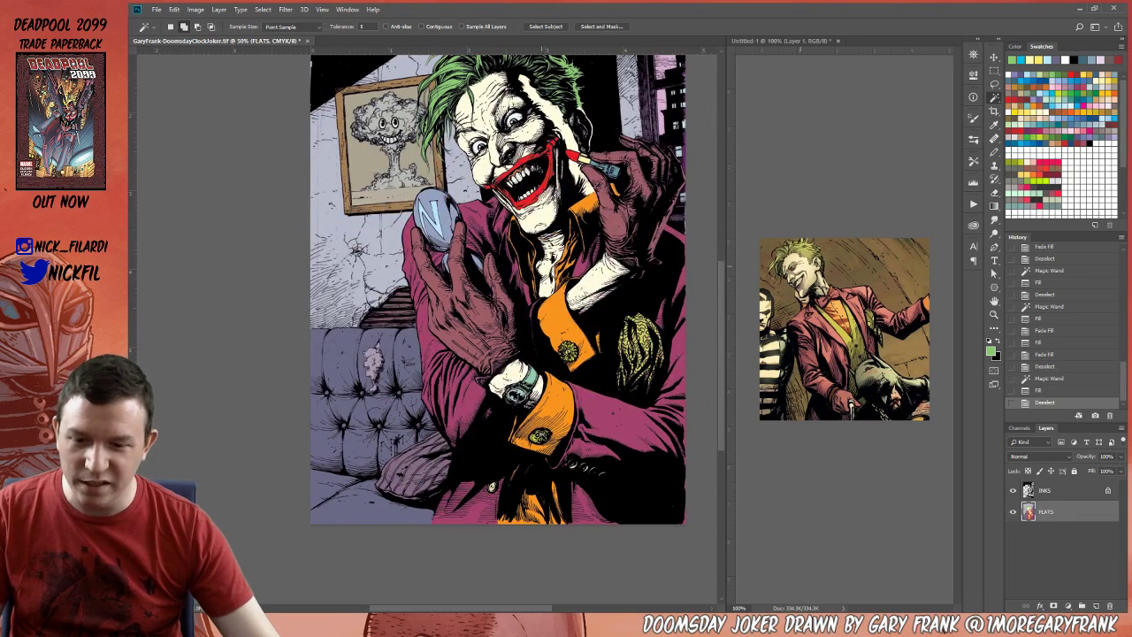
click(543, 438)
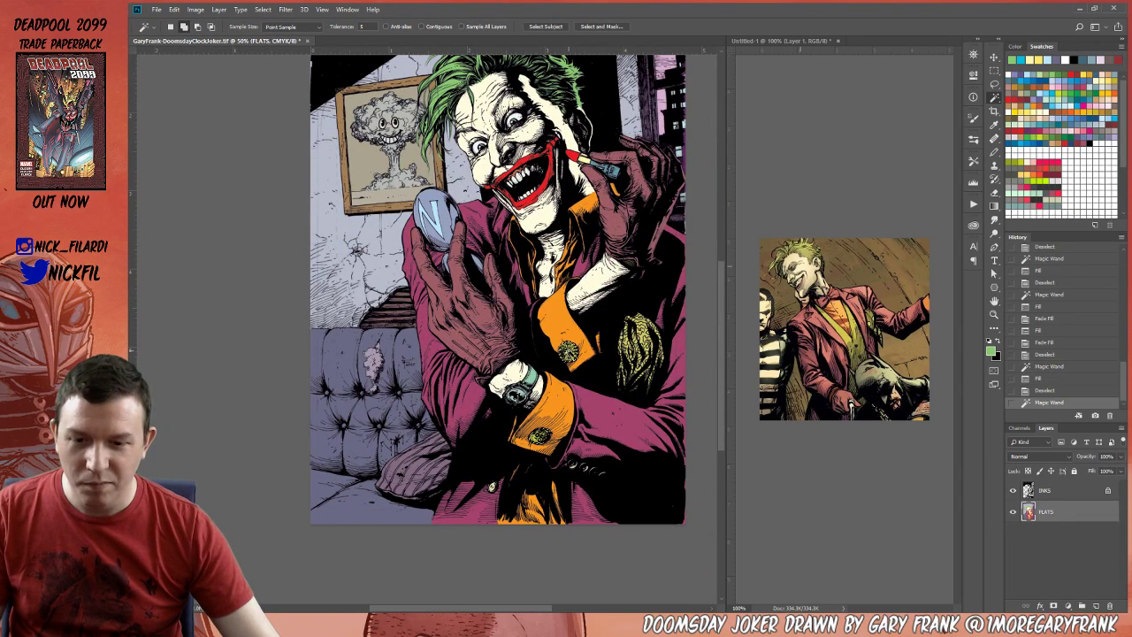
click(570, 350)
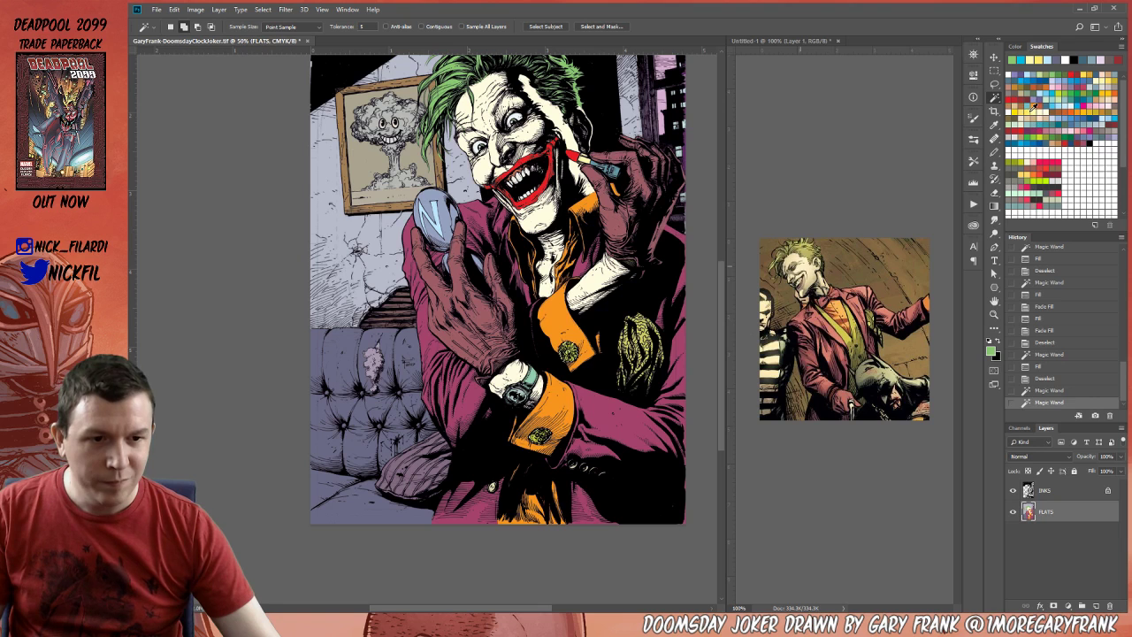
click(1032, 107)
key(alt+BackSpace)
key(ctrl+d)
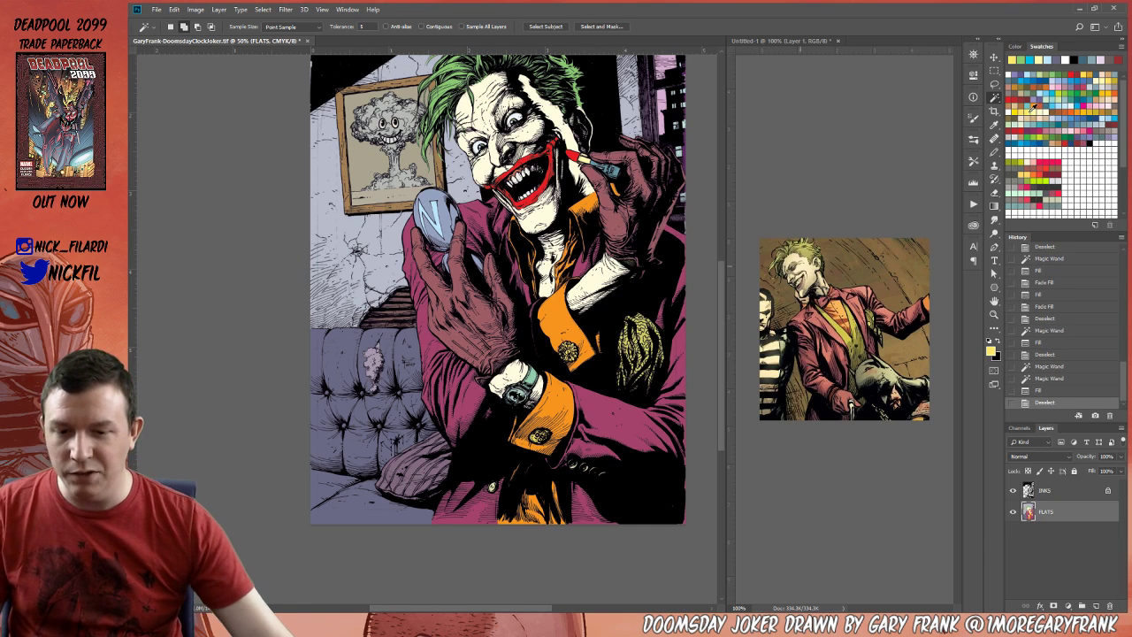
Select the yellow flower on the jacket's chest, fill it with the hair green, and clear the selection.
click(646, 363)
key(b)
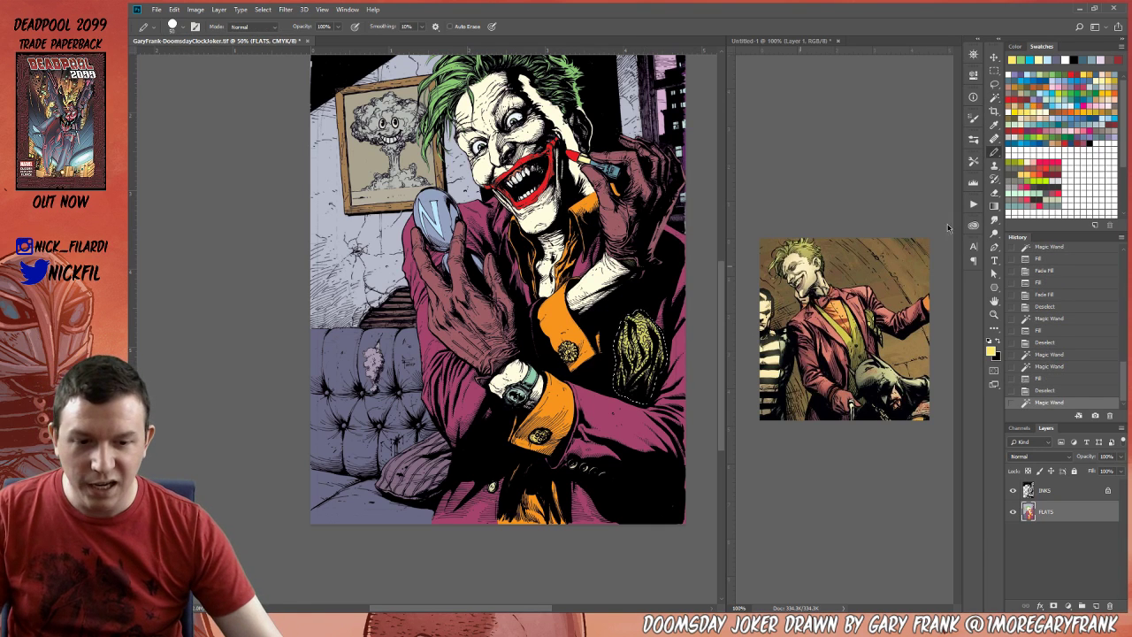
click(1058, 71)
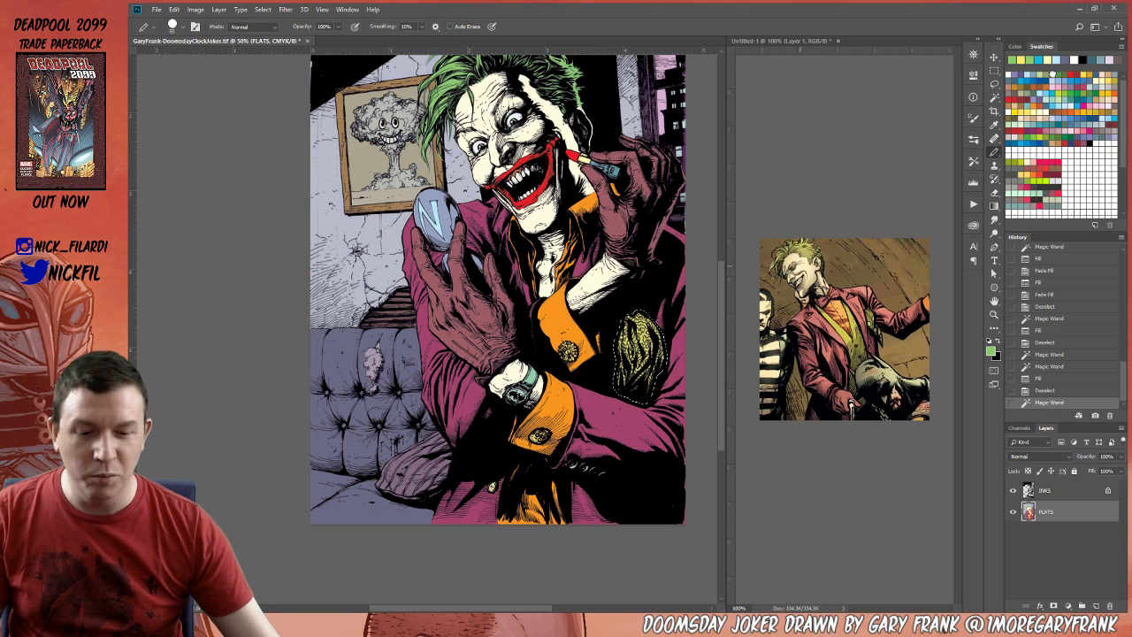
key(alt+BackSpace)
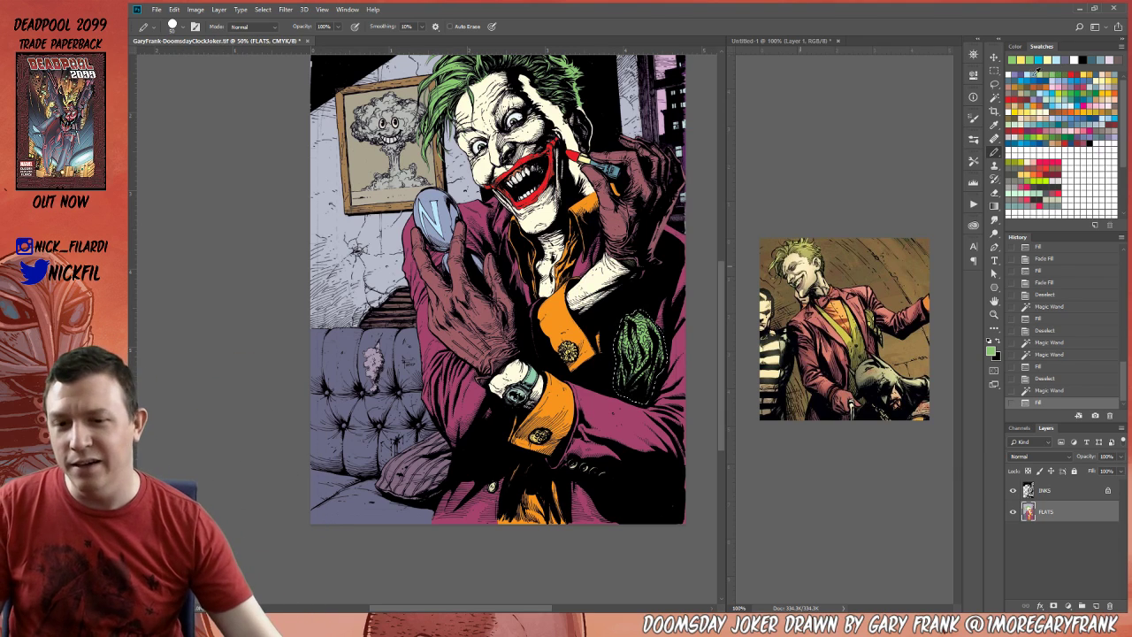
key(ctrl+d)
Select the sky outside the window, fill it with a dark red swatch, and clear the selection.
drag(522, 232, 507, 277)
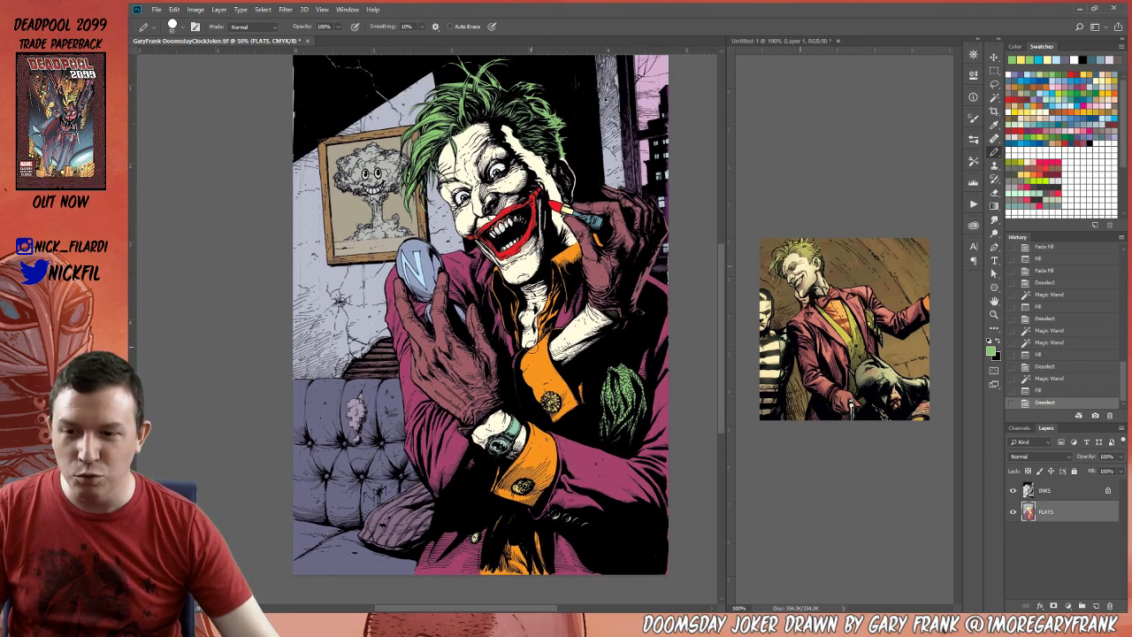
key(z)
alt+click(534, 351)
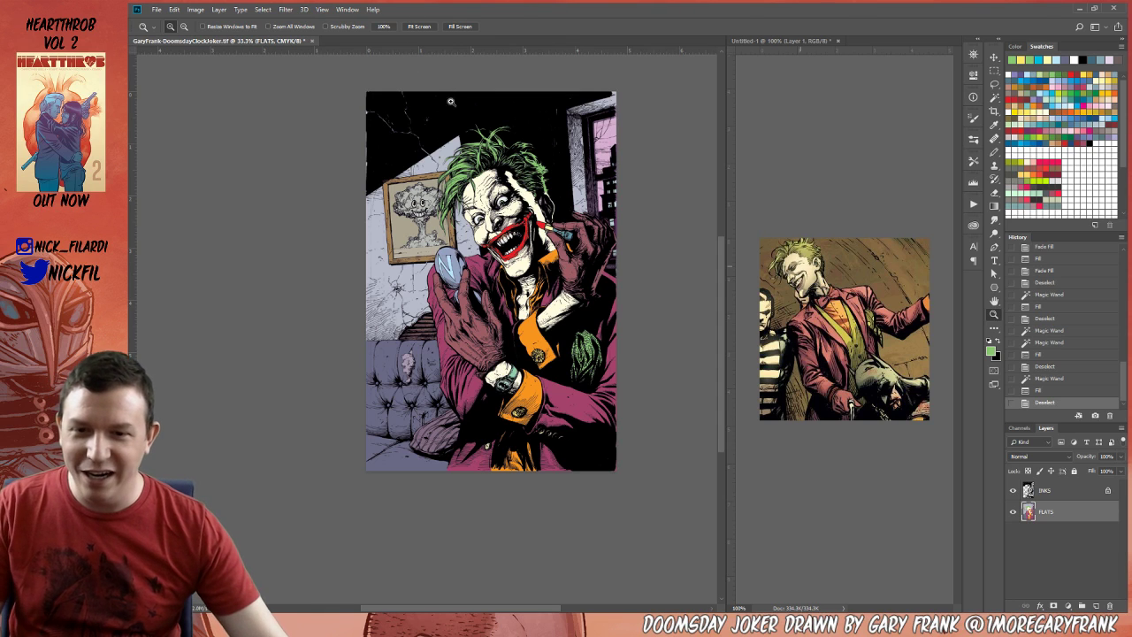
key(w)
click(612, 146)
drag(617, 210, 559, 257)
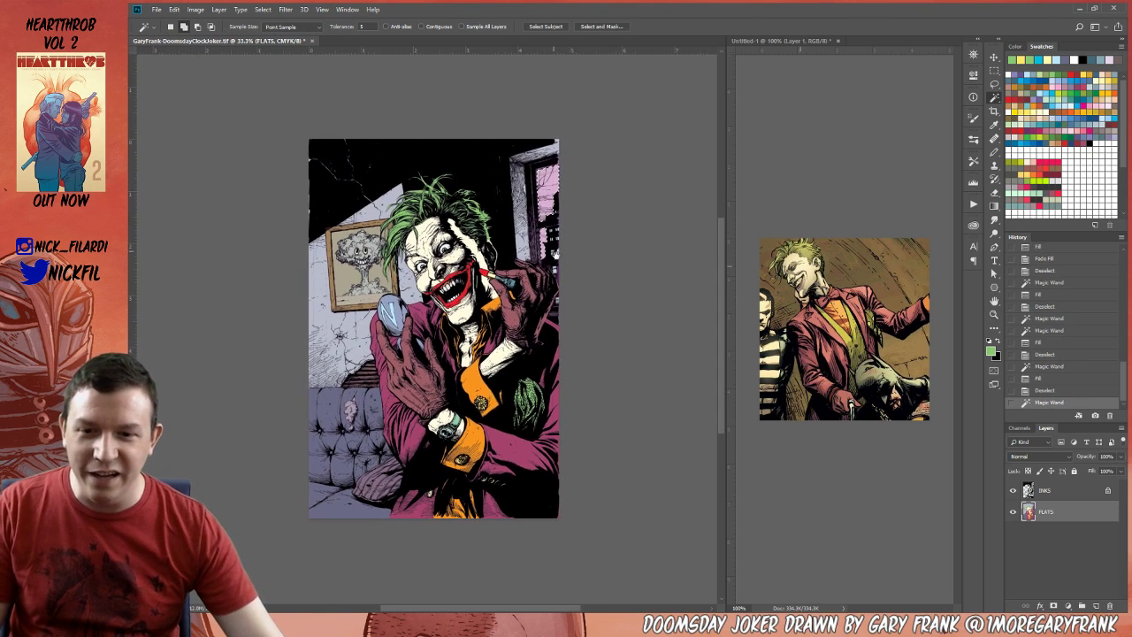
key(z)
click(559, 266)
click(559, 266)
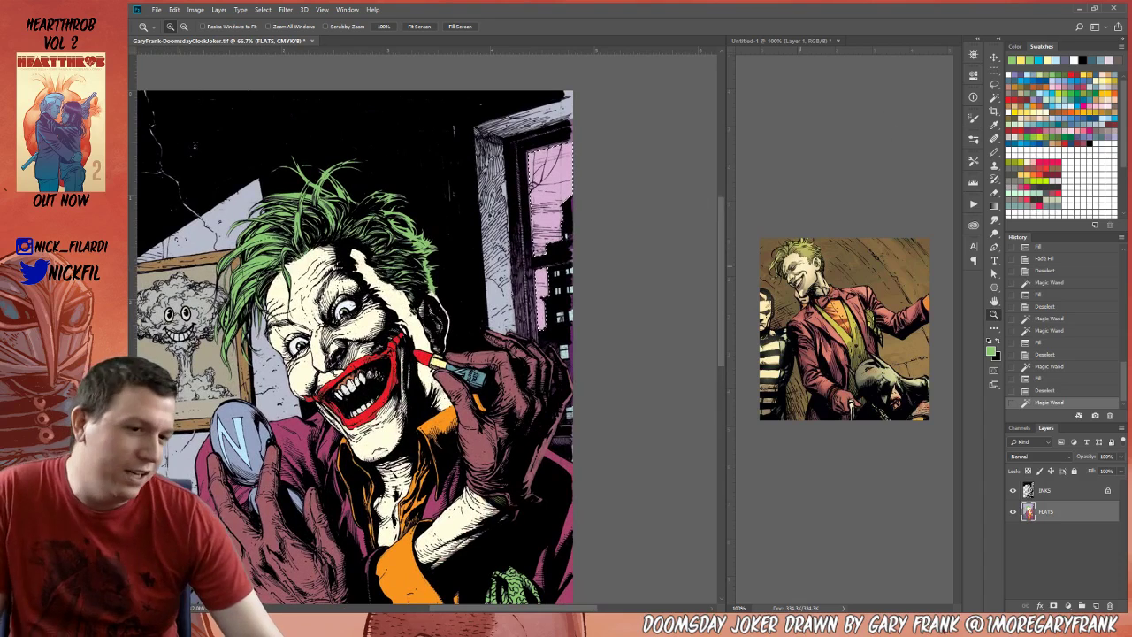
click(1079, 74)
key(alt+BackSpace)
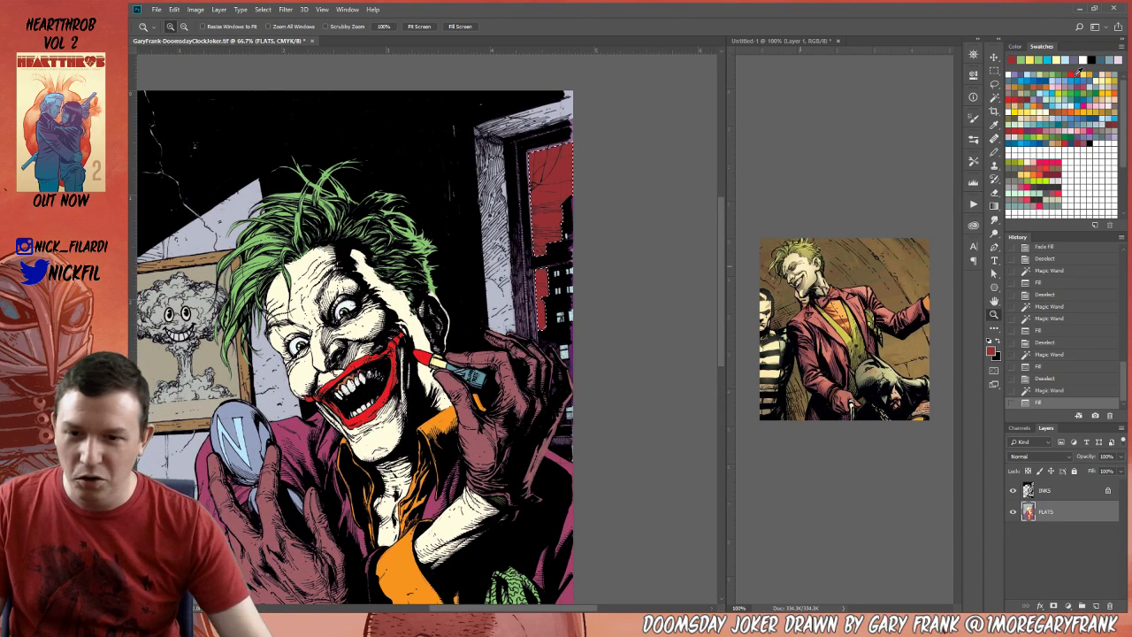
key(ctrl+d)
Select the buildings outside the window, blend a dark blue swatch over them with two faded fills, and clear the selection.
key(w)
click(566, 371)
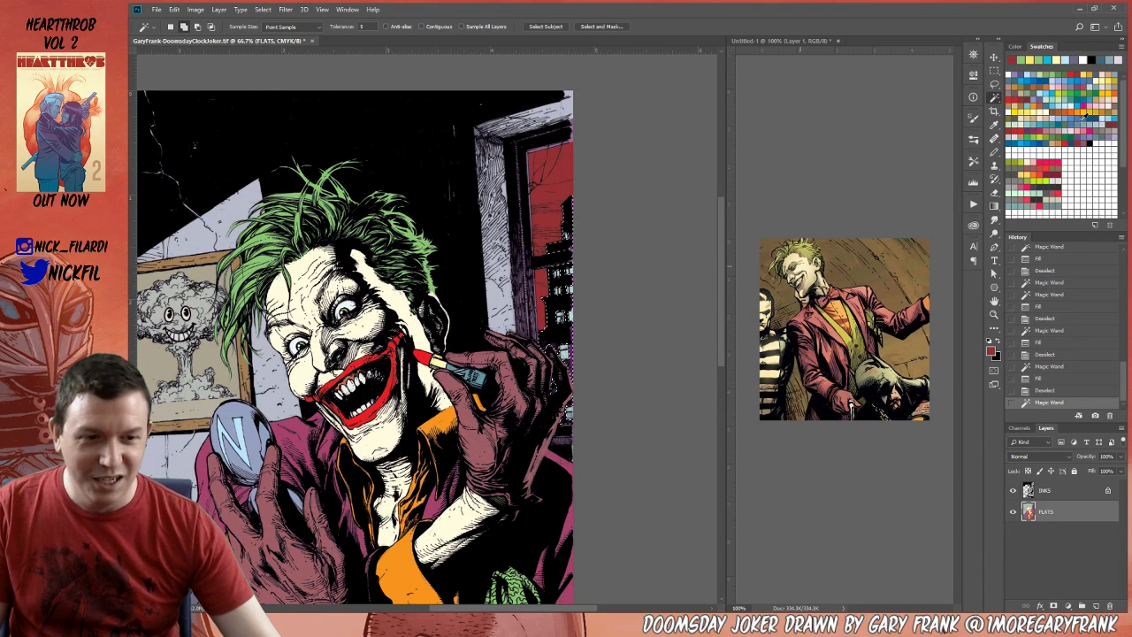
key(x)
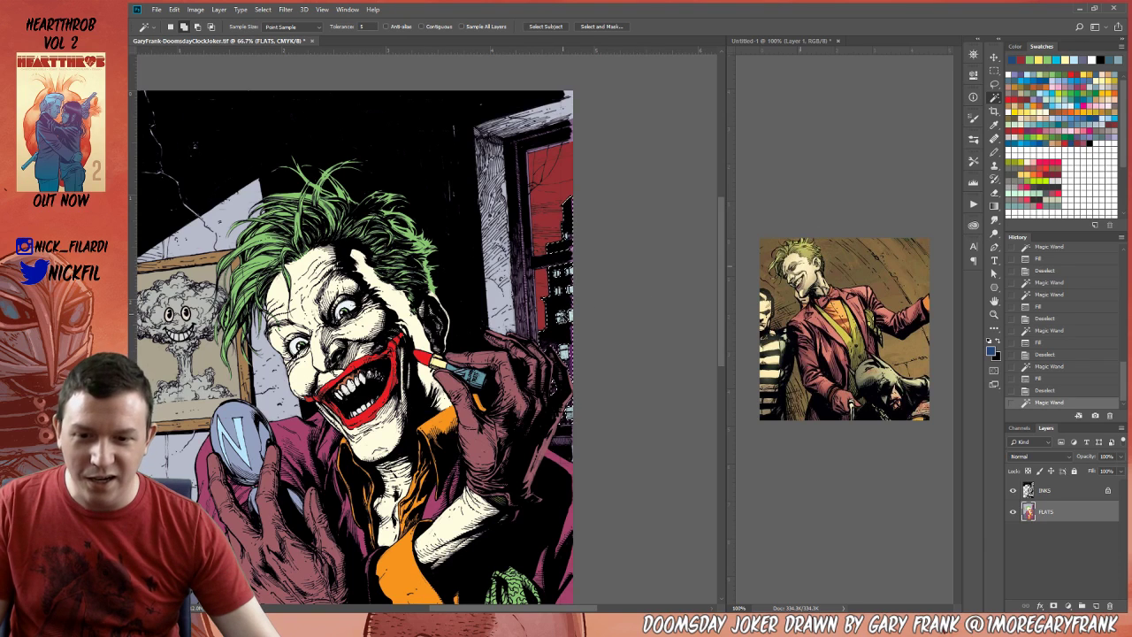
click(561, 316)
key(alt+BackSpace)
key(alt+BackSpace)
key(ctrl+d)
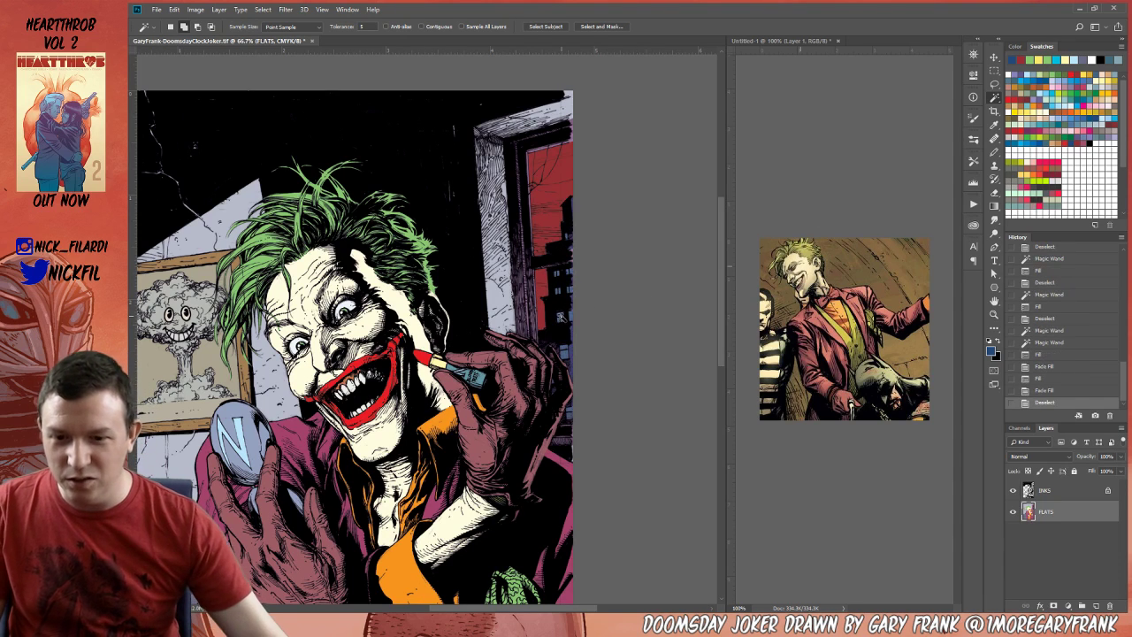
Select the inner window frame, blend a brown swatch over it with one faded fill, and clear the selection.
scroll(559, 317, down, 1)
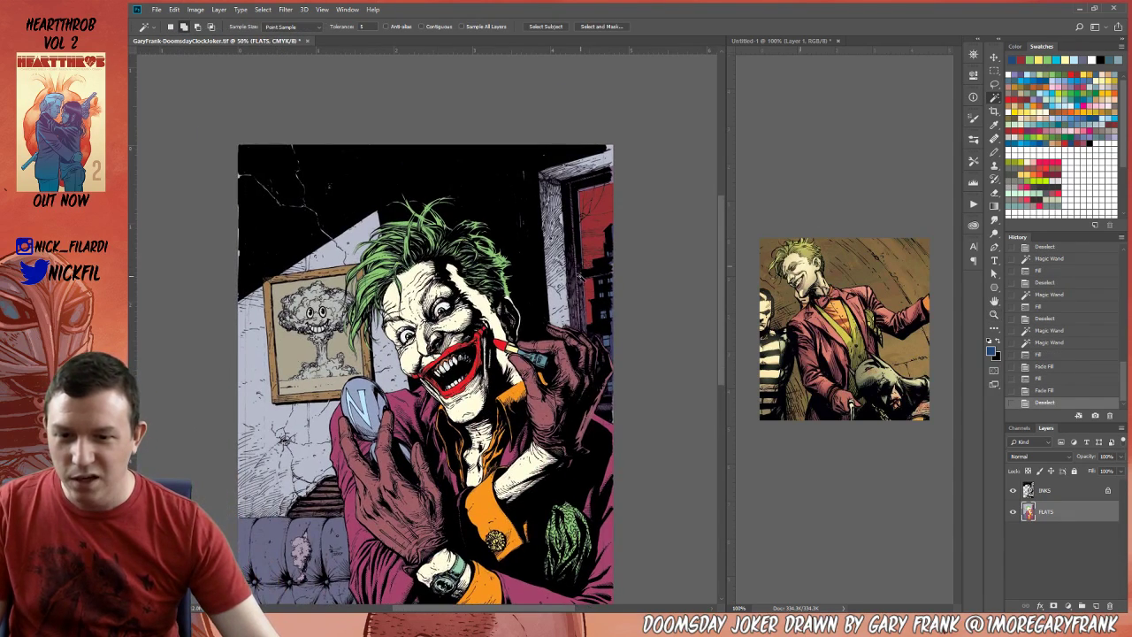
click(584, 270)
click(571, 292)
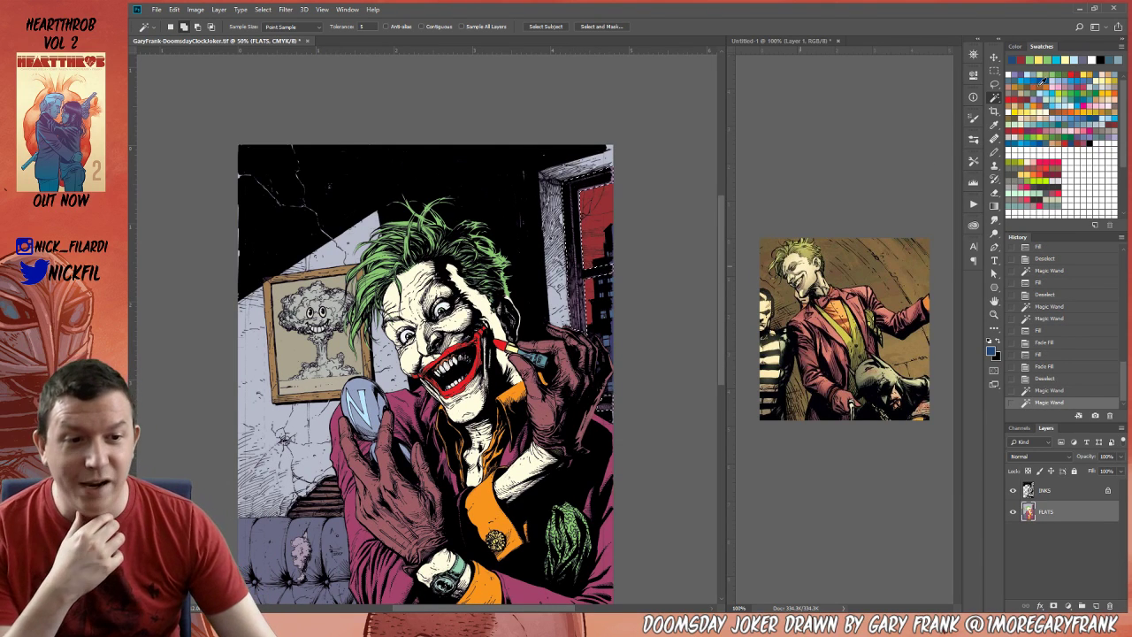
click(1041, 82)
key(alt+BackSpace)
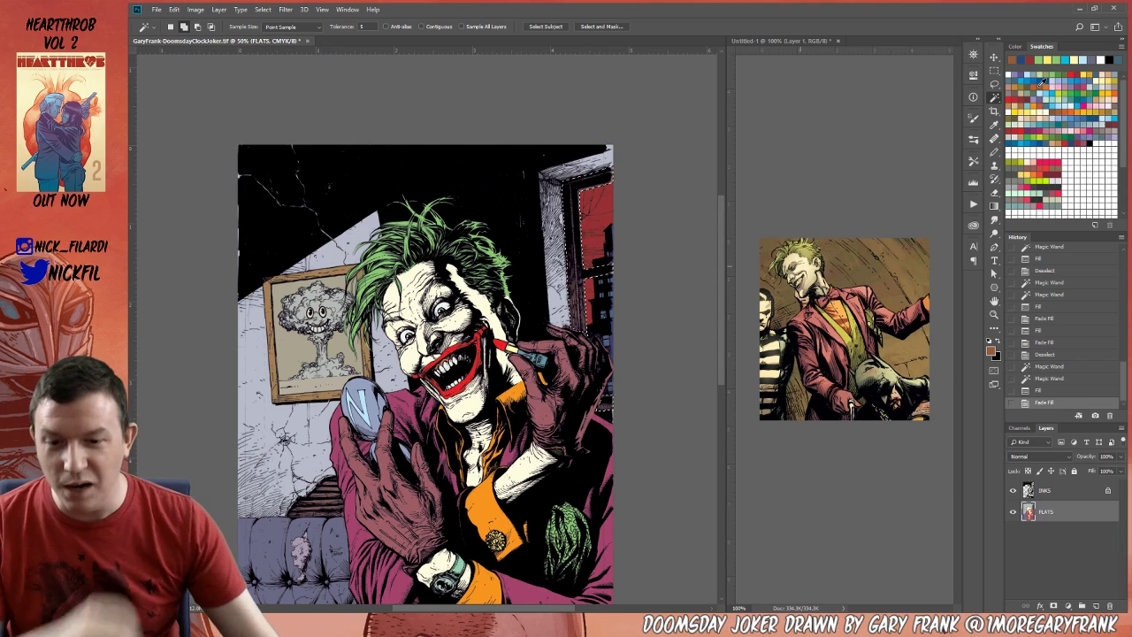
key(ctrl+d)
Select the face of the wristwatch, paint it with a yellow swatch using the Pencil, and clear the selection.
key(z)
alt+click(567, 240)
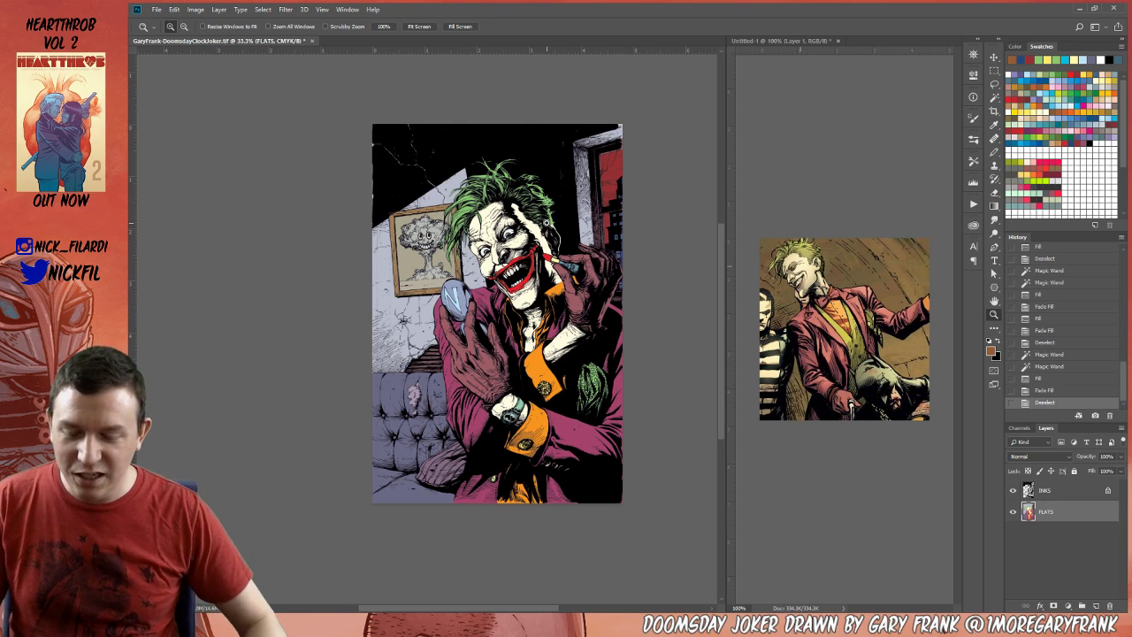
click(496, 439)
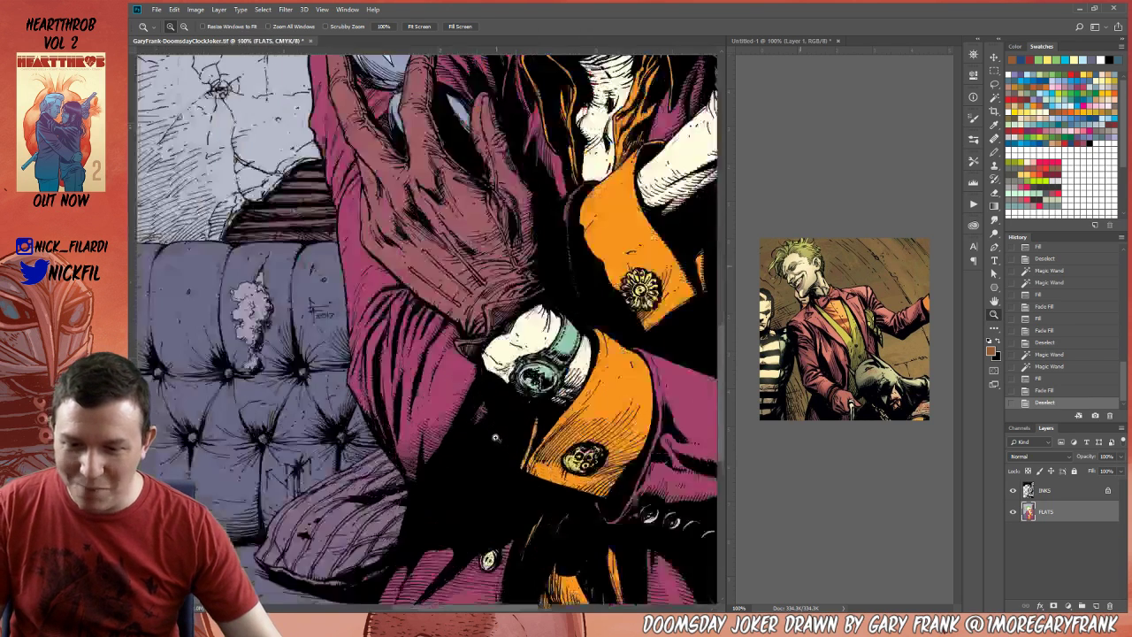
click(495, 437)
key(w)
click(488, 325)
key(b)
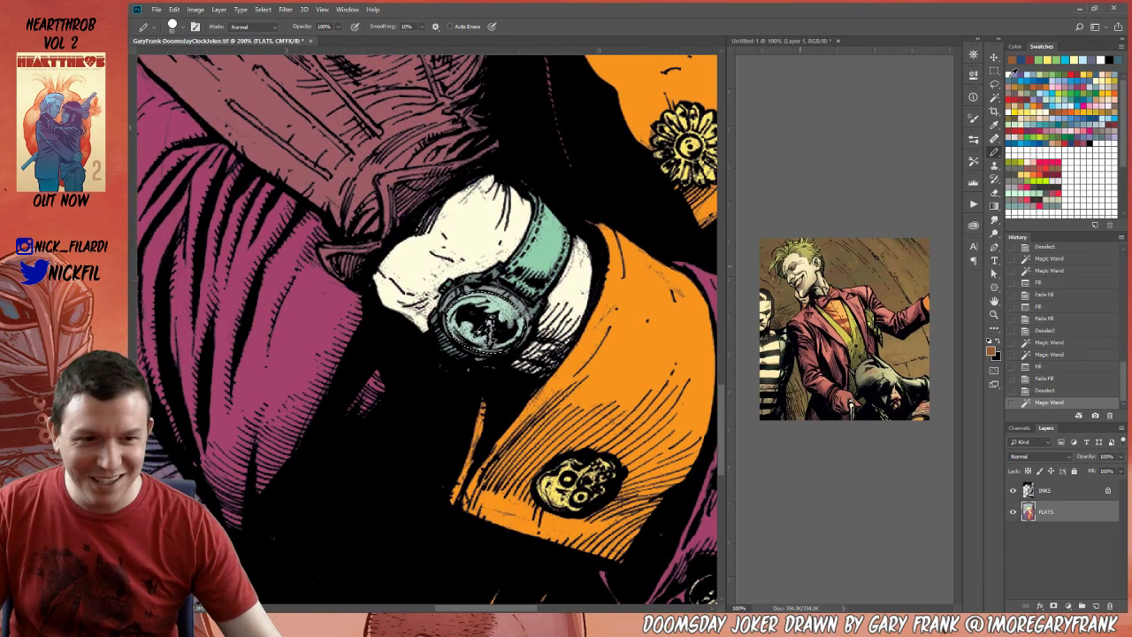
click(1031, 107)
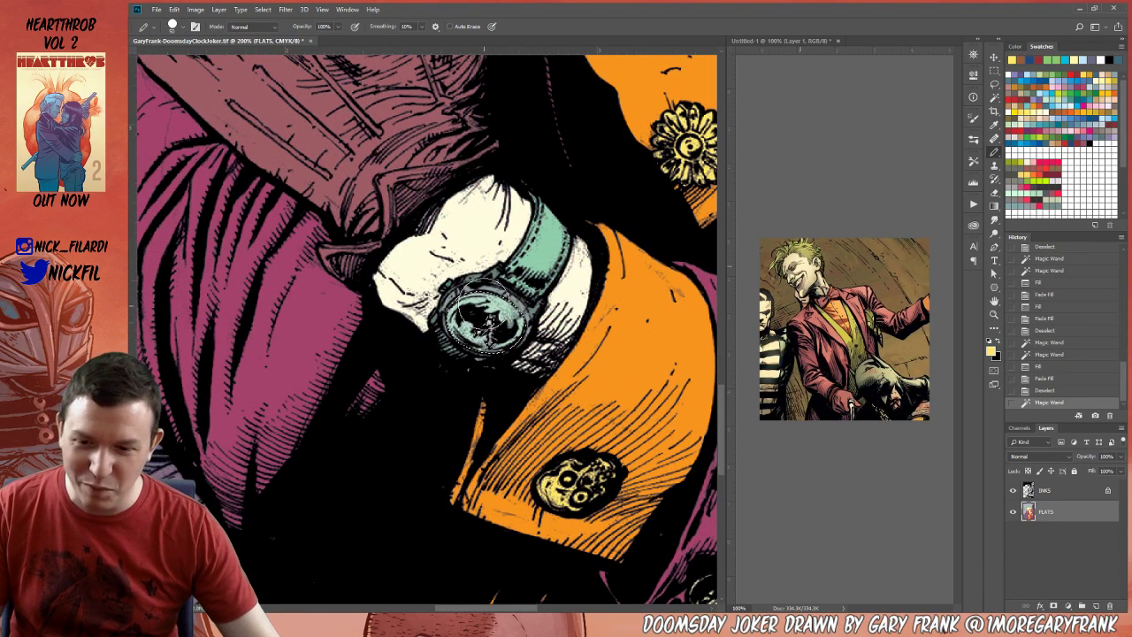
drag(485, 314, 509, 322)
key(ctrl+d)
Select the watch strap, paint it with a dark grey-blue swatch using the Pencil, and clear the selection.
key(w)
click(547, 239)
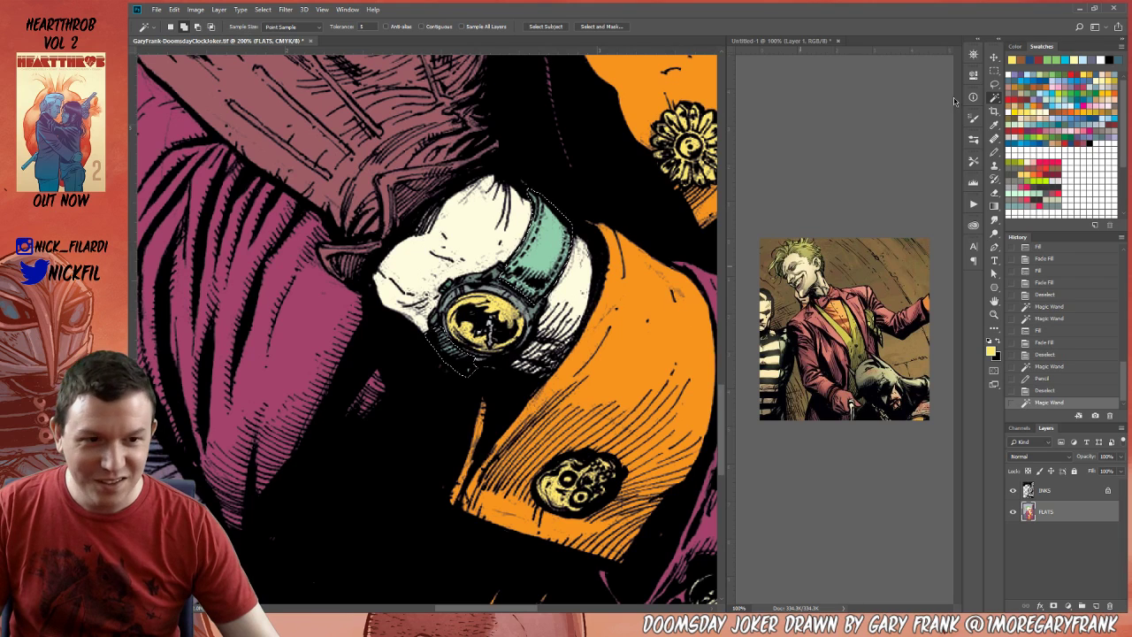
click(1018, 78)
key(b)
drag(548, 239, 575, 212)
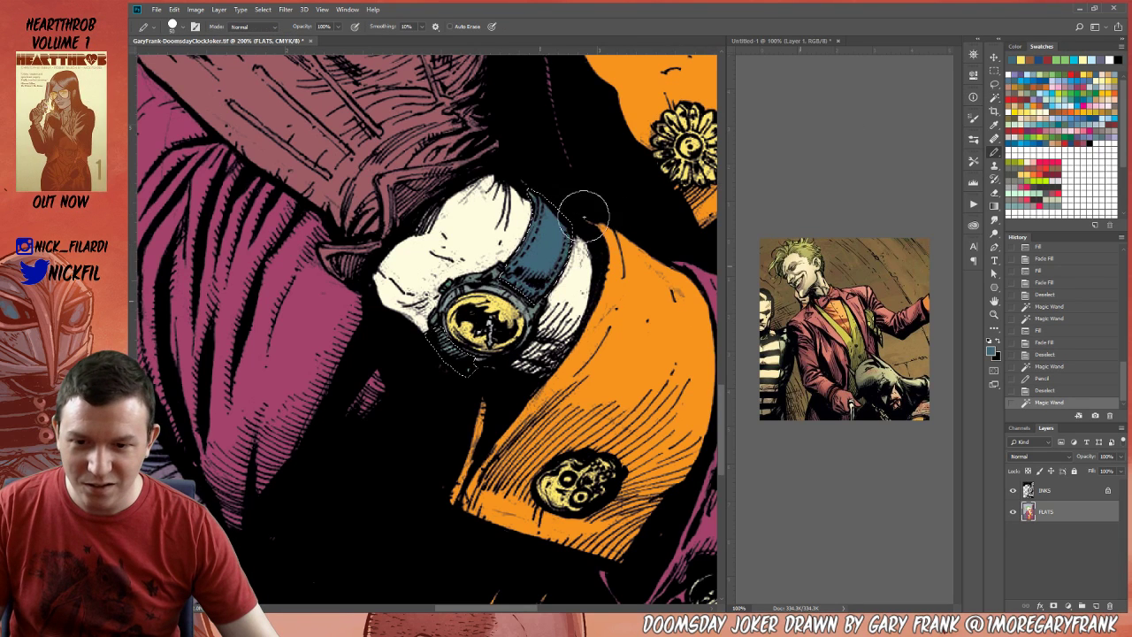
key(ctrl+d)
Select the pieces of the watch casing, paint them light grey-blue with the Pencil, and clear the selection.
key(w)
click(472, 281)
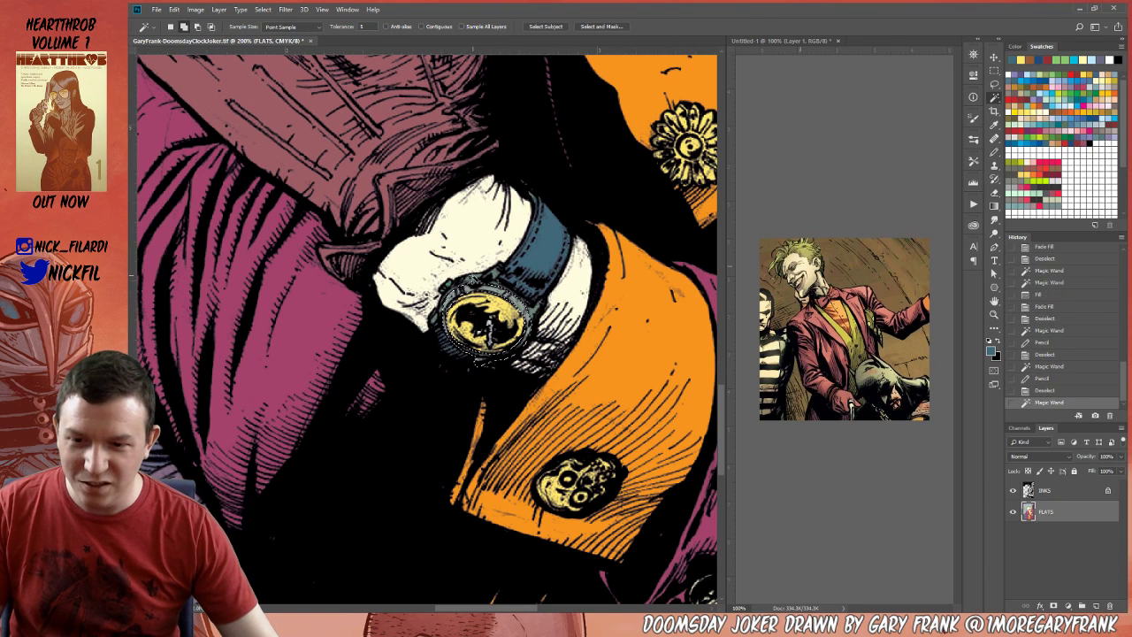
shift+click(482, 277)
shift+click(495, 292)
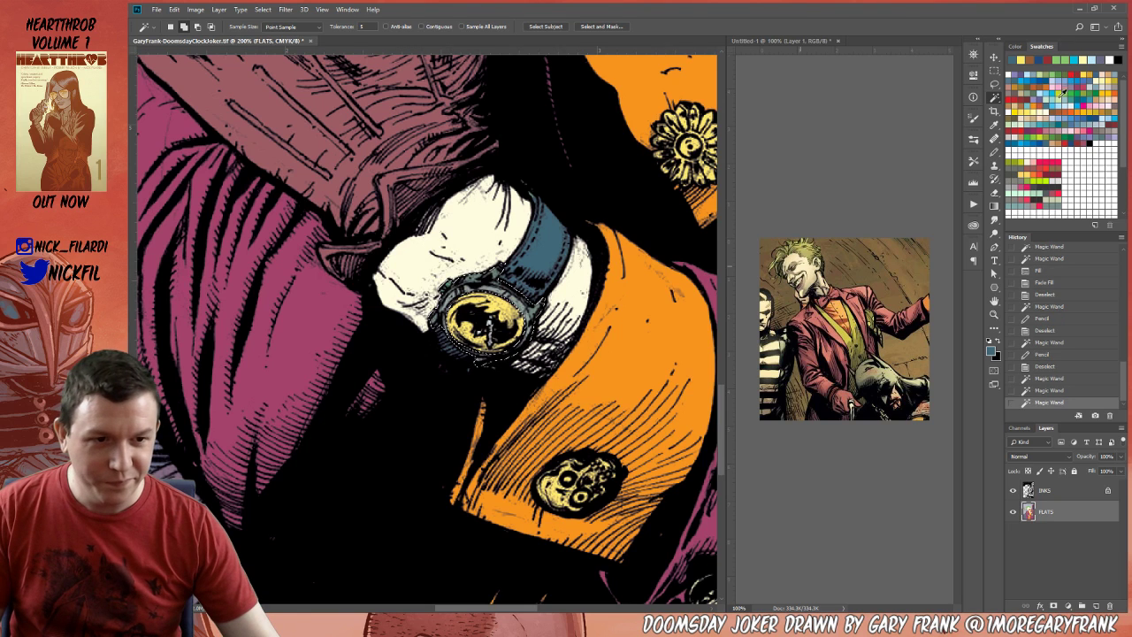
click(1064, 104)
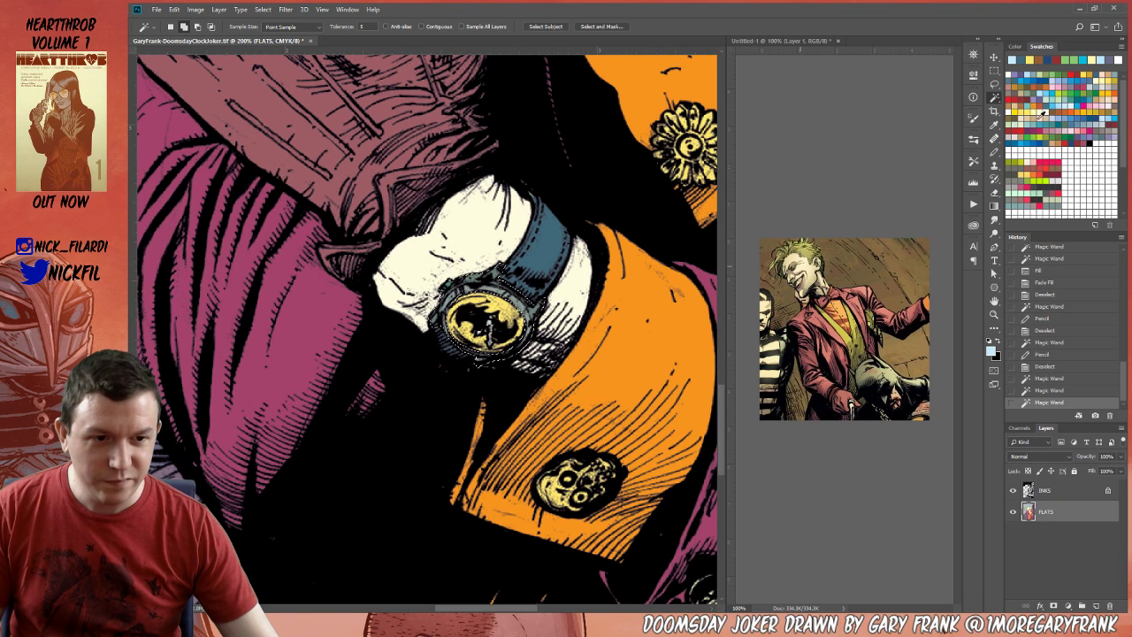
click(1041, 108)
key(b)
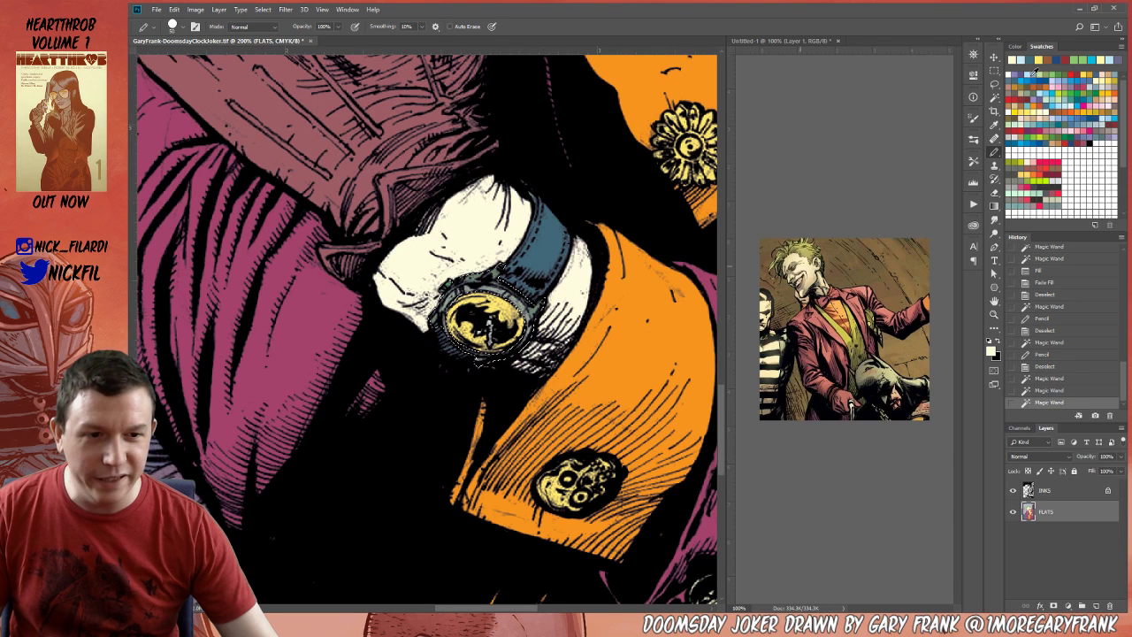
alt+click(536, 270)
mouse_move(482, 319)
mouse_down()
mouse_move(500, 350)
mouse_move(469, 349)
mouse_up()
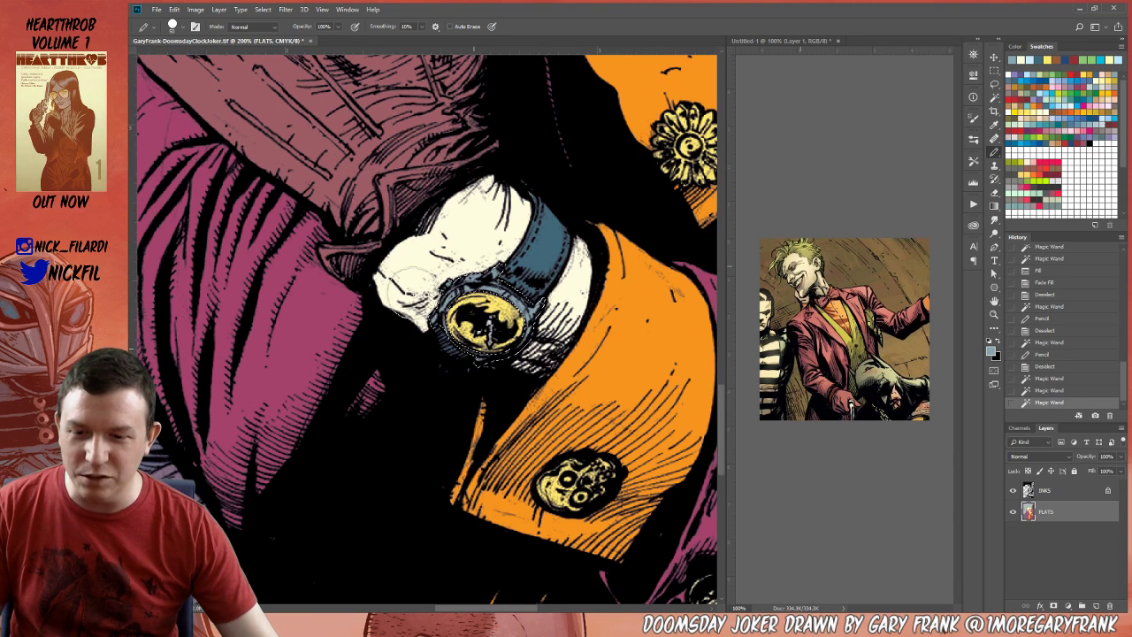
key(ctrl+d)
Try filling the picture frame with the reddish brown sampled from the slats behind the couch, and revert to the state before it.
key(z)
alt+click(506, 299)
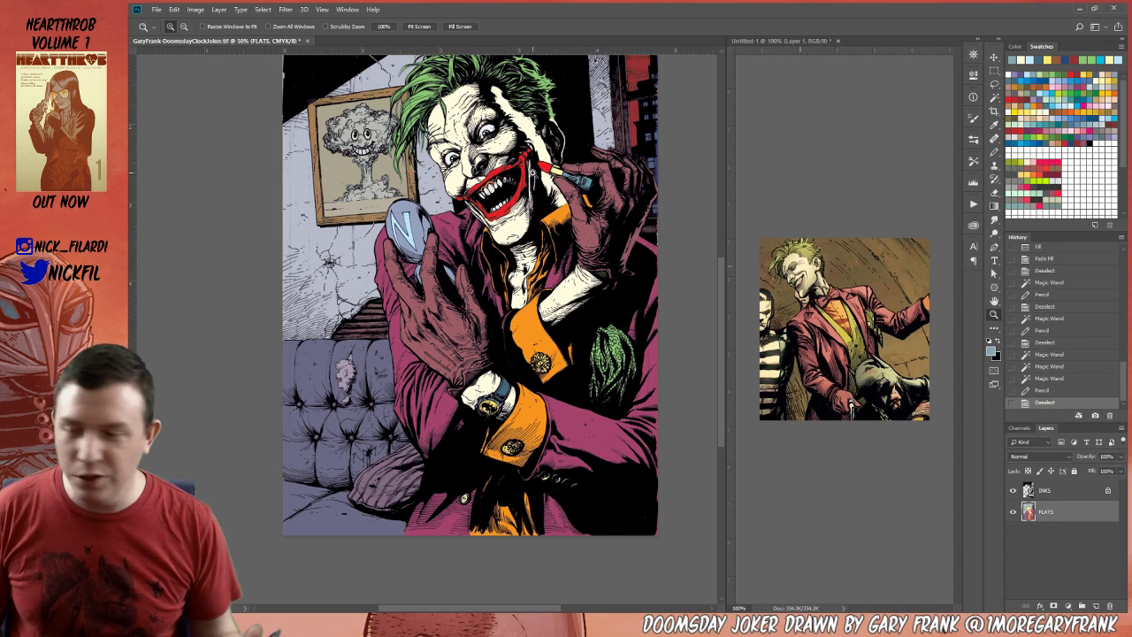
key(w)
click(341, 223)
key(b)
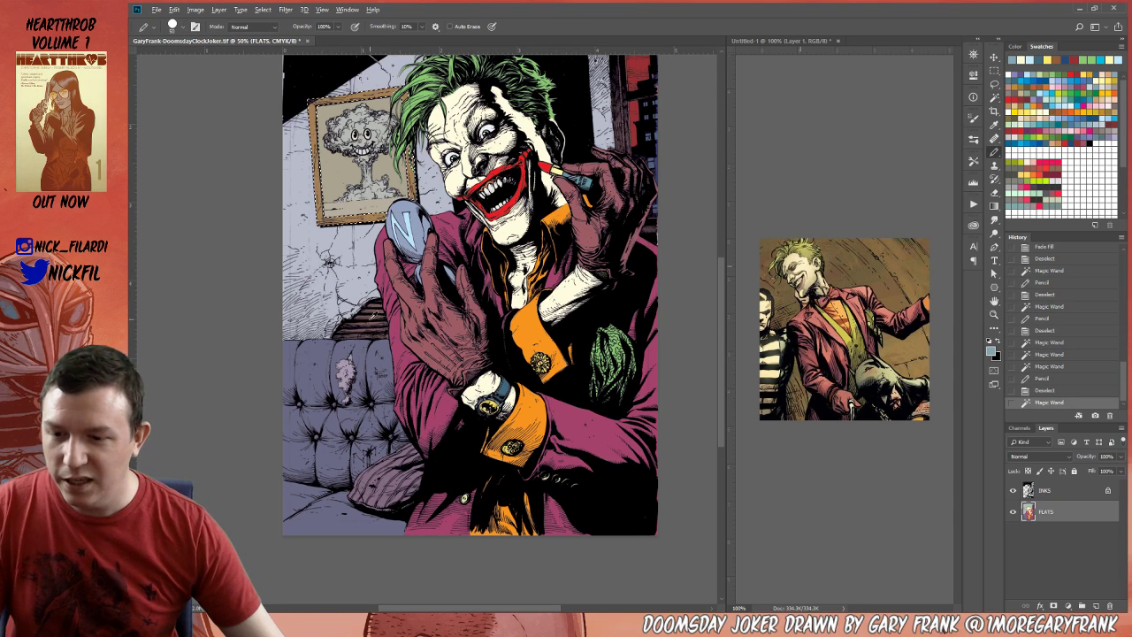
alt+click(375, 304)
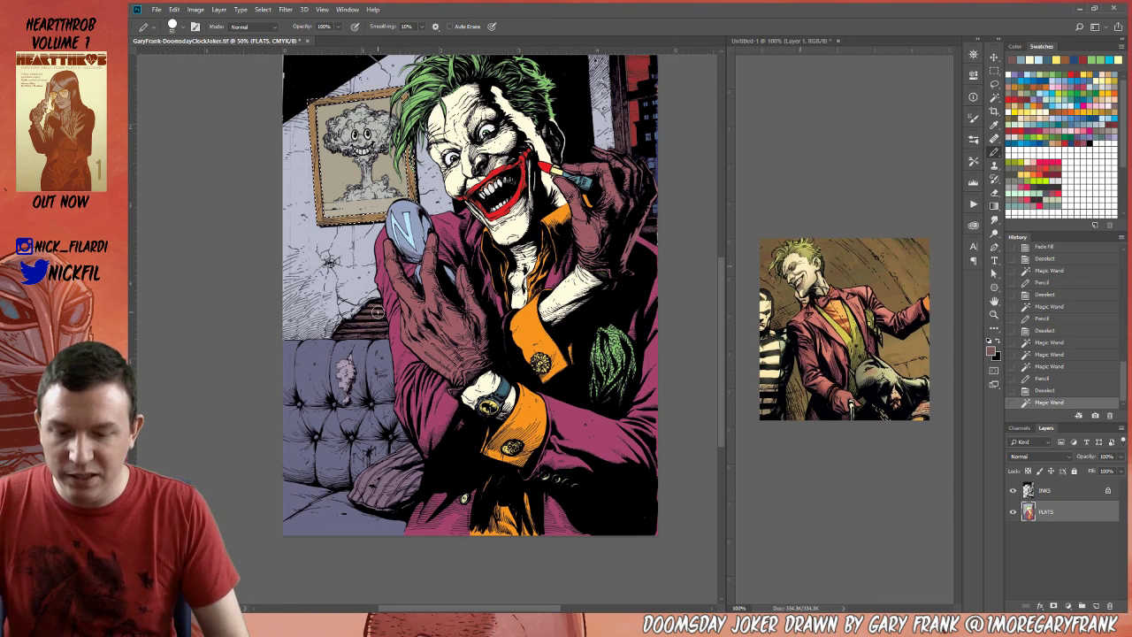
key(alt+BackSpace)
key(ctrl+d)
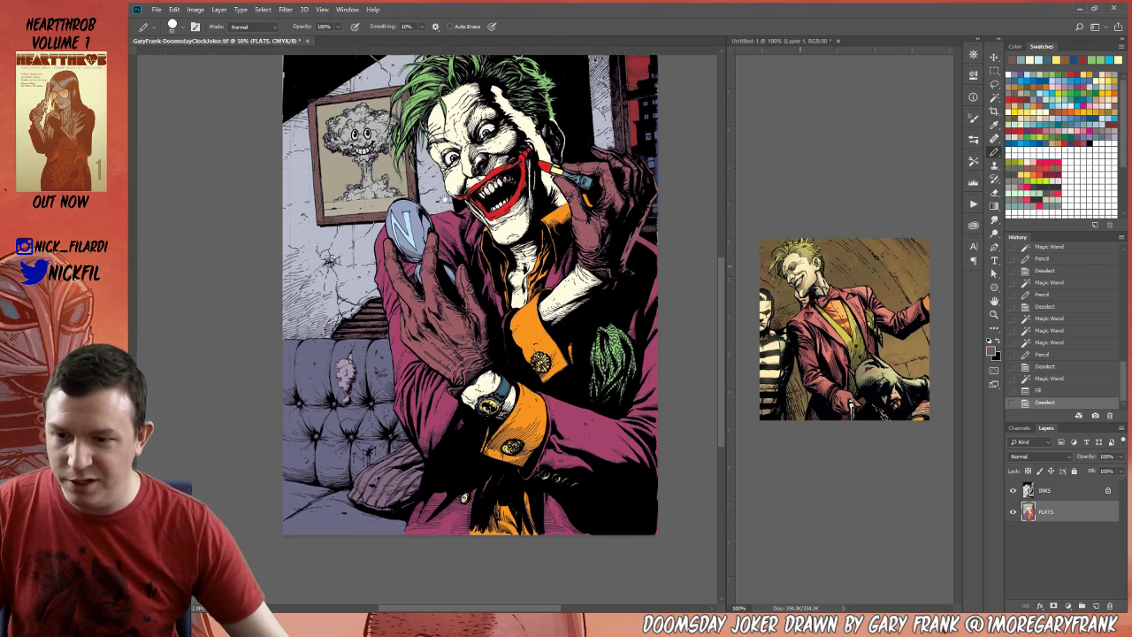
drag(368, 300, 379, 384)
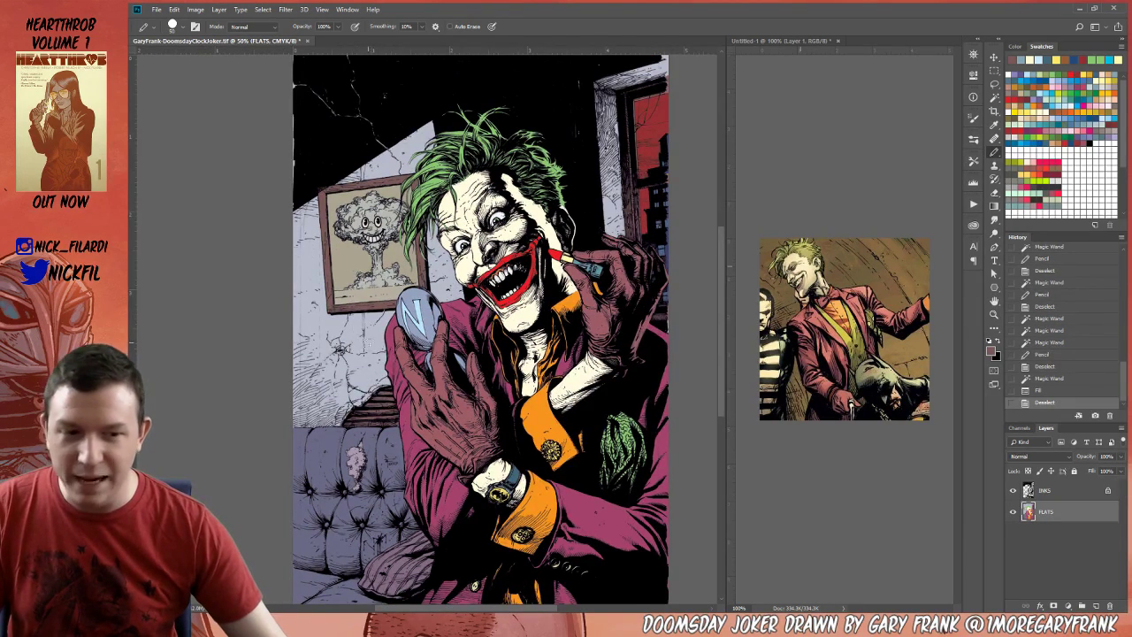
drag(373, 342, 470, 333)
scroll(1024, 375, up, 1)
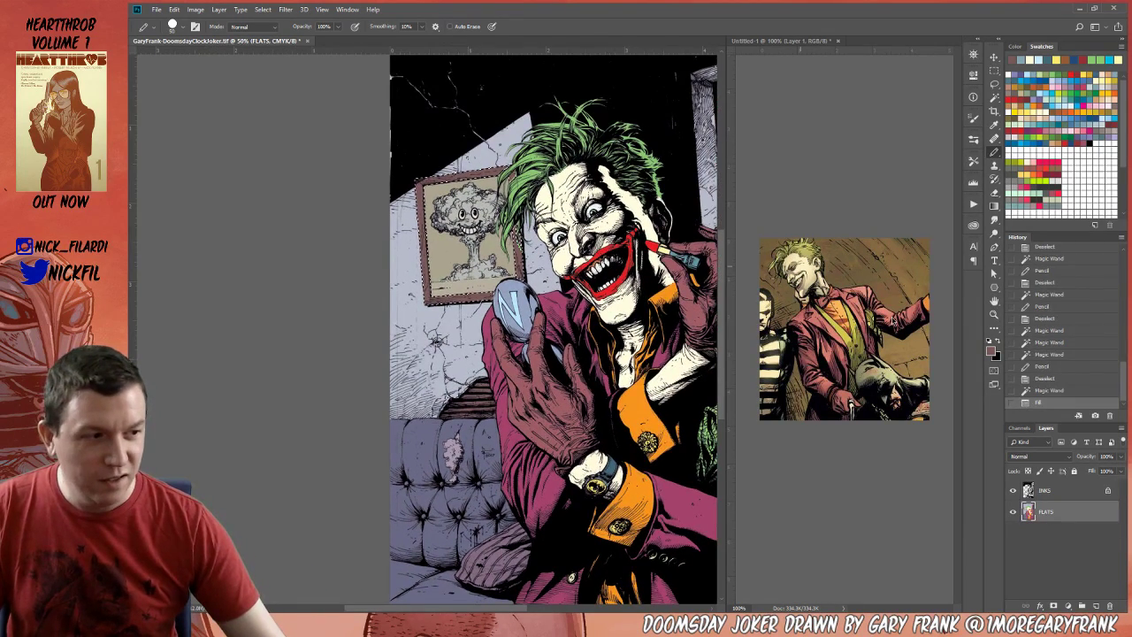
click(1039, 366)
Select the picture frame again, try filling it with the current reddish brown, and undo that fill.
key(z)
click(549, 340)
drag(452, 315, 407, 434)
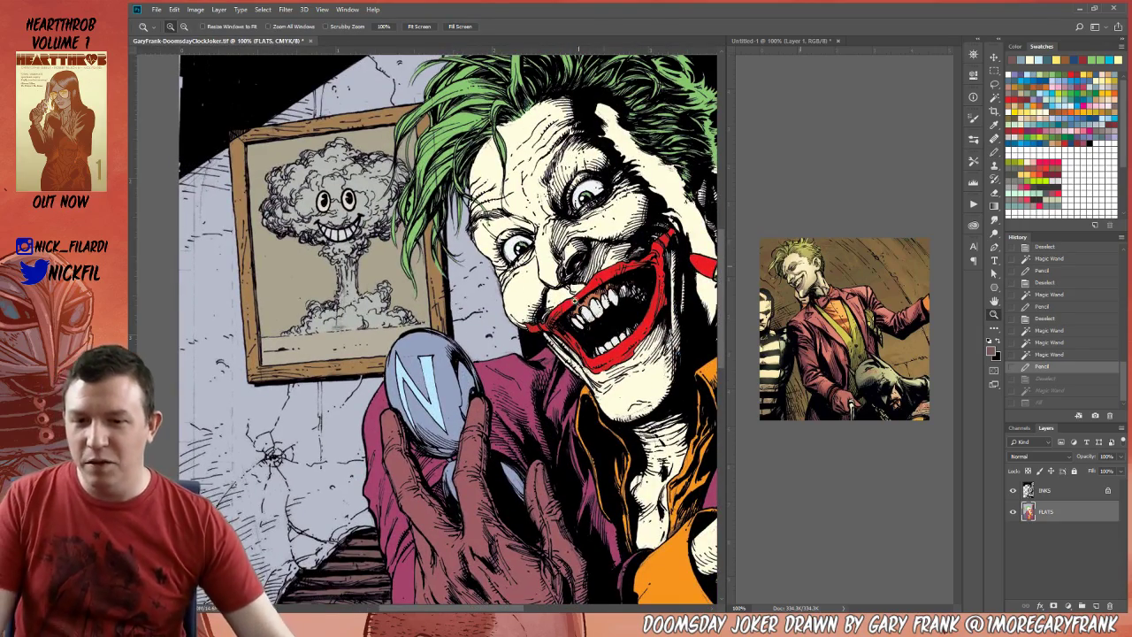
alt+click(522, 188)
mouse_move(537, 337)
mouse_down()
mouse_move(497, 350)
mouse_move(530, 359)
mouse_up()
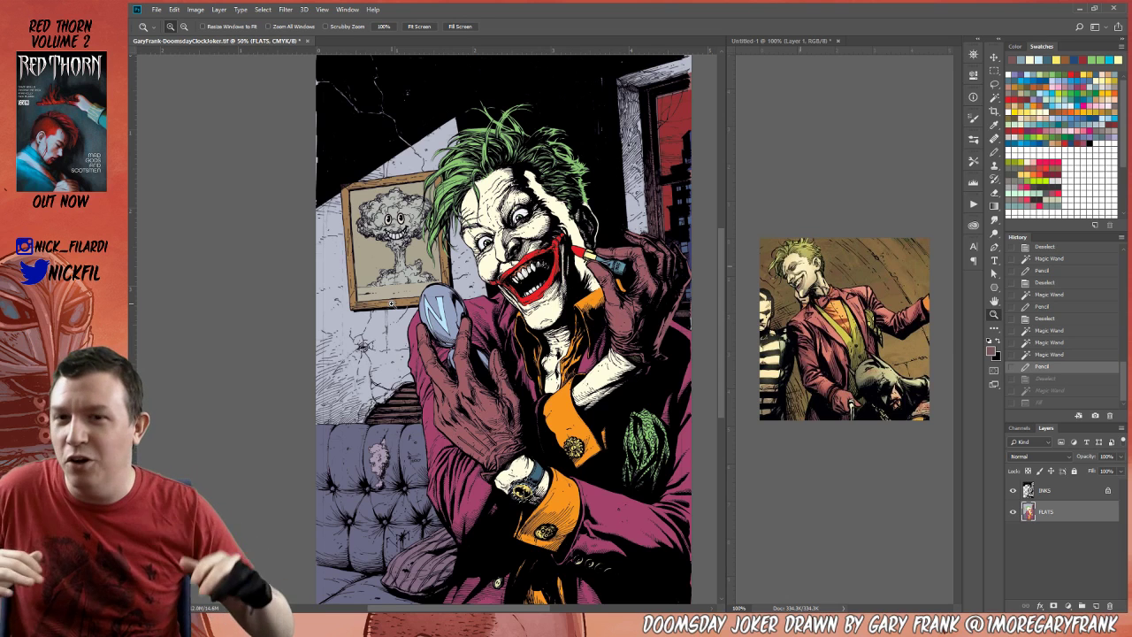
key(w)
click(372, 310)
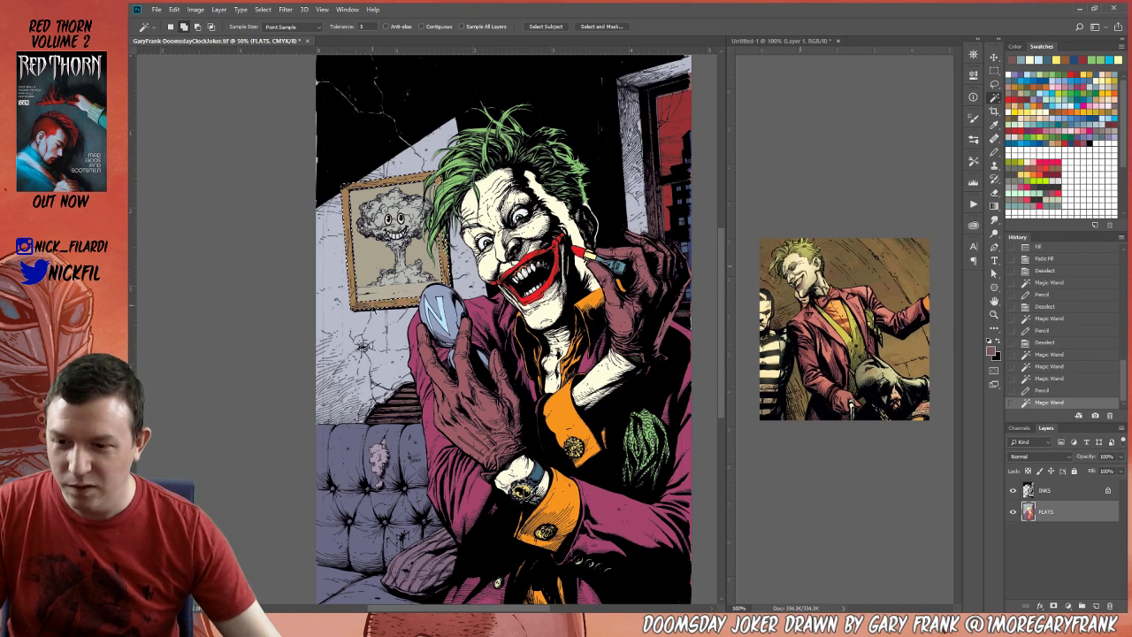
key(alt+BackSpace)
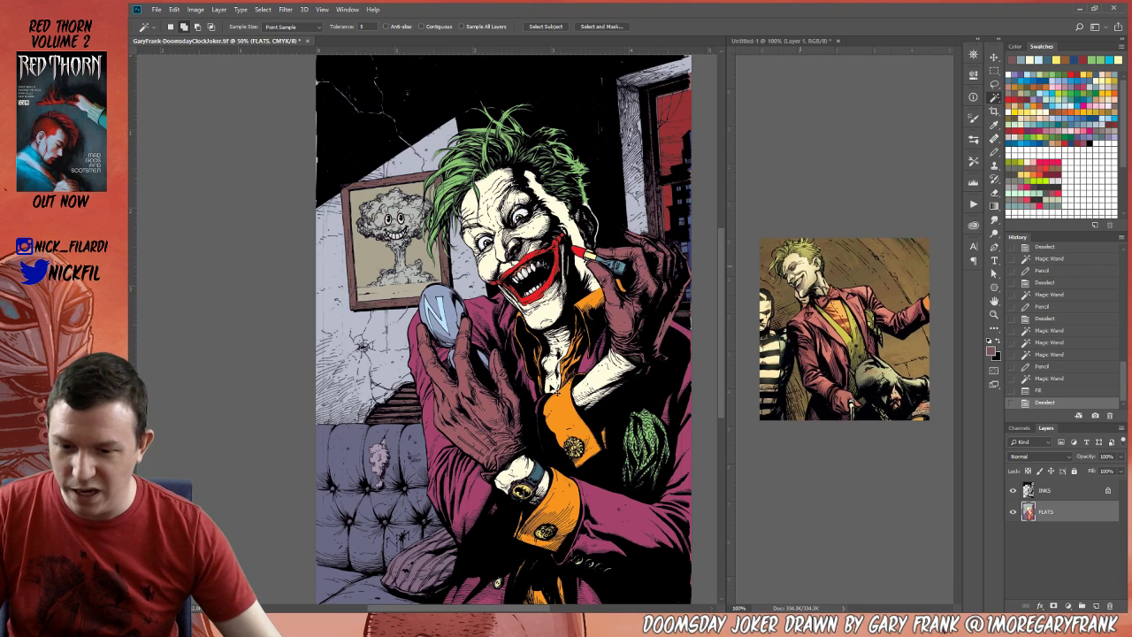
key(ctrl+z)
Subtract the area around the wristwatch from the picture frame selection with the Lasso.
key(l)
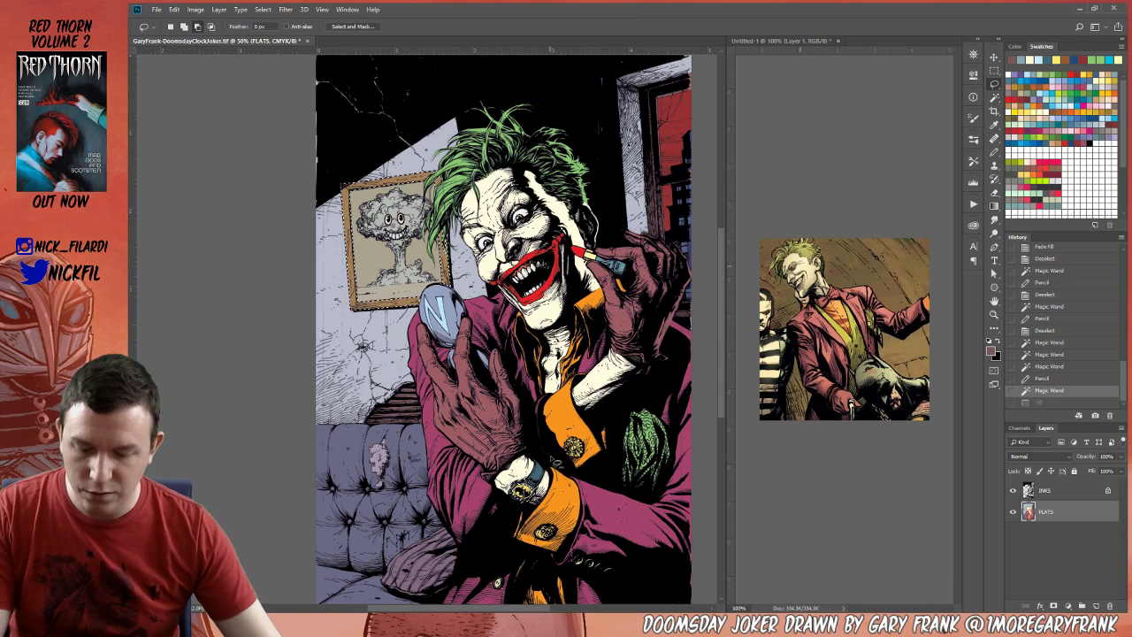
mouse_move(559, 460)
mouse_down()
mouse_move(626, 500)
mouse_move(469, 460)
mouse_up()
key(z)
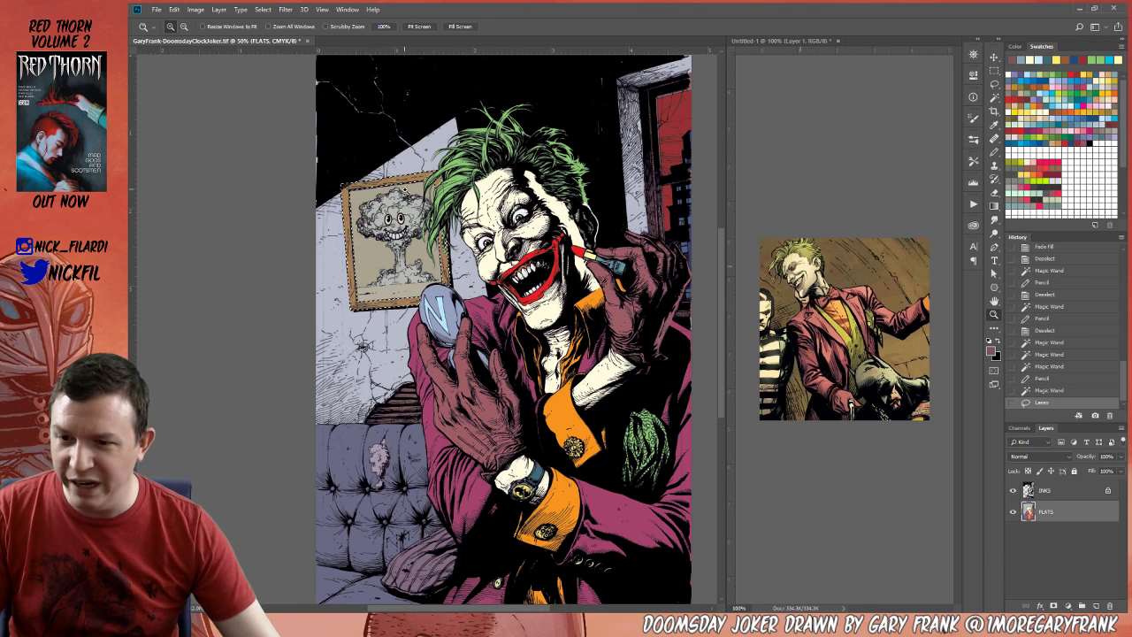
drag(381, 308, 423, 358)
drag(576, 458, 517, 417)
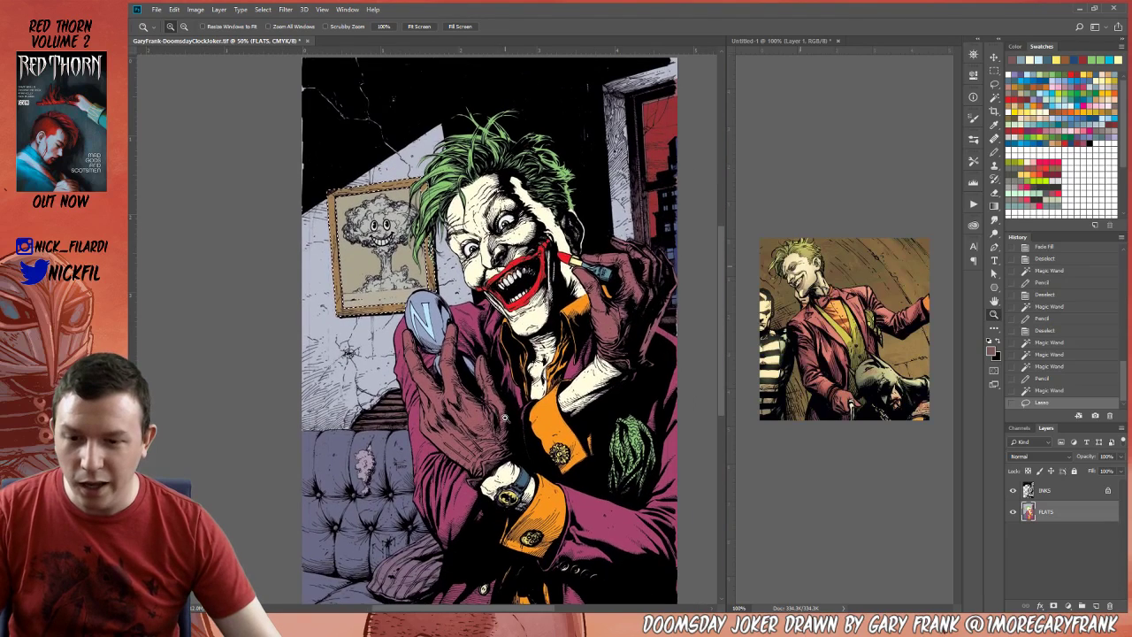
Fill the selected picture frame with the current reddish brown and clear the selection.
alt+click(488, 334)
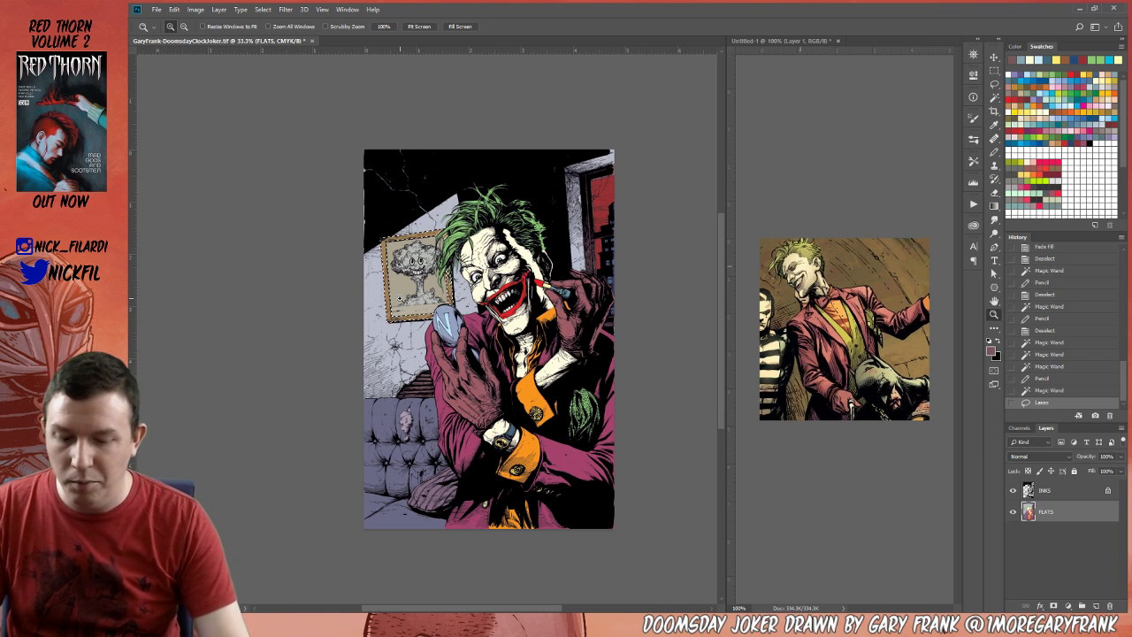
key(alt+BackSpace)
key(ctrl+d)
Select the ground strip beneath the mushroom cloud in the framed picture, fill it with light grey, and clear the selection.
click(398, 265)
click(398, 265)
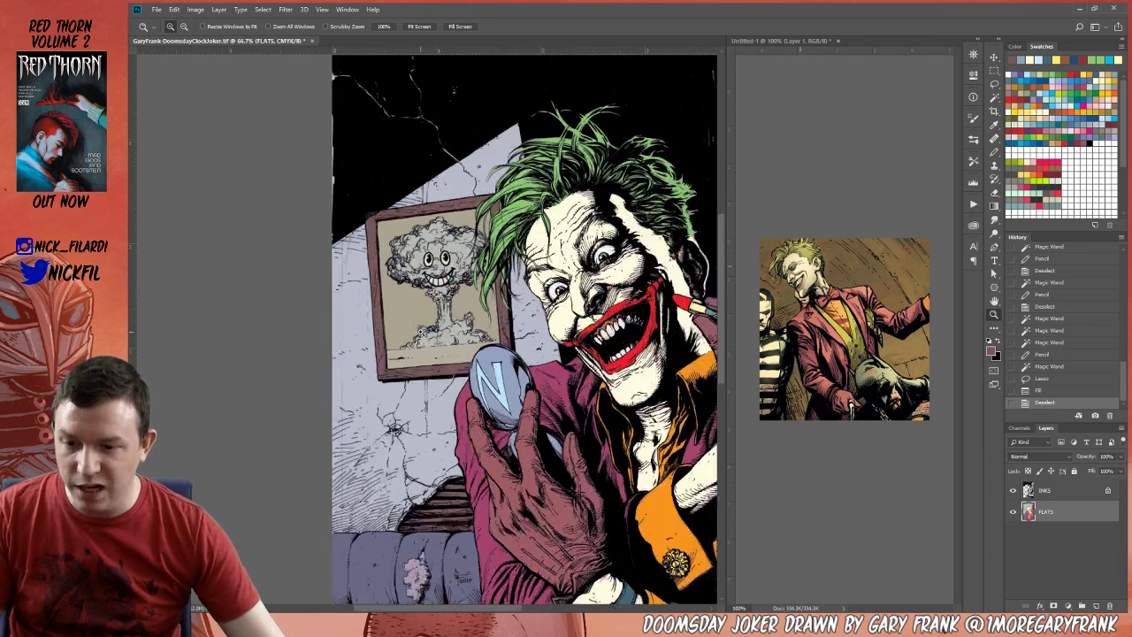
key(w)
click(438, 358)
key(b)
key(alt+BackSpace)
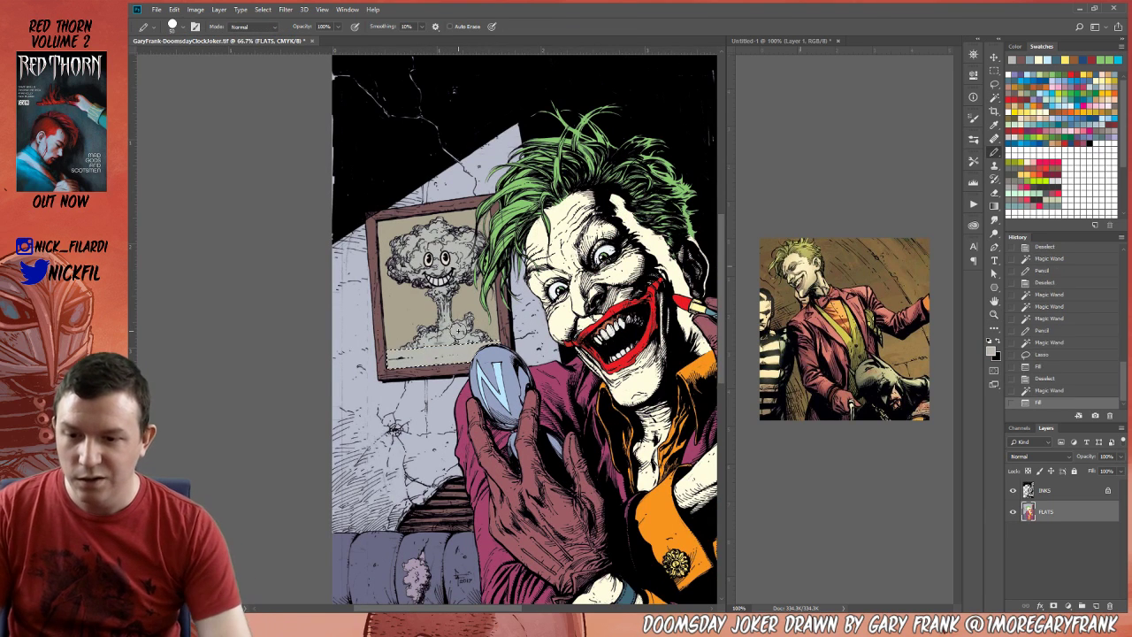
key(ctrl+d)
Select the remaining beige areas of the mushroom cloud picture, fill them with off-white, and clear the selection.
key(w)
click(440, 283)
shift+click(440, 283)
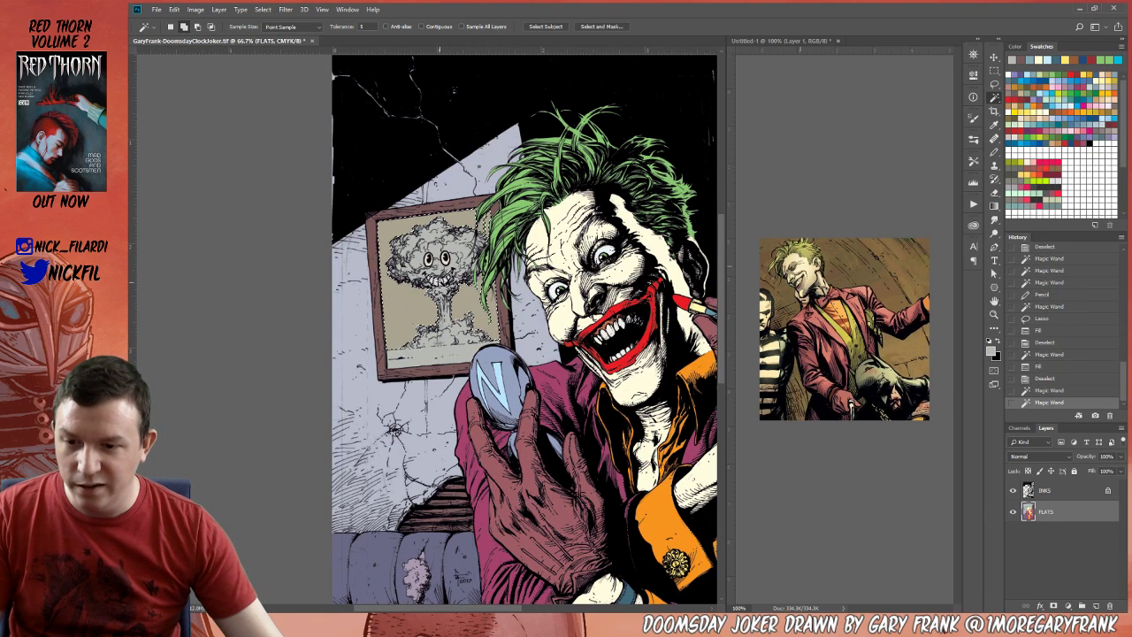
shift+click(485, 228)
key(b)
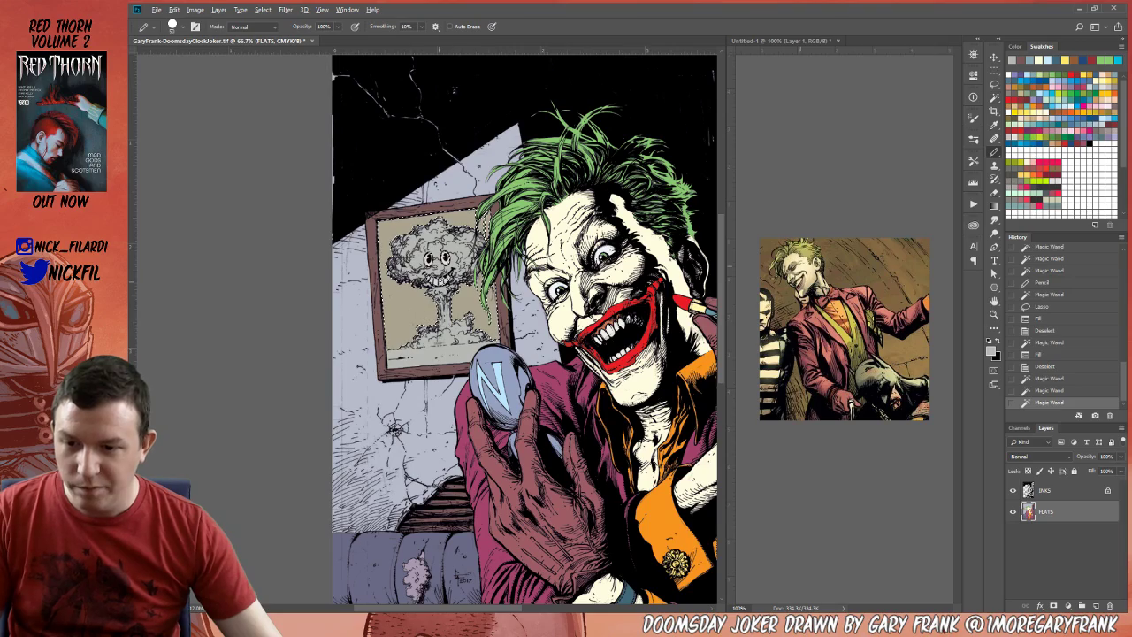
alt+click(444, 277)
key(alt+BackSpace)
key(ctrl+d)
Fill the torn stuffing on the couch back with the light grey sampled from the framed picture, and clear the selection.
key(z)
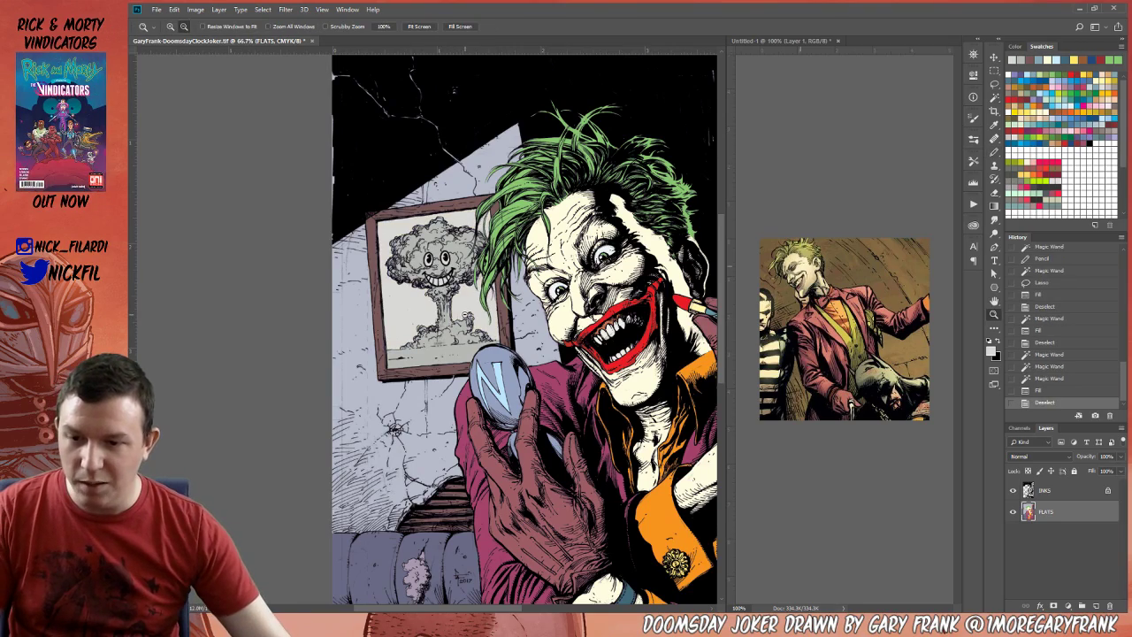
alt+click(465, 314)
drag(460, 447, 385, 367)
key(w)
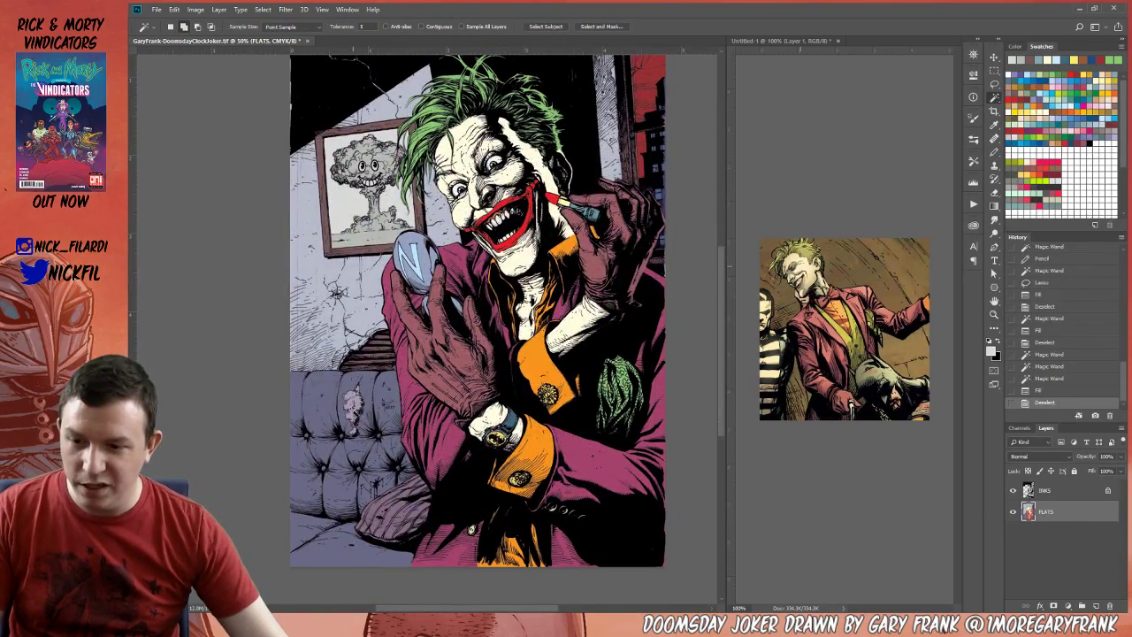
click(354, 405)
key(b)
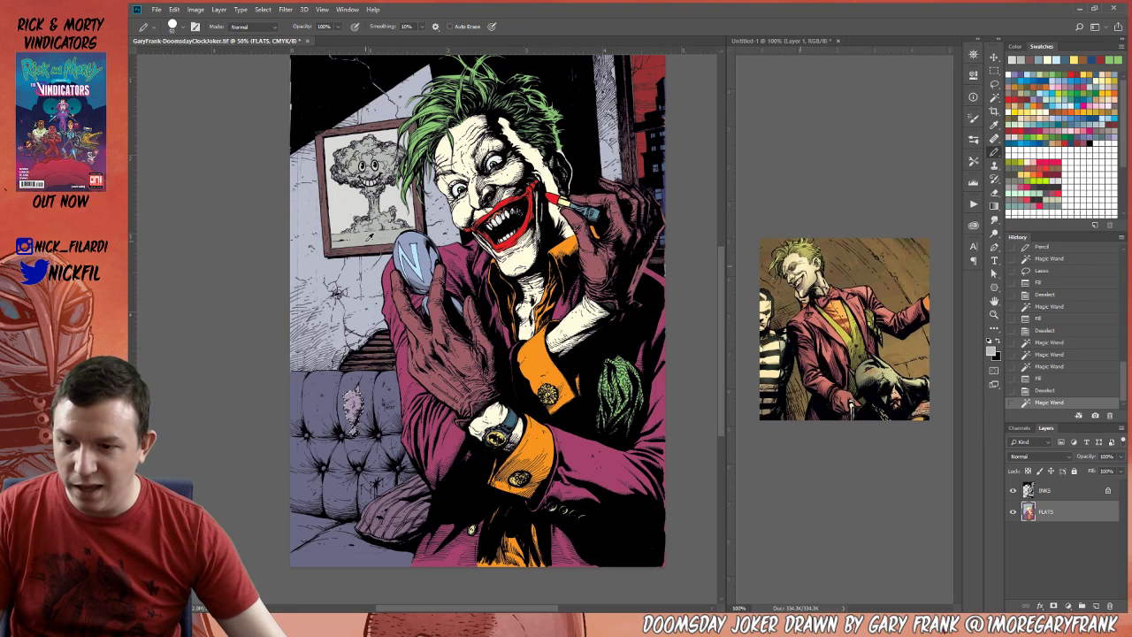
key(alt+BackSpace)
key(ctrl+d)
key(w)
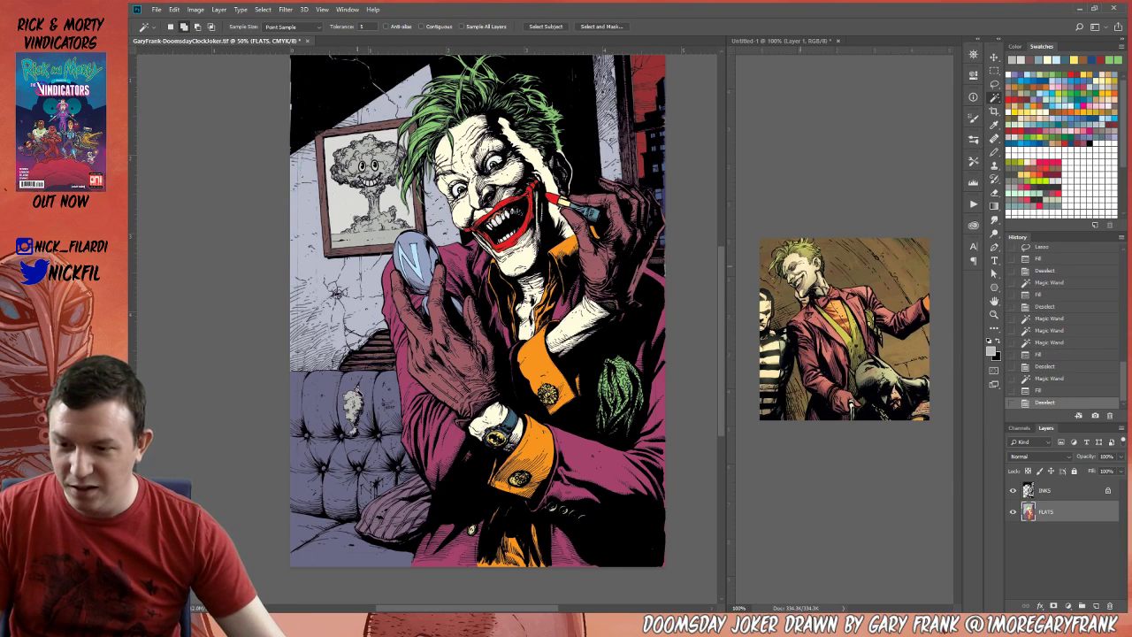
click(359, 398)
key(alt+BackSpace)
key(ctrl+d)
click(349, 563)
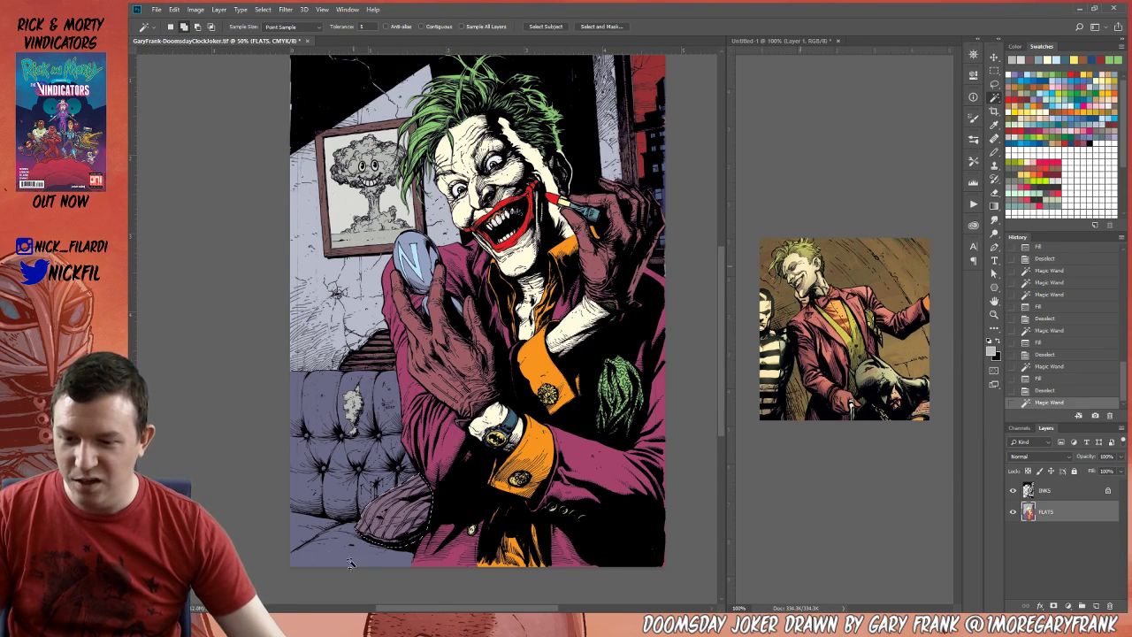
key(b)
key(ctrl+d)
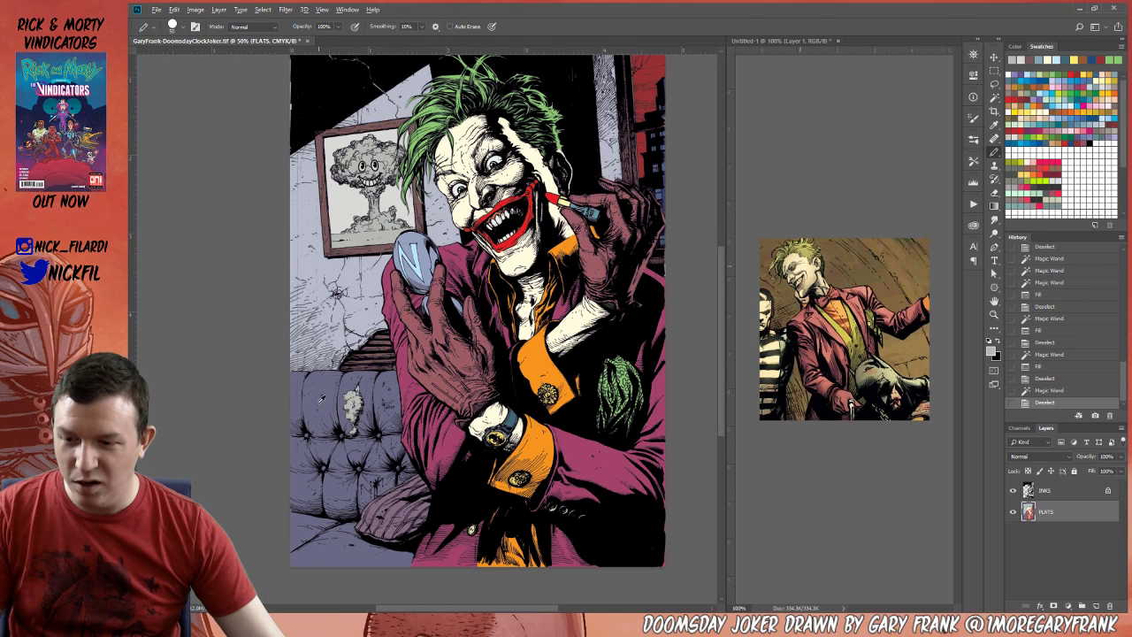
Fill the lit windows of the buildings outside with the greyish purple sampled from the couch, and clear the selection.
drag(321, 398, 221, 421)
key(w)
click(550, 244)
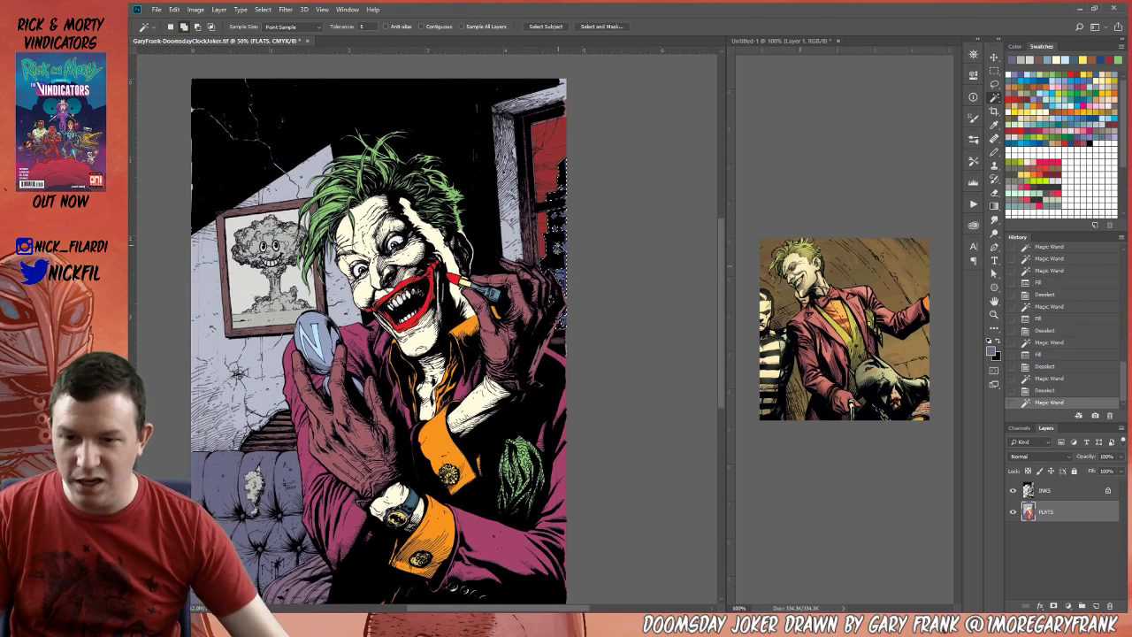
key(alt+BackSpace)
key(ctrl+d)
click(559, 249)
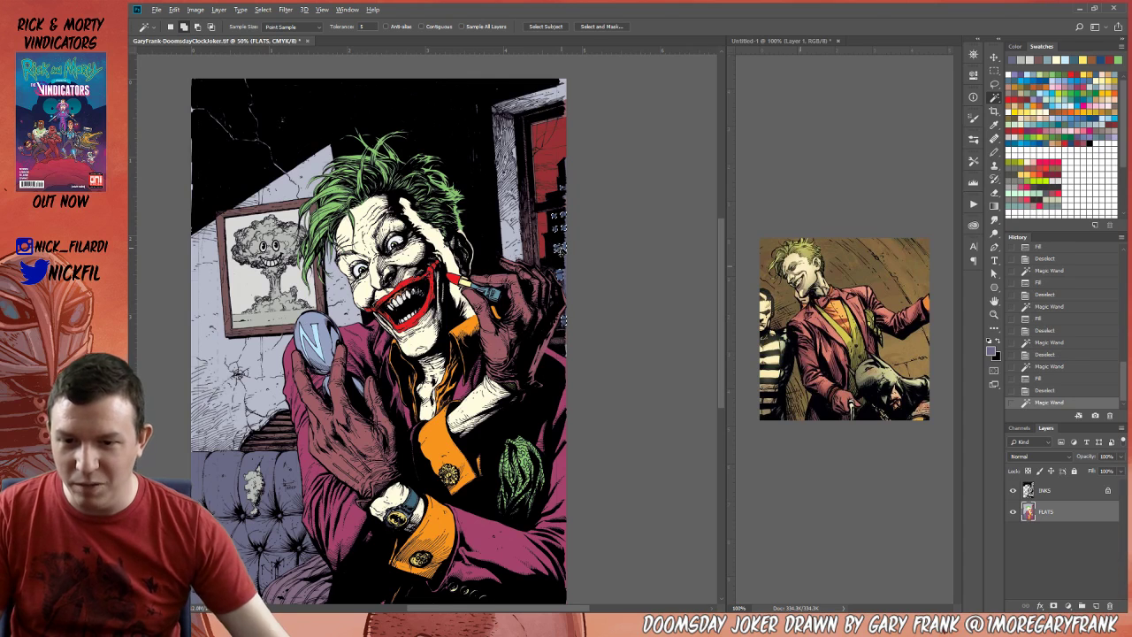
key(ctrl+d)
Fill the red sky outside the window with the frame's reddish brown, fade that fill, and clear the selection.
drag(490, 278, 513, 280)
key(z)
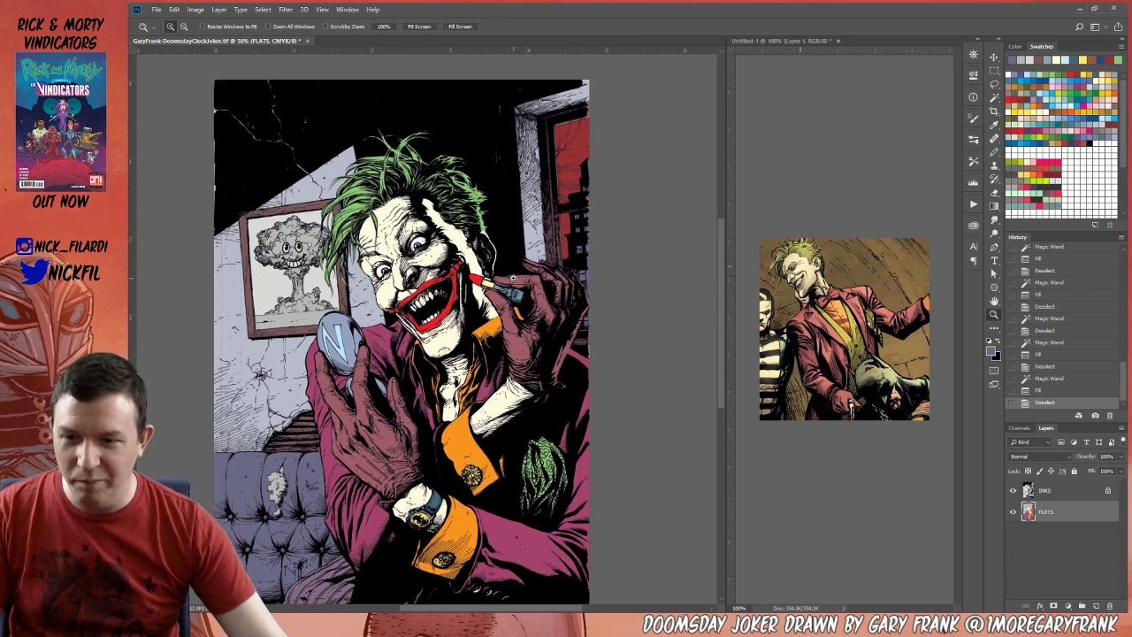
alt+click(513, 278)
key(w)
click(554, 193)
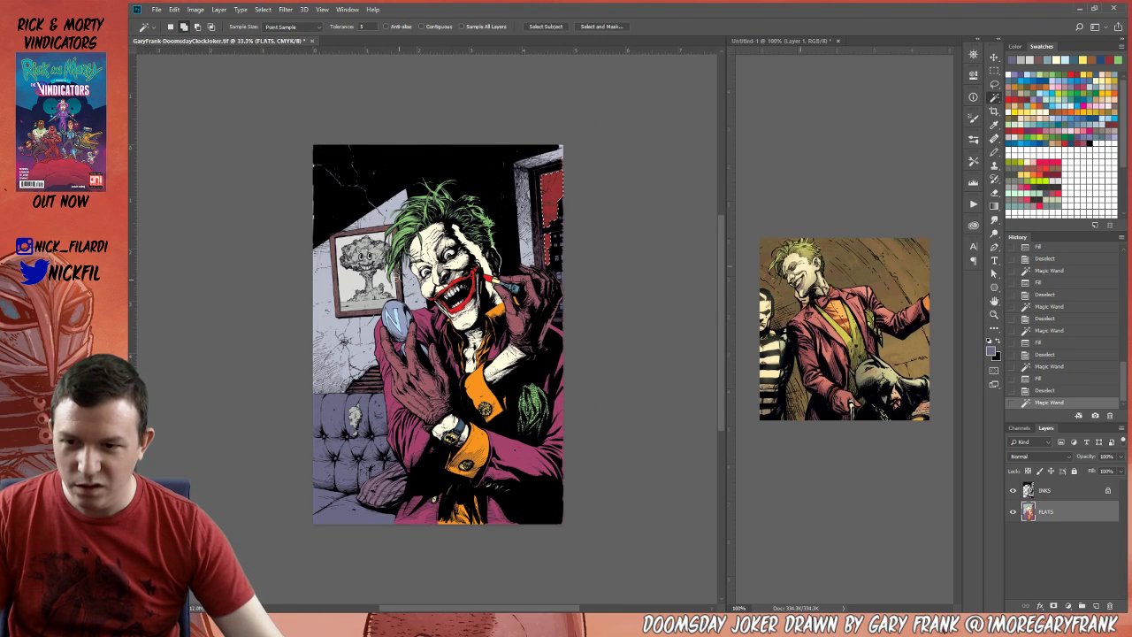
key(b)
alt+click(356, 233)
key(alt+BackSpace)
key(ctrl+shift+f)
key(Return)
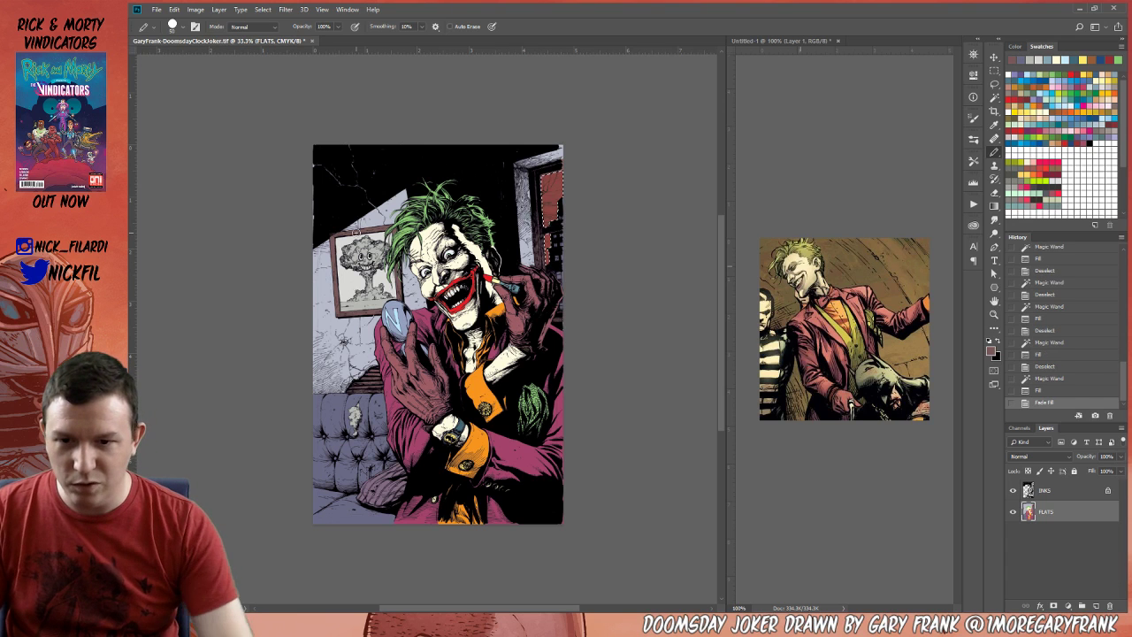
key(ctrl+d)
key(w)
mouse_move(505, 387)
mouse_down()
mouse_move(616, 364)
mouse_move(578, 340)
mouse_up()
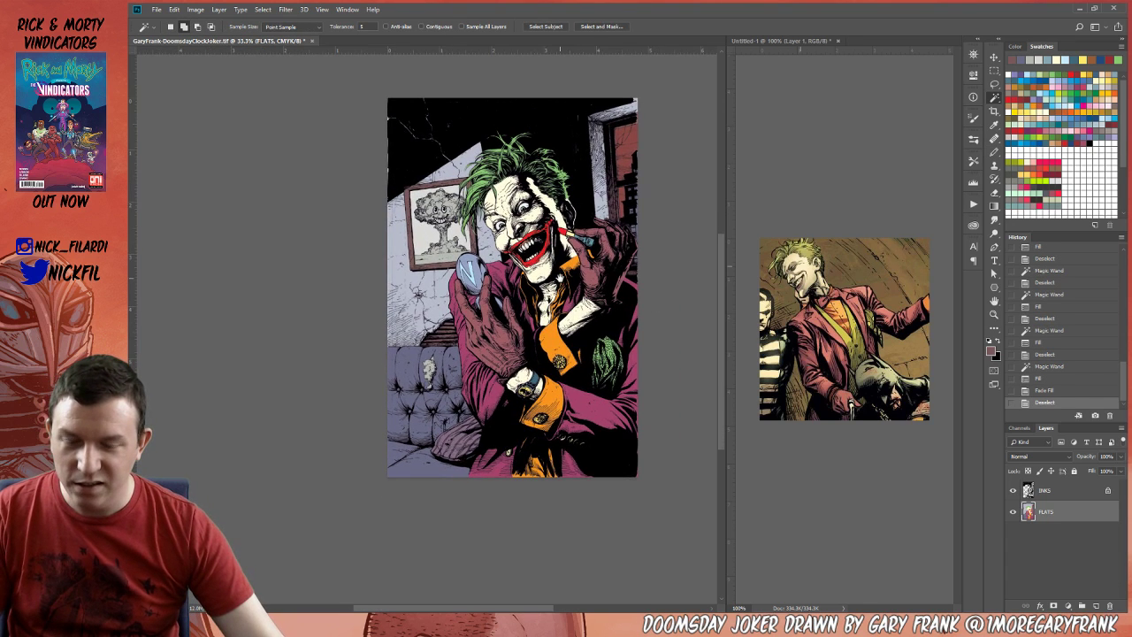
drag(559, 278, 560, 279)
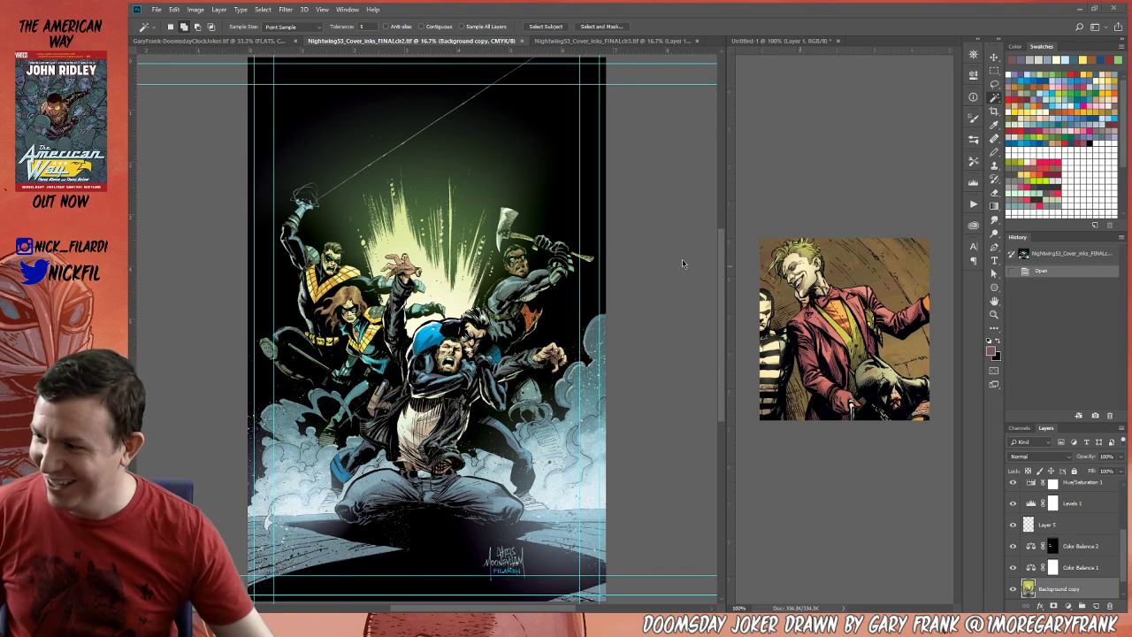
Place the red Nightwing cover version beside the green one and widen its view to compare the two.
drag(599, 41, 746, 102)
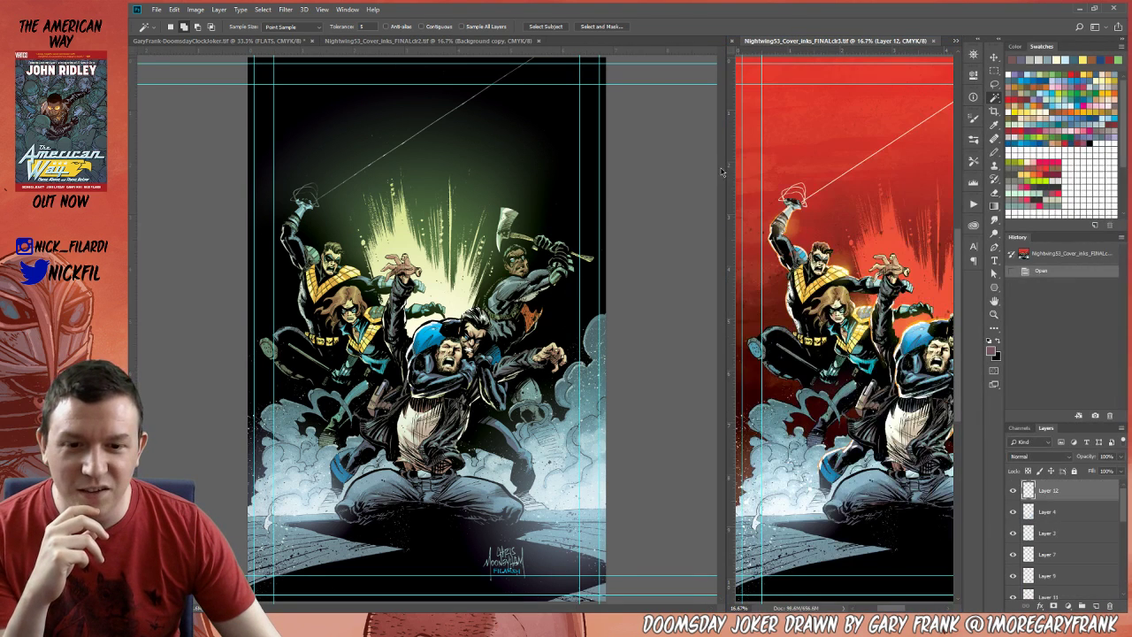
drag(725, 170, 519, 265)
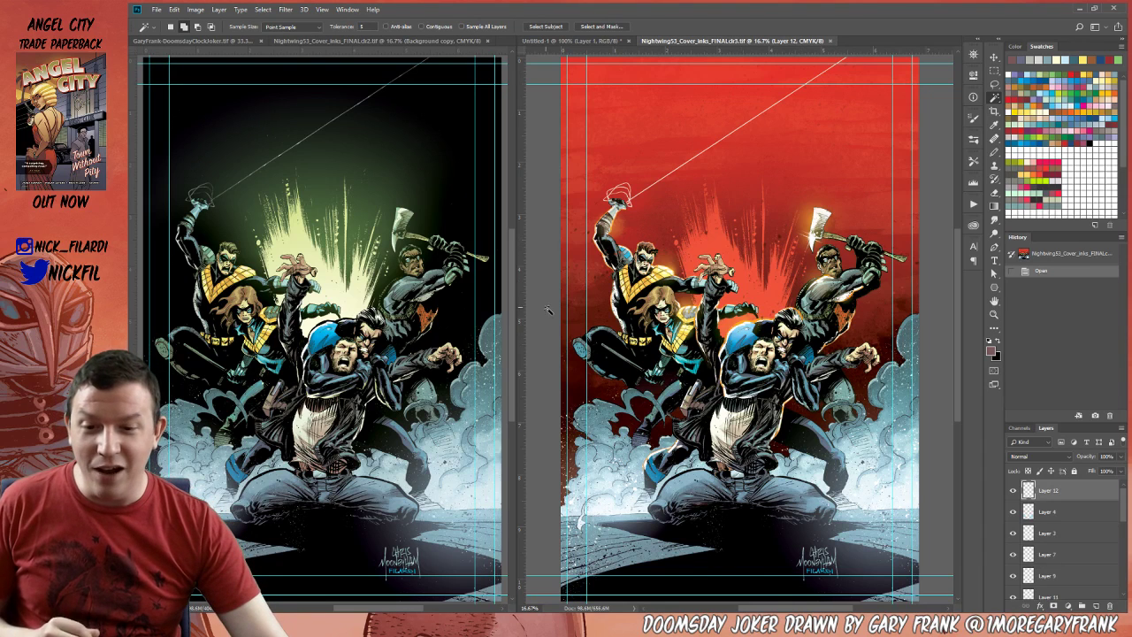
Close both Nightwing covers and widen the Joker artwork's view beside the reference image.
click(832, 42)
click(437, 43)
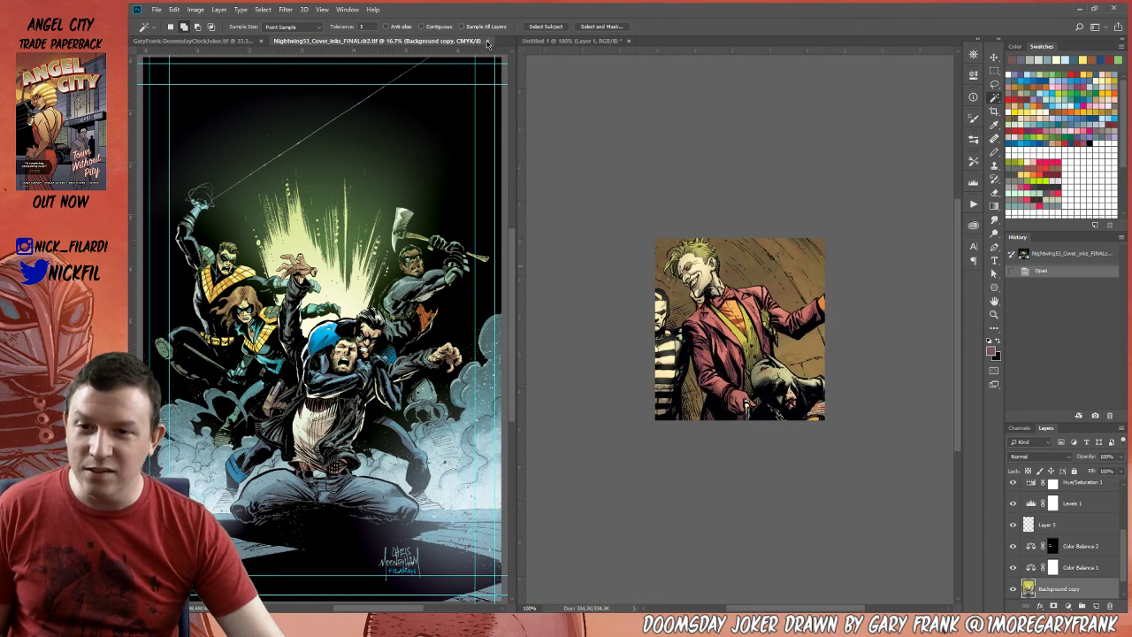
click(487, 42)
drag(516, 119, 720, 128)
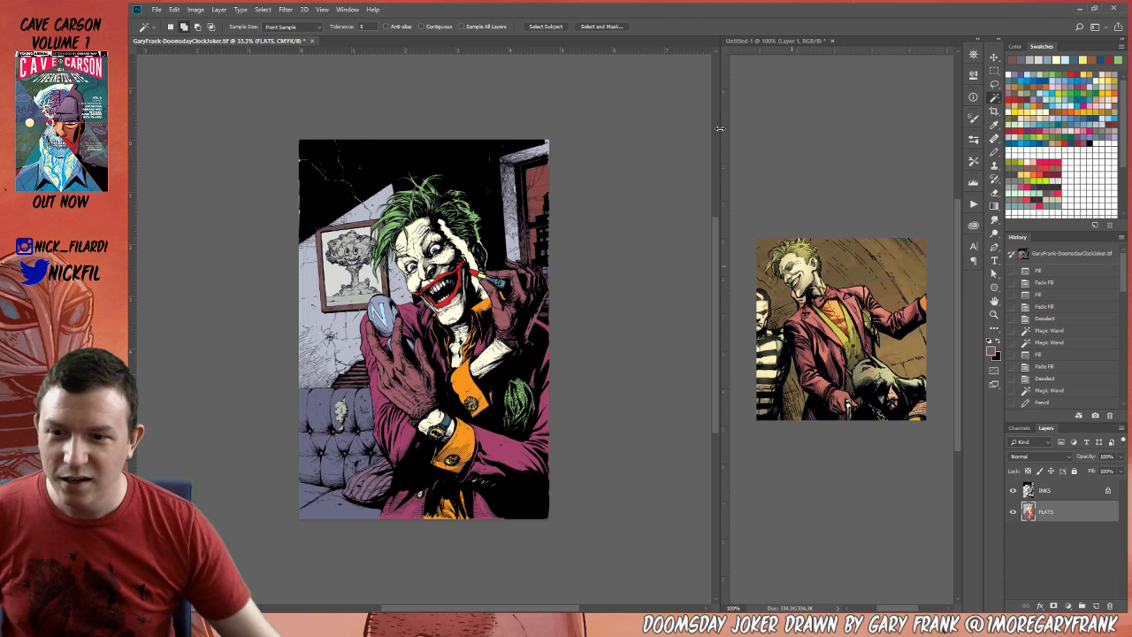
Subtract the Joker's face from the skin selection with the Lasso.
key(z)
click(409, 235)
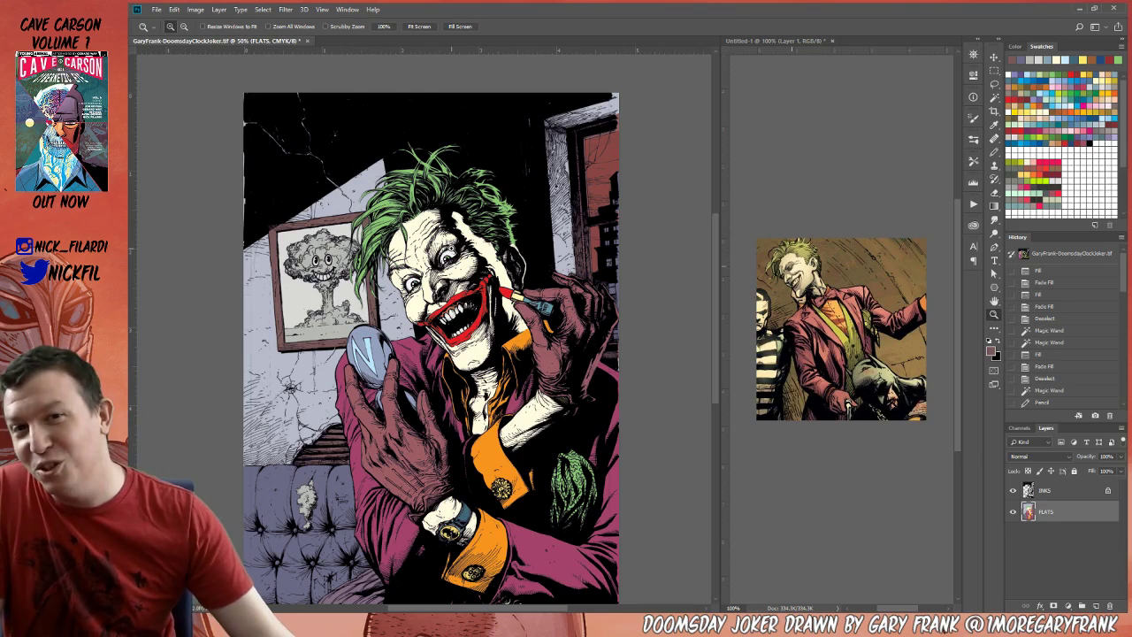
drag(425, 345, 449, 320)
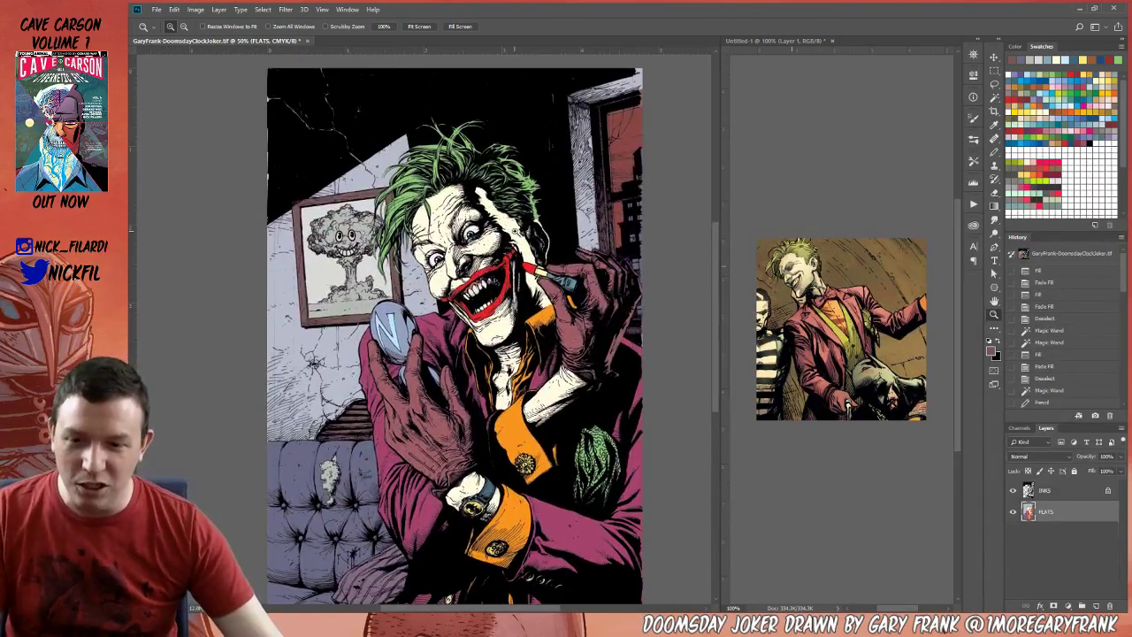
click(505, 216)
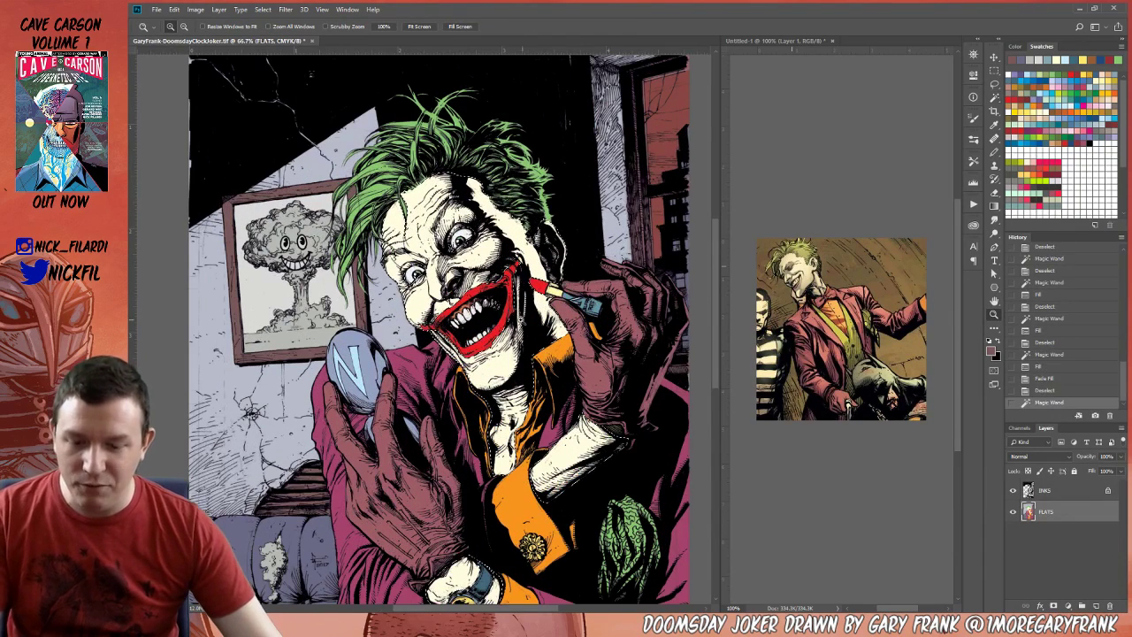
key(l)
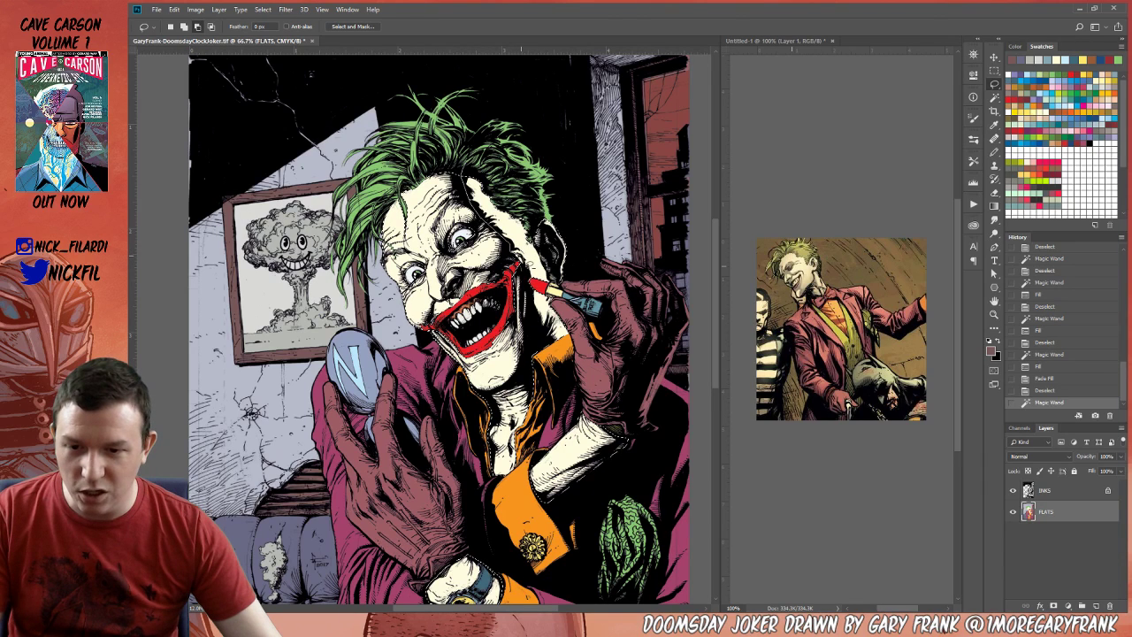
mouse_move(536, 343)
mouse_down()
mouse_move(481, 560)
mouse_move(412, 89)
mouse_move(450, 129)
mouse_up()
Set the foreground color to white, try filling the remaining skin selection with it, and undo that fill.
key(d)
key(x)
key(alt+BackSpace)
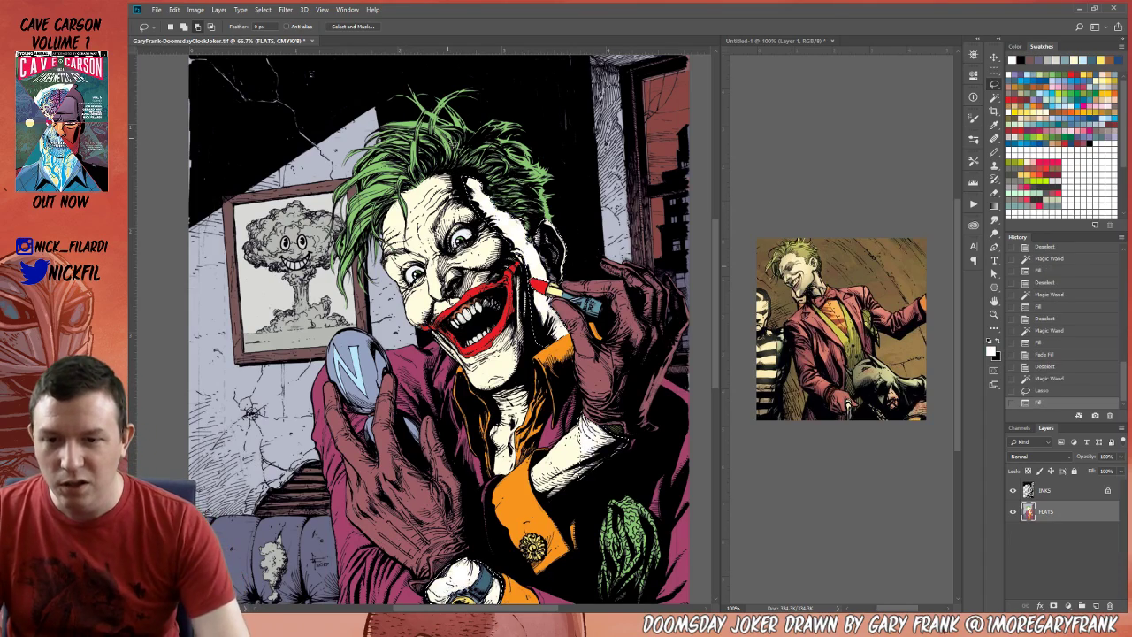
key(ctrl+z)
Subtract the forearm from the selection, fill the remaining strip along the side of the Joker's face with white, and clear the selection.
mouse_move(614, 437)
mouse_down()
mouse_move(536, 419)
mouse_move(566, 413)
mouse_up()
scroll(580, 380, down, 3)
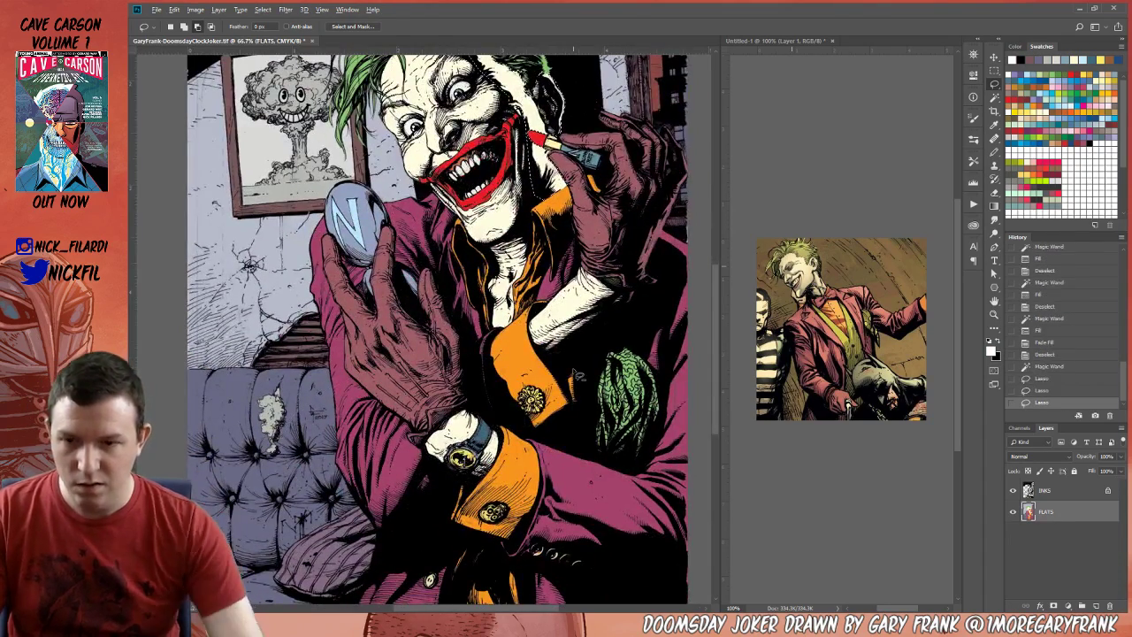
key(alt+BackSpace)
key(ctrl+d)
Examine the flat colors across the whole Joker artwork, up close and from a distance.
scroll(580, 375, up, 3)
key(z)
alt+click(515, 328)
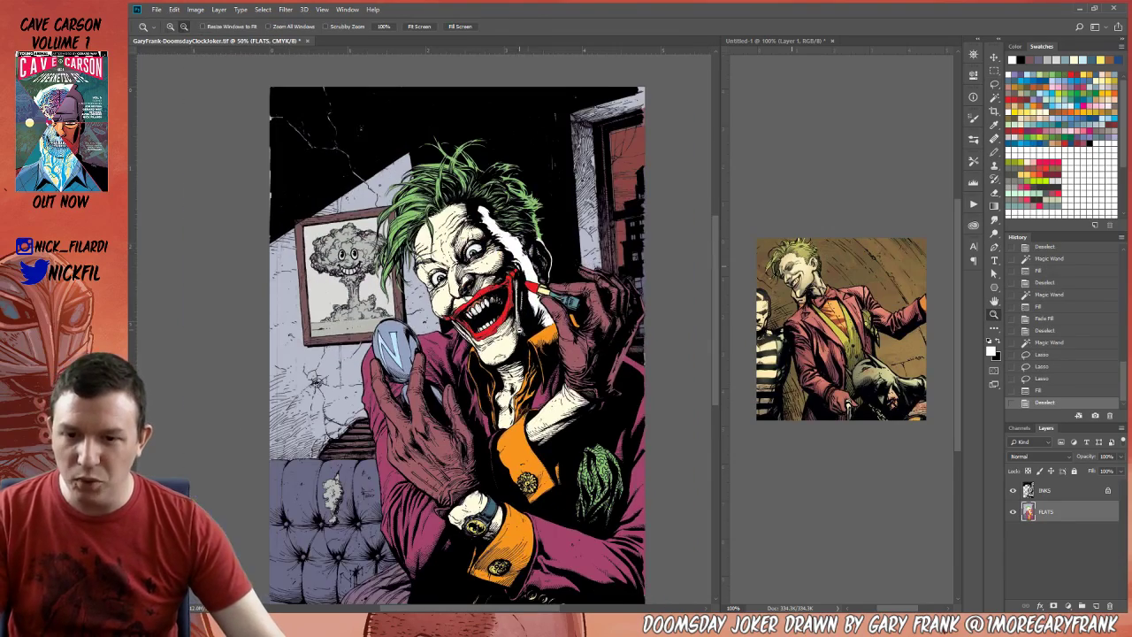
mouse_move(514, 327)
mouse_down()
mouse_move(554, 313)
mouse_move(547, 328)
mouse_up()
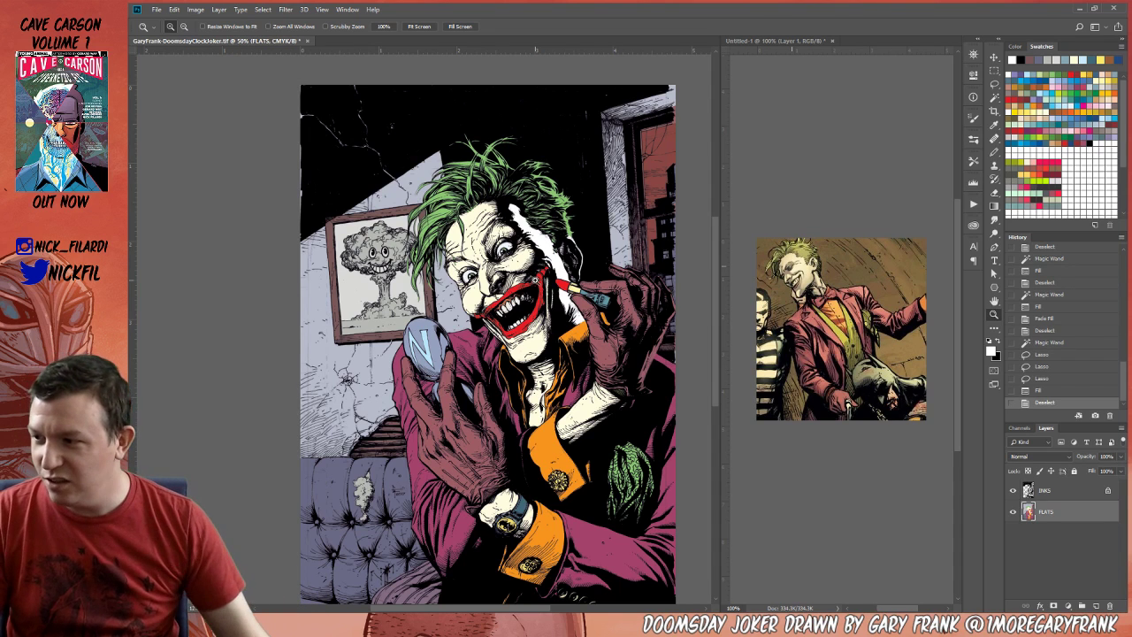
drag(553, 416, 527, 374)
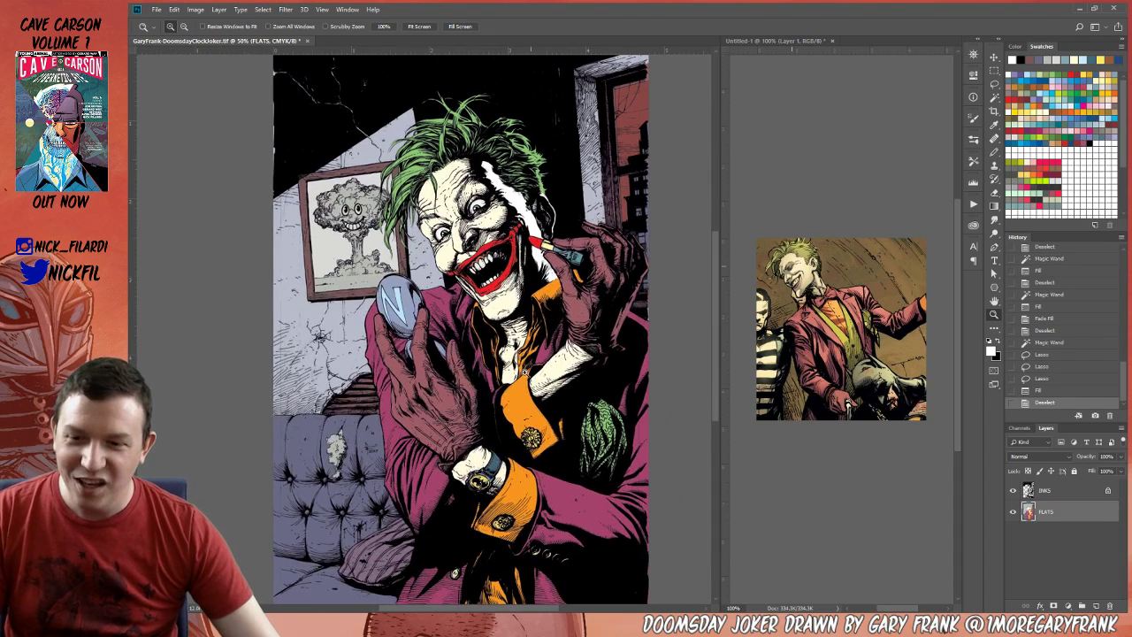
alt+click(470, 353)
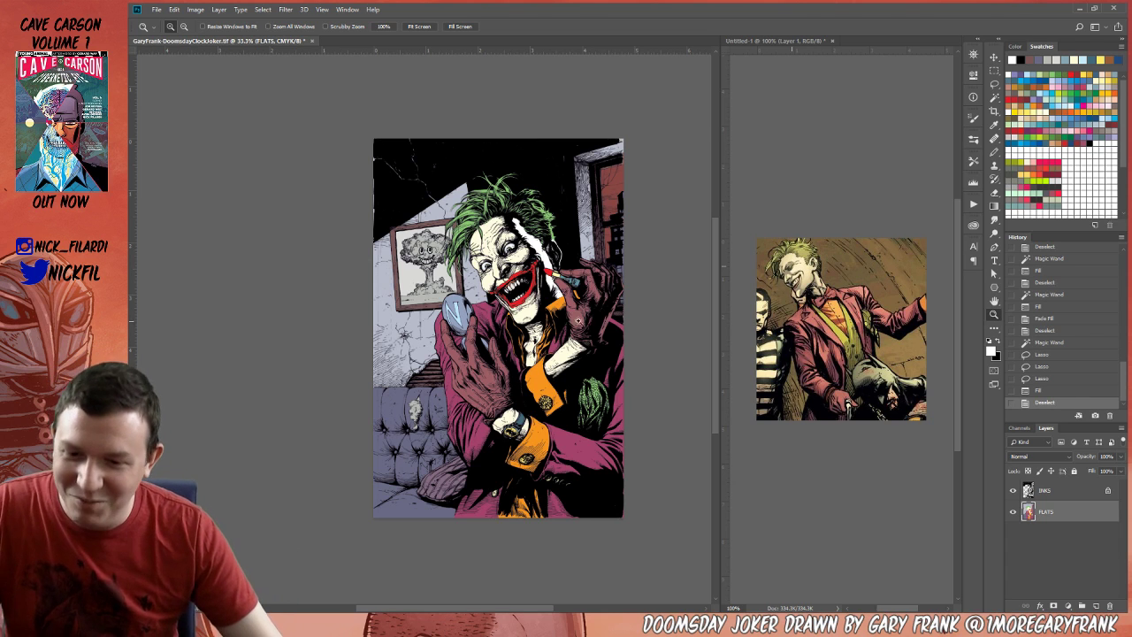
click(531, 318)
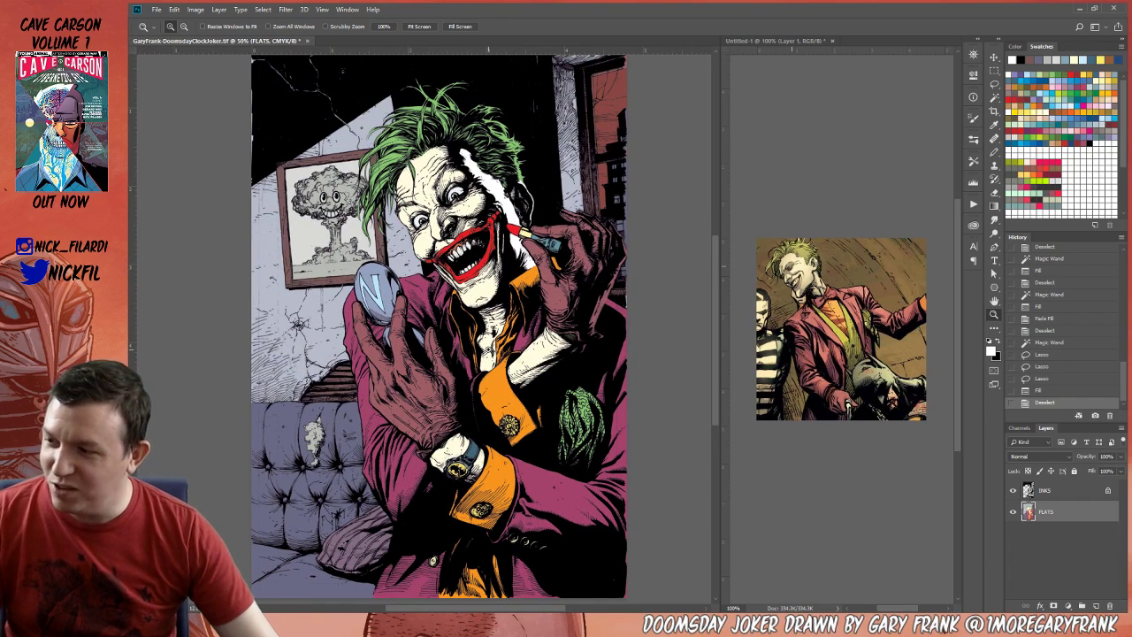
drag(523, 326, 534, 375)
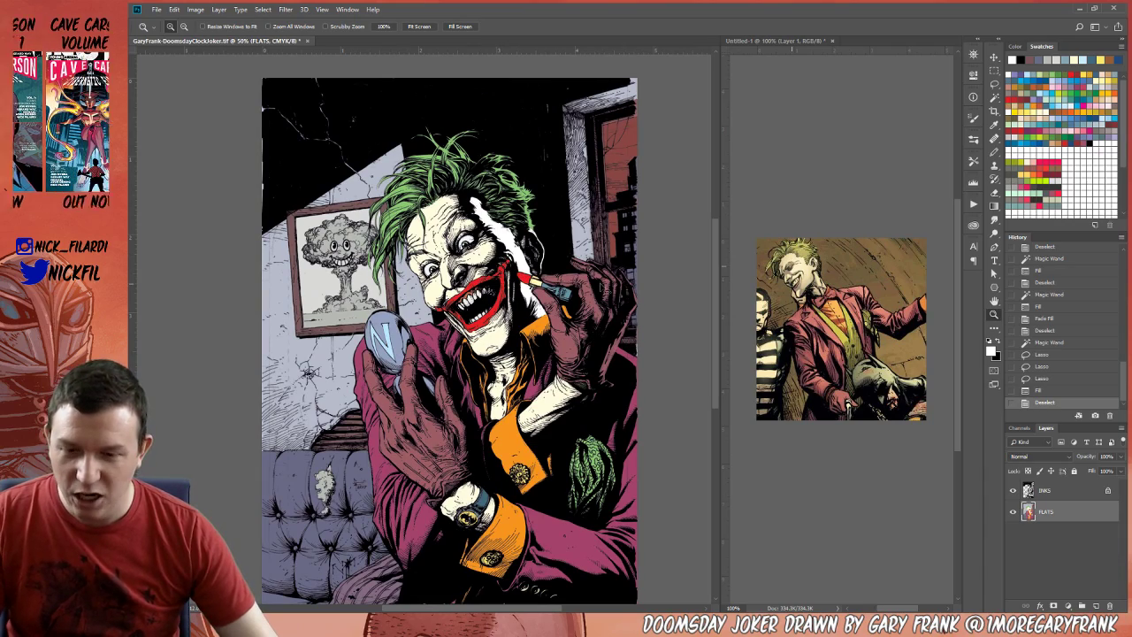
drag(603, 451, 609, 379)
alt+click(542, 310)
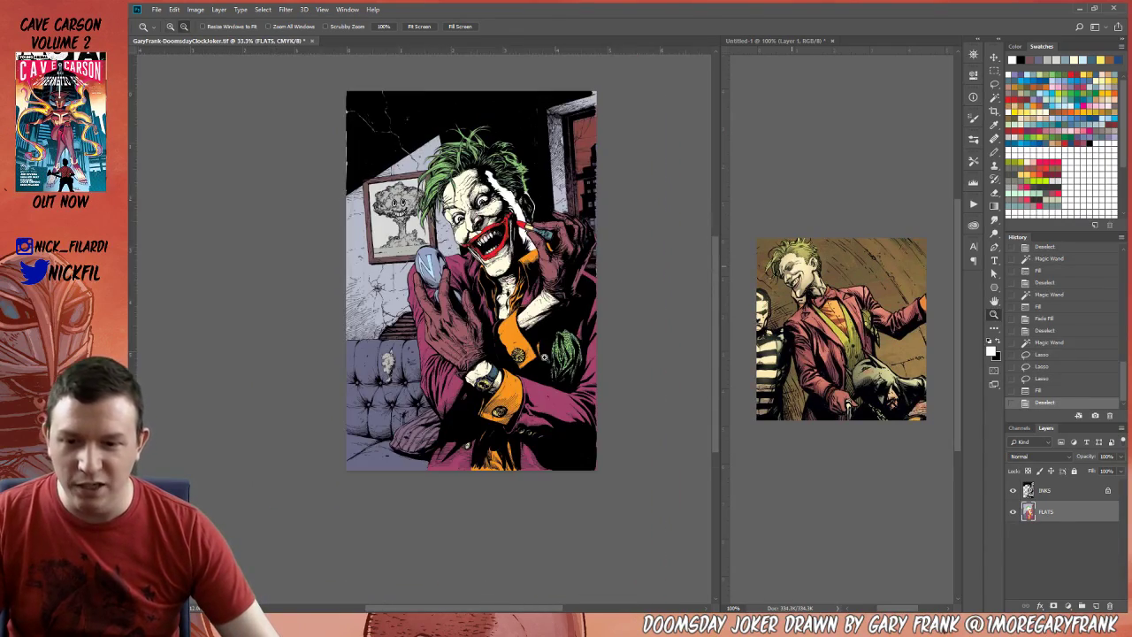
key(ctrl+a)
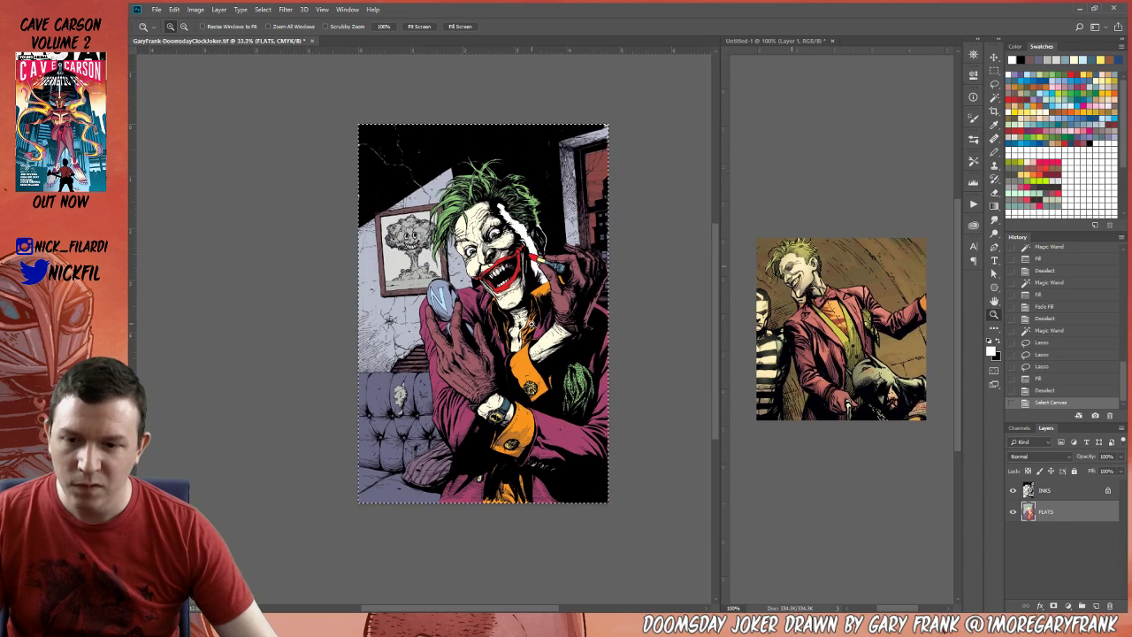
key(w)
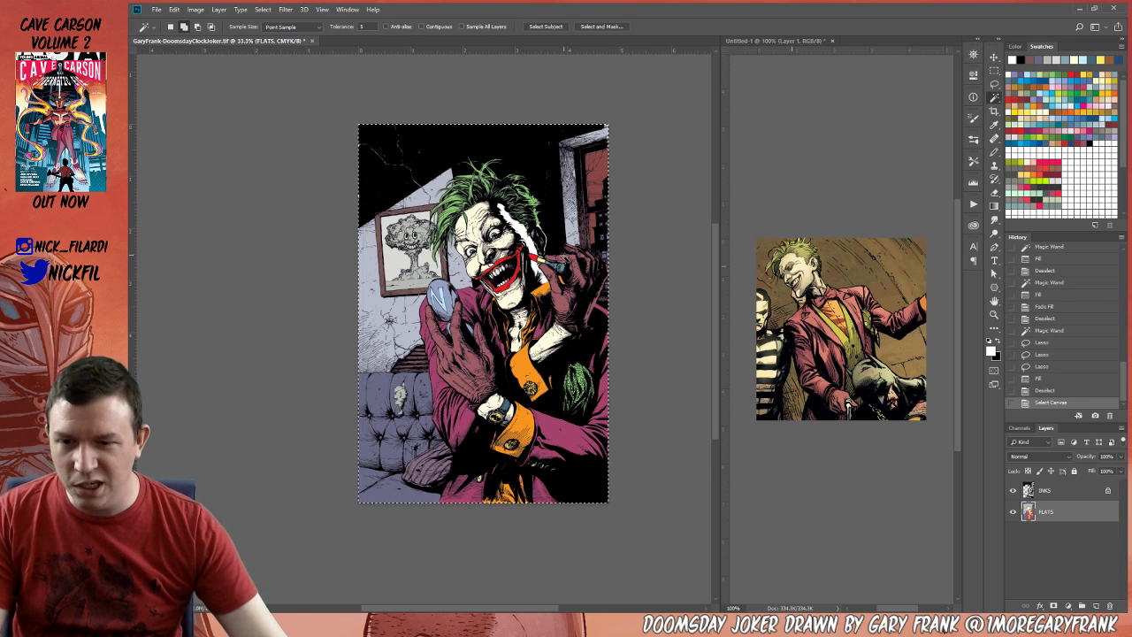
shift+click(533, 257)
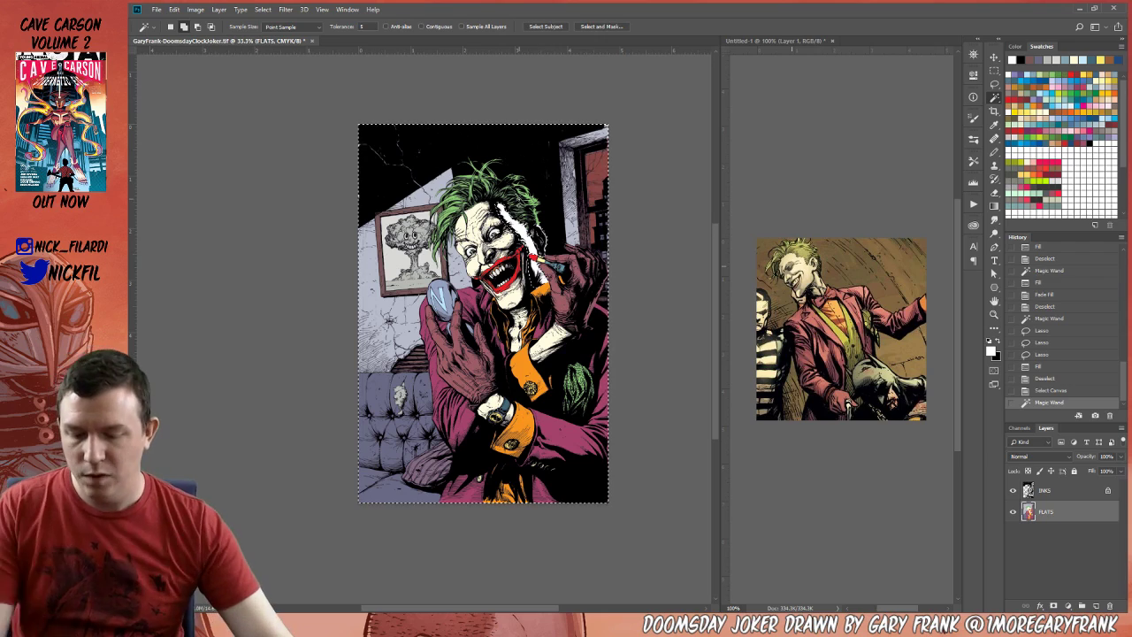
key(l)
drag(481, 265, 525, 248)
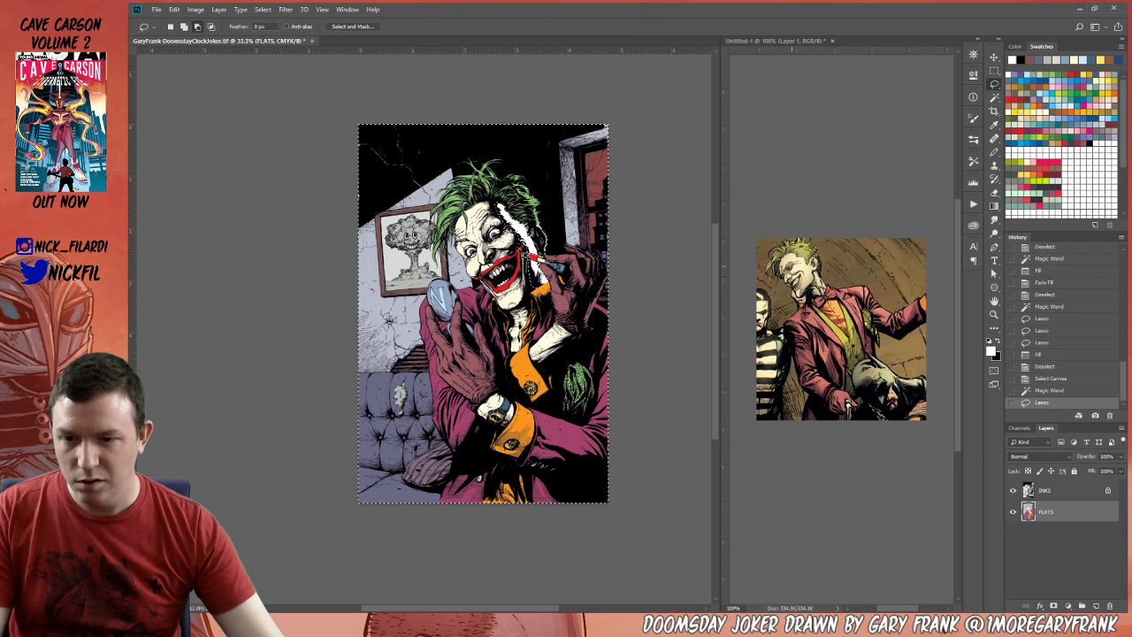
key(z)
click(525, 248)
click(525, 248)
click(526, 248)
key(ctrl+d)
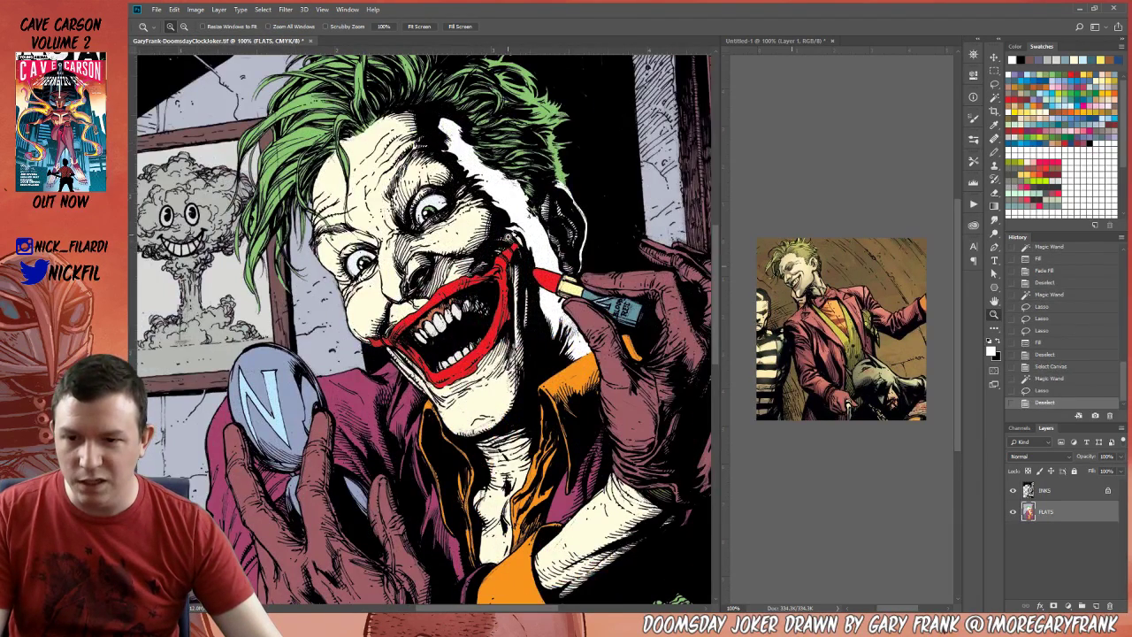
Examine the white strip along the Joker's face up close and the flat colors of the whole figure from farther away.
drag(460, 148, 491, 205)
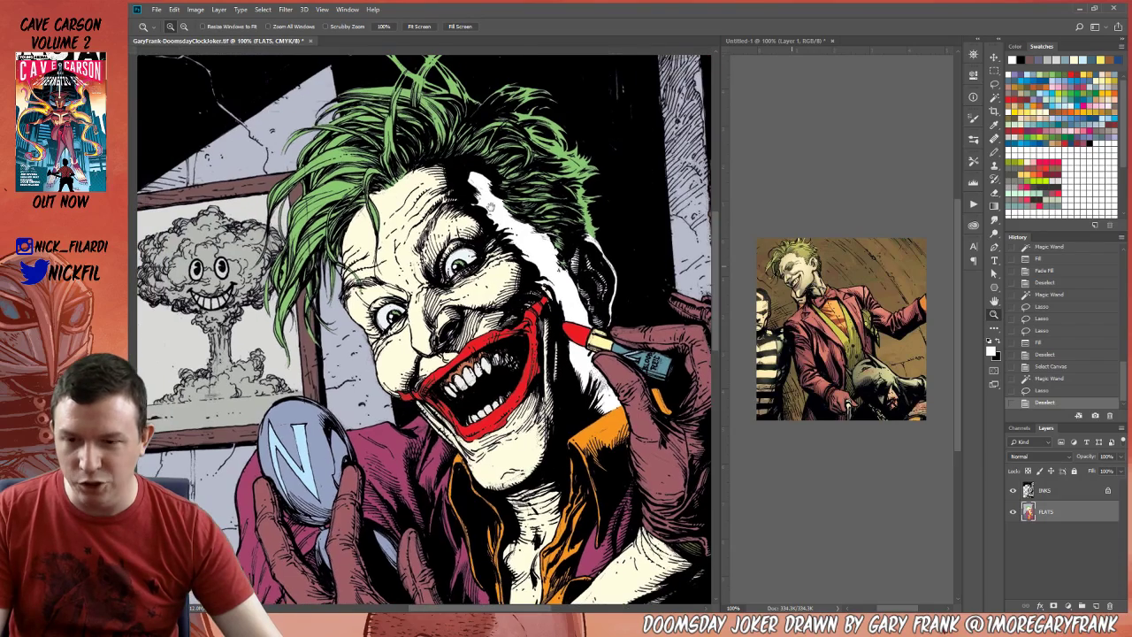
drag(601, 234, 471, 237)
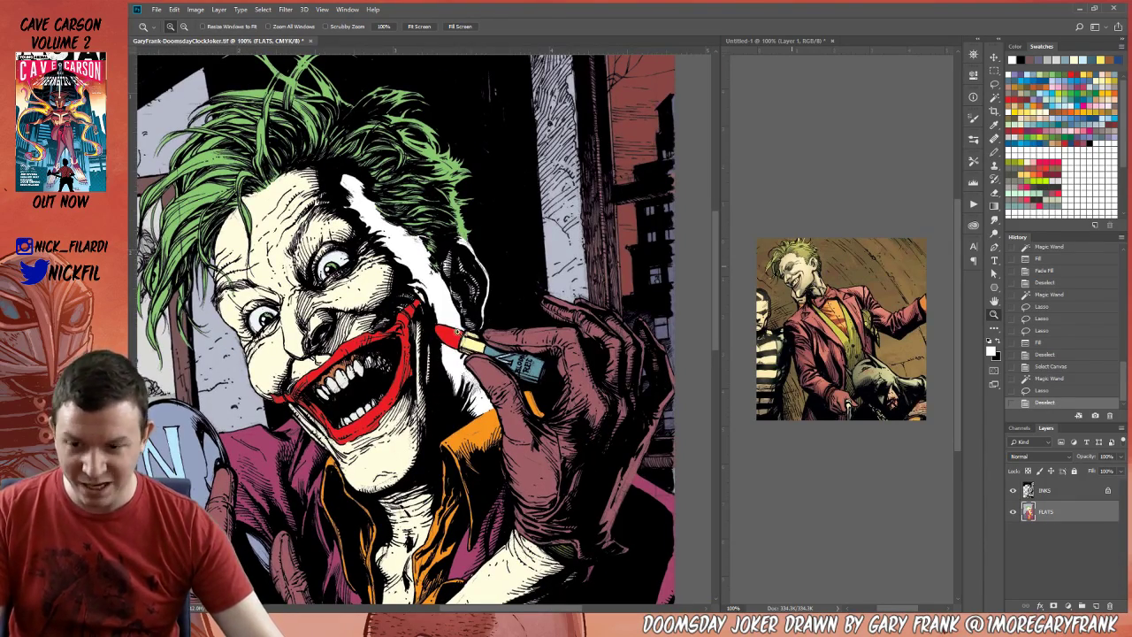
drag(396, 323, 522, 266)
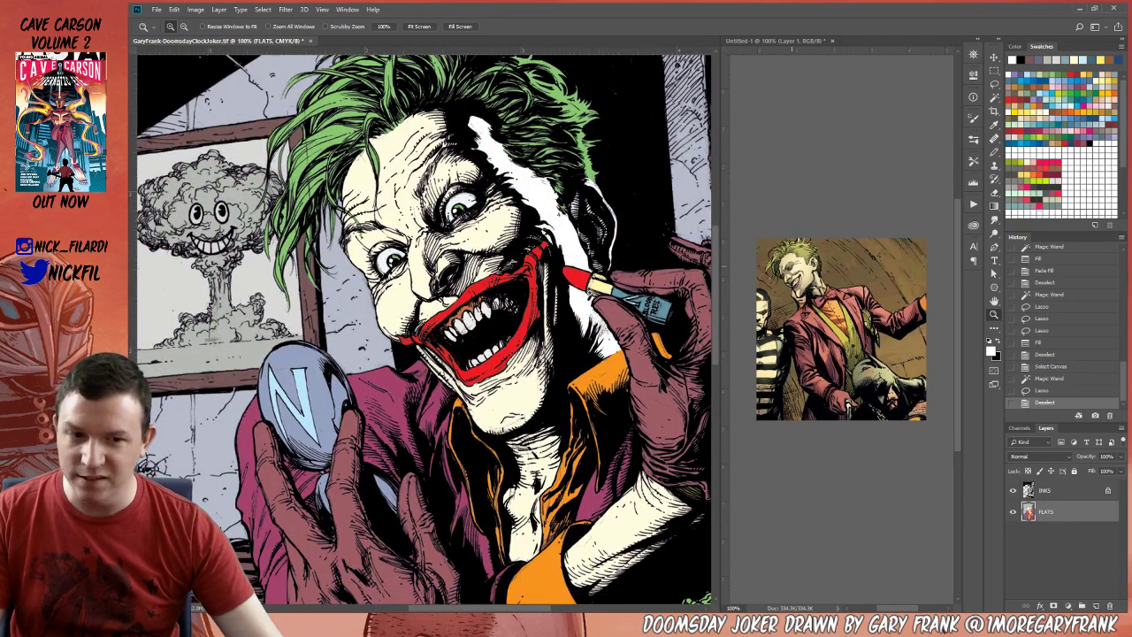
click(994, 153)
key(z)
alt+click(459, 320)
alt+click(460, 323)
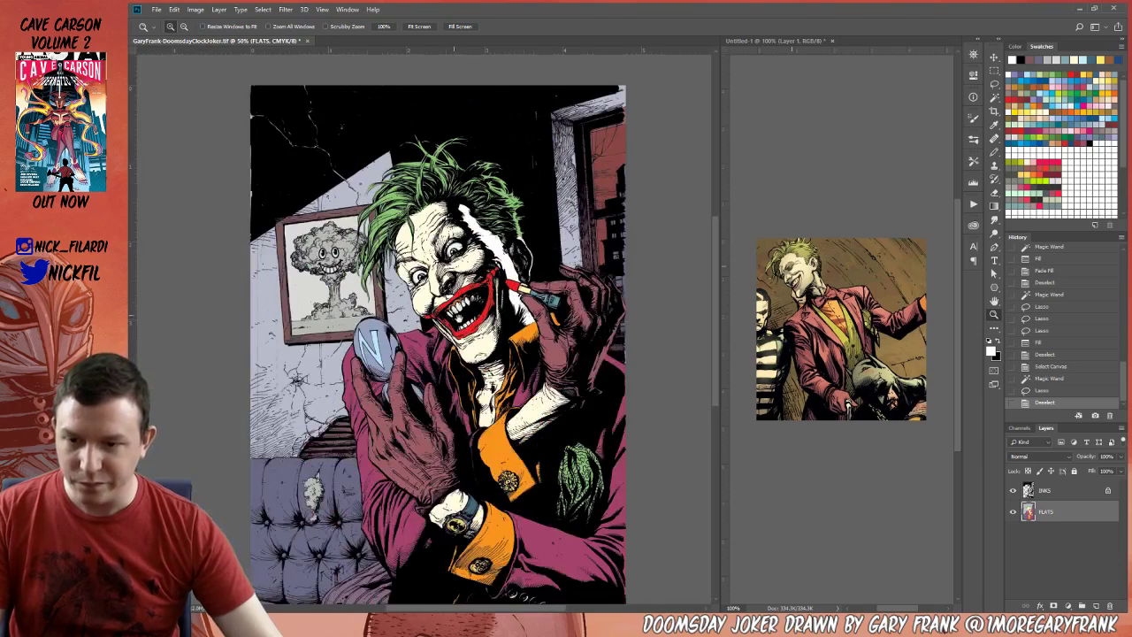
drag(457, 316, 487, 351)
click(466, 333)
click(465, 333)
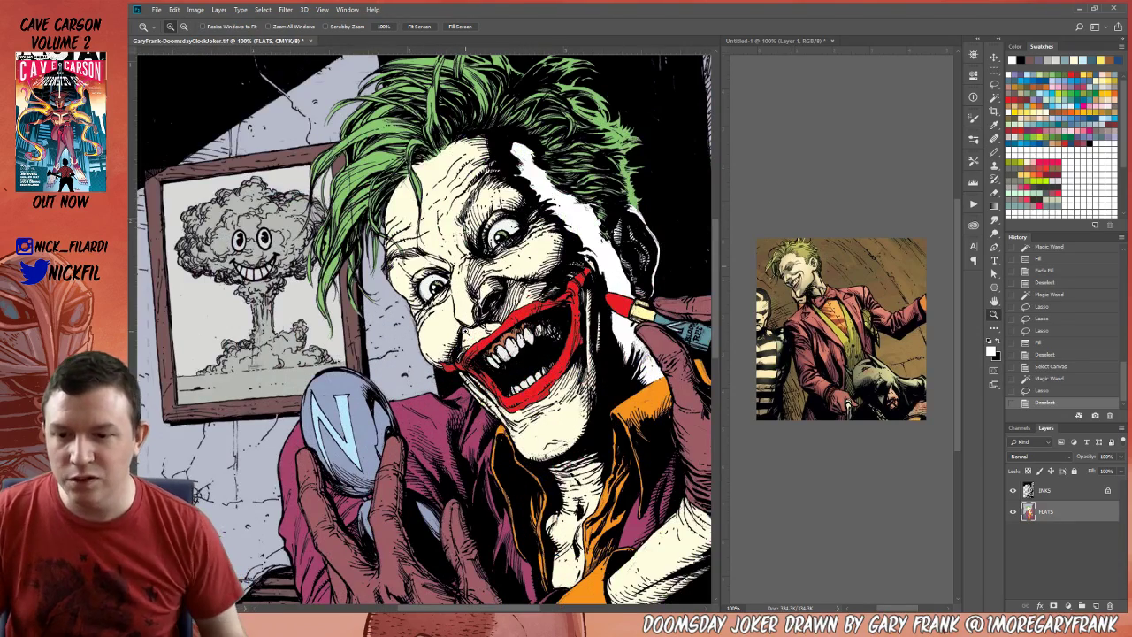
key(b)
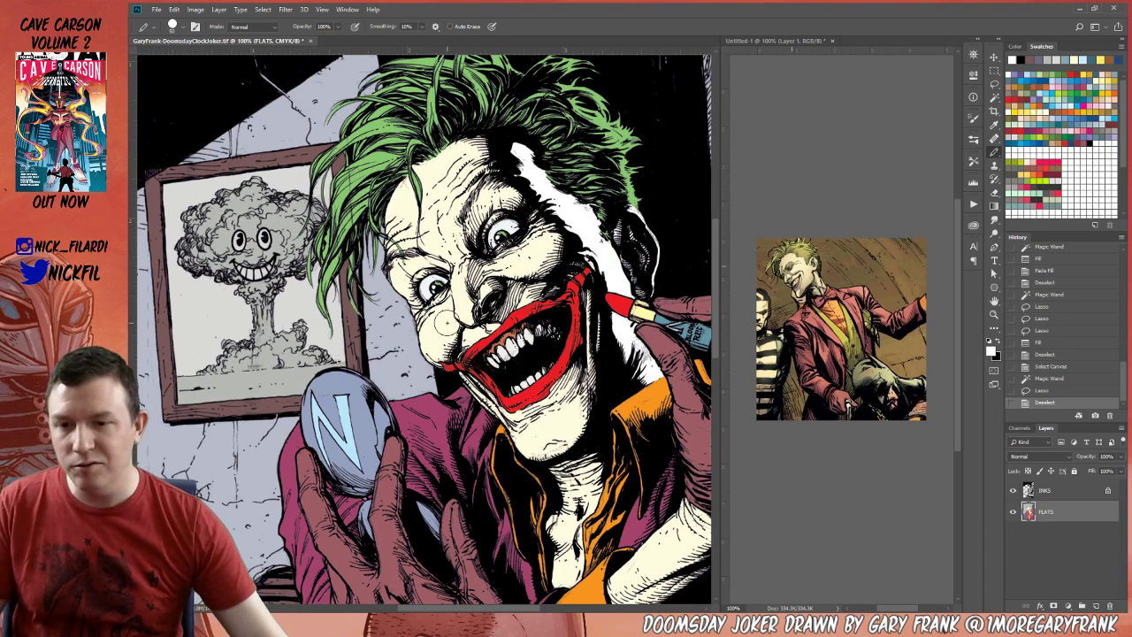
key(z)
alt+click(385, 302)
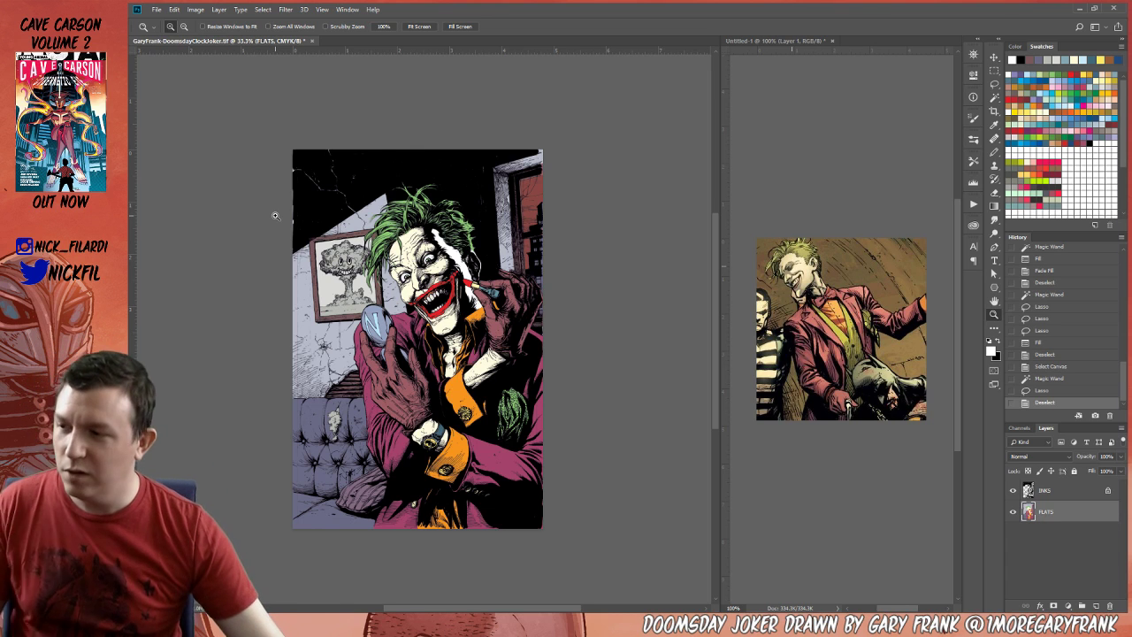
click(372, 265)
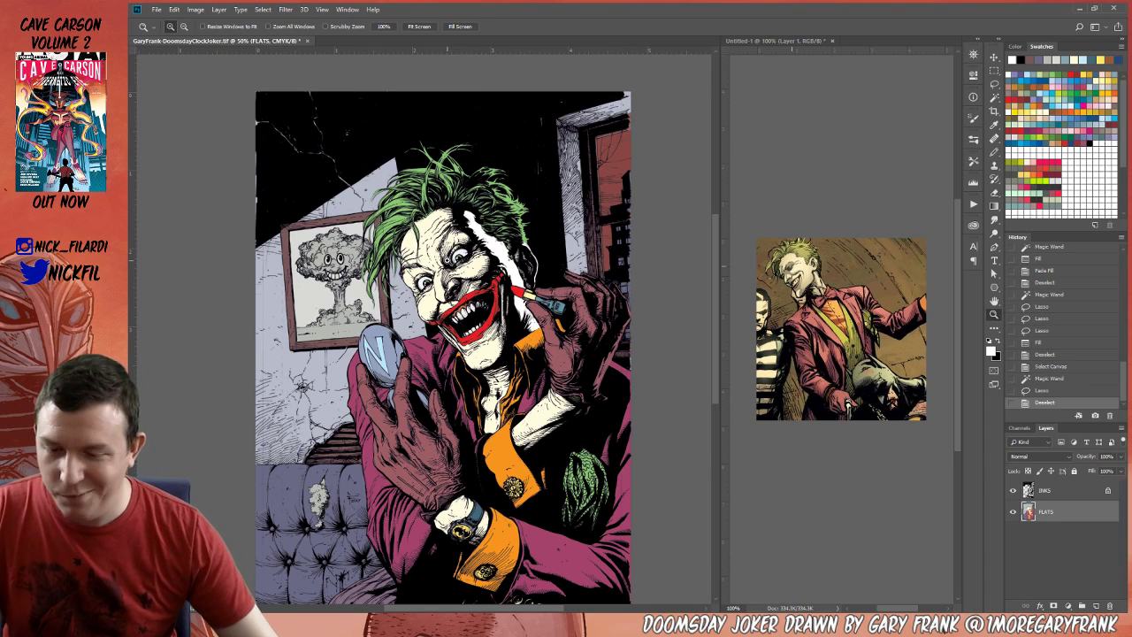
drag(447, 378, 462, 387)
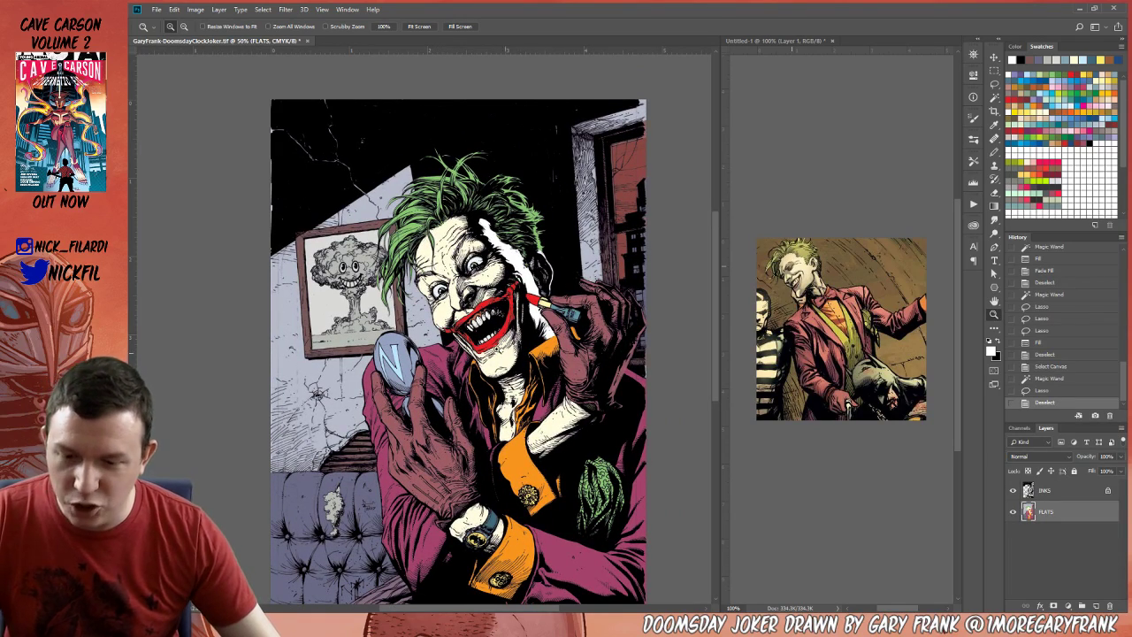
drag(495, 407, 519, 350)
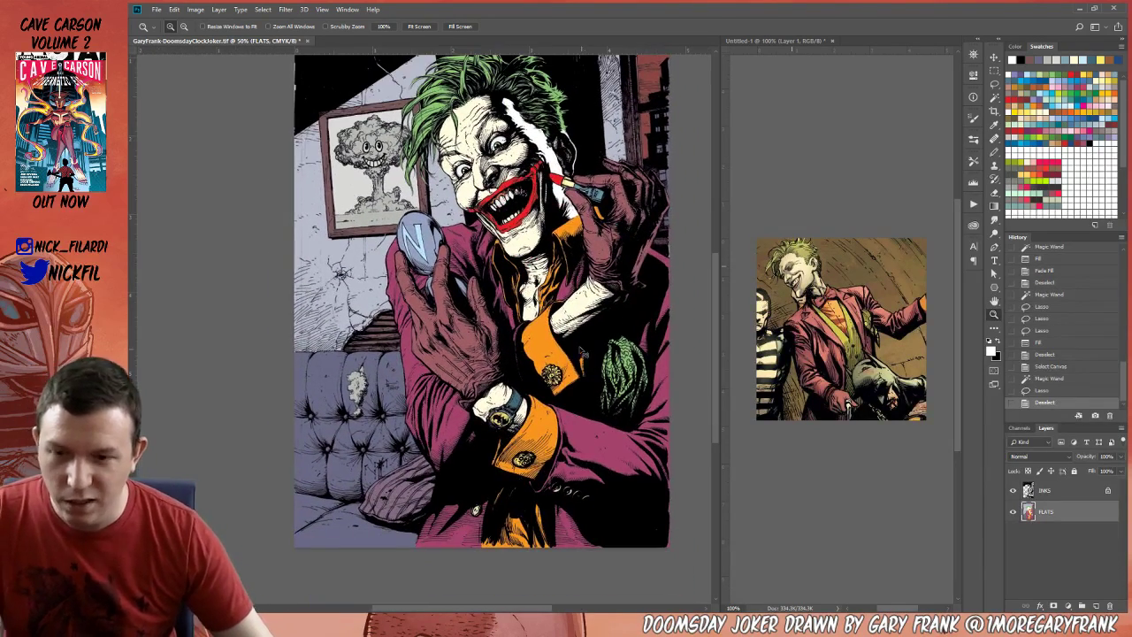
key(ctrl+a)
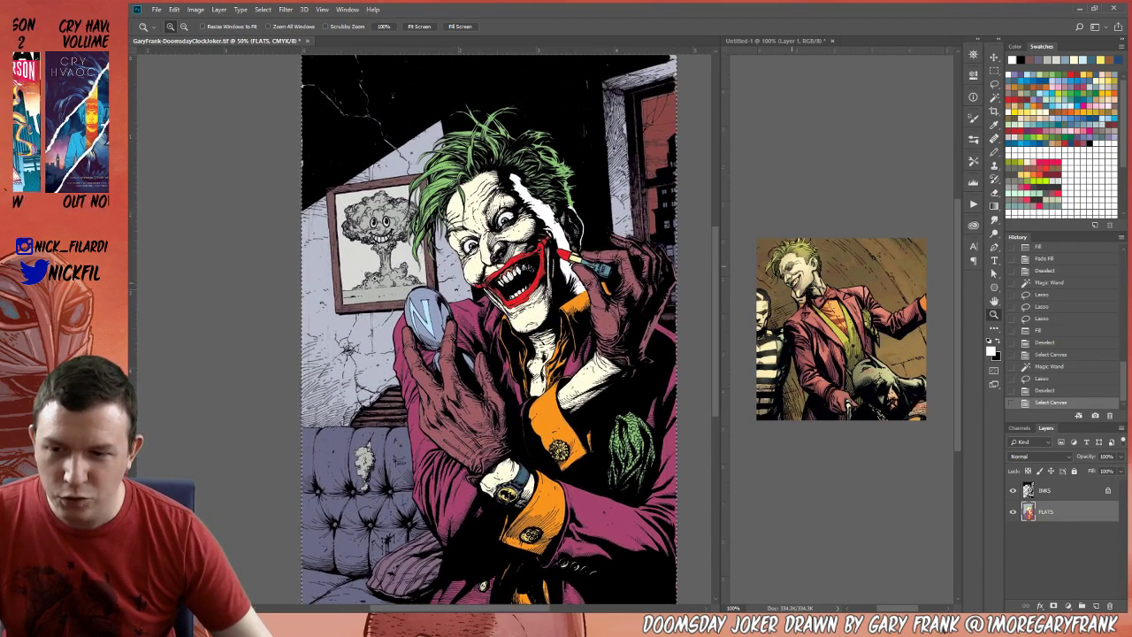
alt+click(262, 207)
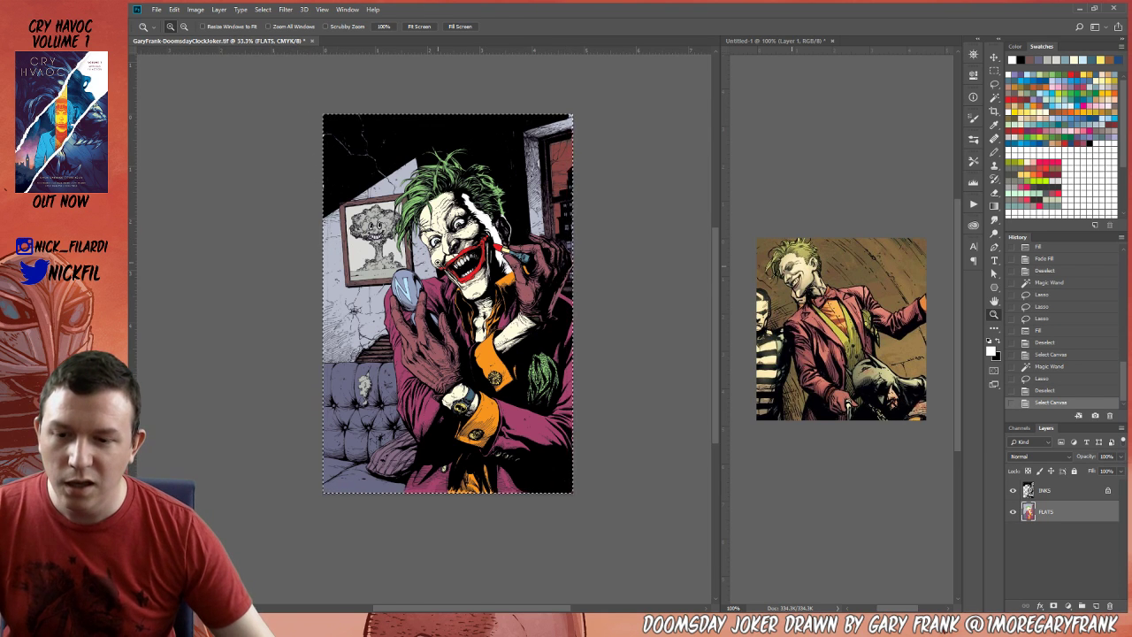
key(ctrl+plus)
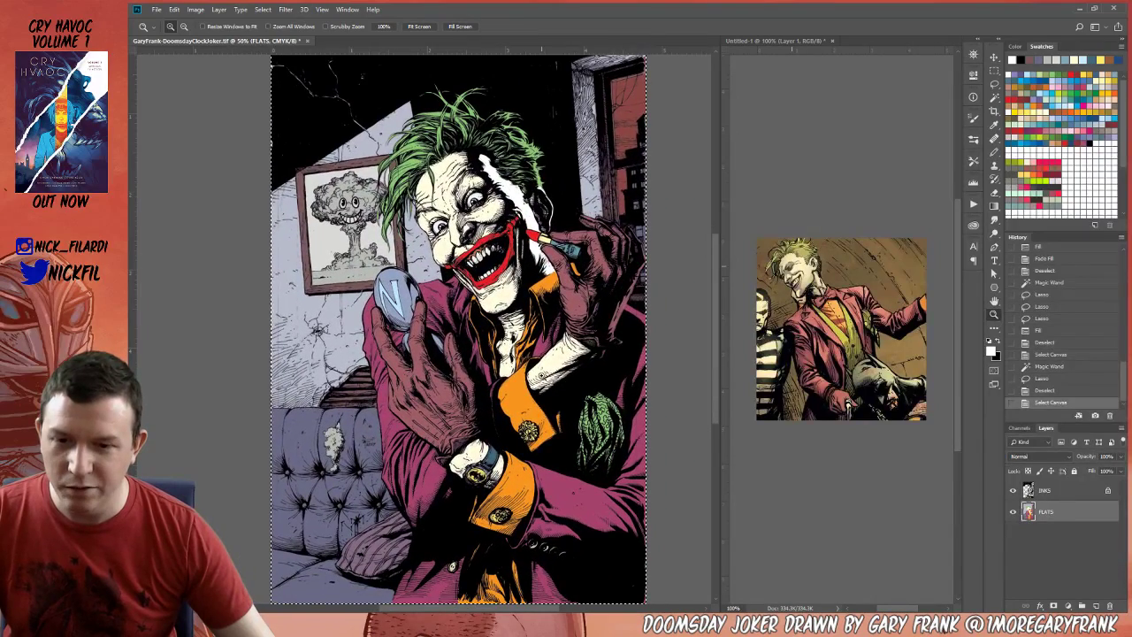
key(ctrl+minus)
key(ctrl+d)
key(w)
click(529, 226)
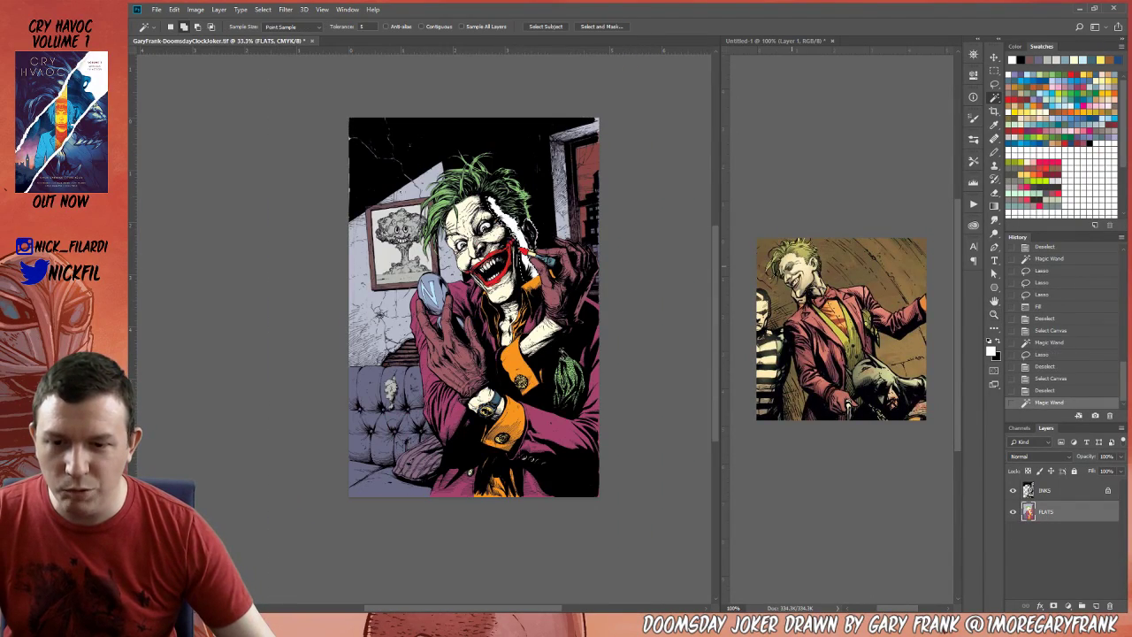
key(ctrl+d)
click(584, 177)
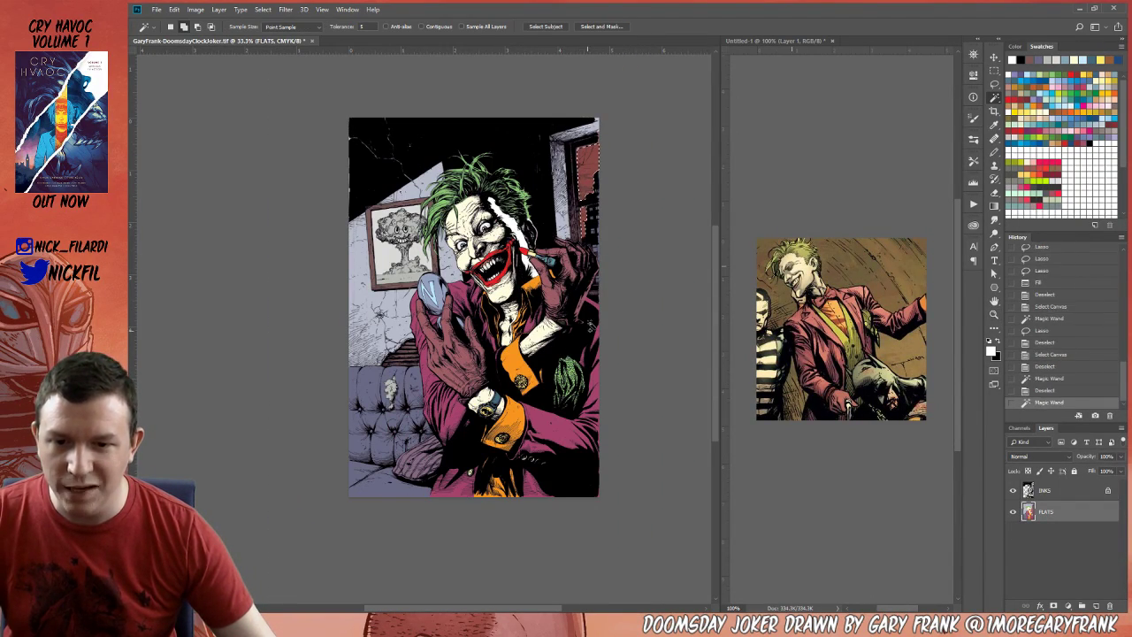
key(ctrl+d)
Close the Untitled-1 reference image without saving its changes.
key(z)
click(548, 212)
click(549, 212)
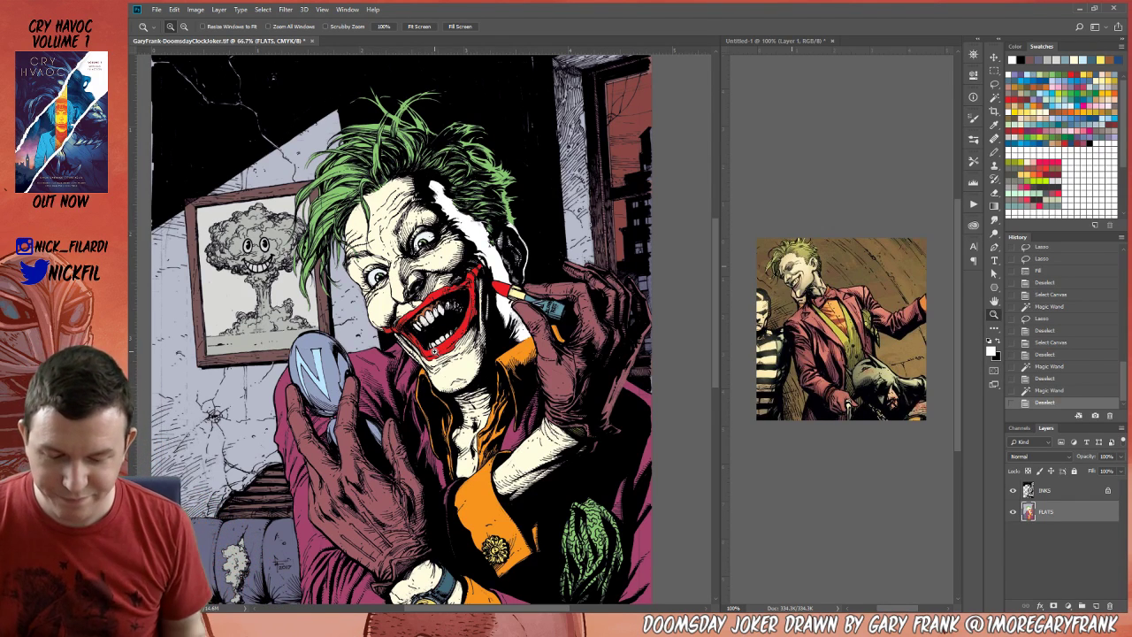
click(832, 40)
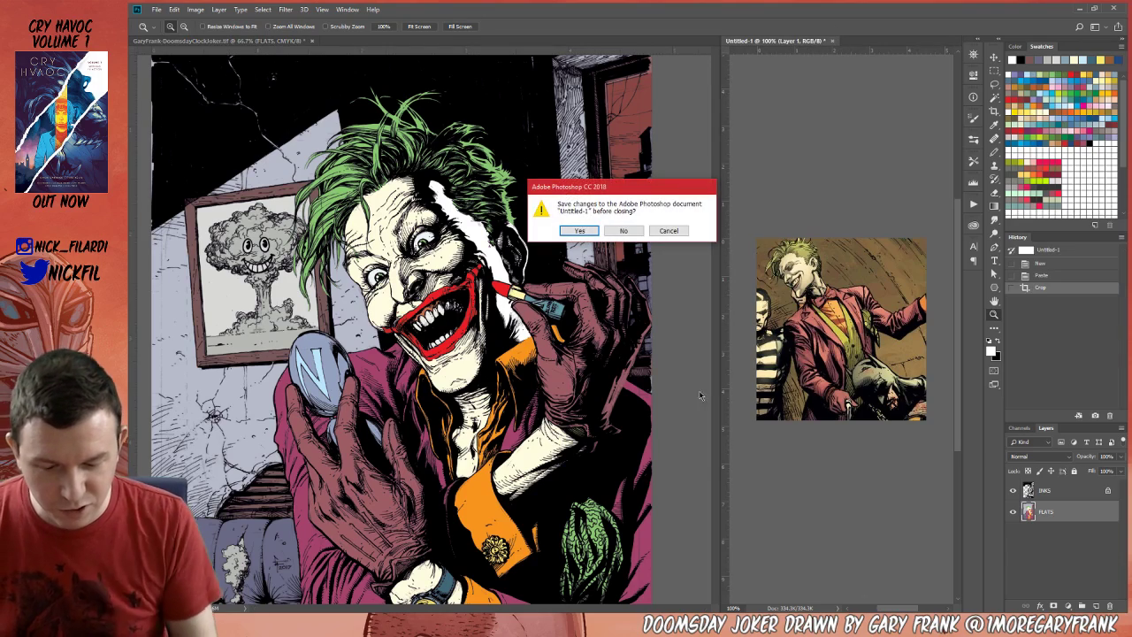
click(629, 230)
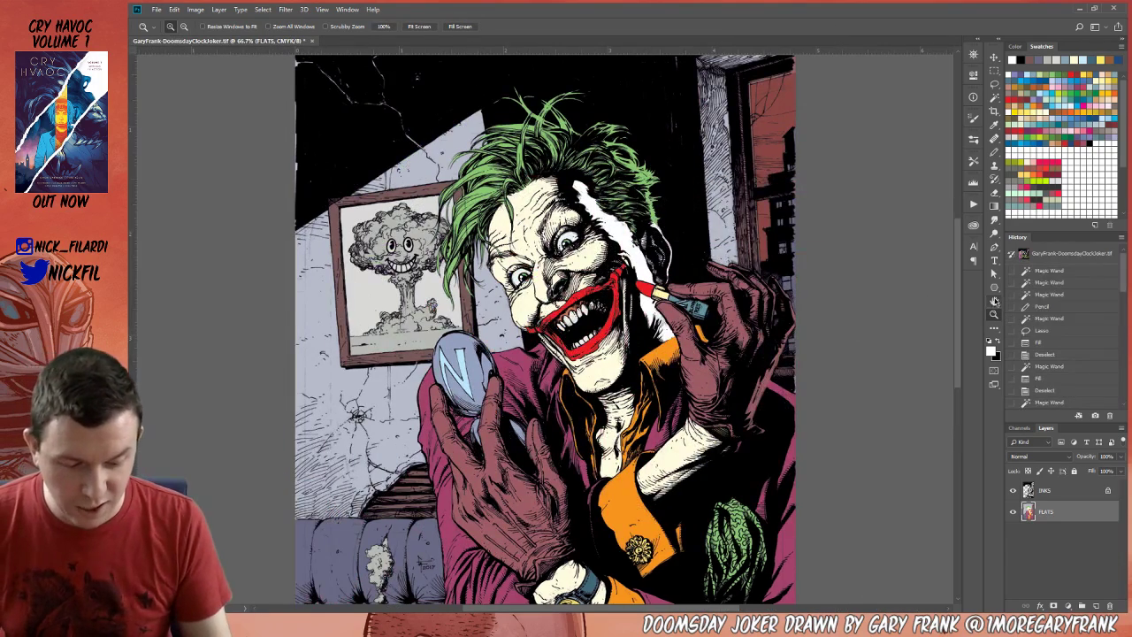
key(h)
drag(749, 288, 727, 408)
key(ctrl+r)
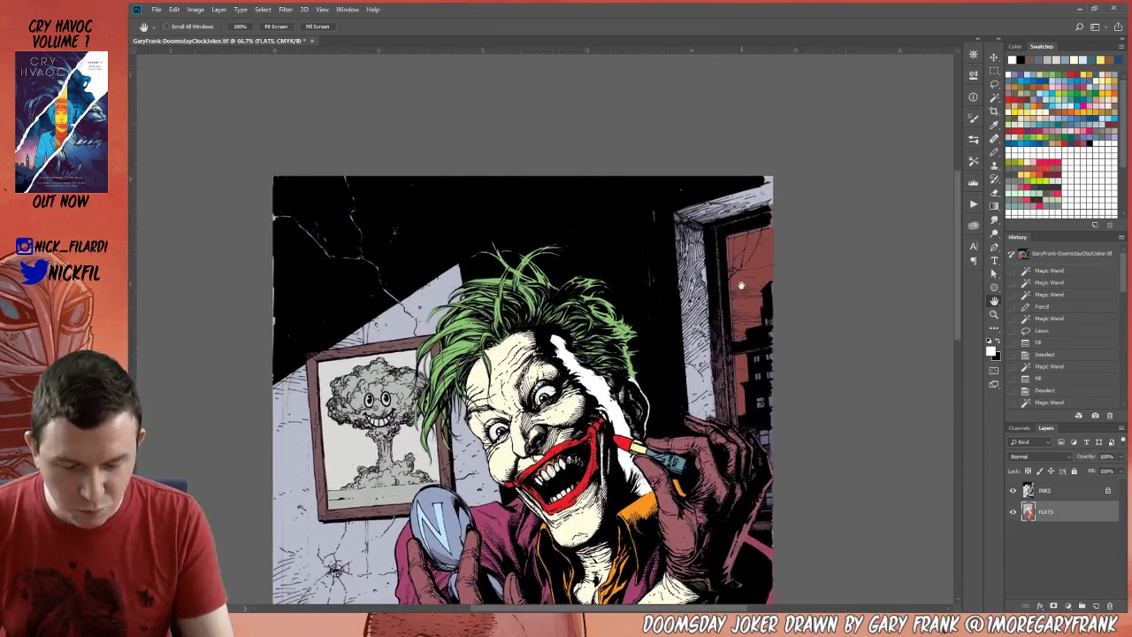
key(l)
mouse_move(769, 237)
mouse_down()
mouse_move(732, 246)
mouse_move(749, 457)
mouse_move(774, 514)
mouse_move(799, 378)
mouse_move(772, 232)
mouse_up()
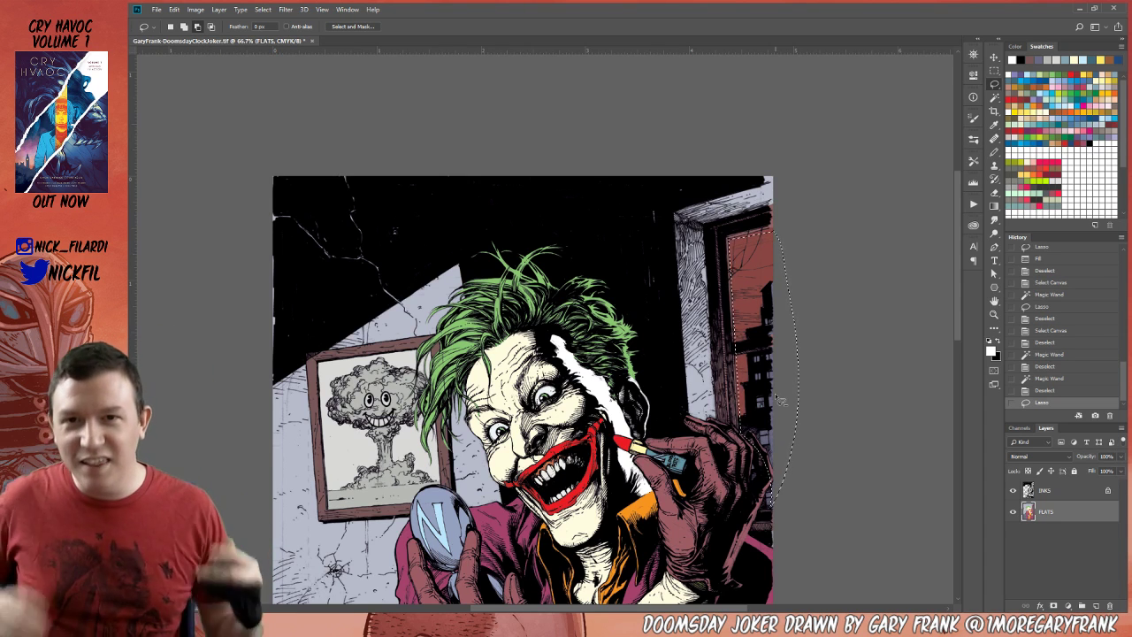
key(ctrl+d)
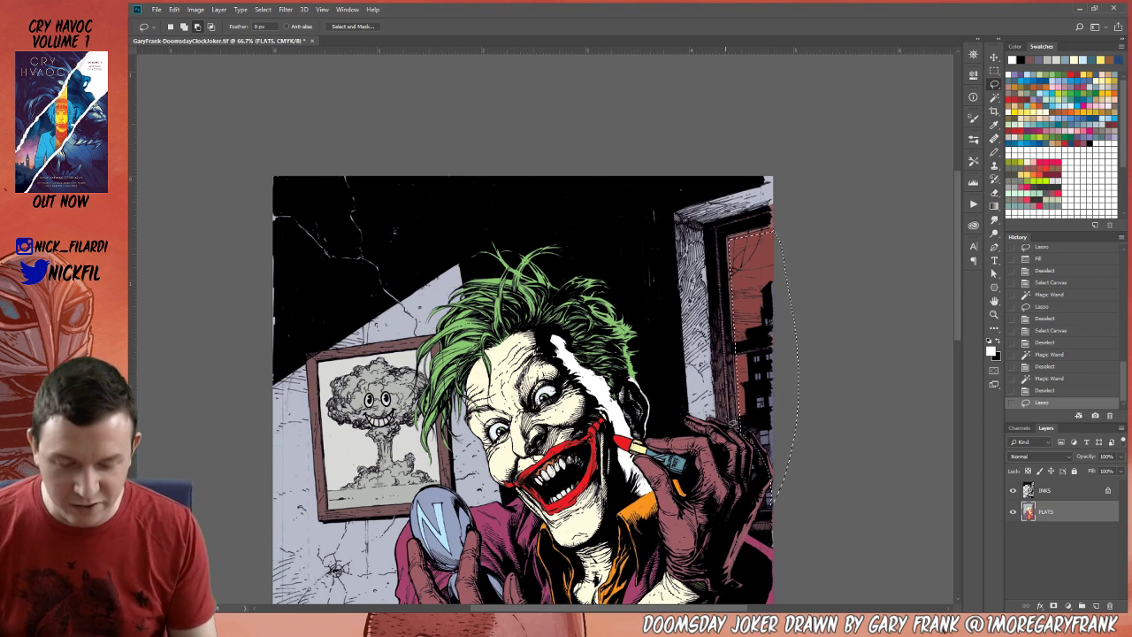
Examine the balance of flat colors between the Joker, the window and the room across the full artwork.
click(994, 303)
drag(531, 353, 571, 330)
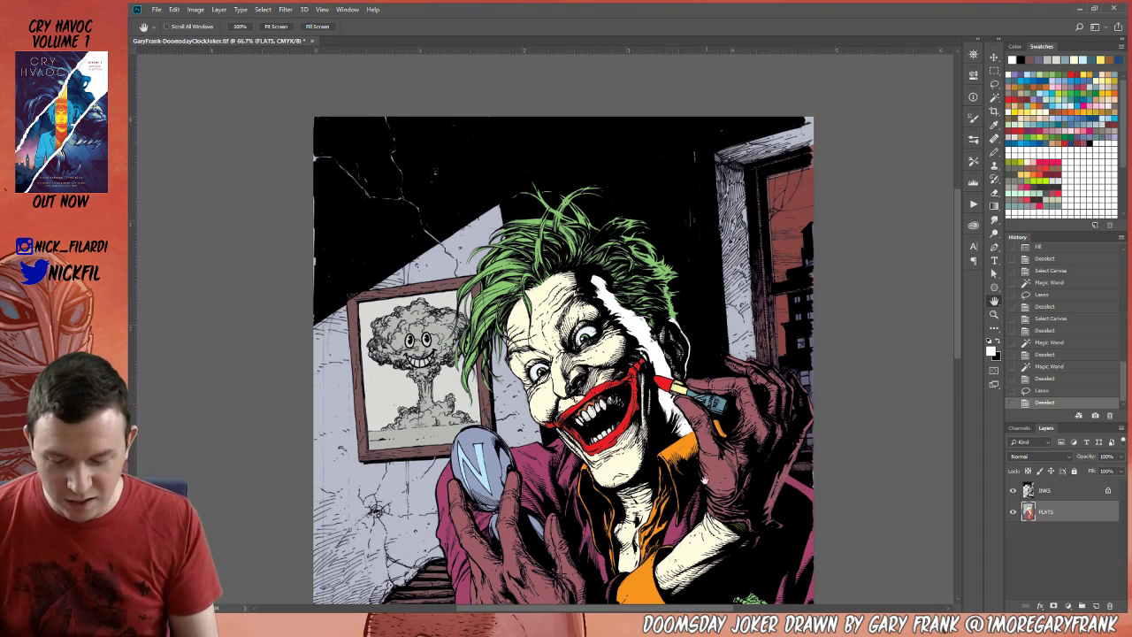
drag(799, 225, 727, 268)
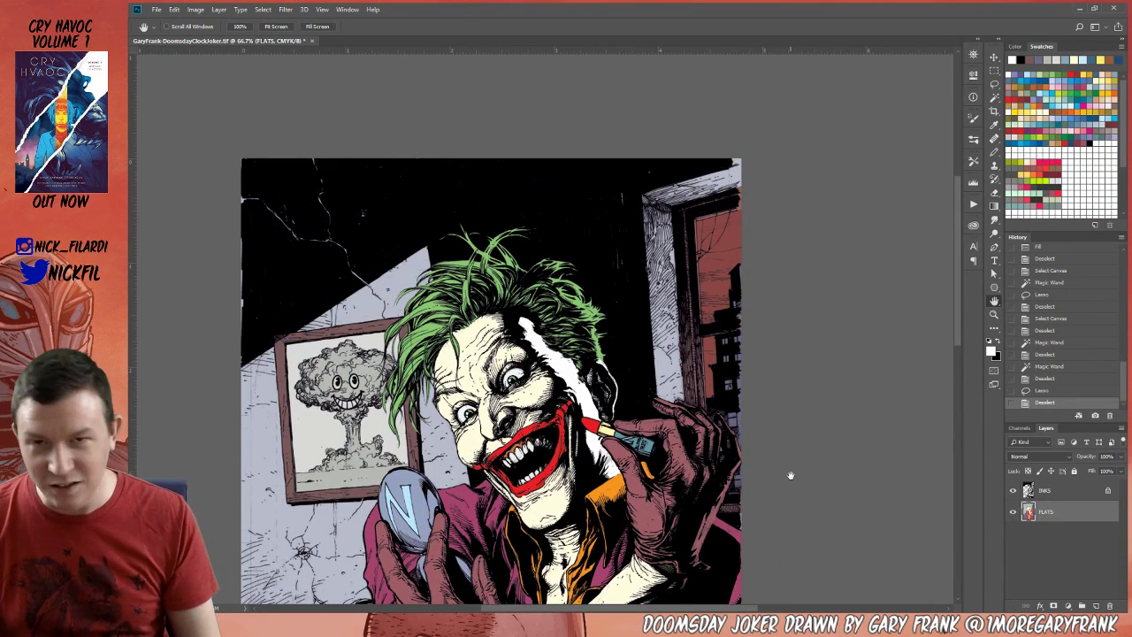
drag(628, 465, 689, 374)
click(993, 313)
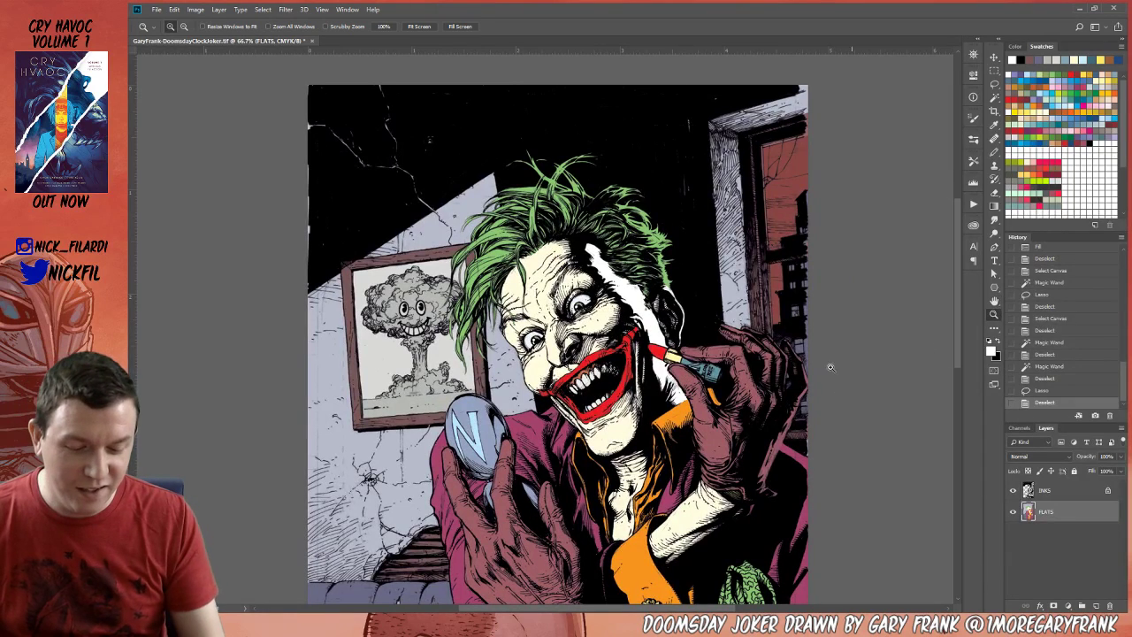
alt+click(721, 433)
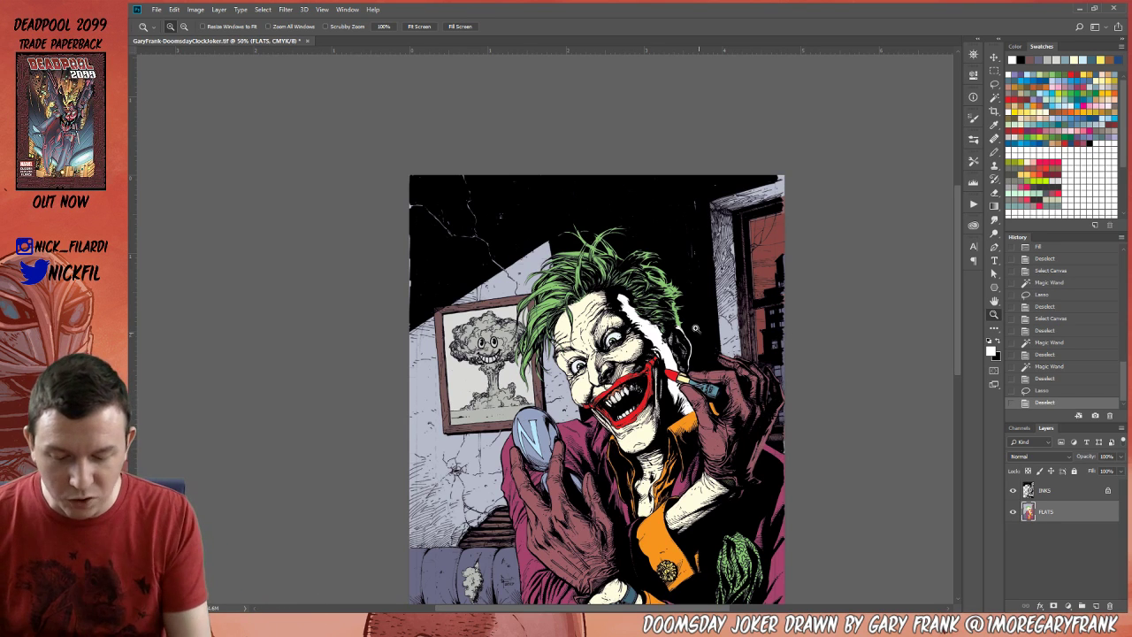
alt+click(810, 399)
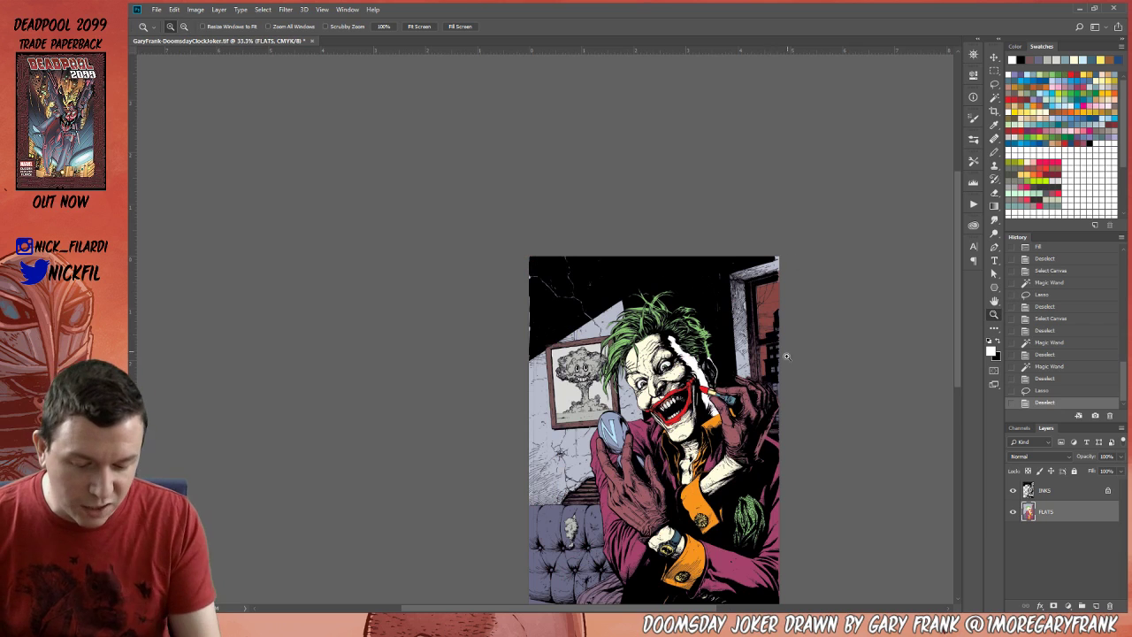
click(994, 301)
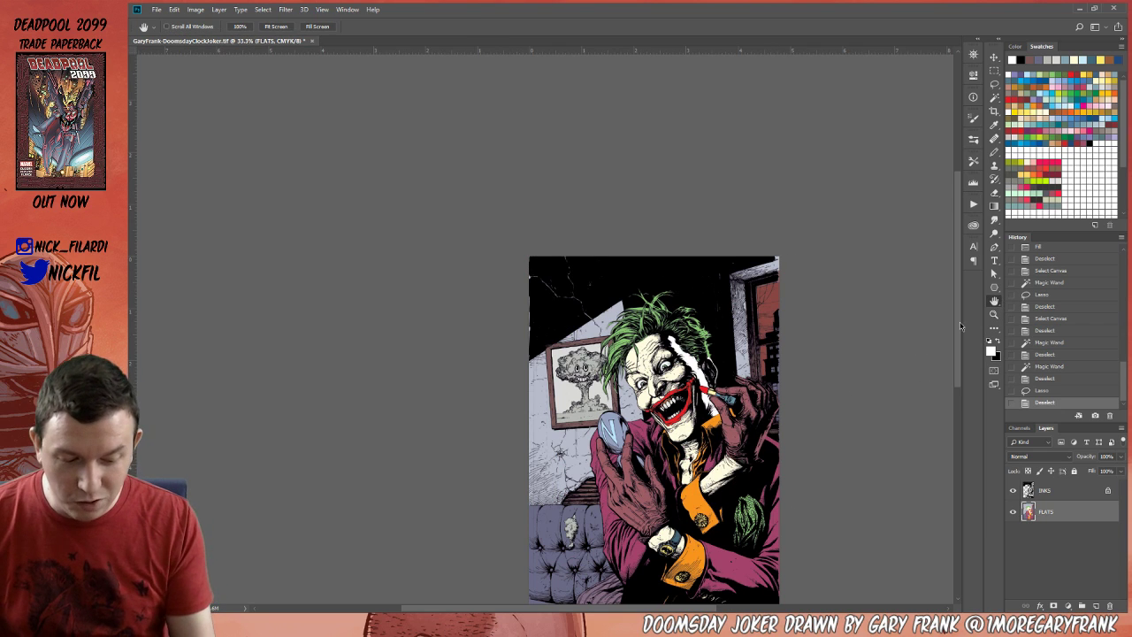
drag(753, 414, 749, 333)
Select the entire canvas with the FLATS layer active.
click(994, 314)
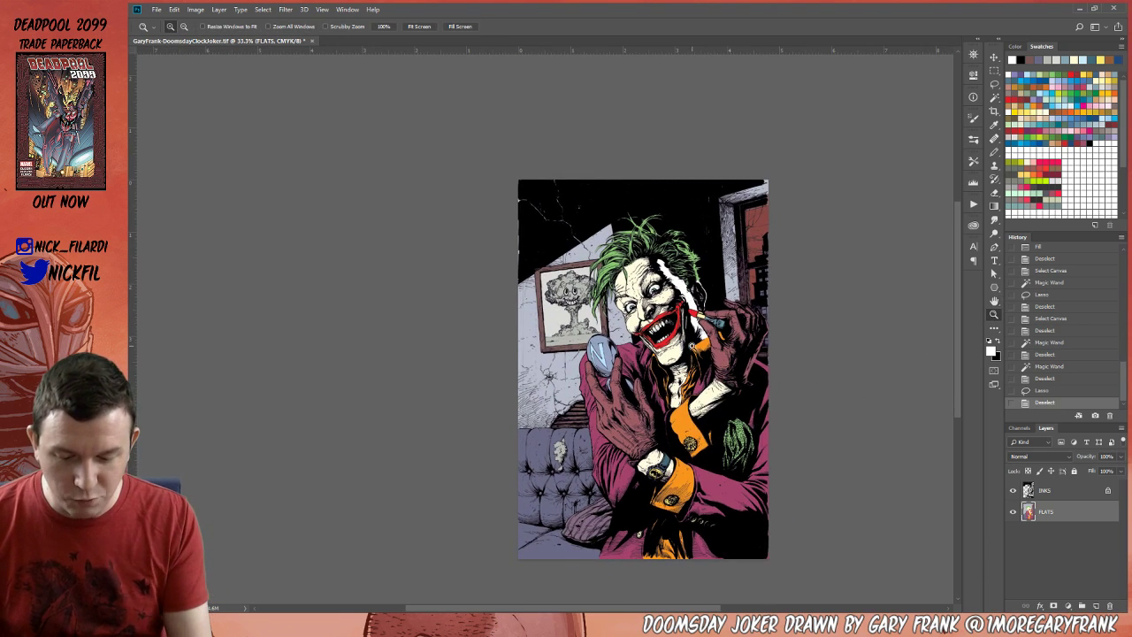
click(696, 347)
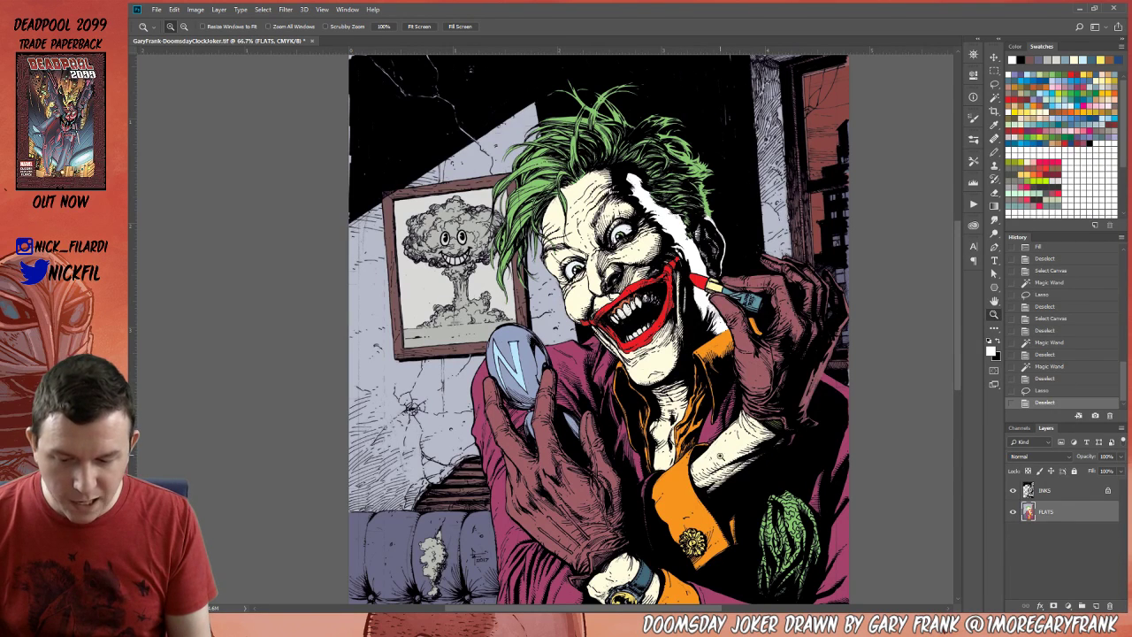
click(263, 9)
click(270, 19)
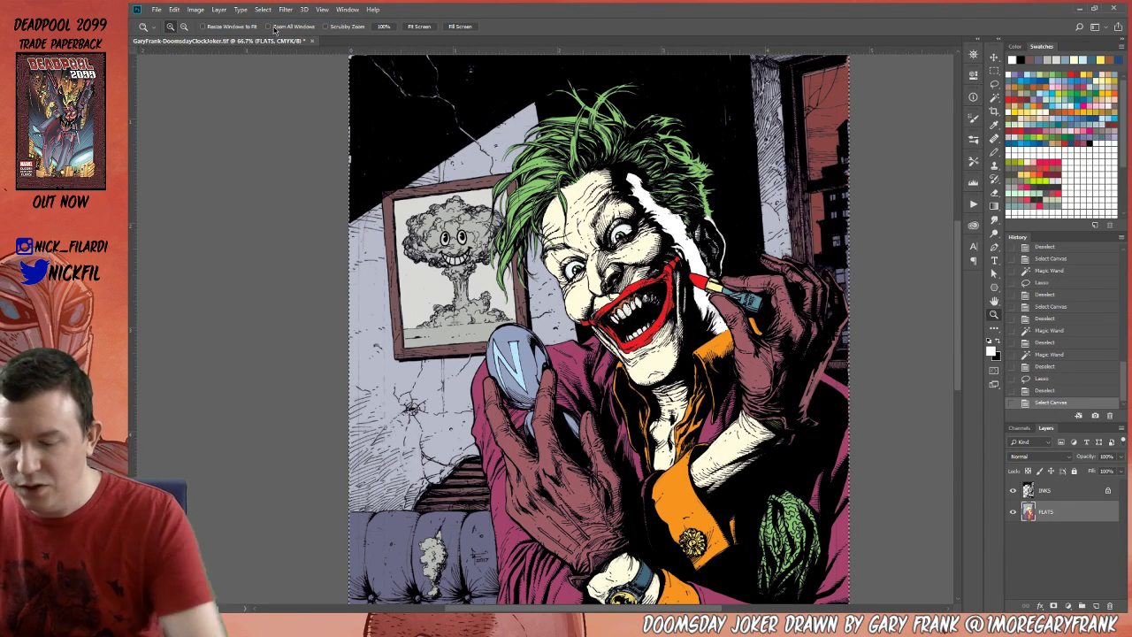
Subtract the lit shapes around the Joker's eyes and forehead from the whole-canvas selection with the Lasso.
click(994, 84)
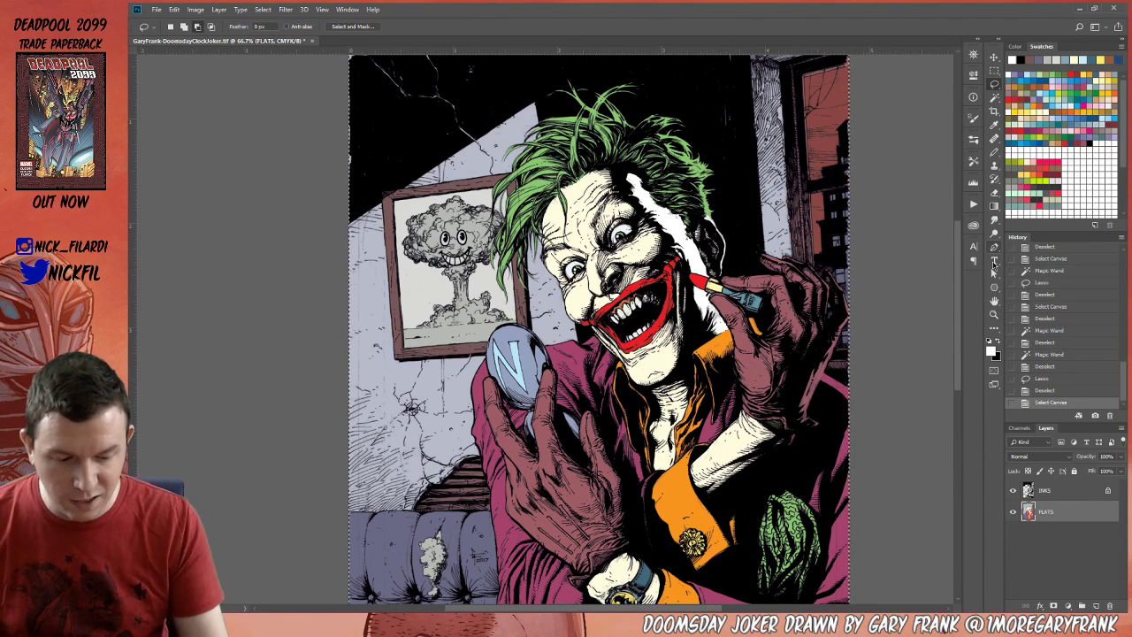
click(995, 301)
mouse_move(659, 301)
mouse_down()
mouse_move(592, 342)
mouse_move(626, 380)
mouse_up()
click(994, 84)
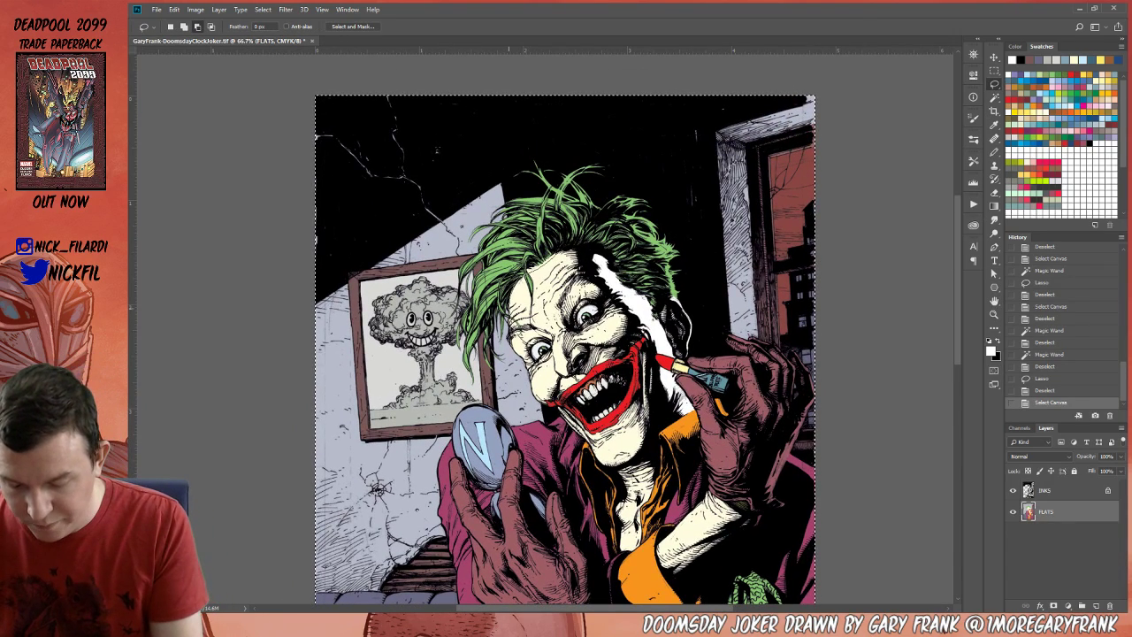
mouse_move(549, 326)
mouse_down()
mouse_move(563, 261)
mouse_move(568, 281)
mouse_up()
mouse_move(555, 346)
mouse_down()
mouse_move(557, 376)
mouse_move(575, 379)
mouse_move(571, 367)
mouse_up()
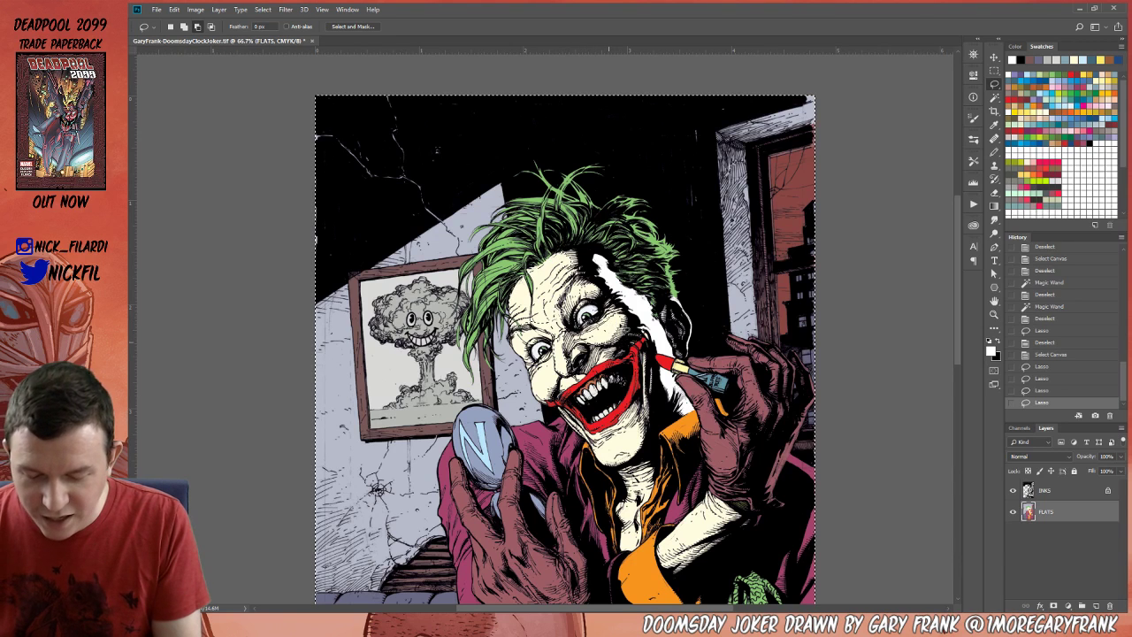
mouse_move(608, 307)
mouse_down()
mouse_move(619, 307)
mouse_move(610, 283)
mouse_move(591, 308)
mouse_move(594, 290)
mouse_up()
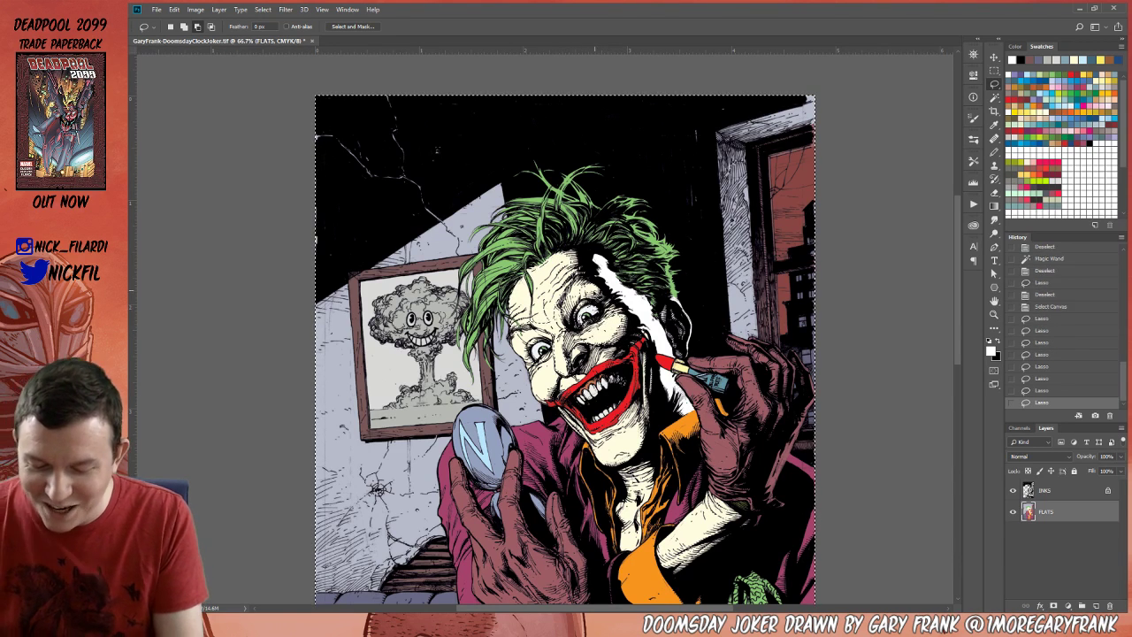
drag(547, 345, 549, 346)
drag(588, 307, 587, 312)
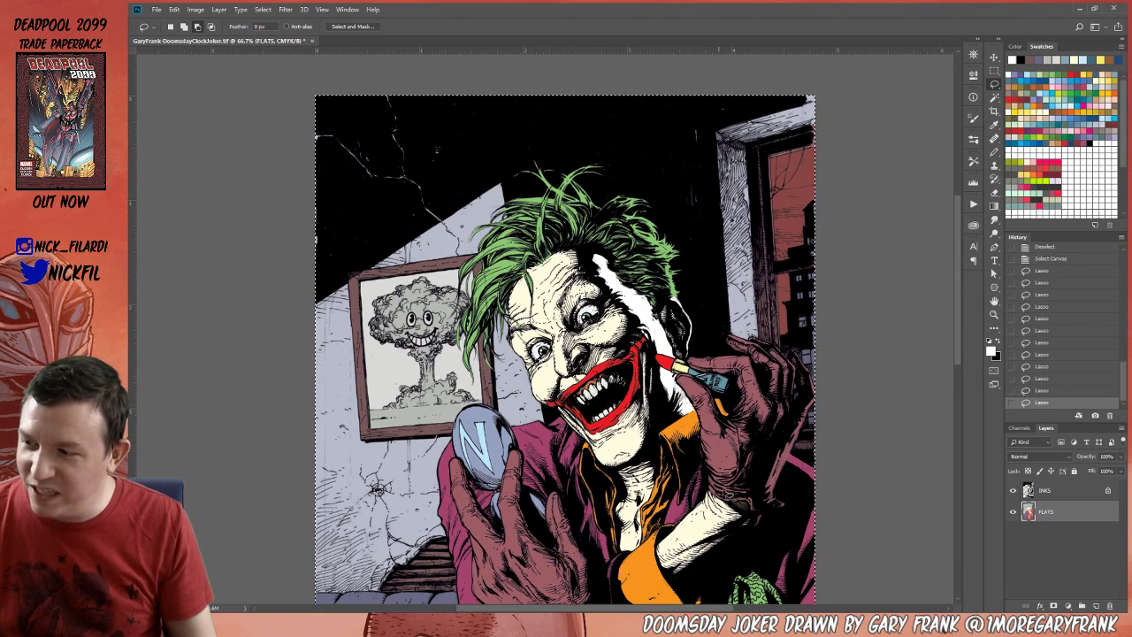
Subtract the lit shapes along the Joker's cheek and the corner of his mouth from the selection.
click(996, 303)
drag(611, 323, 702, 215)
click(995, 85)
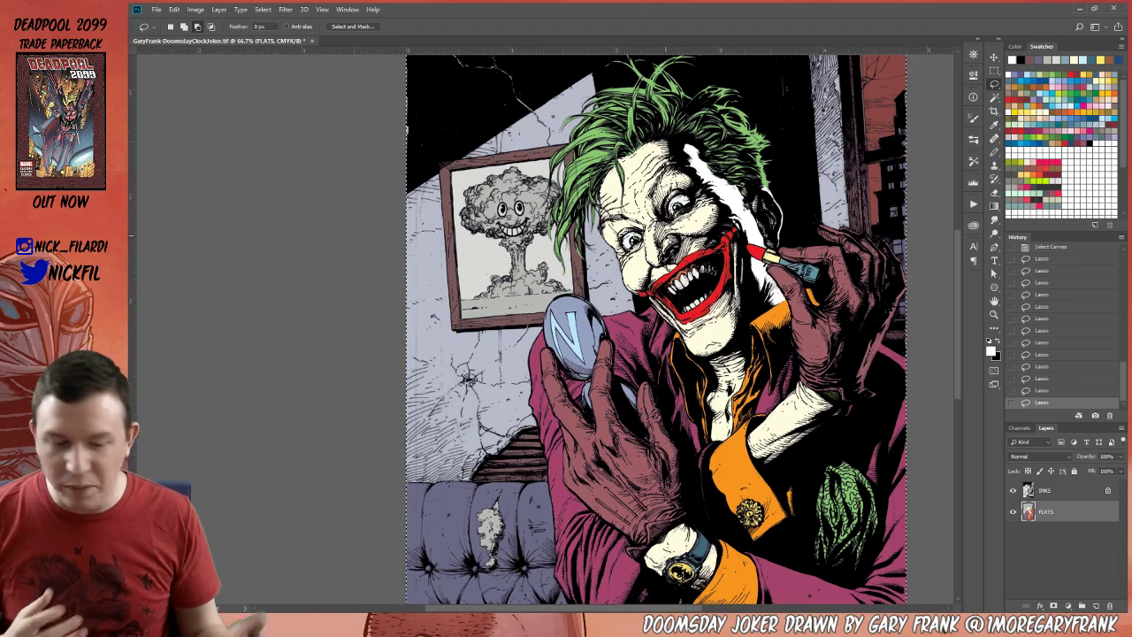
click(995, 302)
drag(778, 265, 765, 333)
click(994, 84)
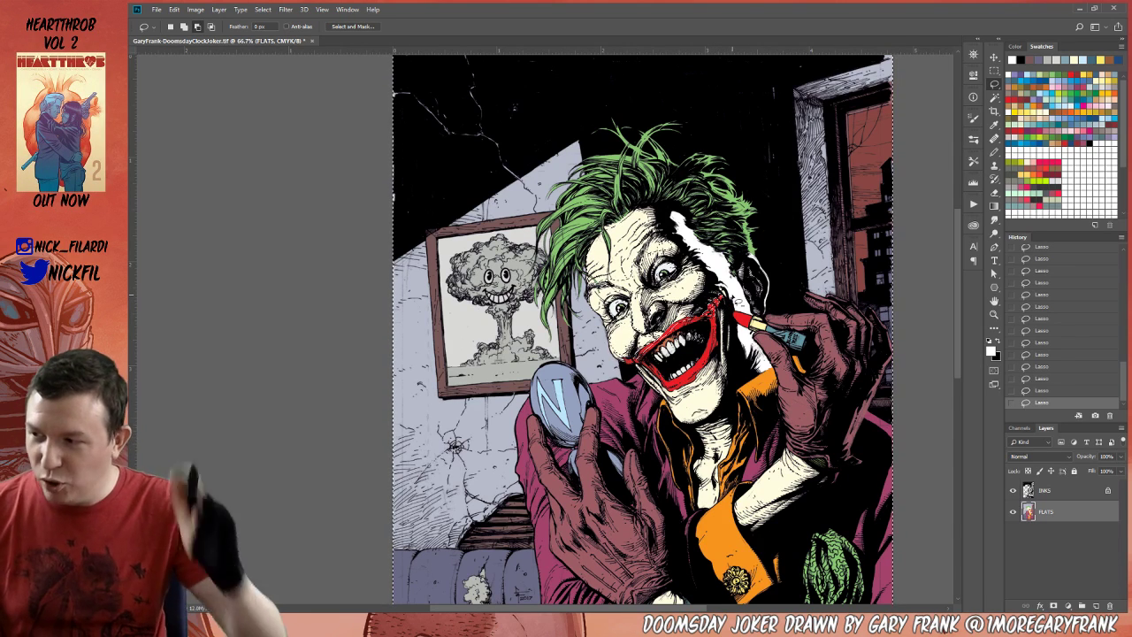
click(994, 301)
drag(673, 354, 628, 319)
click(995, 84)
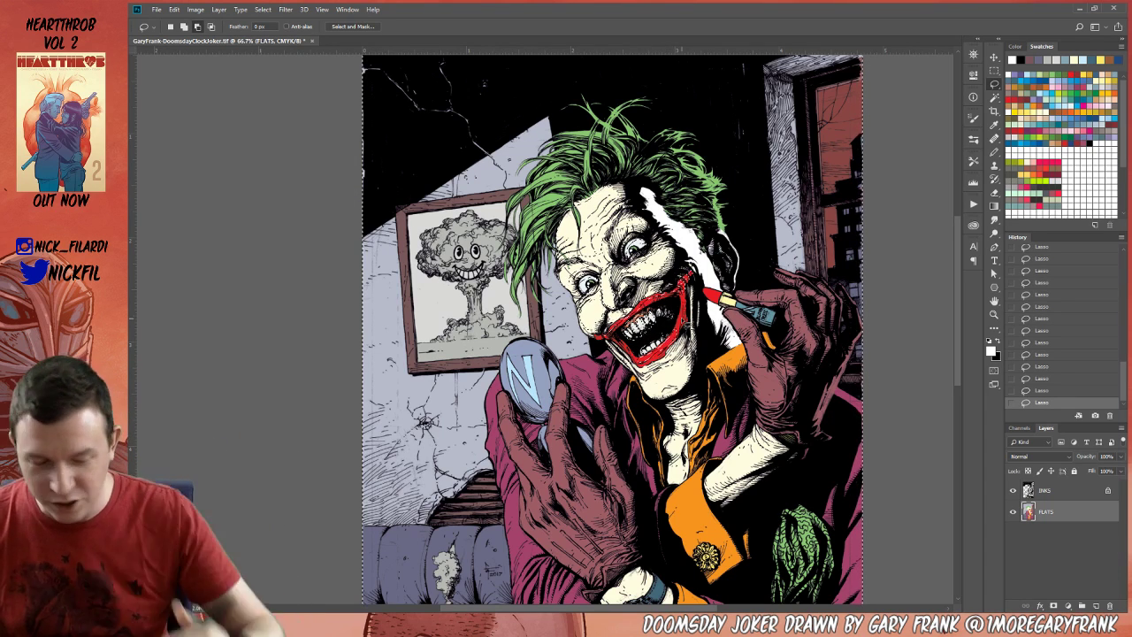
Refine the selection around the Joker's mouth and chin by adding and subtracting small Lasso shapes.
key(h)
drag(646, 332, 607, 388)
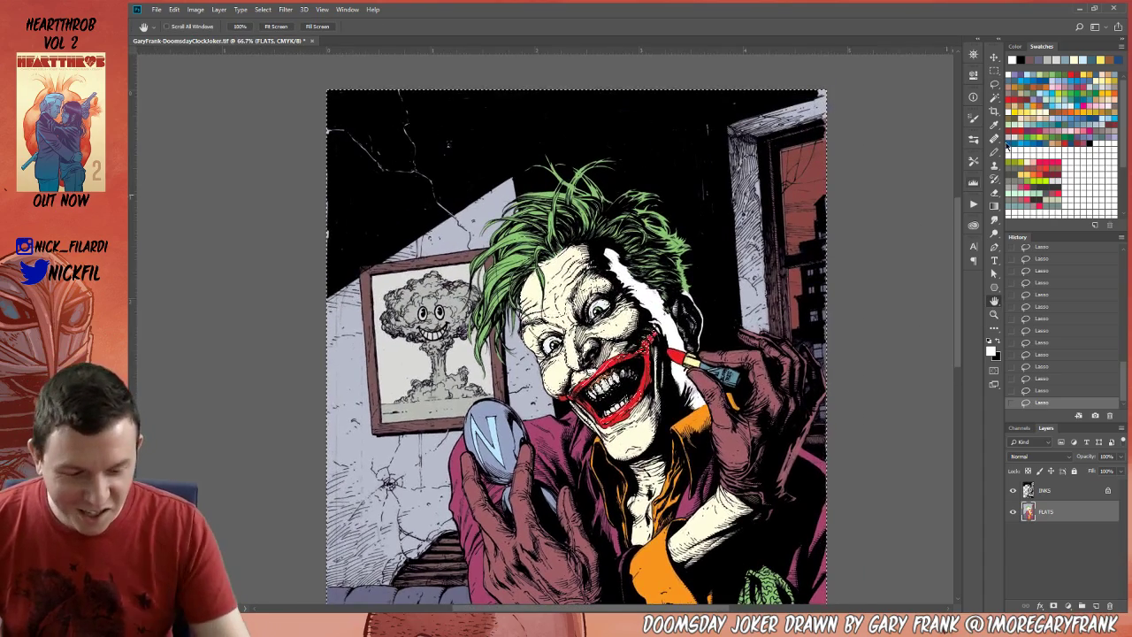
click(994, 84)
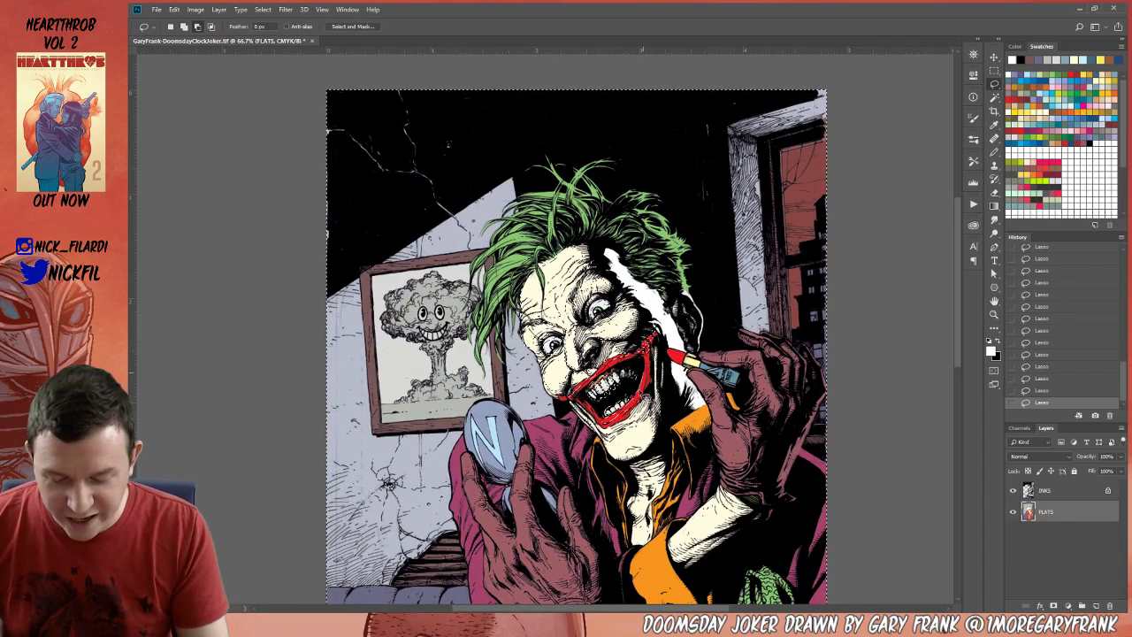
key(h)
drag(601, 372, 635, 337)
click(996, 84)
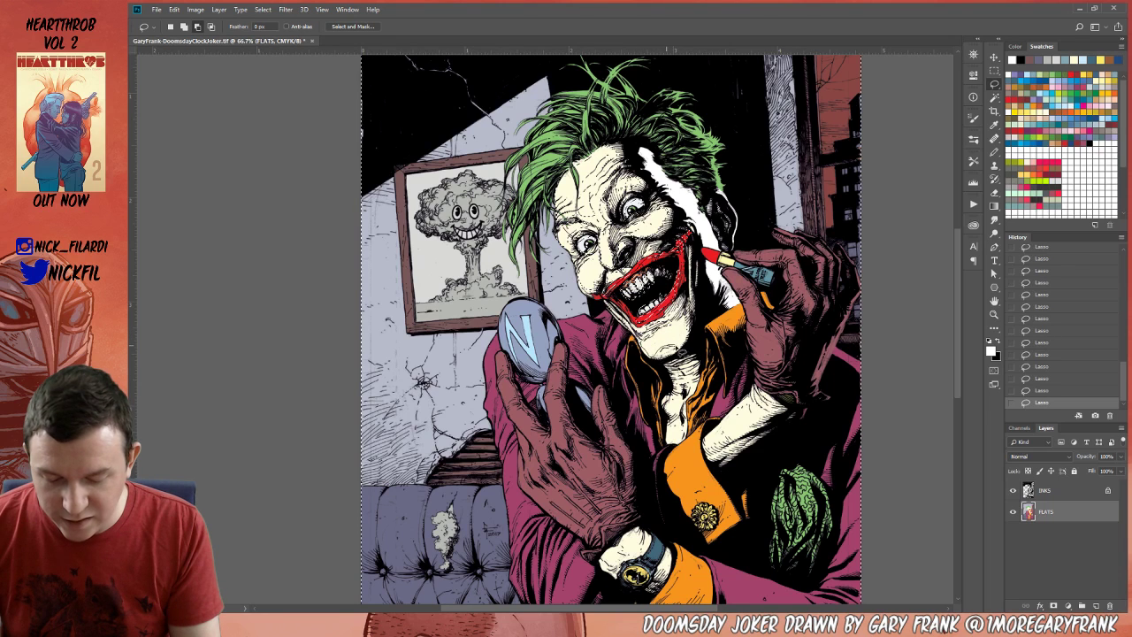
key(shift)
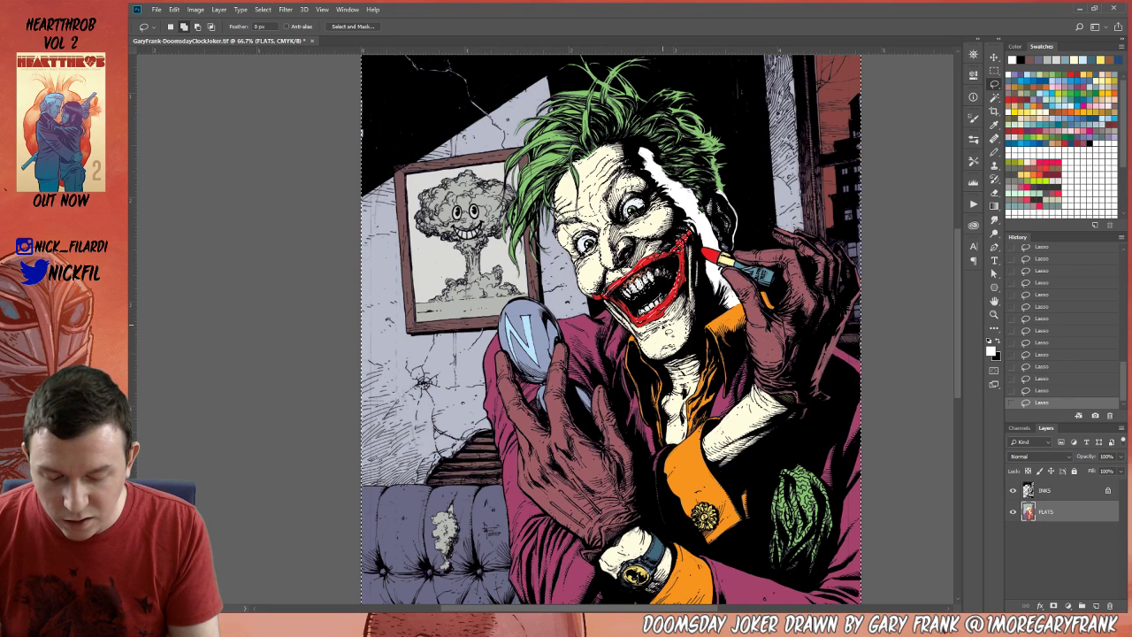
key(alt)
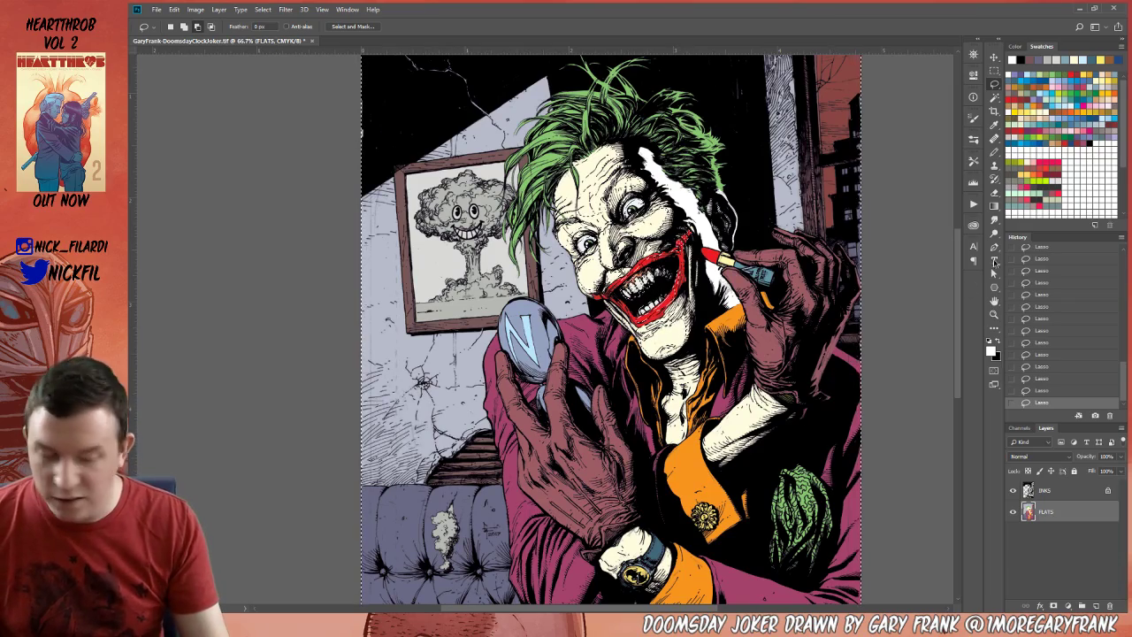
Subtract the lit folds of the purple jacket's shoulder and the lit parts of the hand mirror from the selection.
key(space)
mouse_move(627, 429)
mouse_down()
mouse_move(656, 391)
mouse_move(622, 458)
mouse_move(624, 428)
mouse_up()
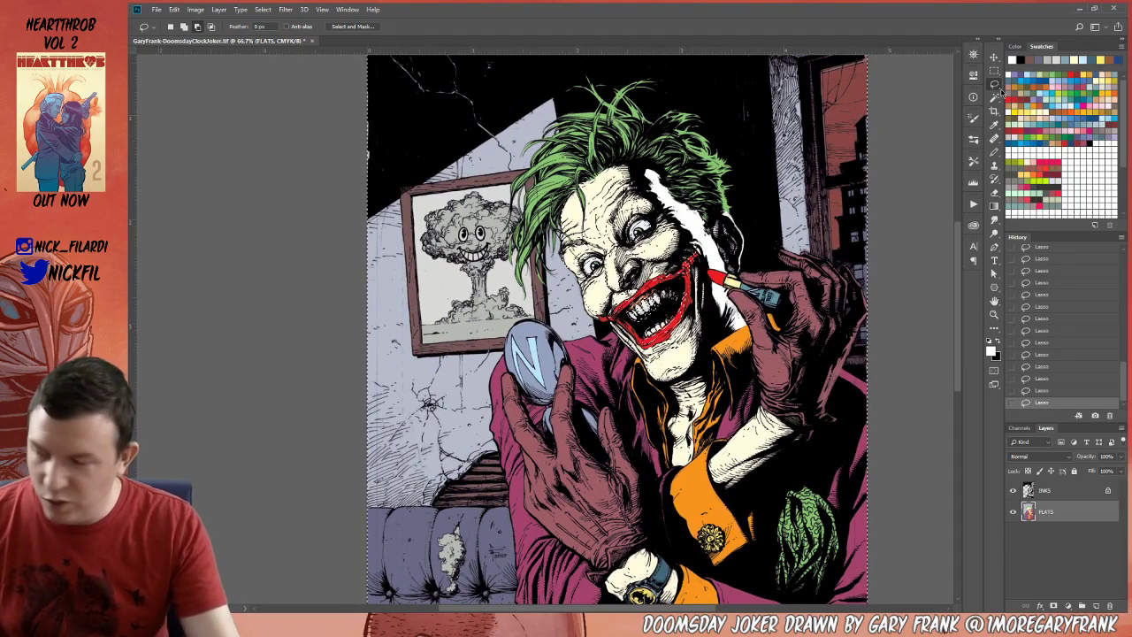
click(996, 84)
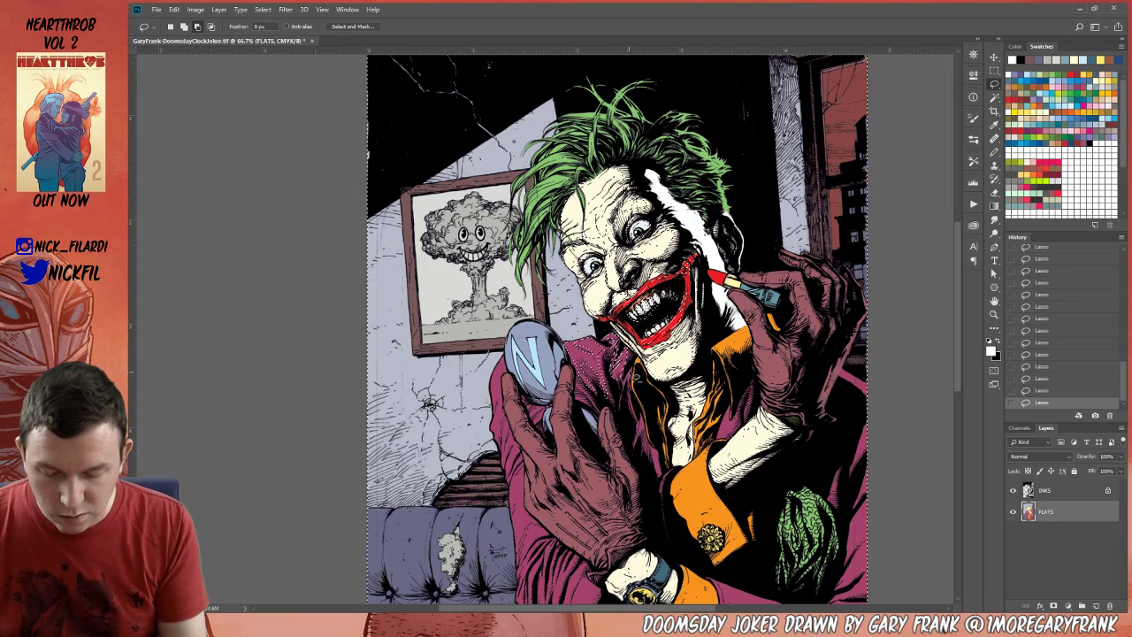
key(h)
drag(909, 334, 950, 294)
click(994, 84)
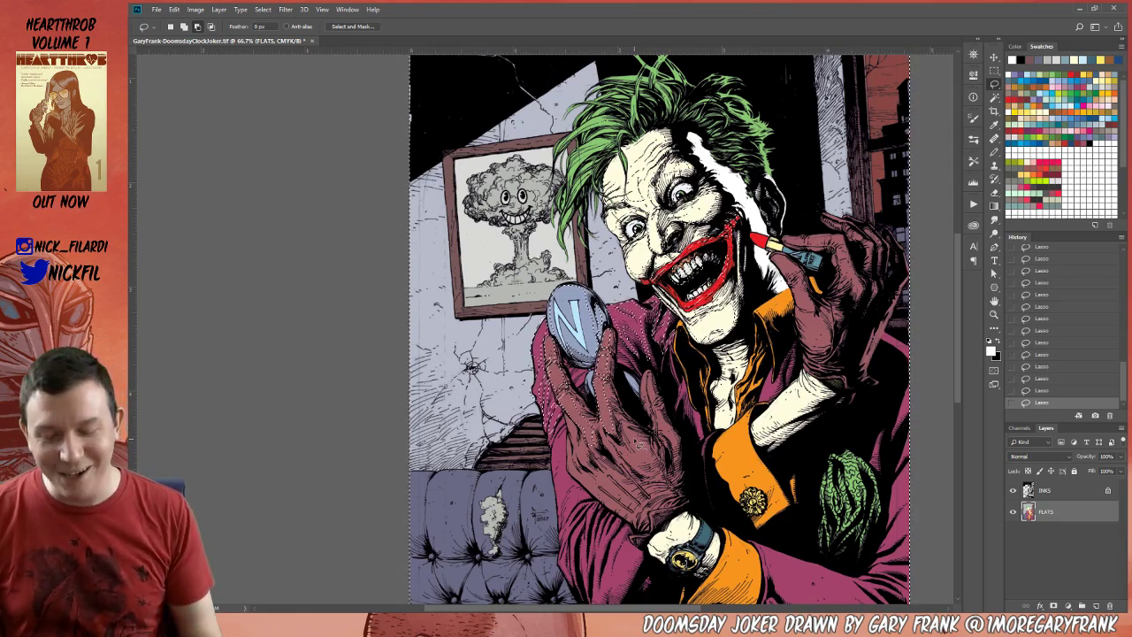
Carve the lit fingers and back of the glove holding the mirror out of the selection with the Lasso.
key(h)
mouse_move(835, 403)
mouse_down()
mouse_move(835, 327)
mouse_move(809, 324)
mouse_up()
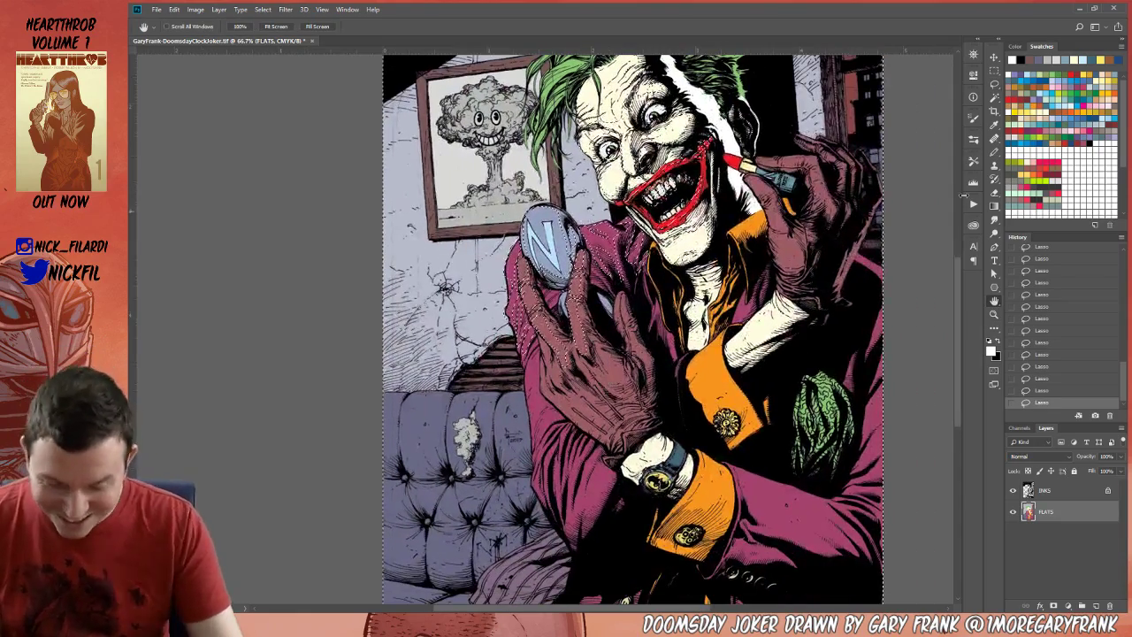
key(l)
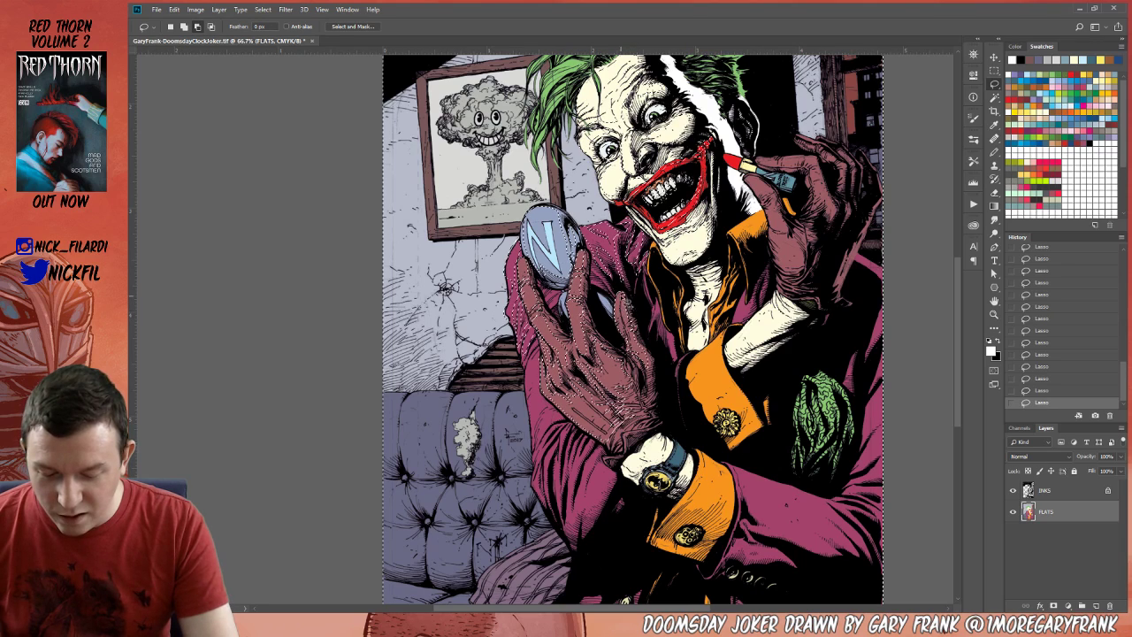
key(shift)
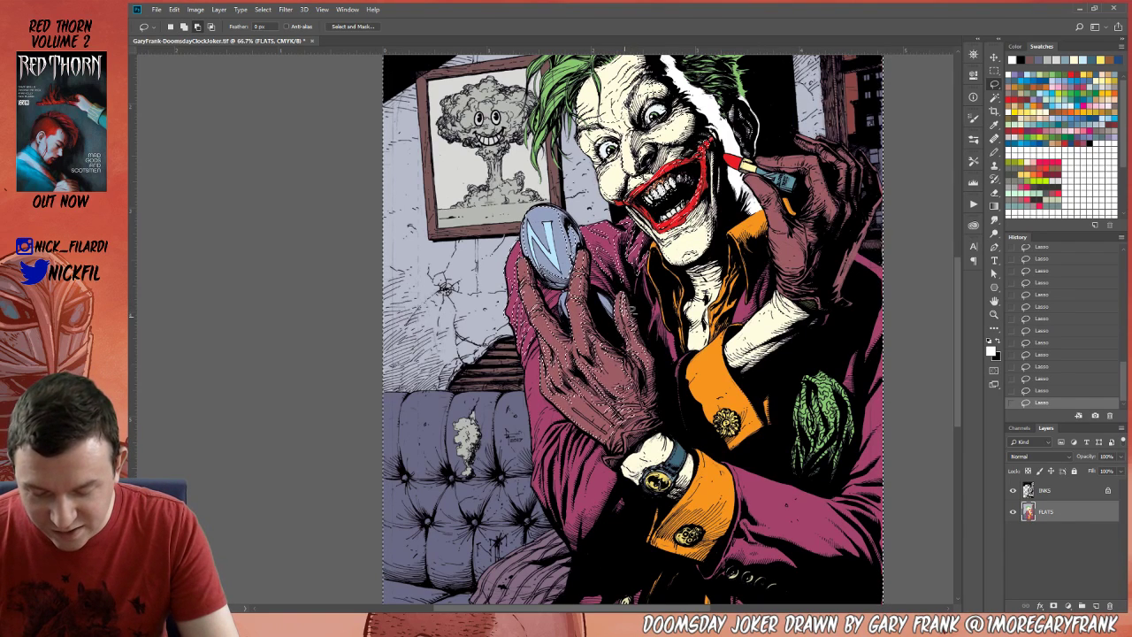
key(shift)
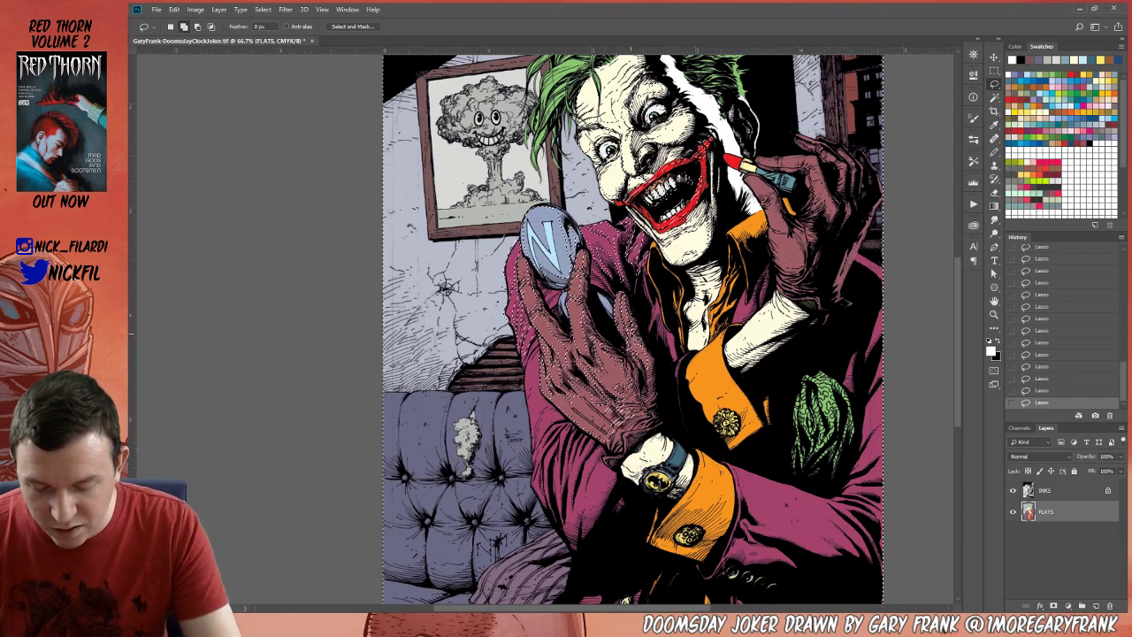
key(alt)
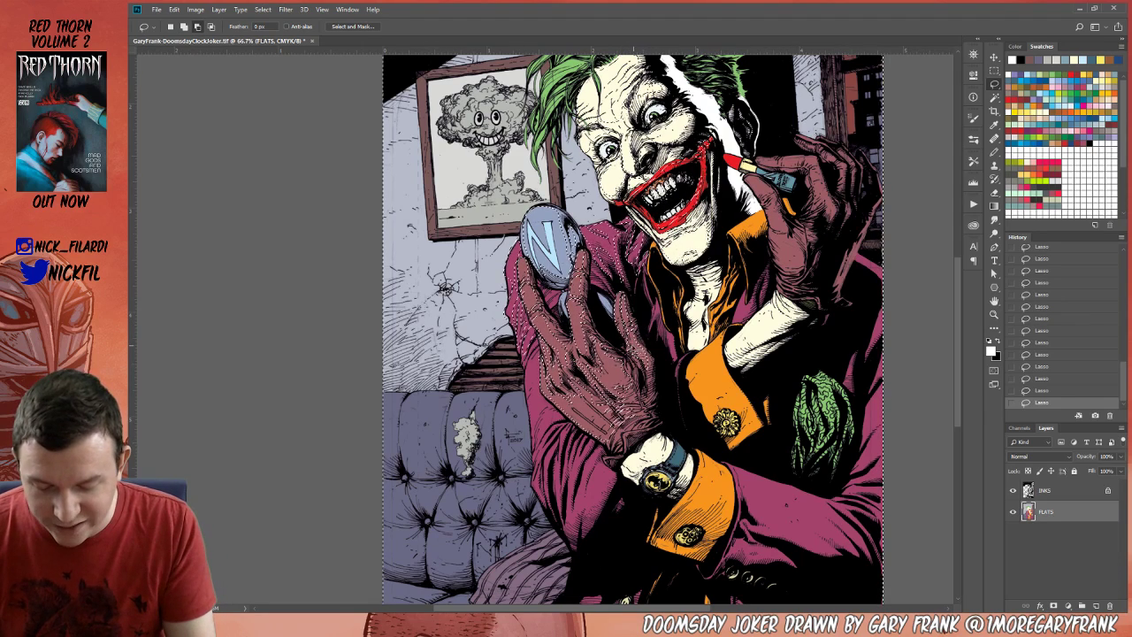
Subtract the lit folds of the purple sleeve below the mirror-holding glove from the selection.
key(shift)
key(alt)
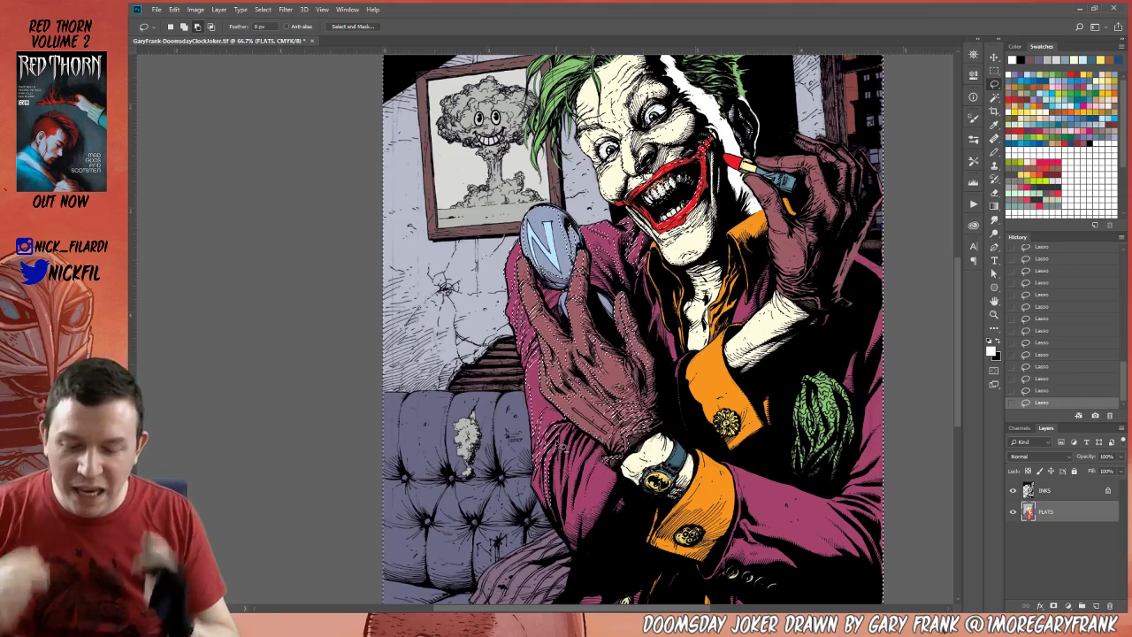
drag(832, 285, 839, 228)
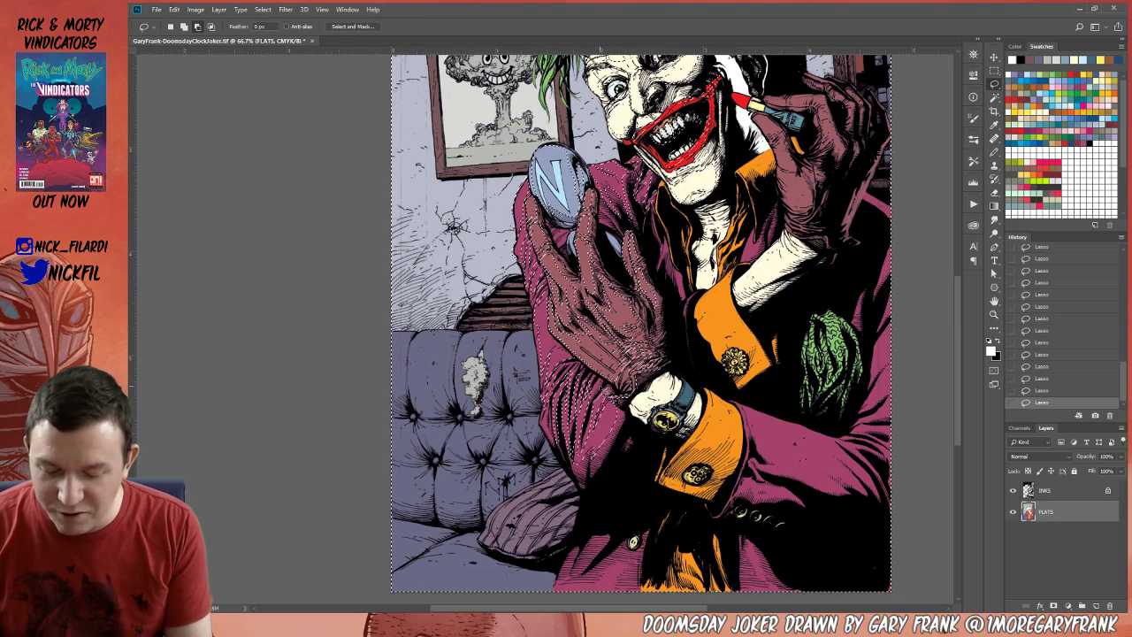
key(h)
drag(874, 375, 829, 393)
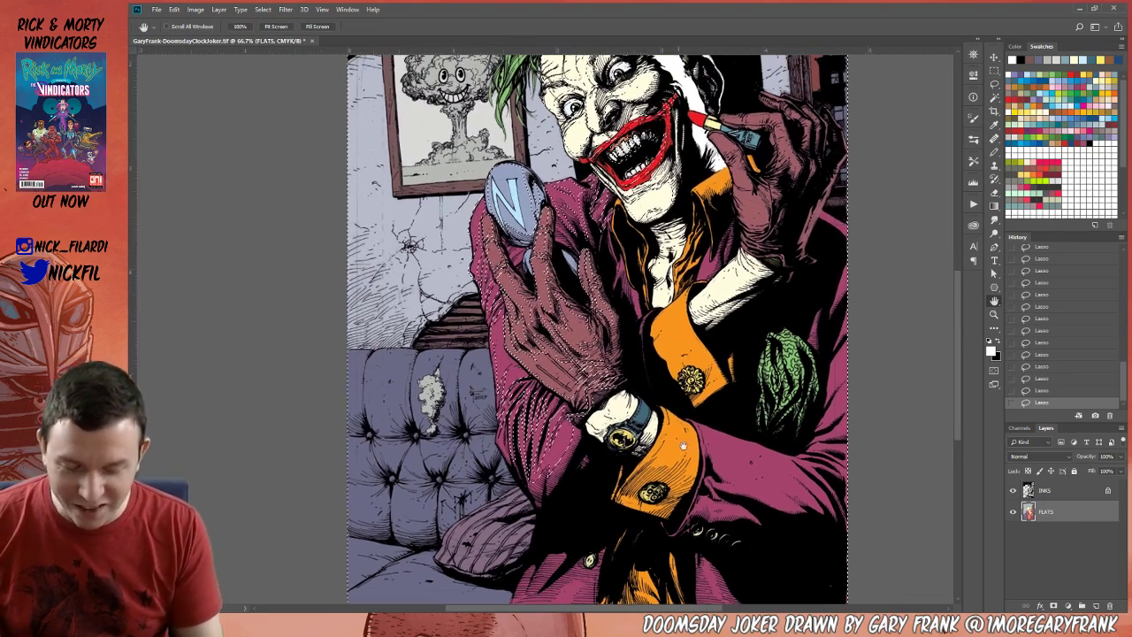
key(l)
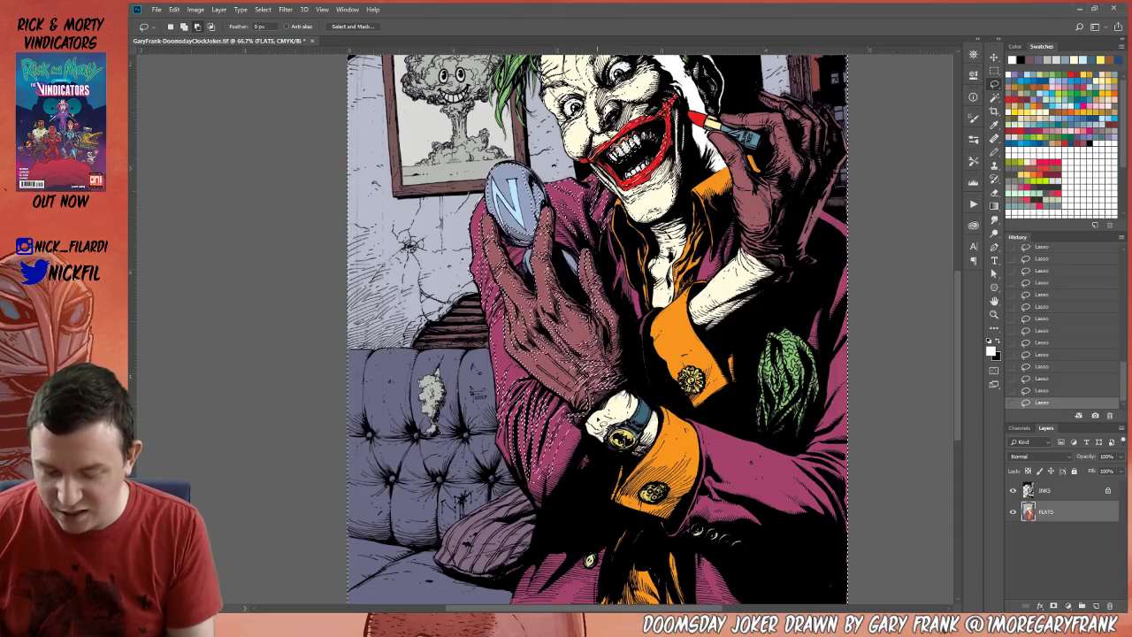
Check the selection across the whole figure, and lasso the lit side of the raised forearm out of it.
key(z)
alt+click(683, 469)
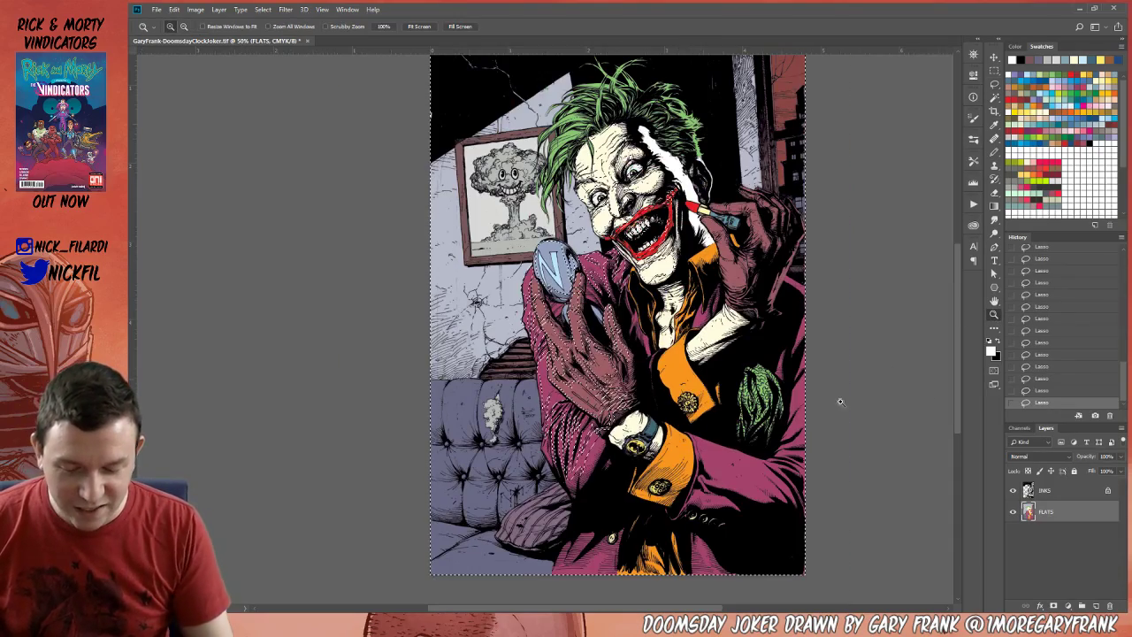
key(h)
drag(791, 440, 690, 464)
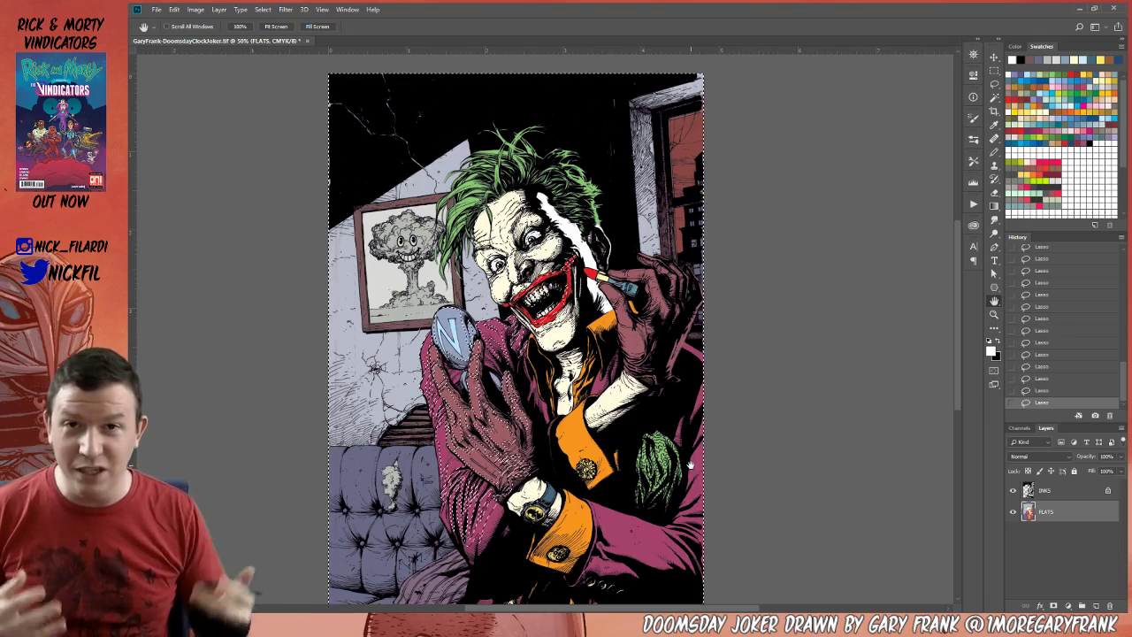
click(993, 315)
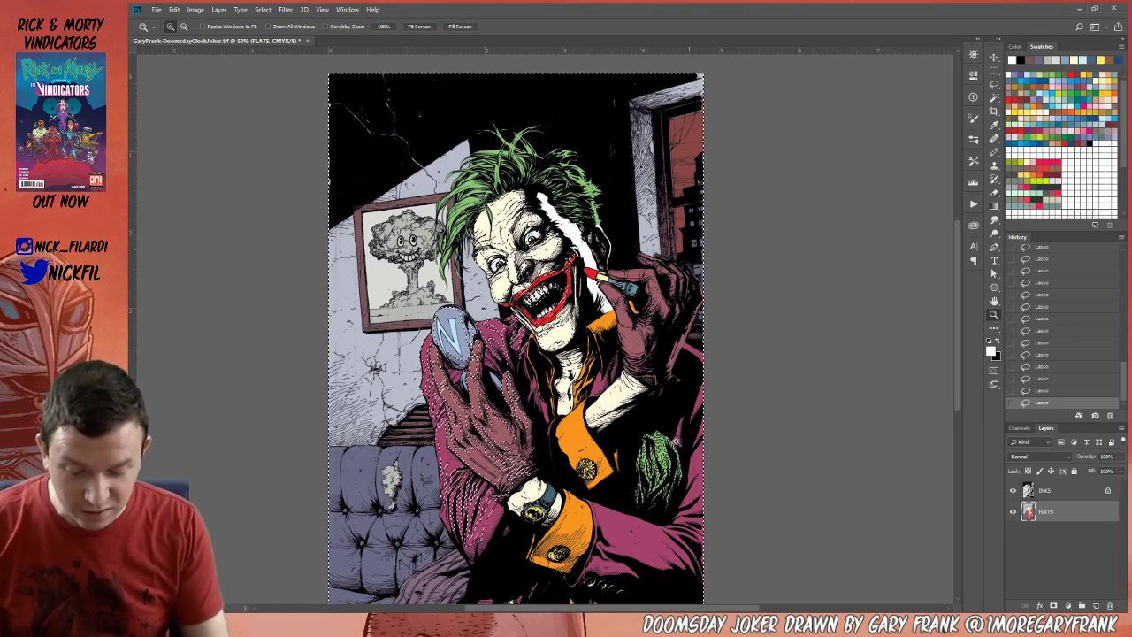
click(619, 419)
click(996, 82)
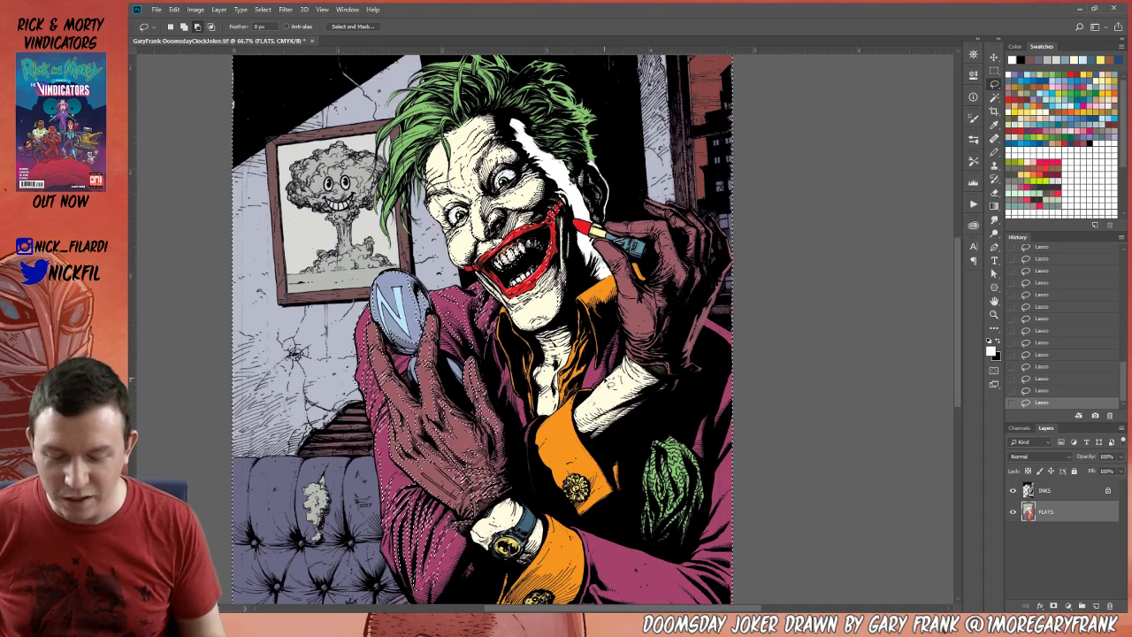
mouse_move(582, 413)
mouse_down()
mouse_move(583, 423)
mouse_move(597, 421)
mouse_move(634, 402)
mouse_move(625, 375)
mouse_up()
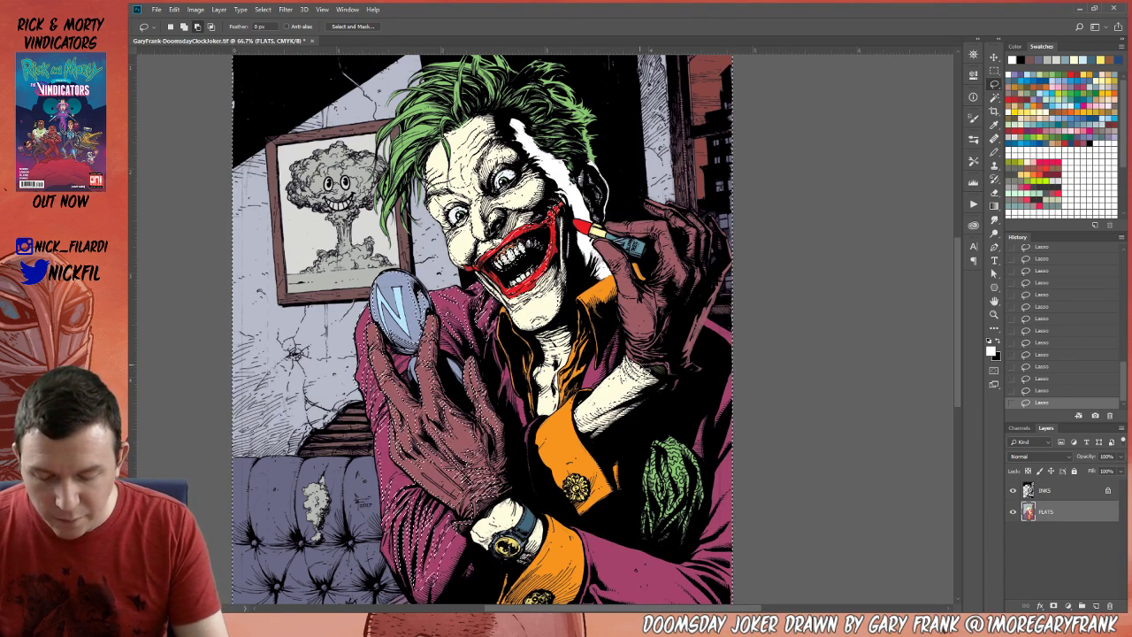
Subtract the lit areas of the raised arm's orange cuff from the selection, adding small shapes back where needed.
key(space)
drag(682, 440, 757, 387)
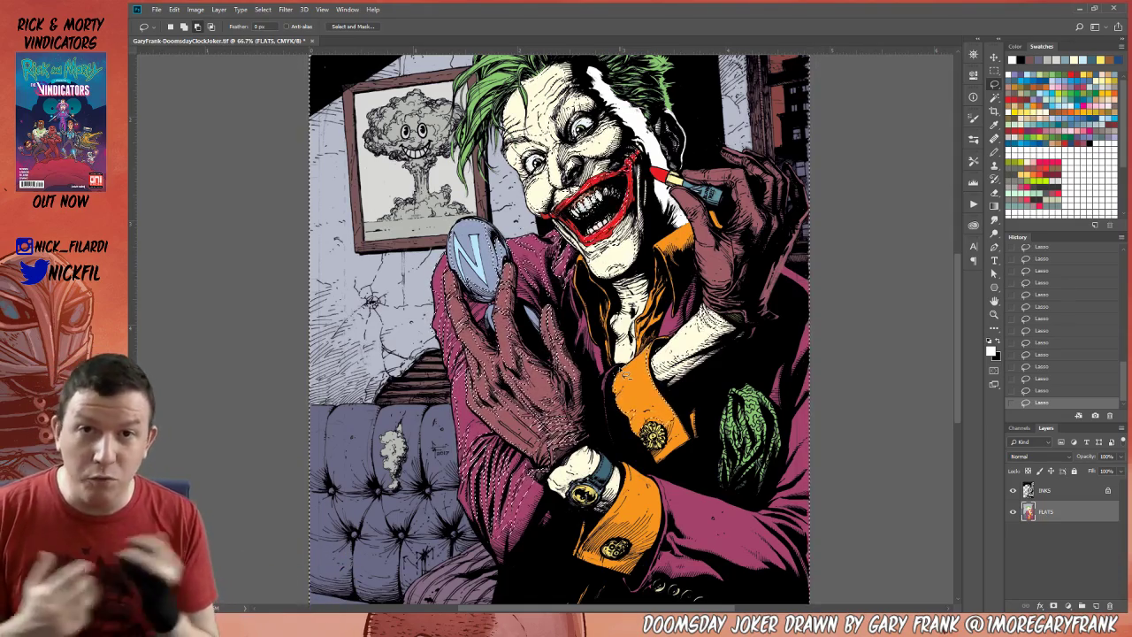
key(shift)
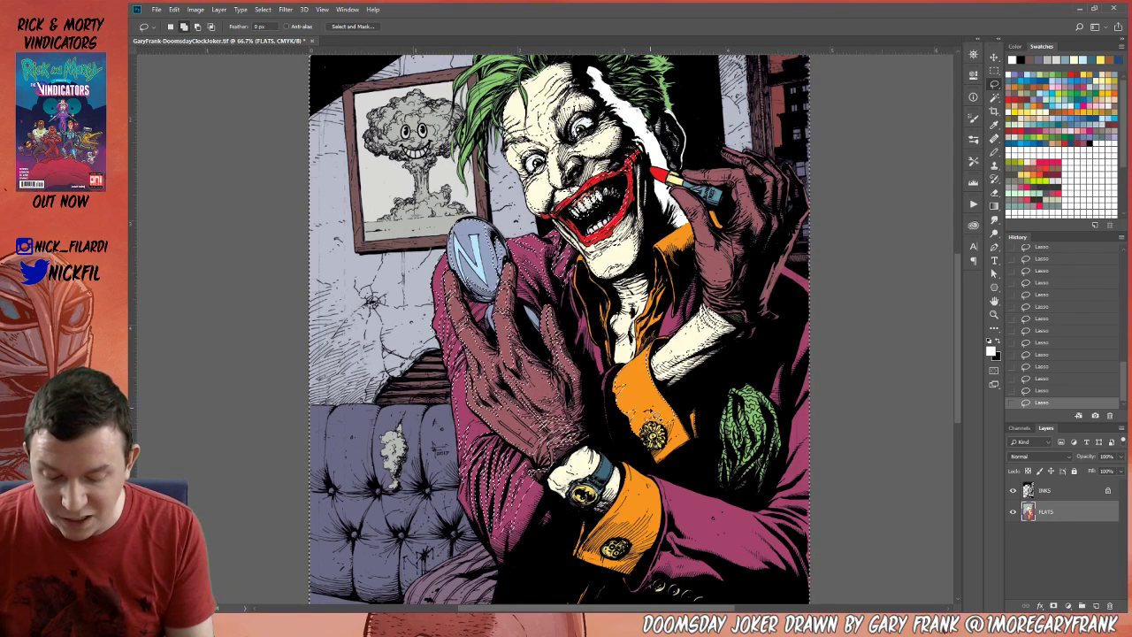
key(alt)
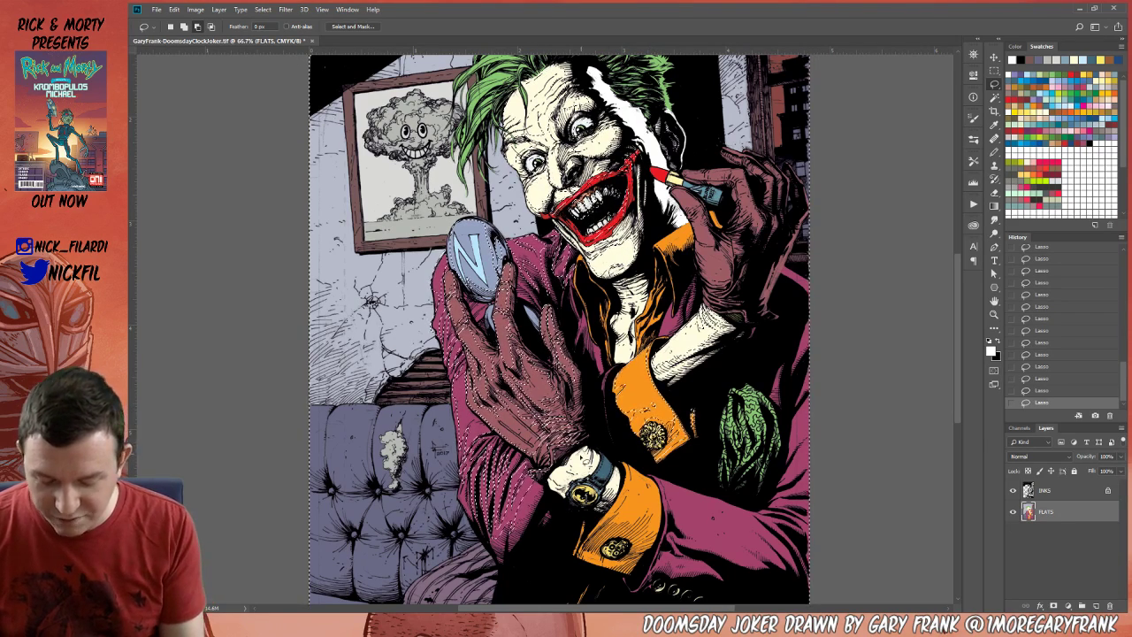
Subtract the lit areas of the green chest flower and the lower arm's orange cuff and purple sleeve from the selection with the Lasso.
drag(778, 462, 761, 377)
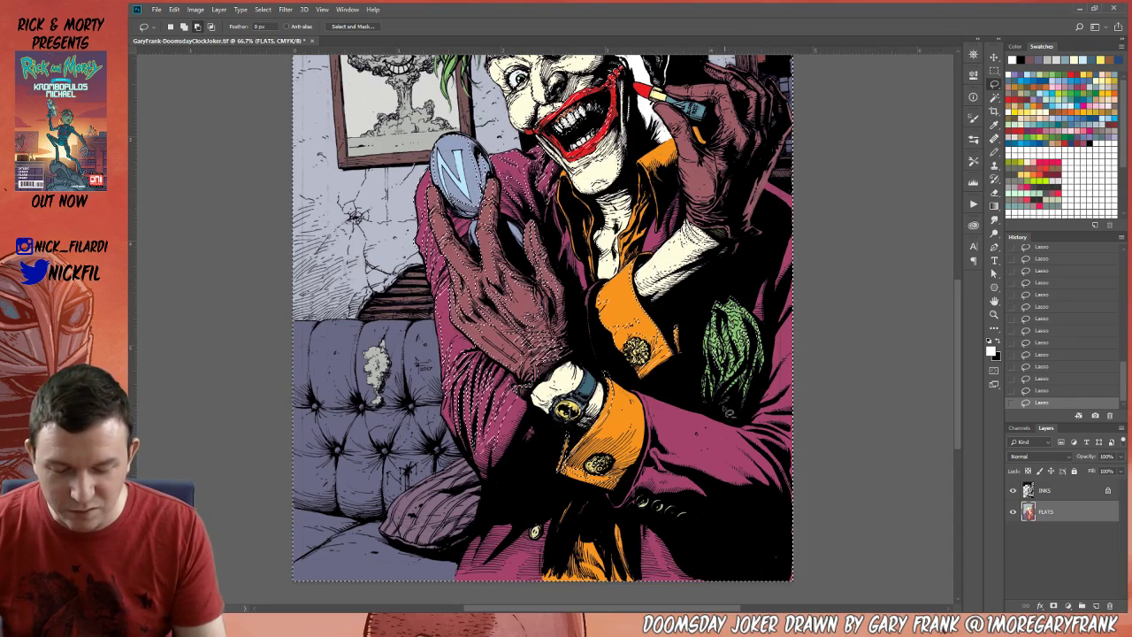
key(h)
drag(756, 418, 708, 387)
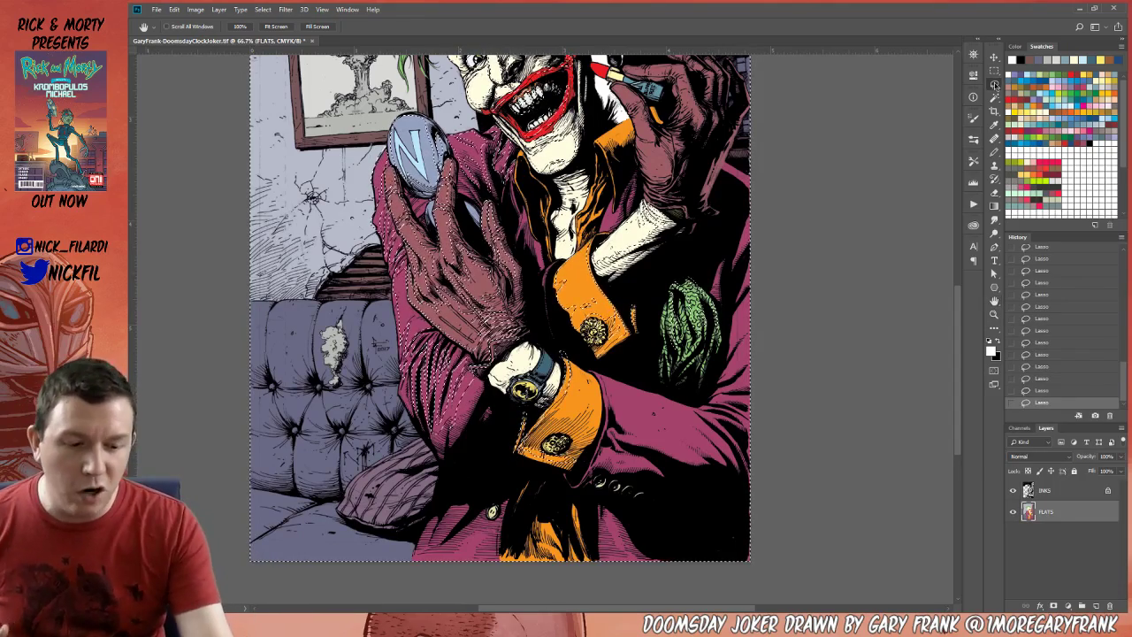
key(l)
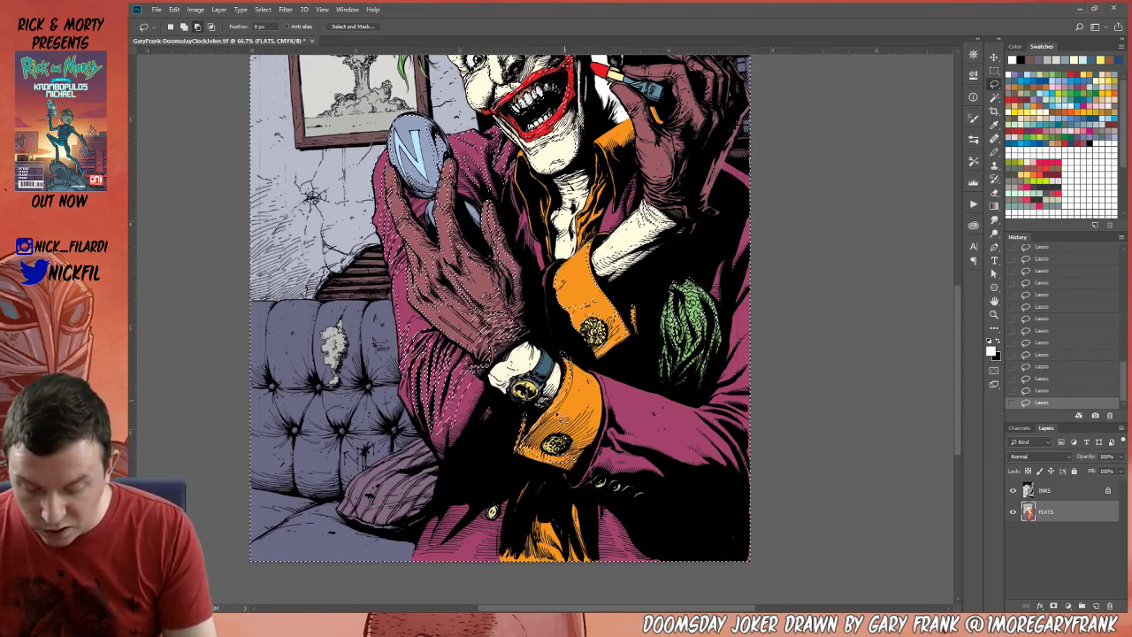
mouse_move(557, 418)
mouse_down()
mouse_move(596, 416)
mouse_move(598, 432)
mouse_up()
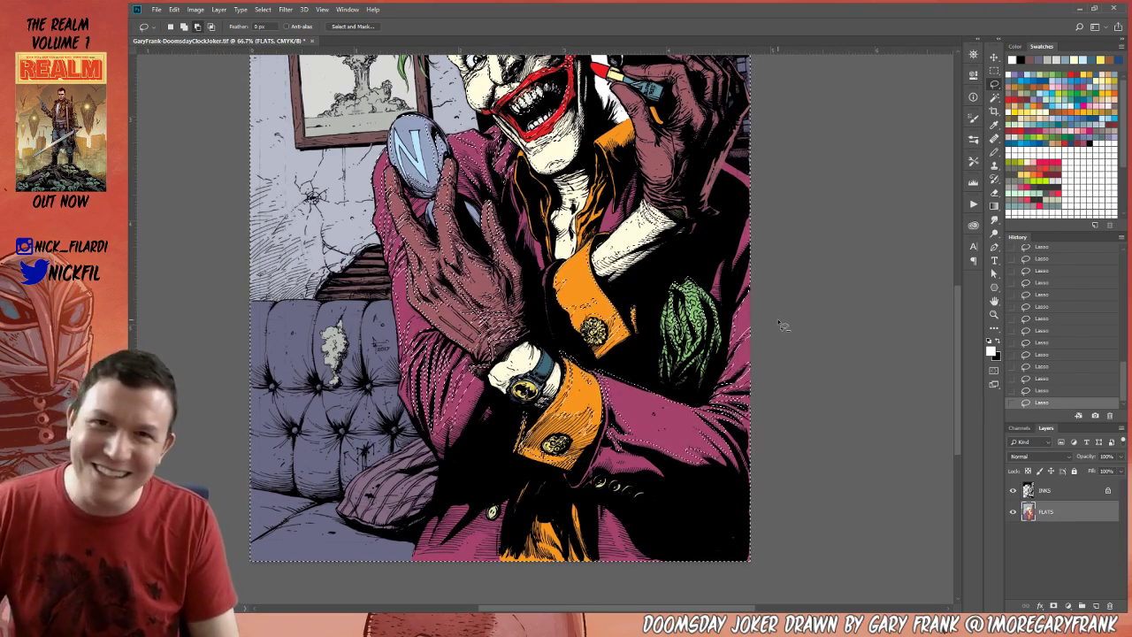
Lasso the lit folds of the lower purple sleeve and the jacket's bottom edge out of the selection.
click(995, 303)
mouse_move(644, 213)
mouse_down()
mouse_move(720, 153)
mouse_move(720, 130)
mouse_up()
click(994, 84)
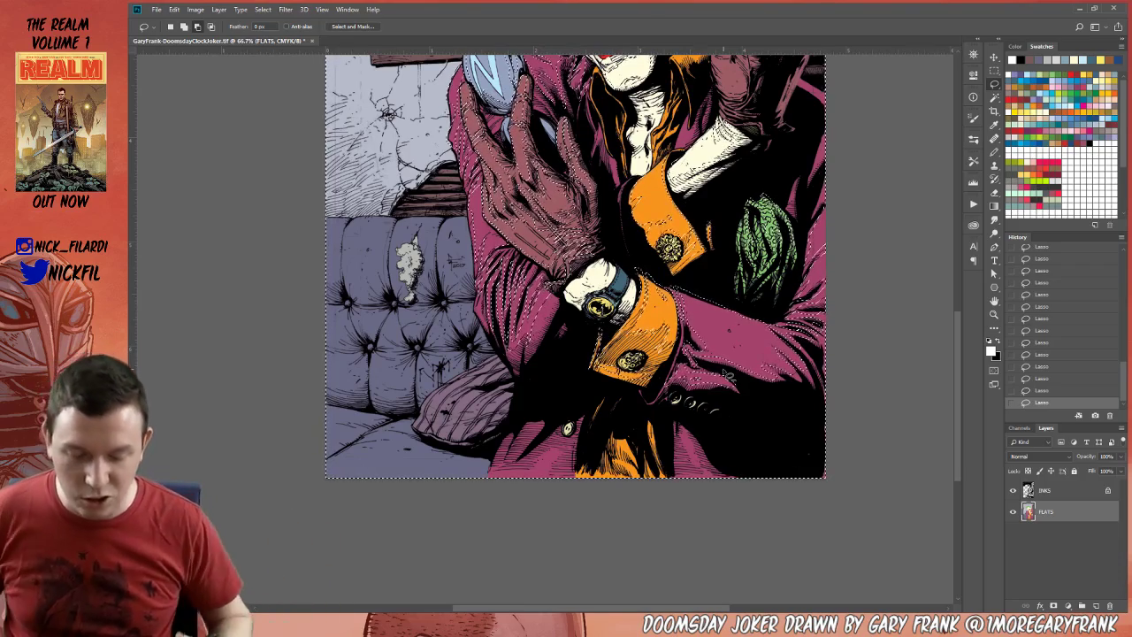
key(space)
drag(695, 447, 721, 496)
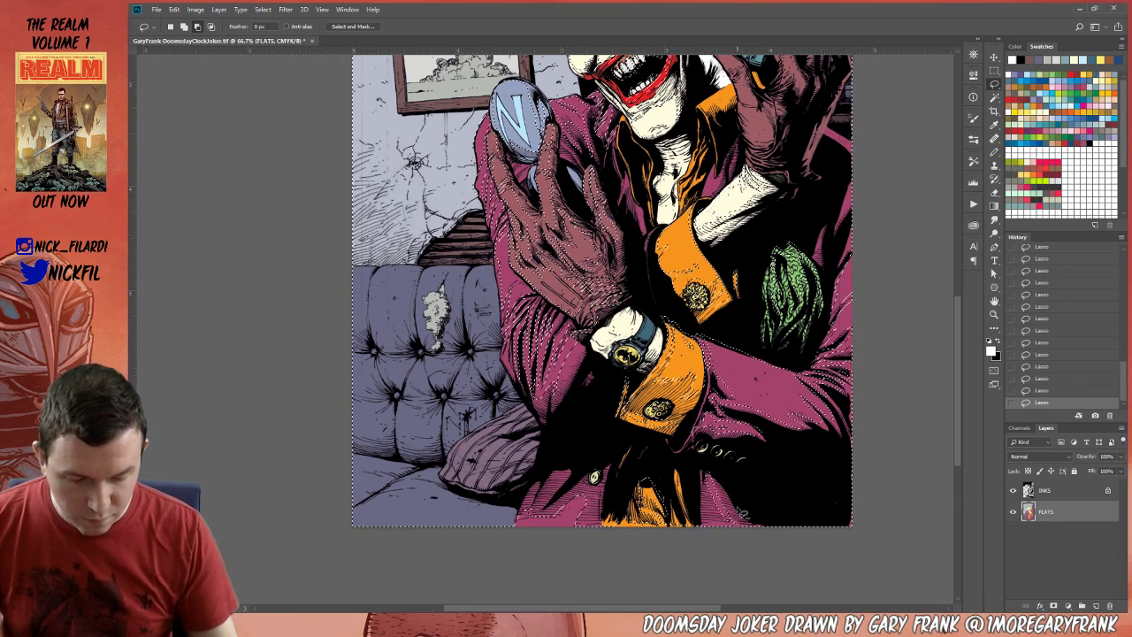
Carve the lit fingers and back of the raised glove holding the lipstick out of the selection.
key(space)
drag(662, 391, 636, 540)
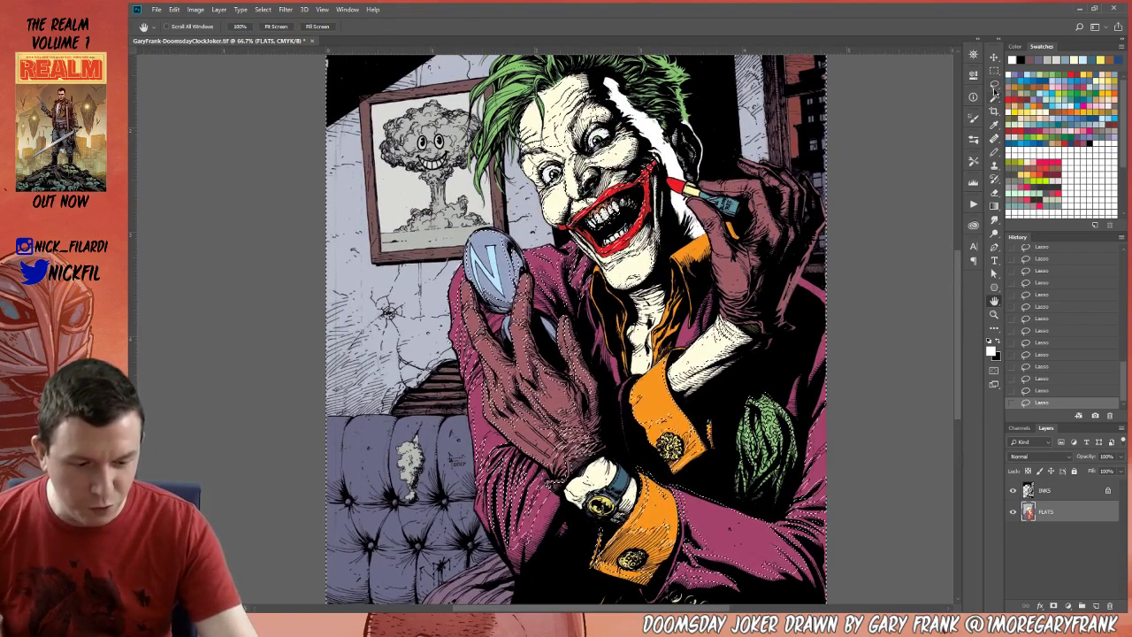
click(994, 85)
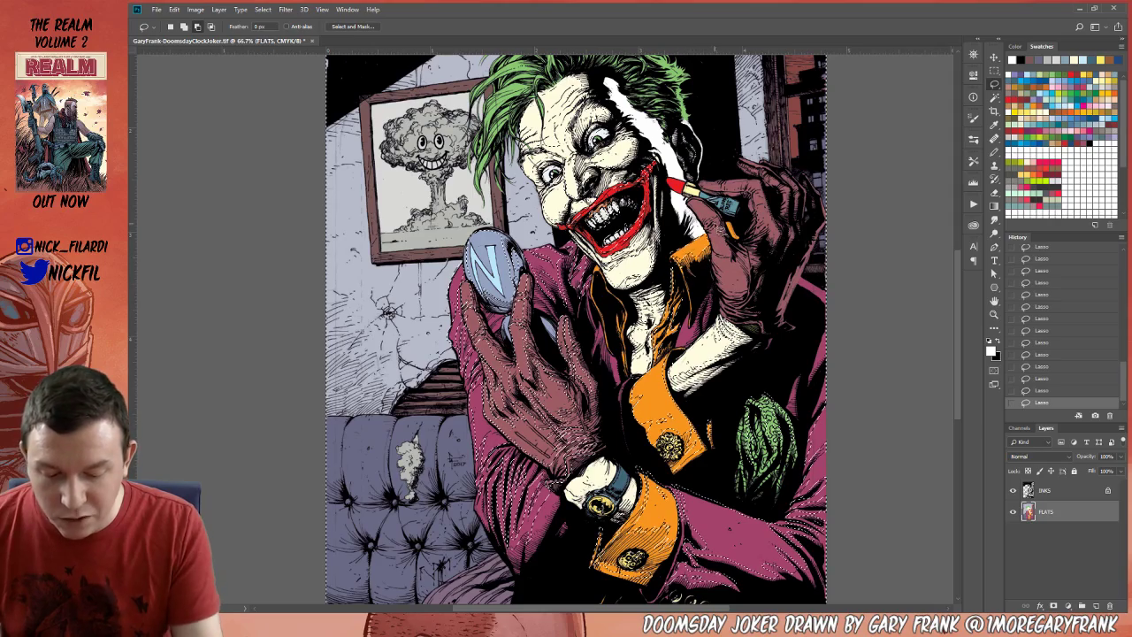
click(994, 302)
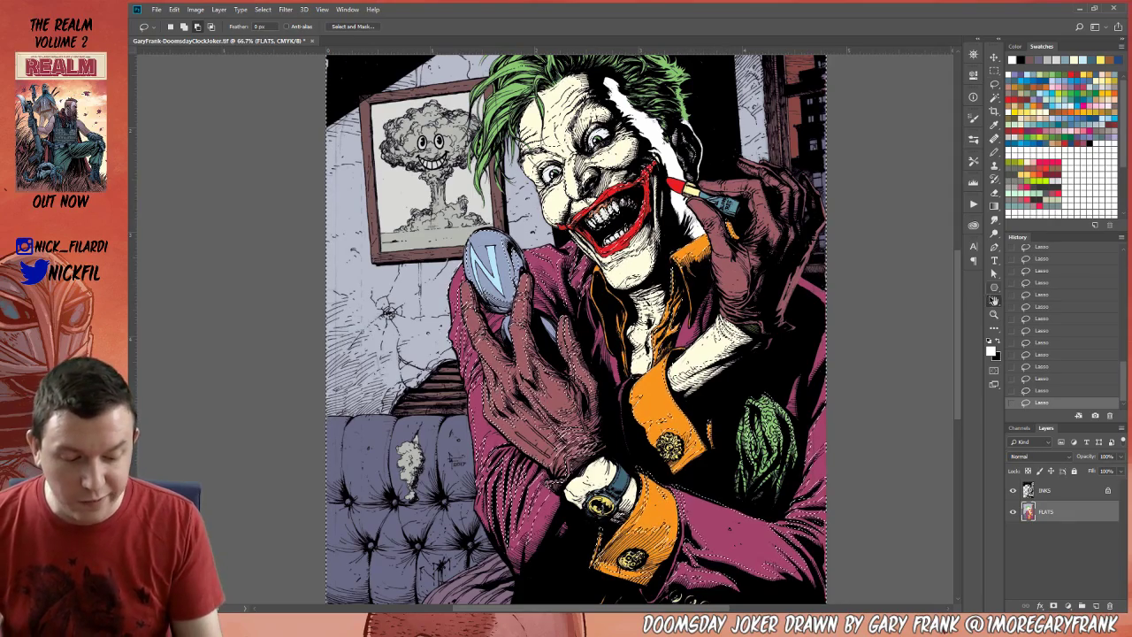
drag(669, 361, 661, 437)
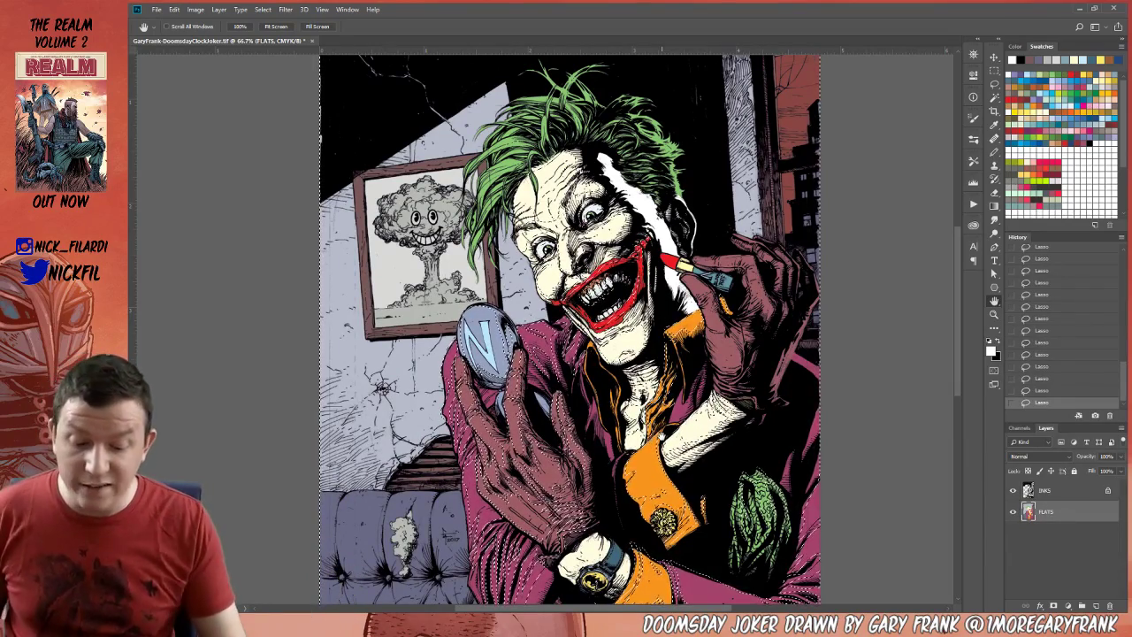
drag(662, 437, 682, 467)
click(994, 84)
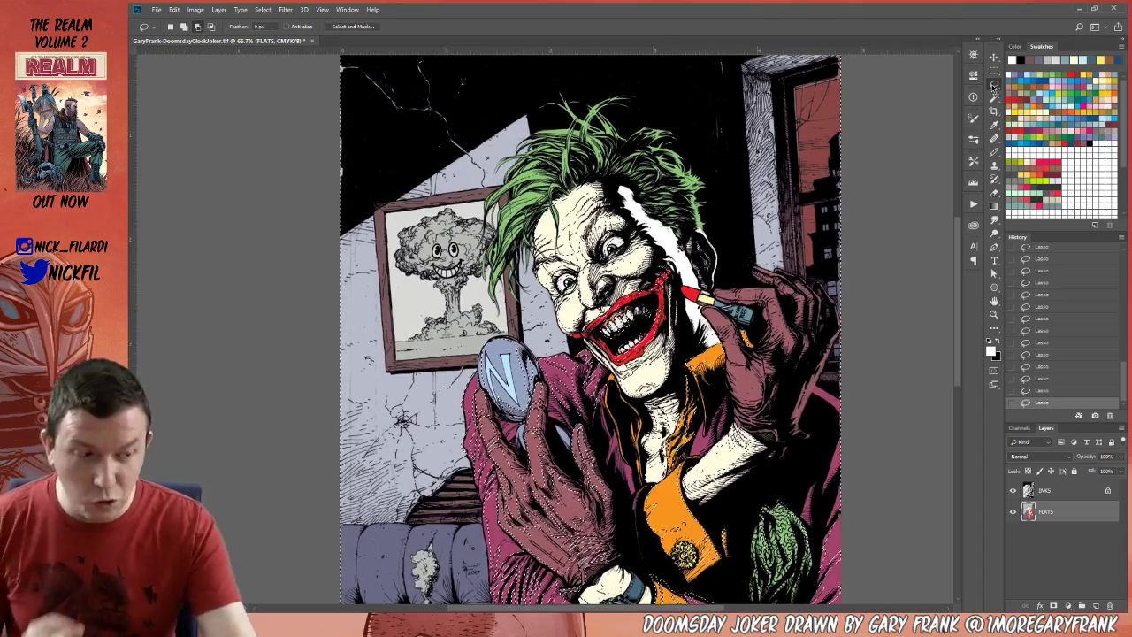
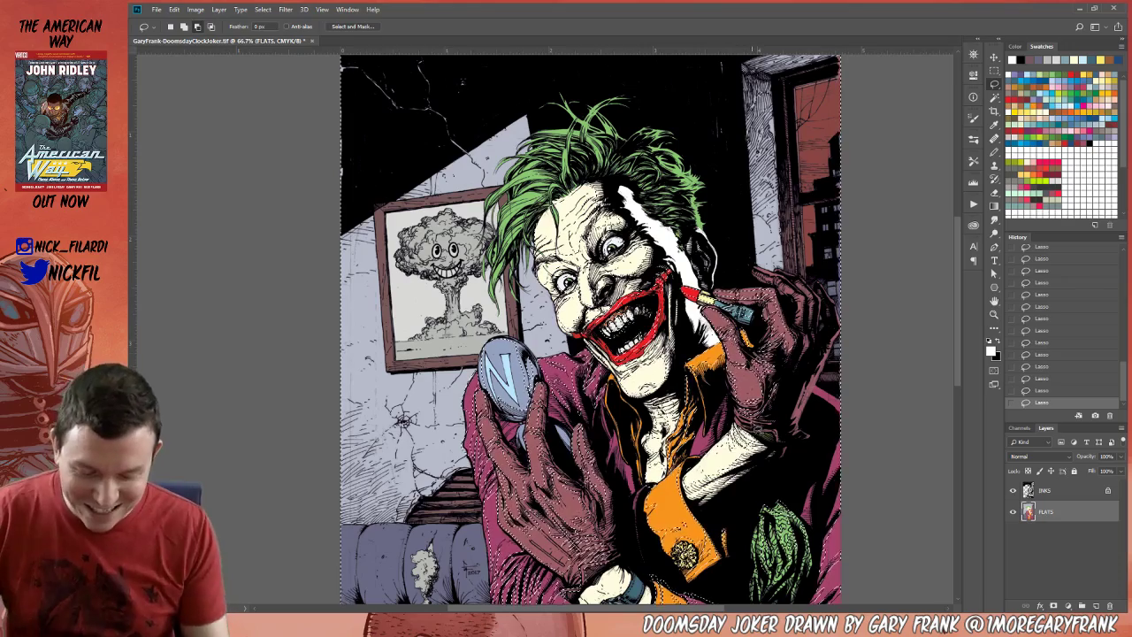
drag(807, 471, 750, 498)
key(l)
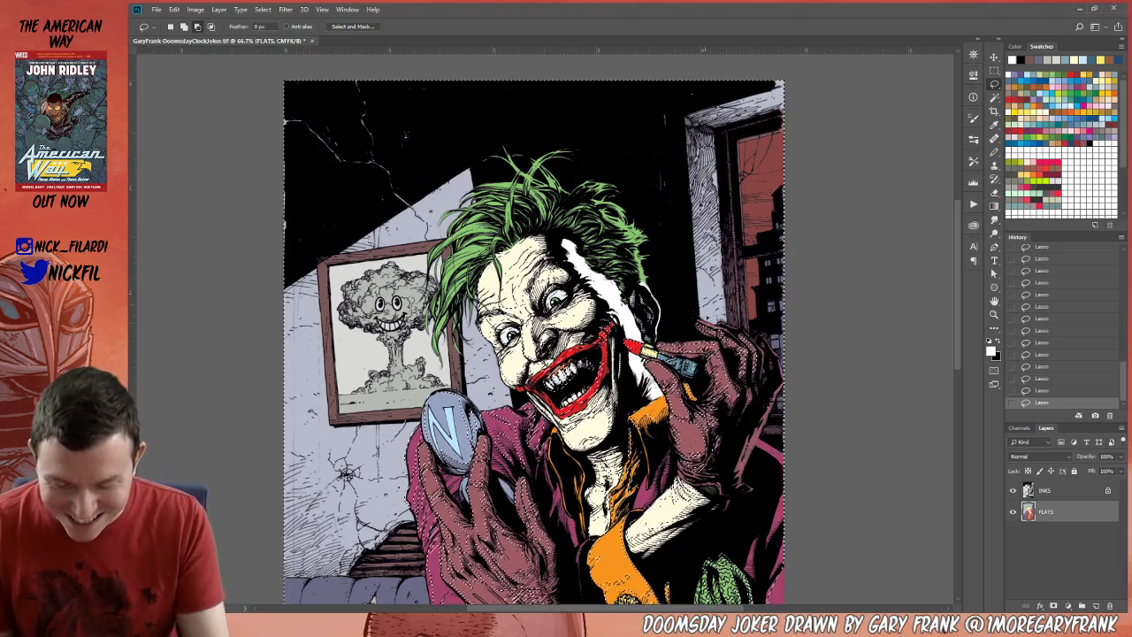
Draw white rim-light strokes with the Pencil along the outer edge of the raised glove and the purple sleeve below it.
click(994, 301)
drag(804, 400, 747, 445)
key(b)
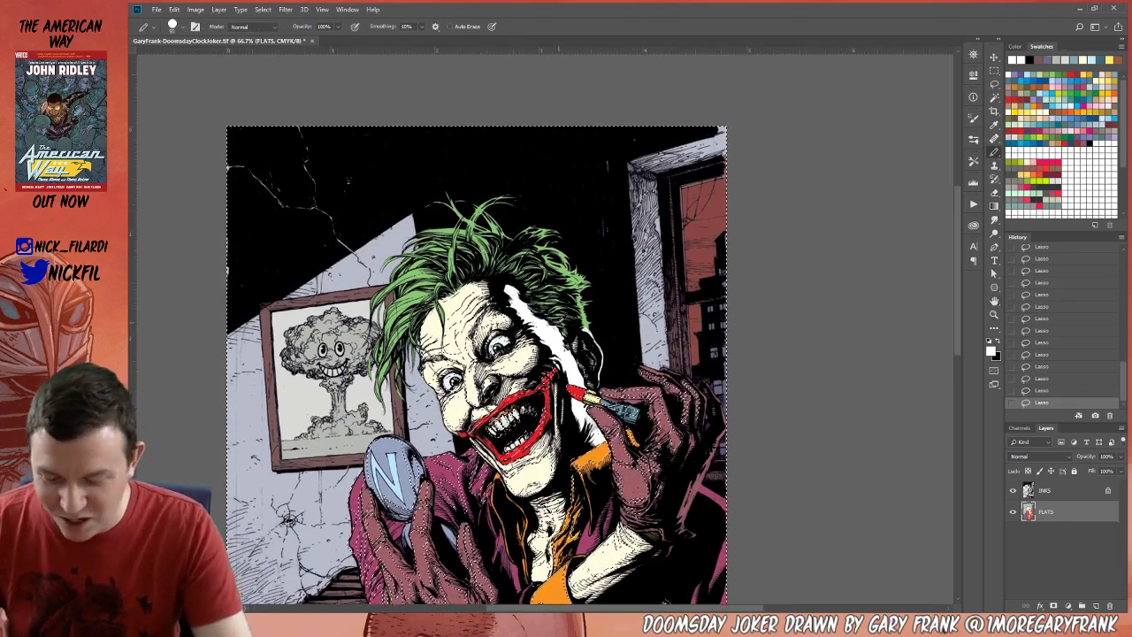
mouse_move(644, 364)
mouse_down()
mouse_move(676, 363)
mouse_move(665, 370)
mouse_move(682, 372)
mouse_move(712, 411)
mouse_up()
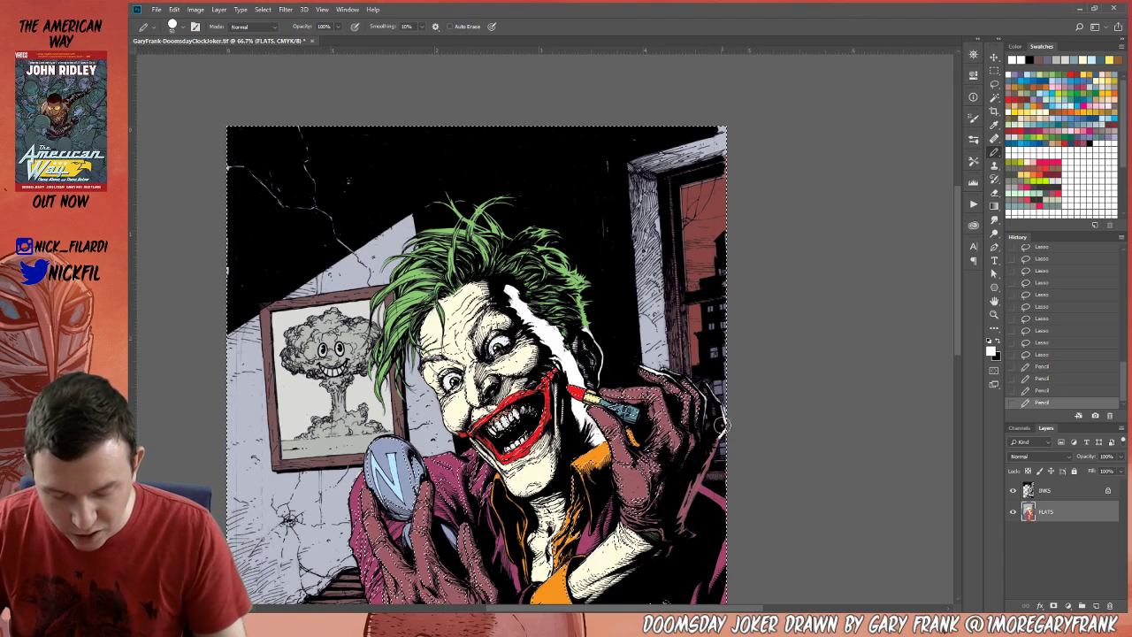
mouse_move(721, 424)
mouse_down()
mouse_move(715, 396)
mouse_move(703, 464)
mouse_up()
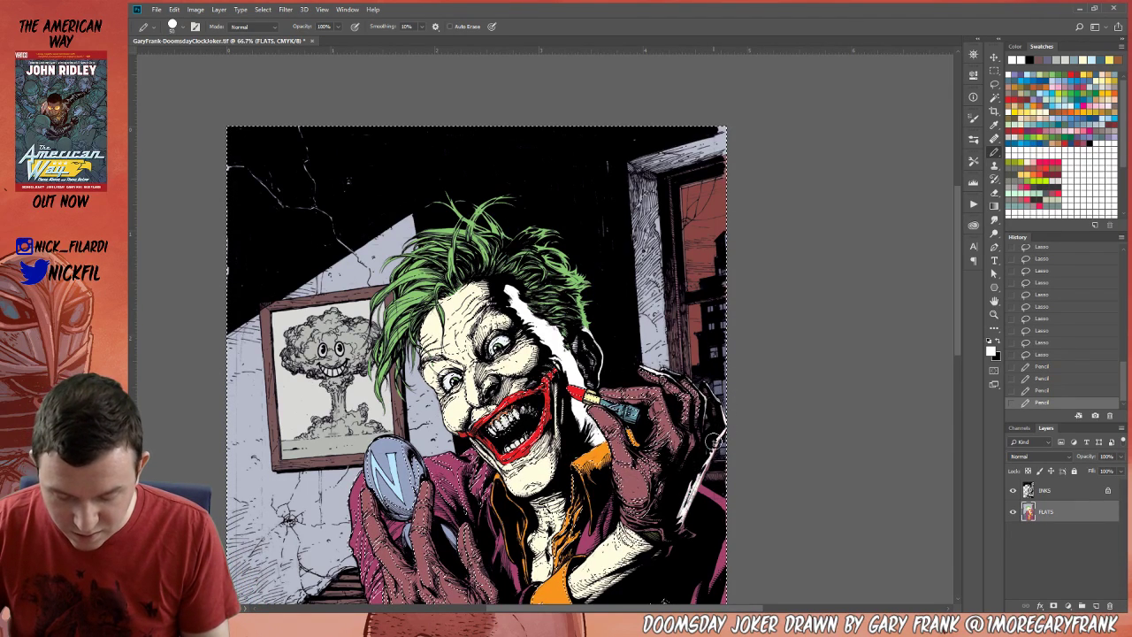
drag(739, 515, 720, 478)
drag(721, 478, 708, 508)
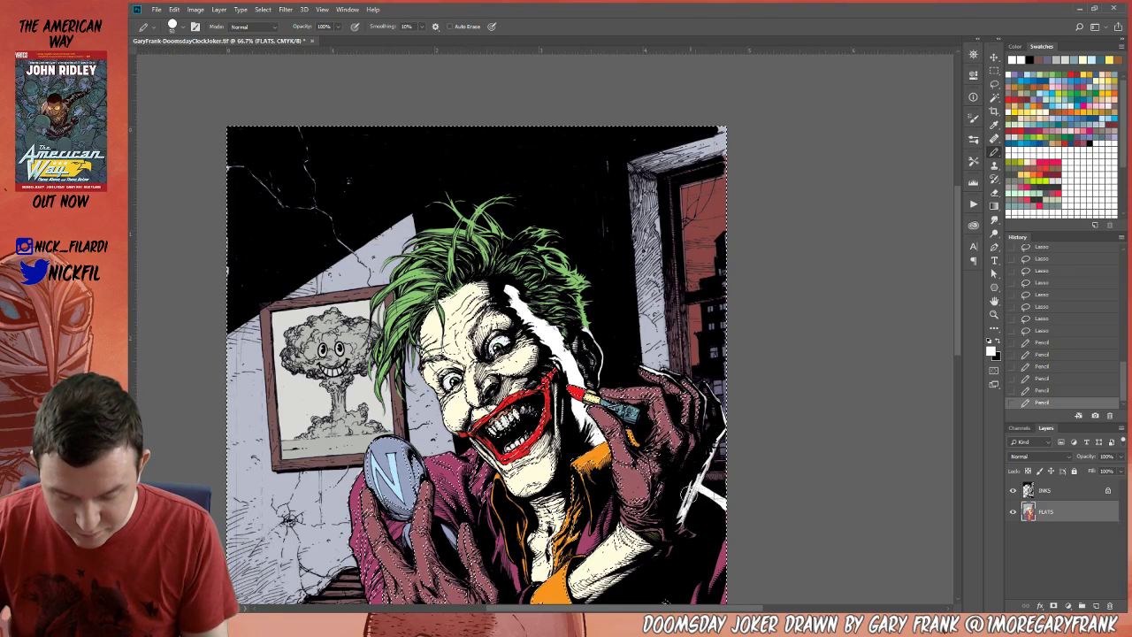
click(695, 536)
click(695, 535)
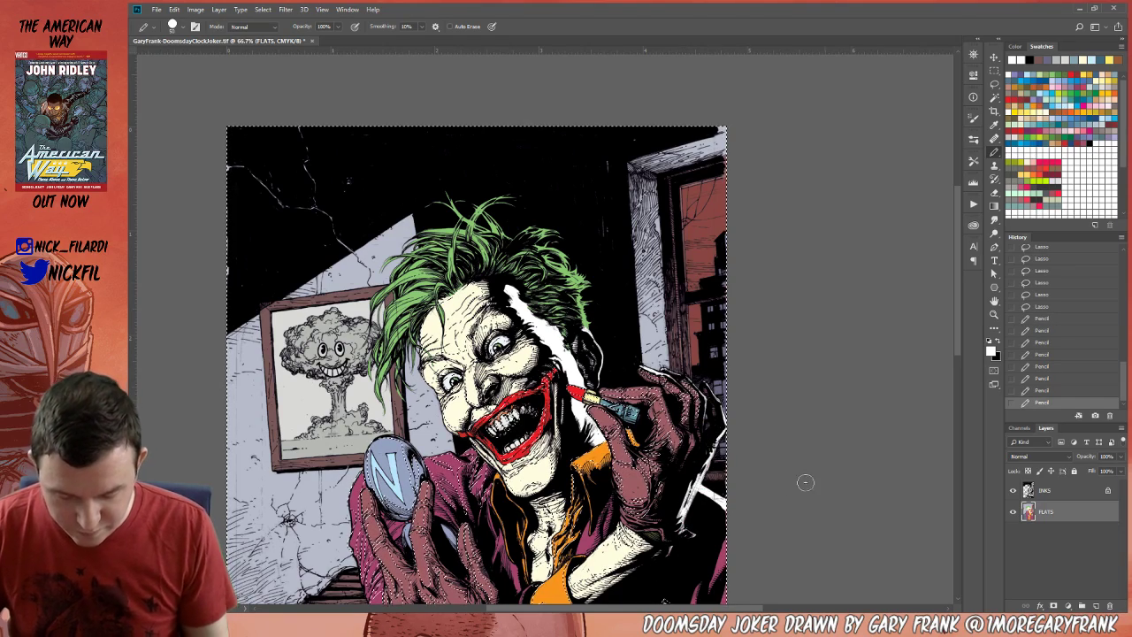
Take the white rim-light areas out of the selection with the Magic Wand.
key(h)
drag(296, 171, 362, 198)
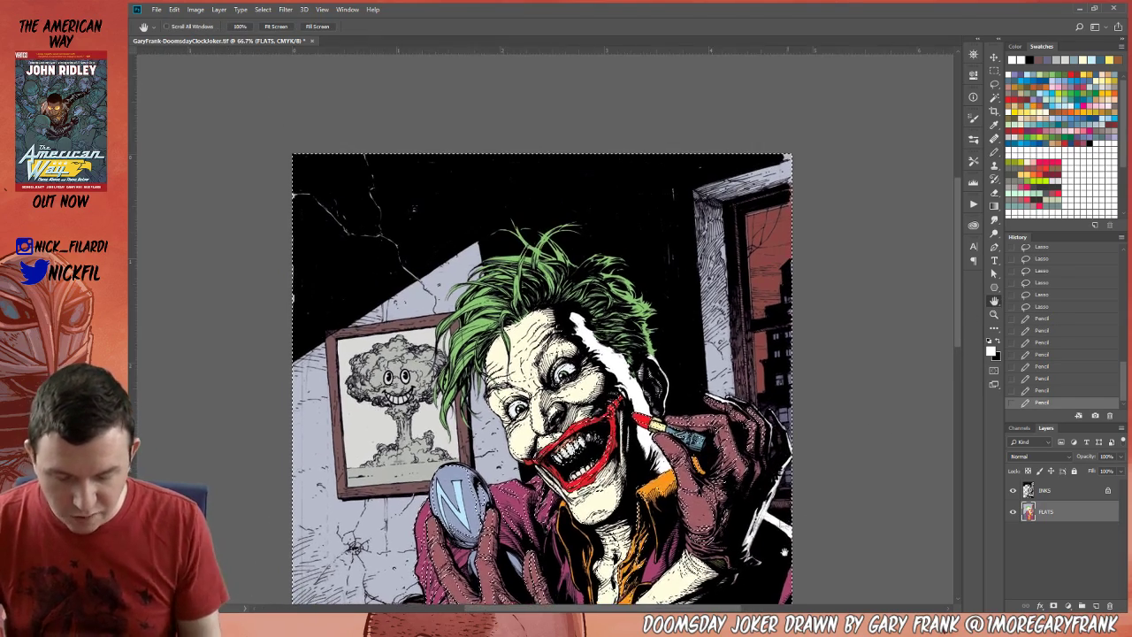
click(994, 97)
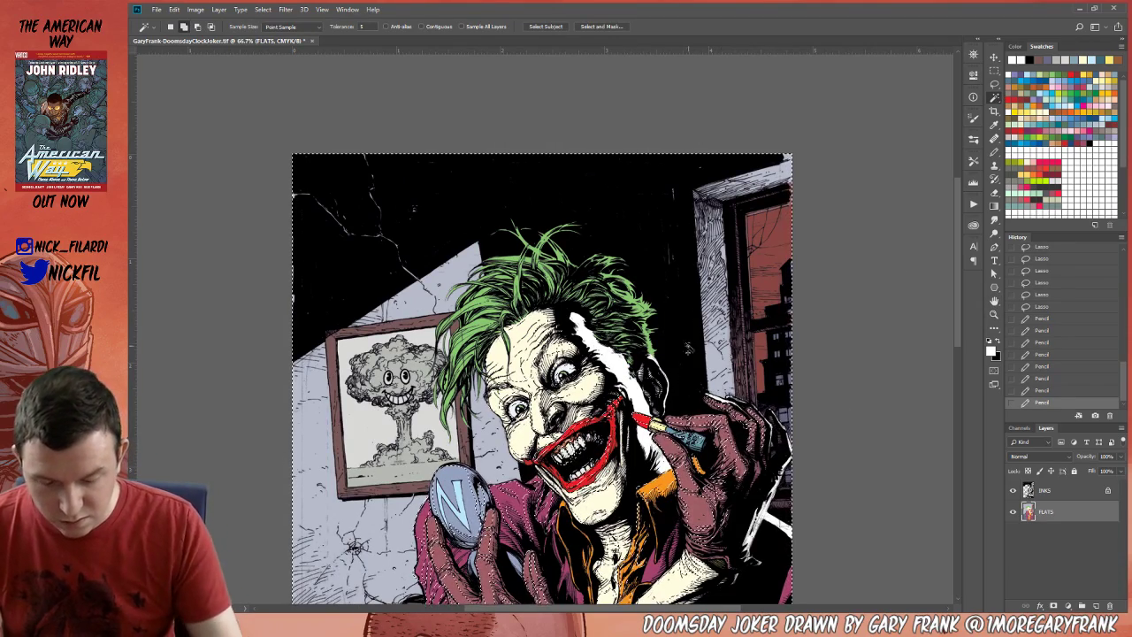
click(876, 354)
key(h)
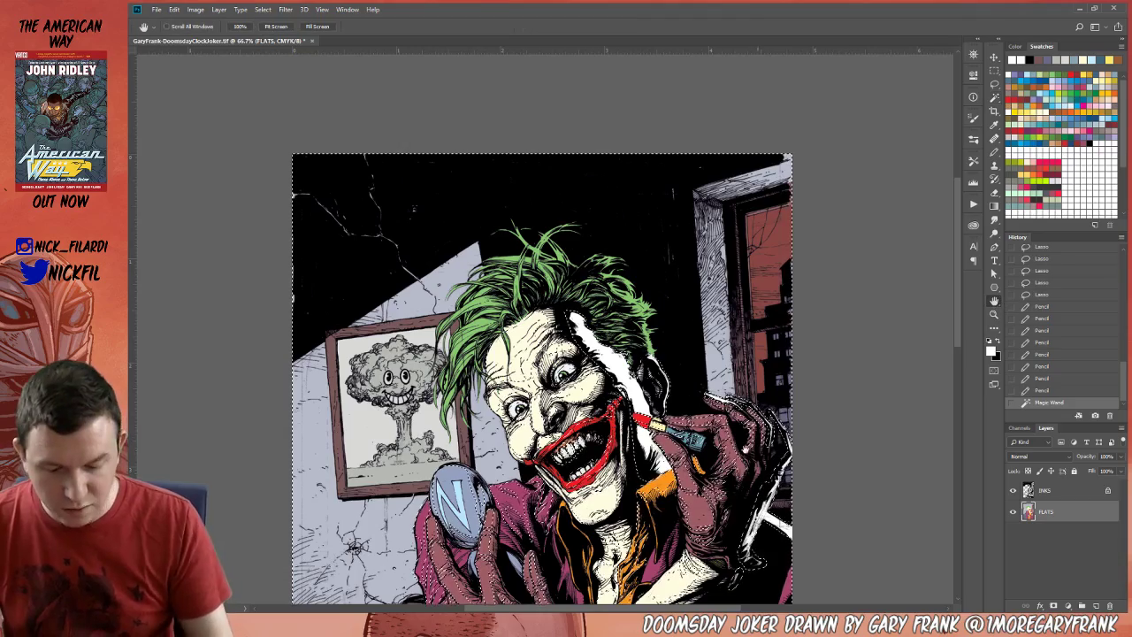
Subtract the lit locks of the green hair from the selection, strand by strand, with the Lasso.
drag(876, 354, 914, 255)
drag(778, 296, 817, 398)
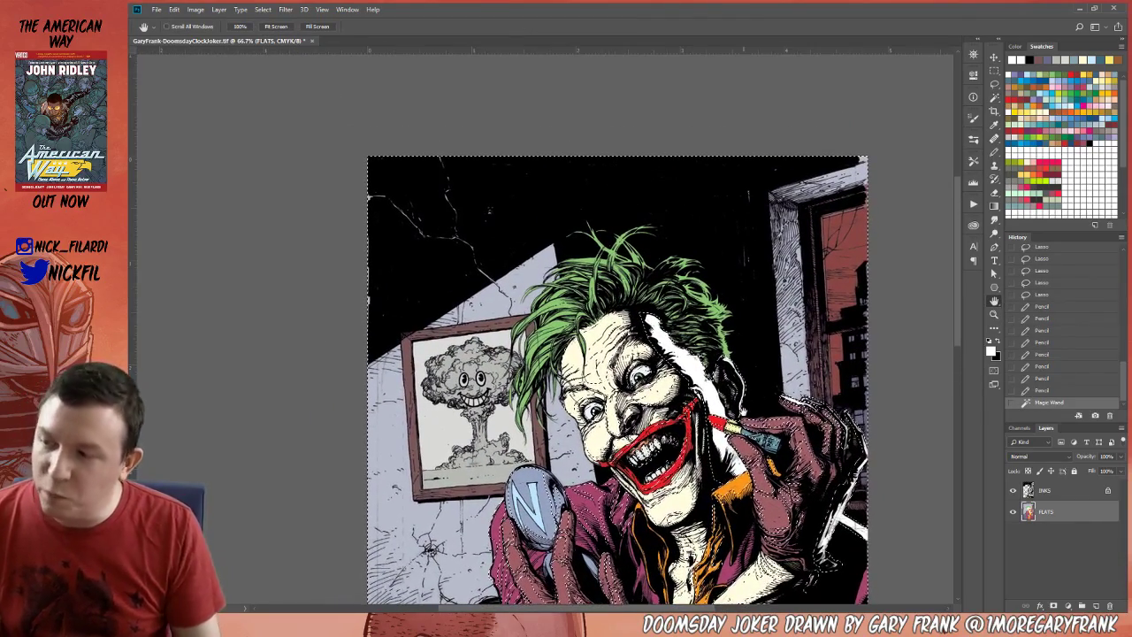
key(l)
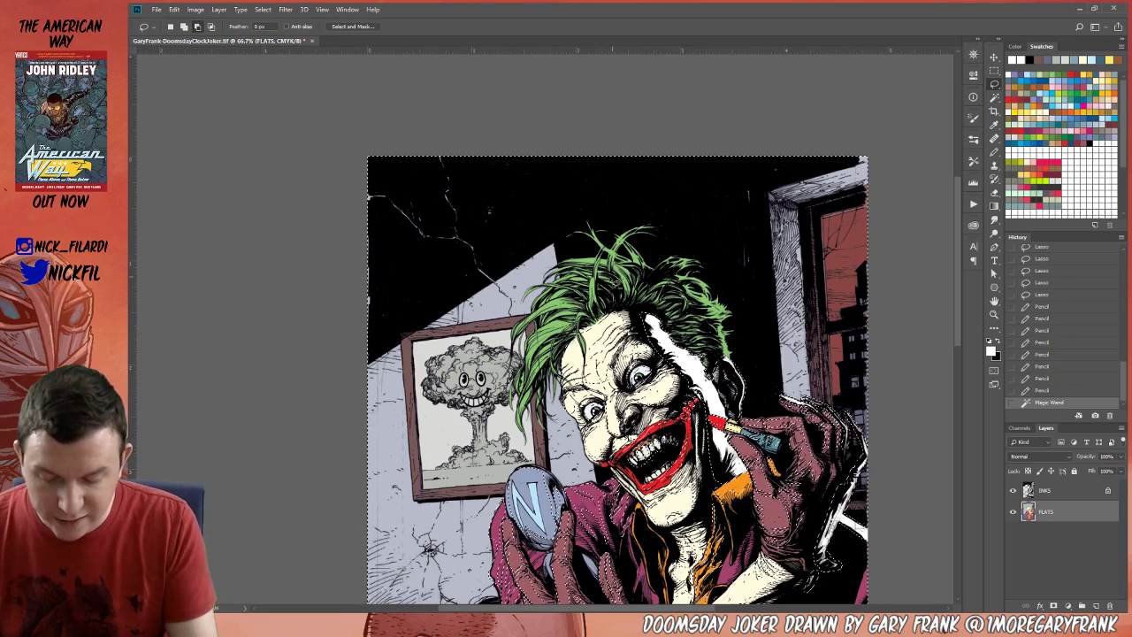
drag(582, 317, 590, 288)
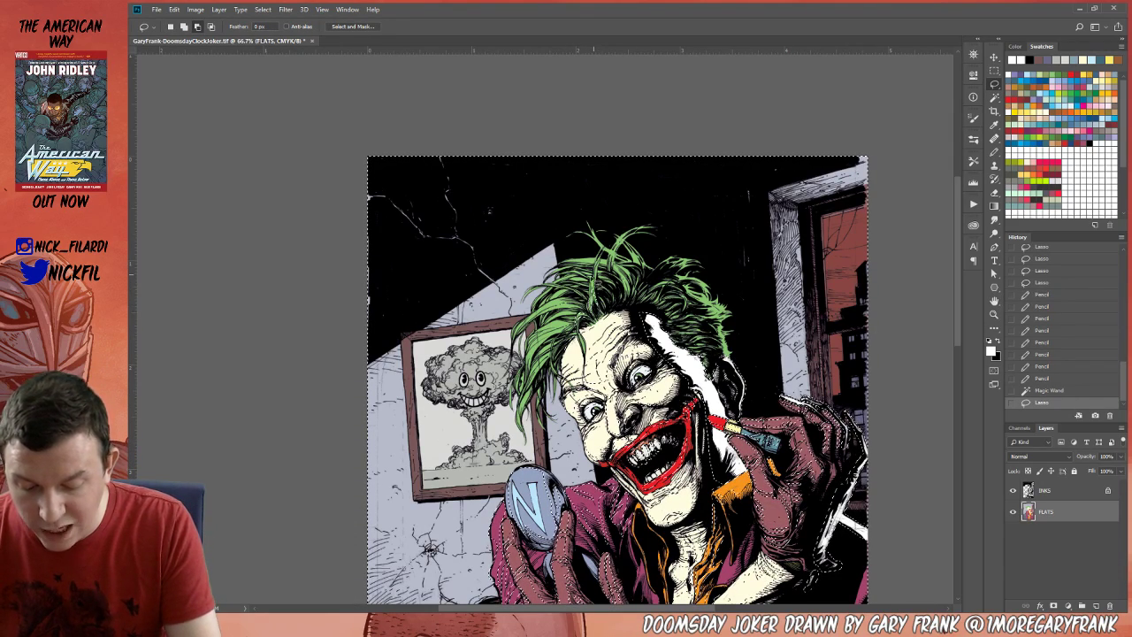
drag(602, 246, 608, 238)
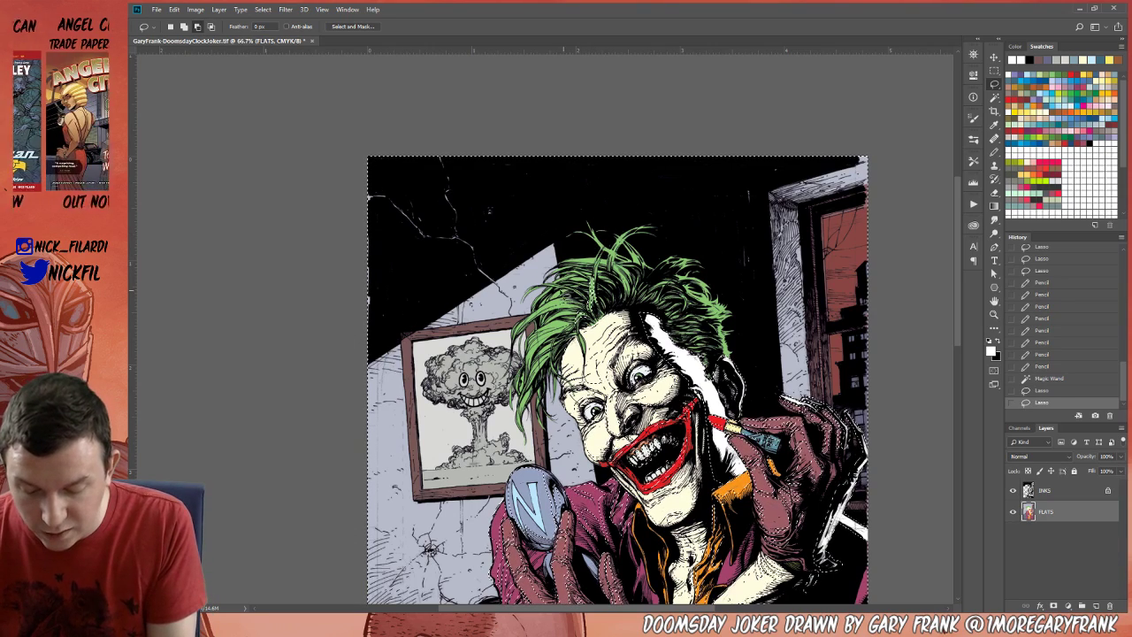
drag(801, 425, 809, 416)
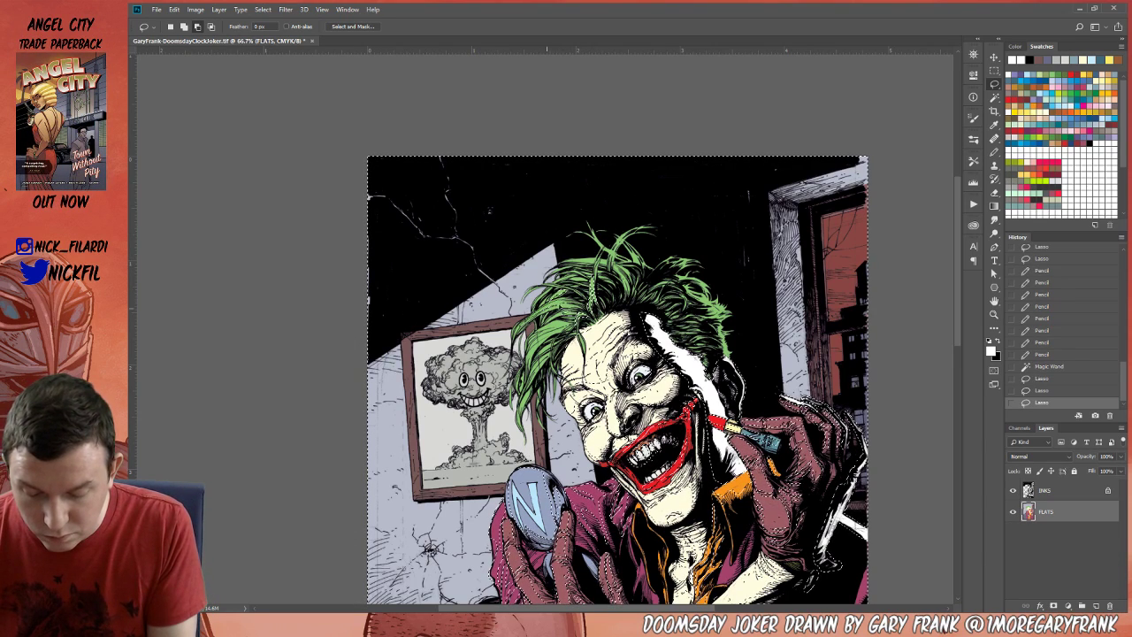
drag(575, 292, 573, 262)
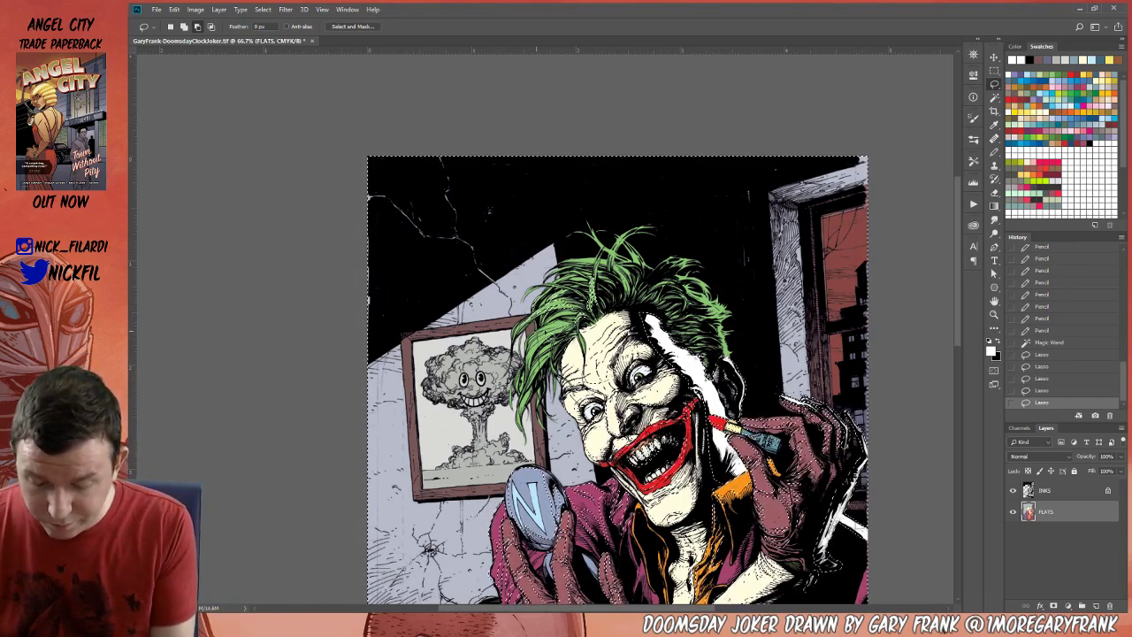
drag(554, 330, 558, 334)
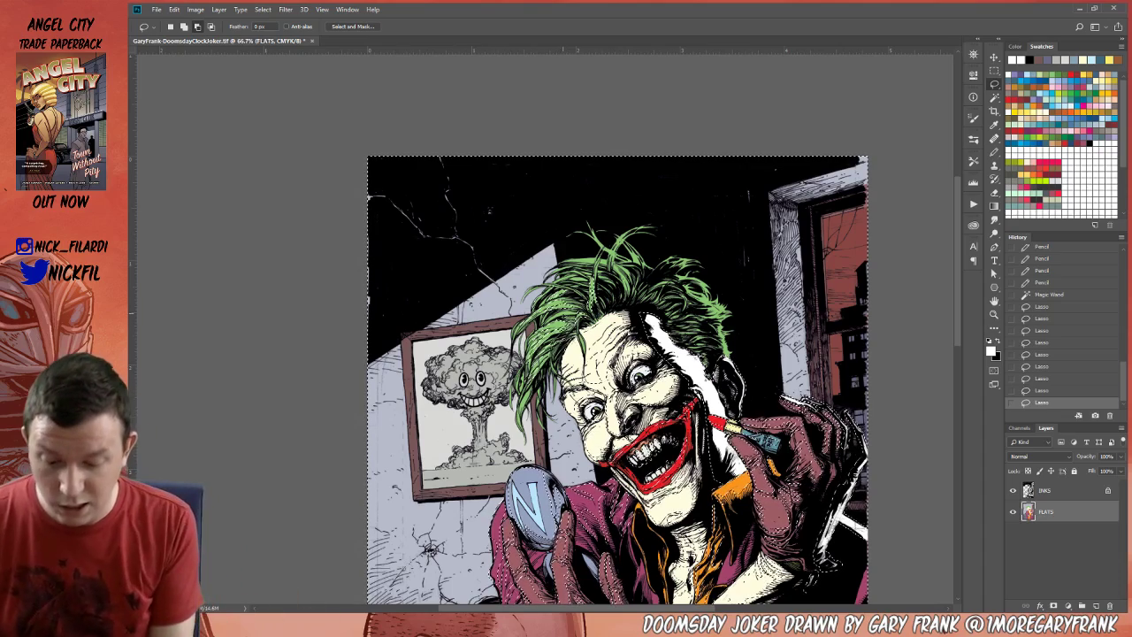
drag(557, 332, 569, 308)
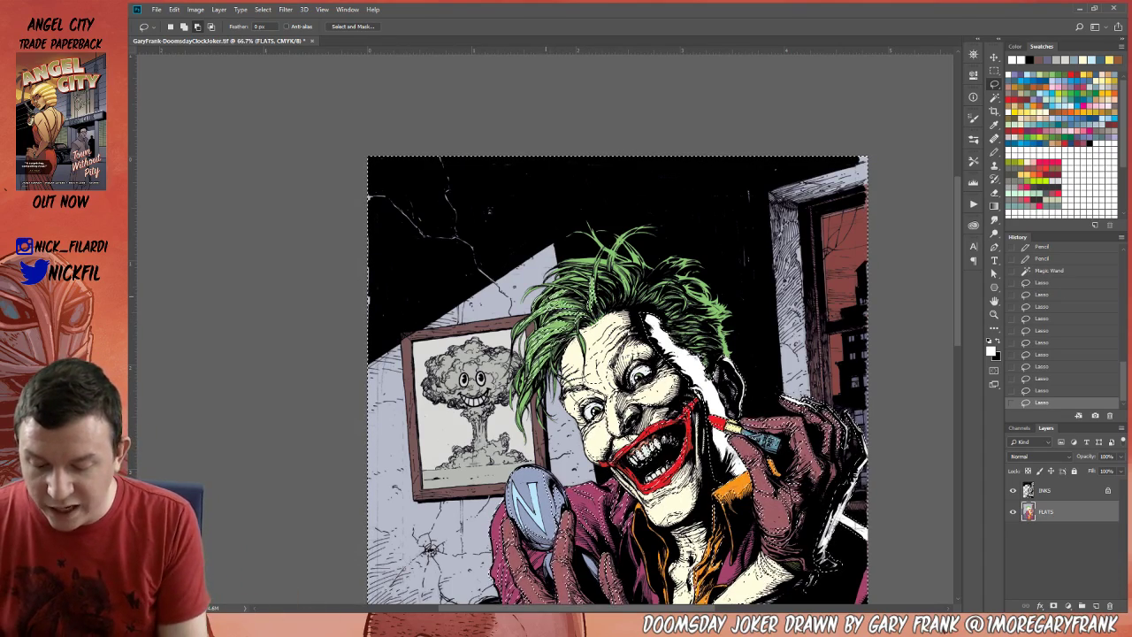
drag(827, 566, 809, 579)
drag(553, 283, 579, 281)
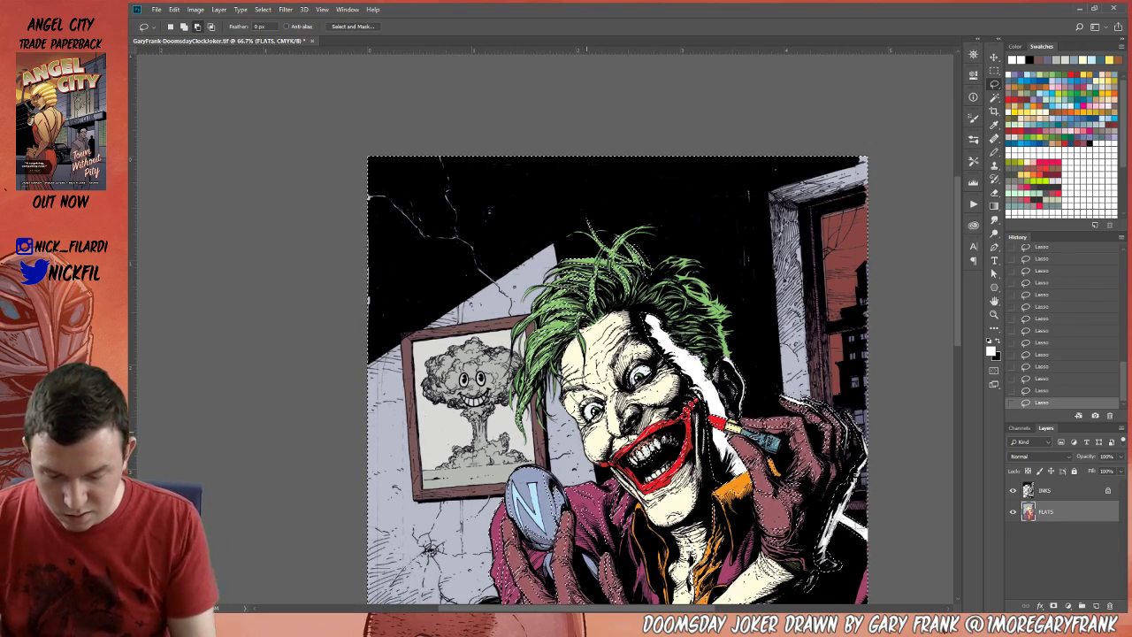
key(shift)
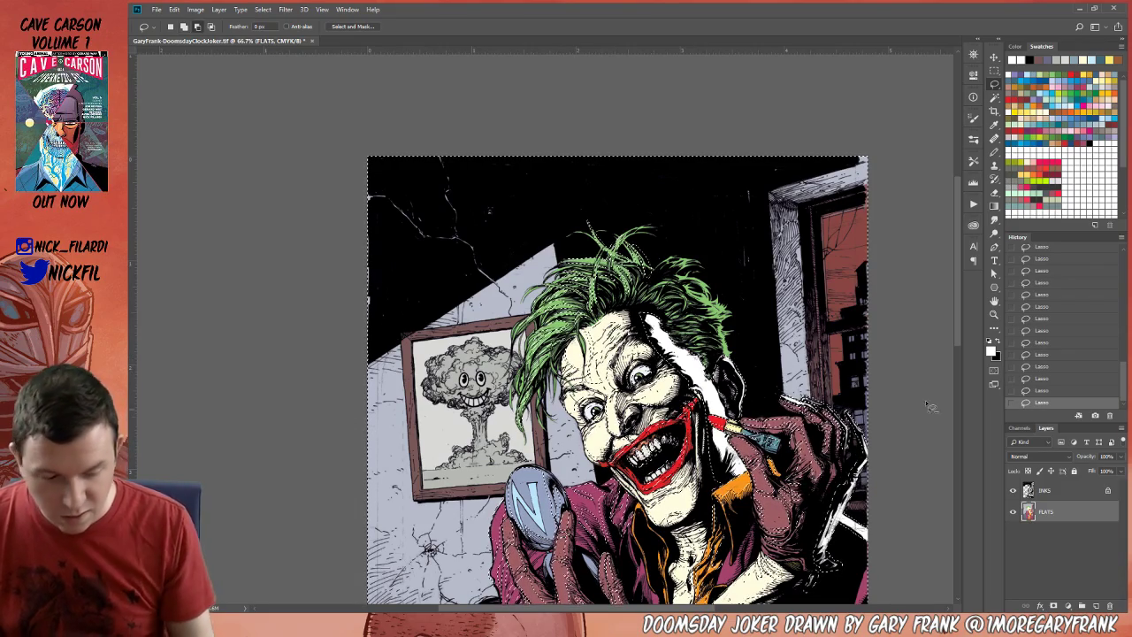
Subtract the lit upper panels of the tufted couch back from the selection with the Lasso, working around the torn stuffing.
key(h)
mouse_move(601, 460)
mouse_down()
mouse_move(688, 259)
mouse_move(654, 218)
mouse_move(561, 168)
mouse_up()
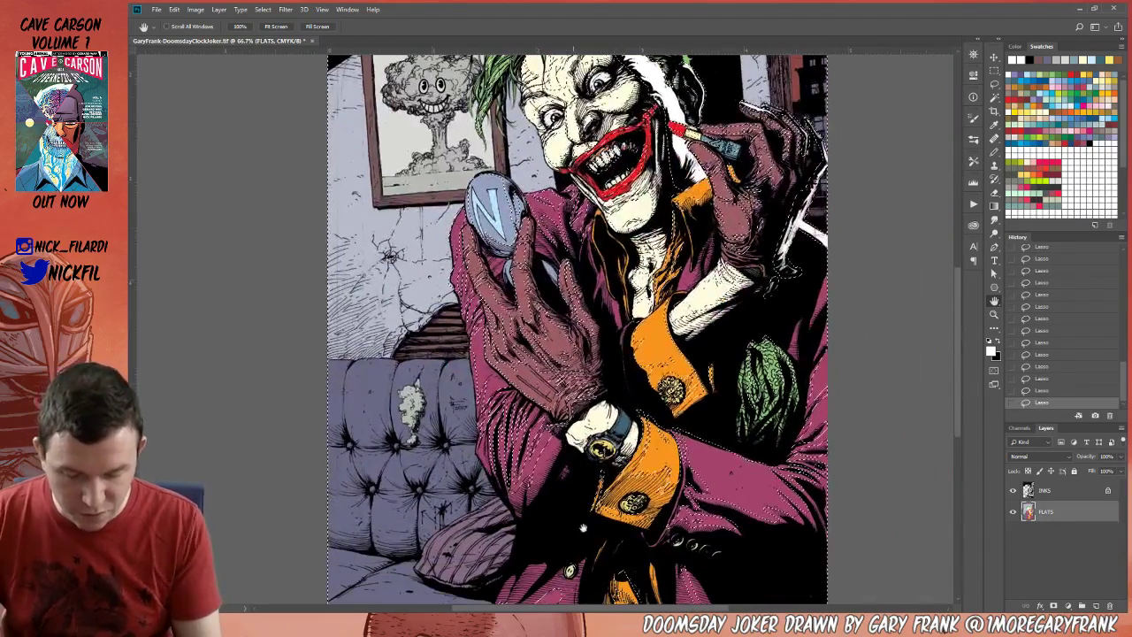
key(l)
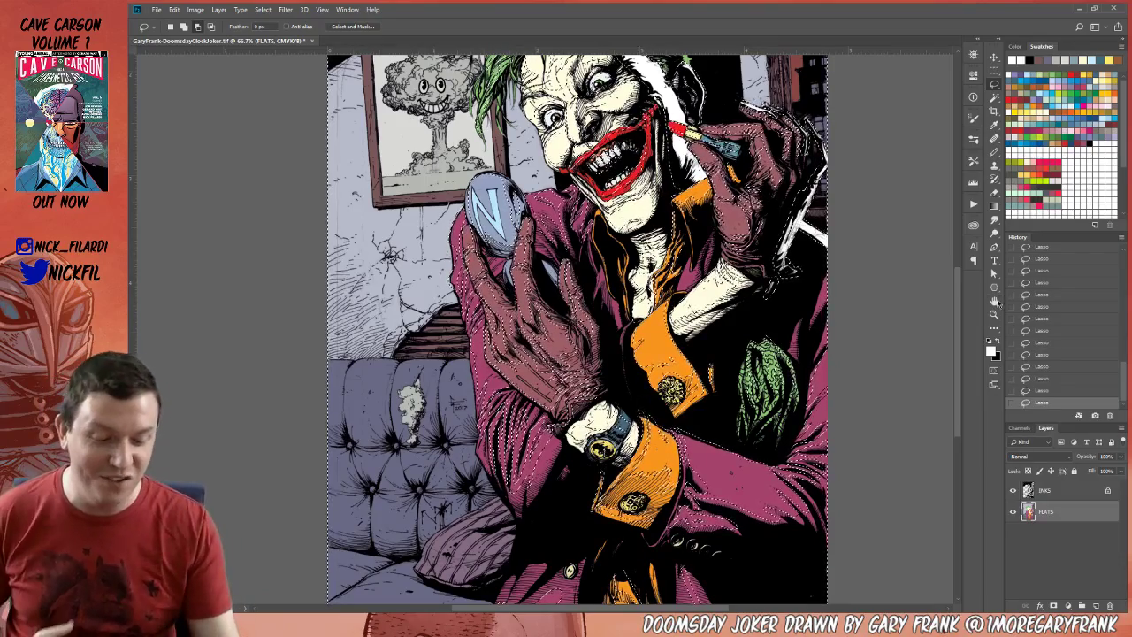
key(space)
mouse_move(731, 465)
mouse_down()
mouse_move(808, 467)
mouse_move(864, 527)
mouse_move(871, 418)
mouse_up()
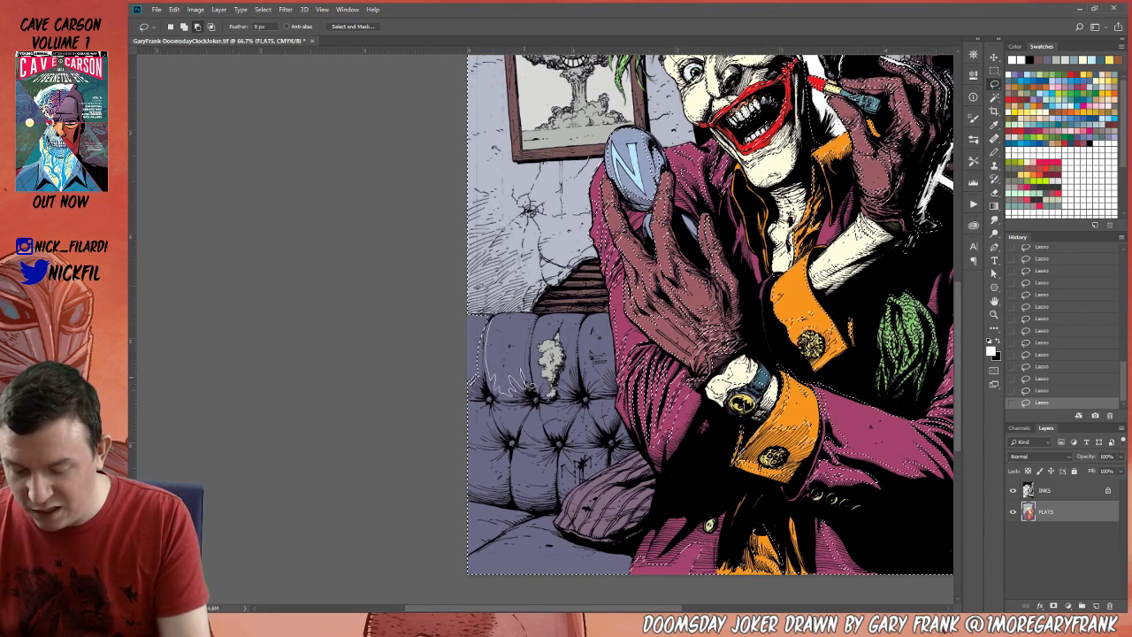
mouse_move(529, 389)
mouse_down()
mouse_move(532, 323)
mouse_move(491, 319)
mouse_move(478, 372)
mouse_move(537, 371)
mouse_up()
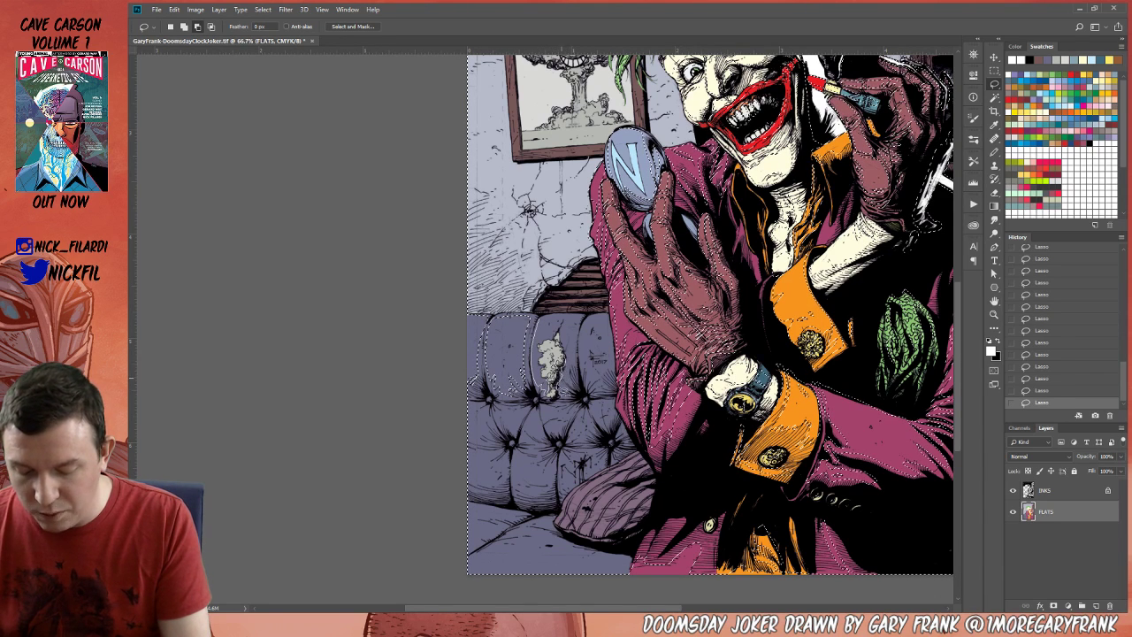
mouse_move(573, 390)
mouse_down()
mouse_move(586, 320)
mouse_move(544, 321)
mouse_up()
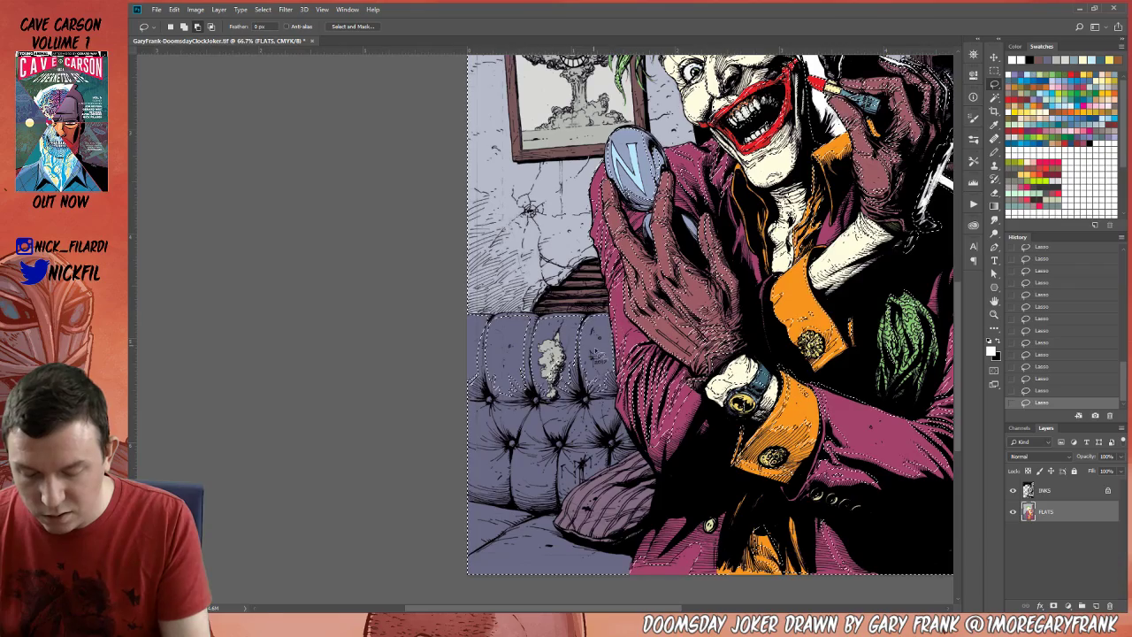
drag(593, 342, 591, 358)
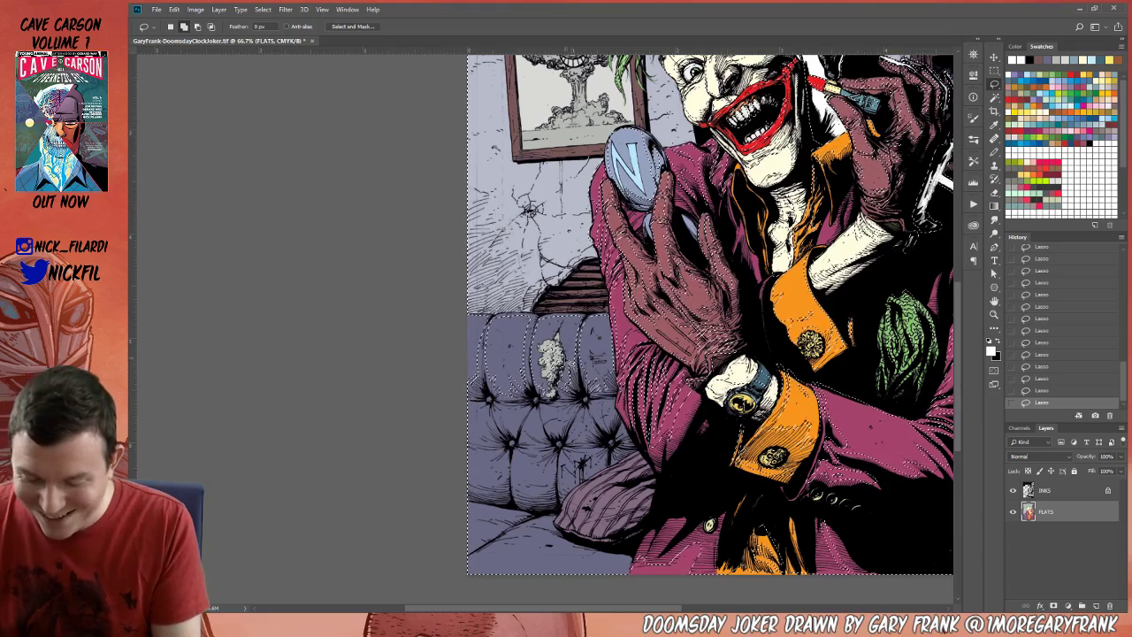
drag(565, 355, 560, 342)
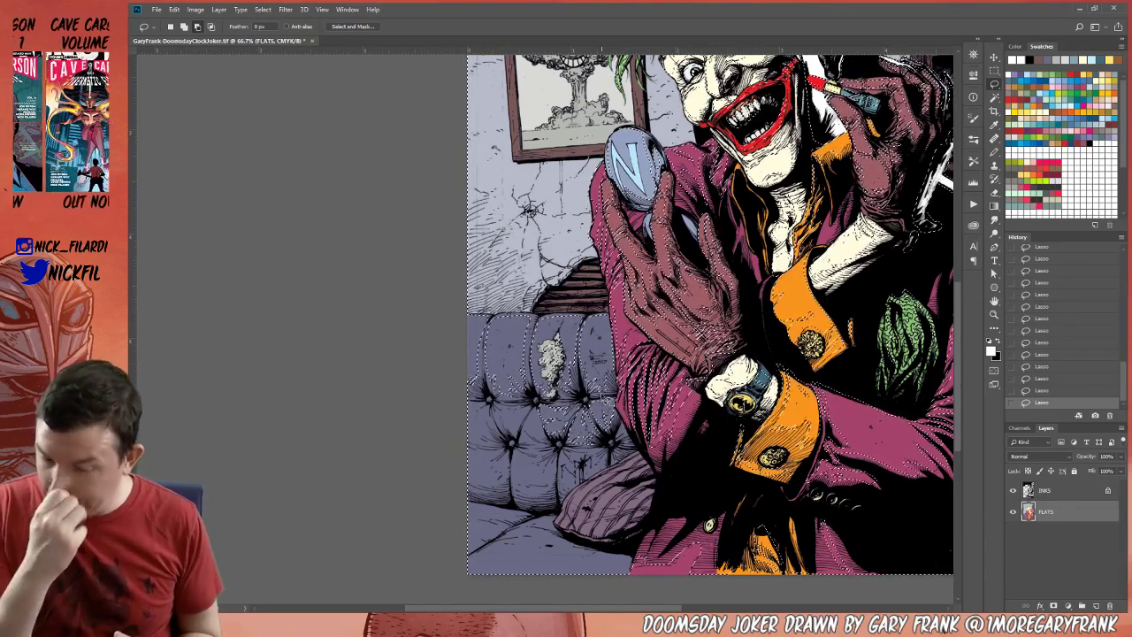
Carve the lit lower tufts of the couch back and the lit parts of the seat out of the selection.
drag(635, 419, 725, 432)
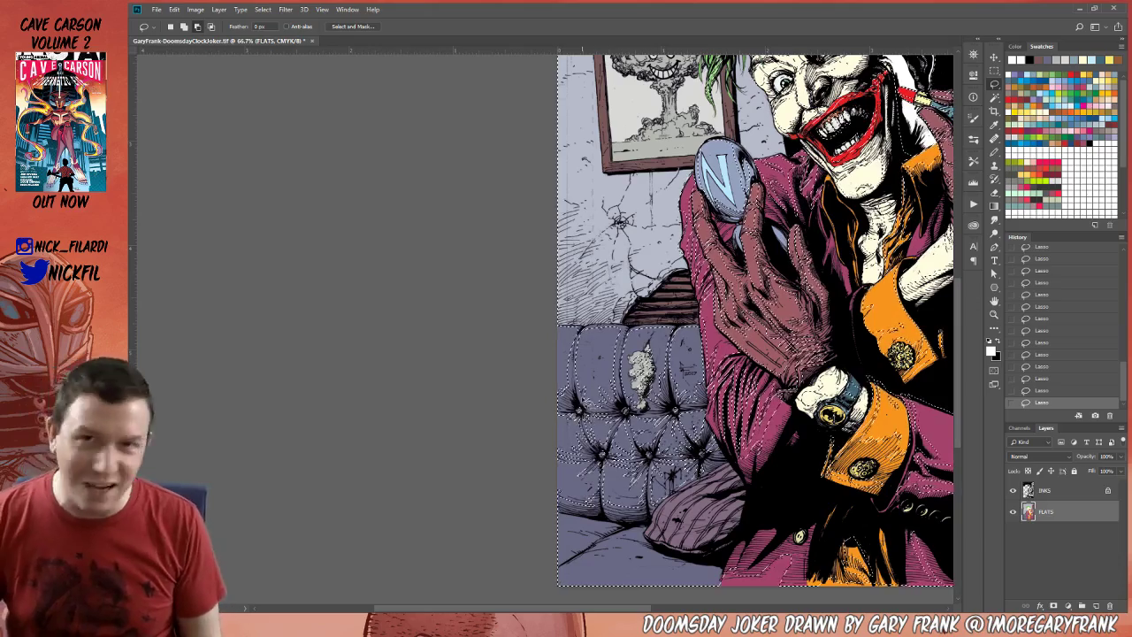
key(h)
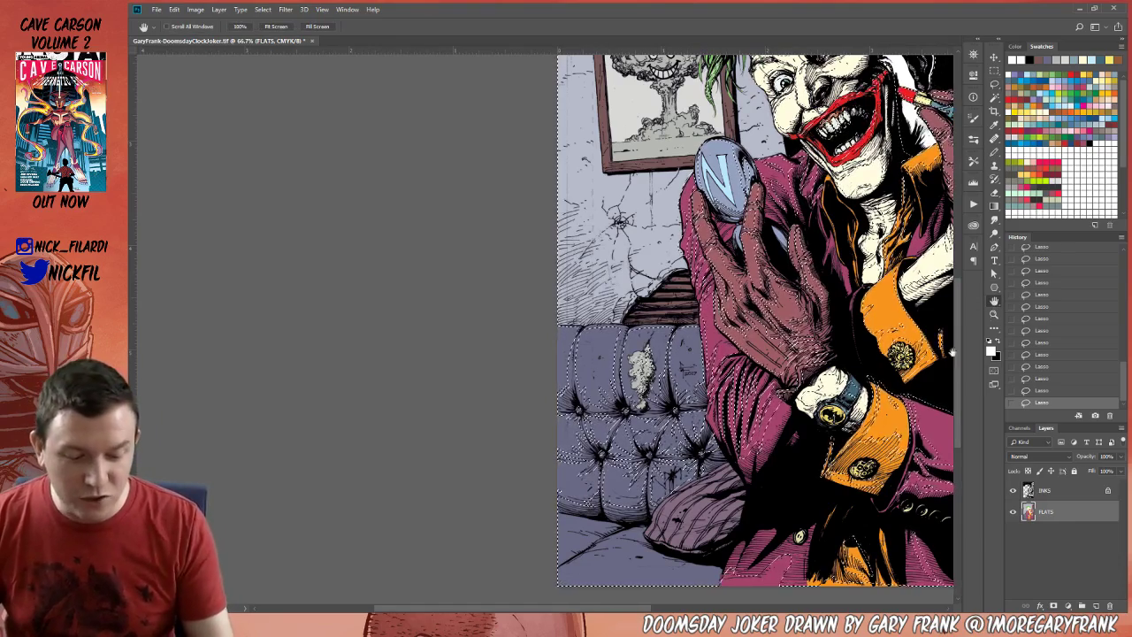
drag(952, 352, 912, 290)
key(l)
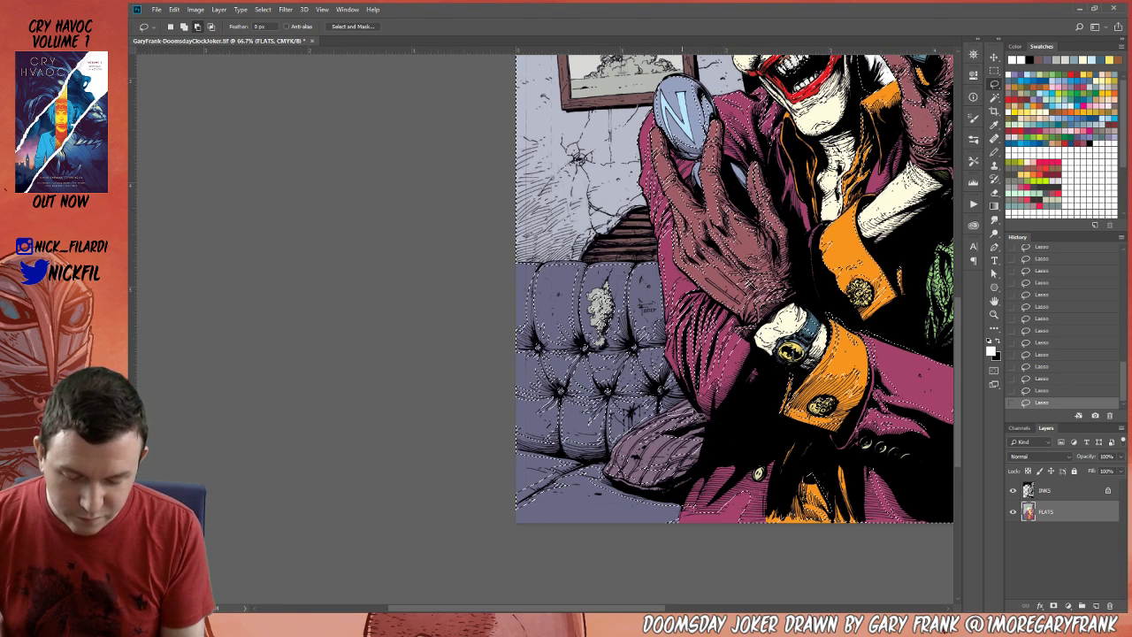
Review the carved selection across the whole page at 33.3% zoom and return to a closer view of the artwork.
key(z)
alt+click(682, 441)
alt+click(682, 441)
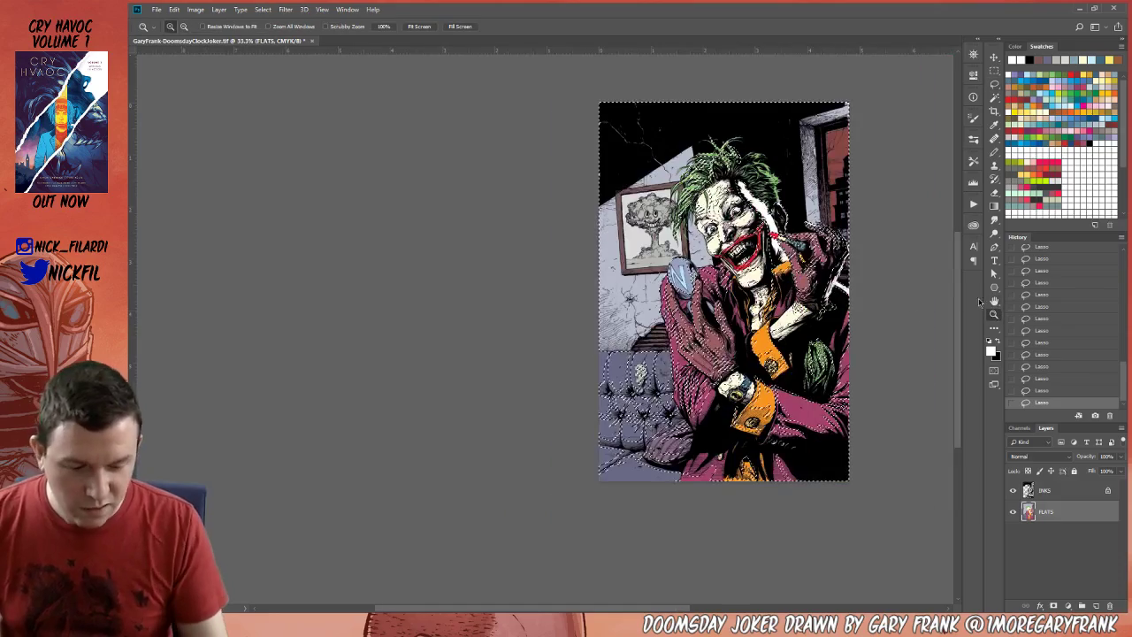
click(994, 301)
drag(707, 265, 634, 364)
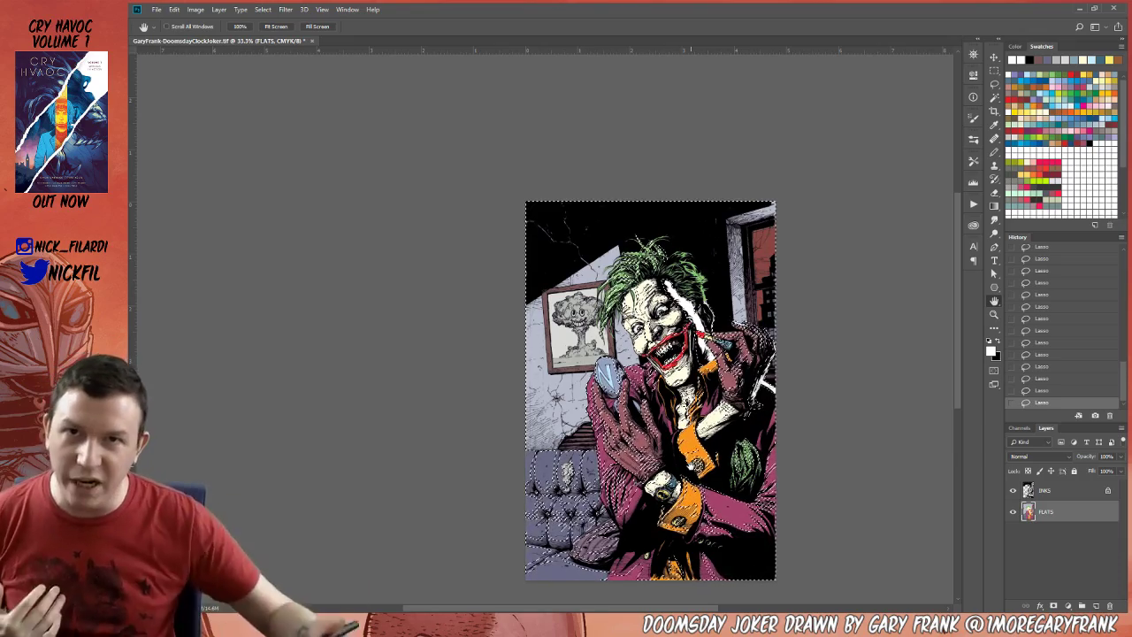
drag(775, 379, 805, 428)
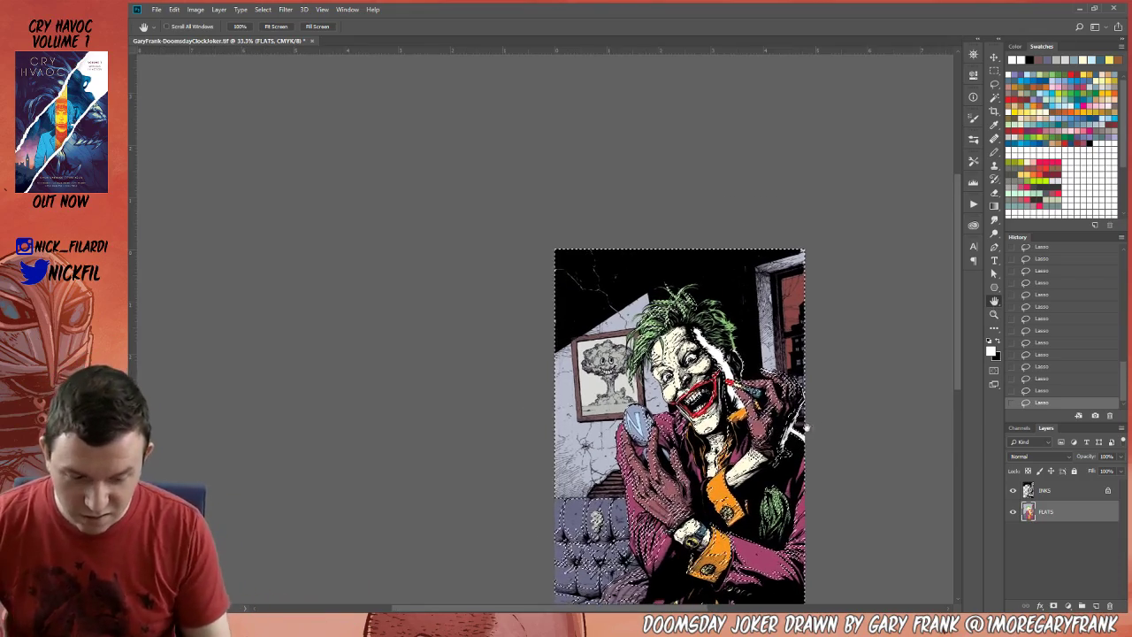
key(z)
click(613, 409)
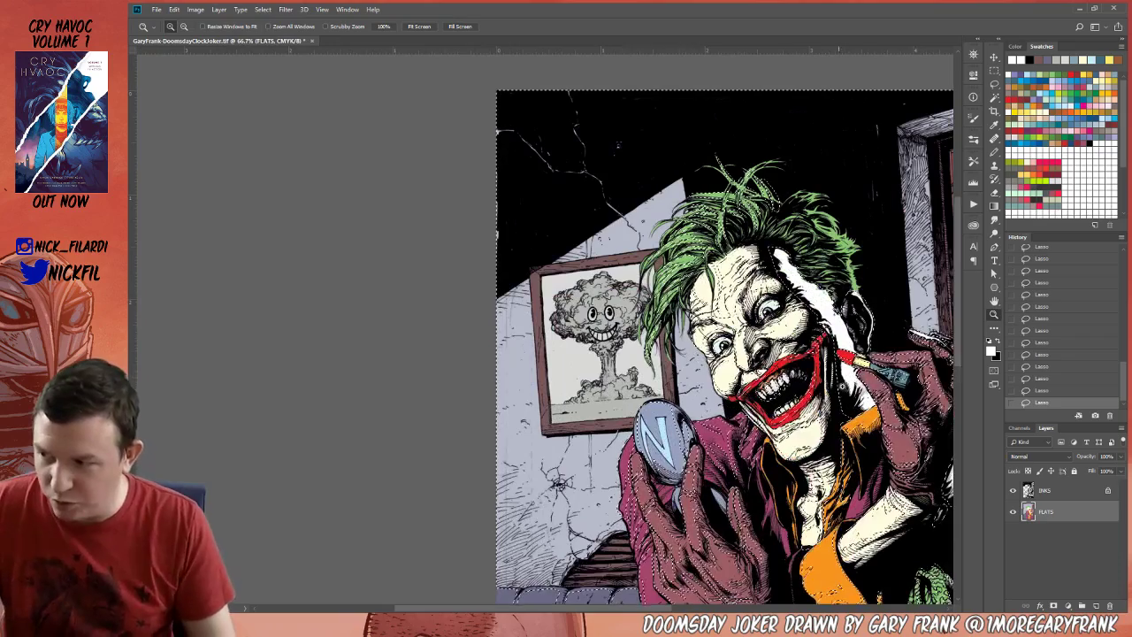
Subtract the lit edges of the mushroom-cloud picture and its wooden frame from the selection with the Lasso.
drag(613, 410, 570, 376)
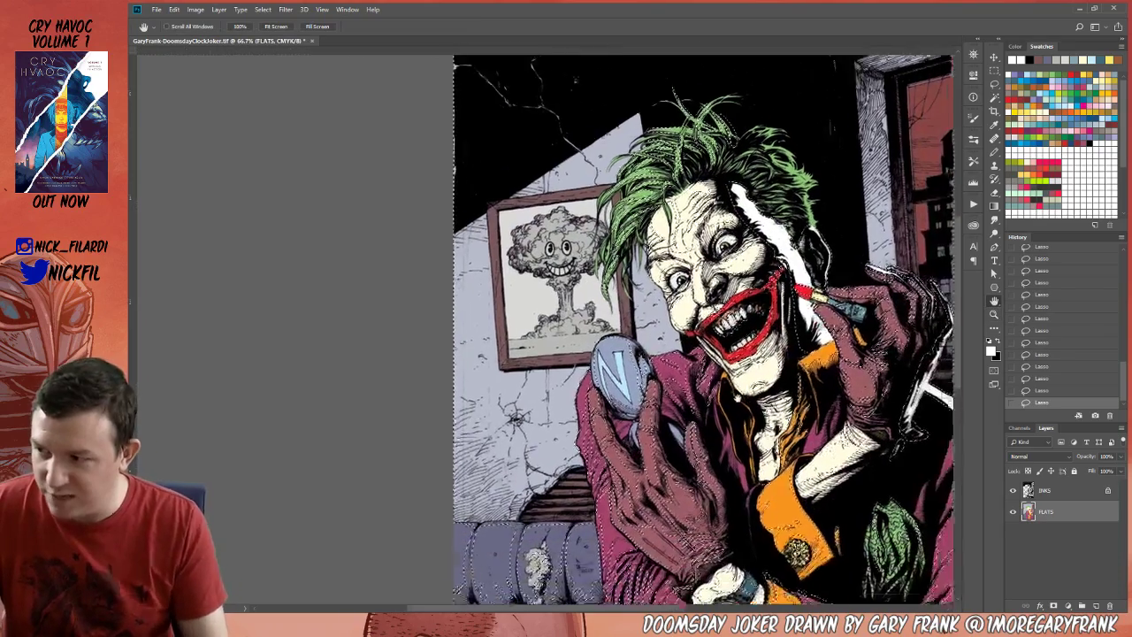
drag(450, 247, 440, 260)
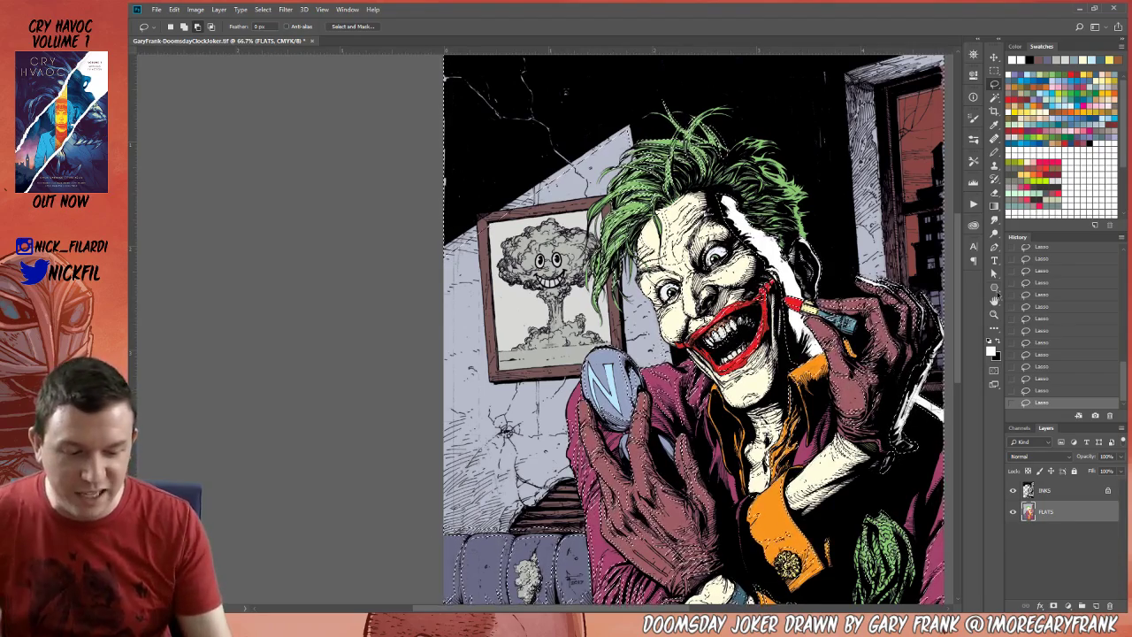
key(h)
drag(424, 541, 508, 532)
drag(638, 365, 640, 404)
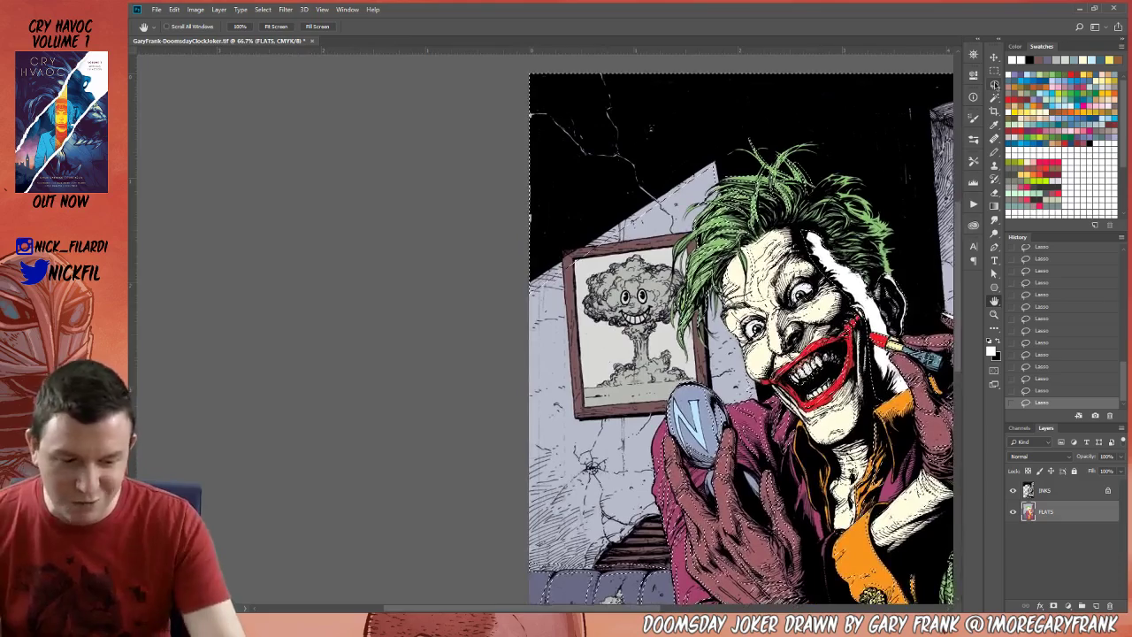
key(l)
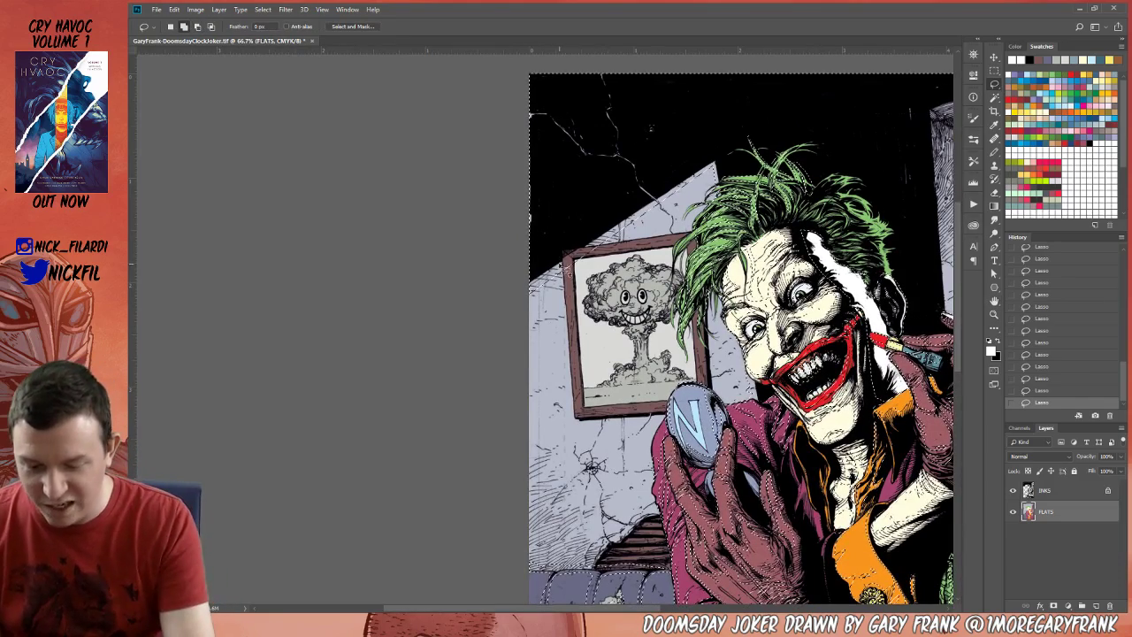
mouse_move(680, 204)
mouse_down()
mouse_move(557, 273)
mouse_move(569, 255)
mouse_up()
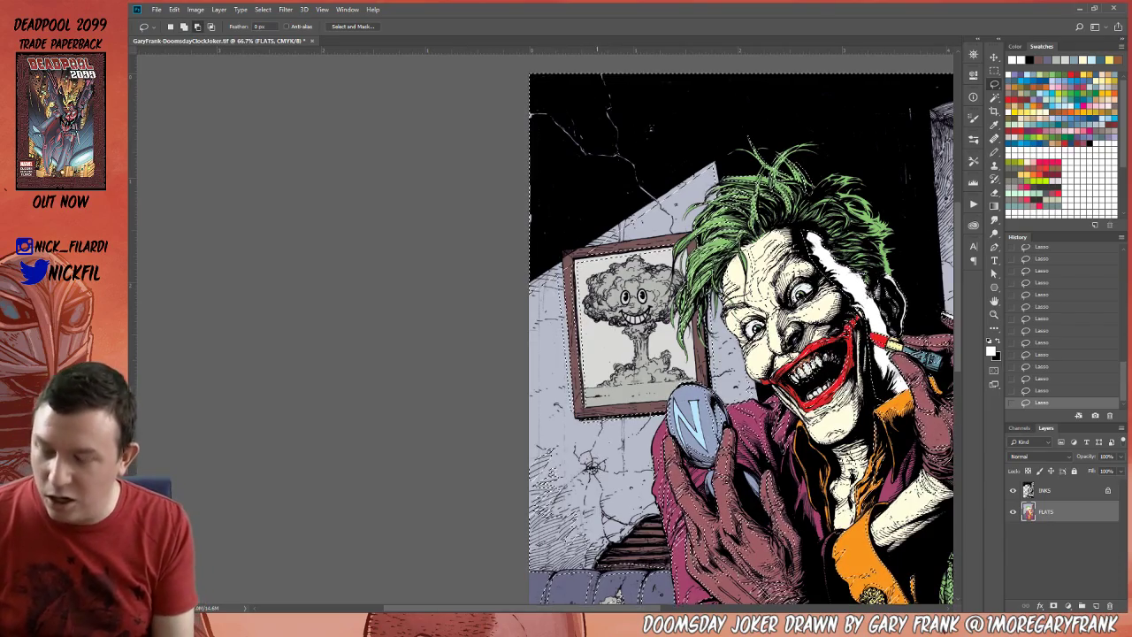
Refine the selection on the cracked wall around the picture frame by adding and subtracting Lasso areas.
key(shift)
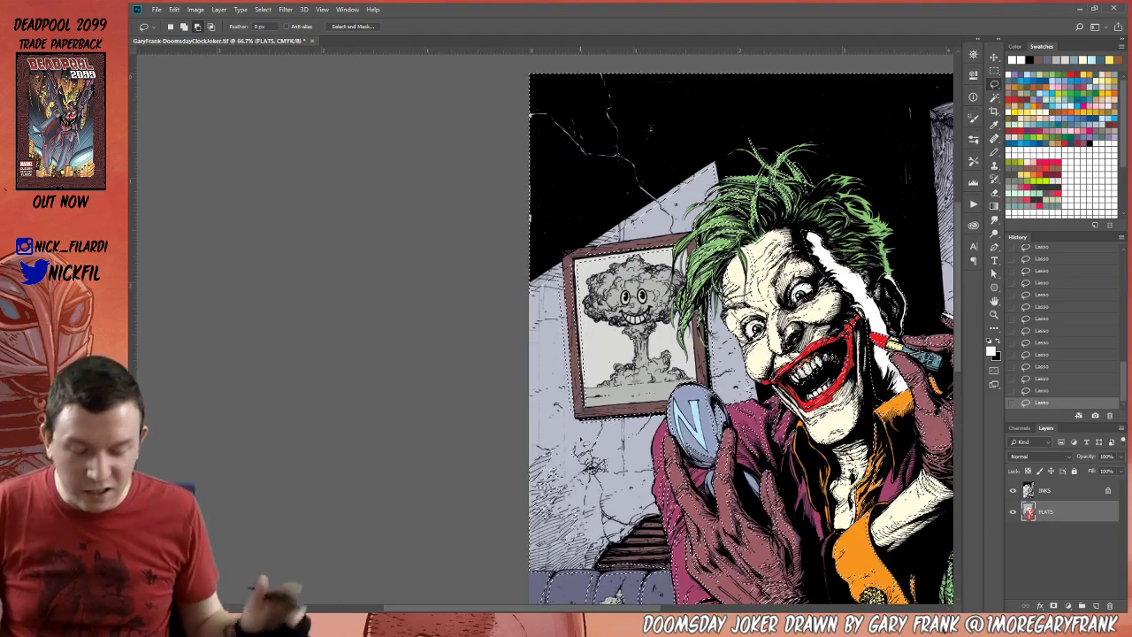
key(alt)
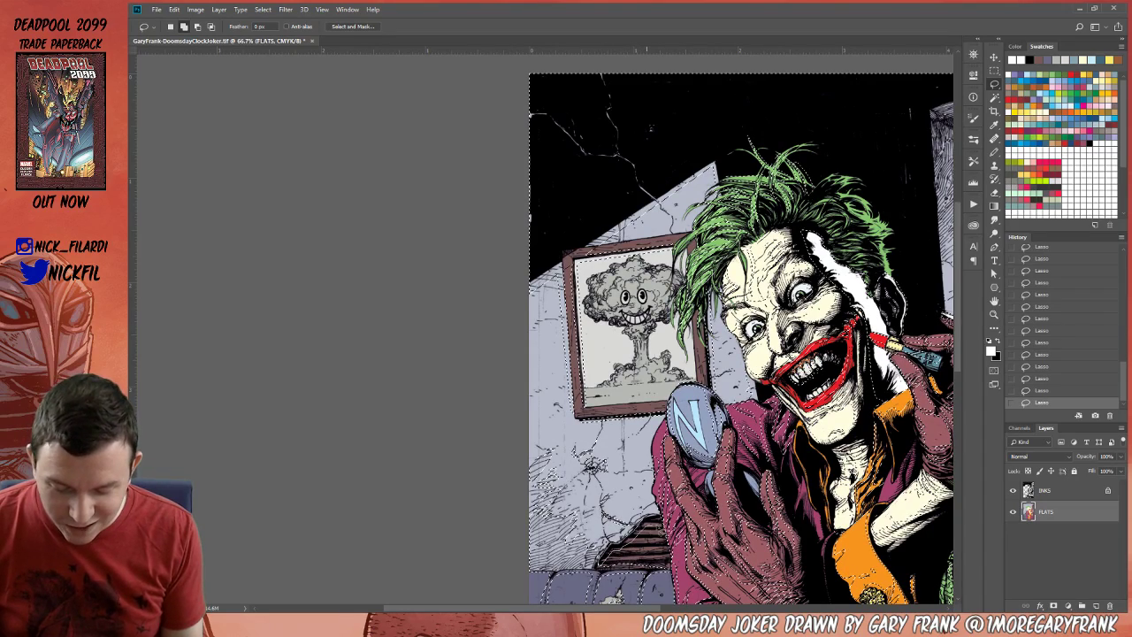
key(alt)
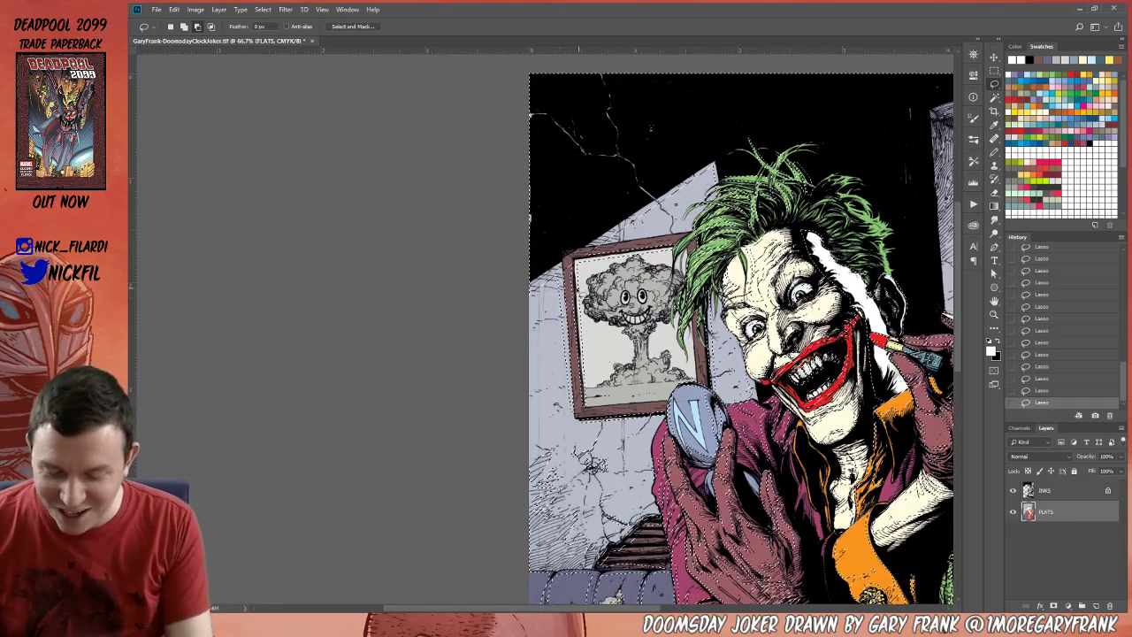
key(alt)
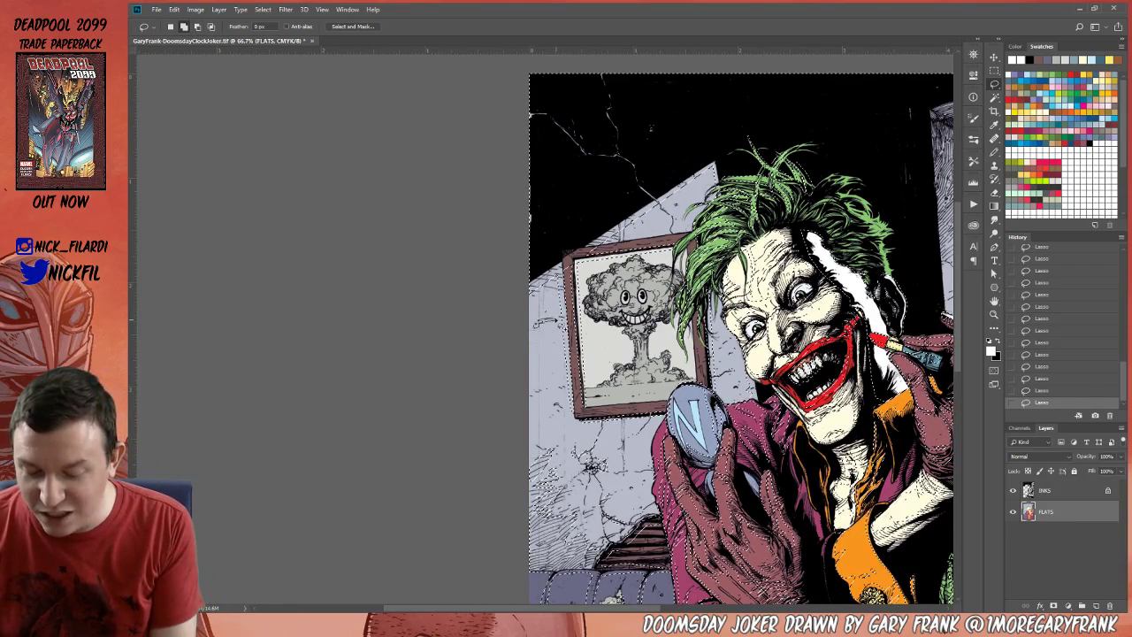
key(alt)
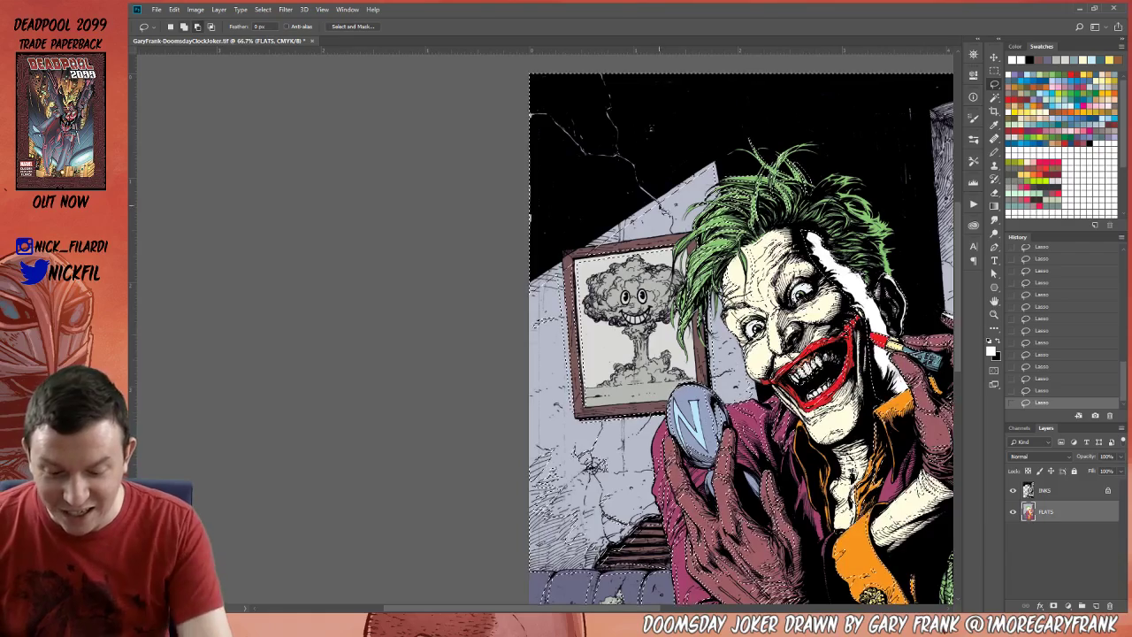
key(shift)
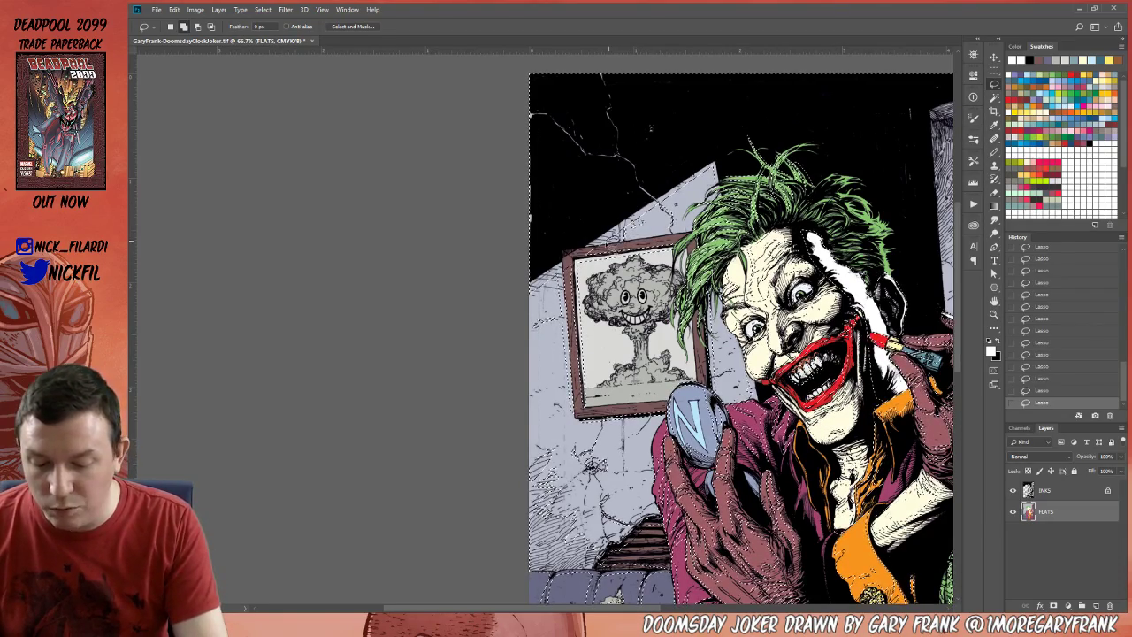
key(alt)
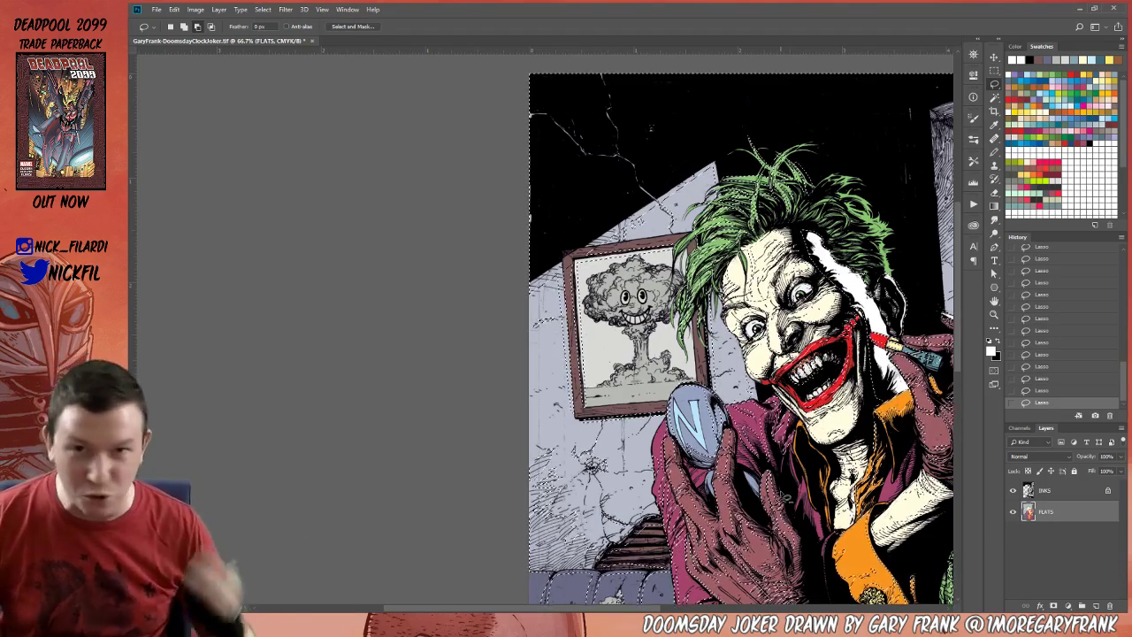
Carve the lit window trim and the red panes behind the raised glove out of the selection with the Lasso.
click(995, 301)
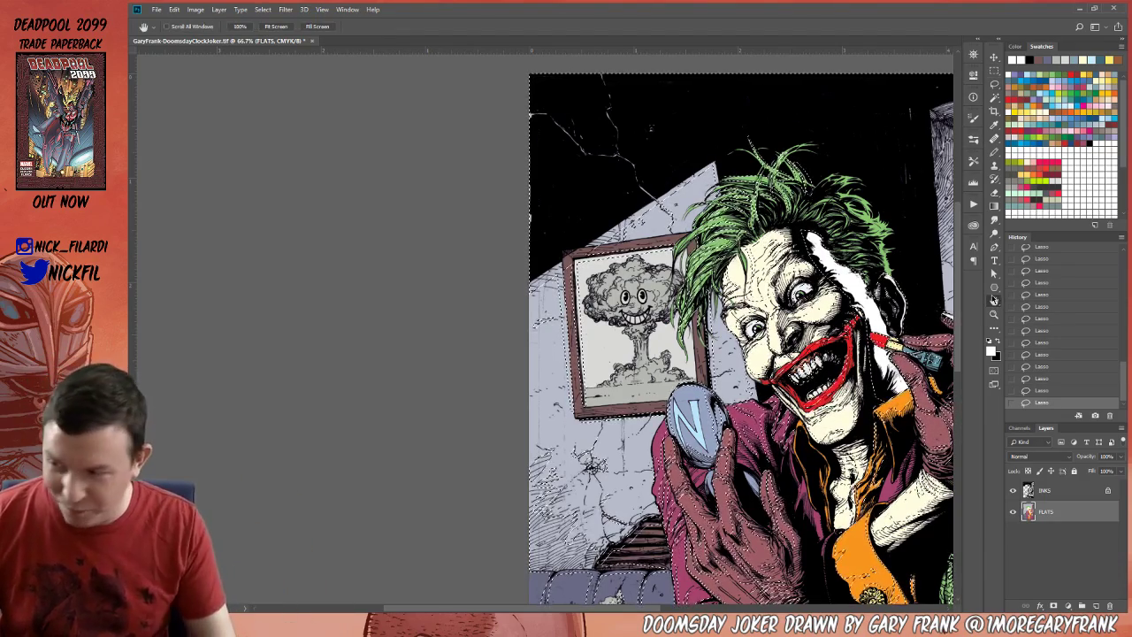
drag(885, 371, 677, 354)
scroll(758, 403, up, 2)
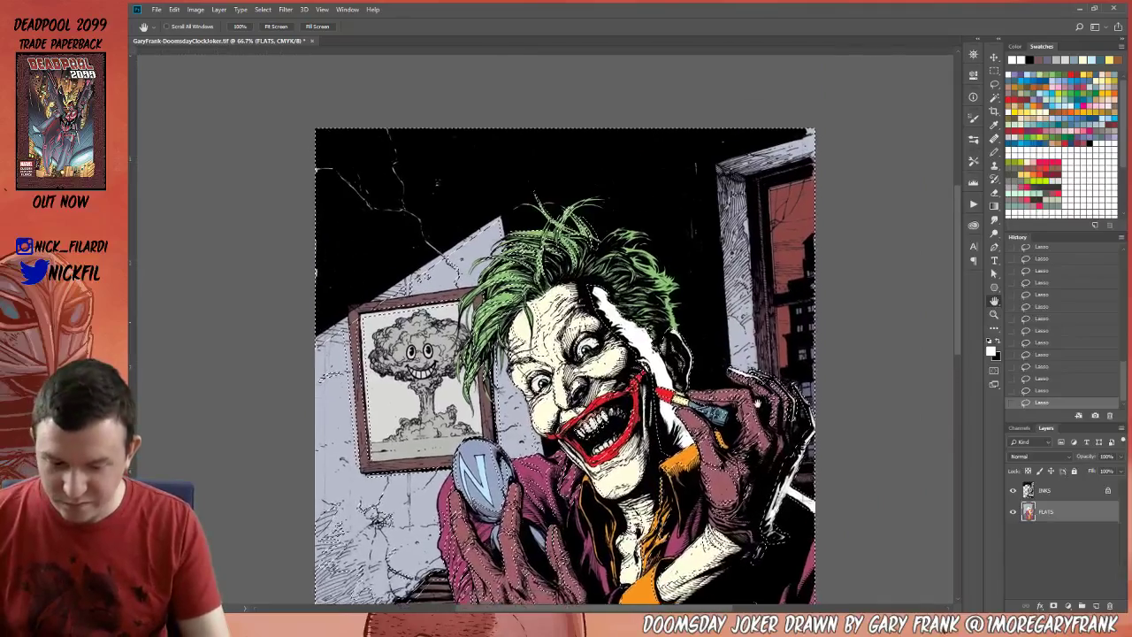
scroll(758, 402, up, 1)
key(l)
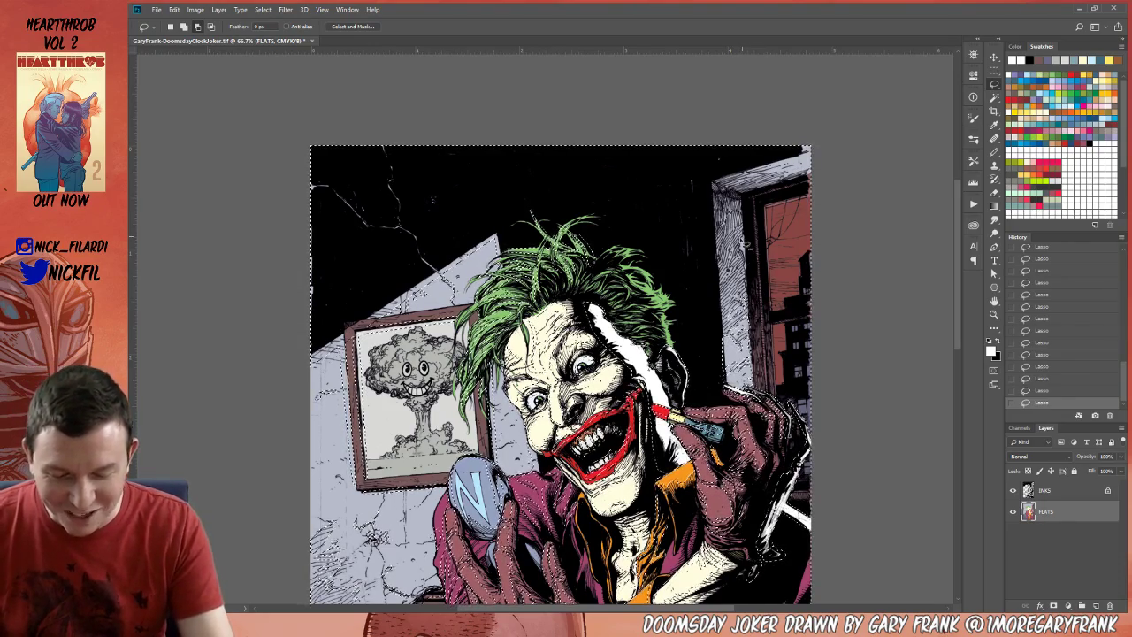
mouse_move(747, 394)
mouse_down()
mouse_move(779, 434)
mouse_move(752, 389)
mouse_move(752, 460)
mouse_move(772, 380)
mouse_move(772, 411)
mouse_move(752, 393)
mouse_move(747, 460)
mouse_move(771, 394)
mouse_move(750, 460)
mouse_move(748, 391)
mouse_move(783, 389)
mouse_move(785, 402)
mouse_move(831, 393)
mouse_move(770, 414)
mouse_move(794, 411)
mouse_move(815, 428)
mouse_up()
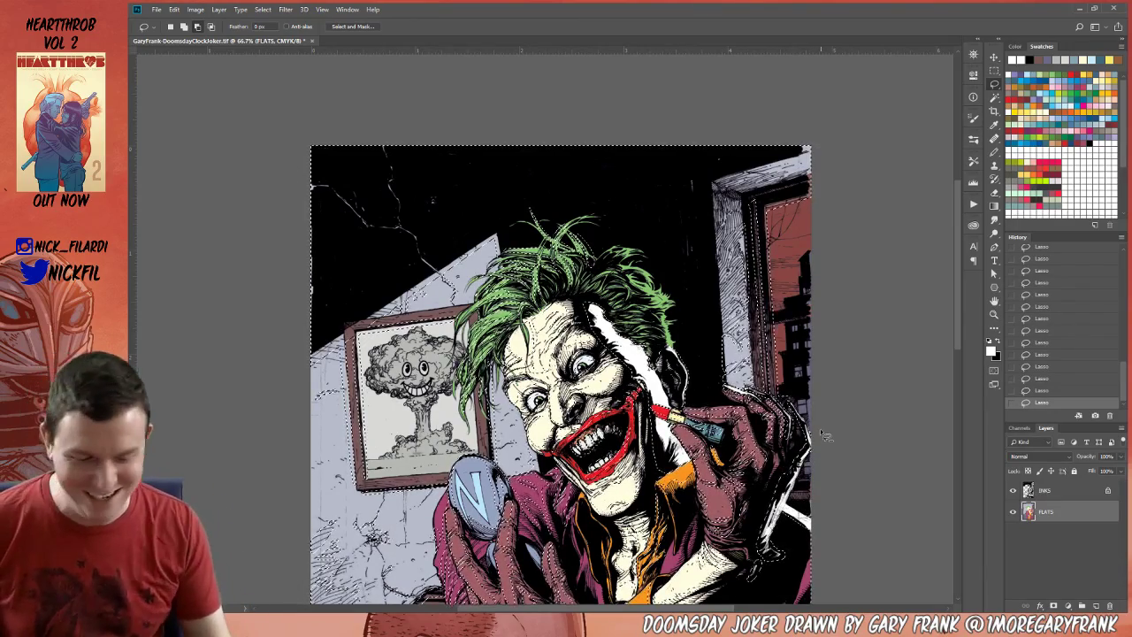
key(h)
drag(818, 327, 805, 377)
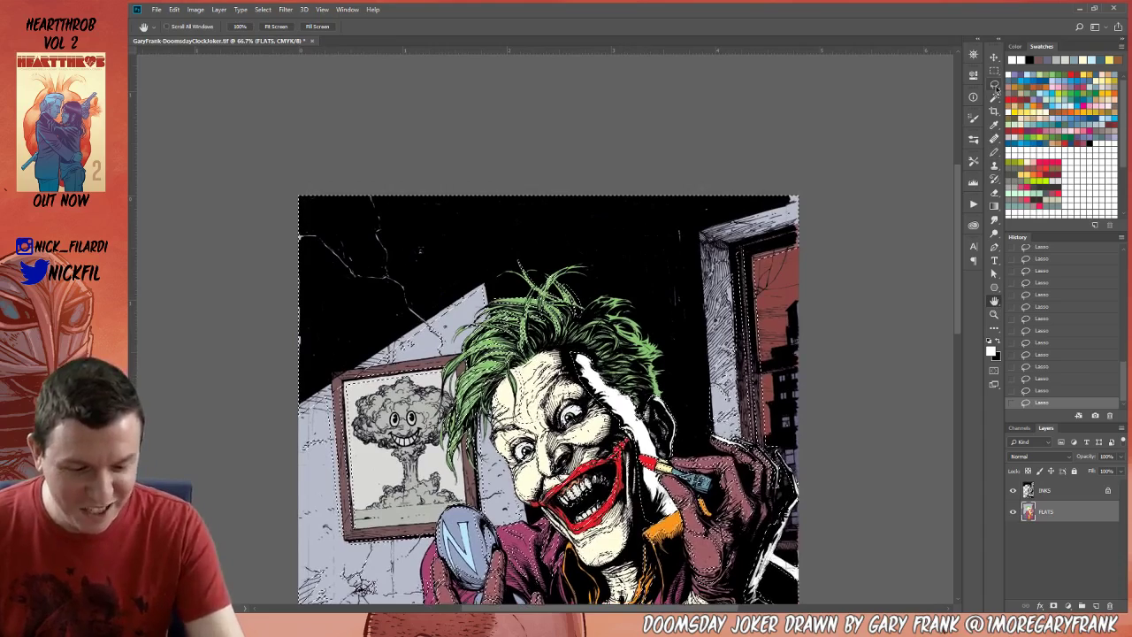
Examine the Joker page and its selected shadow areas from the top down to the full page.
click(995, 86)
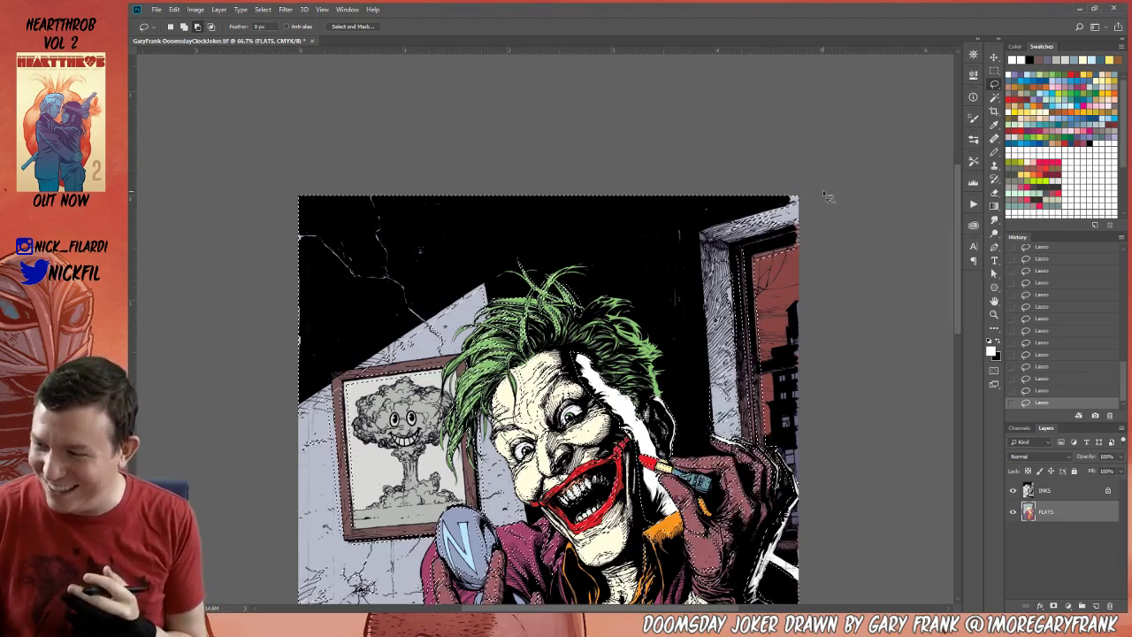
key(space)
drag(814, 417, 877, 319)
key(ctrl)
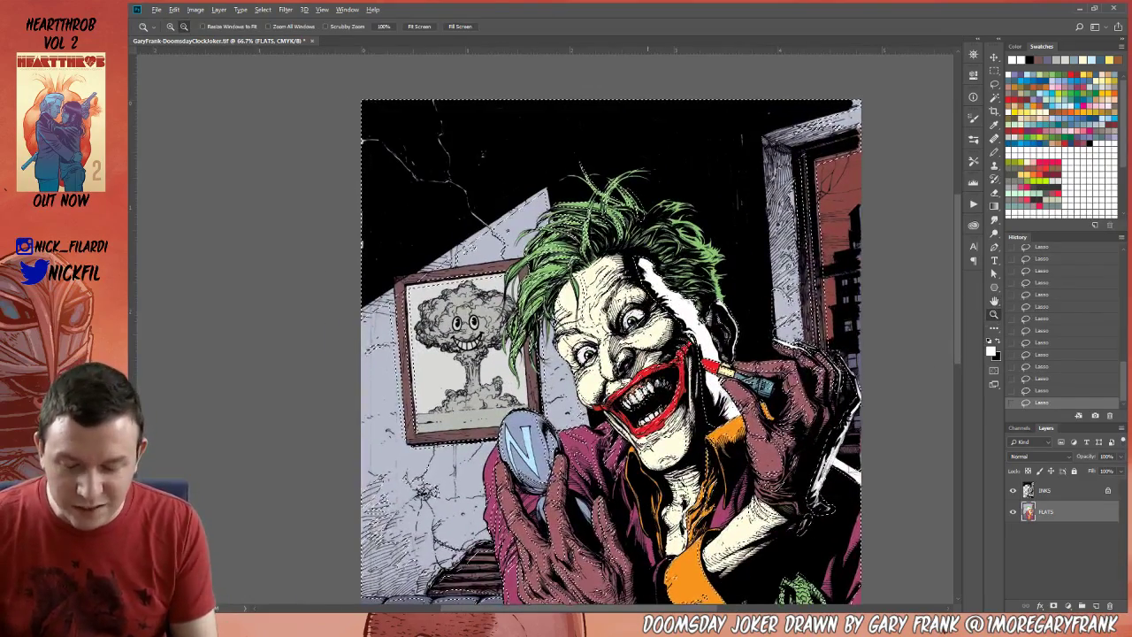
alt+click(647, 446)
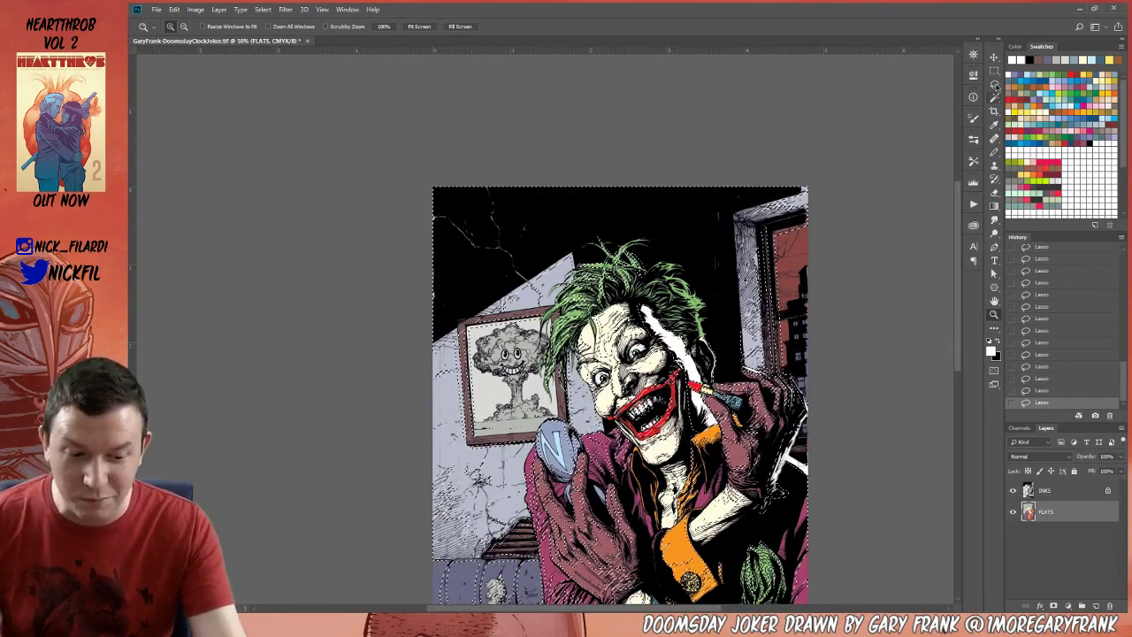
key(alt)
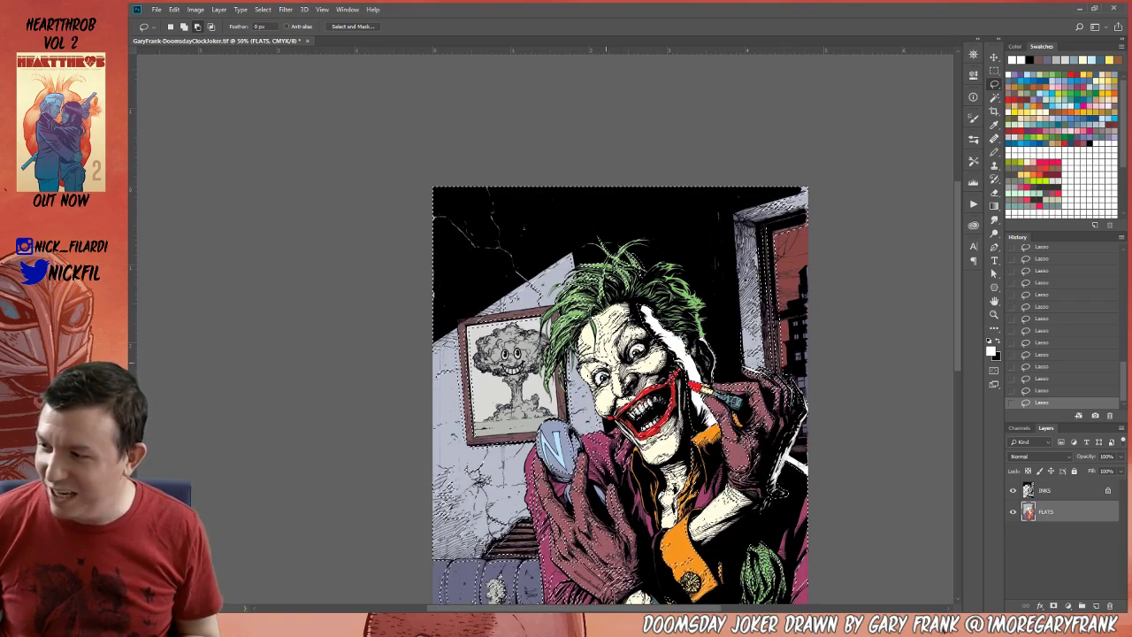
key(space)
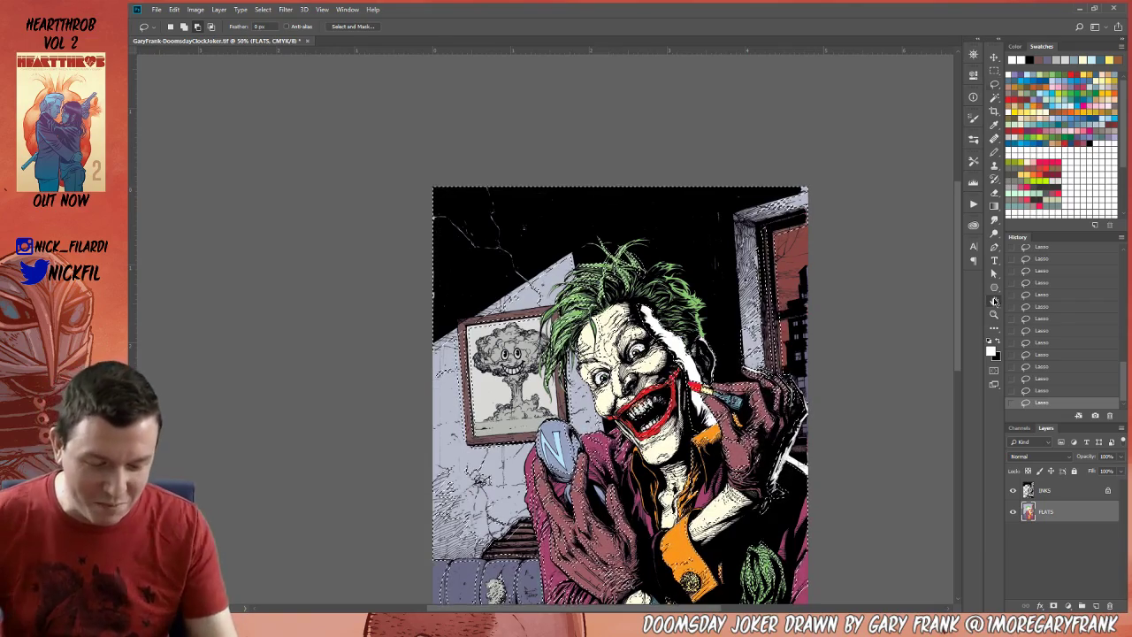
drag(806, 609, 769, 478)
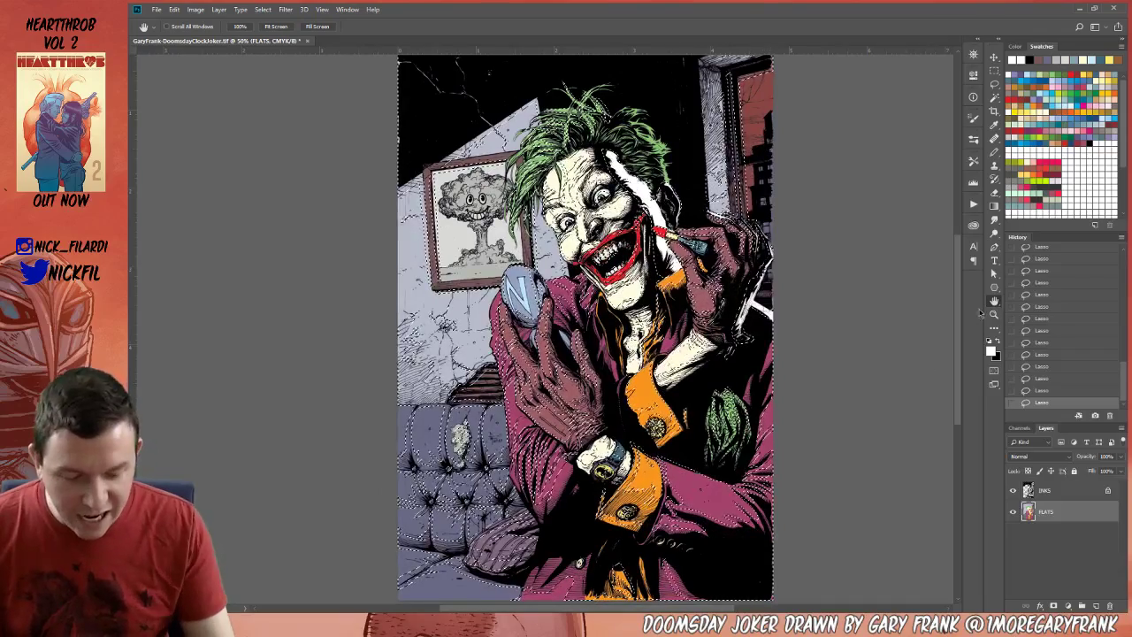
key(z)
alt+click(634, 435)
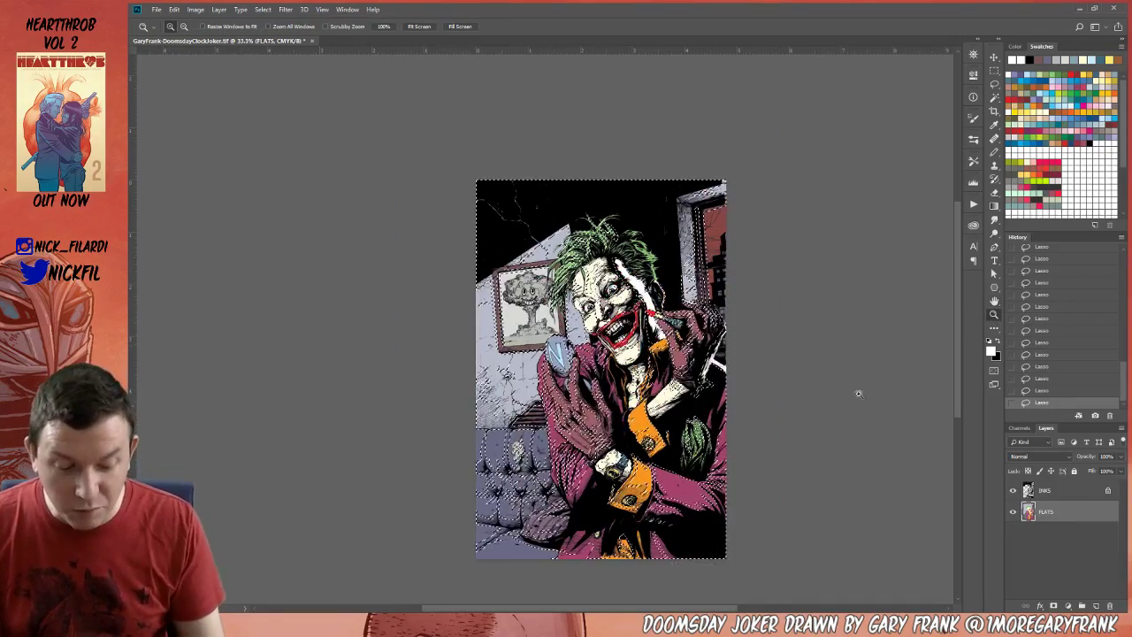
Add a new layer above FLATS and fill the selected shadow areas with a dark slate blue.
click(1021, 78)
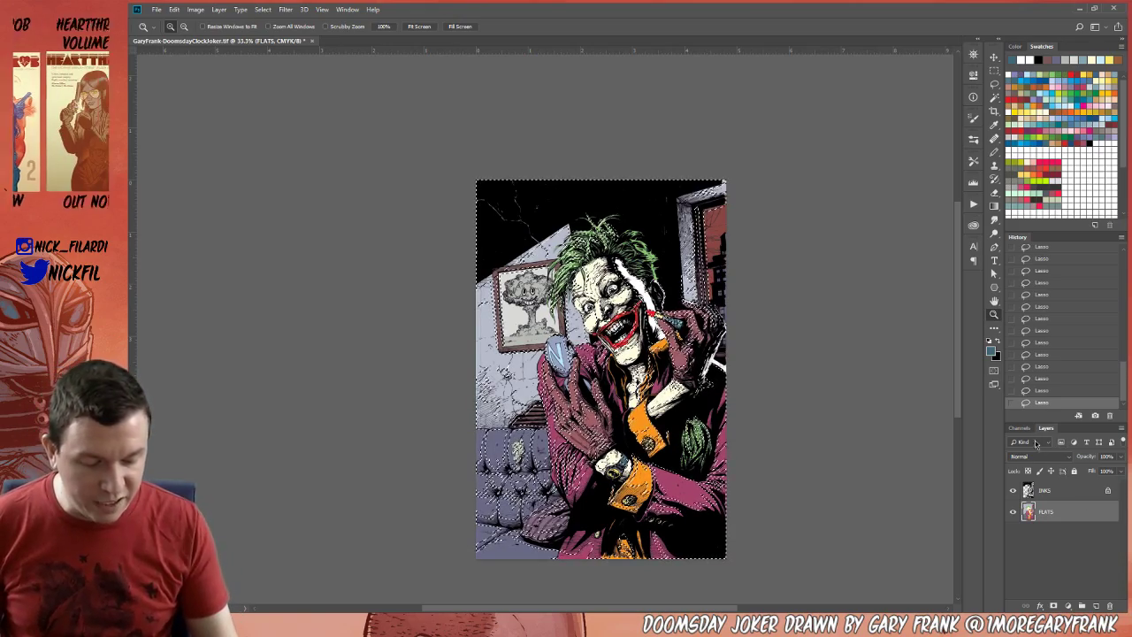
click(1096, 606)
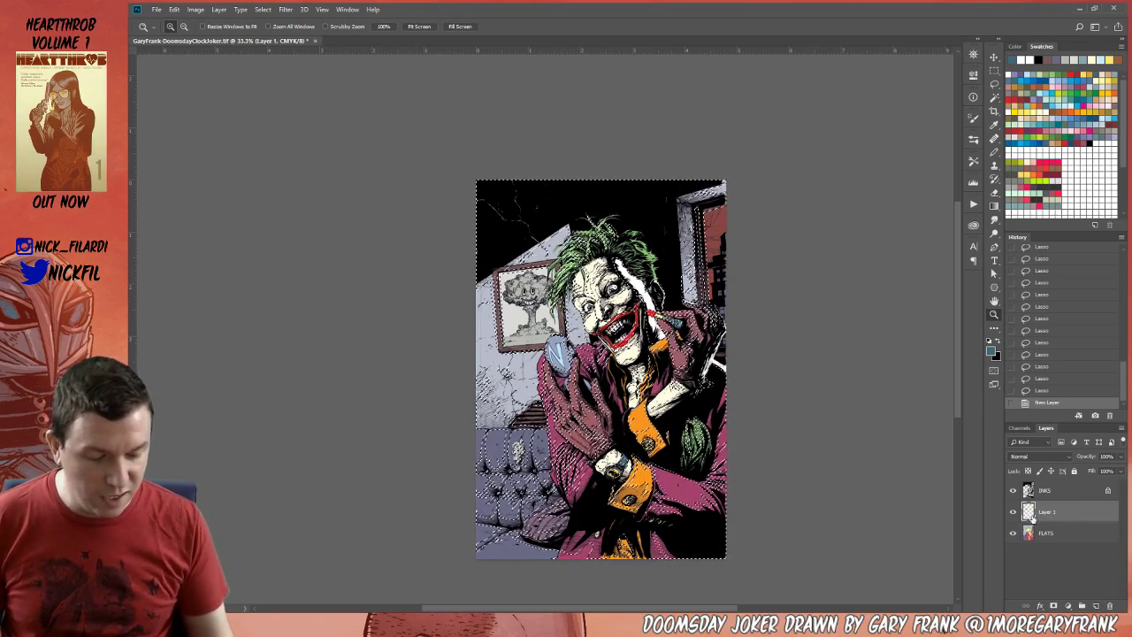
key(alt+BackSpace)
Set the blue shadow layer to Multiply blending at 70% opacity.
click(1037, 457)
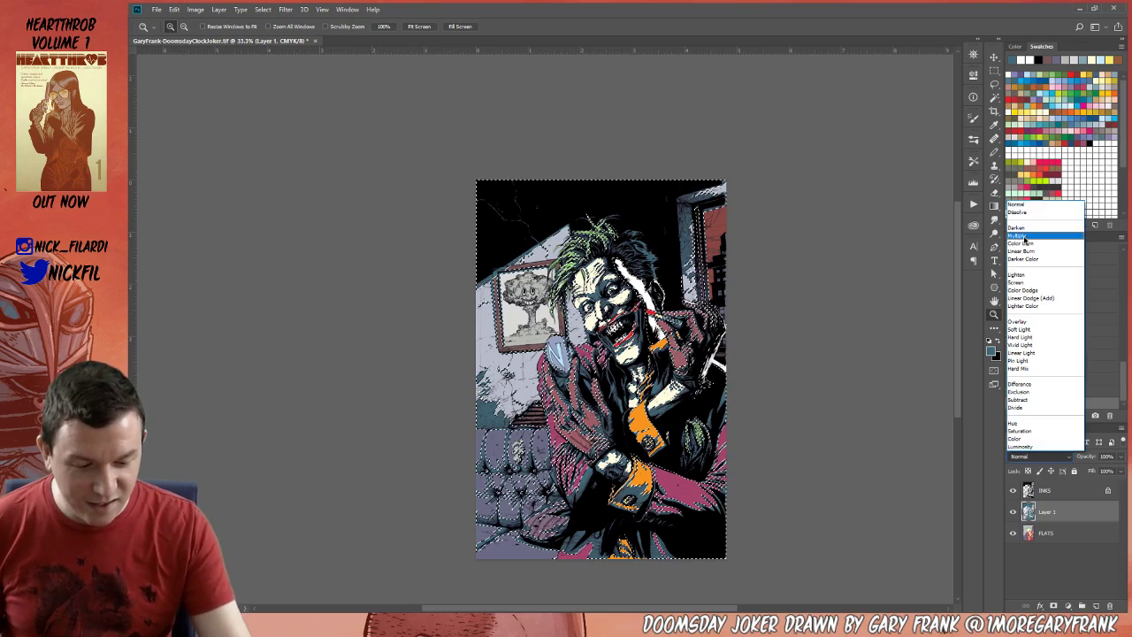
click(1031, 236)
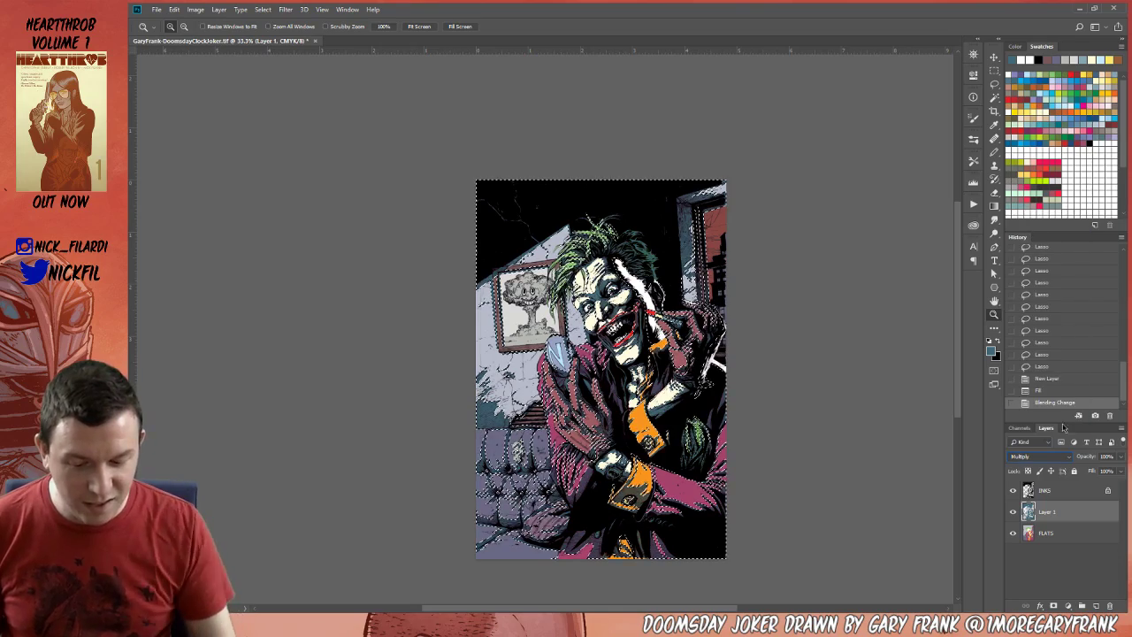
click(1121, 457)
drag(1101, 471, 1097, 471)
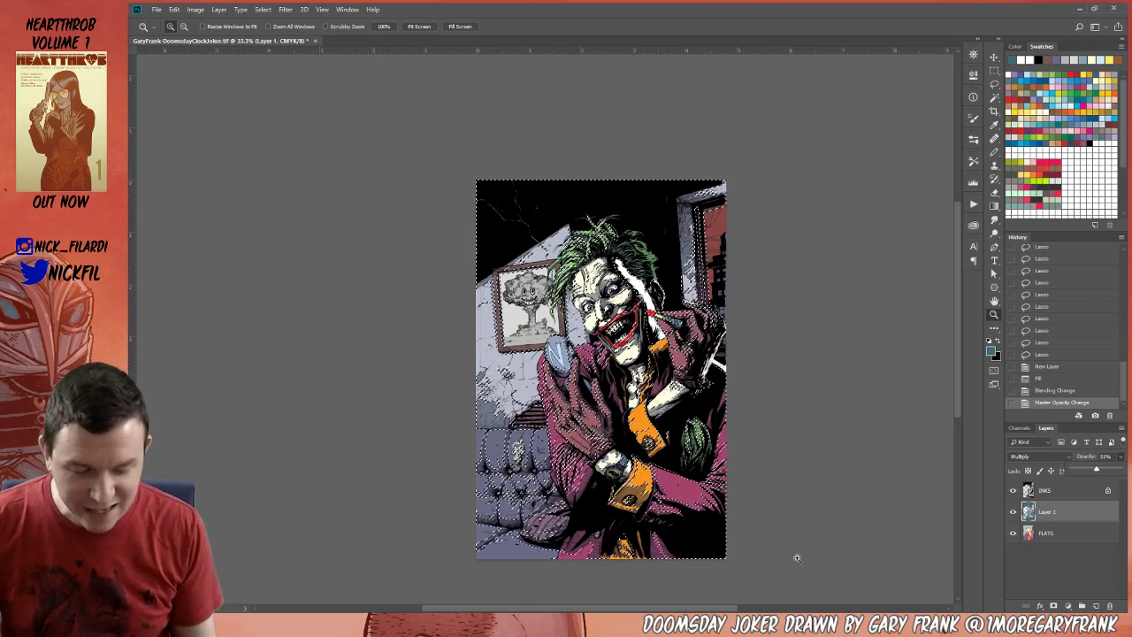
drag(1101, 474, 1103, 470)
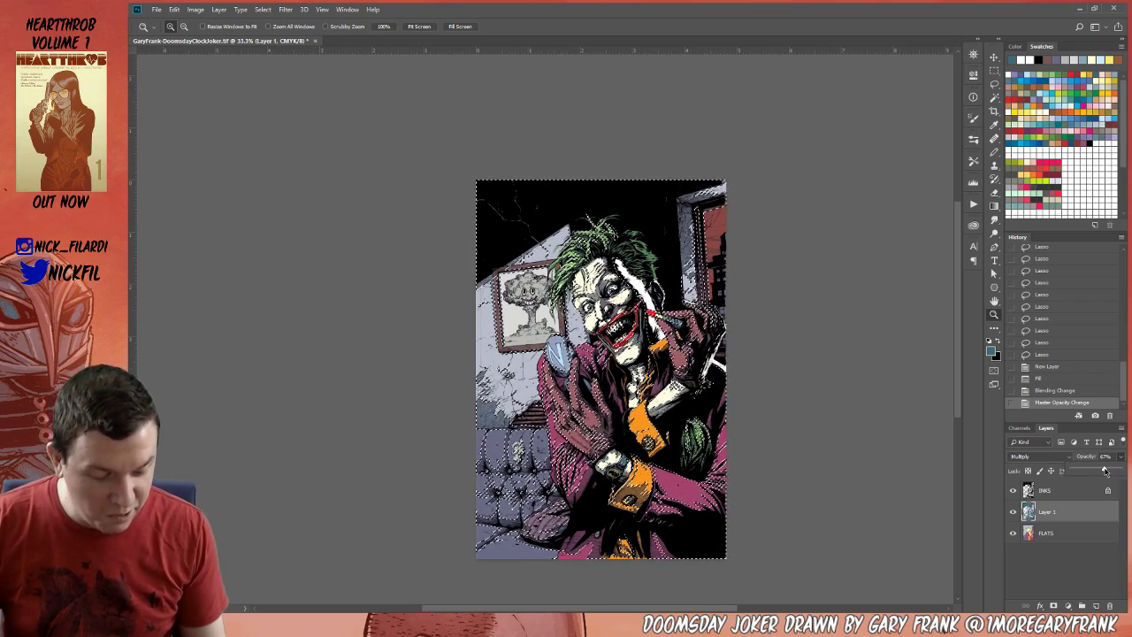
Clear the selection to examine the blue shadows on the figure without selection edges, and restore the selection.
key(ctrl+d)
click(766, 452)
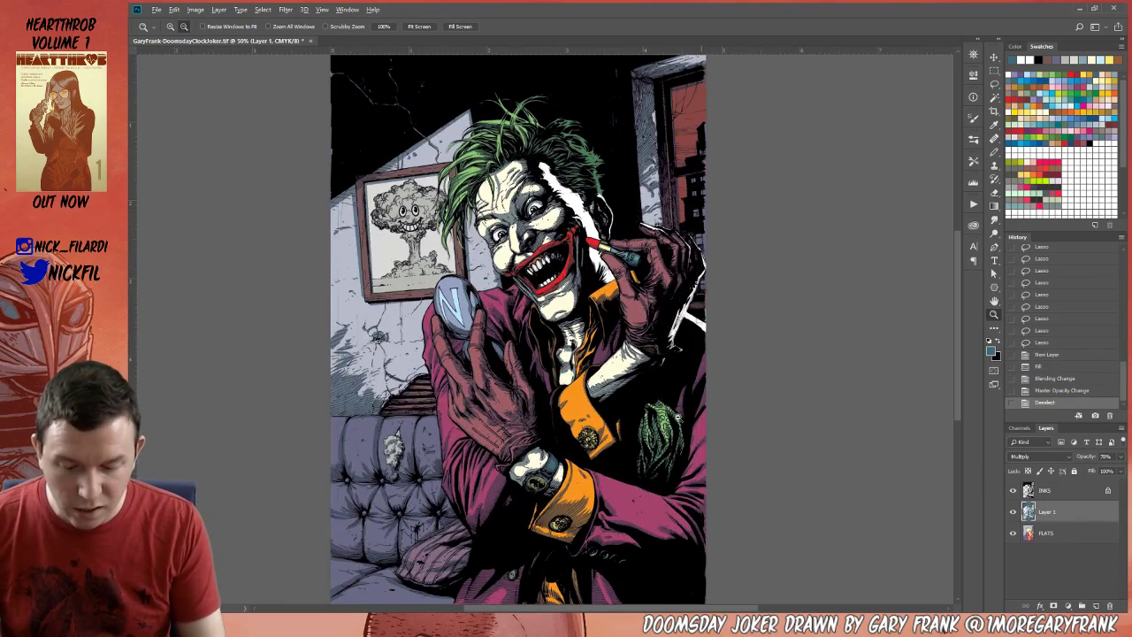
alt+click(630, 421)
alt+click(630, 421)
click(589, 360)
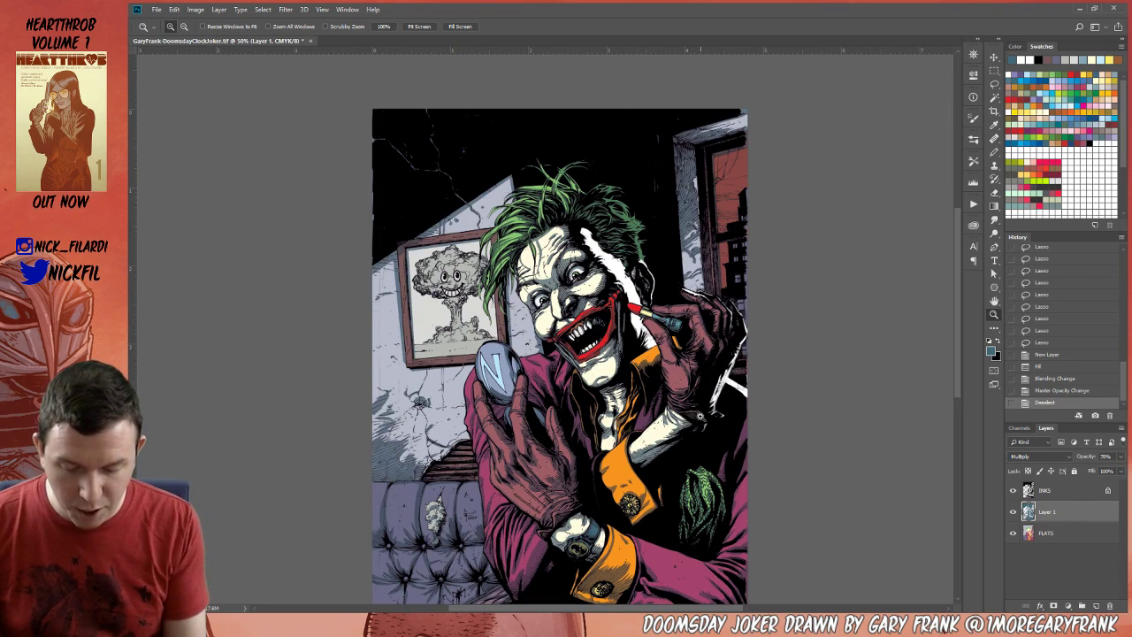
key(ctrl+z)
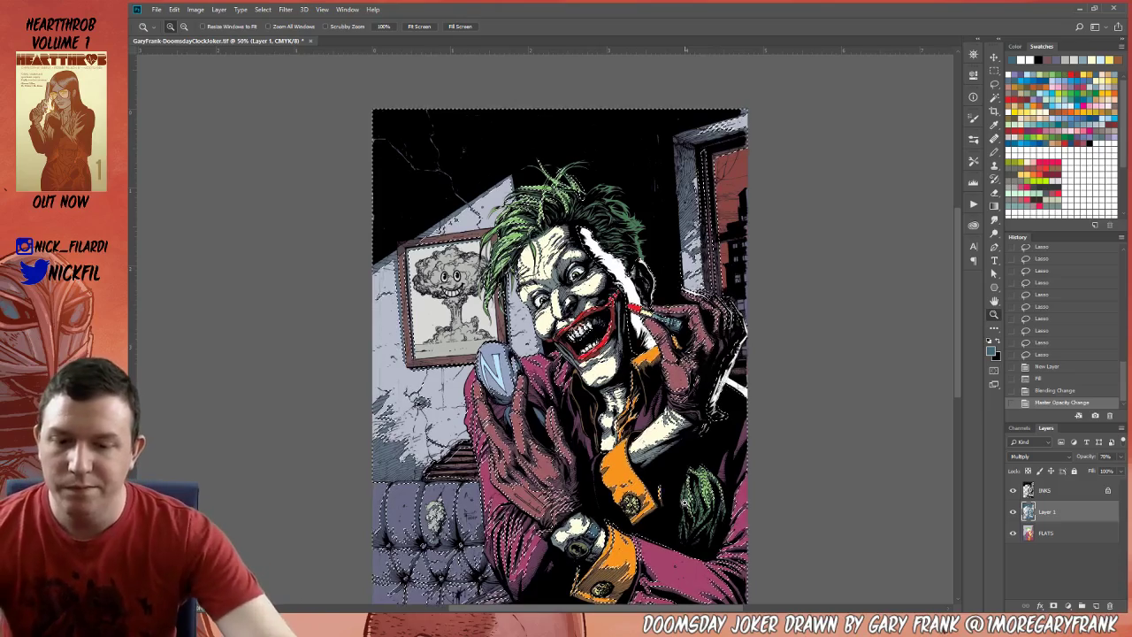
Invert the selection to the lit areas and prepare a new layer above Layer 1 with orange as foreground colour.
key(ctrl+shift+i)
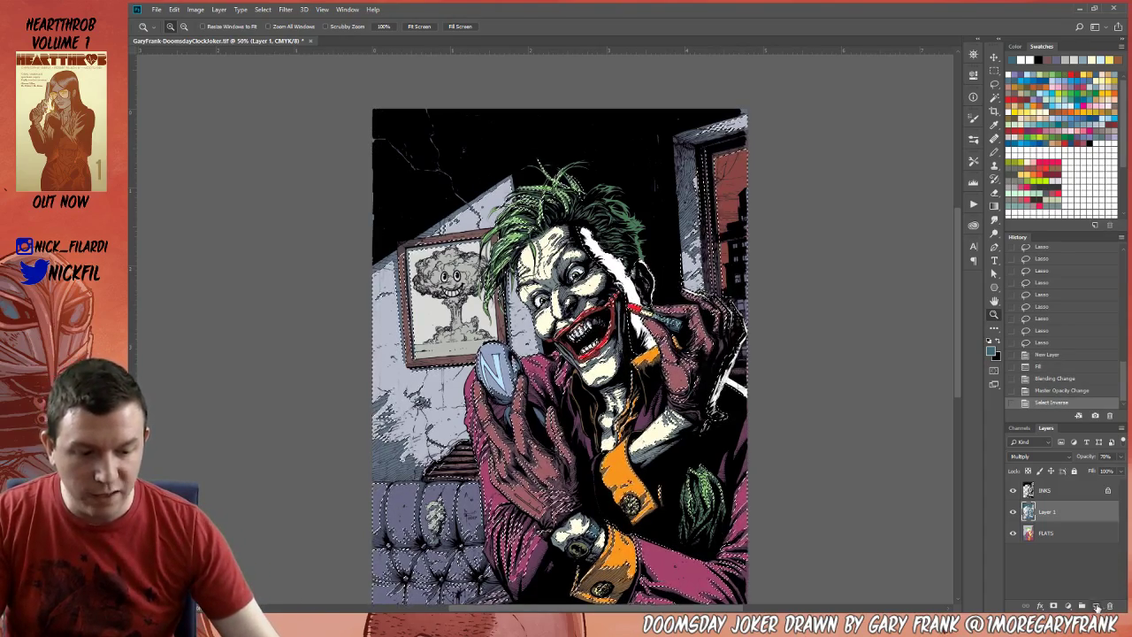
key(ctrl+shift+alt+n)
click(1037, 104)
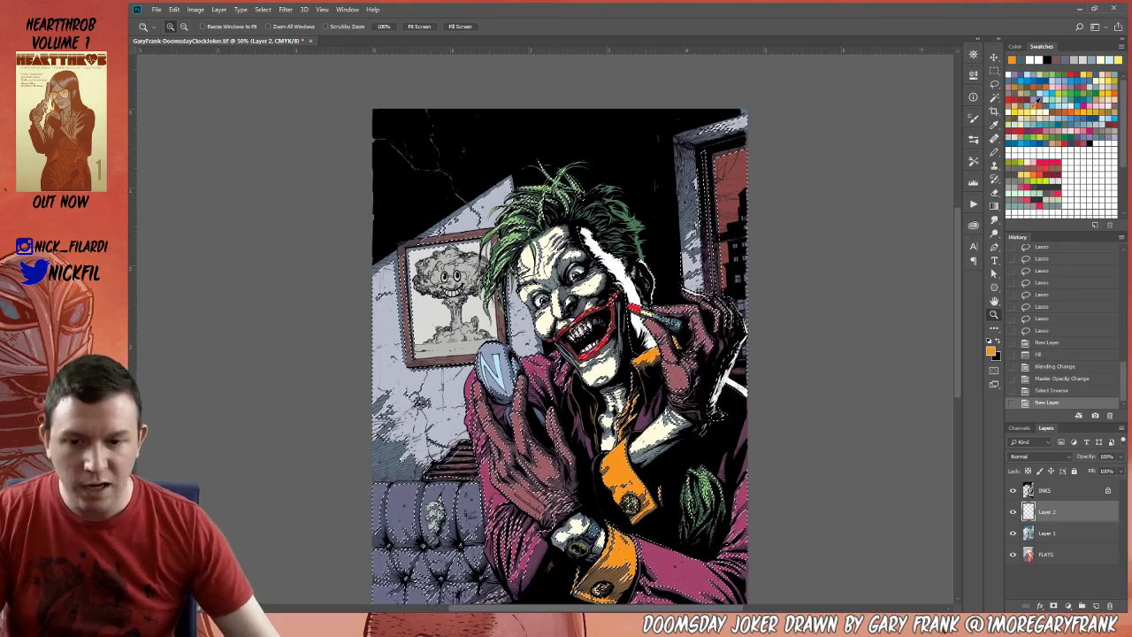
Fill the lit areas with orange twice, fading each fill, and examine the warm light with the selection edges hidden.
key(alt+BackSpace)
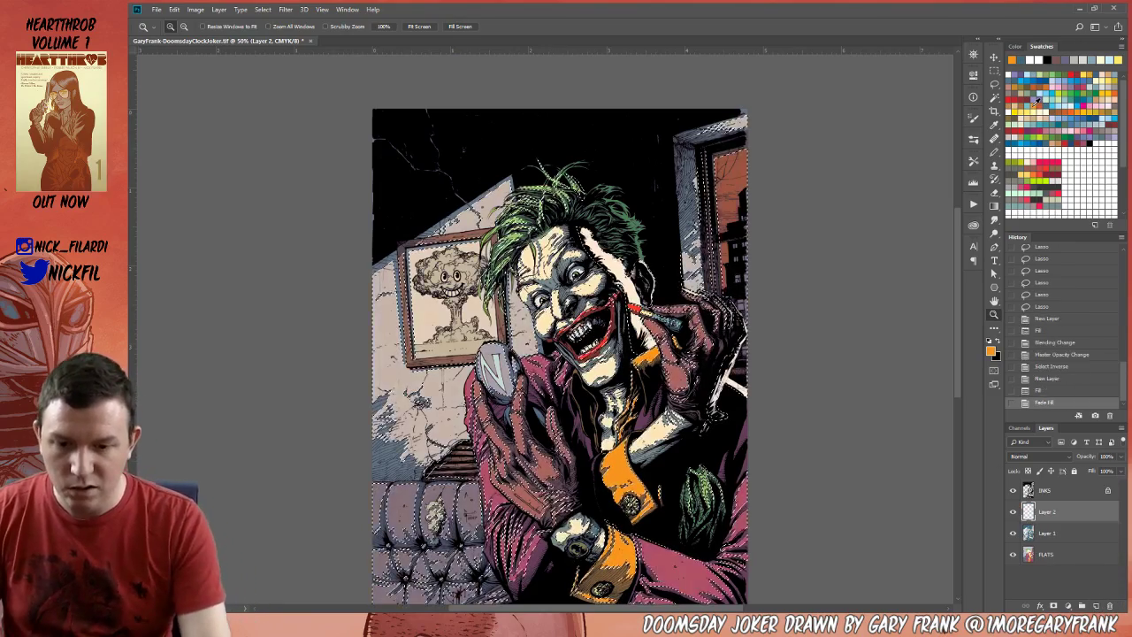
key(ctrl+h)
key(alt+BackSpace)
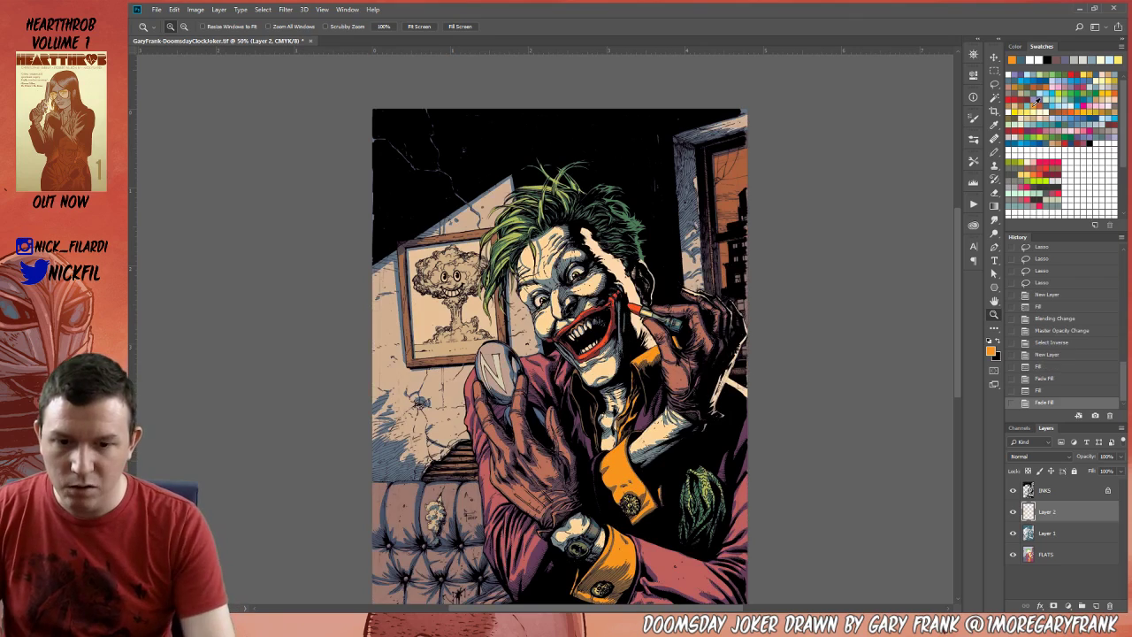
alt+click(517, 303)
drag(548, 310, 575, 211)
click(624, 221)
drag(588, 317, 639, 343)
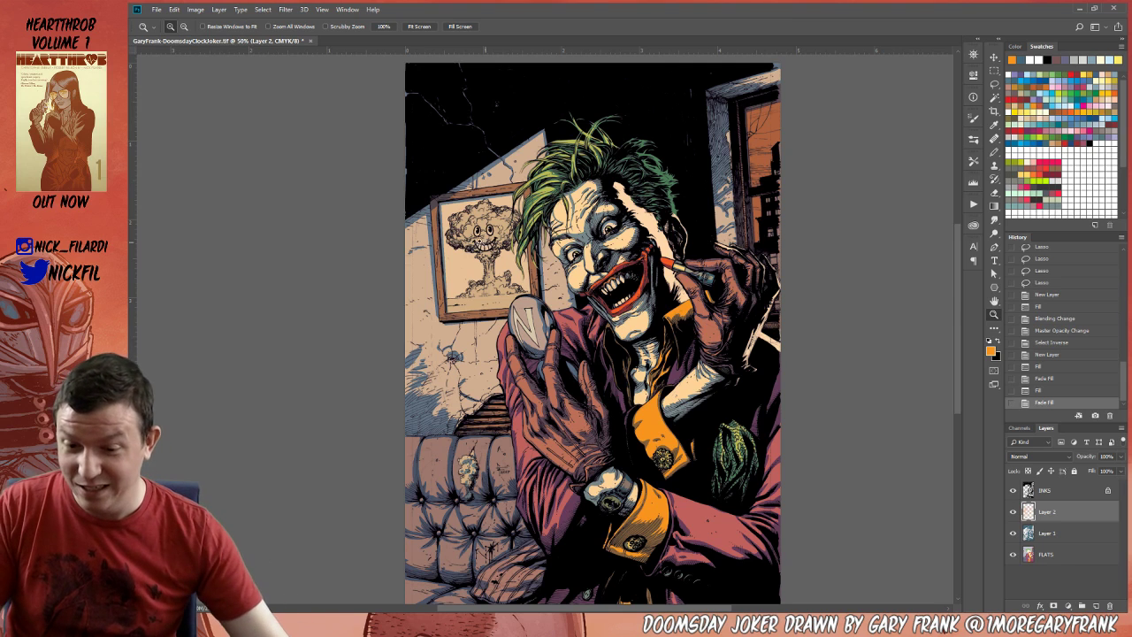
drag(574, 388, 540, 355)
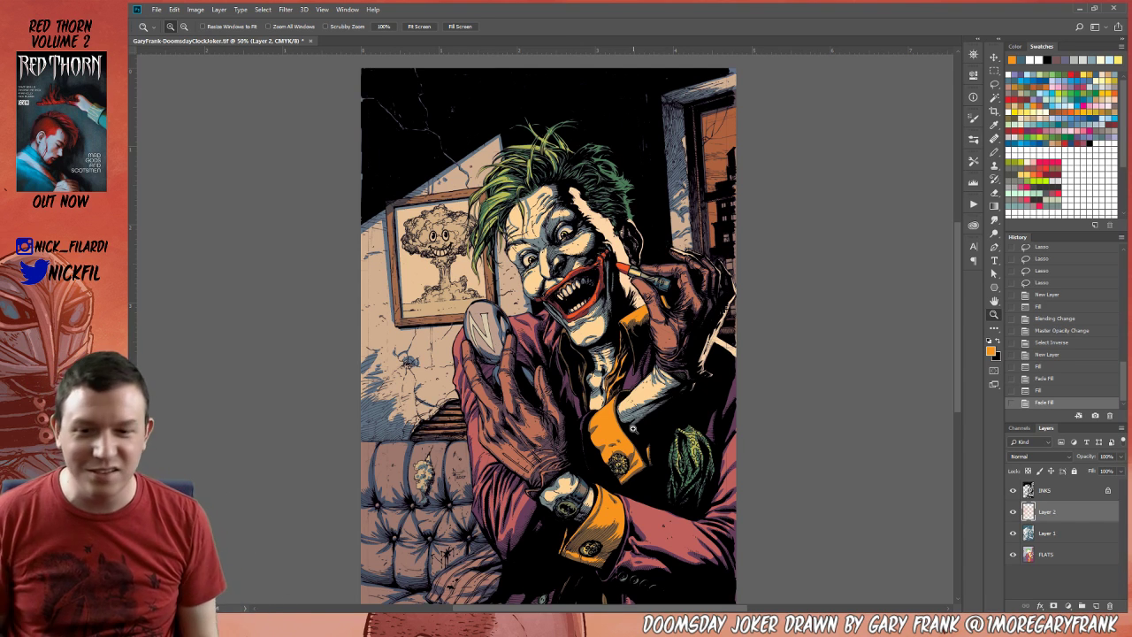
Fill the lit areas with solid orange and set that layer's opacity to 40%.
drag(612, 421, 609, 414)
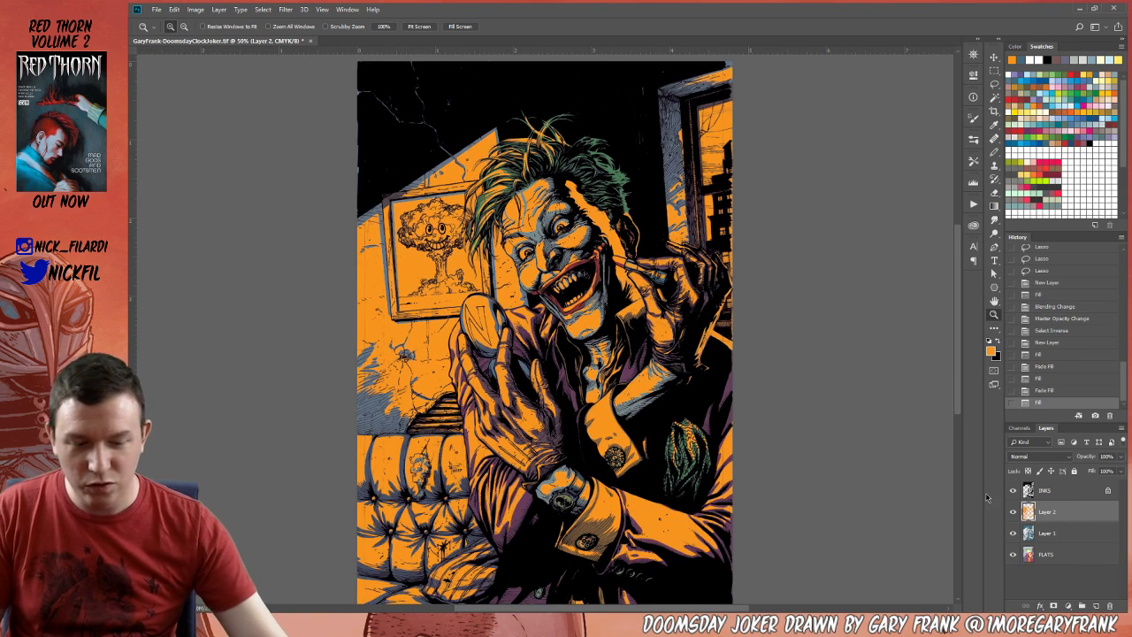
click(1117, 457)
click(1095, 470)
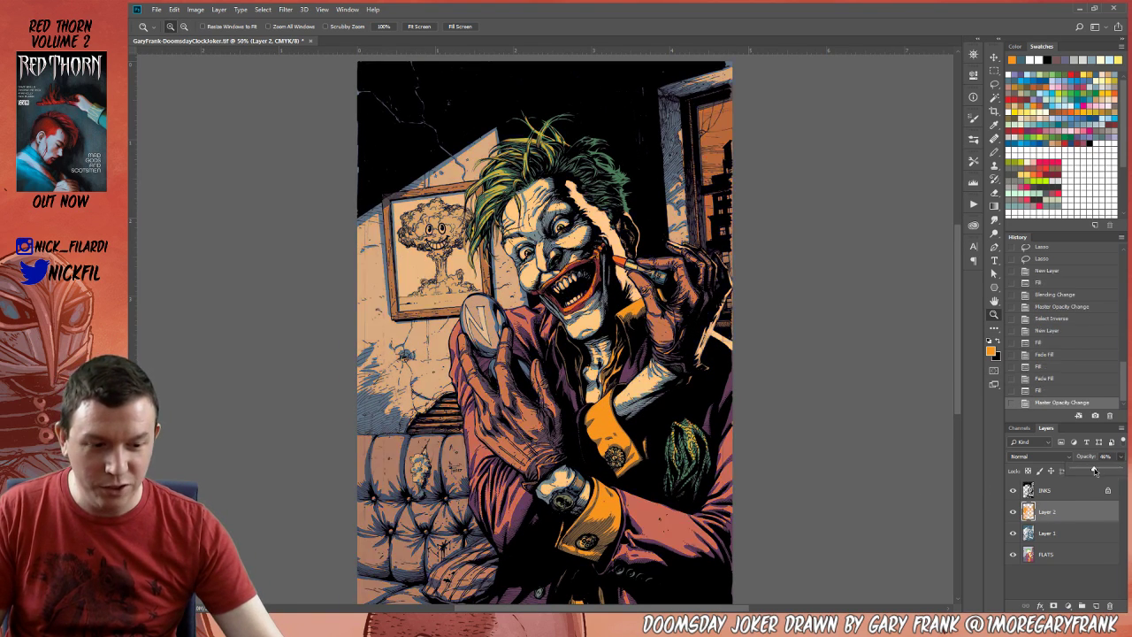
drag(1097, 471, 1093, 472)
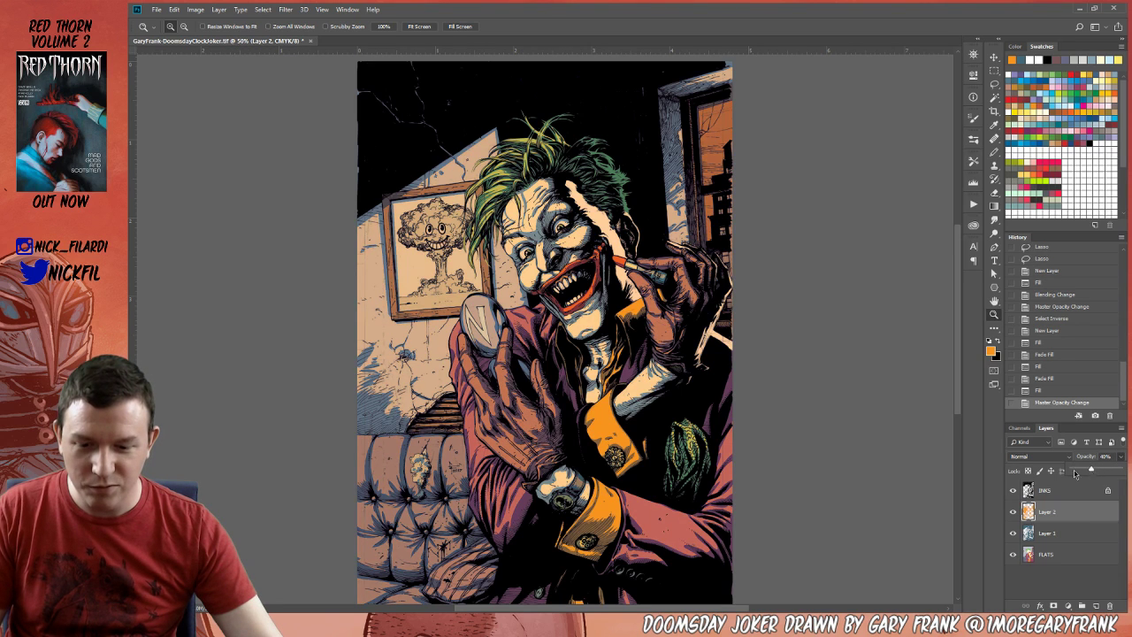
Shift the orange light layer's hue to -37 with Hue/Saturation and deselect the lit areas.
key(ctrl+minus)
key(ctrl+u)
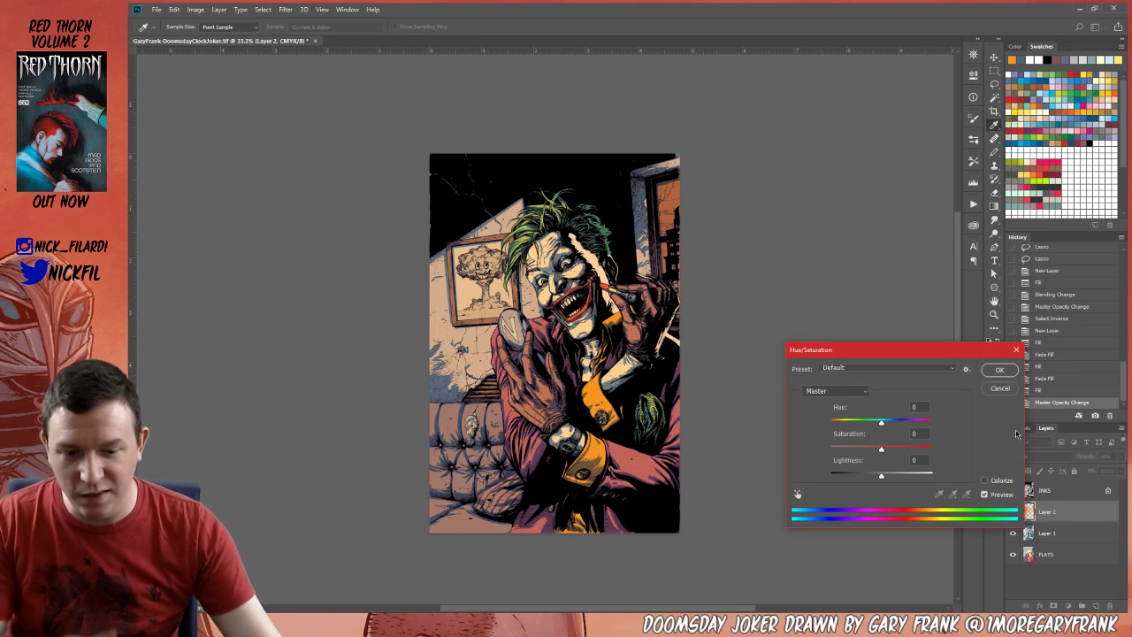
drag(881, 421, 845, 424)
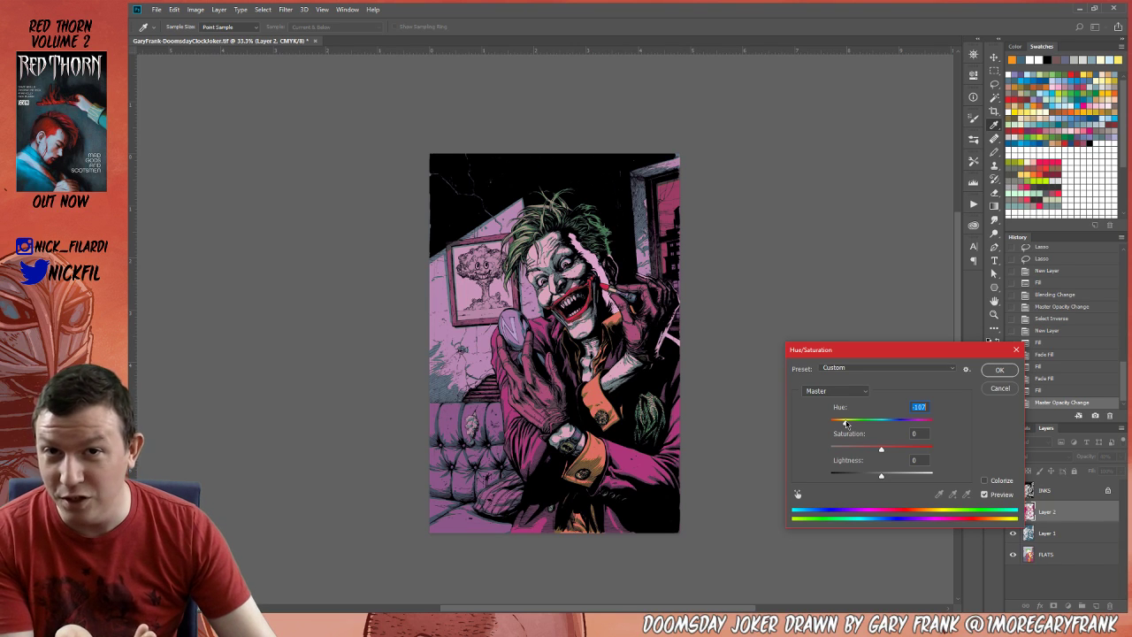
drag(845, 422, 859, 424)
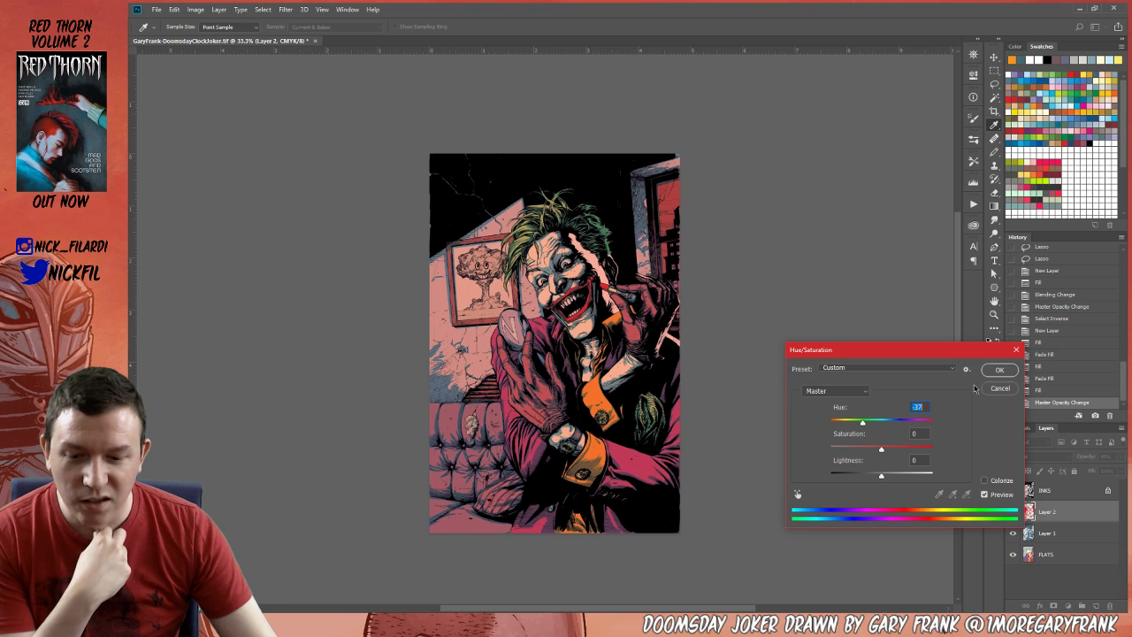
click(1001, 370)
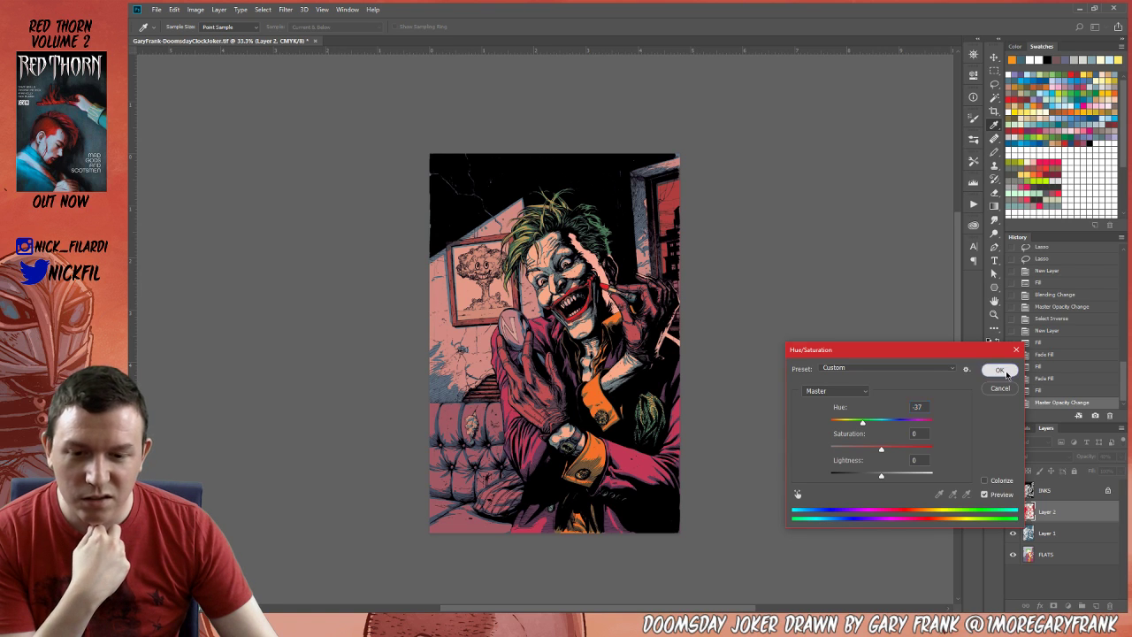
key(z)
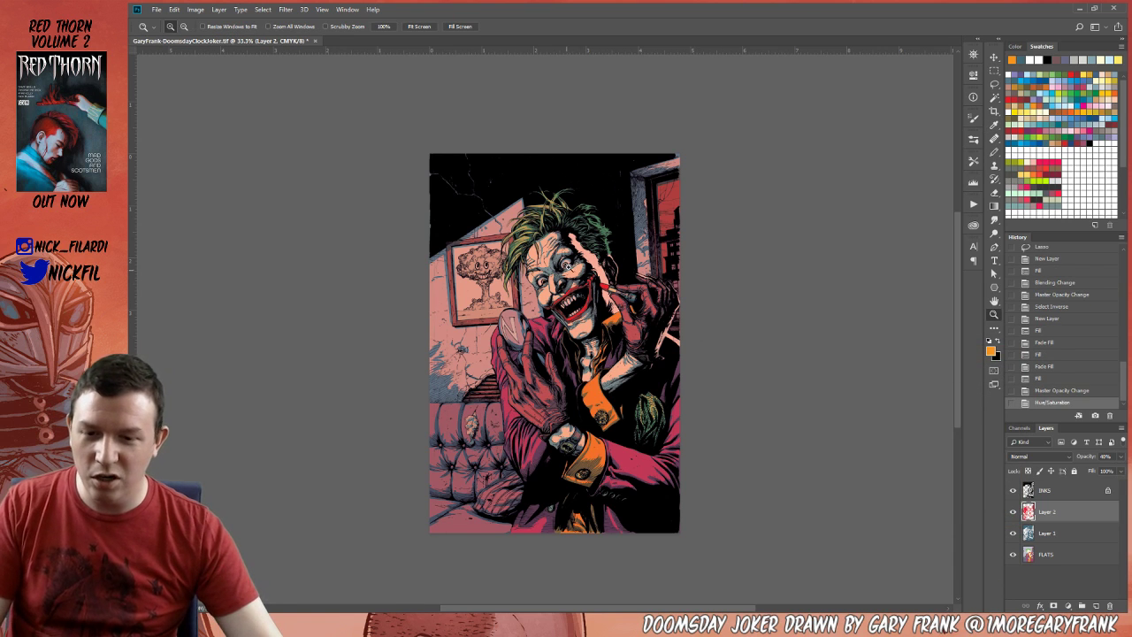
click(580, 237)
key(ctrl+d)
Try a Magic Wand selection on the raised gloved hand in the FLATS layer and clear it.
key(w)
click(1057, 555)
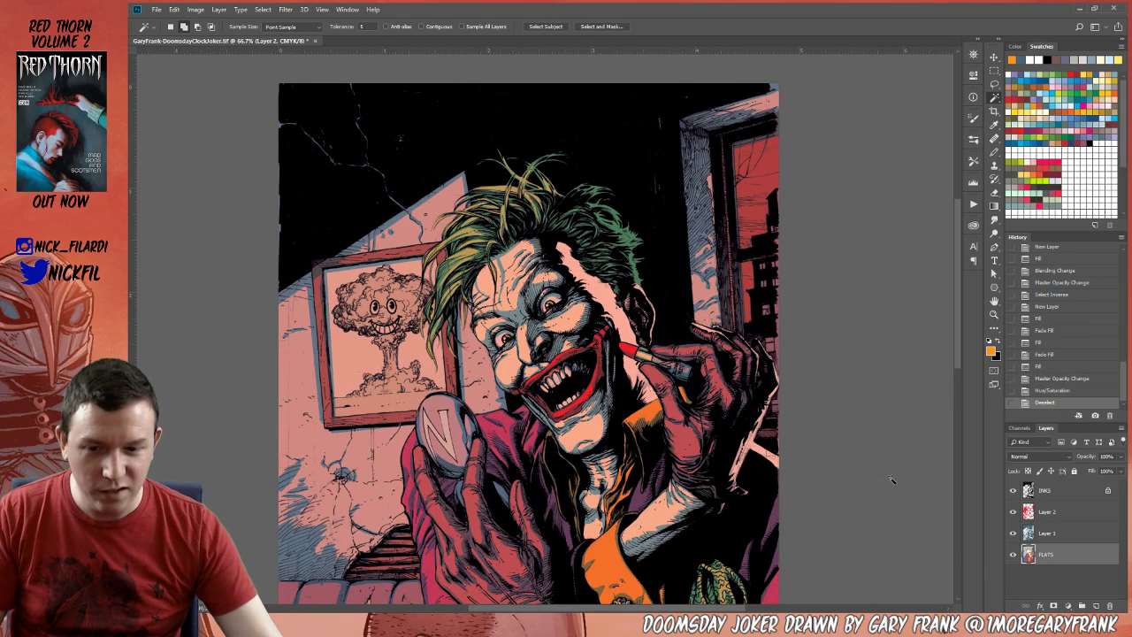
click(713, 352)
key(ctrl+d)
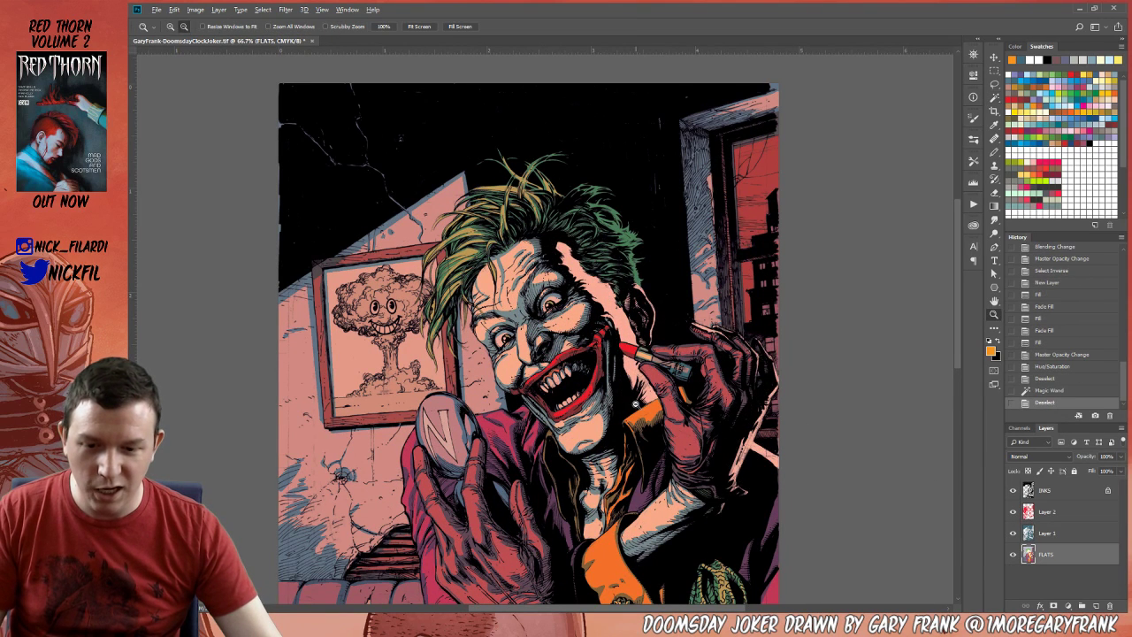
Select Layer 2, Layer 1 and FLATS together, and reduce the layer selection to Layer 2 alone.
key(ctrl+minus)
click(1053, 535)
ctrl+click(1053, 553)
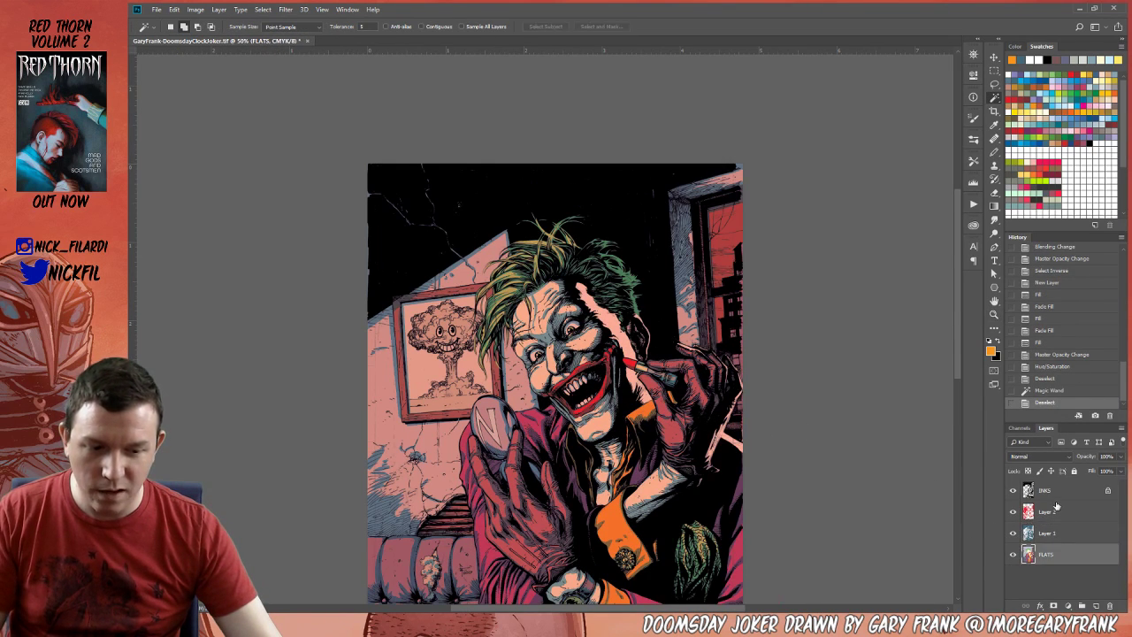
ctrl+click(1053, 512)
scroll(546, 354, down, 3)
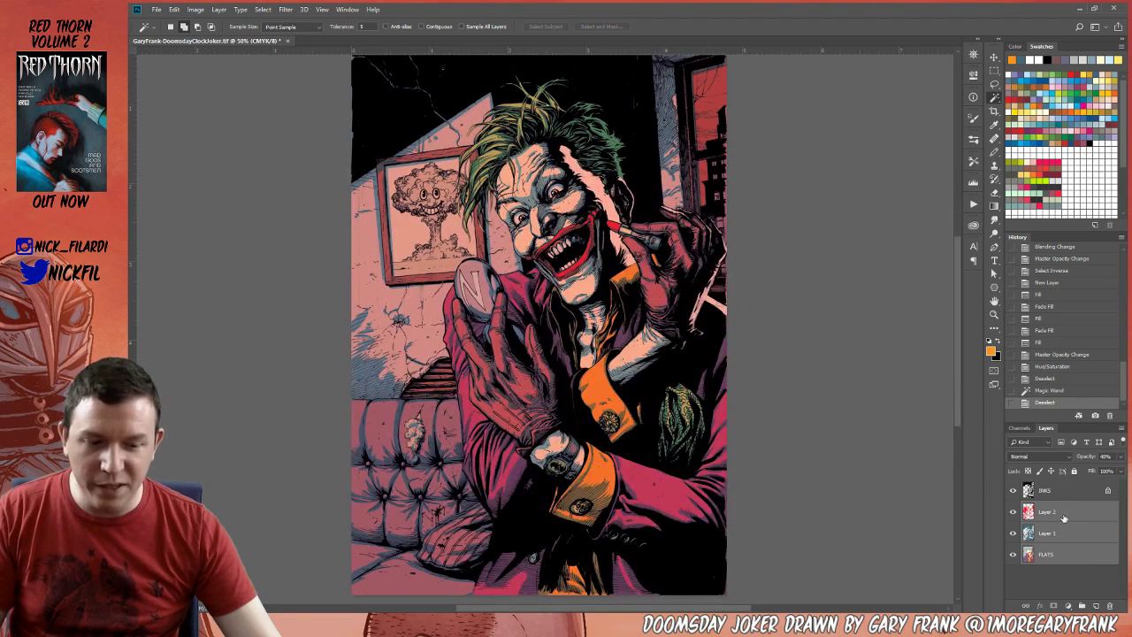
click(1064, 517)
key(z)
alt+click(776, 425)
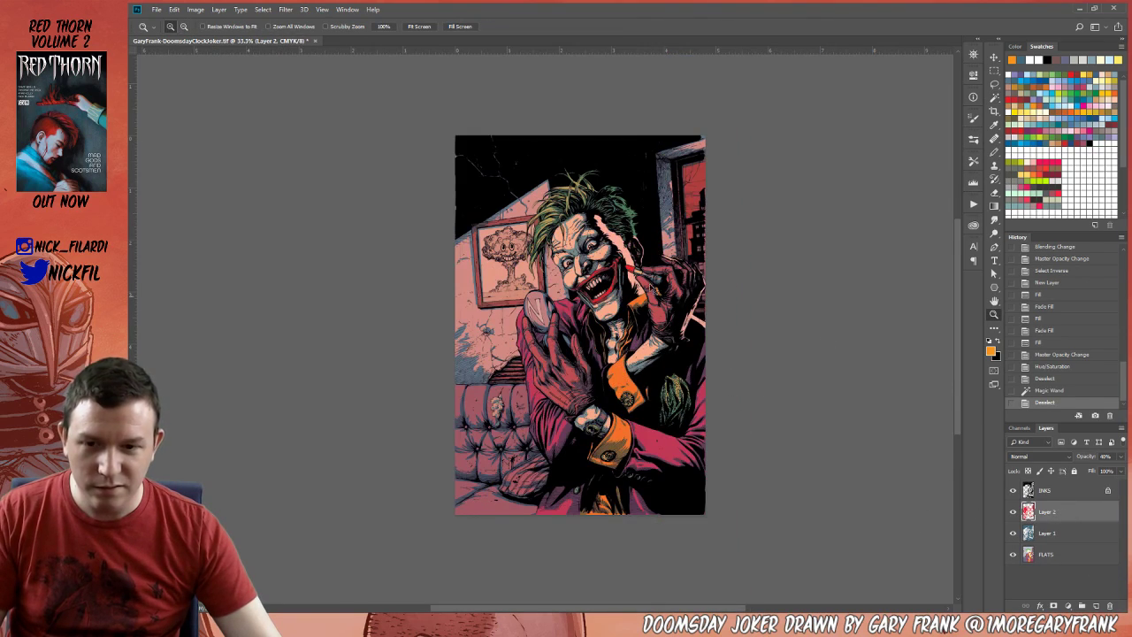
Select only the lit areas of Layer 2 by subtracting its empty area from a full-canvas selection, and hide the selection edges.
key(w)
key(ctrl+a)
alt+click(586, 217)
key(ctrl+h)
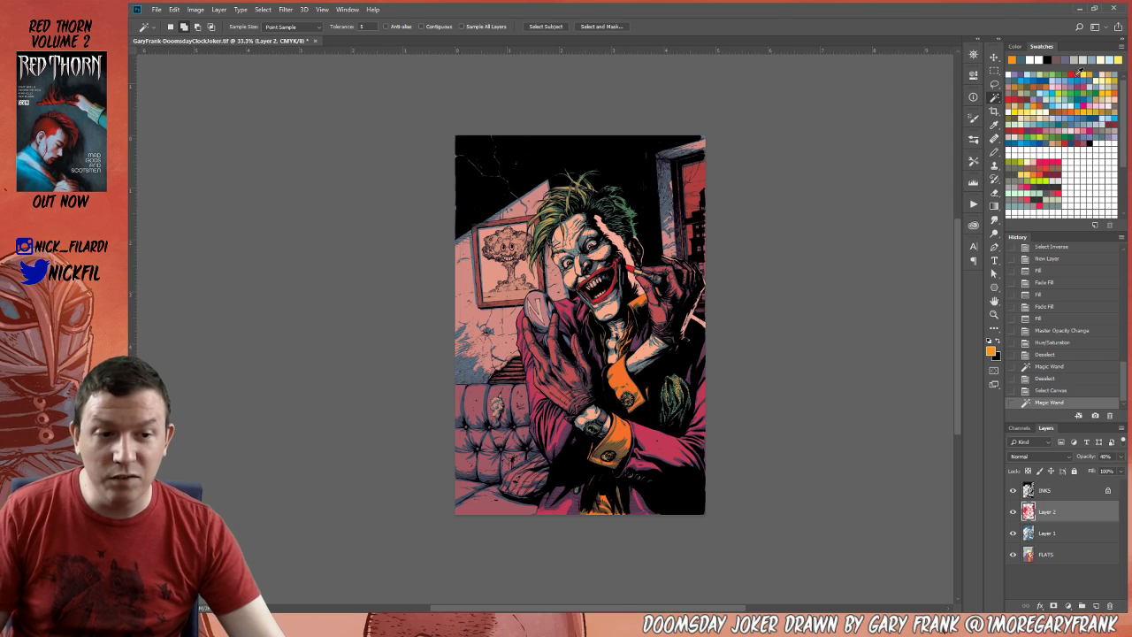
Draw a dark red linear gradient in Normal mode from the artwork's lower edge up to around head height in the lit areas.
click(1071, 73)
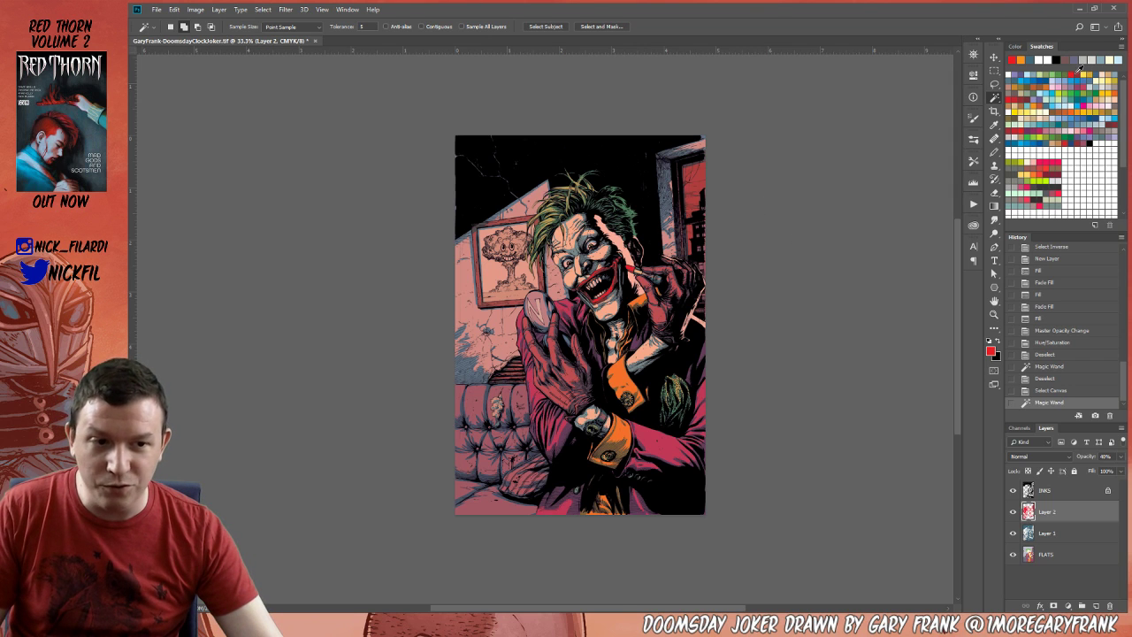
key(g)
click(340, 27)
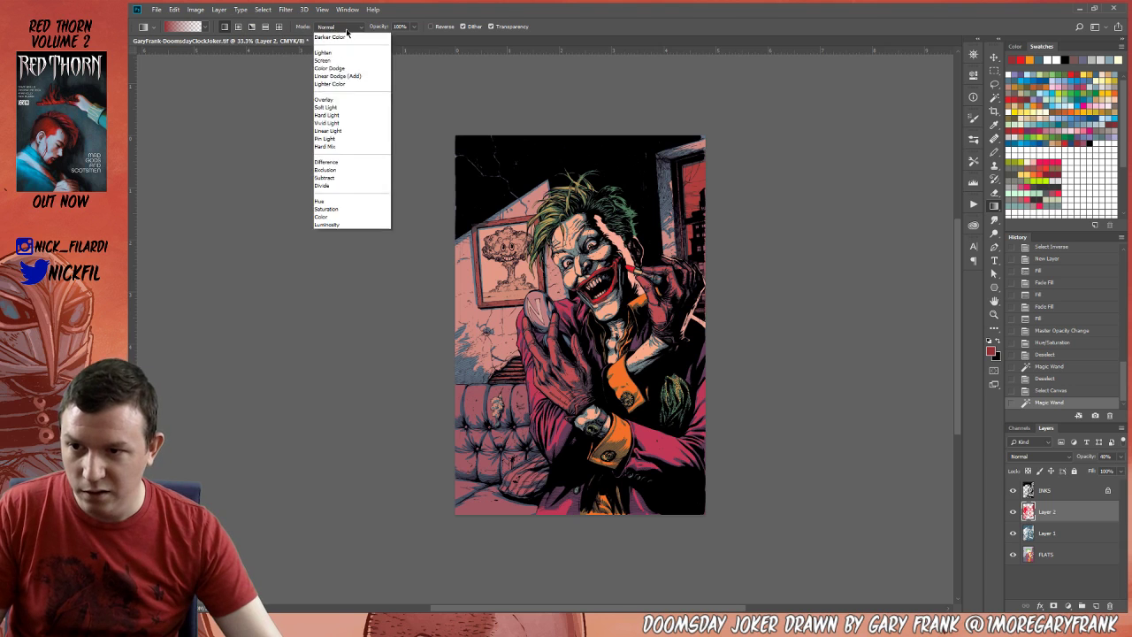
click(402, 107)
drag(562, 567, 566, 217)
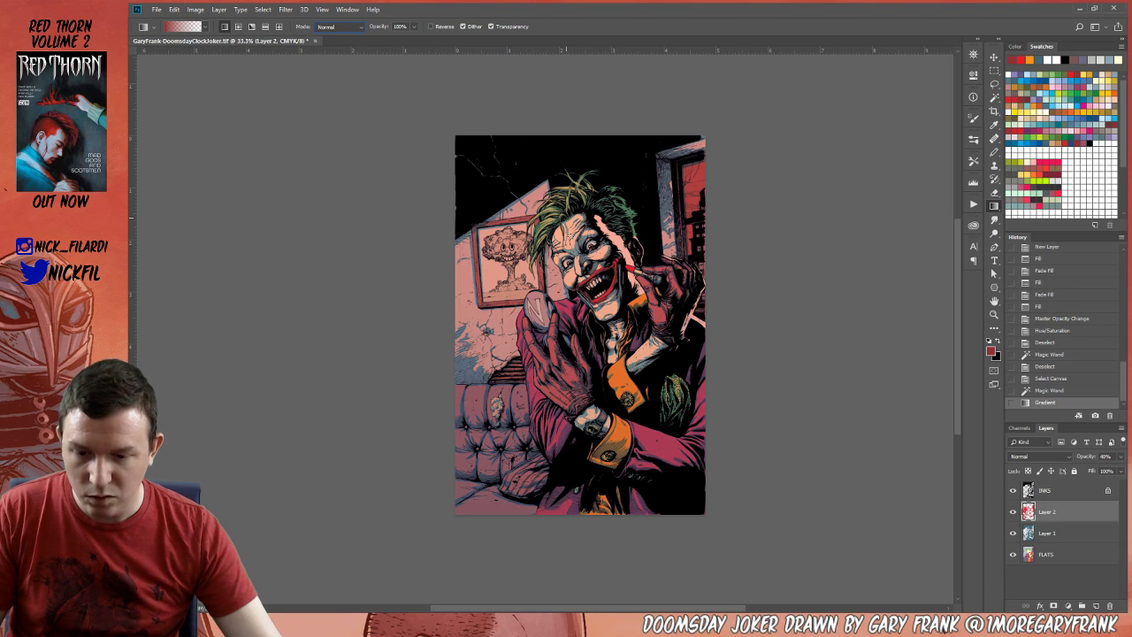
key(ctrl+z)
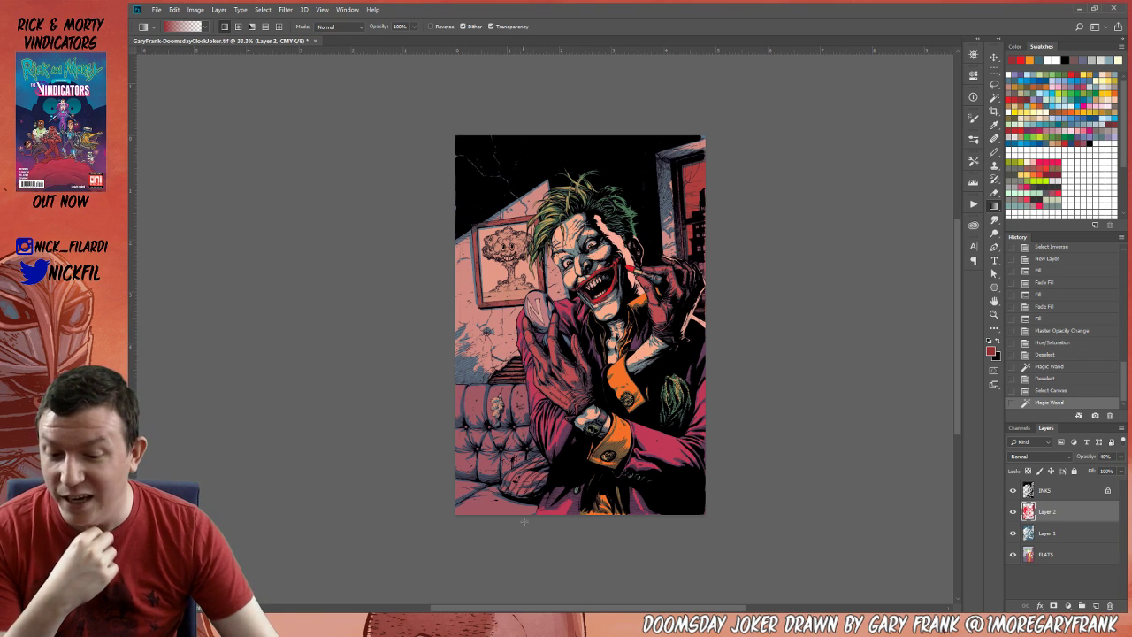
drag(528, 522, 530, 230)
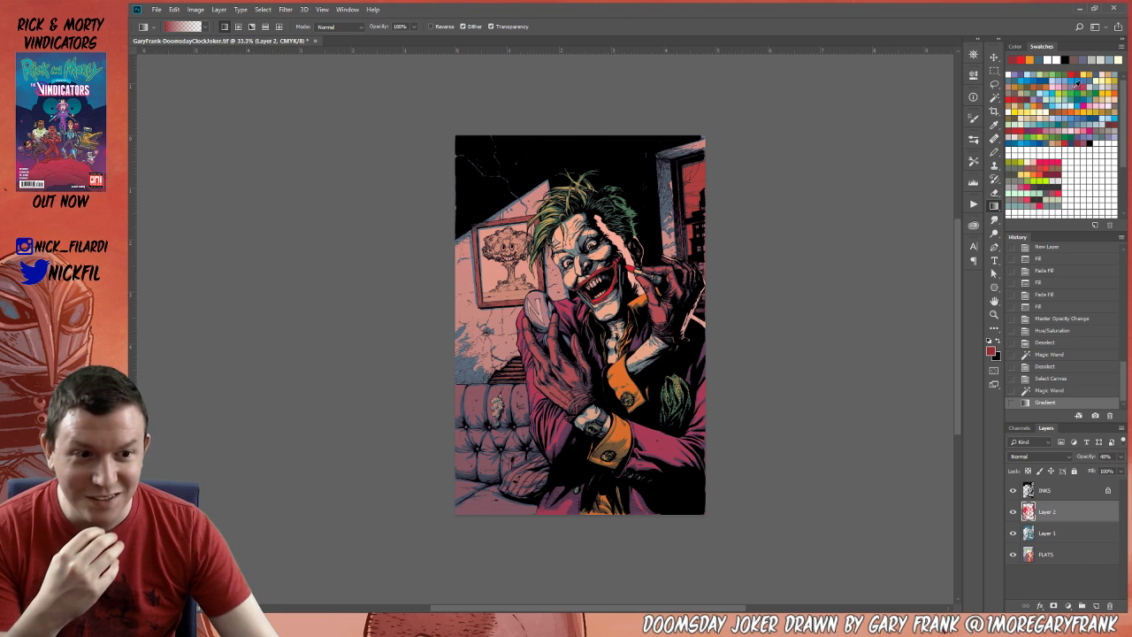
Add a dark blue gradient rising from the bottom of the artwork and a 50% opacity orange gradient running down from the face.
click(1040, 151)
drag(571, 579, 570, 285)
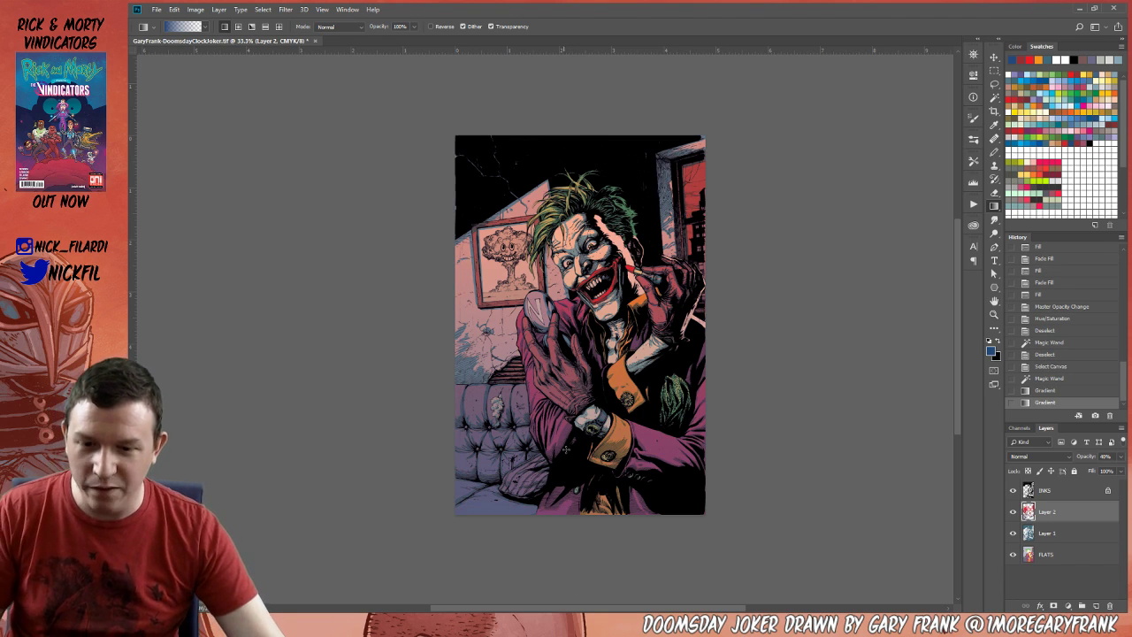
click(1028, 129)
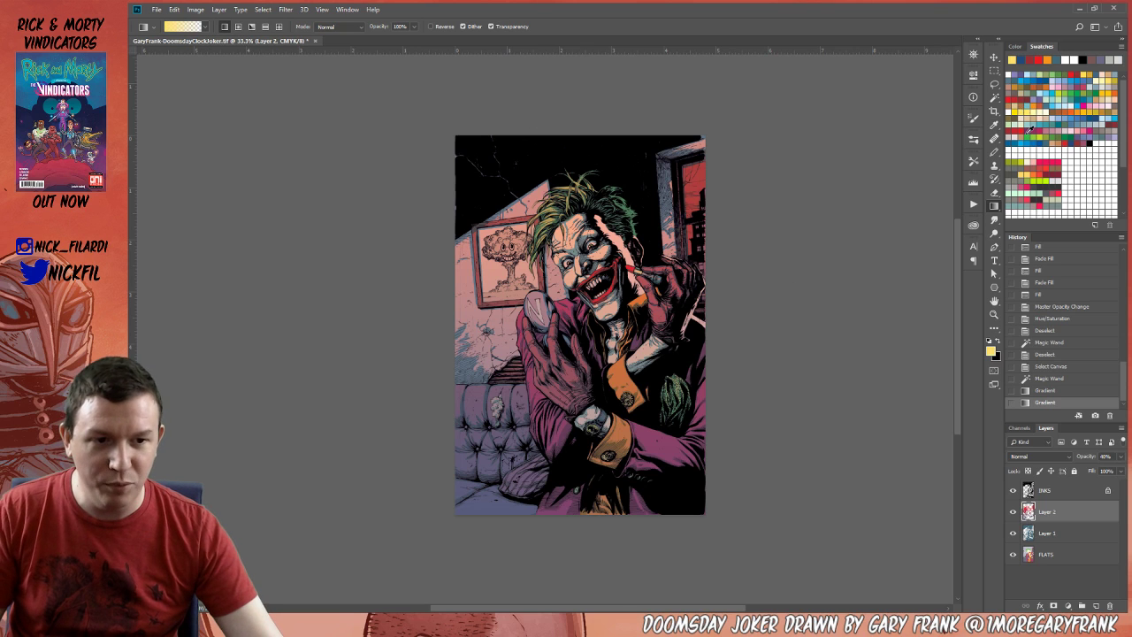
key(5)
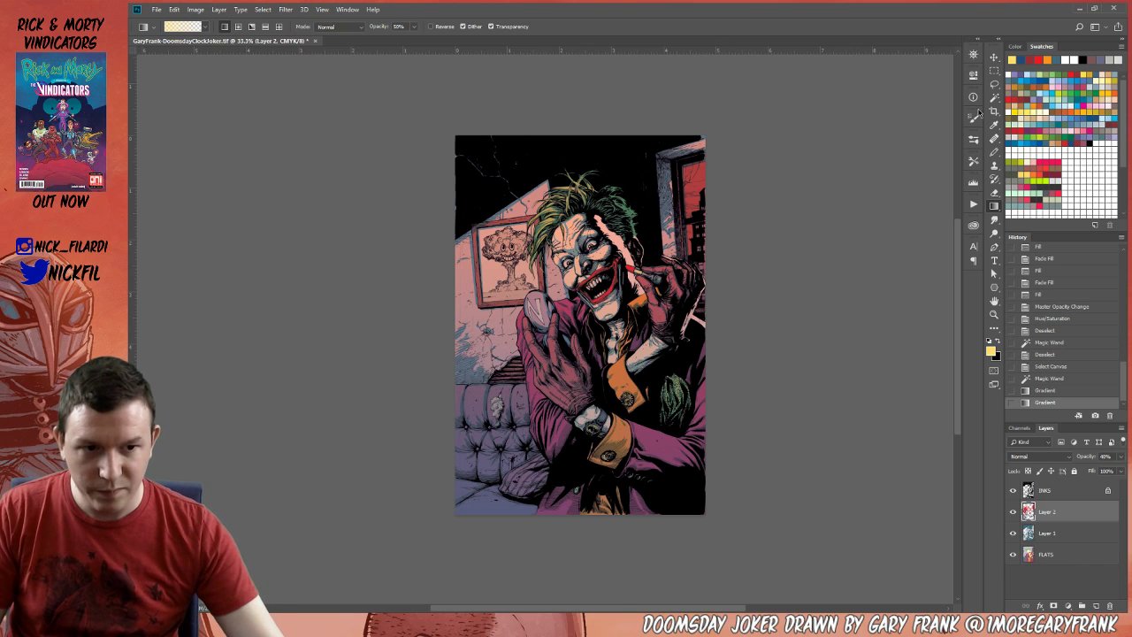
click(1031, 104)
drag(571, 266, 575, 421)
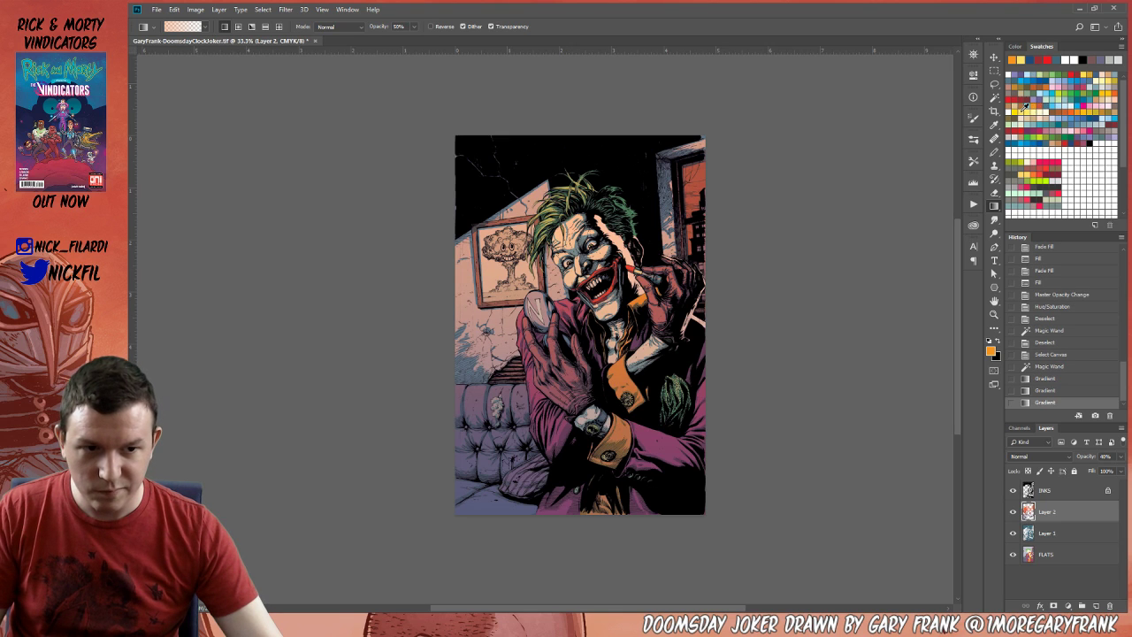
Add red gradients to the lit areas, including one at 100% opacity from the framed picture down toward the couch.
click(1025, 107)
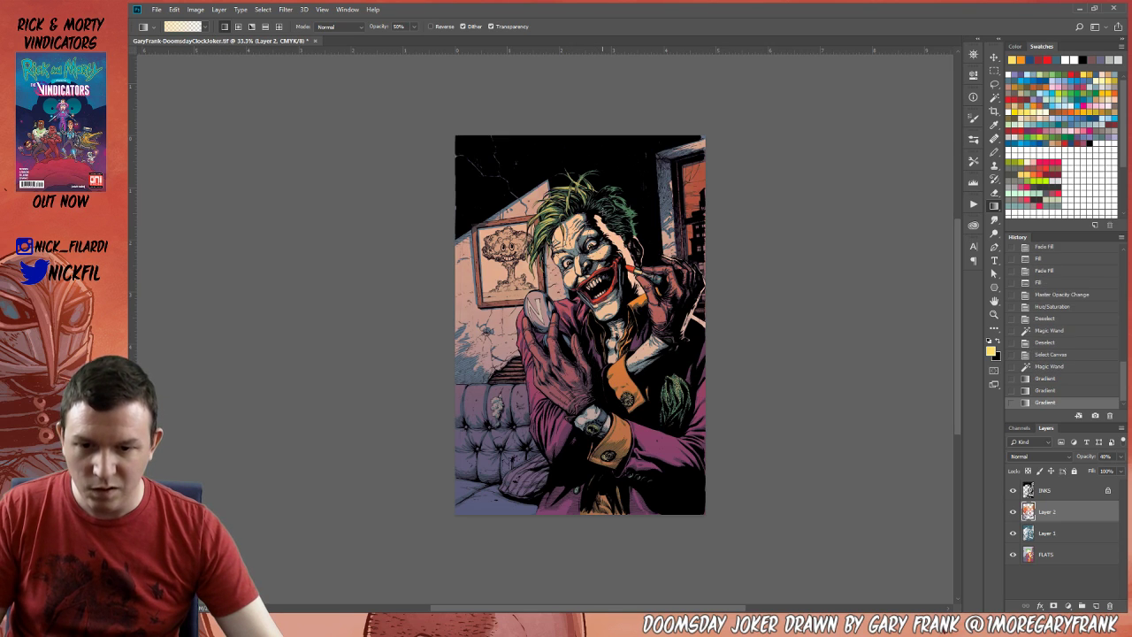
key(z)
click(616, 268)
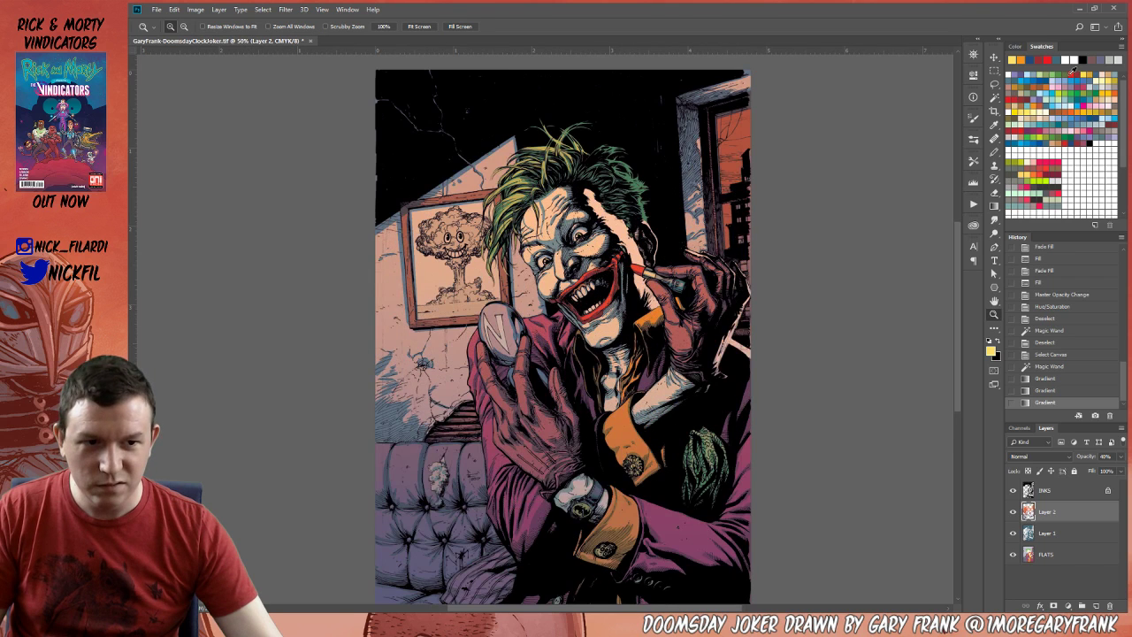
click(1047, 59)
key(g)
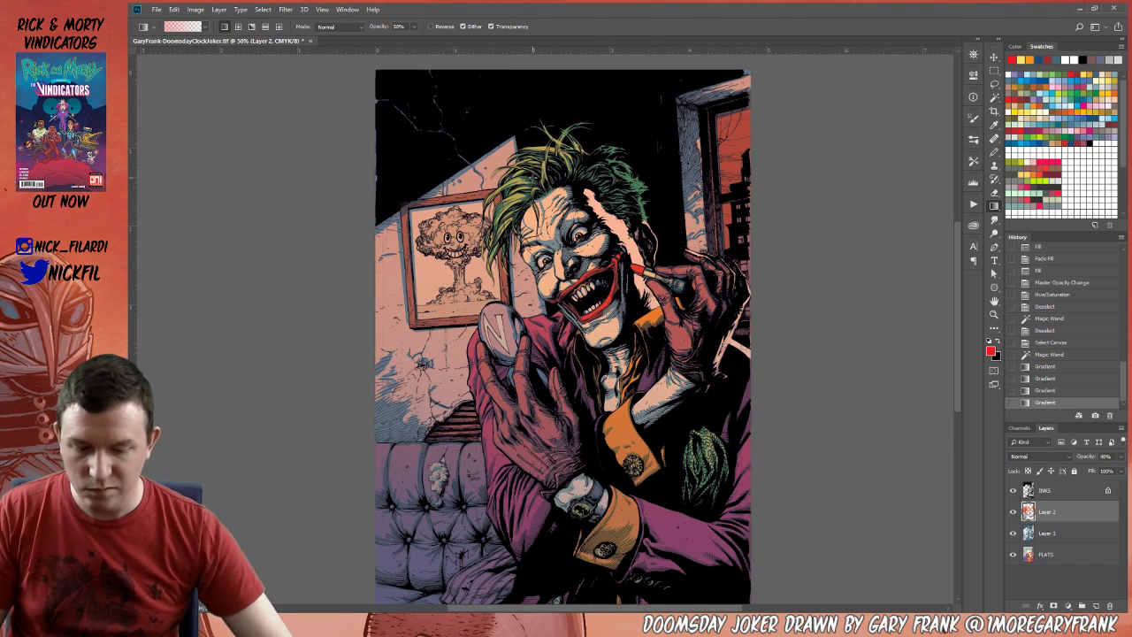
key(0)
drag(504, 231, 510, 440)
drag(639, 367, 609, 368)
key(z)
alt+click(630, 209)
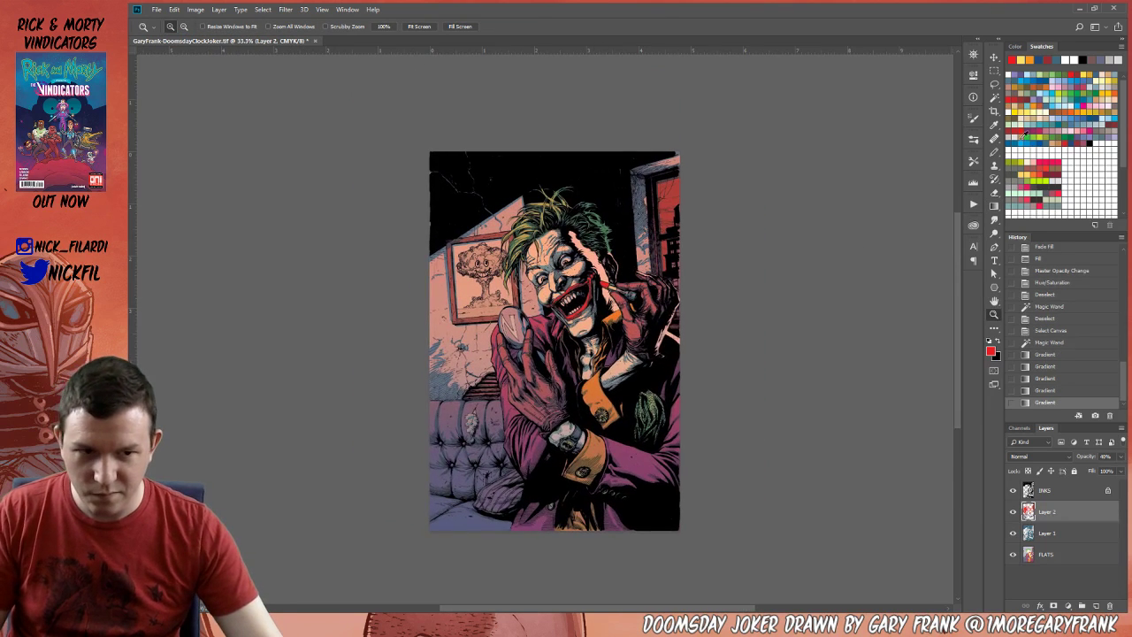
click(585, 261)
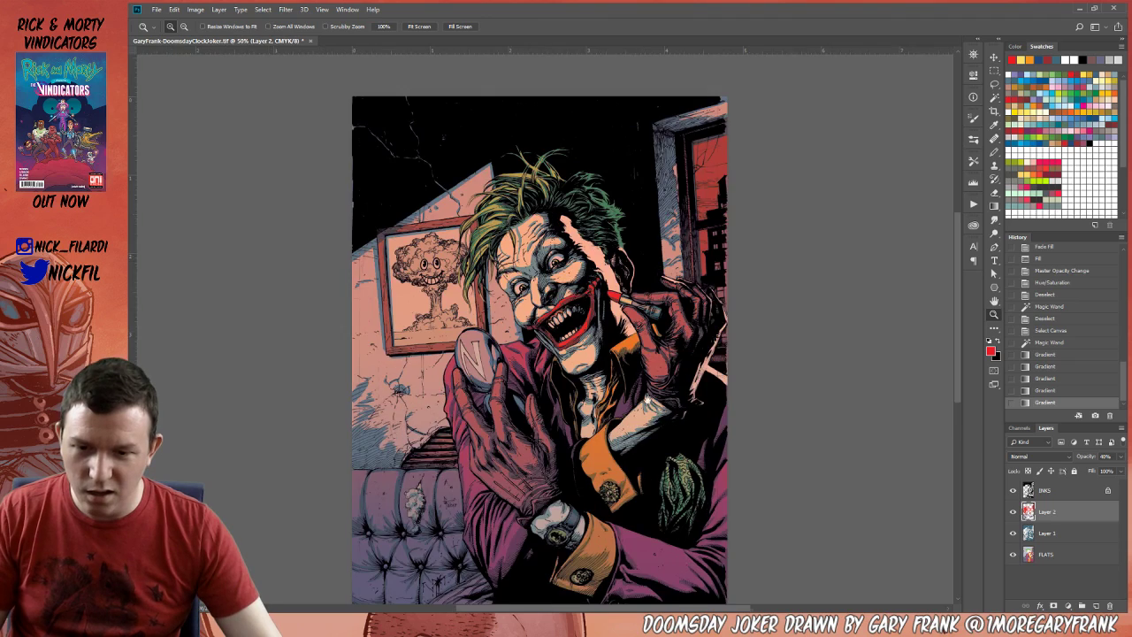
drag(614, 370, 602, 420)
alt+click(573, 410)
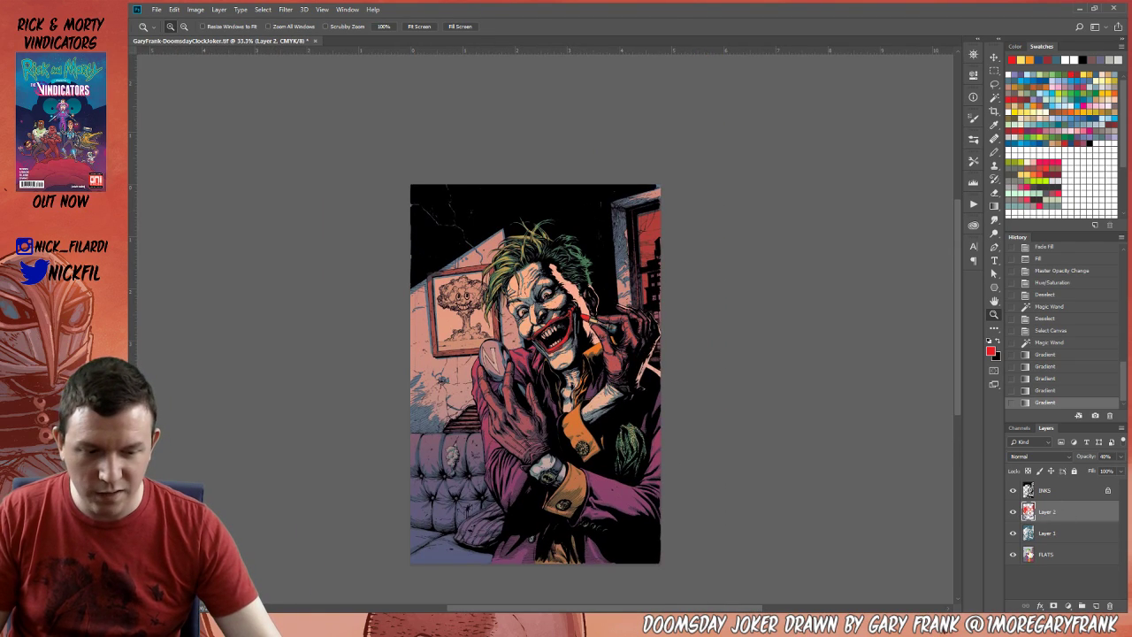
shift+click(1051, 555)
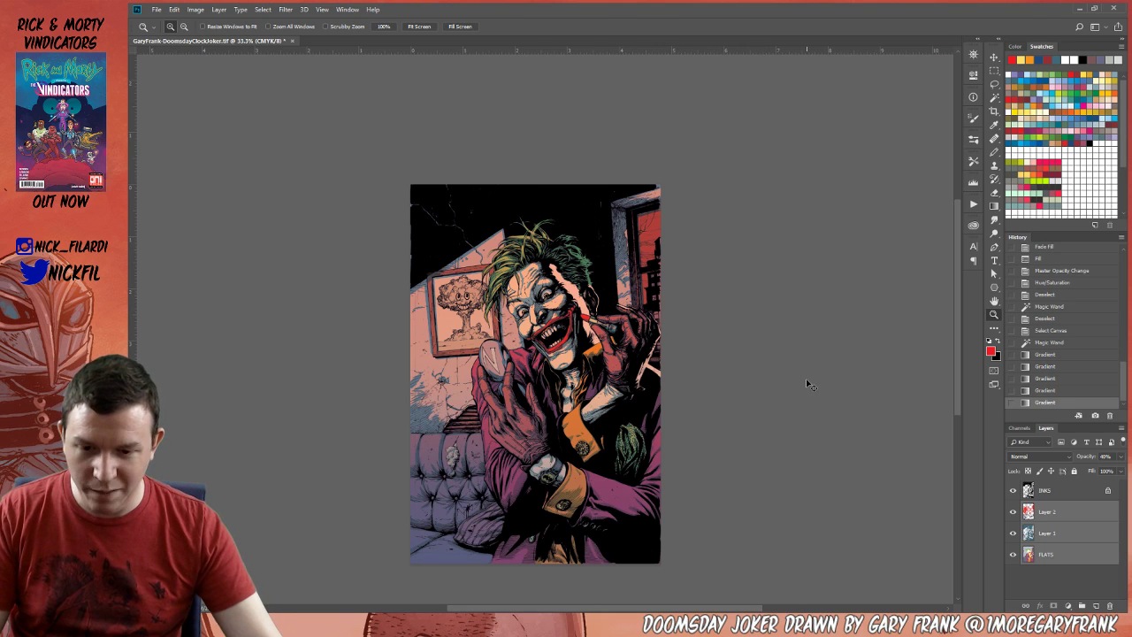
key(ctrl+e)
click(548, 418)
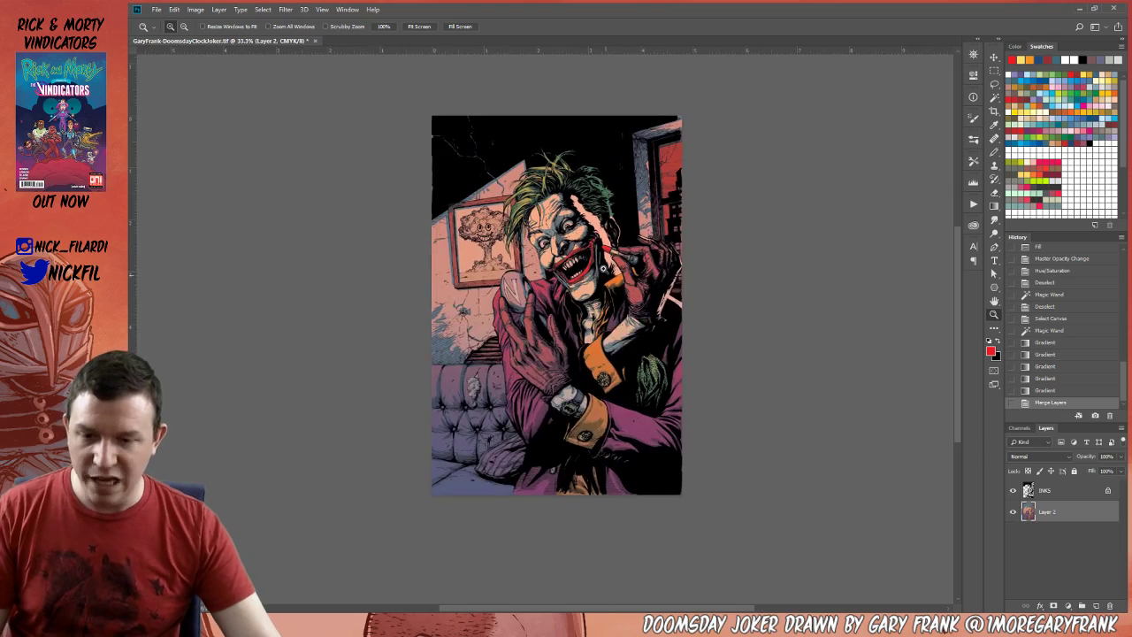
key(ctrl+d)
key(w)
click(595, 302)
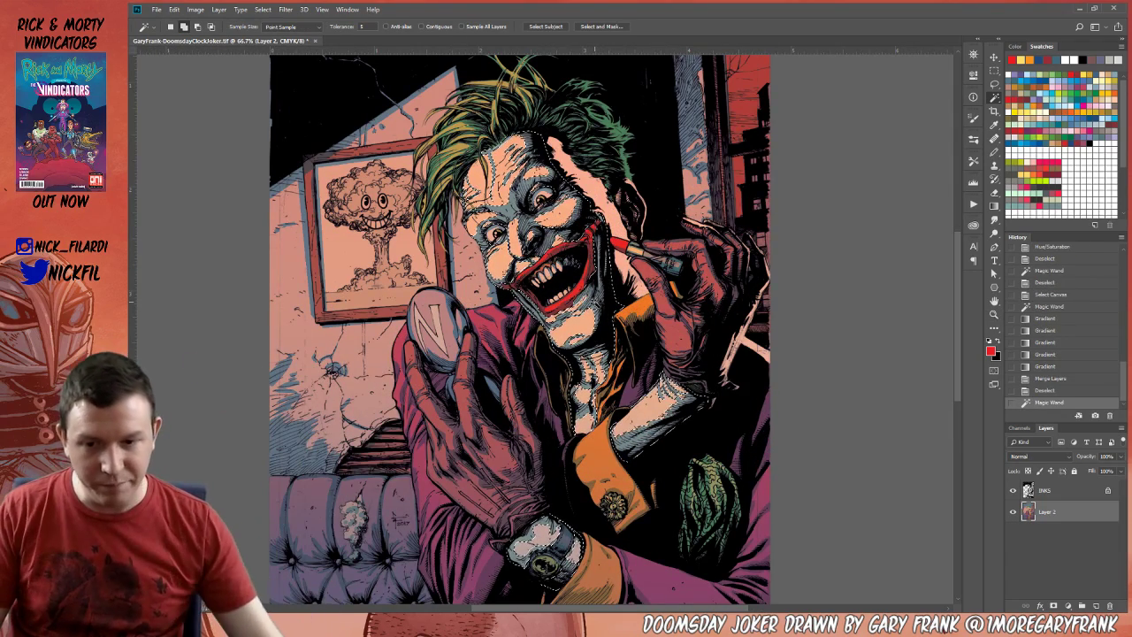
key(ctrl+d)
scroll(603, 479, down, 3)
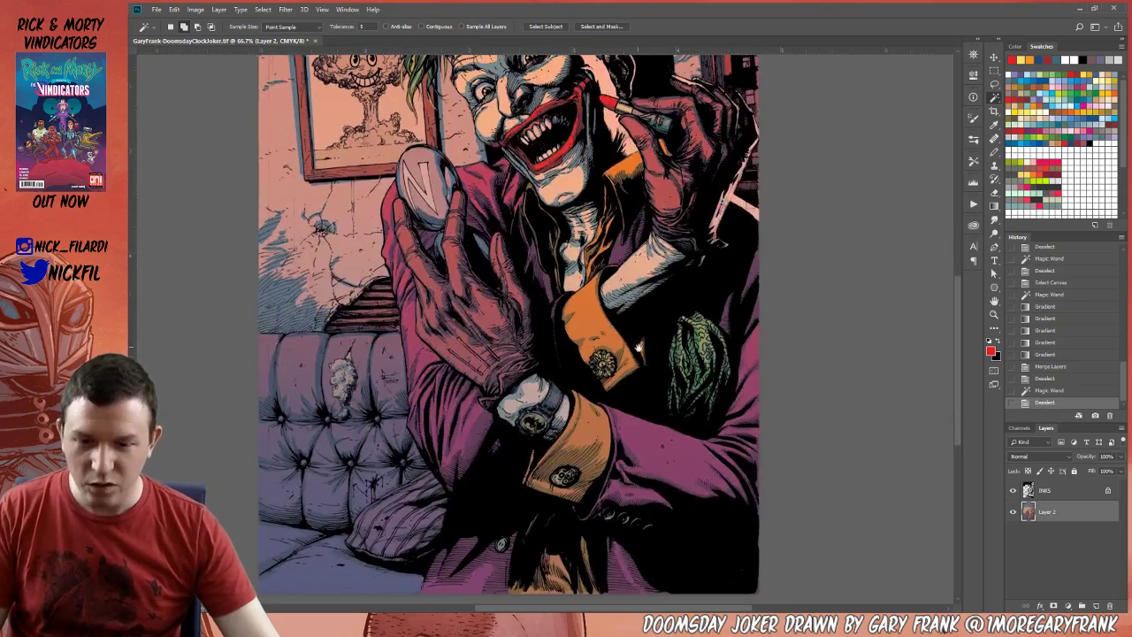
click(1063, 367)
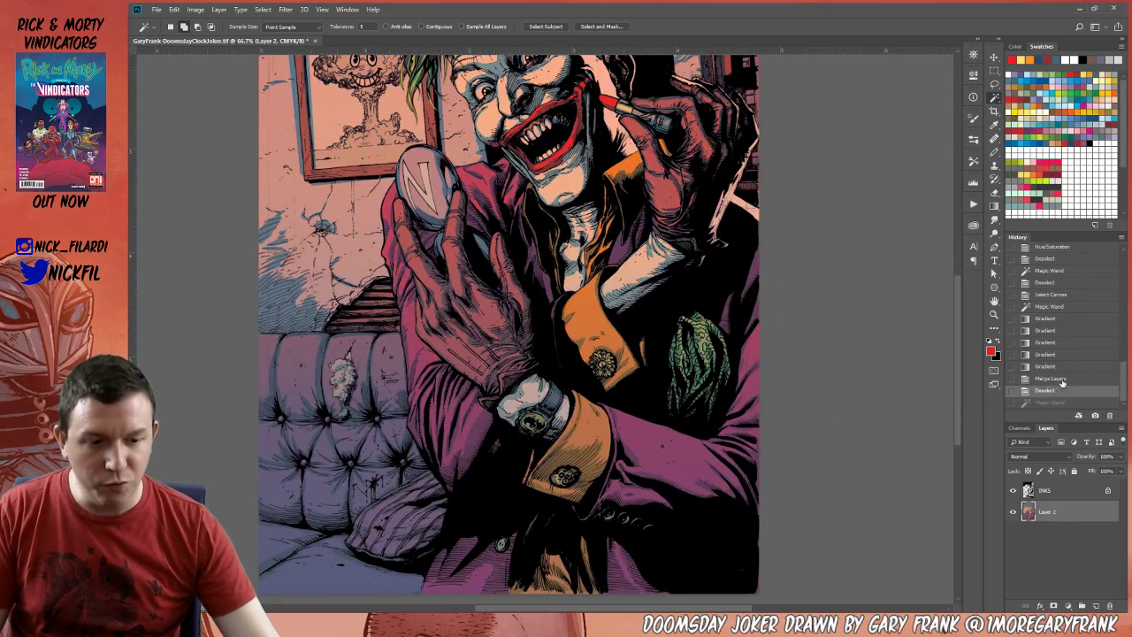
Duplicate the FLATS layer as FLATS copy, merge the copy with Layer 1 and Layer 2, and clear the selection.
right_click(1052, 558)
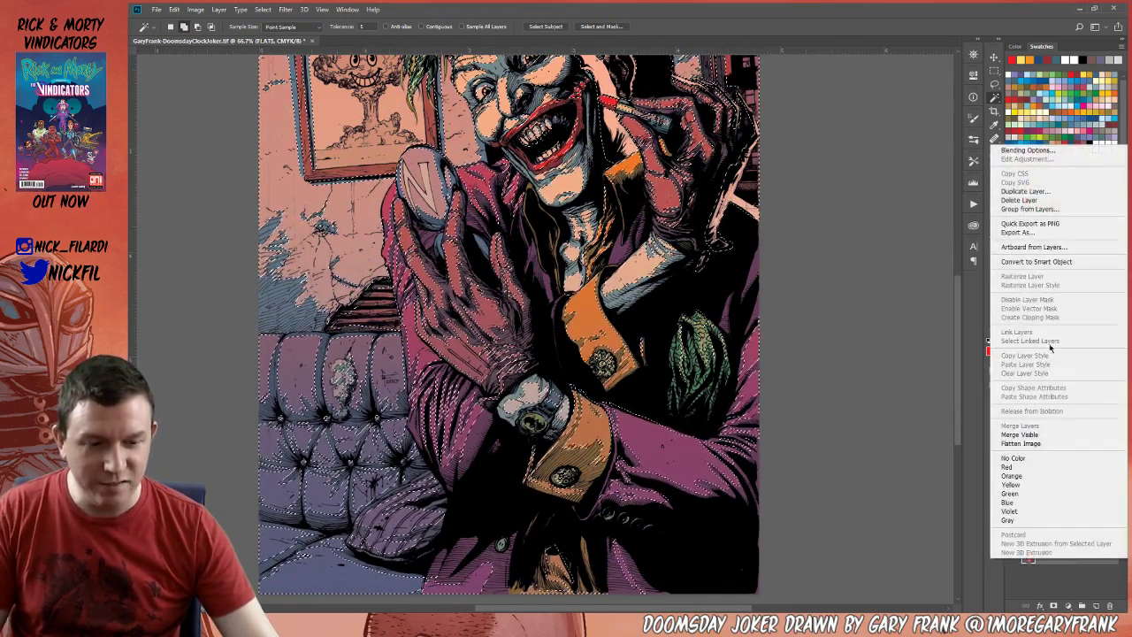
click(1022, 191)
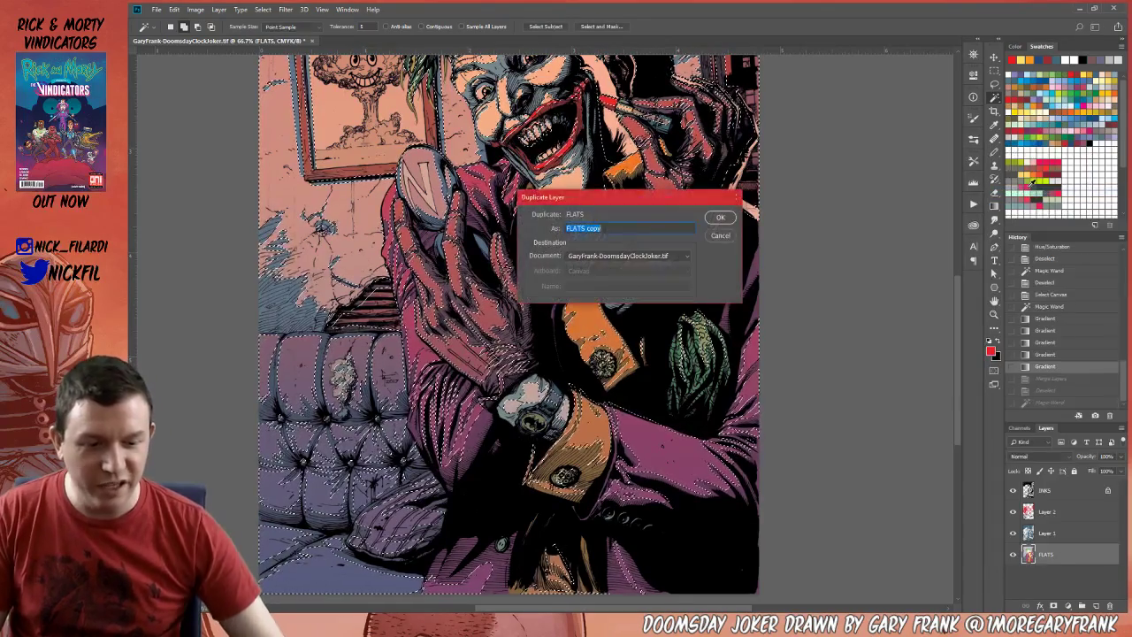
key(Return)
click(1053, 513)
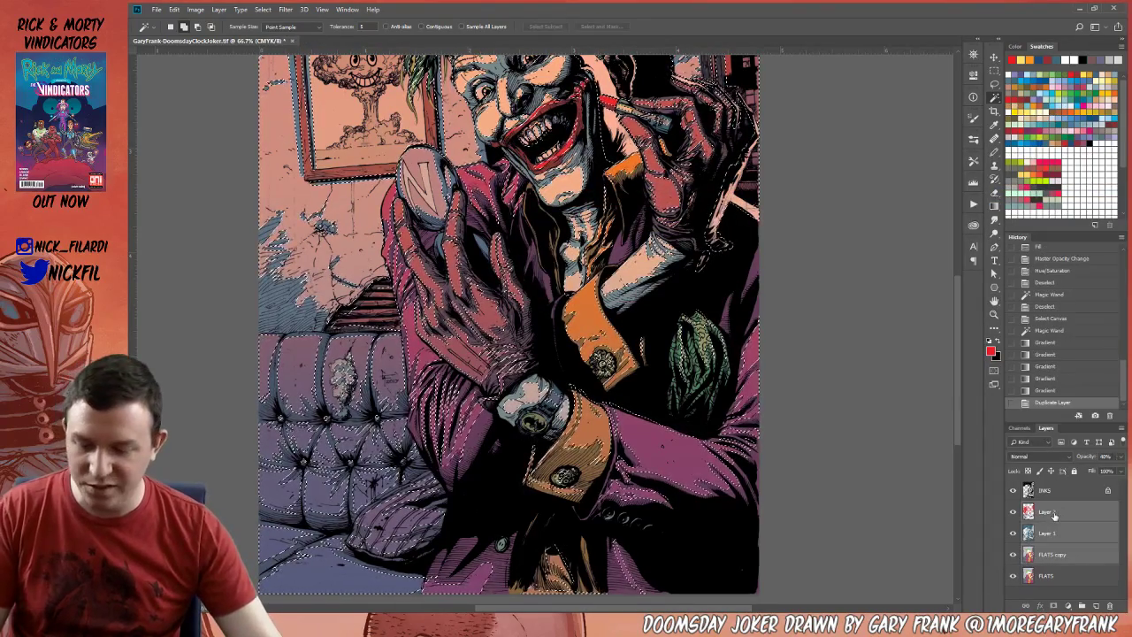
key(ctrl+e)
click(1053, 534)
key(ctrl+d)
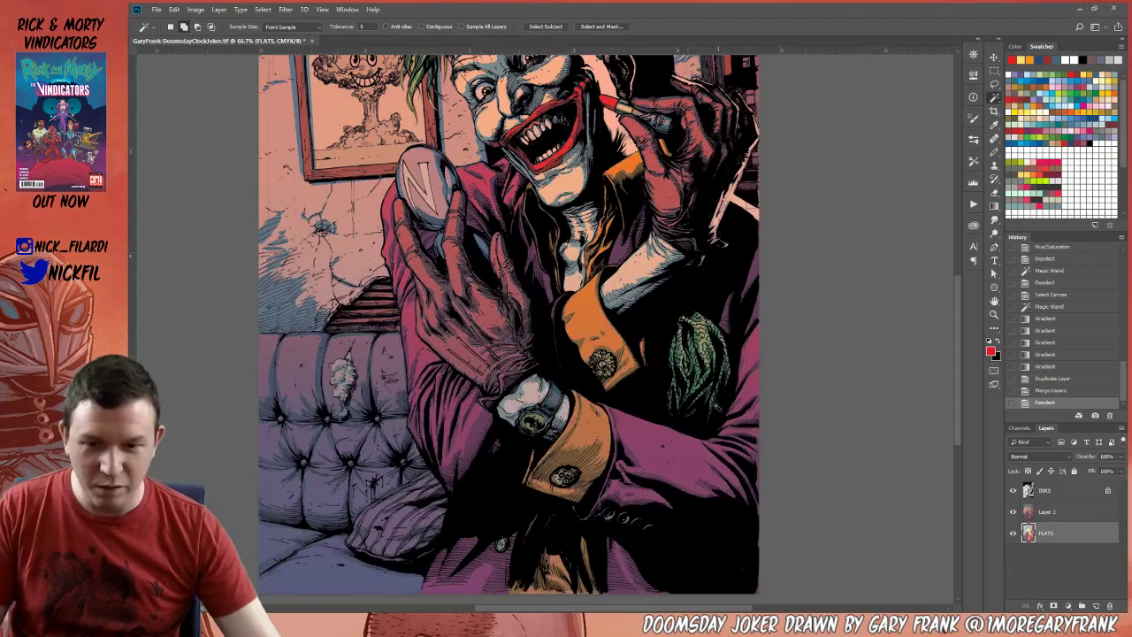
Select the Joker's skin on the FLATS layer with the Magic Wand.
drag(643, 251, 638, 321)
click(633, 339)
drag(637, 278, 639, 345)
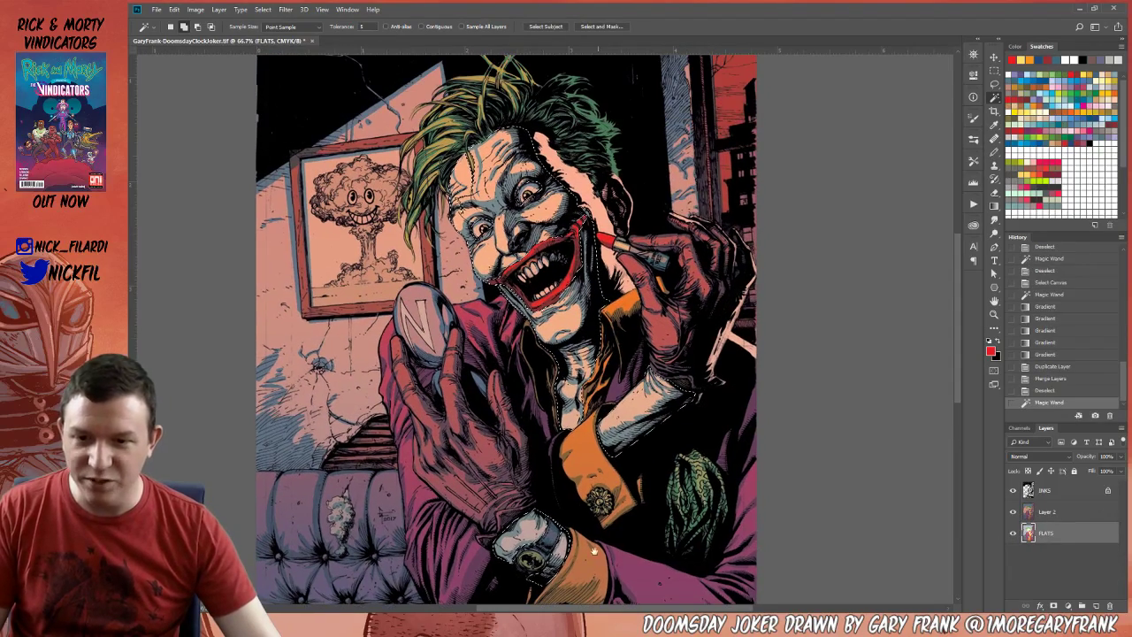
click(1053, 514)
key(ctrl+b)
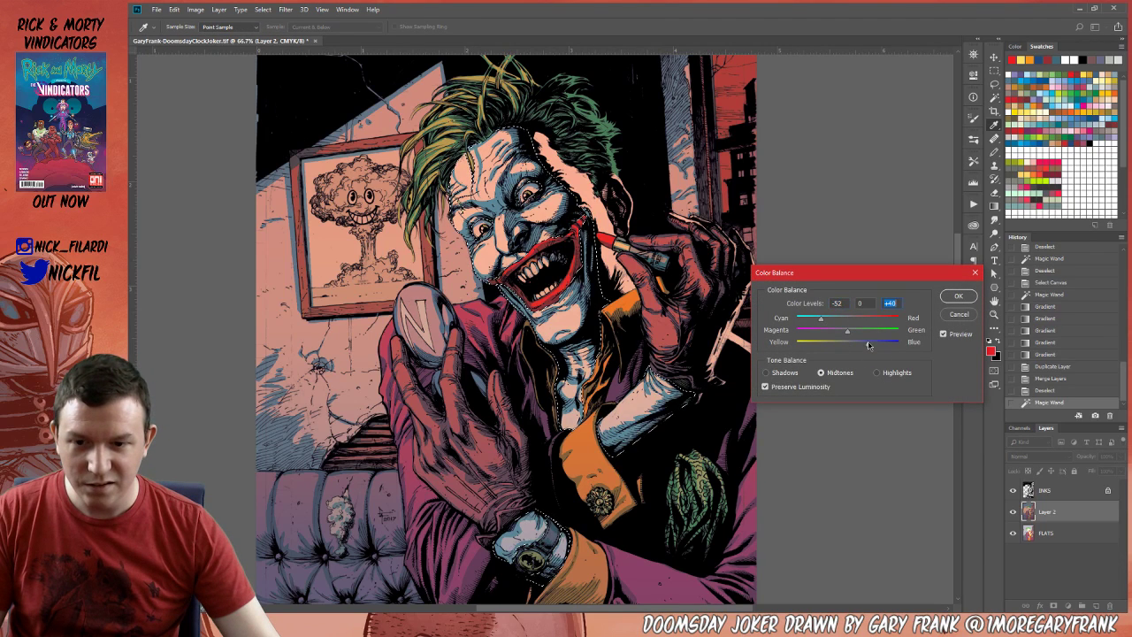
click(953, 315)
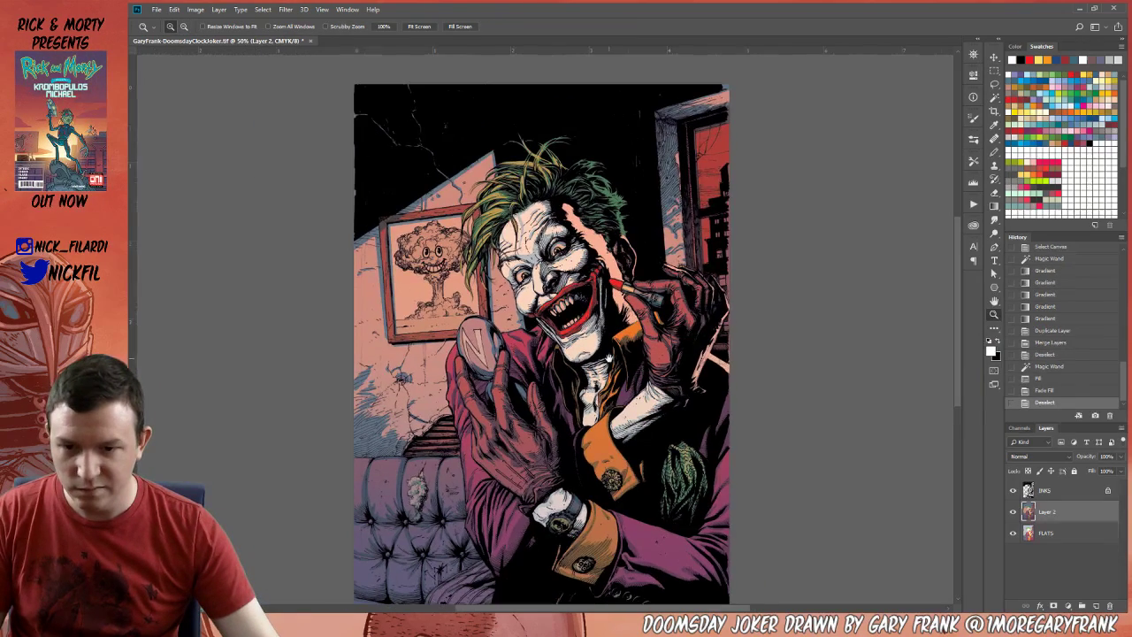
Redo the faded white skin fill on Layer 2 from the earlier skin selection, and deselect the skin.
scroll(1062, 353, up, 1)
click(1061, 381)
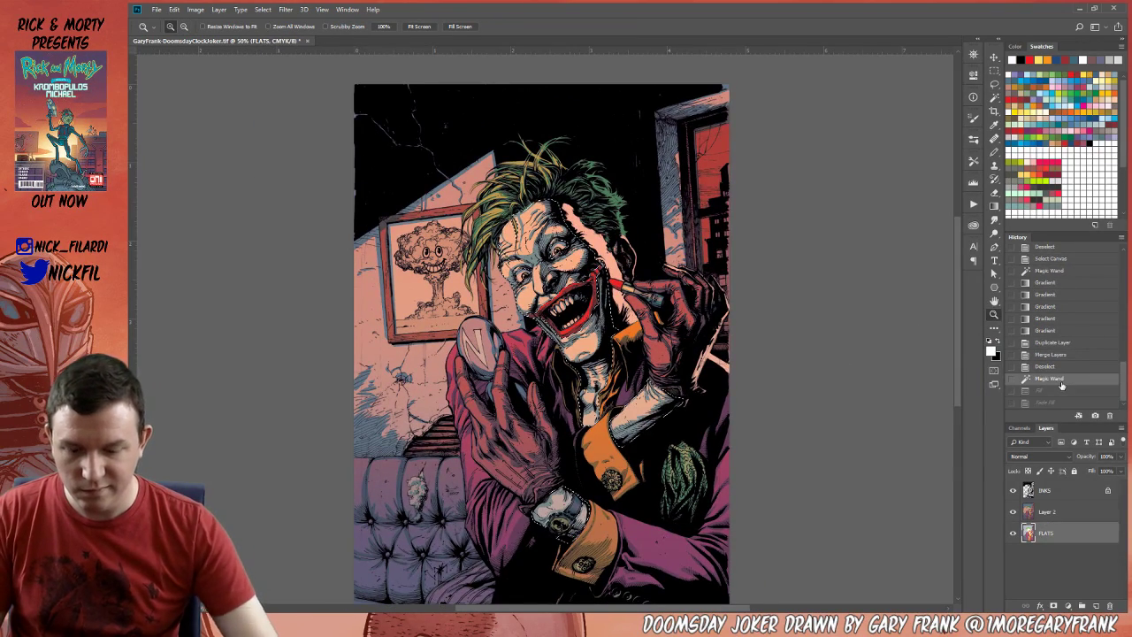
key(ctrl+z)
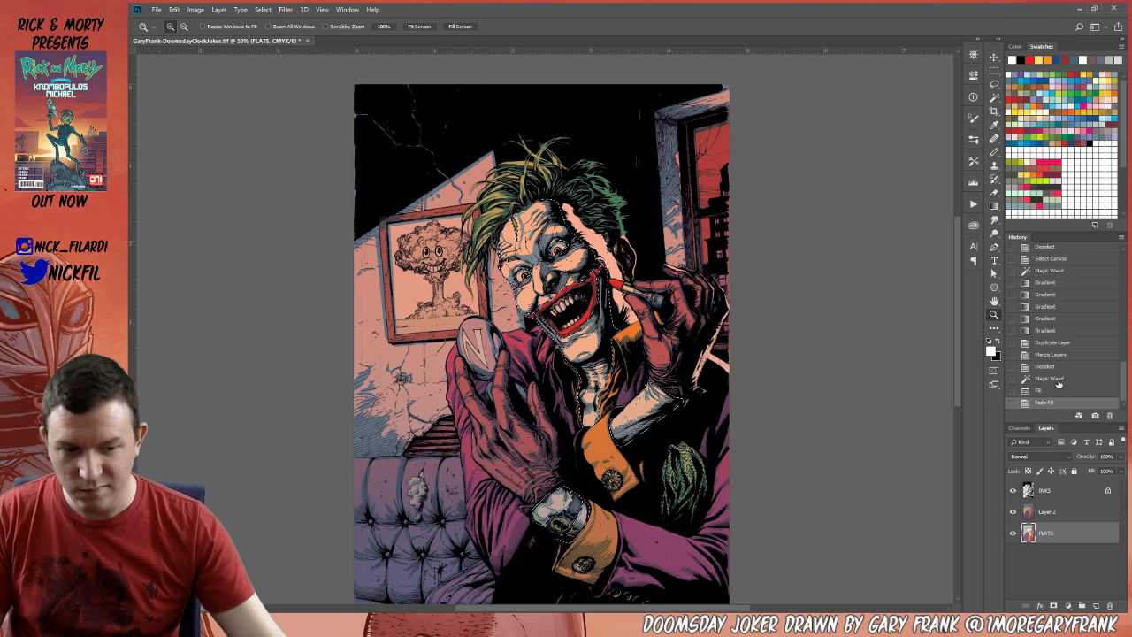
click(1054, 514)
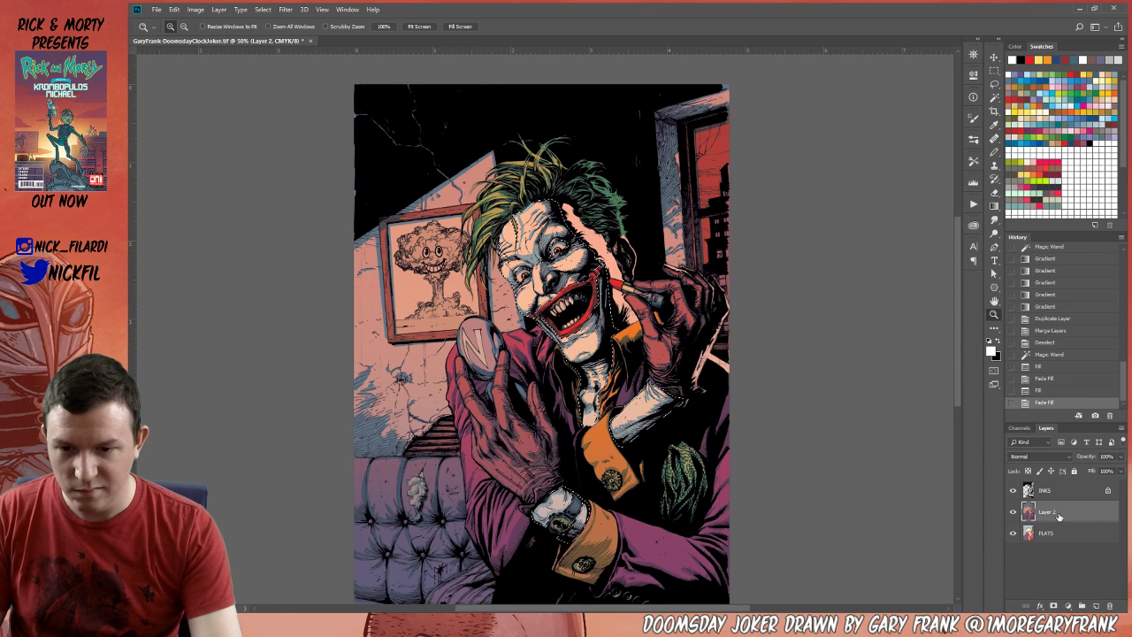
key(ctrl+d)
Select the rim-light shapes on the Joker's cheek, ear, raised hand and sleeve, exclude other skin with the Lasso, fill them white, and deselect.
key(w)
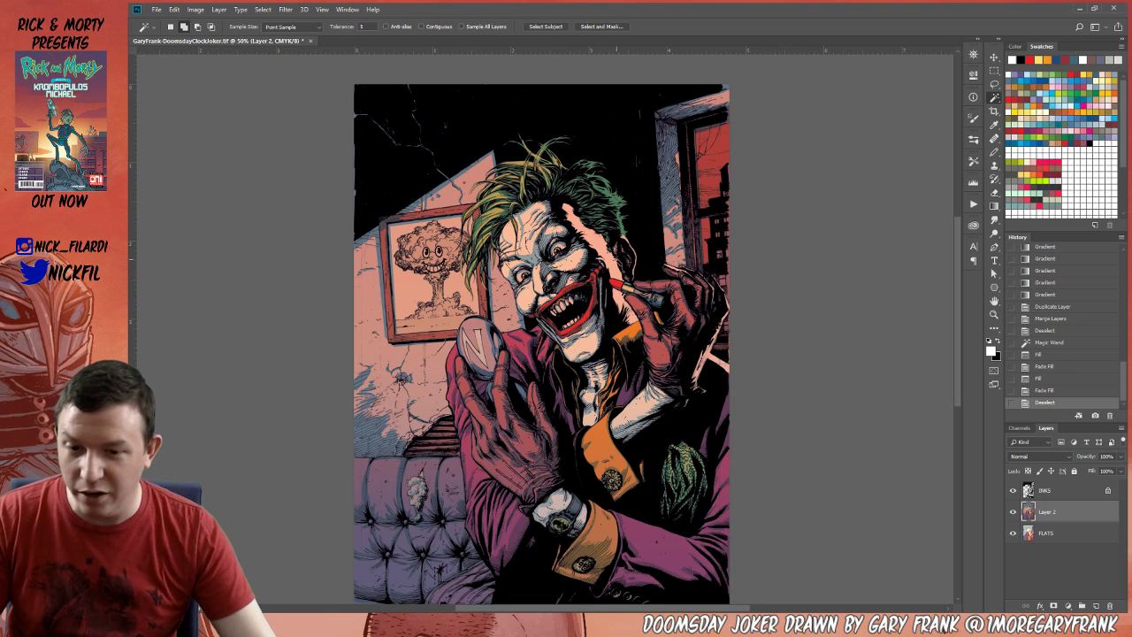
click(690, 274)
shift+click(712, 345)
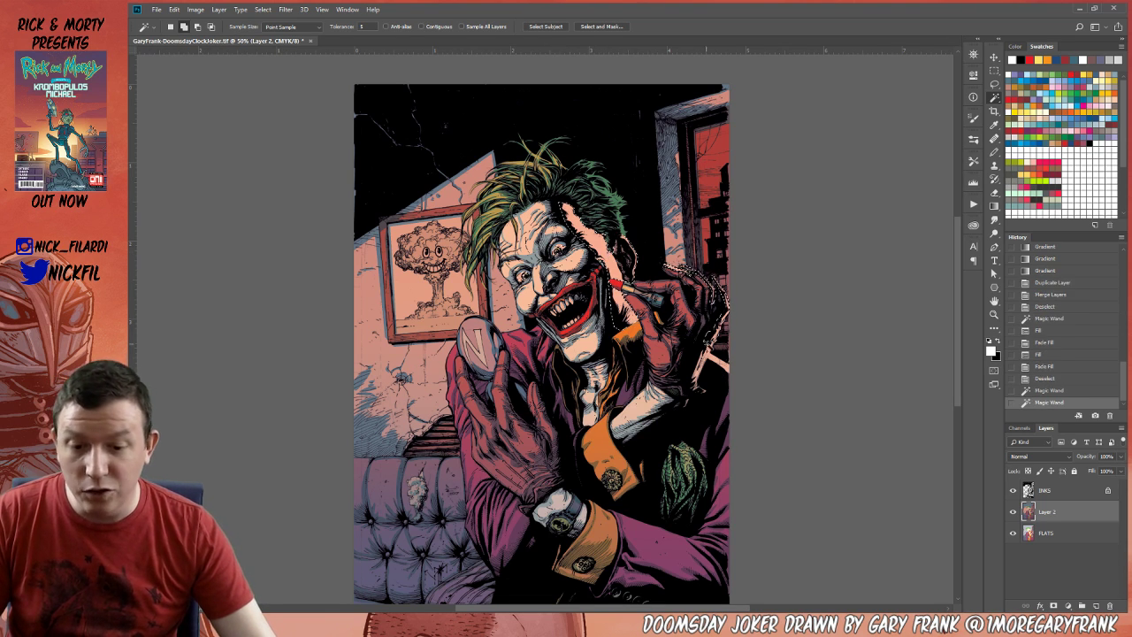
shift+click(713, 363)
shift+click(699, 384)
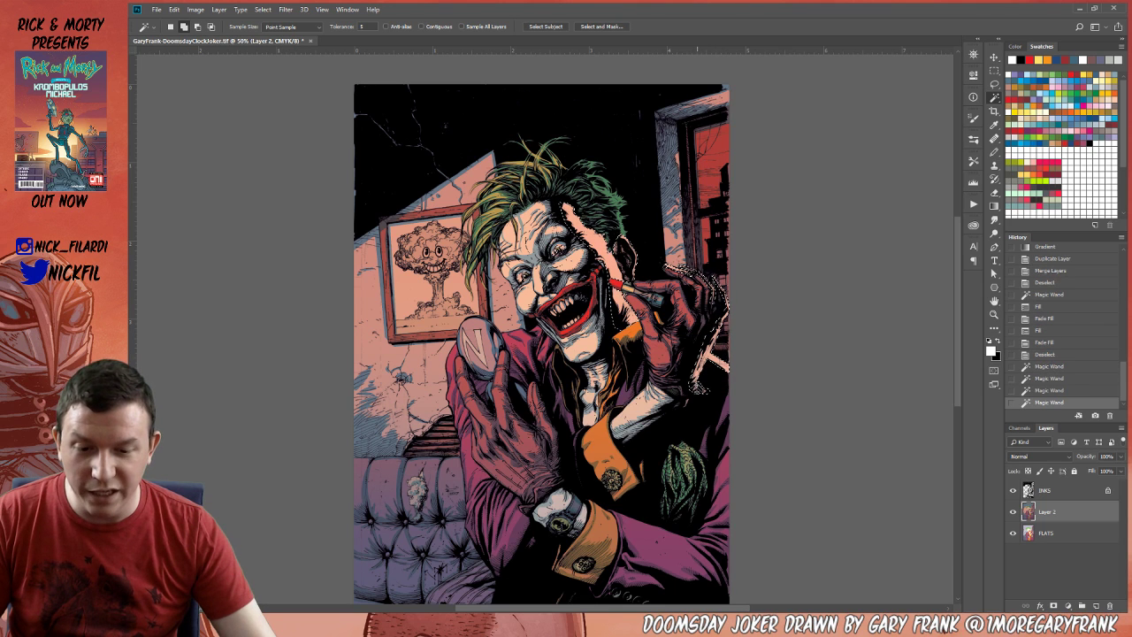
key(l)
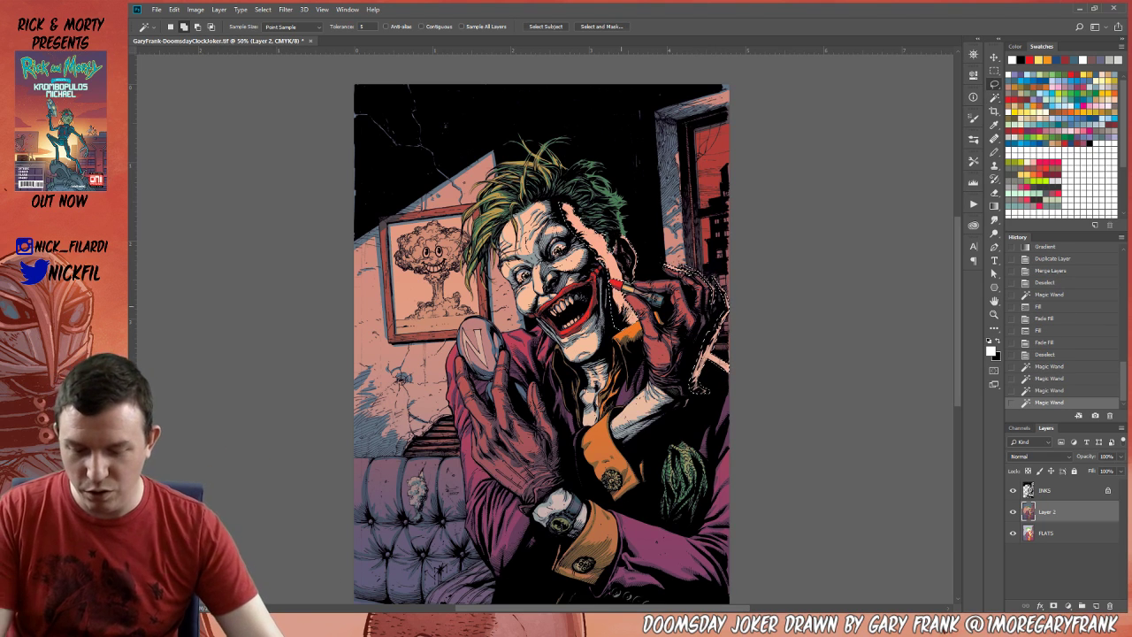
mouse_move(566, 239)
mouse_down()
mouse_move(570, 306)
mouse_move(564, 248)
mouse_up()
mouse_move(557, 425)
mouse_down()
mouse_move(490, 342)
mouse_move(499, 450)
mouse_up()
key(alt+BackSpace)
key(ctrl+d)
Paint white rim light over the green hair along the Joker's shadowed side with the Pencil on Layer 2.
key(z)
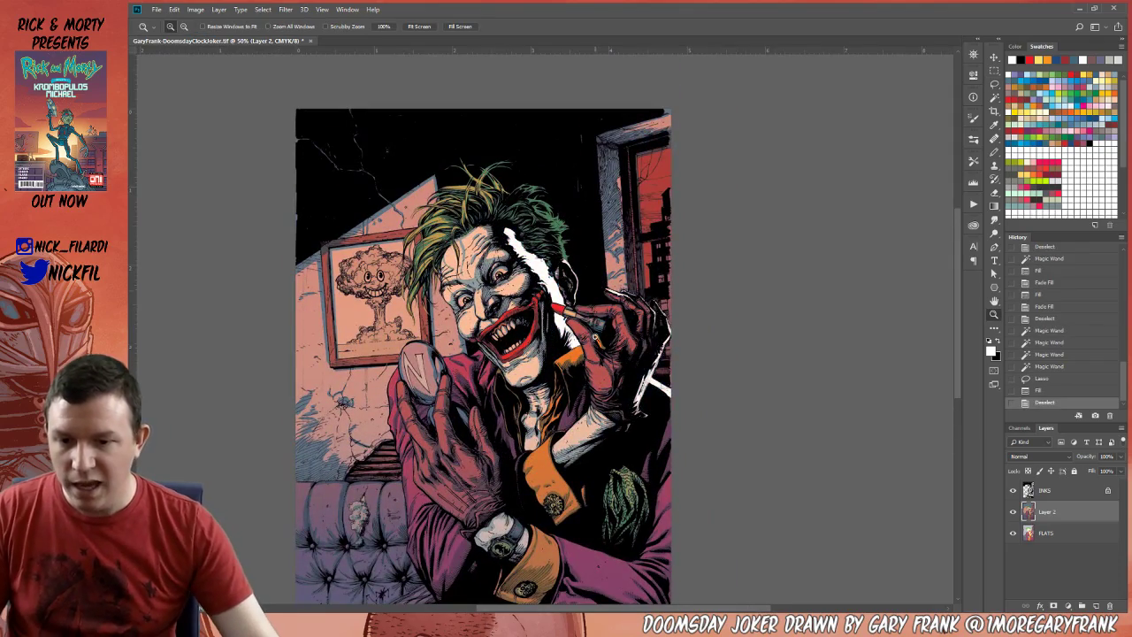
click(597, 281)
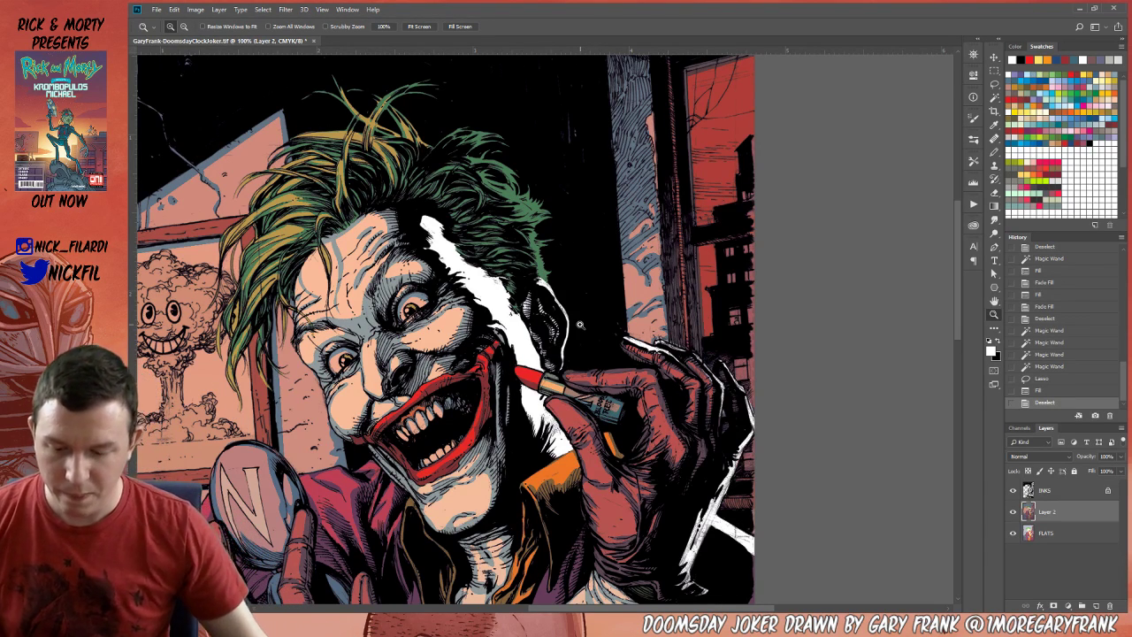
click(994, 301)
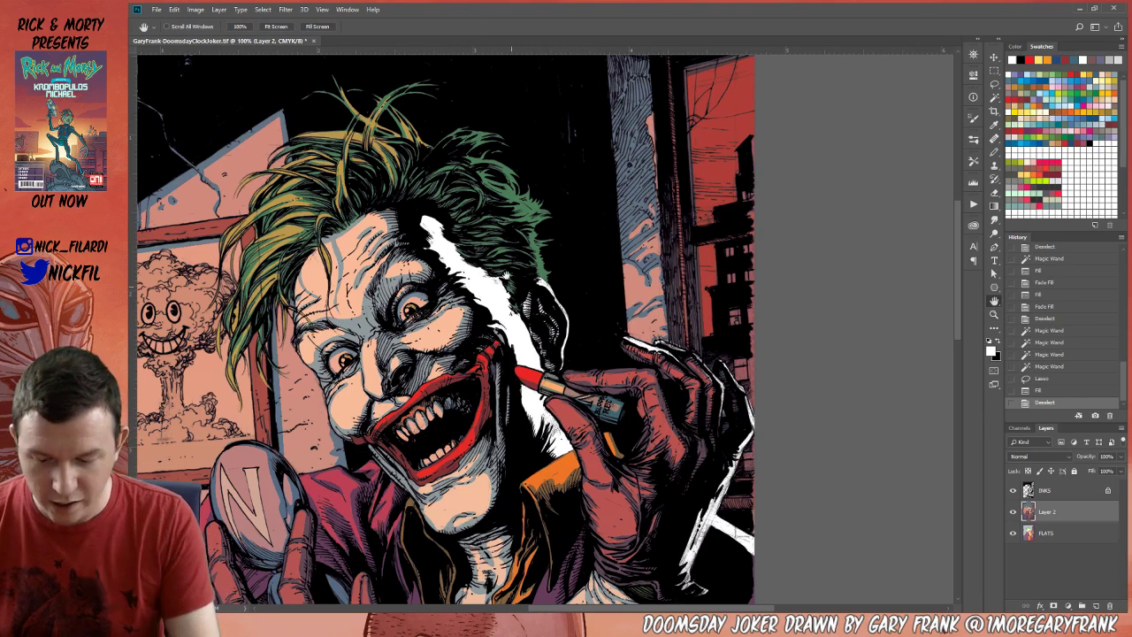
drag(506, 275, 551, 386)
click(994, 153)
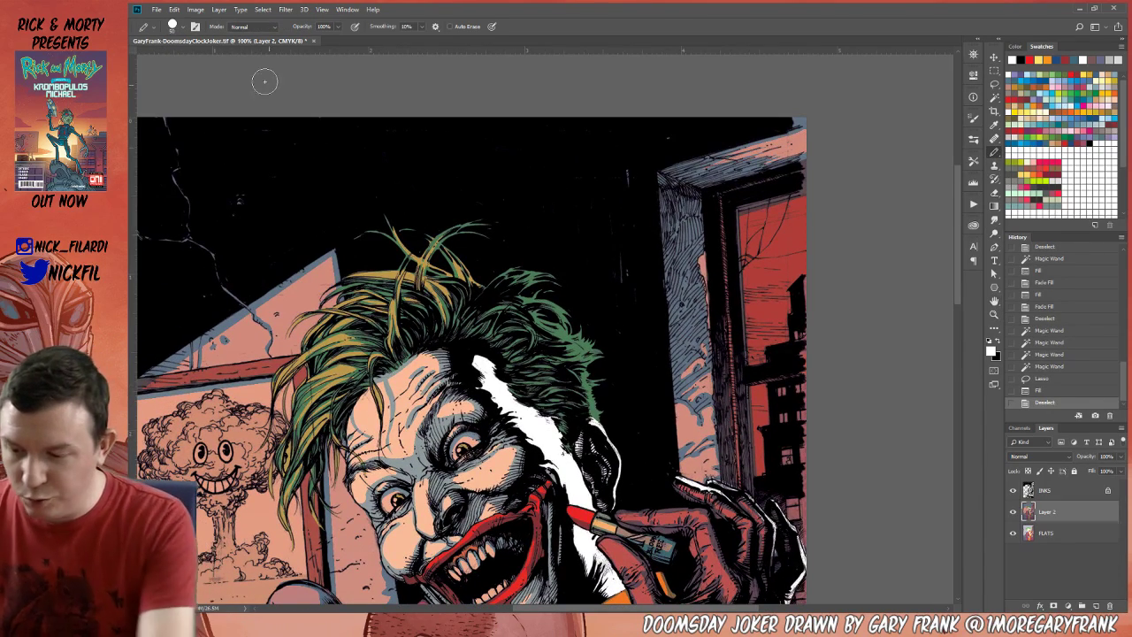
mouse_move(533, 311)
mouse_down()
mouse_move(592, 344)
mouse_move(547, 347)
mouse_move(581, 325)
mouse_move(603, 352)
mouse_move(555, 356)
mouse_move(608, 348)
mouse_move(595, 378)
mouse_move(571, 374)
mouse_move(596, 384)
mouse_move(572, 382)
mouse_move(602, 374)
mouse_move(601, 401)
mouse_move(583, 393)
mouse_move(606, 405)
mouse_move(603, 436)
mouse_up()
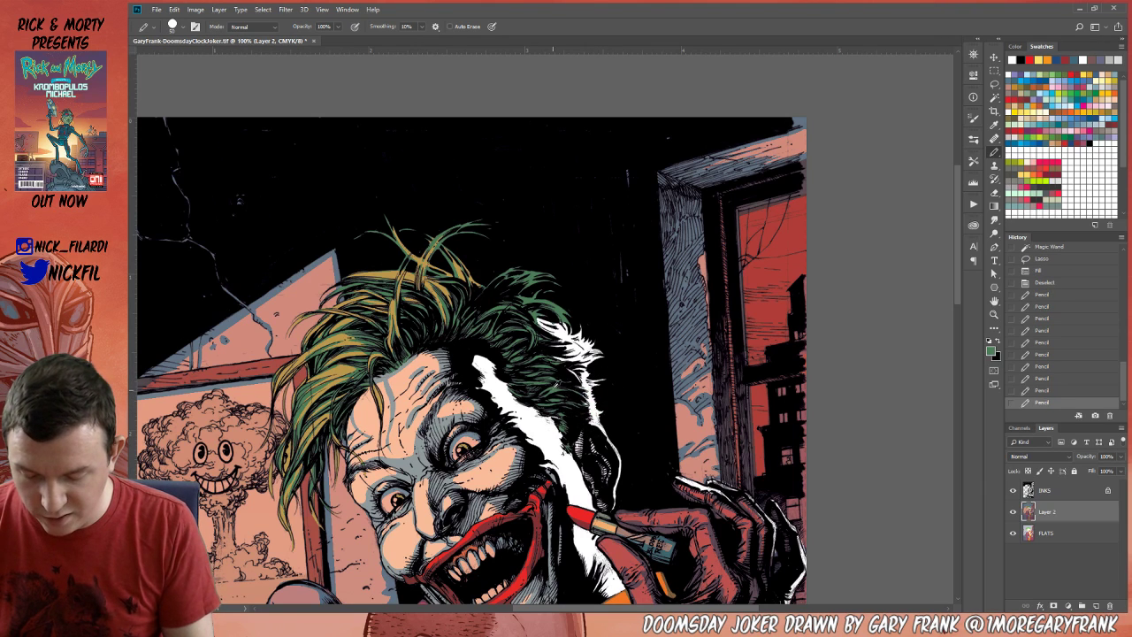
drag(574, 388, 591, 423)
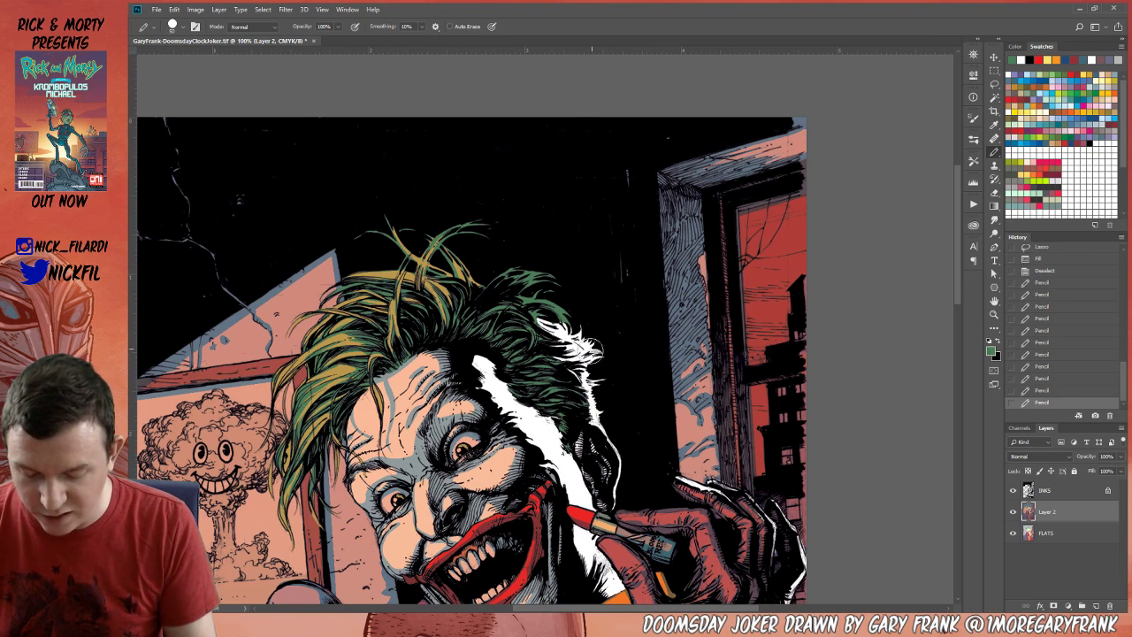
Sample the white rim color, reduce the Pencil size, and extend the rim light onto the upper strands of the shadowed hair.
alt+click(587, 383)
key([)
key([)
key([)
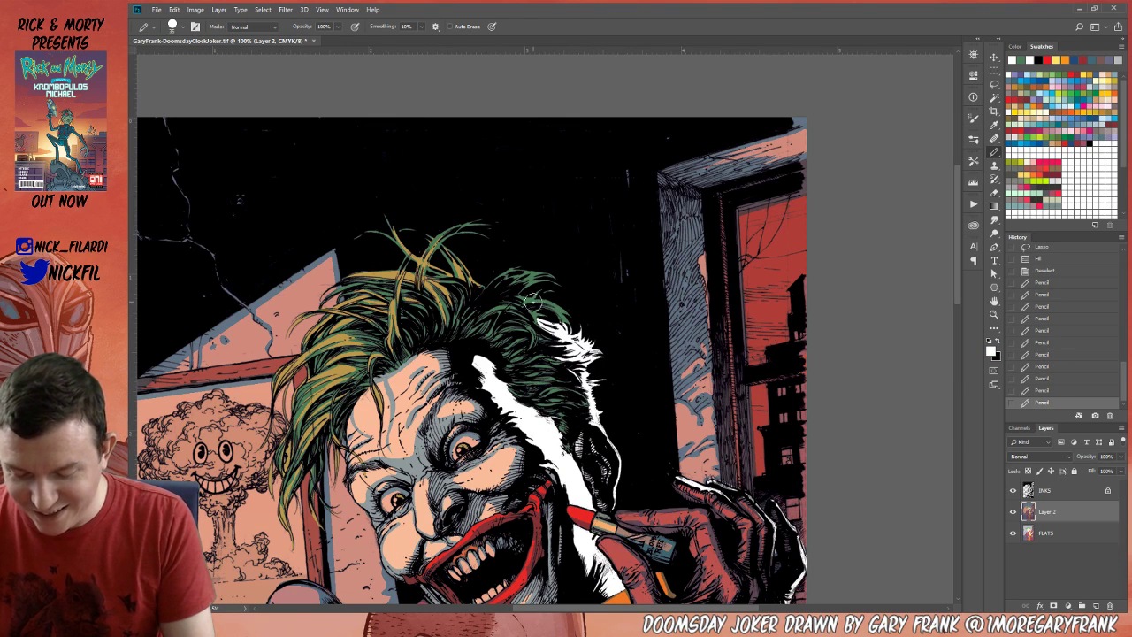
mouse_move(526, 302)
mouse_down()
mouse_move(572, 314)
mouse_move(577, 329)
mouse_move(552, 334)
mouse_move(527, 292)
mouse_move(542, 308)
mouse_up()
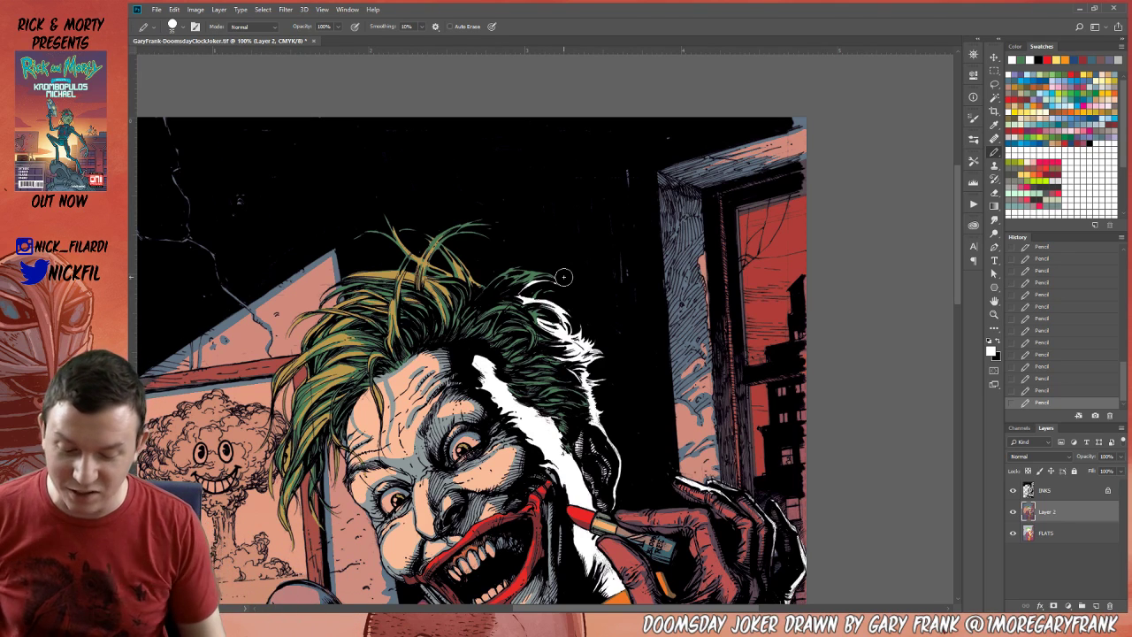
Touch up the white rim light around the raised hand with the Pencil.
click(994, 314)
key(ctrl+minus)
click(994, 301)
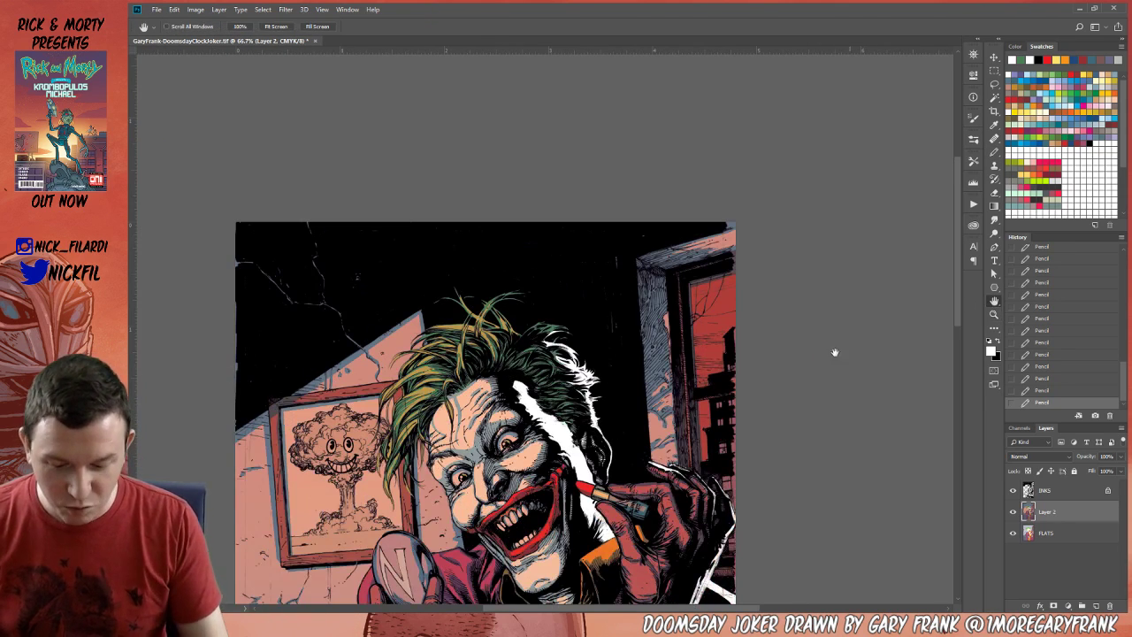
drag(834, 351, 918, 293)
click(995, 153)
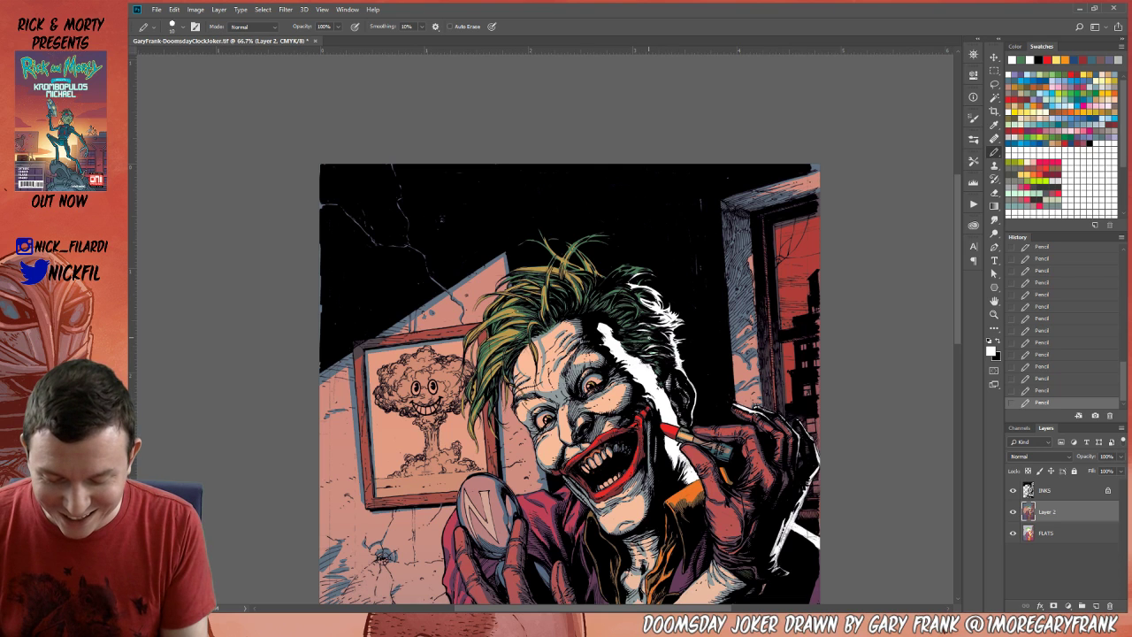
key(bracketright)
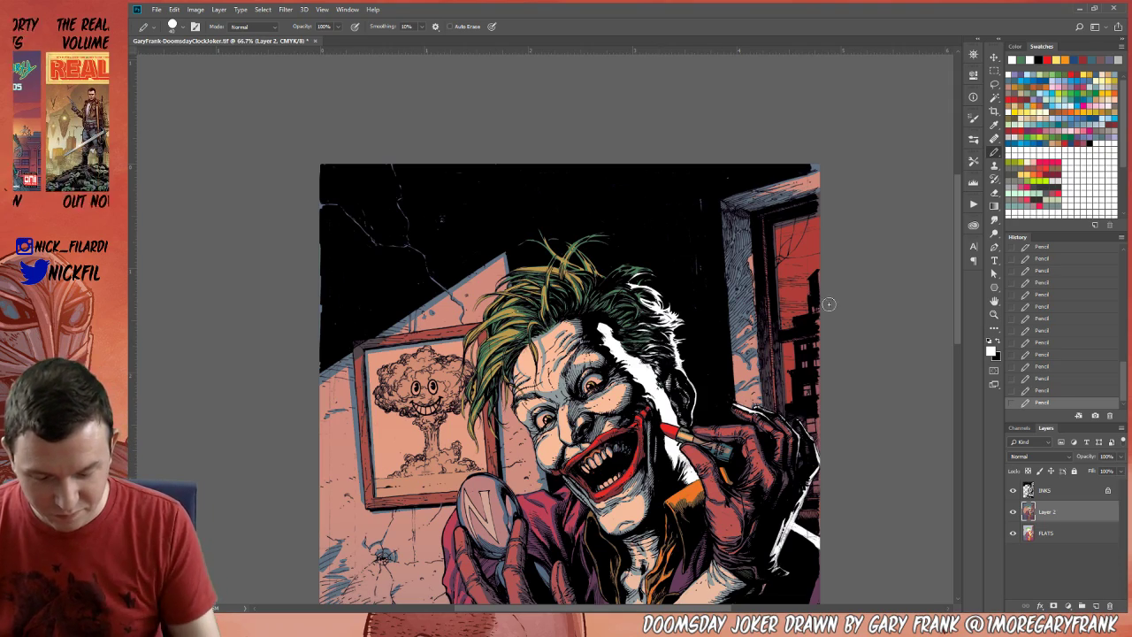
click(995, 302)
drag(802, 413, 838, 383)
click(995, 152)
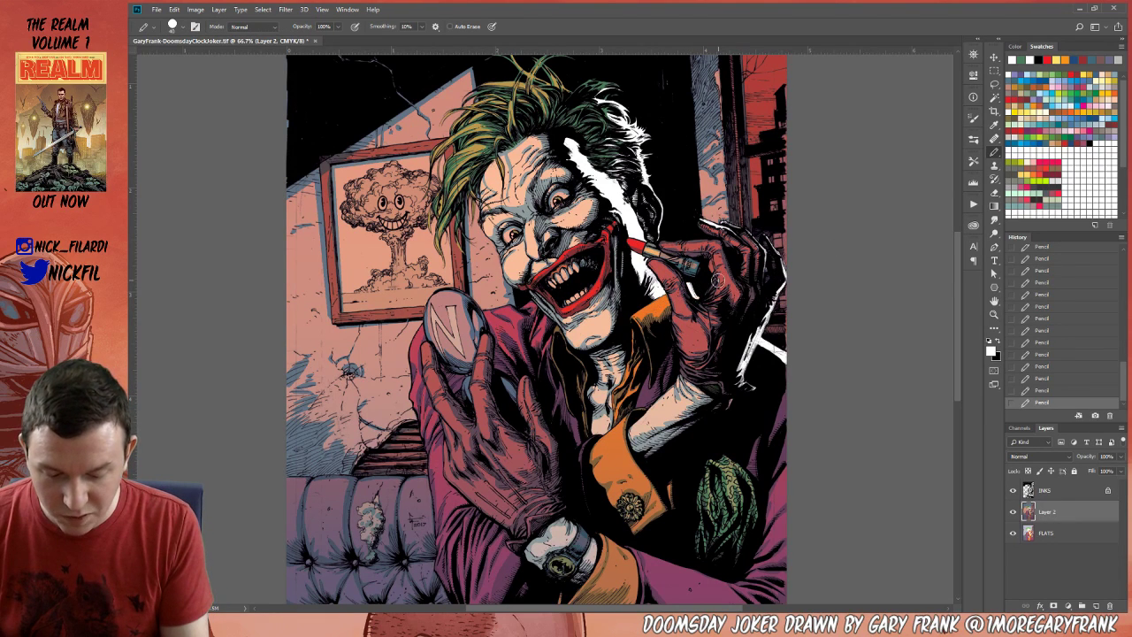
Examine how the white rim light reads across the whole composition.
click(995, 302)
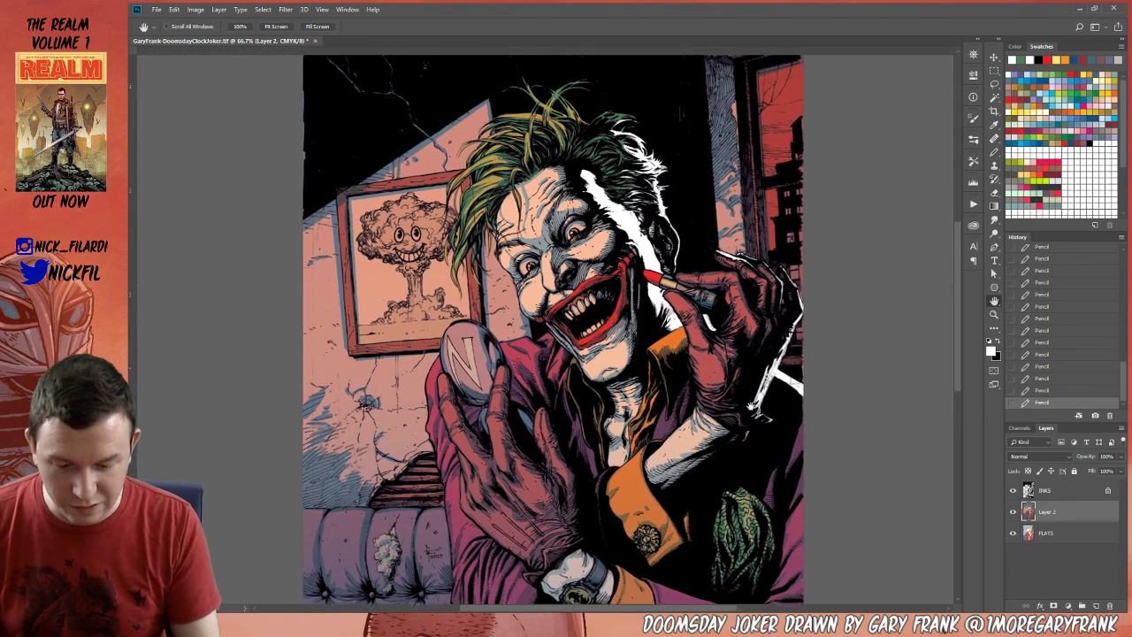
click(994, 314)
alt+click(723, 369)
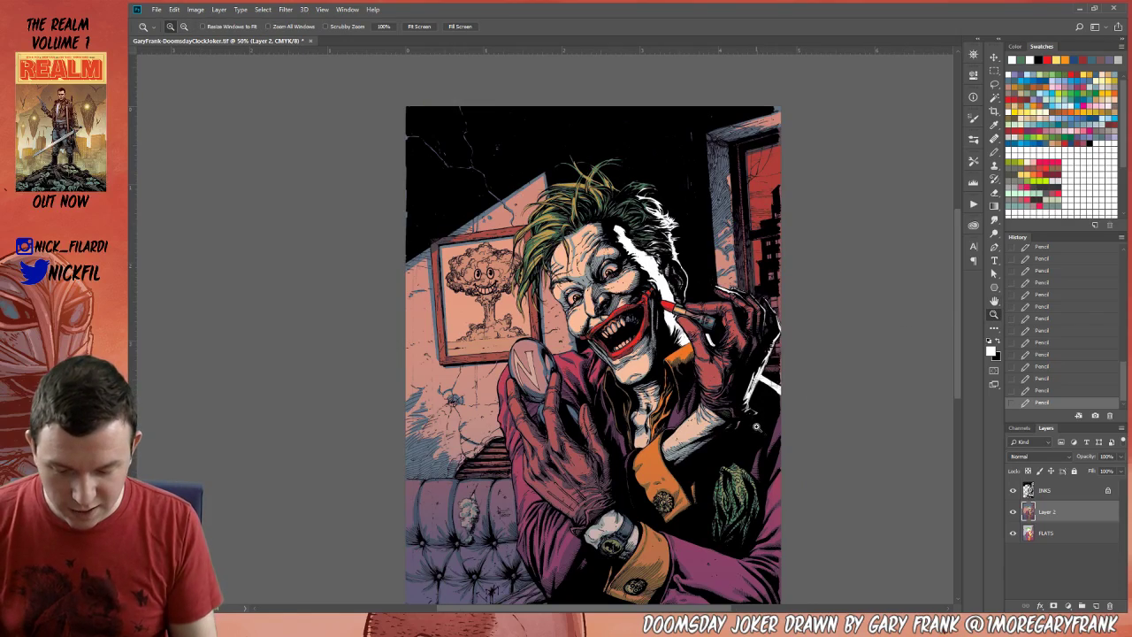
click(995, 302)
drag(813, 412, 741, 356)
click(994, 314)
alt+click(705, 406)
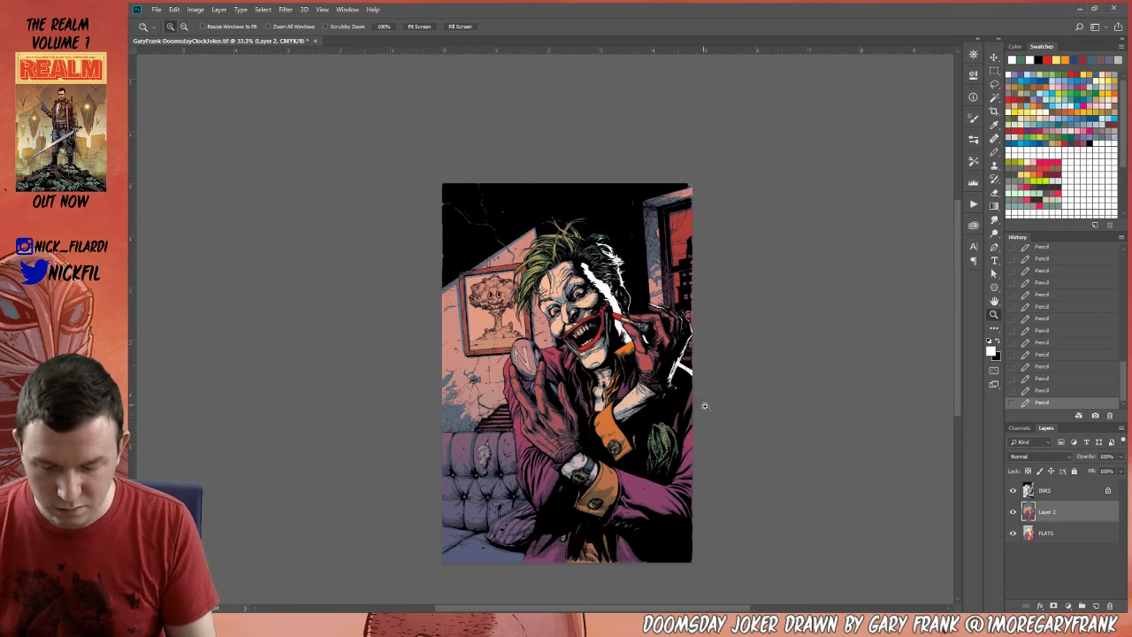
click(994, 302)
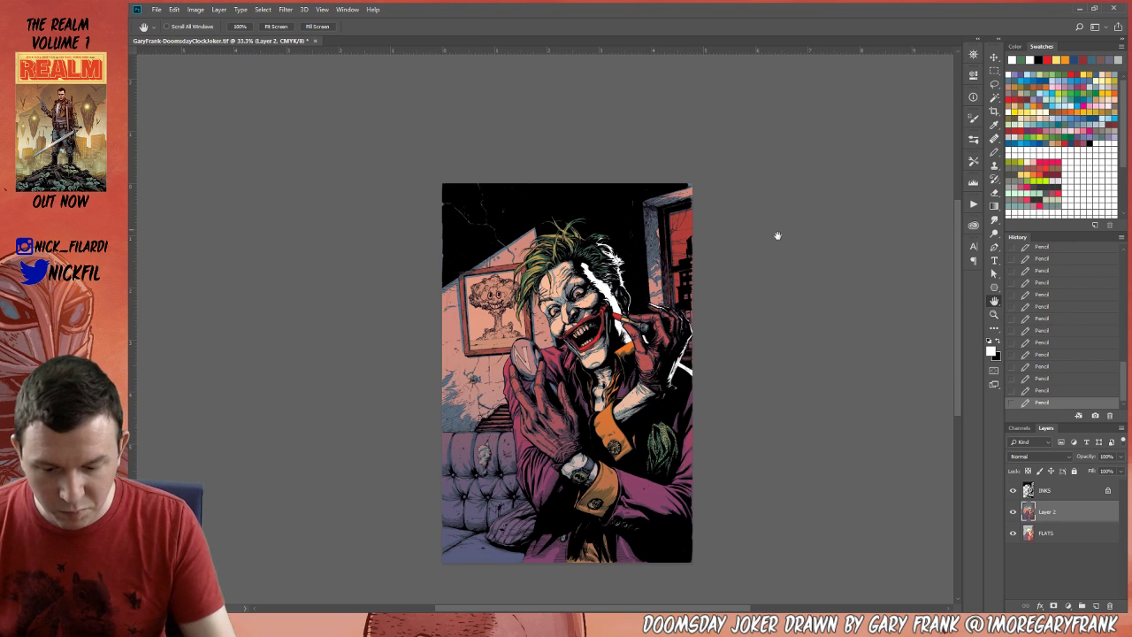
Select all the white rim-light areas on Layer 2 with the Magic Wand, fill them with bright red, and clear the selection.
click(994, 314)
click(590, 308)
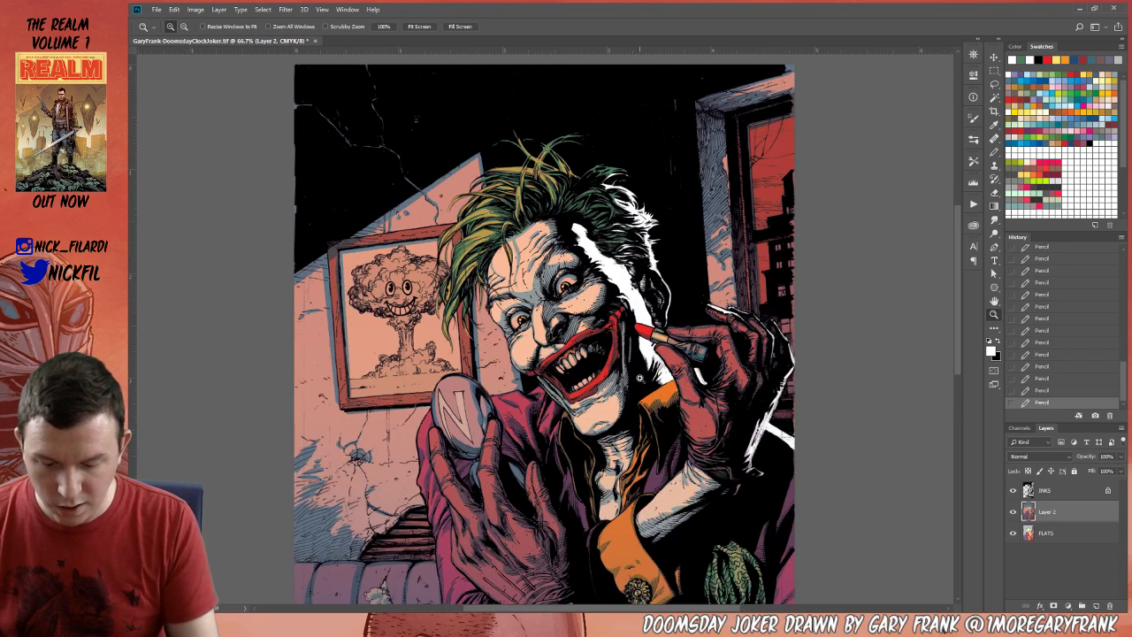
click(995, 99)
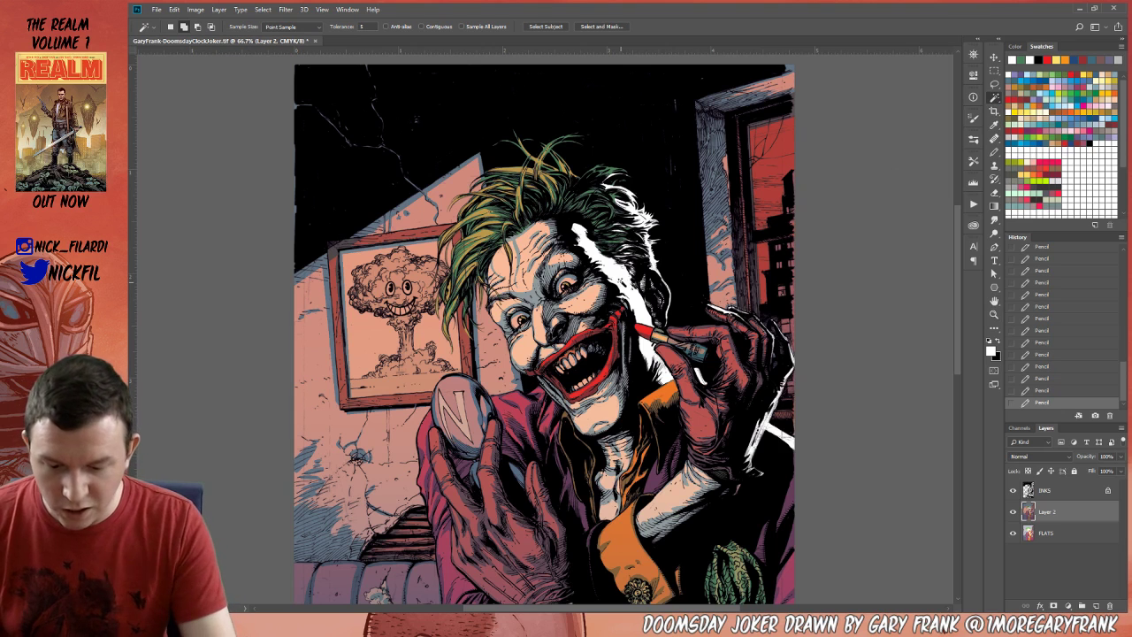
click(659, 349)
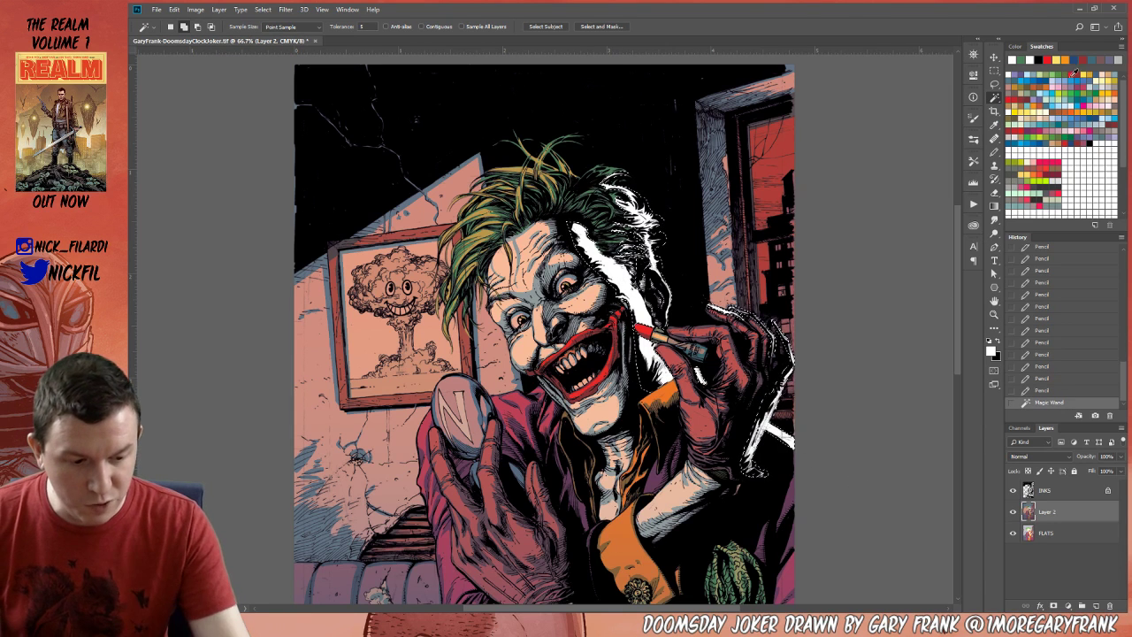
click(1048, 59)
key(alt+BackSpace)
key(ctrl+d)
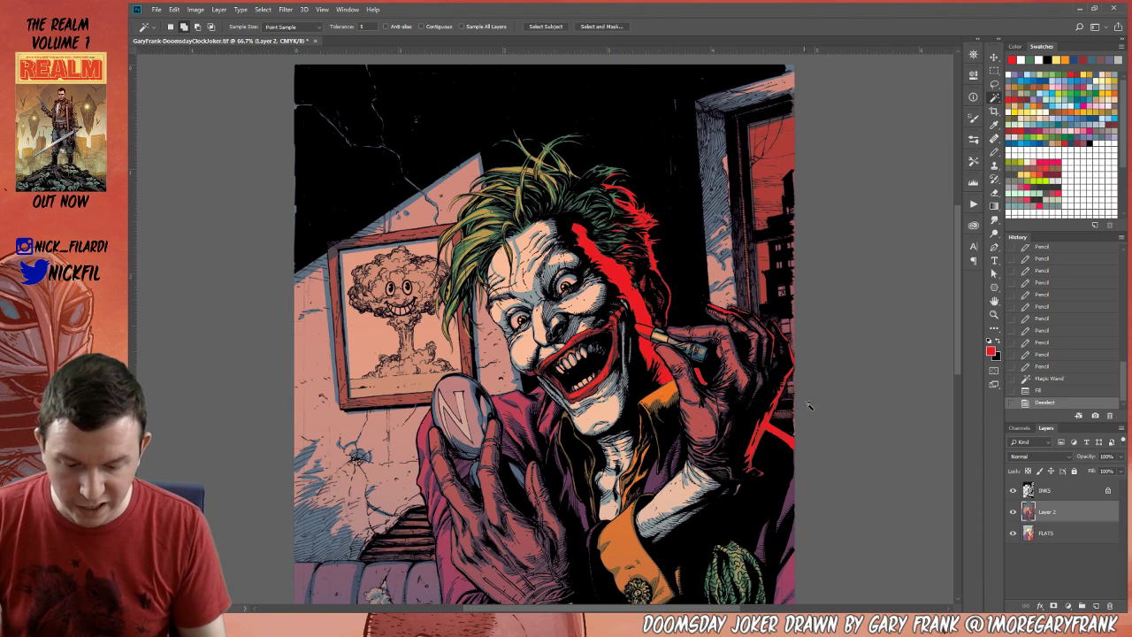
click(994, 314)
alt+click(714, 424)
key(ctrl+z)
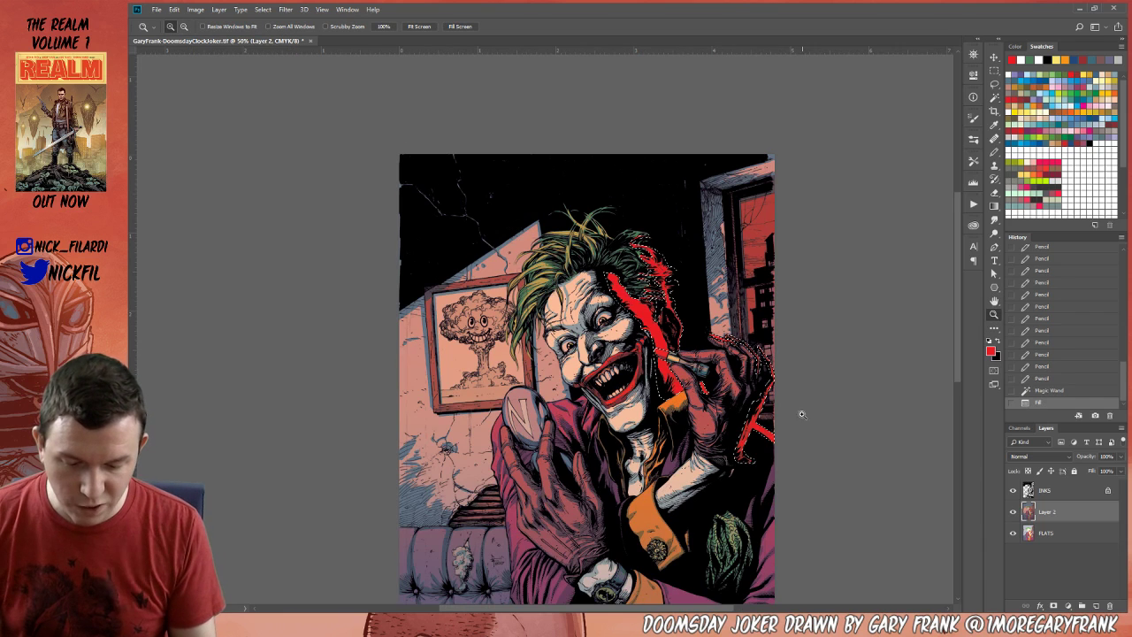
key(ctrl+d)
Select the Joker's skin with the Magic Wand and apply a faded white fill to it on the FLATS layer.
key(w)
click(575, 358)
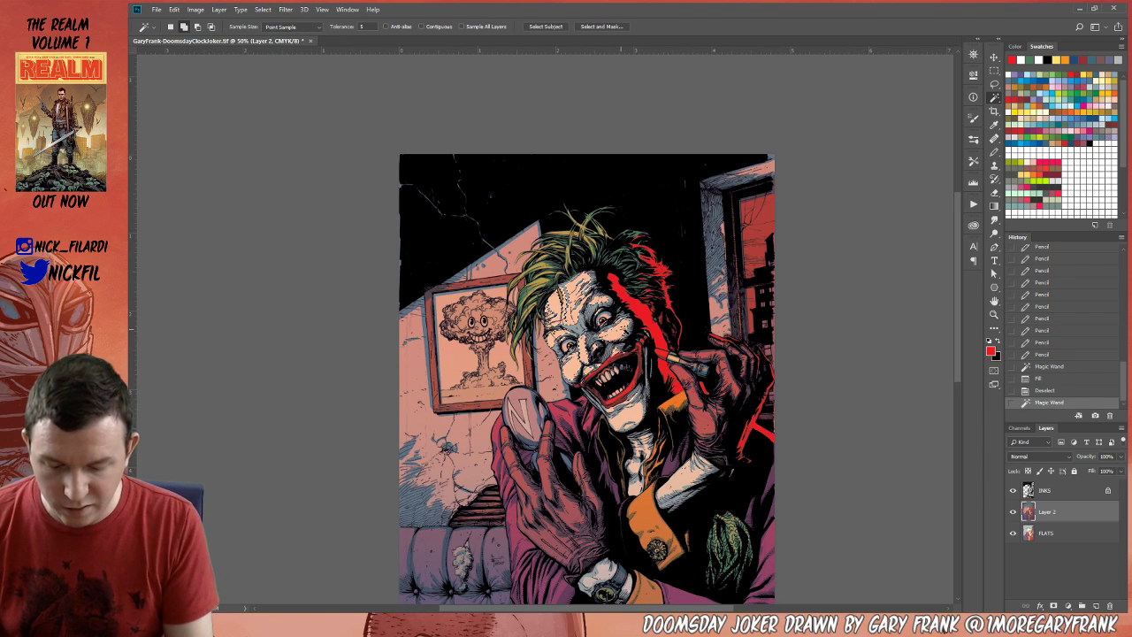
shift+click(557, 319)
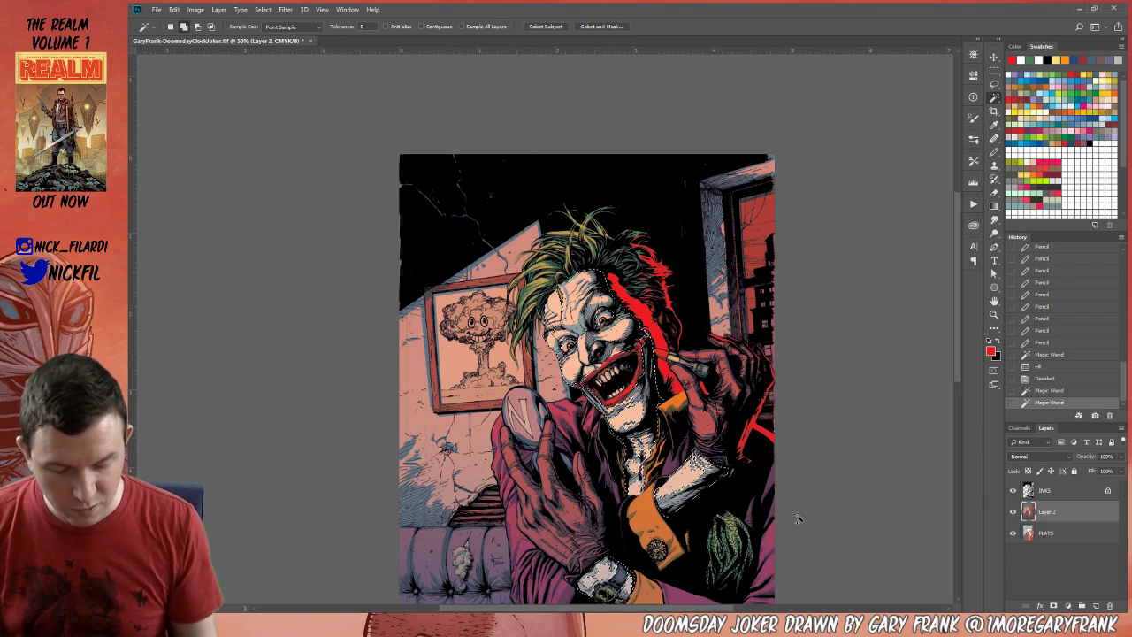
key(alt+bracketleft)
shift+click(703, 469)
click(1084, 159)
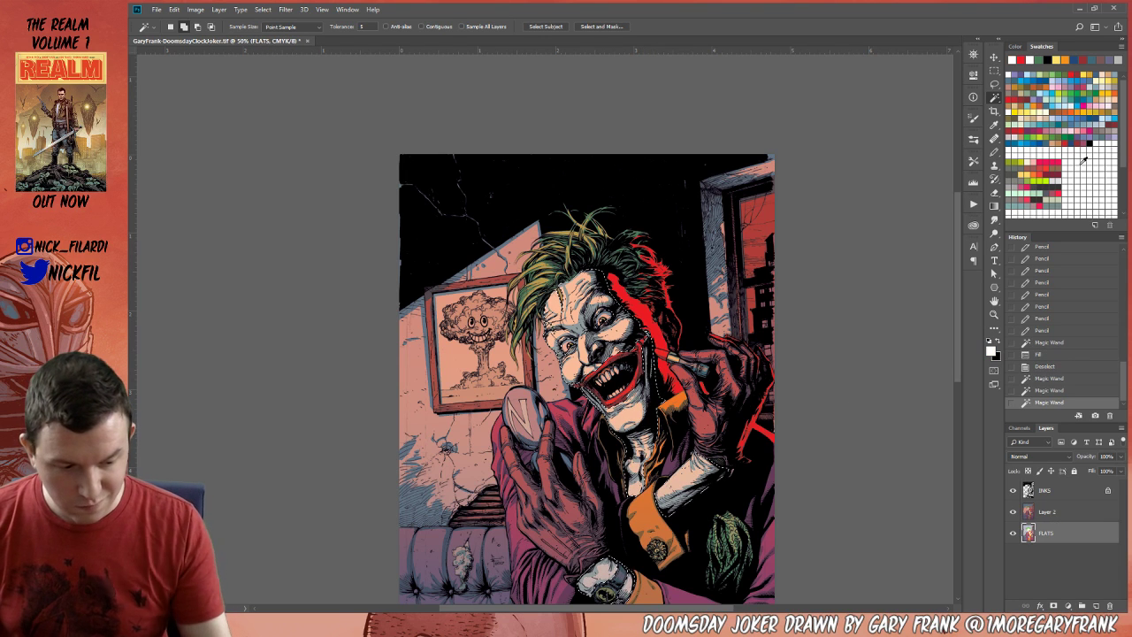
key(alt+BackSpace)
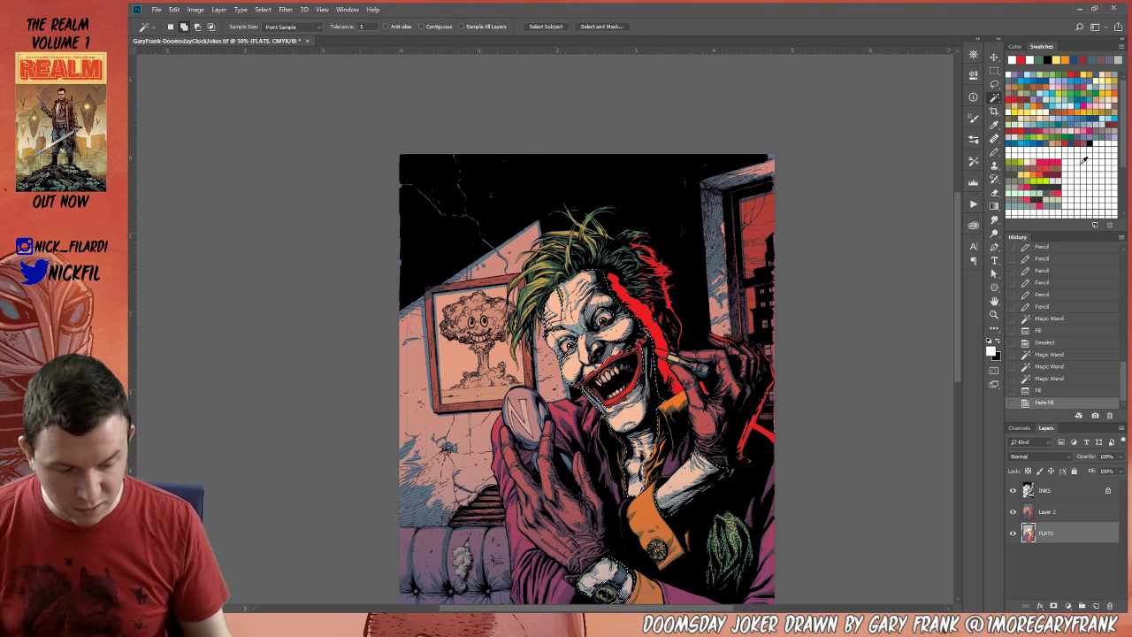
Repeat the faded white fill on Layer 2 within the same skin selection, and deselect the skin.
click(1055, 505)
key(alt+BackSpace)
key(ctrl+d)
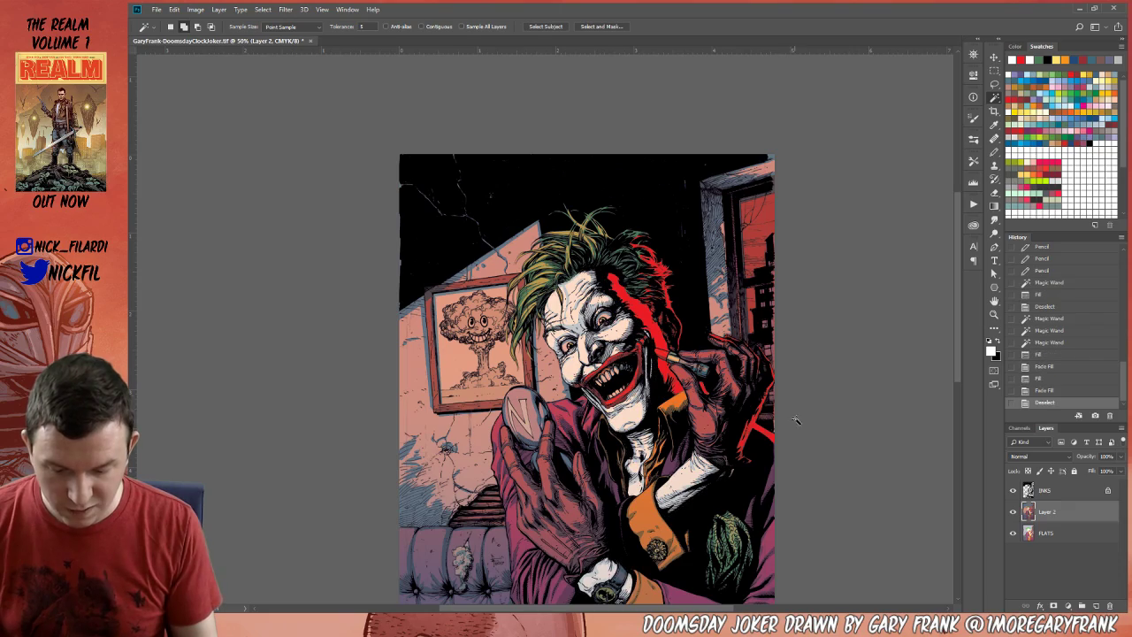
Examine the red rim light and the whitened skin around the Joker's face, hair and raised hand.
click(994, 315)
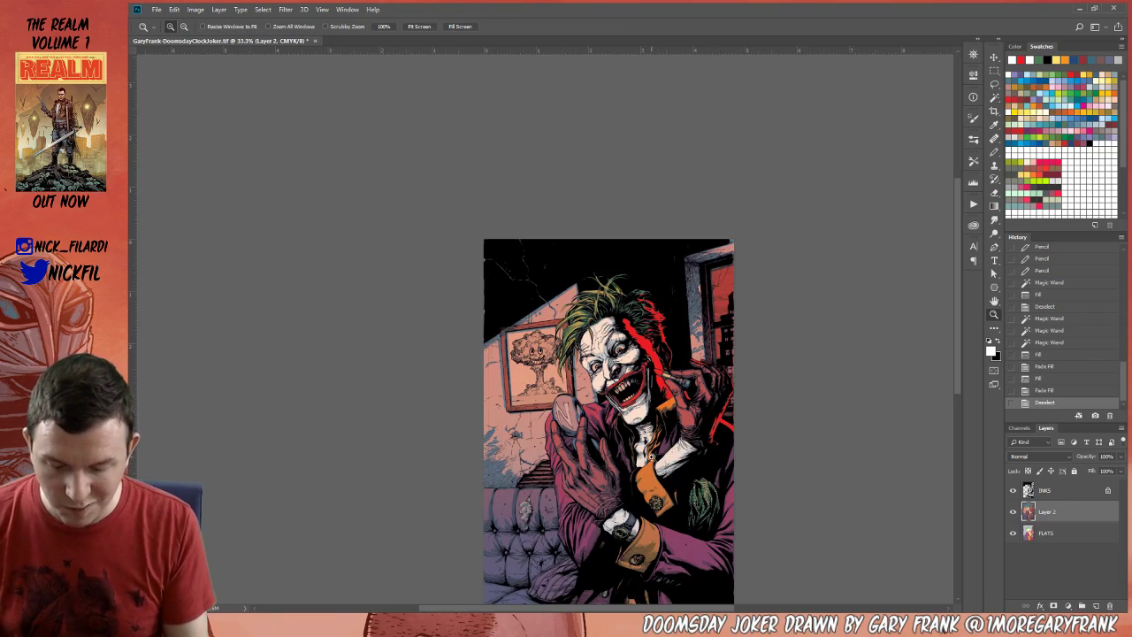
click(659, 414)
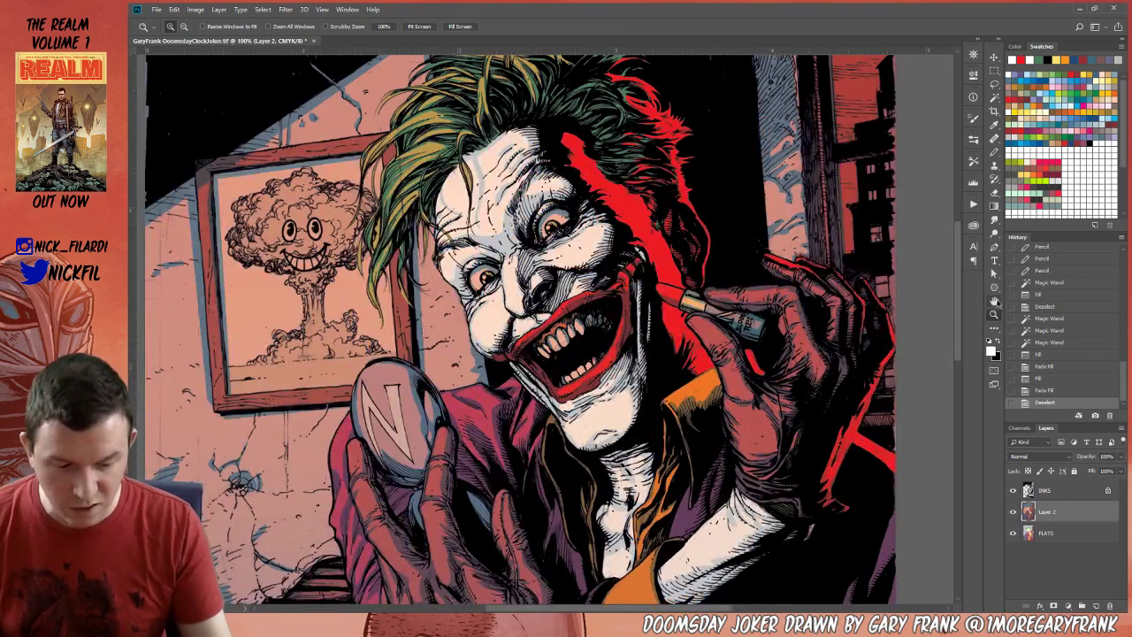
key(h)
drag(644, 197, 679, 259)
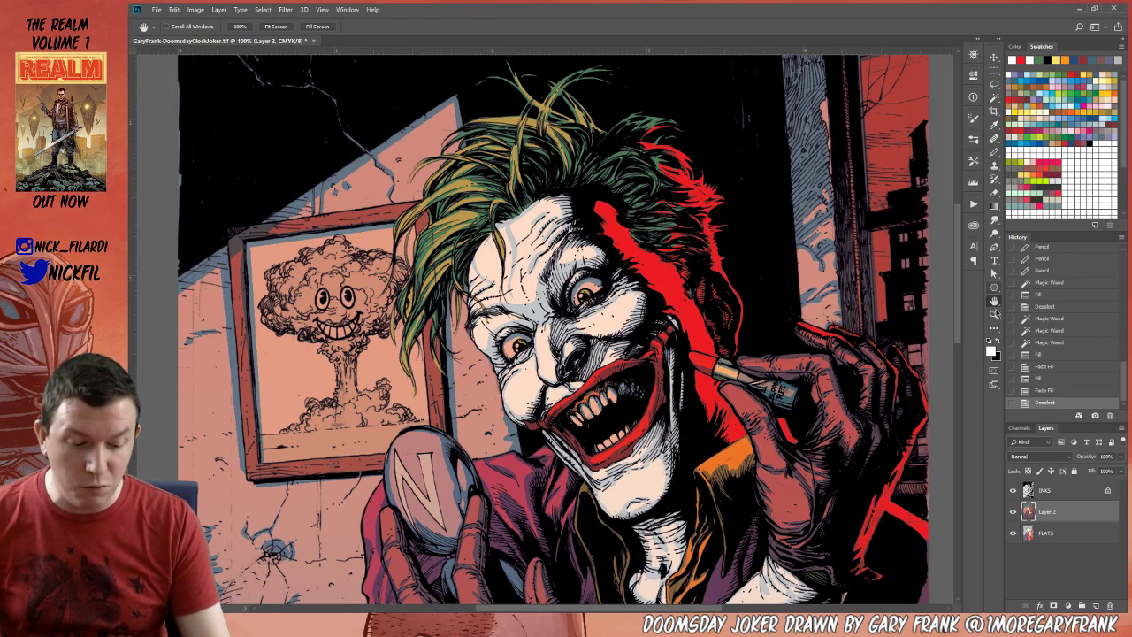
click(994, 313)
alt+click(789, 403)
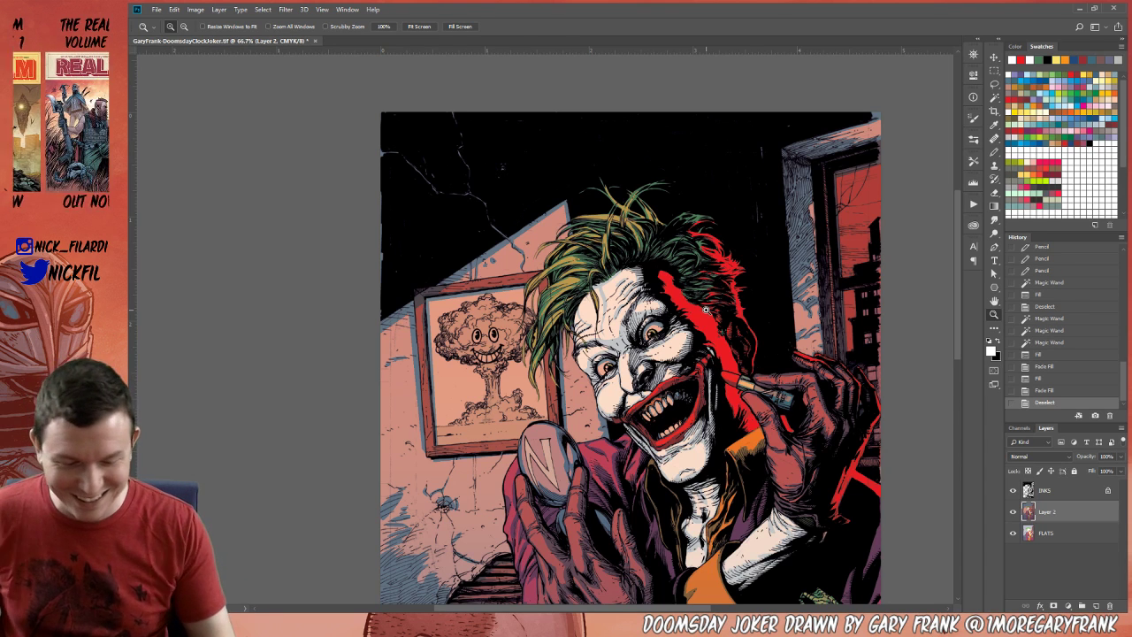
click(996, 98)
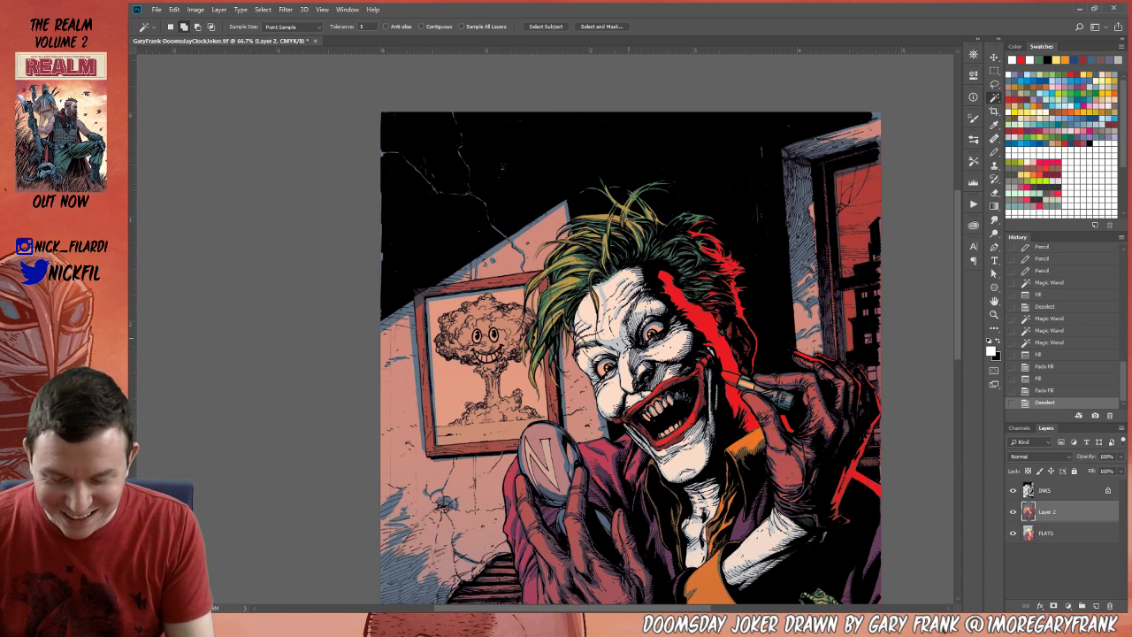
Select the shadow areas of the Joker's skin with the Magic Wand, fill them with muted blue faded to 50%, and deselect.
click(678, 464)
click(1021, 79)
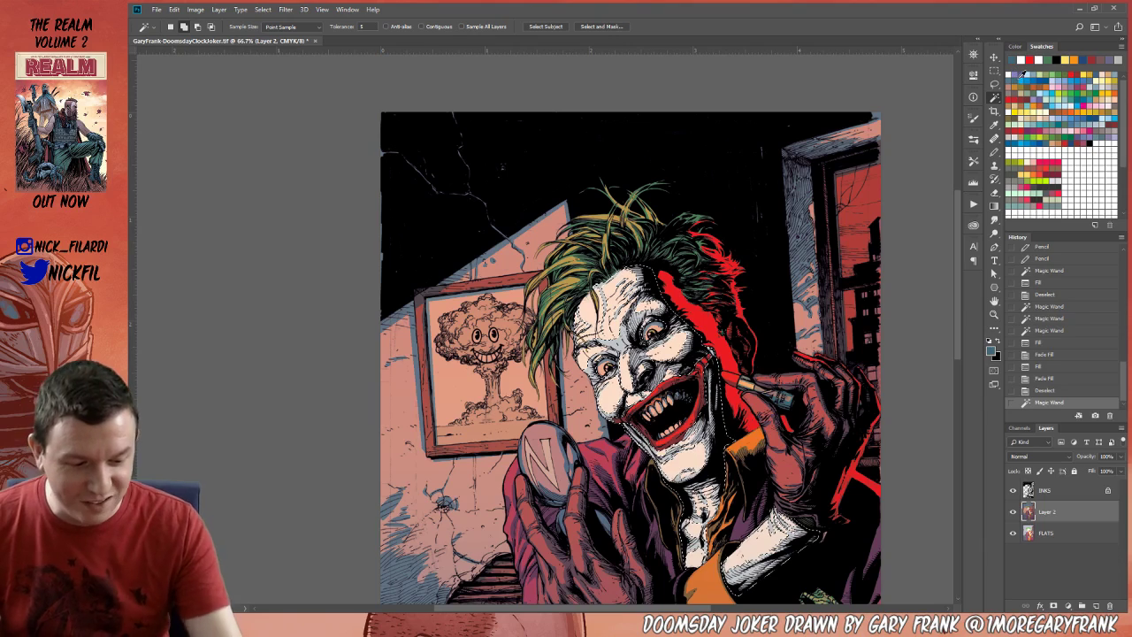
key(alt+BackSpace)
key(ctrl+shift+f)
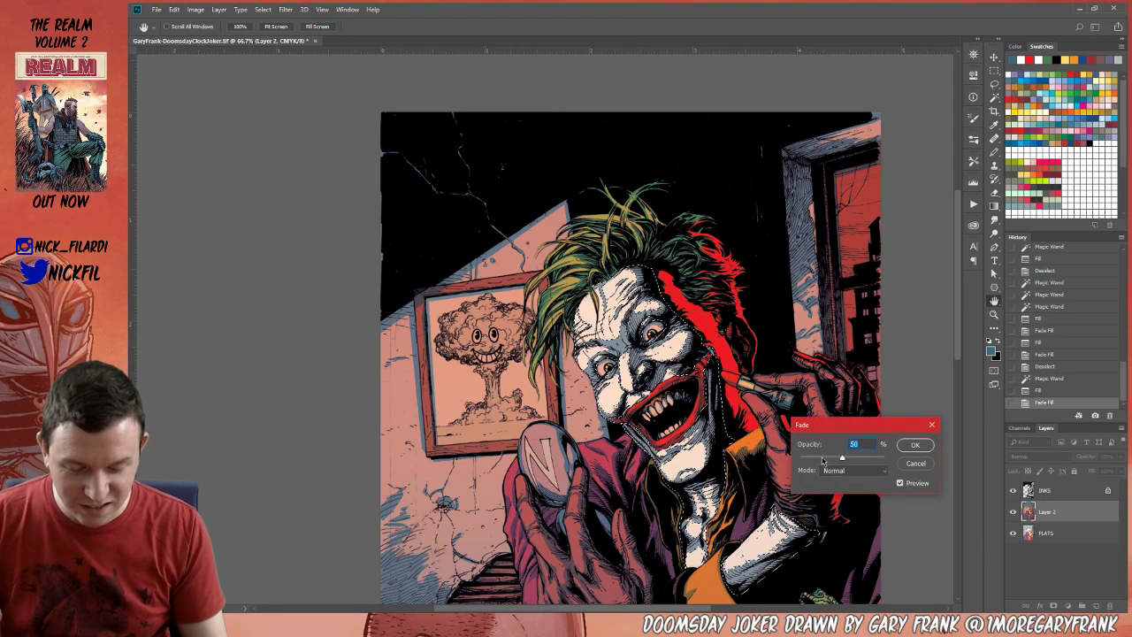
click(914, 444)
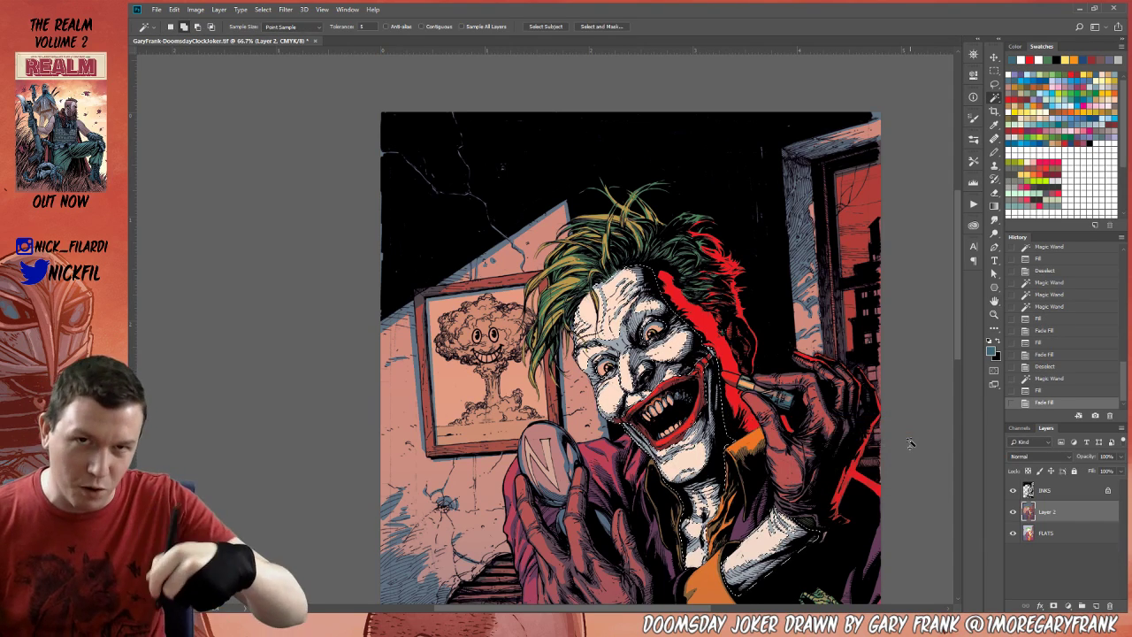
key(ctrl+d)
Select the Joker's hair highlights on Layer 2 with the Magic Wand and choose bright yellow-green for the Gradient tool.
click(995, 314)
alt+click(915, 320)
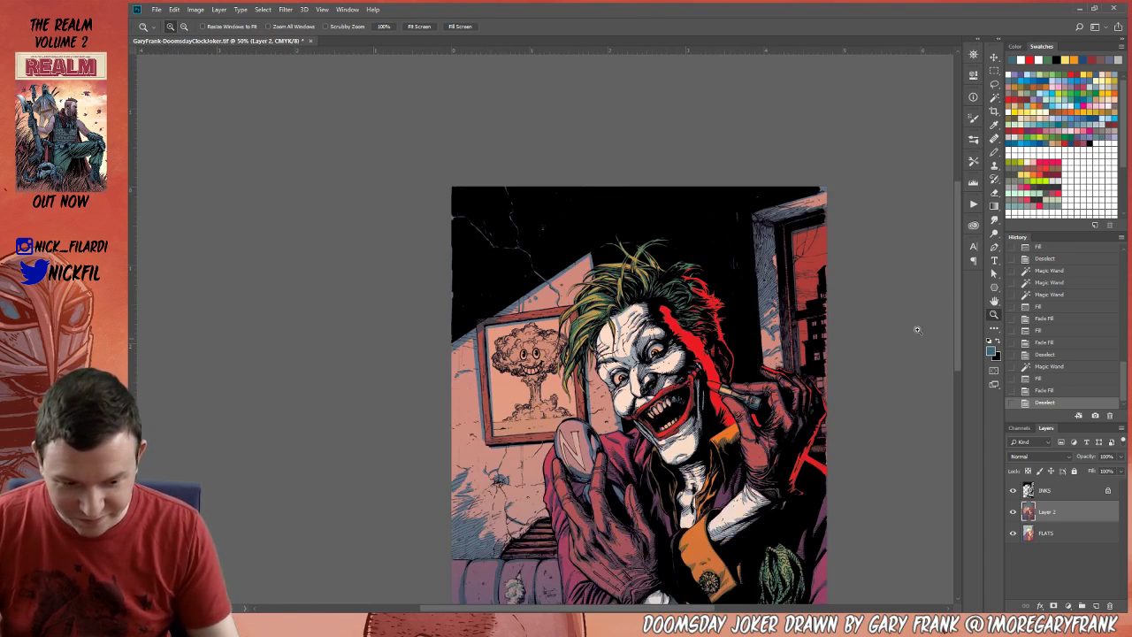
click(994, 97)
click(635, 265)
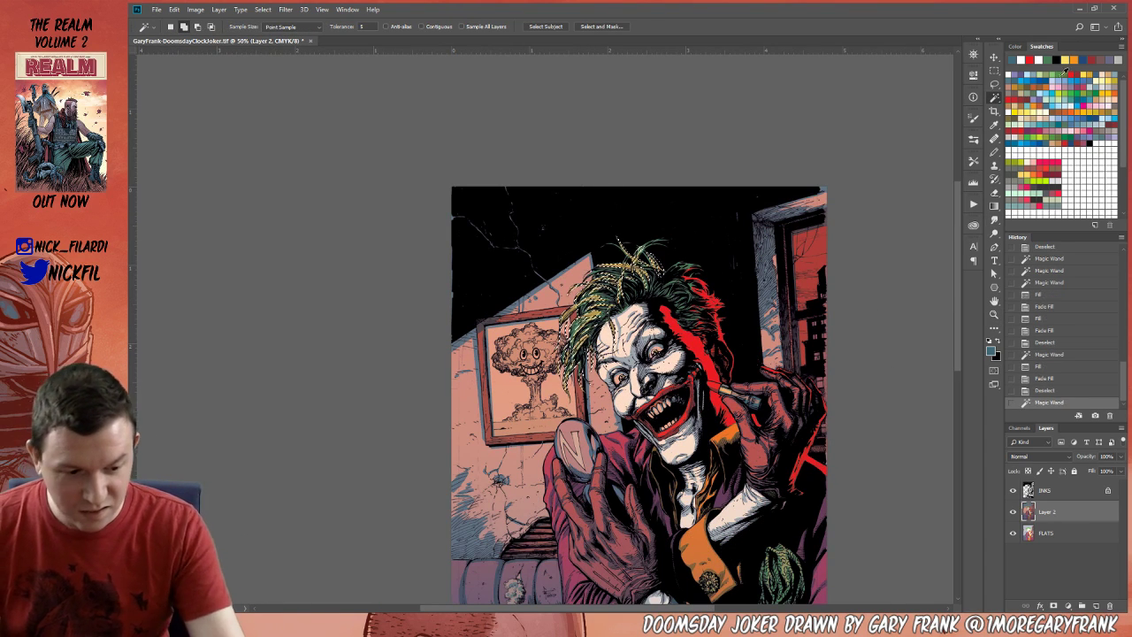
click(1068, 92)
click(994, 205)
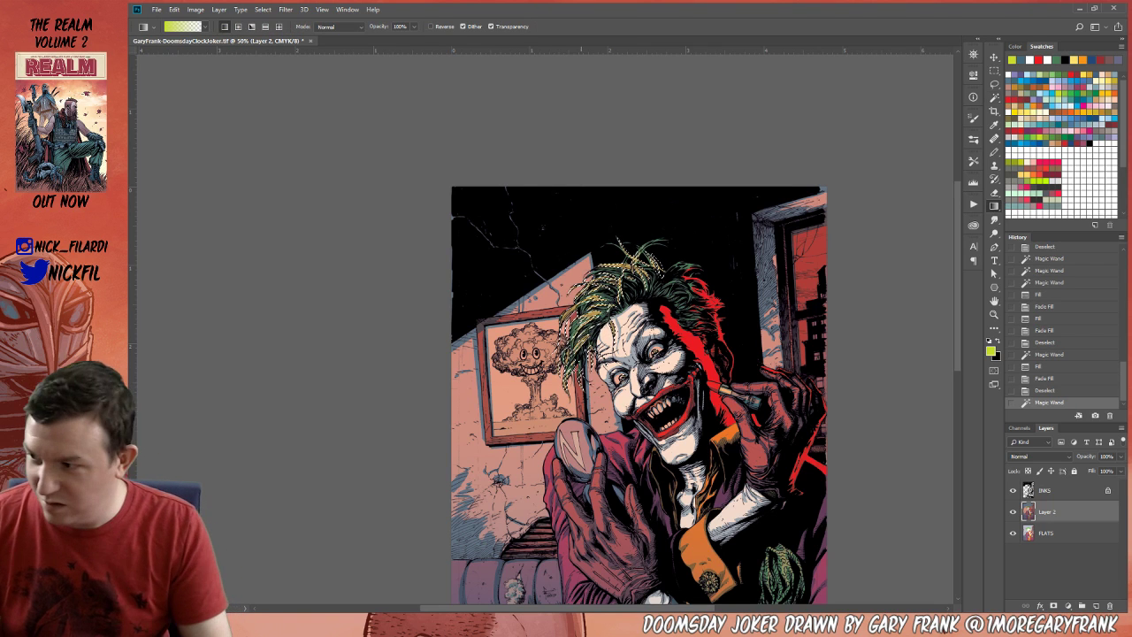
Try two yellow-green gradients running down from above the hair highlights, and undo them.
drag(638, 203, 611, 292)
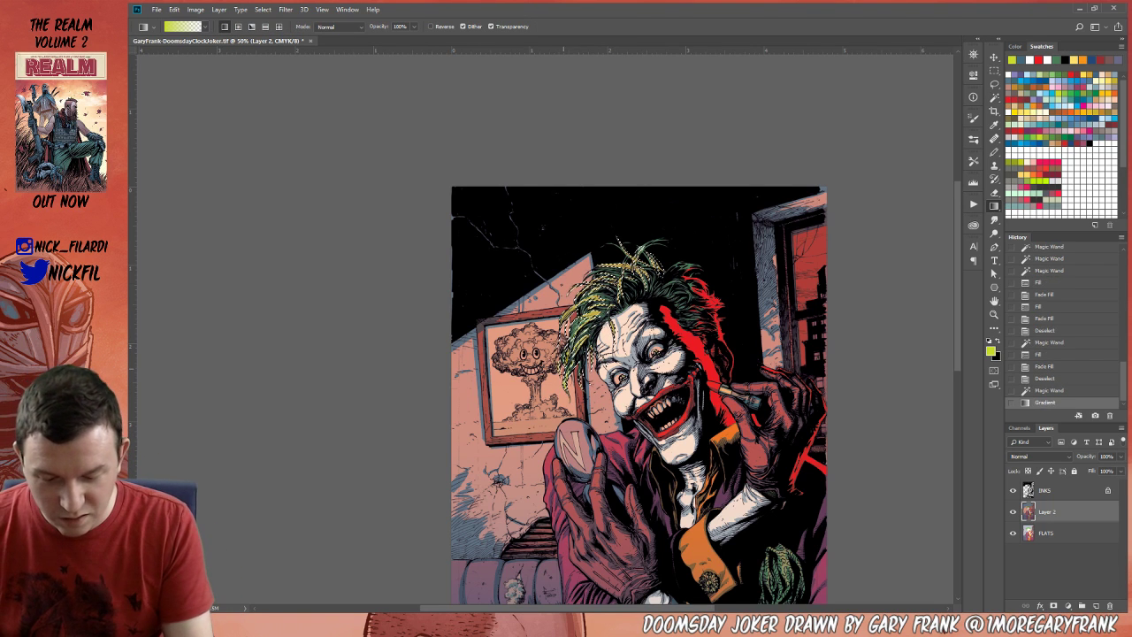
drag(638, 203, 611, 292)
key(ctrl+d)
key(ctrl+z)
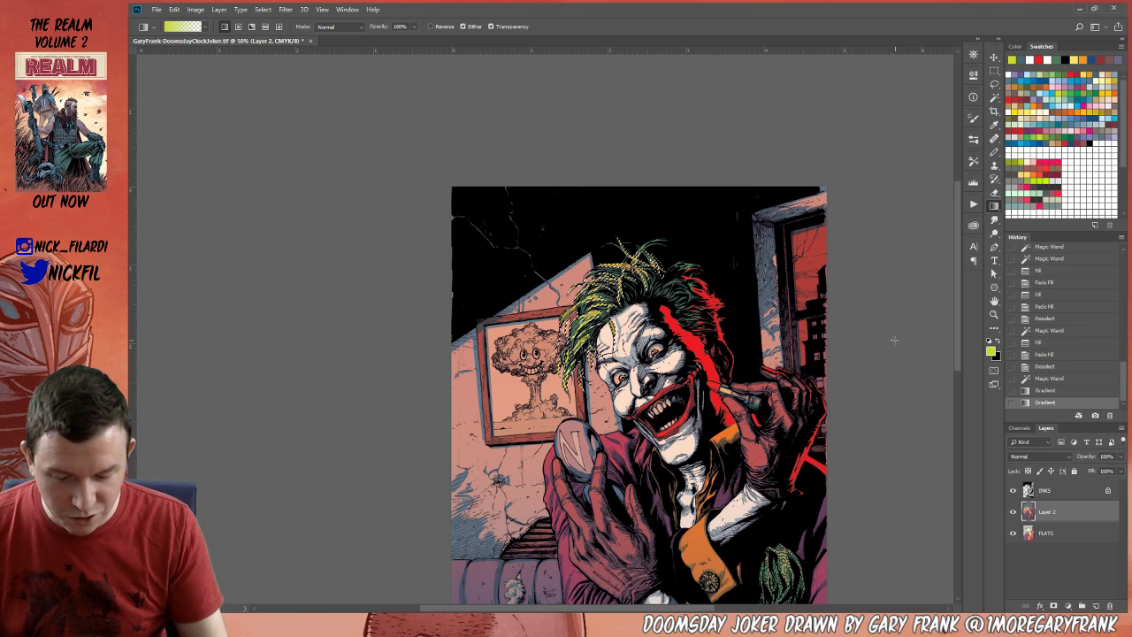
key(ctrl+alt+z)
key(ctrl+alt+z)
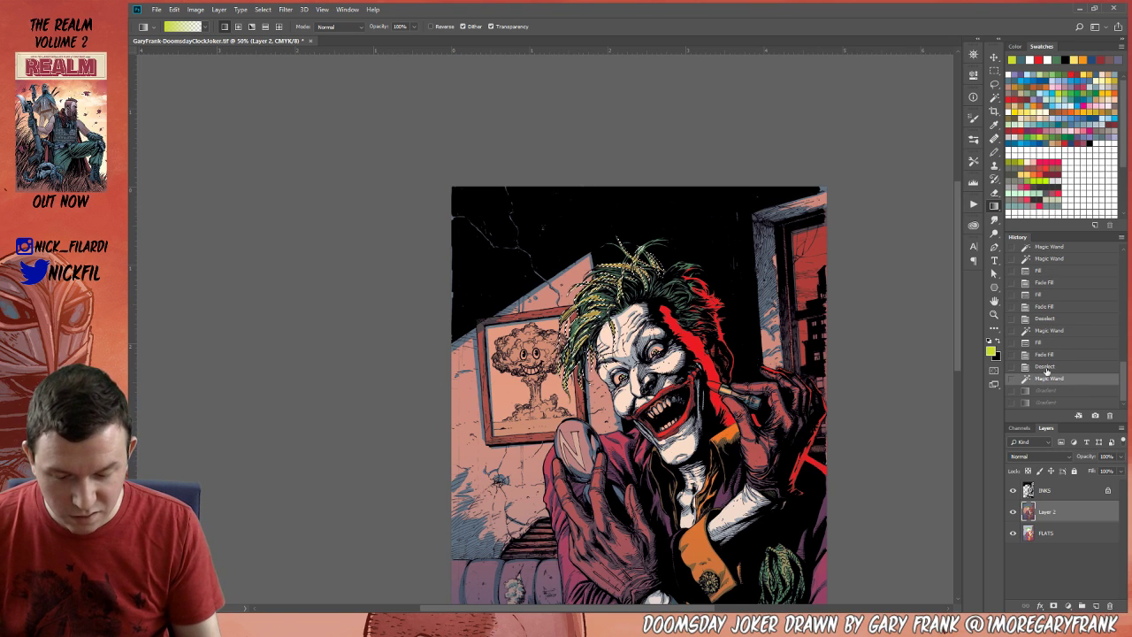
Apply the yellow-green gradient to the selected highlights from the hanging hair tips up toward the forehead, and deselect.
drag(568, 400, 639, 341)
key(ctrl+d)
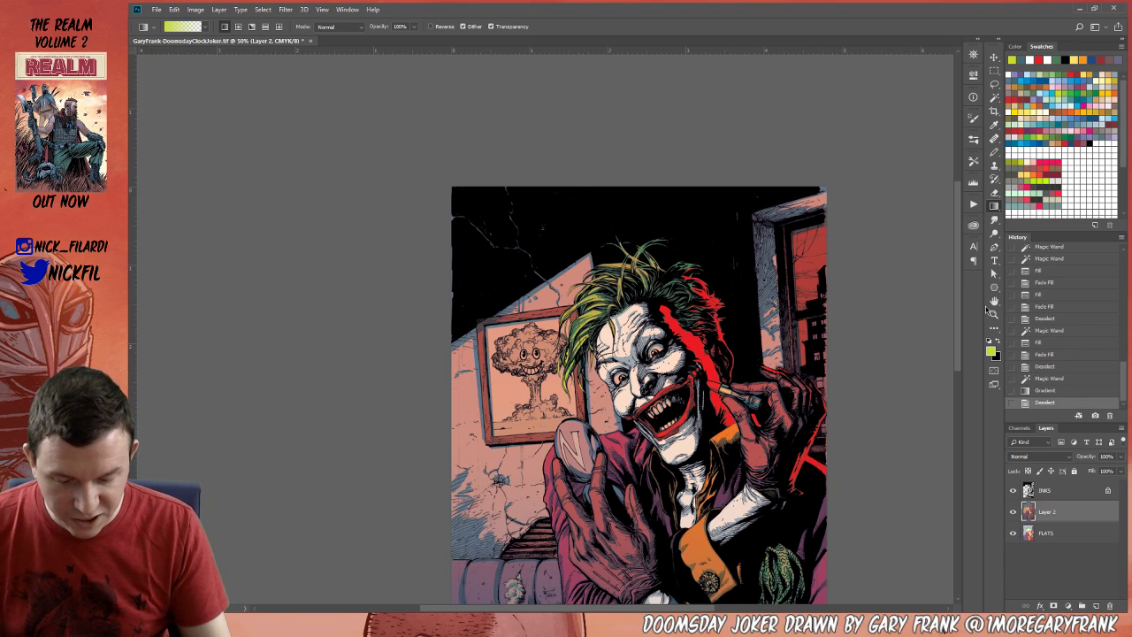
Lighten the whites of both Joker eyes with white Pencil strokes at 50% opacity.
click(993, 314)
click(654, 371)
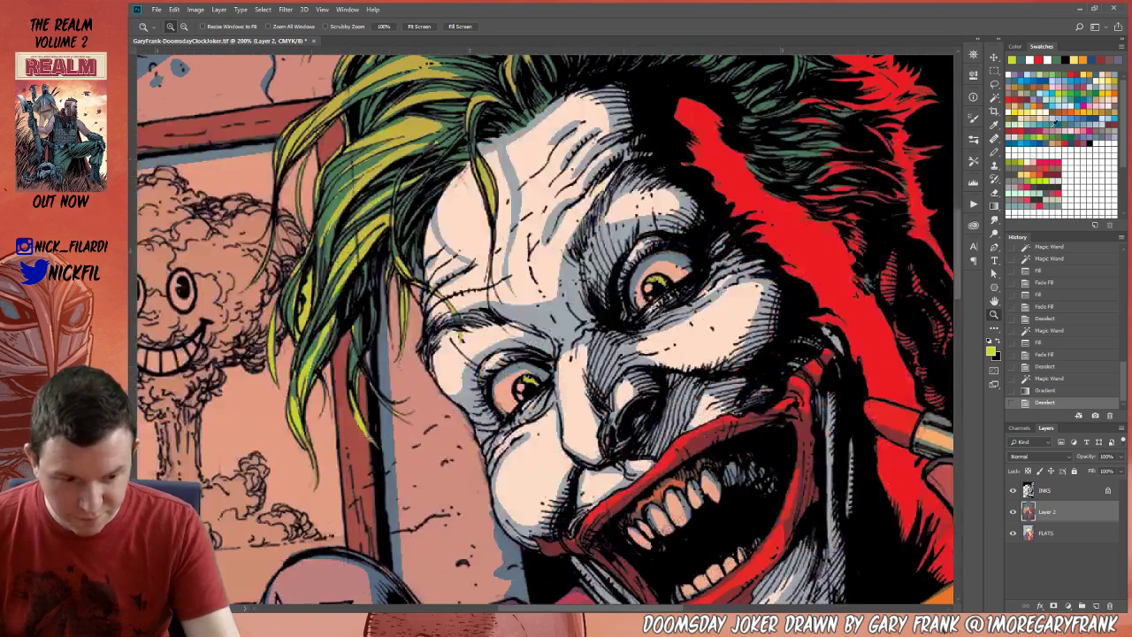
click(1013, 59)
click(994, 152)
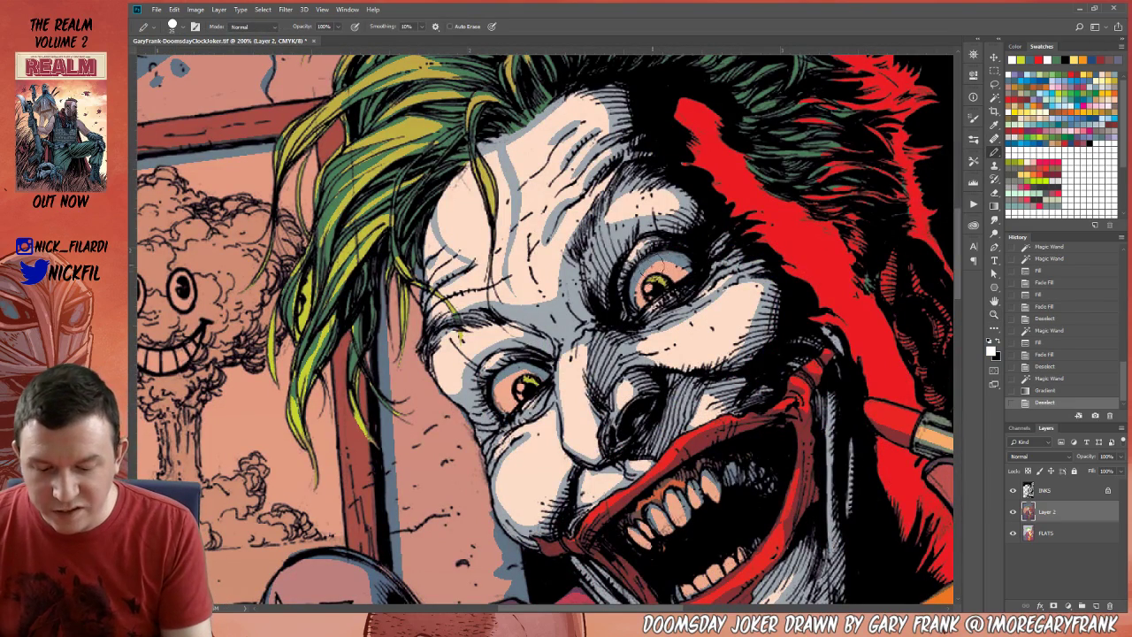
key(5)
click(641, 295)
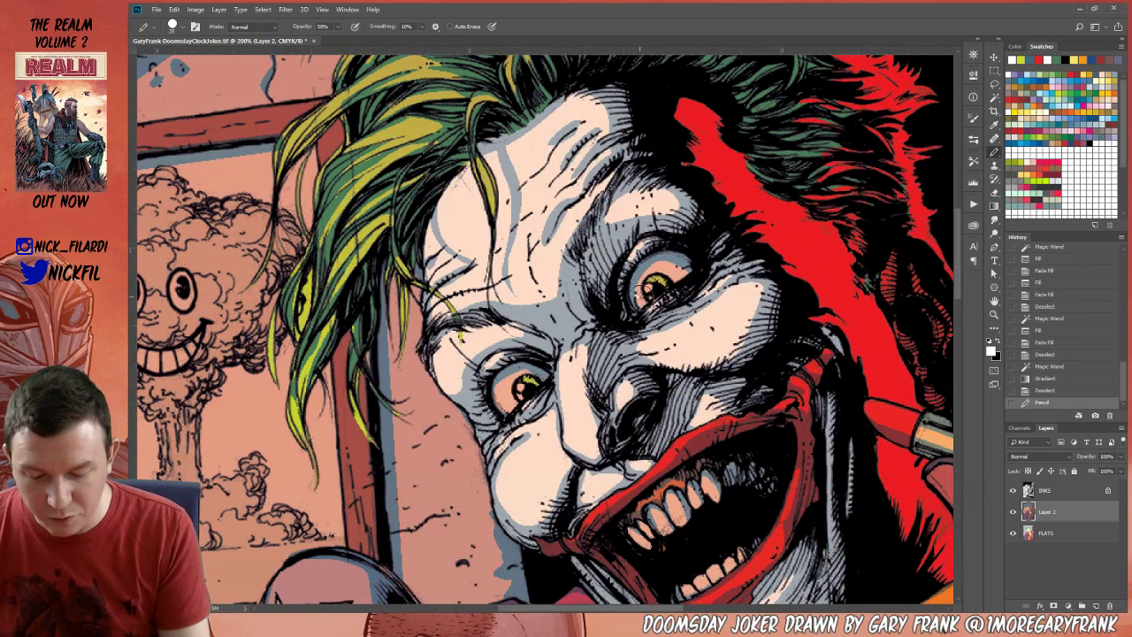
click(677, 264)
mouse_move(535, 367)
mouse_down()
mouse_move(506, 409)
mouse_move(513, 376)
mouse_up()
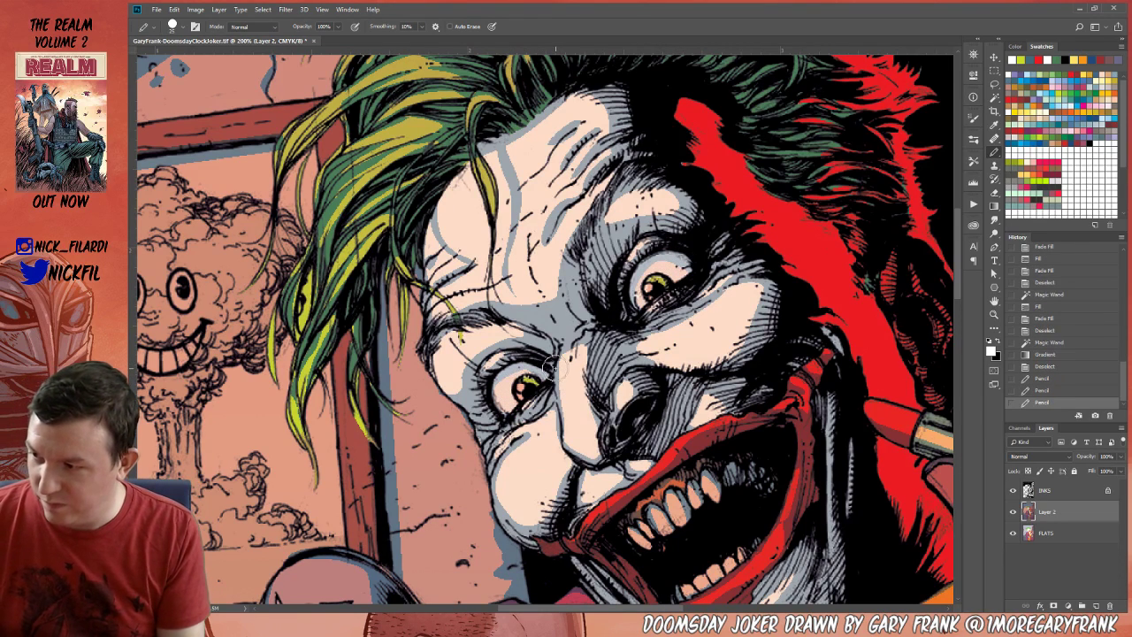
Add small pure white highlights to both eyes with a smaller Pencil at 100% opacity.
key(0)
click(651, 287)
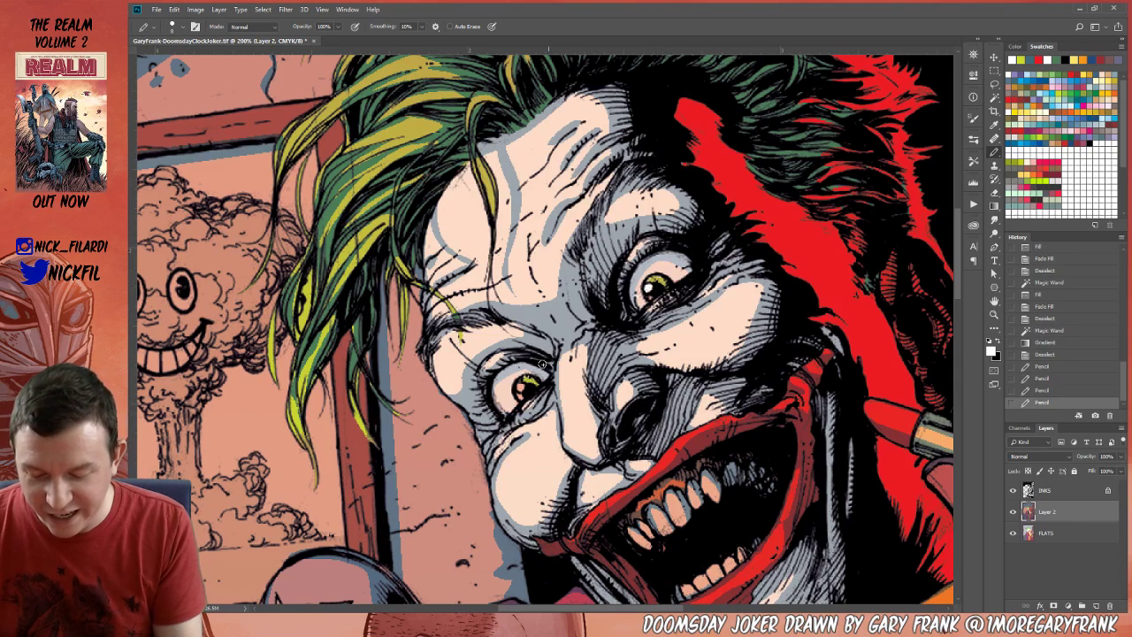
drag(521, 386, 528, 380)
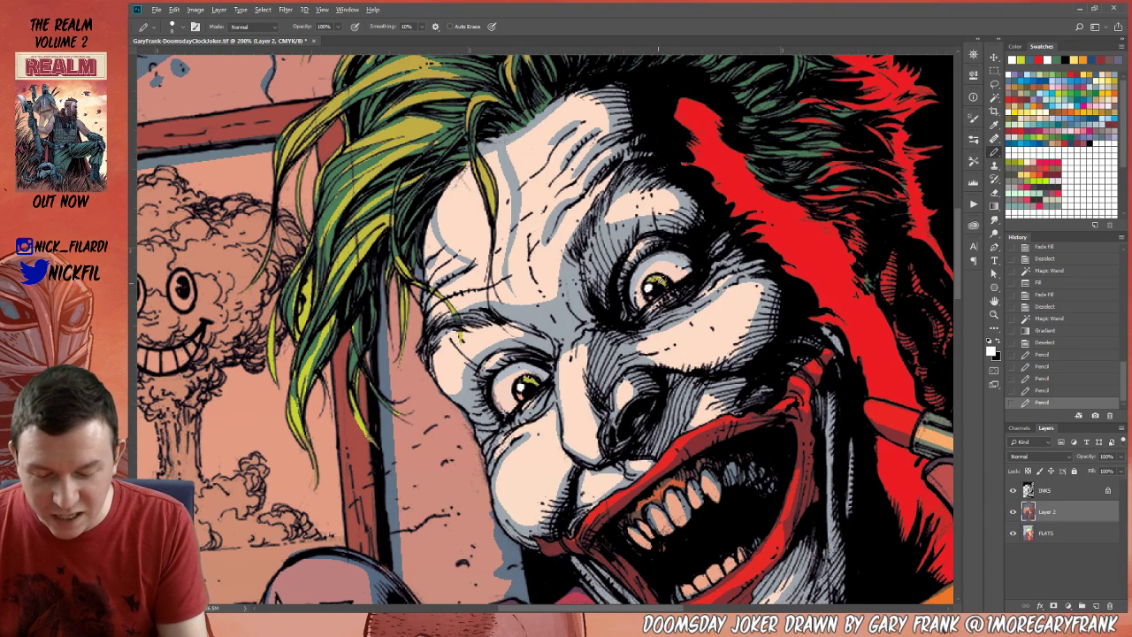
Sample the yellow-green of the iris and touch up both irises with the Pencil.
alt+click(664, 279)
click(655, 278)
click(520, 391)
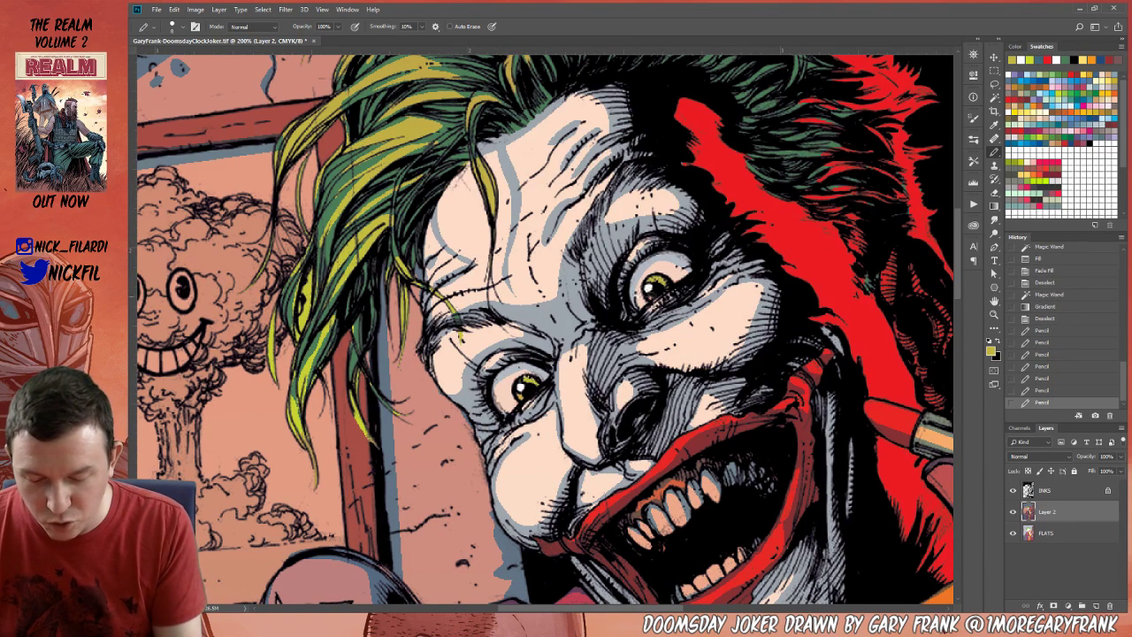
click(651, 298)
alt+click(705, 253)
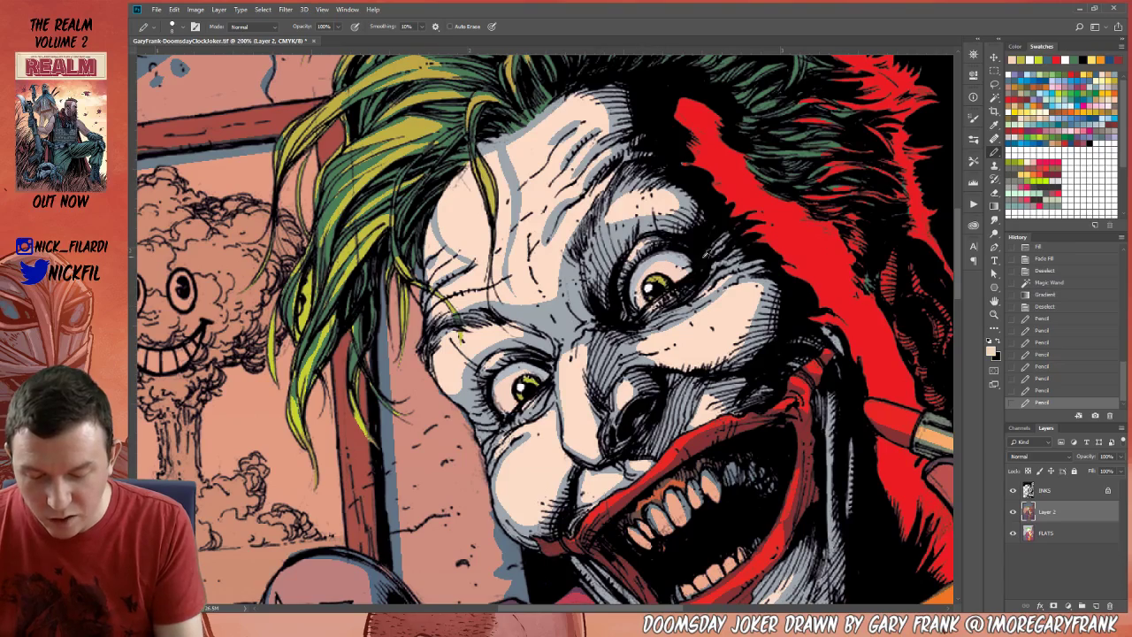
Select the round N button in the Joker's hand on the FLATS layer with the Magic Wand.
click(994, 314)
drag(946, 331, 767, 416)
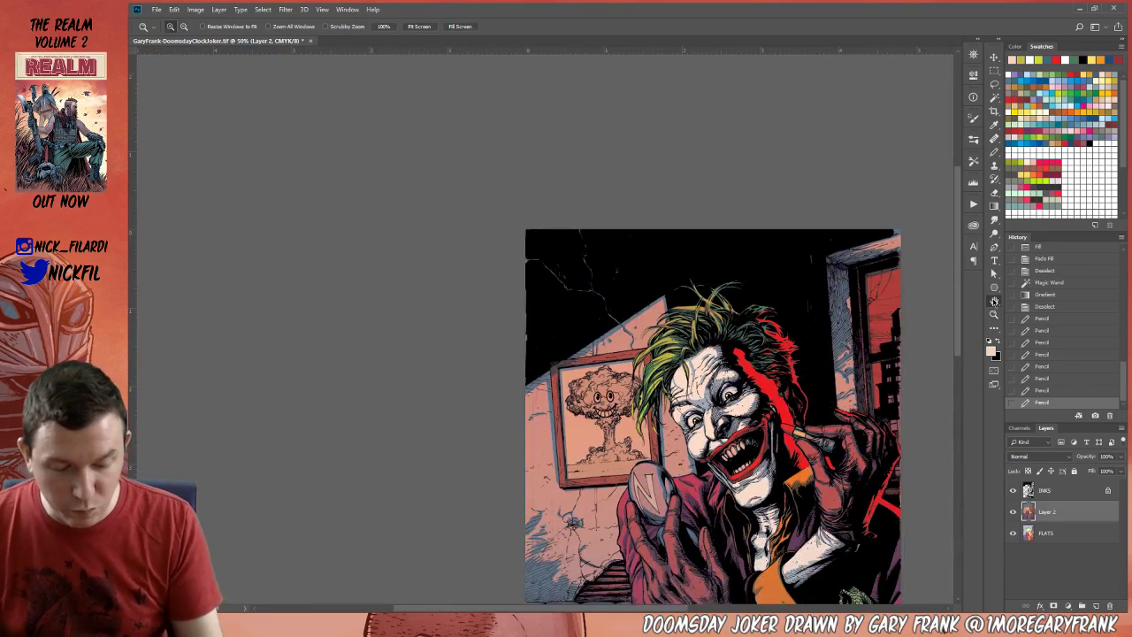
click(994, 301)
drag(851, 566, 777, 427)
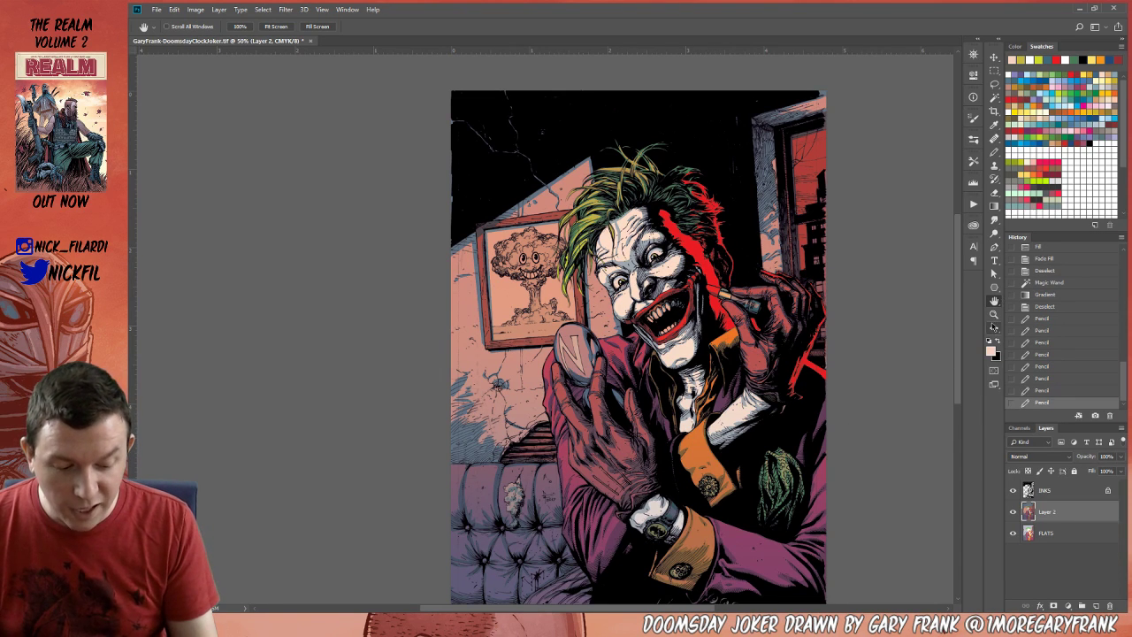
click(994, 328)
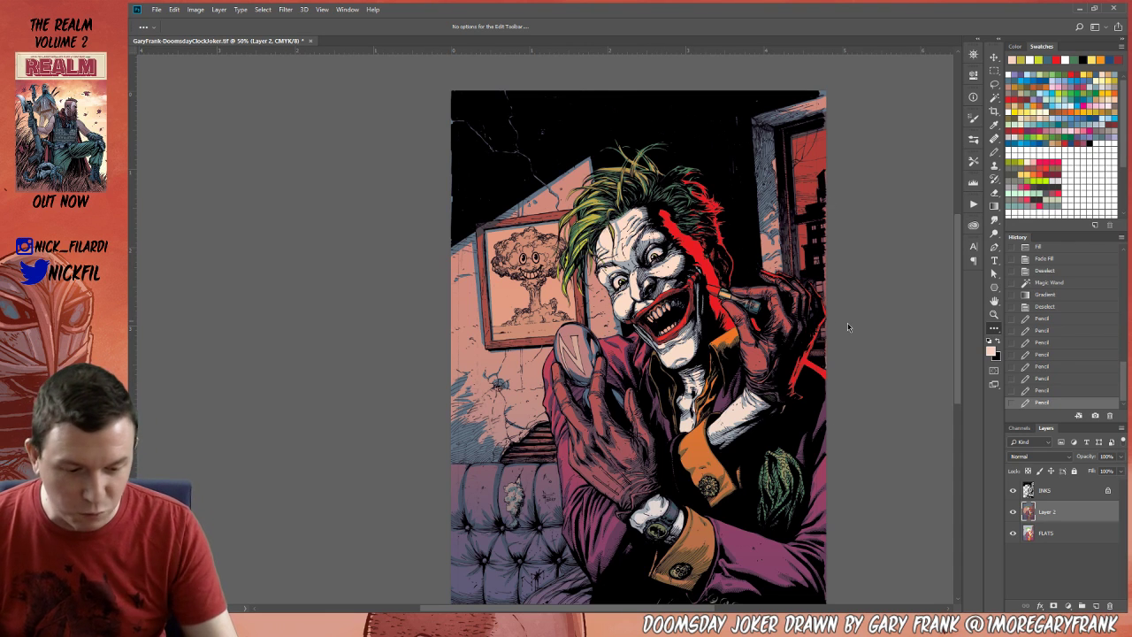
click(995, 97)
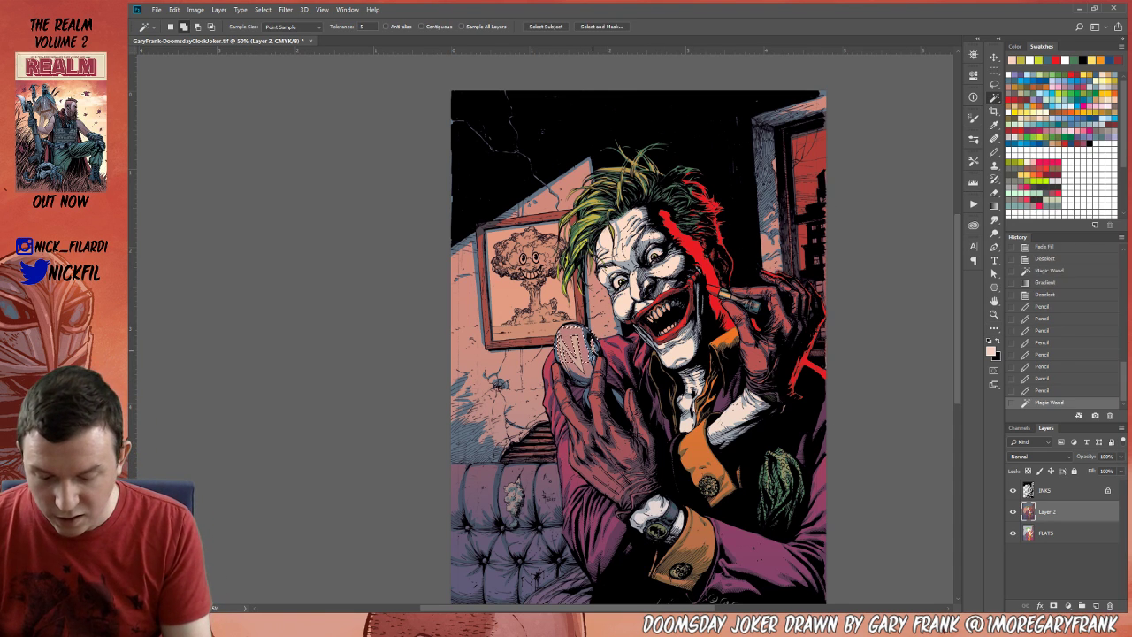
click(1060, 537)
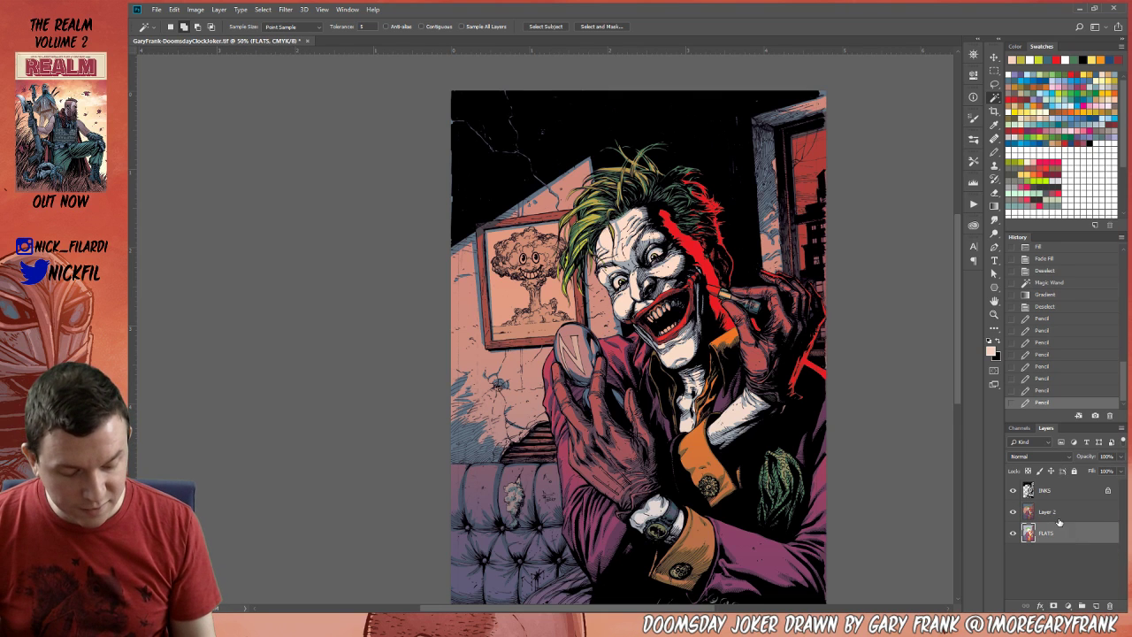
click(584, 353)
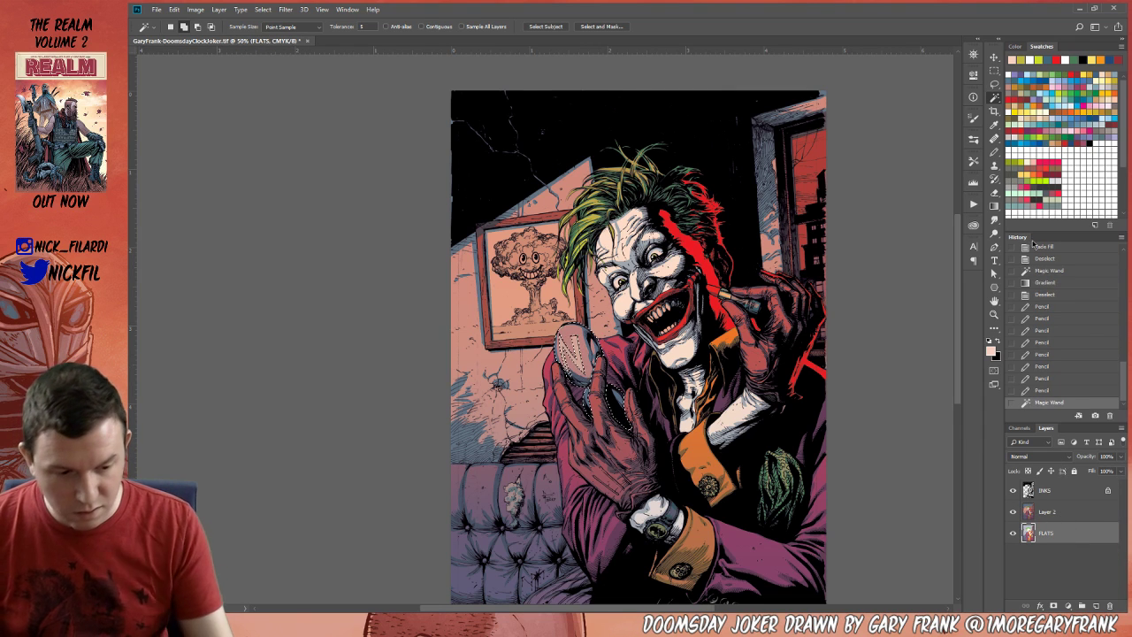
Apply a faded bright red fill to the selected button on Layer 2, and clear the selection.
click(1078, 71)
click(1049, 512)
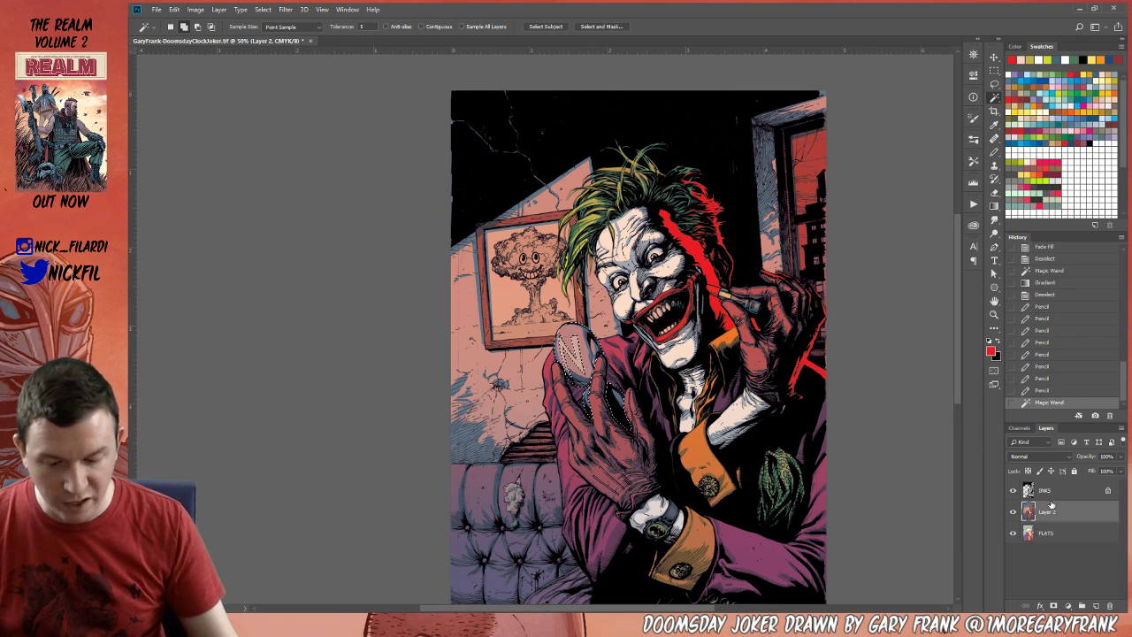
key(alt+BackSpace)
key(ctrl+d)
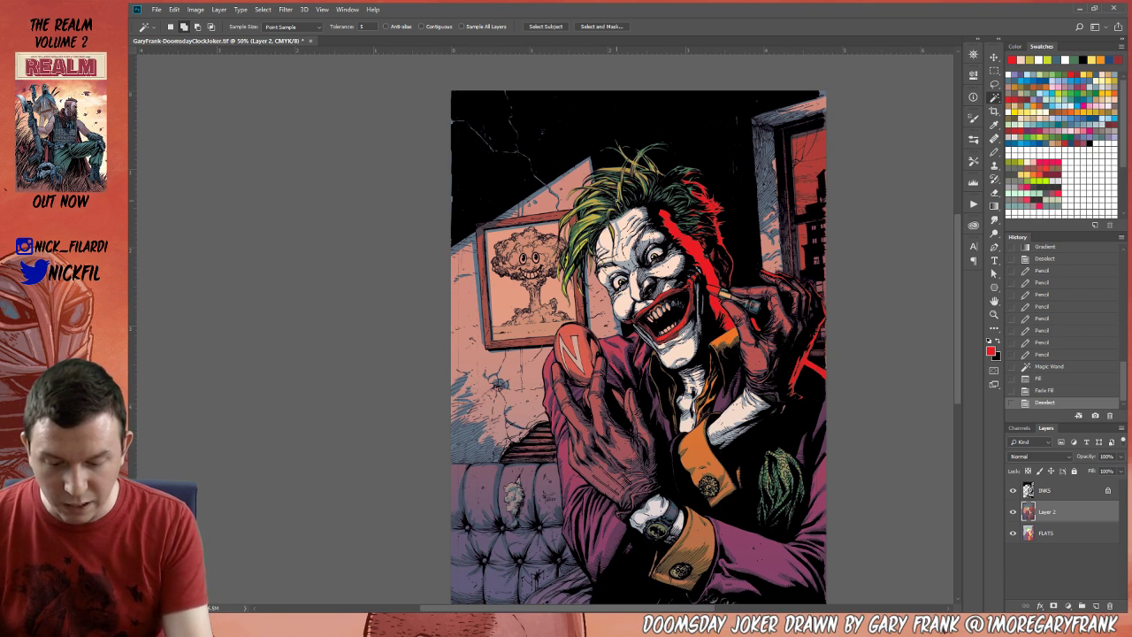
Select the button's face around the letter N with the Magic Wand, fill it with solid bright red, and deselect.
key(z)
alt+click(774, 414)
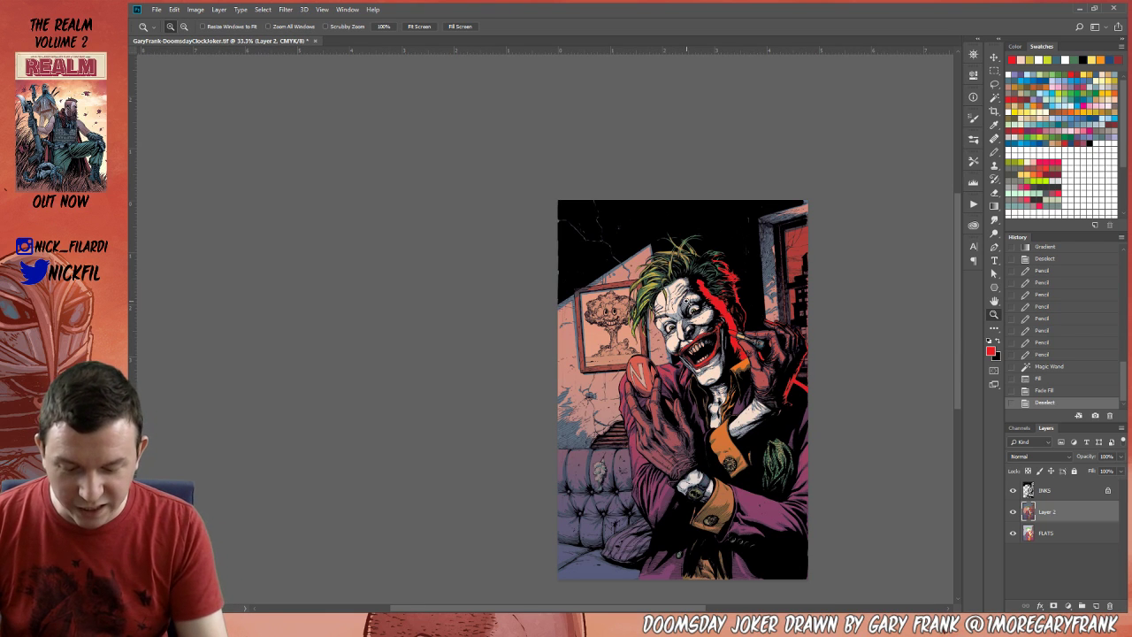
key(w)
click(637, 365)
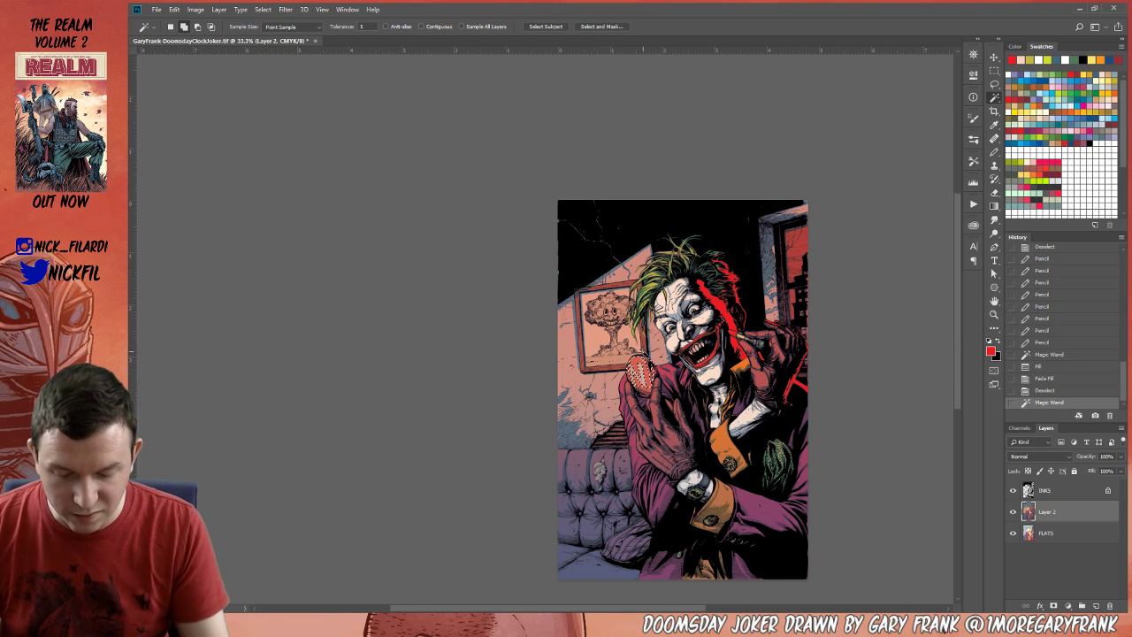
shift+click(644, 387)
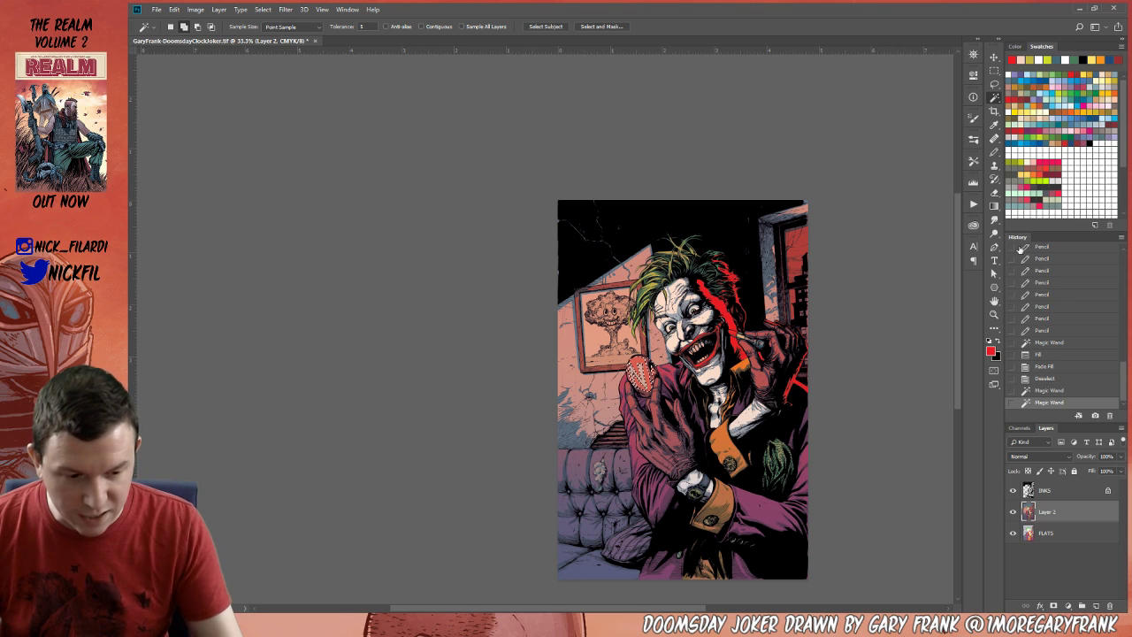
key(alt+BackSpace)
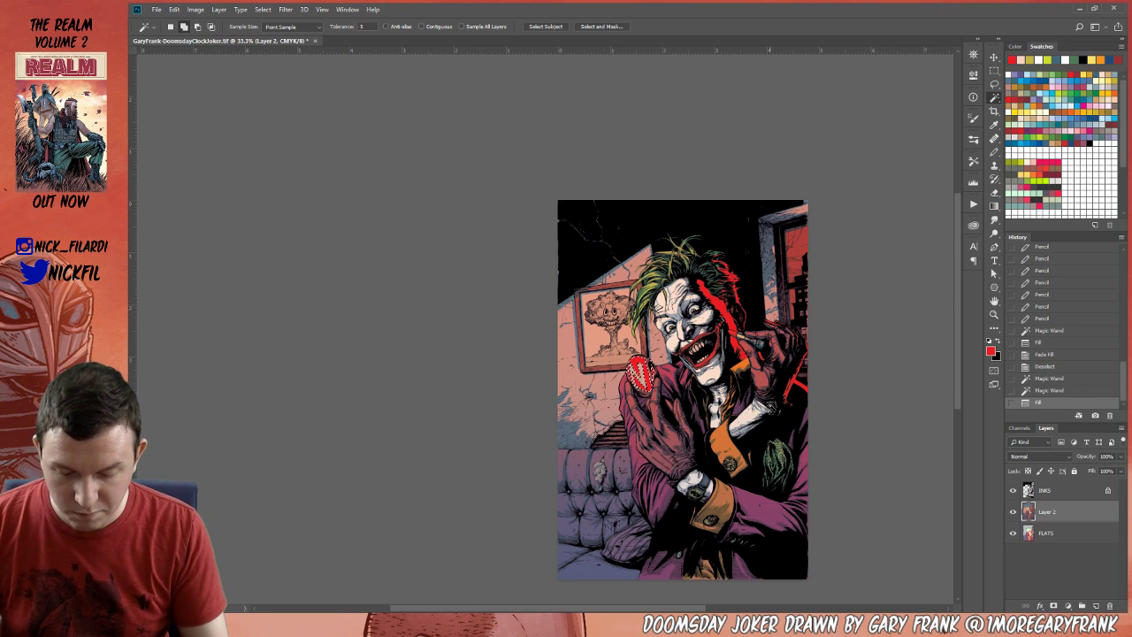
key(ctrl+d)
Select the letter N on the button with the Magic Wand, fill it with dark red, and deselect.
click(641, 380)
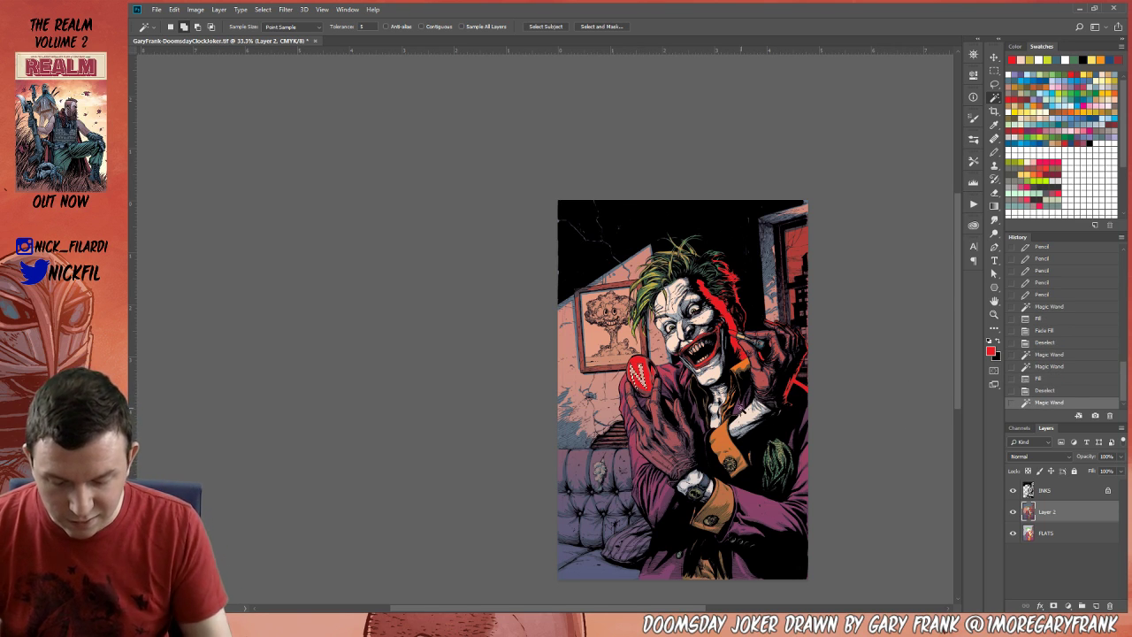
click(636, 369)
click(1086, 83)
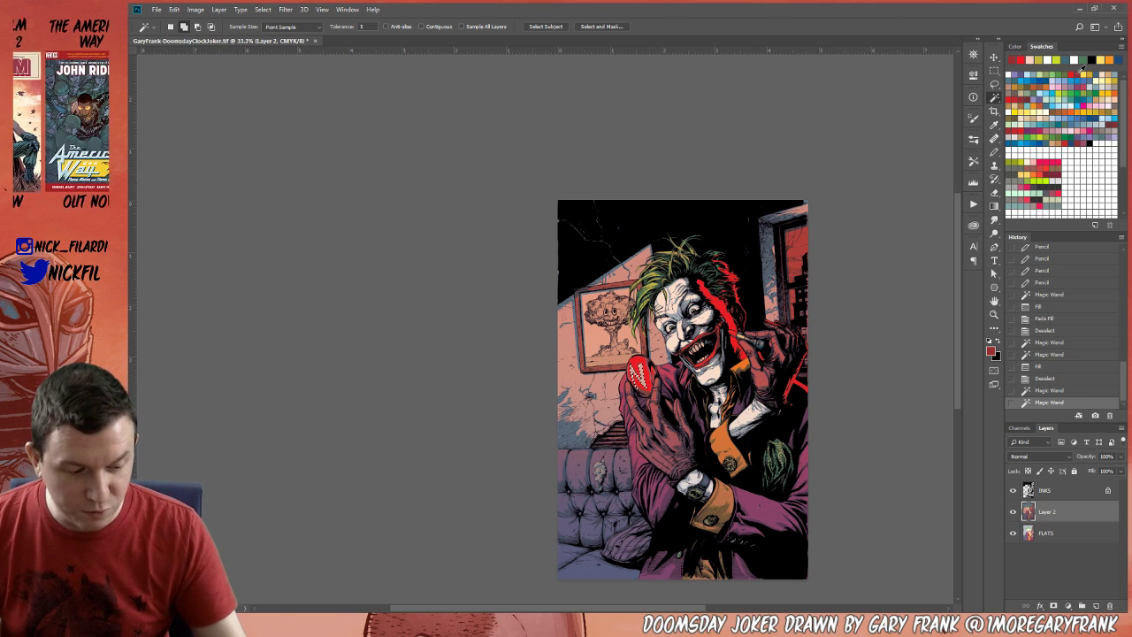
key(alt+BackSpace)
key(ctrl+d)
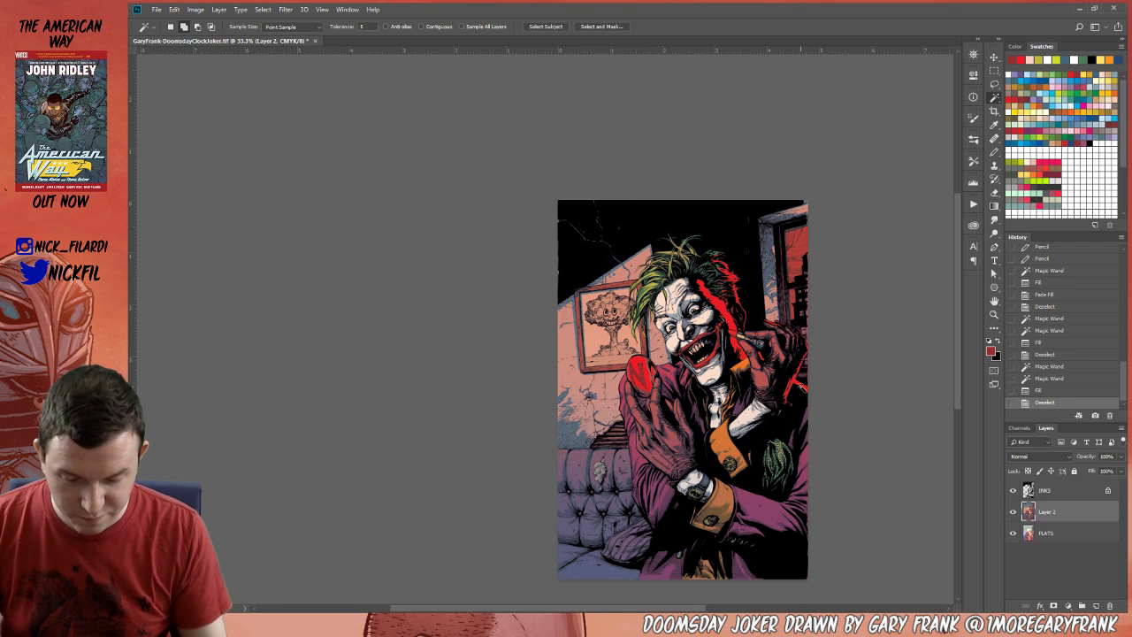
Outline the round N button in the Joker's hand with the Lasso on Layer 2.
click(992, 315)
click(648, 379)
click(649, 379)
click(649, 378)
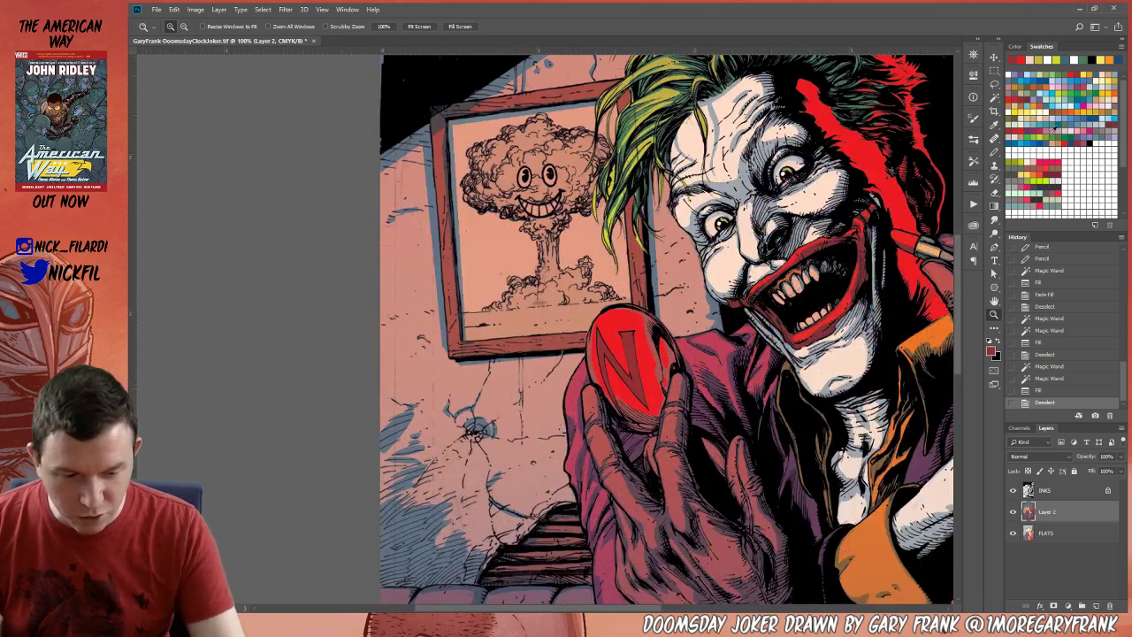
click(994, 84)
mouse_move(594, 335)
mouse_down()
mouse_move(620, 420)
mouse_move(613, 409)
mouse_move(658, 442)
mouse_move(677, 379)
mouse_move(670, 343)
mouse_move(643, 314)
mouse_move(597, 331)
mouse_up()
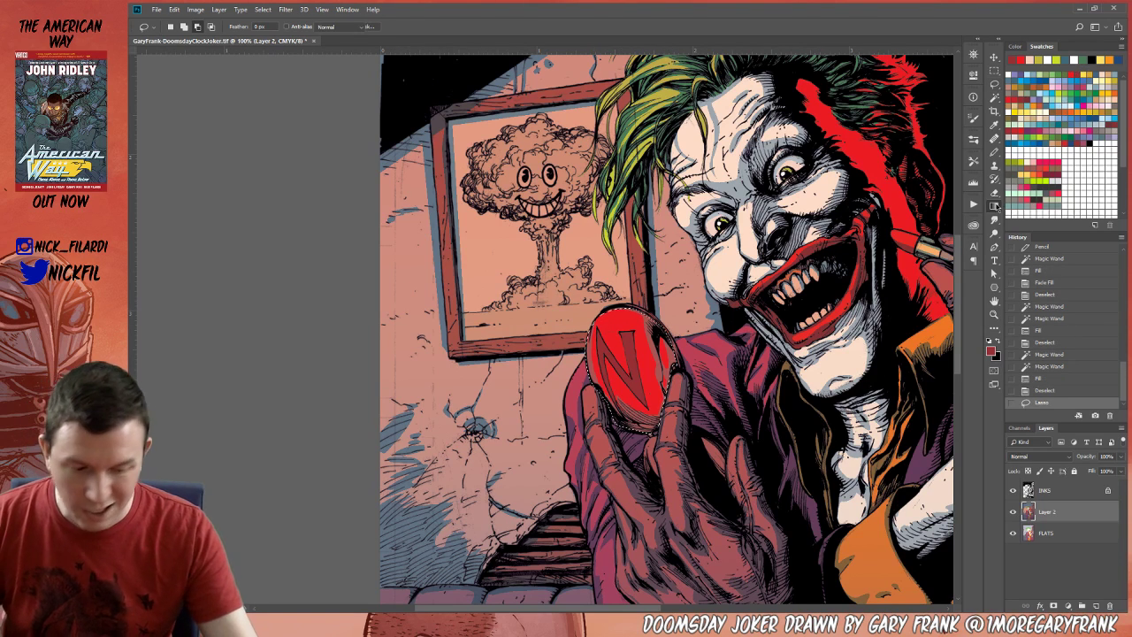
Shade the selected button with two dark red gradients in Normal mode, and clear the selection.
click(994, 205)
click(342, 27)
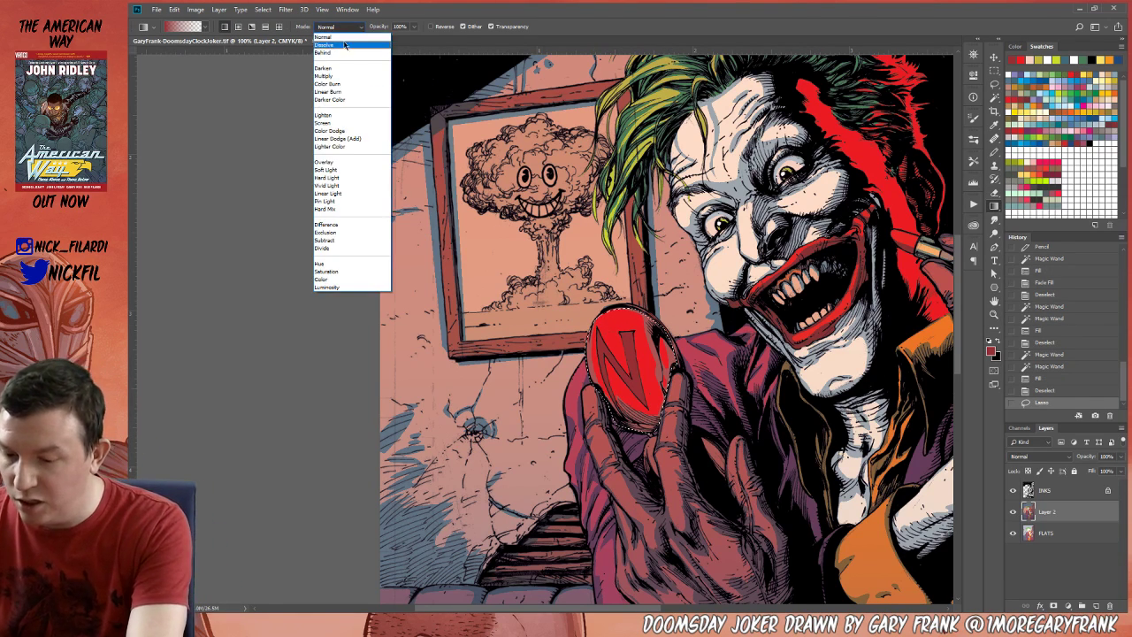
click(345, 38)
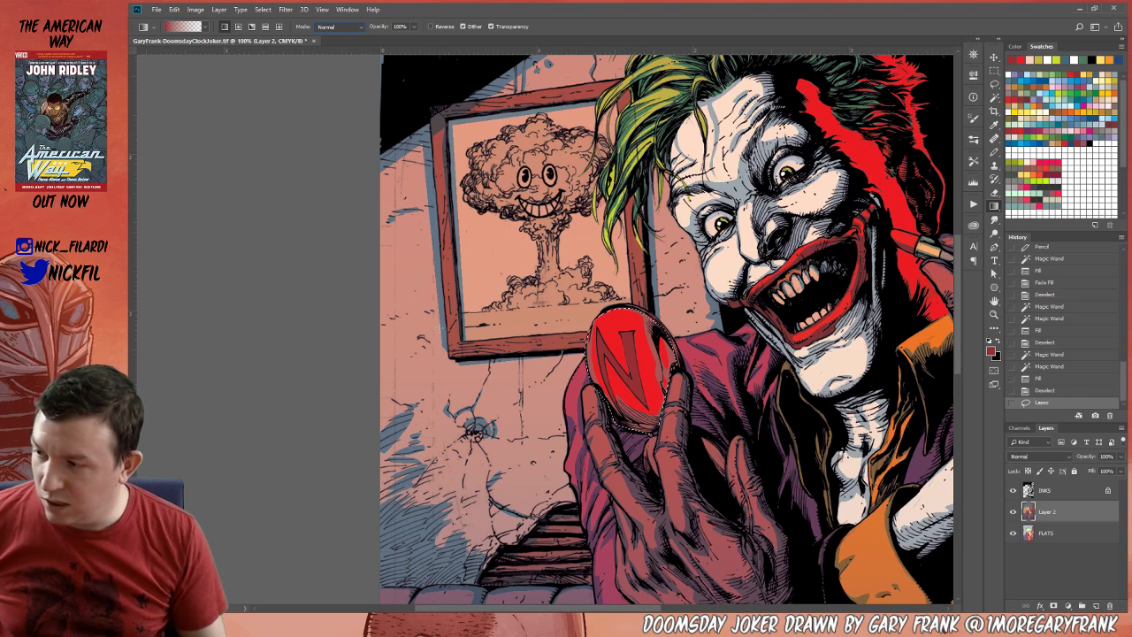
drag(624, 320, 642, 429)
drag(624, 320, 644, 426)
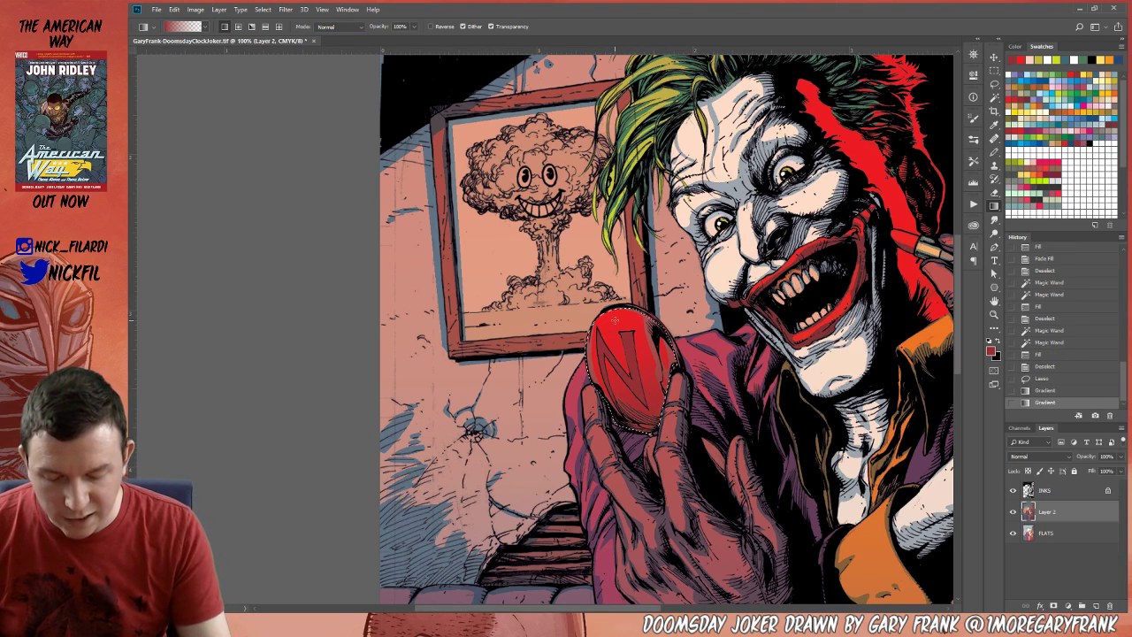
key(ctrl+d)
Pencil small white highlights on the button's upper edge, and apply white gradients to a lassoed reflection around them.
key(b)
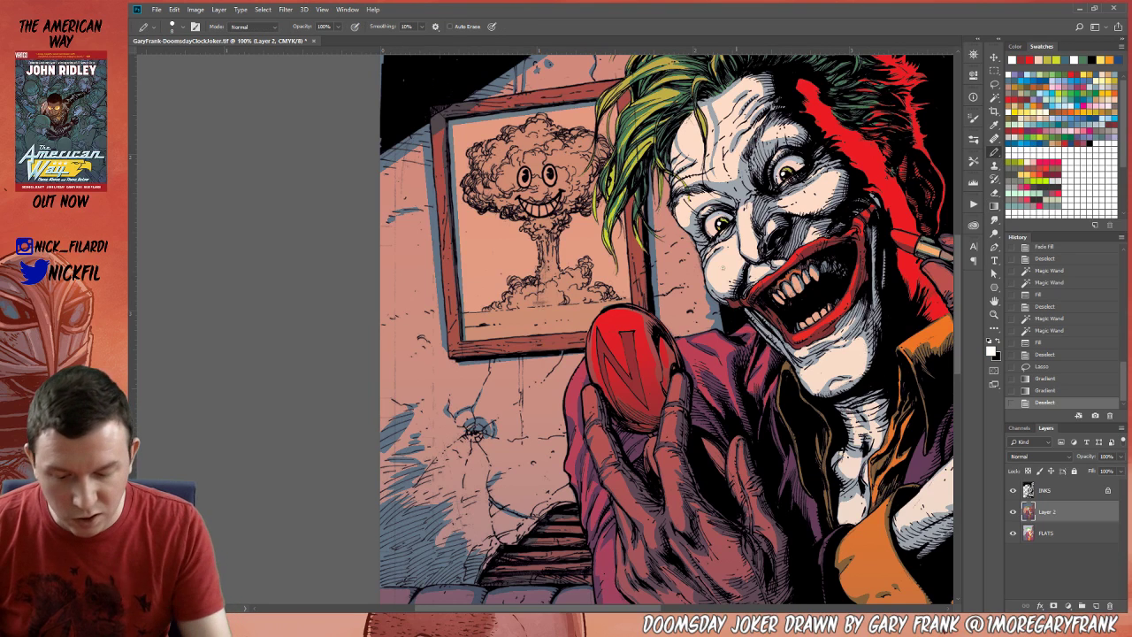
drag(602, 315, 604, 327)
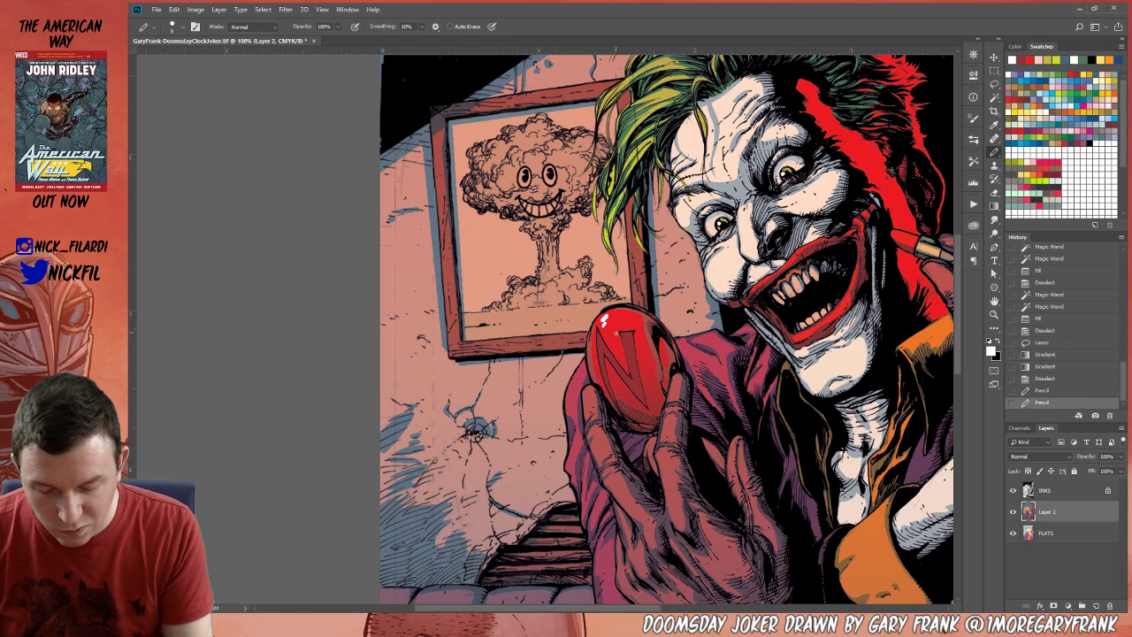
key(l)
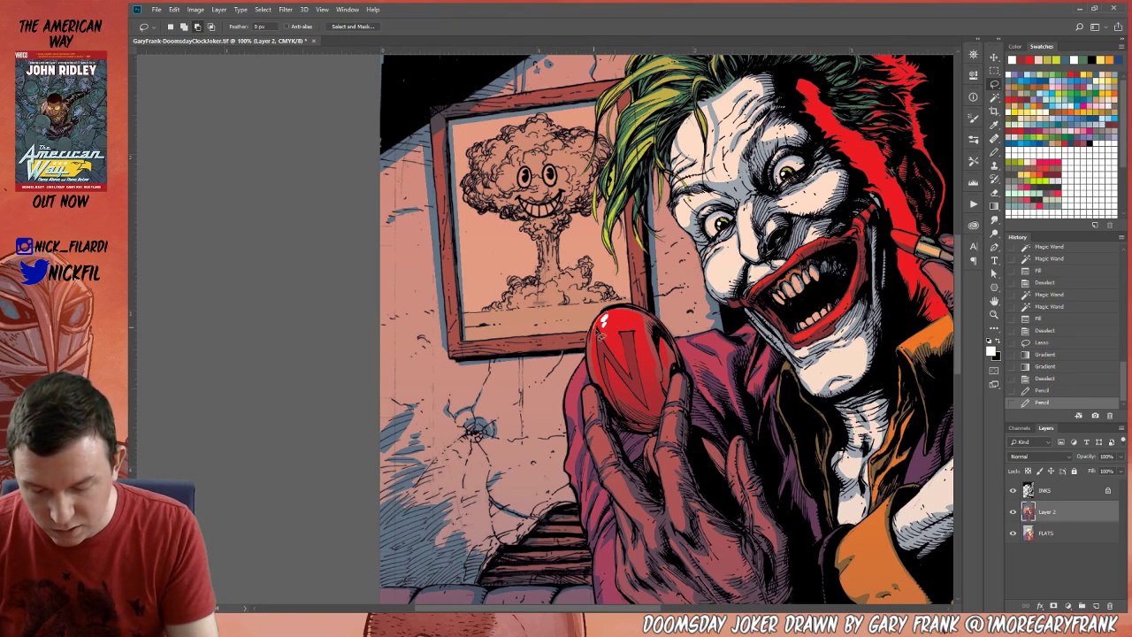
mouse_move(601, 315)
mouse_down()
mouse_move(625, 310)
mouse_move(603, 376)
mouse_up()
key(g)
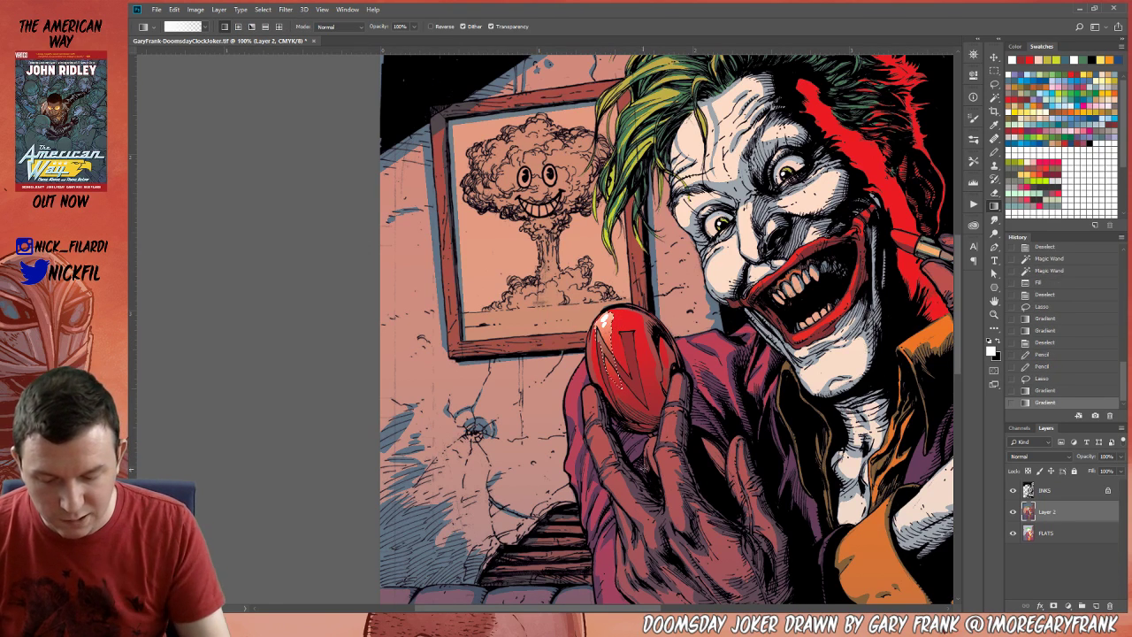
Fill the lassoed reflection on the button with bright red, fade the fill to 36% opacity, and deselect.
click(1076, 68)
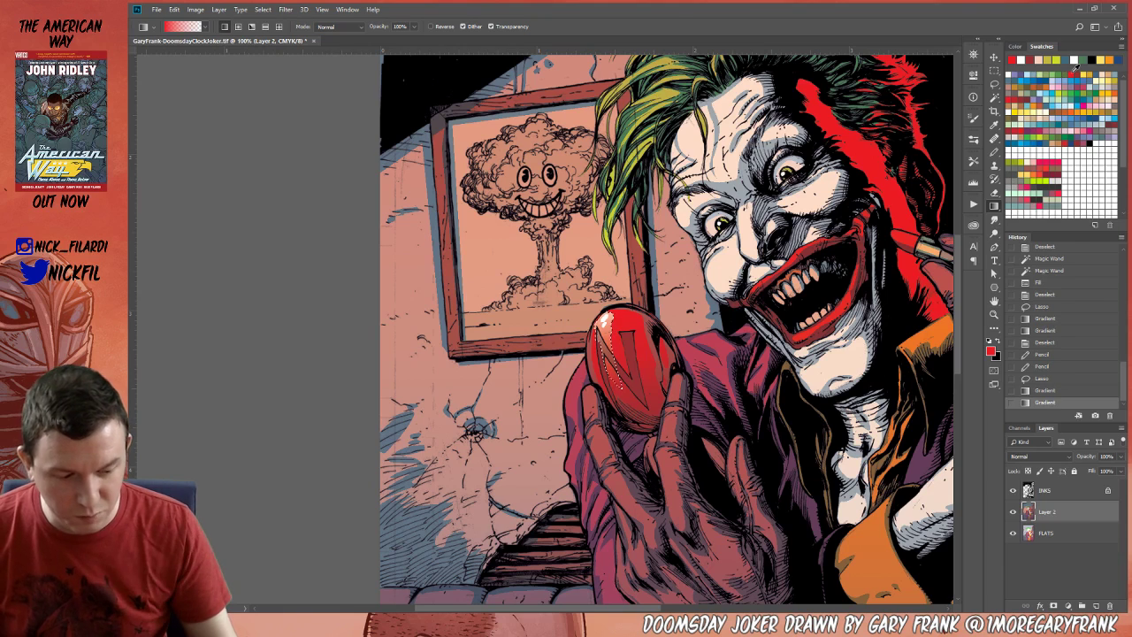
key(alt+BackSpace)
key(ctrl+shift+f)
drag(881, 457, 830, 456)
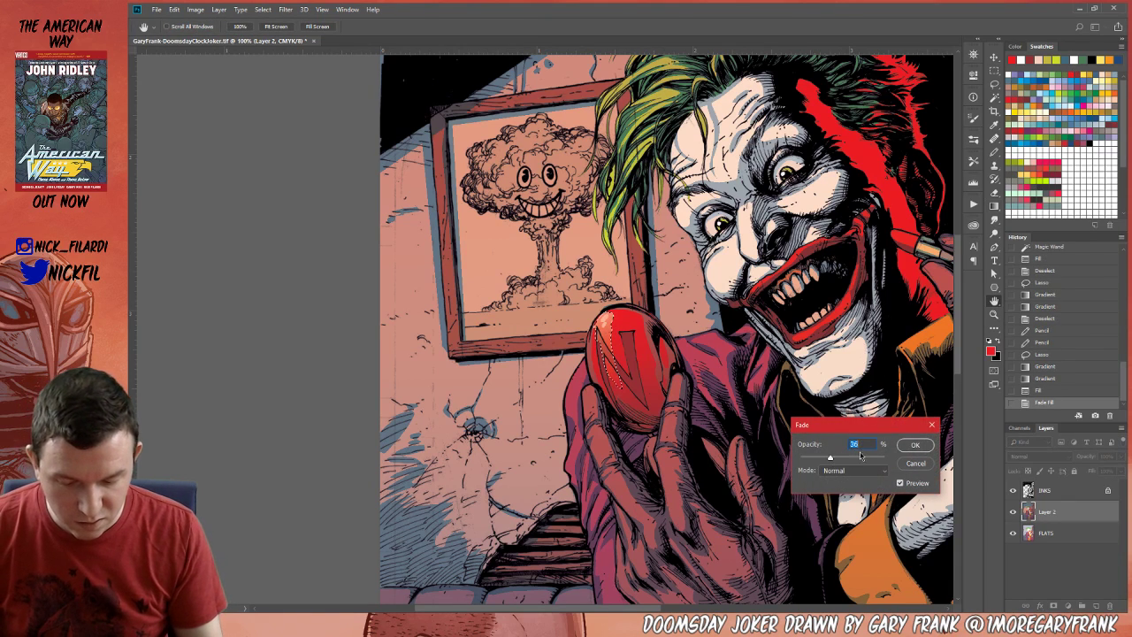
click(916, 446)
key(ctrl+d)
Examine the shaded N button up close and against the whole figure.
click(995, 314)
alt+click(714, 402)
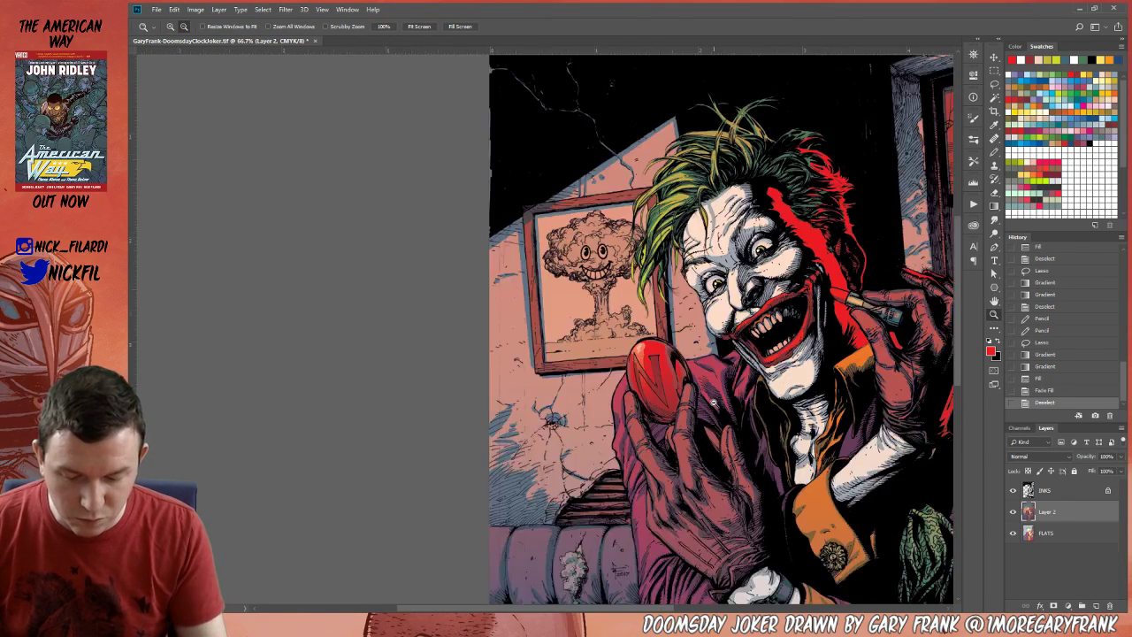
alt+click(714, 402)
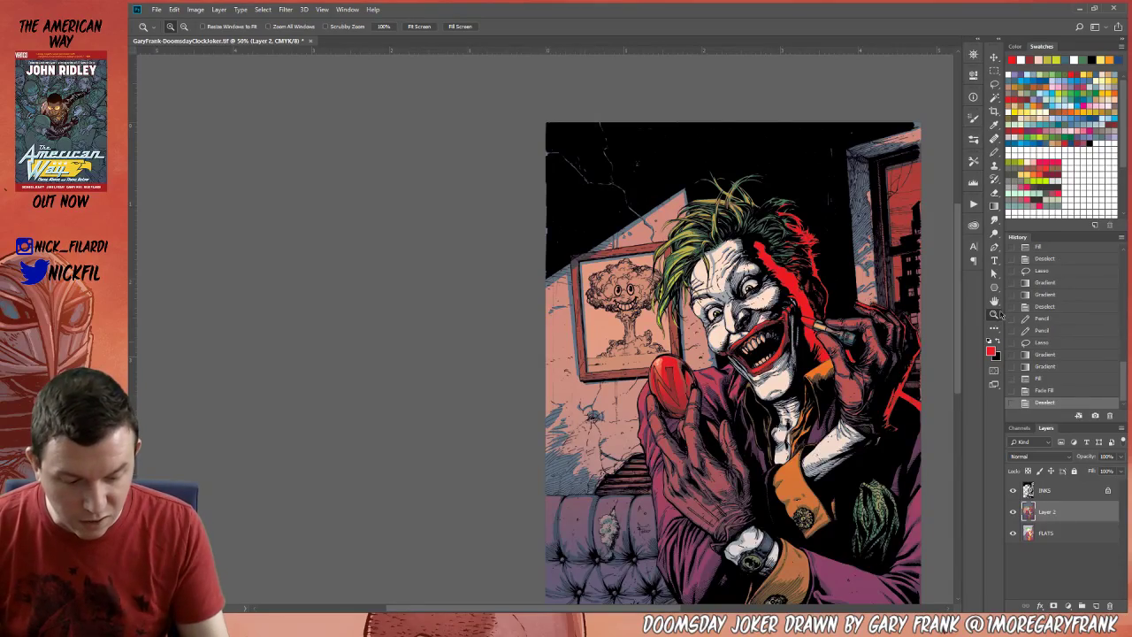
click(685, 382)
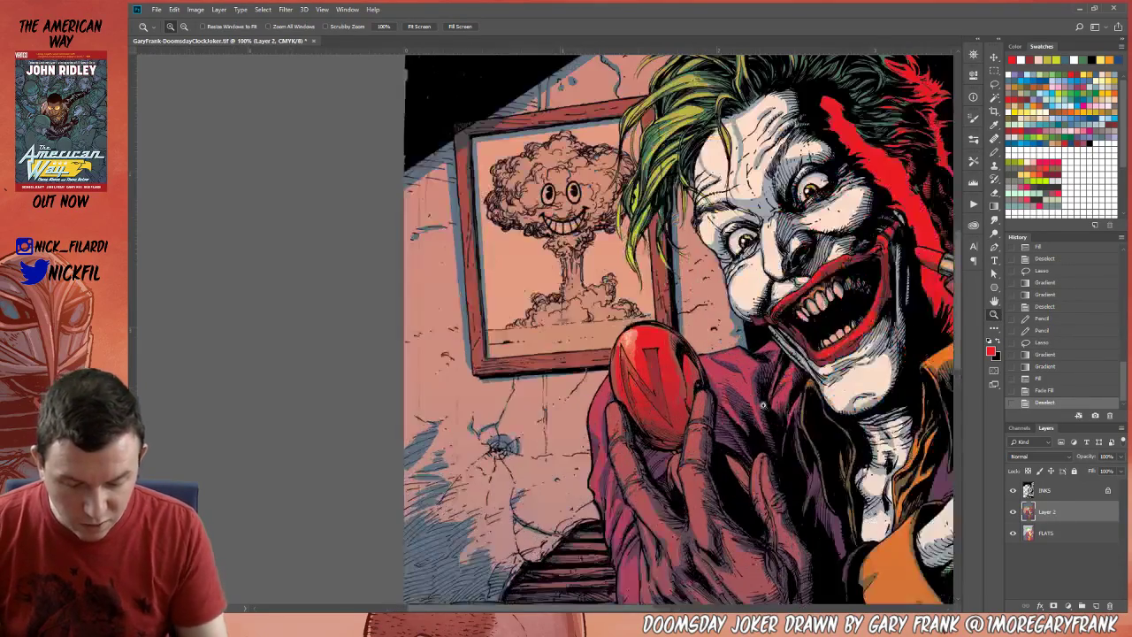
click(995, 302)
drag(846, 430, 643, 478)
click(995, 314)
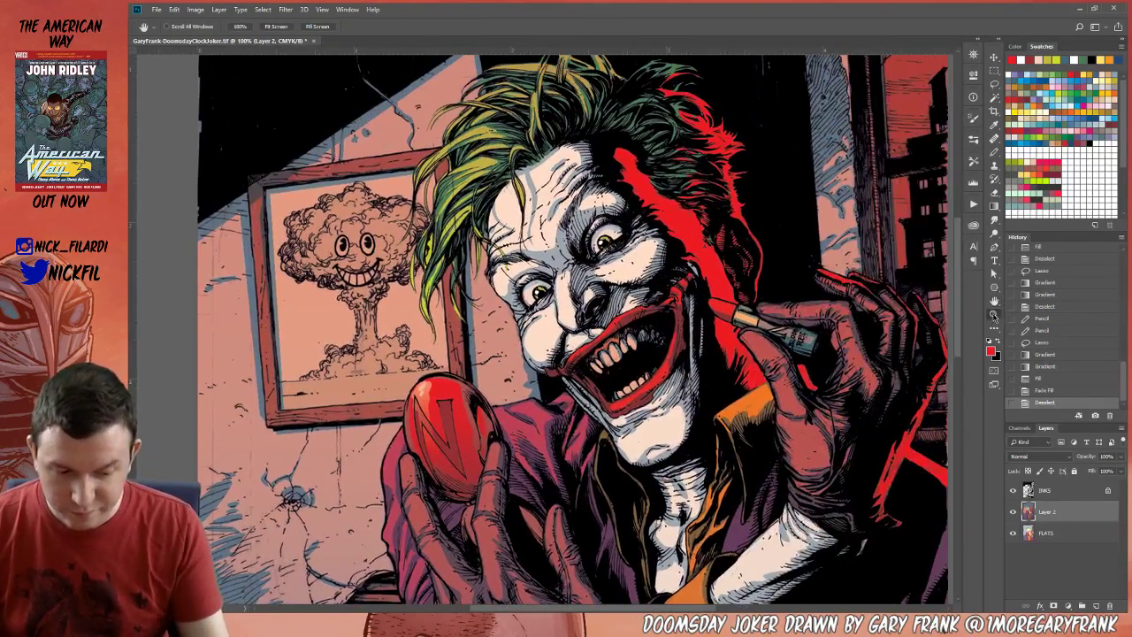
alt+click(754, 414)
Select the bright red rim light with the Magic Wand, and subtract the N button area using the Lasso.
click(994, 98)
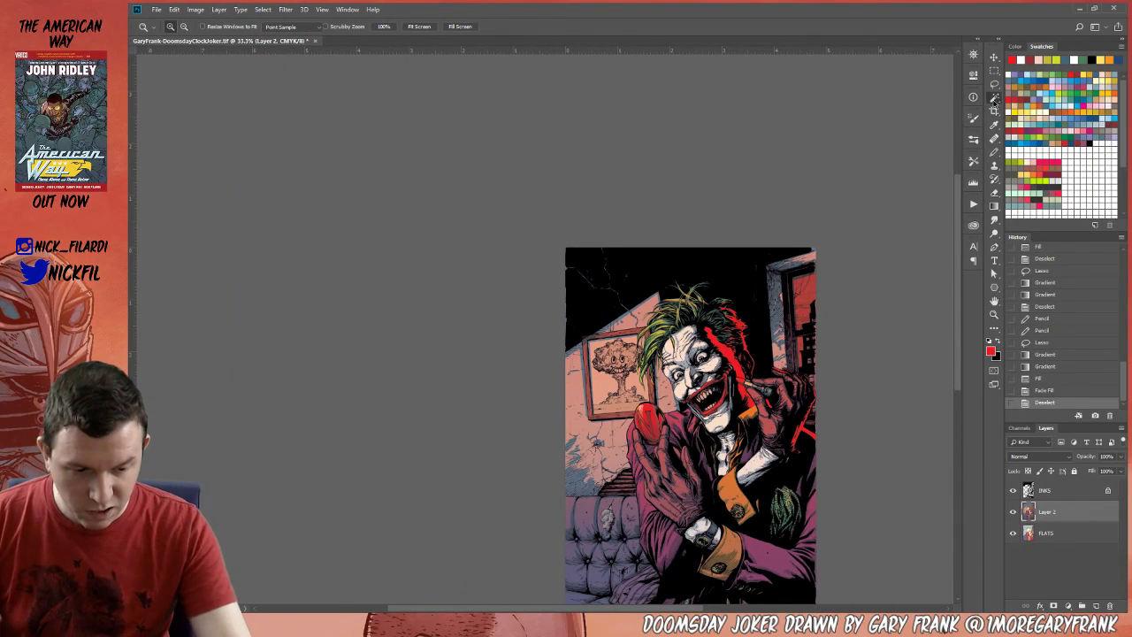
click(733, 356)
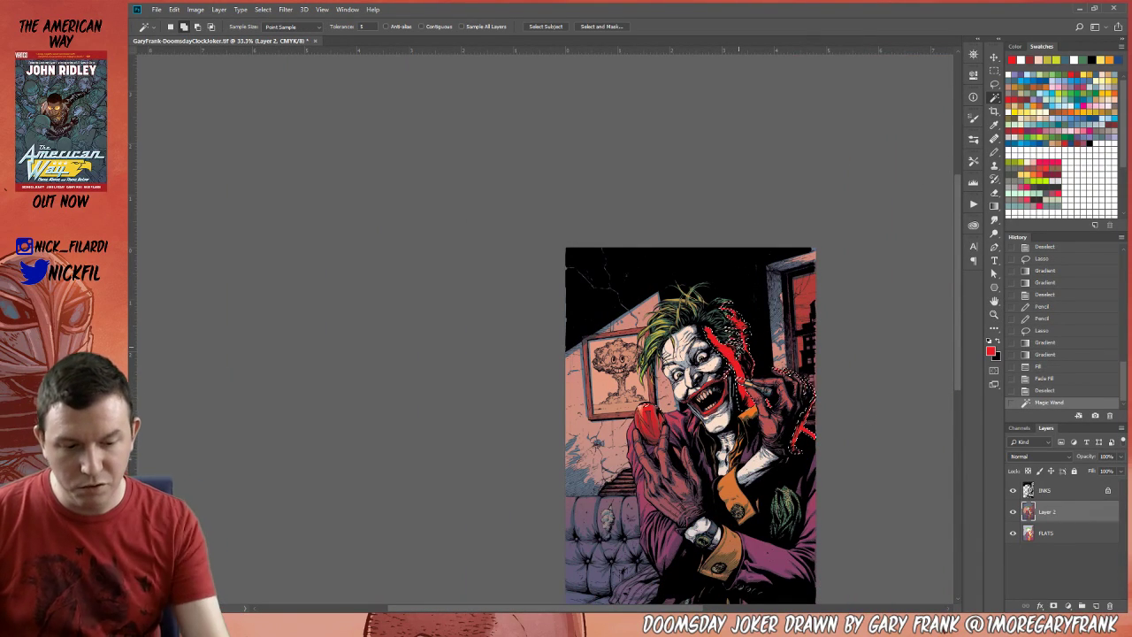
key(l)
drag(623, 414, 713, 500)
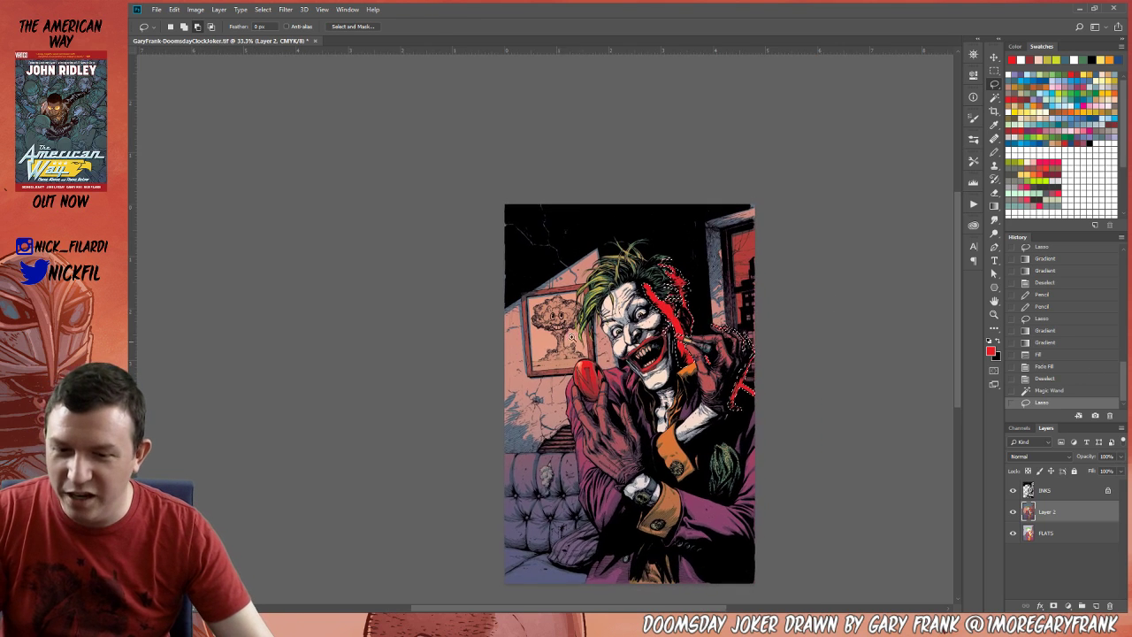
key(z)
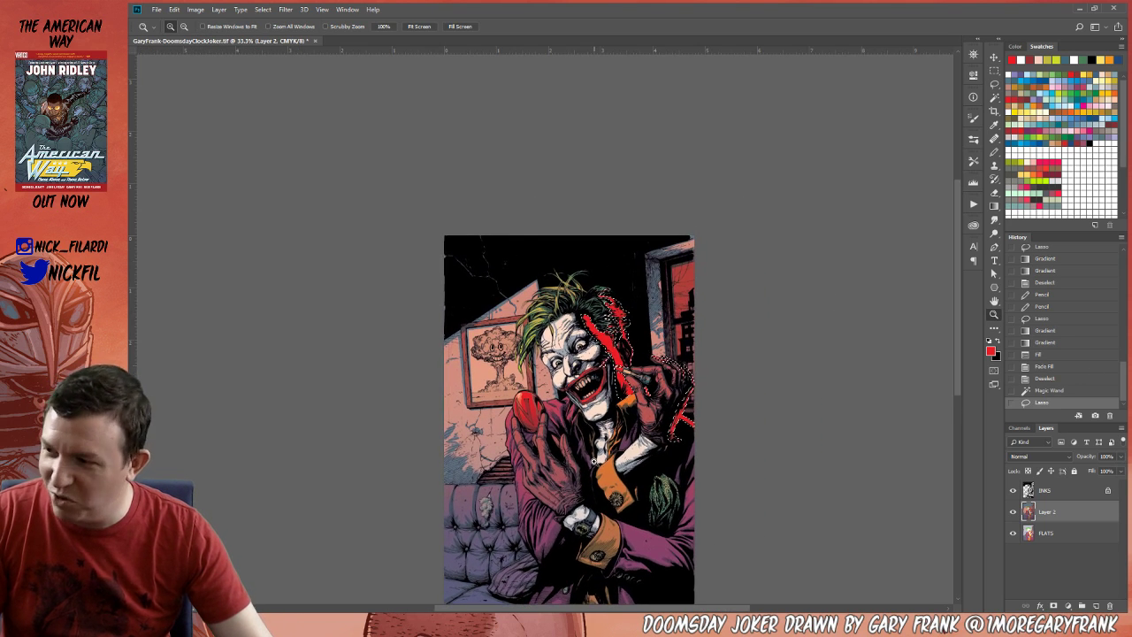
click(570, 439)
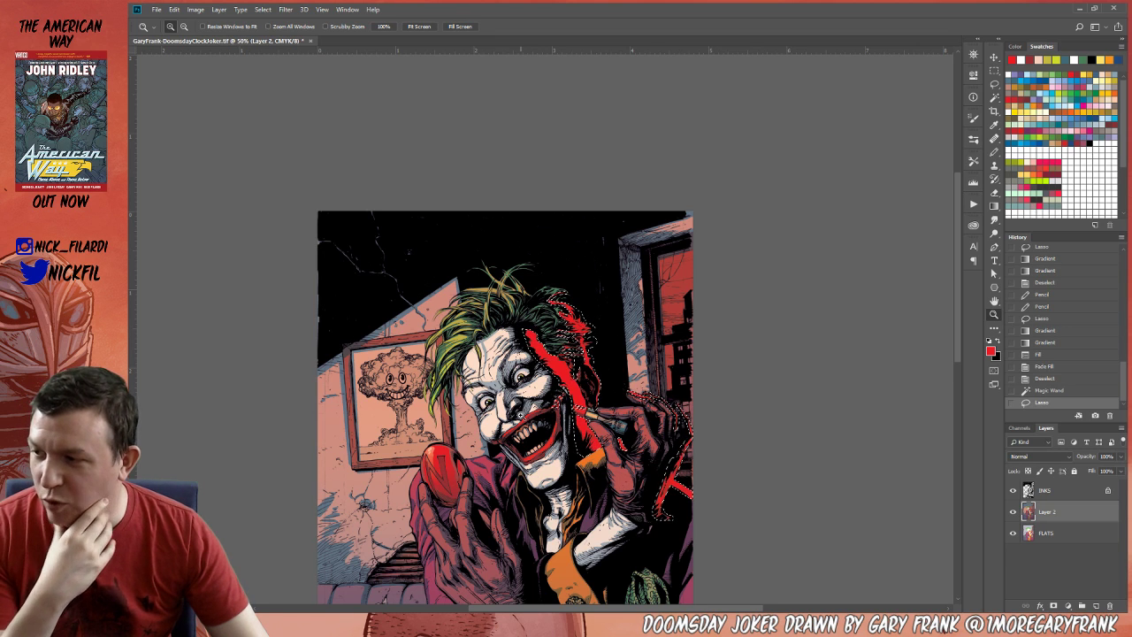
scroll(612, 502, down, 3)
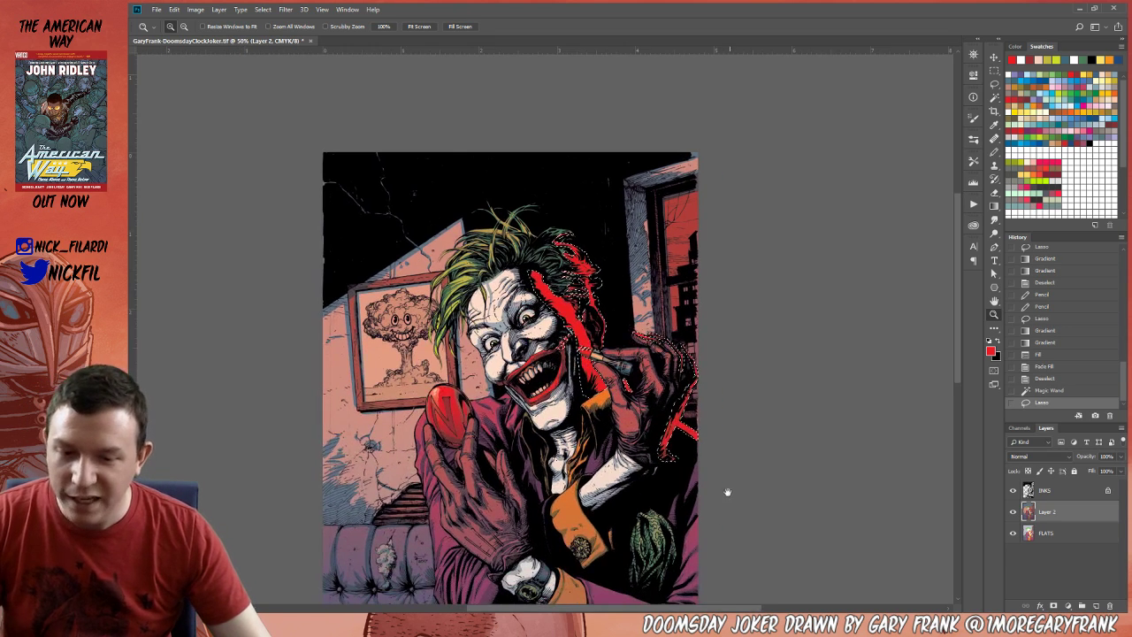
scroll(728, 493, right, 1)
Try recoloring the selected rim light with Hue/Saturation at hue +125 and lightness +58, and with hue -60.
key(ctrl+u)
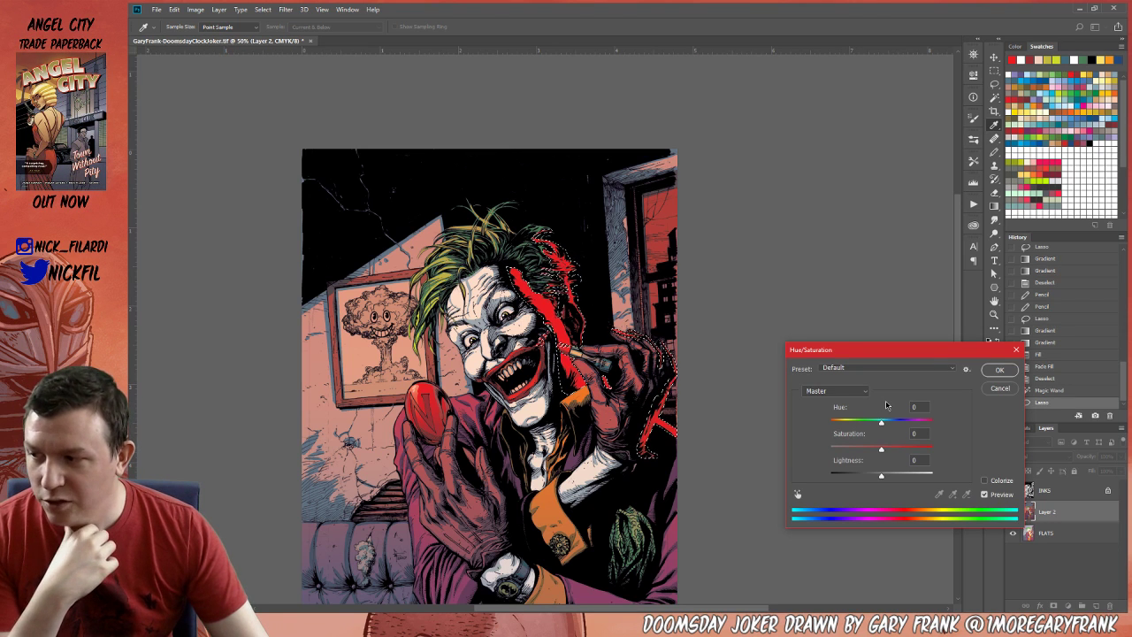
drag(881, 425, 920, 424)
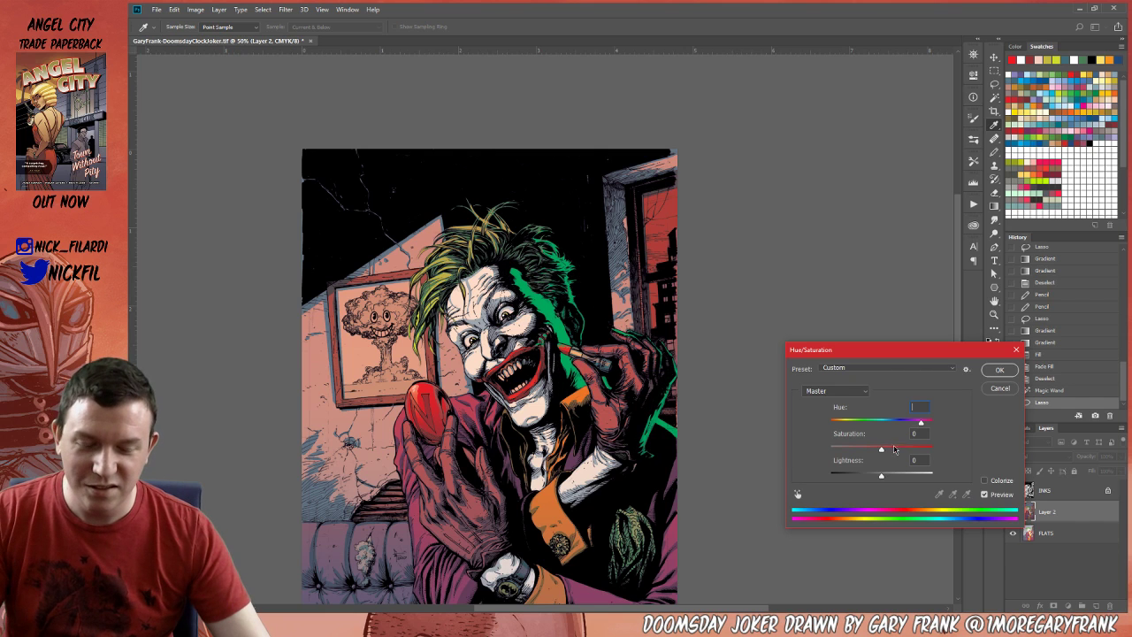
click(903, 480)
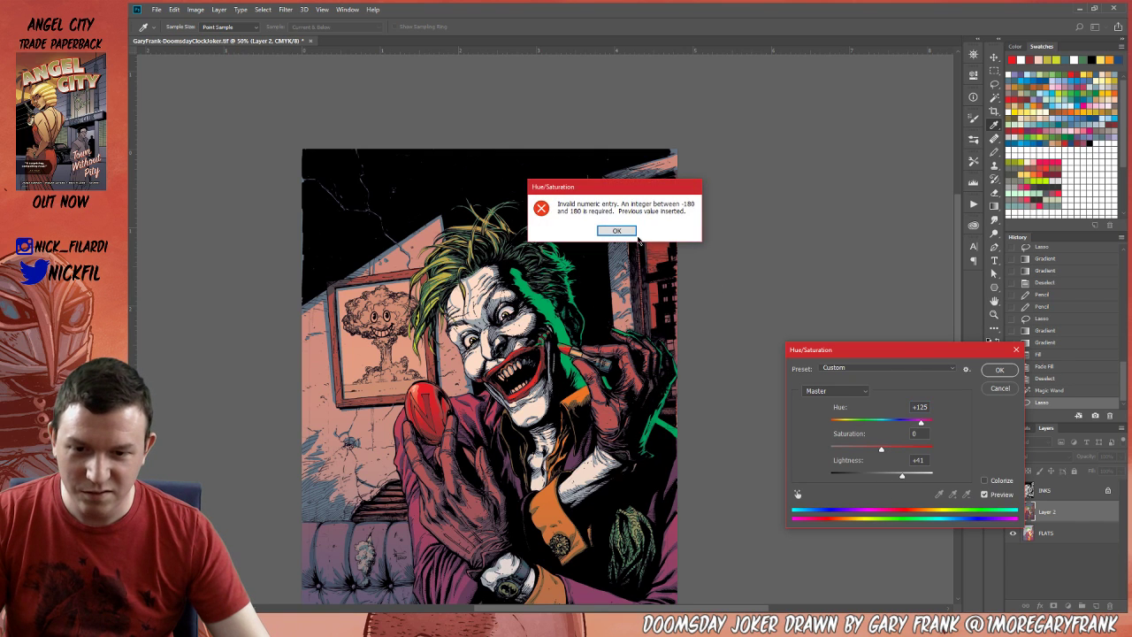
click(630, 233)
drag(902, 480, 911, 478)
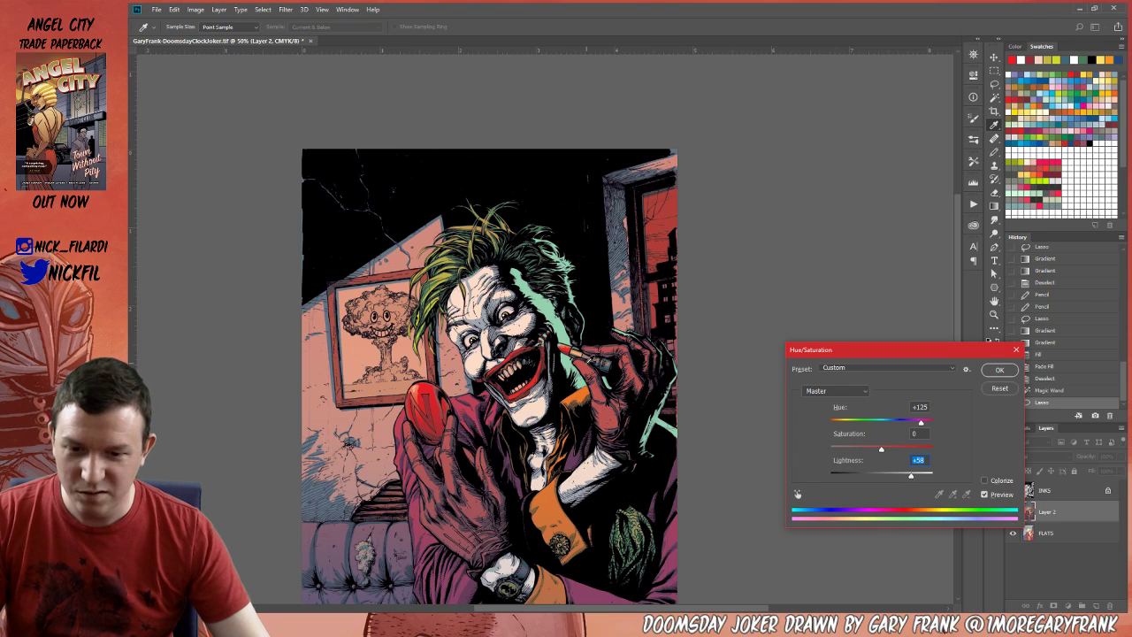
drag(553, 428, 683, 341)
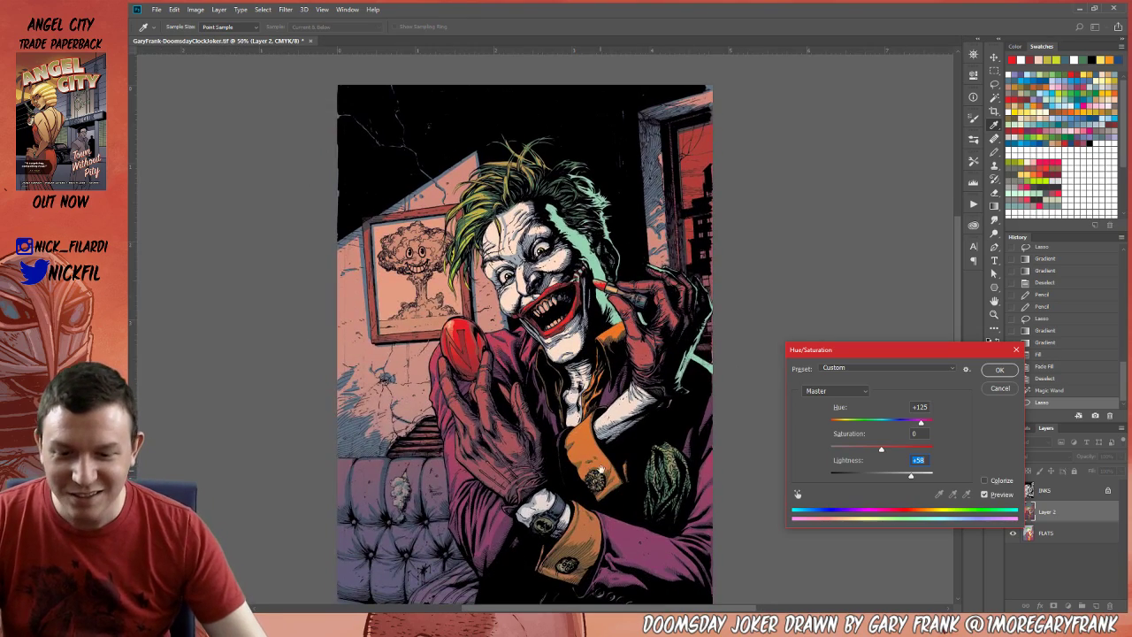
drag(584, 390, 616, 310)
drag(546, 297, 608, 332)
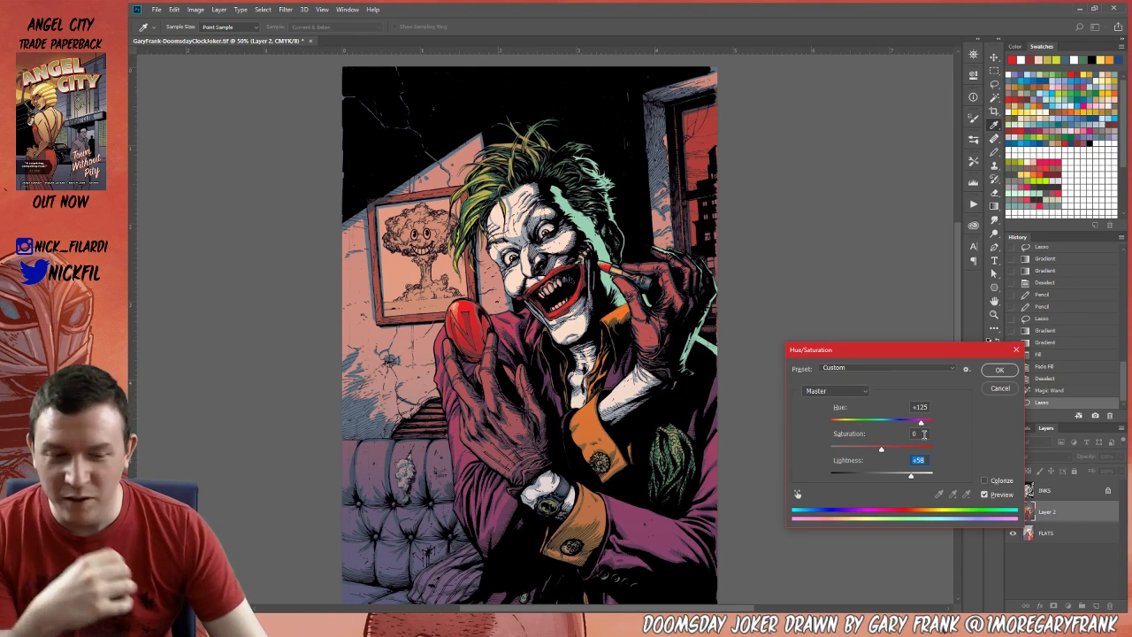
drag(921, 423, 856, 419)
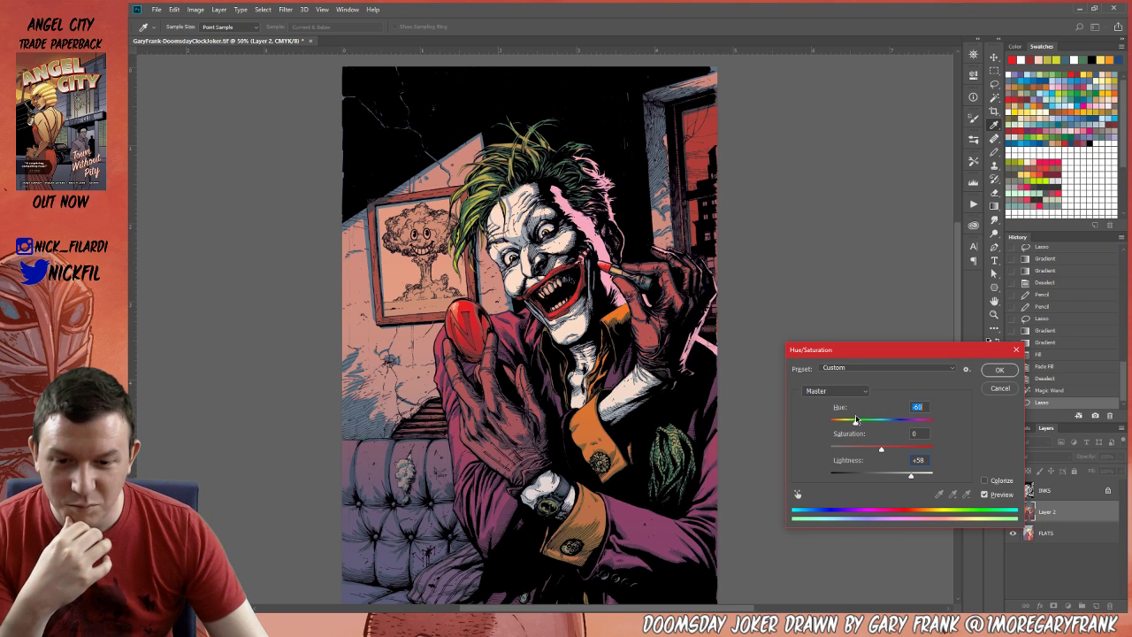
click(999, 389)
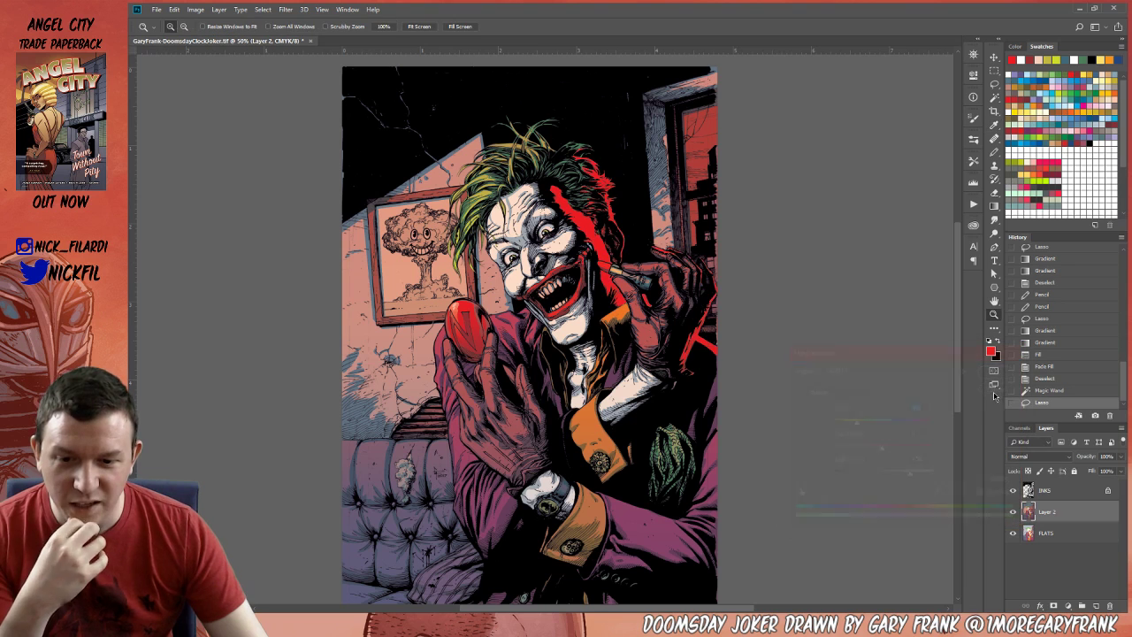
key(z)
drag(581, 255, 667, 272)
key(ctrl+d)
Examine the Joker's face, the red rim light and the whole composition at several magnifications.
alt+click(664, 248)
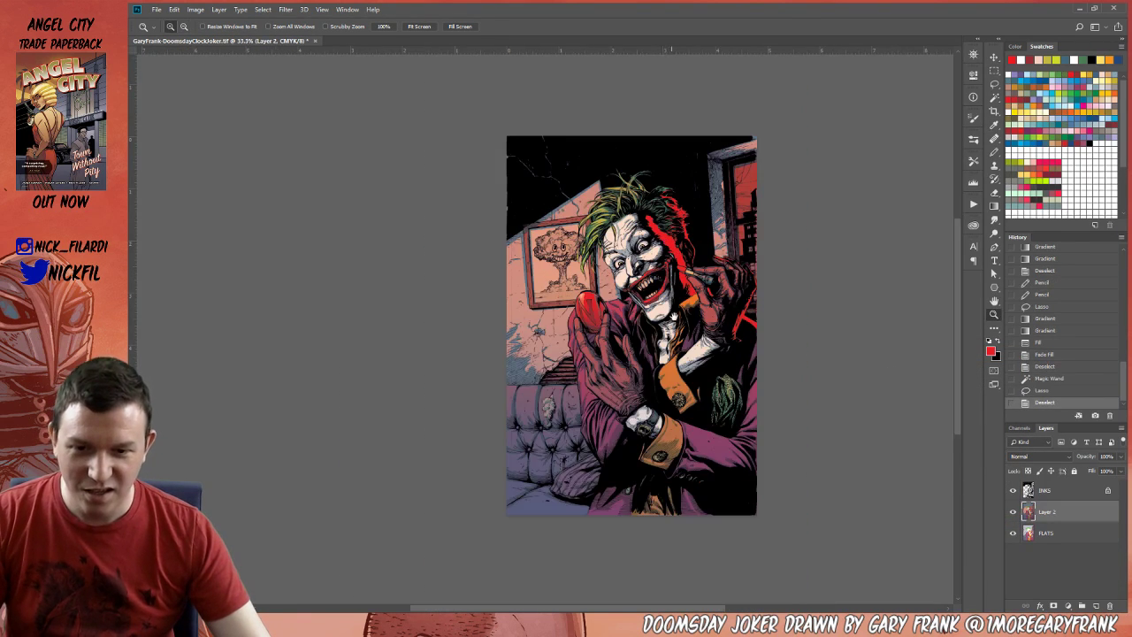
drag(675, 317, 682, 407)
click(668, 376)
click(667, 372)
click(667, 373)
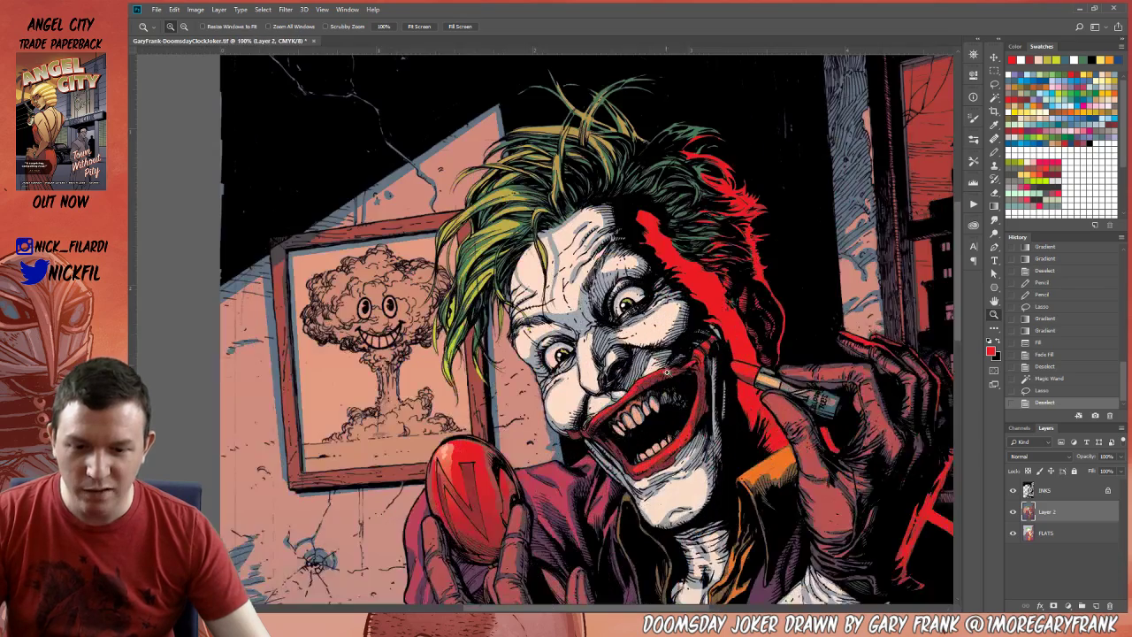
alt+click(717, 346)
alt+click(717, 346)
drag(698, 307, 635, 263)
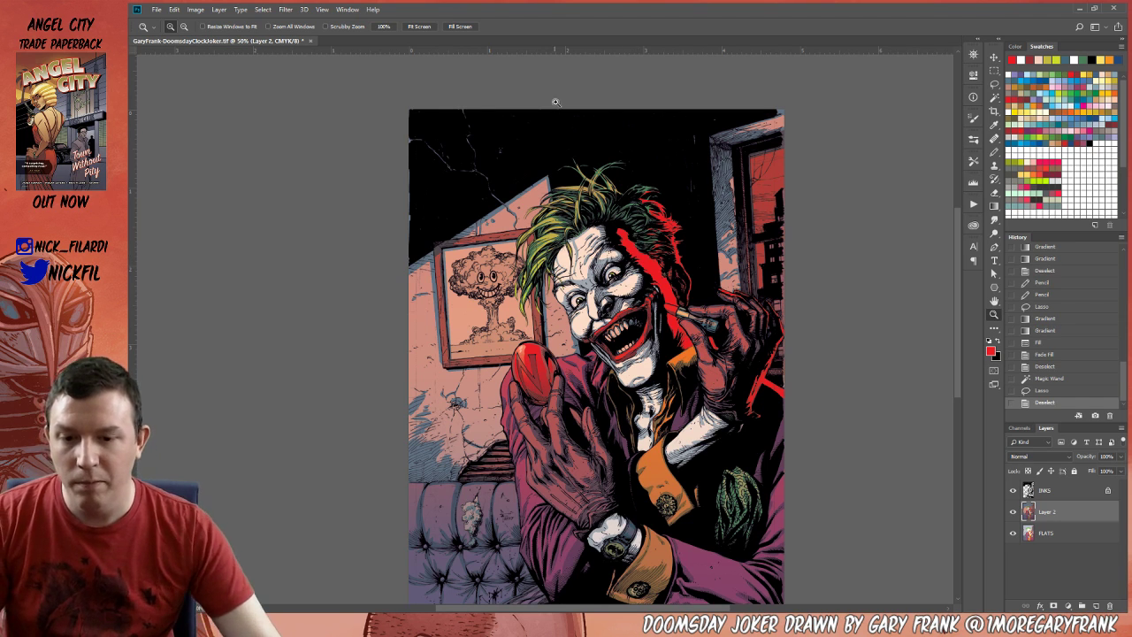
scroll(677, 372, down, 3)
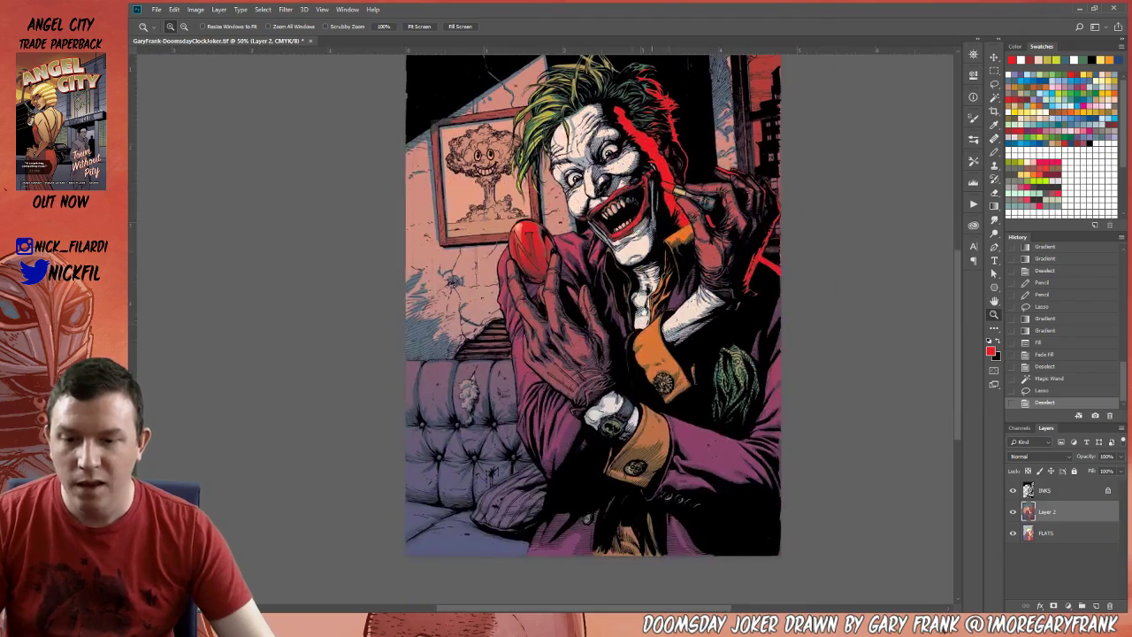
click(523, 243)
click(522, 243)
click(523, 243)
key(w)
click(501, 245)
click(496, 225)
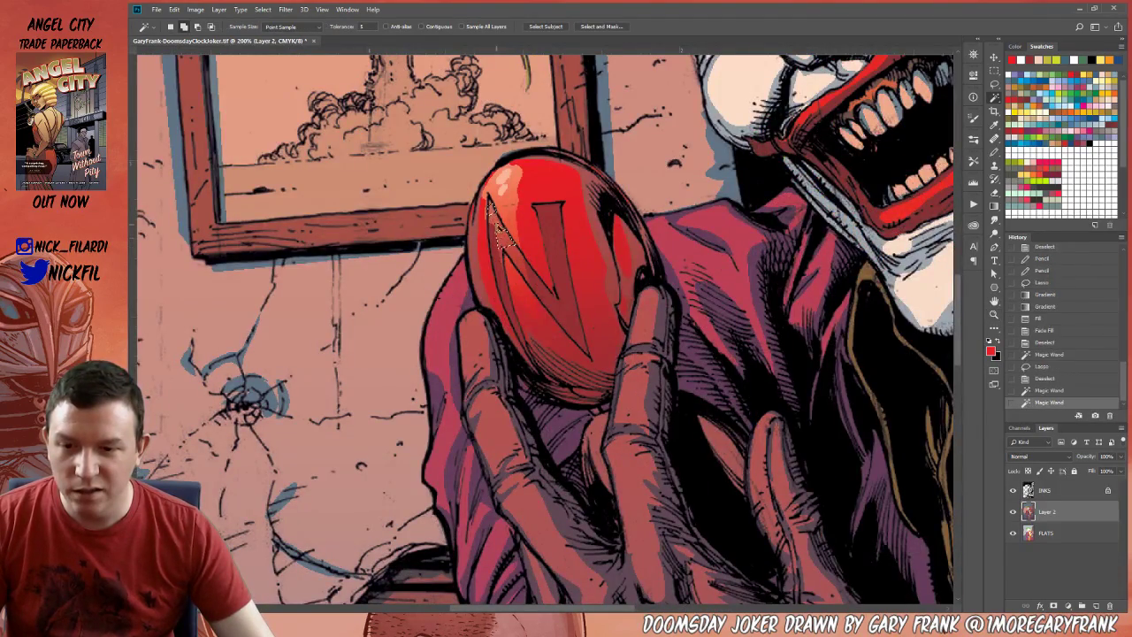
key(ctrl+d)
key(l)
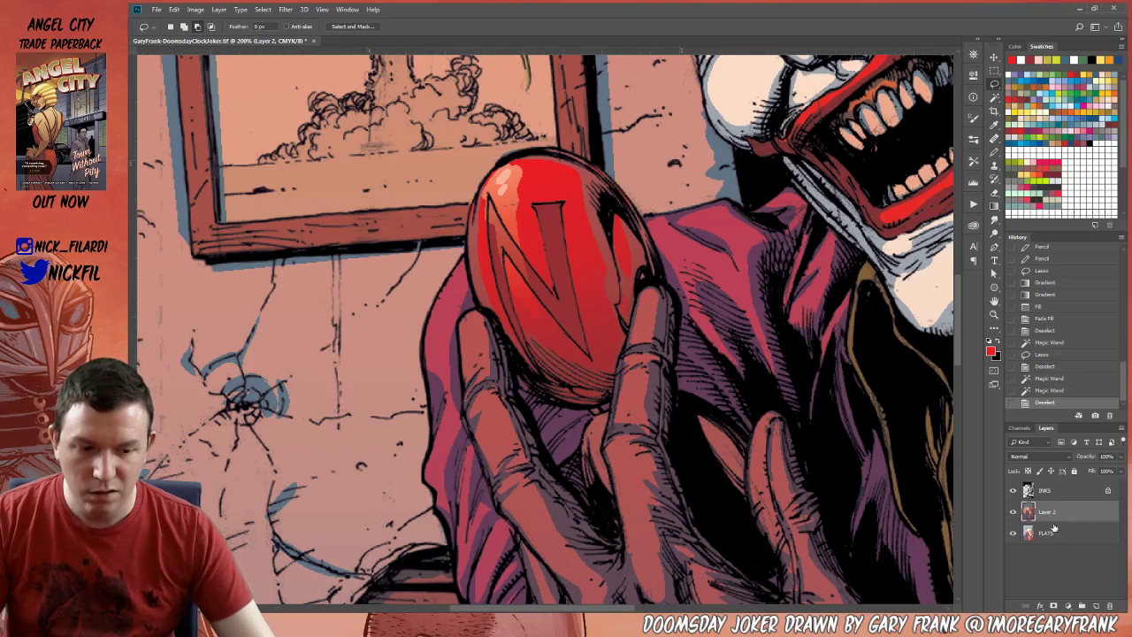
Select the N letter shape on the round button from the FLATS layer with the Magic Wand.
click(1053, 532)
key(w)
click(560, 256)
drag(673, 284, 606, 355)
key(z)
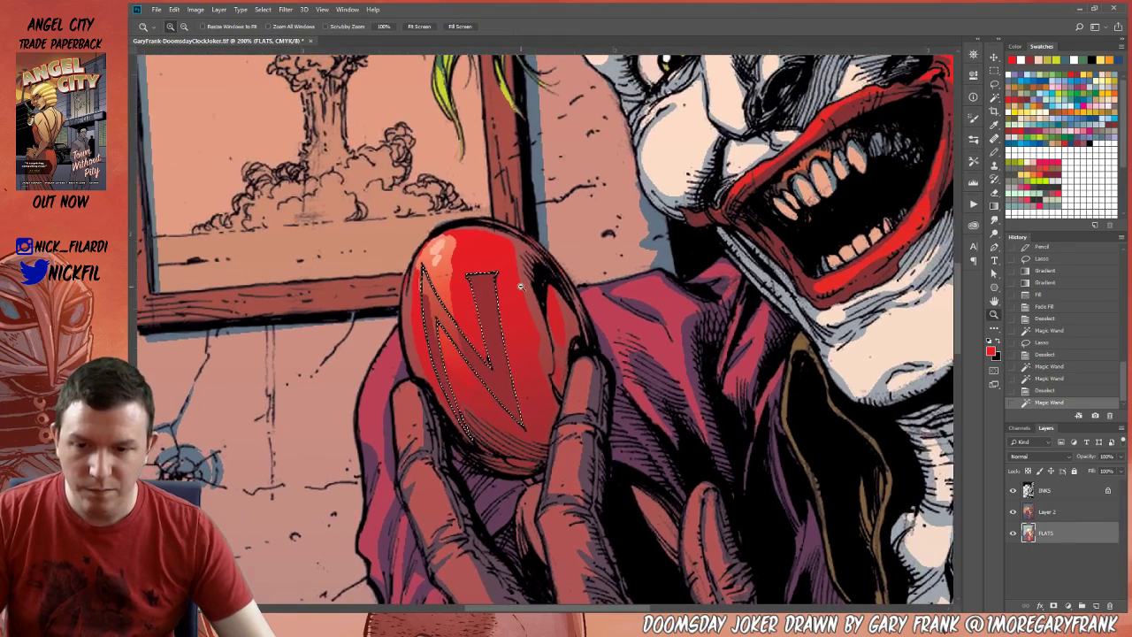
alt+click(521, 286)
Set up an orange gradient in Screen mode, trying it on the FLATS layer's N and reverting to the bare selection.
click(1031, 105)
key(g)
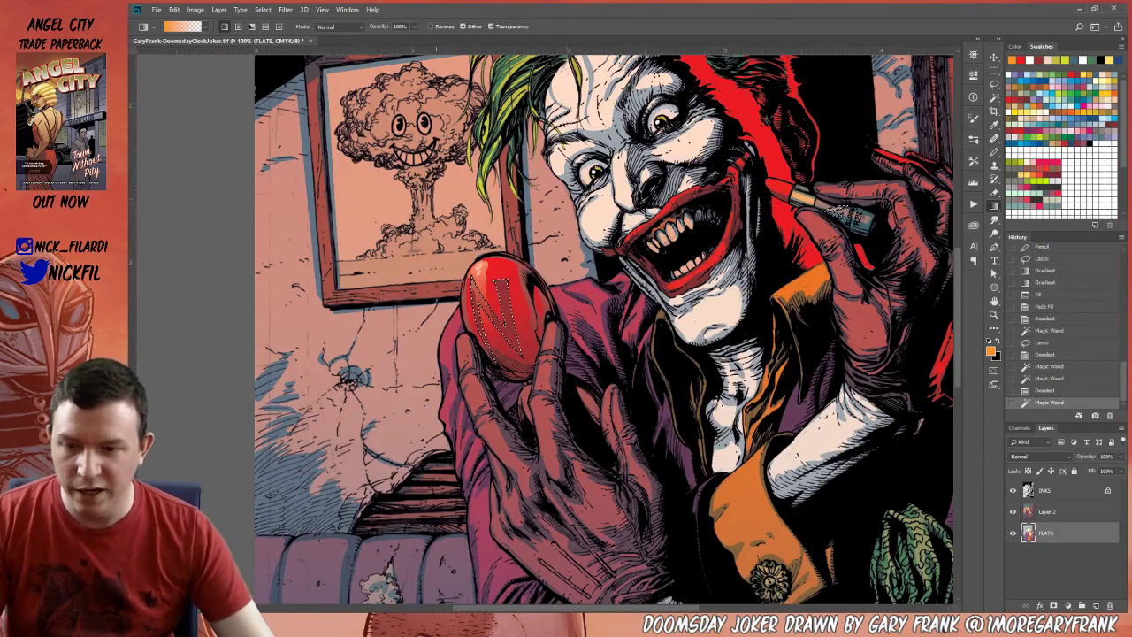
drag(832, 210, 832, 212)
click(328, 27)
click(328, 119)
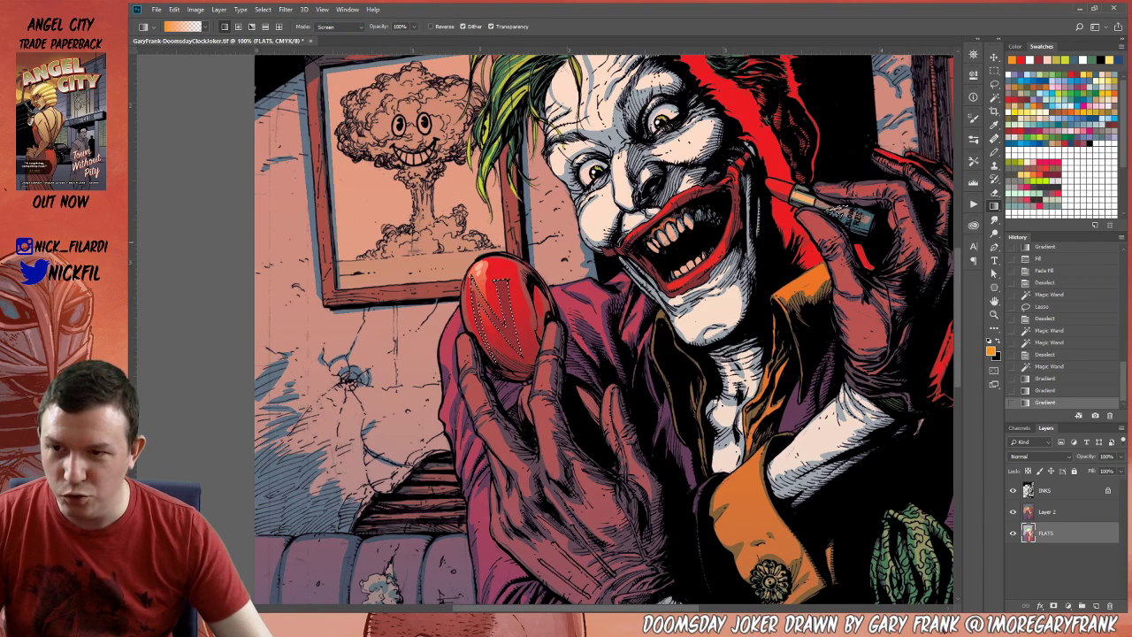
click(1049, 367)
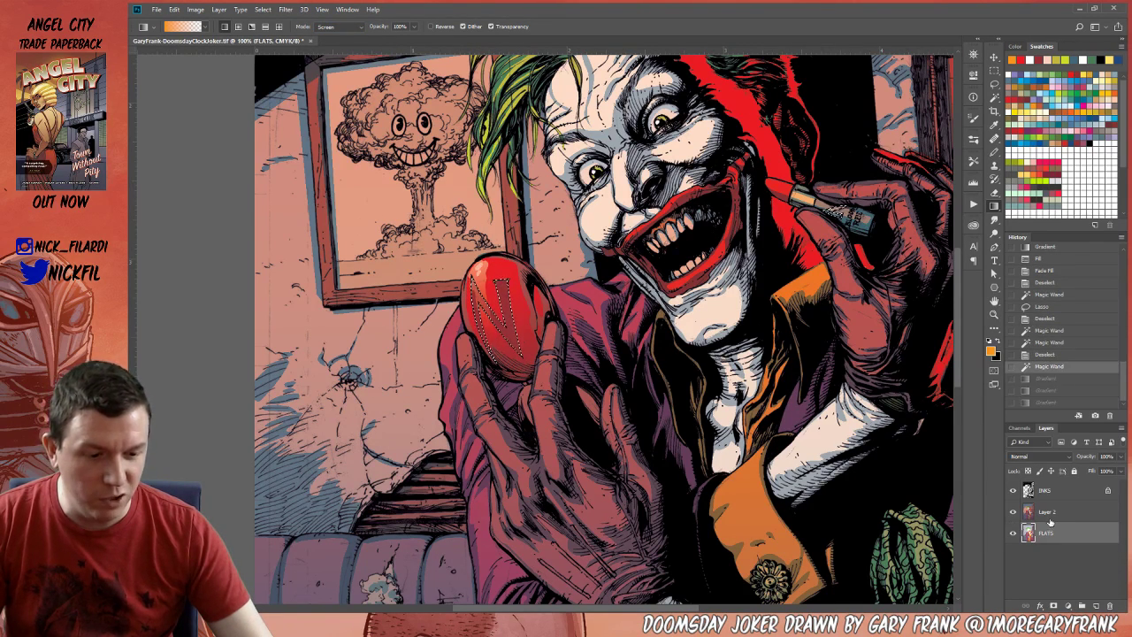
Tint the N on Layer 2 with orange and pale yellow Screen gradients, and clear the selection.
click(1047, 516)
drag(834, 212, 832, 212)
click(1037, 103)
key(ctrl+d)
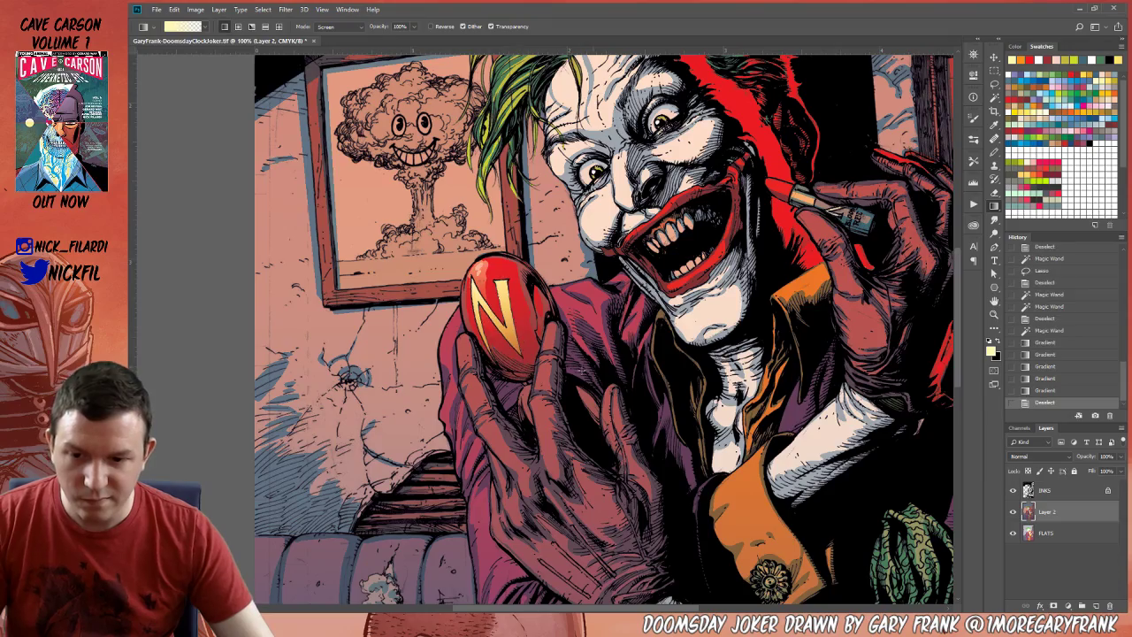
key(z)
alt+click(651, 345)
alt+click(555, 368)
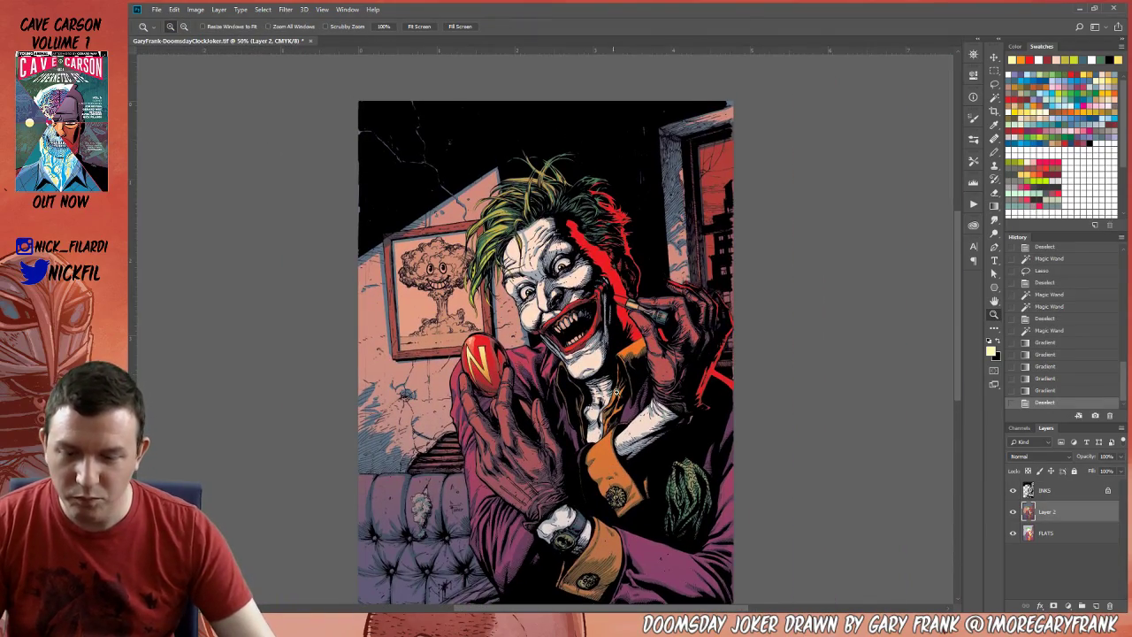
drag(674, 422, 674, 357)
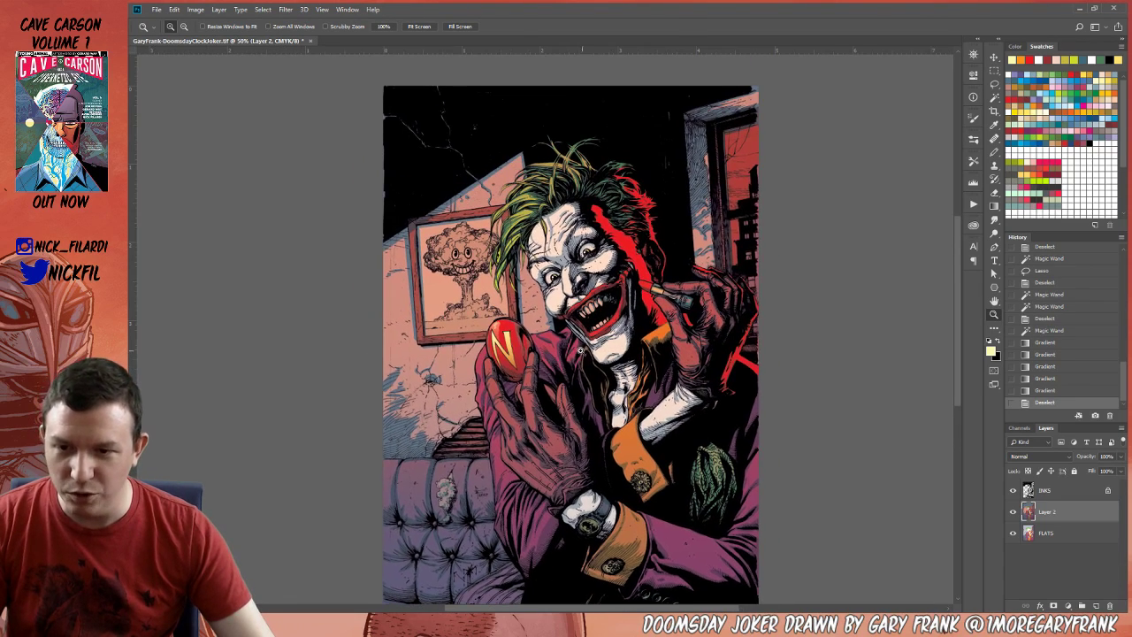
key(w)
click(461, 255)
shift+click(492, 231)
shift+click(496, 278)
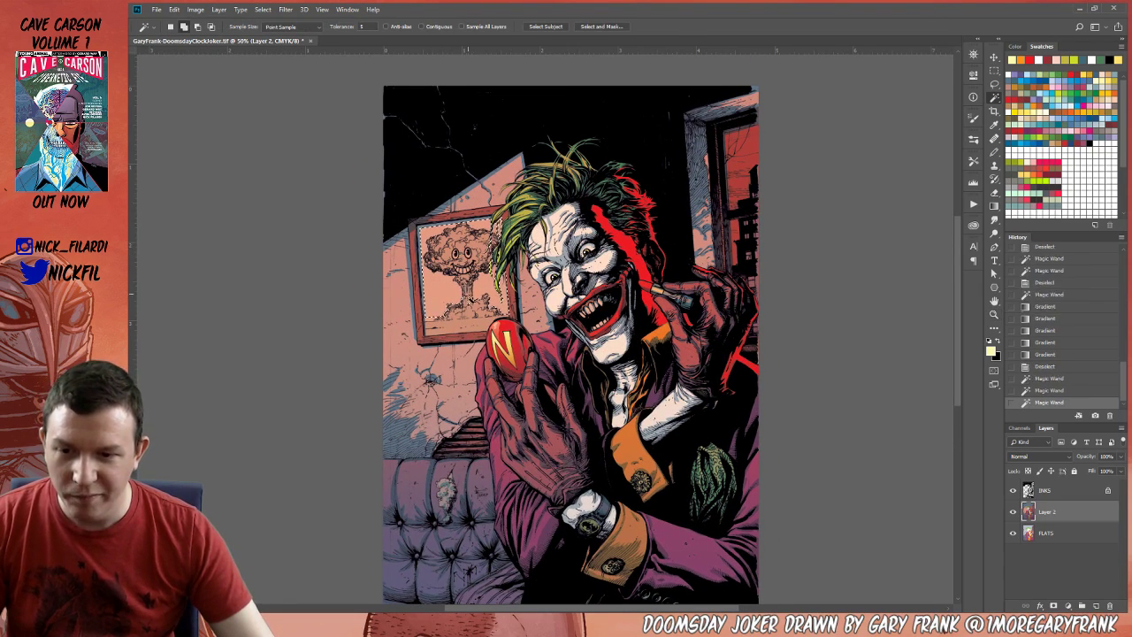
shift+click(469, 303)
click(460, 326)
key(ctrl+d)
click(466, 363)
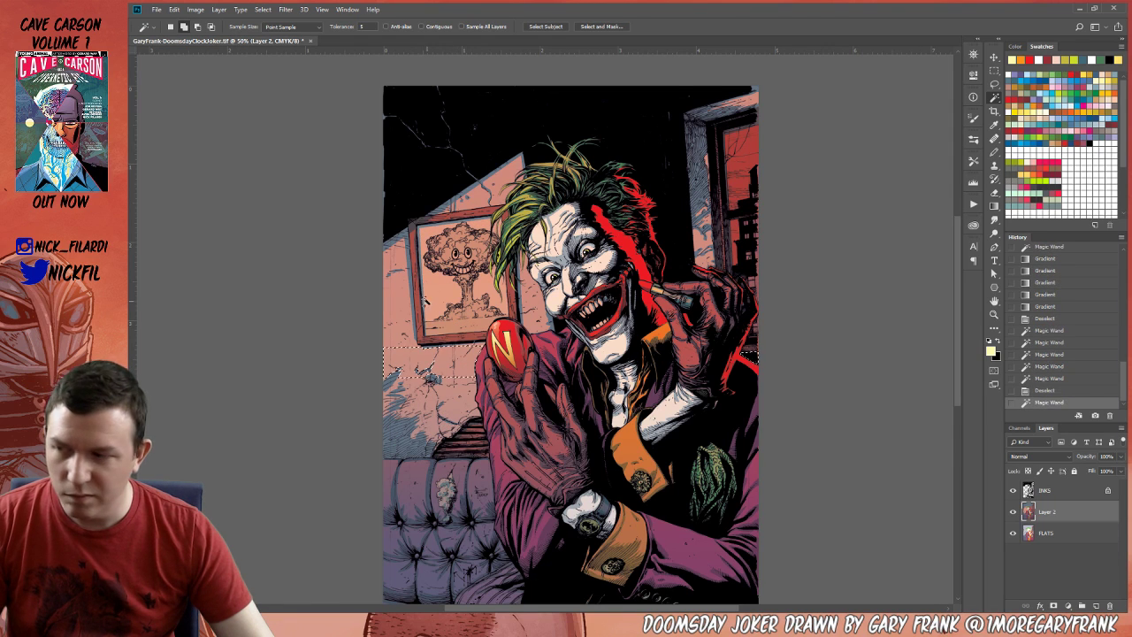
key(ctrl+d)
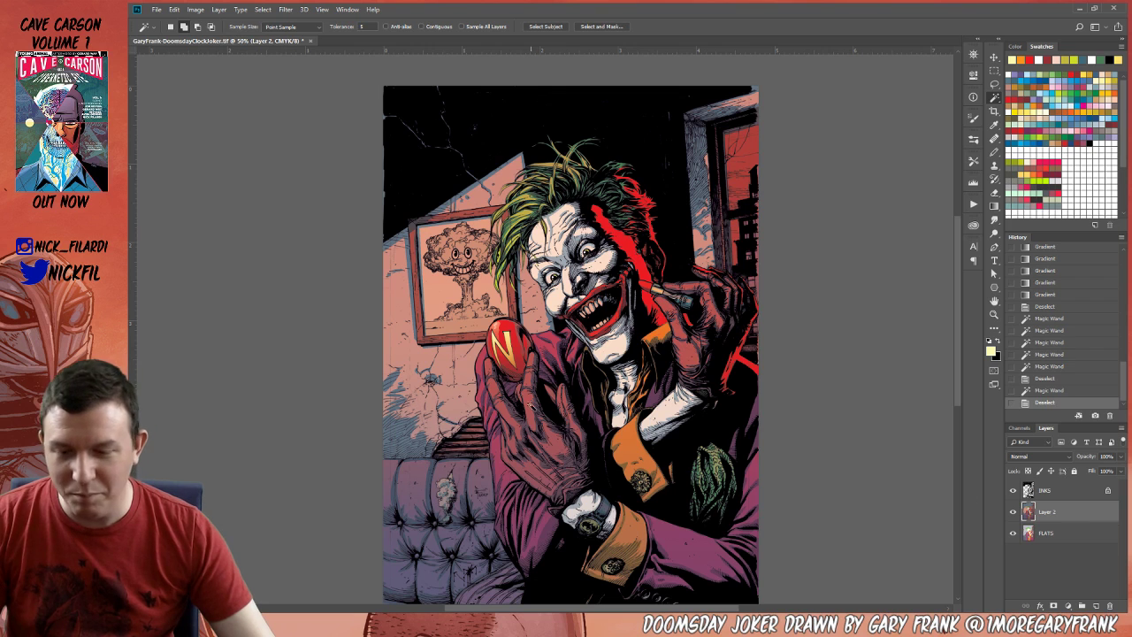
click(424, 372)
key(ctrl+d)
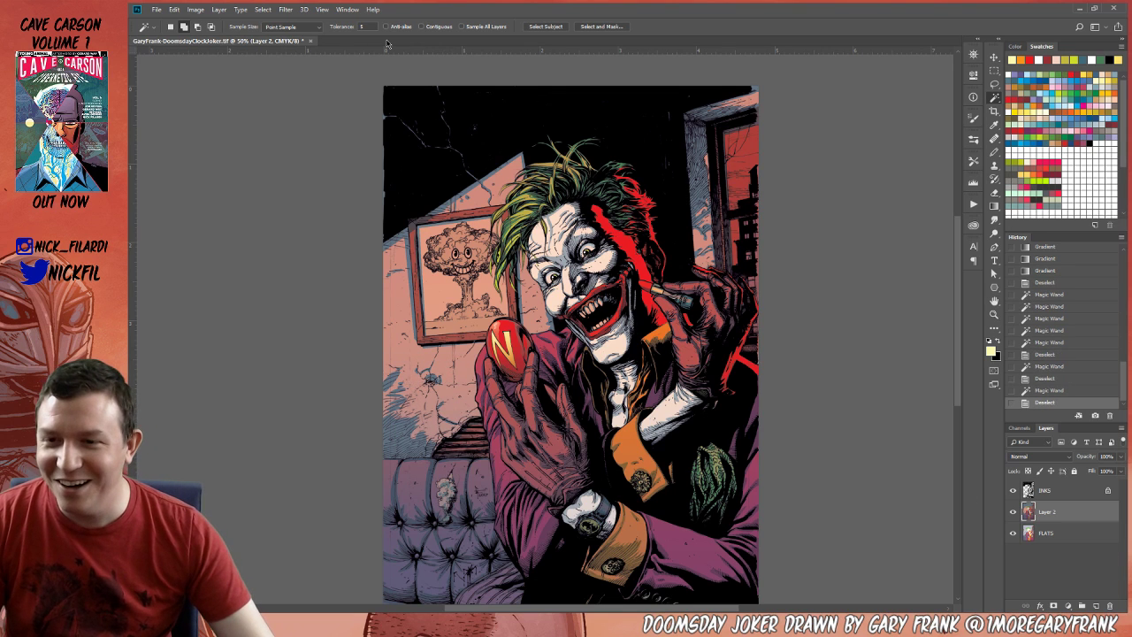
click(386, 314)
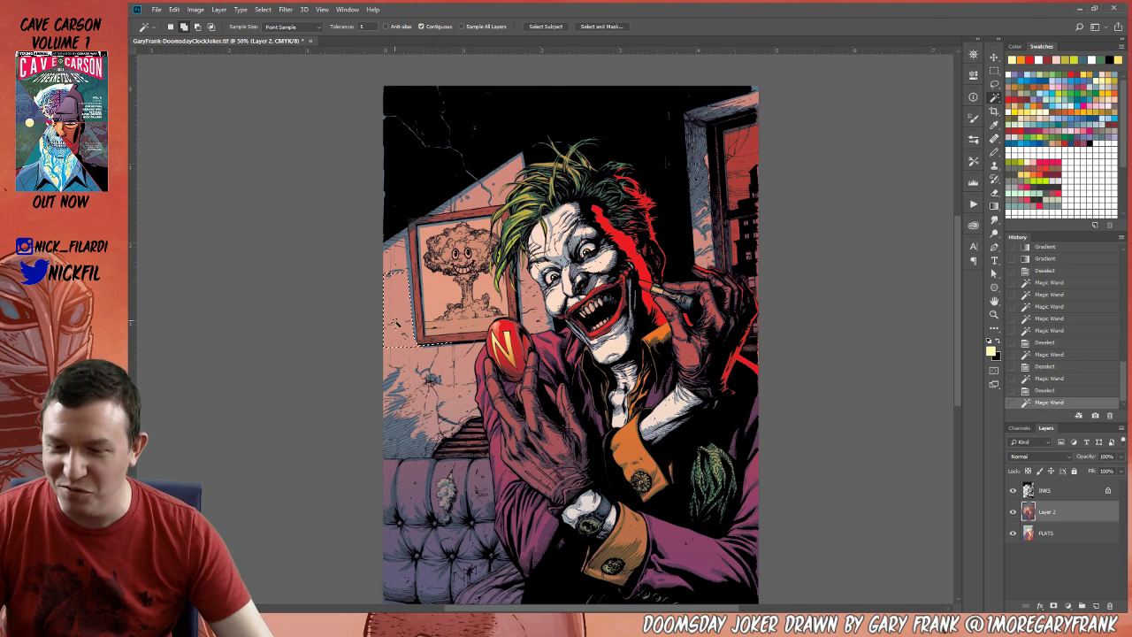
key(ctrl+d)
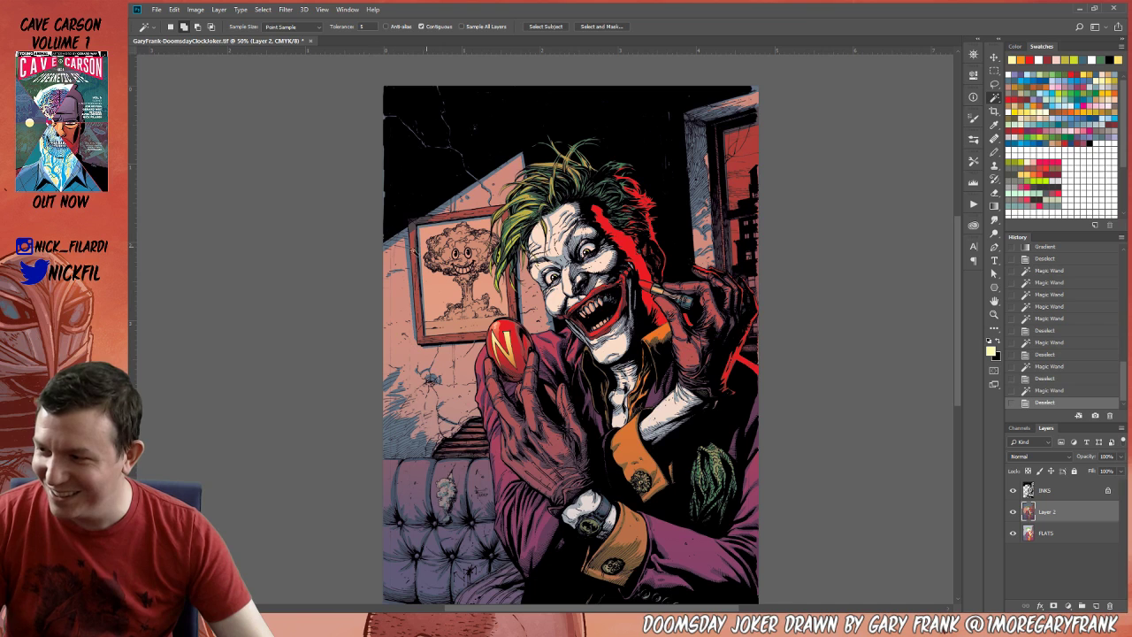
Select all the color bands of the background wall on Layer 2 with the non-contiguous Magic Wand, adding to the selection.
click(421, 26)
click(389, 276)
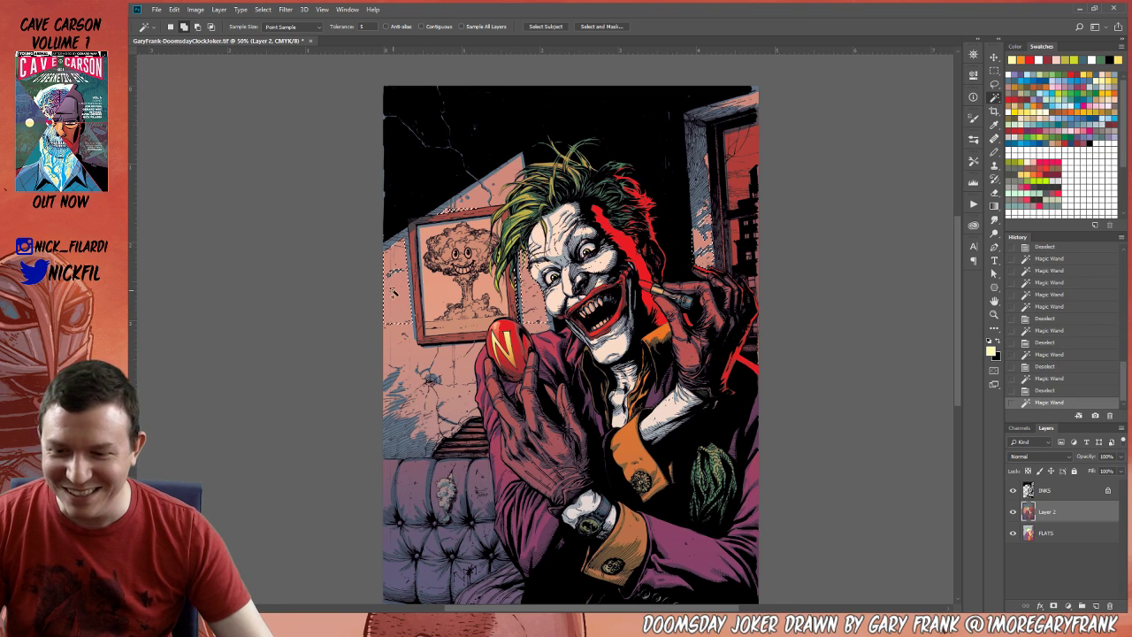
click(457, 405)
click(458, 403)
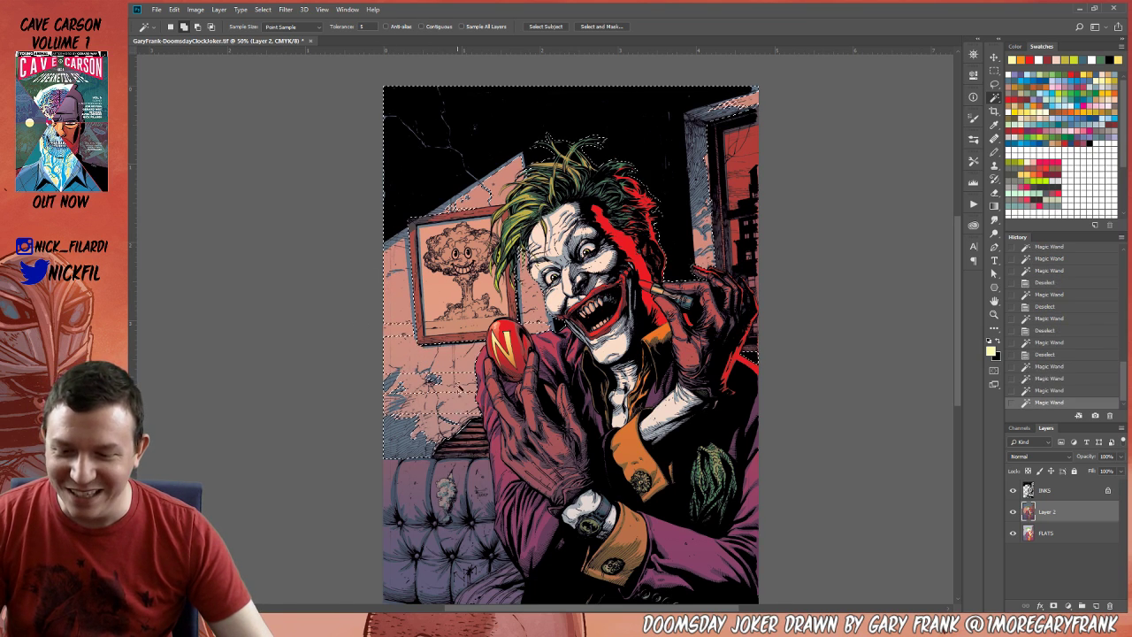
click(458, 400)
click(459, 397)
click(459, 395)
click(459, 392)
click(459, 389)
click(459, 387)
click(459, 387)
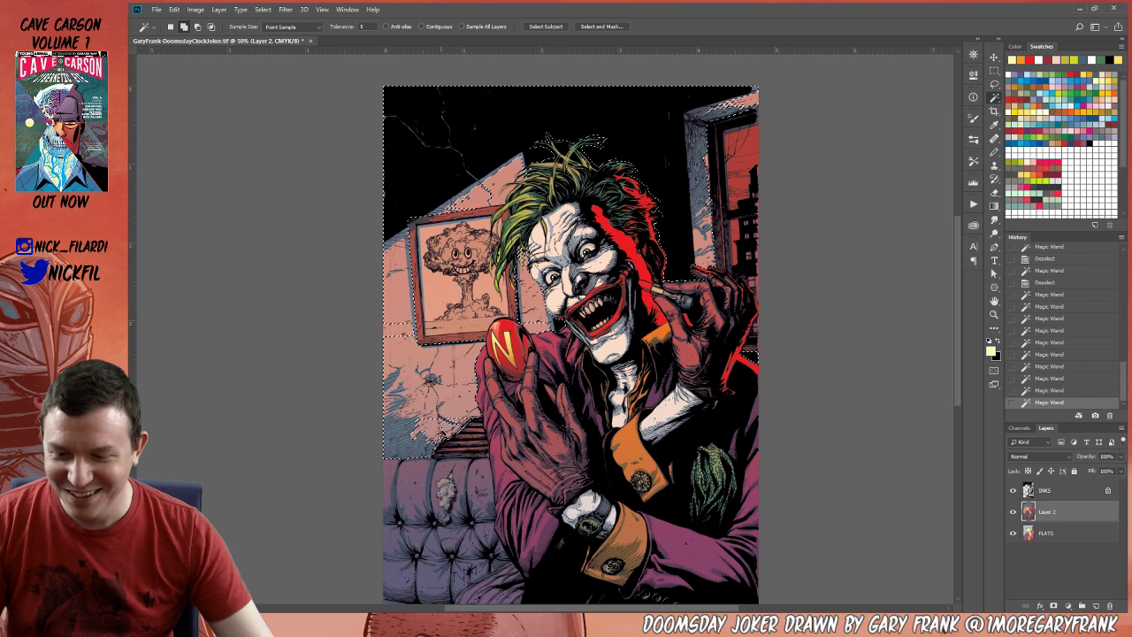
click(459, 387)
click(459, 386)
click(459, 386)
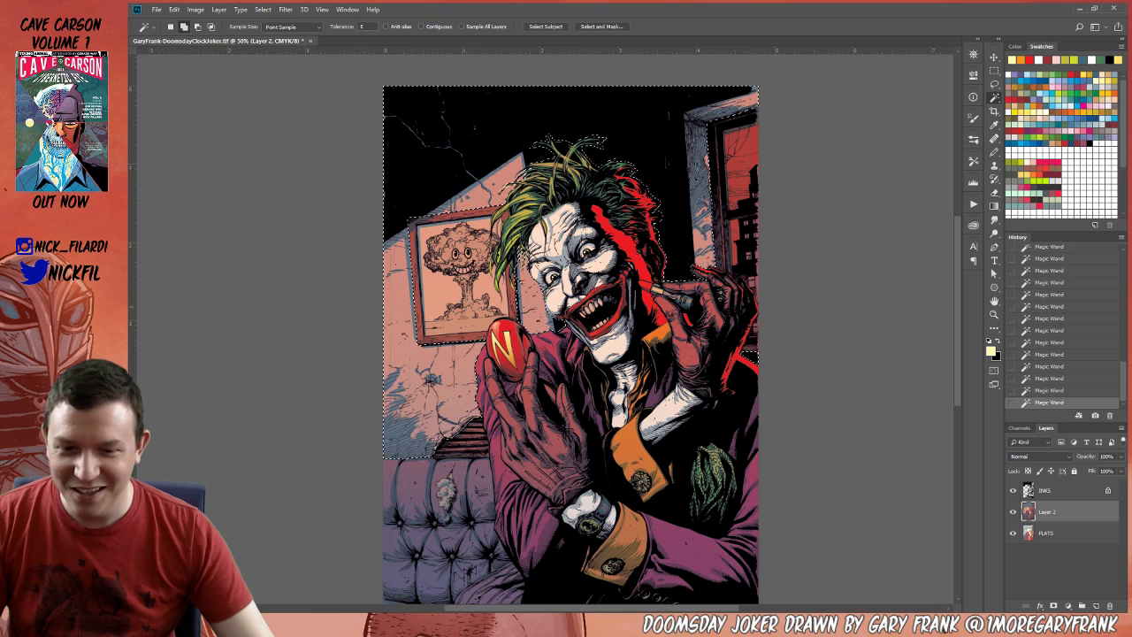
Try a slate-blue gradient in Normal mode over the upper part of the selected wall, and undo it.
key(g)
key(ctrl+minus)
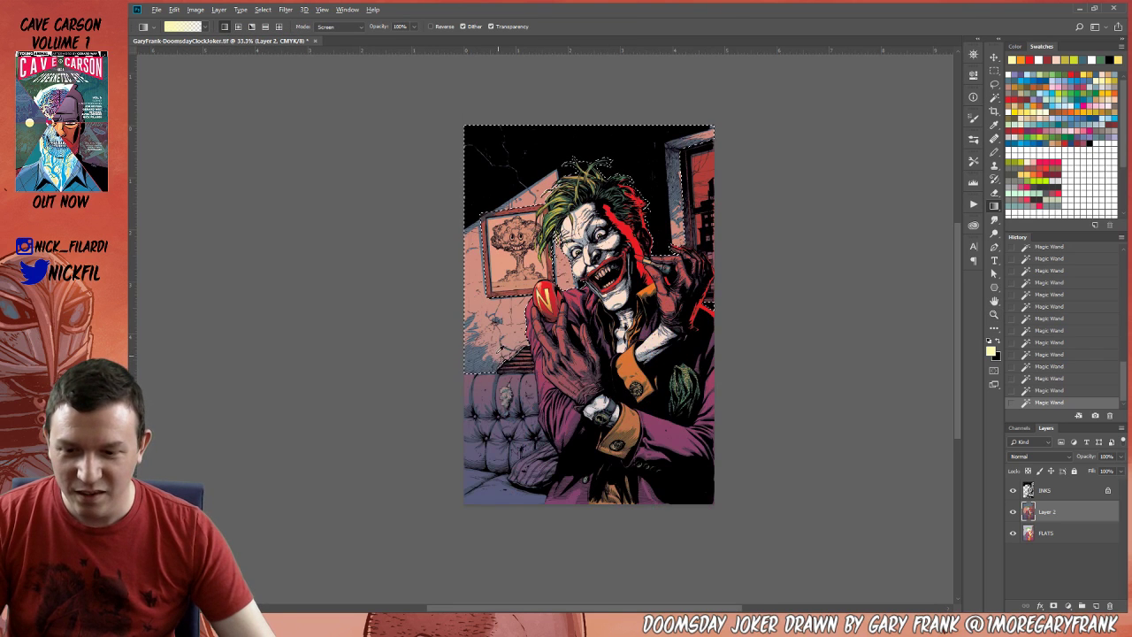
key(d)
drag(483, 353, 449, 406)
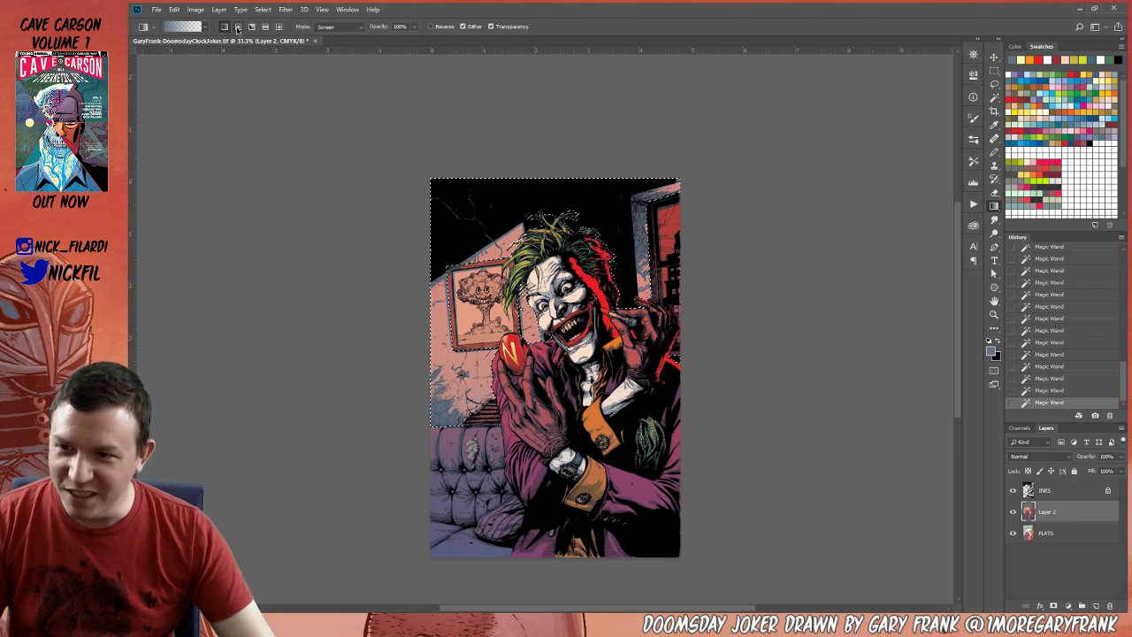
click(359, 27)
click(353, 33)
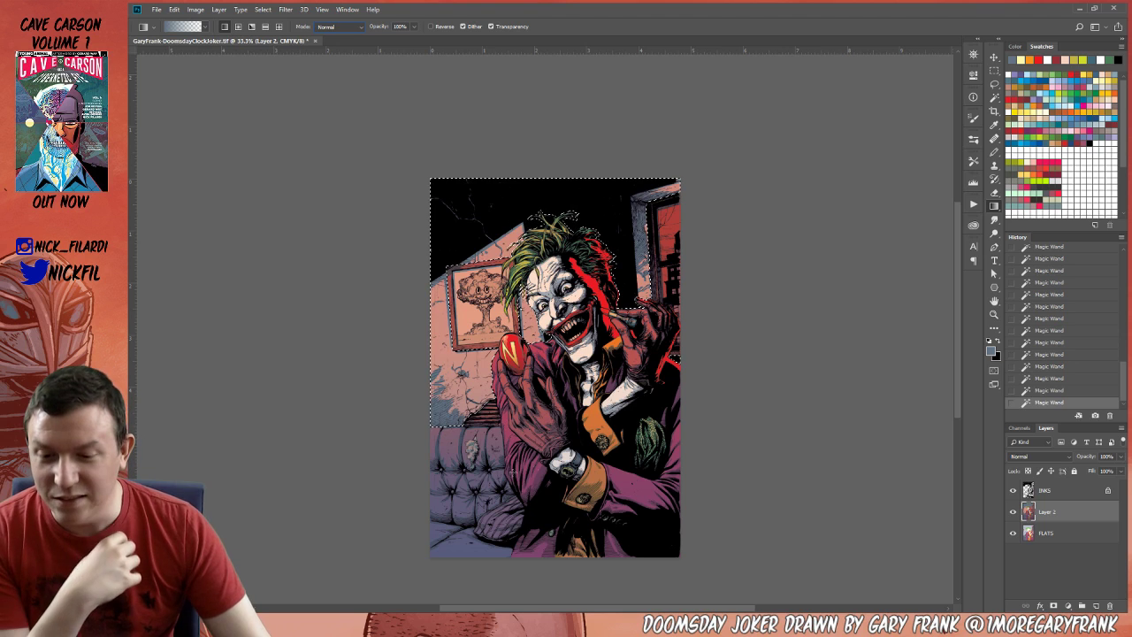
drag(466, 299, 476, 205)
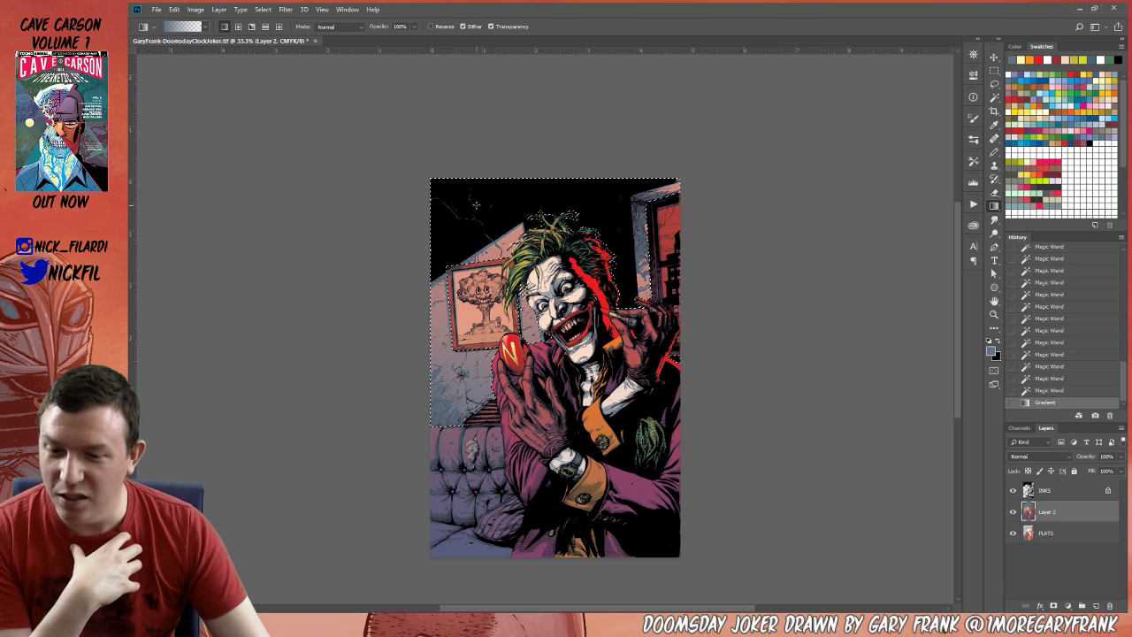
key(ctrl+z)
Try desaturating the selected wall with Hue/Saturation at saturation -54, and cancel the adjustment.
key(ctrl+u)
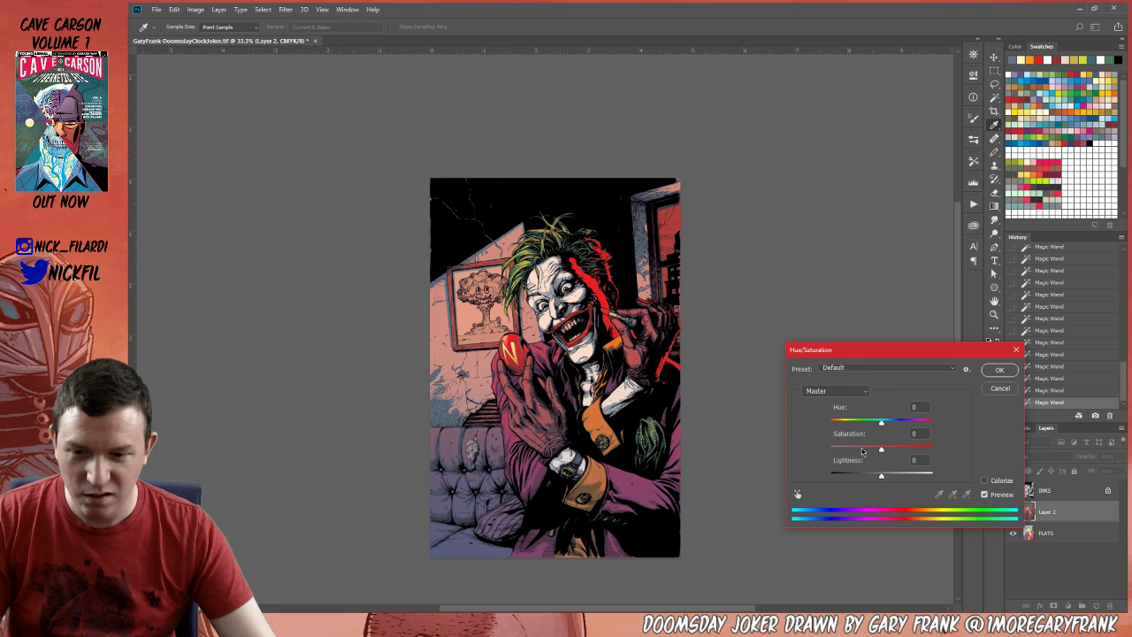
drag(863, 451, 853, 451)
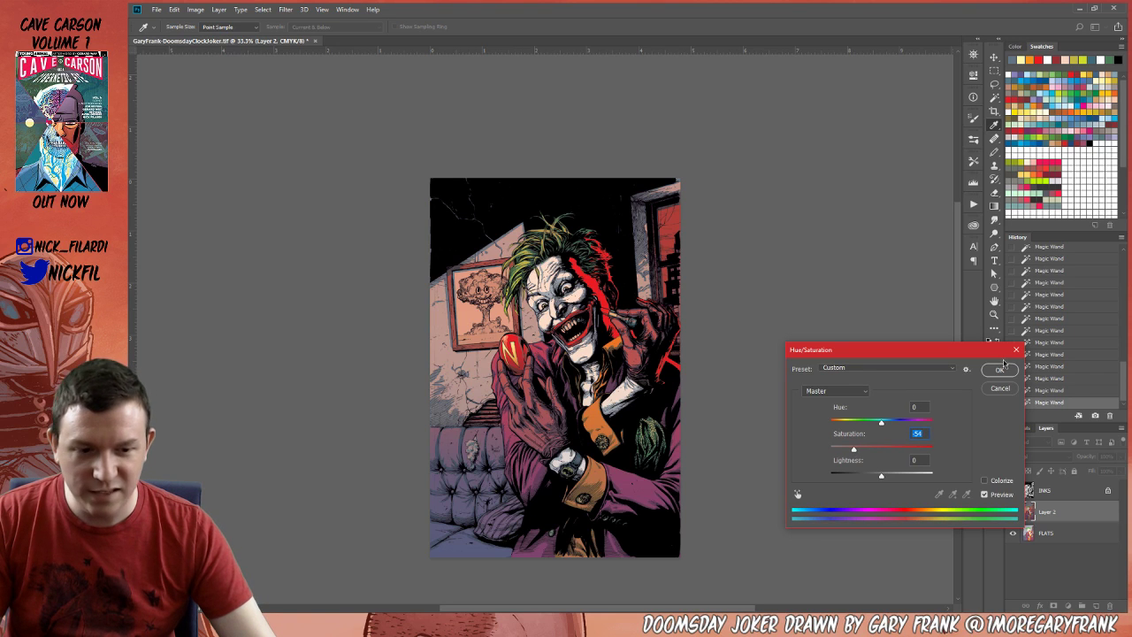
click(1002, 390)
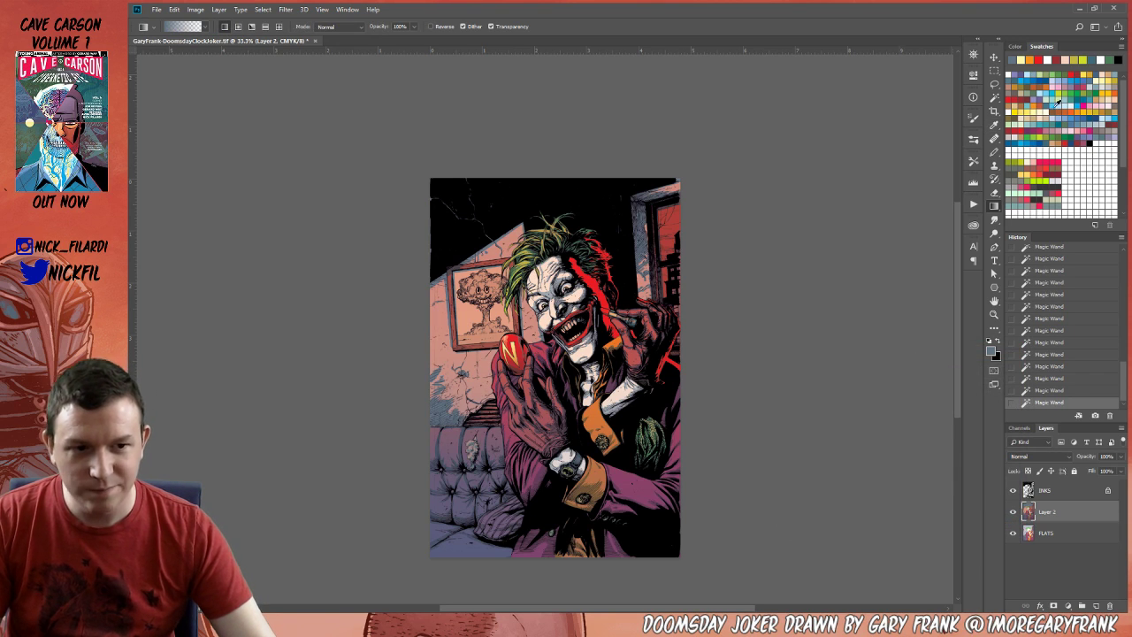
Fill the selected wall with light blue and twice with a mauve sampled from the couch, fading each fill.
click(1069, 111)
key(alt+BackSpace)
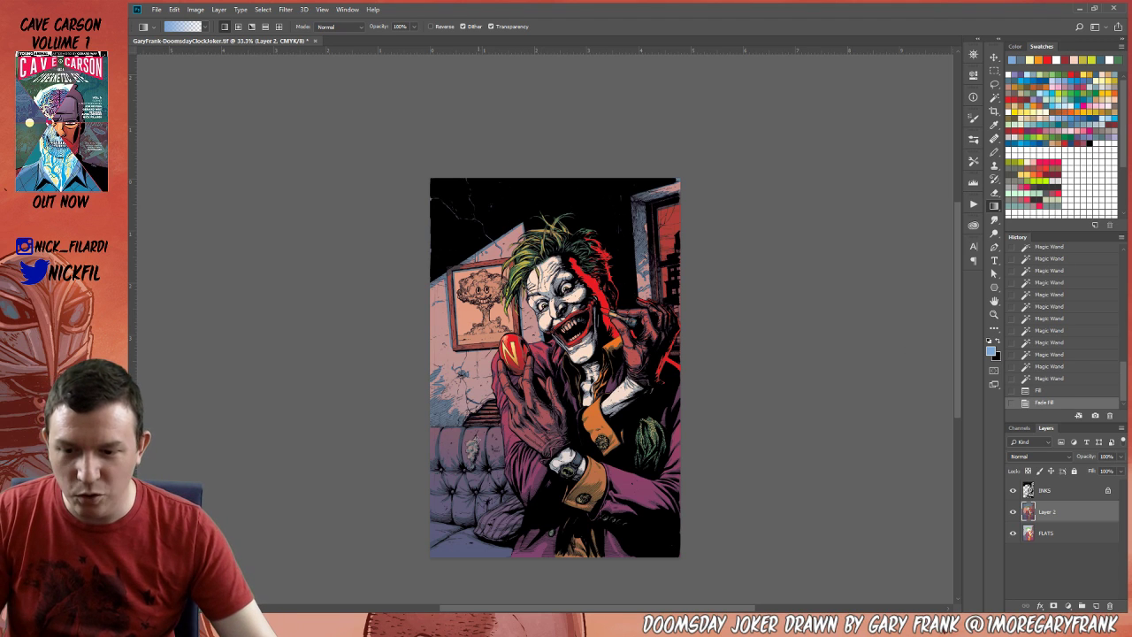
key(b)
alt+click(456, 429)
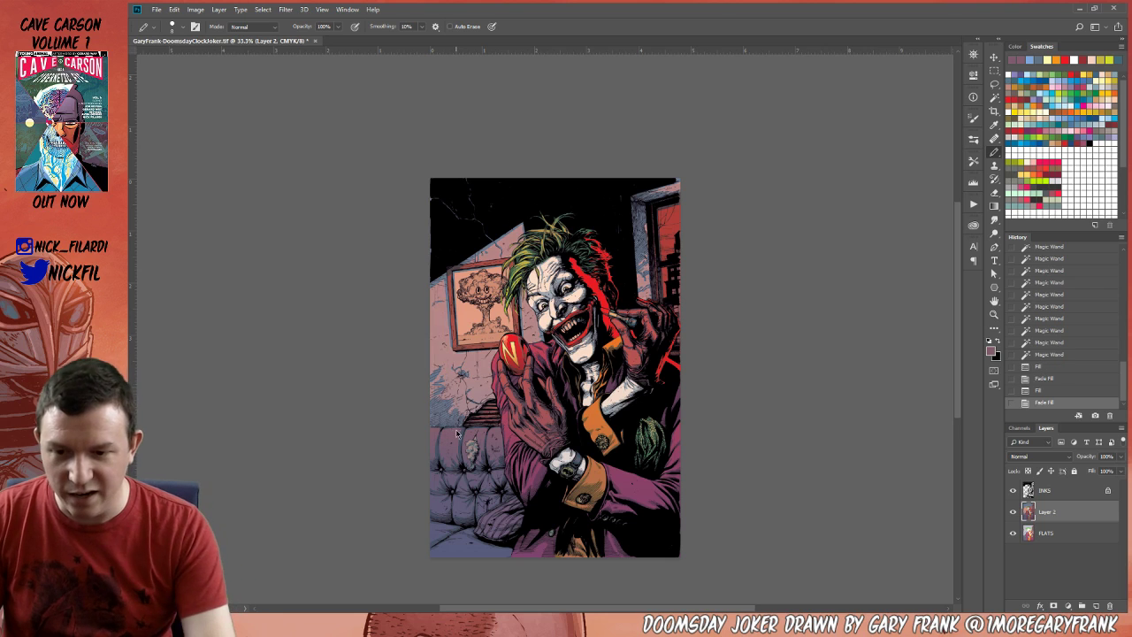
key(alt+BackSpace)
key(alt+BackSpace)
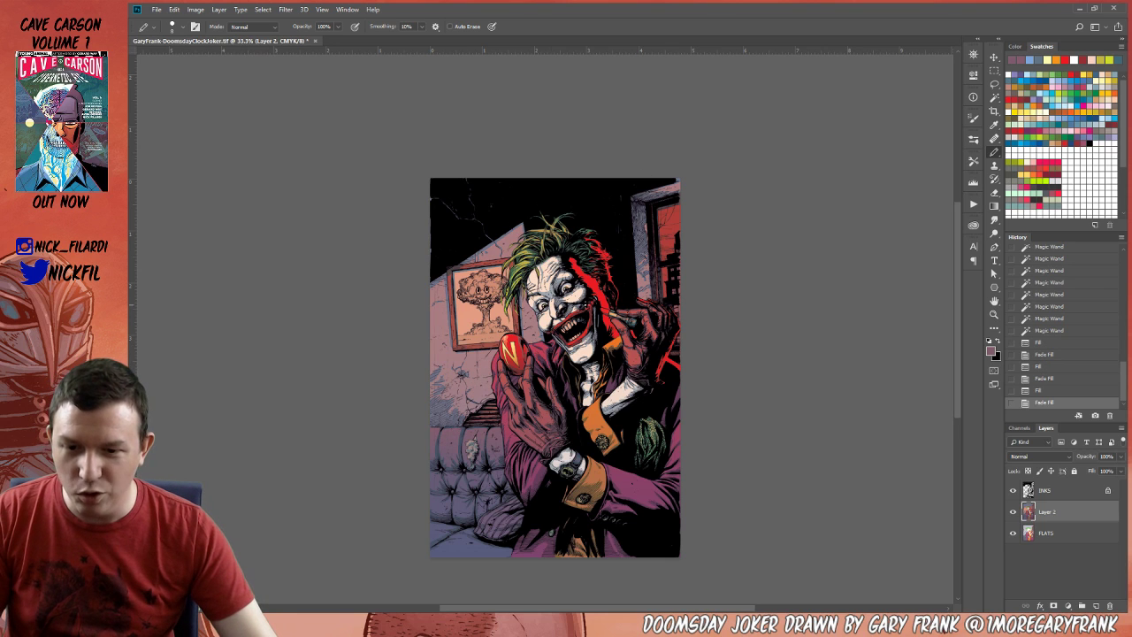
Try a faded dark blue fill on the wall with hue shifts of -67 and +47, and revert to the mauve fill.
click(1102, 114)
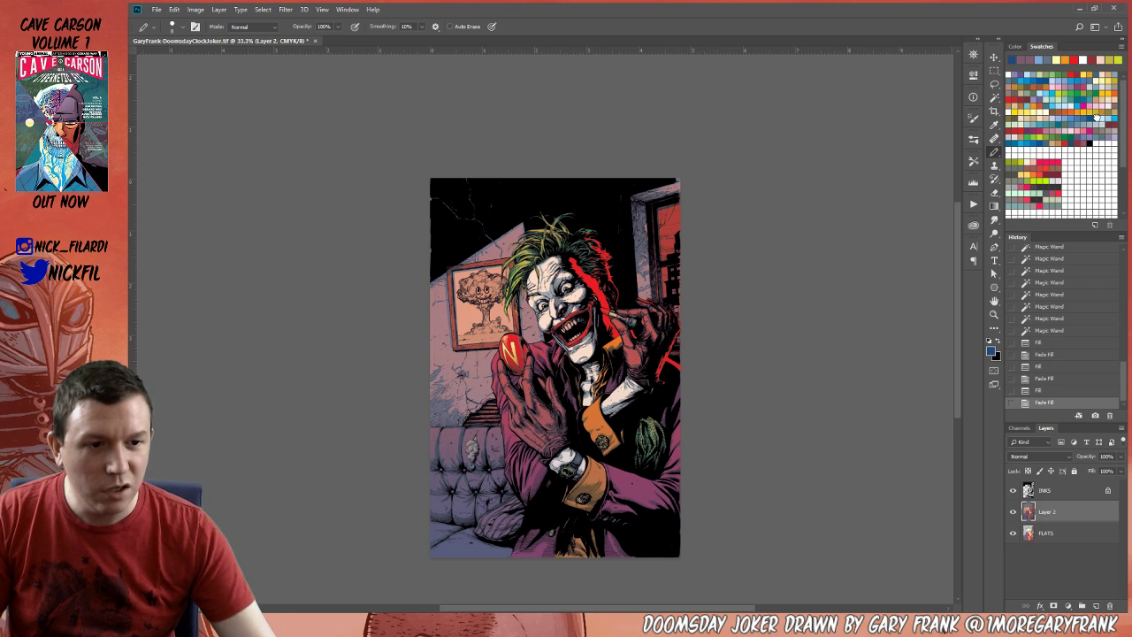
key(alt+BackSpace)
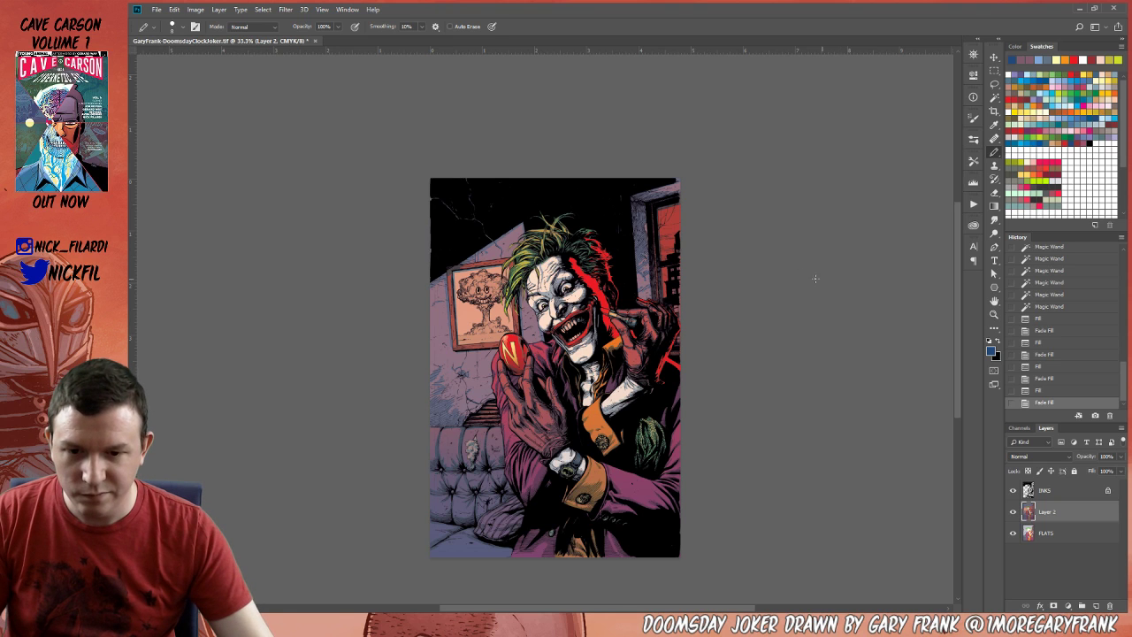
key(ctrl+u)
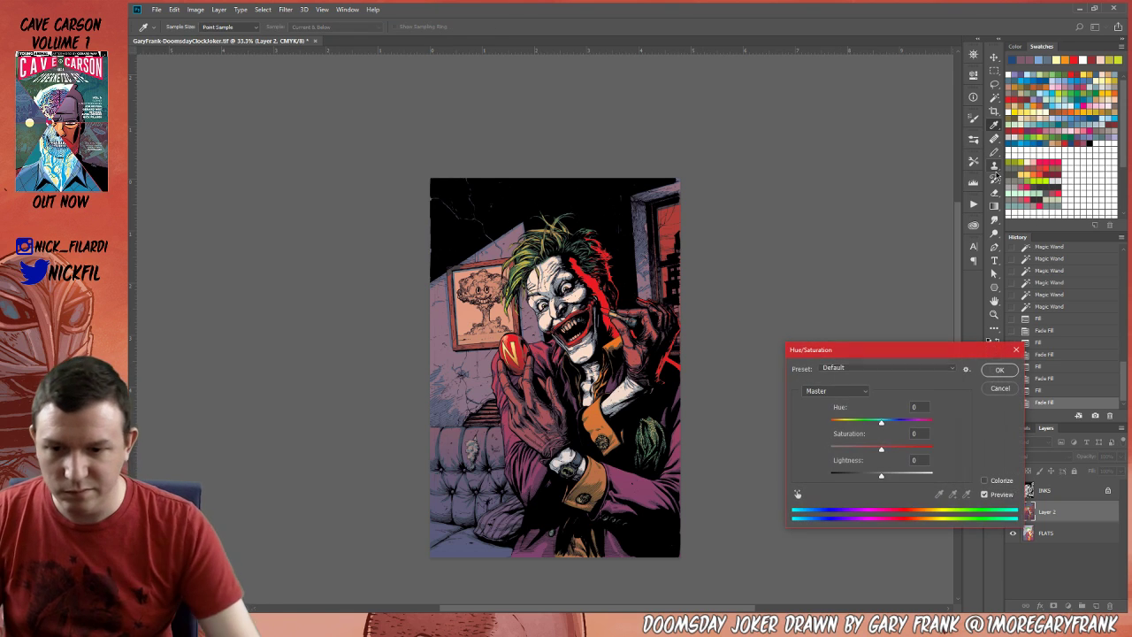
click(854, 424)
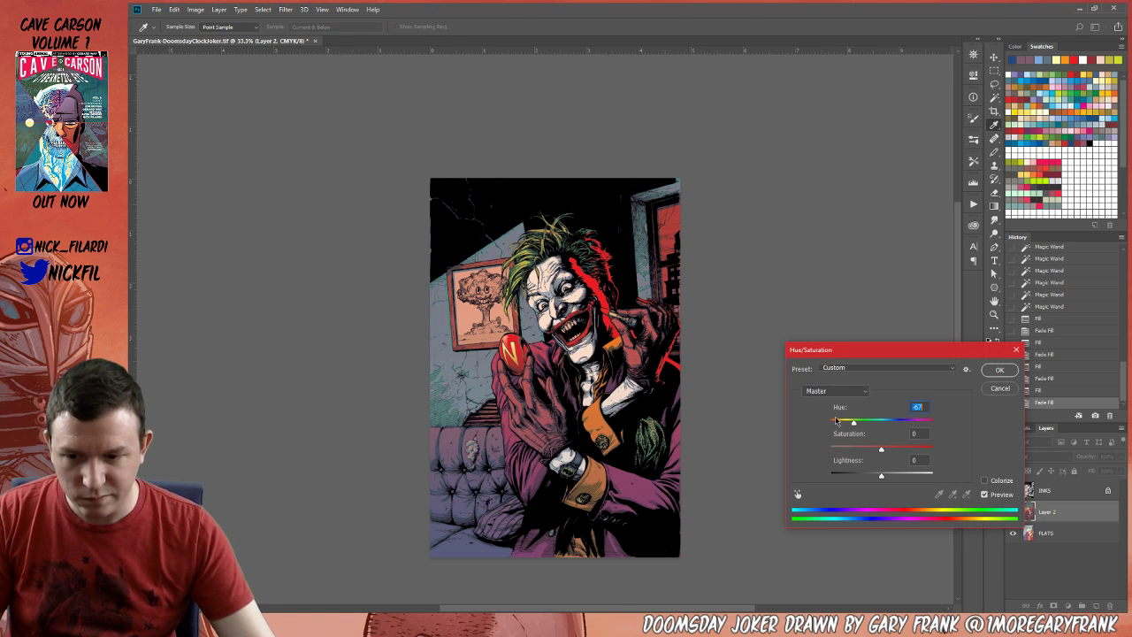
drag(878, 423, 905, 422)
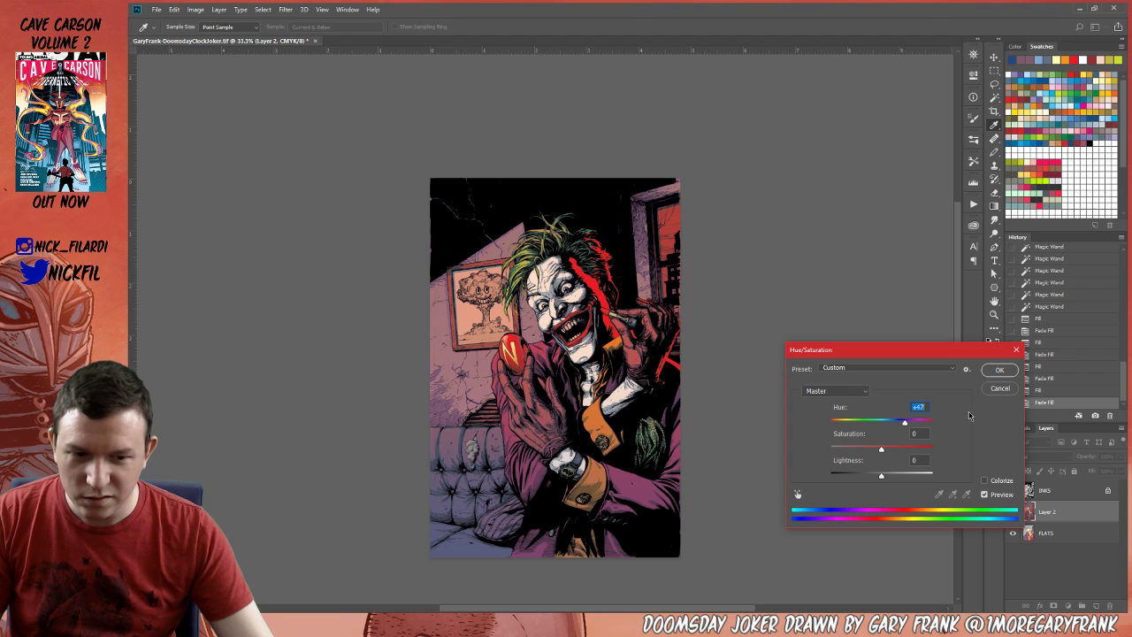
click(999, 388)
click(1055, 380)
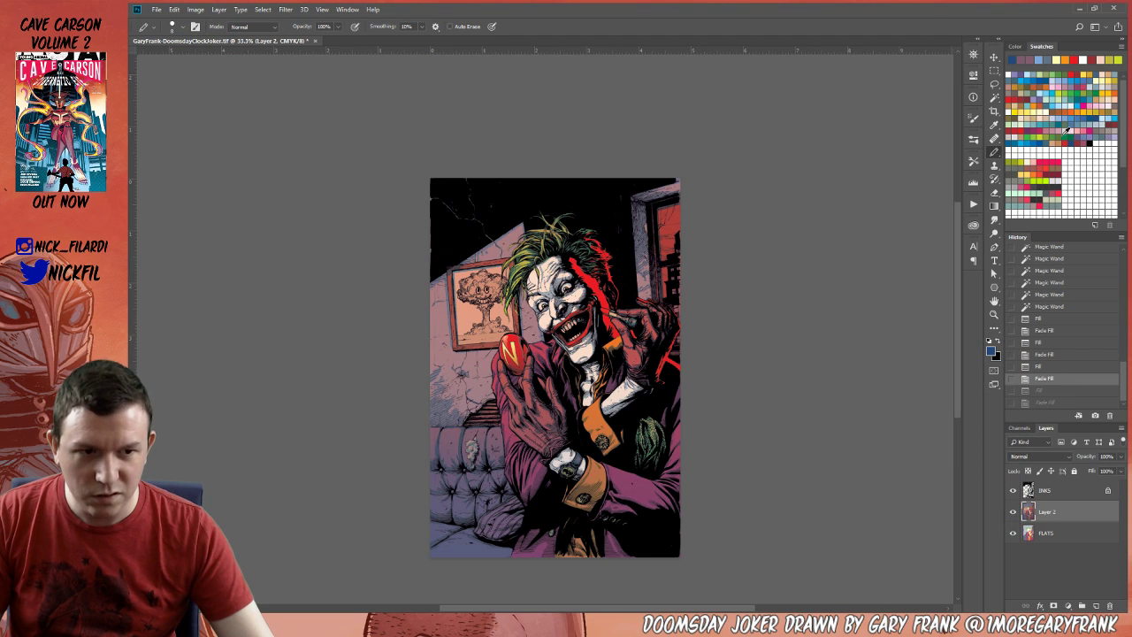
Fill the selected wall with dark red, fade the fill, and clear the selection.
click(1080, 69)
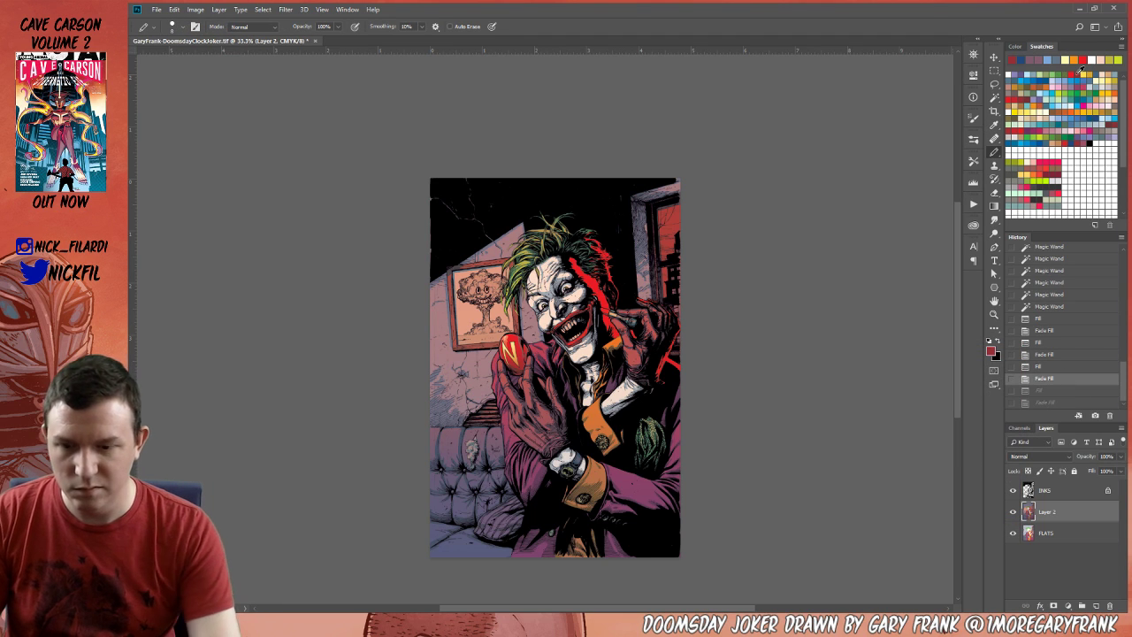
key(alt+BackSpace)
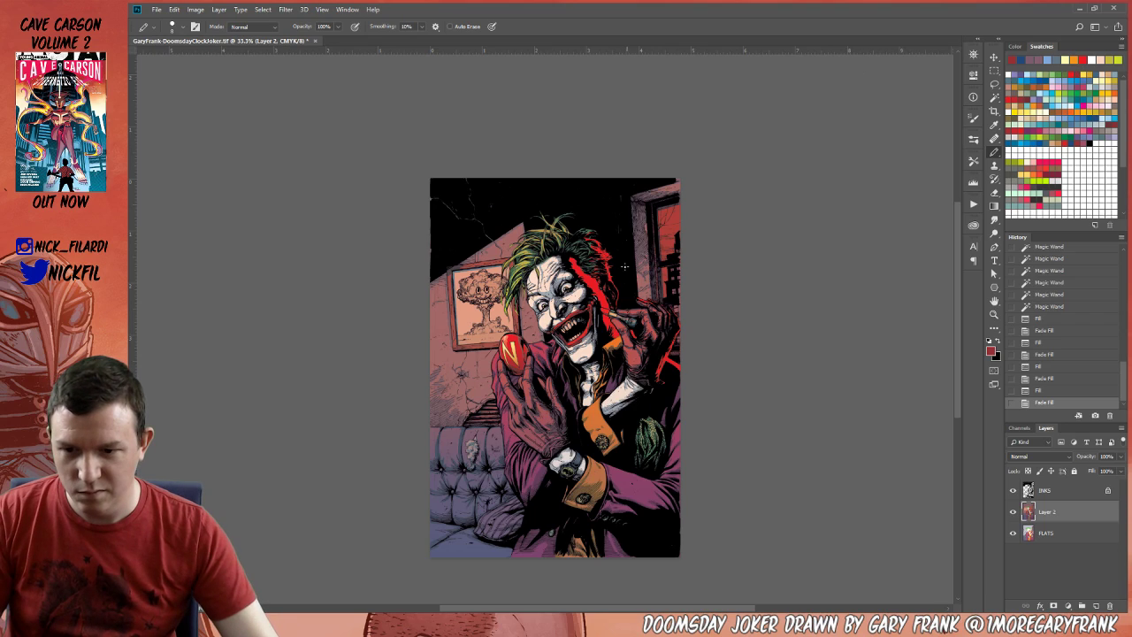
key(ctrl+d)
key(z)
click(480, 378)
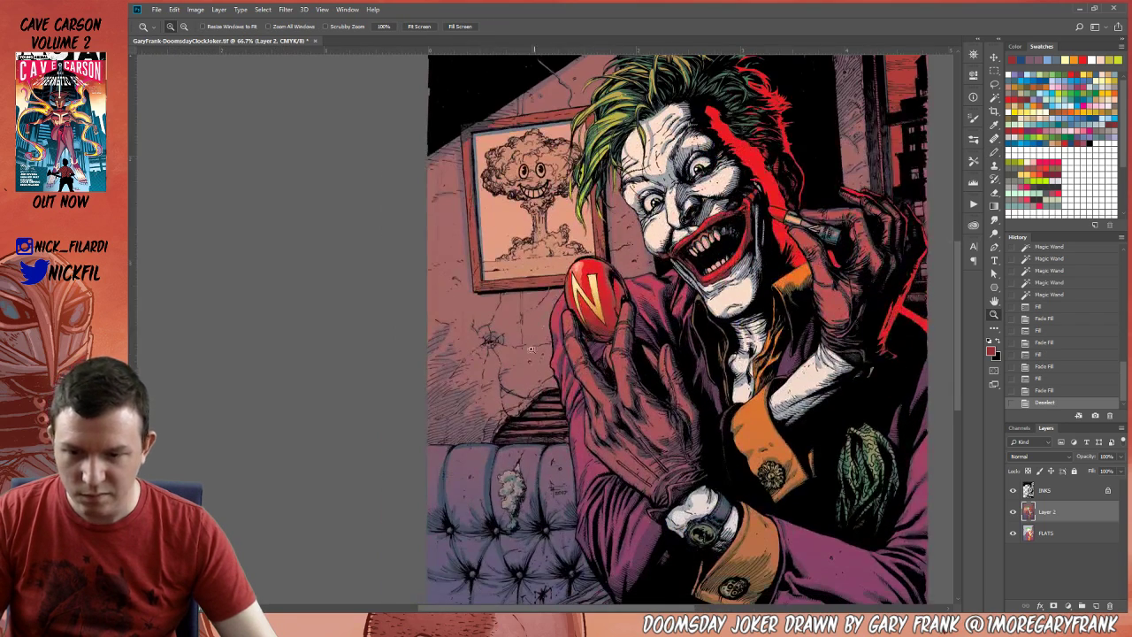
key(ctrl+z)
alt+click(530, 349)
alt+click(535, 328)
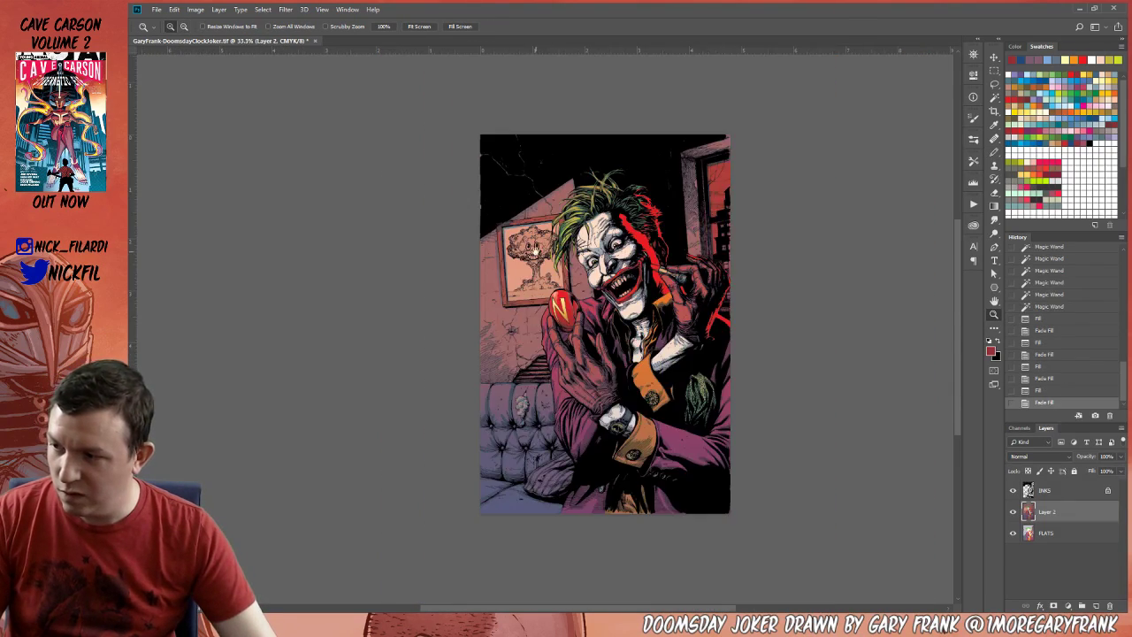
drag(532, 247, 521, 295)
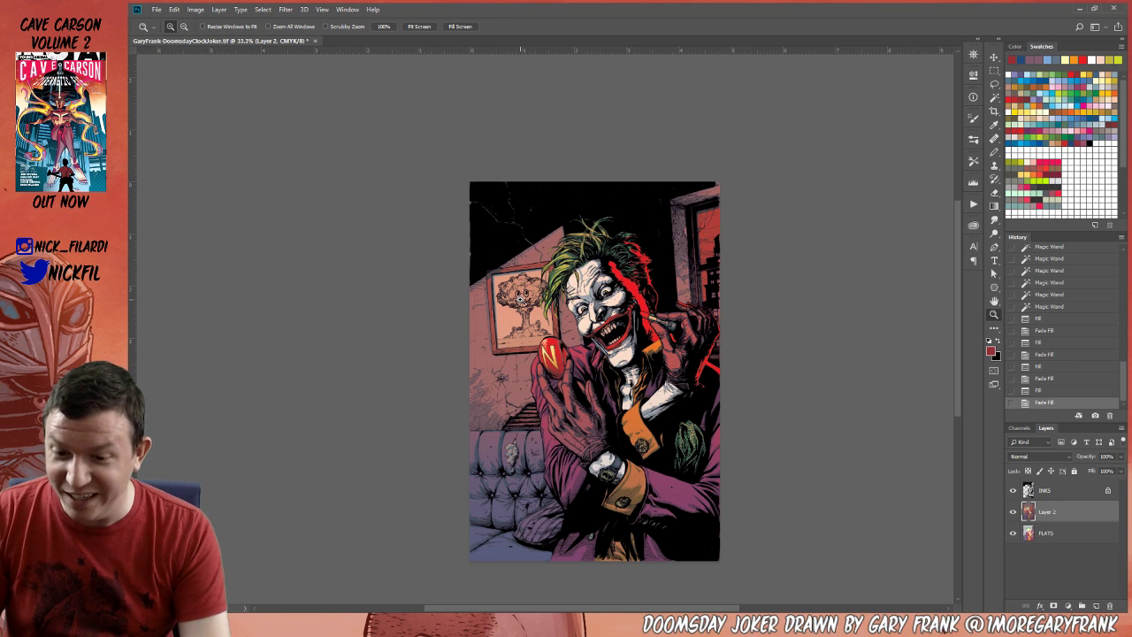
key(ctrl+d)
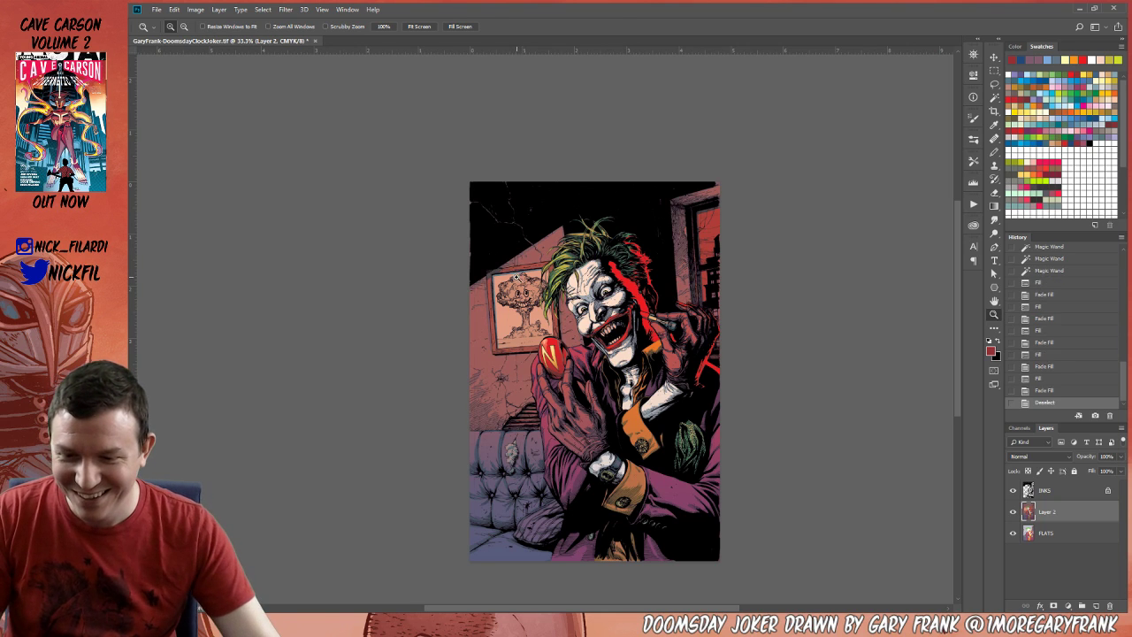
Select the wooden frame of the mushroom-cloud picture, fill it with a faded dark muted purple, and deselect.
key(w)
click(502, 274)
shift+click(501, 364)
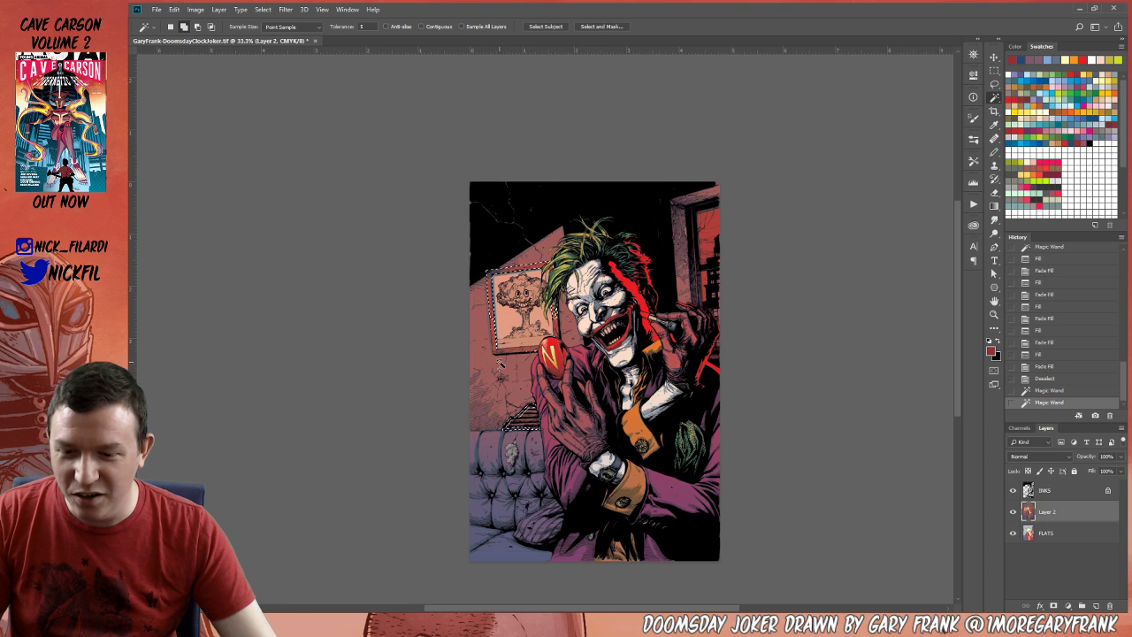
shift+click(520, 421)
shift+click(525, 410)
key(z)
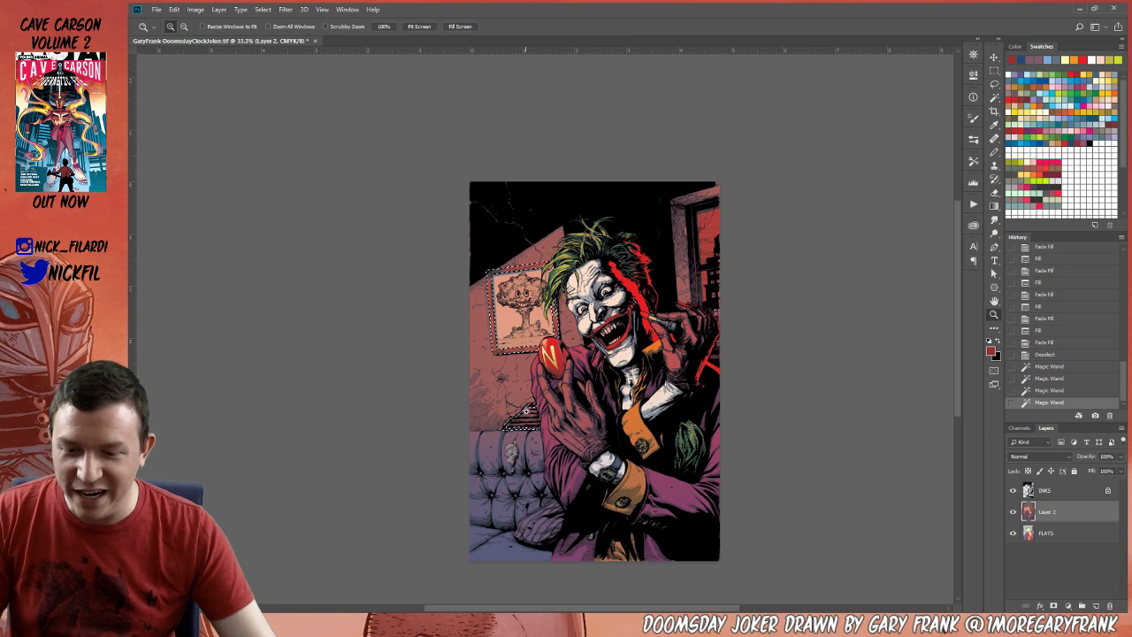
key(l)
mouse_move(594, 417)
mouse_down()
mouse_move(449, 445)
mouse_move(541, 443)
mouse_up()
key(z)
click(483, 264)
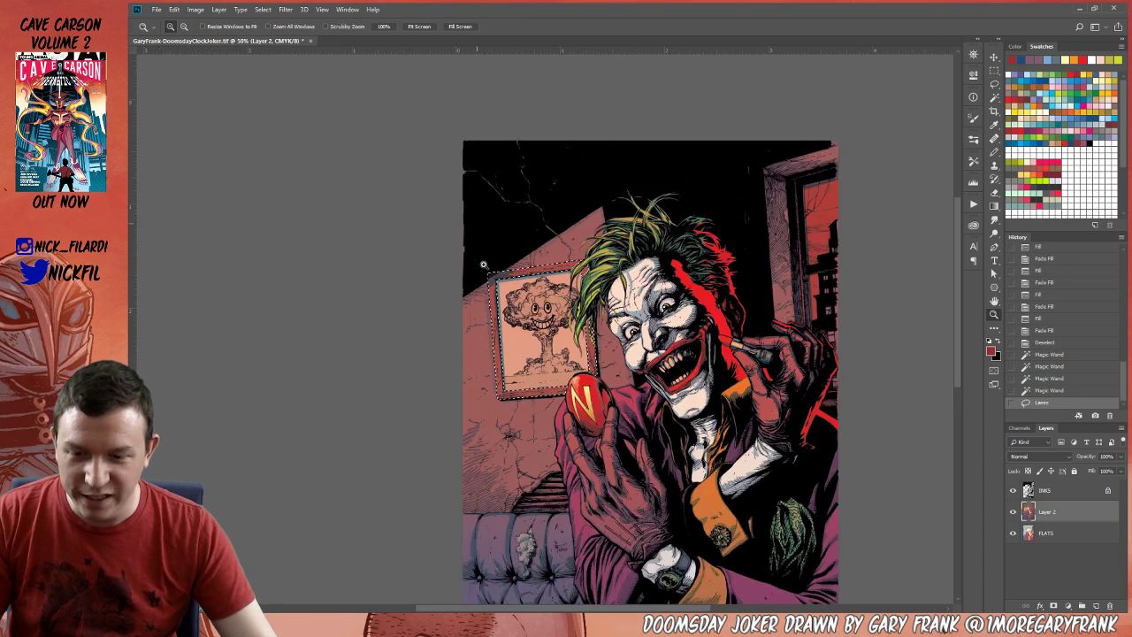
click(482, 265)
key(b)
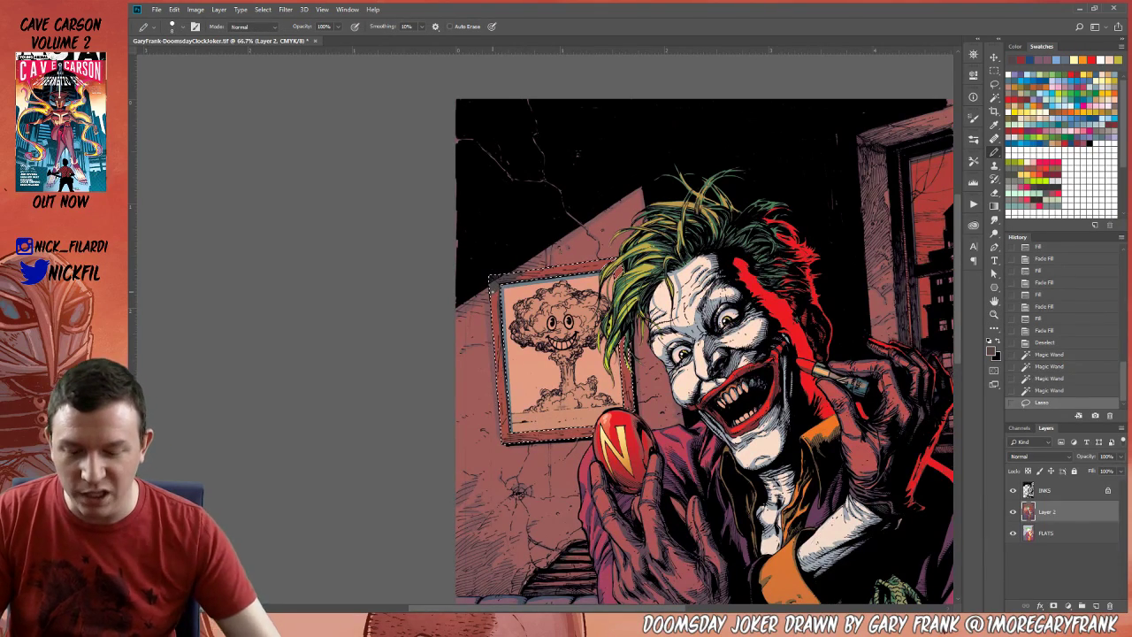
key(alt+BackSpace)
key(ctrl+d)
key(z)
alt+click(582, 342)
alt+click(582, 342)
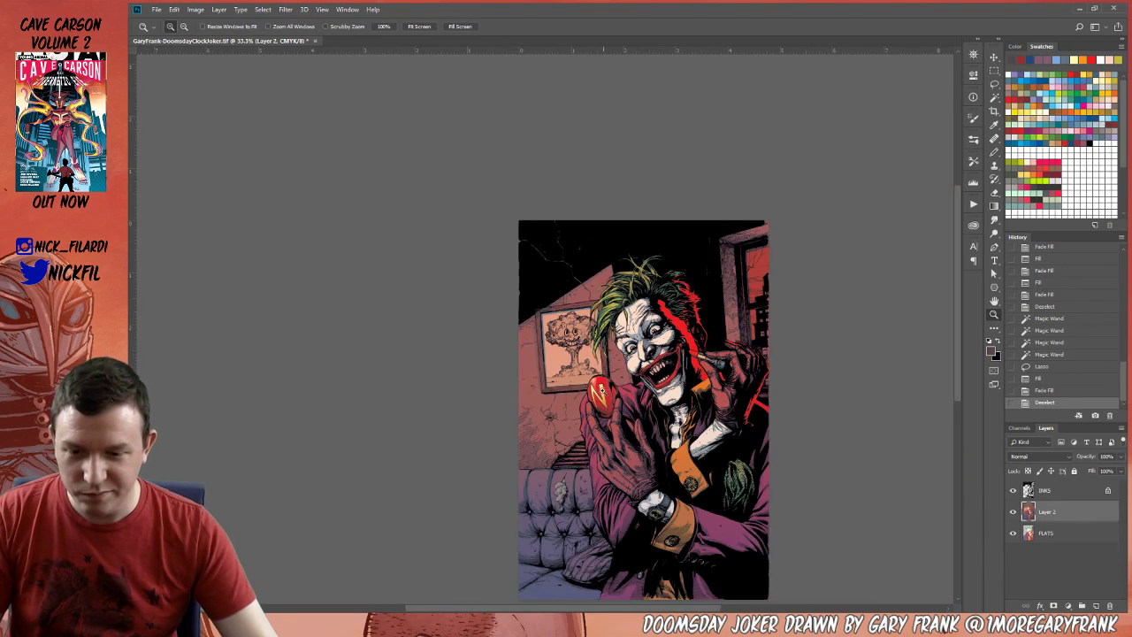
Select the paper areas of the mushroom-cloud picture, fill them twice with slate blue, fading each fill, and deselect.
drag(600, 389, 524, 409)
click(477, 376)
key(w)
click(476, 374)
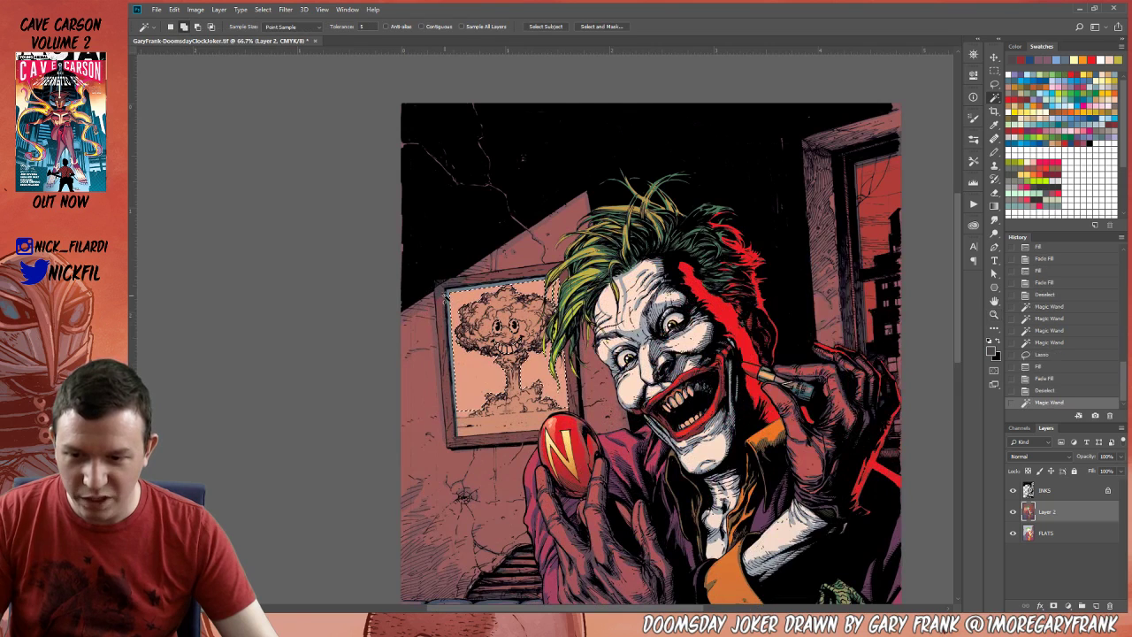
click(563, 403)
click(557, 405)
click(497, 428)
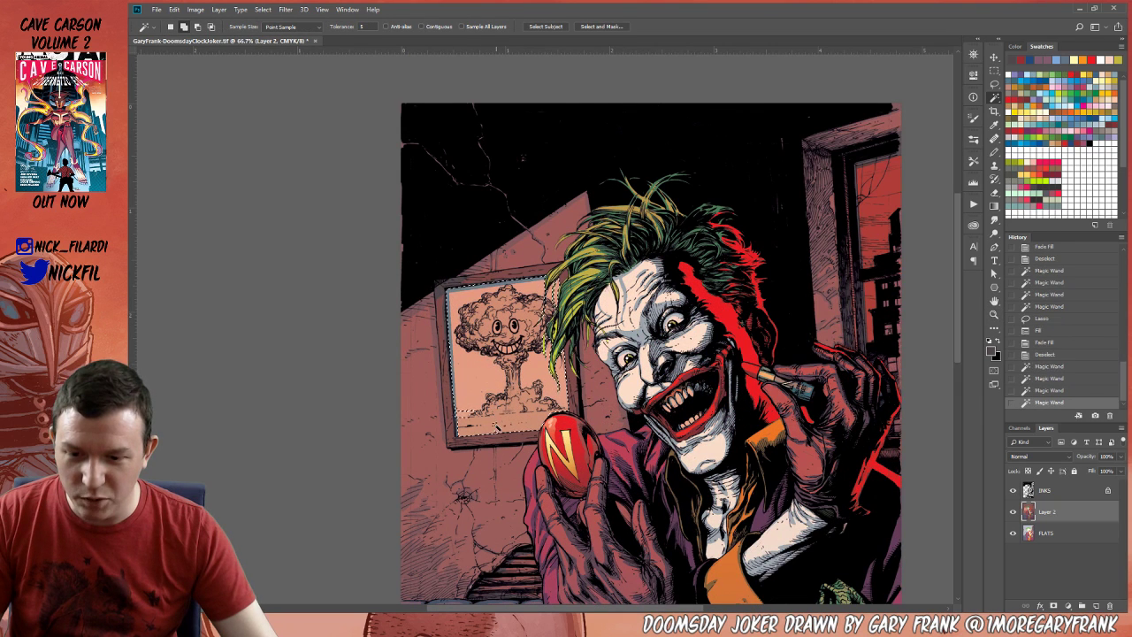
click(496, 418)
click(497, 354)
key(z)
alt+click(497, 343)
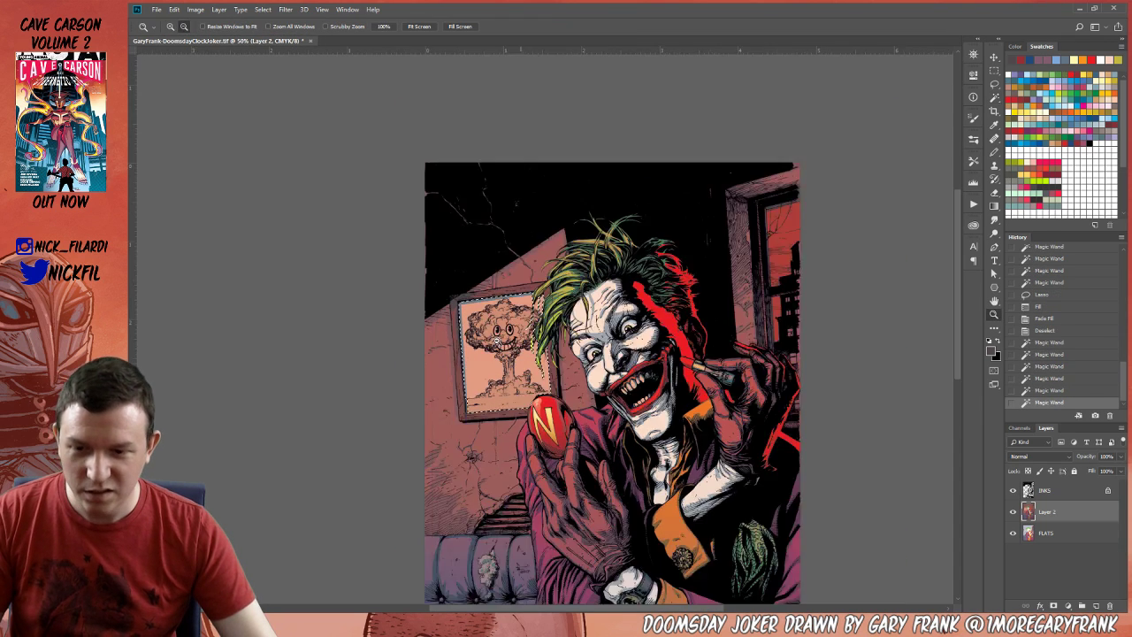
alt+click(497, 343)
click(1018, 77)
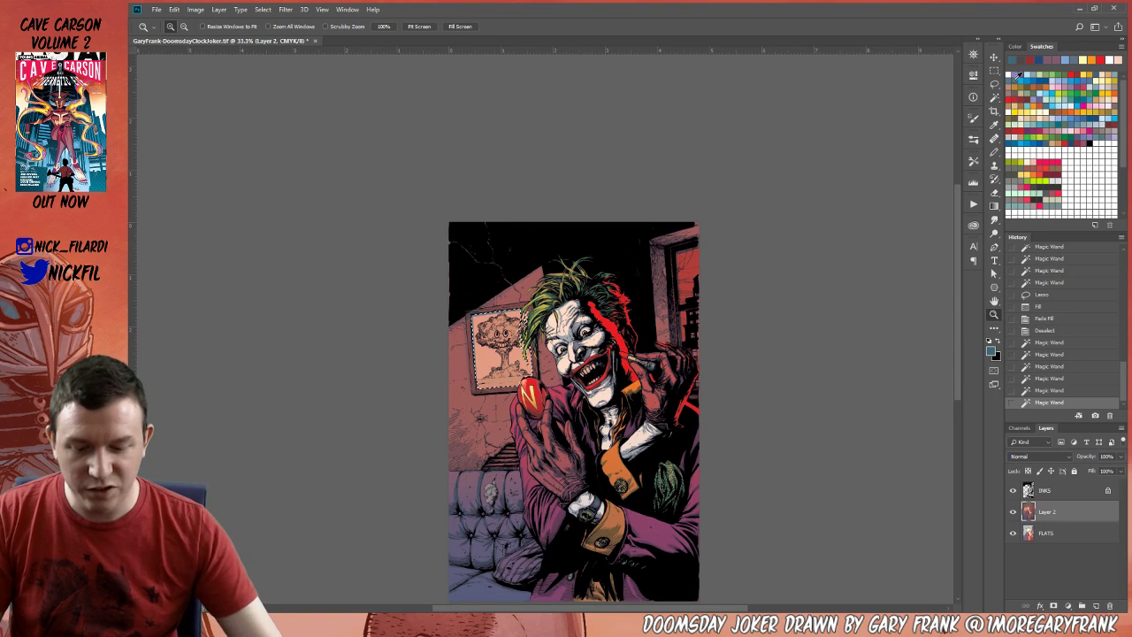
key(alt+BackSpace)
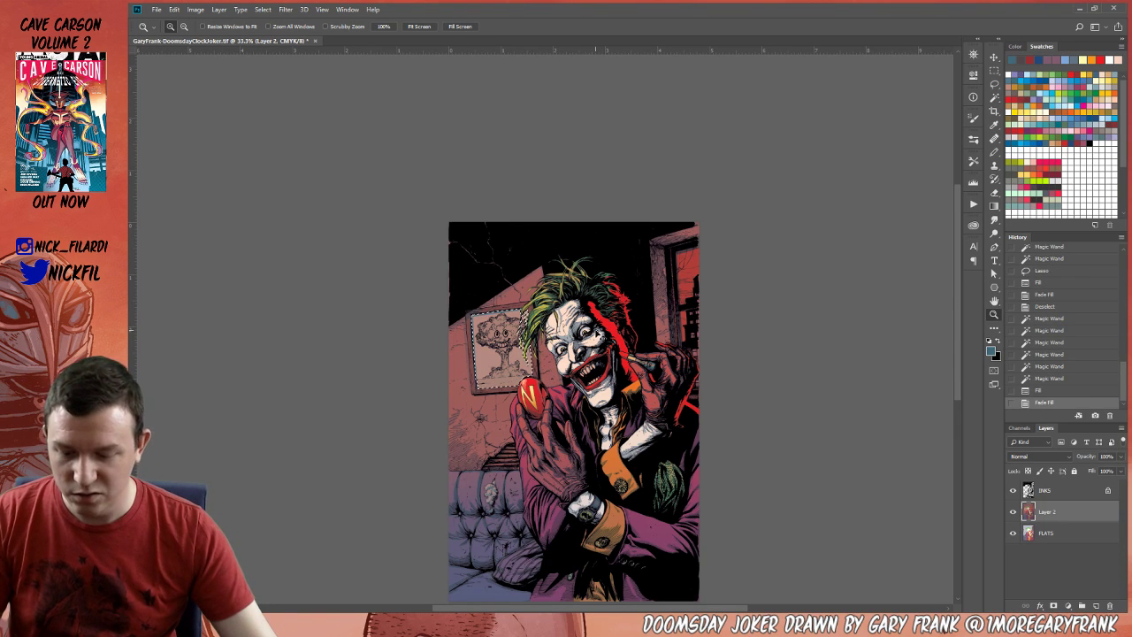
key(alt+BackSpace)
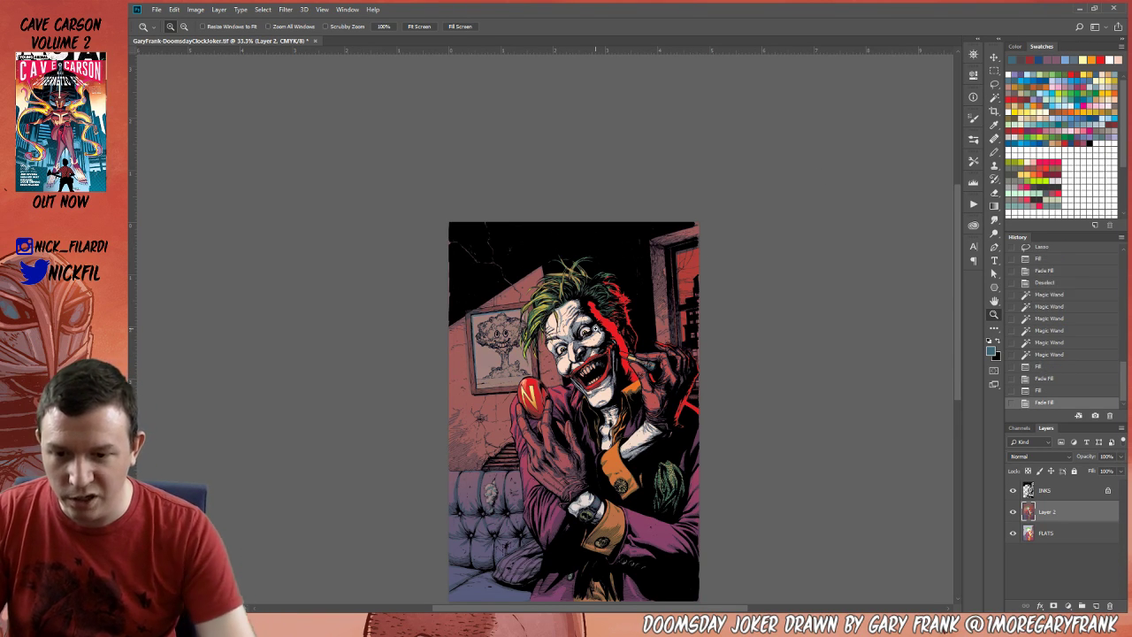
key(ctrl+d)
Select the sky in the window behind the Joker, fill it with bright red, and deselect.
click(487, 328)
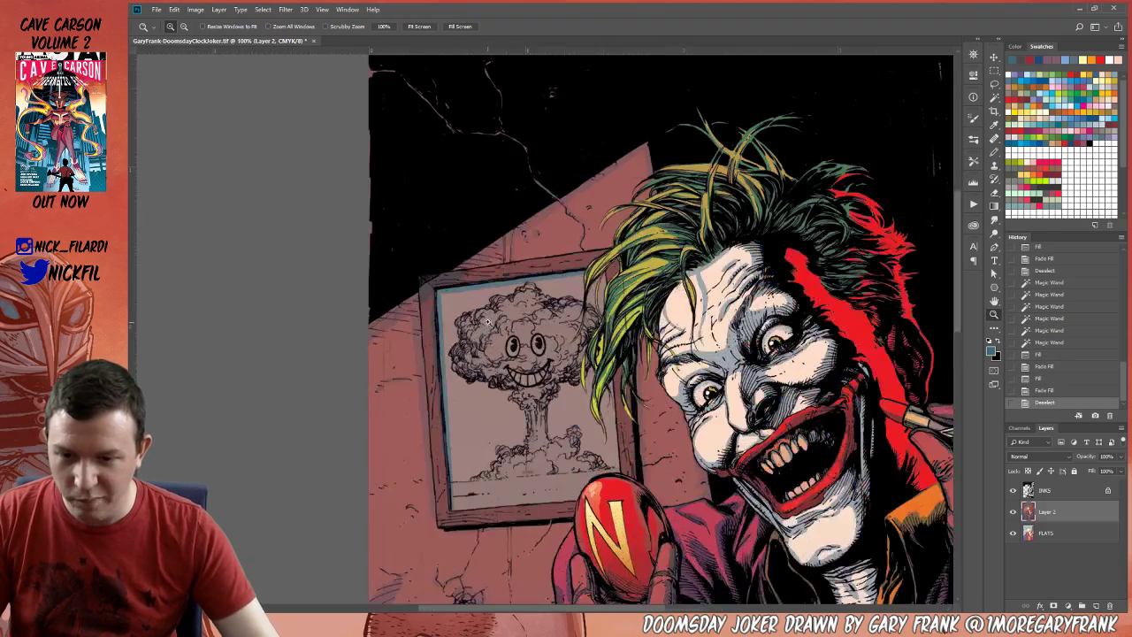
scroll(452, 321, down, 5)
alt+click(453, 321)
alt+click(453, 320)
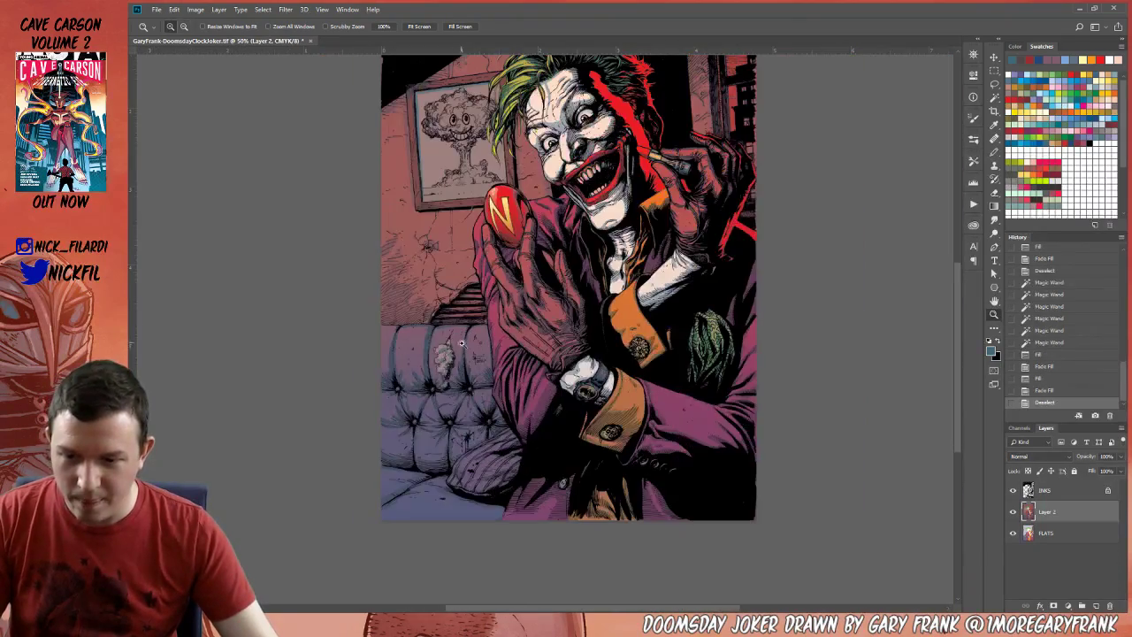
drag(596, 314, 559, 367)
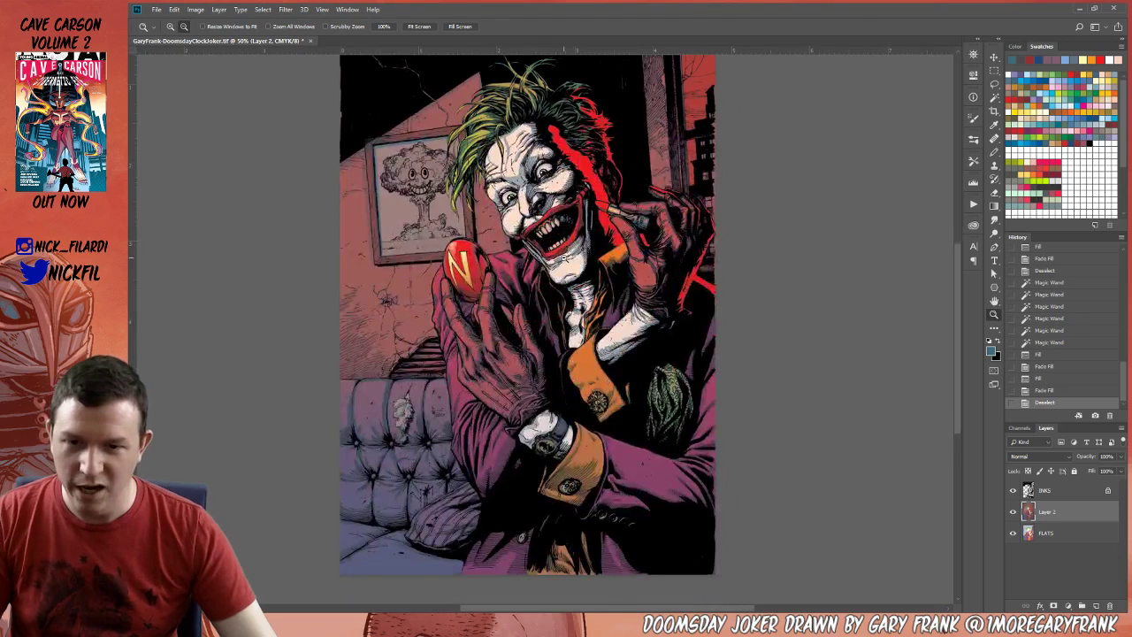
alt+click(564, 258)
key(w)
click(659, 210)
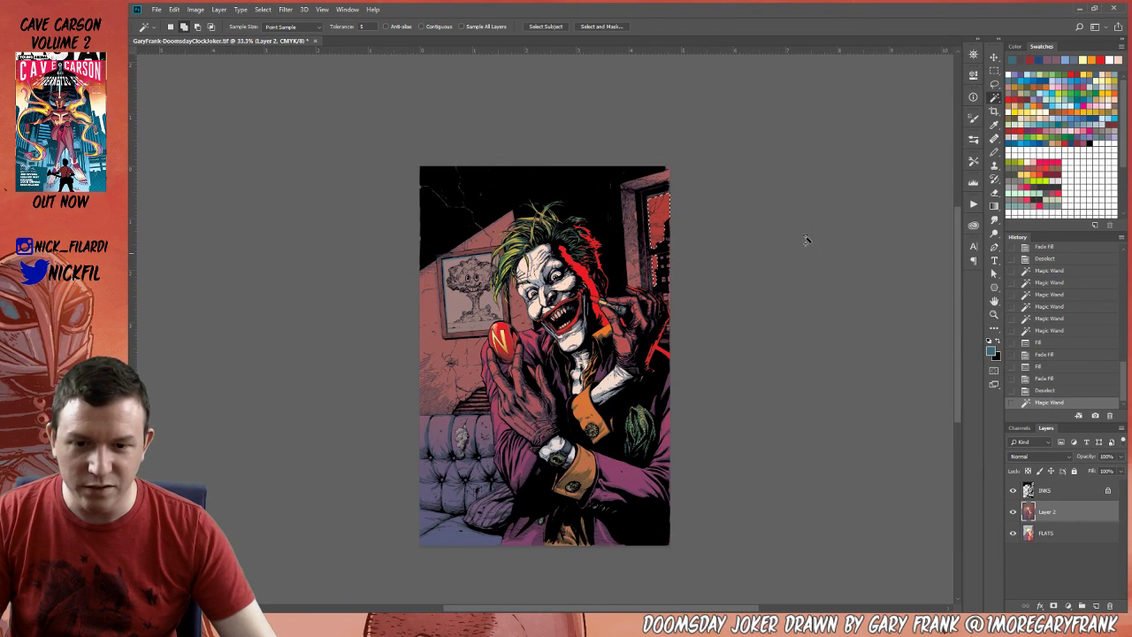
click(1075, 74)
key(alt+BackSpace)
key(ctrl+d)
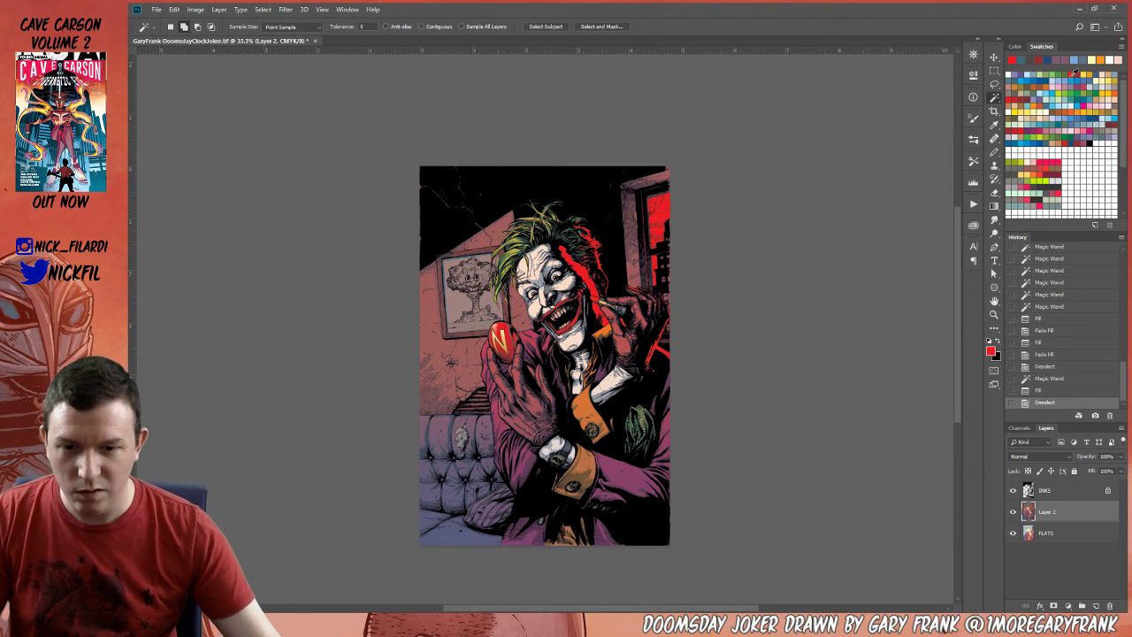
Make the FLATS layer active and toggle Layer 2's visibility off and on to compare the rendered colors with the flats.
drag(673, 260, 679, 294)
key(z)
click(635, 342)
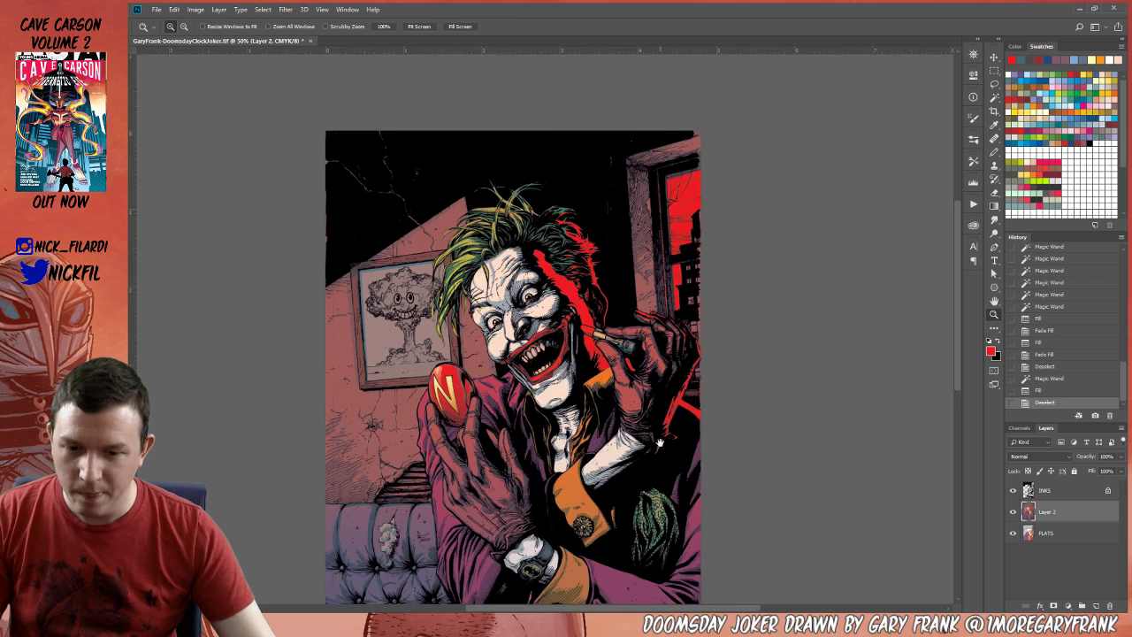
alt+click(635, 392)
alt+click(635, 392)
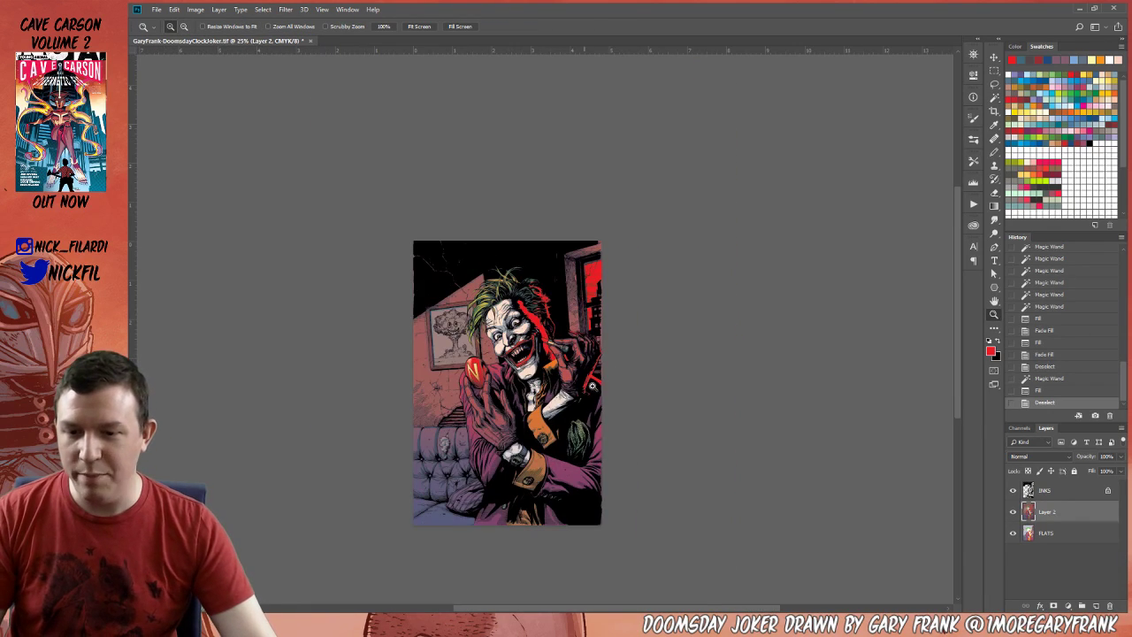
drag(564, 489, 628, 467)
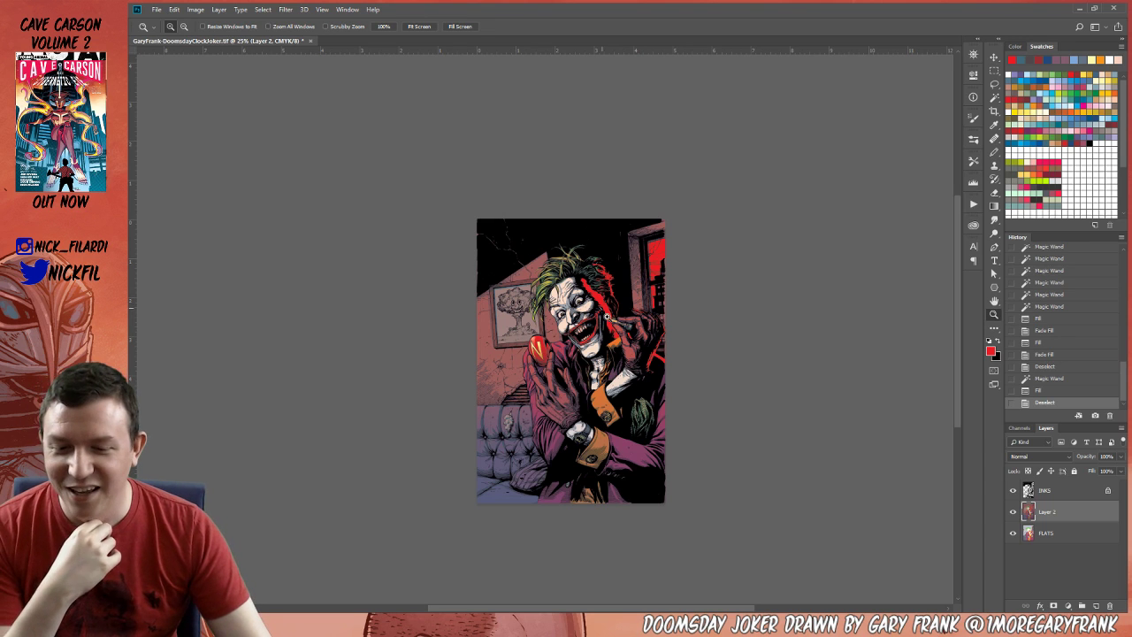
click(1065, 534)
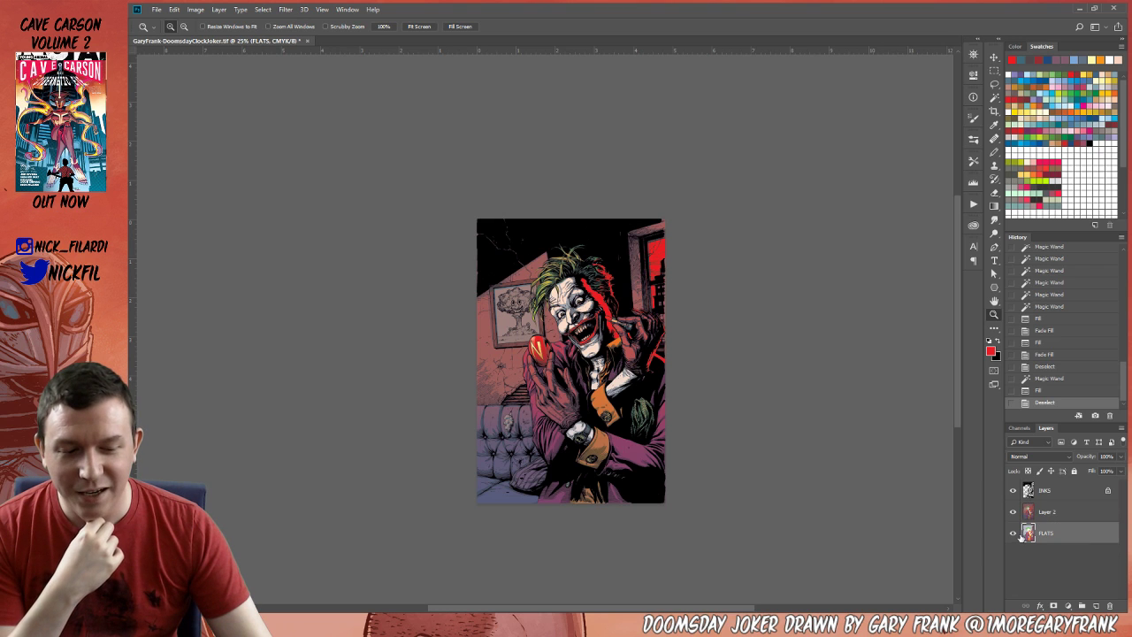
click(1013, 512)
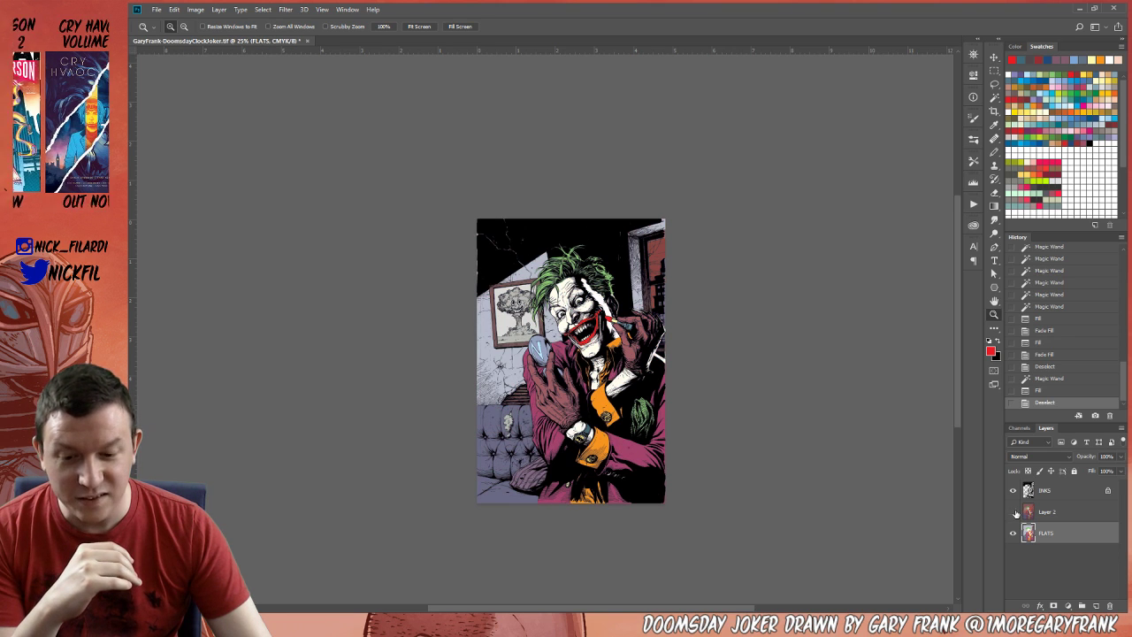
click(1012, 513)
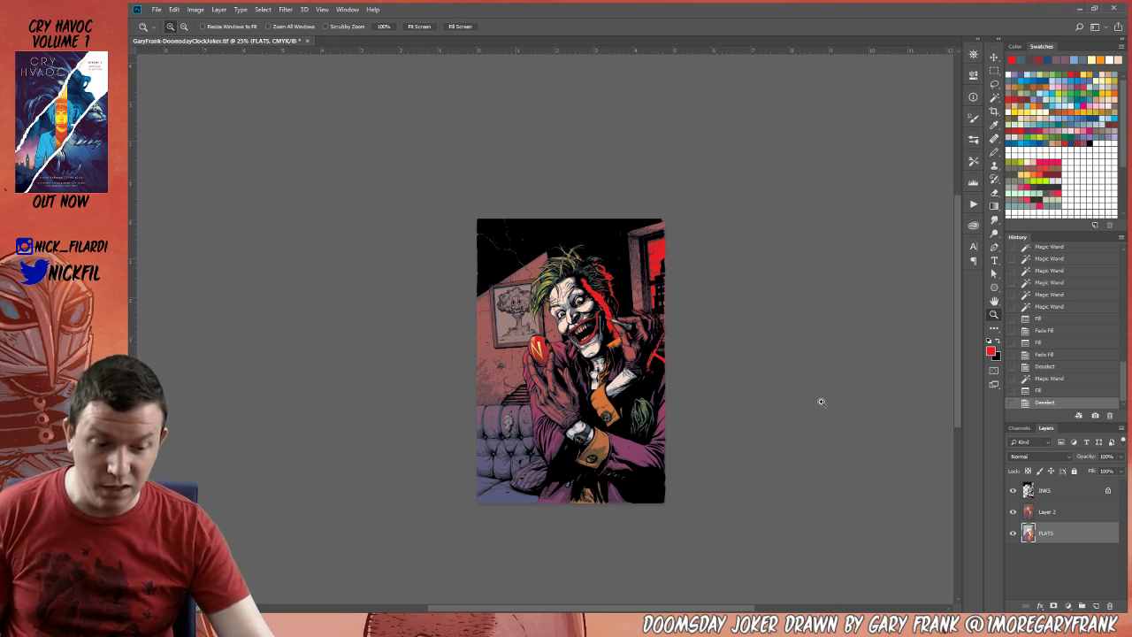
click(1013, 512)
click(1013, 512)
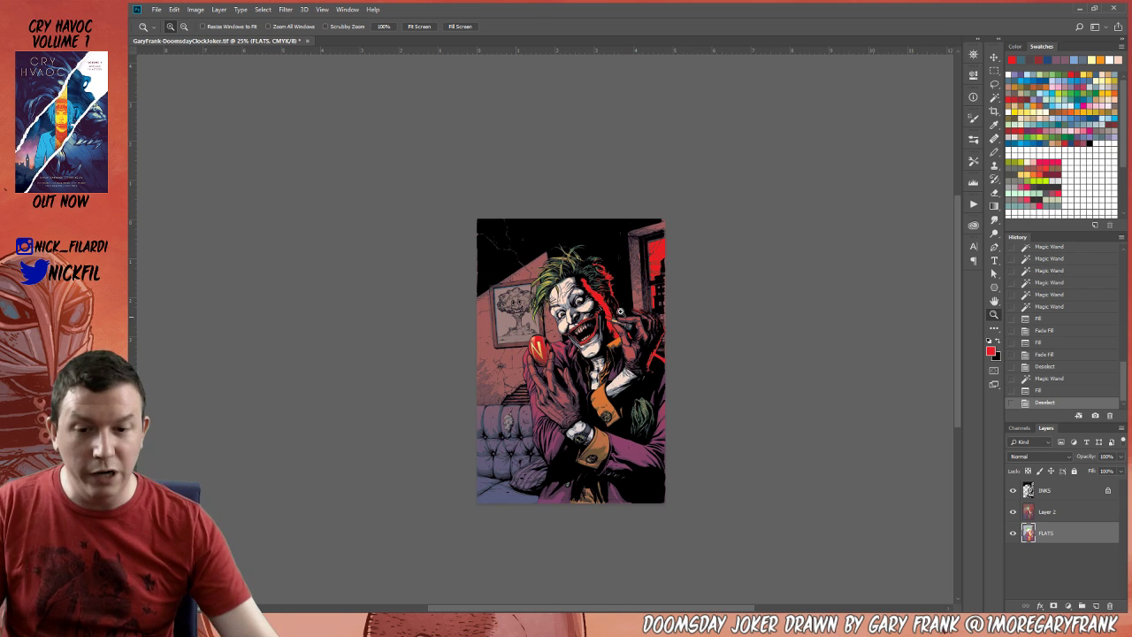
Examine the colored artwork up close, from the face, wall and window down to the couch and jacket.
click(561, 334)
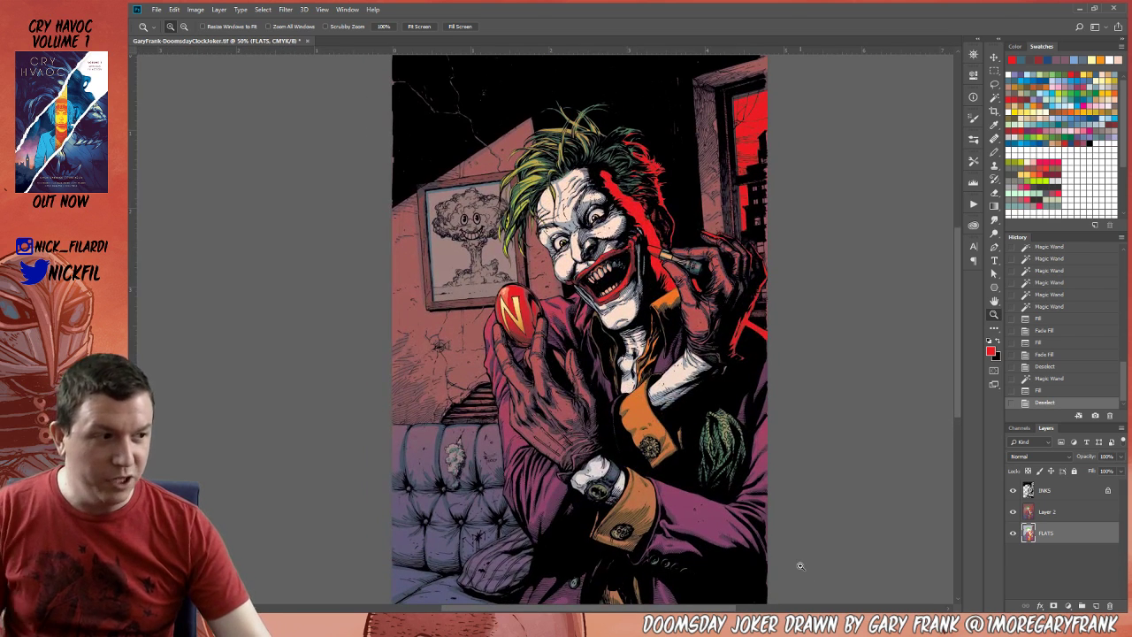
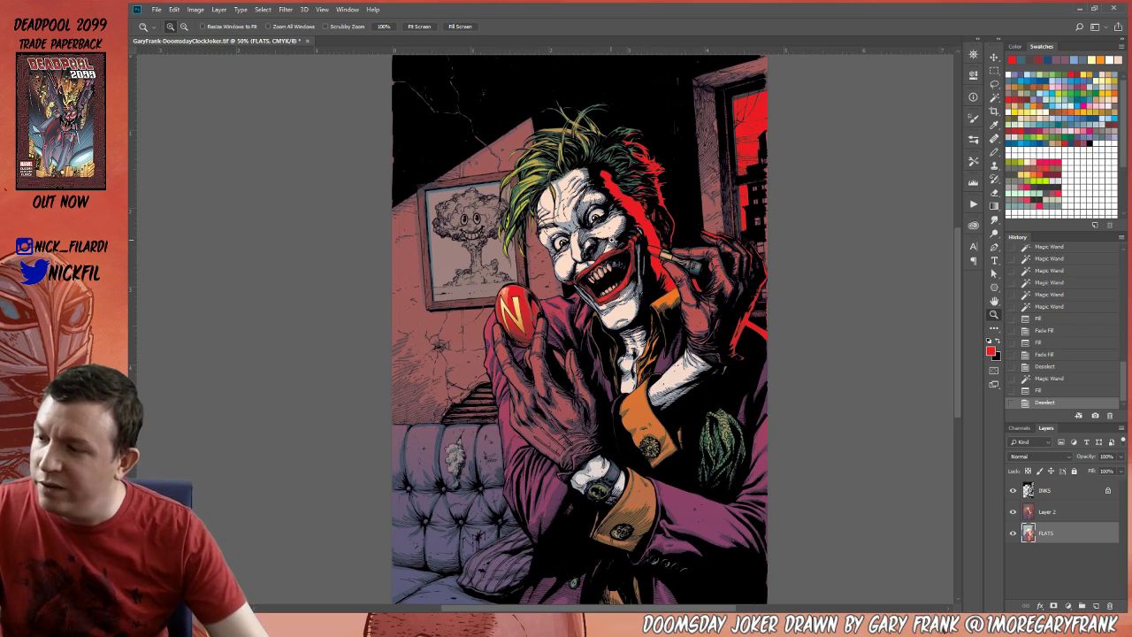
drag(614, 317, 600, 359)
click(582, 228)
drag(618, 318, 643, 346)
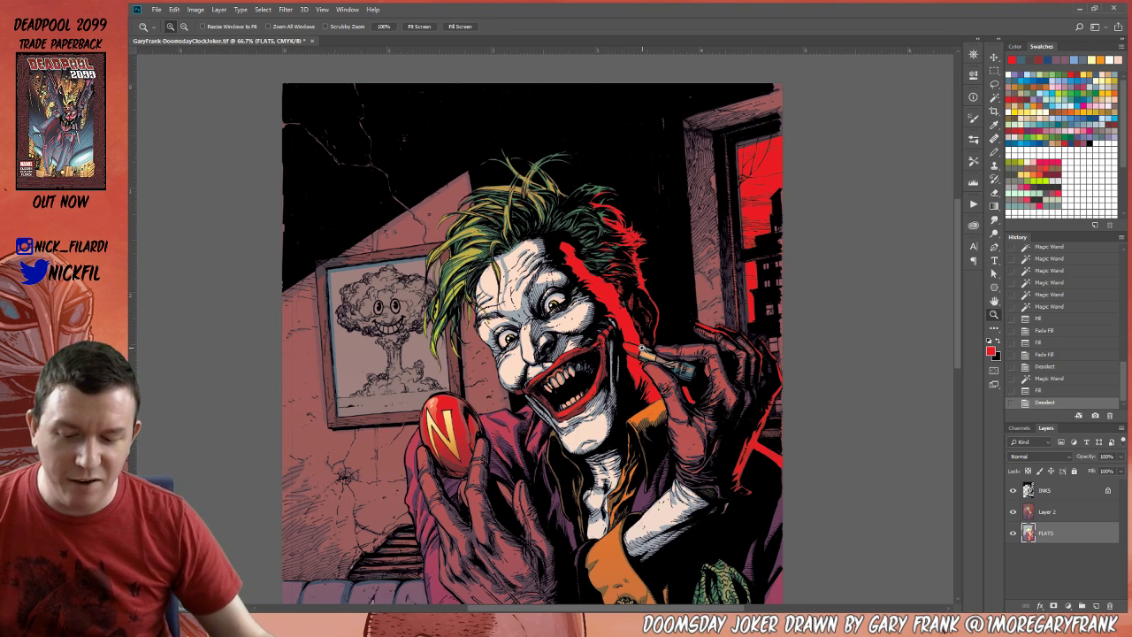
click(994, 300)
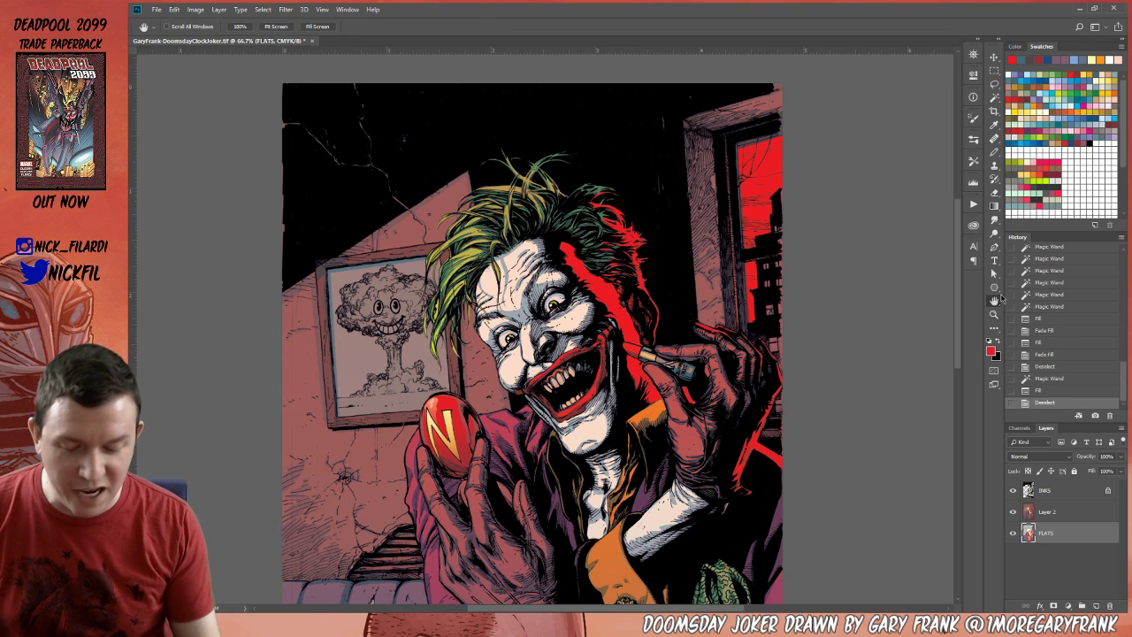
drag(404, 137, 512, 199)
click(994, 154)
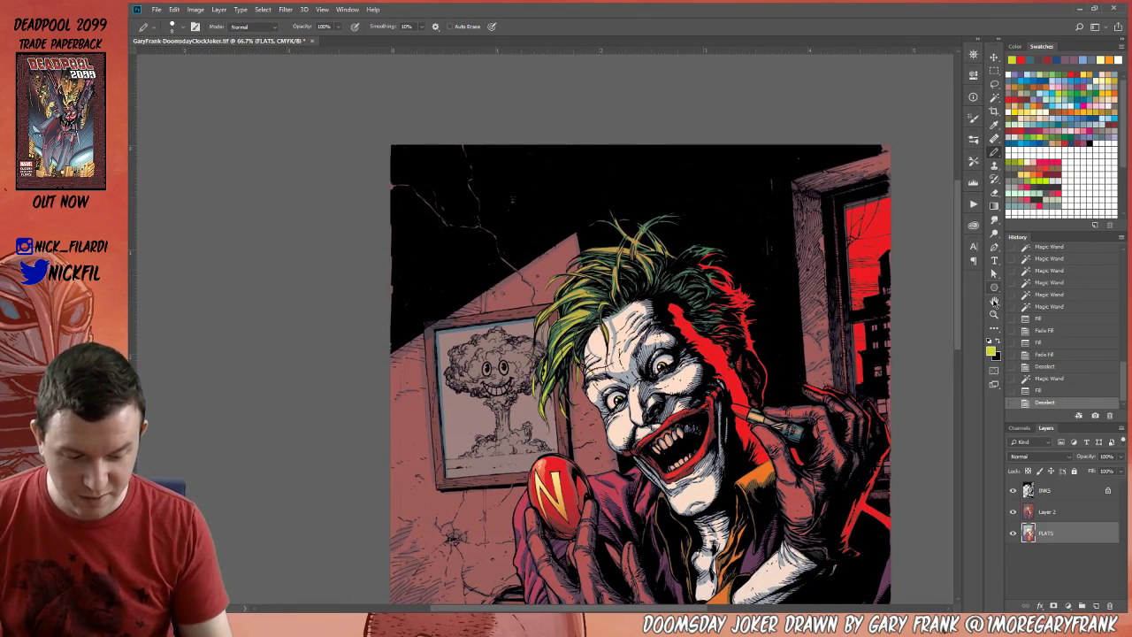
click(994, 301)
drag(780, 526, 703, 172)
click(994, 314)
key(ctrl+minus)
key(ctrl+minus)
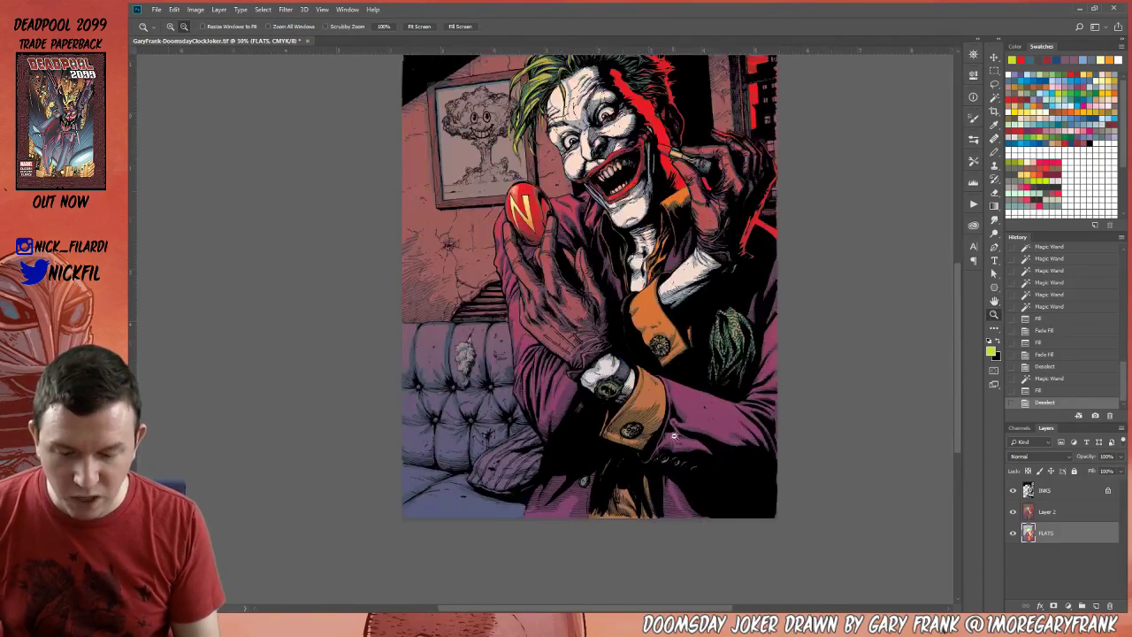
Add a new layer above Layer 2 and fill it twice with white, fading each fill.
click(994, 301)
drag(763, 386, 713, 425)
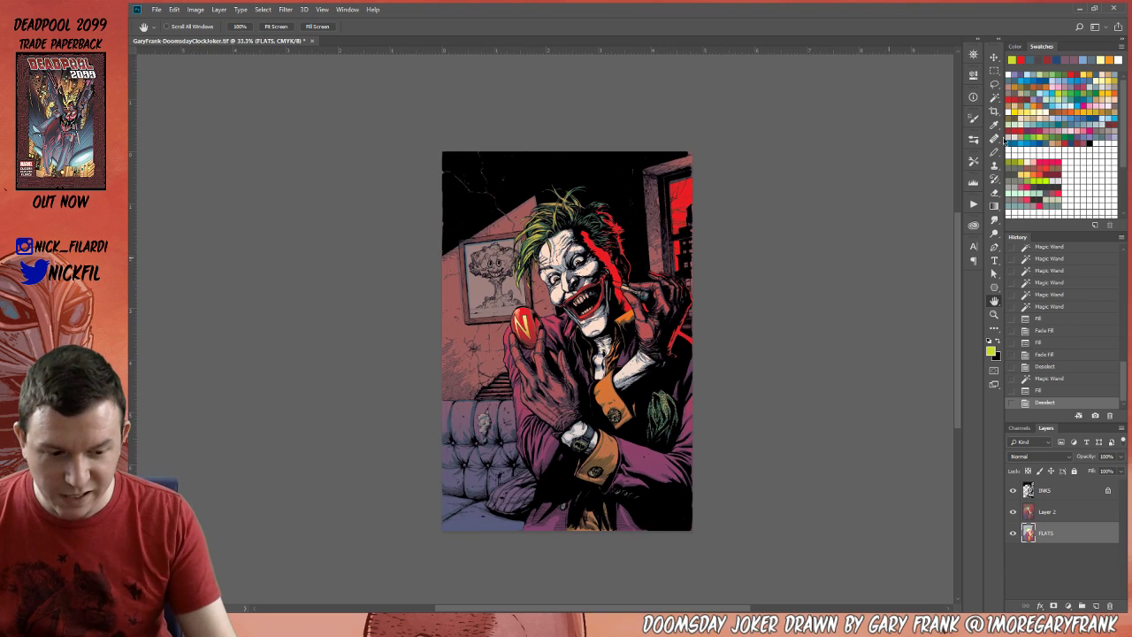
click(994, 97)
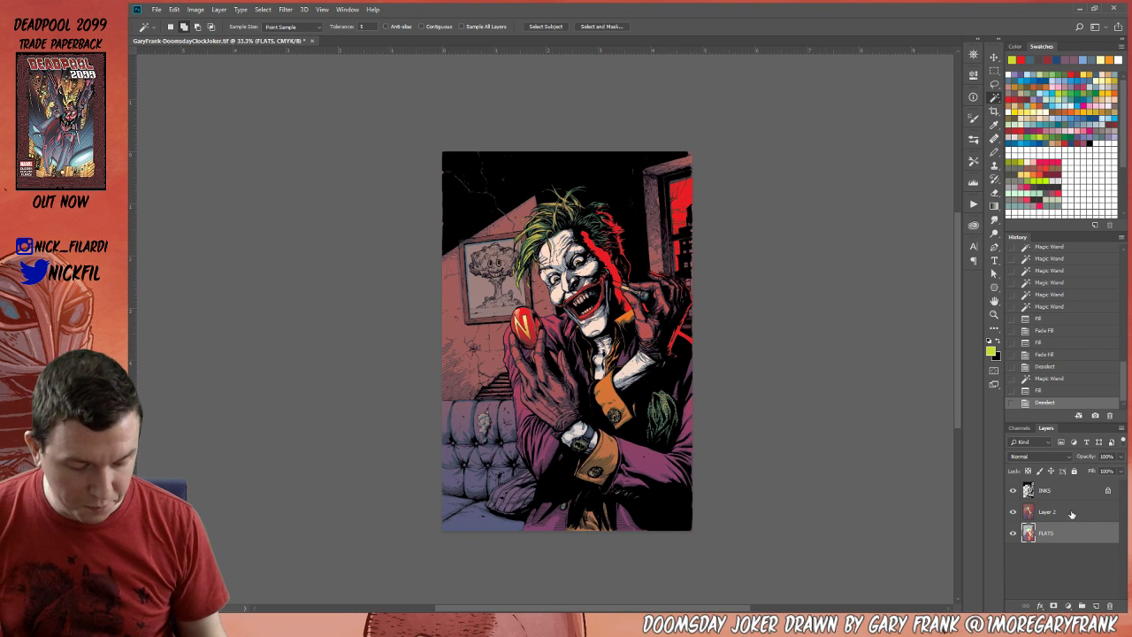
click(1071, 514)
click(1096, 606)
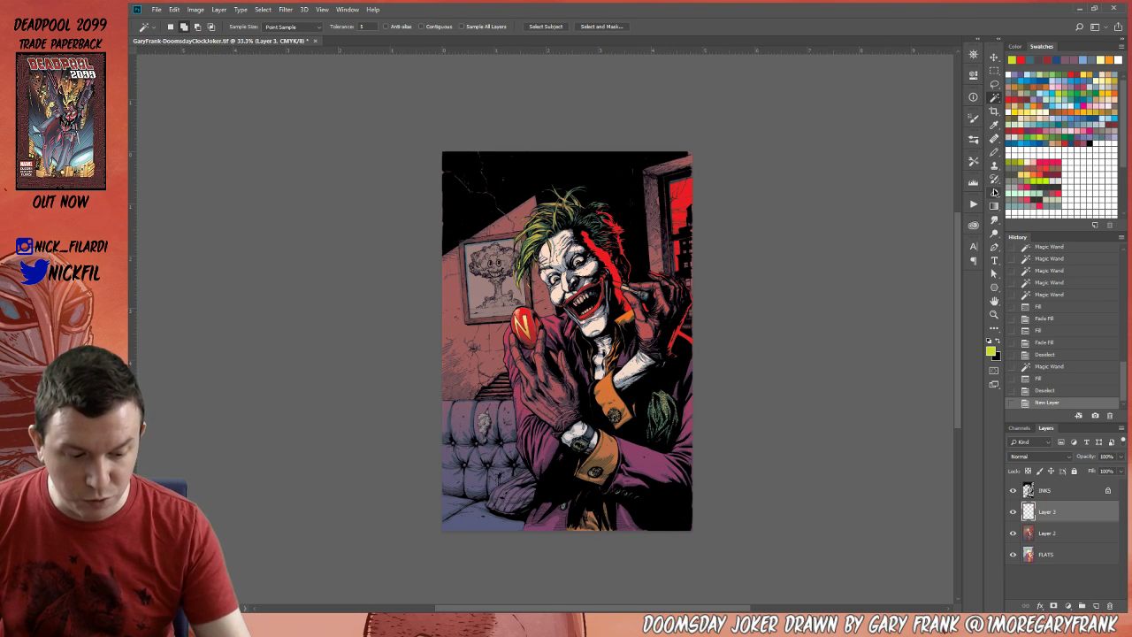
click(1092, 176)
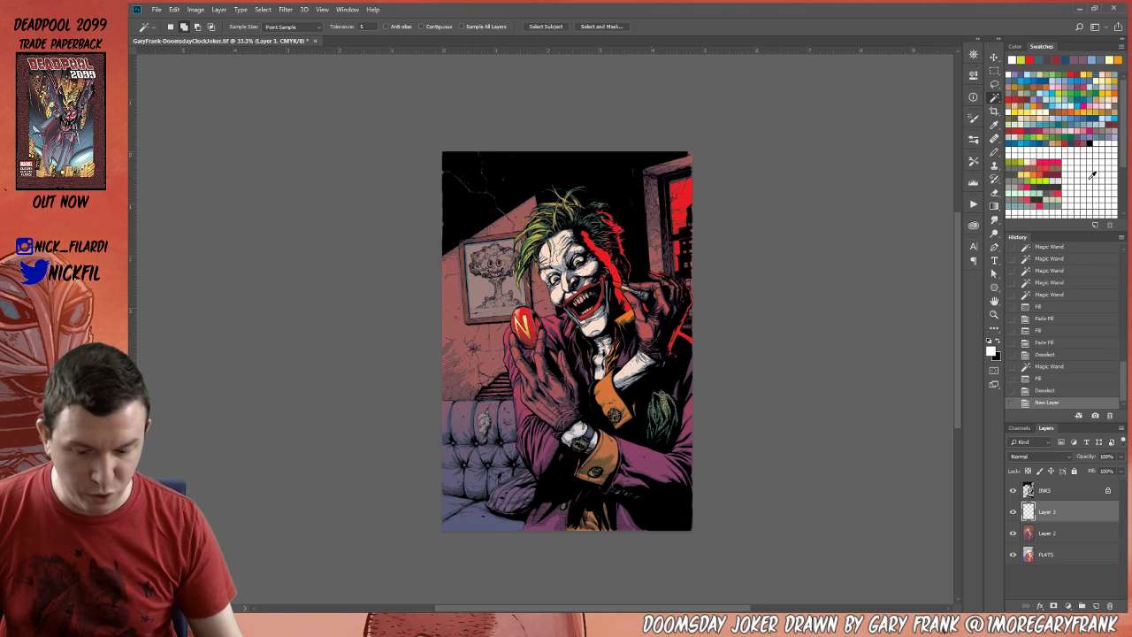
key(alt+BackSpace)
key(ctrl+shift+f)
key(Return)
key(alt+BackSpace)
key(ctrl+shift+f)
key(Return)
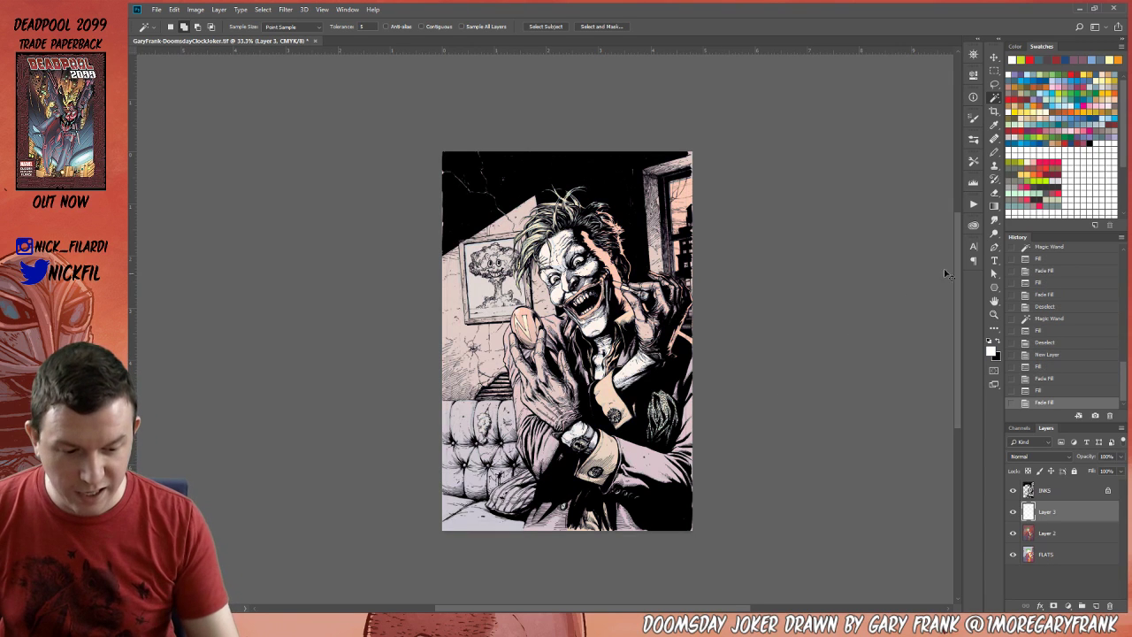
Paint bright red Pencil strokes on the white layer across the window, the Joker's hair and face, the raised hand and the wall.
click(995, 153)
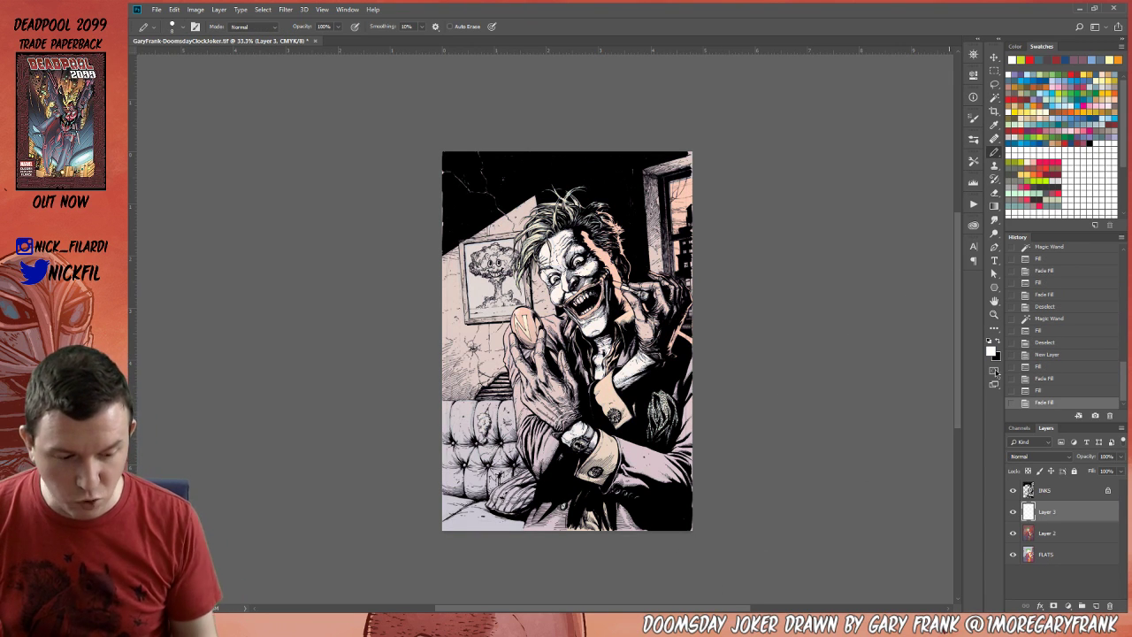
click(1029, 60)
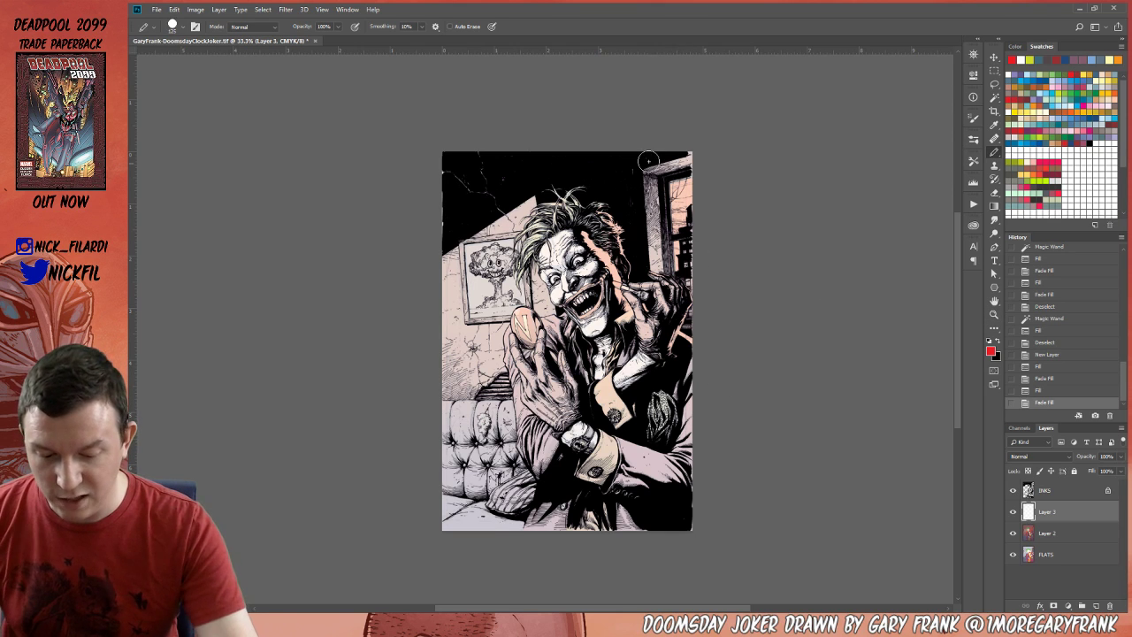
drag(655, 168, 690, 261)
drag(582, 216, 630, 311)
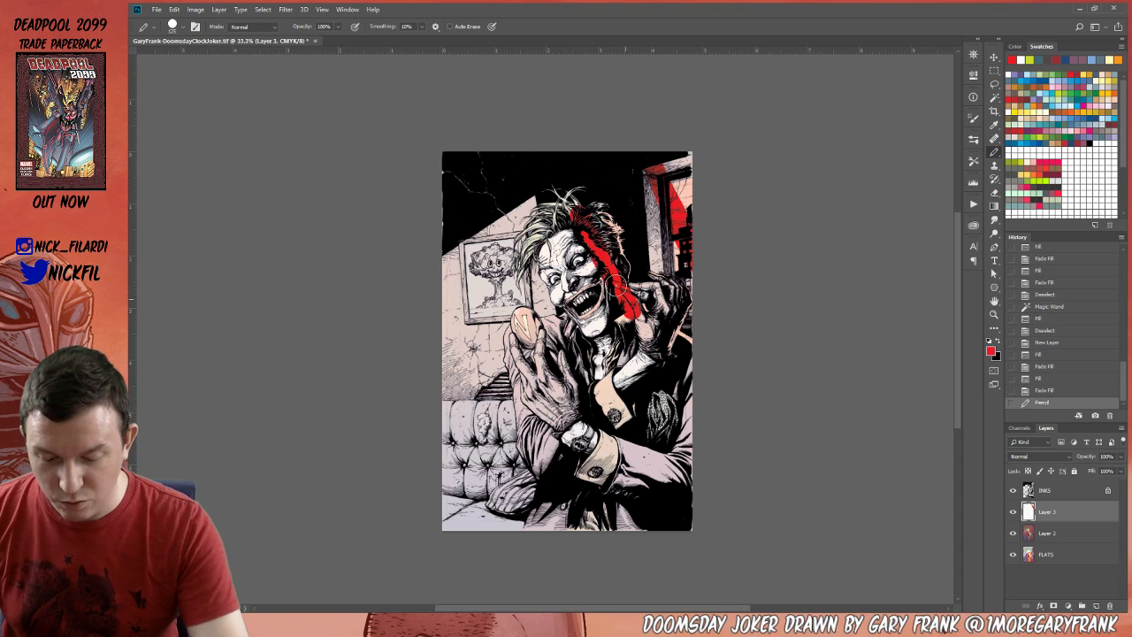
mouse_move(510, 289)
mouse_down()
mouse_move(559, 382)
mouse_move(501, 286)
mouse_up()
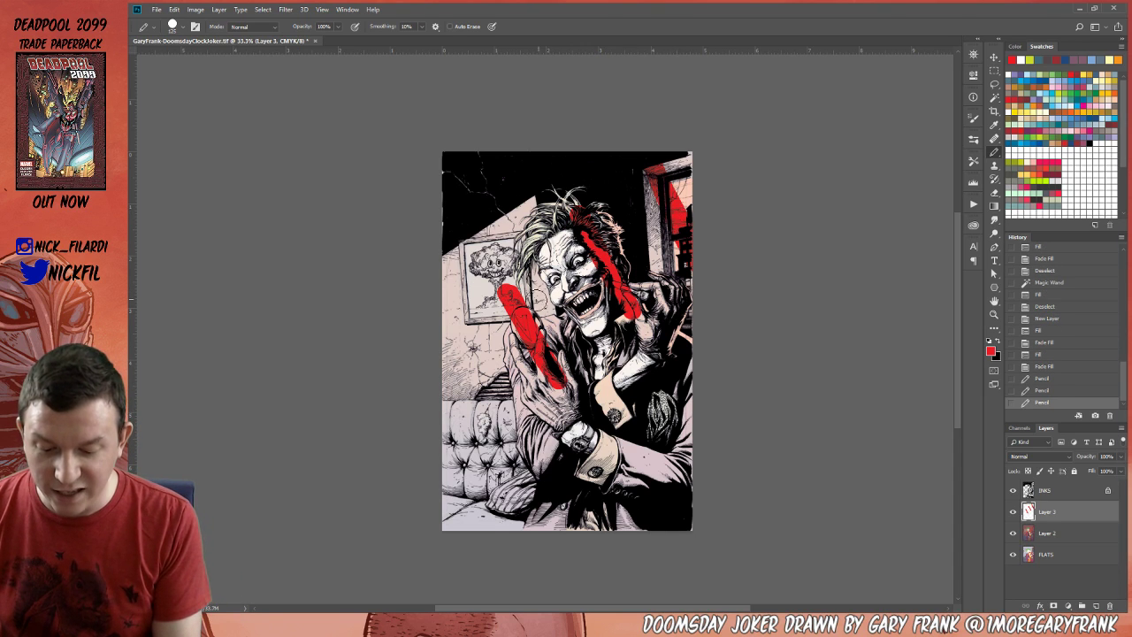
mouse_move(414, 370)
mouse_down()
mouse_move(548, 294)
mouse_move(703, 171)
mouse_move(668, 220)
mouse_move(687, 175)
mouse_move(648, 191)
mouse_move(715, 166)
mouse_move(418, 378)
mouse_move(723, 173)
mouse_up()
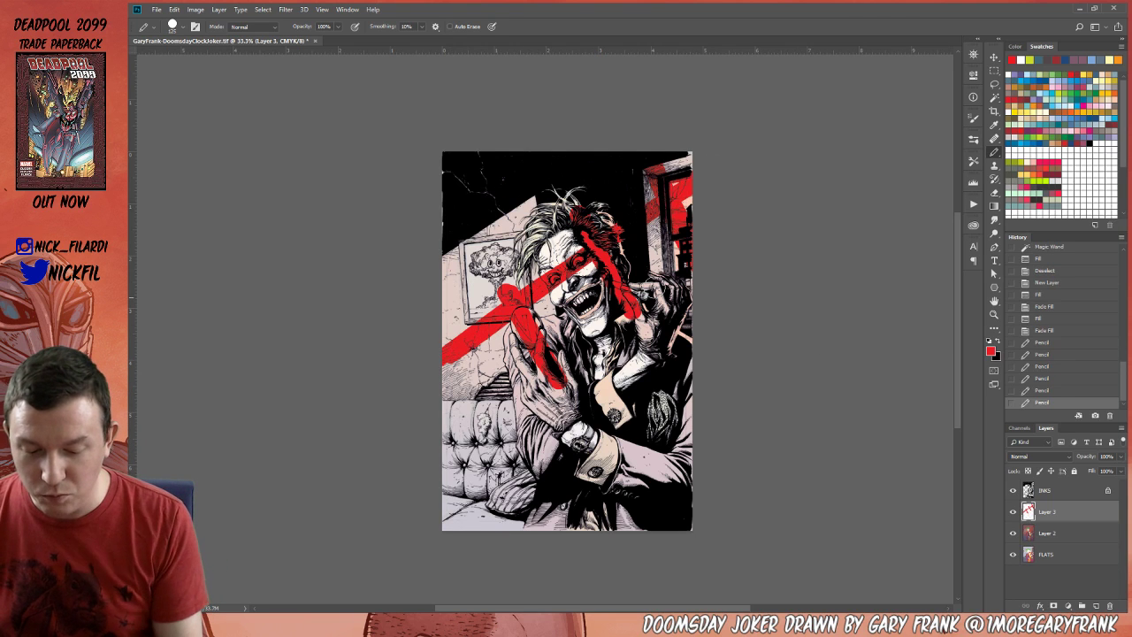
drag(612, 238, 600, 221)
mouse_move(603, 226)
mouse_down()
mouse_move(557, 296)
mouse_move(646, 239)
mouse_move(633, 229)
mouse_up()
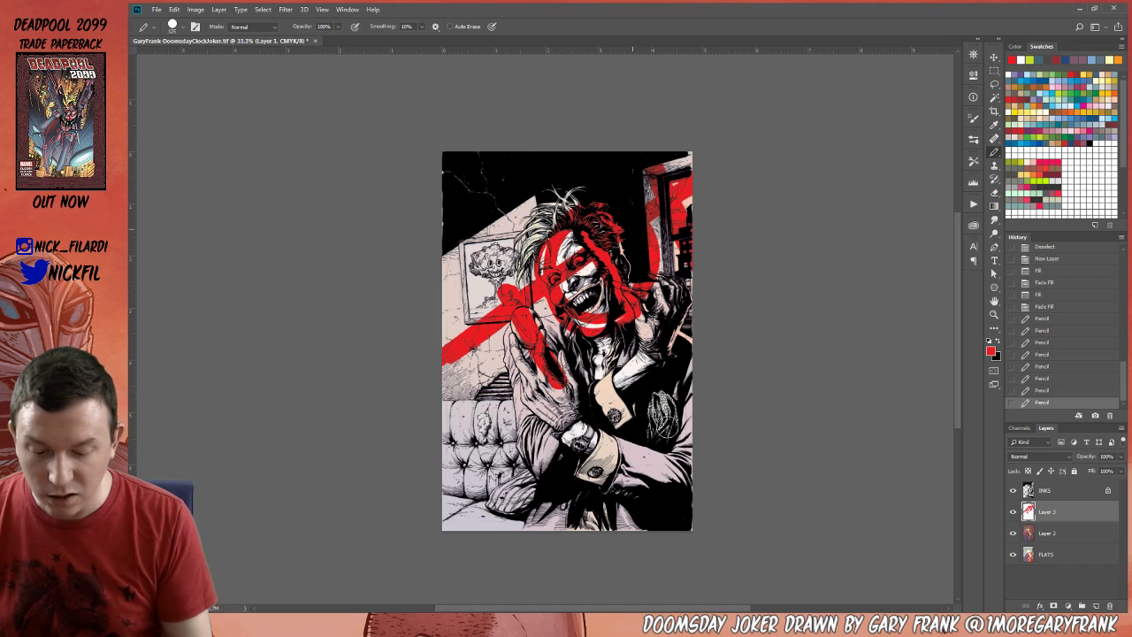
Revert all the red Pencil strokes and delete the white-filled Layer 3.
click(1046, 307)
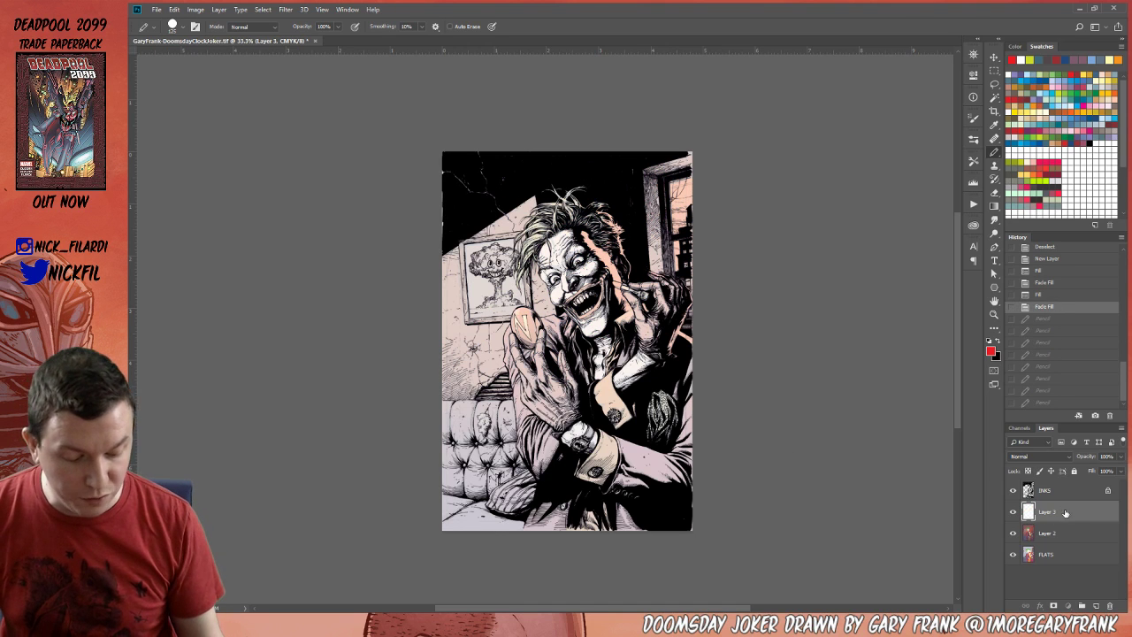
drag(1066, 513, 1111, 608)
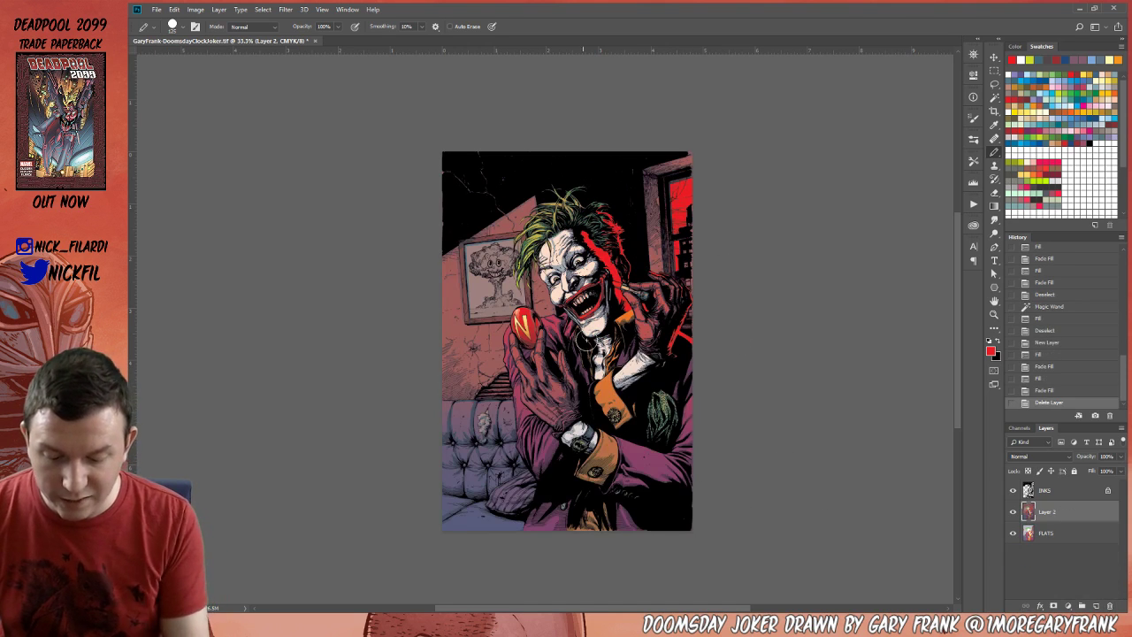
Set up the Pencil on Layer 2 with a pale green swatch color and the Screen blending mode.
click(993, 301)
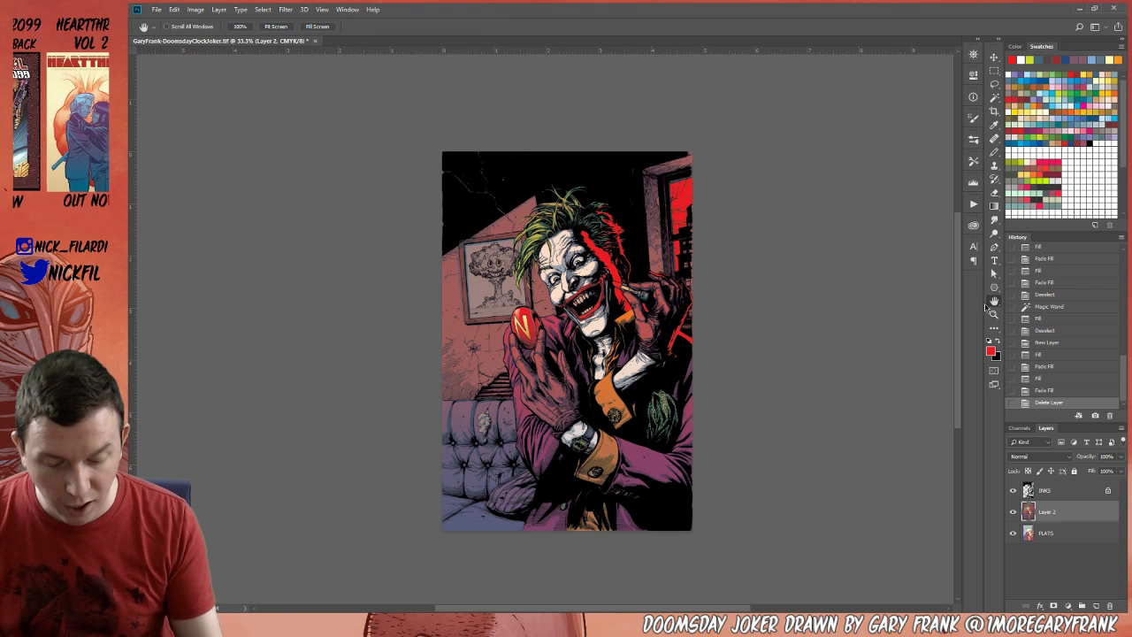
mouse_move(636, 408)
mouse_down()
mouse_move(660, 357)
mouse_move(619, 428)
mouse_move(640, 415)
mouse_up()
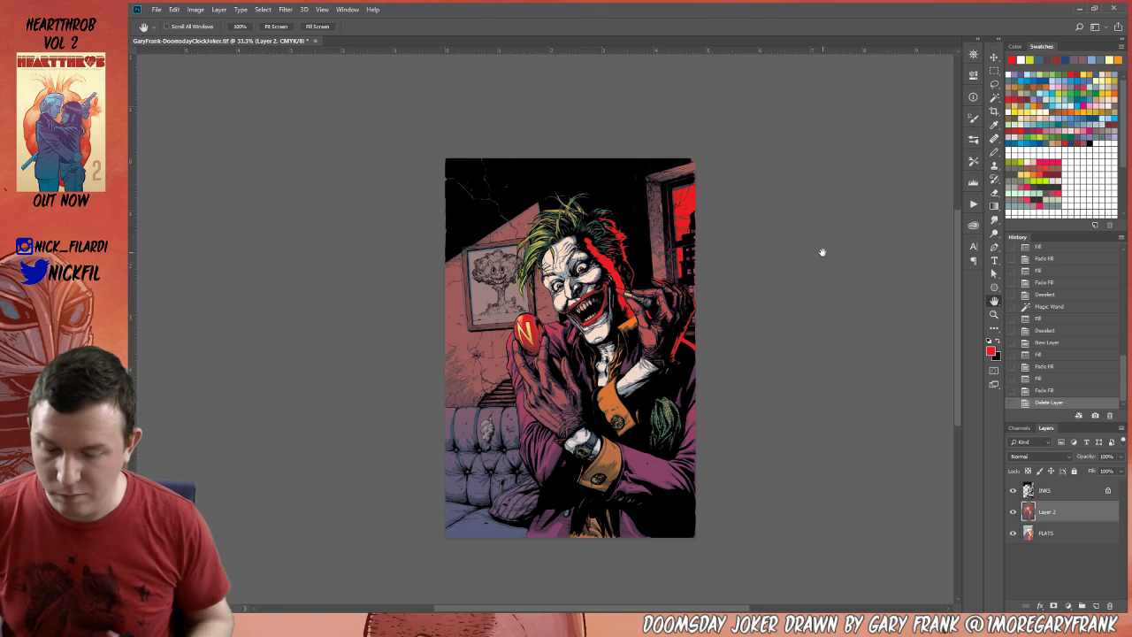
key(z)
click(608, 288)
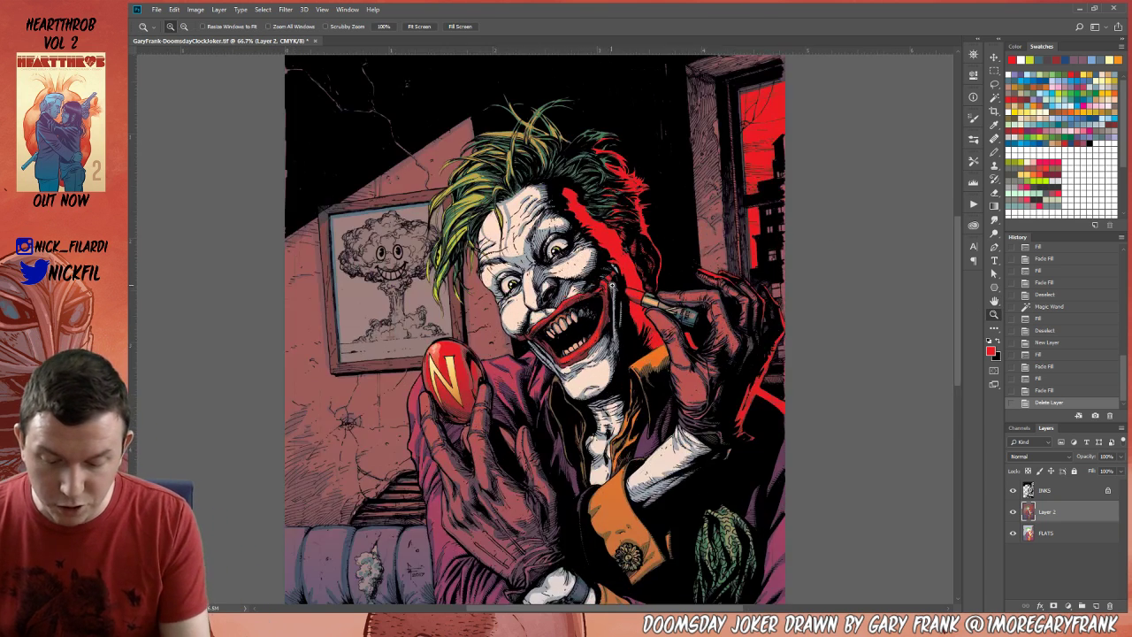
click(995, 300)
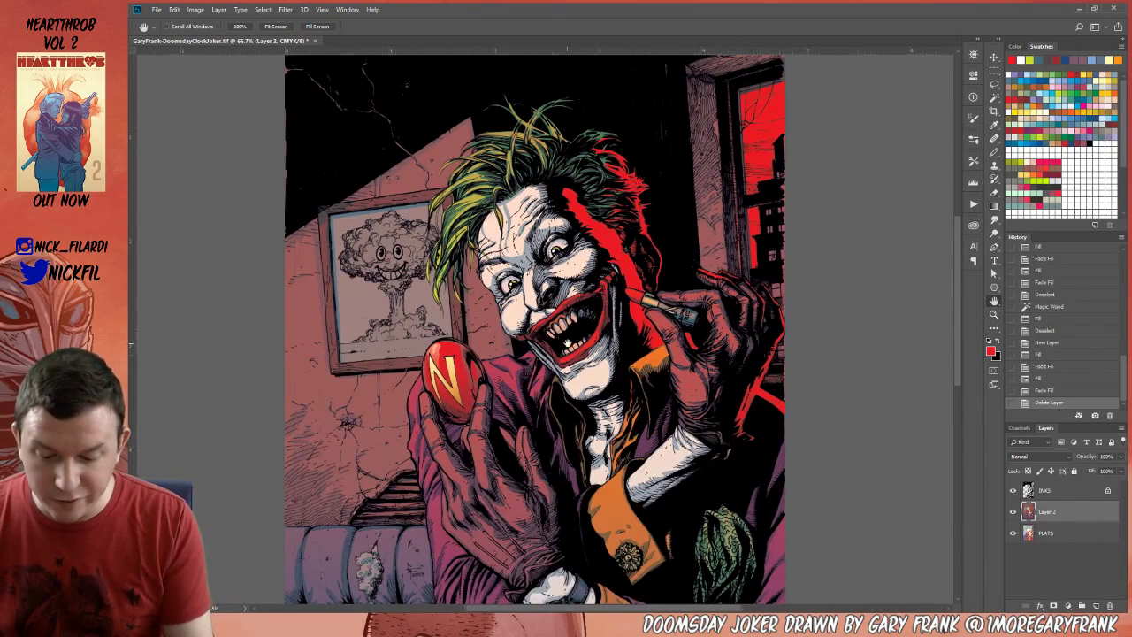
drag(568, 343, 619, 410)
click(996, 151)
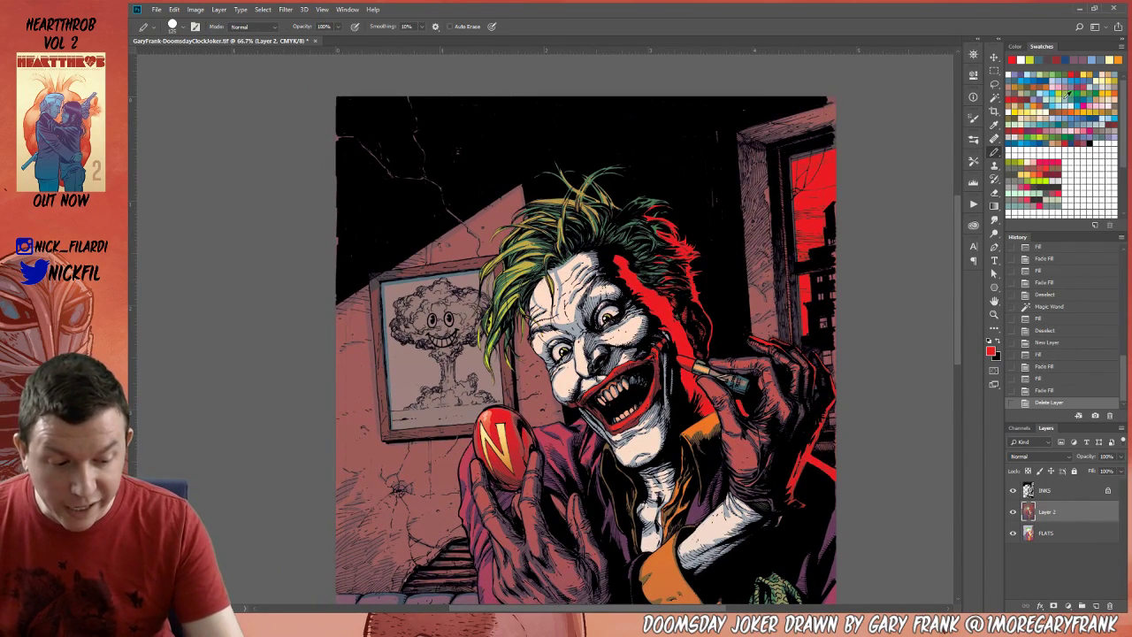
click(1065, 92)
click(247, 26)
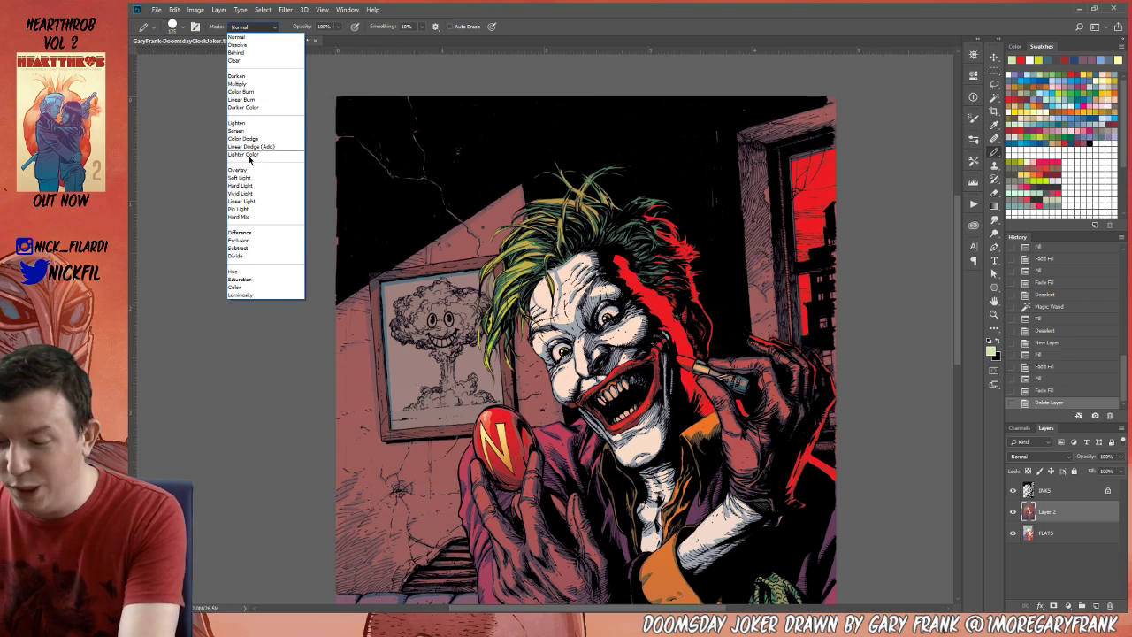
click(249, 132)
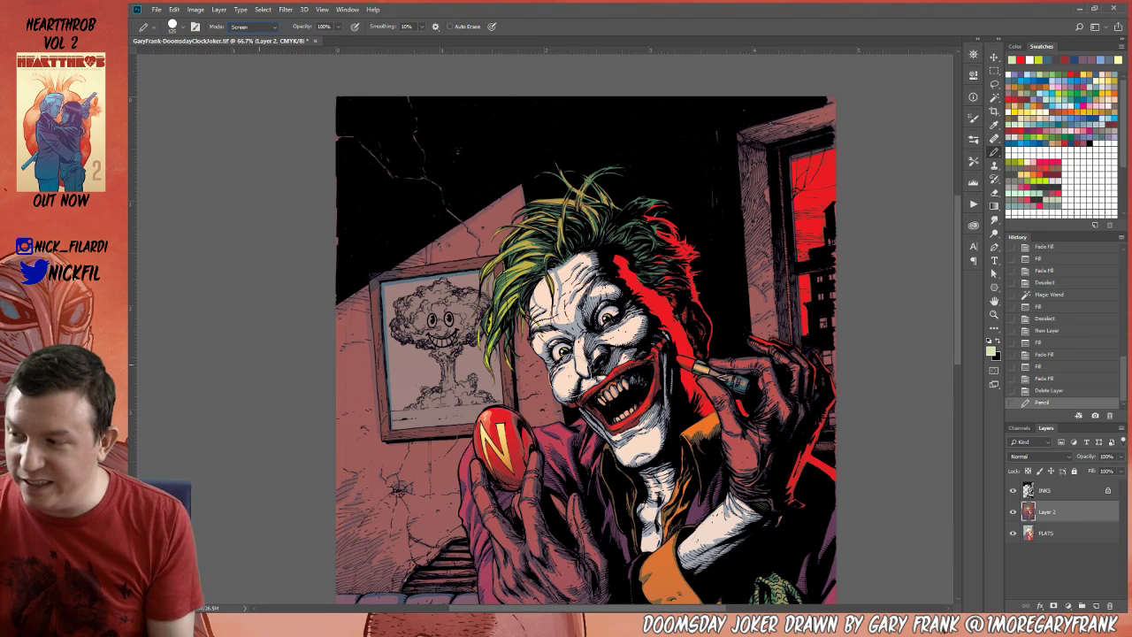
Try pale green Pencil strokes along the Joker's hairline and on the red window, undoing the last one.
drag(542, 289, 531, 331)
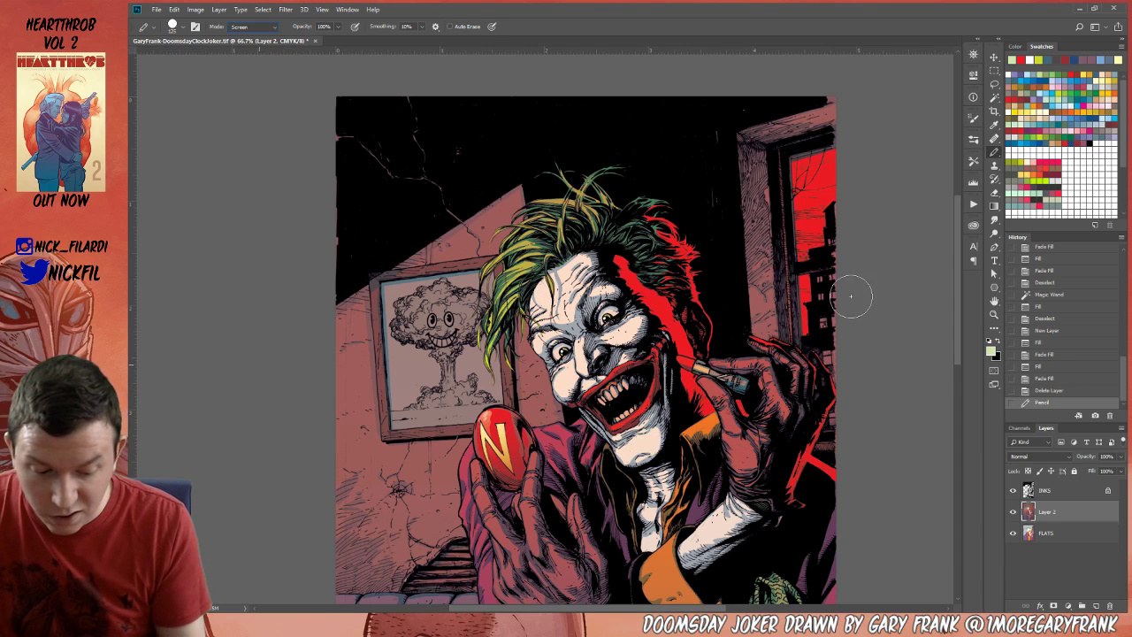
click(883, 298)
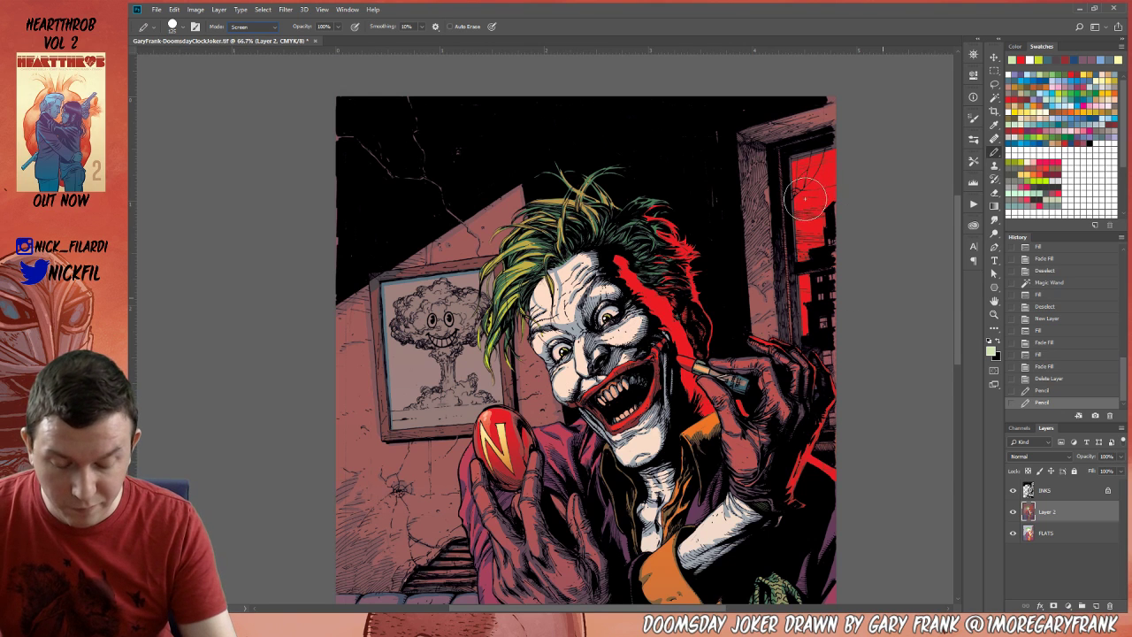
click(880, 215)
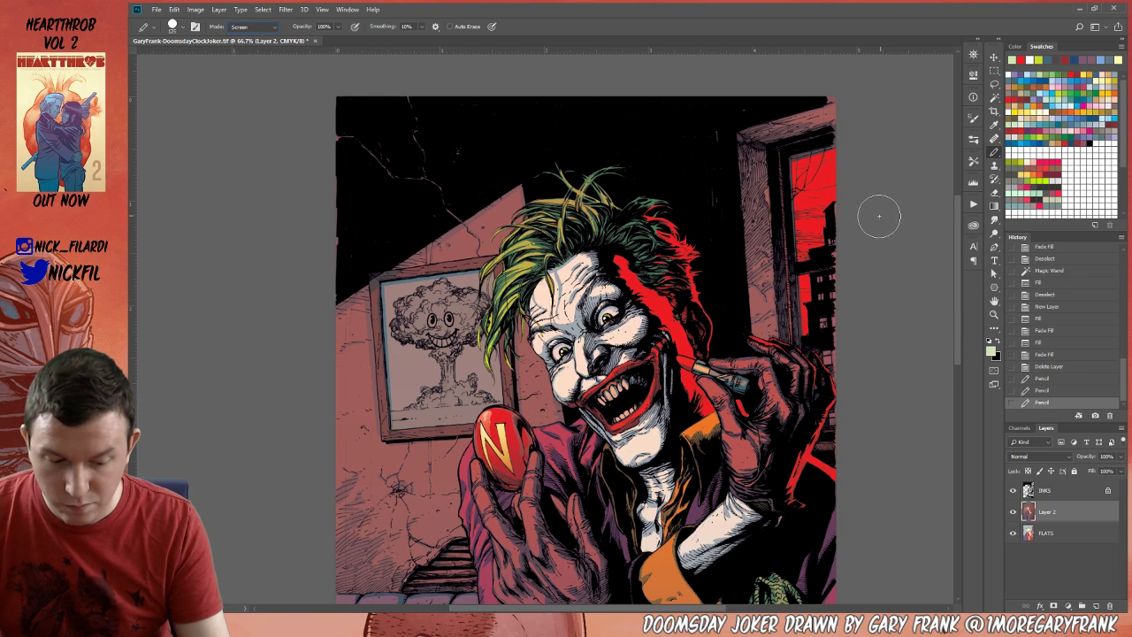
click(881, 215)
click(800, 187)
key(ctrl+z)
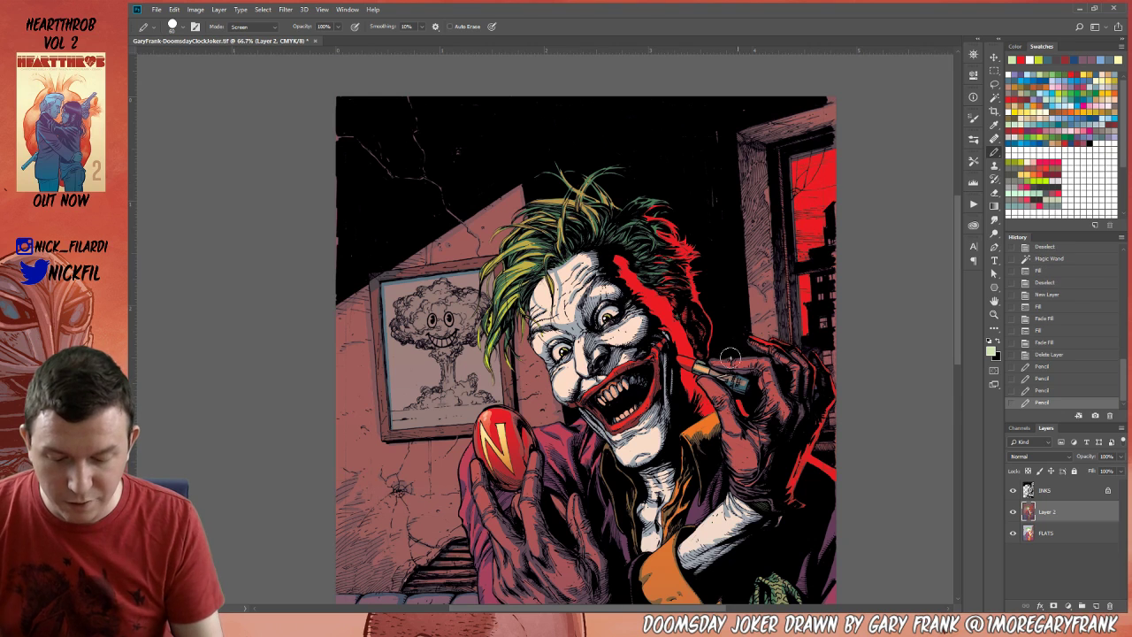
Sample the yellow-green of the Joker's hair and paint highlights over its lit strands with the Pencil in Screen mode.
alt+click(590, 324)
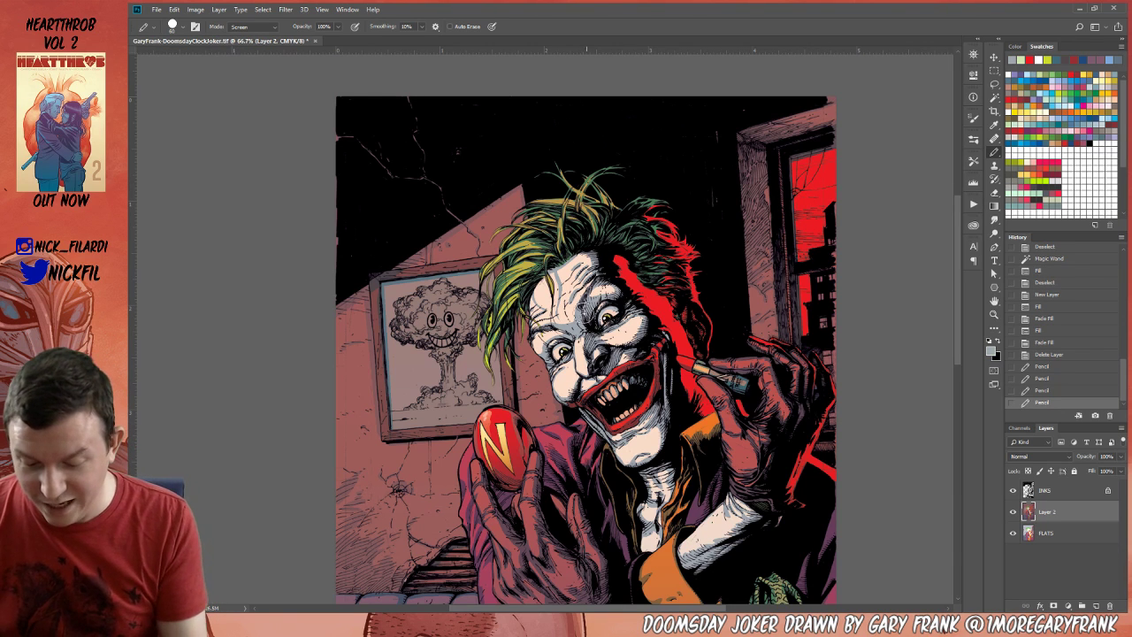
alt+click(494, 339)
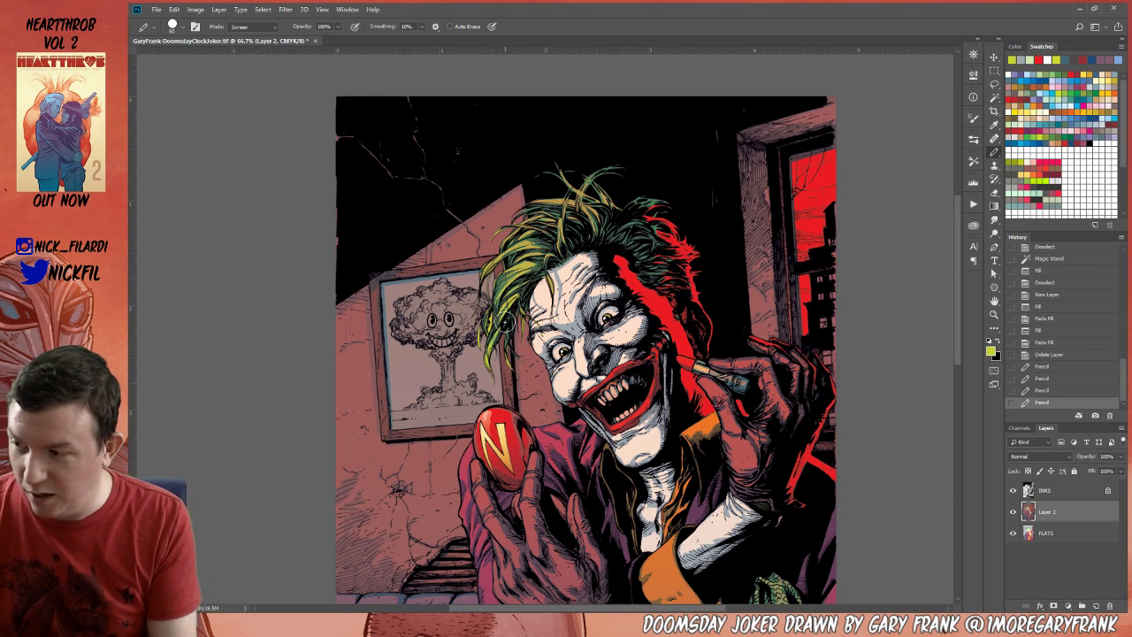
click(252, 28)
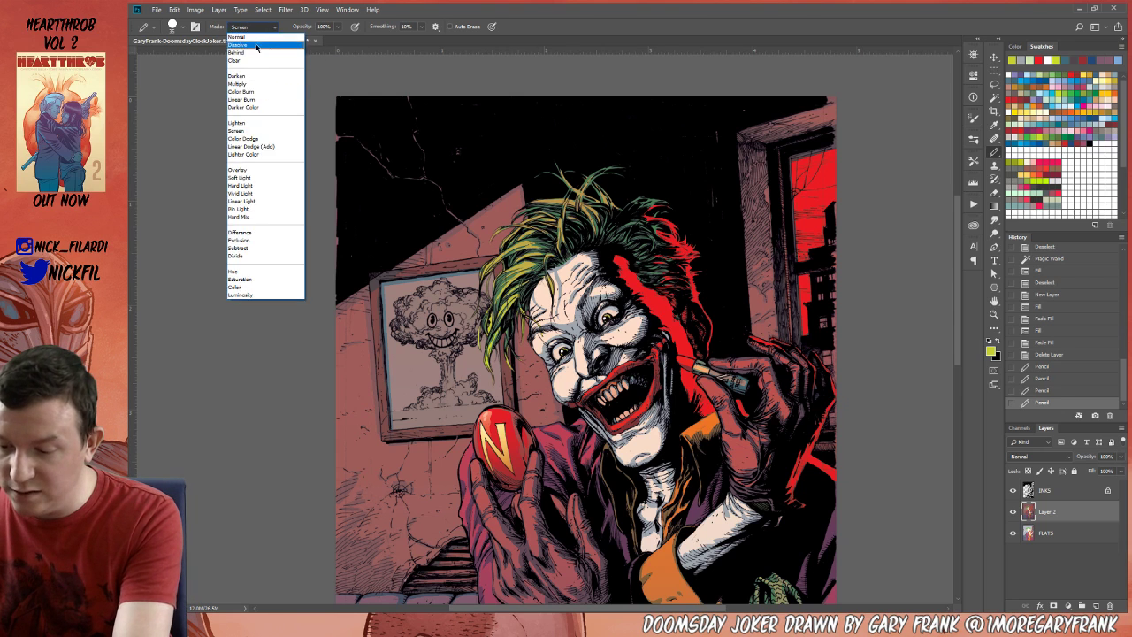
click(259, 37)
click(255, 28)
click(255, 131)
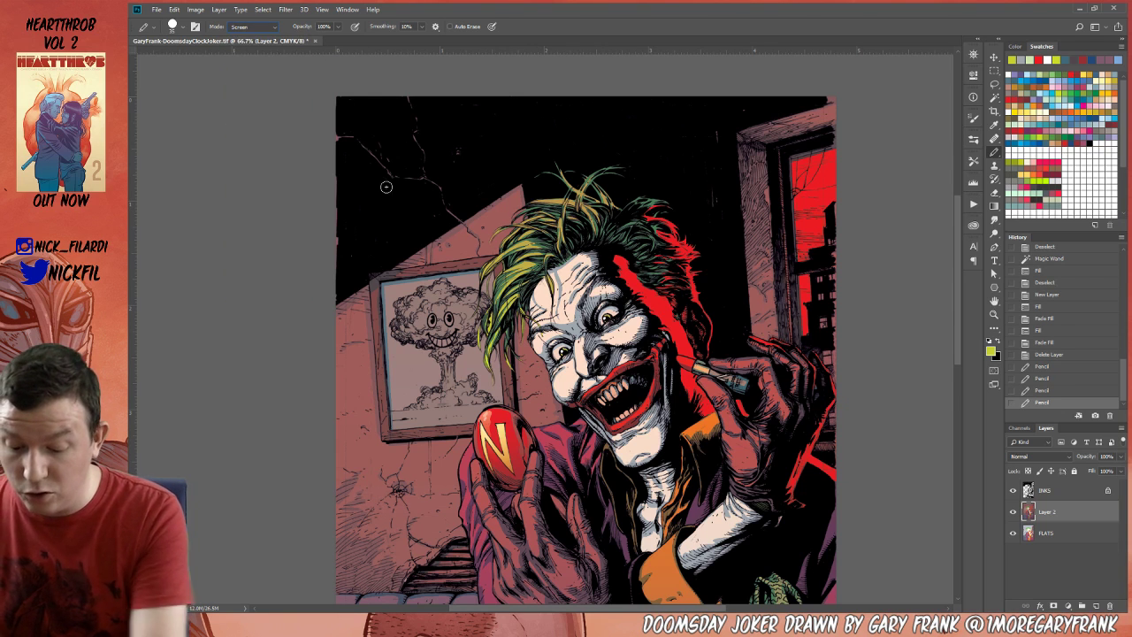
click(522, 266)
click(522, 264)
click(520, 243)
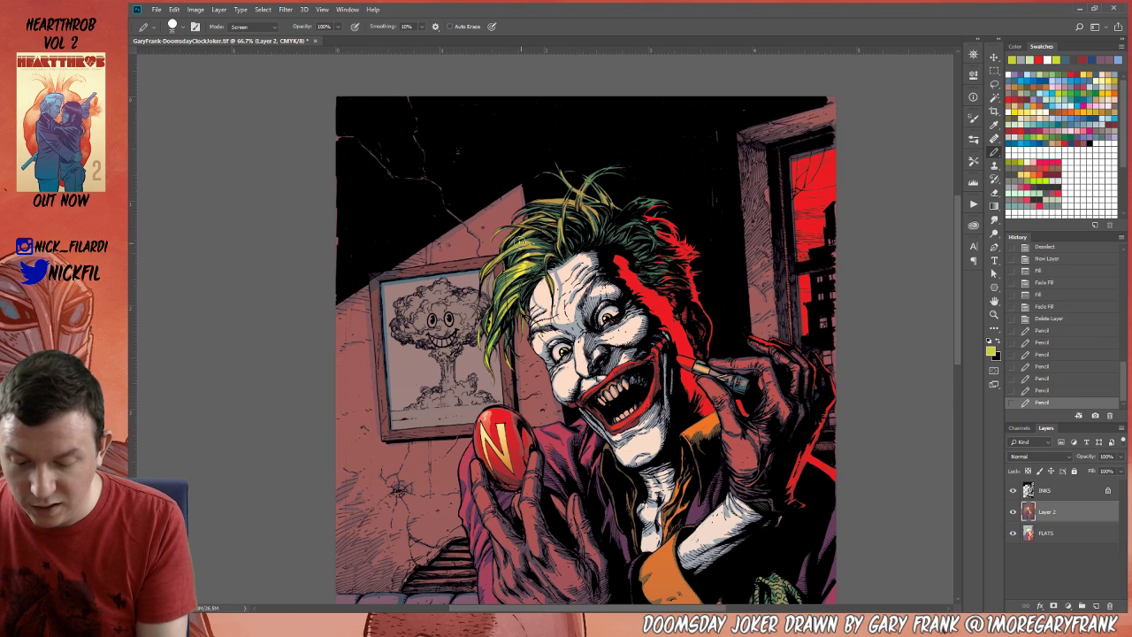
click(517, 246)
click(531, 249)
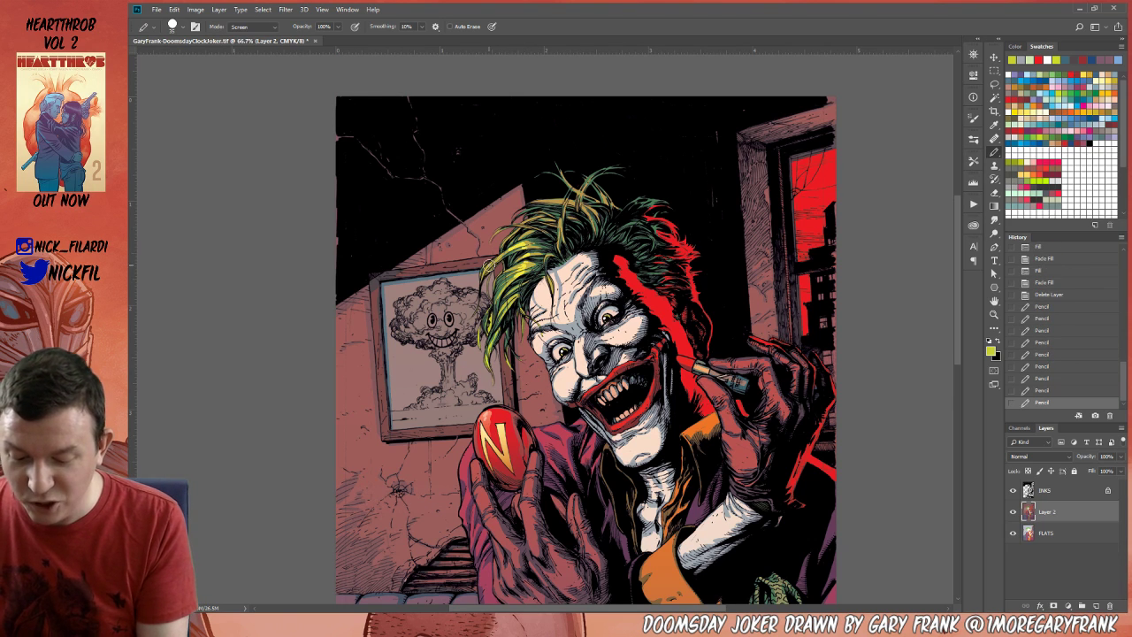
click(508, 267)
click(538, 231)
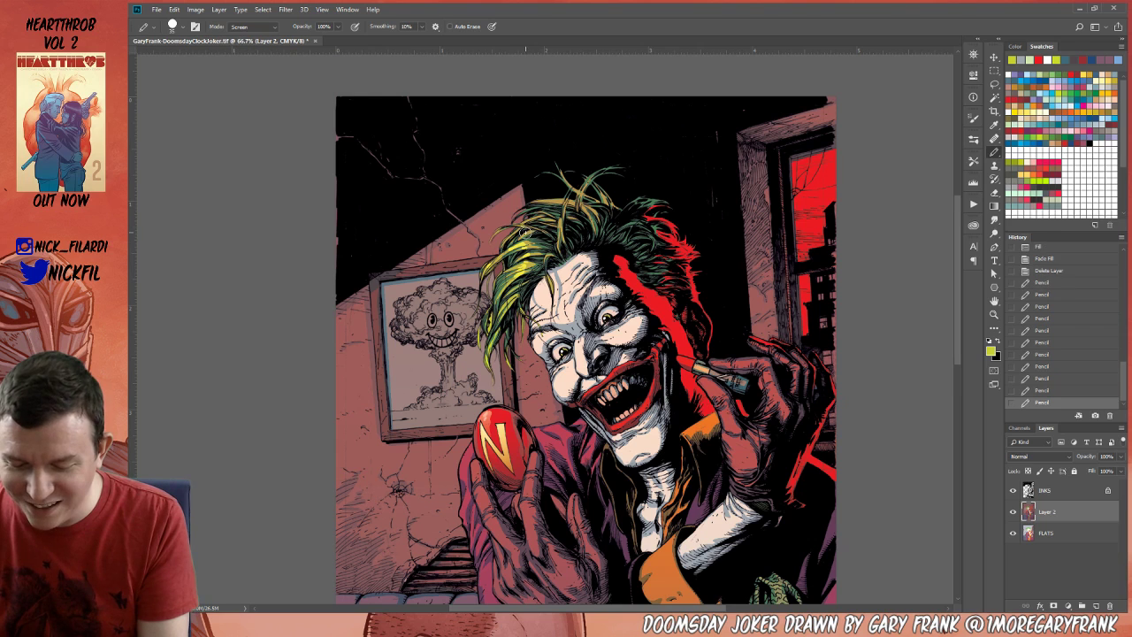
click(531, 230)
click(513, 234)
click(532, 219)
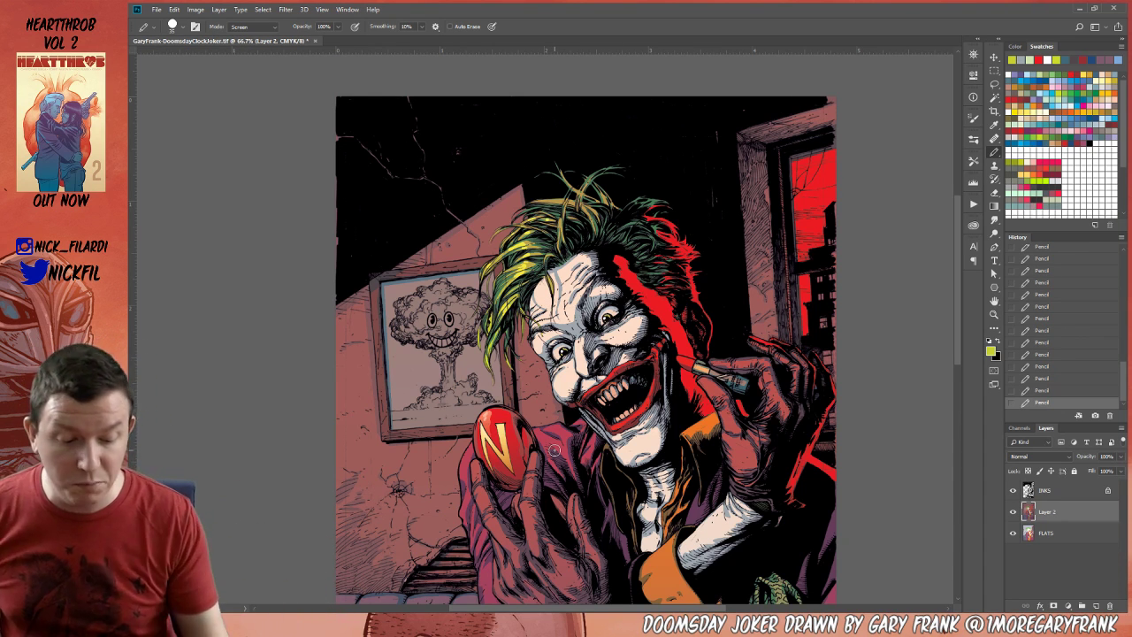
Sample the light grey of the Joker's forehead for the Pencil and set its opacity to 50%.
key(h)
mouse_move(588, 348)
mouse_down()
mouse_move(669, 348)
mouse_move(669, 432)
mouse_up()
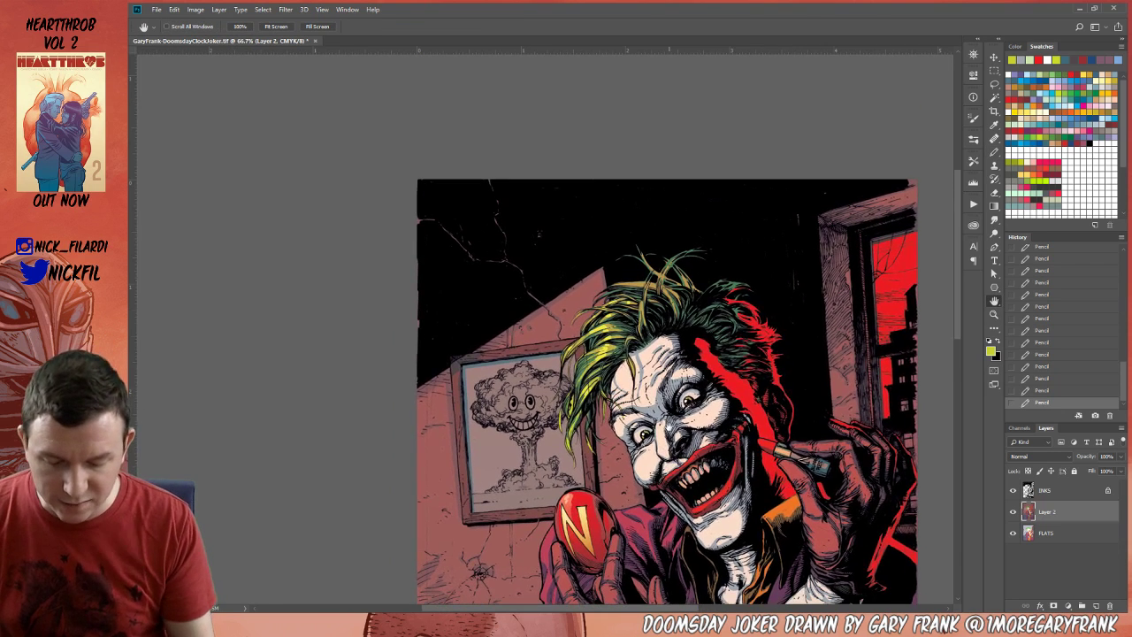
click(996, 151)
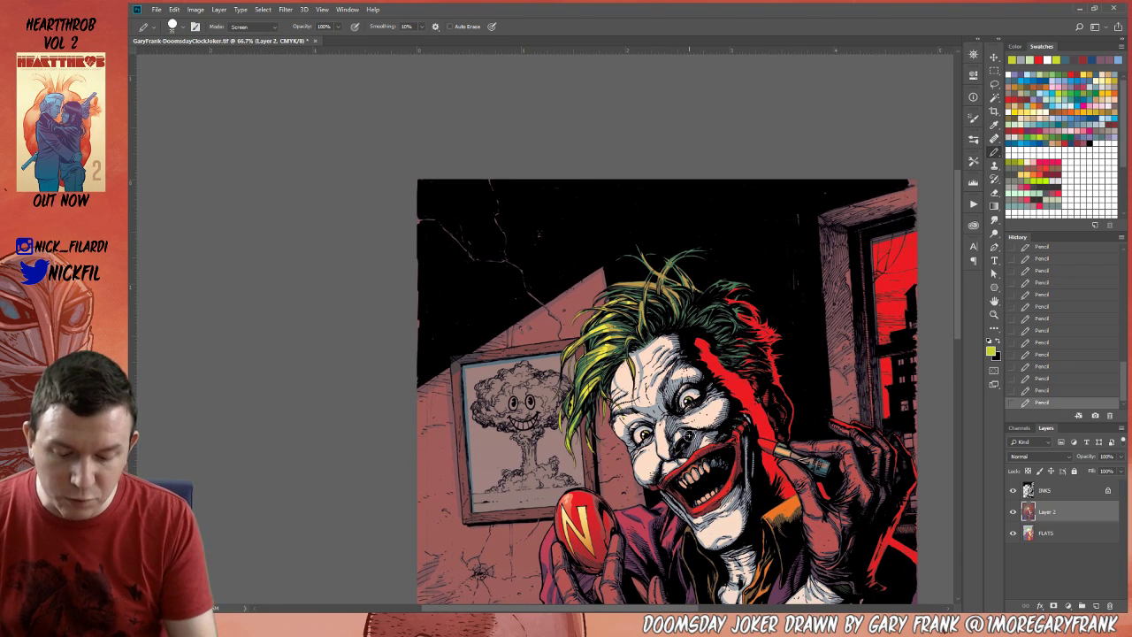
alt+click(643, 359)
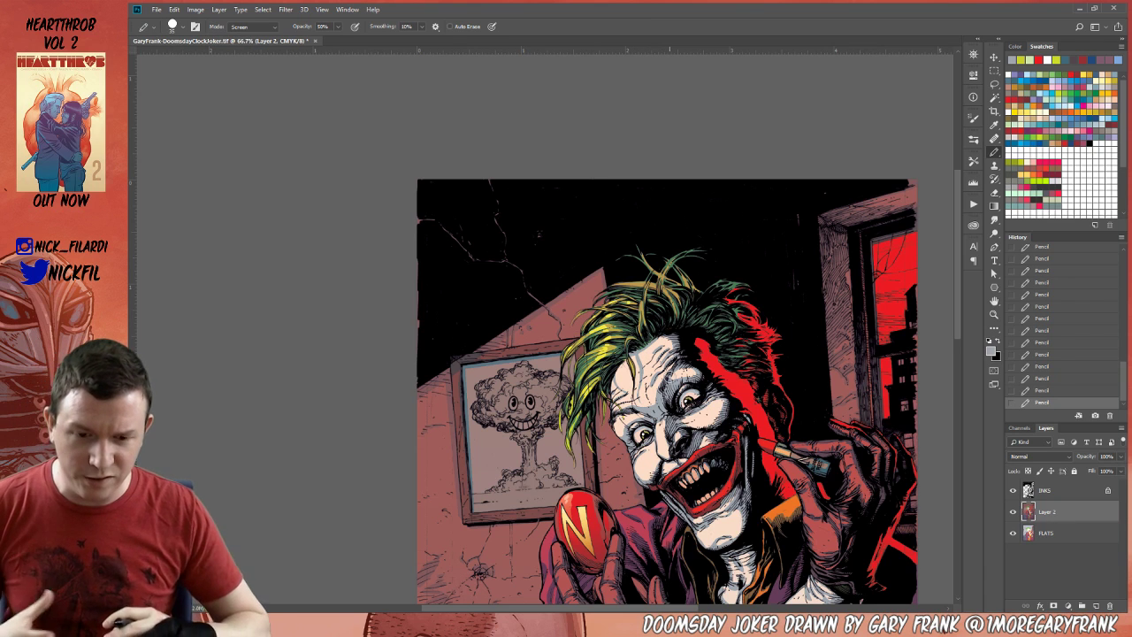
Select the Joker's white skin areas on the FLATS layer with the Magic Wand.
drag(772, 489, 715, 387)
click(996, 100)
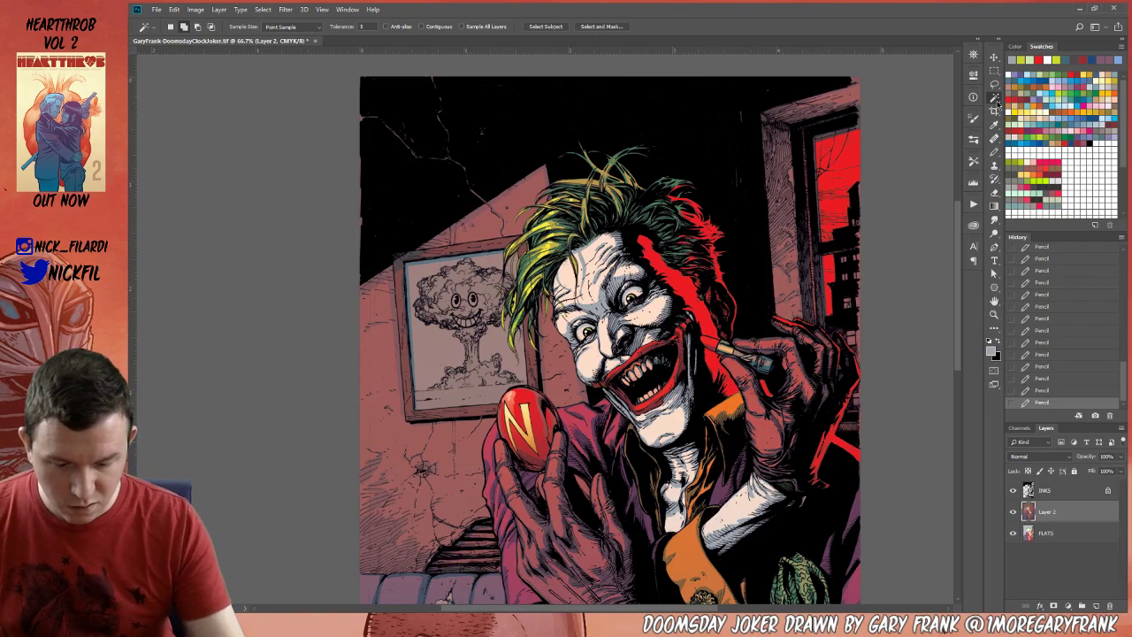
click(1049, 534)
click(584, 245)
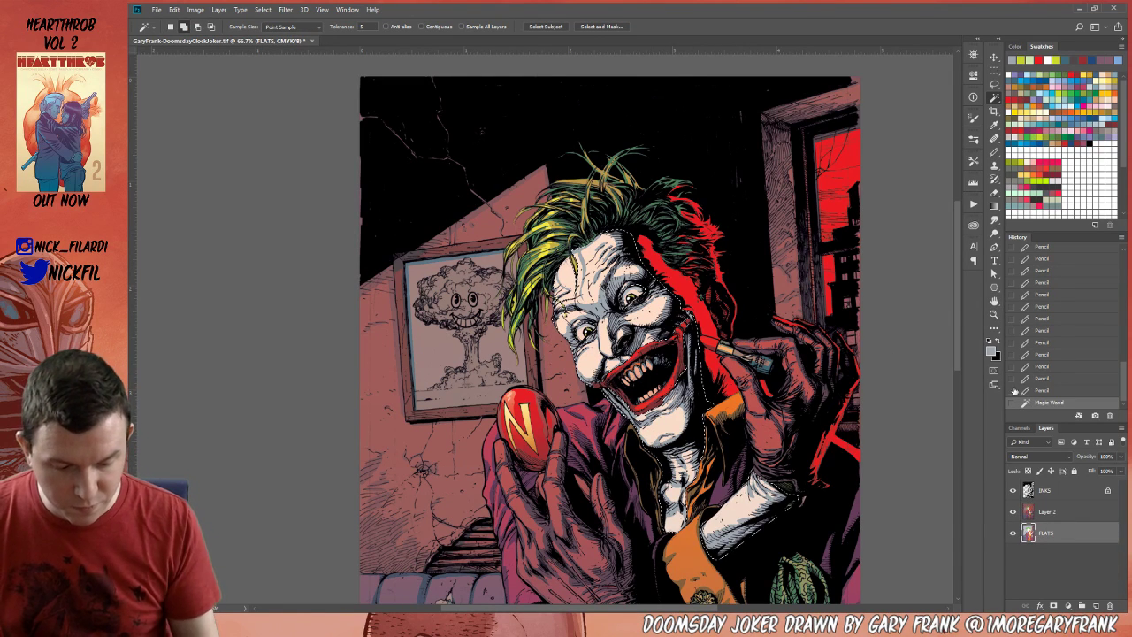
Set up the Gradient tool with a muted slate-blue swatch as the foreground color.
click(994, 314)
alt+click(699, 437)
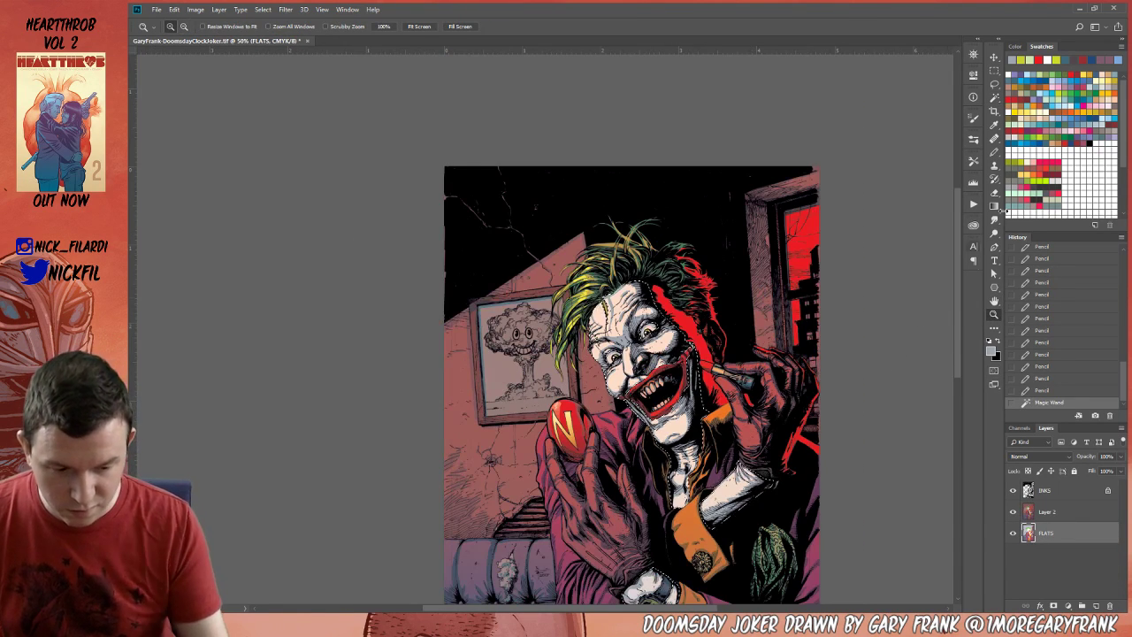
click(994, 206)
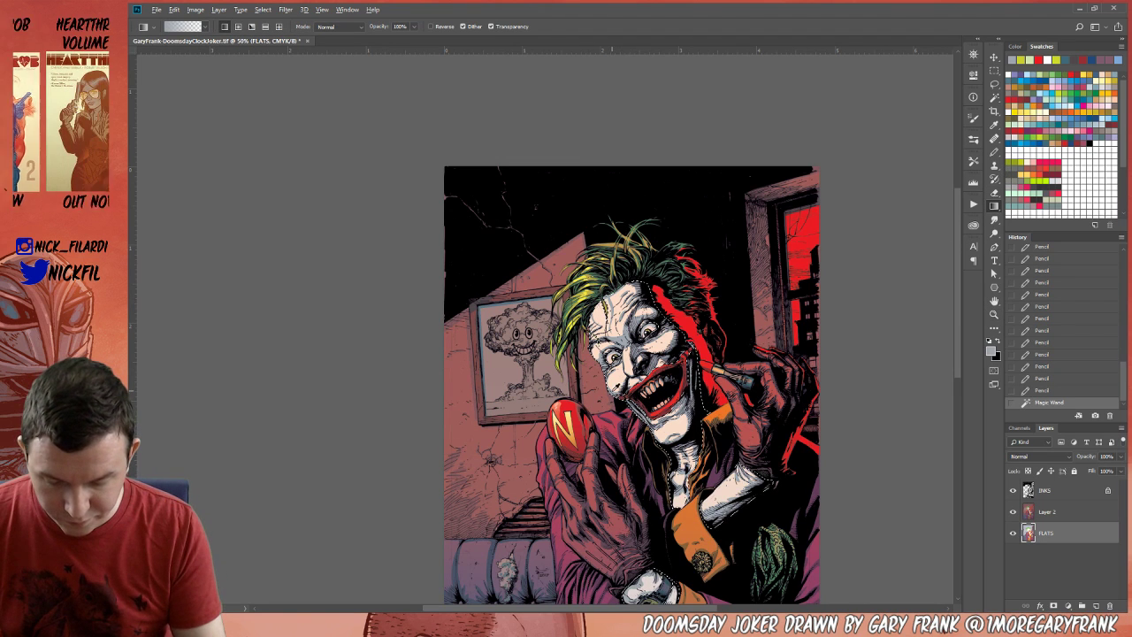
alt+click(612, 390)
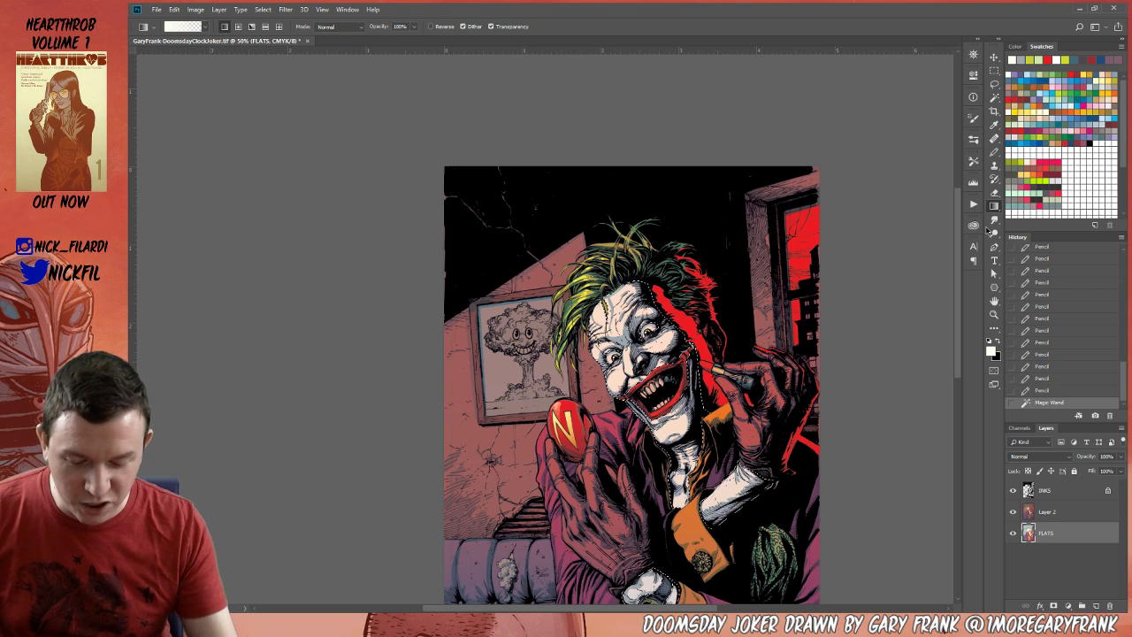
click(1018, 80)
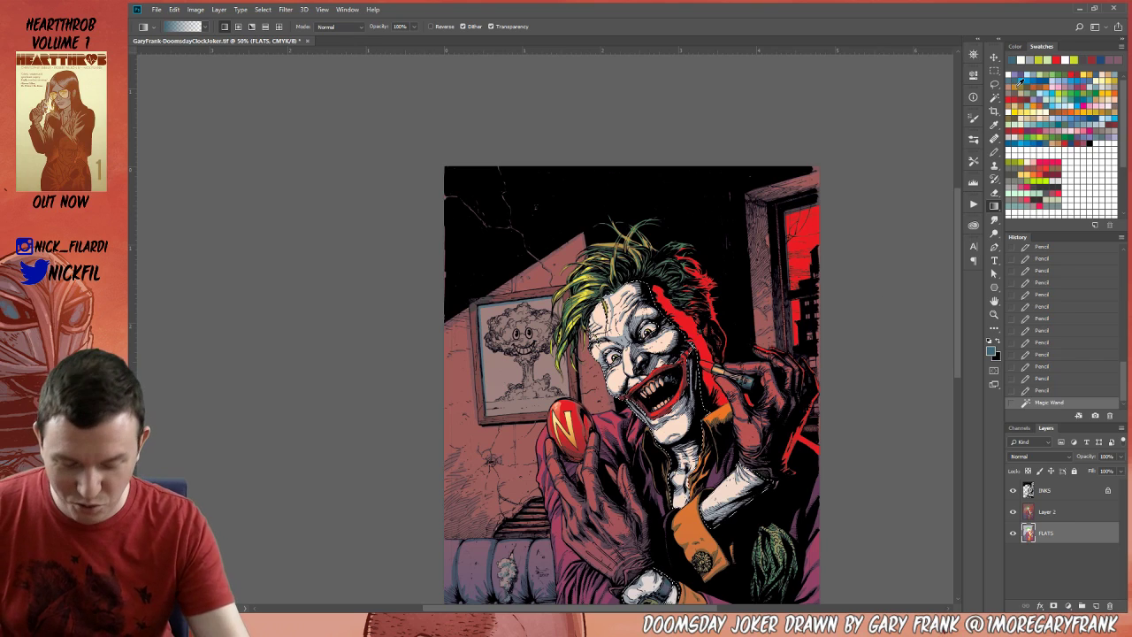
click(995, 302)
mouse_move(901, 427)
mouse_down()
mouse_move(907, 341)
mouse_move(862, 316)
mouse_up()
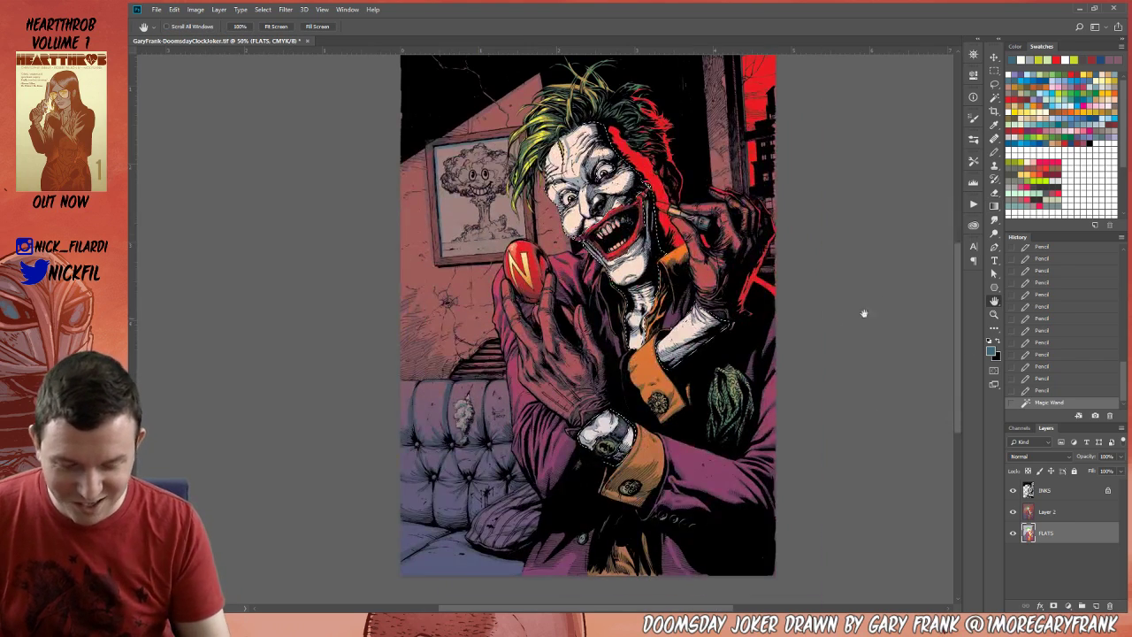
key(b)
click(173, 24)
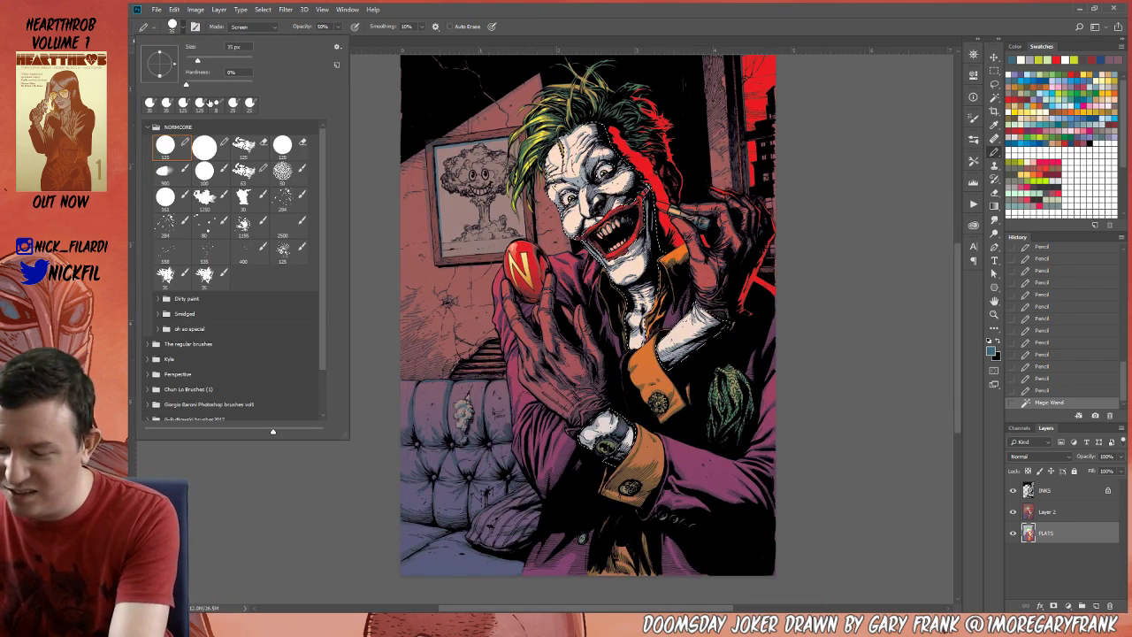
click(375, 212)
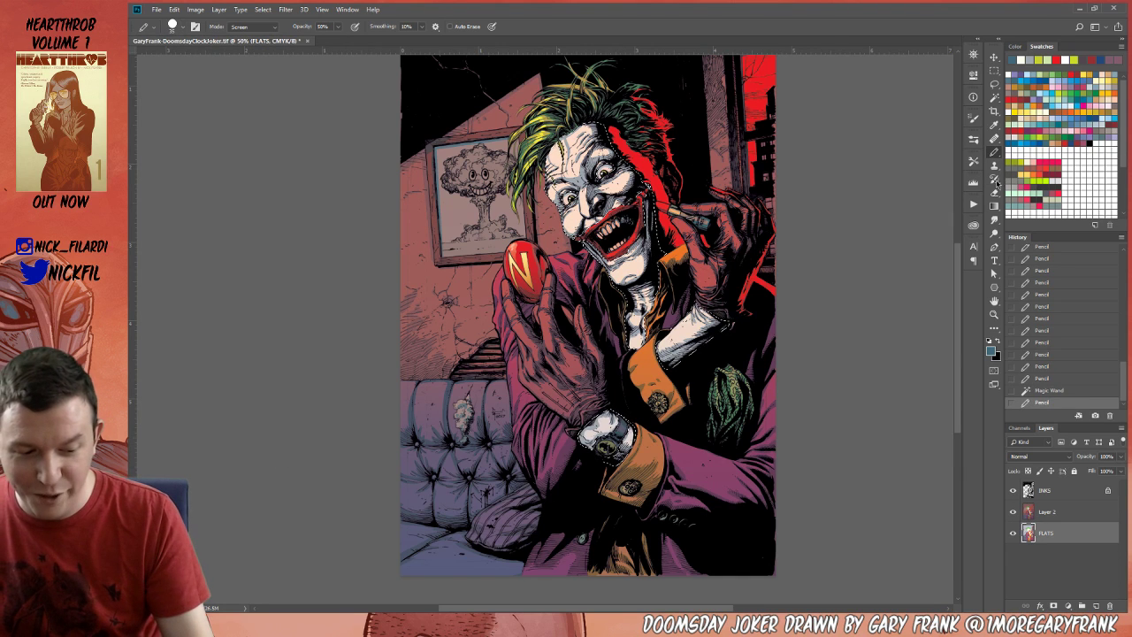
Switch the Gradient tool to the radial type in Normal mode, undoing a trial gradient on the FLATS layer.
click(995, 205)
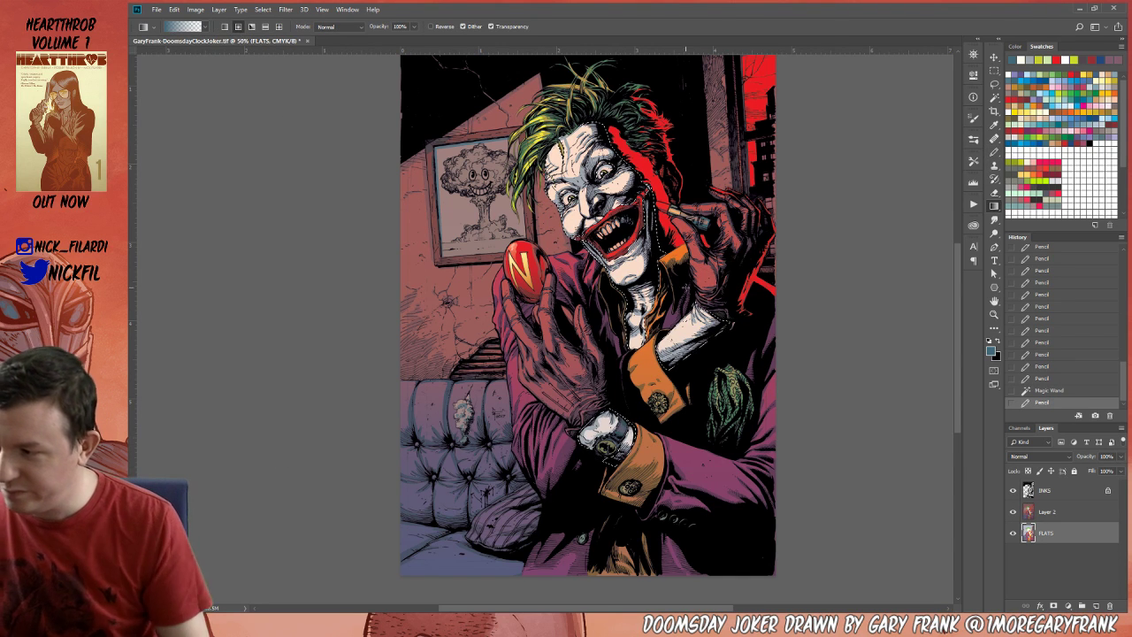
drag(623, 503, 623, 504)
key(ctrl+z)
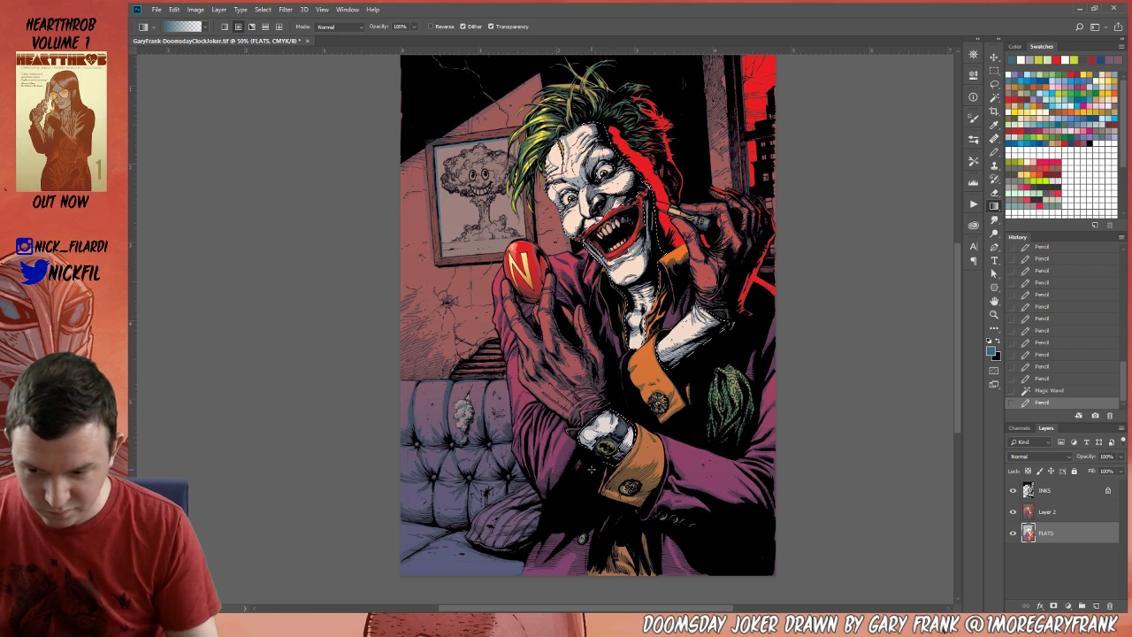
click(326, 27)
click(337, 39)
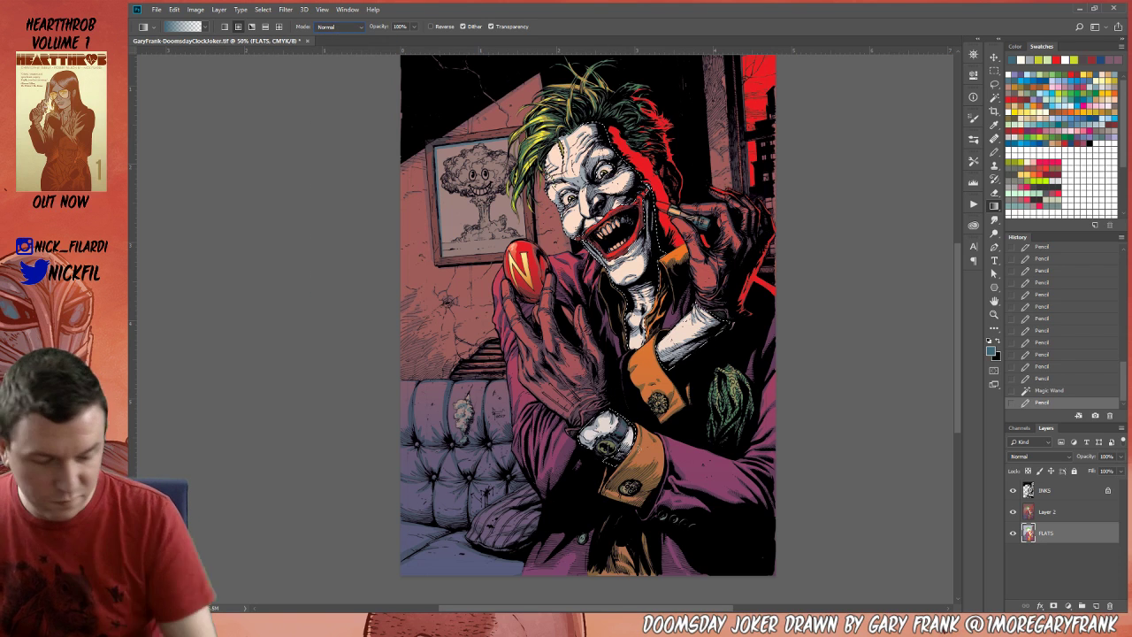
Shade the white wrist around the watch on Layer 2 with slate-blue radial gradients at 50% opacity.
click(1058, 517)
drag(610, 462, 642, 409)
key(5)
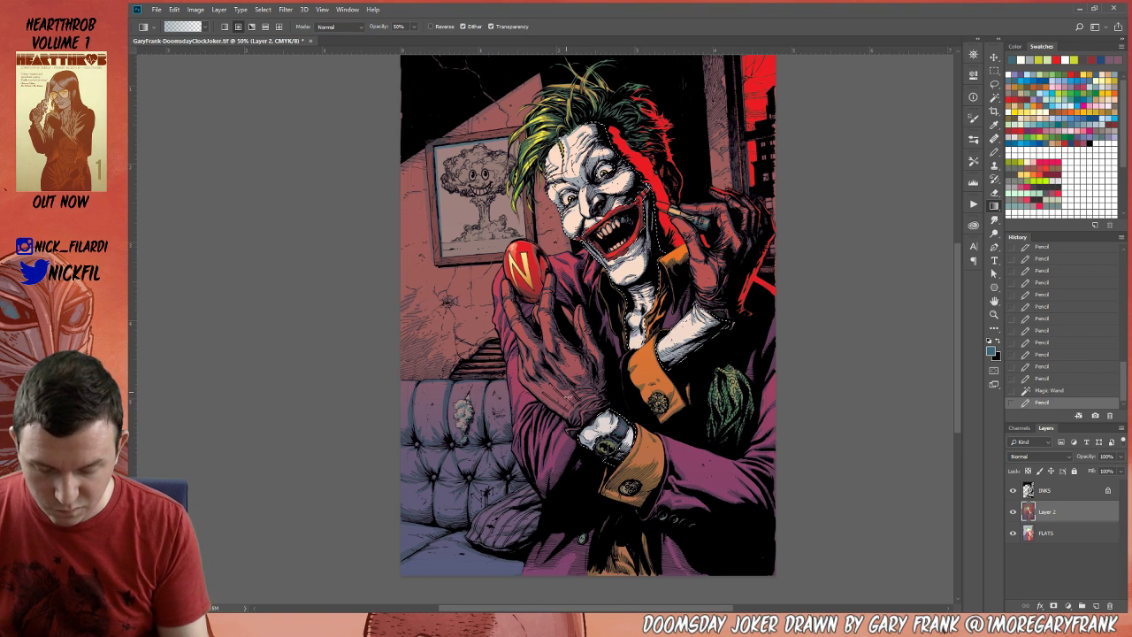
drag(556, 407, 598, 432)
drag(658, 520, 632, 464)
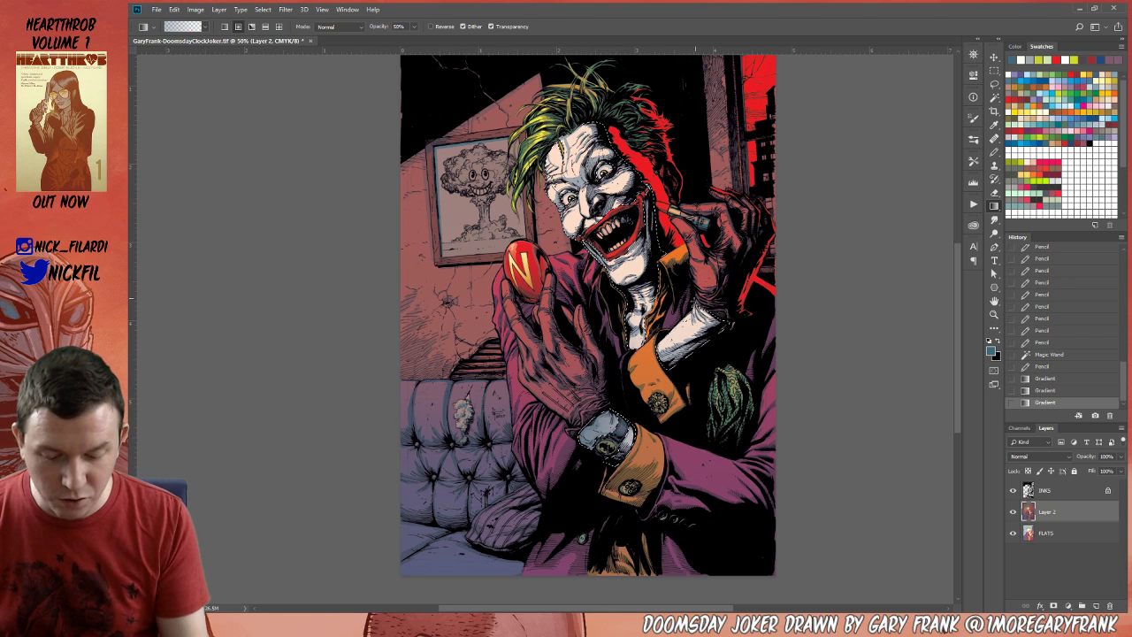
Shade the bare forearm of the raised arm from its edges with slate-blue radial gradients at 50% opacity.
drag(674, 258, 721, 259)
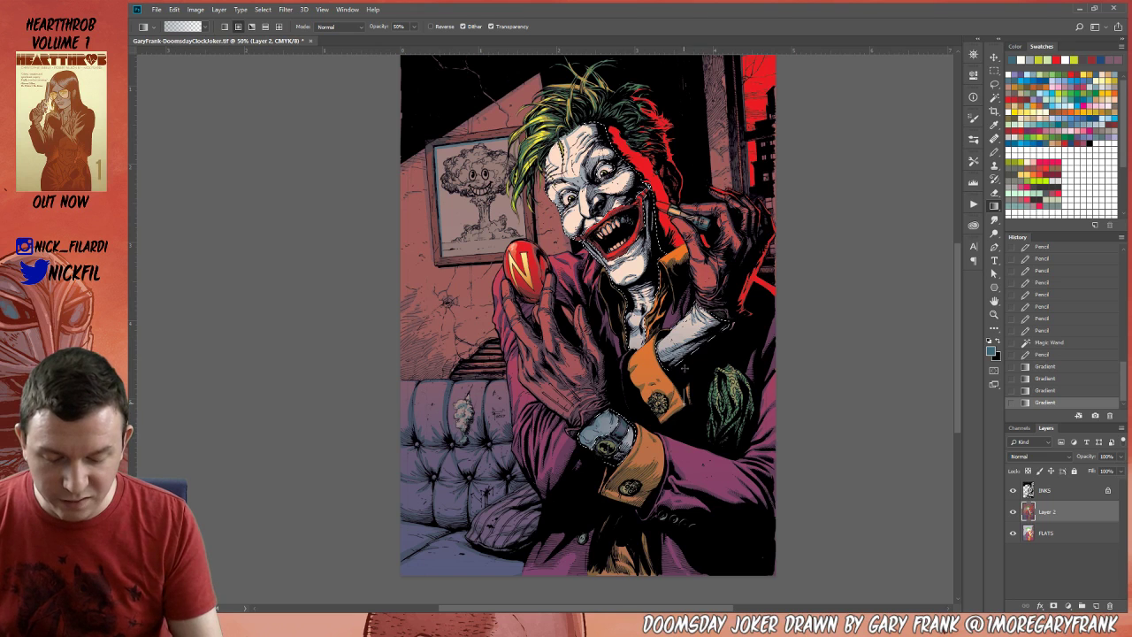
drag(684, 367, 726, 560)
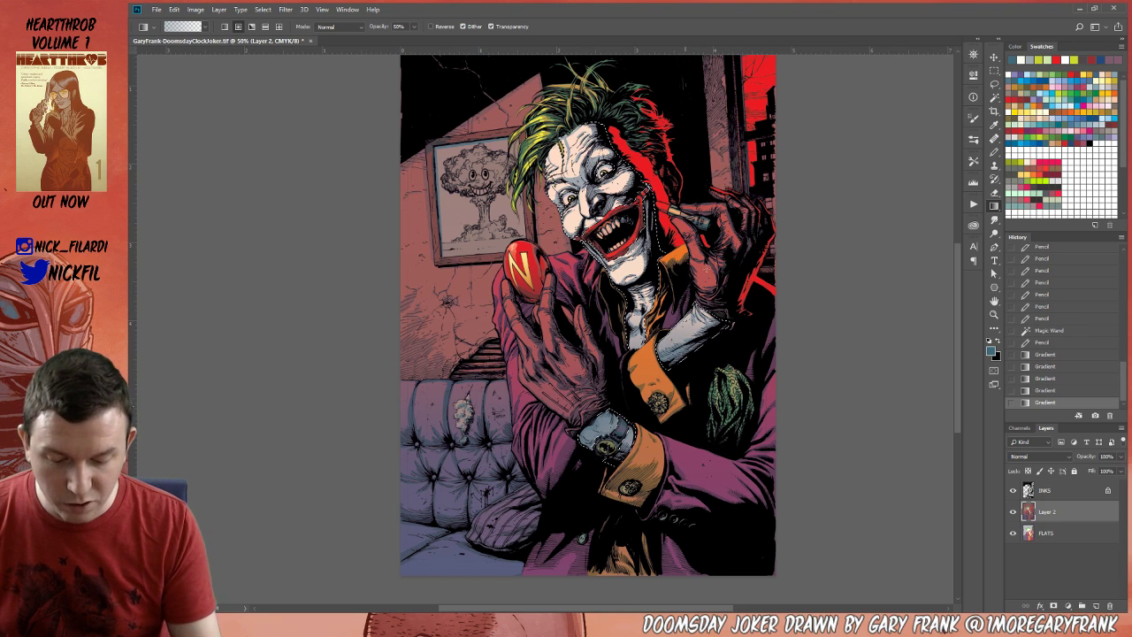
drag(706, 268, 713, 305)
mouse_move(644, 371)
mouse_down()
mouse_move(651, 324)
mouse_move(670, 342)
mouse_up()
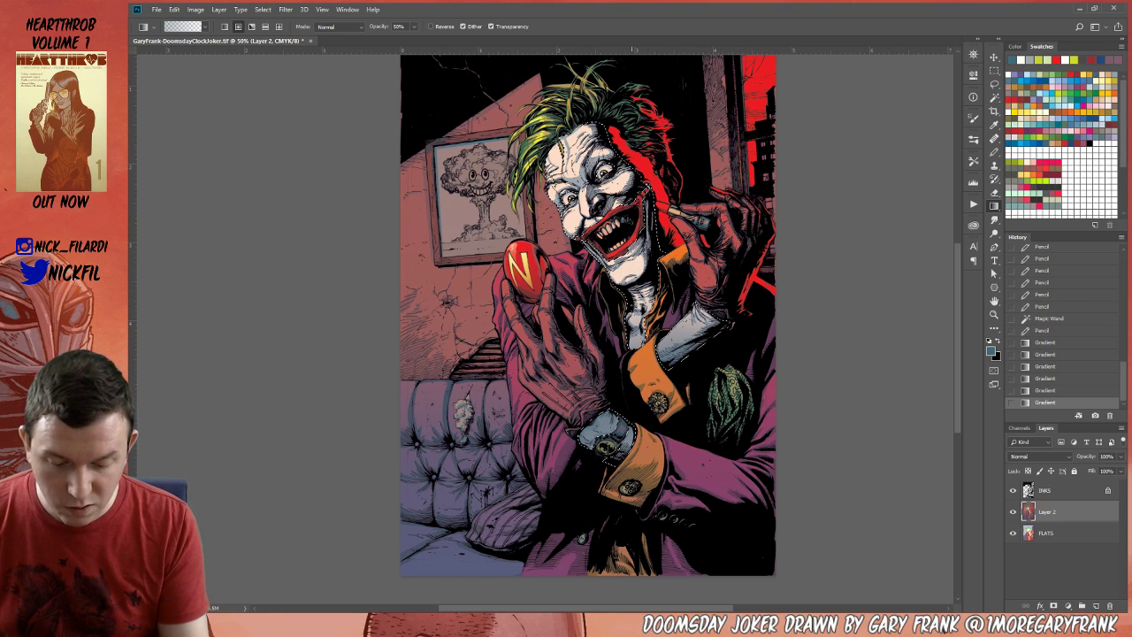
Subtract the face from the selection with the Lasso and deepen the blue gradient shading on the neck, chest and wrist.
click(994, 85)
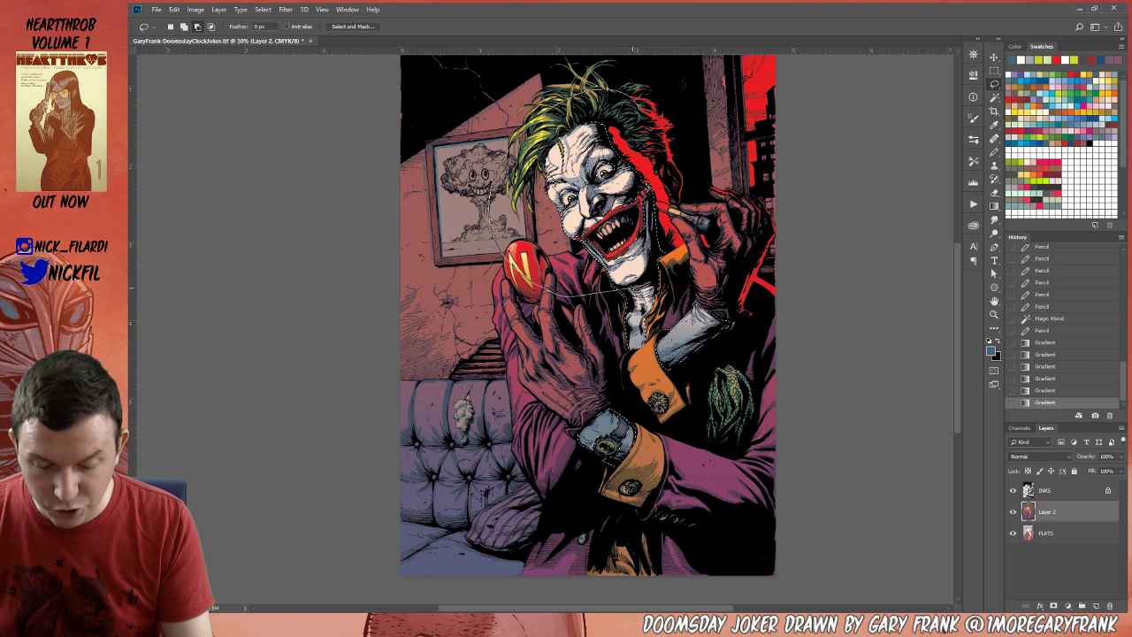
drag(701, 155, 703, 157)
click(995, 205)
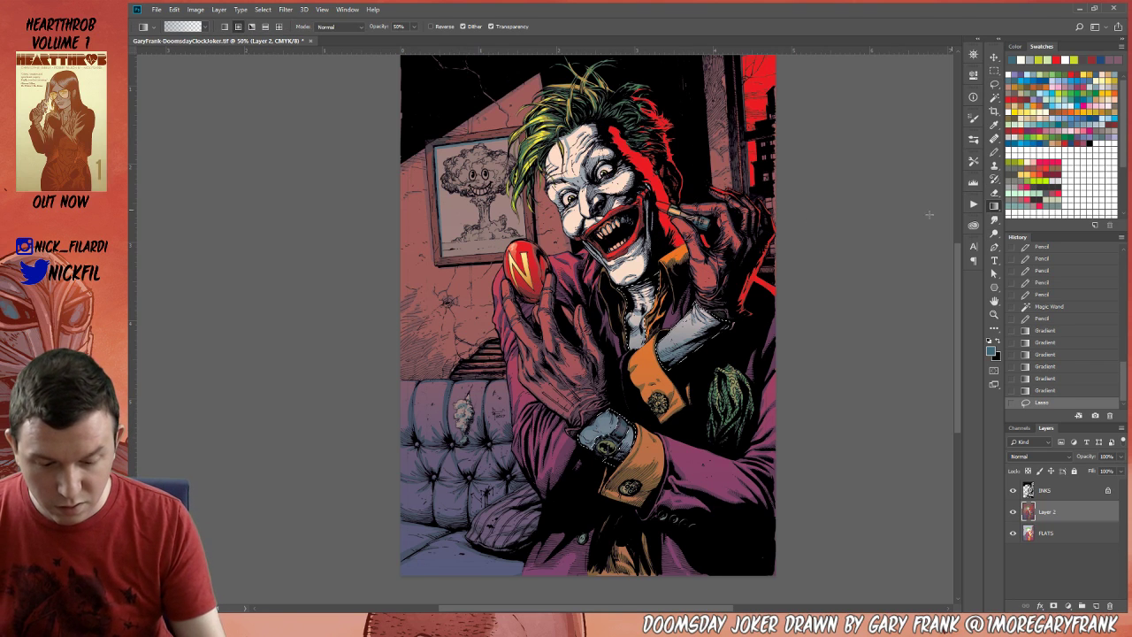
drag(634, 349, 641, 320)
mouse_move(665, 364)
mouse_down()
mouse_move(683, 342)
mouse_move(641, 327)
mouse_up()
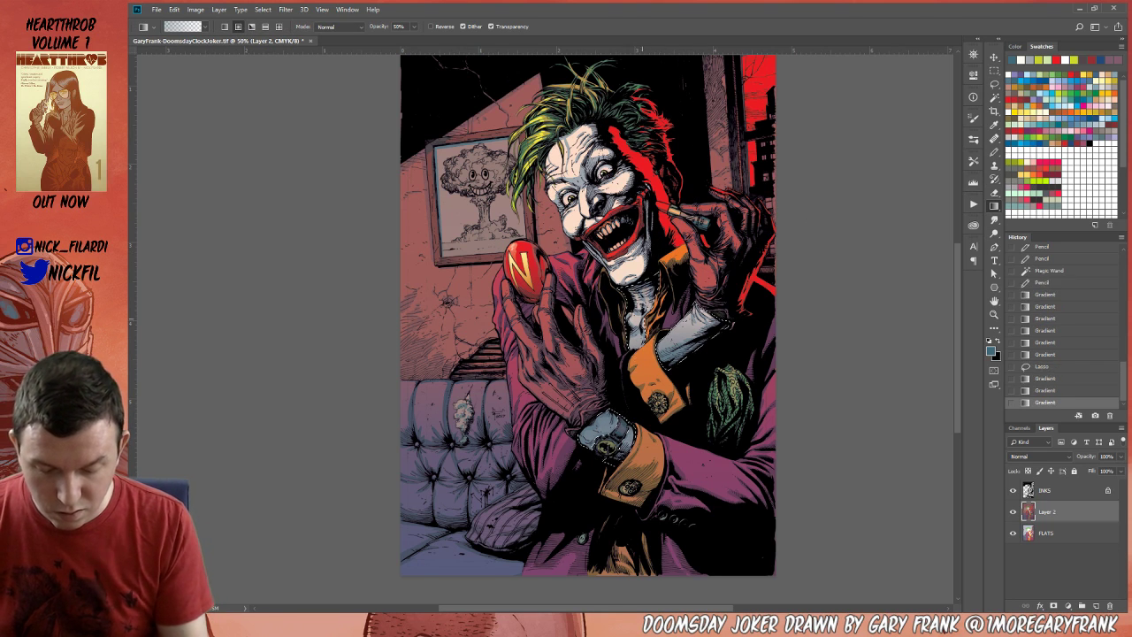
mouse_move(612, 446)
mouse_down()
mouse_move(626, 414)
mouse_move(659, 440)
mouse_up()
Reselect the white skin on the FLATS layer, subtract the neck and arms with the Lasso, and return to the Gradient tool.
click(994, 301)
click(994, 84)
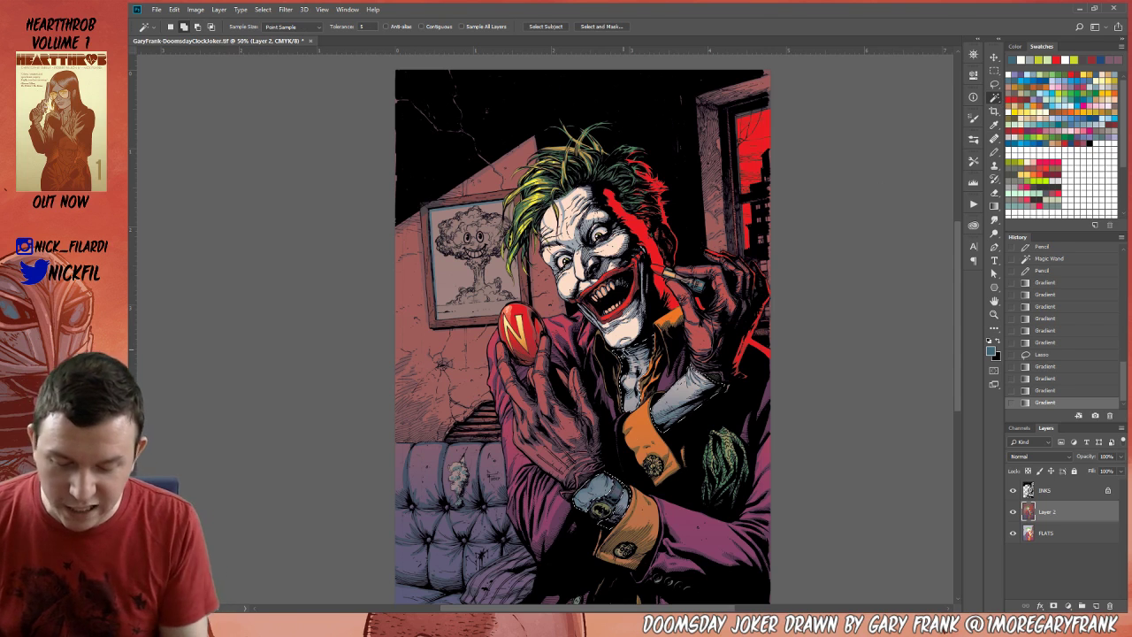
key(ctrl+d)
click(1052, 535)
click(630, 320)
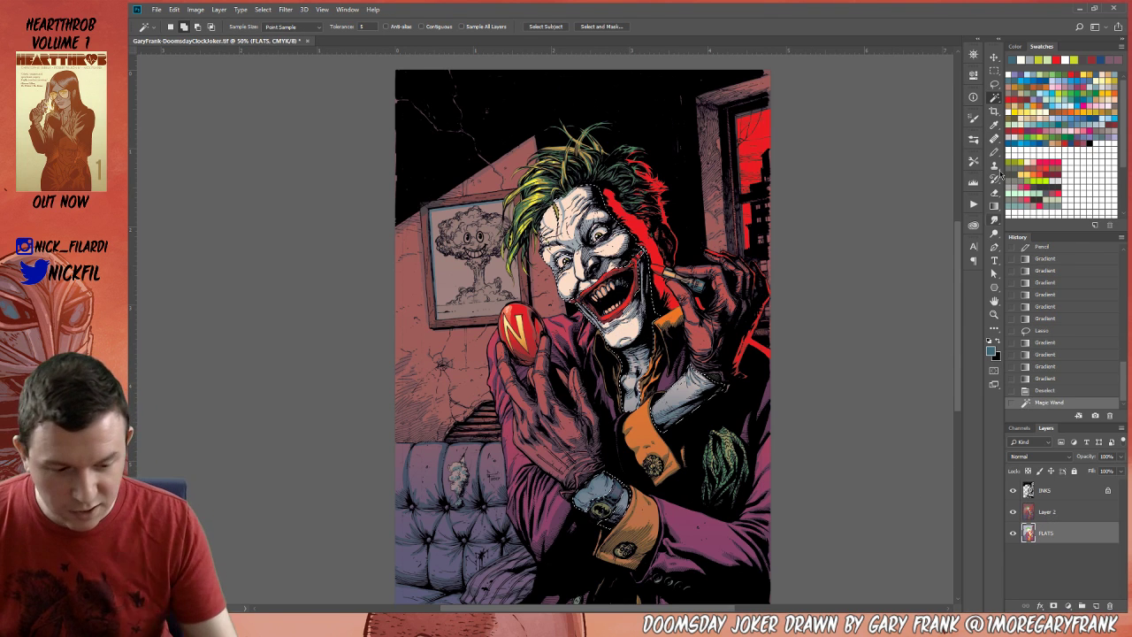
key(l)
mouse_move(724, 317)
mouse_down()
mouse_move(771, 478)
mouse_move(527, 406)
mouse_up()
key(g)
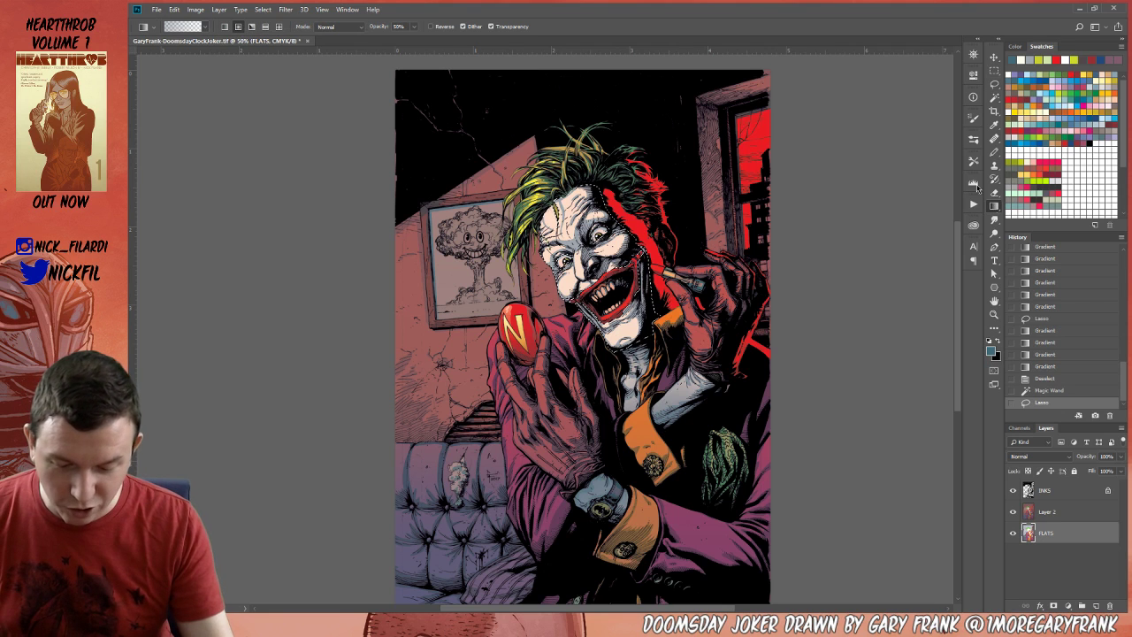
drag(668, 451, 652, 409)
drag(668, 451, 652, 407)
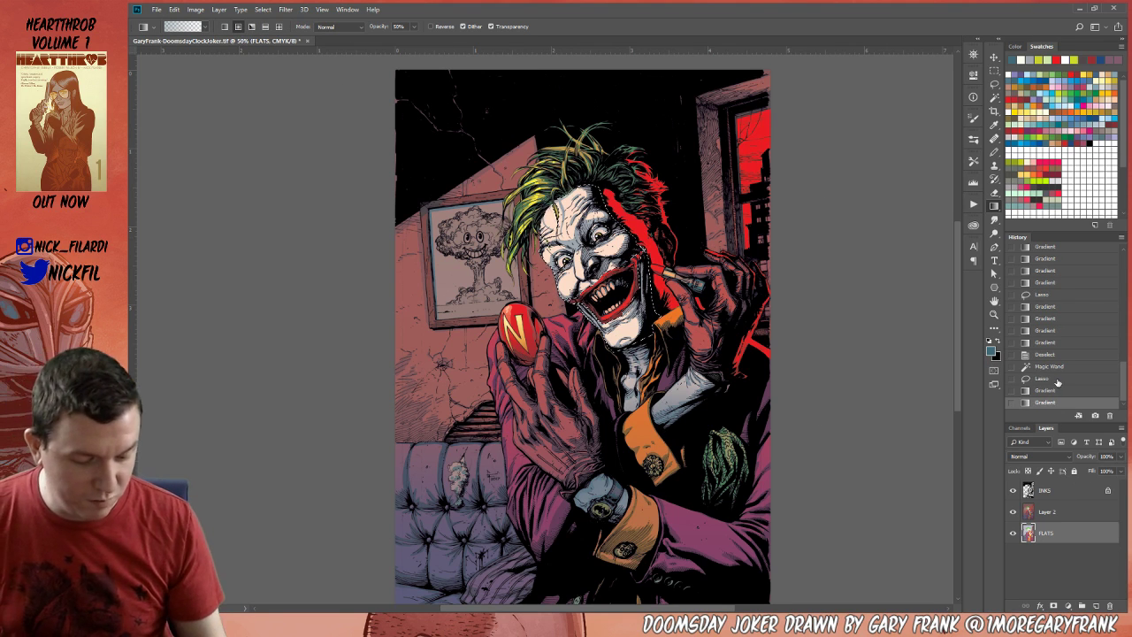
key(ctrl+alt+z)
key(ctrl+alt+z)
Shade the Joker's jaw and lower face on Layer 2 with slate-blue radial gradients, and clear the selection.
click(1062, 512)
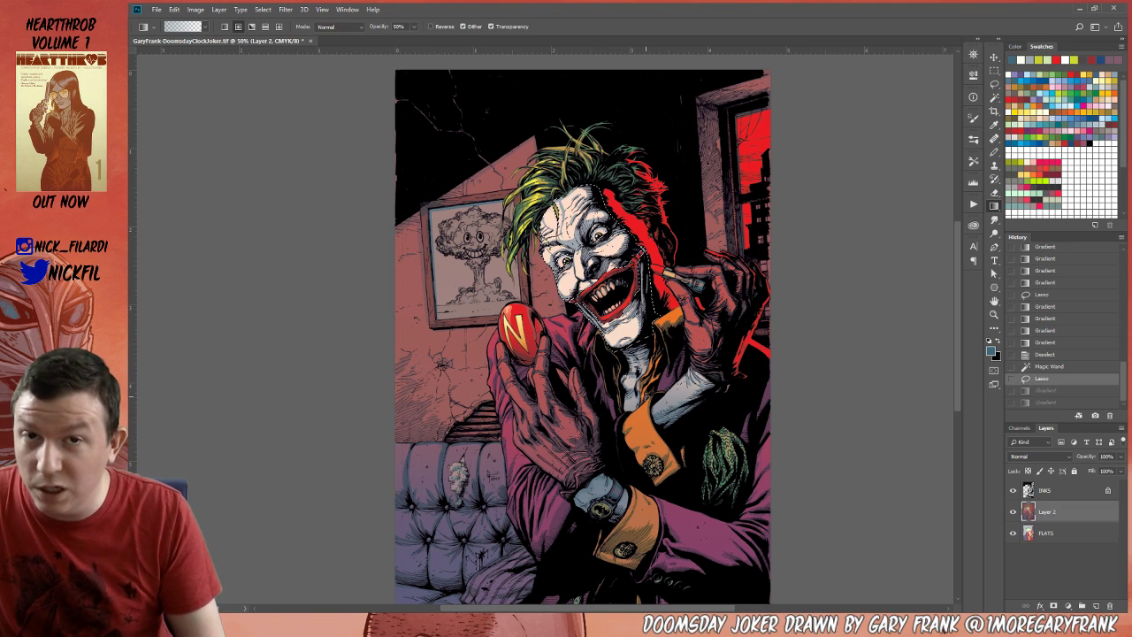
drag(620, 274, 610, 334)
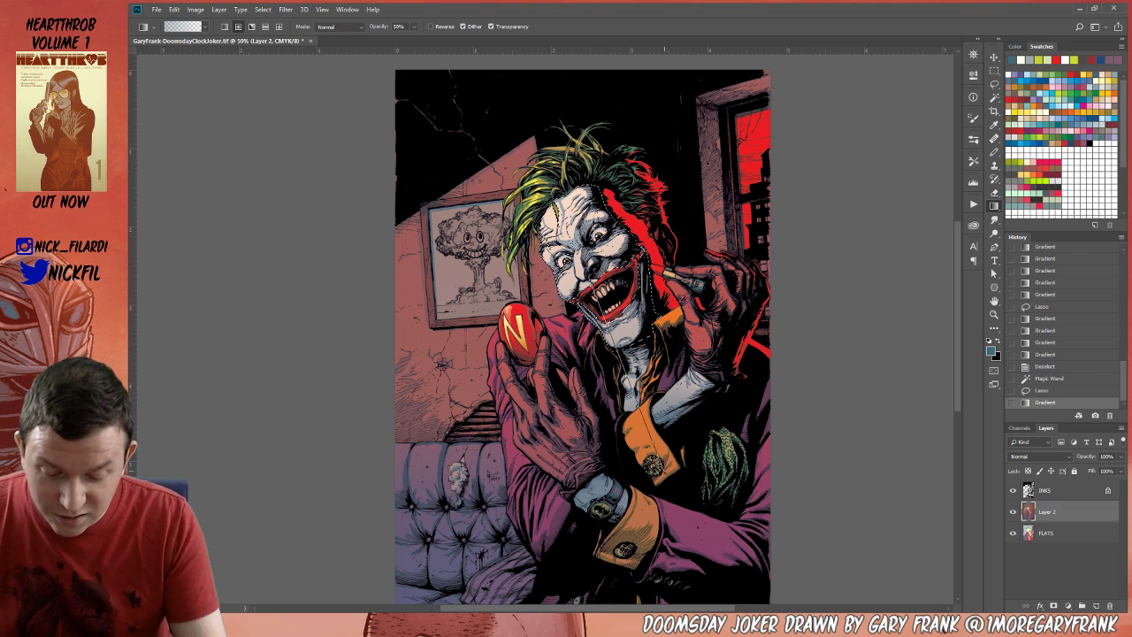
key(ctrl+d)
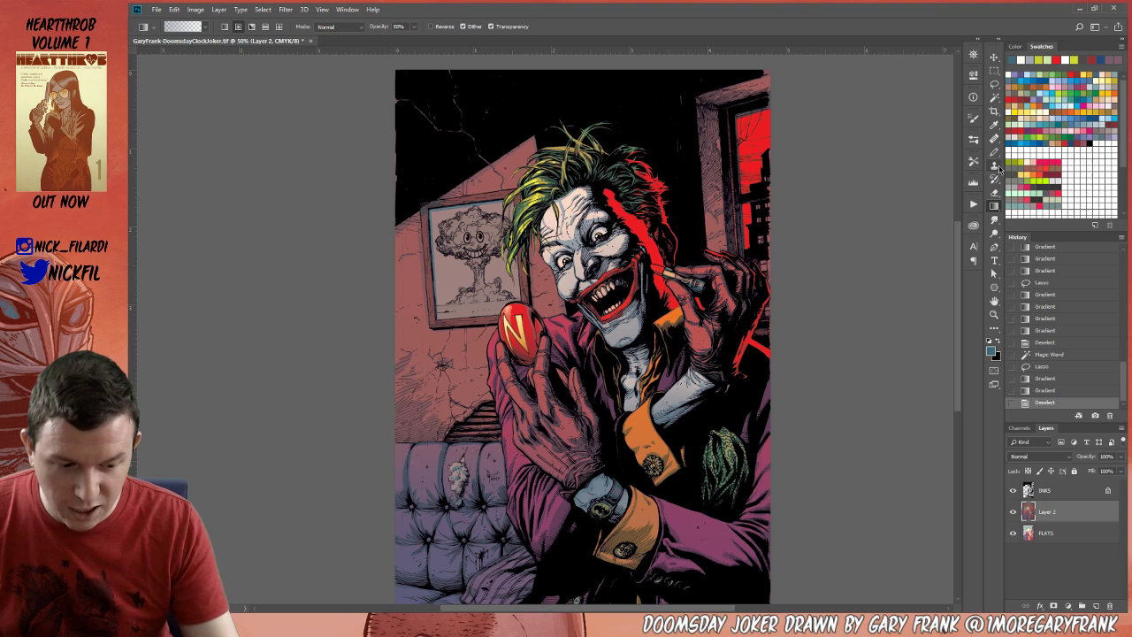
Set up the Pencil on Layer 2 with white as the foreground color for work on the face.
click(993, 313)
click(622, 306)
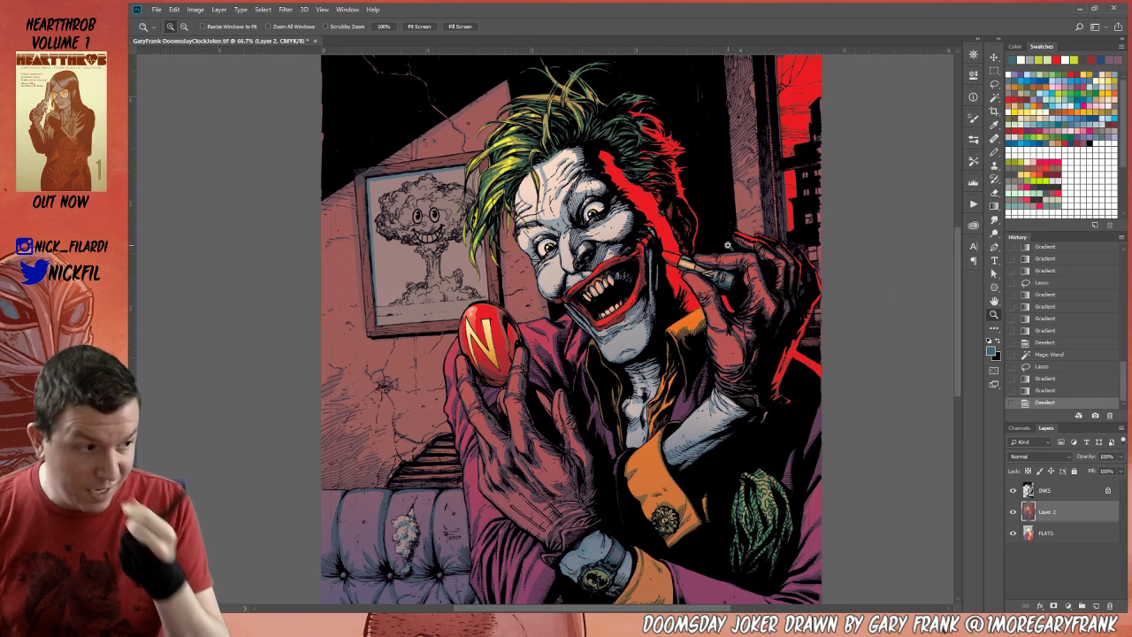
click(993, 301)
drag(664, 305, 696, 363)
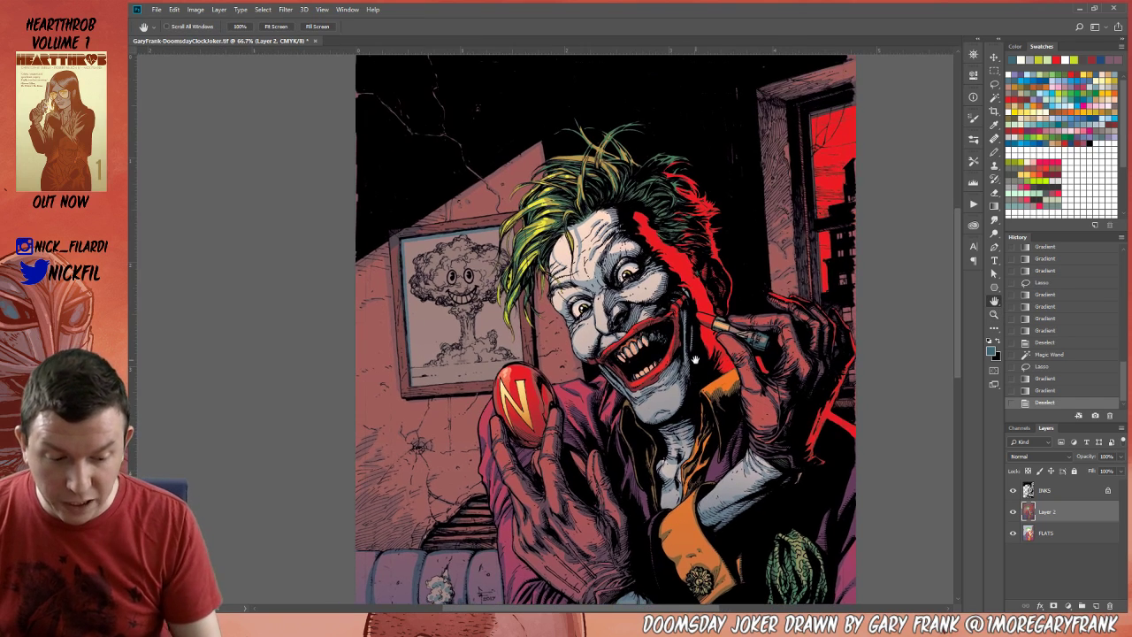
click(994, 152)
click(1023, 150)
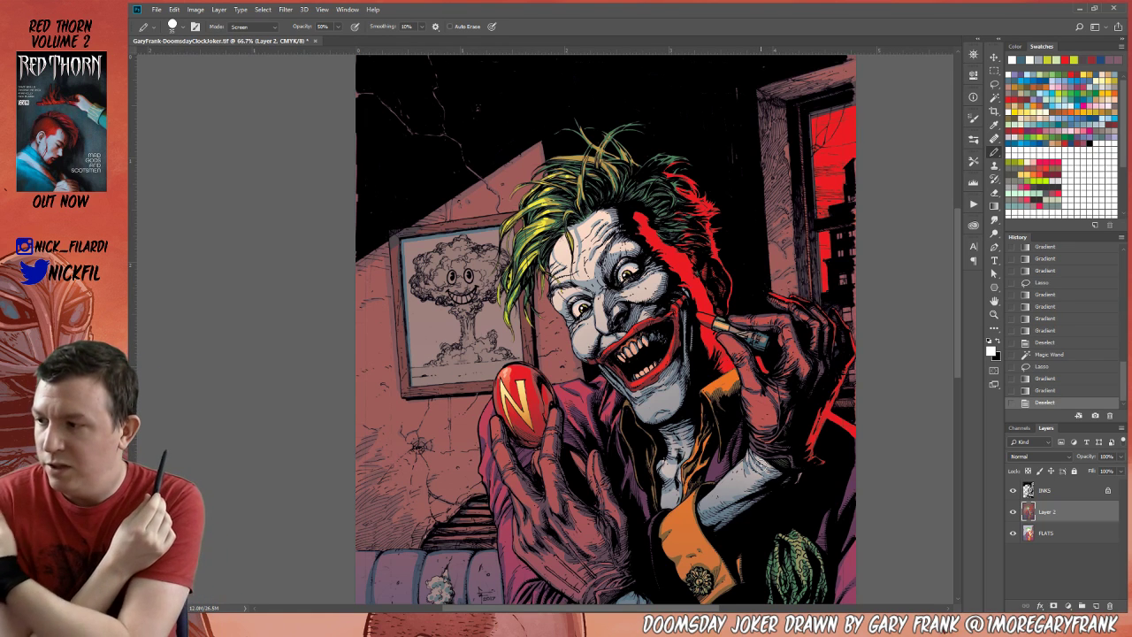
Choose a Brush preset from the NORMCORE set and paint light gray strokes on the Joker's forehead on Layer 2.
click(995, 301)
drag(640, 350, 653, 388)
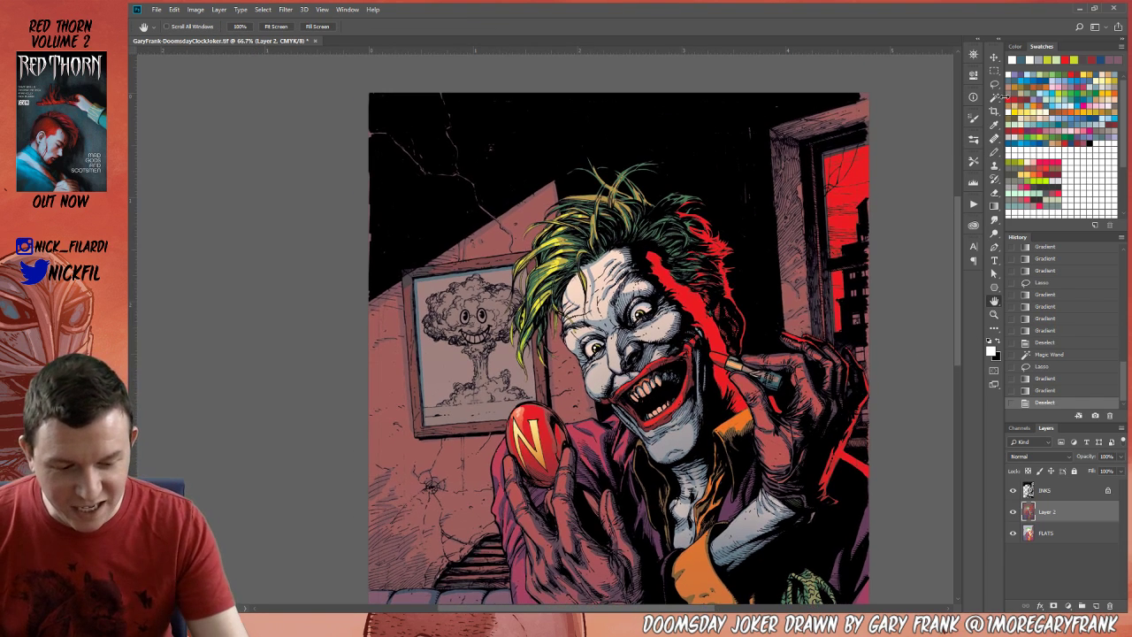
click(994, 152)
click(173, 26)
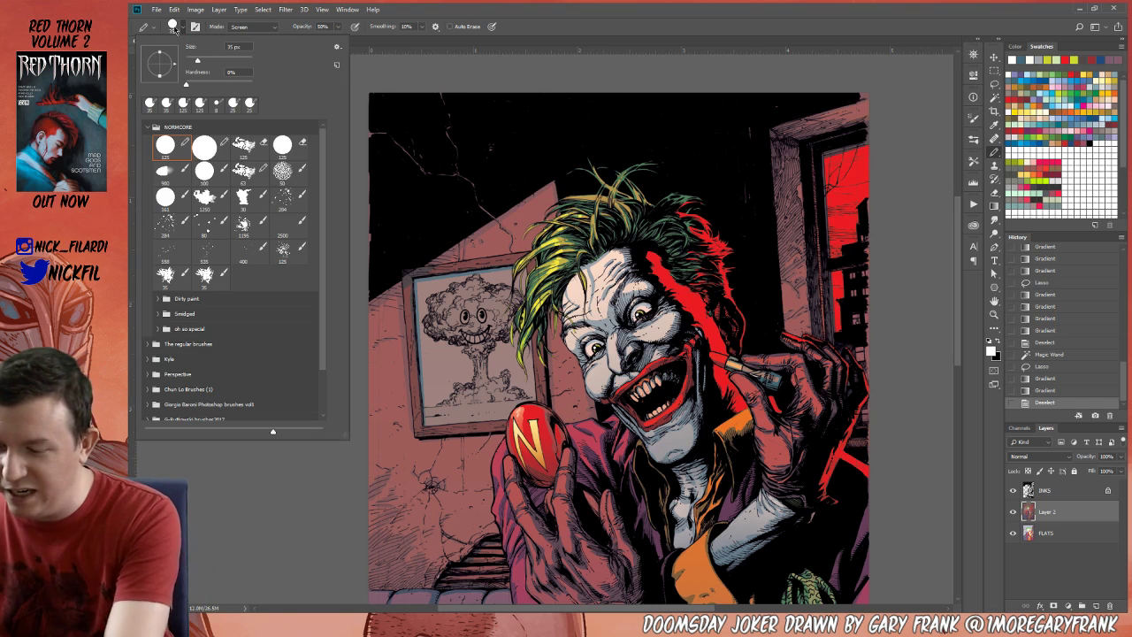
double_click(205, 148)
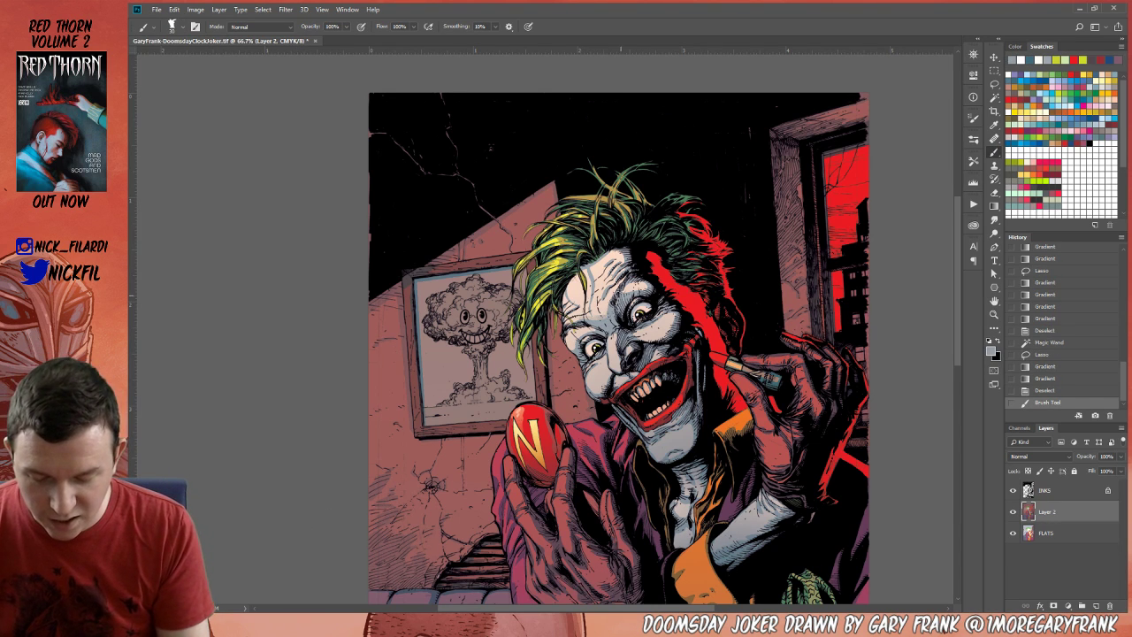
mouse_move(603, 288)
mouse_down()
mouse_move(616, 317)
mouse_move(646, 294)
mouse_up()
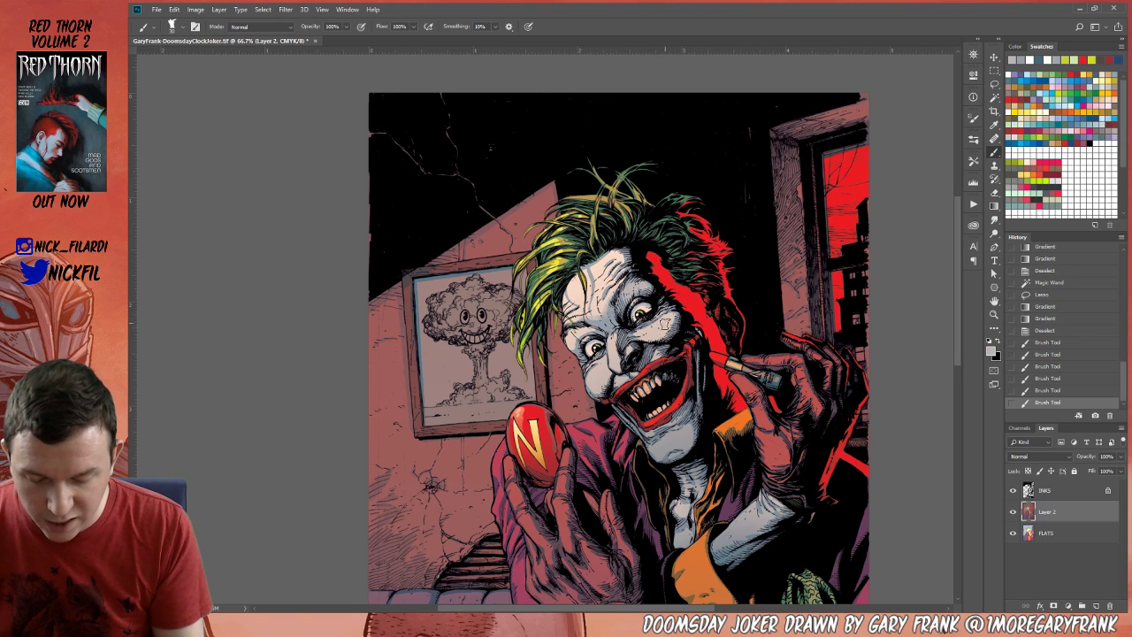
Model the forehead and brow with brush strokes, alternating sampled pale peach and gray skin tones.
alt+click(609, 301)
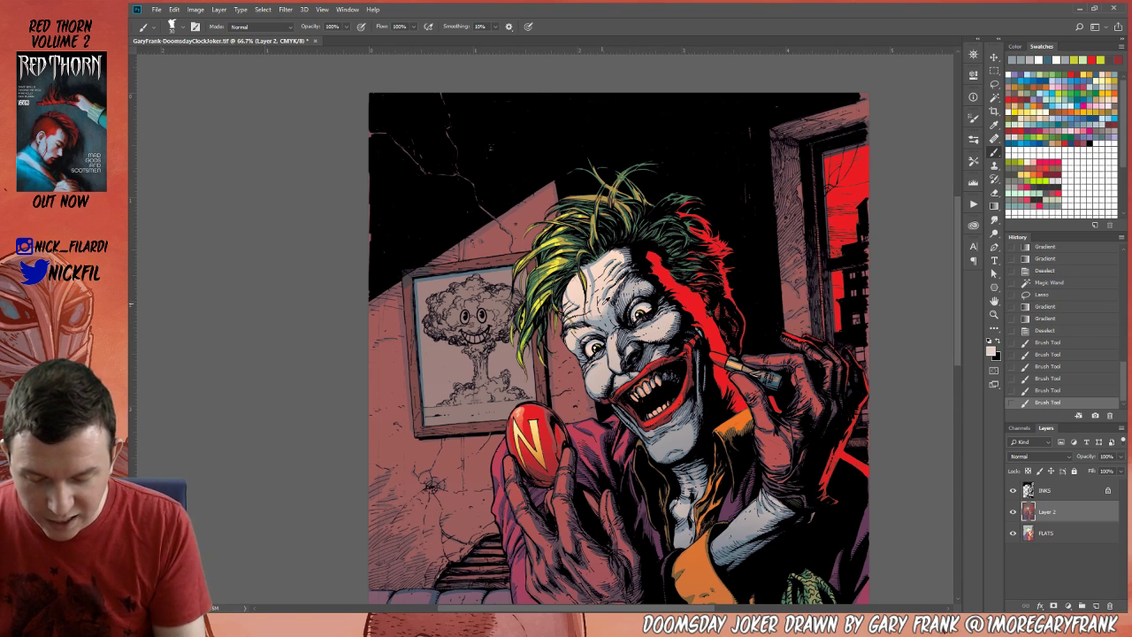
mouse_move(605, 300)
mouse_down()
mouse_move(625, 329)
mouse_move(621, 354)
mouse_move(589, 321)
mouse_move(608, 306)
mouse_up()
mouse_move(605, 300)
mouse_down()
mouse_move(610, 315)
mouse_move(577, 350)
mouse_up()
alt+click(599, 333)
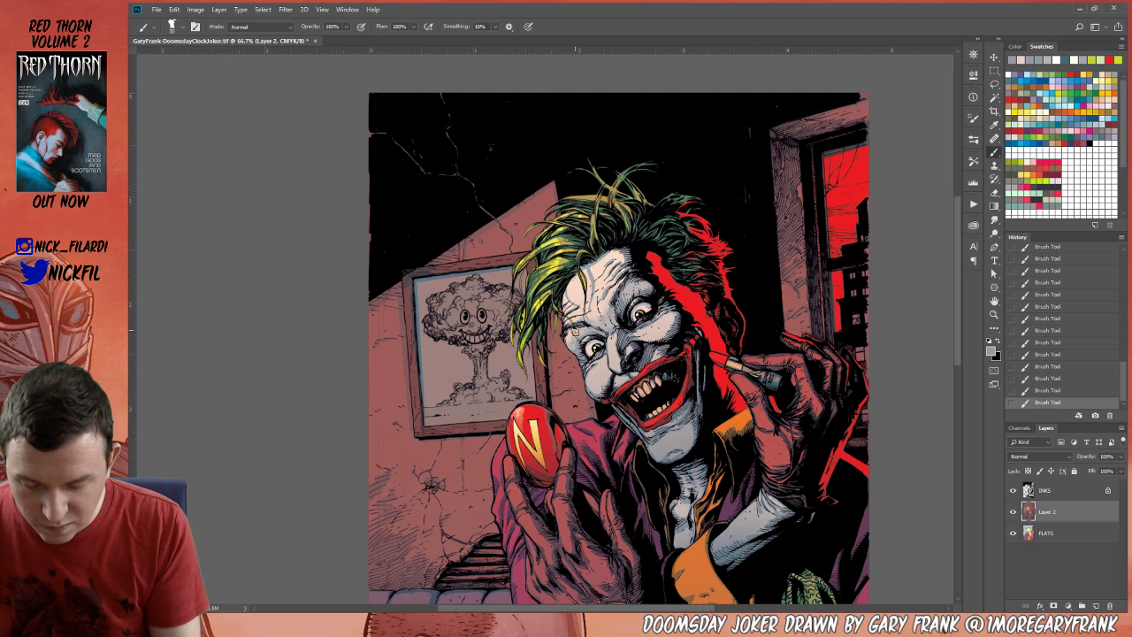
alt+click(579, 285)
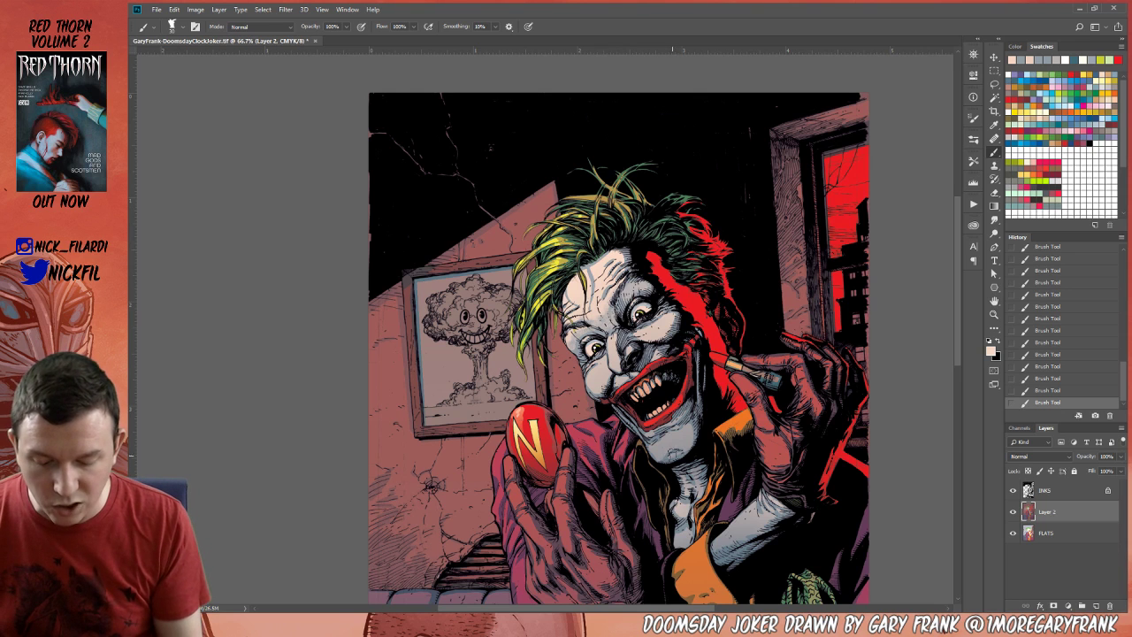
alt+click(580, 277)
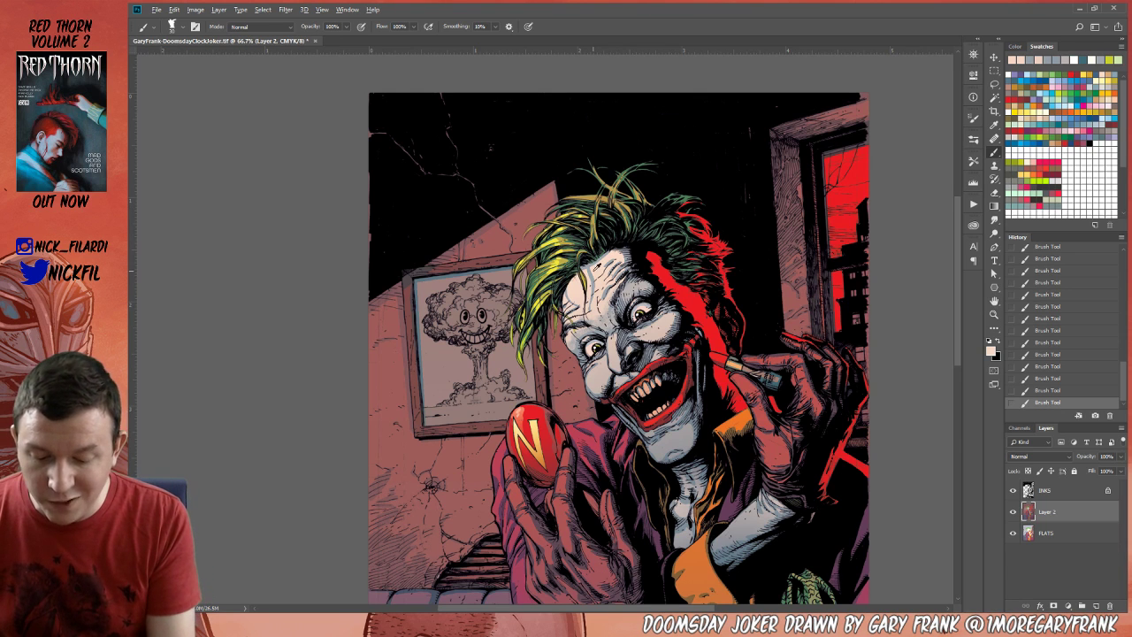
alt+click(599, 266)
click(990, 351)
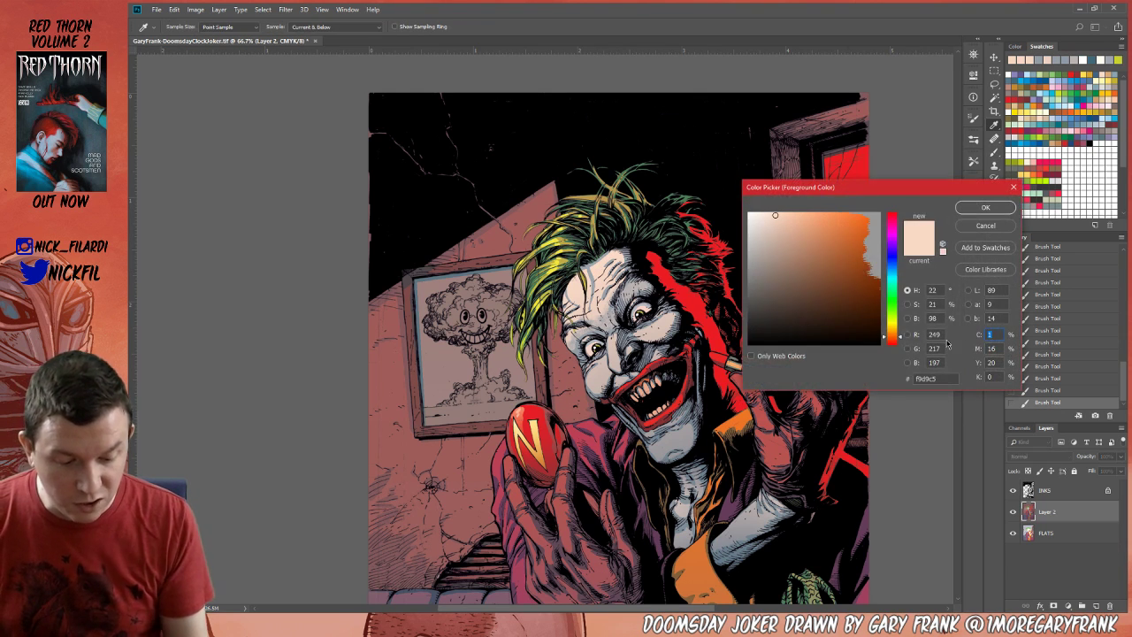
click(1007, 228)
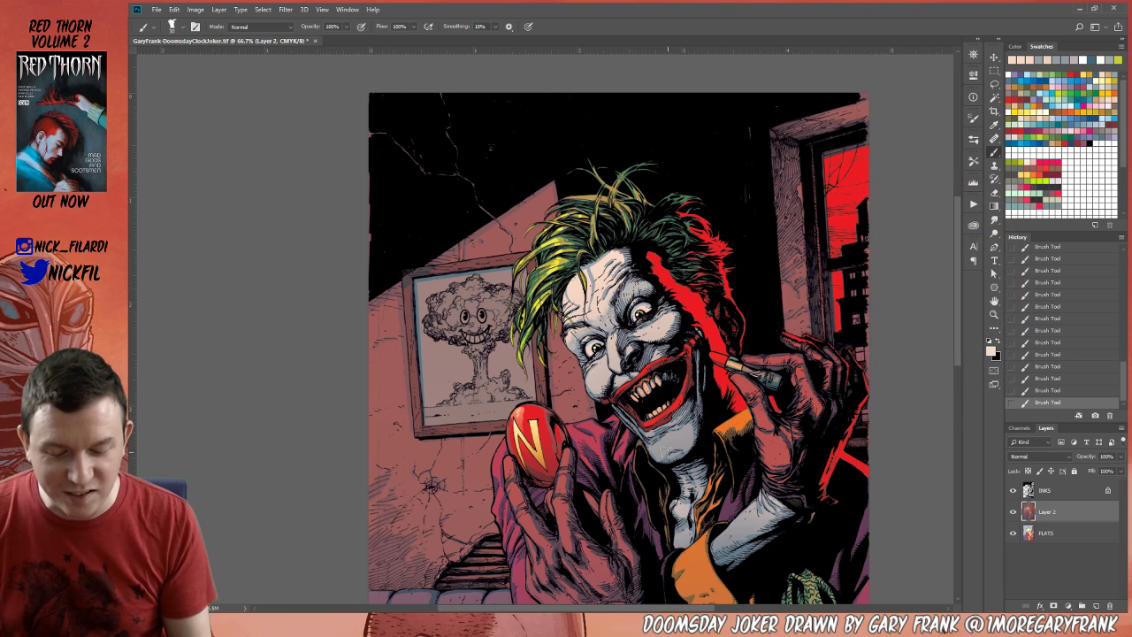
Brush pale peach highlights onto the chin and blend them with sampled skin tones at 50% brush opacity.
mouse_move(668, 445)
mouse_down()
mouse_move(681, 437)
mouse_move(655, 449)
mouse_move(679, 445)
mouse_move(673, 421)
mouse_move(653, 435)
mouse_move(683, 413)
mouse_move(689, 438)
mouse_up()
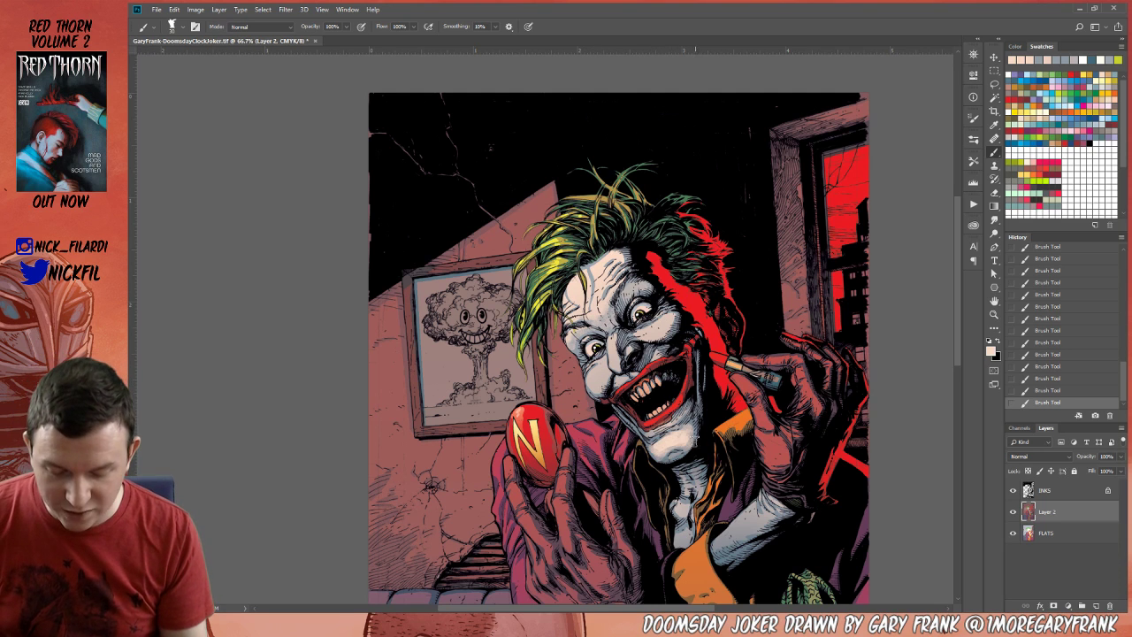
alt+click(677, 444)
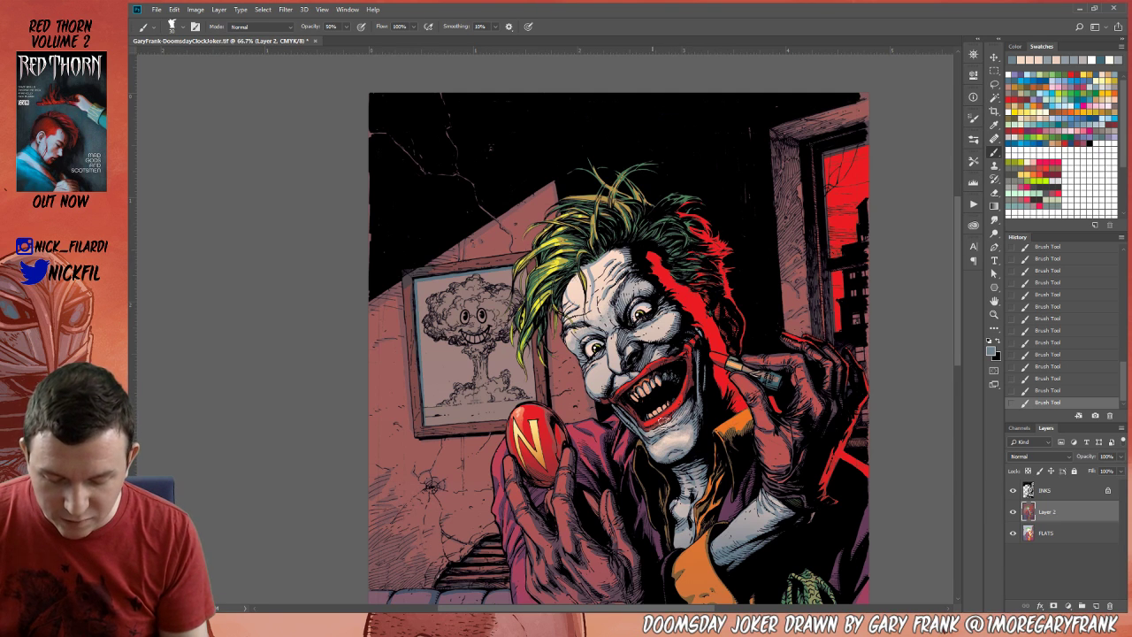
alt+click(674, 437)
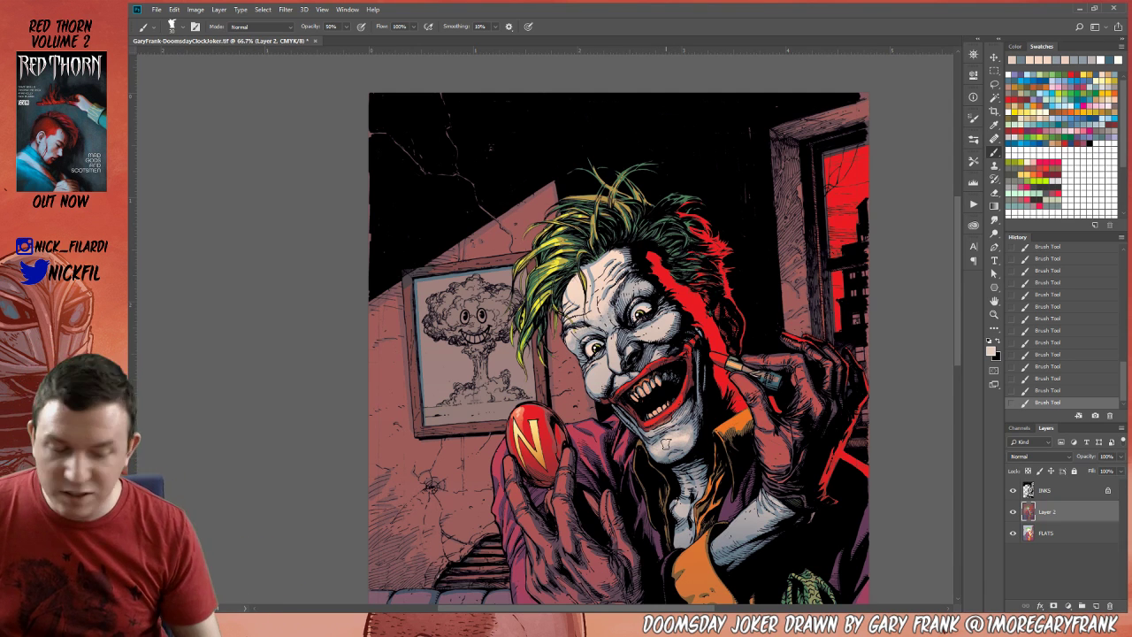
Paint white highlights on the cheek below the eye at 50% opacity, blend with sampled tones, and restore the brush to 100% opacity and white.
key(h)
drag(619, 354, 621, 389)
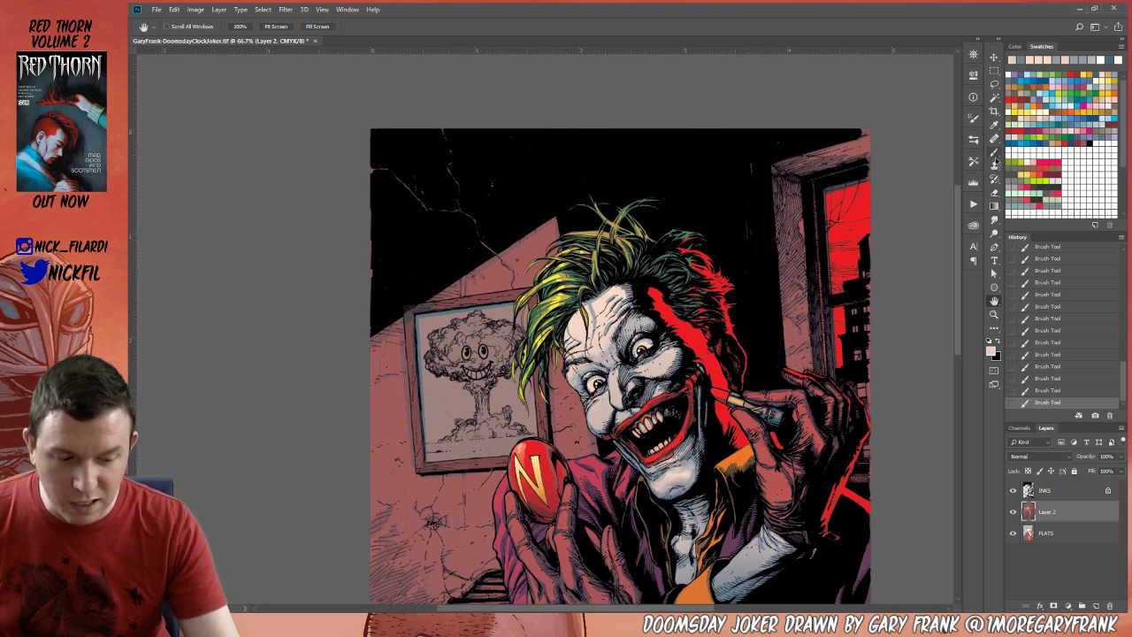
click(996, 152)
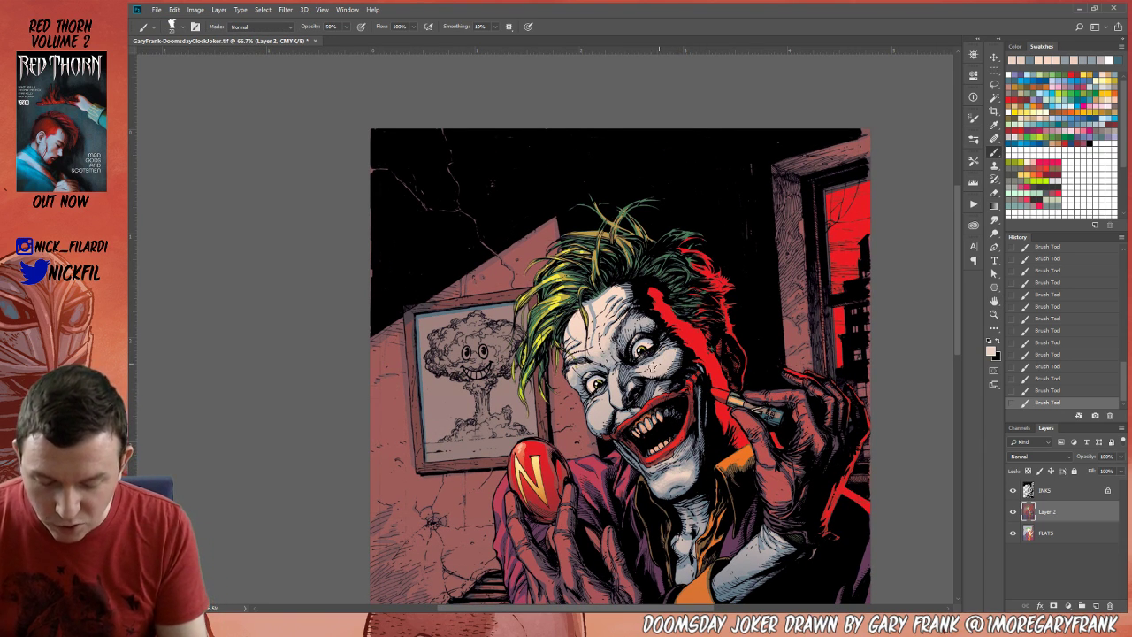
click(1071, 174)
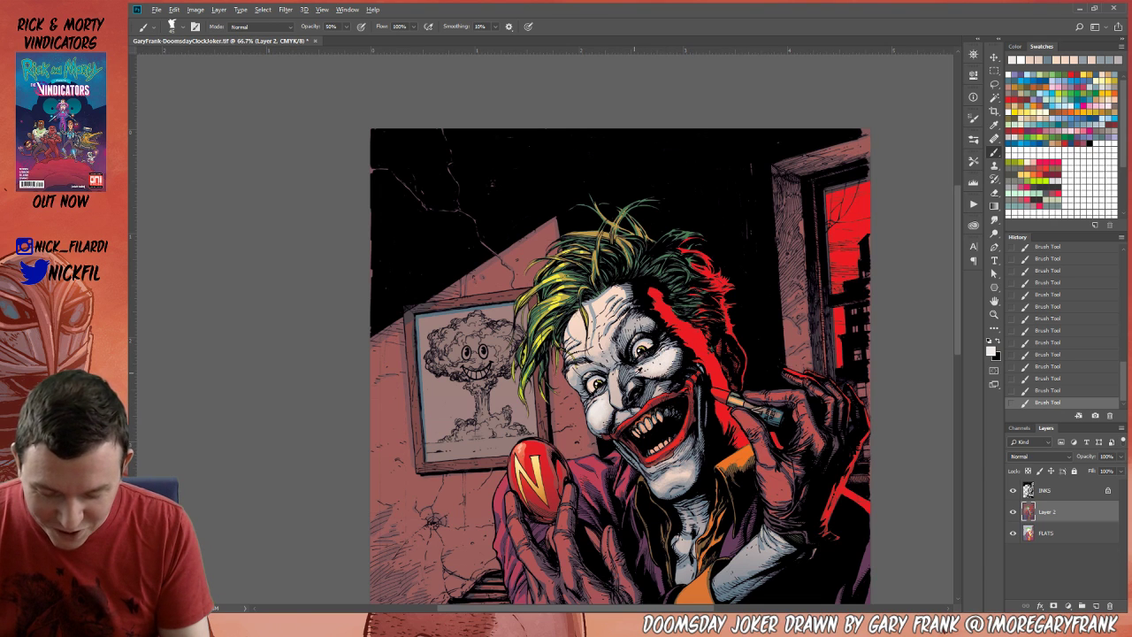
alt+click(644, 366)
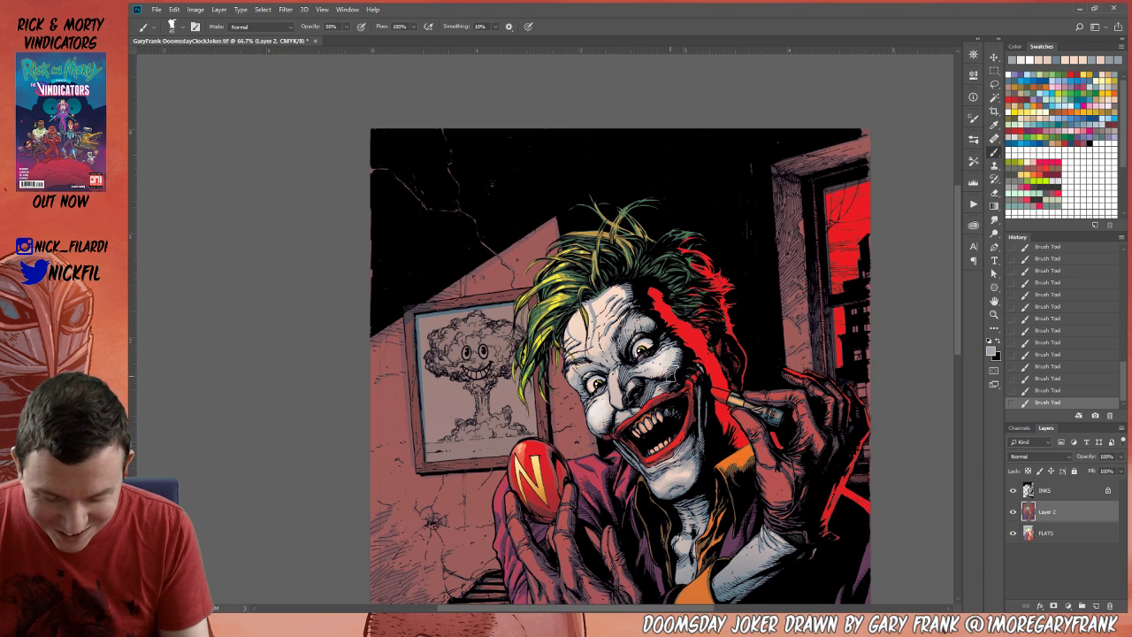
alt+click(660, 359)
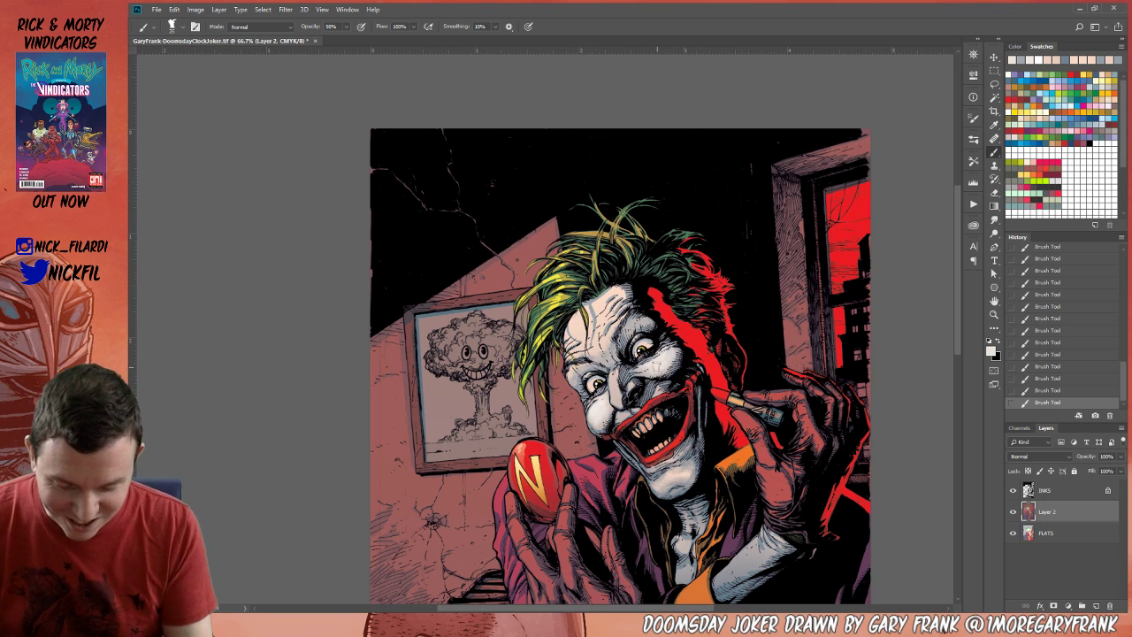
alt+click(659, 362)
key(0)
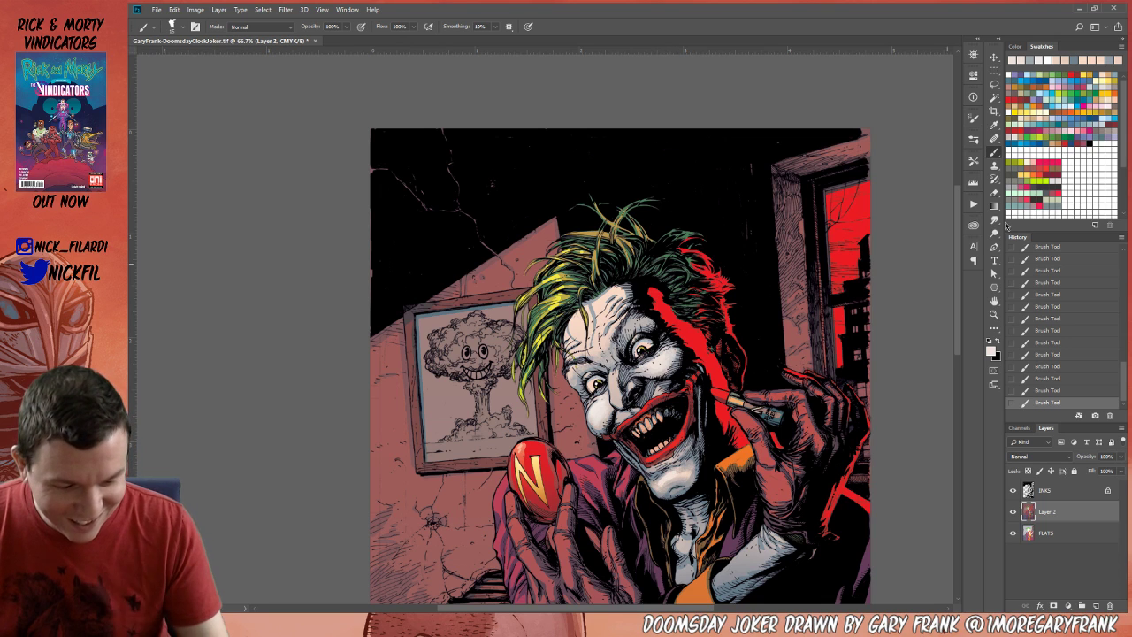
click(1078, 180)
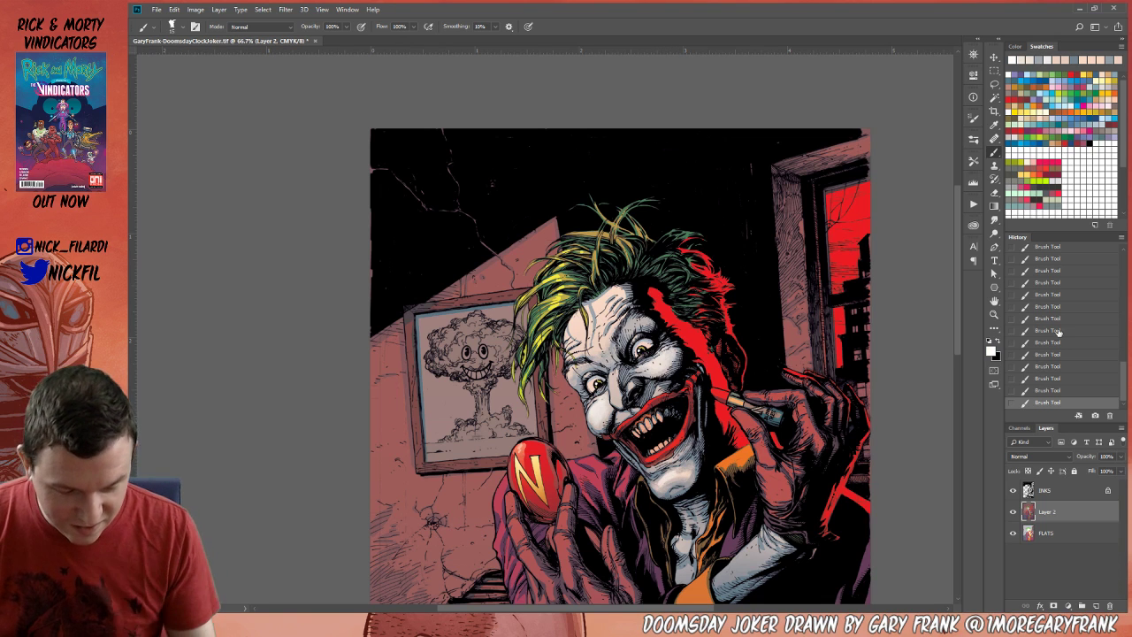
Step back two brush strokes in the history and restore them to compare the face.
click(1060, 392)
click(1052, 378)
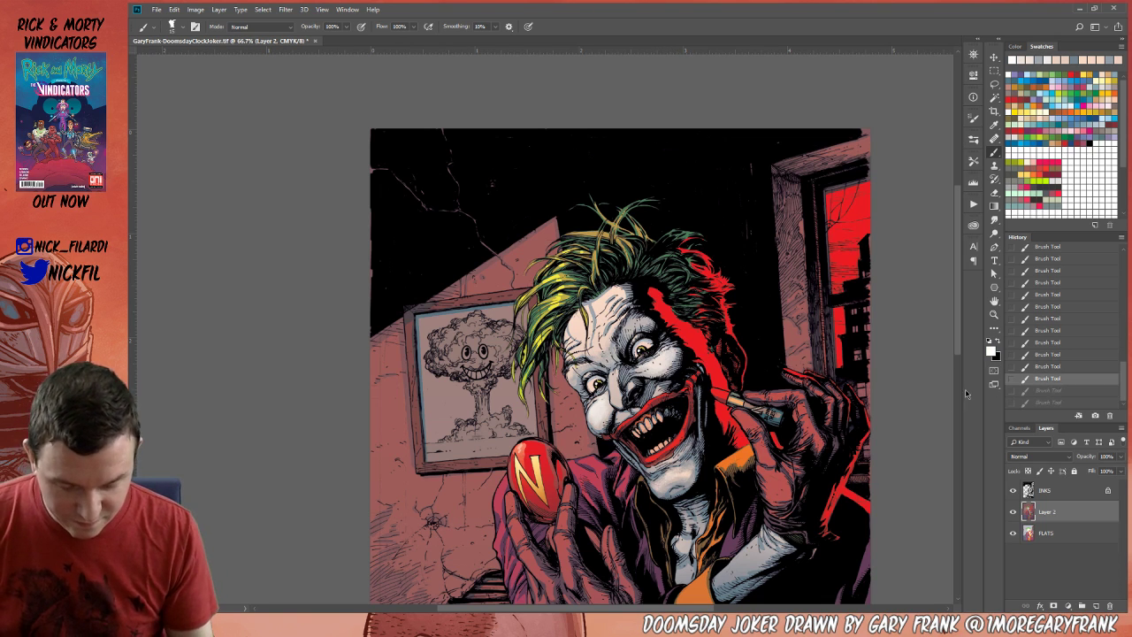
key(ctrl+shift+z)
key(ctrl+shift+z)
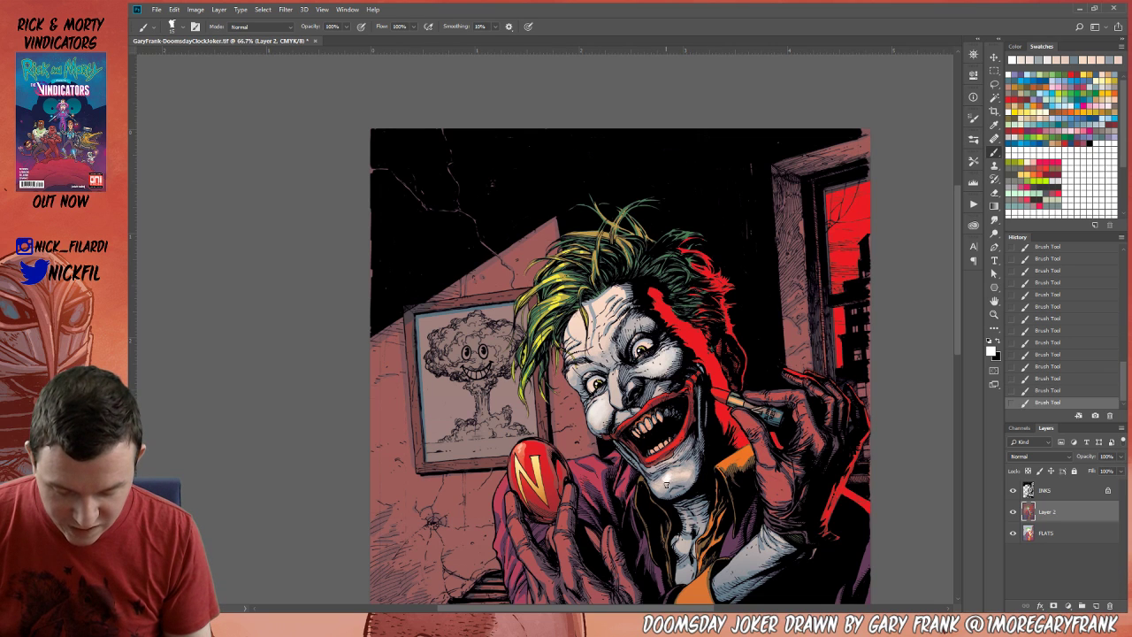
Sample the pale skin tone and brush highlights along the chin and lower jaw at 100% opacity.
alt+click(672, 475)
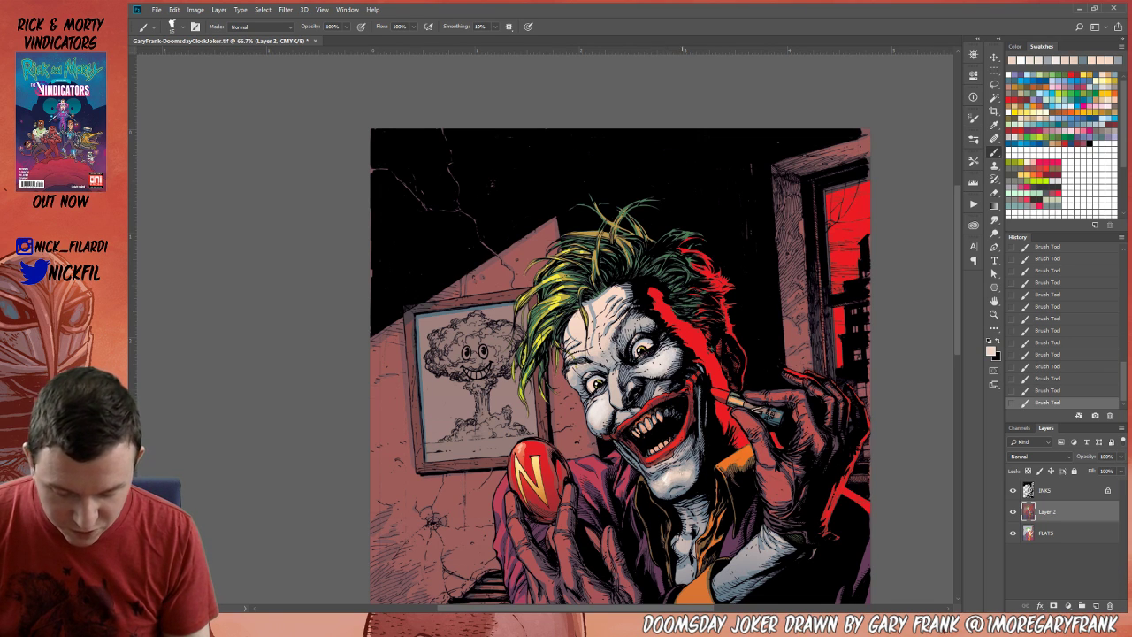
click(994, 315)
alt+click(729, 360)
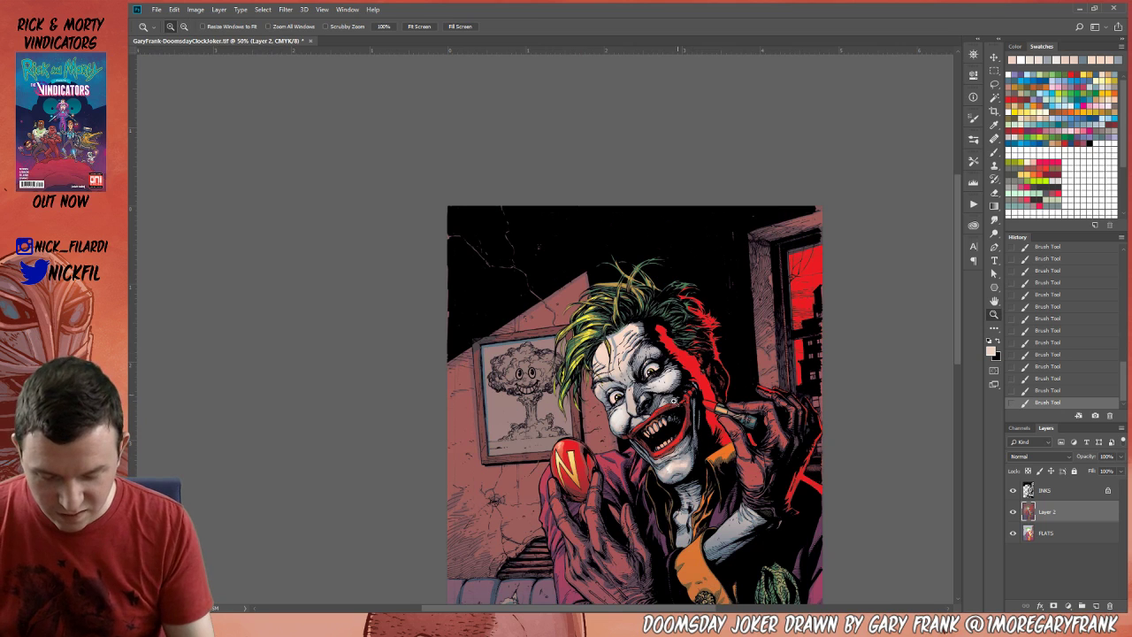
click(660, 413)
key(b)
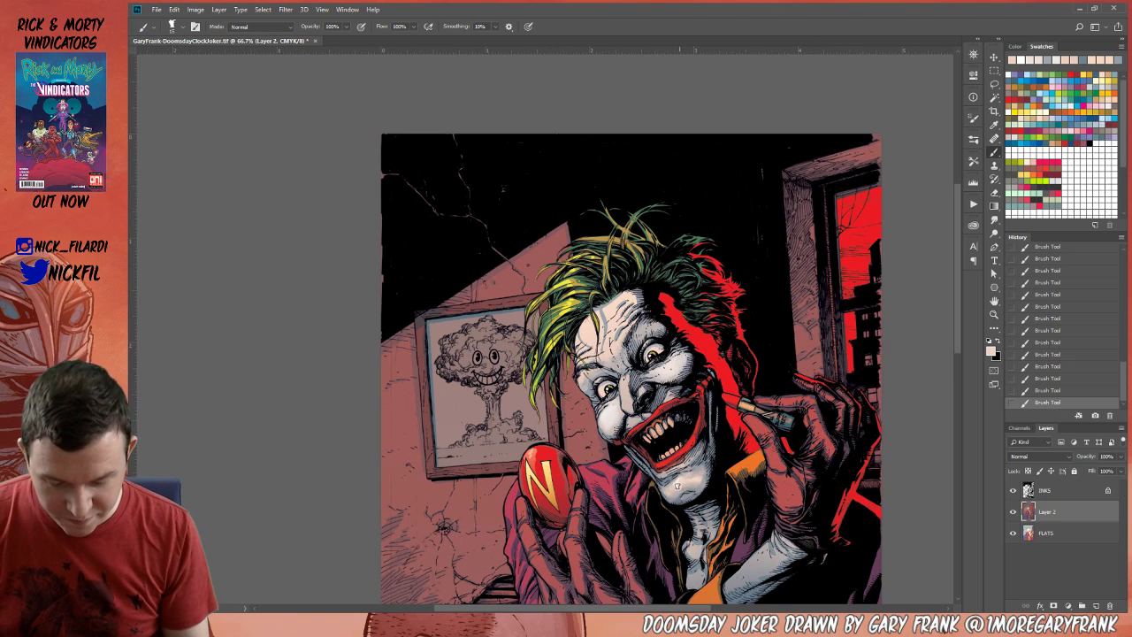
mouse_move(679, 482)
mouse_down()
mouse_move(694, 485)
mouse_move(670, 489)
mouse_move(706, 516)
mouse_up()
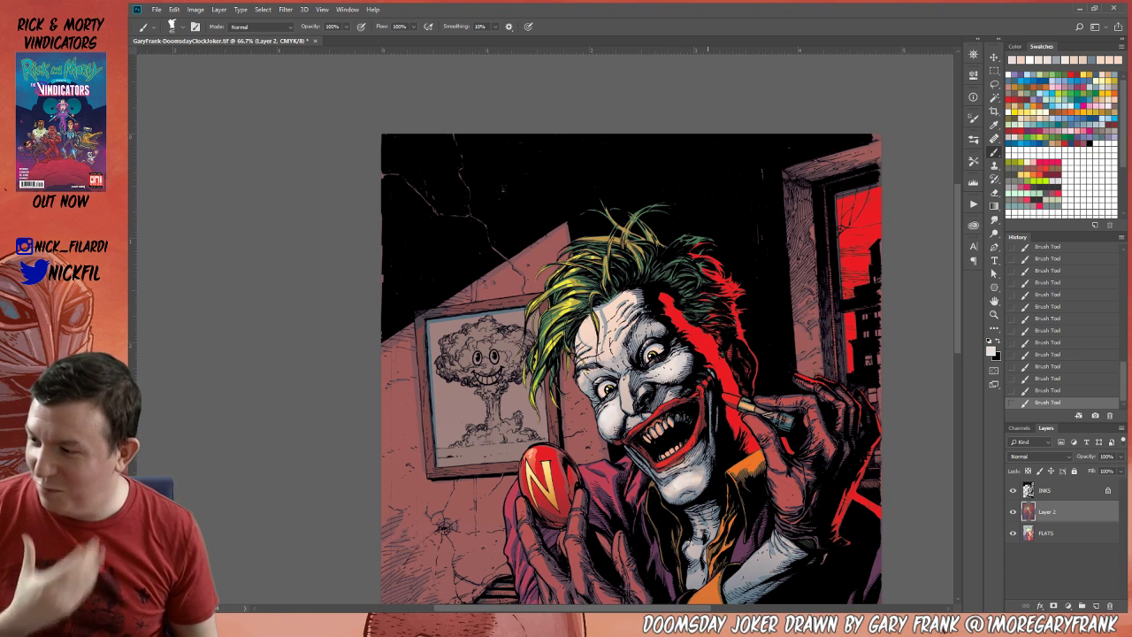
Refine the face tones with the Brush, and add a white Pencil highlight in Screen mode at 50% opacity.
click(994, 302)
drag(663, 368, 703, 384)
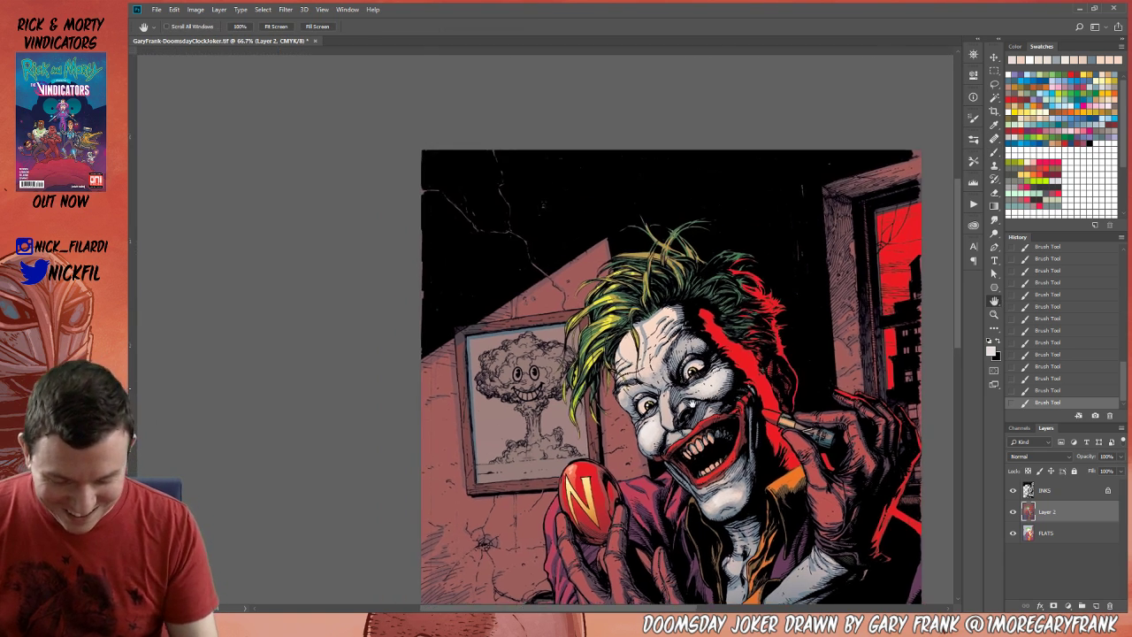
click(994, 152)
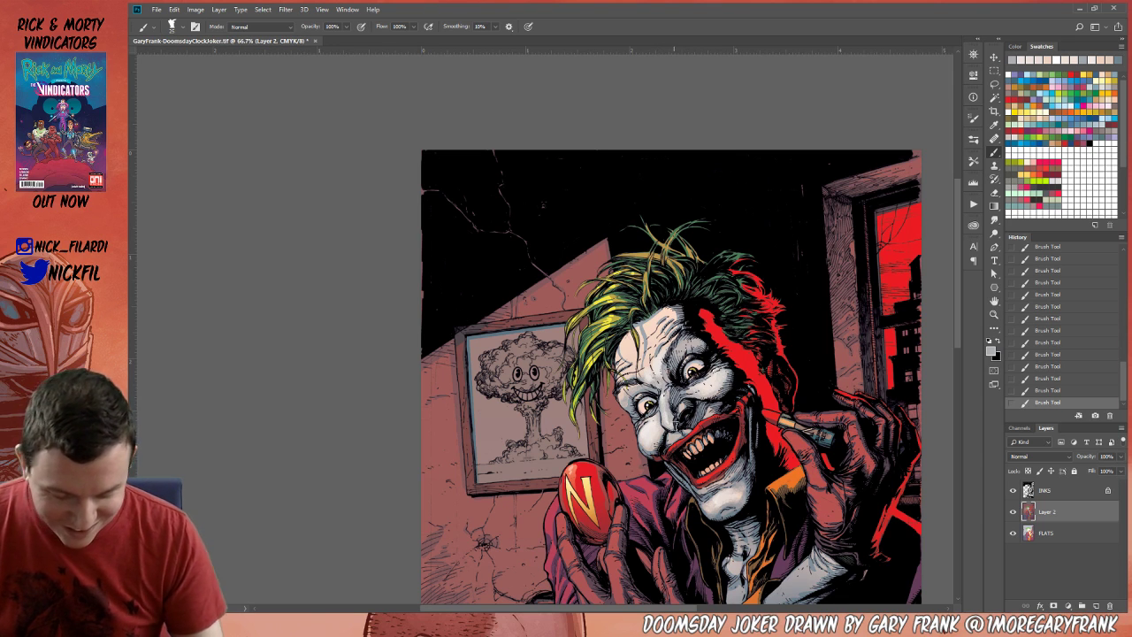
click(1033, 152)
key(shift+b)
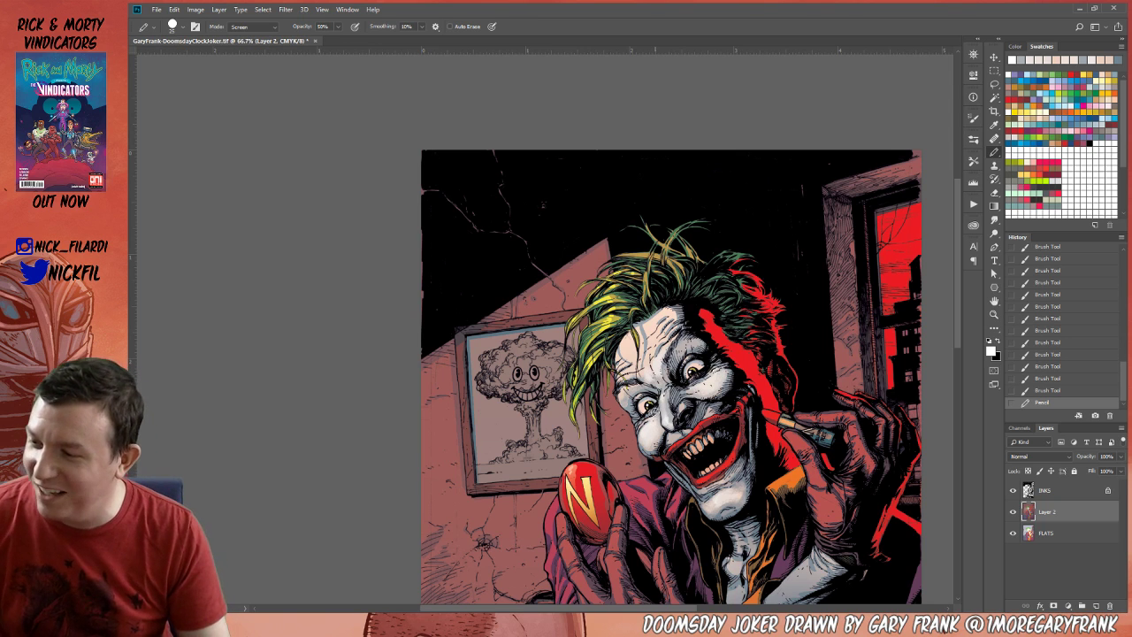
Paint white pencil highlights in Screen mode on the Joker's brow and down the bridge of his nose.
click(668, 412)
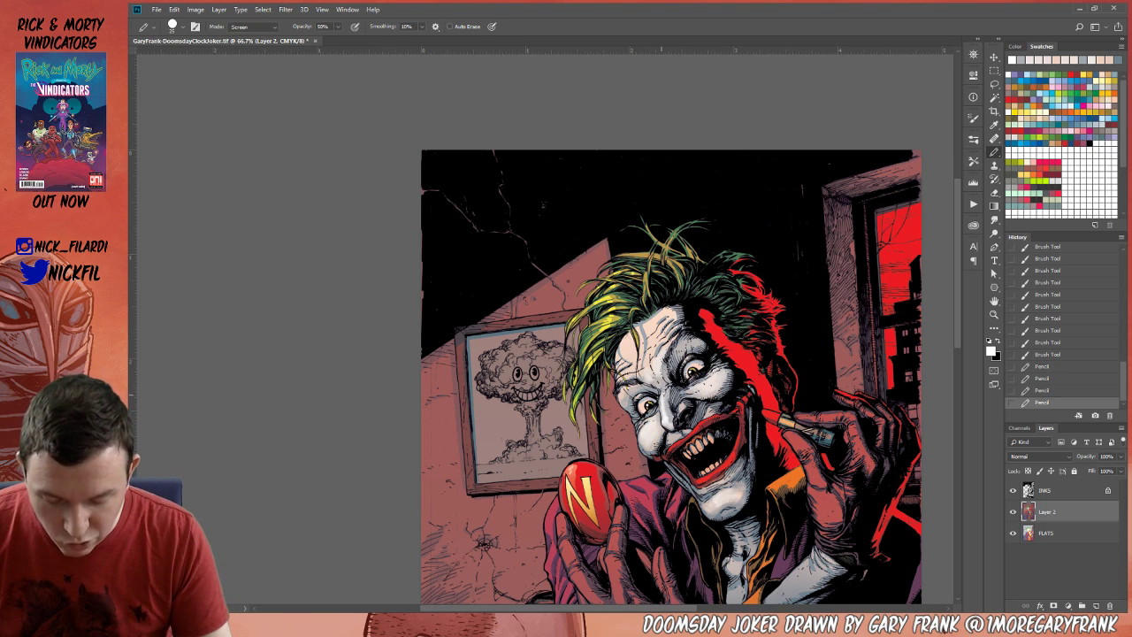
click(657, 386)
click(655, 381)
click(658, 376)
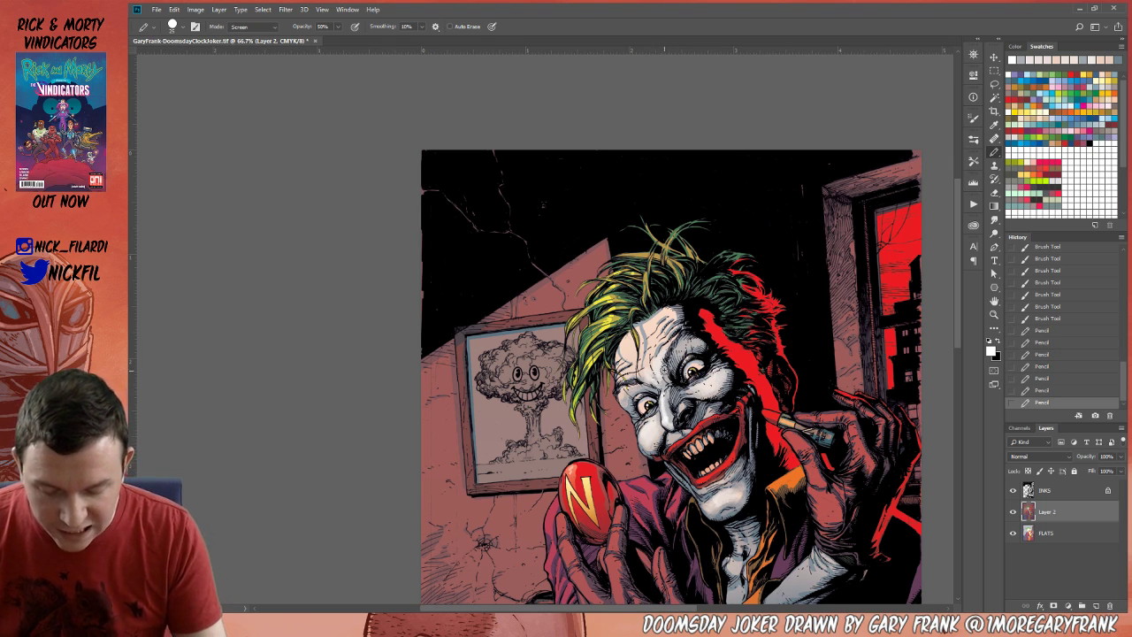
click(663, 372)
click(661, 366)
click(661, 371)
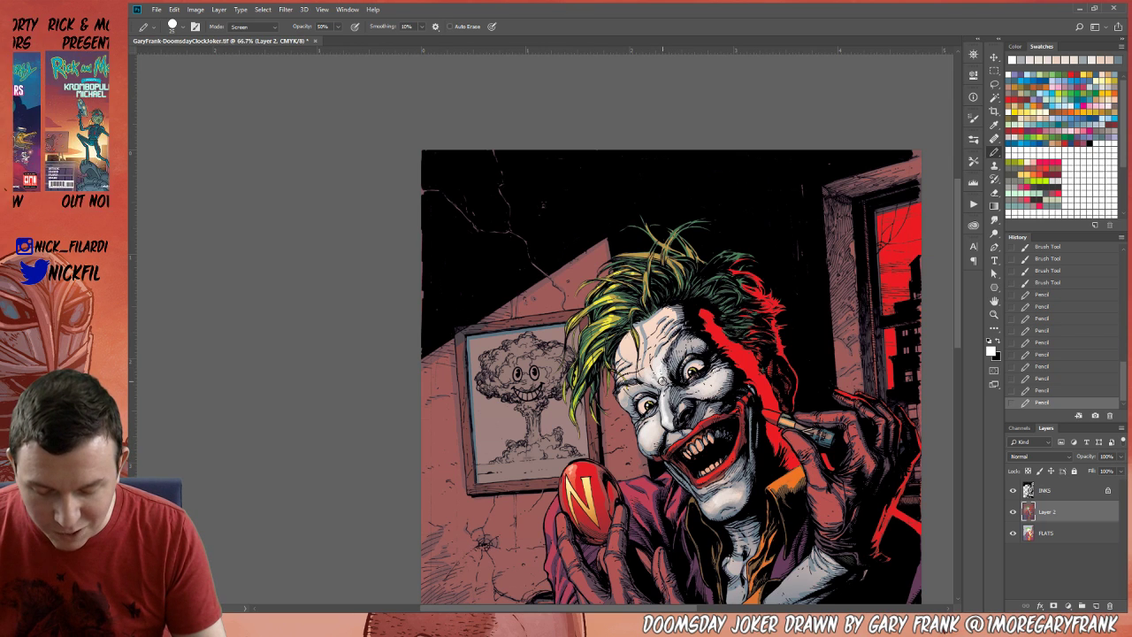
click(660, 381)
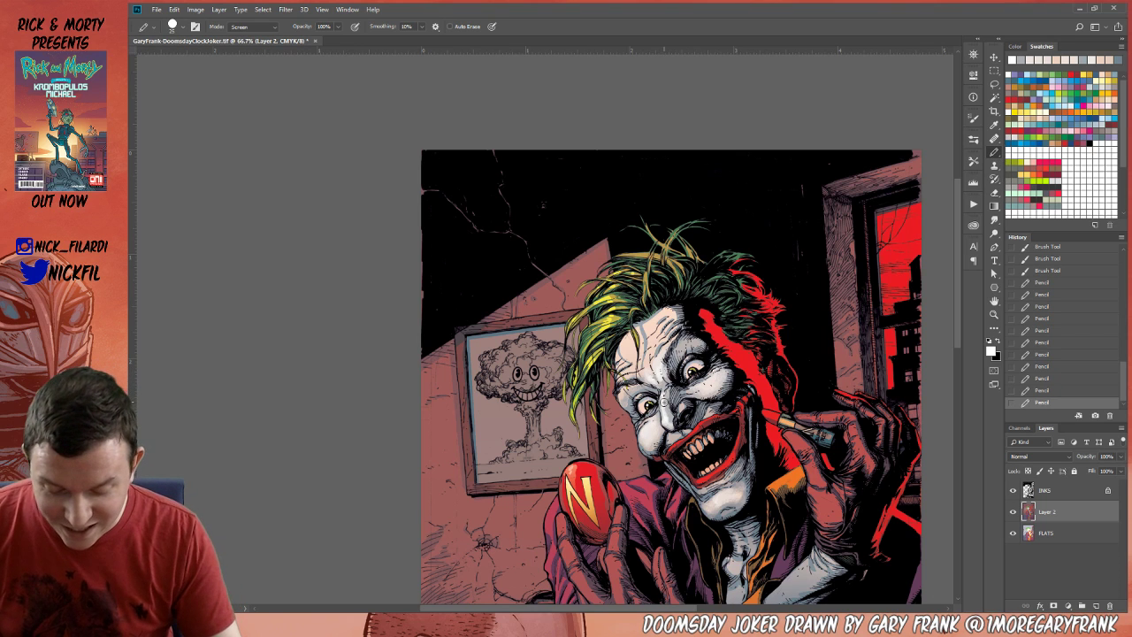
drag(665, 394, 667, 426)
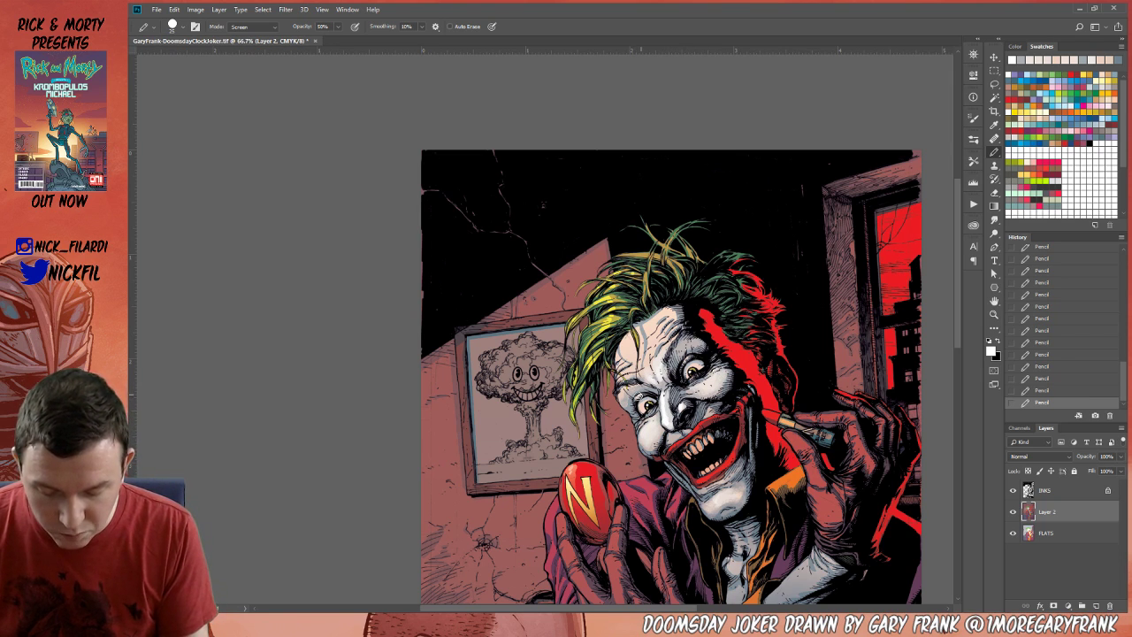
Sample the pale skin tones on the cheek beside the nose and set the pencil's blending mode to Normal.
alt+click(657, 430)
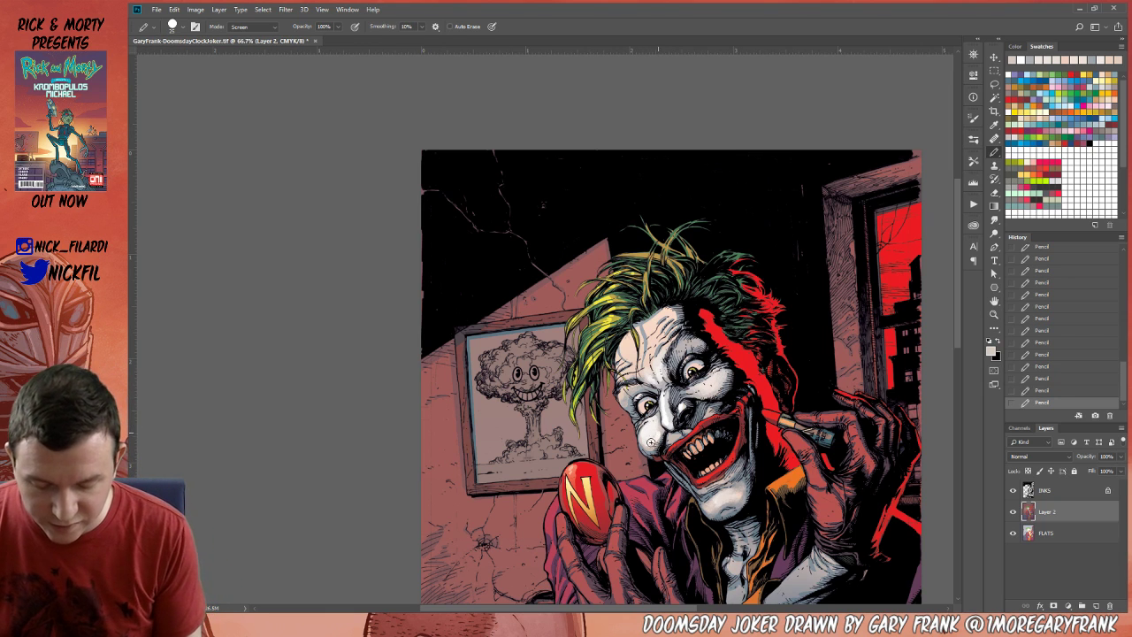
alt+click(659, 429)
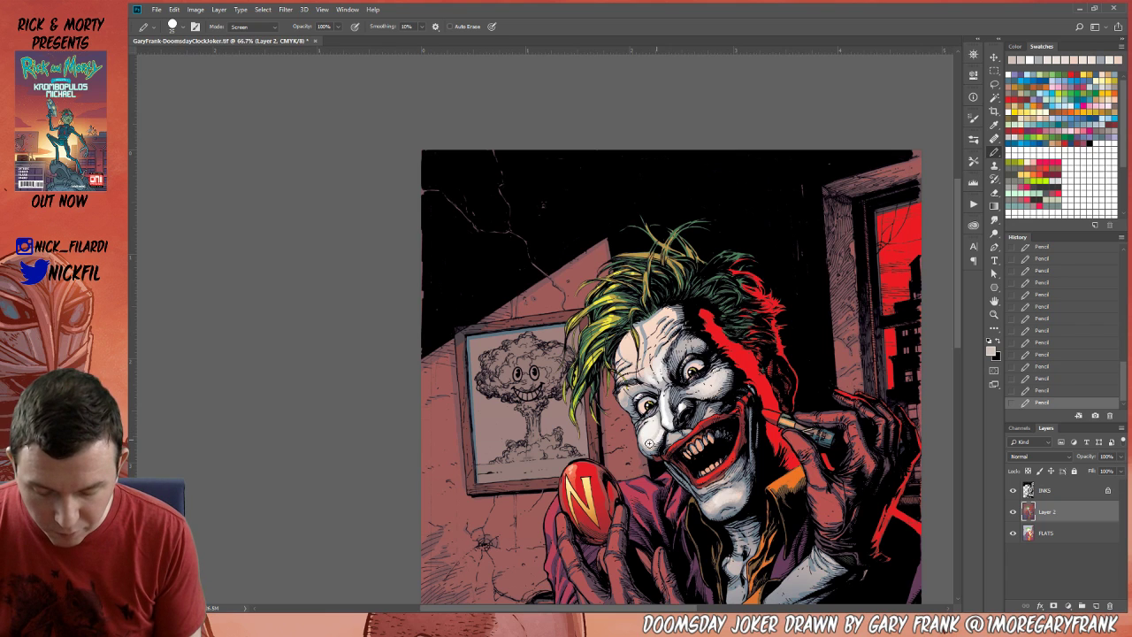
click(252, 26)
click(258, 36)
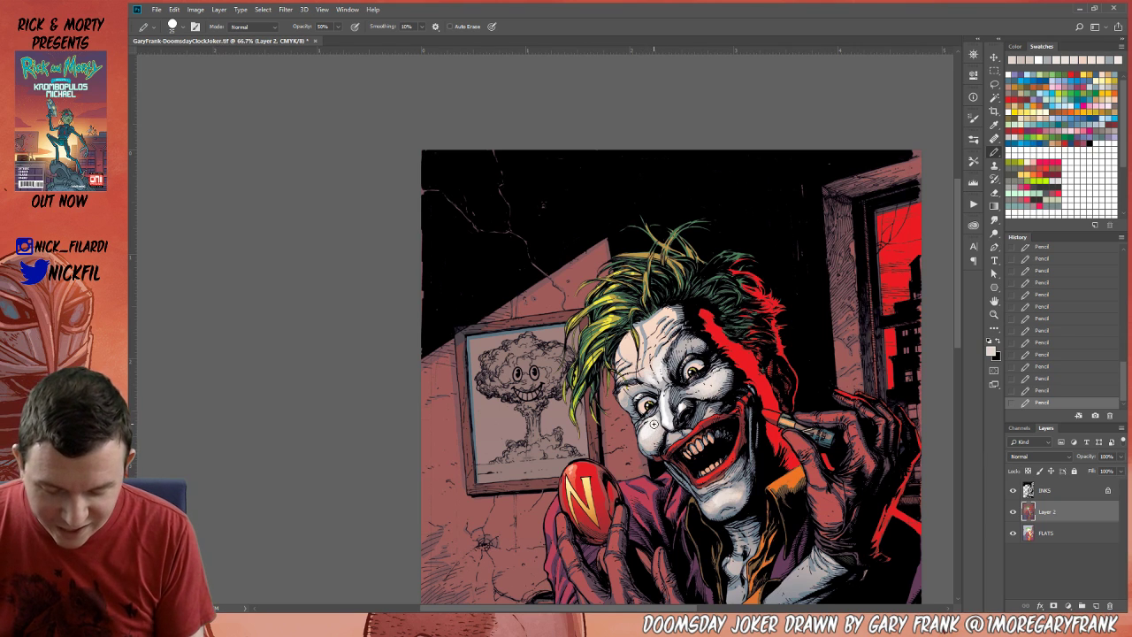
Switch to the textured Brush tool and paint white highlights on the Joker's cheeks, nose and chin.
click(174, 26)
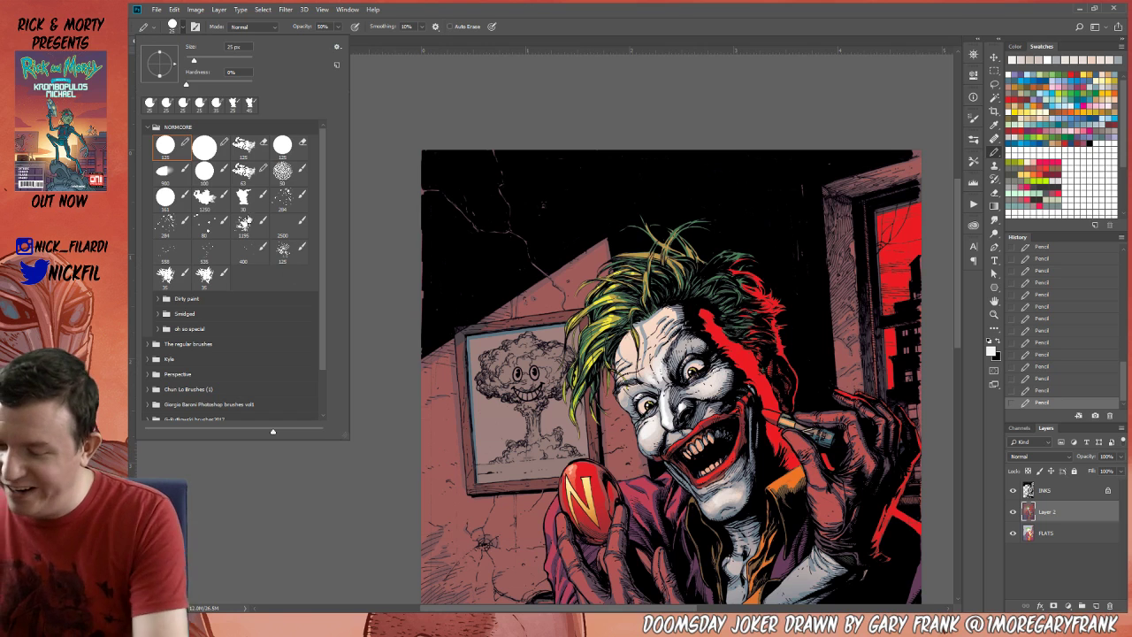
key(b)
click(356, 527)
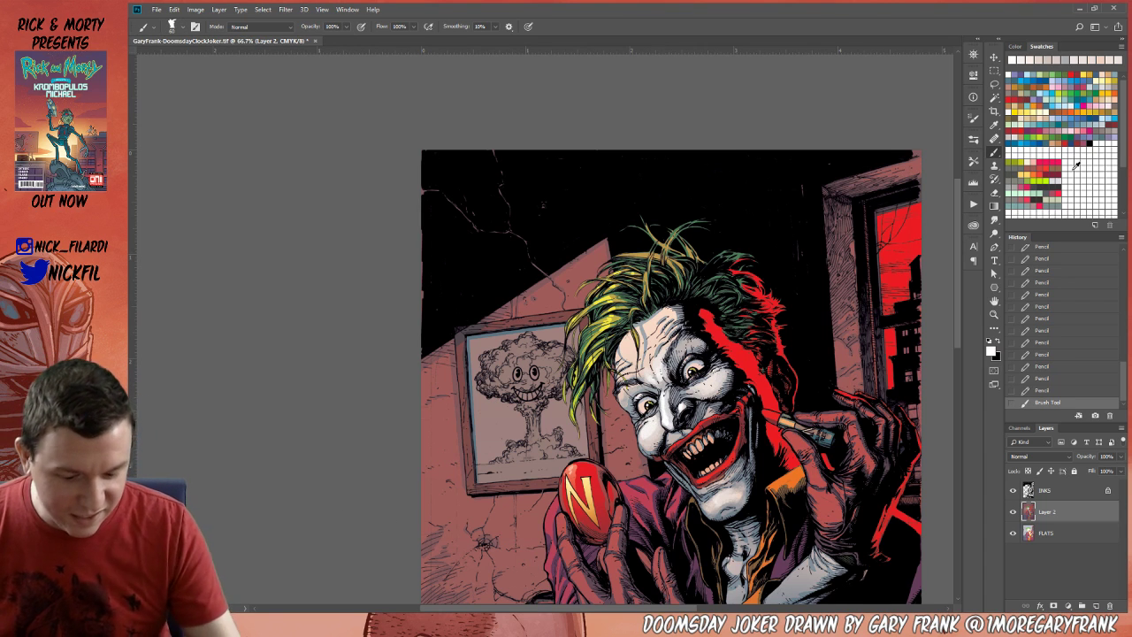
drag(635, 417, 656, 453)
mouse_move(697, 369)
mouse_down()
mouse_move(713, 395)
mouse_move(729, 345)
mouse_move(735, 454)
mouse_up()
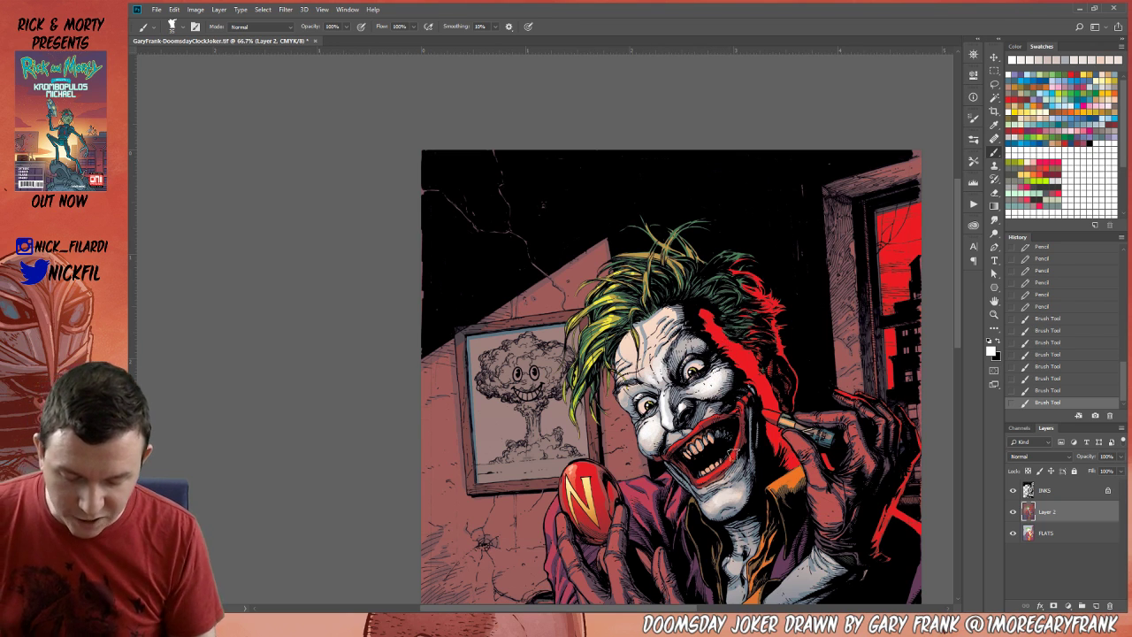
drag(669, 416, 665, 410)
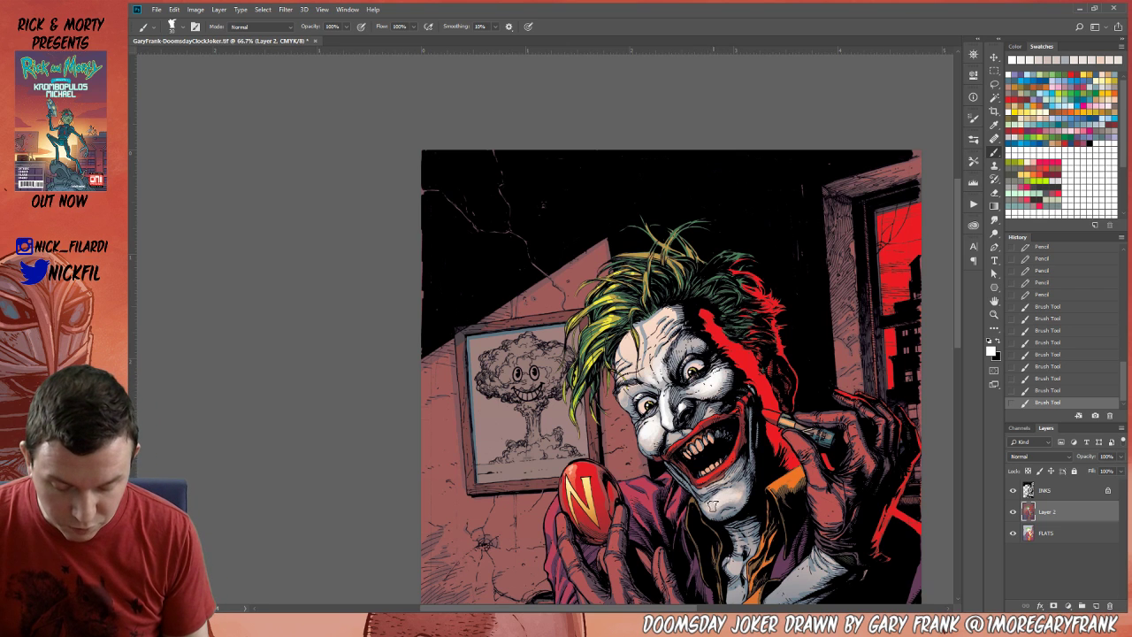
mouse_move(712, 505)
mouse_down()
mouse_move(741, 493)
mouse_move(701, 489)
mouse_up()
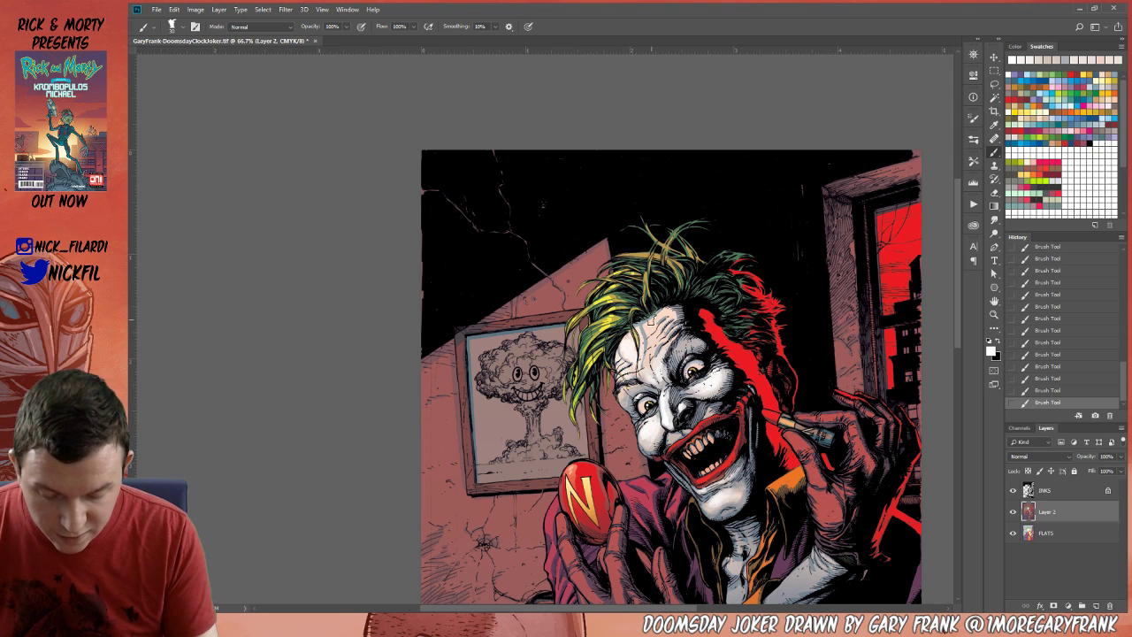
Model the Joker's forehead wrinkles with the brush, using grey and pale skin tones sampled from the forehead.
alt+click(647, 318)
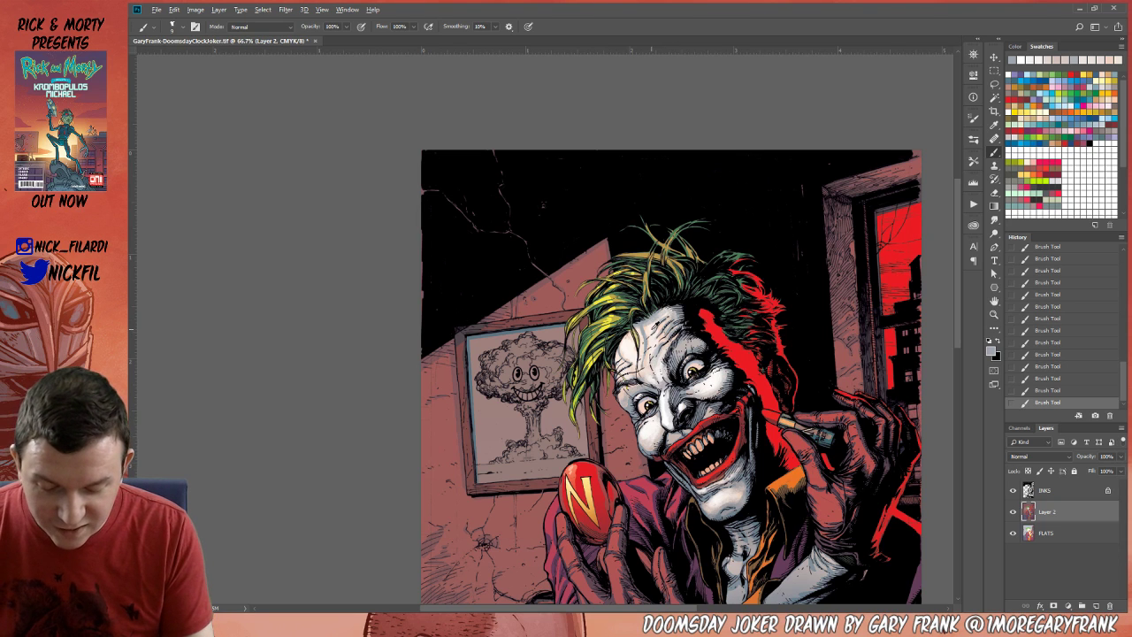
key(x)
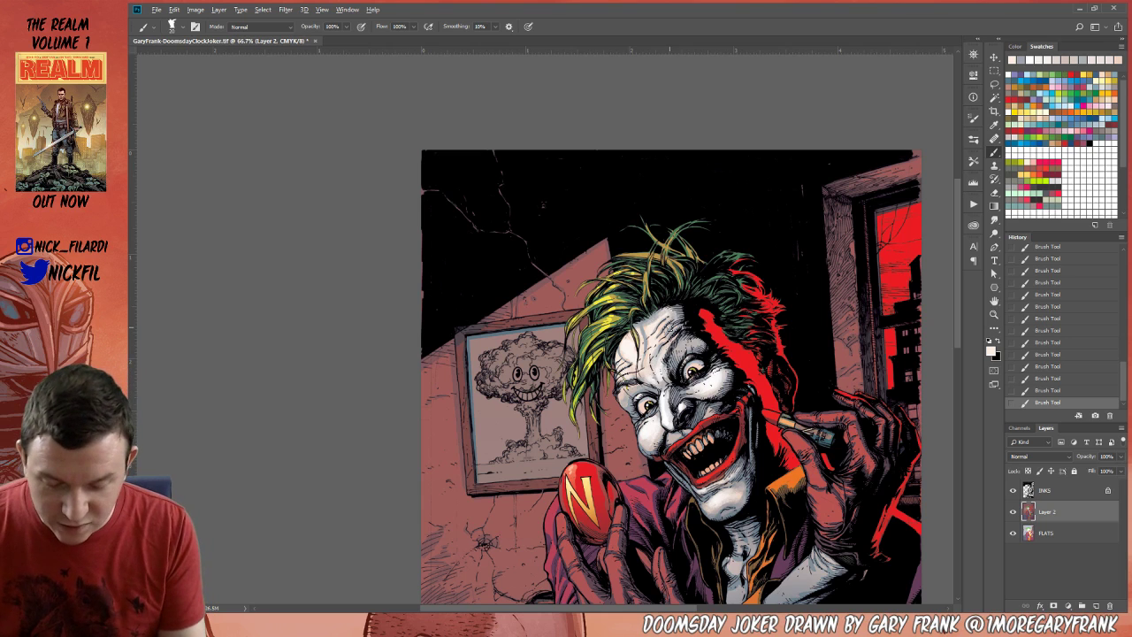
alt+click(672, 325)
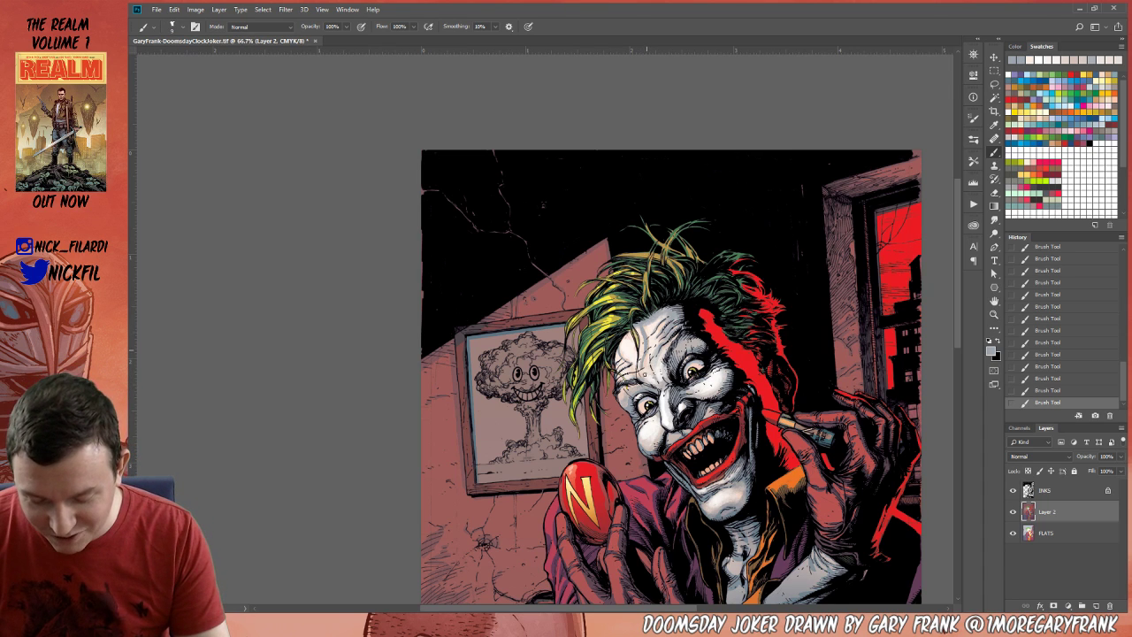
alt+click(641, 352)
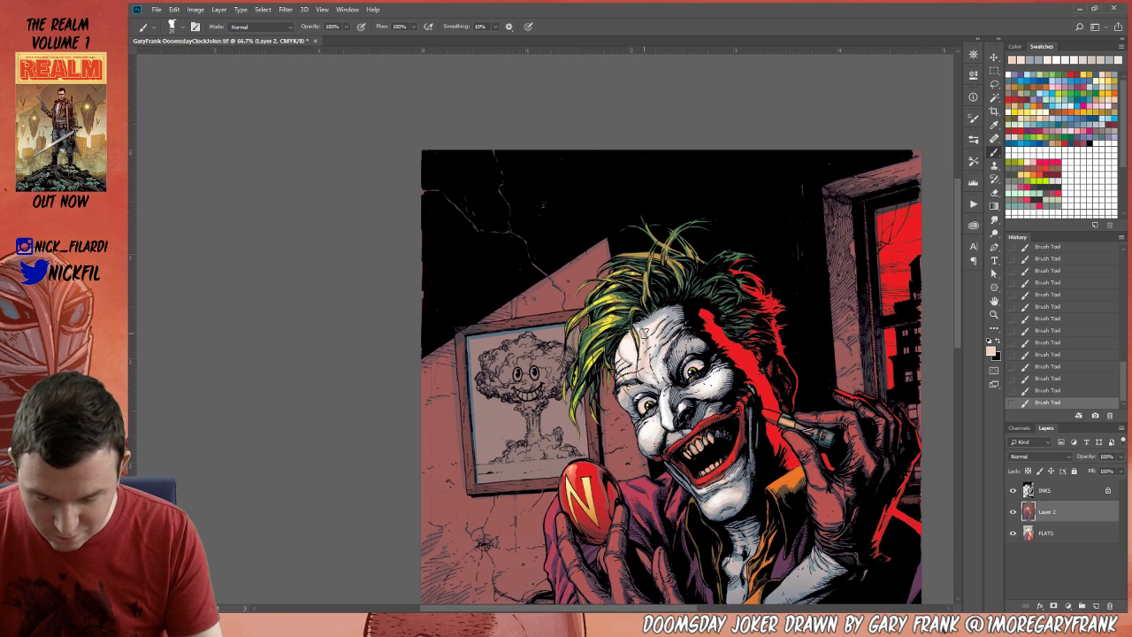
key(x)
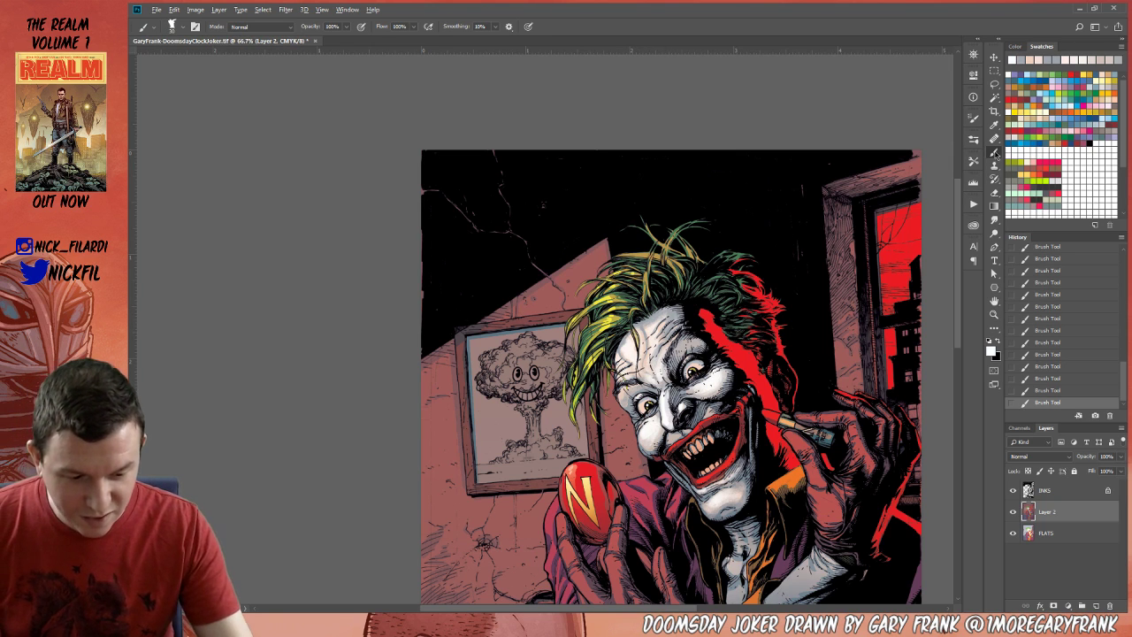
Switch to the Pencil at 100% opacity and add solid white highlights to the cheek, brow and forehead.
key(shift+b)
key(0)
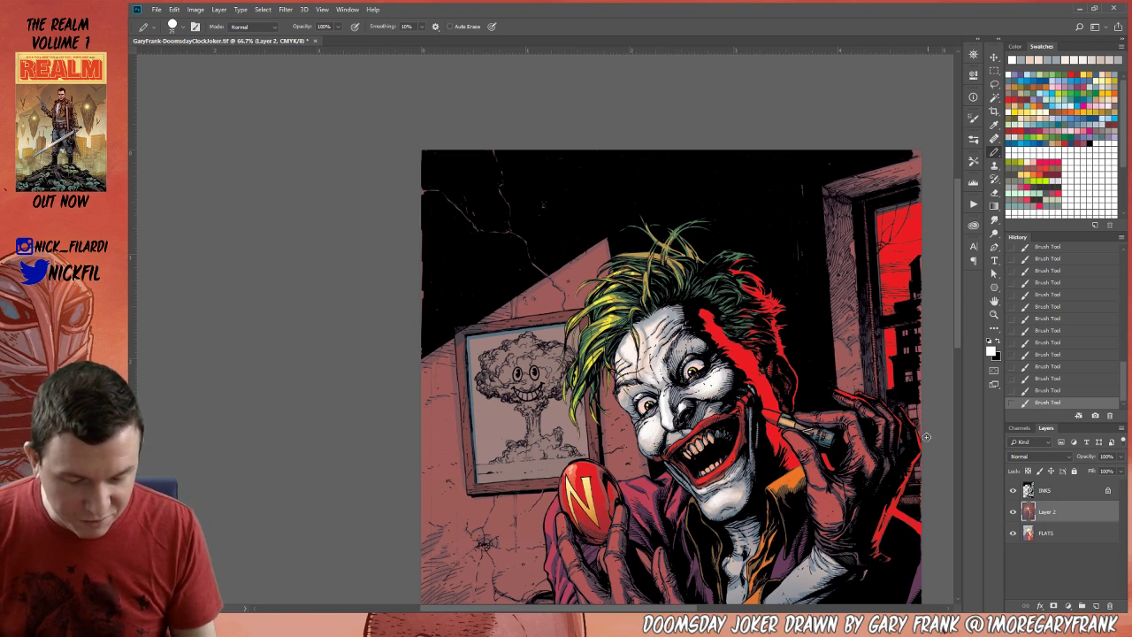
mouse_move(664, 422)
mouse_down()
mouse_move(670, 410)
mouse_move(644, 429)
mouse_up()
drag(658, 388, 616, 356)
mouse_move(637, 347)
mouse_down()
mouse_move(684, 327)
mouse_move(657, 340)
mouse_move(656, 377)
mouse_up()
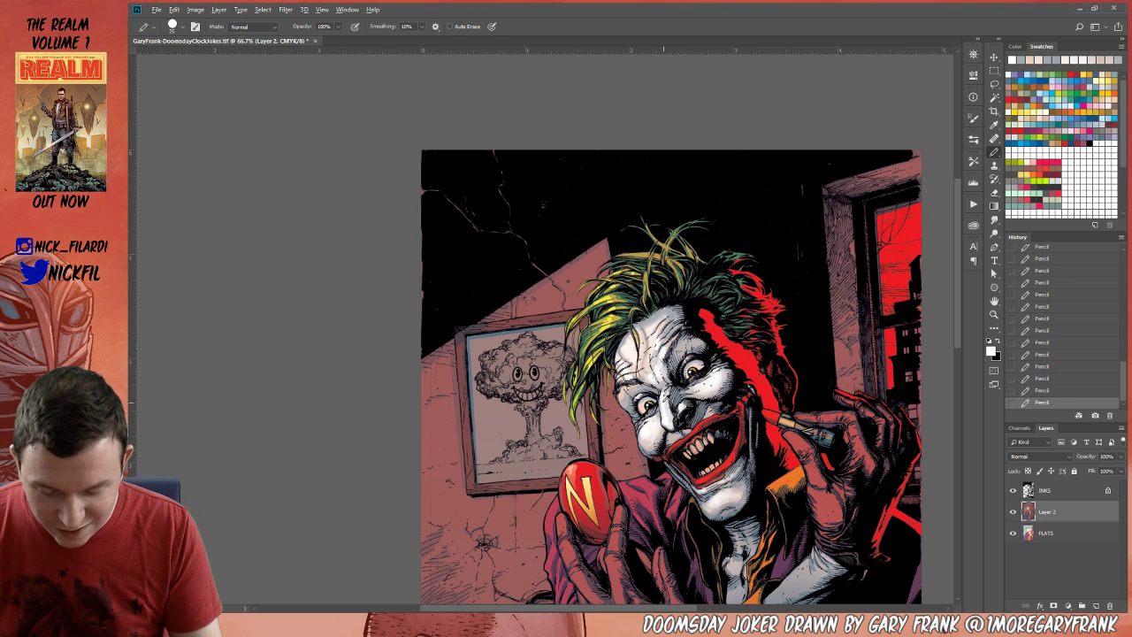
Touch up the nose, eye and cheek with the pencil, using tones sampled from those areas.
alt+click(669, 409)
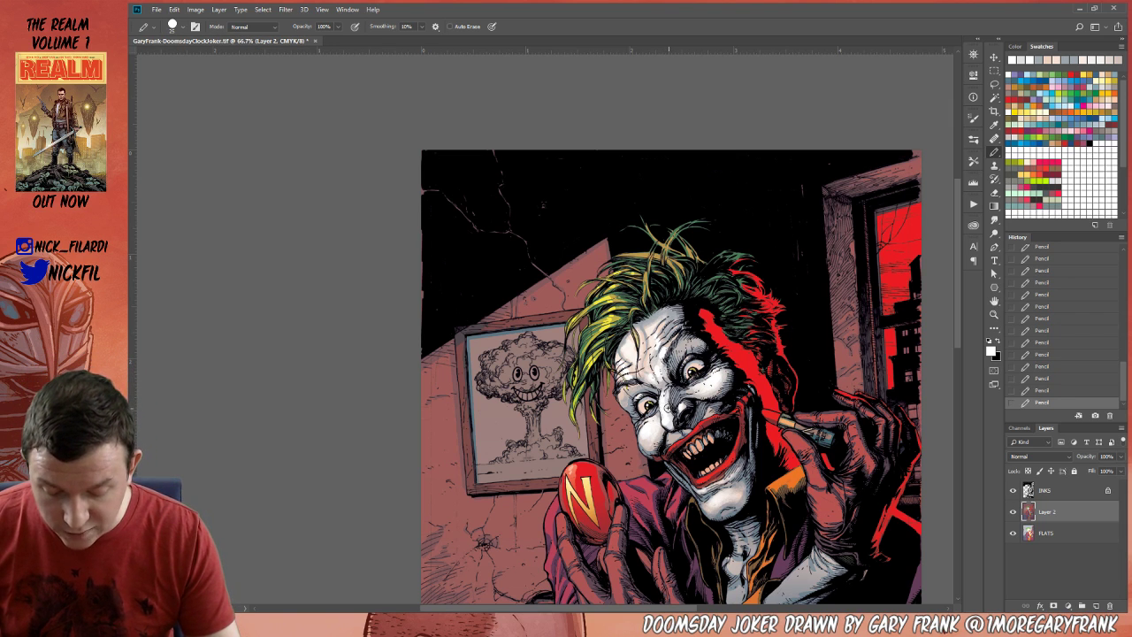
alt+click(669, 403)
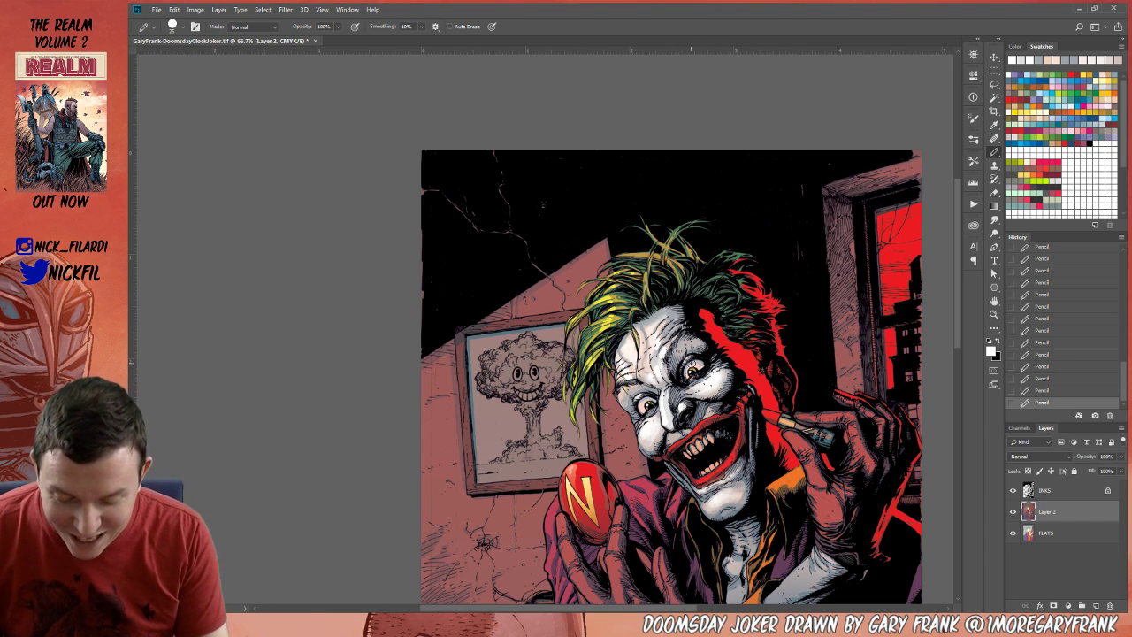
alt+click(696, 363)
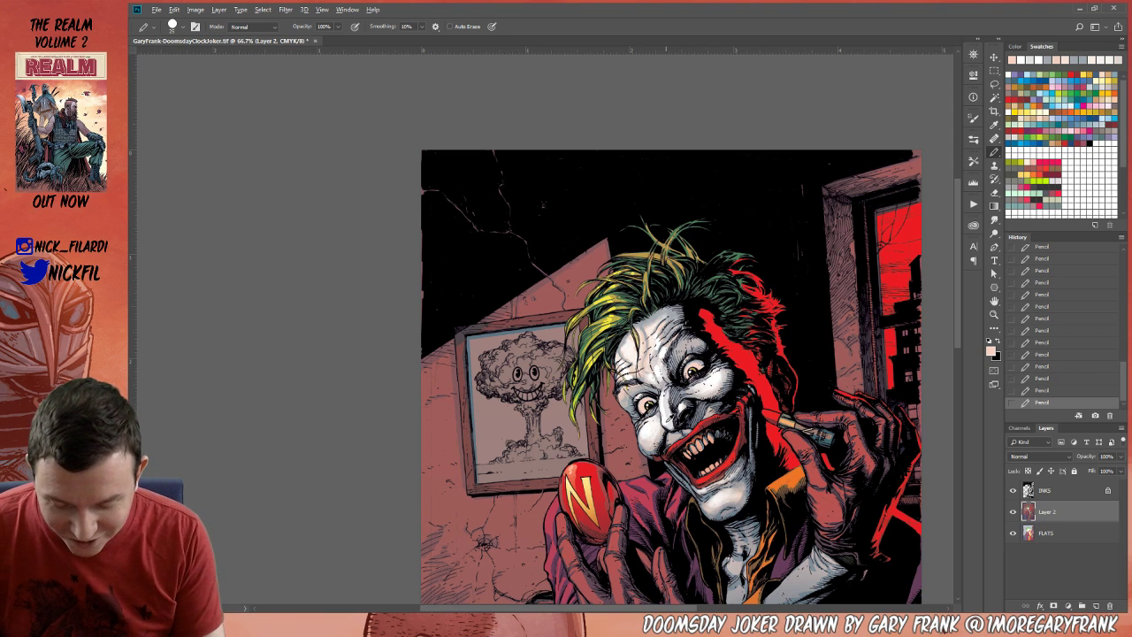
alt+click(656, 404)
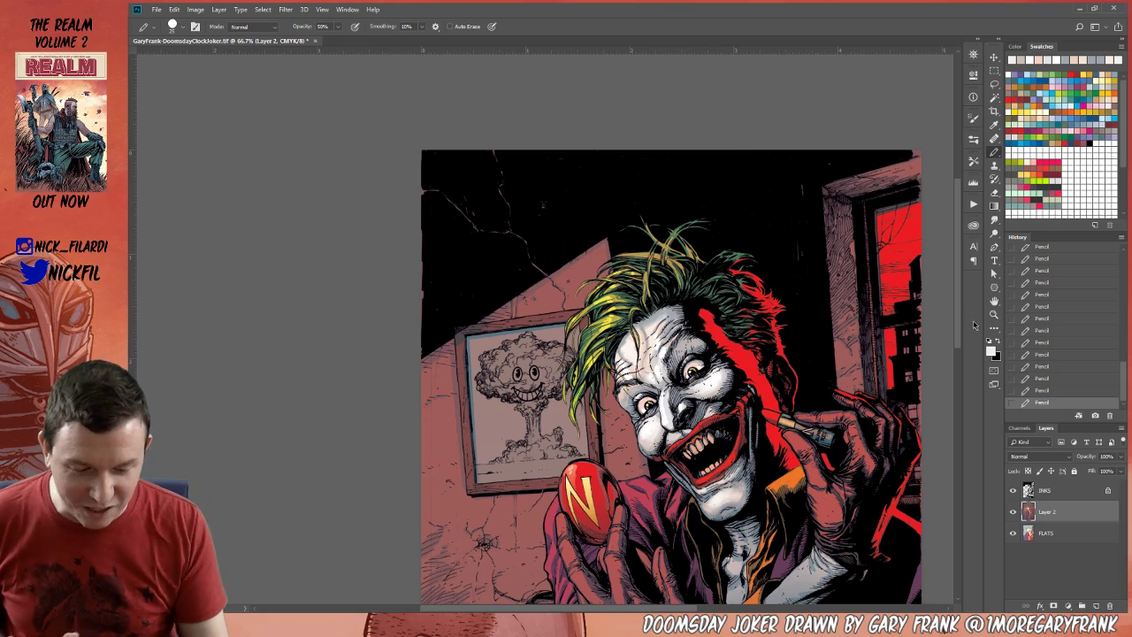
Colour the Joker's teeth with a pale yellow pencil and choose white for their highlights.
click(995, 302)
mouse_move(749, 514)
mouse_down()
mouse_move(727, 382)
mouse_move(725, 404)
mouse_up()
key(b)
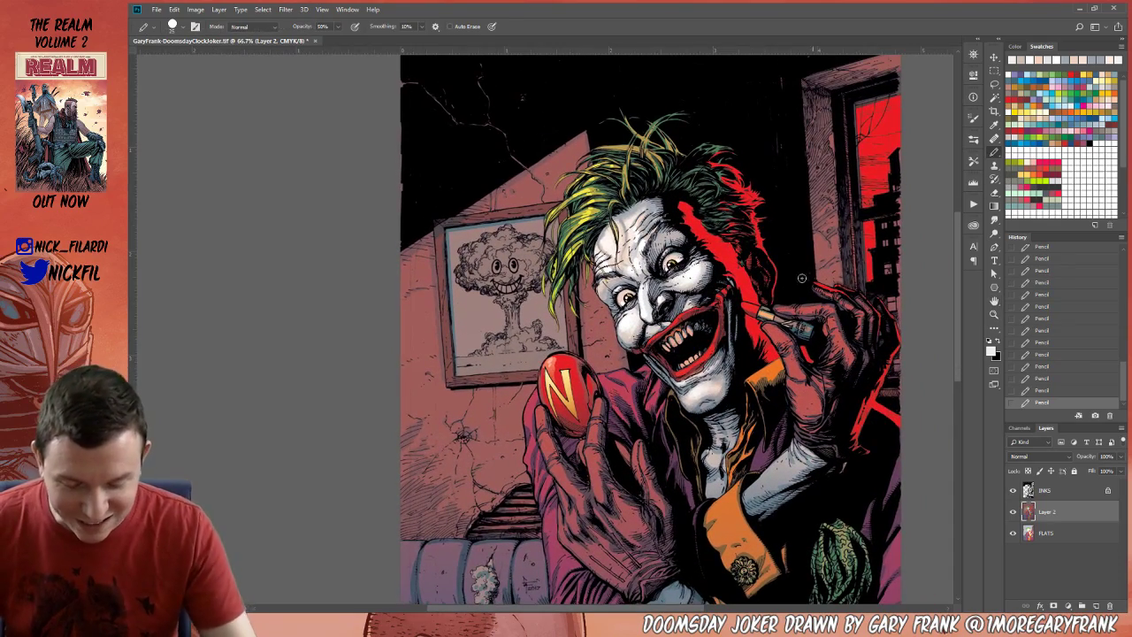
click(1046, 112)
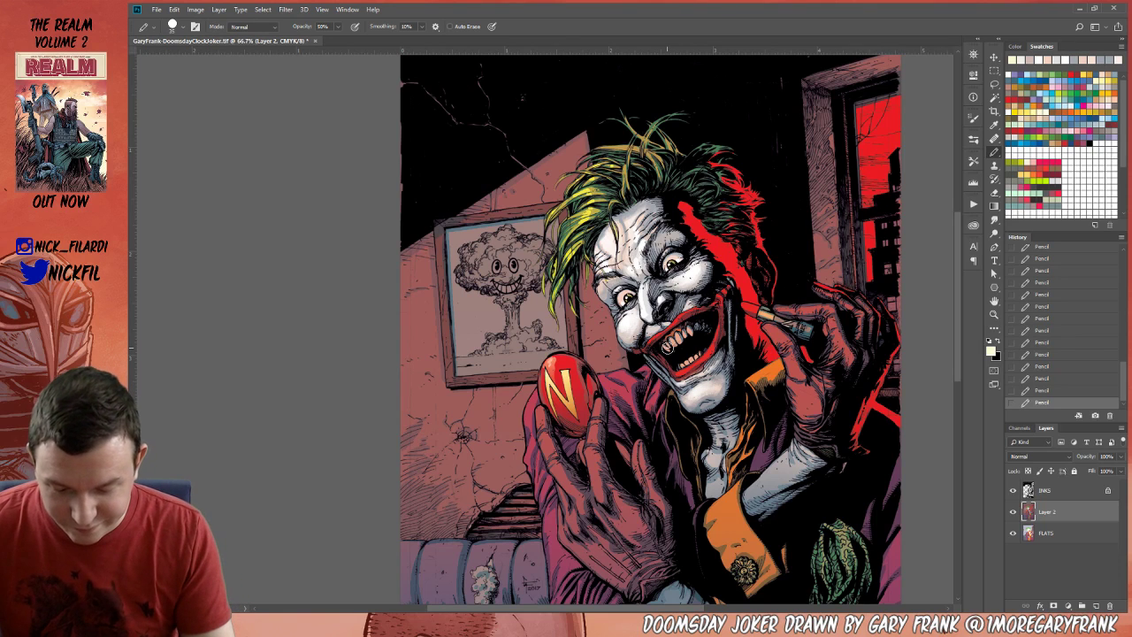
mouse_move(670, 347)
mouse_down()
mouse_move(701, 328)
mouse_move(709, 336)
mouse_up()
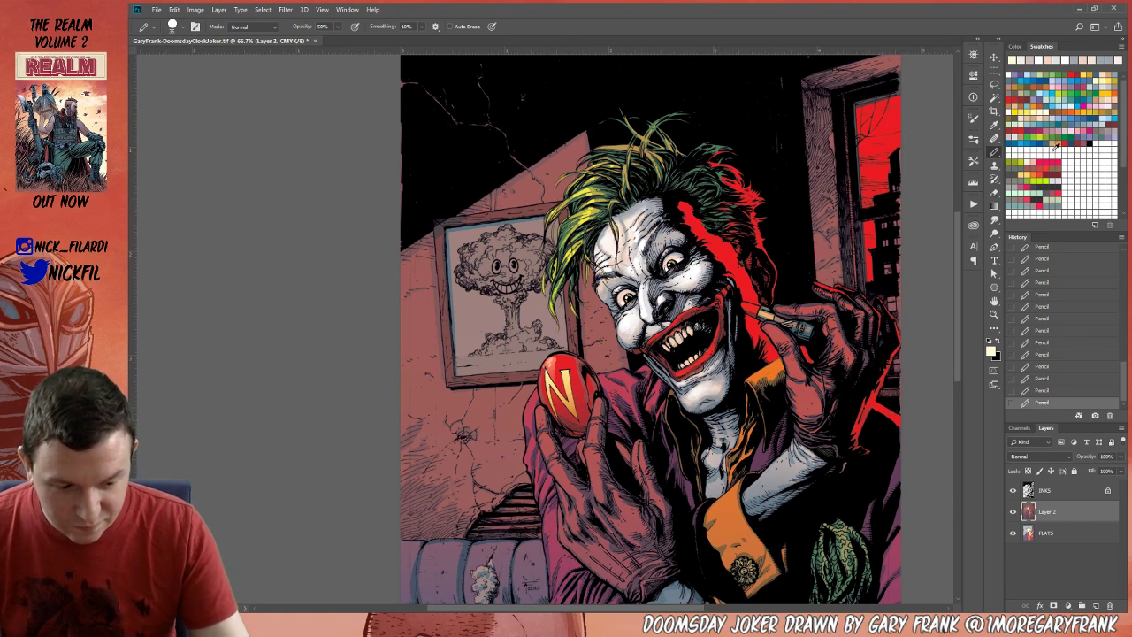
click(1065, 59)
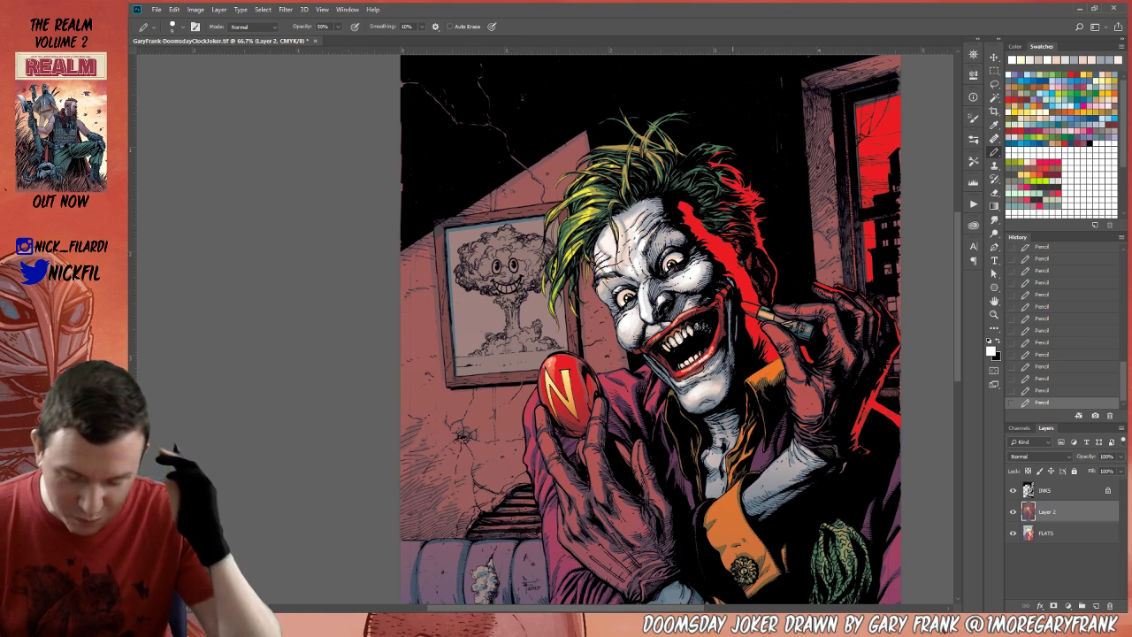
Enlarge the pencil tip to 40 and choose a dark teal-blue swatch as the foreground colour.
key(z)
alt+click(739, 407)
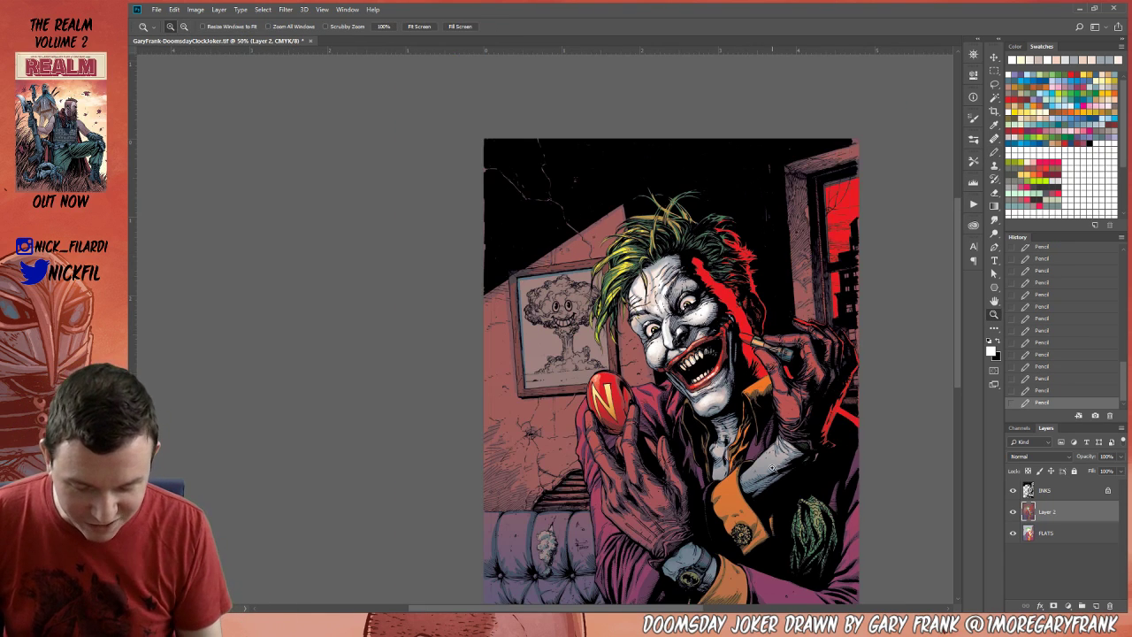
click(995, 152)
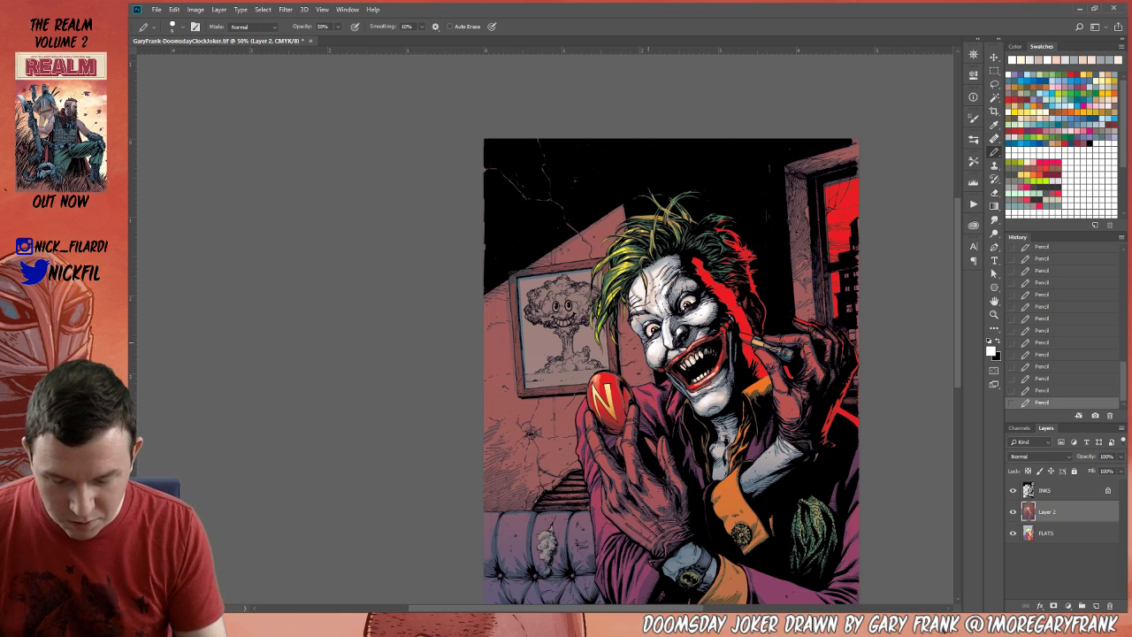
key(bracketright)
key(bracketright)
key(bracketright)
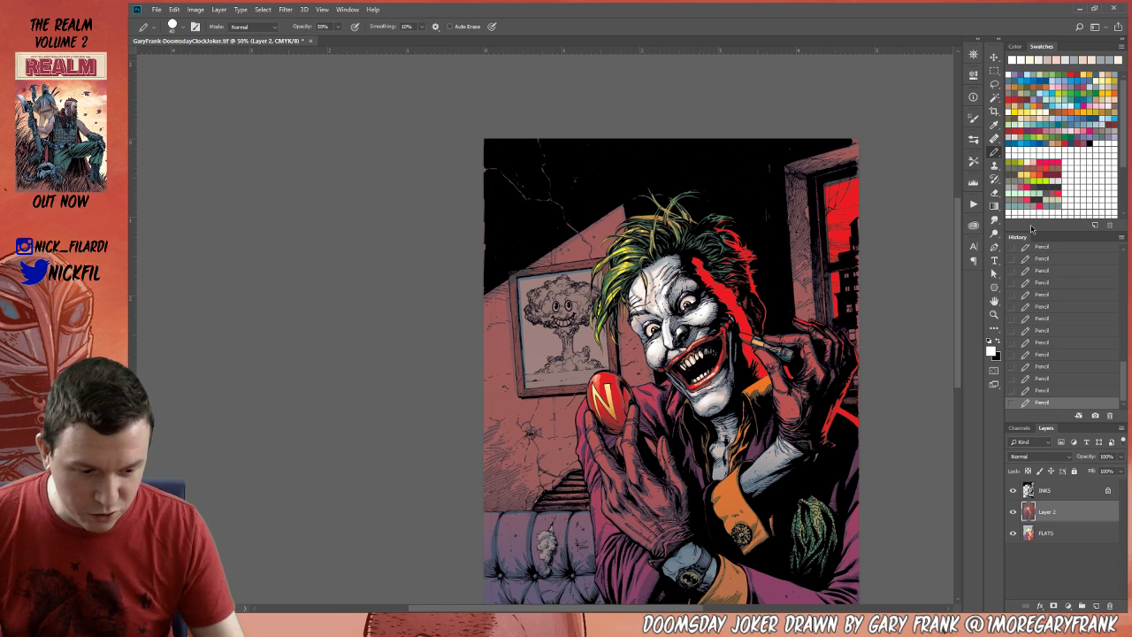
click(1024, 78)
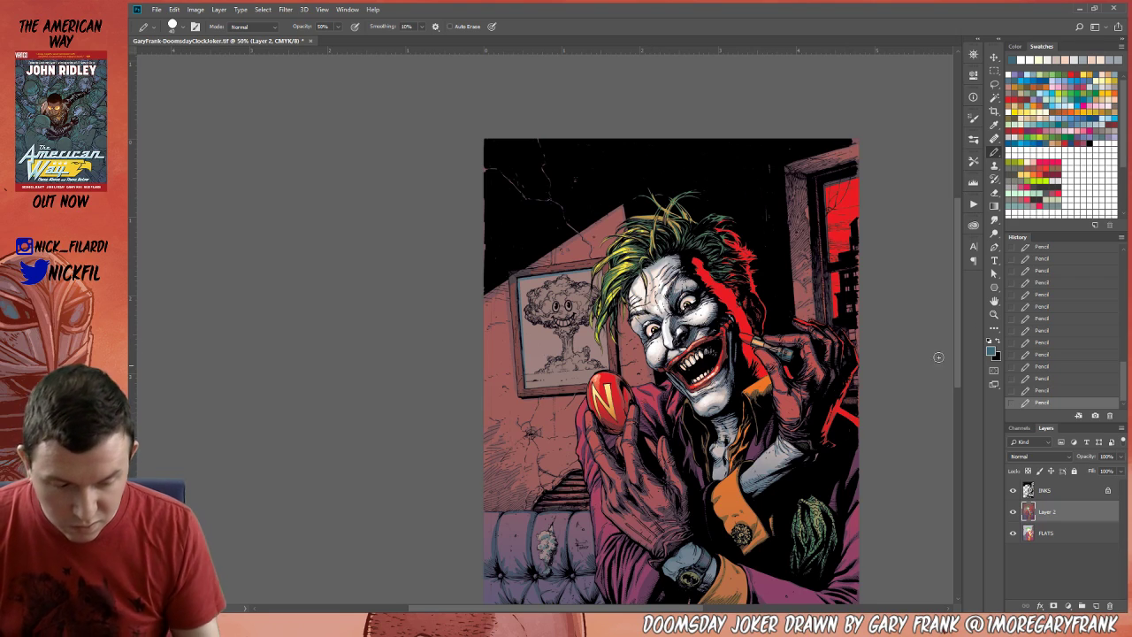
Set the pencil to 100% opacity and choose white for detailing around the Joker's eyes.
key(z)
click(669, 323)
click(679, 318)
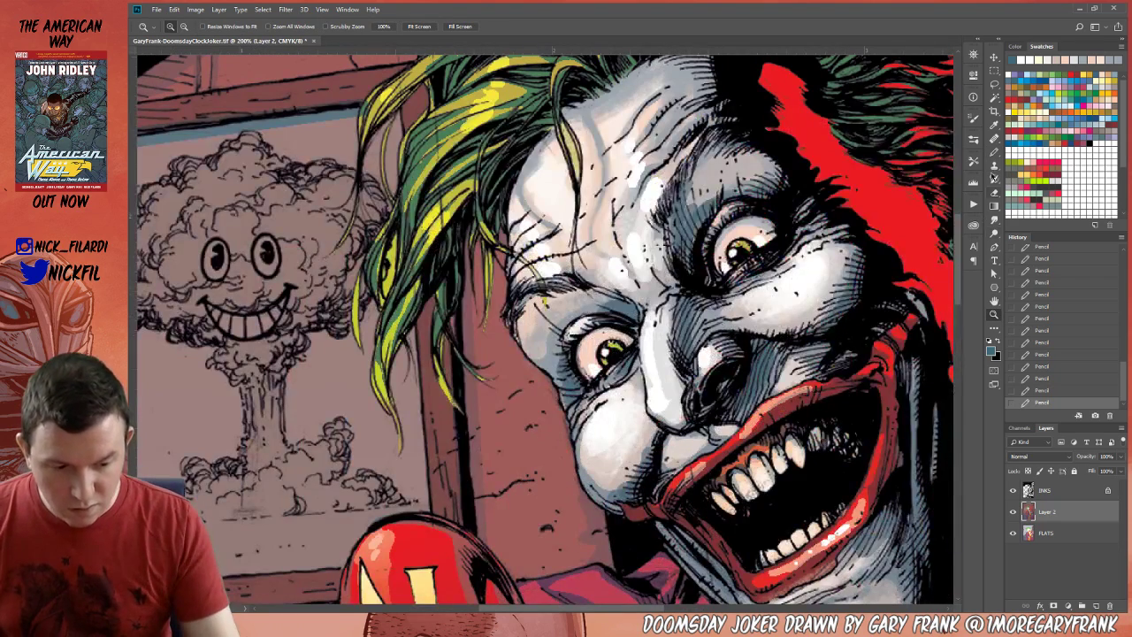
click(994, 153)
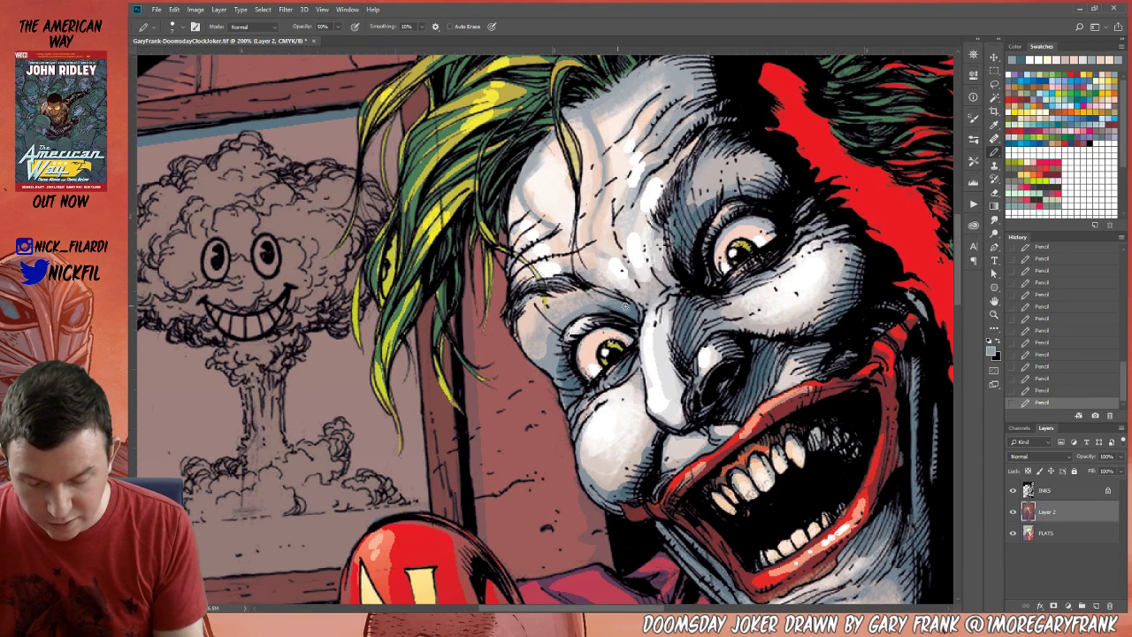
key(0)
click(1017, 60)
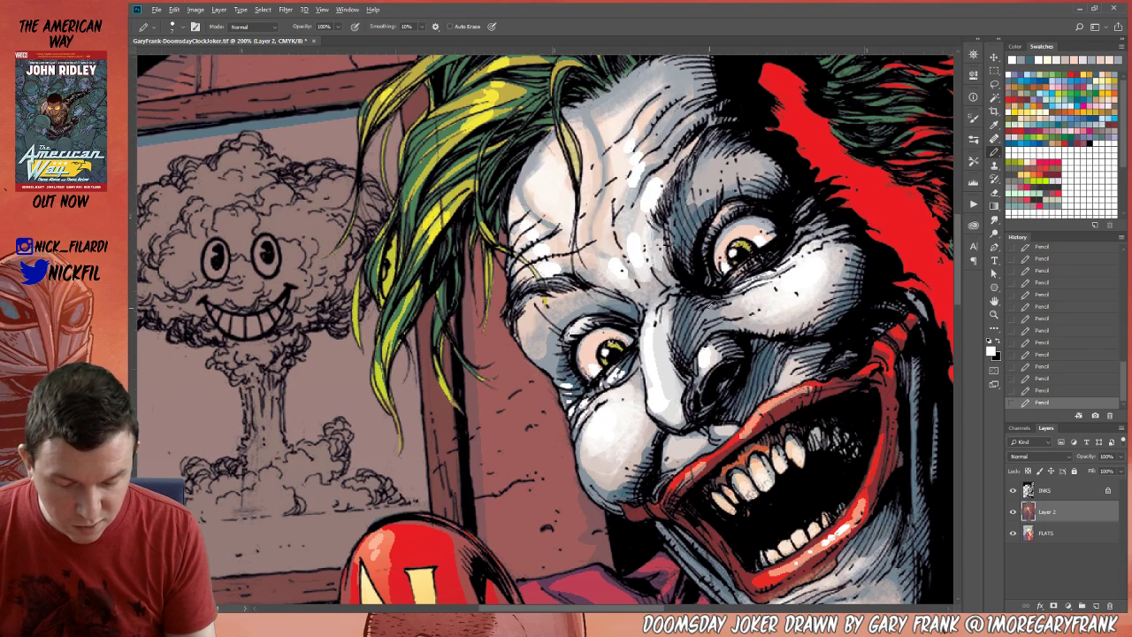
Touch up the area around the Joker's eye using a sampled blue-grey at 50% pencil opacity and white at 100%.
alt+click(747, 292)
key(5)
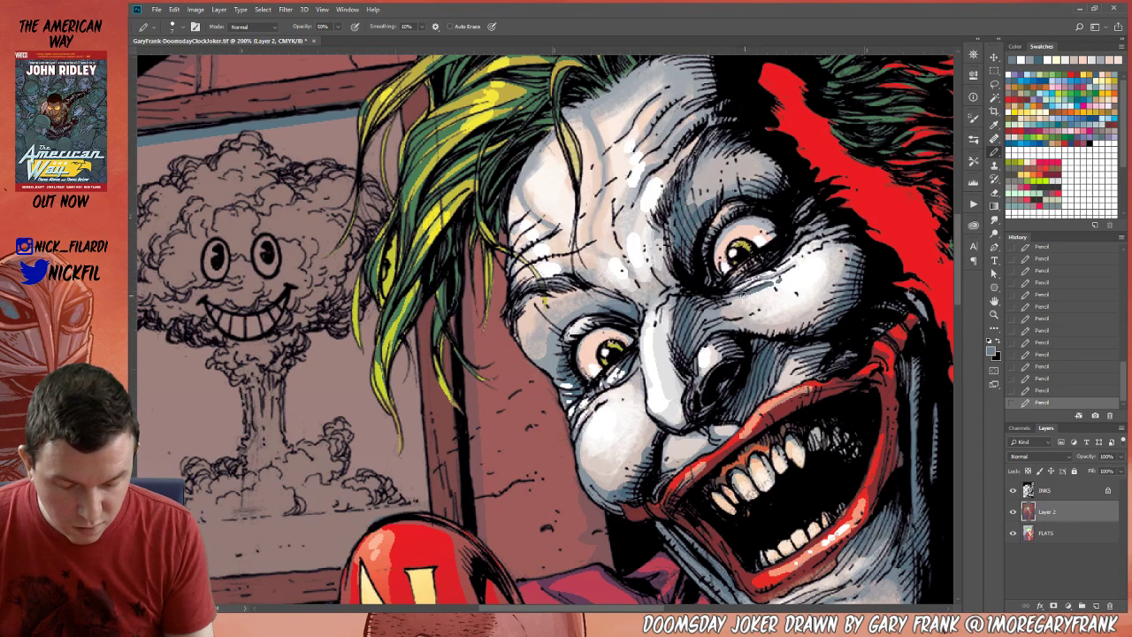
alt+click(802, 270)
key(0)
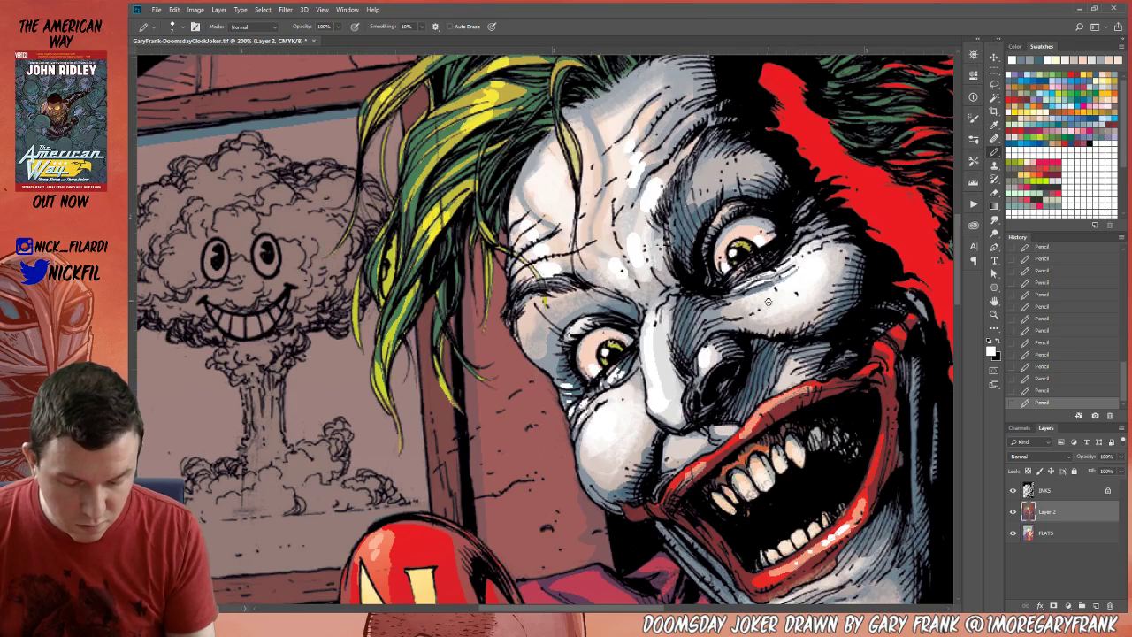
Examine the whole composition to check how the painted face reads against the gloves, jacket and background.
click(995, 315)
alt+click(738, 424)
alt+click(738, 424)
alt+click(745, 442)
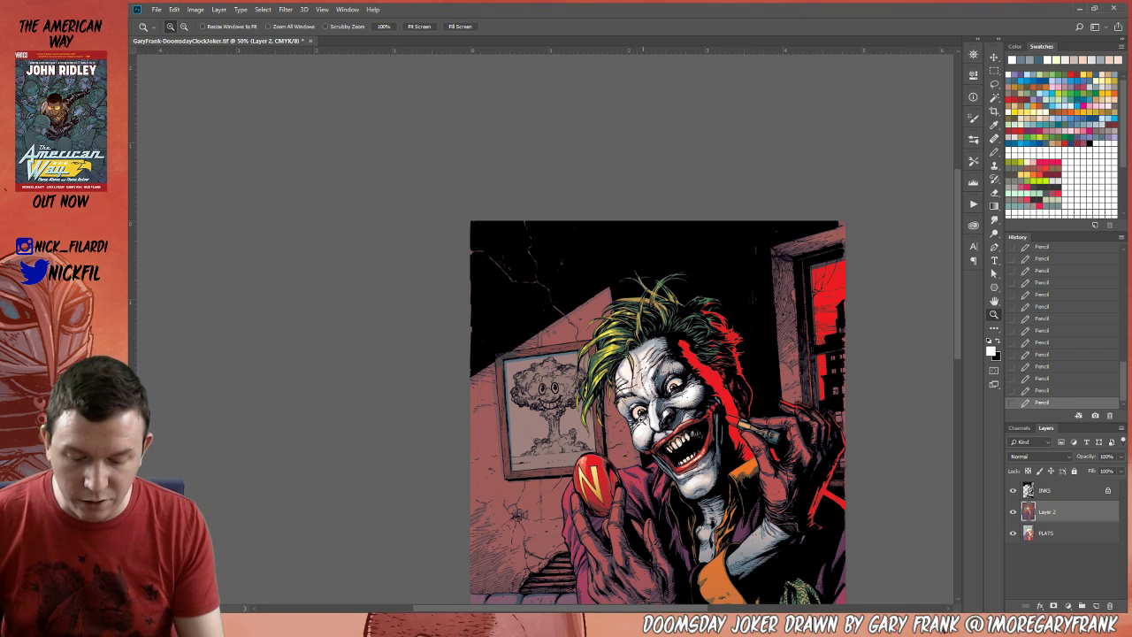
click(635, 388)
click(995, 152)
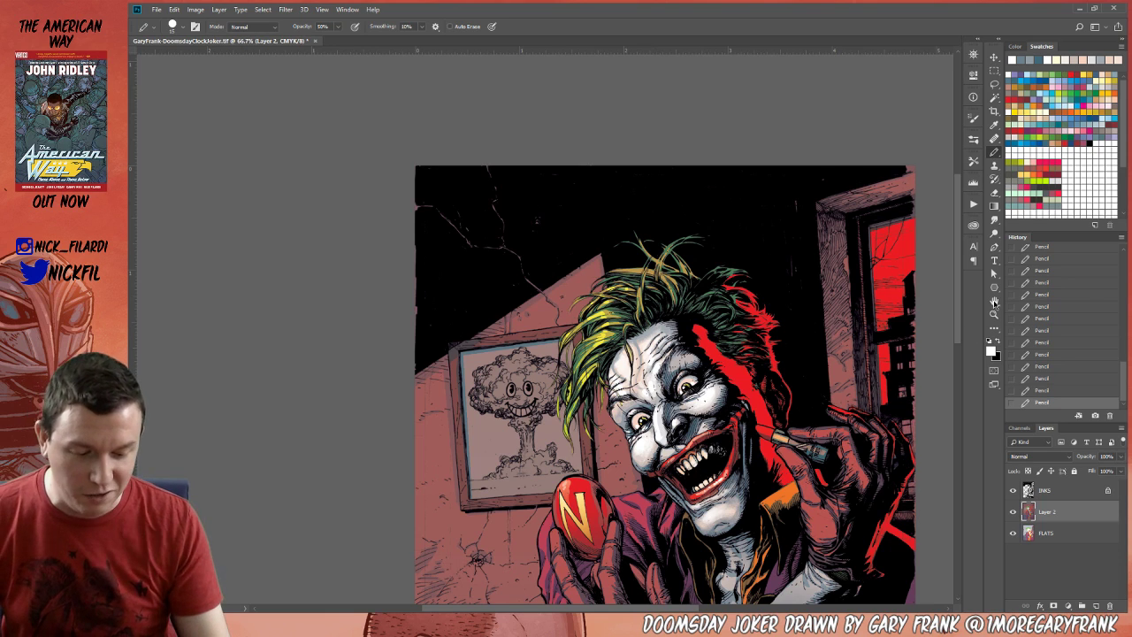
key(space)
drag(793, 437, 713, 322)
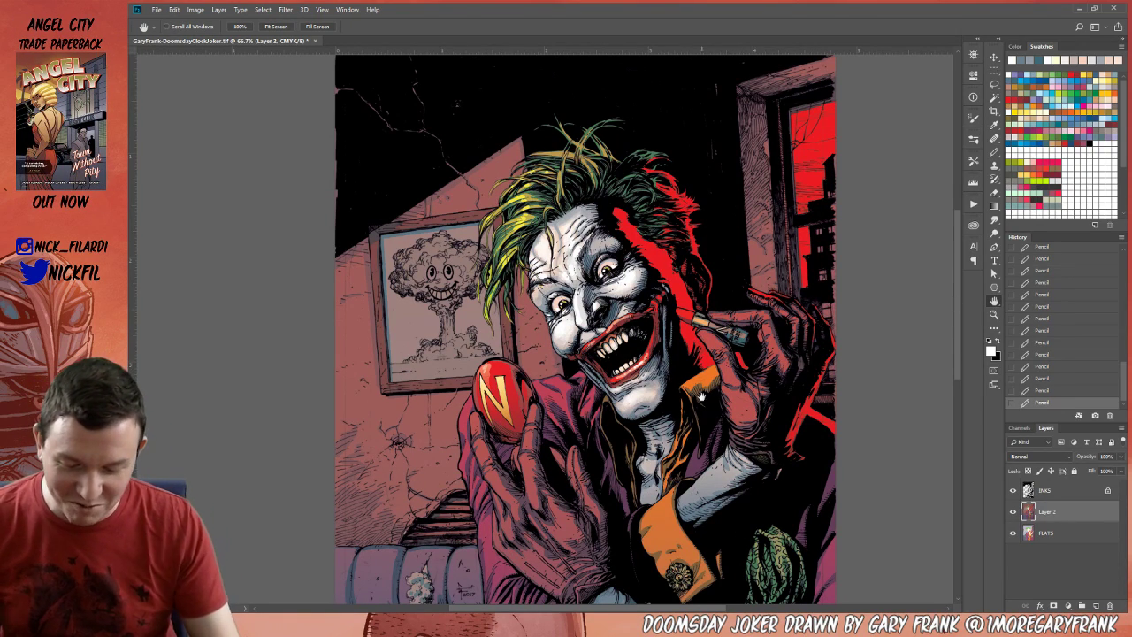
drag(701, 395, 780, 470)
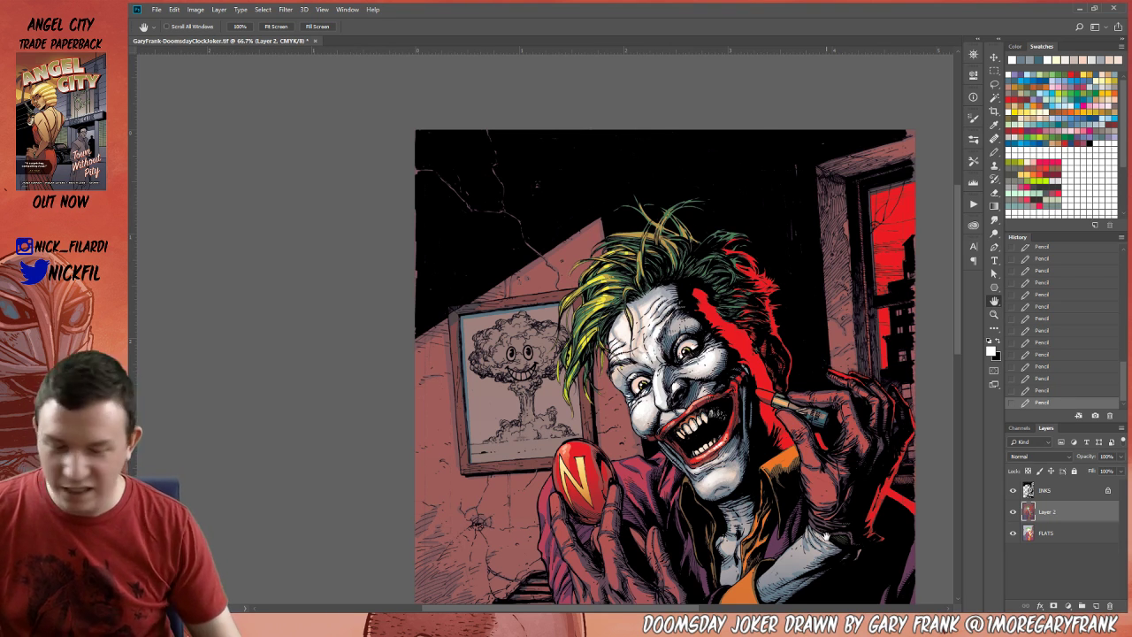
drag(735, 414, 705, 339)
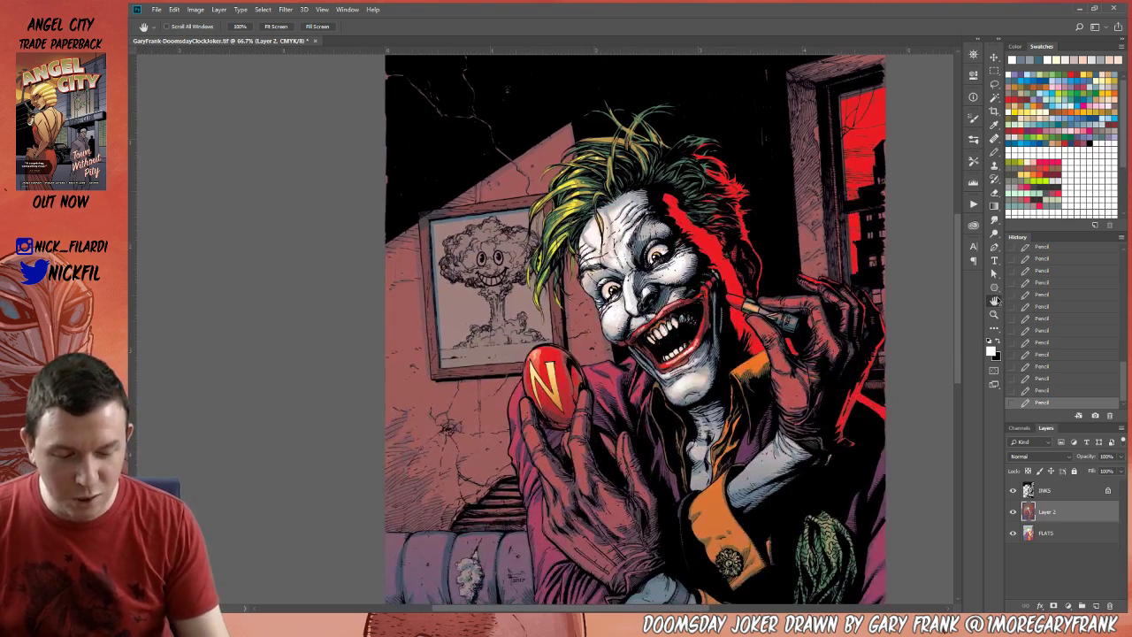
click(994, 314)
alt+click(778, 401)
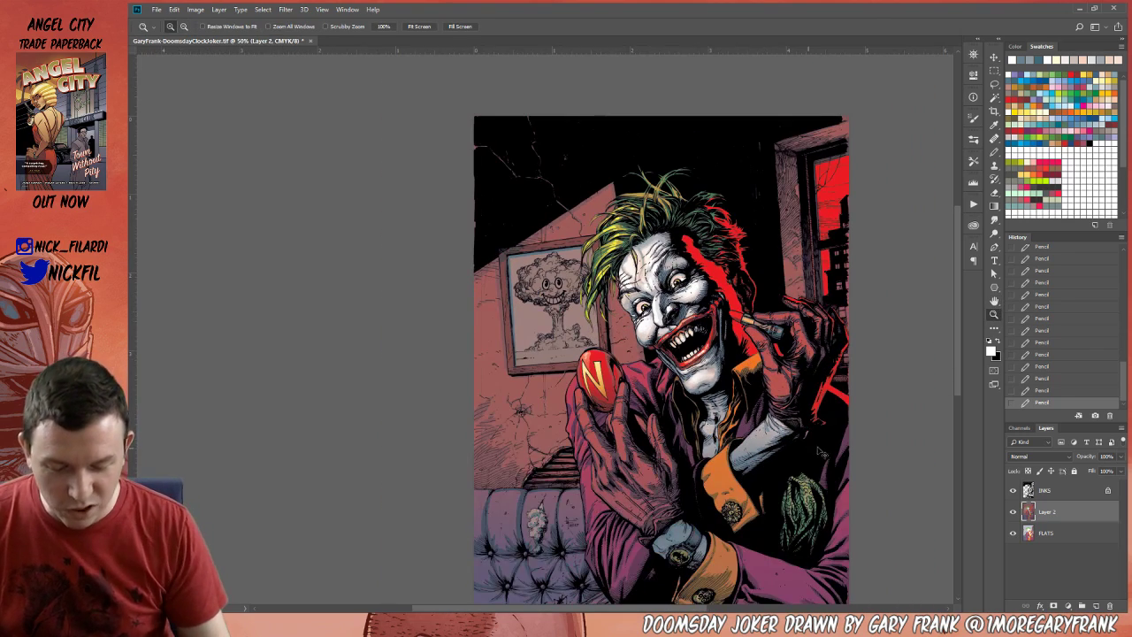
Choose bright red as the foreground colour for the pencil and look over the lower part of the figure.
click(1076, 71)
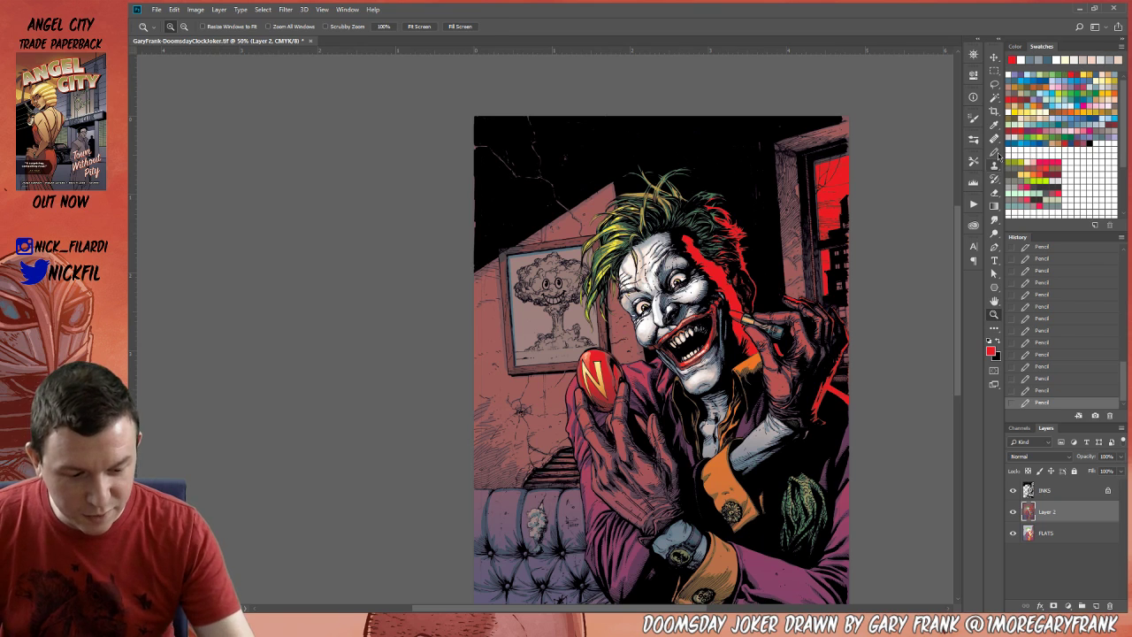
click(994, 153)
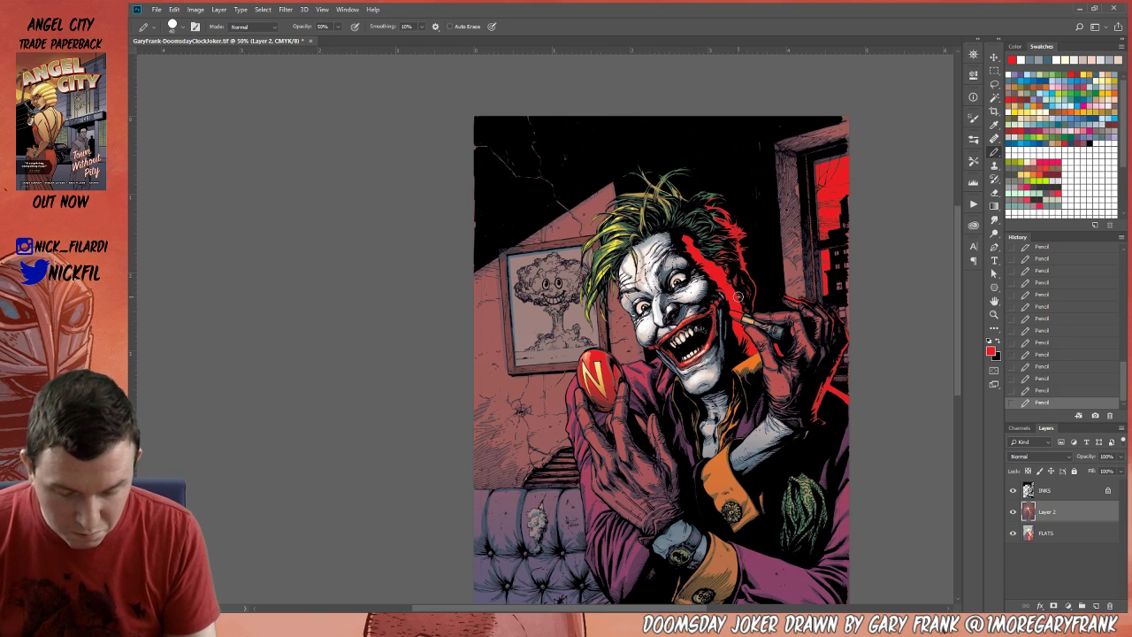
click(993, 314)
click(697, 305)
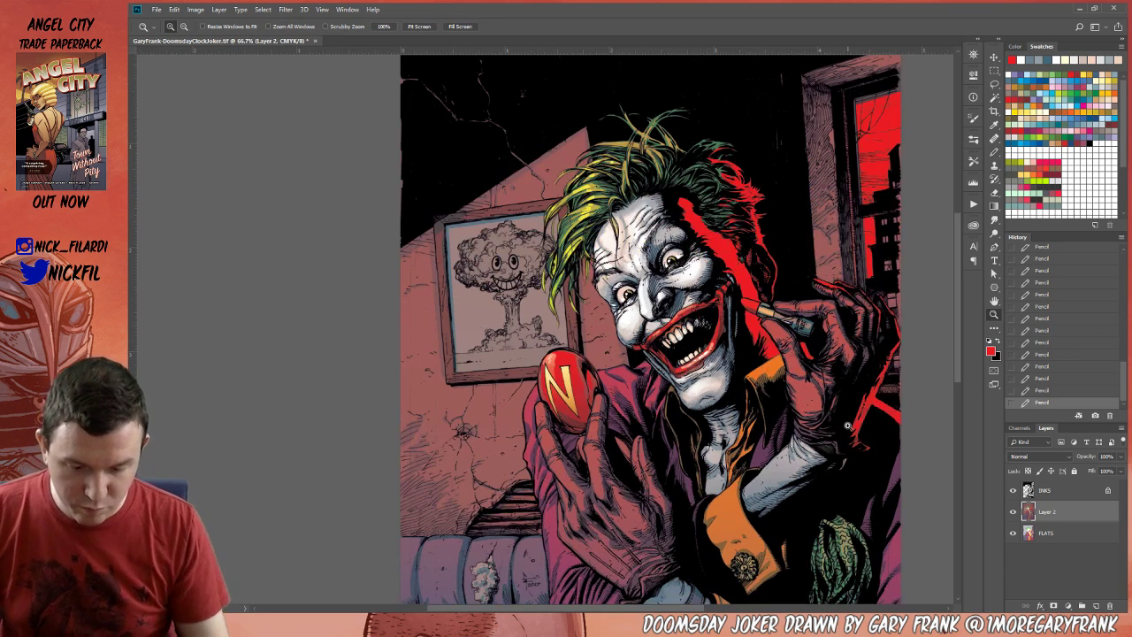
click(994, 301)
mouse_move(879, 385)
mouse_down()
mouse_move(773, 336)
mouse_move(877, 400)
mouse_up()
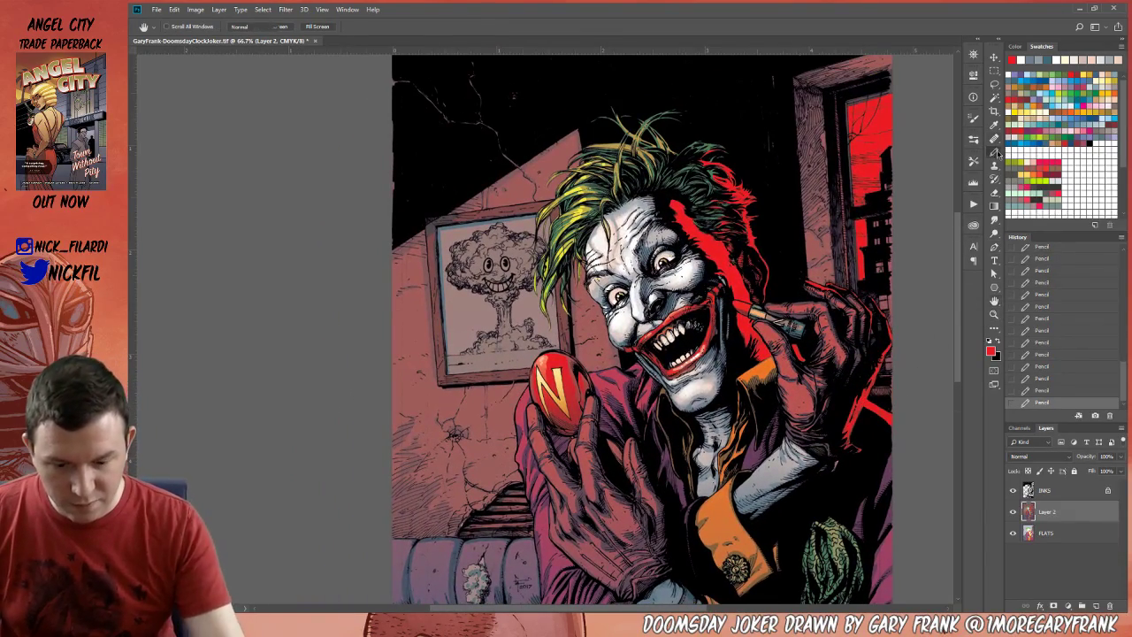
click(996, 152)
click(994, 301)
mouse_move(864, 558)
mouse_down()
mouse_move(865, 414)
mouse_move(833, 342)
mouse_up()
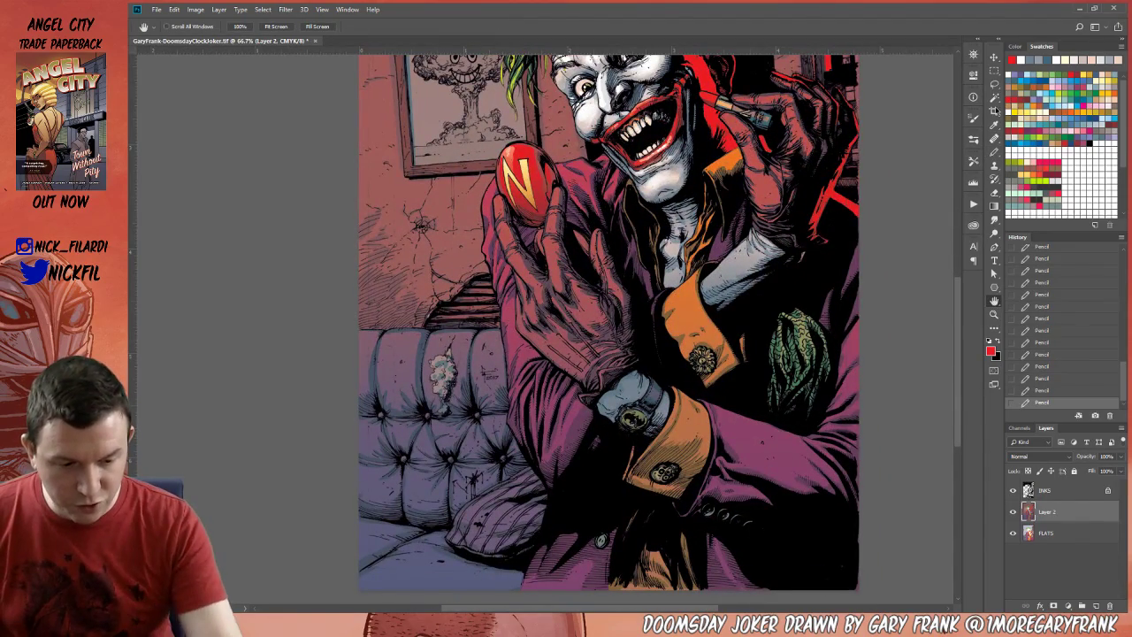
Select the orange collar and cuff areas on Layer 2 with the Magic Wand, fill them with dark red and fade the fill.
click(995, 98)
click(678, 337)
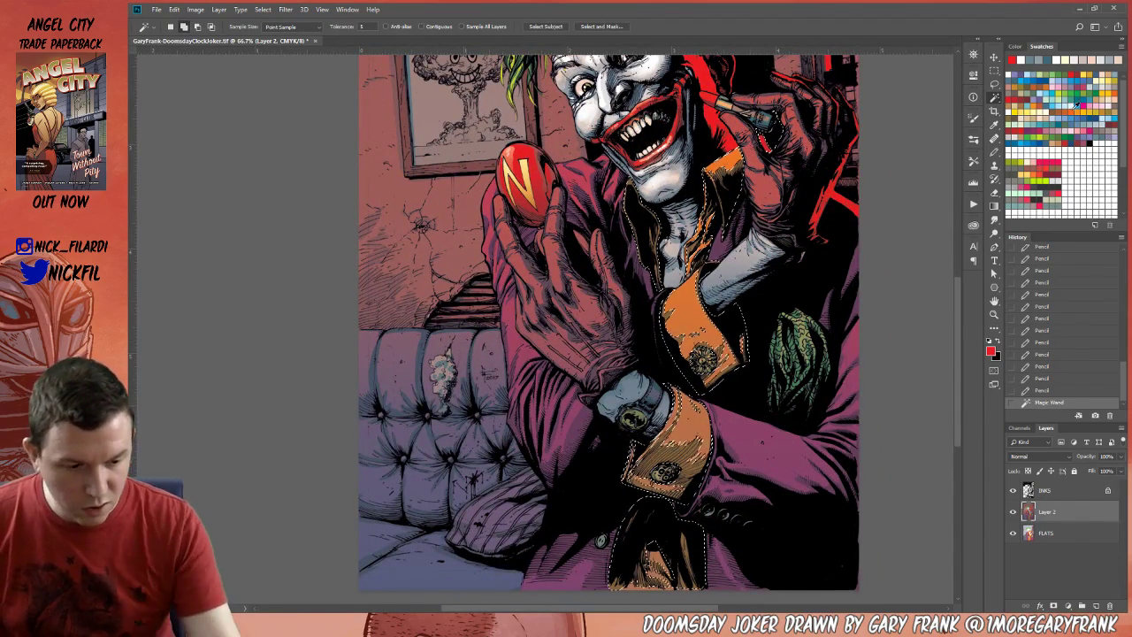
key(alt+BackSpace)
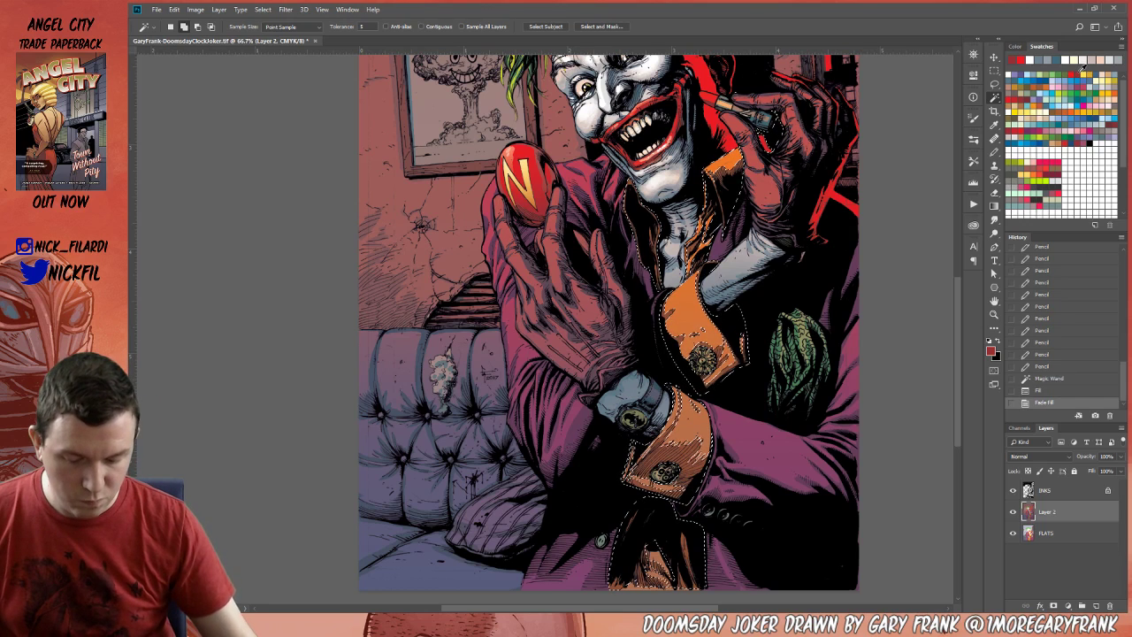
key(ctrl+shift+f)
click(917, 446)
key(ctrl+d)
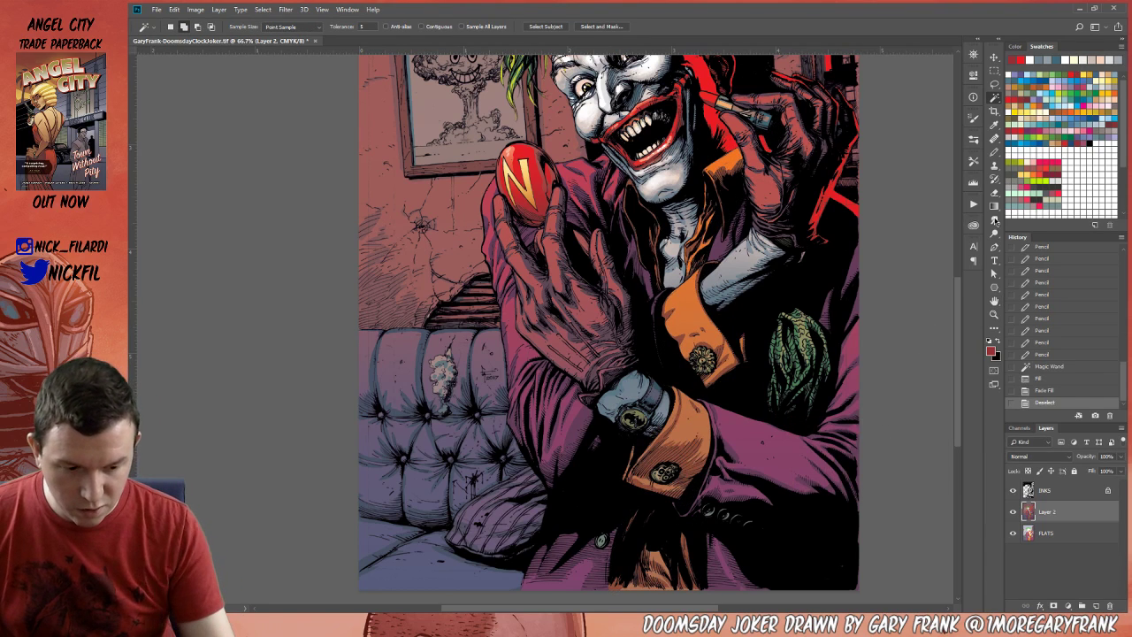
key(ctrl+z)
Reselect the complete orange clothing areas with the Magic Wand, using the FLATS layer as the source.
click(994, 152)
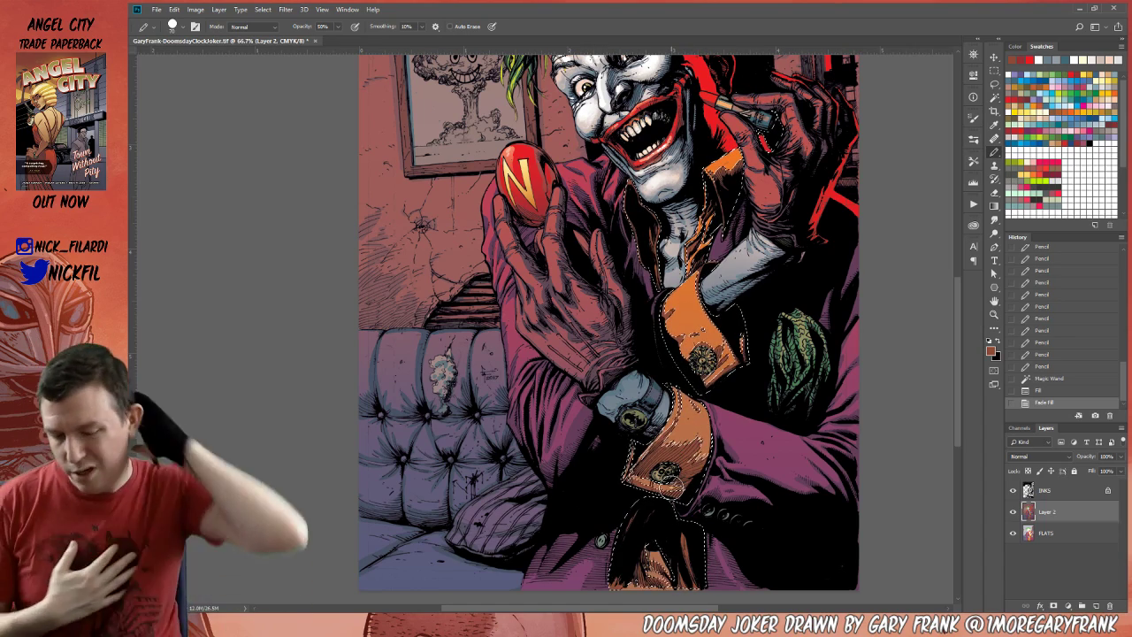
click(995, 313)
alt+click(751, 425)
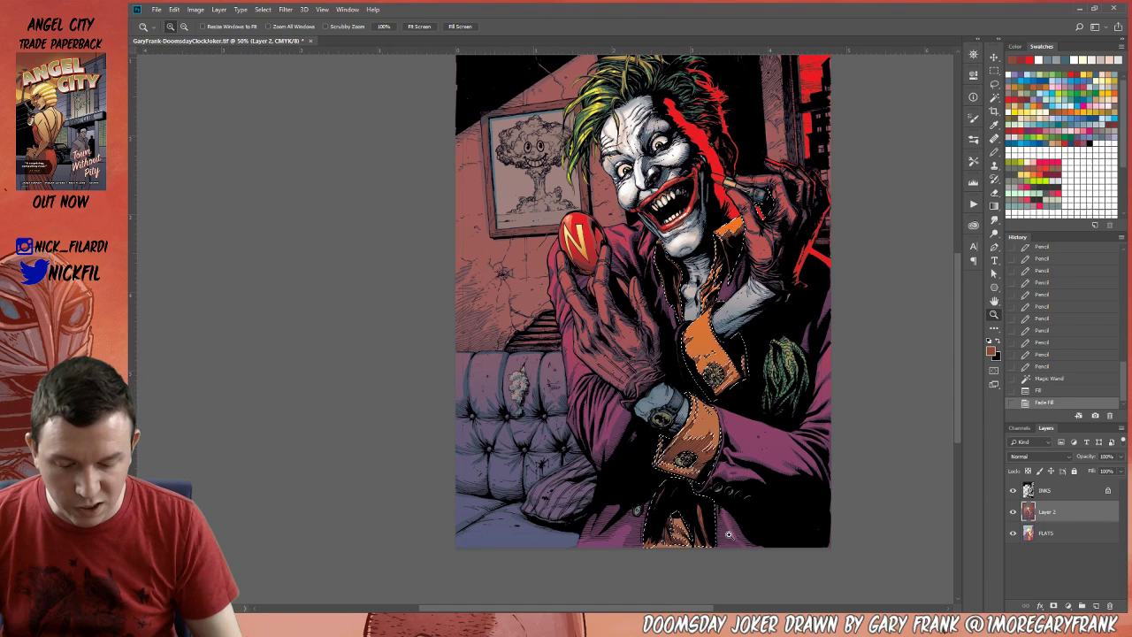
key(w)
click(707, 329)
click(1061, 533)
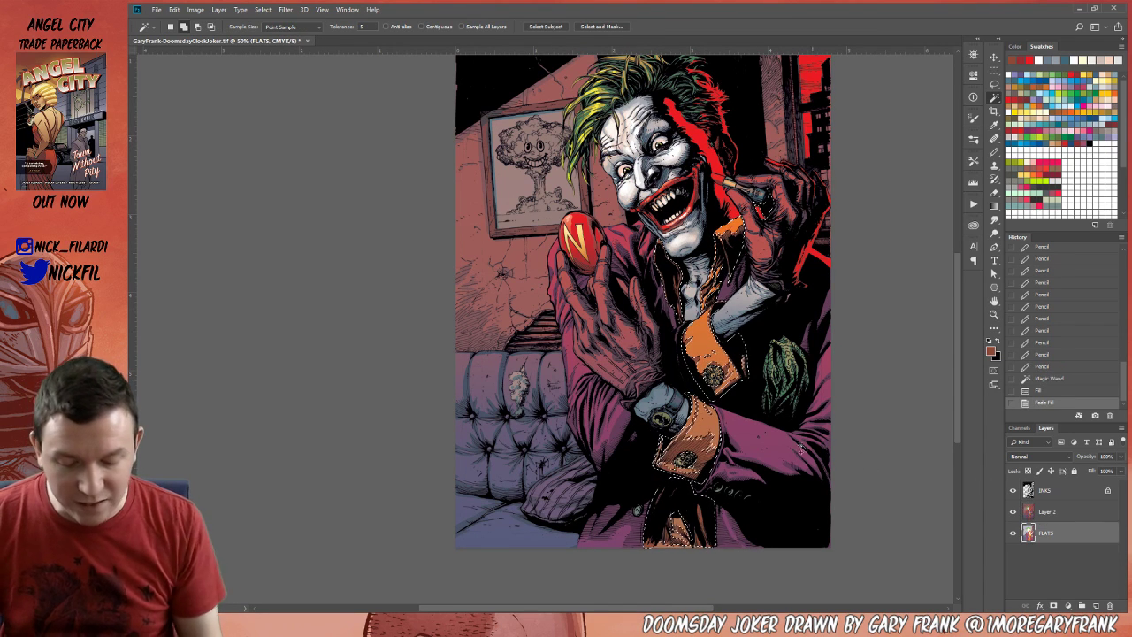
Change the pencil tip and paint a sampled bright orange onto the upper cuff at 50% opacity.
key(b)
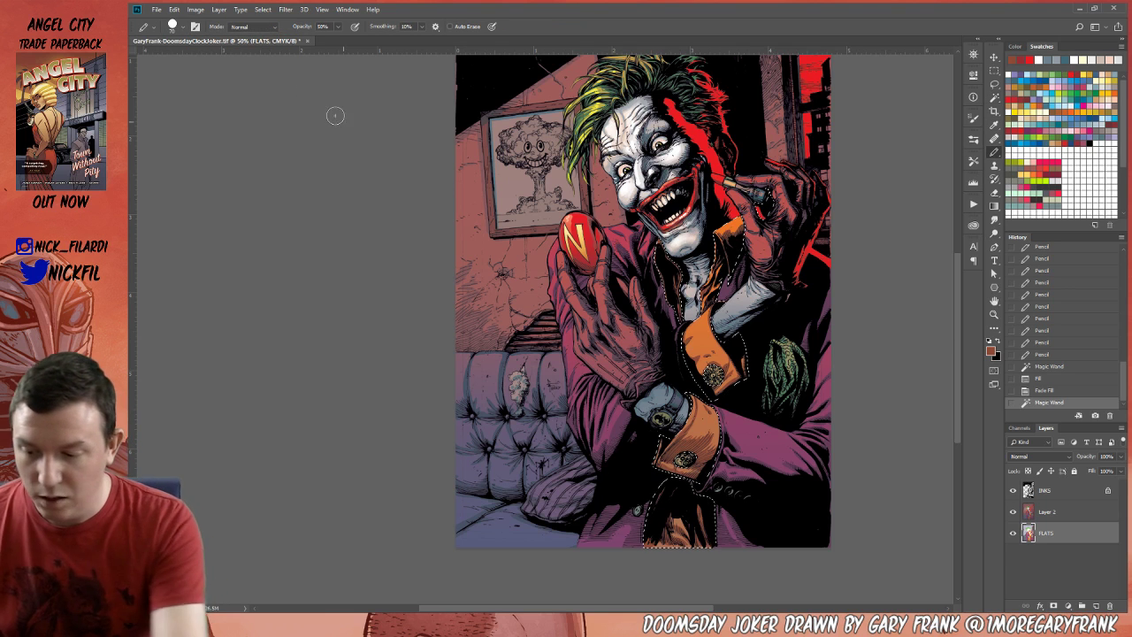
click(174, 28)
double_click(166, 146)
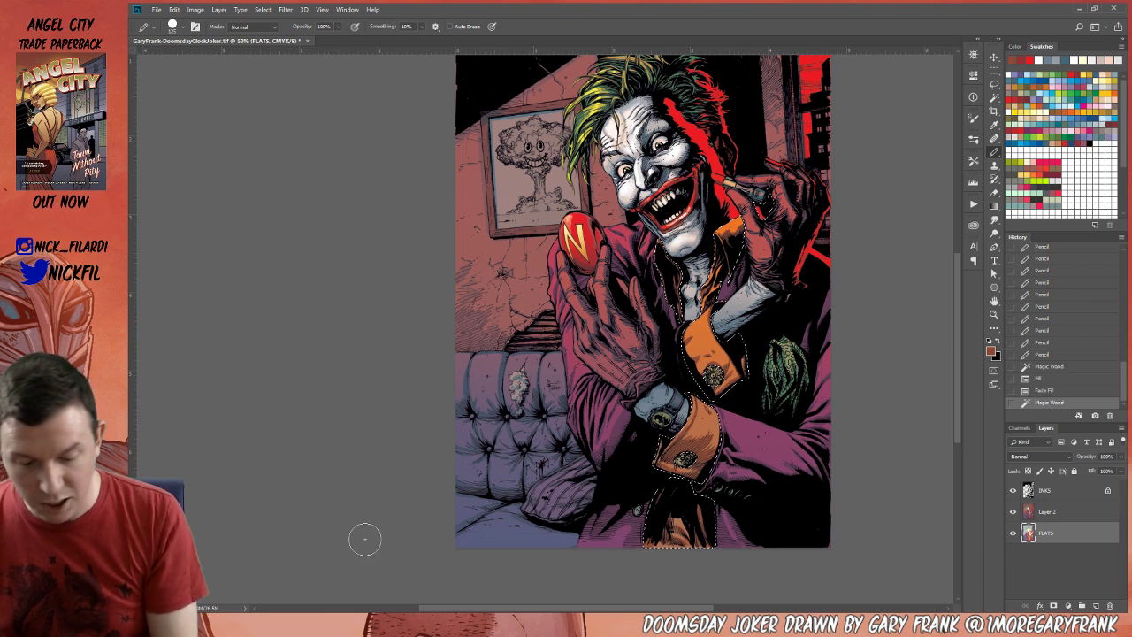
alt+click(712, 336)
click(712, 337)
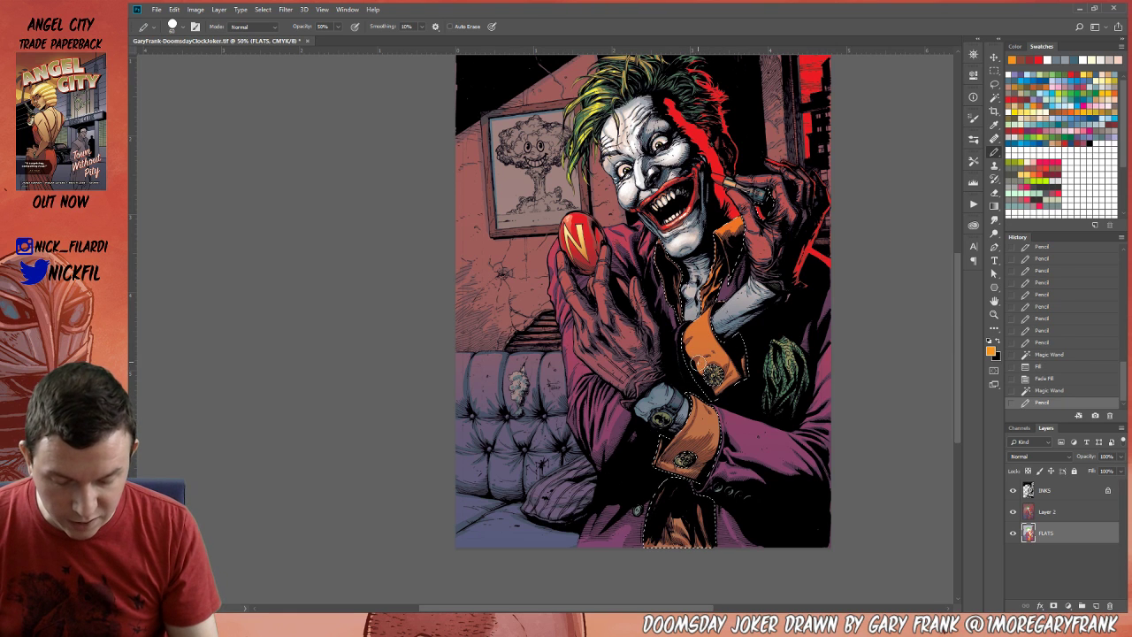
Shade the orange cuffs and waist area on Layer 2 with reddish-brown pencil strokes in Normal mode at 50% opacity.
click(1061, 511)
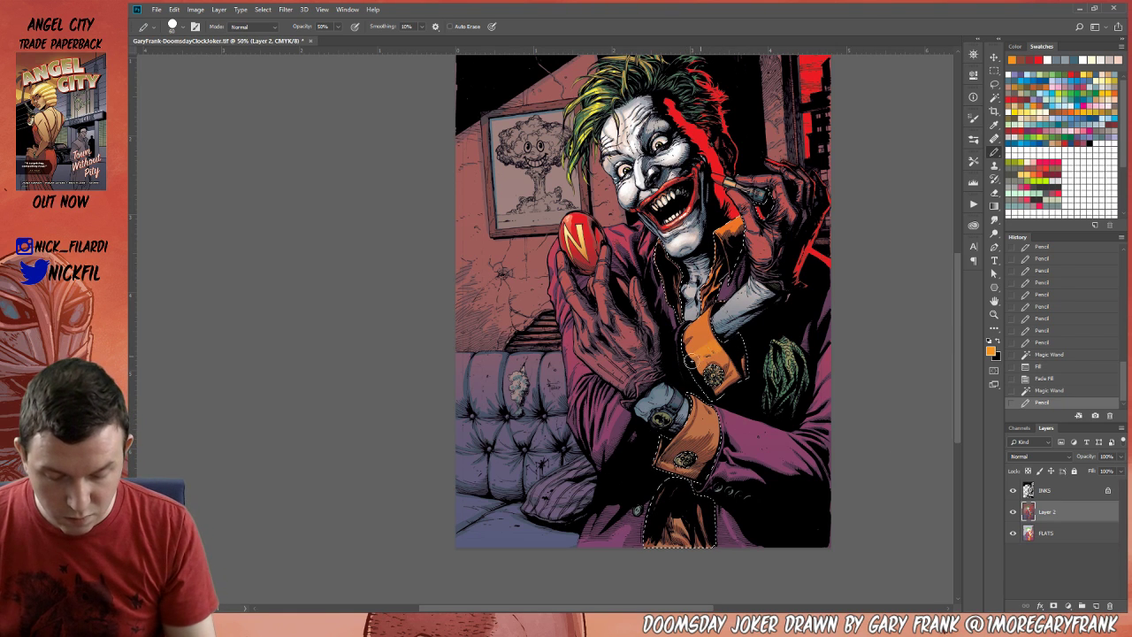
click(256, 28)
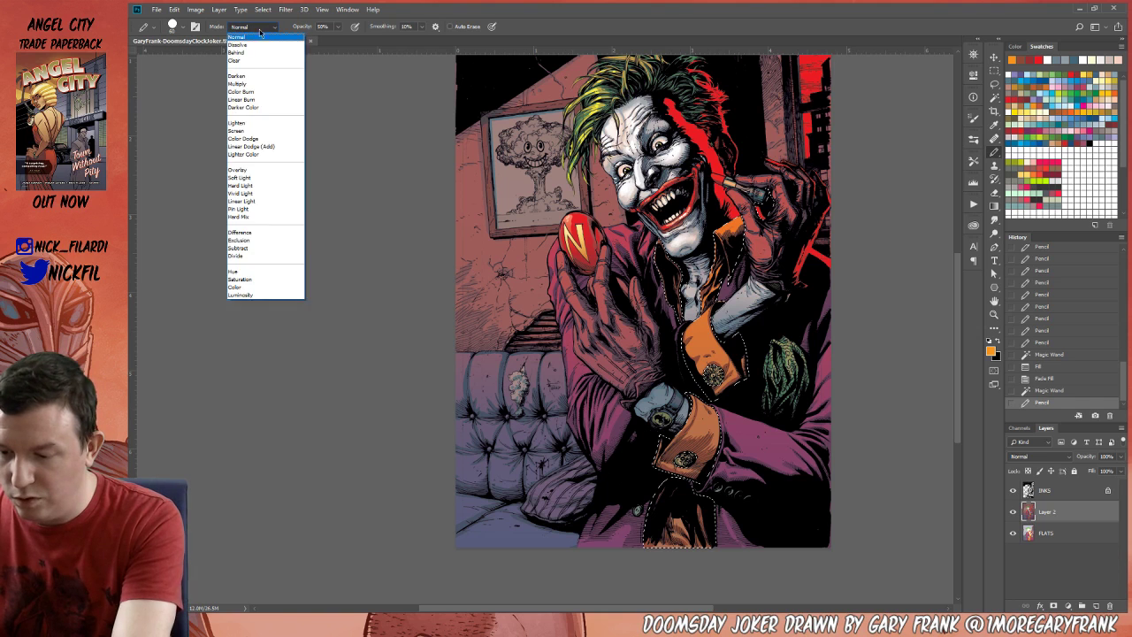
click(260, 34)
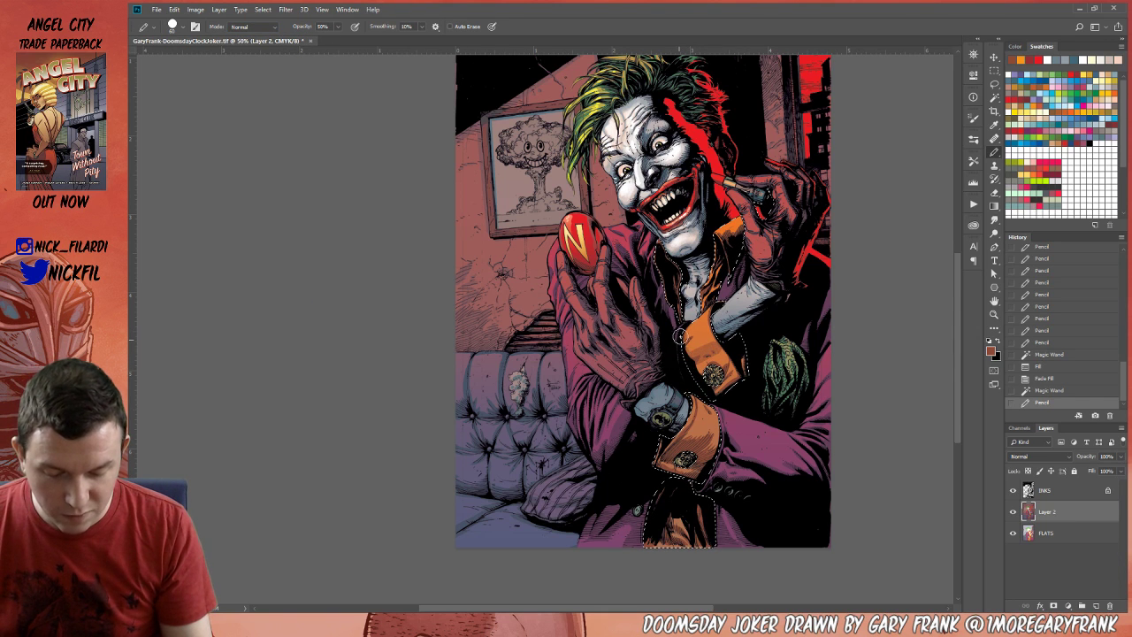
drag(679, 353, 708, 375)
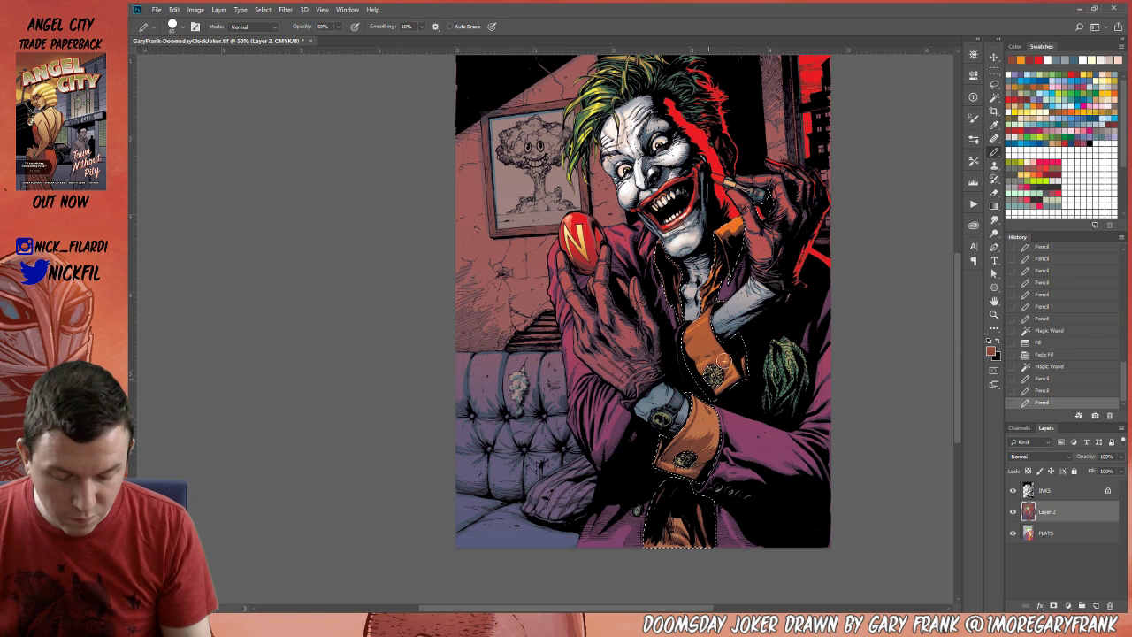
drag(697, 490, 711, 529)
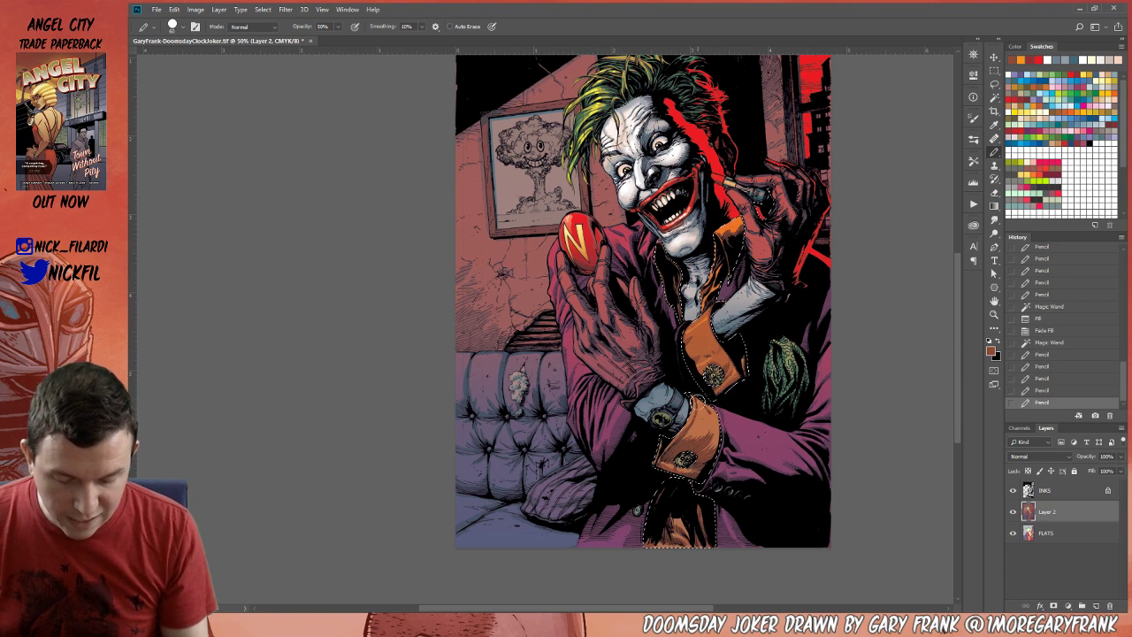
drag(714, 412, 681, 437)
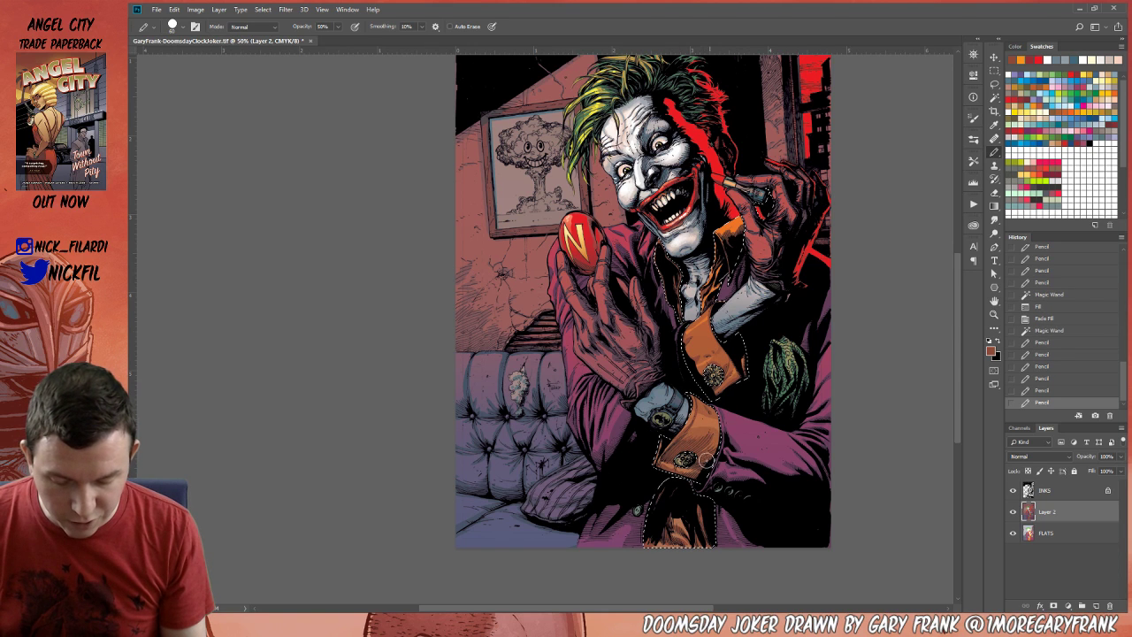
drag(712, 500, 699, 544)
mouse_move(708, 495)
mouse_down()
mouse_move(712, 520)
mouse_move(681, 531)
mouse_move(683, 543)
mouse_move(715, 531)
mouse_up()
Blend the lower cuff's shading with pencil strokes in orange tones sampled from the cuff.
alt+click(698, 410)
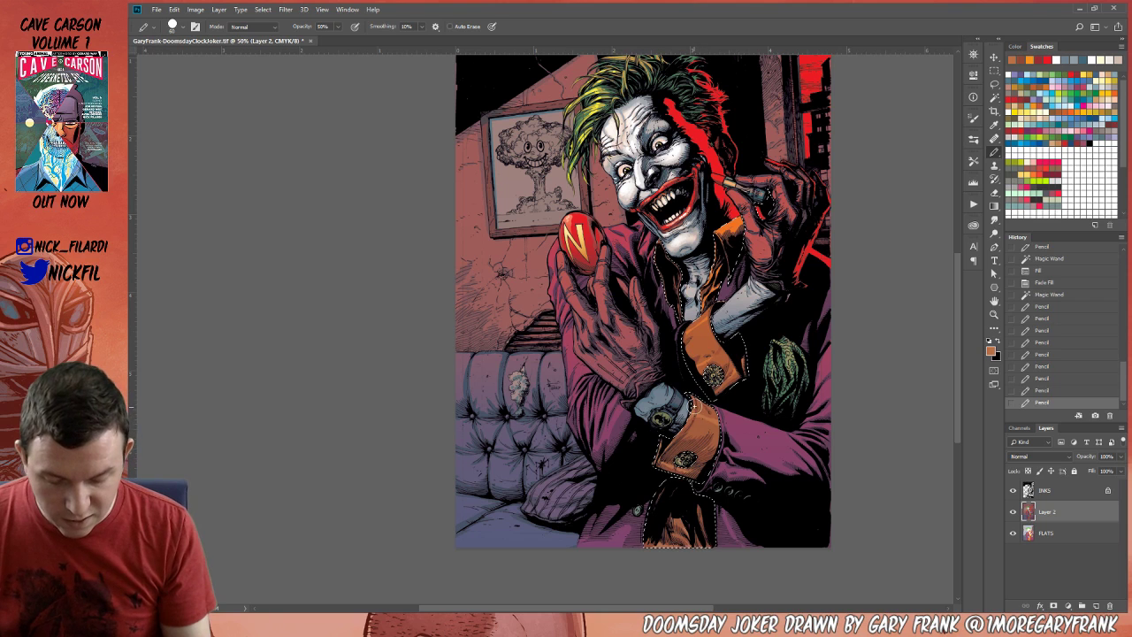
drag(700, 408, 706, 449)
alt+click(694, 428)
key(ctrl+d)
key(ctrl+z)
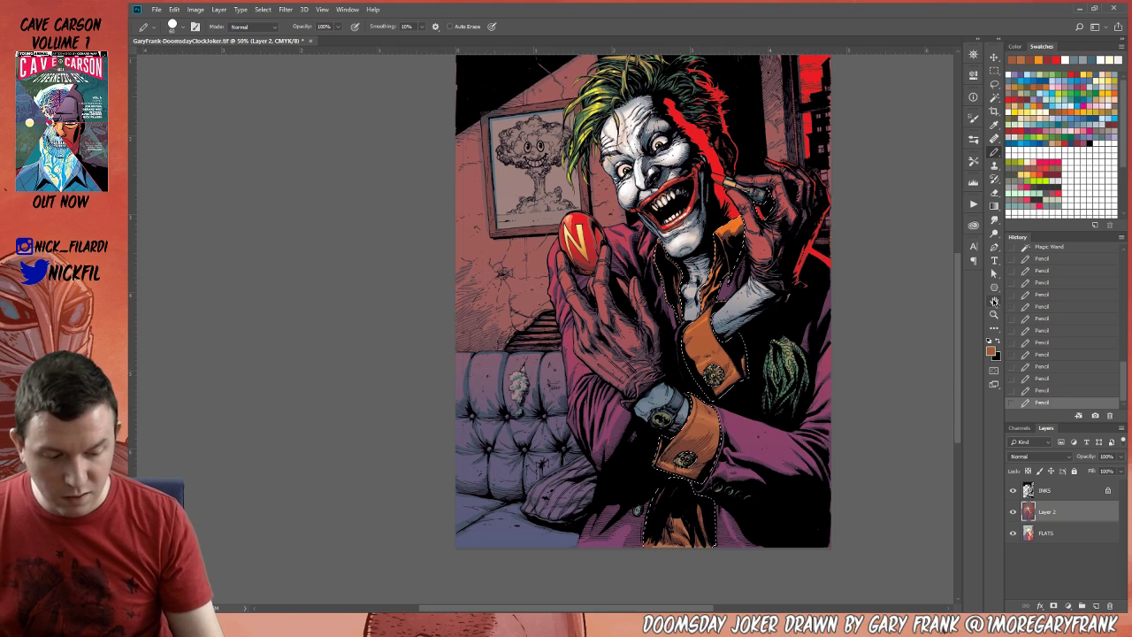
Refine the upper cuff with orange at 50% opacity, clear the selection and add reddish-brown pencil shading.
drag(1002, 237, 938, 266)
click(996, 154)
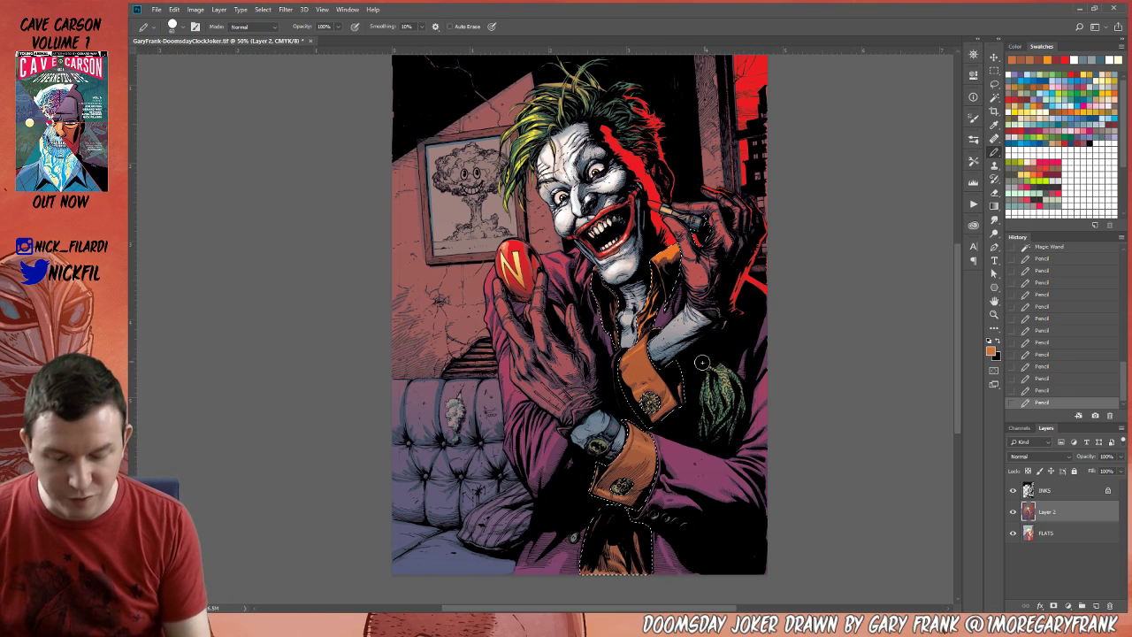
key(5)
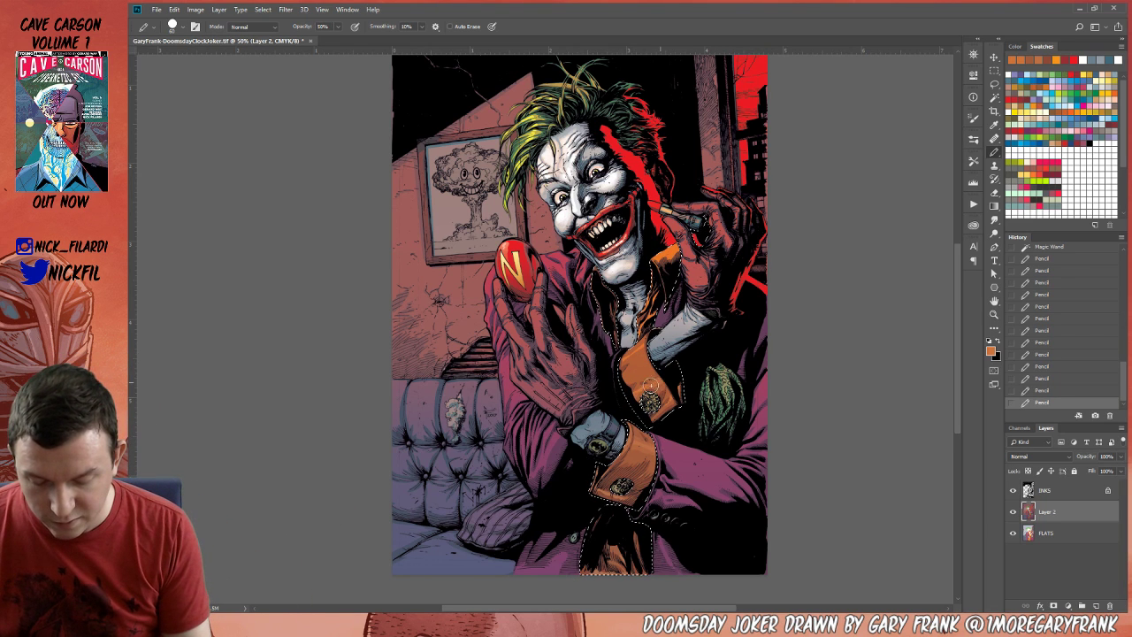
click(638, 386)
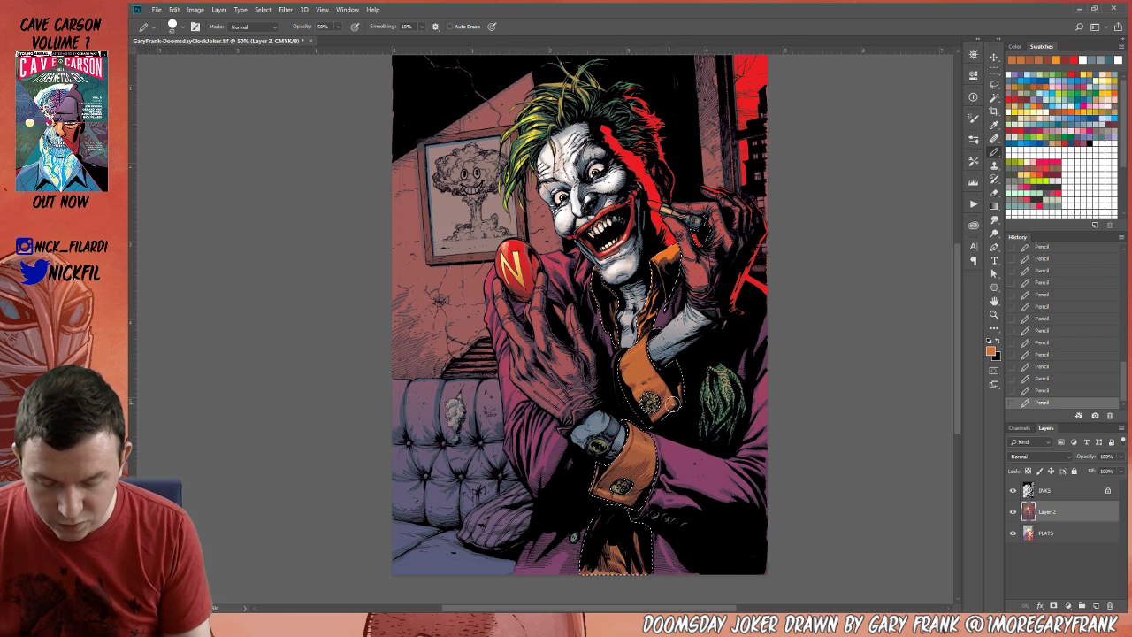
key(ctrl+d)
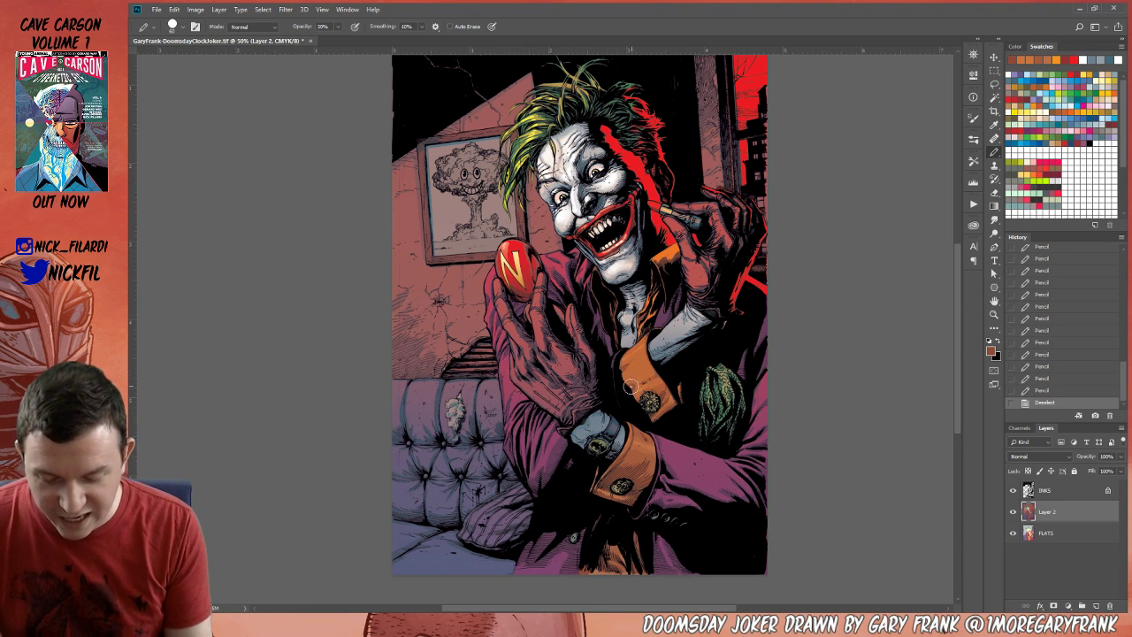
mouse_move(657, 375)
mouse_down()
mouse_move(644, 391)
mouse_move(696, 414)
mouse_up()
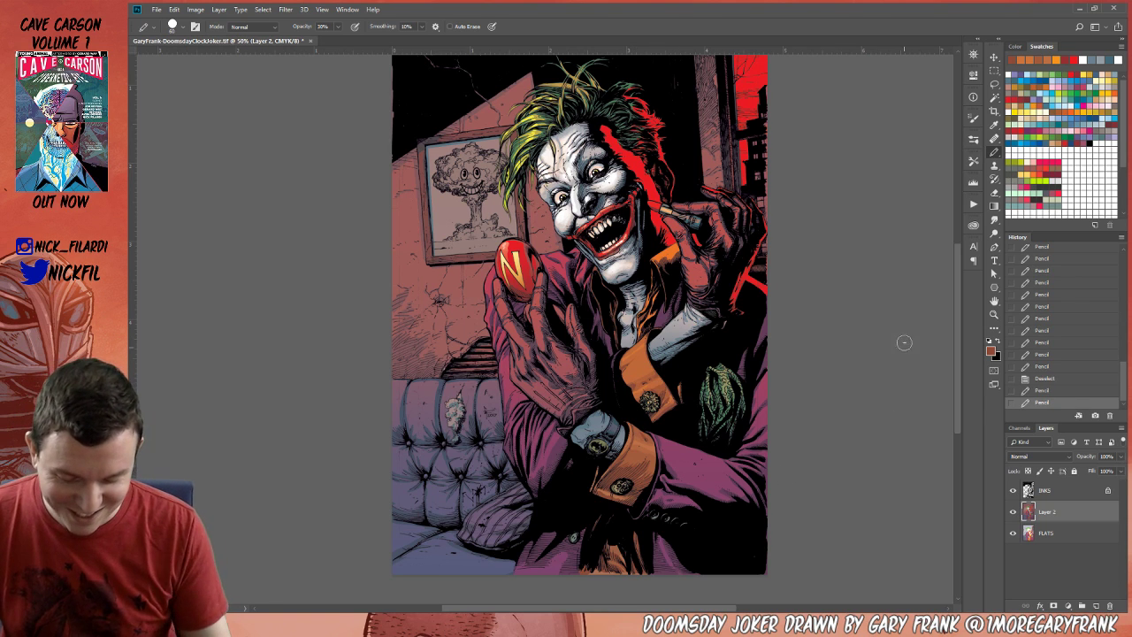
Highlight the wrist beside the lower cuff with grey sampled from the forearm, and paint the watch with yellow sampled from the egg's N.
alt+click(680, 324)
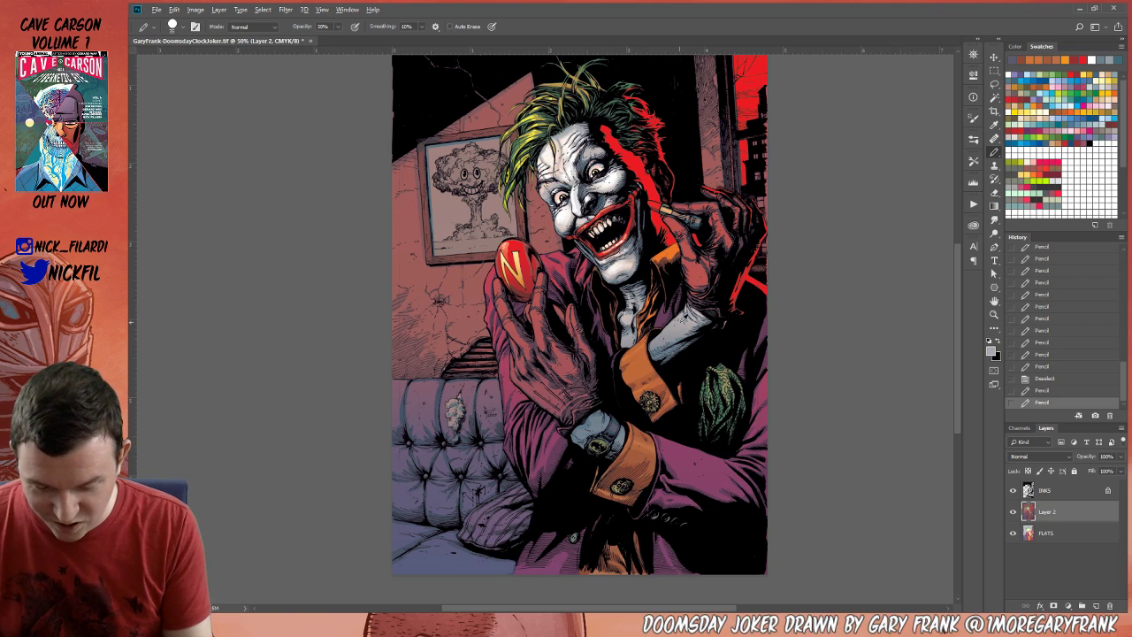
mouse_move(611, 430)
mouse_down()
mouse_move(630, 469)
mouse_move(613, 413)
mouse_move(631, 433)
mouse_up()
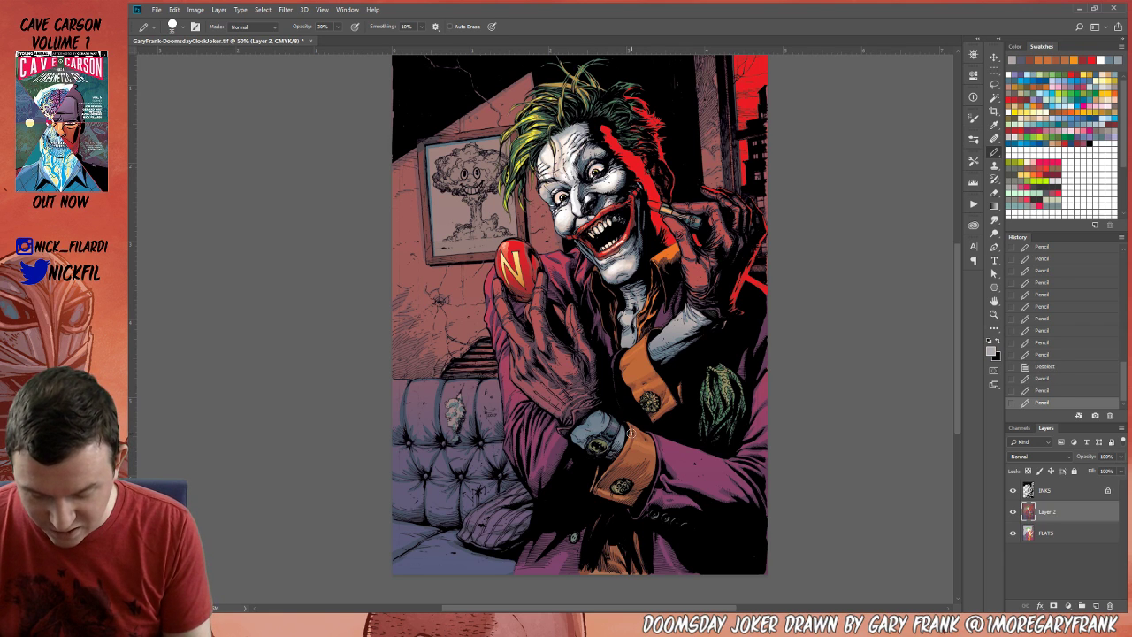
alt+click(522, 251)
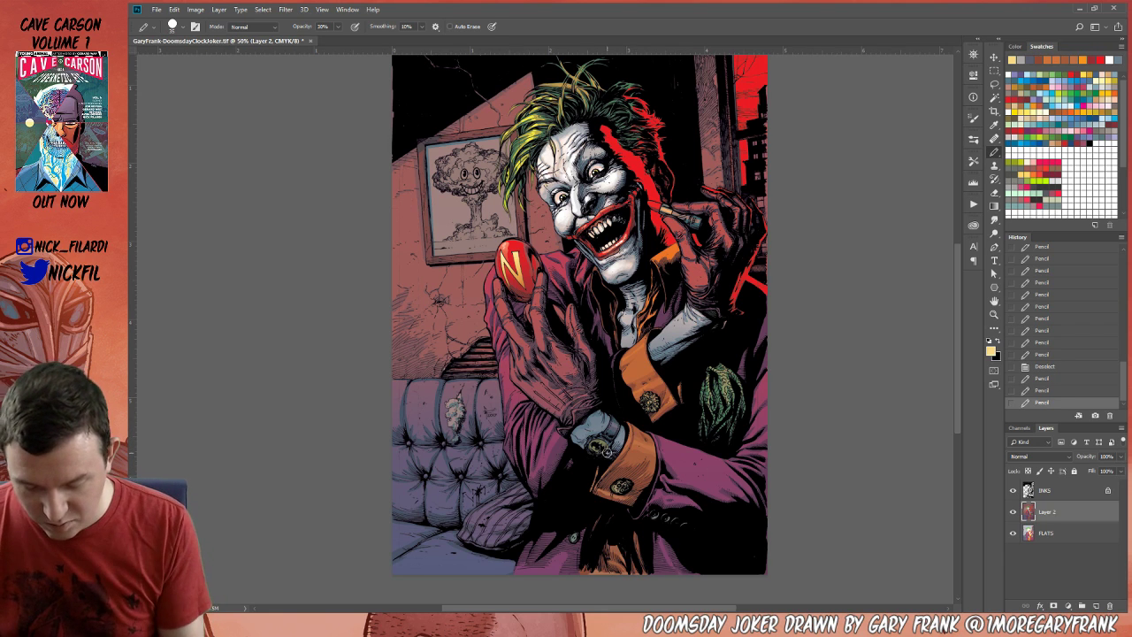
mouse_move(601, 443)
mouse_down()
mouse_move(598, 451)
mouse_move(600, 441)
mouse_up()
Add yellow highlights to the watch and the round buttons on both orange cuffs at 100% opacity.
key(0)
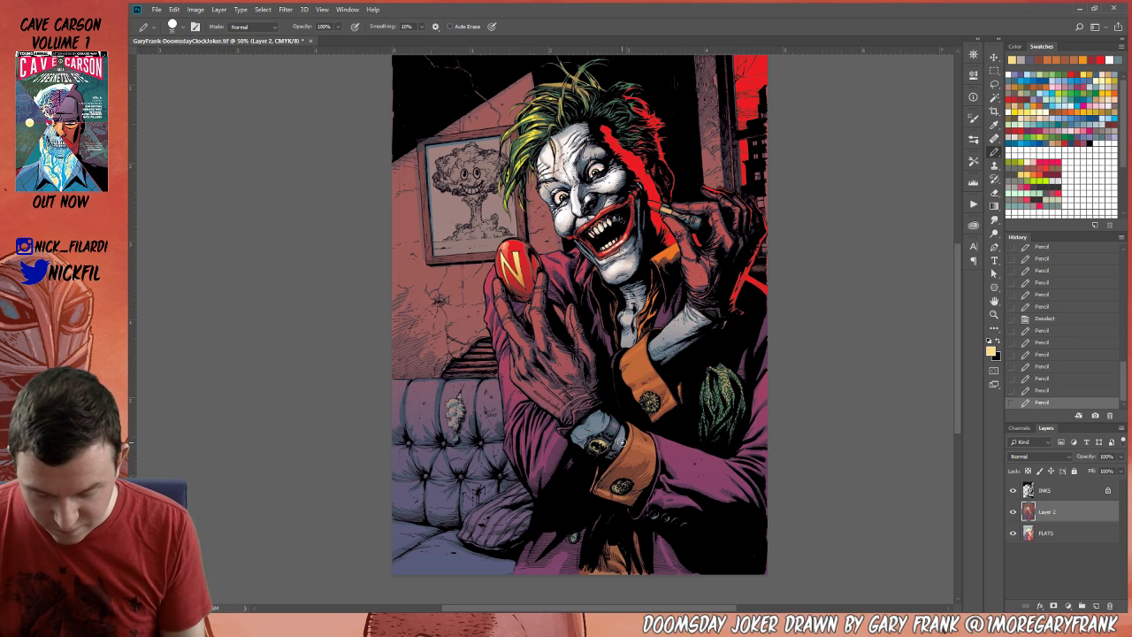
click(622, 443)
click(616, 488)
click(653, 398)
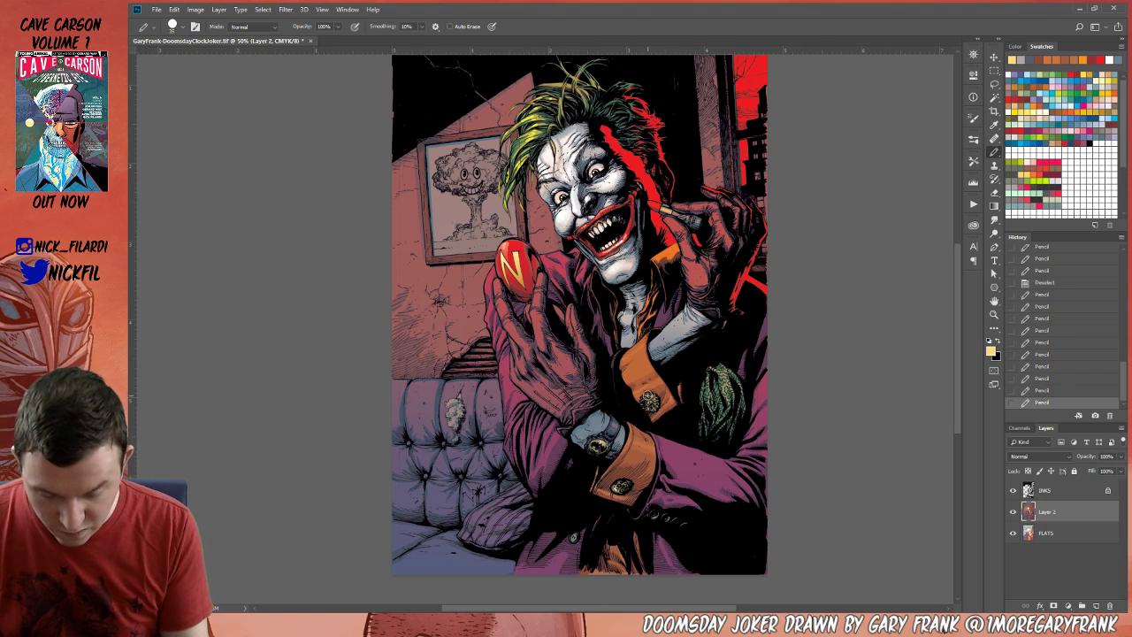
click(648, 398)
click(656, 398)
click(653, 400)
click(653, 407)
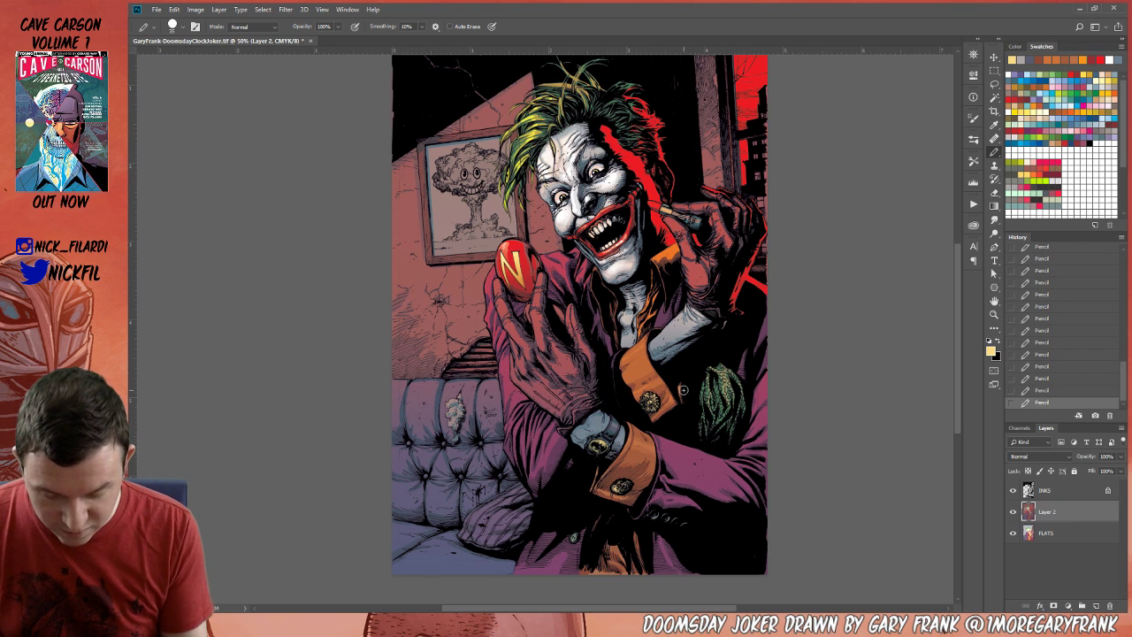
Shade the bare forearm and wrist at 50% opacity with blue-grey and light grey tones sampled from the forearm.
key(h)
drag(635, 418, 698, 438)
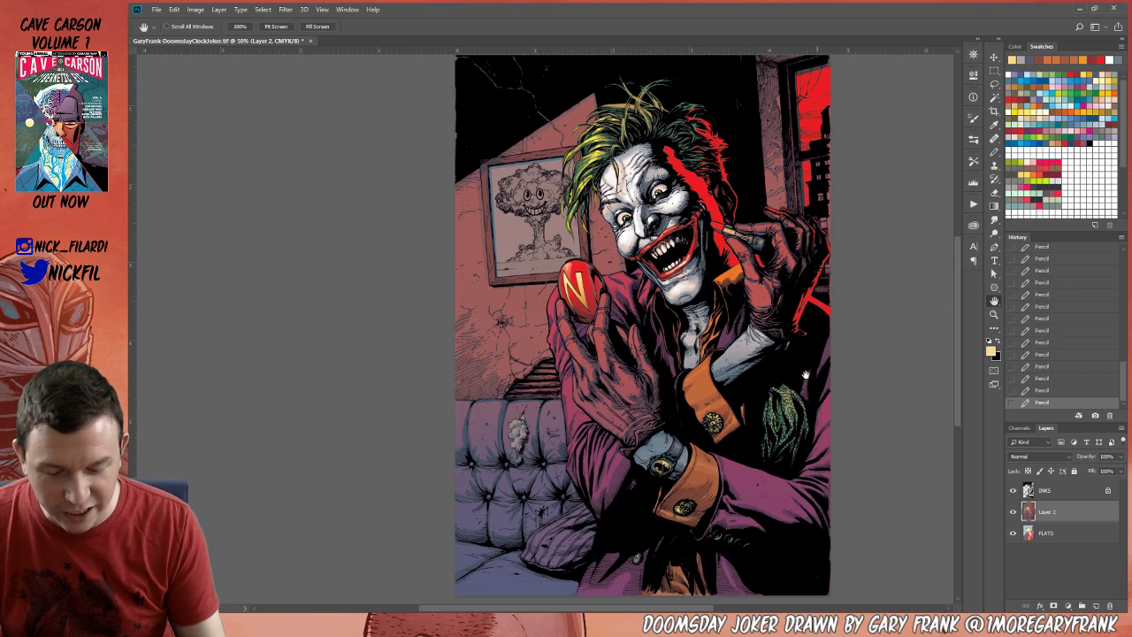
drag(805, 375, 726, 410)
key(b)
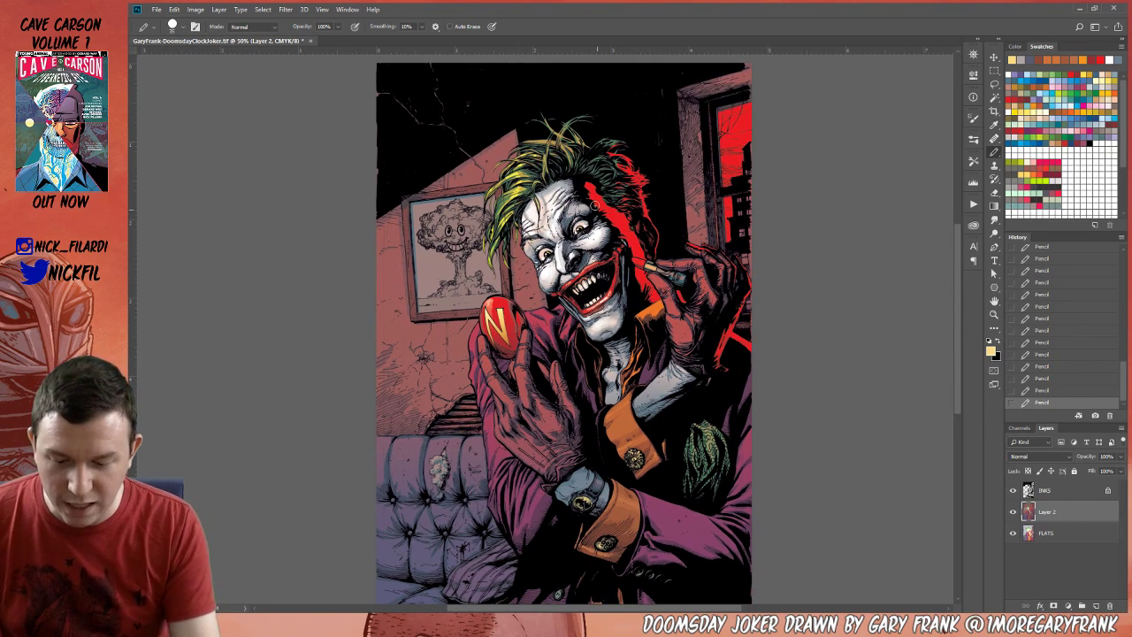
alt+click(651, 400)
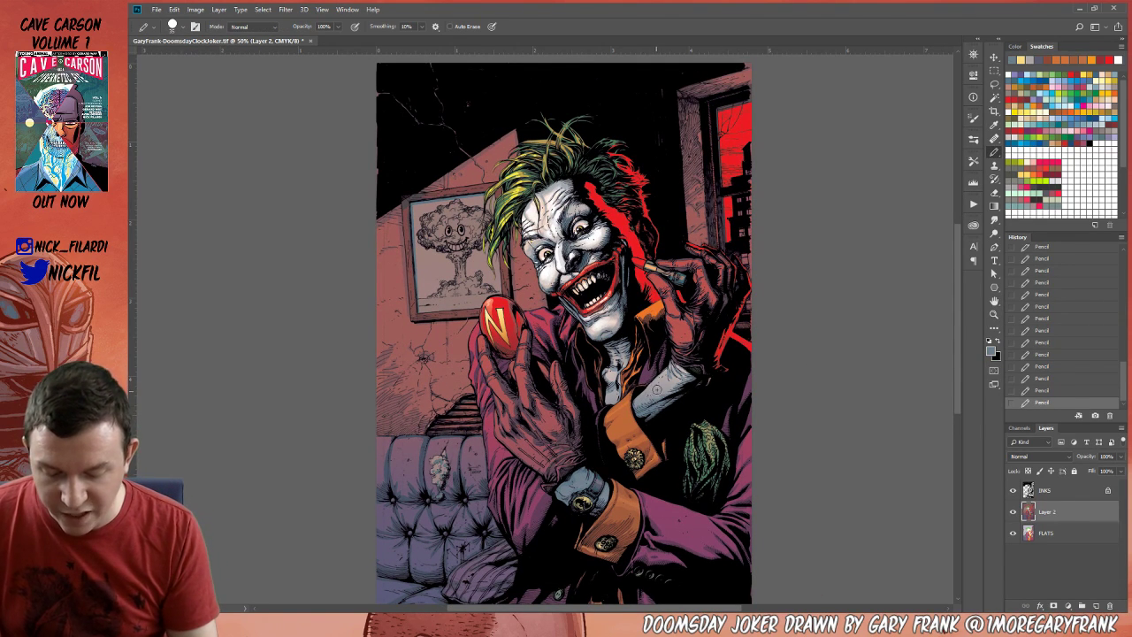
key(5)
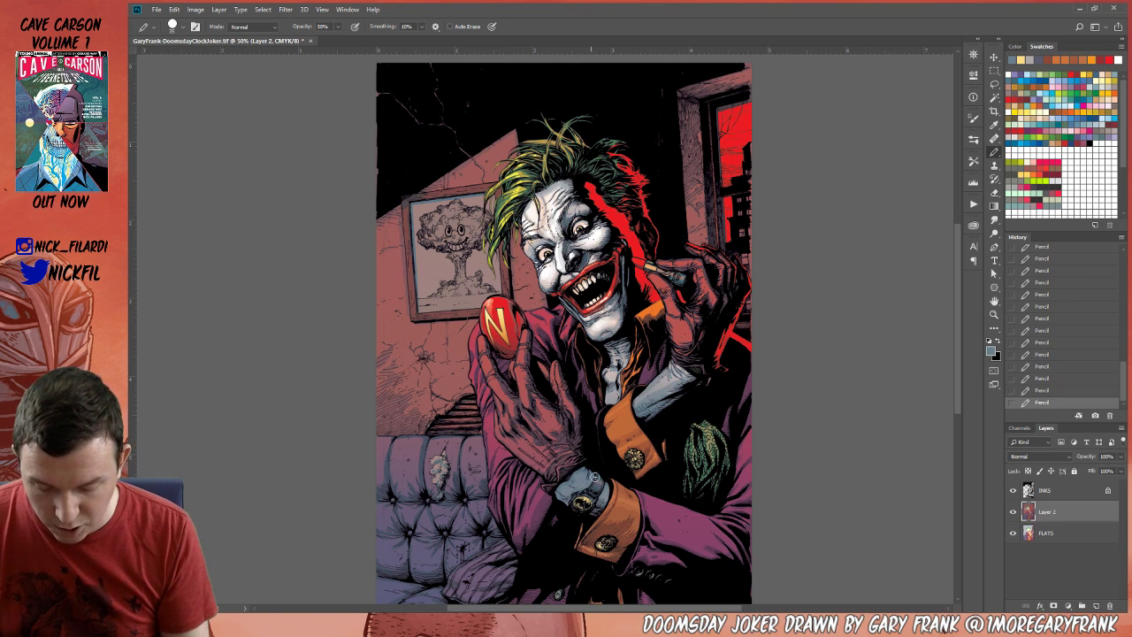
alt+click(670, 377)
key(0)
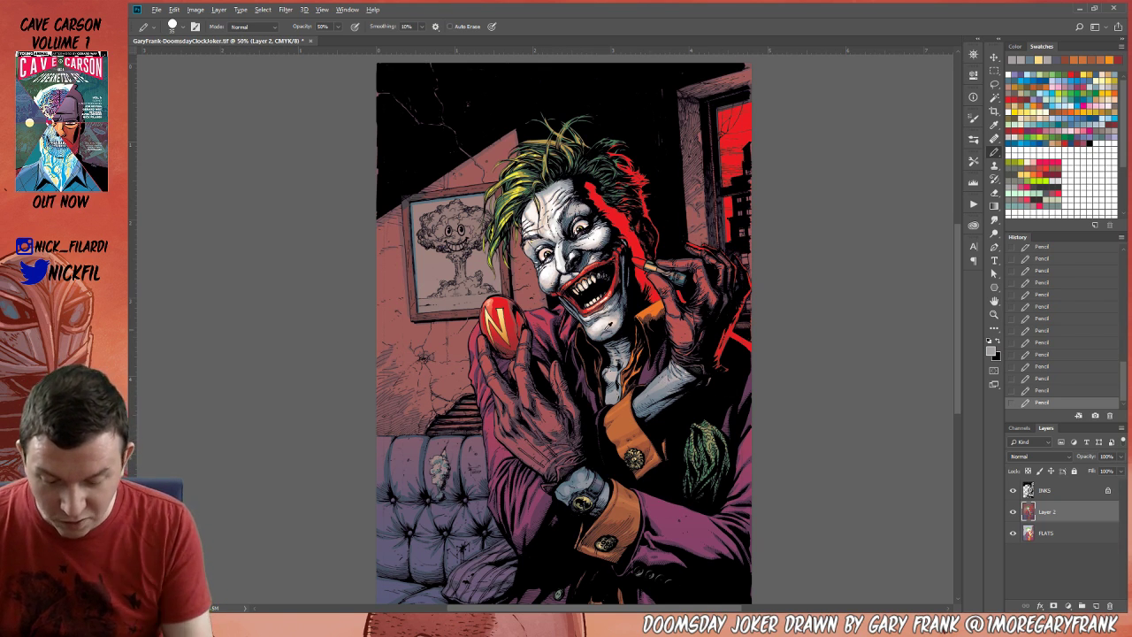
Touch up the chin with a sampled pale pink and the chest with a sampled blue-grey at 50% opacity.
alt+click(621, 316)
alt+click(620, 315)
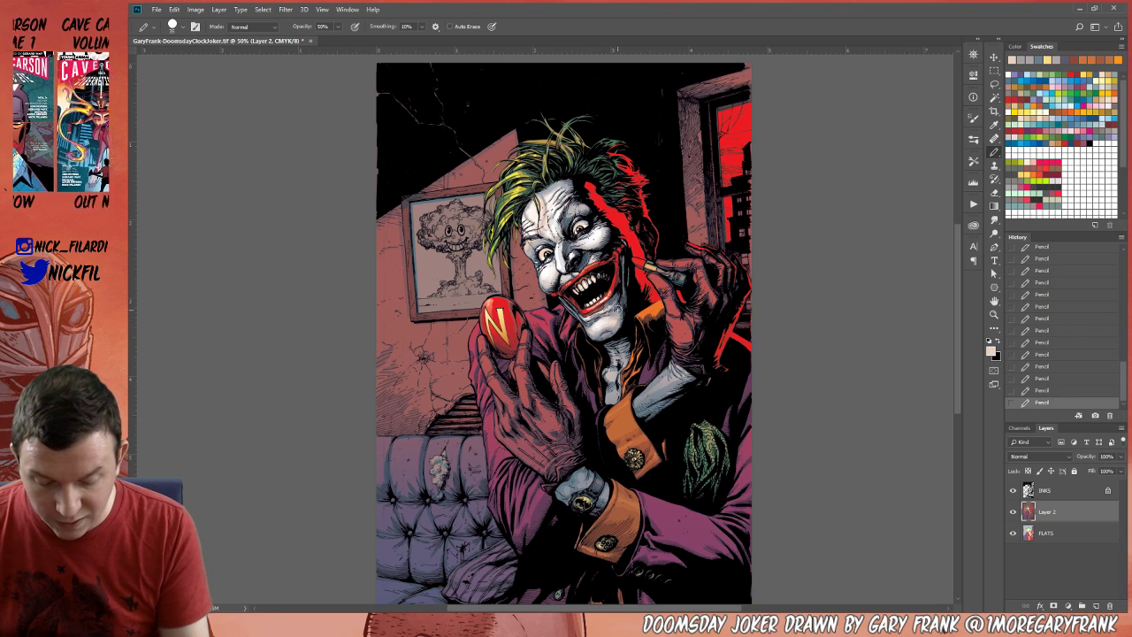
key(0)
key(5)
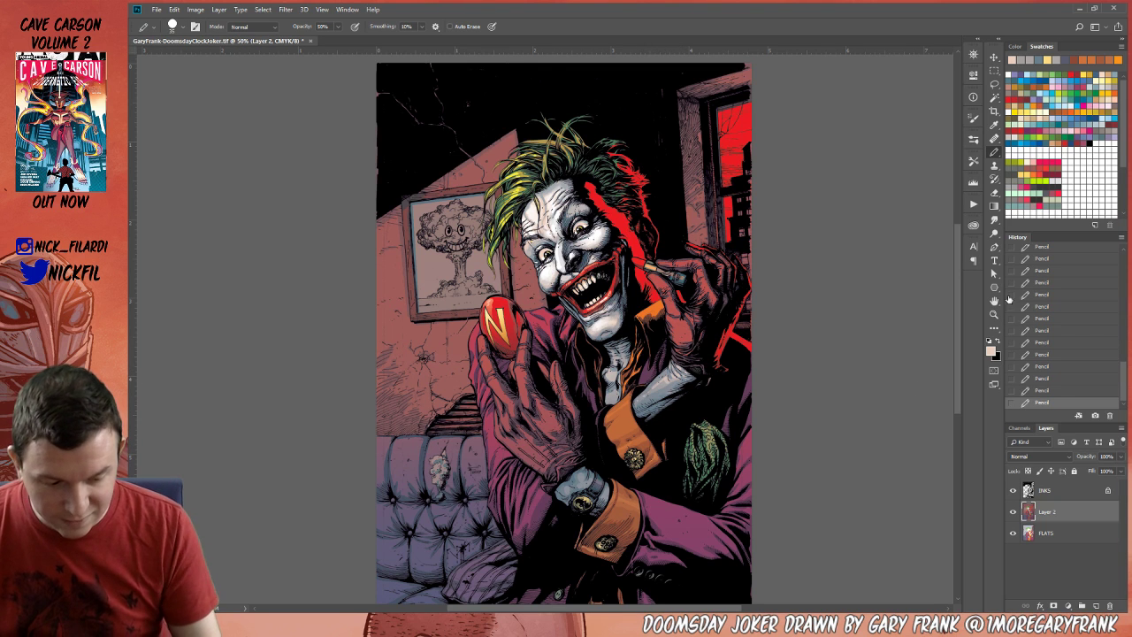
key(space)
drag(827, 279, 891, 338)
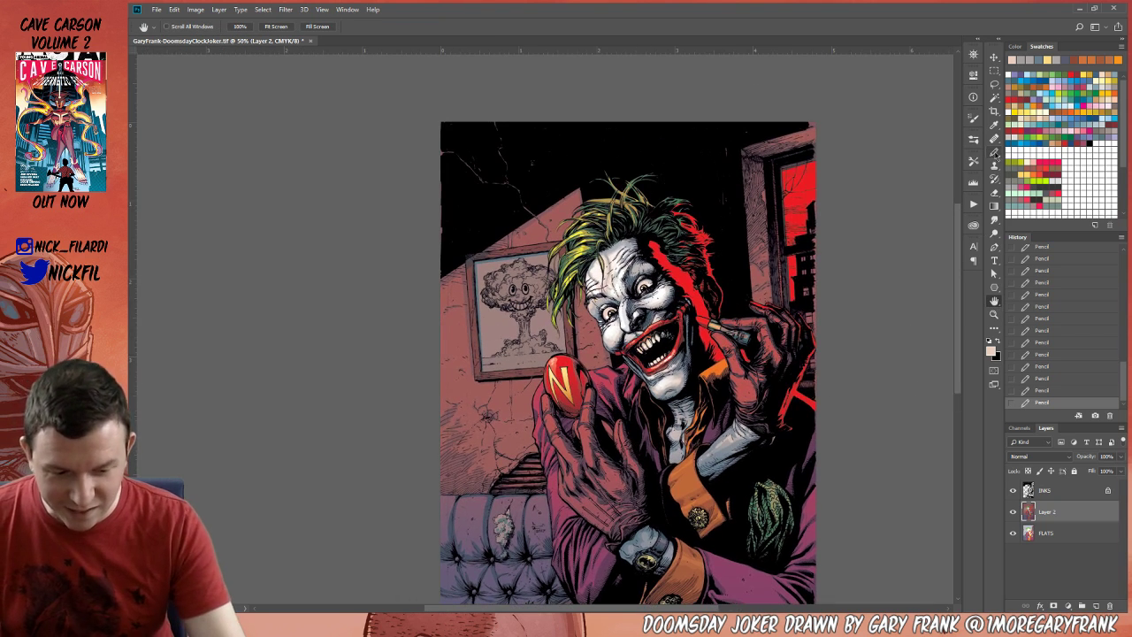
alt+click(685, 442)
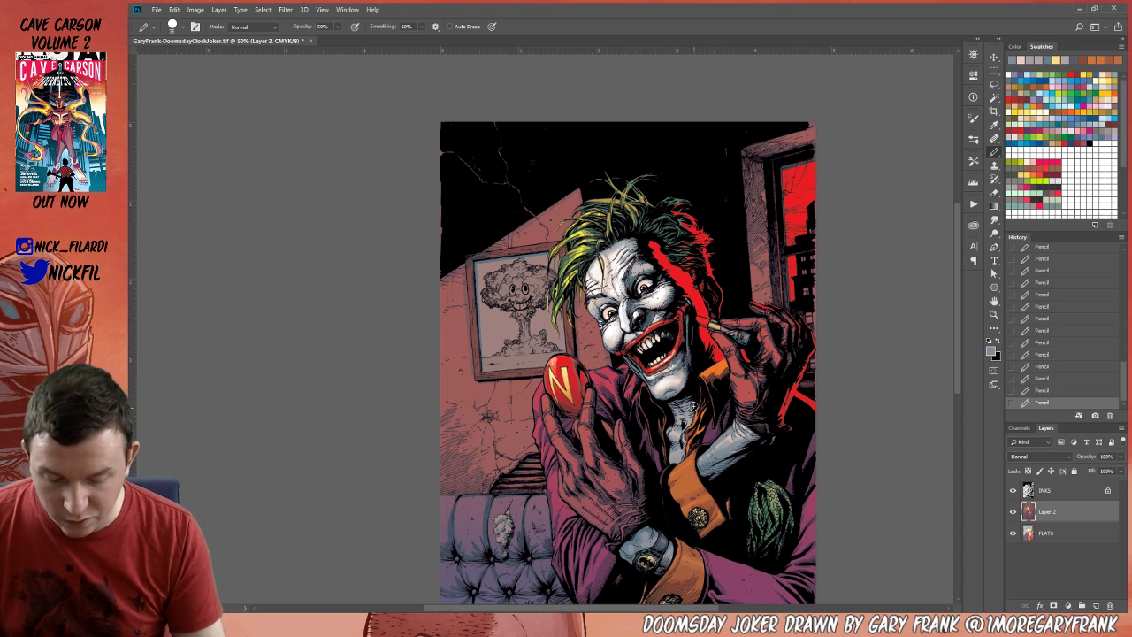
Highlight the makeup brush in the raised hand with pink sampled from the egg and white, using a smaller pencil tip.
click(994, 314)
click(709, 334)
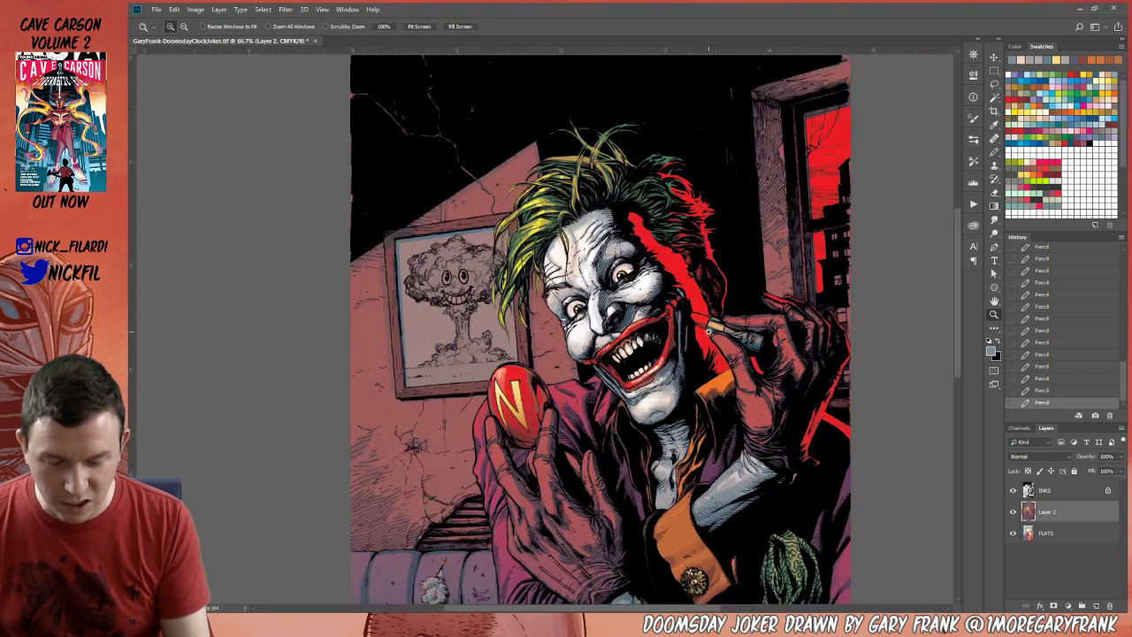
key(b)
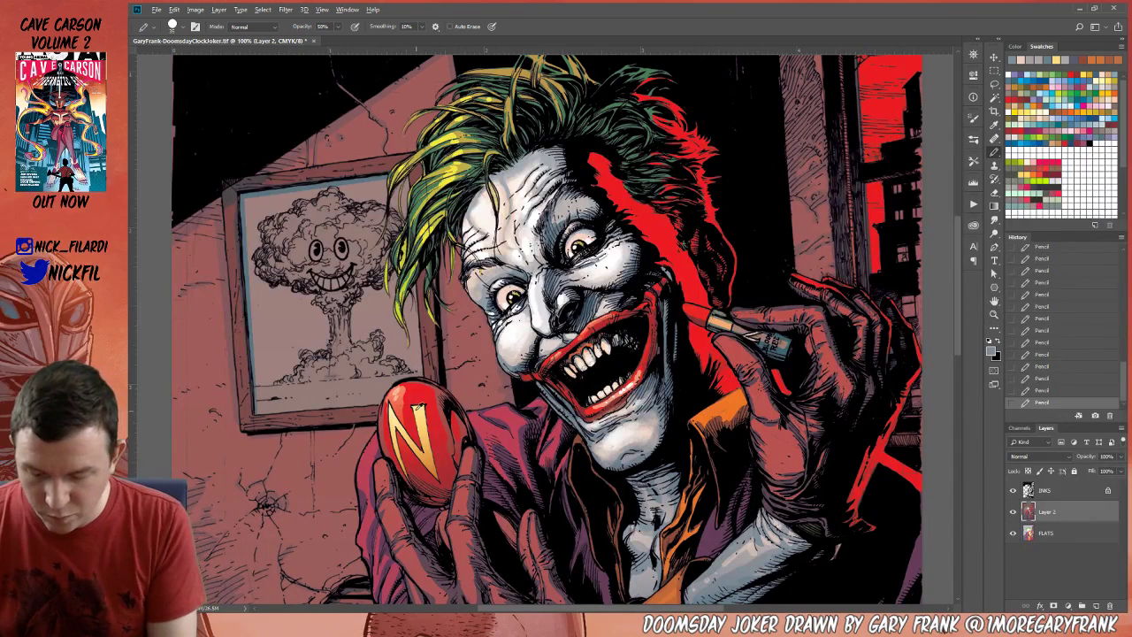
alt+click(403, 389)
key(bracketleft)
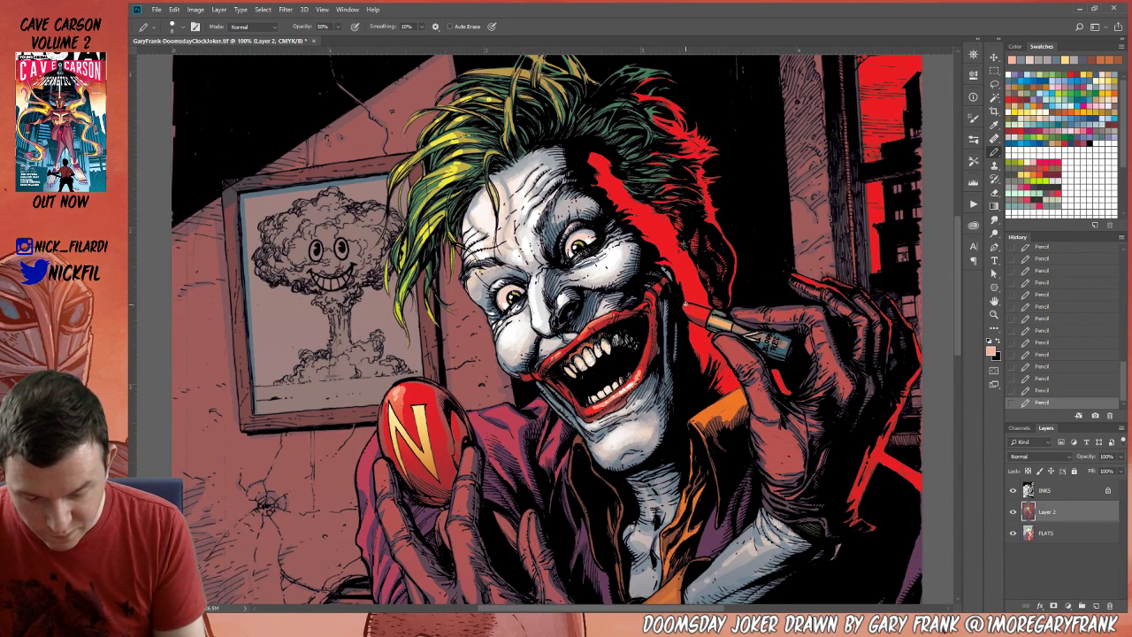
click(1057, 177)
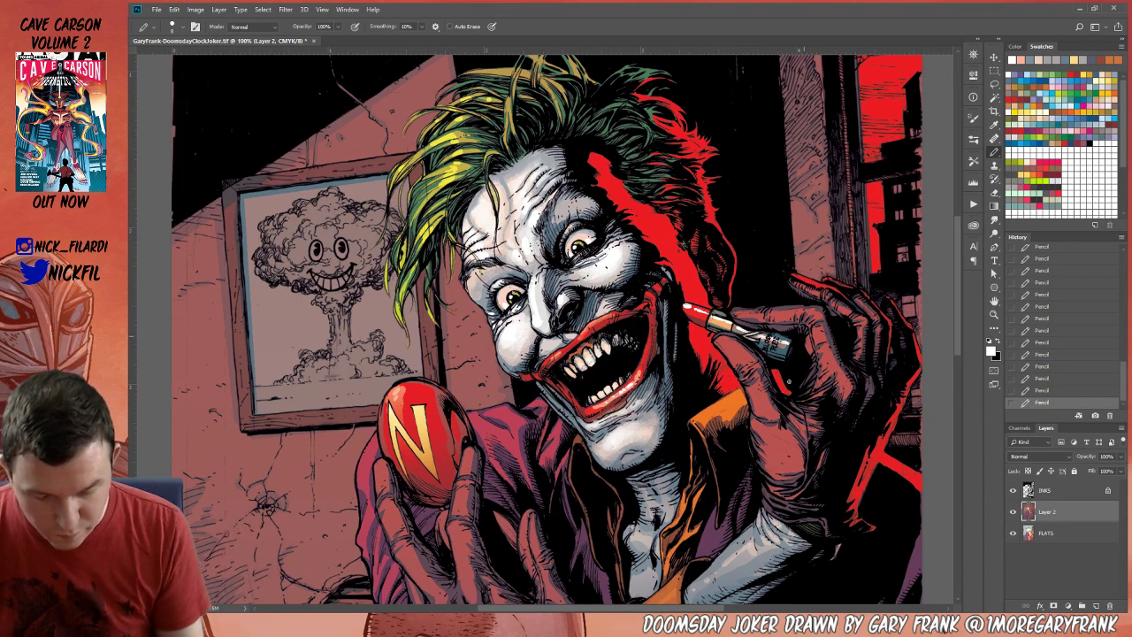
Colour the makeup brush's details with sampled brown and pale yellow, and add sampled dark red at 50% opacity.
alt+click(775, 342)
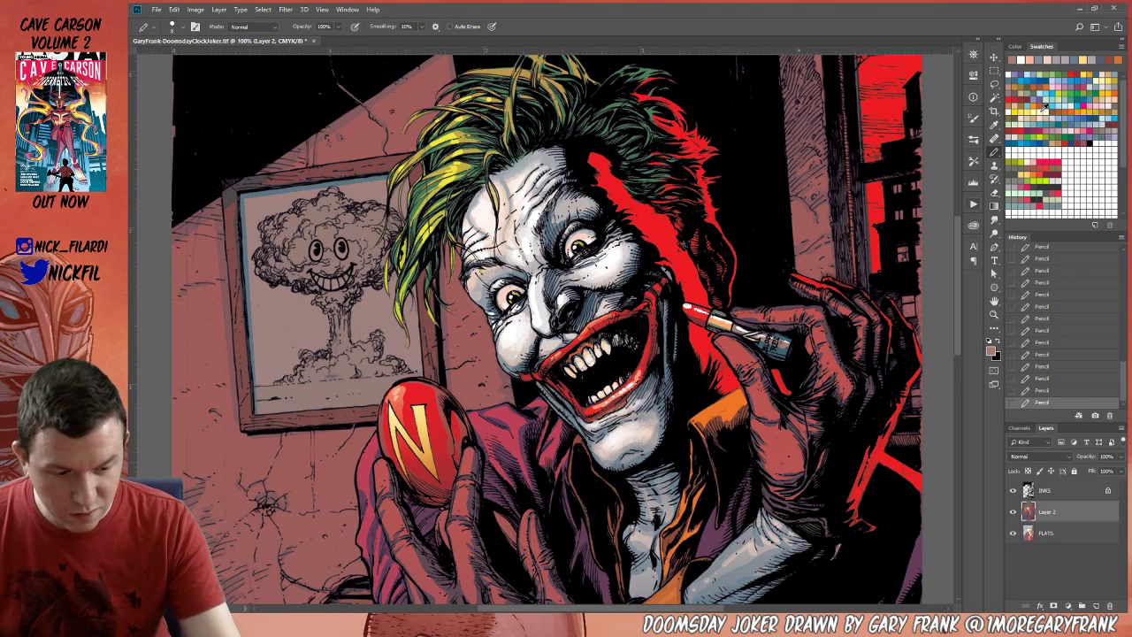
click(1045, 106)
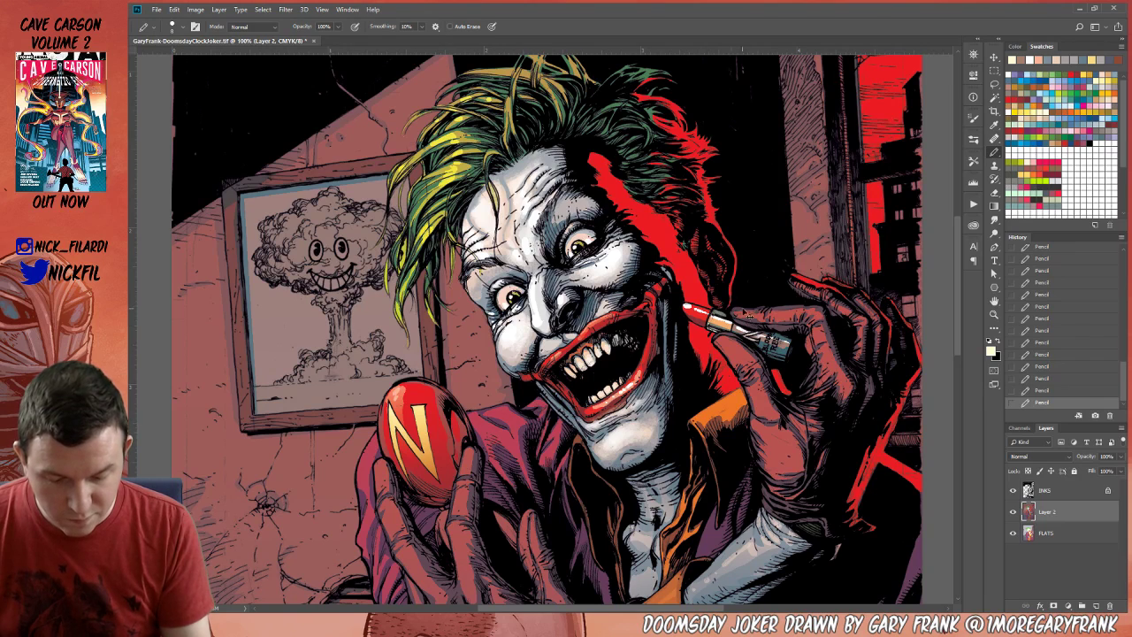
alt+click(695, 320)
key(5)
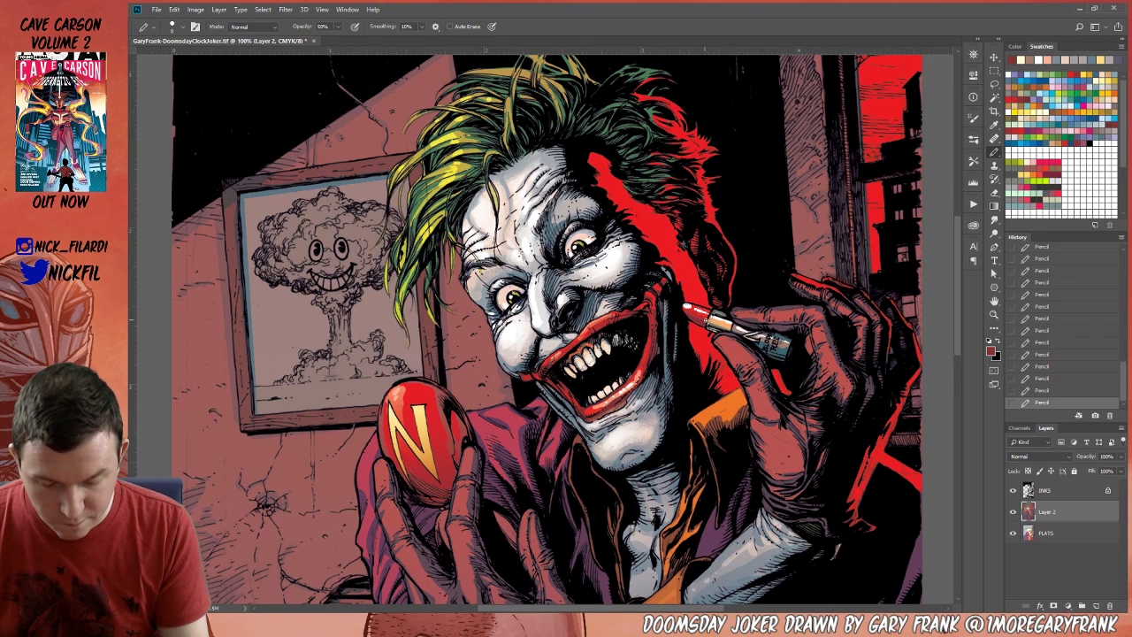
Switch the pencil to a larger tip preset in Normal mode at 100% opacity.
click(994, 314)
alt+click(725, 418)
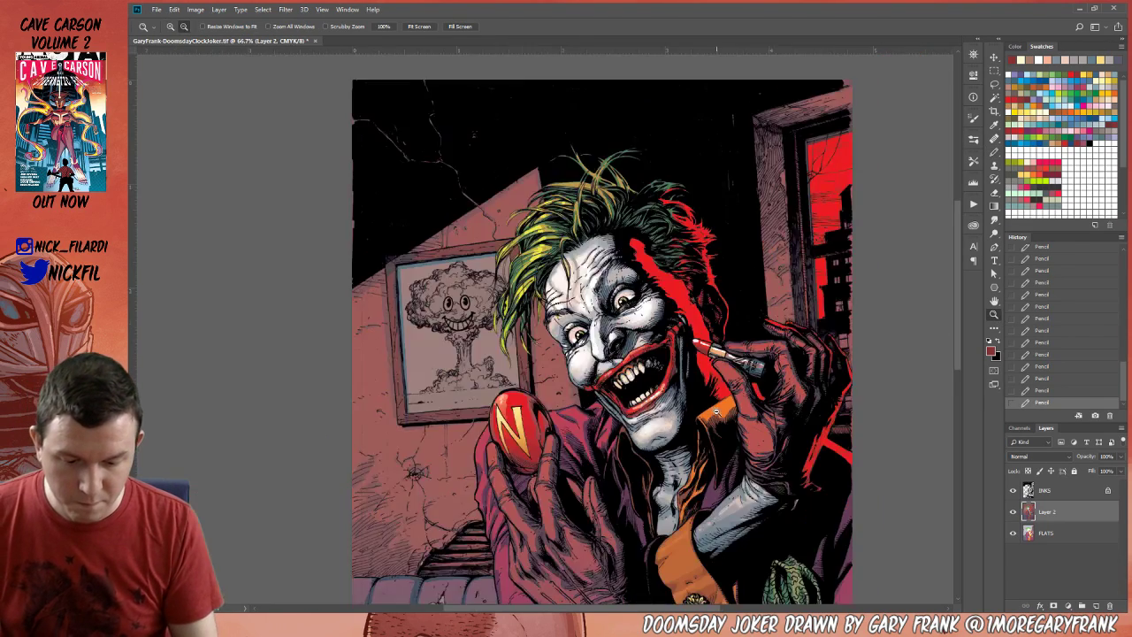
alt+click(726, 417)
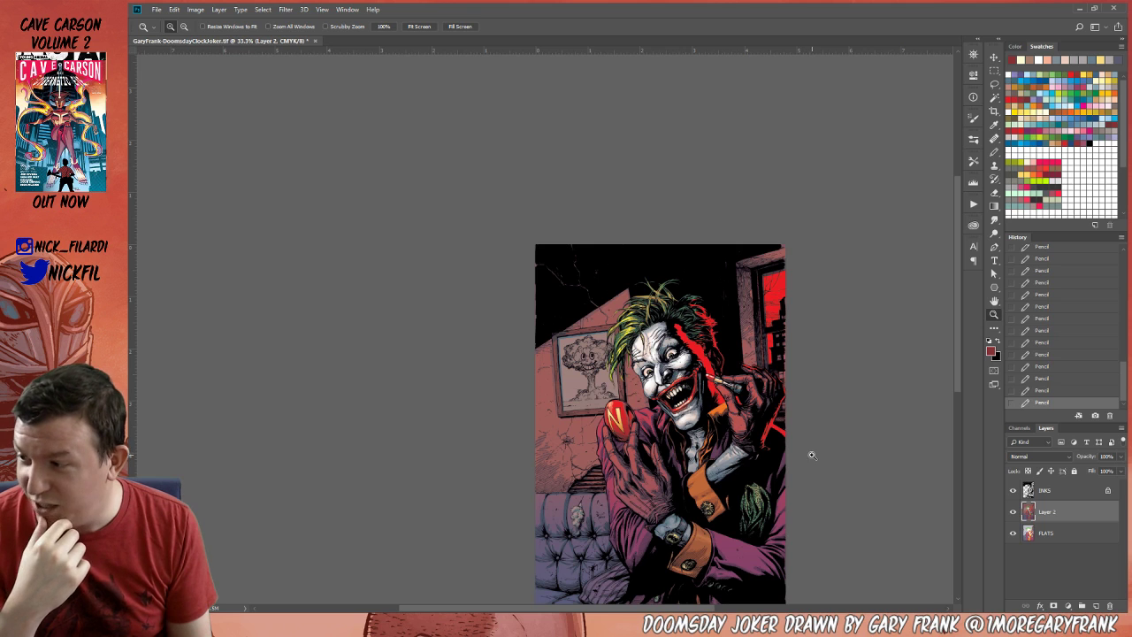
click(661, 379)
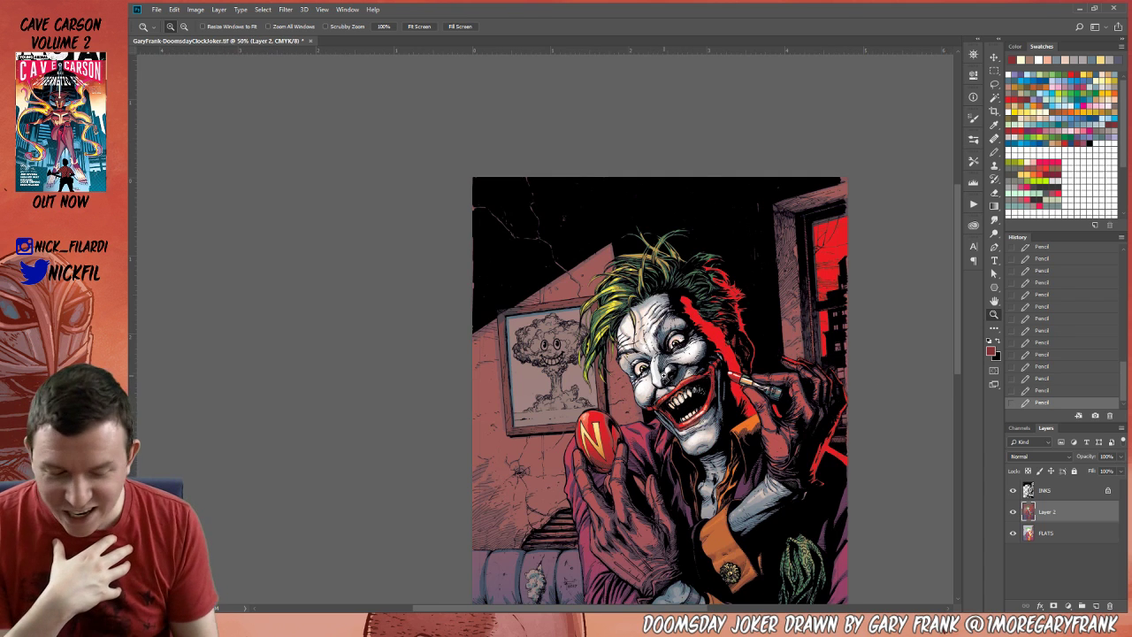
scroll(659, 372, down, 2)
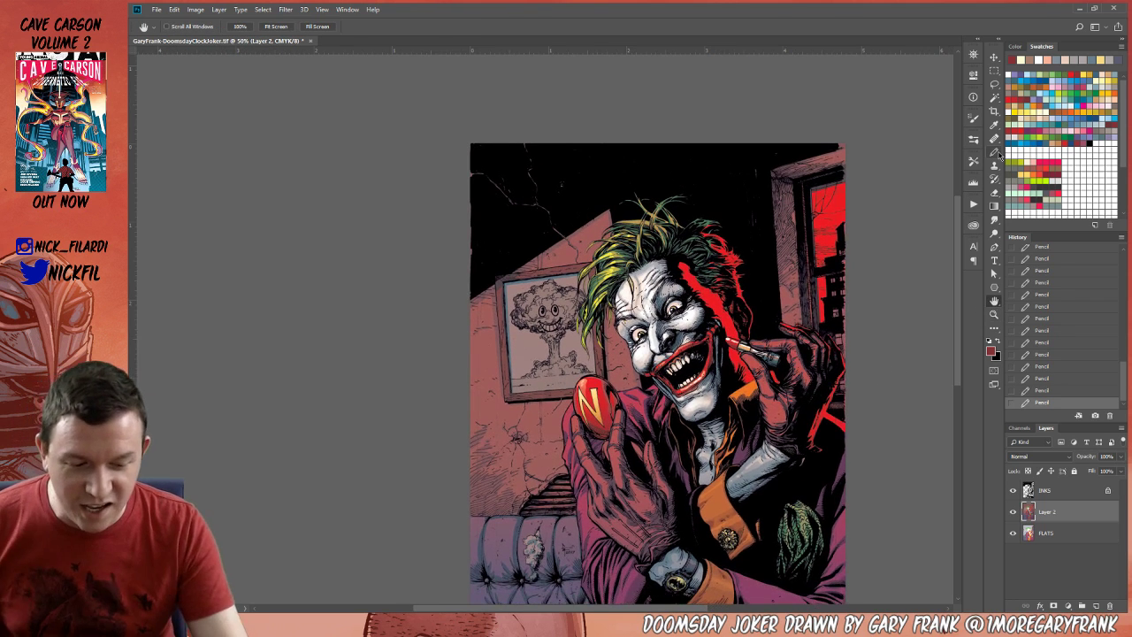
key(b)
click(241, 27)
click(247, 33)
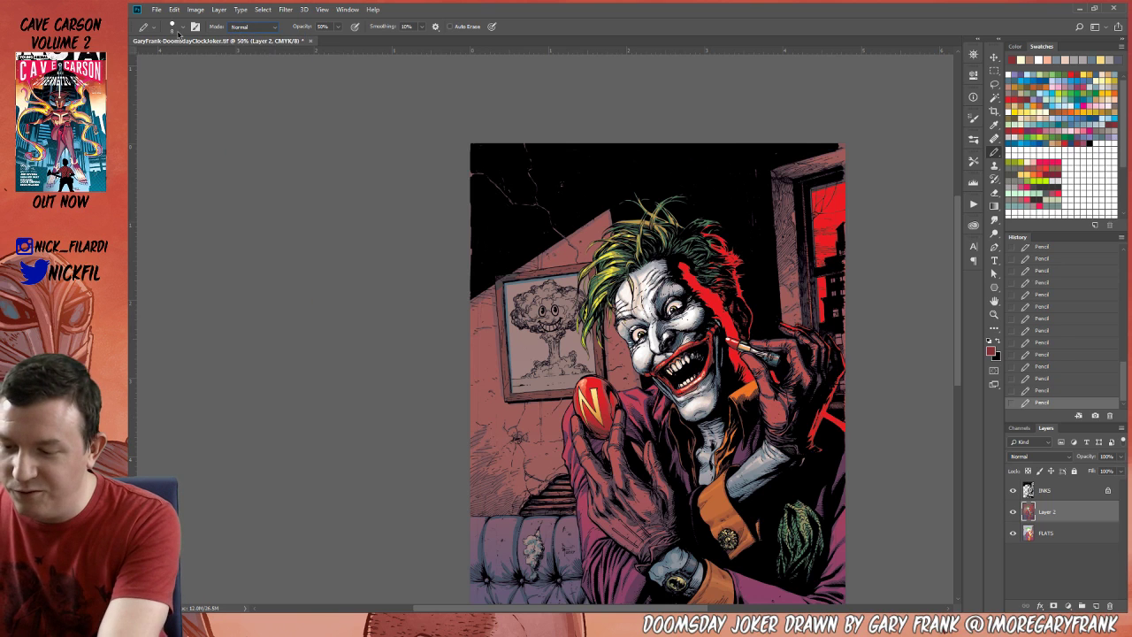
click(180, 27)
click(188, 157)
click(347, 516)
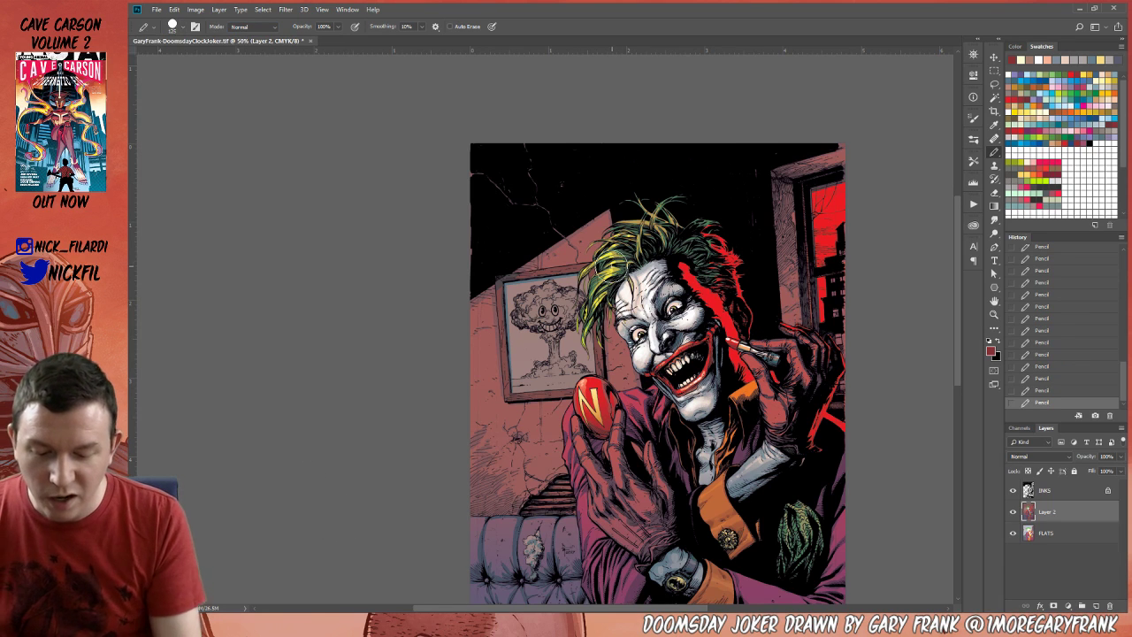
Brighten the front locks of green hair with yellow sampled from the hair, using 50% and 30% opacity.
alt+click(615, 267)
key(5)
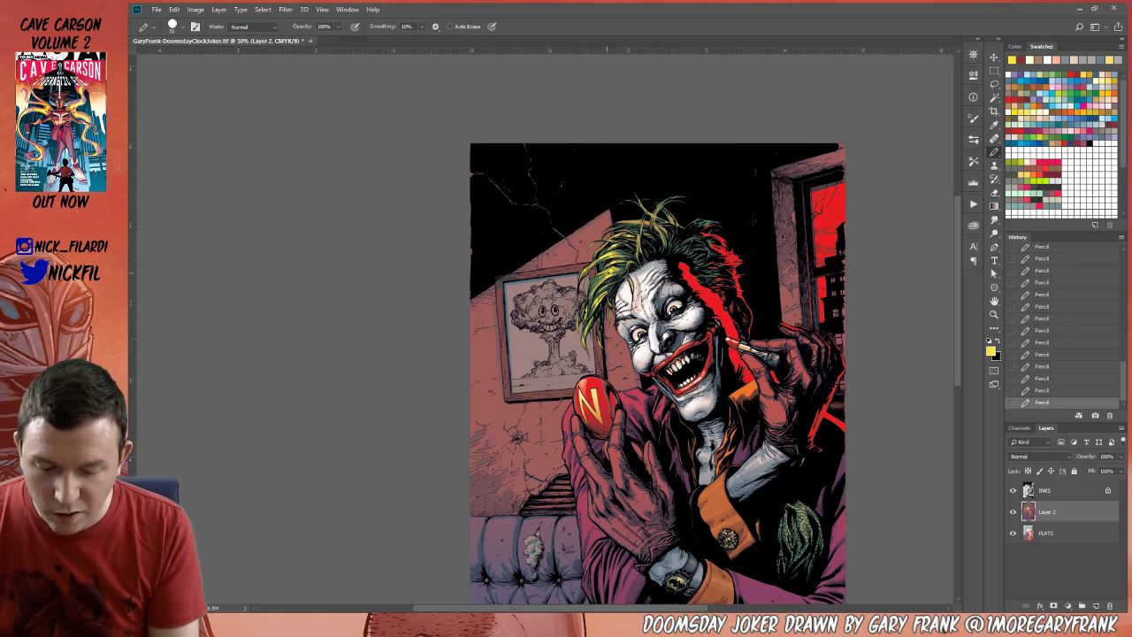
drag(614, 270, 592, 293)
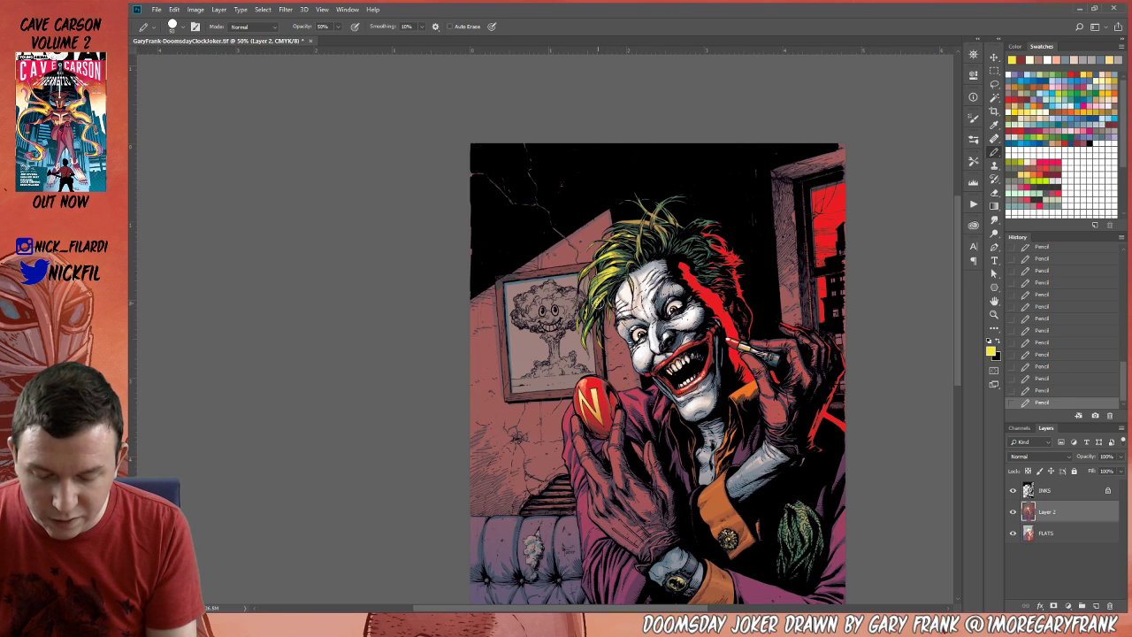
mouse_move(633, 241)
mouse_down()
mouse_move(590, 265)
mouse_move(609, 254)
mouse_move(644, 263)
mouse_move(638, 241)
mouse_move(616, 236)
mouse_move(638, 239)
mouse_move(628, 221)
mouse_move(644, 226)
mouse_move(615, 228)
mouse_move(627, 240)
mouse_up()
key(3)
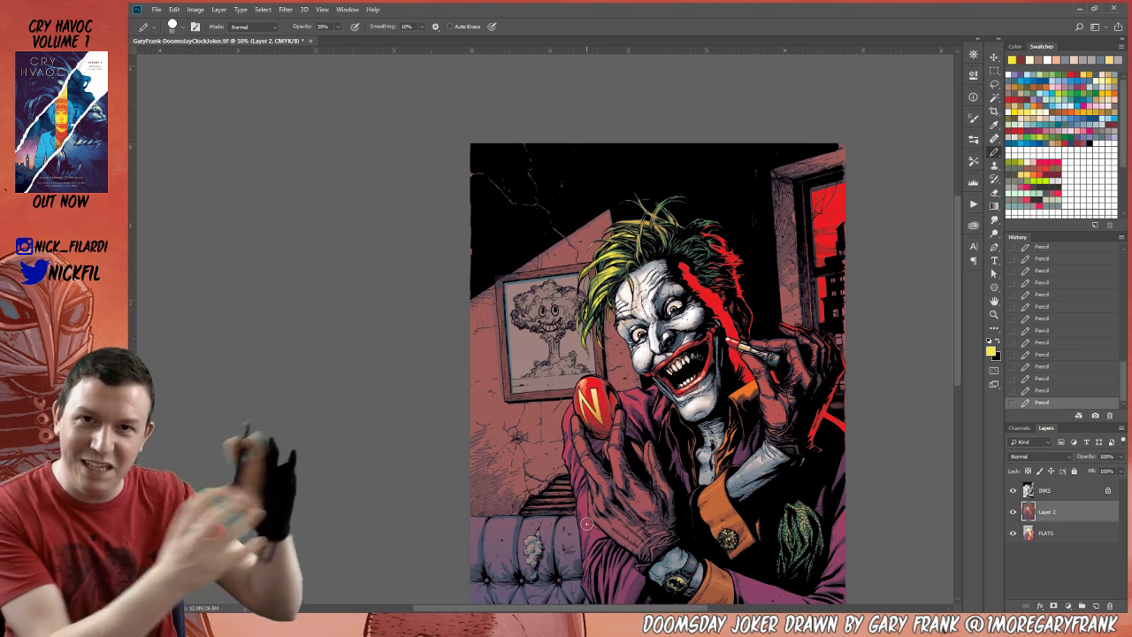
Add to the rim light around the back of the hair at 100% opacity with bright red sampled from it.
click(994, 301)
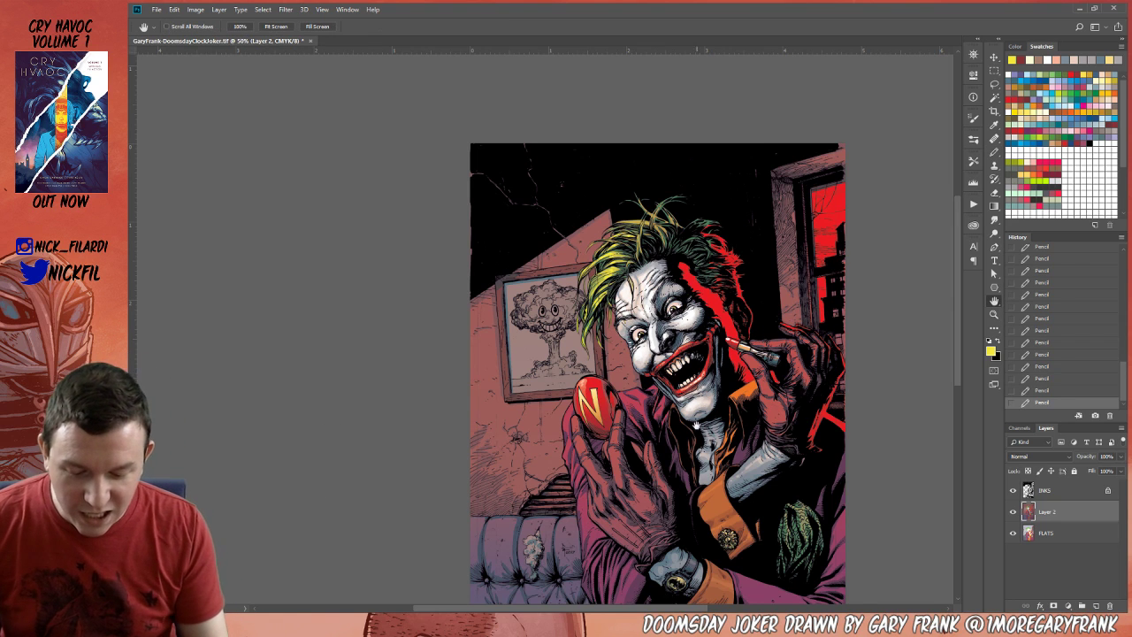
drag(672, 354, 660, 405)
click(994, 152)
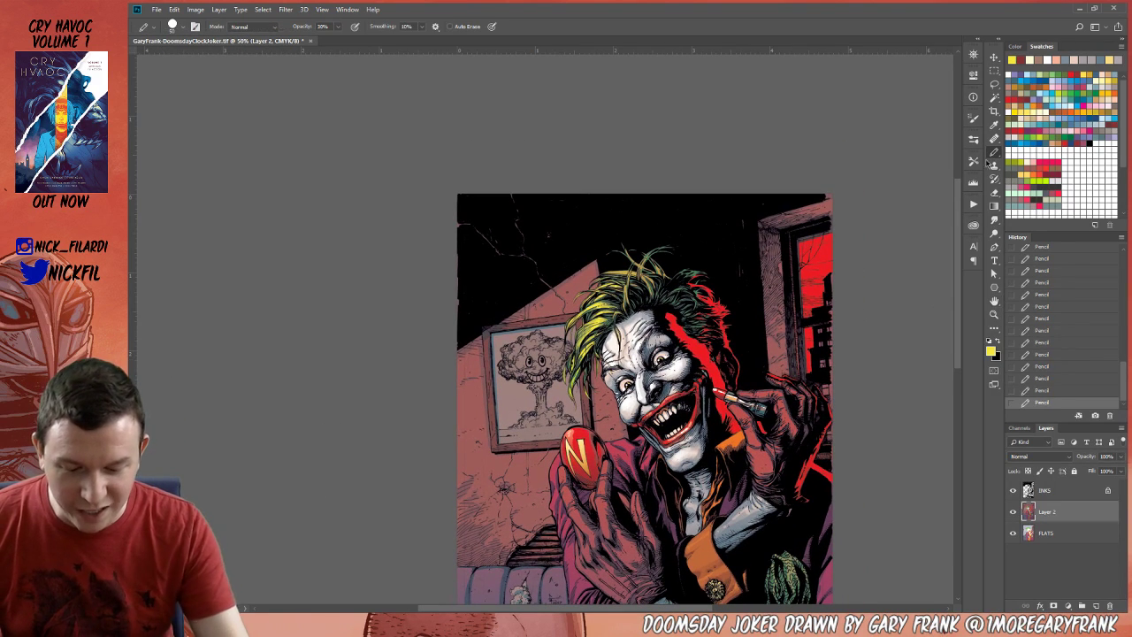
alt+click(716, 298)
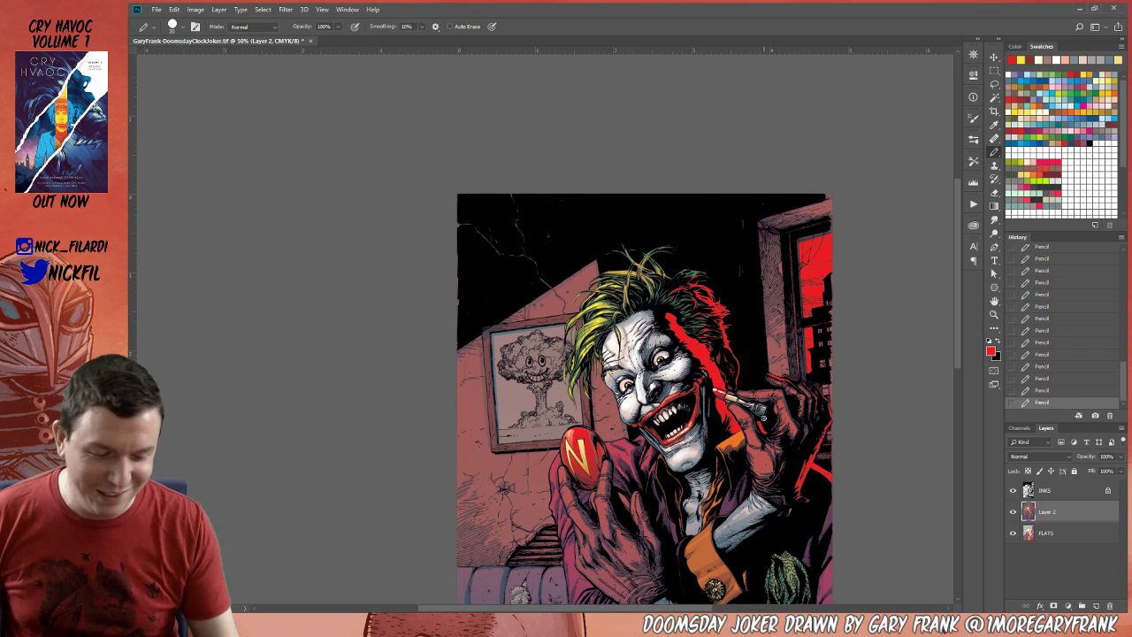
key(h)
drag(880, 355, 791, 350)
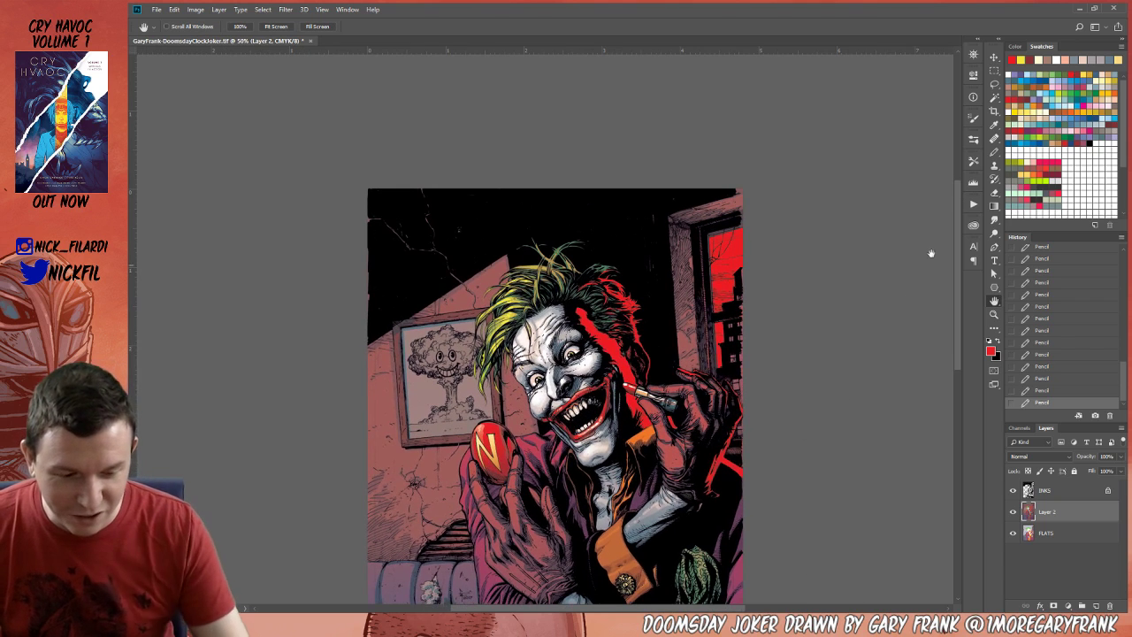
Lasso the side of the window frame, lighten it with Screen-mode gradients in a sampled dusty red, and clear the selection.
click(994, 83)
mouse_move(674, 244)
mouse_down()
mouse_move(679, 382)
mouse_move(715, 388)
mouse_move(699, 380)
mouse_move(696, 227)
mouse_move(670, 234)
mouse_up()
click(994, 205)
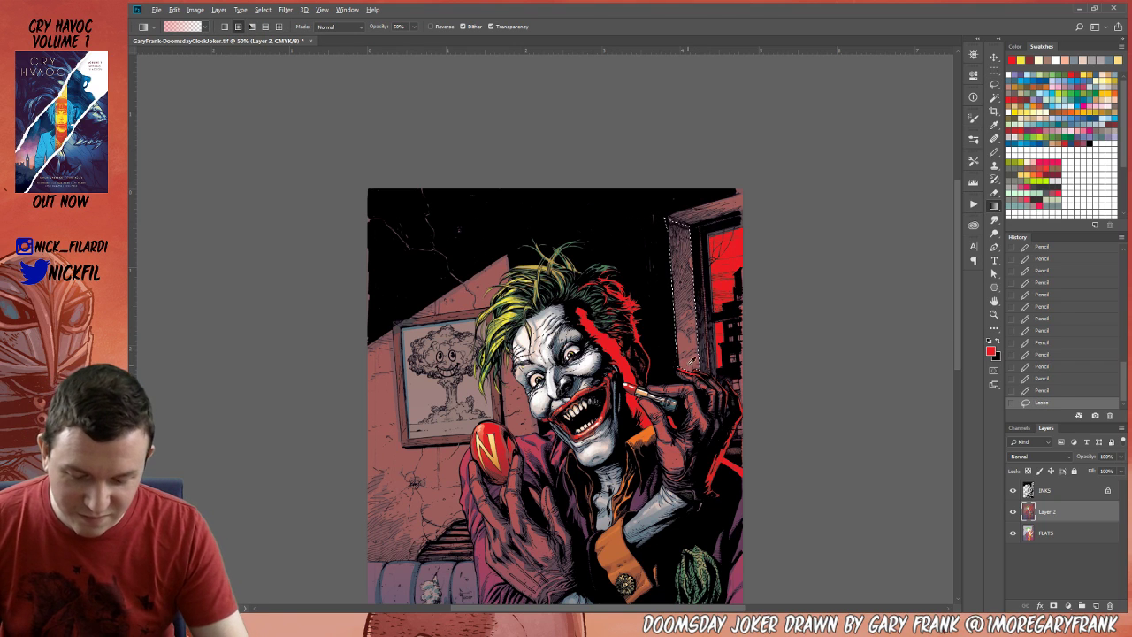
click(338, 26)
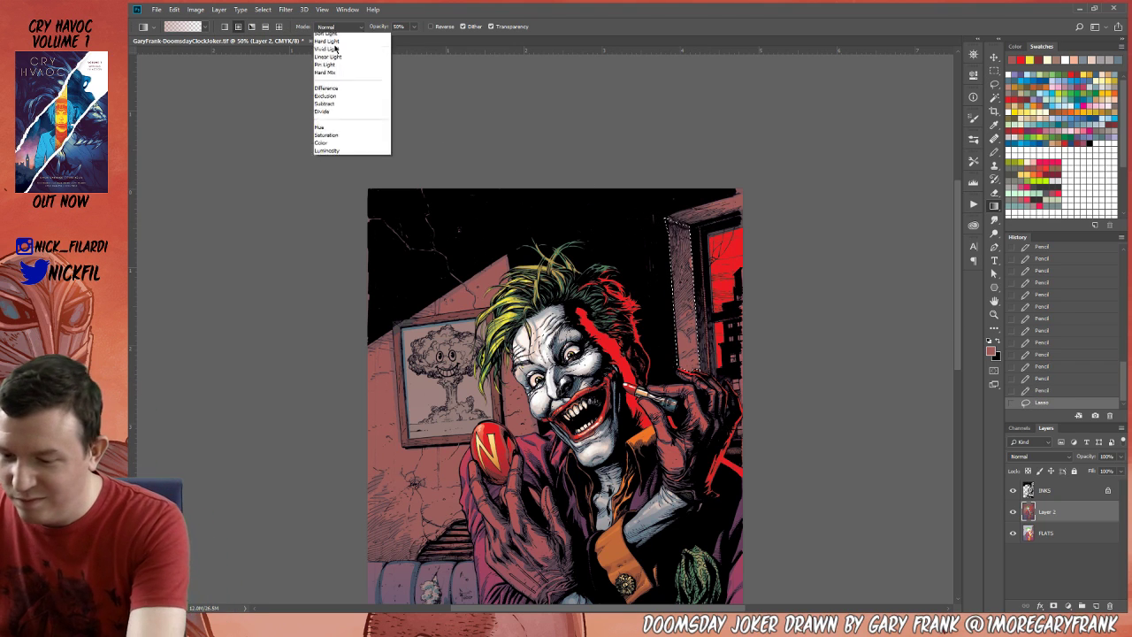
click(329, 131)
drag(688, 231, 686, 362)
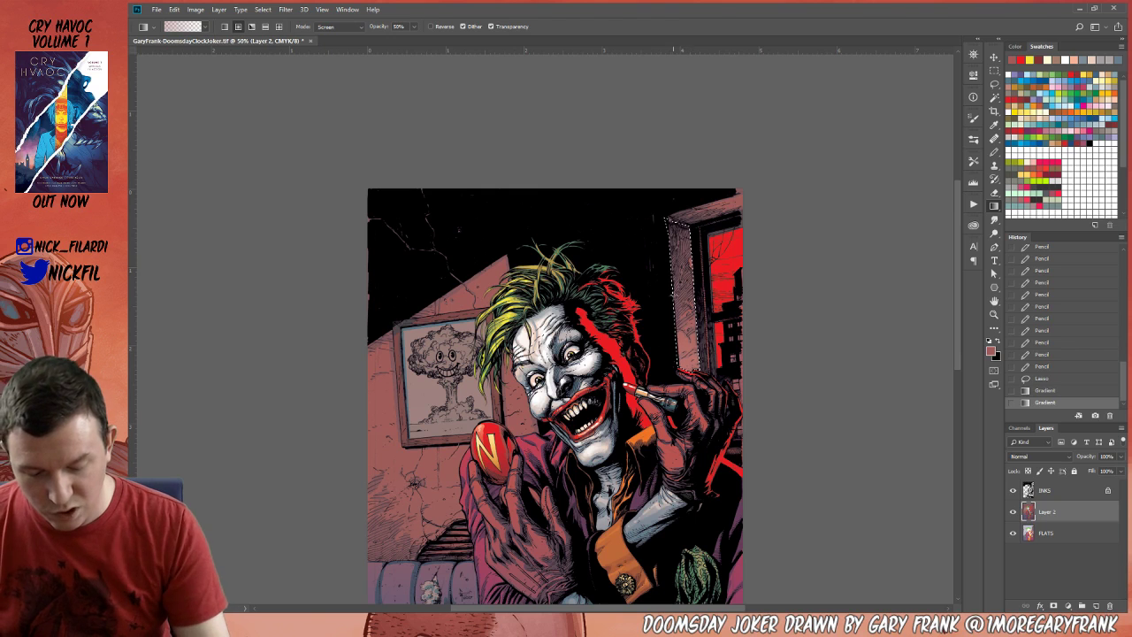
drag(681, 256, 681, 372)
key(ctrl+d)
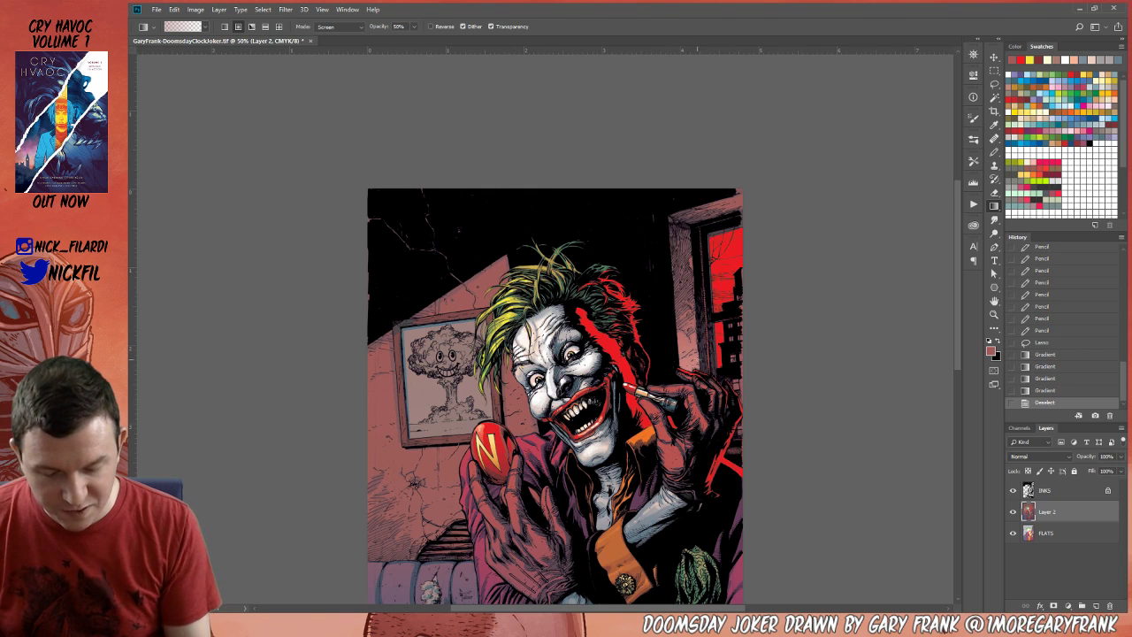
drag(674, 266, 688, 369)
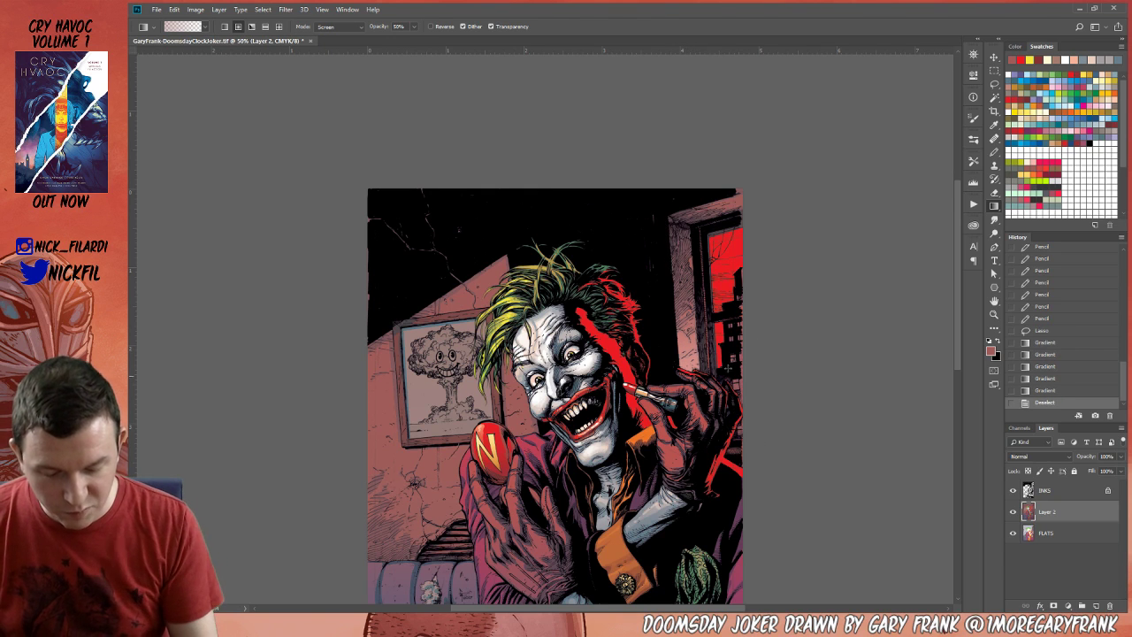
Select all of the Joker's purple jacket by colour on the FLATS layer with the Magic Wand.
click(994, 301)
drag(723, 442, 710, 363)
drag(654, 434, 727, 372)
drag(654, 295, 658, 354)
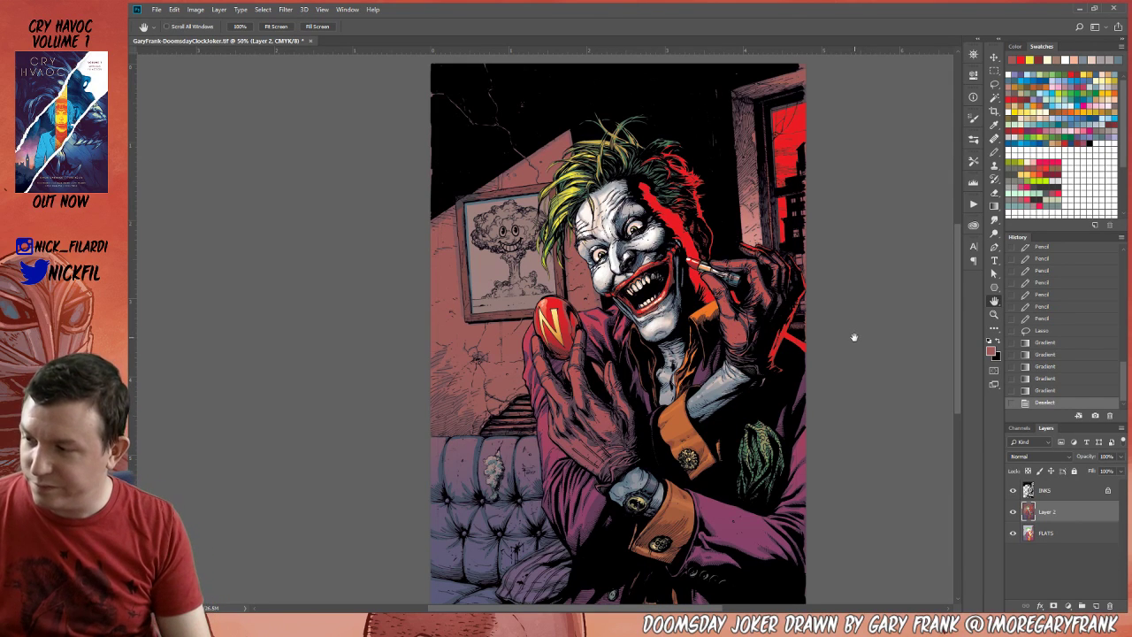
click(995, 314)
click(584, 413)
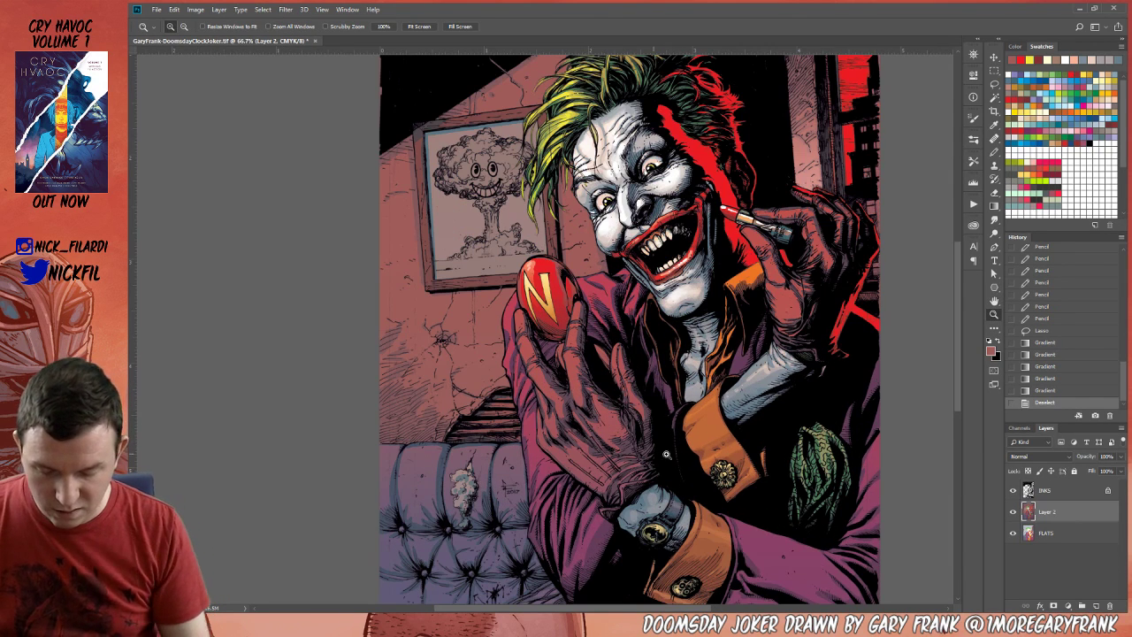
click(995, 152)
click(1052, 533)
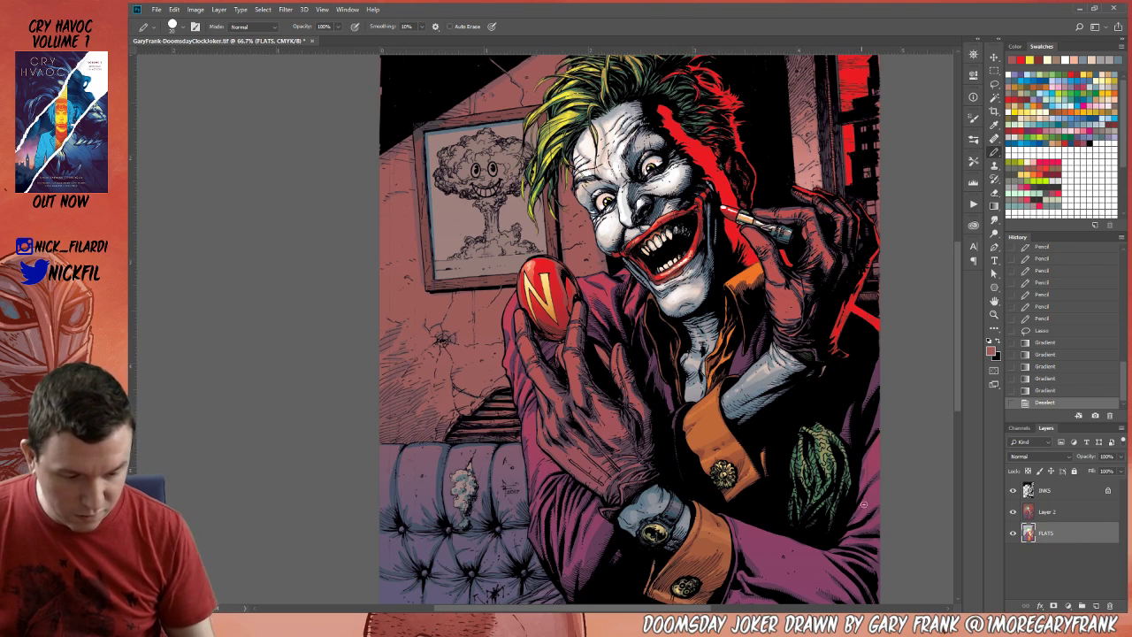
click(994, 97)
click(718, 444)
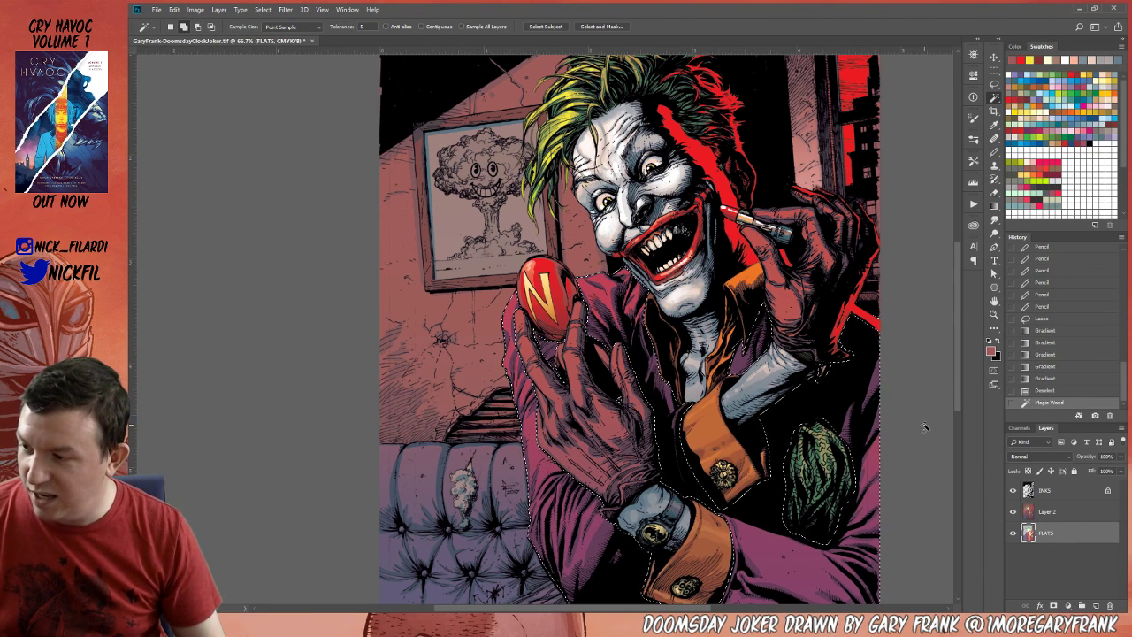
On Layer 2, shade the jacket's shoulder and upper sleeve beside the egg with dark purple pencil strokes at 50% opacity.
click(994, 300)
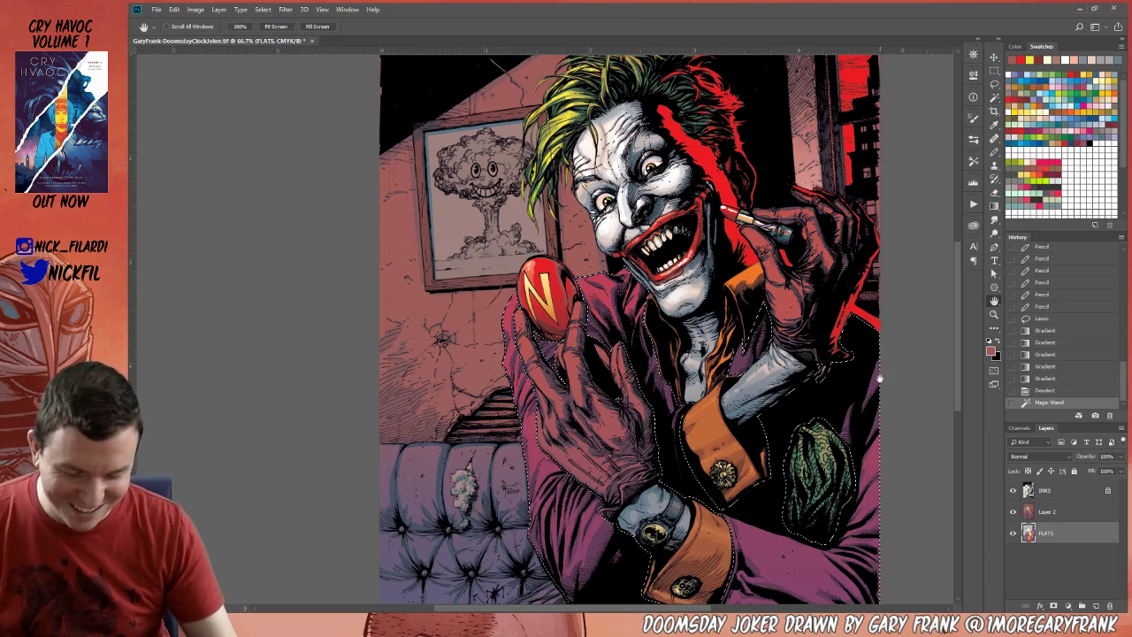
click(994, 152)
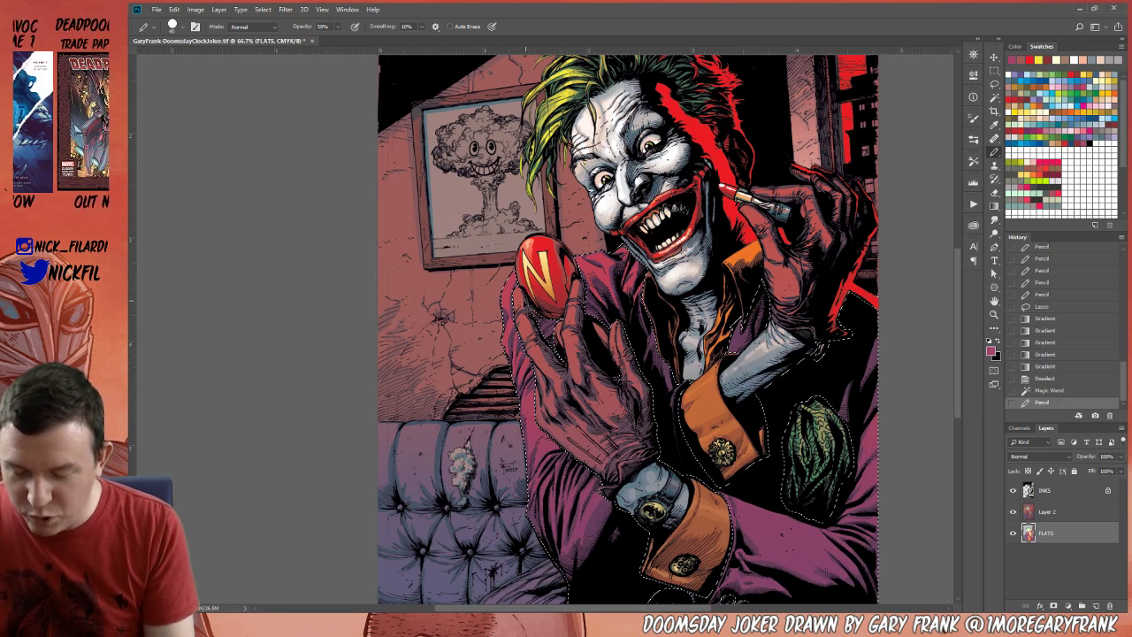
click(249, 26)
click(251, 40)
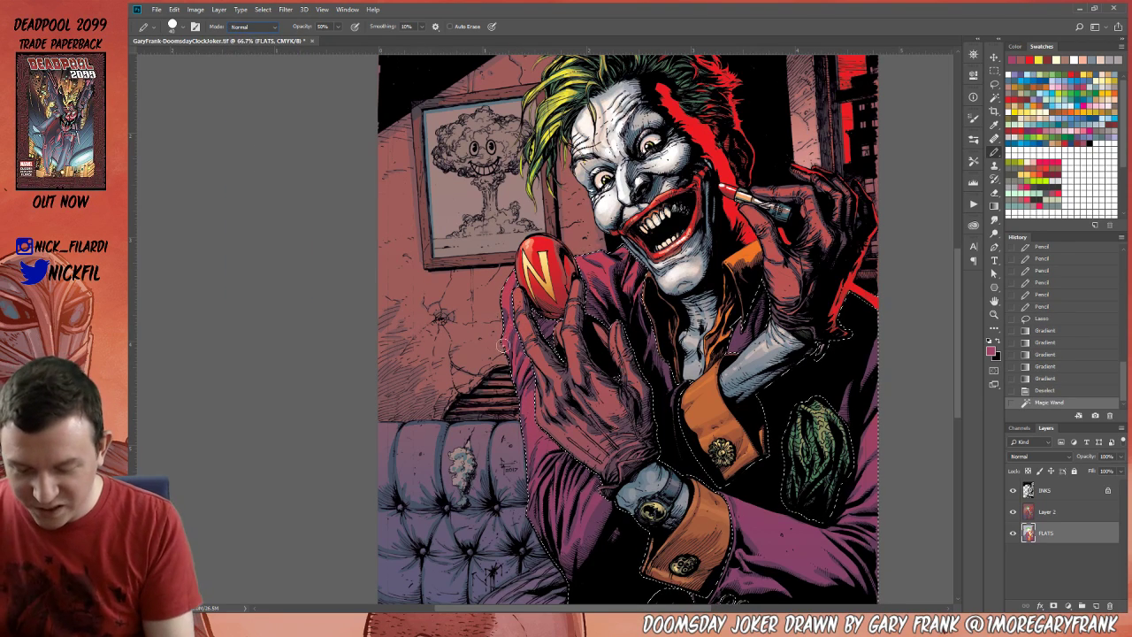
click(1056, 511)
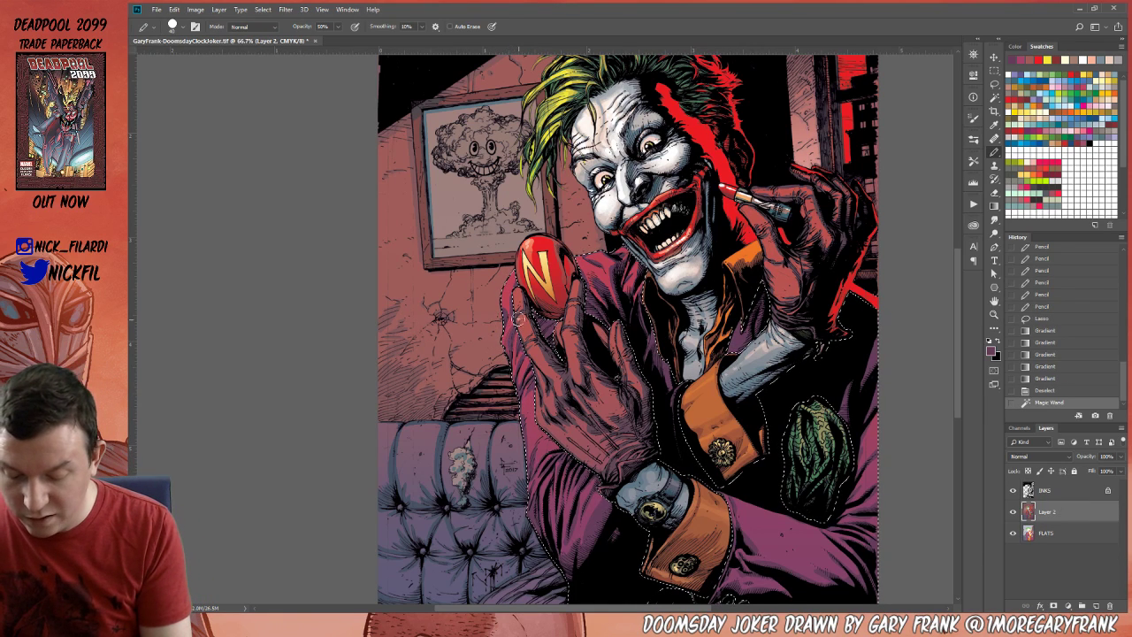
mouse_move(519, 320)
mouse_down()
mouse_move(505, 322)
mouse_move(533, 242)
mouse_up()
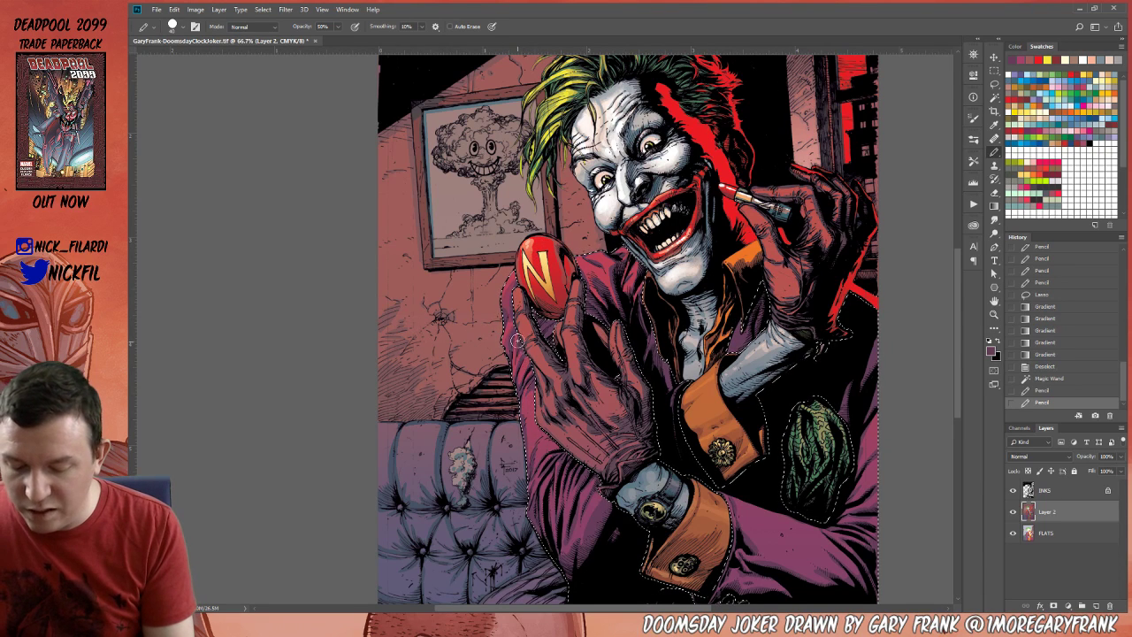
mouse_move(517, 357)
mouse_down()
mouse_move(511, 384)
mouse_move(532, 360)
mouse_move(517, 391)
mouse_move(552, 356)
mouse_move(544, 421)
mouse_move(539, 381)
mouse_move(530, 396)
mouse_move(550, 443)
mouse_move(521, 413)
mouse_up()
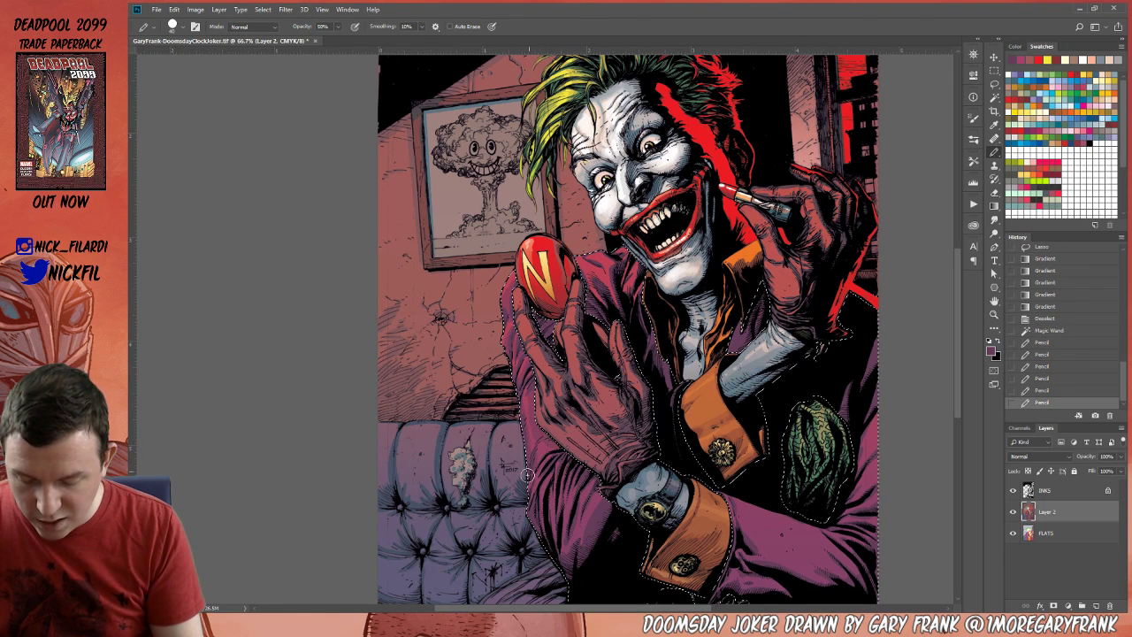
Paint the sleeve folds below the egg-holding hand, raise the pencil opacity to 100%, and clear the jacket selection.
mouse_move(528, 475)
mouse_down()
mouse_move(546, 450)
mouse_move(537, 502)
mouse_move(544, 446)
mouse_move(554, 461)
mouse_move(537, 487)
mouse_move(548, 496)
mouse_move(551, 473)
mouse_move(552, 539)
mouse_move(570, 531)
mouse_move(556, 462)
mouse_move(552, 507)
mouse_move(576, 523)
mouse_move(568, 469)
mouse_move(570, 481)
mouse_move(576, 474)
mouse_move(565, 564)
mouse_move(576, 562)
mouse_move(573, 550)
mouse_move(608, 492)
mouse_move(583, 523)
mouse_up()
key(ctrl+z)
drag(599, 458, 596, 498)
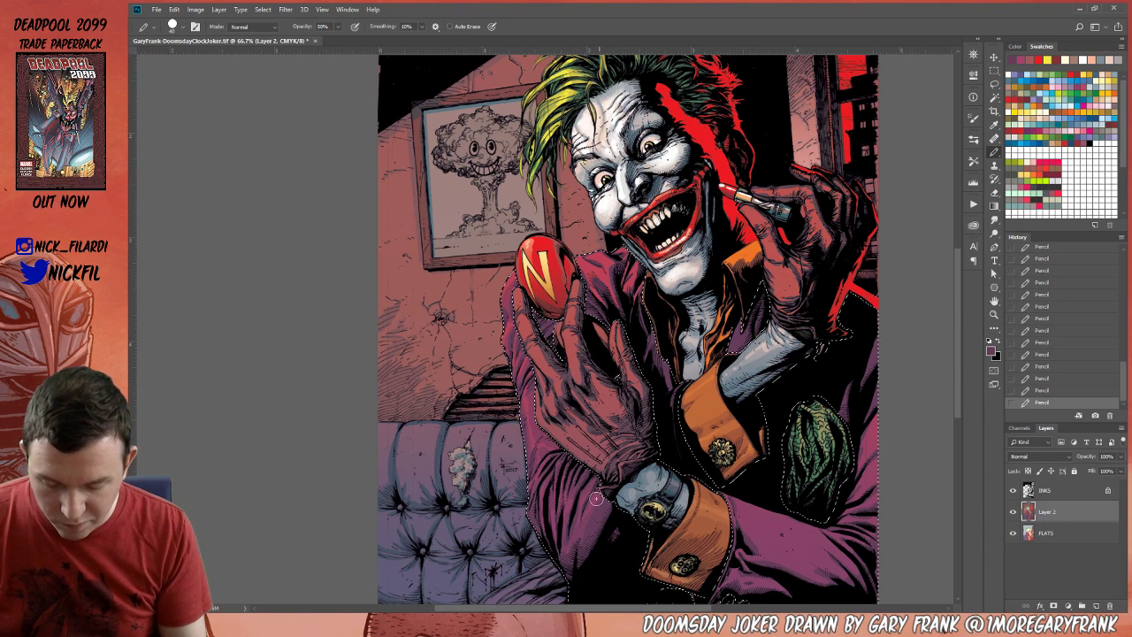
key(0)
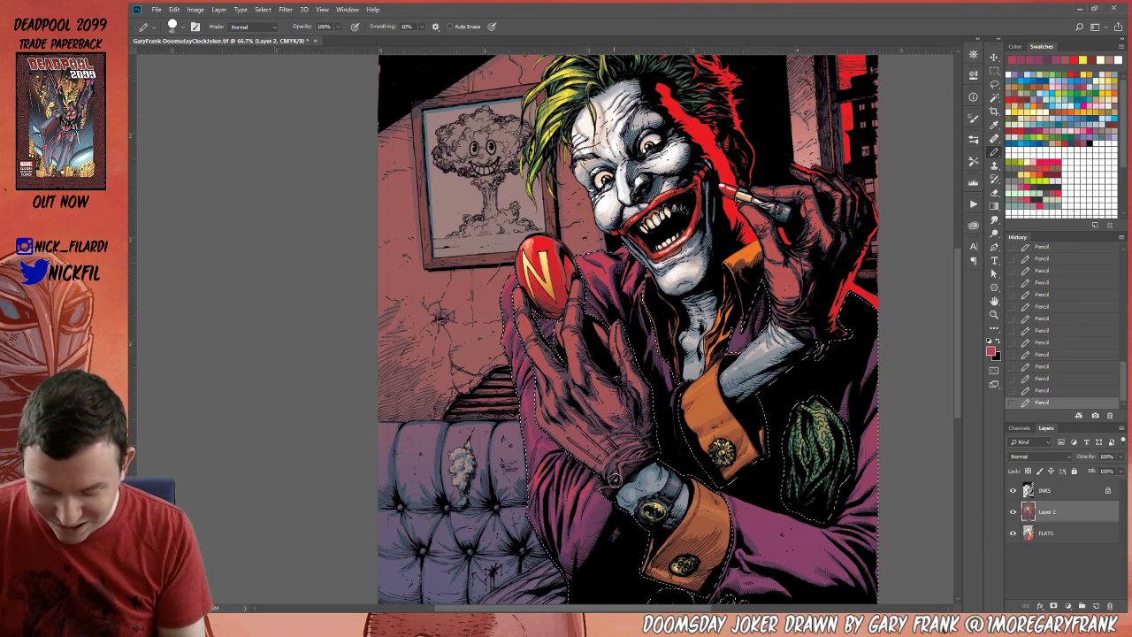
key(ctrl+d)
Shade the crossed forearm's sleeve and the jacket's outer edge with dark purple sampled from the sleeve, at 50% opacity.
click(994, 301)
mouse_move(734, 436)
mouse_down()
mouse_move(686, 431)
mouse_move(727, 427)
mouse_move(703, 450)
mouse_move(669, 406)
mouse_up()
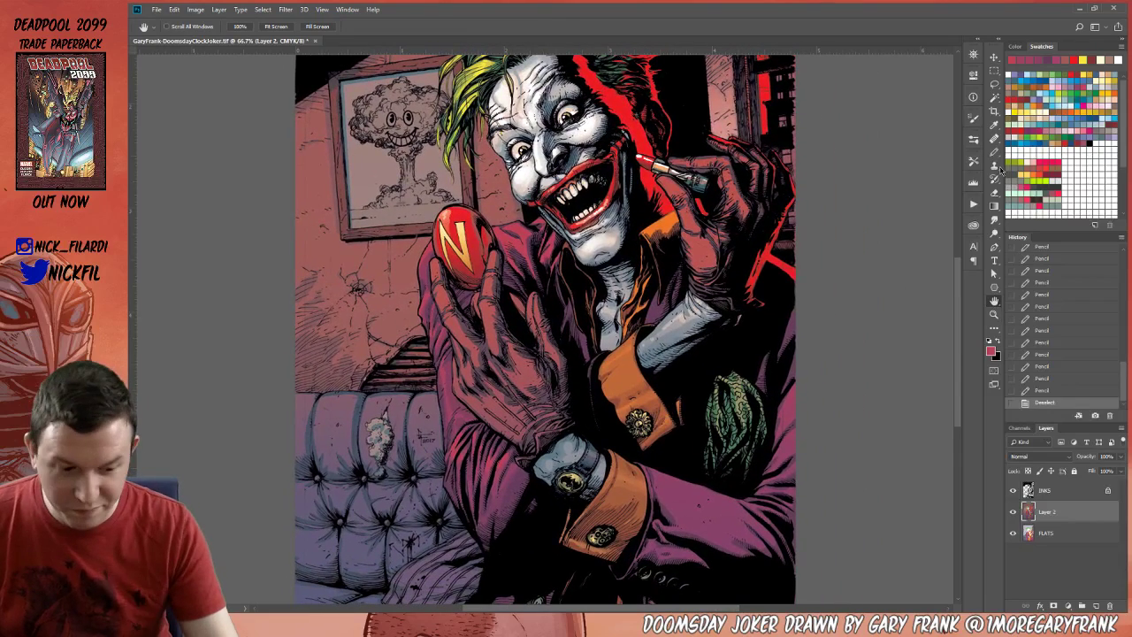
click(994, 152)
key(5)
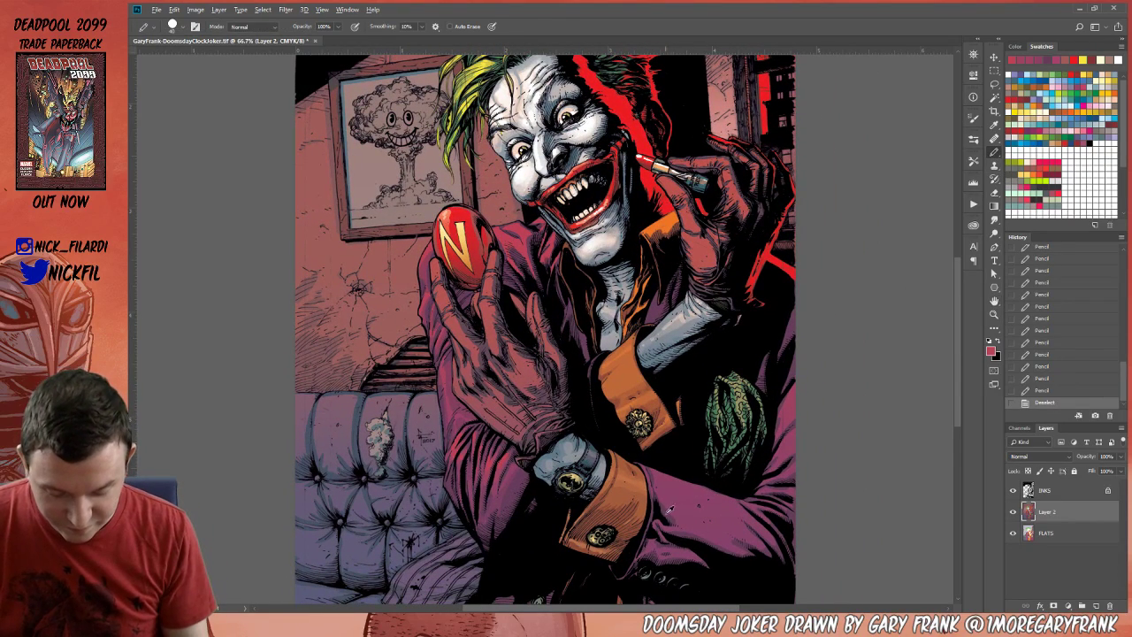
alt+click(705, 484)
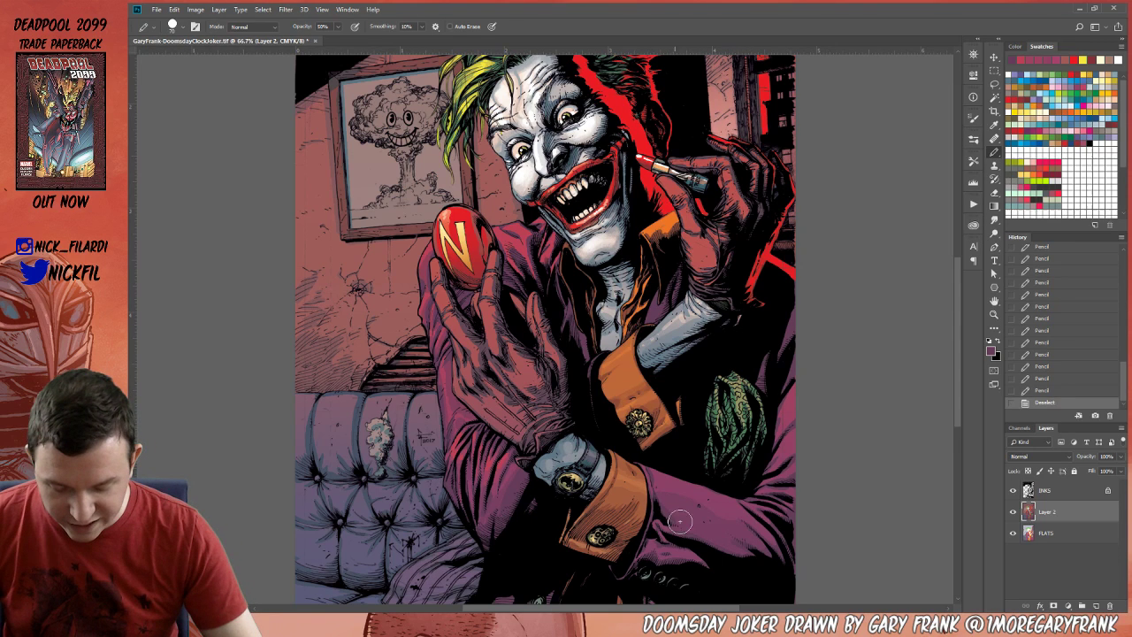
drag(680, 522, 728, 517)
drag(708, 504, 752, 520)
drag(743, 513, 777, 518)
drag(781, 394, 756, 496)
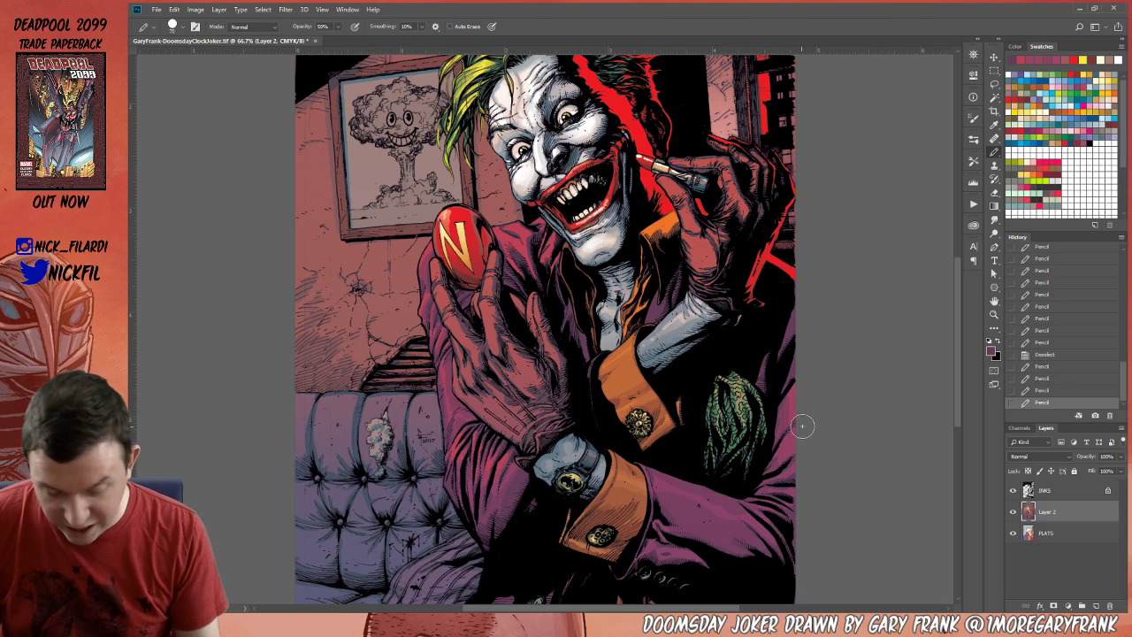
drag(803, 392, 812, 450)
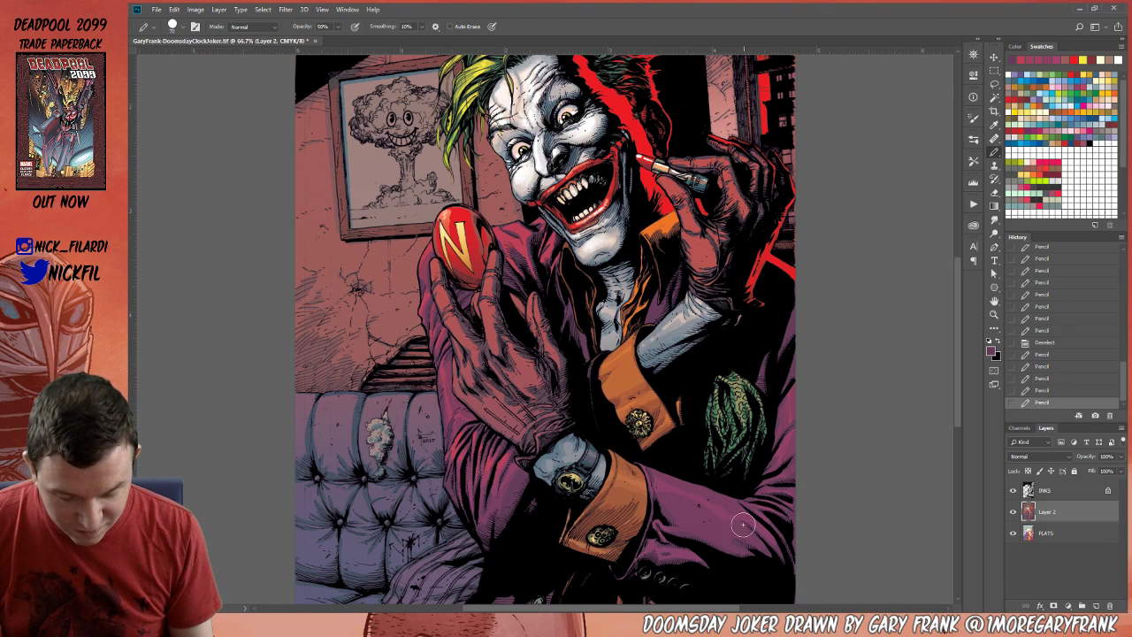
mouse_move(744, 525)
mouse_down()
mouse_move(650, 558)
mouse_move(700, 564)
mouse_move(757, 543)
mouse_up()
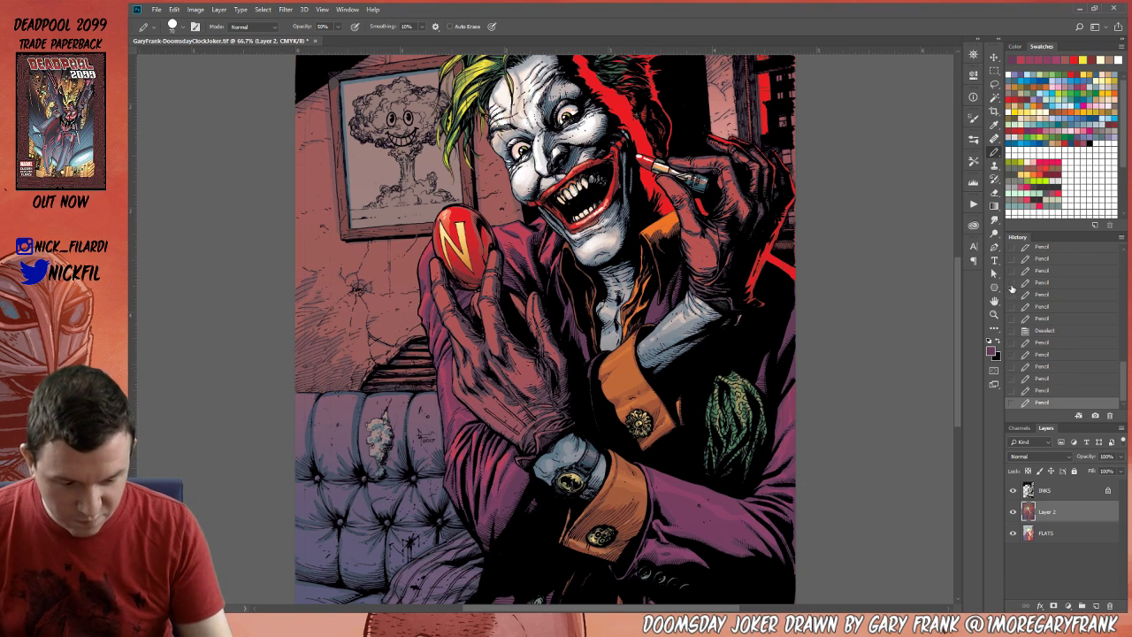
Shade the jacket's chest beside the egg and fingers with the dark purple at 50% opacity.
click(994, 301)
drag(310, 232, 360, 320)
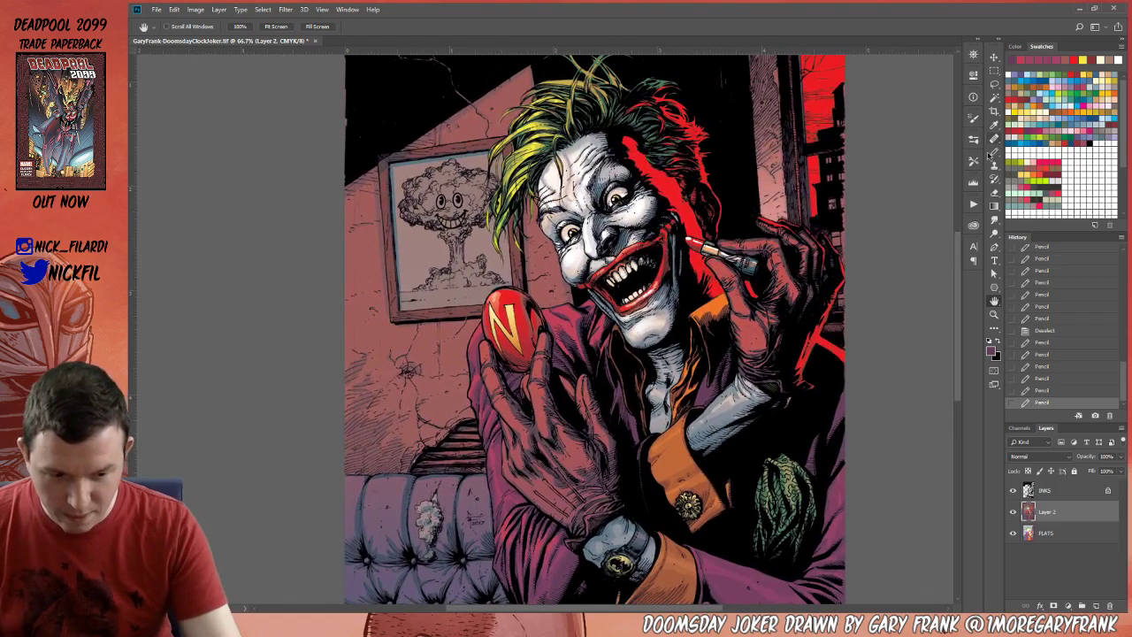
click(994, 152)
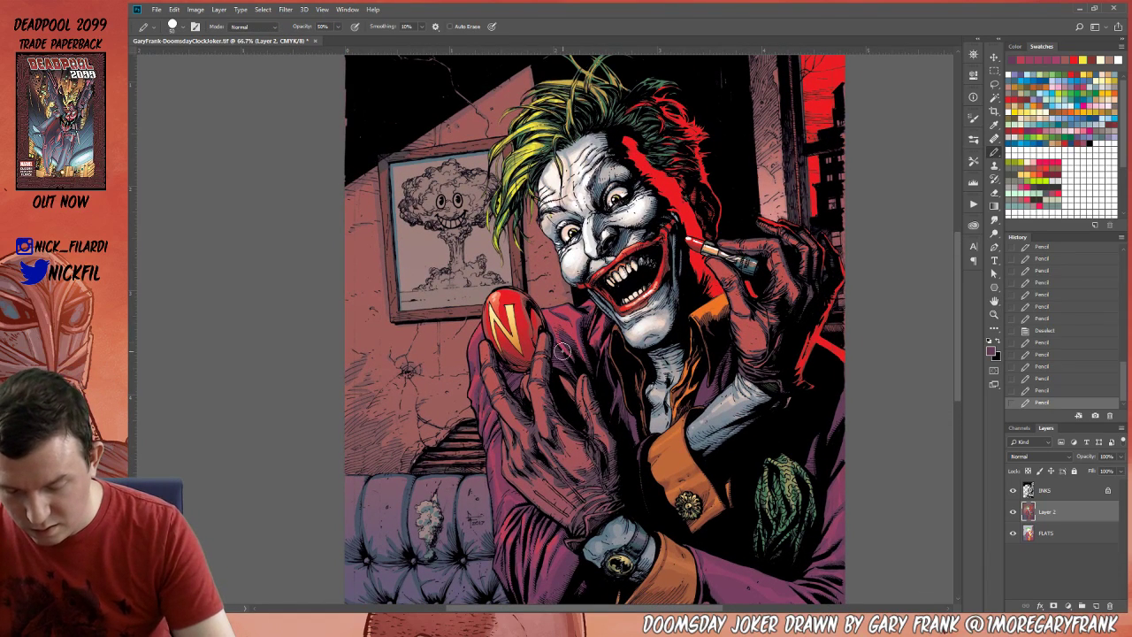
mouse_move(567, 329)
mouse_down()
mouse_move(580, 332)
mouse_move(559, 314)
mouse_move(598, 355)
mouse_move(617, 333)
mouse_move(586, 319)
mouse_up()
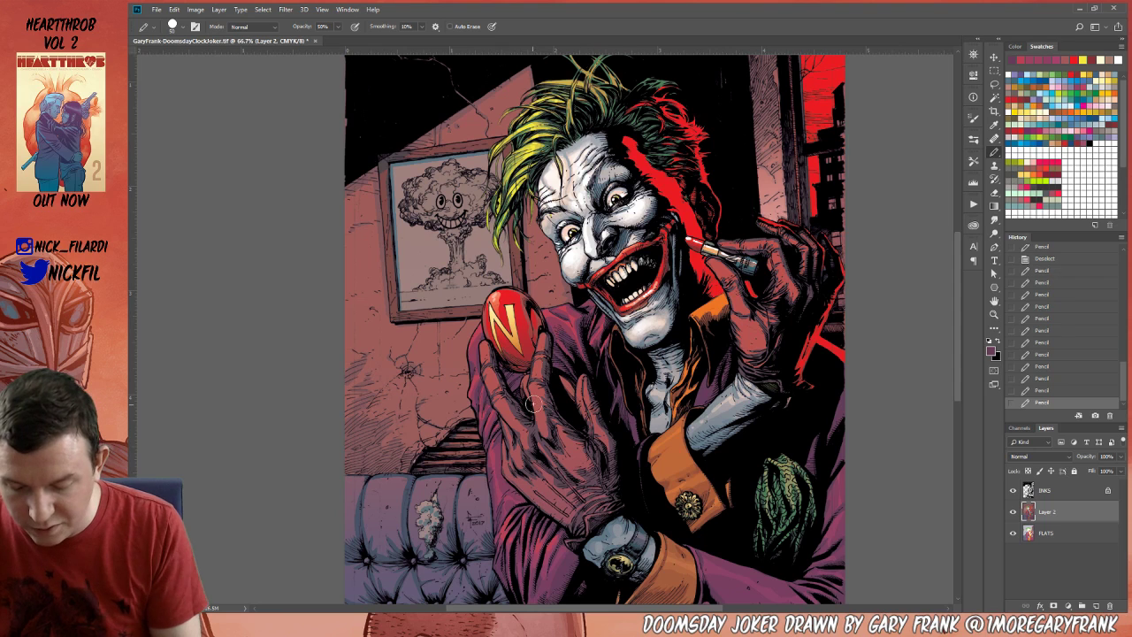
Add highlights to the sleeve edge beside the sofa with pinkish red sampled from the sleeve, at 100% opacity.
click(995, 314)
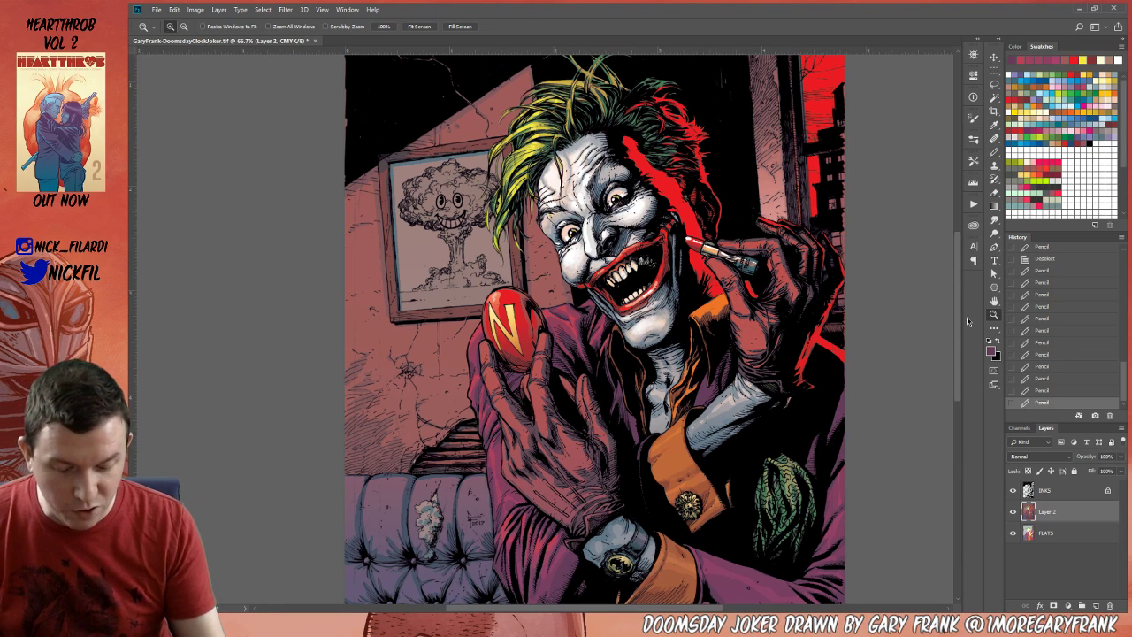
alt+click(605, 453)
click(994, 152)
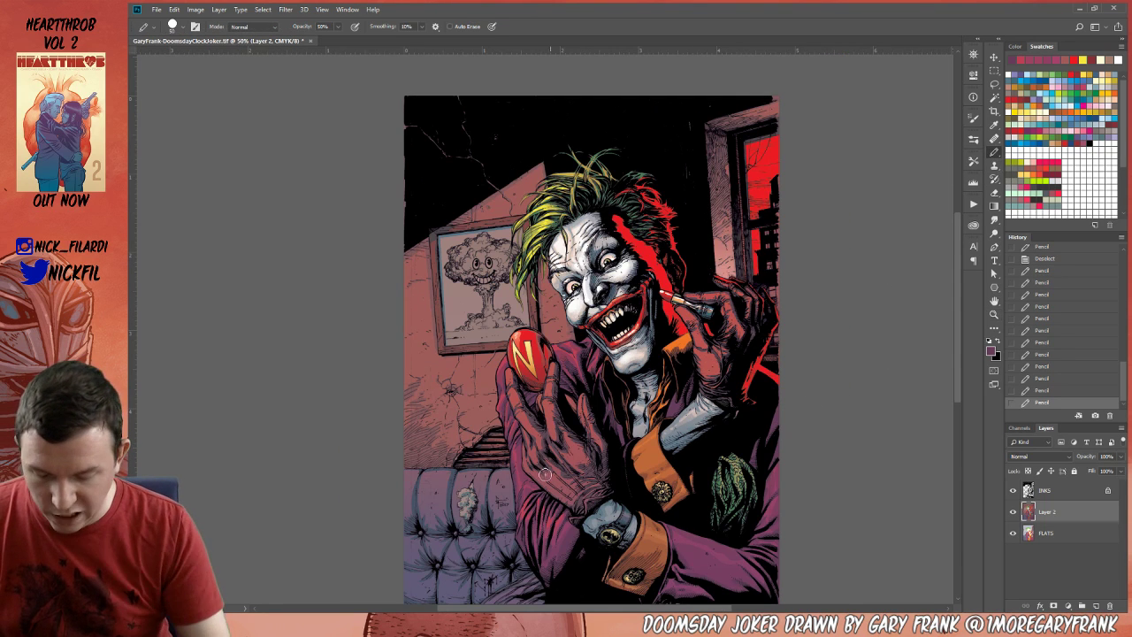
alt+click(524, 481)
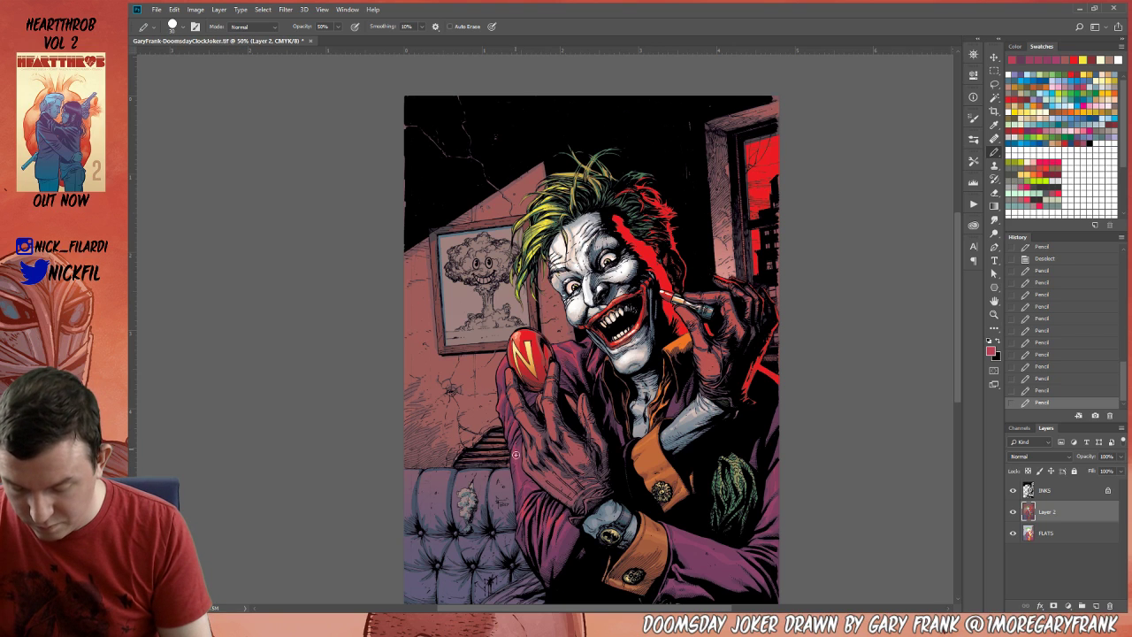
key(0)
drag(522, 483, 528, 495)
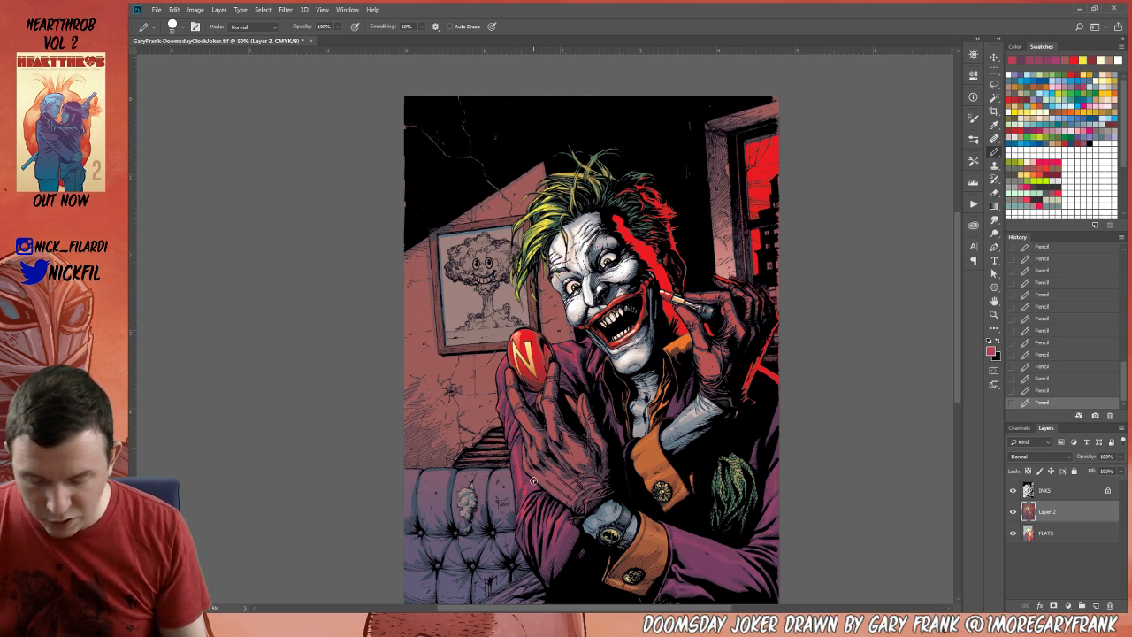
Set the pencil's opacity to 50%.
key(h)
drag(651, 480, 655, 373)
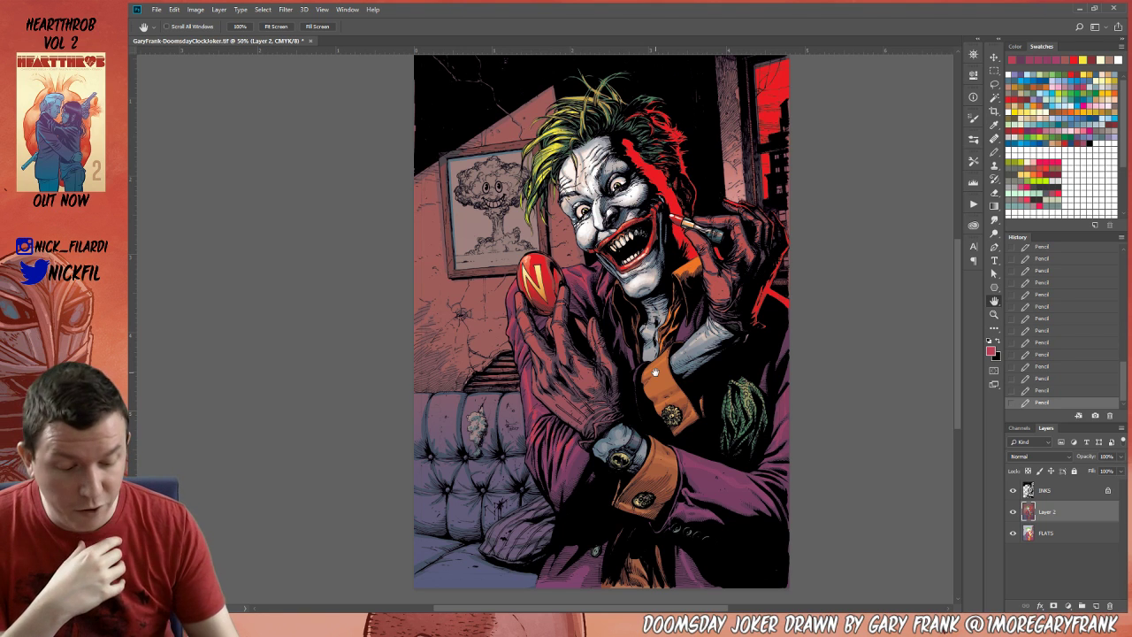
drag(749, 321, 745, 398)
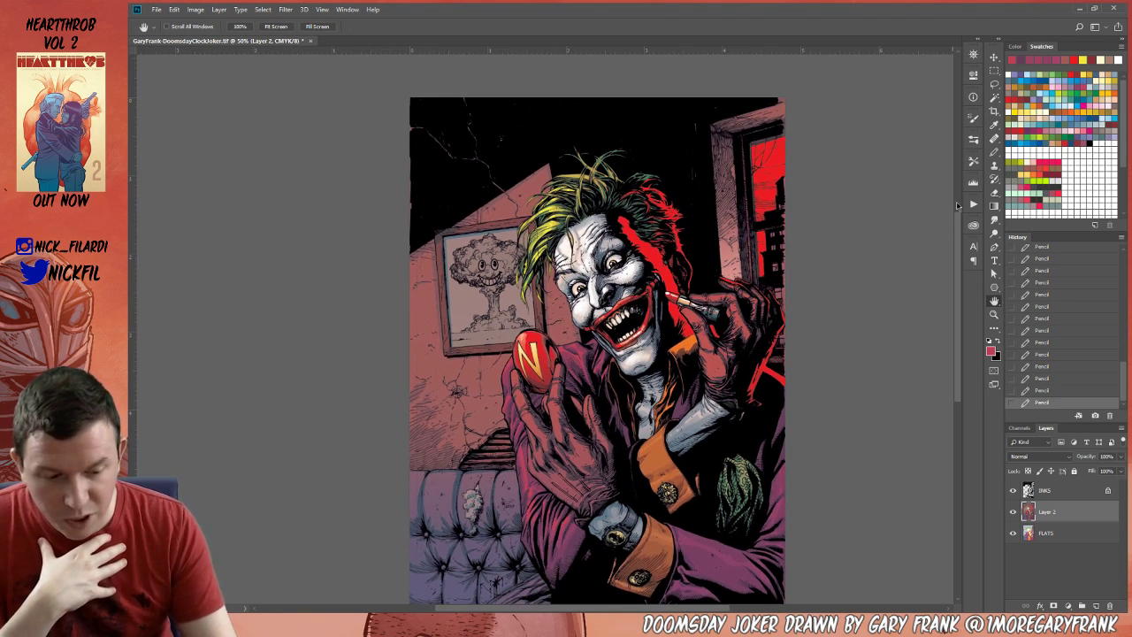
click(995, 152)
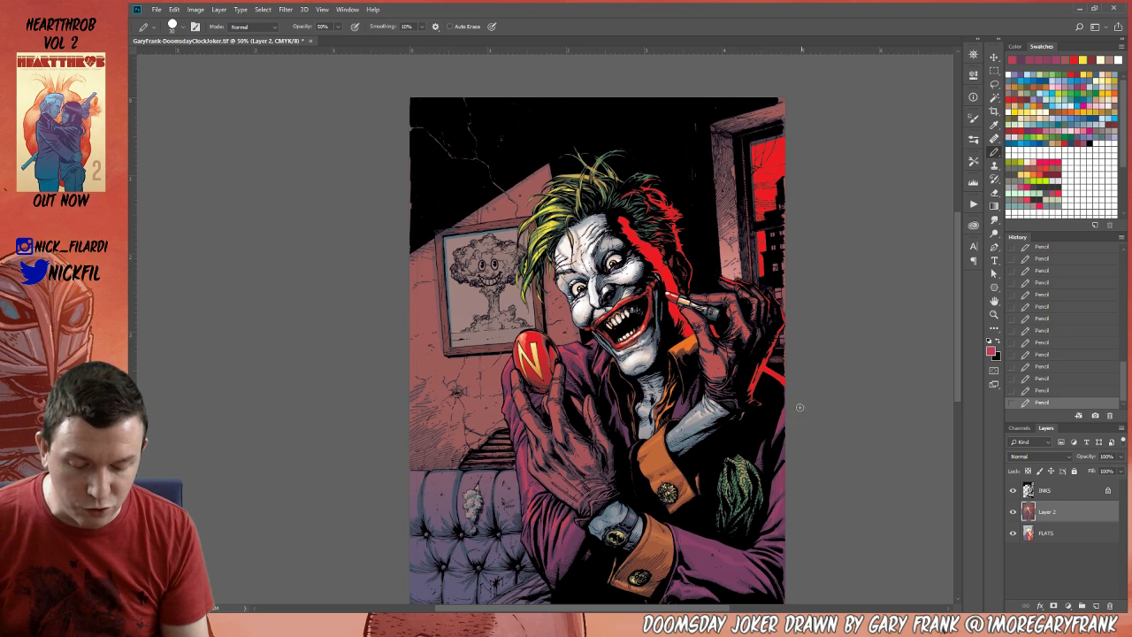
key(5)
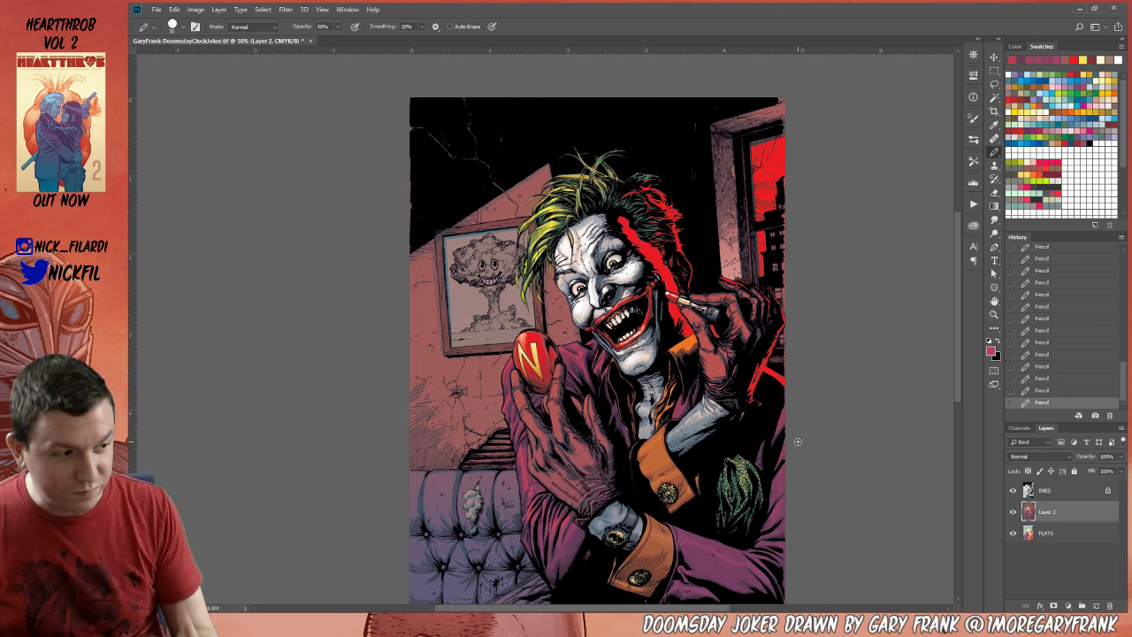
key(h)
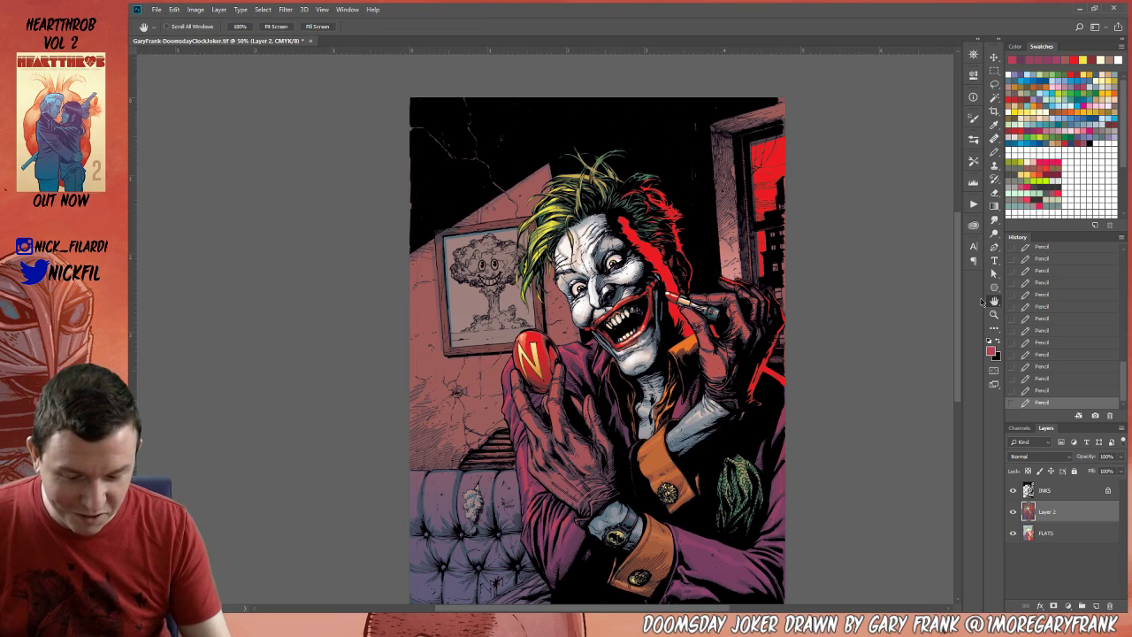
drag(699, 462, 673, 352)
drag(611, 465, 655, 496)
drag(828, 394, 818, 344)
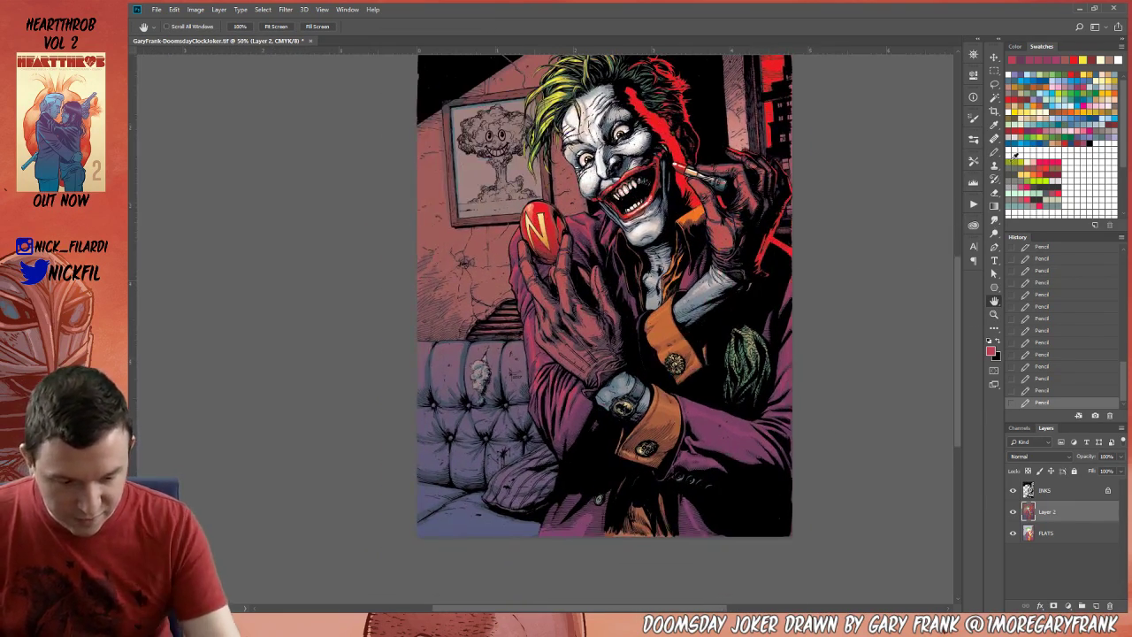
click(995, 153)
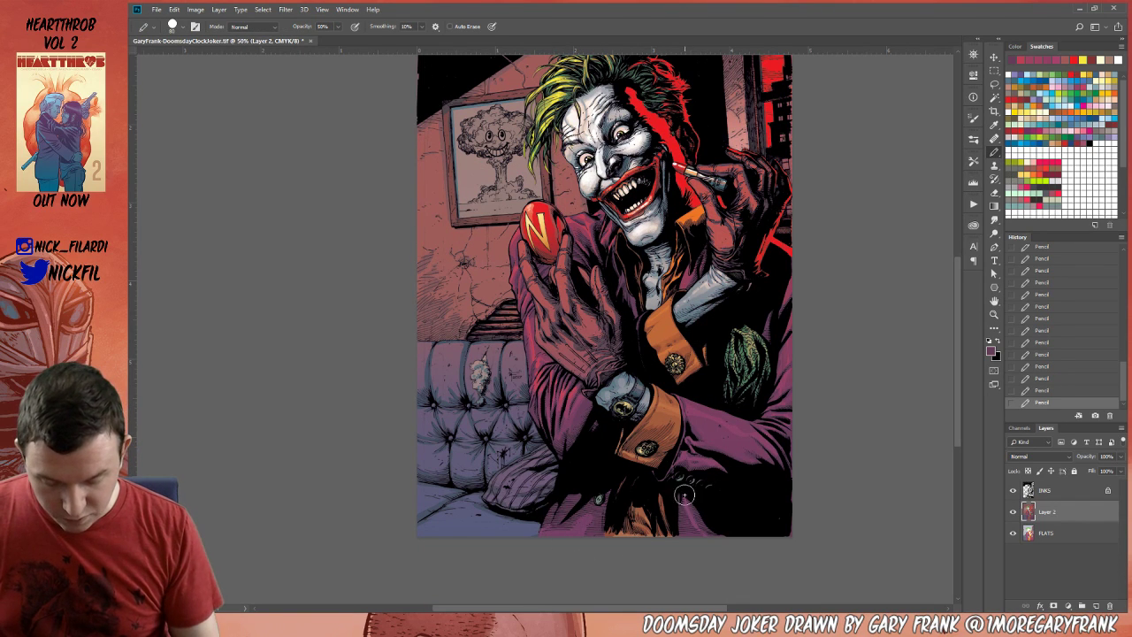
click(994, 302)
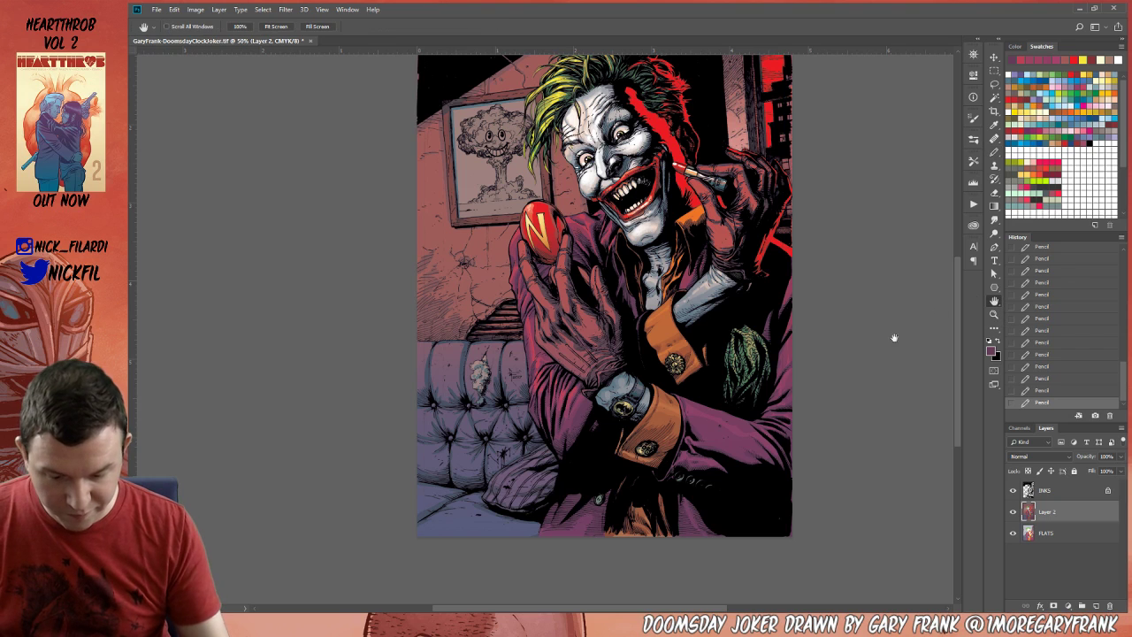
drag(827, 361, 803, 435)
click(995, 154)
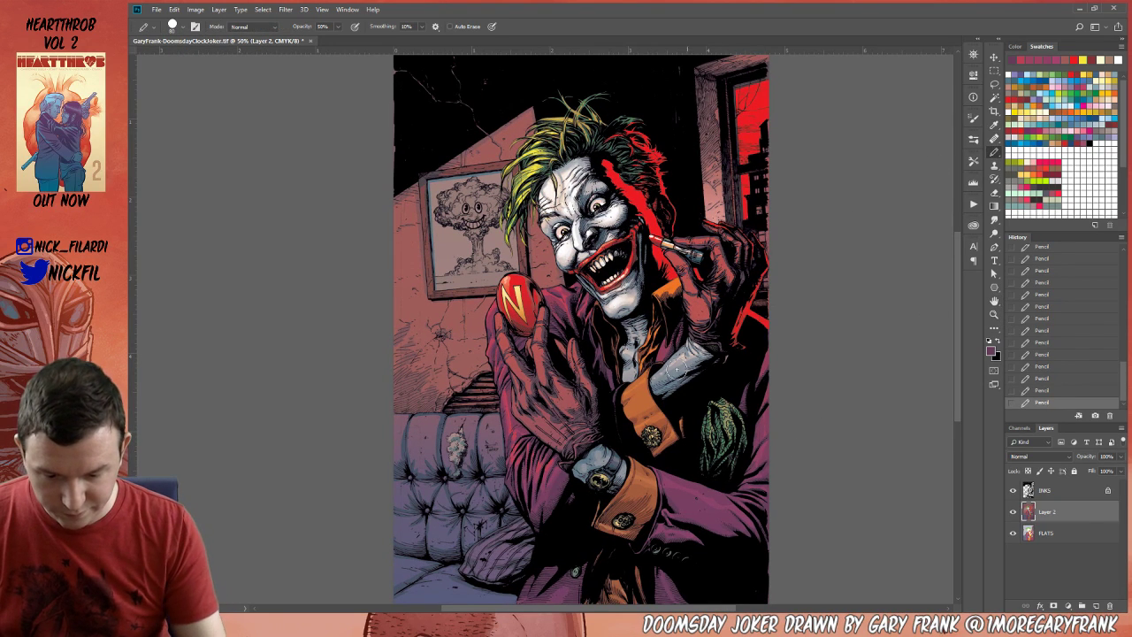
Lasso the orange shirt collar below the chin, blend red sampled from the rim light over it with Normal-mode gradients at 50% opacity, and deselect.
alt+click(670, 288)
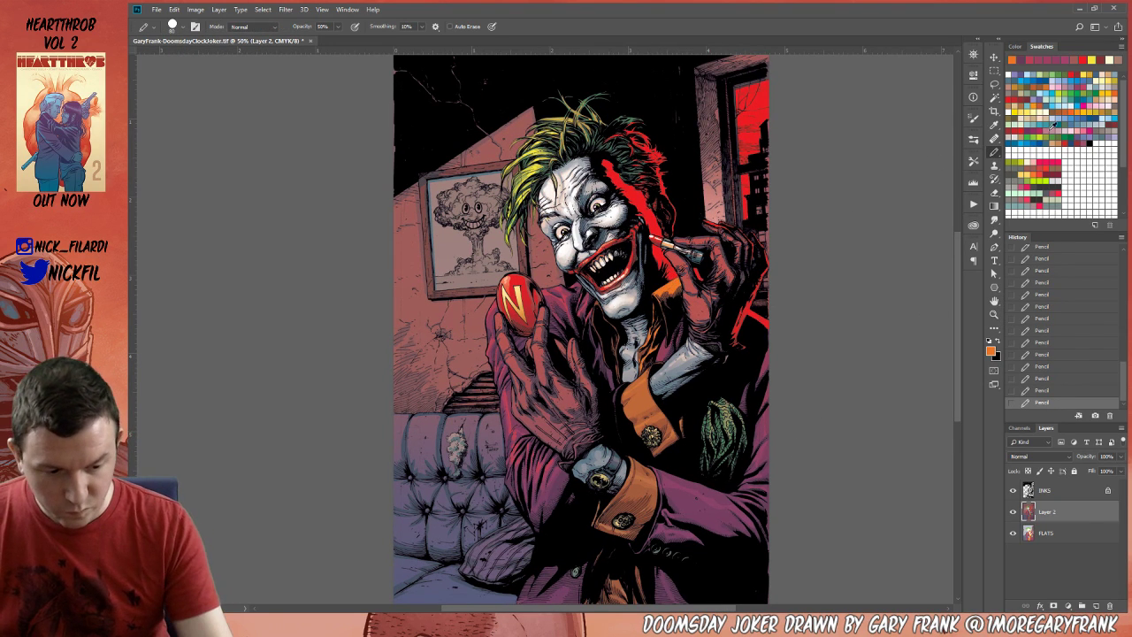
click(994, 84)
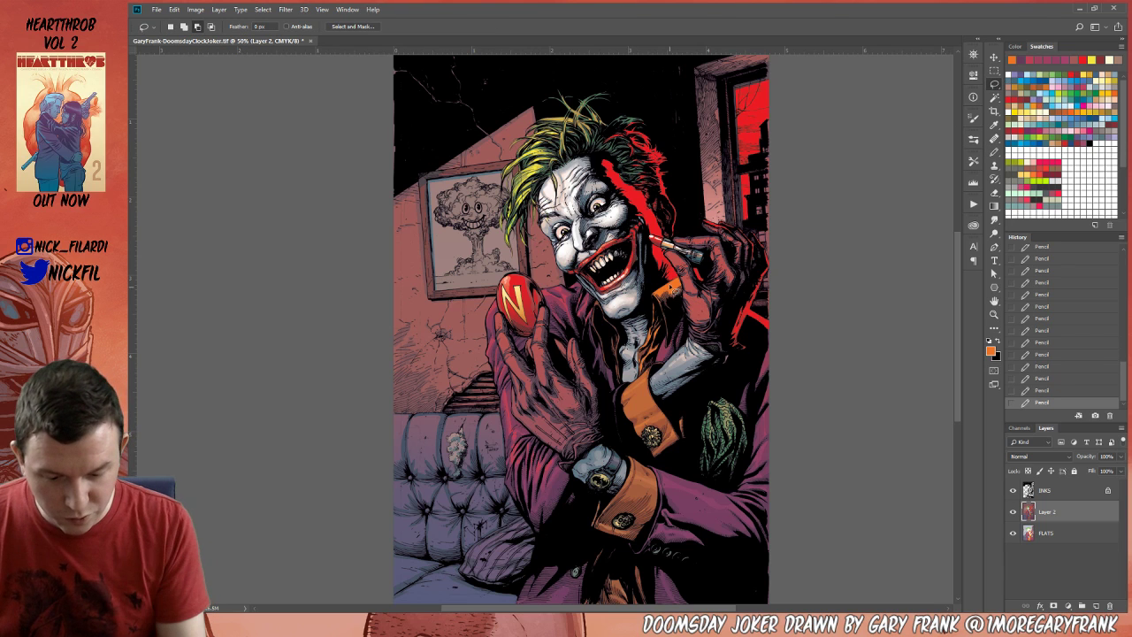
mouse_move(659, 288)
mouse_down()
mouse_move(669, 302)
mouse_move(699, 276)
mouse_move(627, 248)
mouse_up()
key(b)
alt+click(664, 256)
click(994, 205)
click(345, 27)
click(350, 37)
drag(677, 288, 655, 270)
drag(678, 292, 659, 274)
key(ctrl+d)
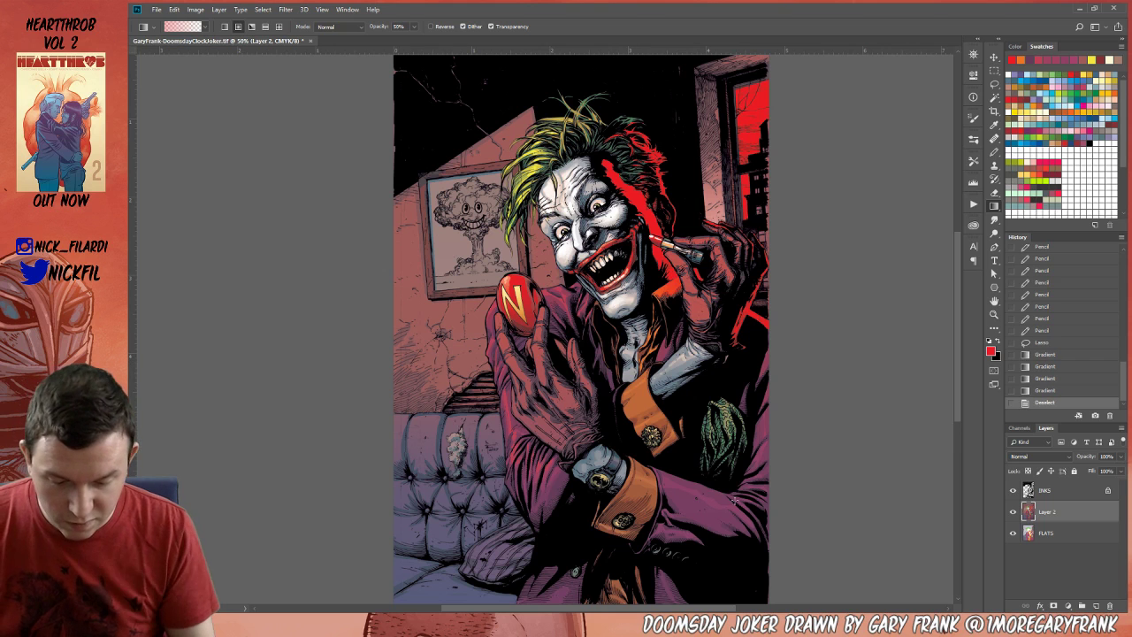
click(994, 153)
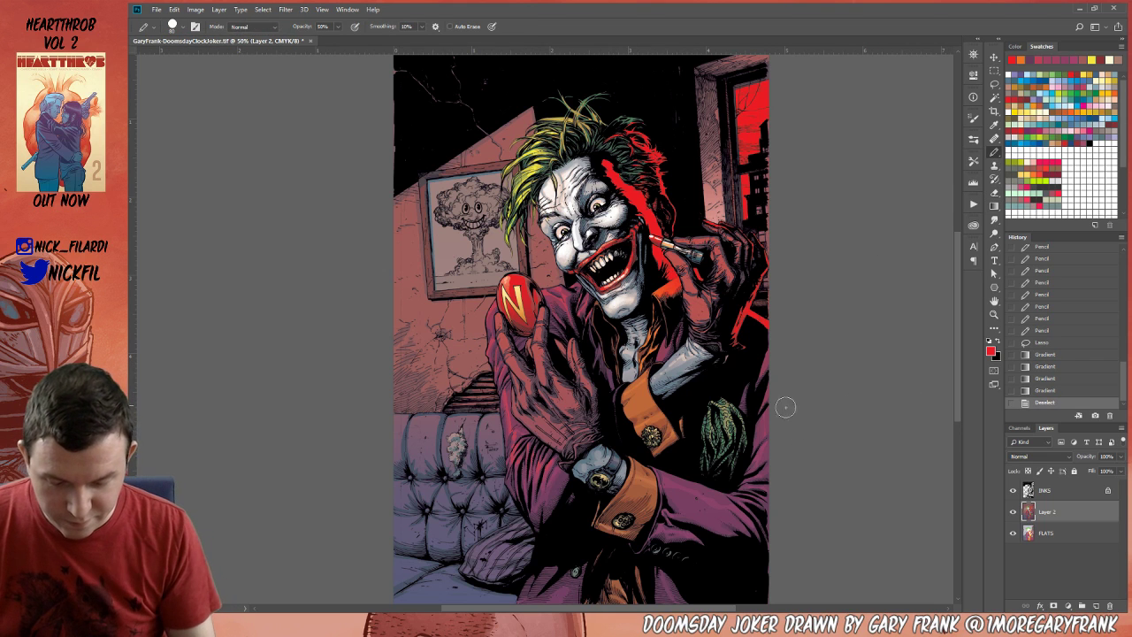
click(994, 300)
drag(648, 308, 632, 360)
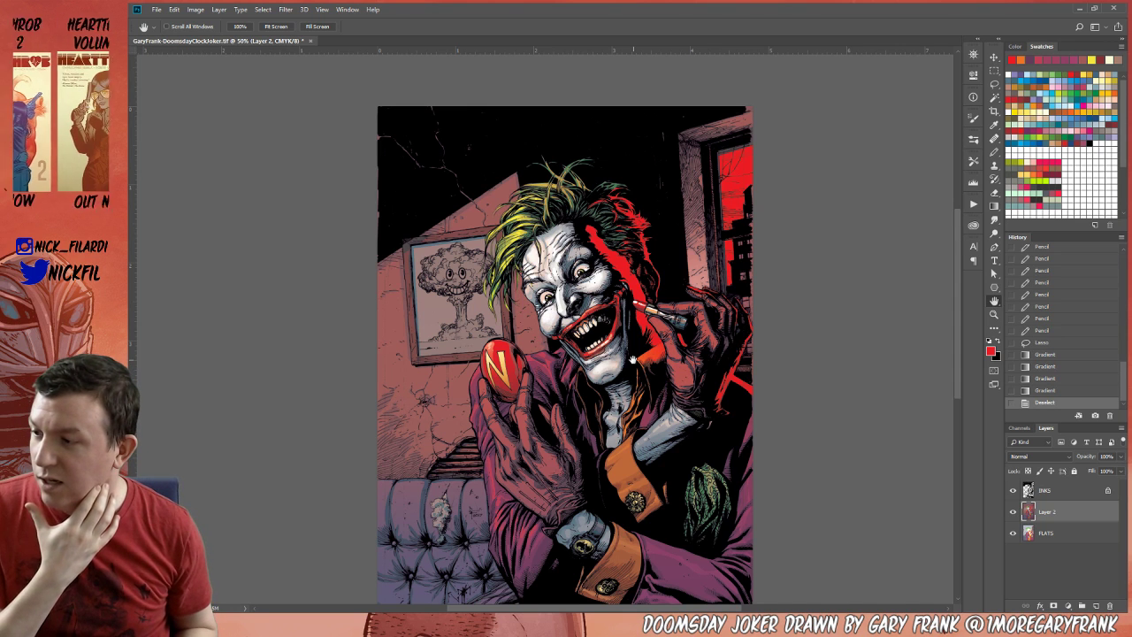
drag(538, 405, 617, 383)
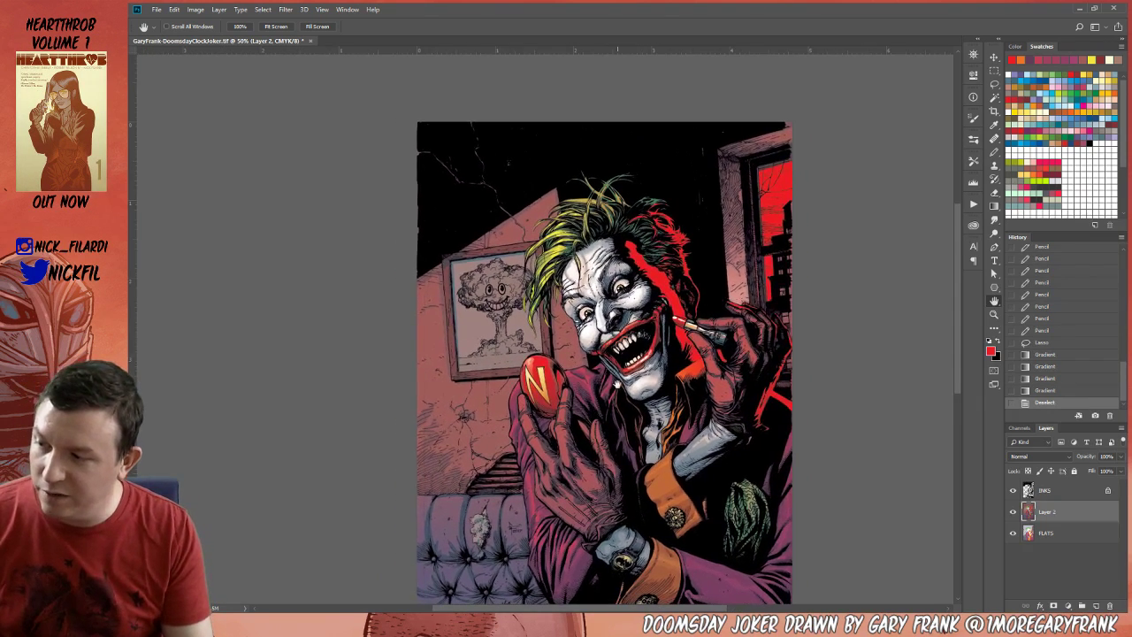
click(994, 314)
click(619, 338)
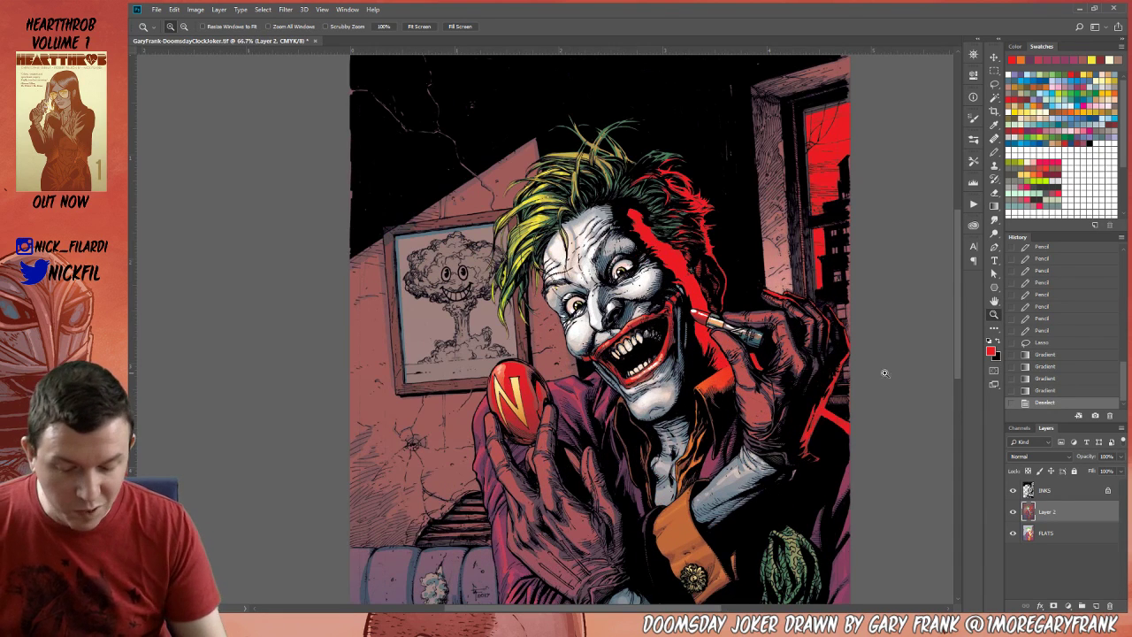
click(996, 151)
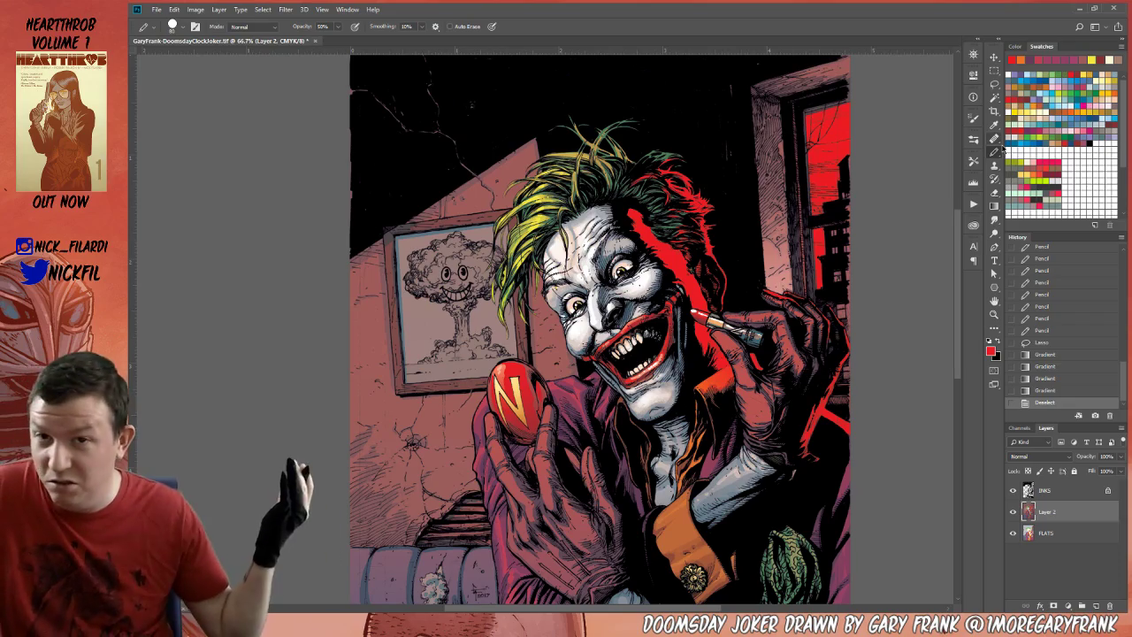
Shade the upper sofa cushions around the torn stuffing with muted blue sampled from the sofa, using the pencil at 50% opacity.
drag(658, 413, 779, 201)
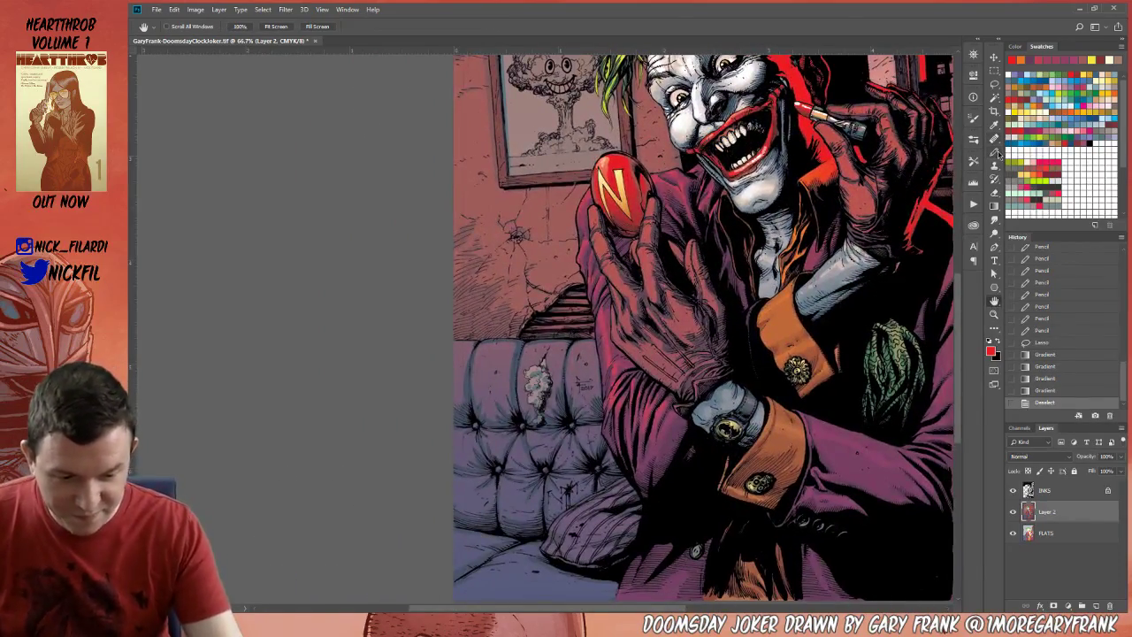
click(994, 152)
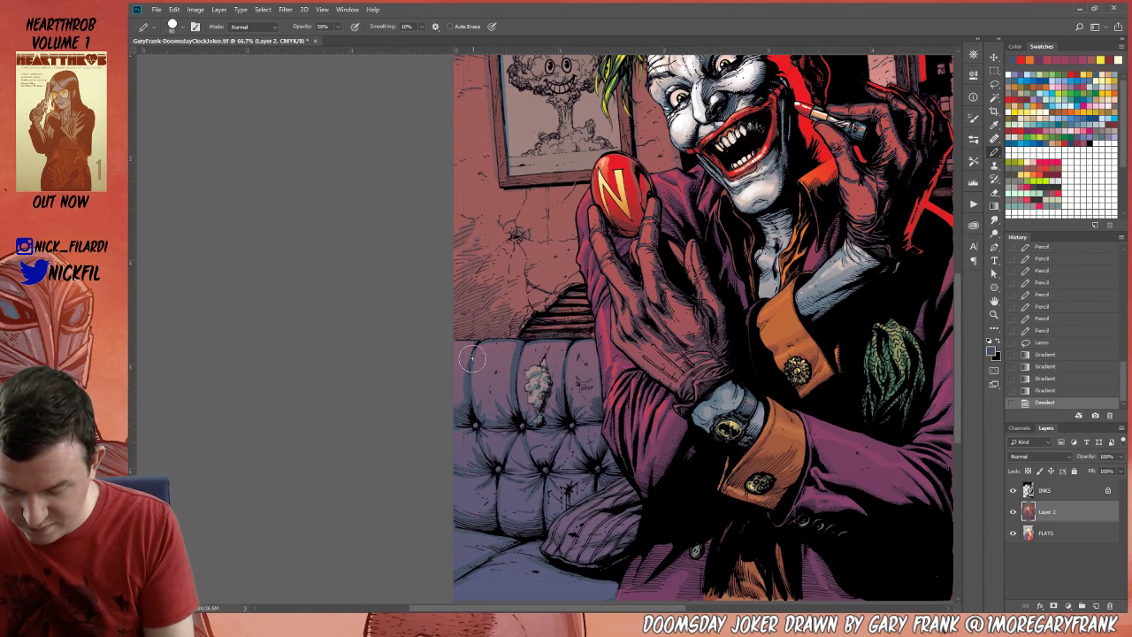
drag(456, 420, 451, 347)
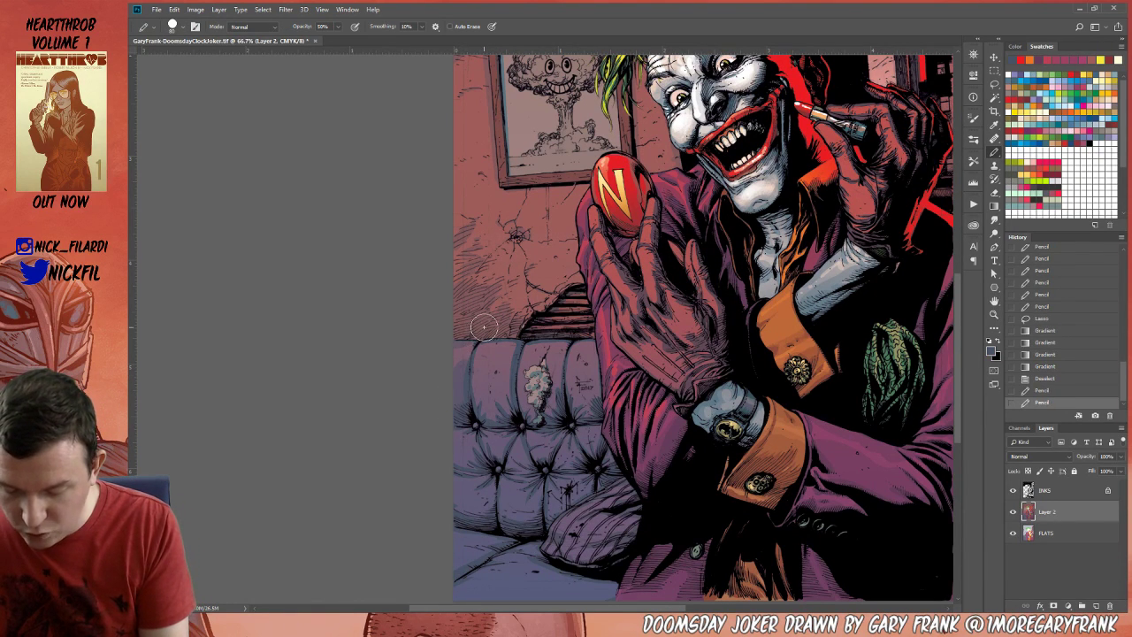
mouse_move(482, 404)
mouse_down()
mouse_move(474, 375)
mouse_move(475, 409)
mouse_move(479, 391)
mouse_move(480, 416)
mouse_move(494, 408)
mouse_move(500, 421)
mouse_move(508, 382)
mouse_move(505, 417)
mouse_move(505, 356)
mouse_move(488, 351)
mouse_move(517, 322)
mouse_up()
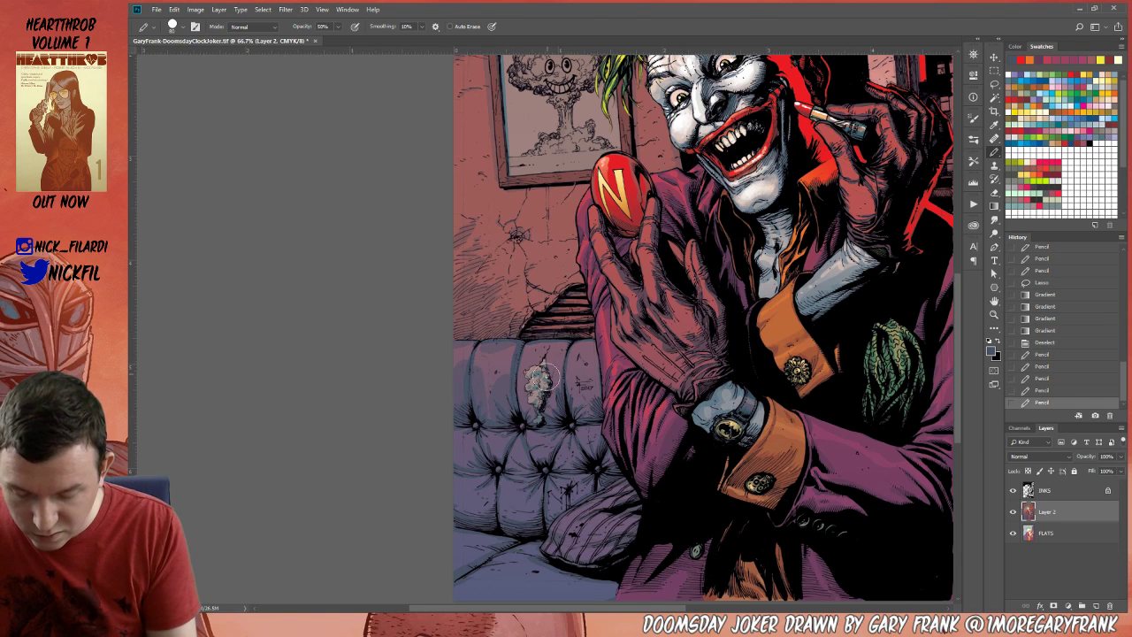
mouse_move(544, 376)
mouse_down()
mouse_move(520, 406)
mouse_move(522, 433)
mouse_up()
mouse_move(548, 390)
mouse_down()
mouse_move(553, 402)
mouse_move(569, 339)
mouse_move(559, 381)
mouse_move(584, 349)
mouse_move(587, 398)
mouse_move(591, 354)
mouse_move(579, 345)
mouse_move(597, 338)
mouse_move(611, 362)
mouse_up()
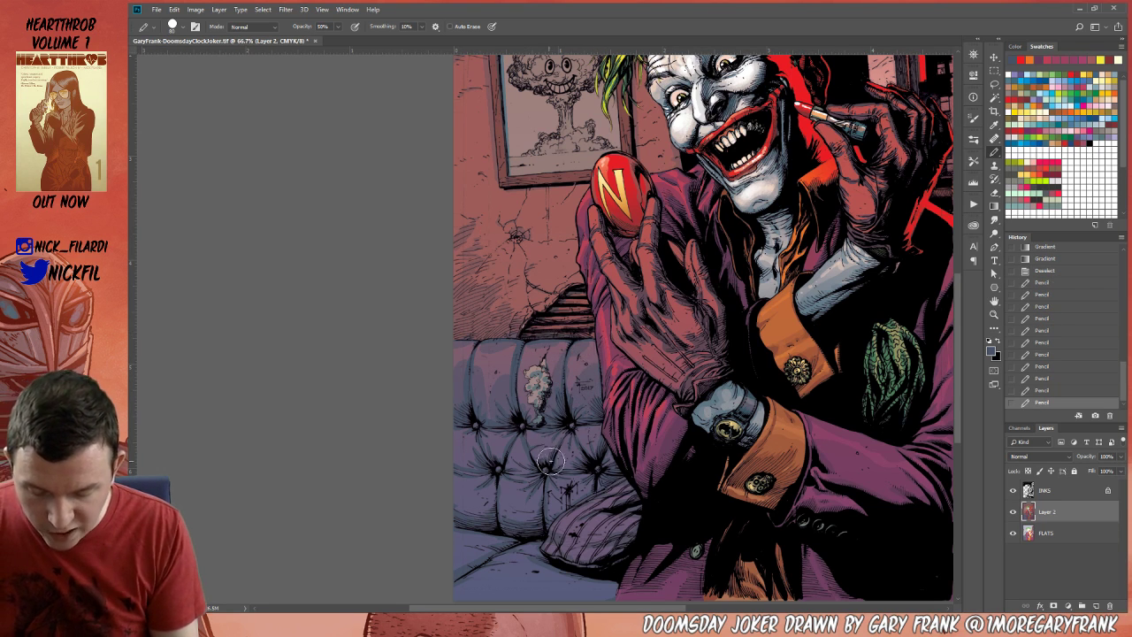
Paint mauve sampled from the sofa onto the tufted backrest, and set the pencil to a smaller size at 100% opacity.
alt+click(550, 361)
drag(503, 443, 531, 433)
key(0)
key(bracketleft)
key(bracketleft)
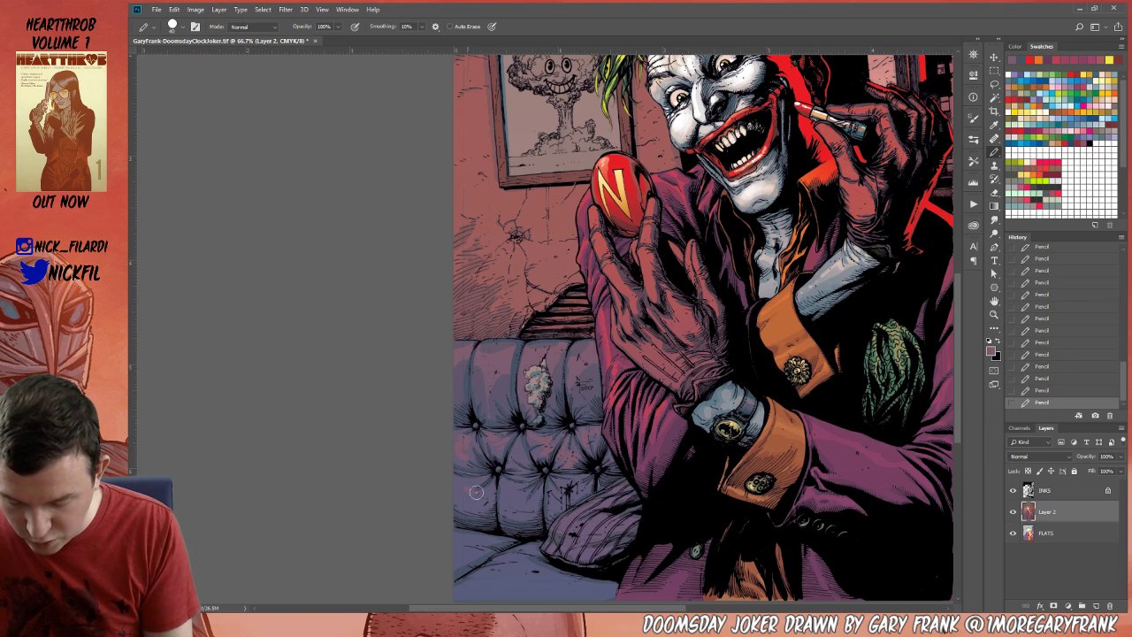
Highlight the sofa's tufted folds with purple sampled from the backrest, using the pencil in Screen mode at 50% opacity.
alt+click(467, 445)
key(5)
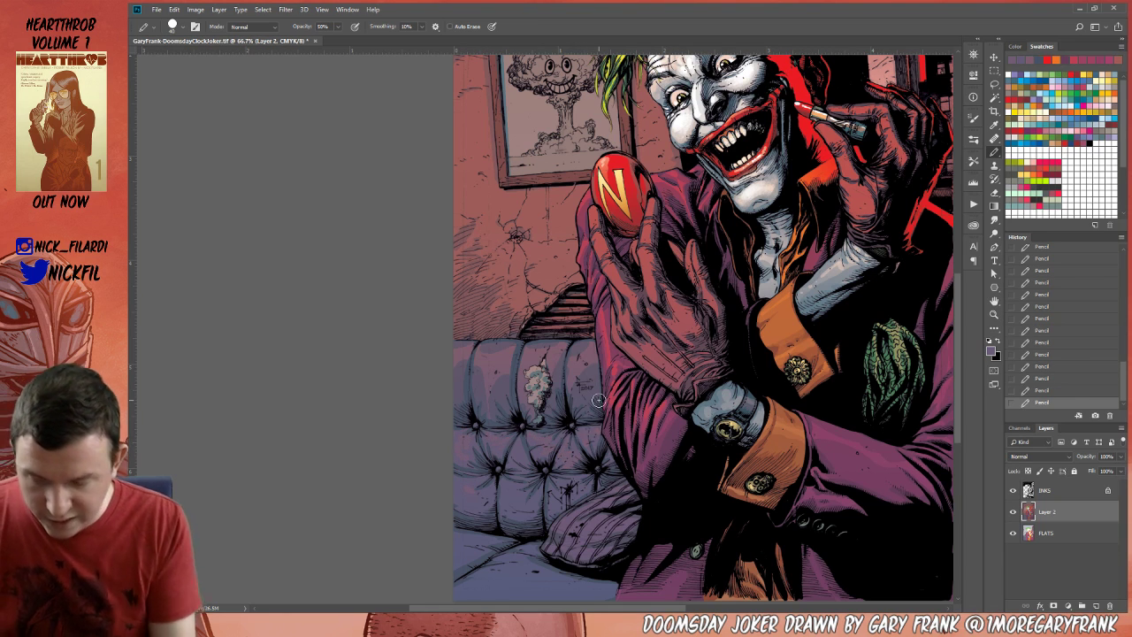
click(255, 27)
click(262, 133)
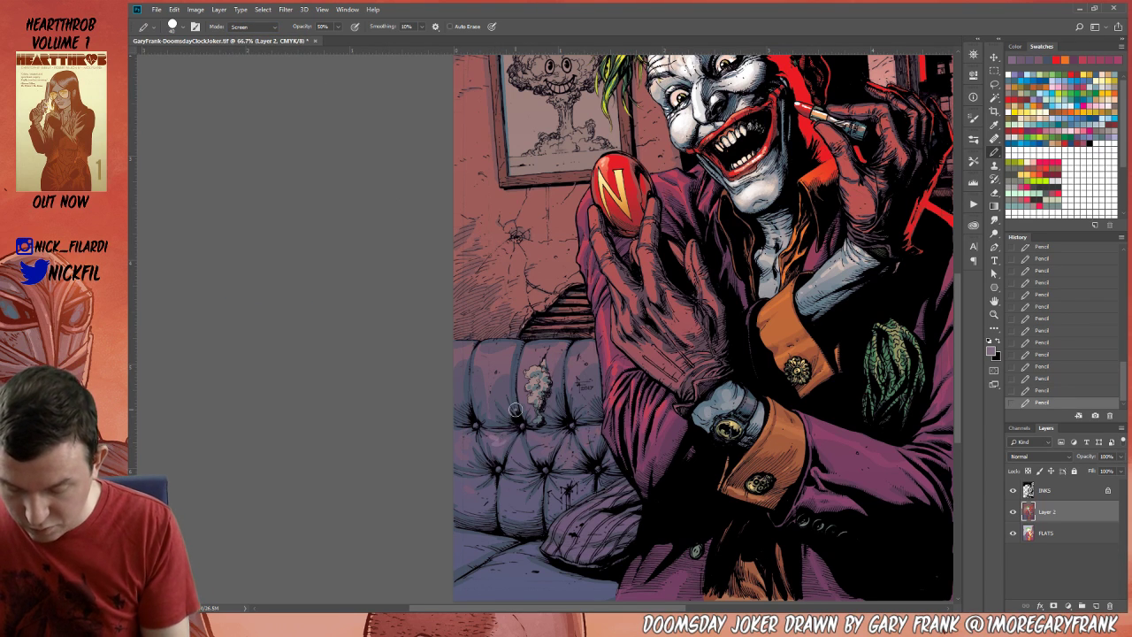
Refine the shading of the sofa's tufts with the pencil in Normal mode, raising its opacity to 100%.
click(265, 27)
click(265, 41)
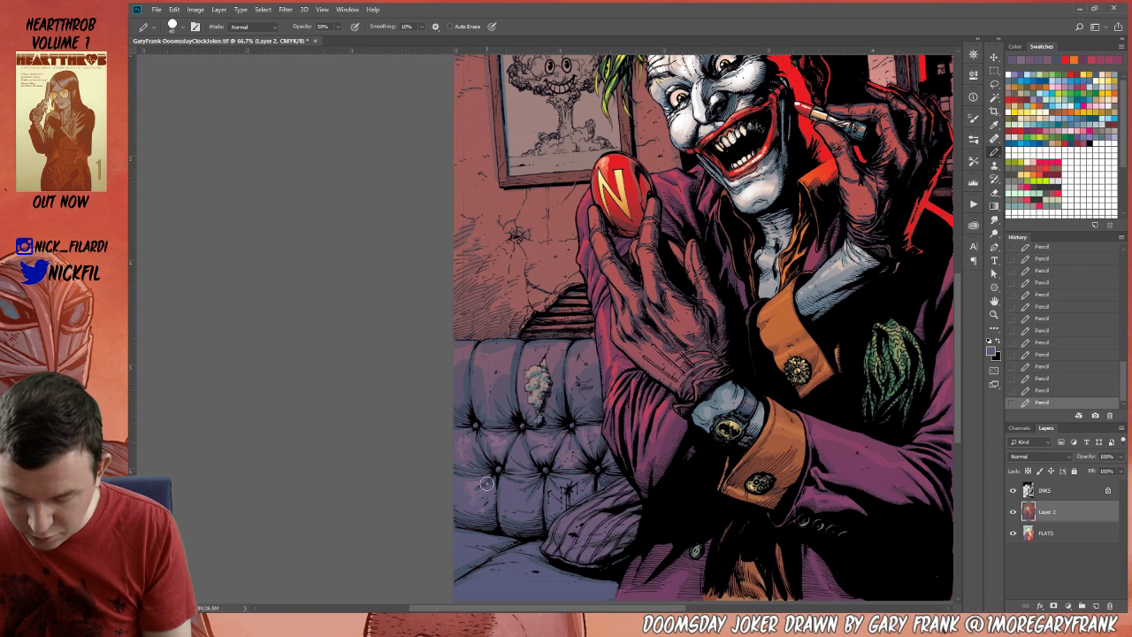
key(0)
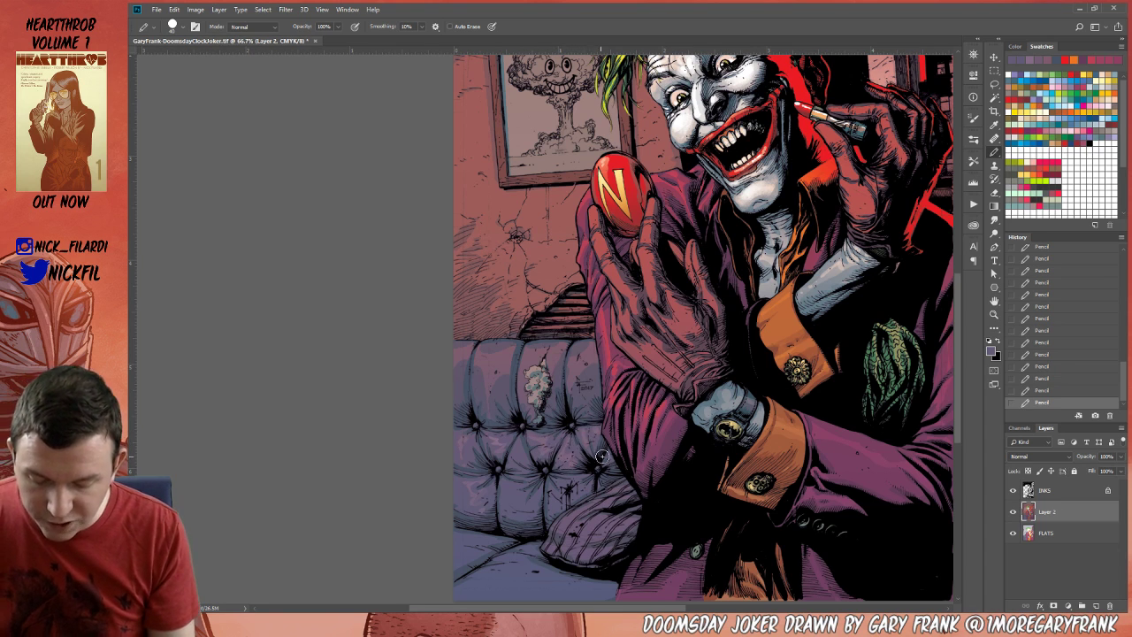
Examine the colouring of the figure, sofa and background across the artwork, ending at 50% zoom.
click(995, 301)
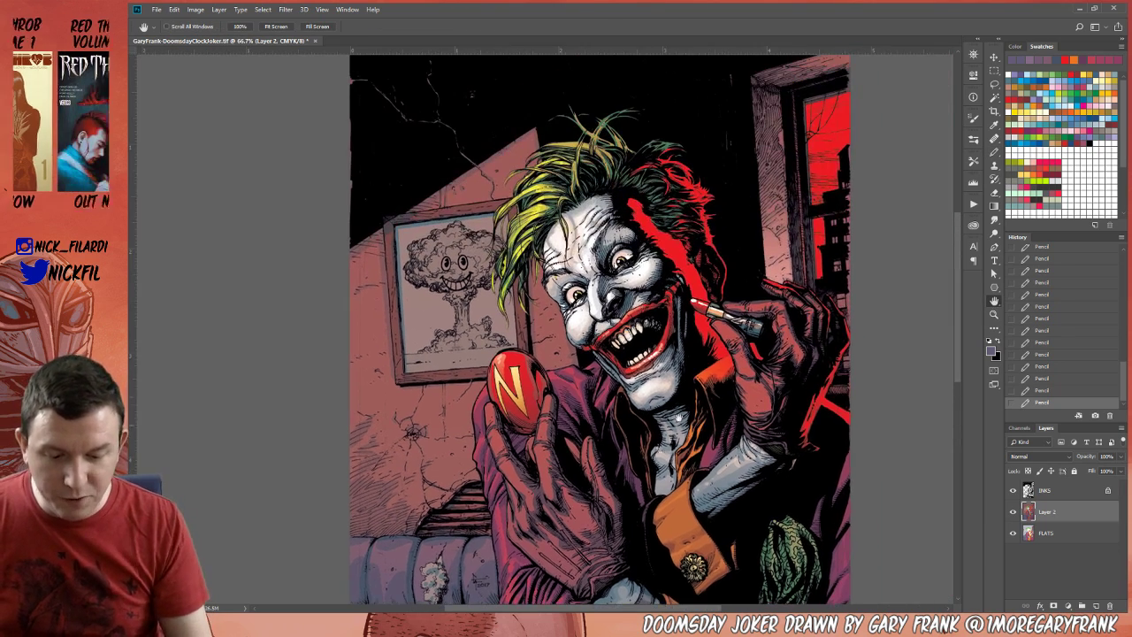
drag(707, 222, 606, 406)
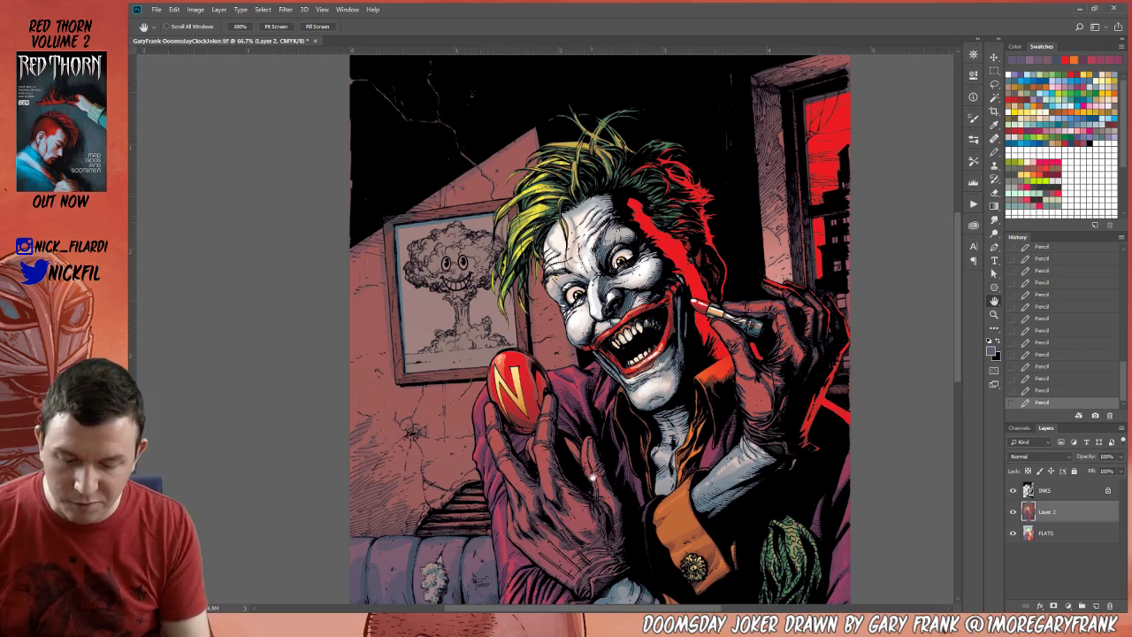
drag(666, 244, 694, 174)
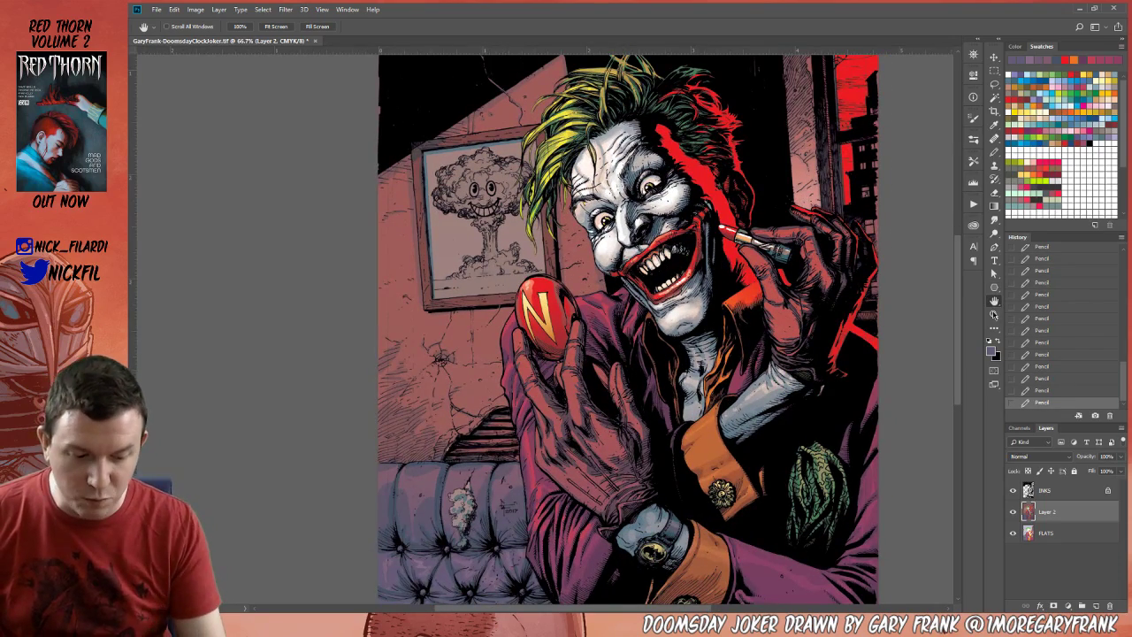
drag(583, 464, 598, 440)
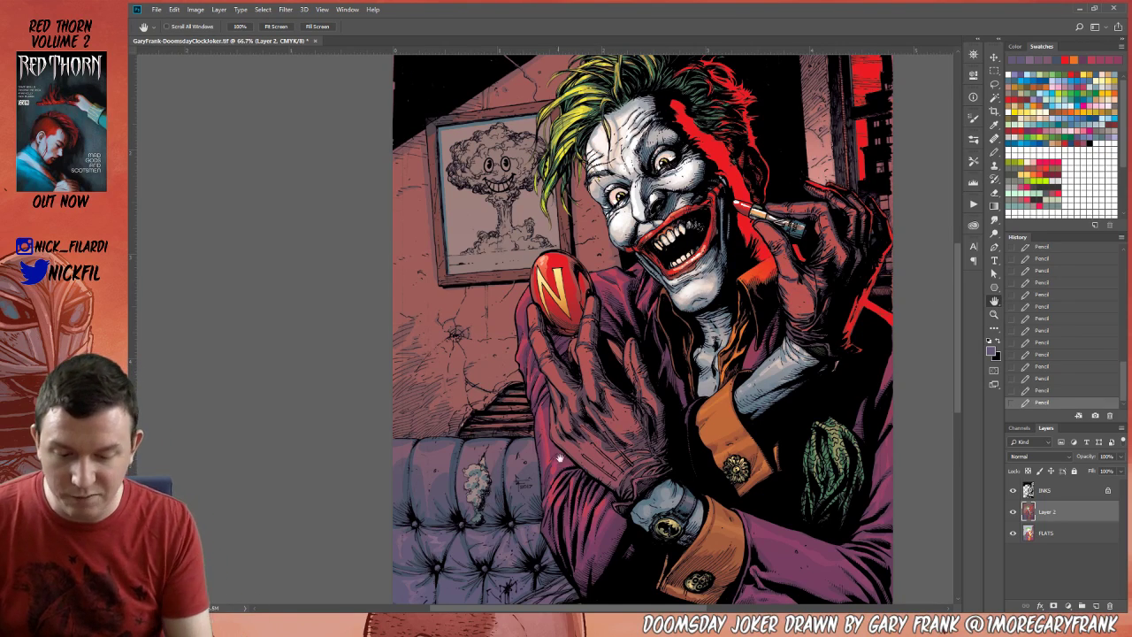
drag(560, 457, 609, 368)
drag(719, 420, 715, 448)
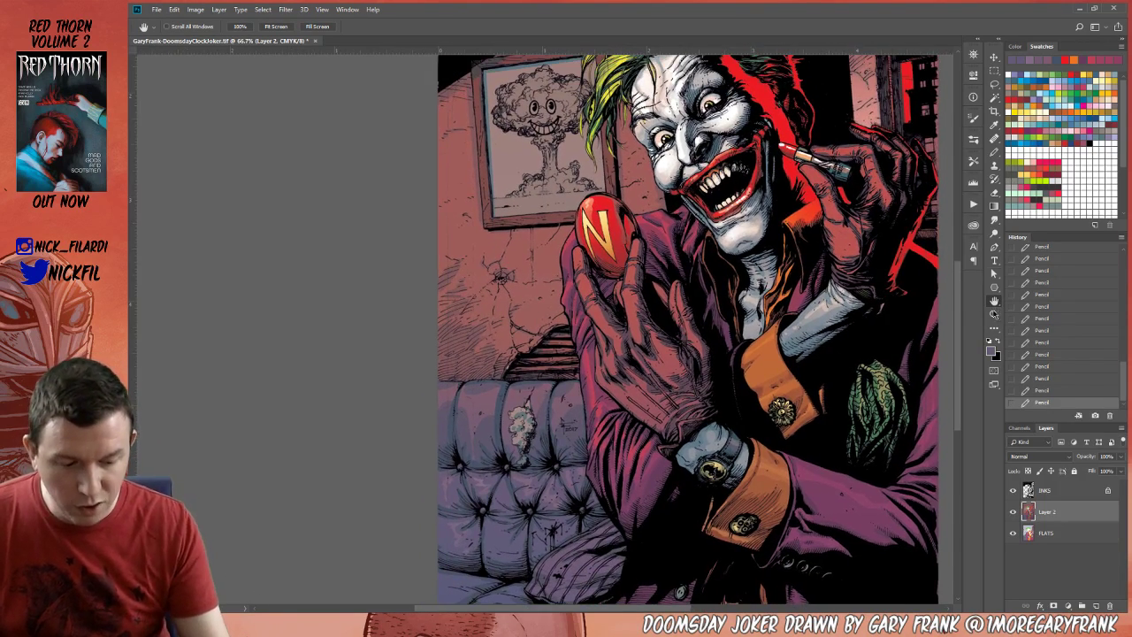
click(995, 314)
alt+click(716, 425)
click(994, 151)
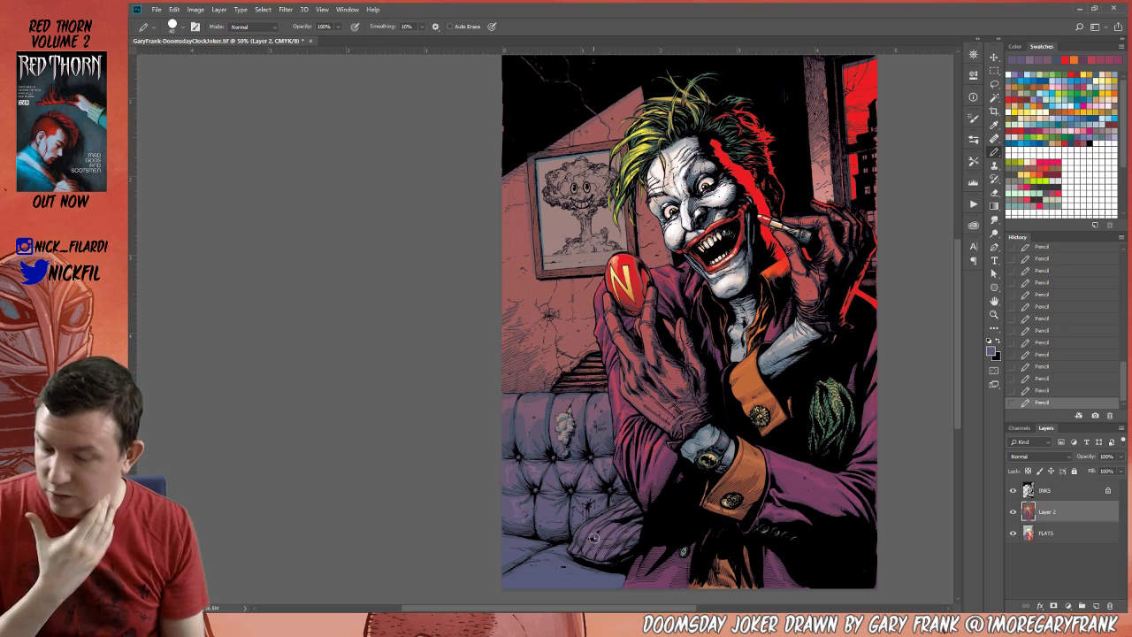
click(994, 301)
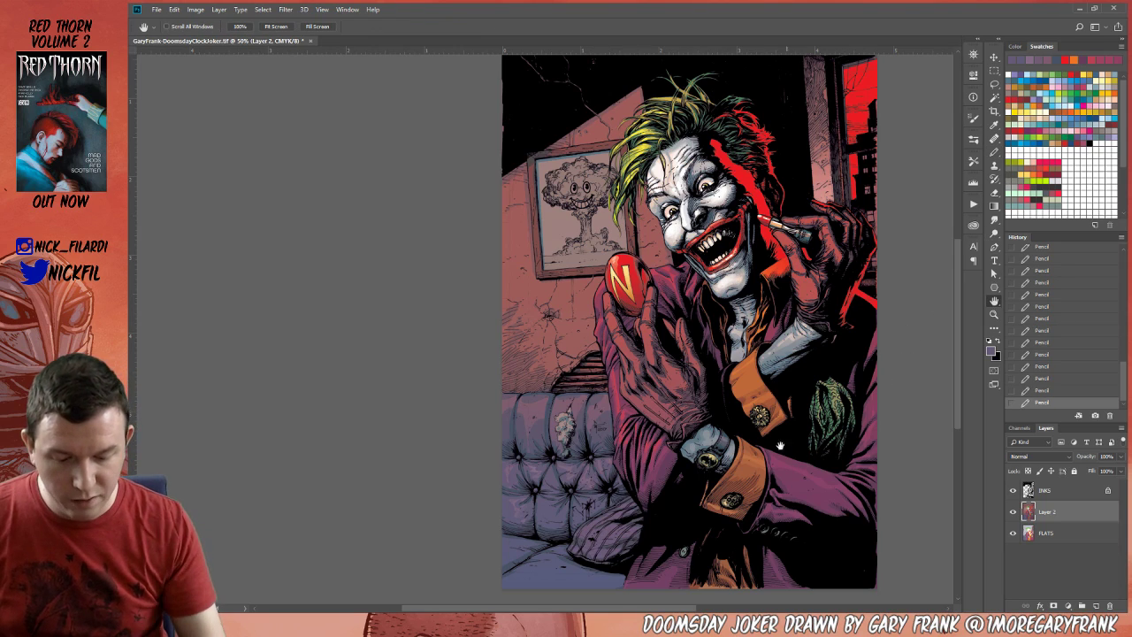
mouse_move(735, 455)
mouse_down()
mouse_move(646, 455)
mouse_move(664, 486)
mouse_move(691, 483)
mouse_move(692, 436)
mouse_up()
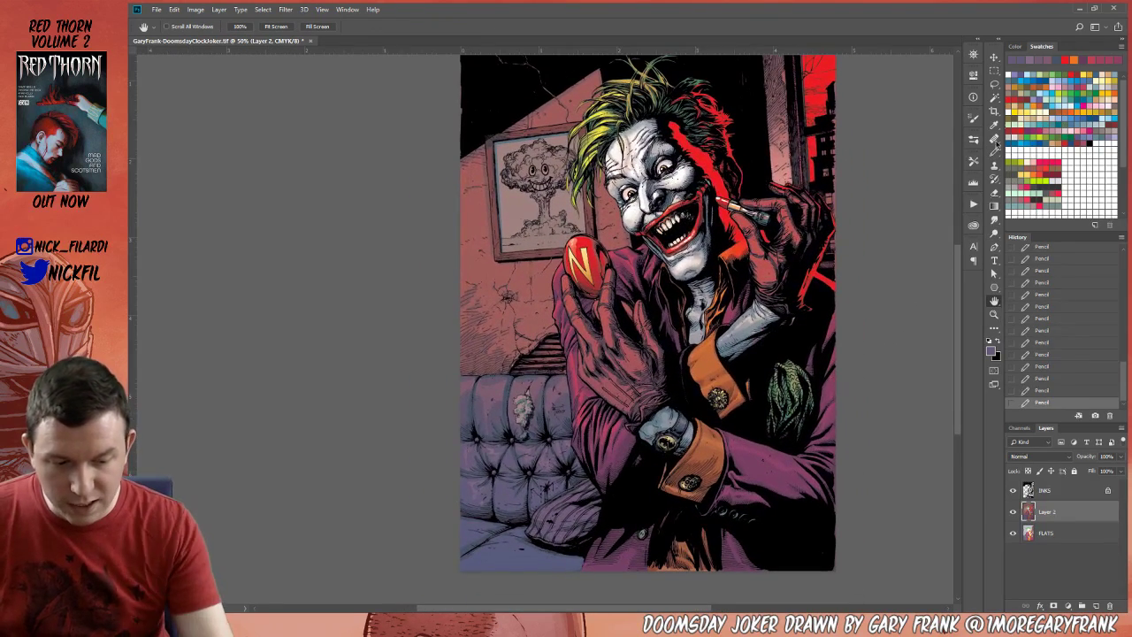
Paint the sofa's torn stuffing with greyish pink sampled from it, using the pencil at 50% opacity.
click(994, 151)
alt+click(524, 396)
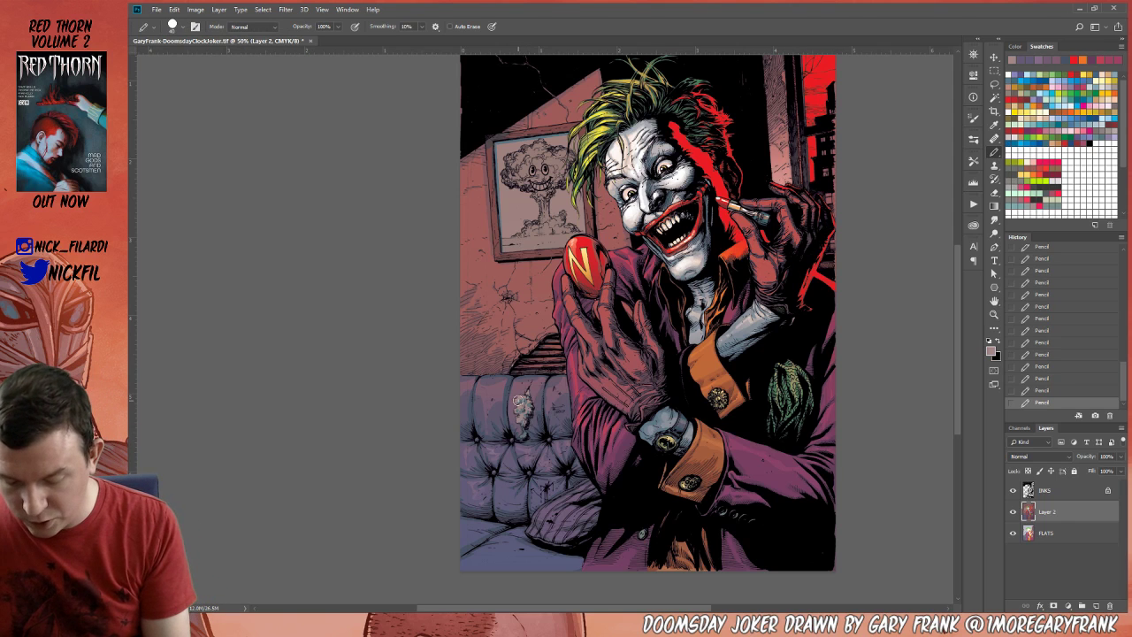
drag(521, 410, 524, 403)
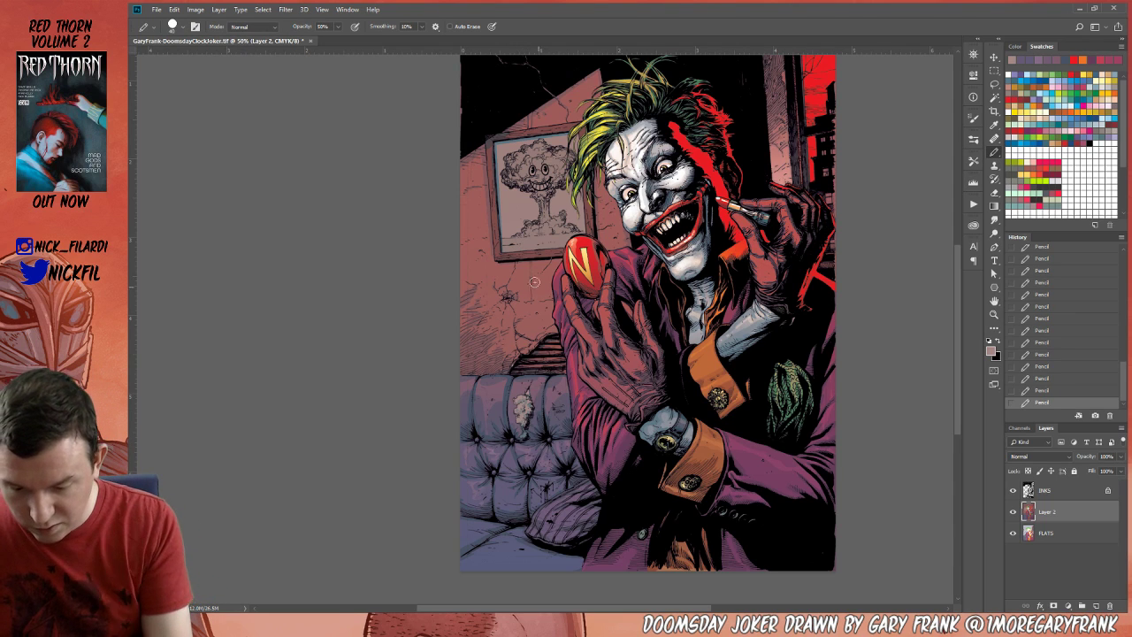
Brighten the sofa's torn stuffing with the tone sampled from the framed picture, using the pencil in Screen mode at 50% opacity.
alt+click(520, 200)
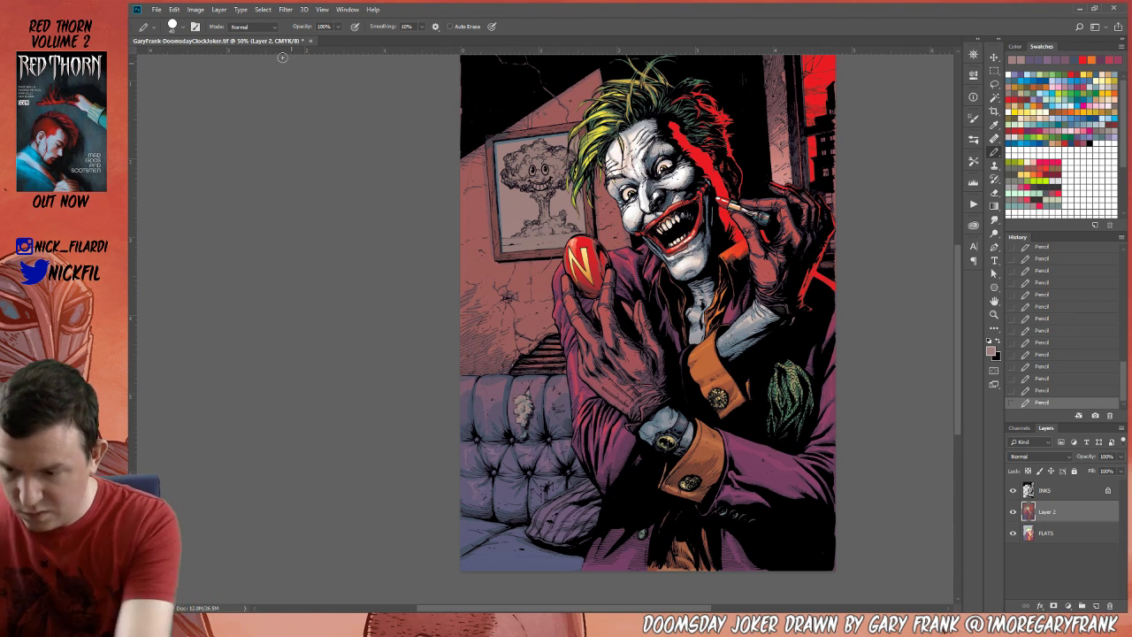
click(247, 28)
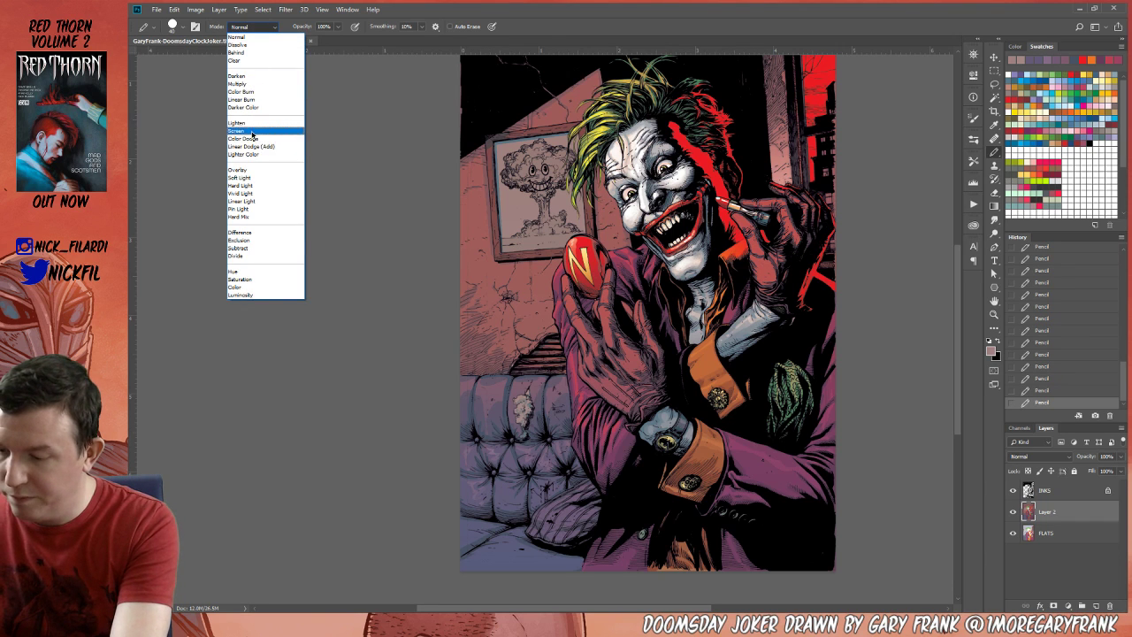
click(253, 131)
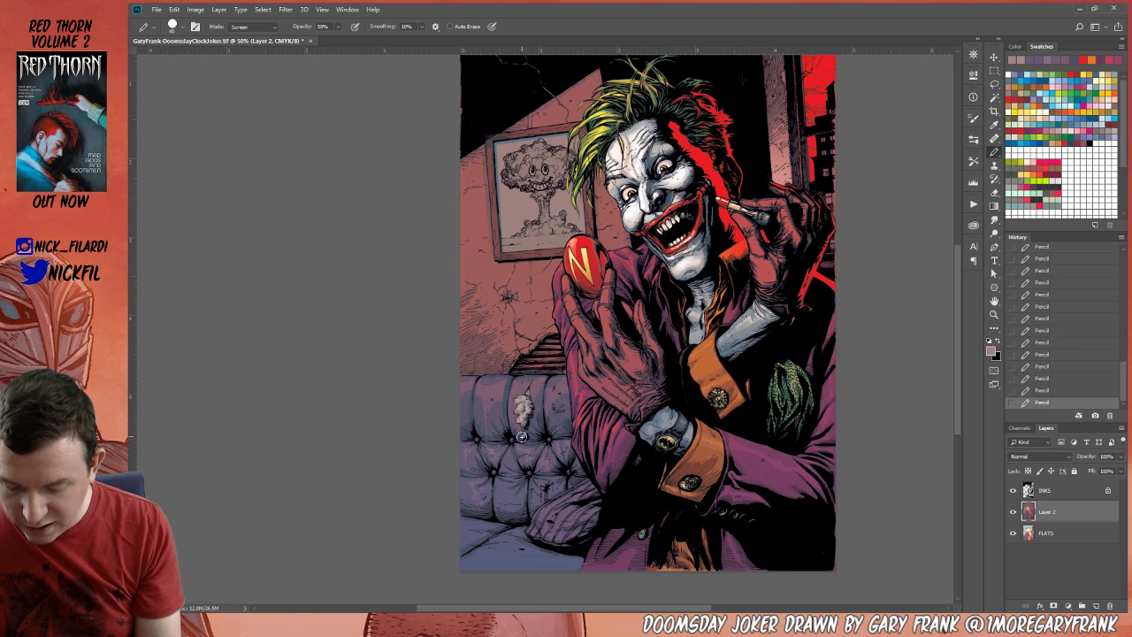
Shade the sofa's torn stuffing with a grey tone sampled from it, using the pencil in Normal mode at 50% opacity.
key(space)
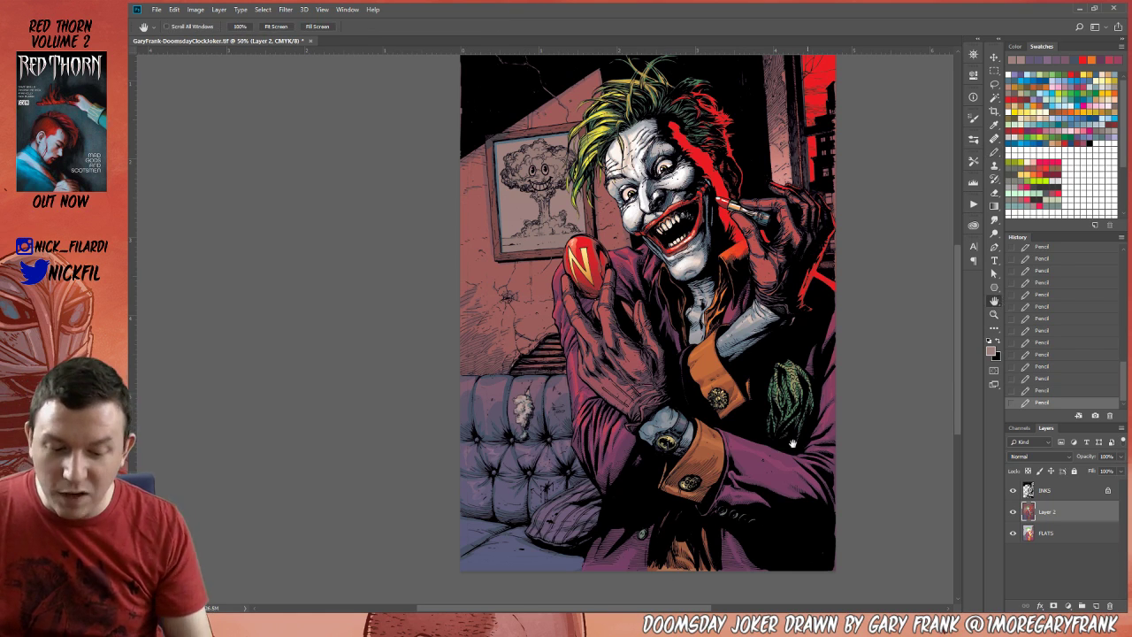
drag(747, 409, 759, 367)
drag(682, 362, 703, 394)
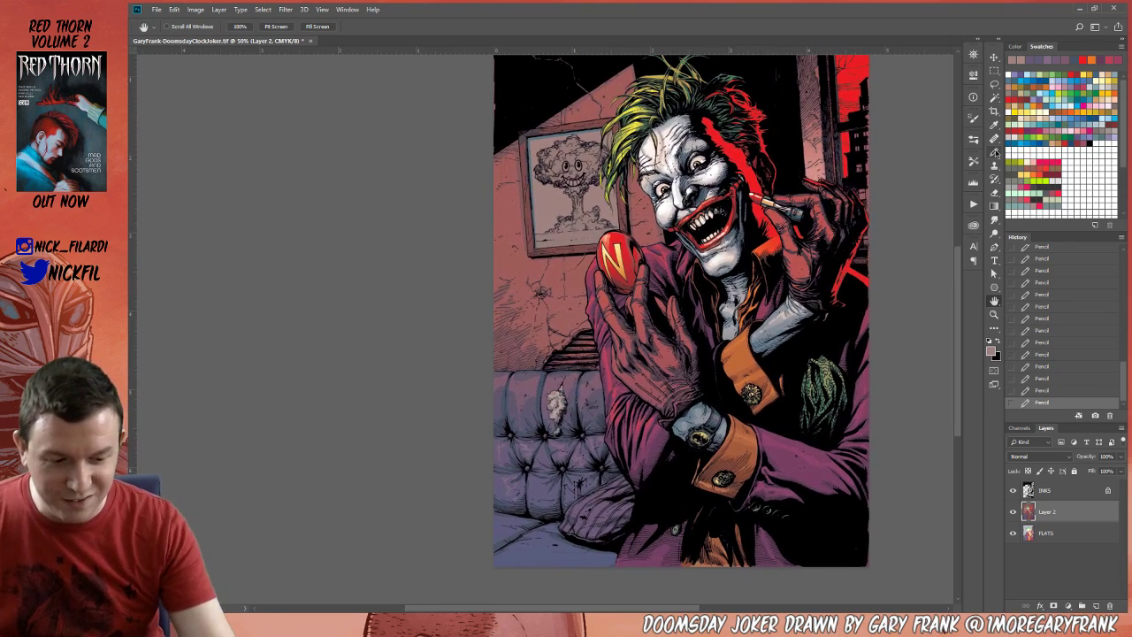
click(250, 27)
click(252, 29)
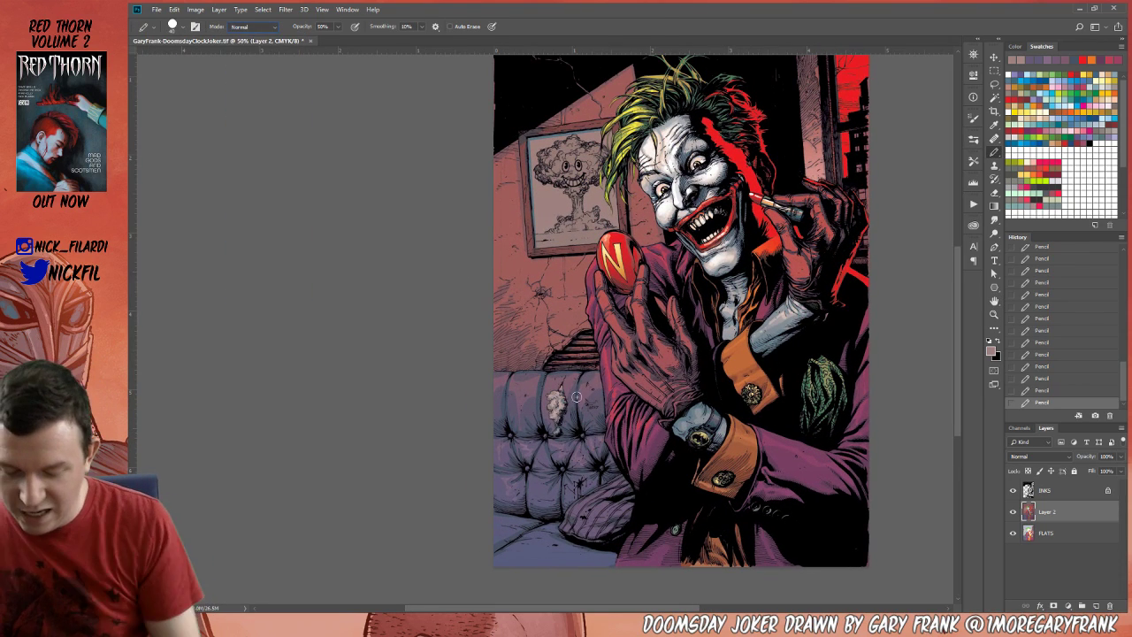
alt+click(559, 426)
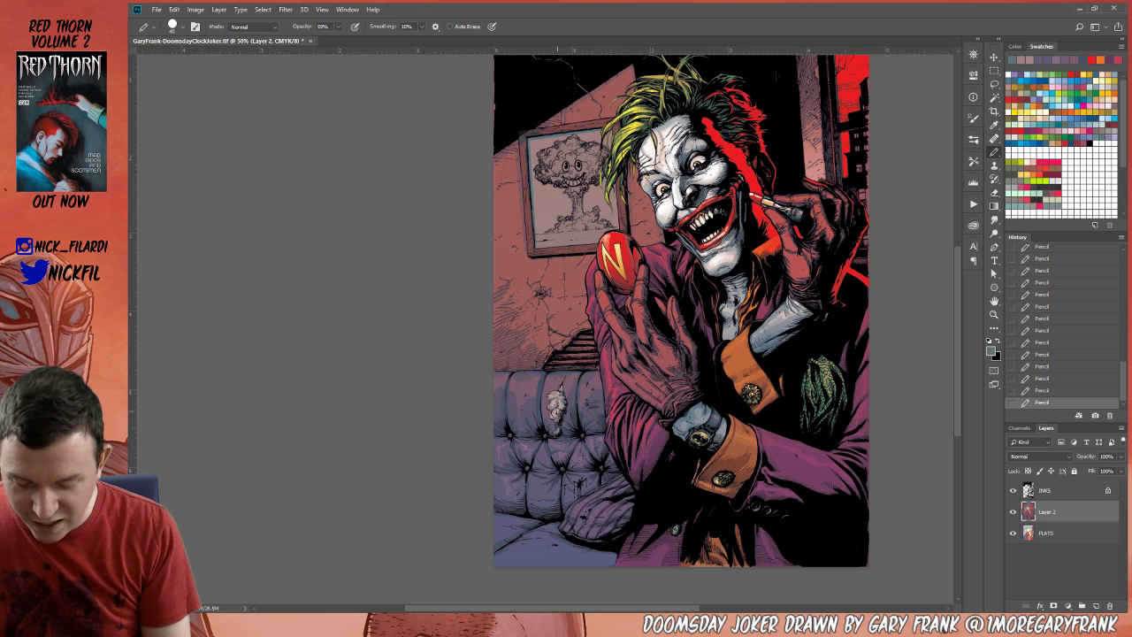
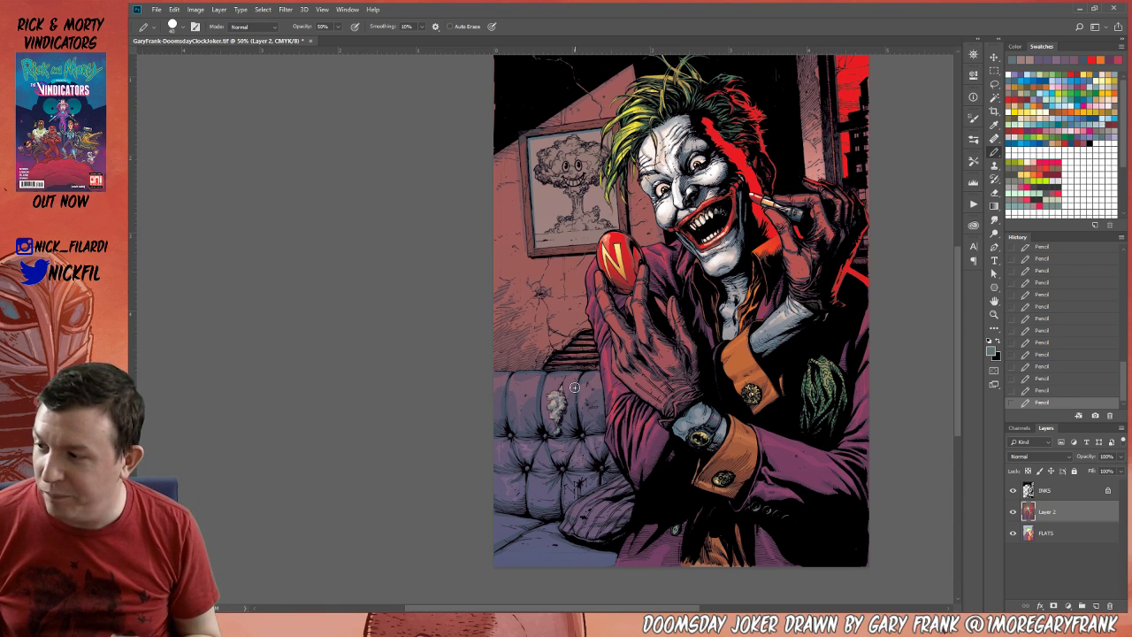
Paint a thin red rim light along the sofa's upper edge at 100% opacity and sample the sofa's blue to refine it.
key(space)
mouse_move(744, 357)
mouse_down()
mouse_move(801, 358)
mouse_move(803, 376)
mouse_up()
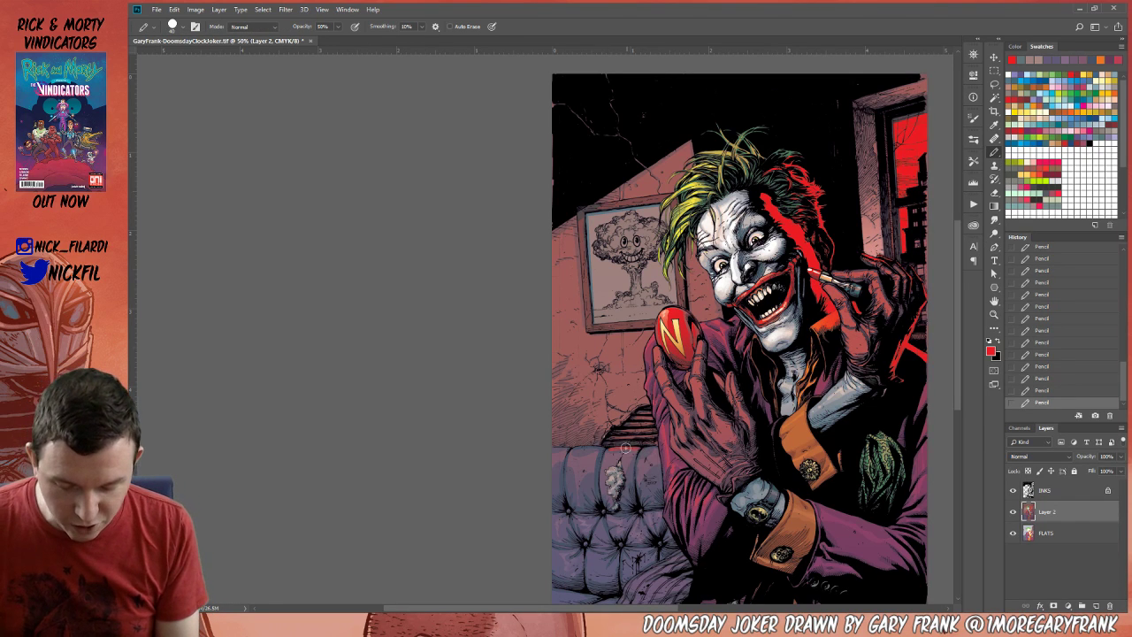
mouse_move(644, 450)
mouse_down()
mouse_move(662, 447)
mouse_move(569, 449)
mouse_up()
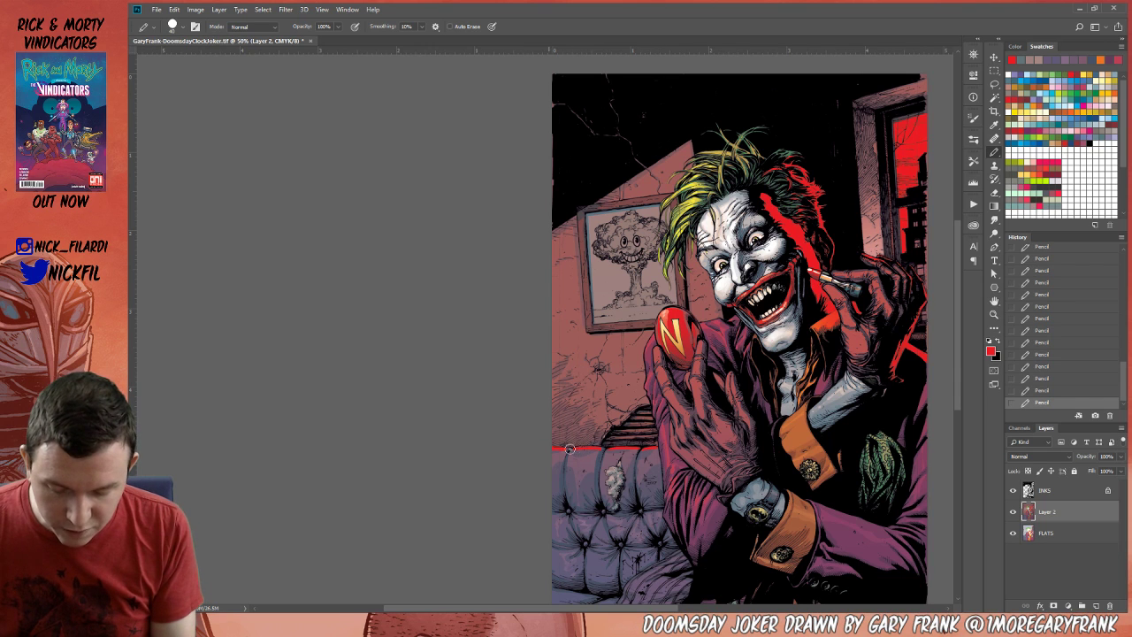
alt+click(607, 485)
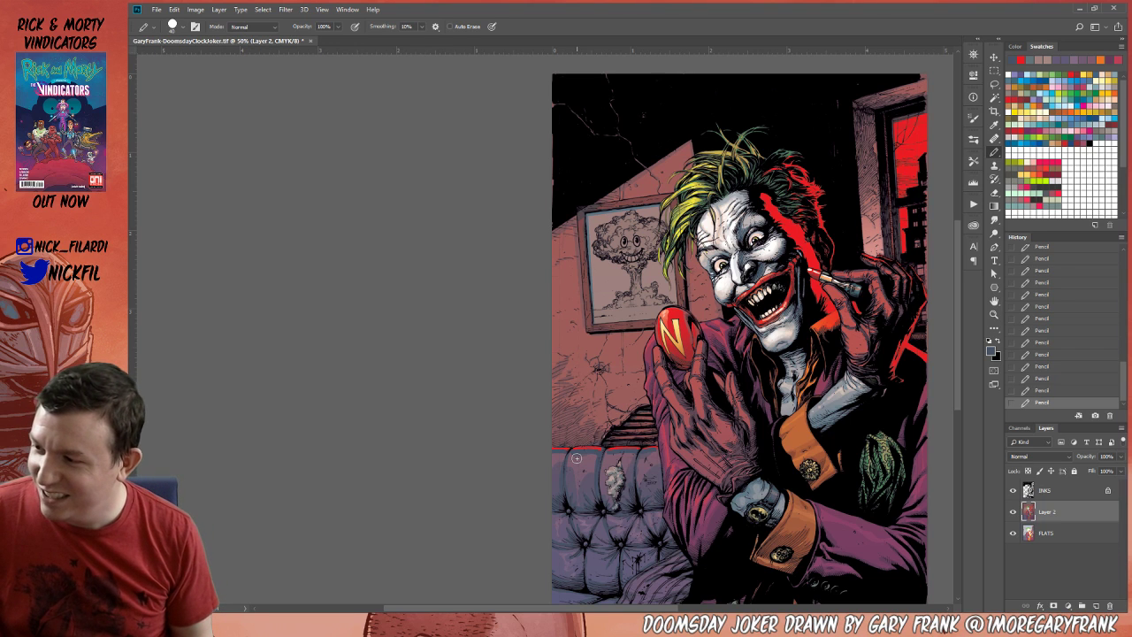
Lasso the area along the sofa's upper edge, blend it with gradients, and clear the selection.
key(z)
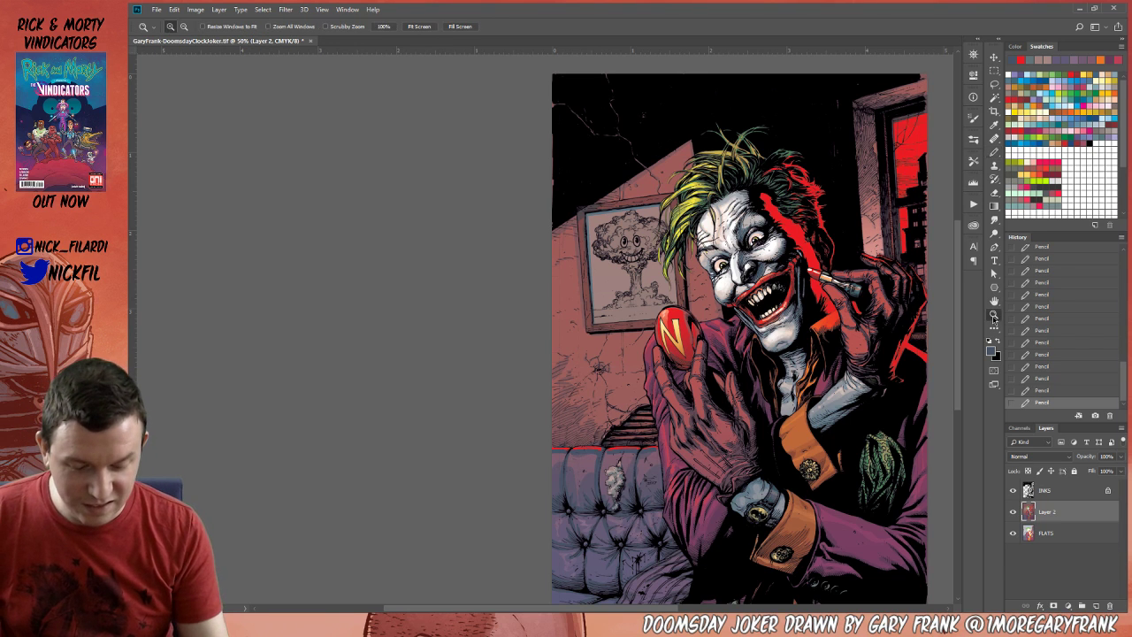
alt+click(676, 483)
click(994, 302)
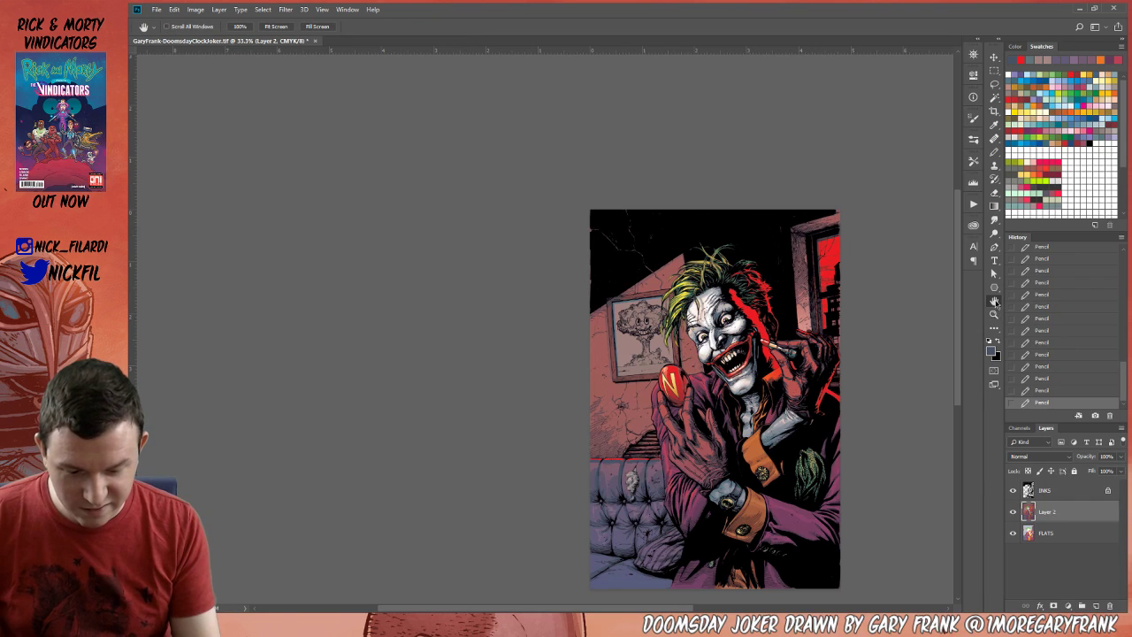
drag(611, 468, 603, 439)
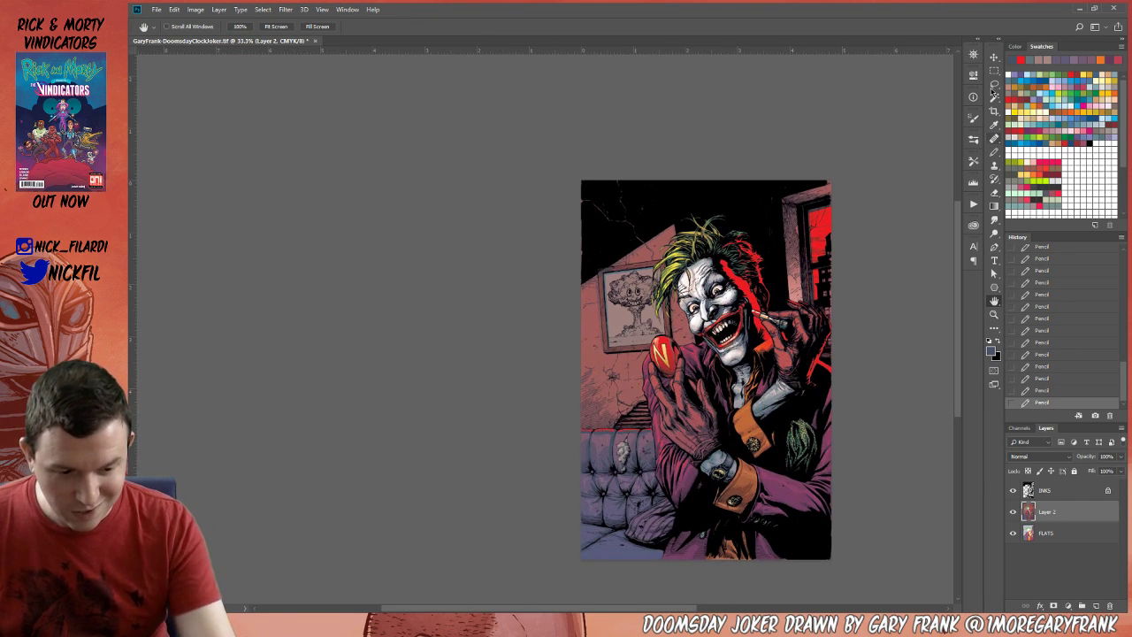
key(l)
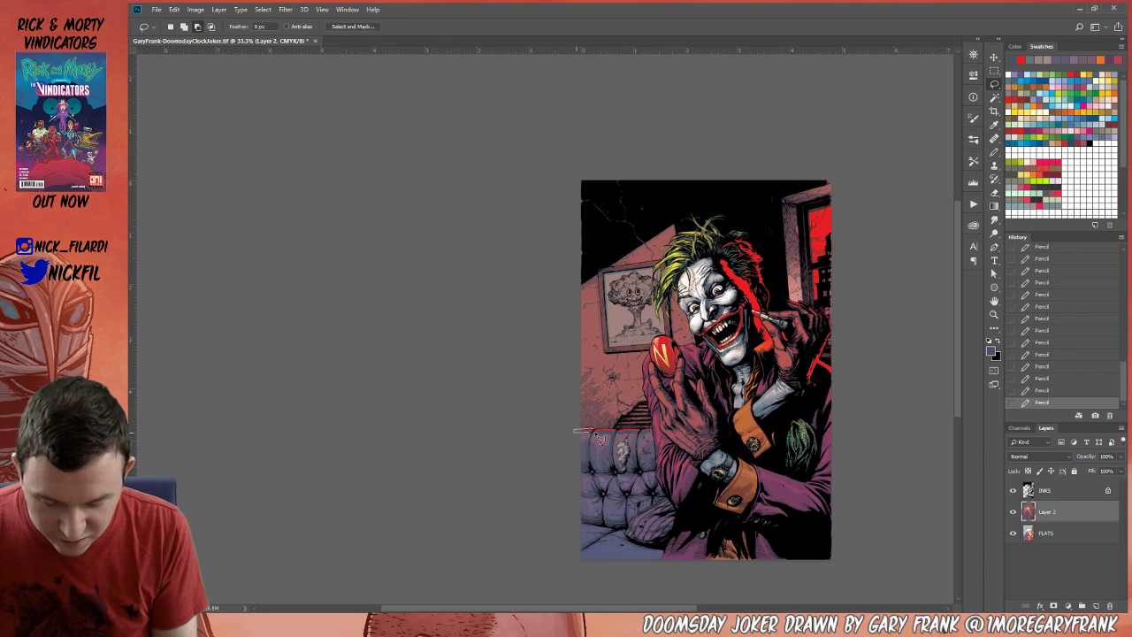
mouse_move(594, 431)
mouse_down()
mouse_move(638, 432)
mouse_move(598, 433)
mouse_move(619, 438)
mouse_up()
key(g)
key(ctrl+d)
Paint mottled texture on the wall around the framed picture, using the splatter-textured pencil brush at 100% opacity.
click(994, 301)
drag(945, 404, 882, 365)
click(994, 314)
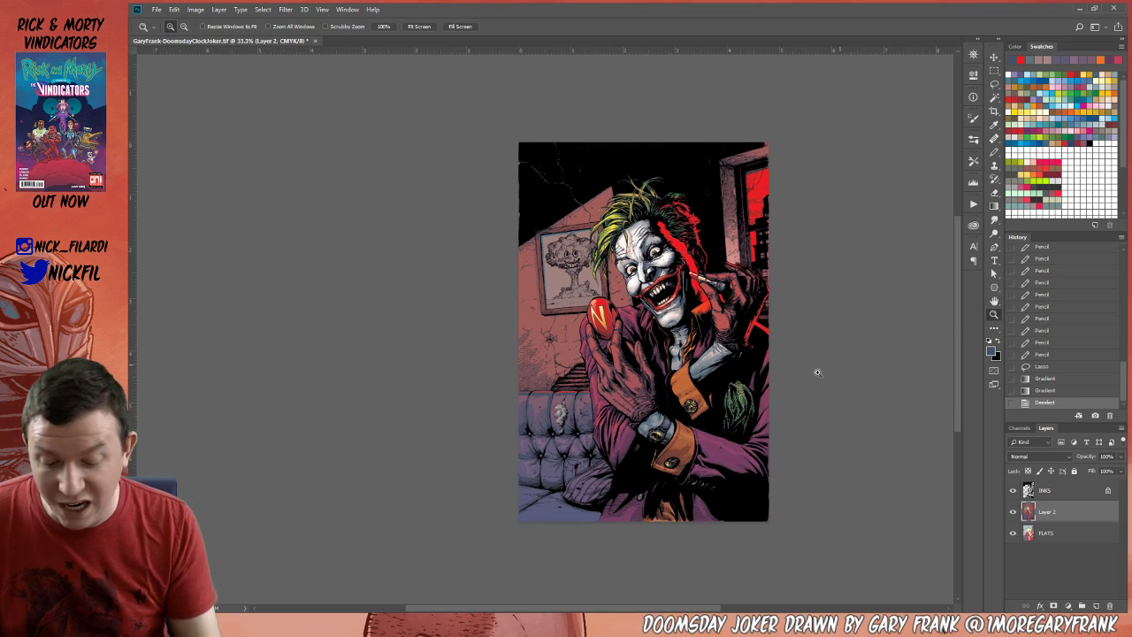
click(575, 348)
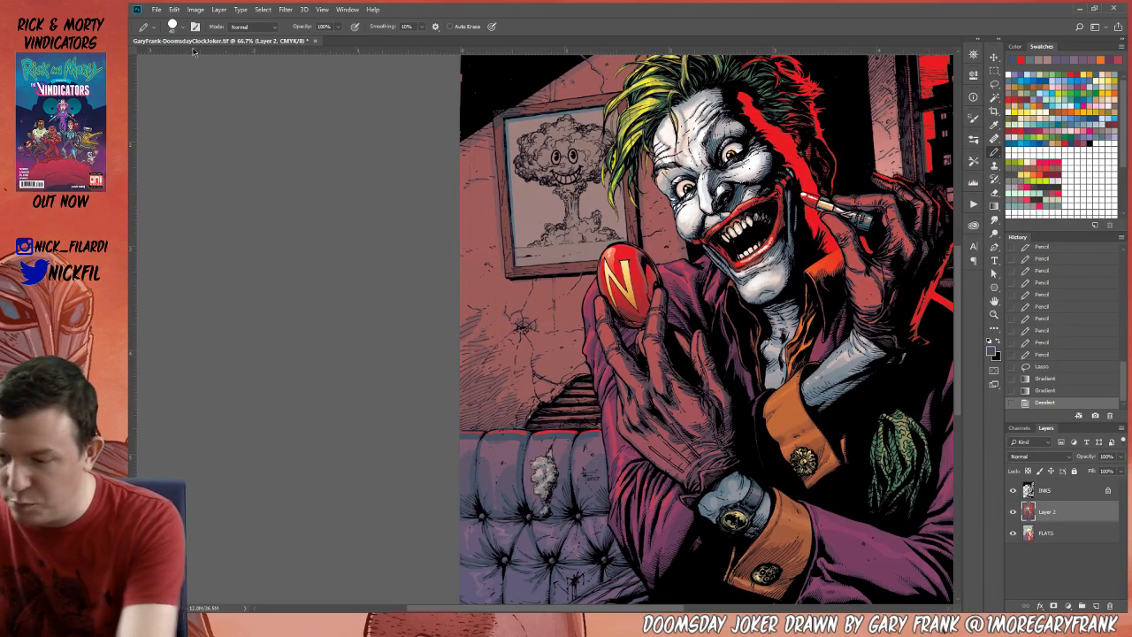
click(174, 27)
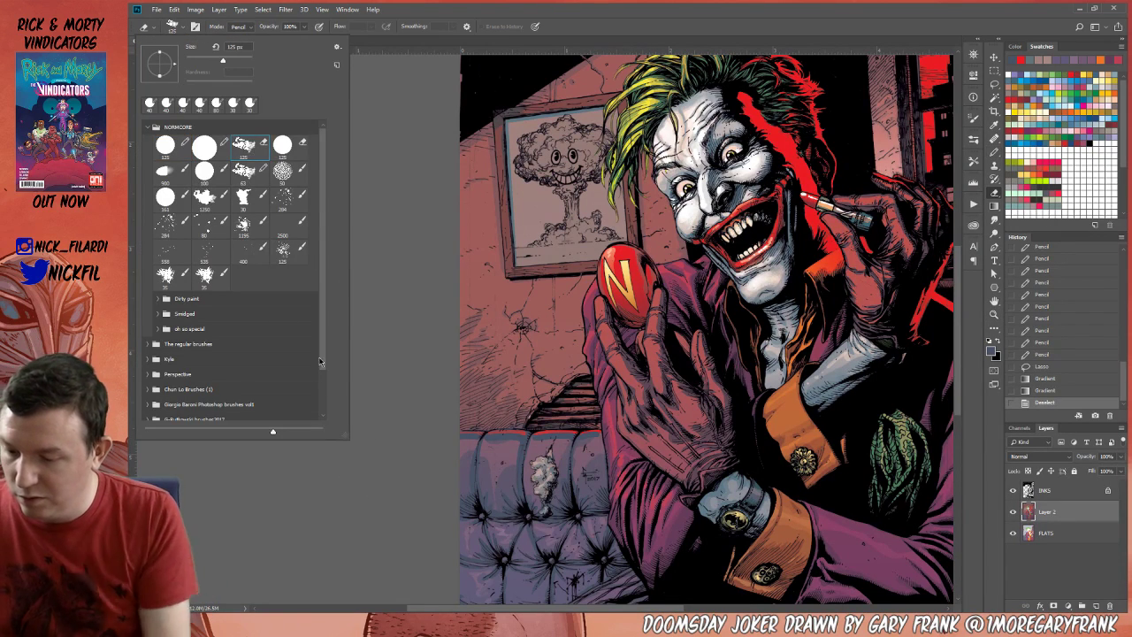
double_click(244, 169)
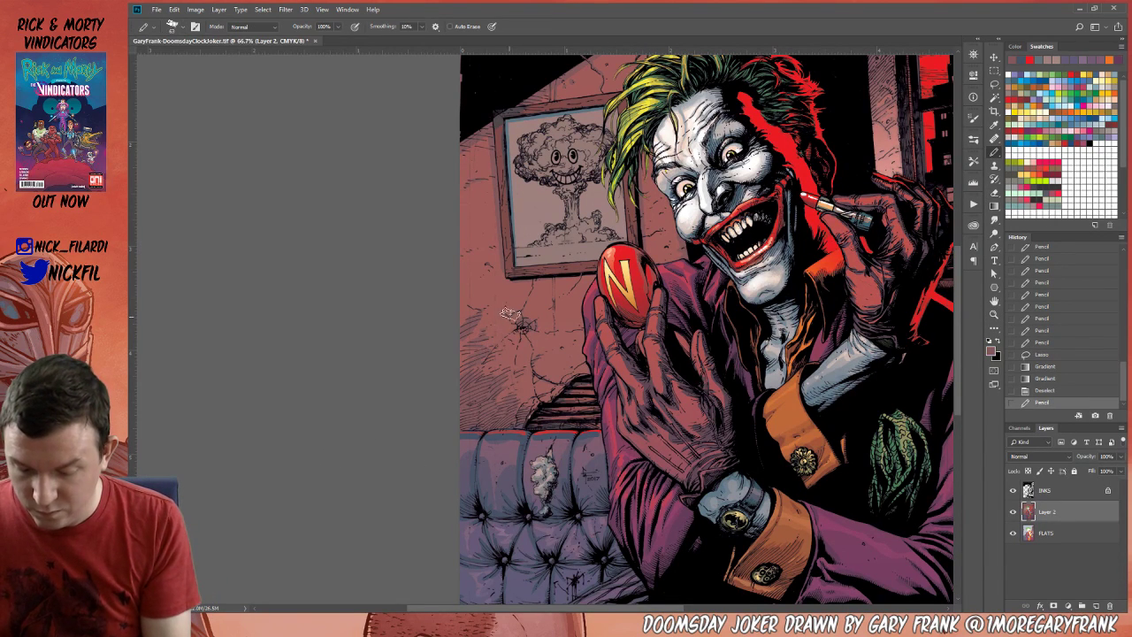
click(540, 334)
click(518, 430)
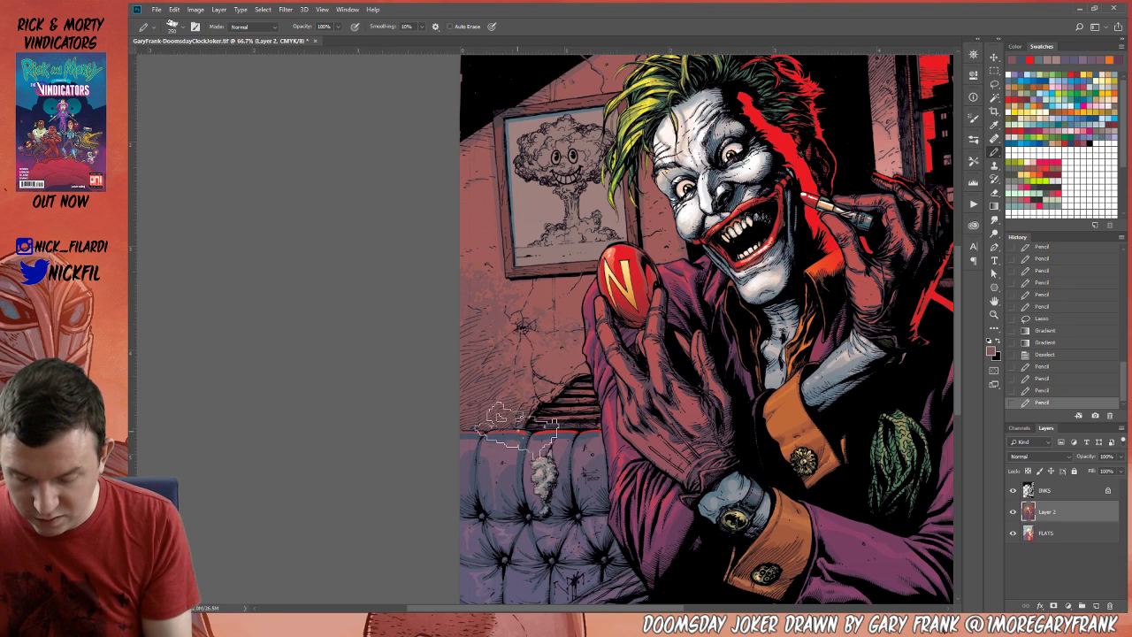
click(548, 352)
click(544, 379)
click(460, 180)
click(466, 337)
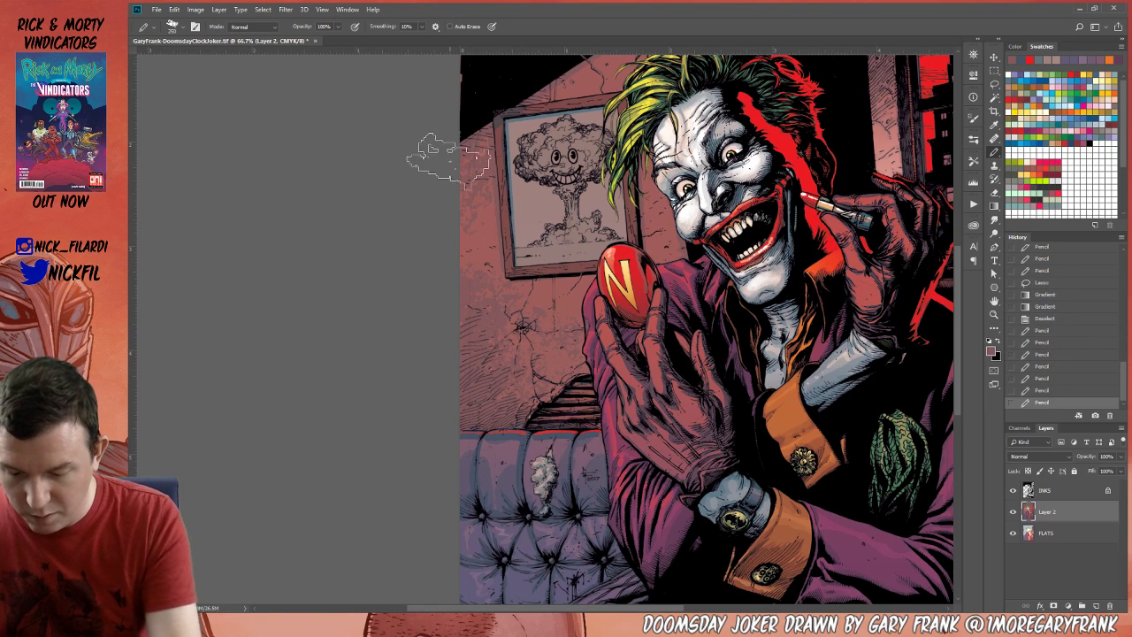
Add fainter mottling to the wall below the framed picture with the textured pencil at 30% opacity.
key(2)
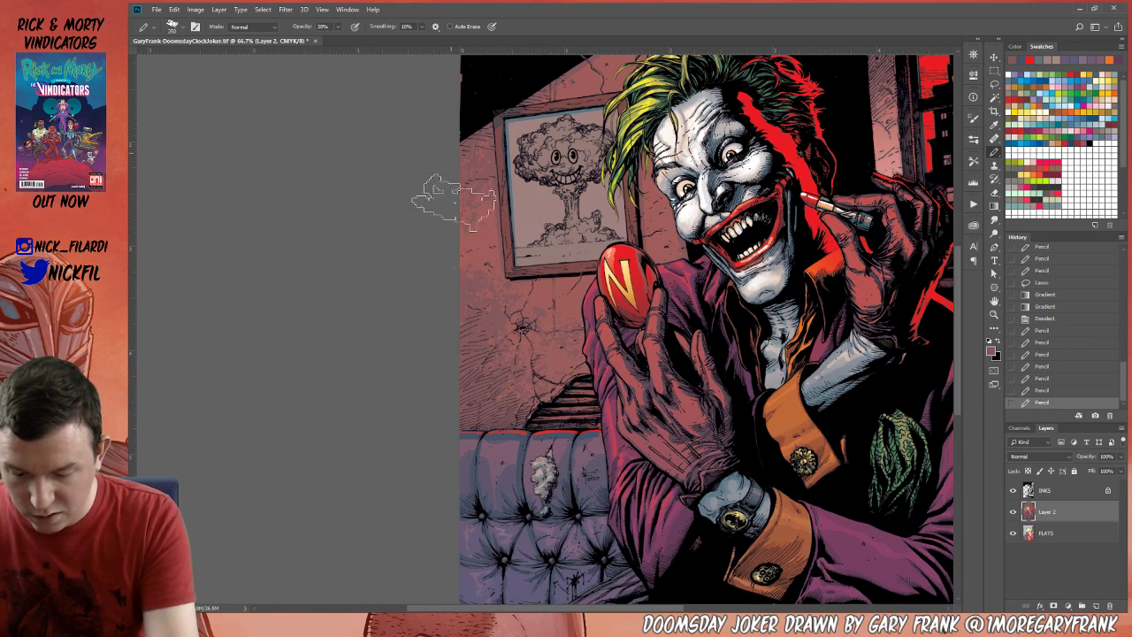
click(470, 379)
click(491, 327)
click(559, 326)
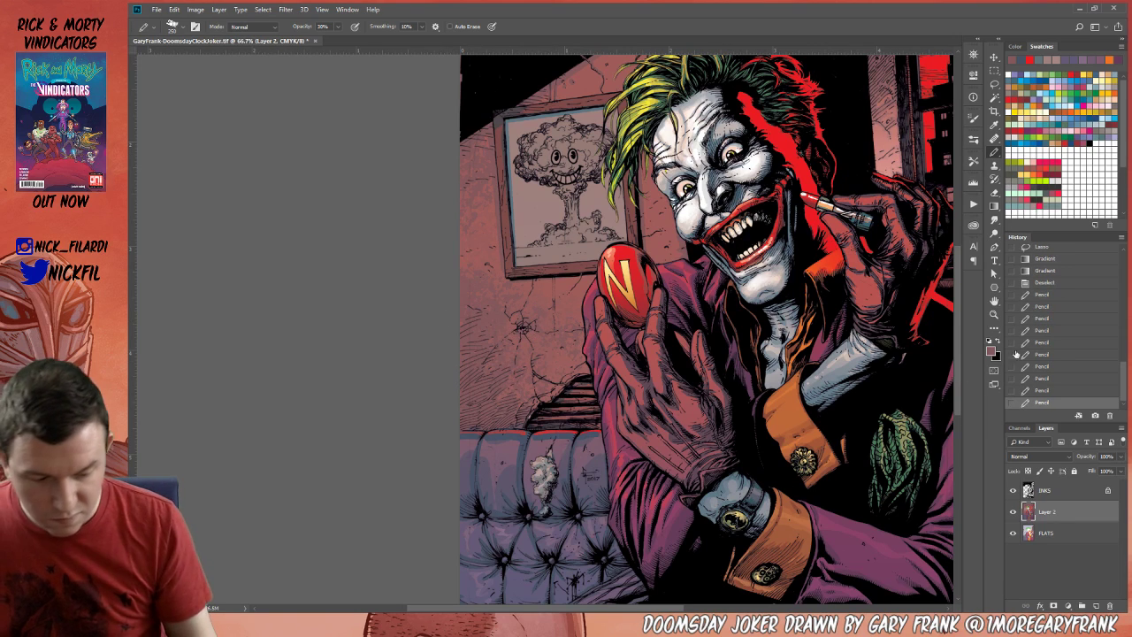
Select the background wall's flat colour on the FLATS layer with the Magic Wand and make Layer 2 active again.
click(995, 302)
drag(710, 298, 723, 440)
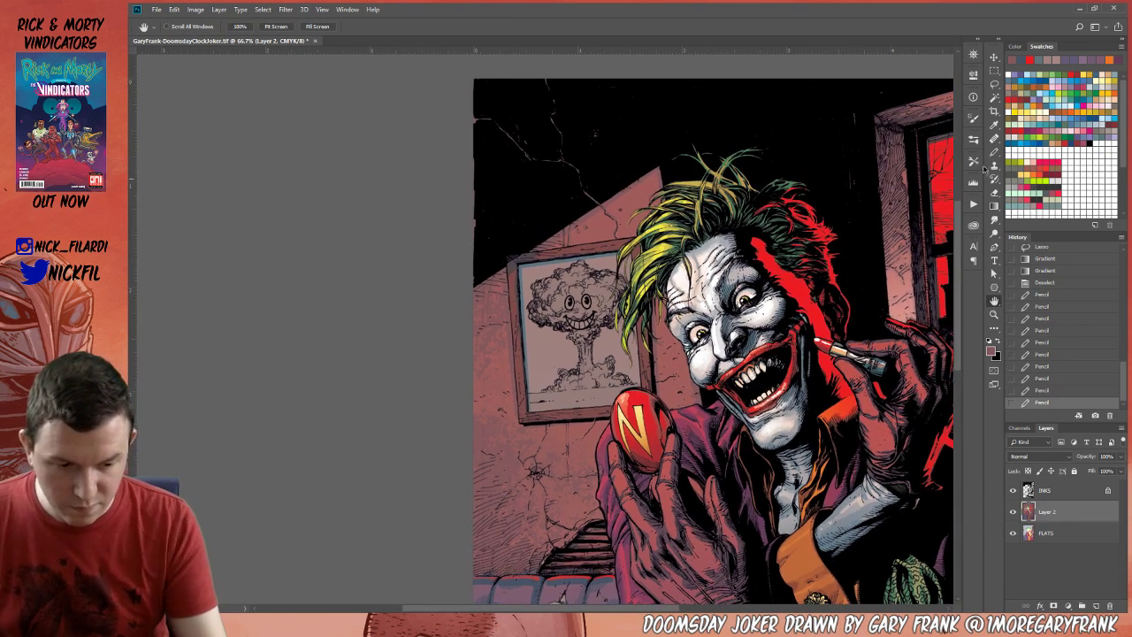
click(994, 99)
click(1046, 532)
click(566, 478)
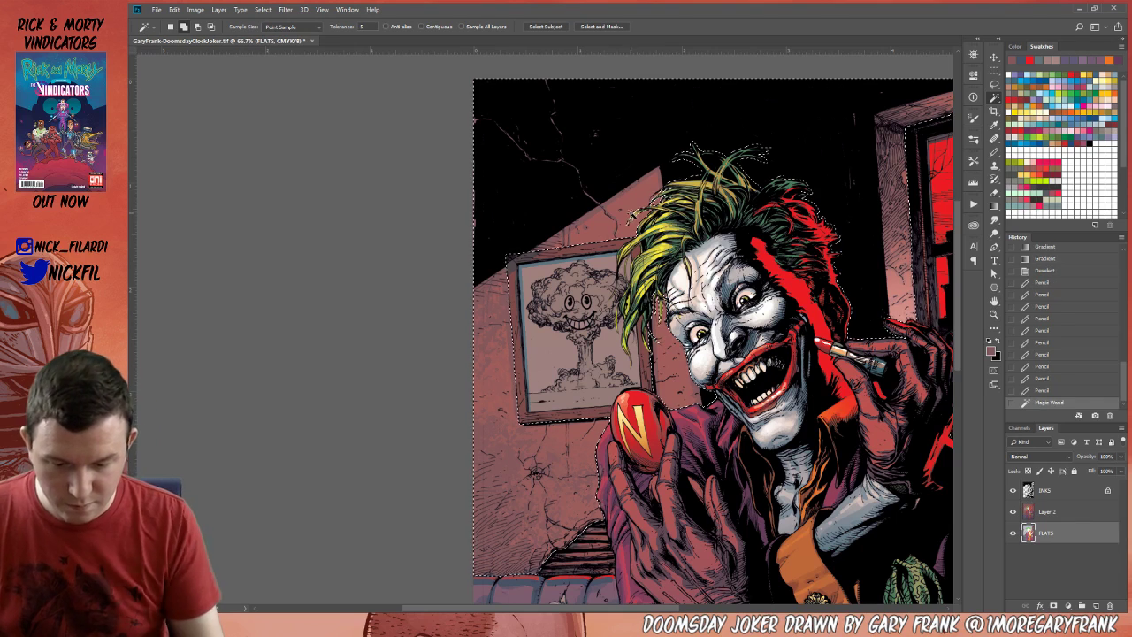
click(1048, 512)
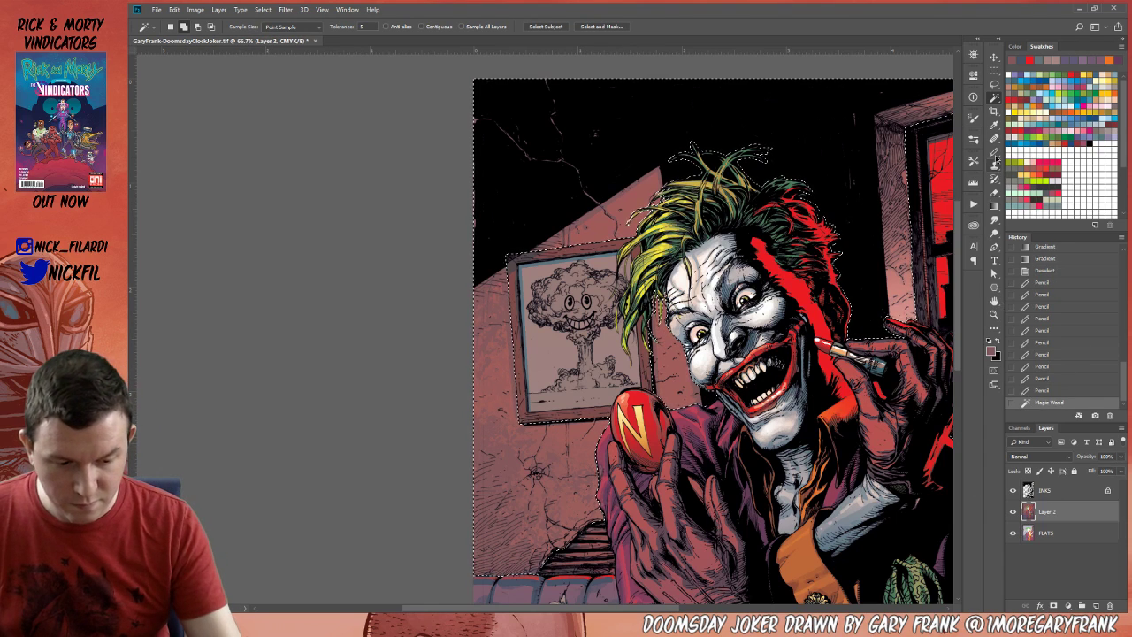
Texture the selected wall around the hair and picture with the pencil at 100%, 50% and 30% opacity, and clear the selection.
key(b)
key(0)
mouse_move(640, 182)
mouse_down()
mouse_move(672, 199)
mouse_move(650, 216)
mouse_up()
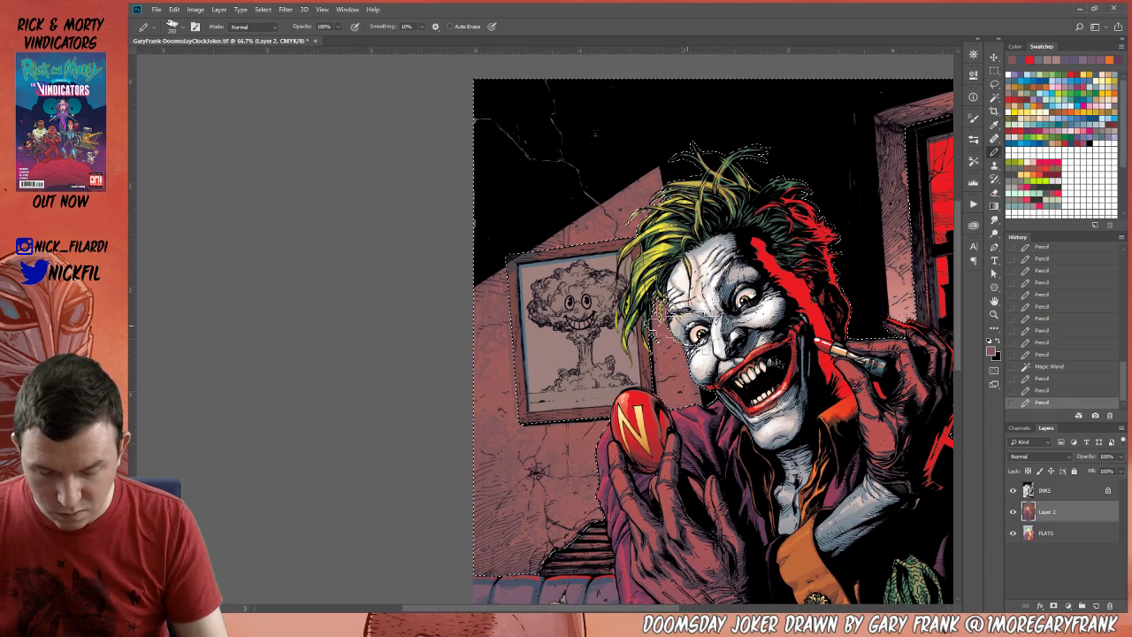
drag(659, 306, 681, 389)
key(5)
mouse_move(882, 281)
mouse_down()
mouse_move(876, 398)
mouse_move(875, 225)
mouse_move(875, 401)
mouse_move(876, 265)
mouse_up()
key(3)
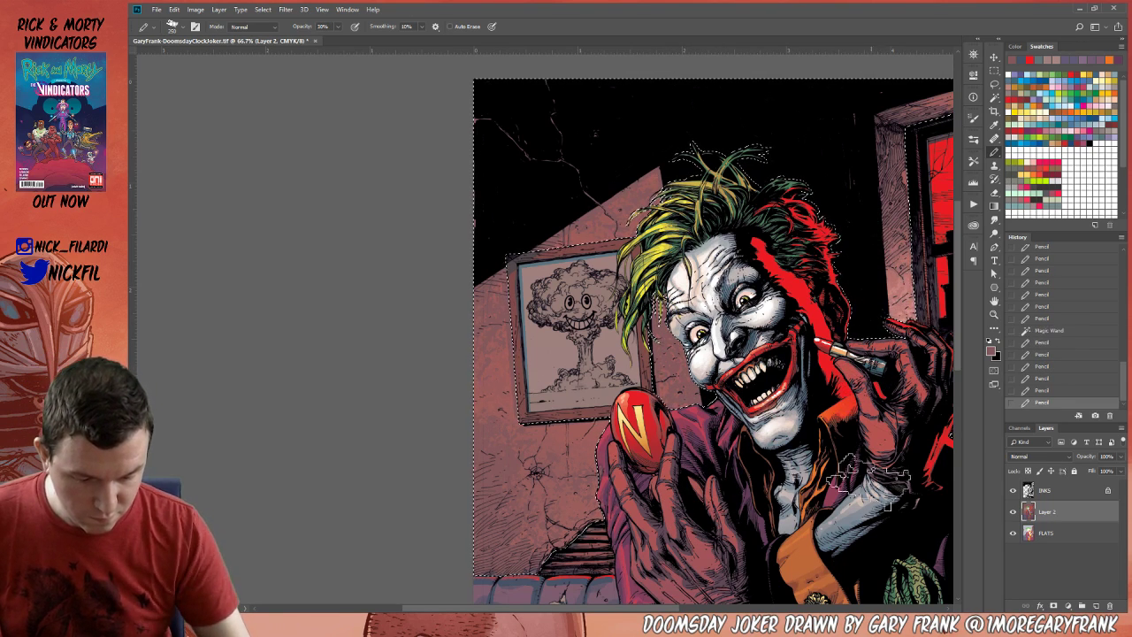
key(ctrl+d)
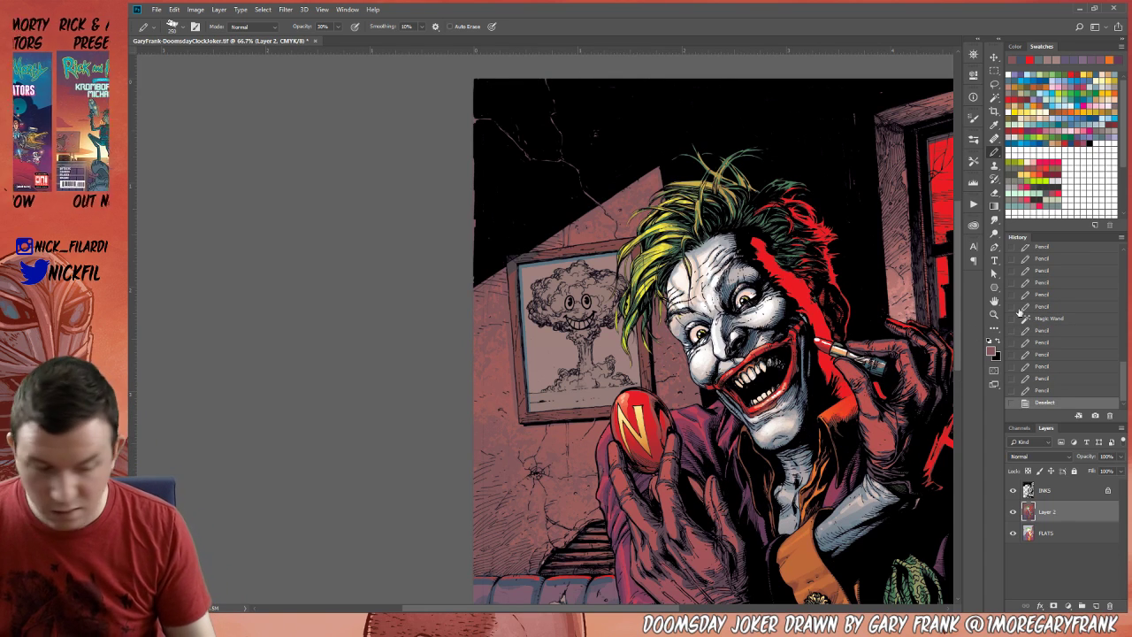
Examine the wall texture, framed picture, figure and sofa colouring, both close up and across the whole artwork.
click(994, 315)
alt+click(877, 344)
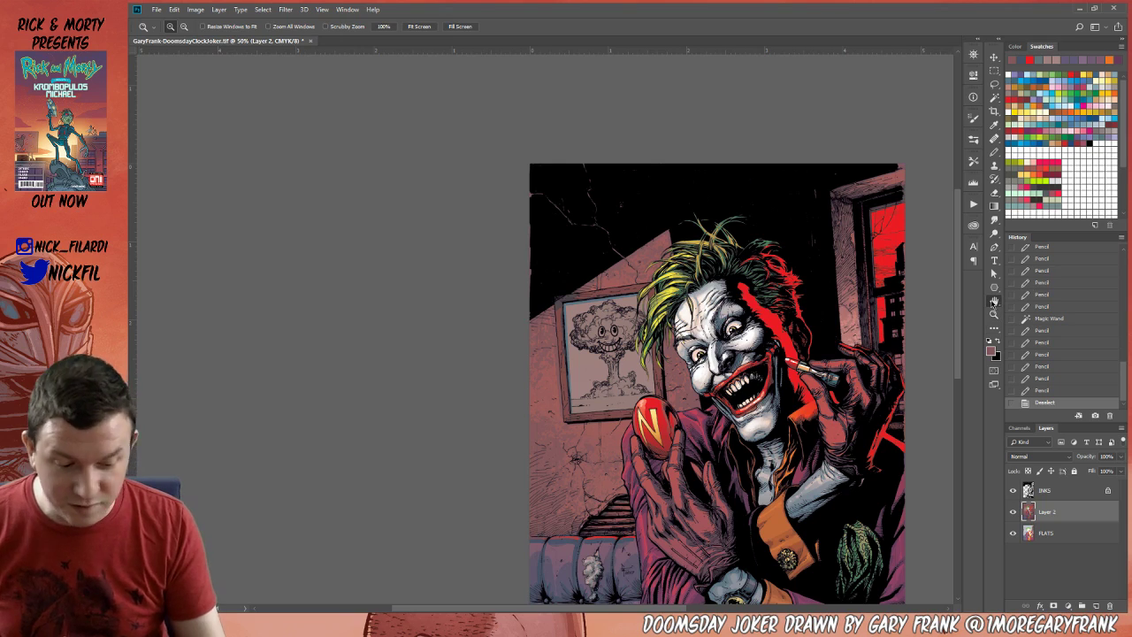
click(995, 301)
drag(937, 372, 896, 329)
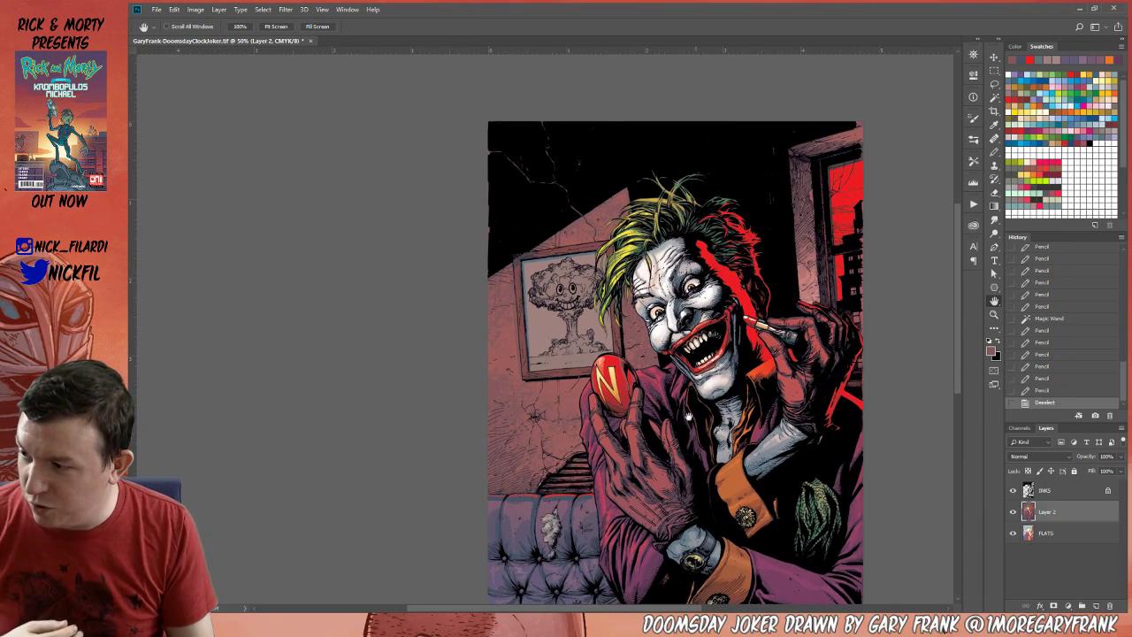
mouse_move(689, 416)
mouse_down()
mouse_move(701, 409)
mouse_move(683, 408)
mouse_up()
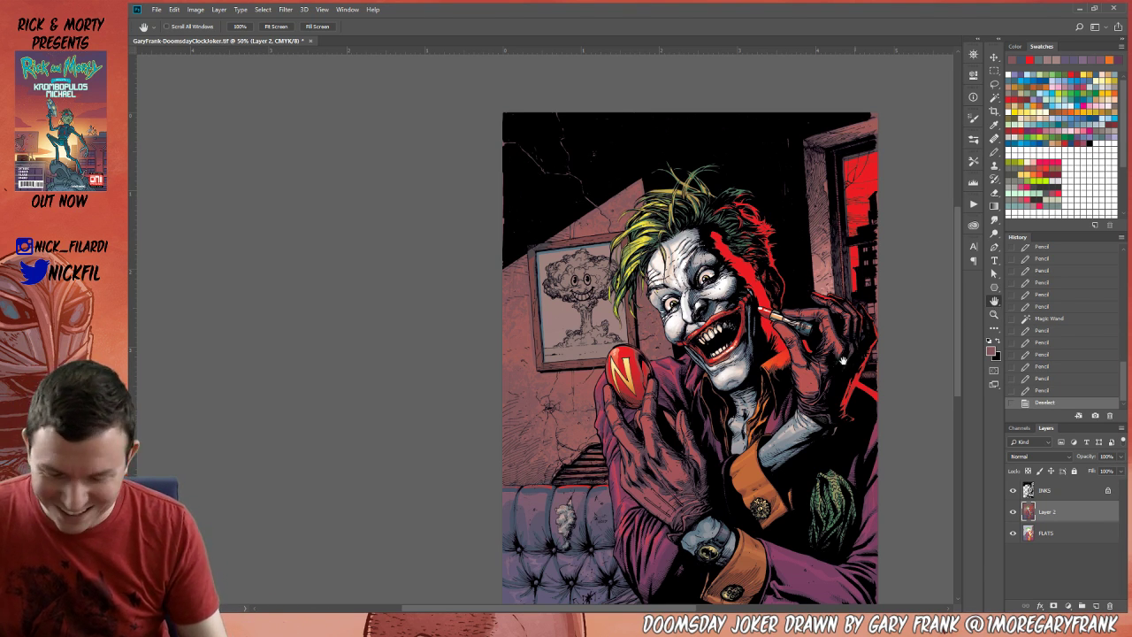
drag(739, 396, 725, 387)
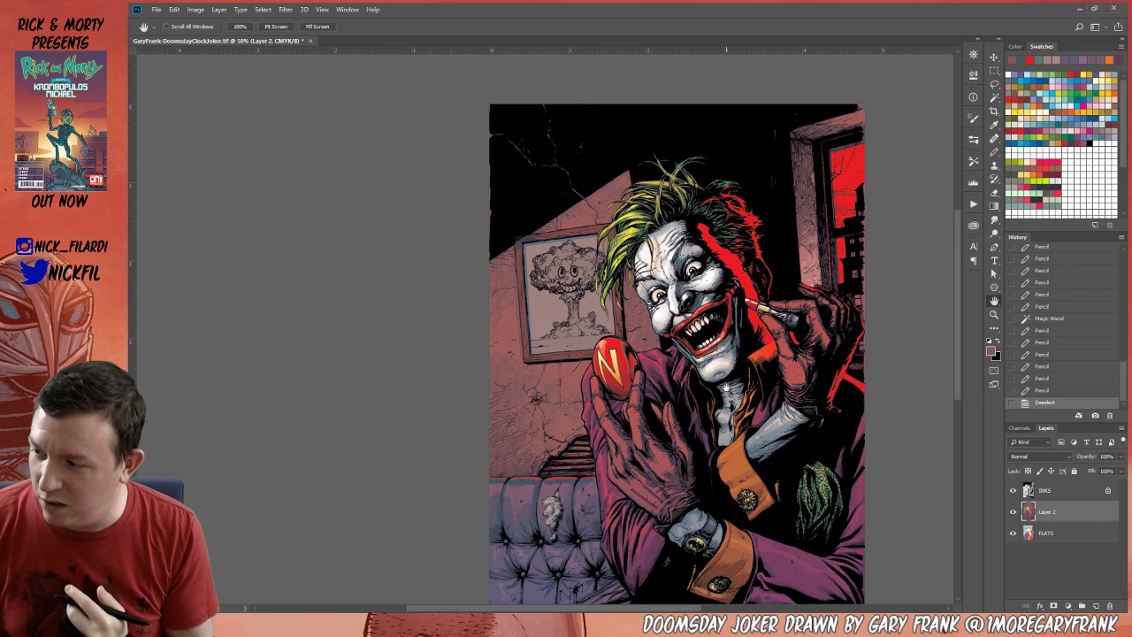
key(z)
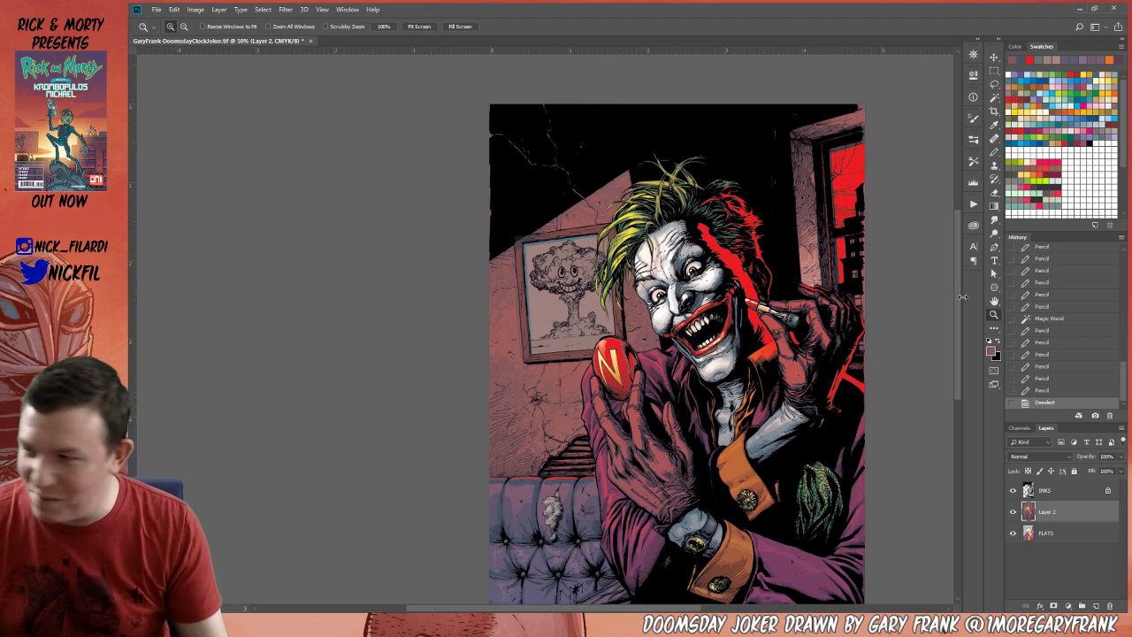
click(572, 288)
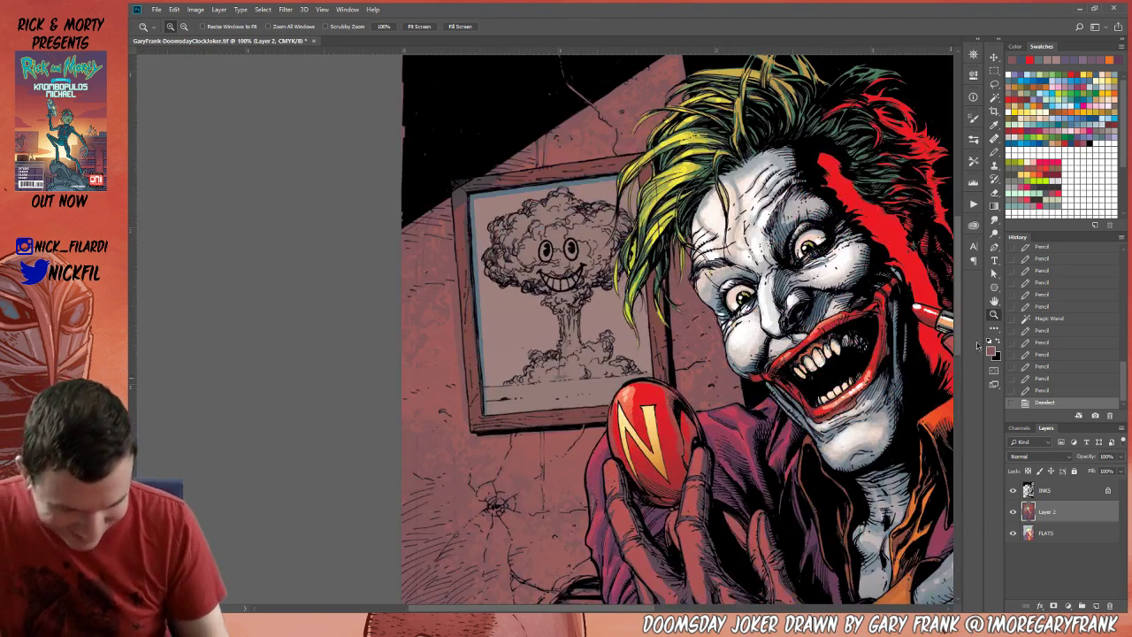
click(995, 301)
drag(678, 434, 664, 479)
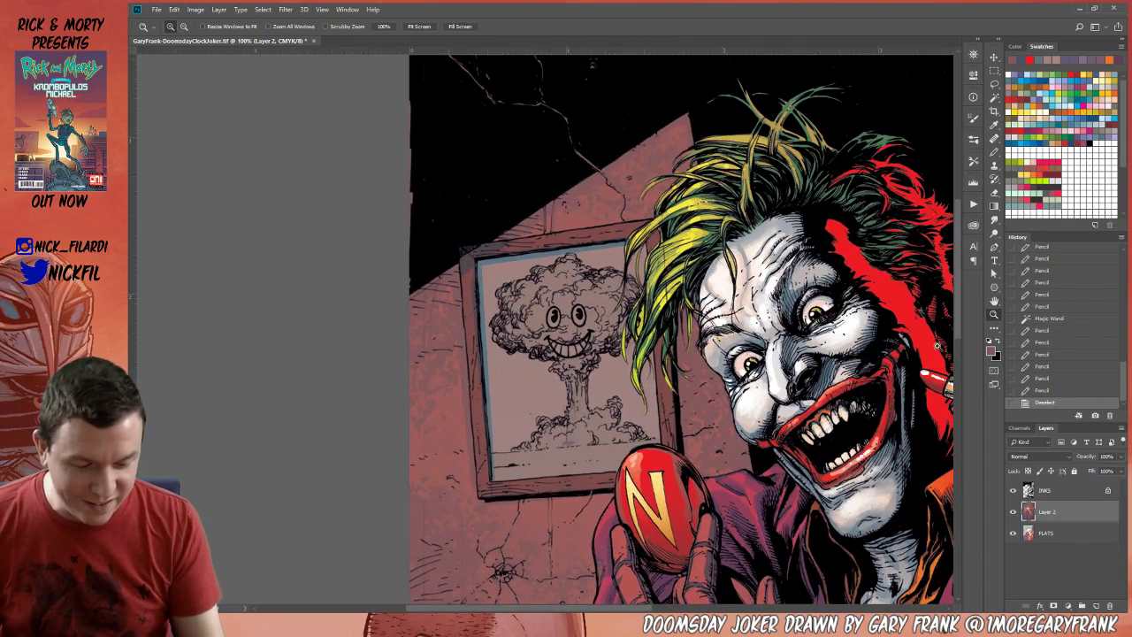
key(ctrl+minus)
key(ctrl+minus)
key(ctrl+minus)
drag(923, 415, 661, 402)
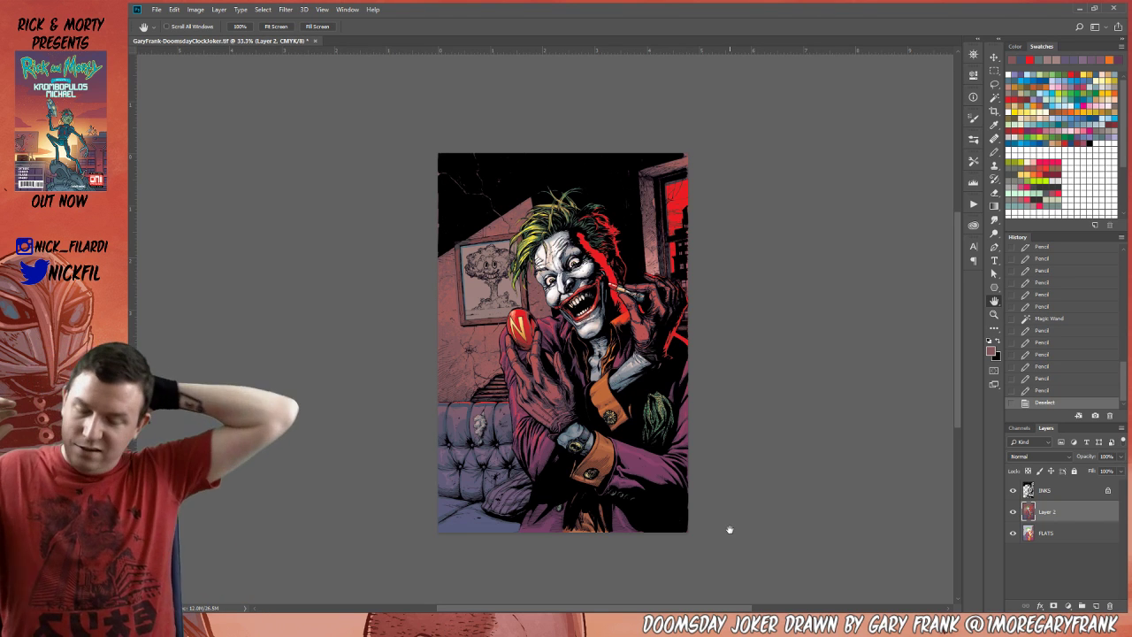
click(993, 314)
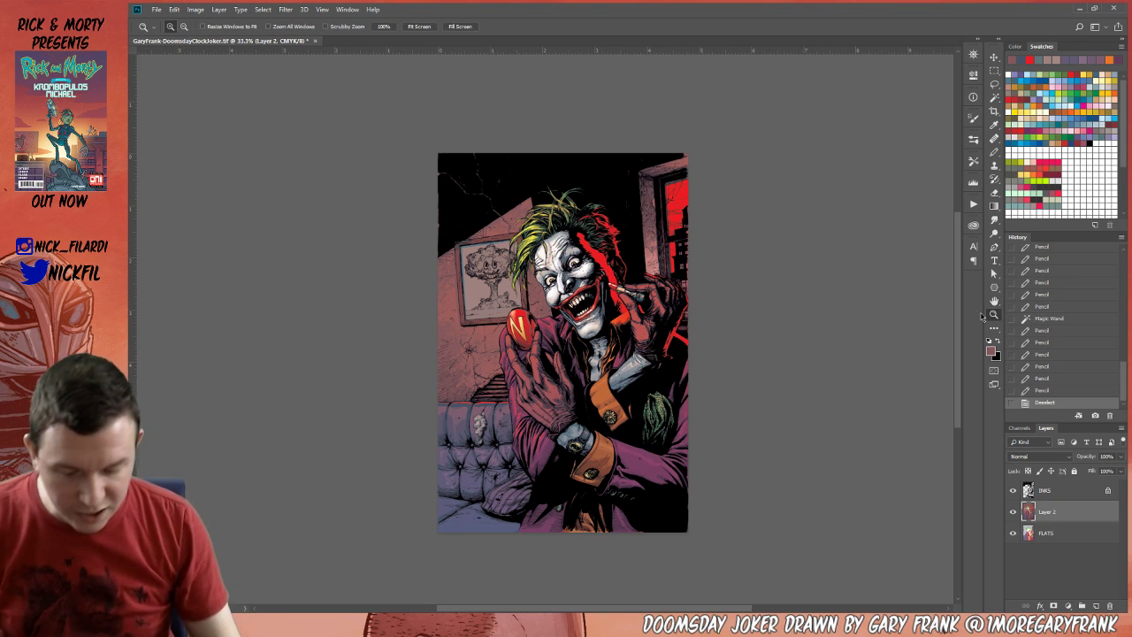
Shade the glove holding the red egg and the jacket beside it with the hard round pencil at 50% opacity.
click(589, 373)
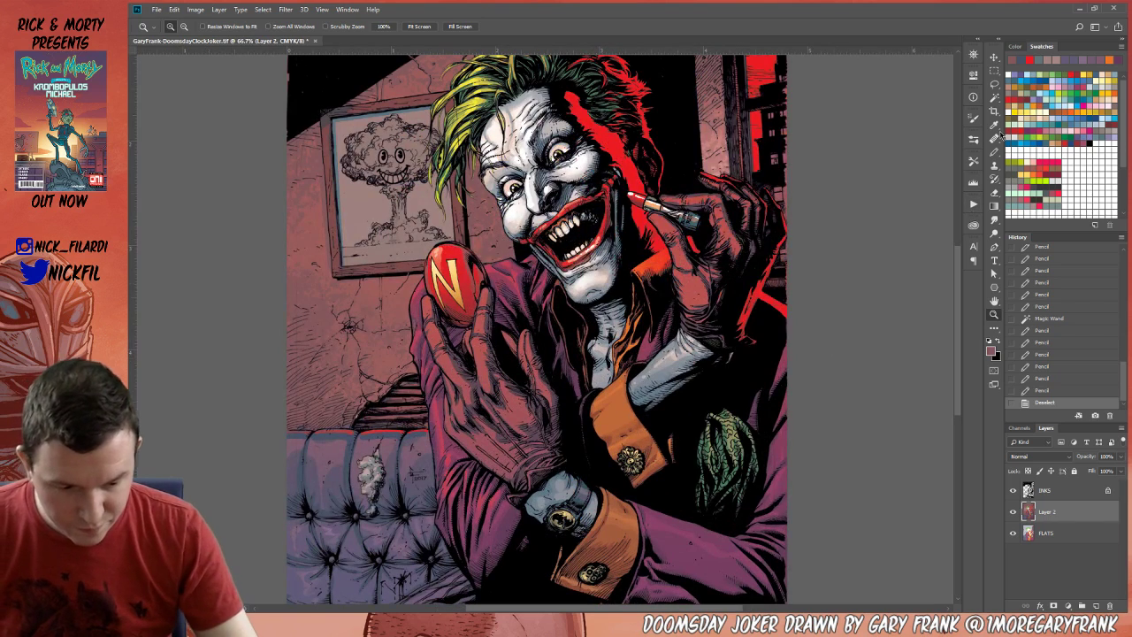
click(994, 154)
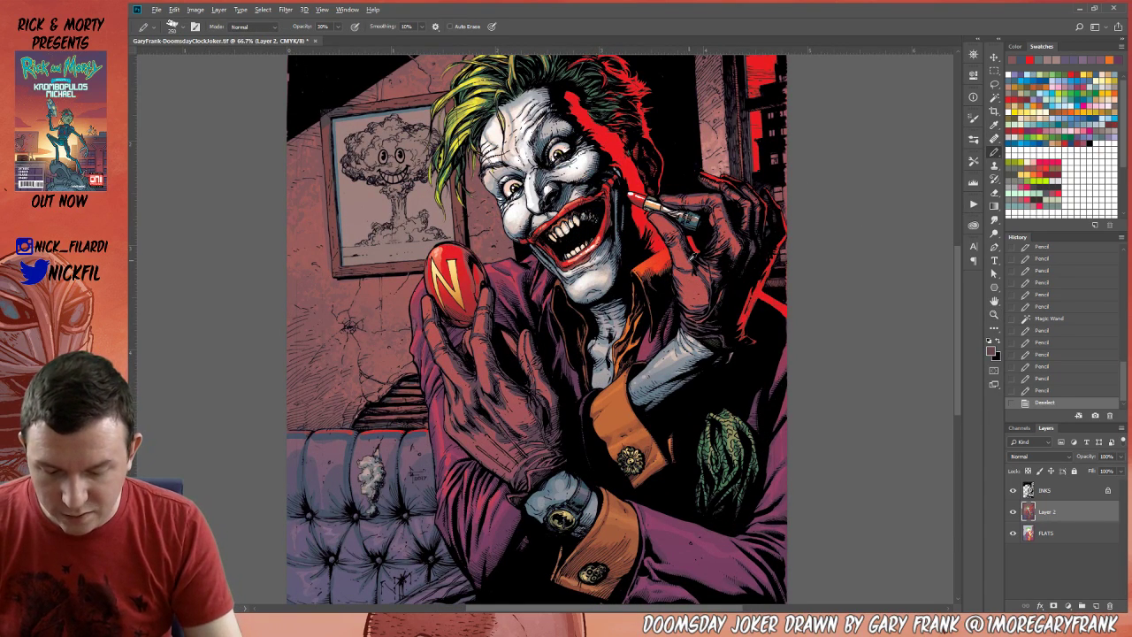
click(177, 27)
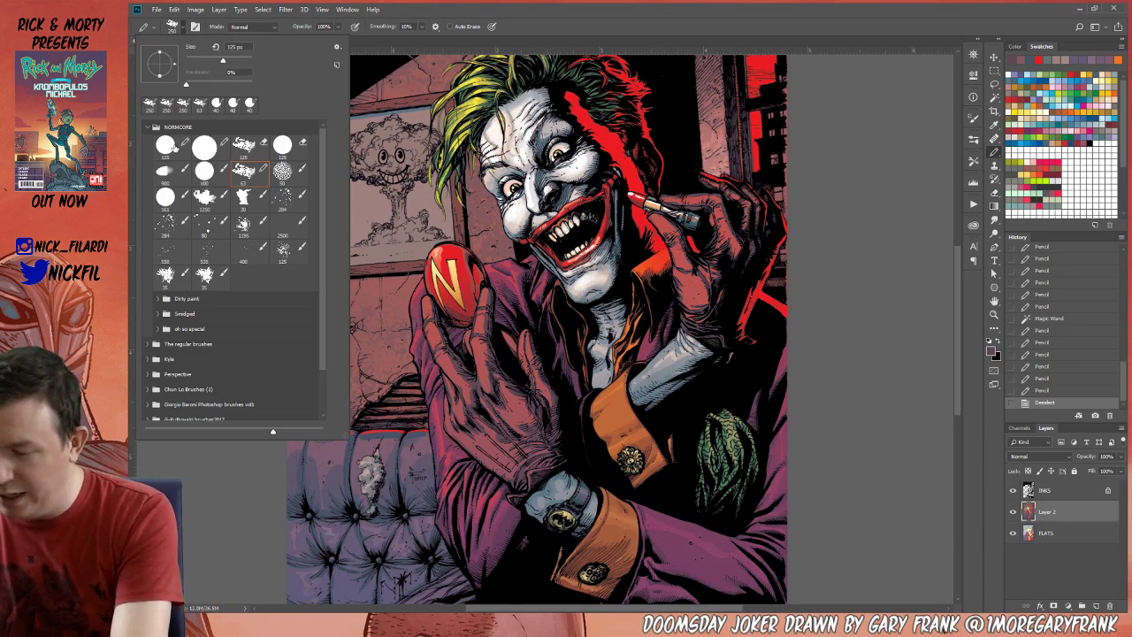
click(171, 146)
click(818, 345)
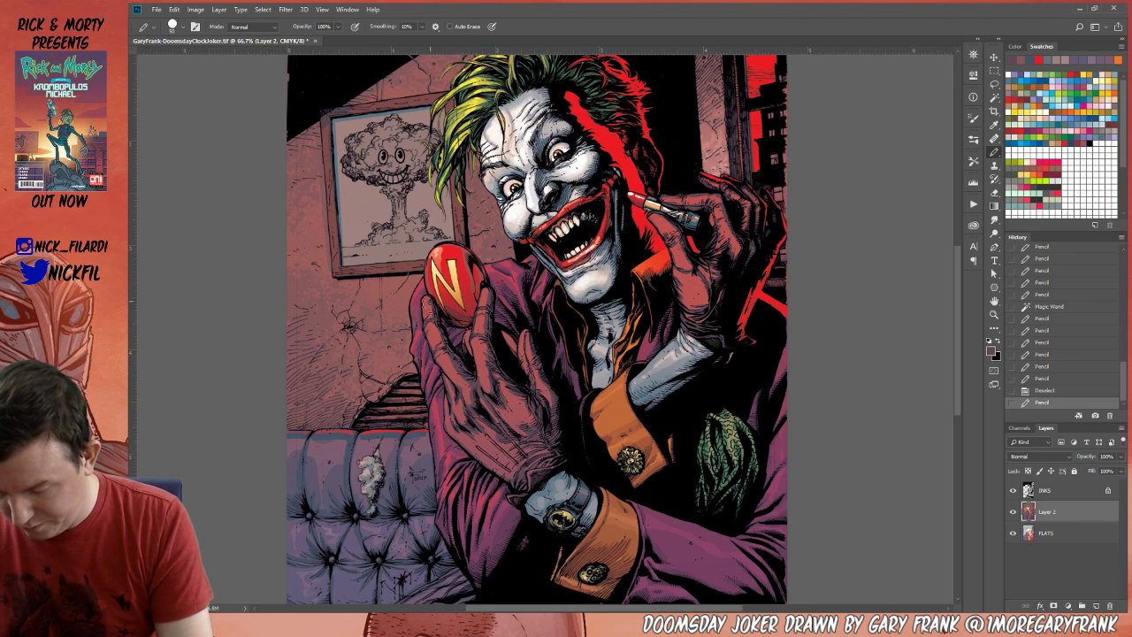
key(5)
mouse_move(428, 310)
mouse_down()
mouse_move(444, 344)
mouse_move(424, 331)
mouse_move(438, 362)
mouse_move(460, 378)
mouse_move(447, 357)
mouse_move(471, 391)
mouse_move(474, 381)
mouse_move(474, 412)
mouse_up()
drag(472, 345, 485, 347)
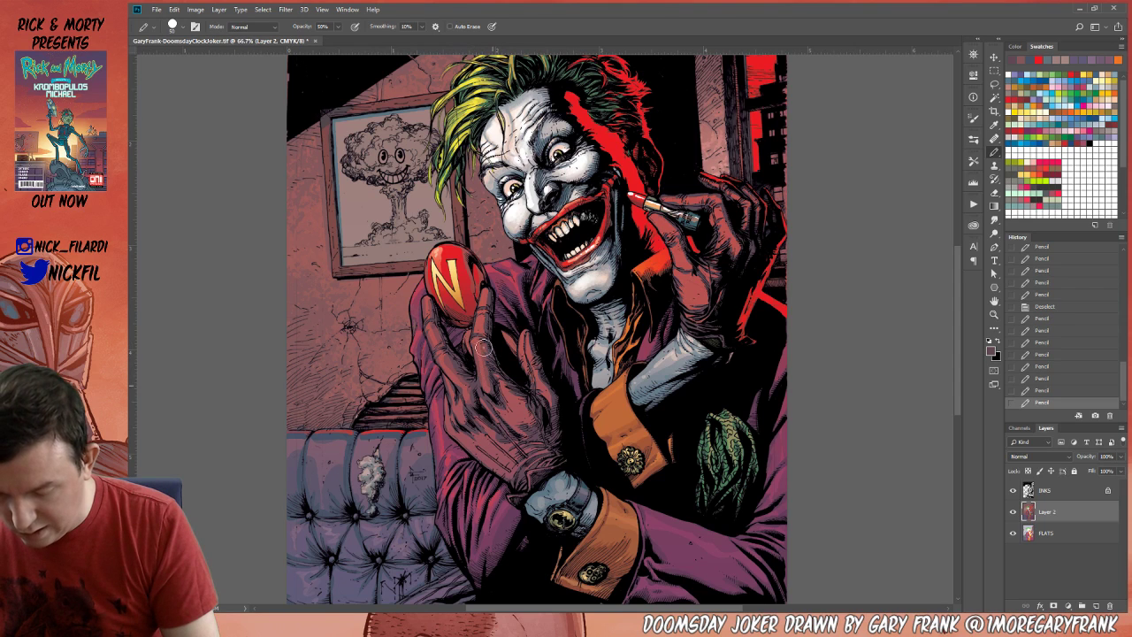
mouse_move(489, 293)
mouse_down()
mouse_move(474, 332)
mouse_move(511, 361)
mouse_up()
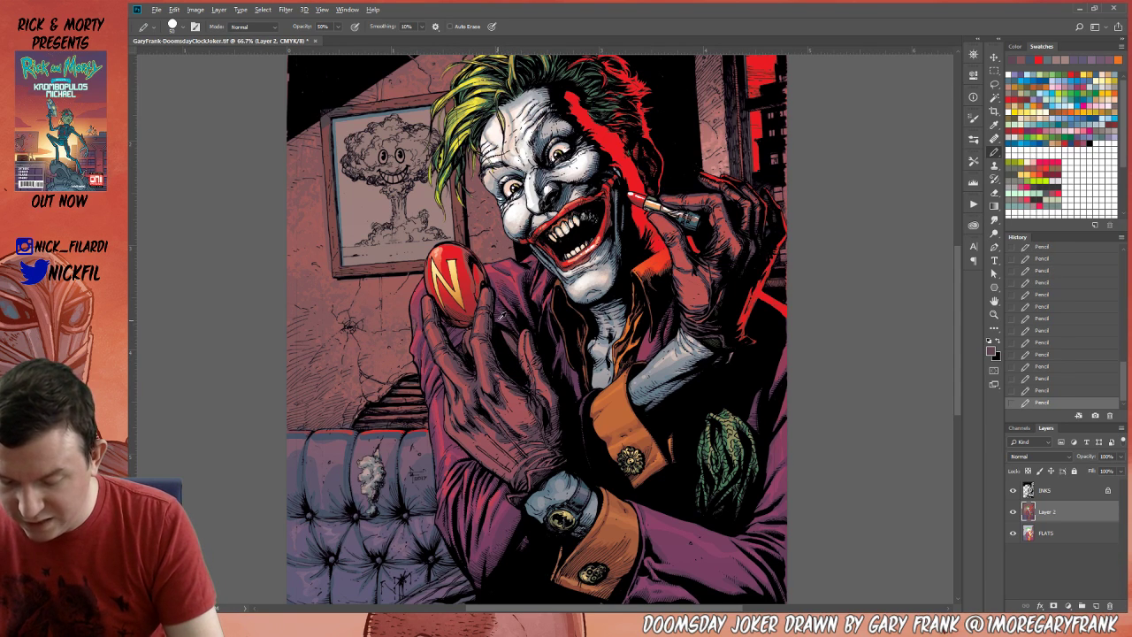
Paint red reflected light, sampled from the egg, beneath it on the hand with the pencil at 100% opacity.
key(0)
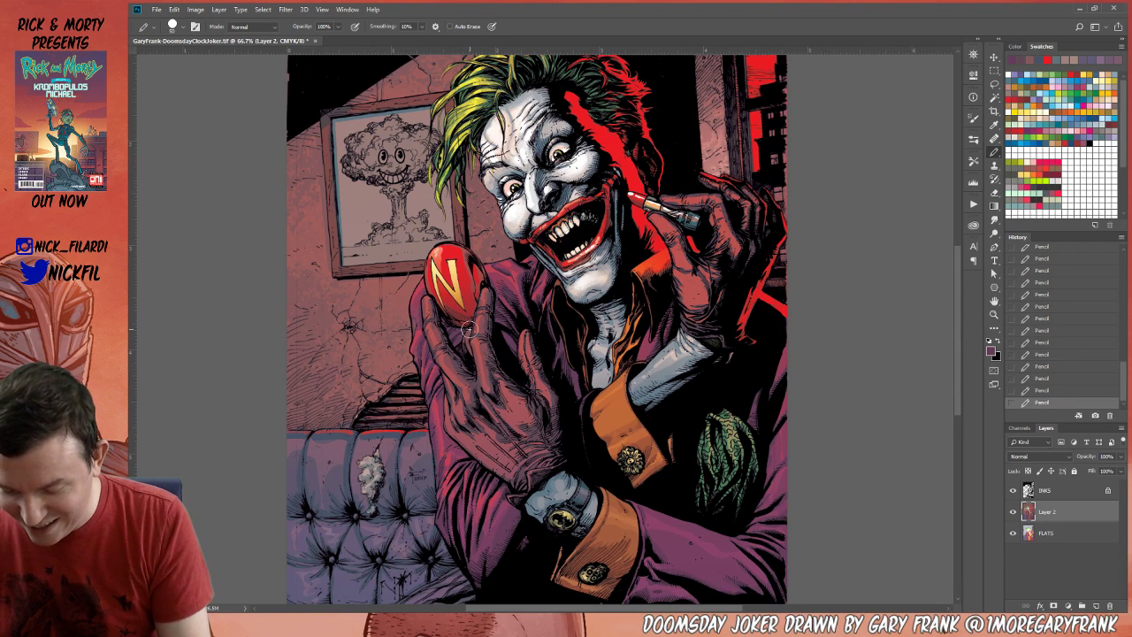
alt+click(472, 297)
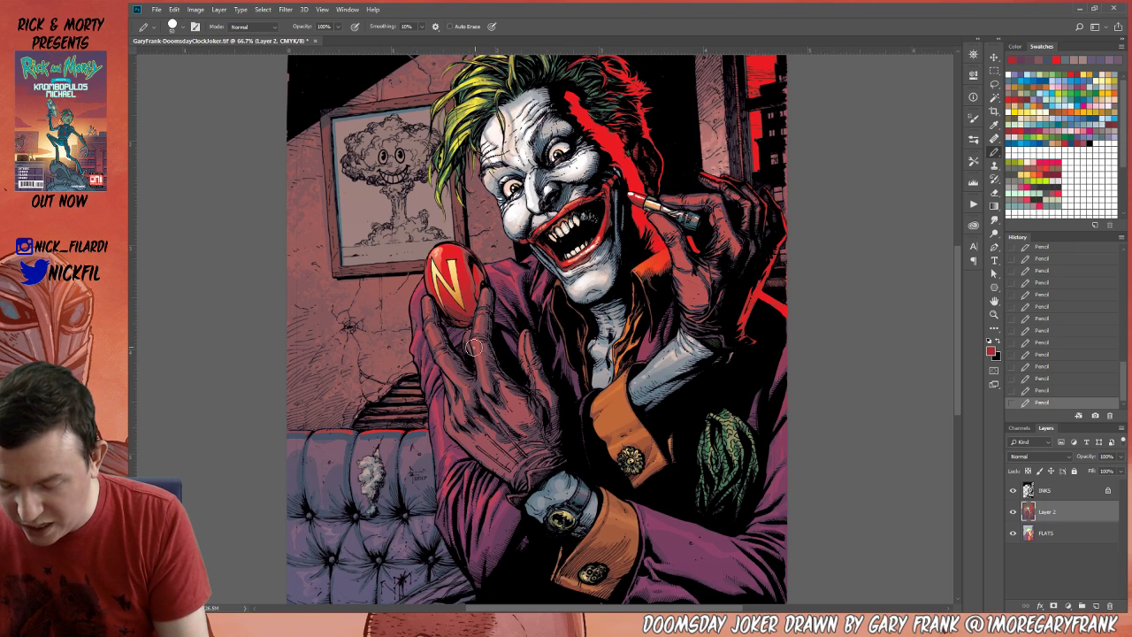
mouse_move(465, 341)
mouse_down()
mouse_move(472, 361)
mouse_move(515, 360)
mouse_up()
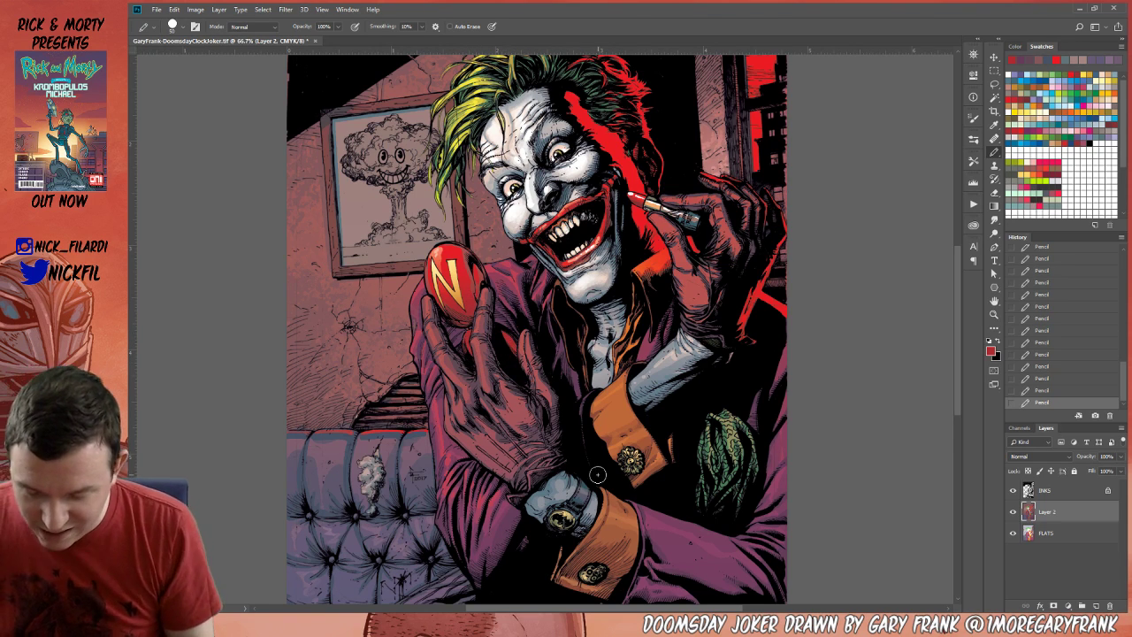
Shade the raised glove holding the lipstick with the pencil at 50% opacity, sampling lighter red from its fingertips, and restore 100% opacity.
key(5)
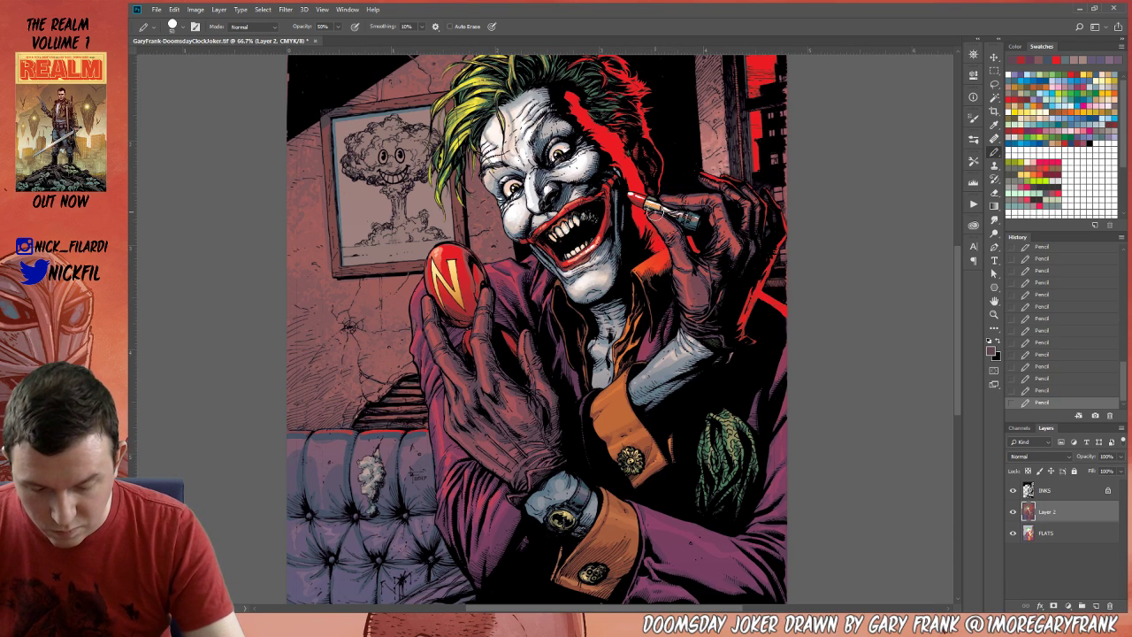
click(996, 304)
drag(762, 265, 695, 369)
click(994, 153)
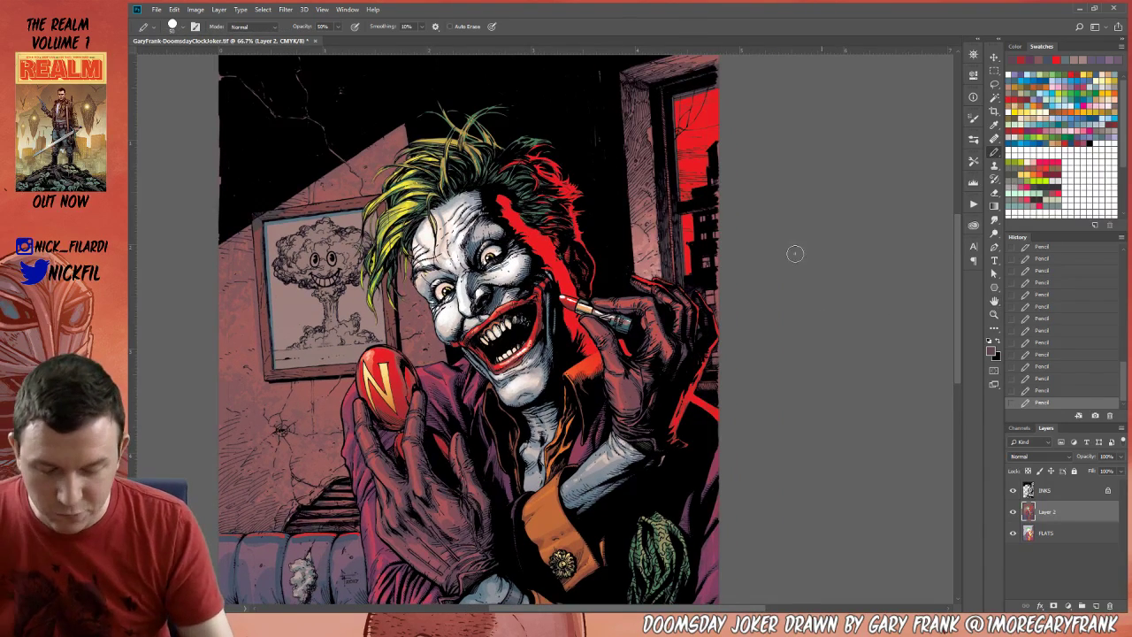
alt+click(642, 292)
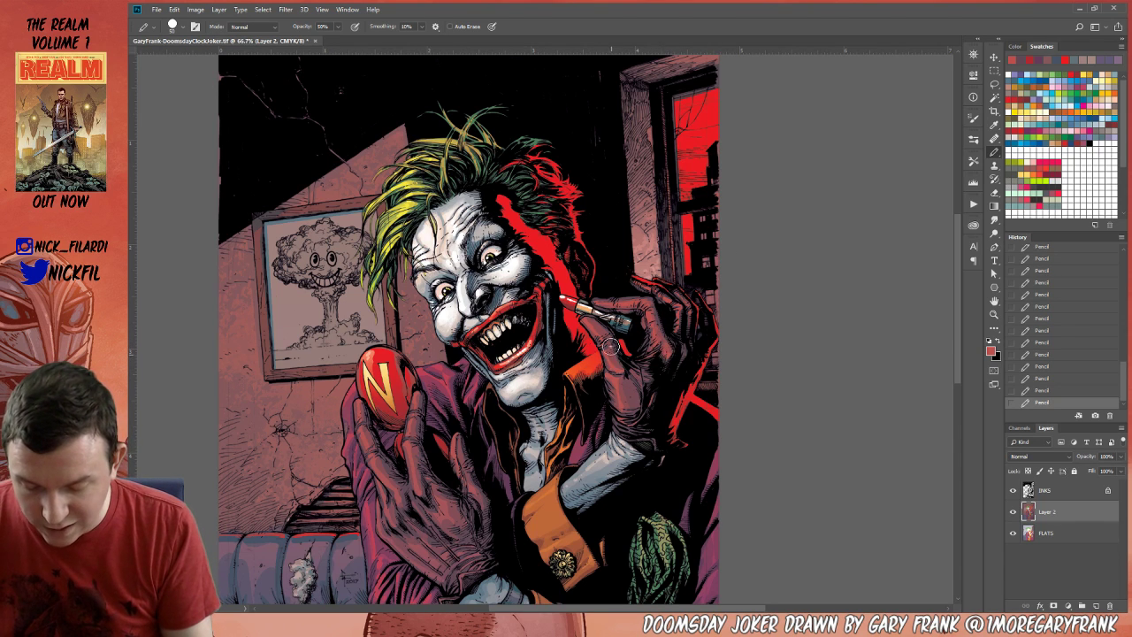
key(0)
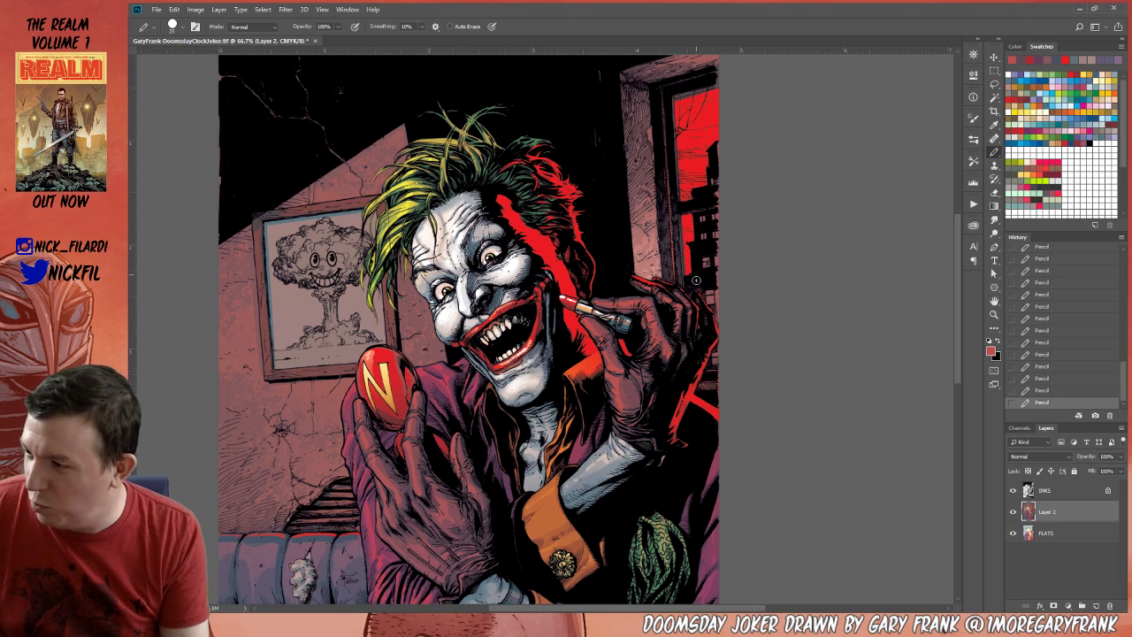
Examine the colouring of the gloves, face and window area across the wider artwork.
click(995, 313)
alt+click(656, 452)
click(994, 301)
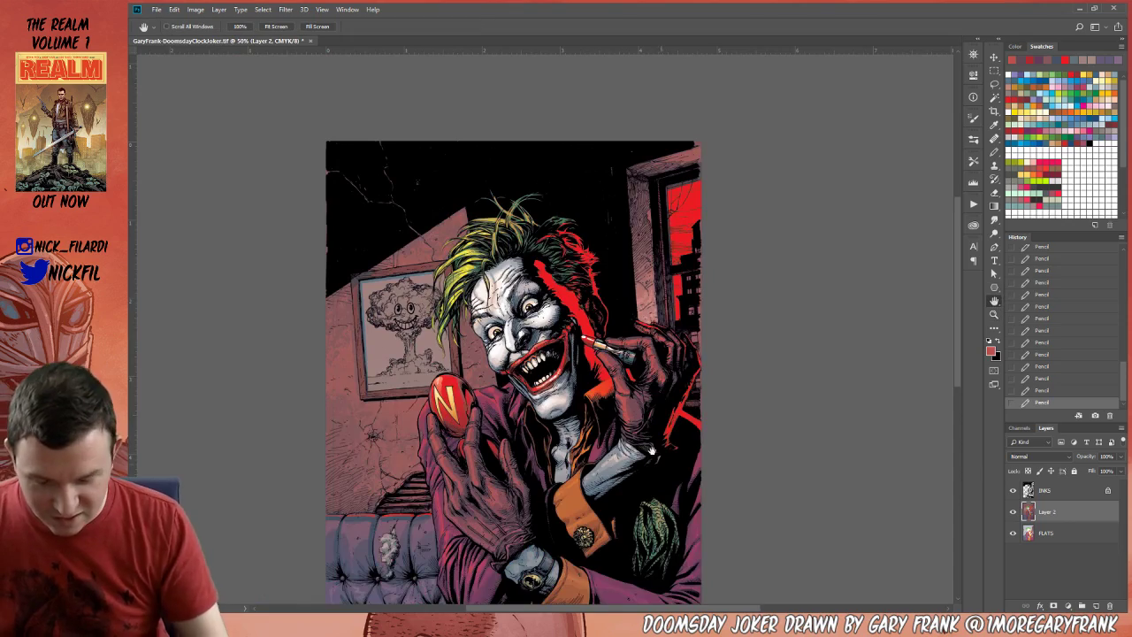
drag(652, 452, 765, 350)
drag(809, 395, 767, 503)
drag(854, 356, 854, 381)
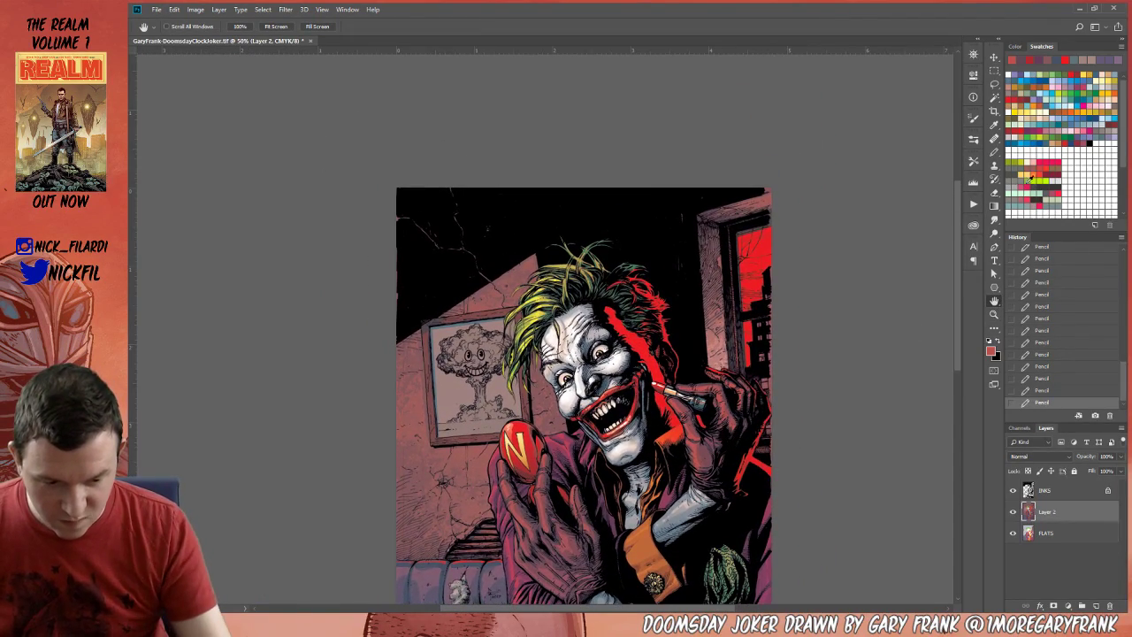
click(1069, 177)
key(b)
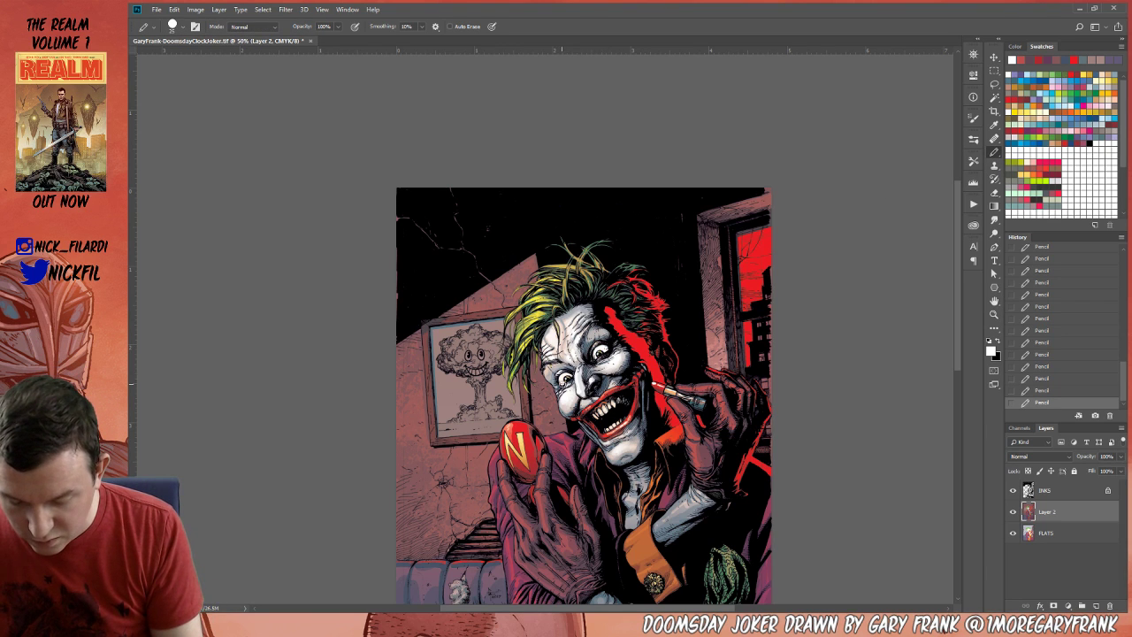
Select the face's flat skin colour on the FLATS layer with the Magic Wand.
click(994, 314)
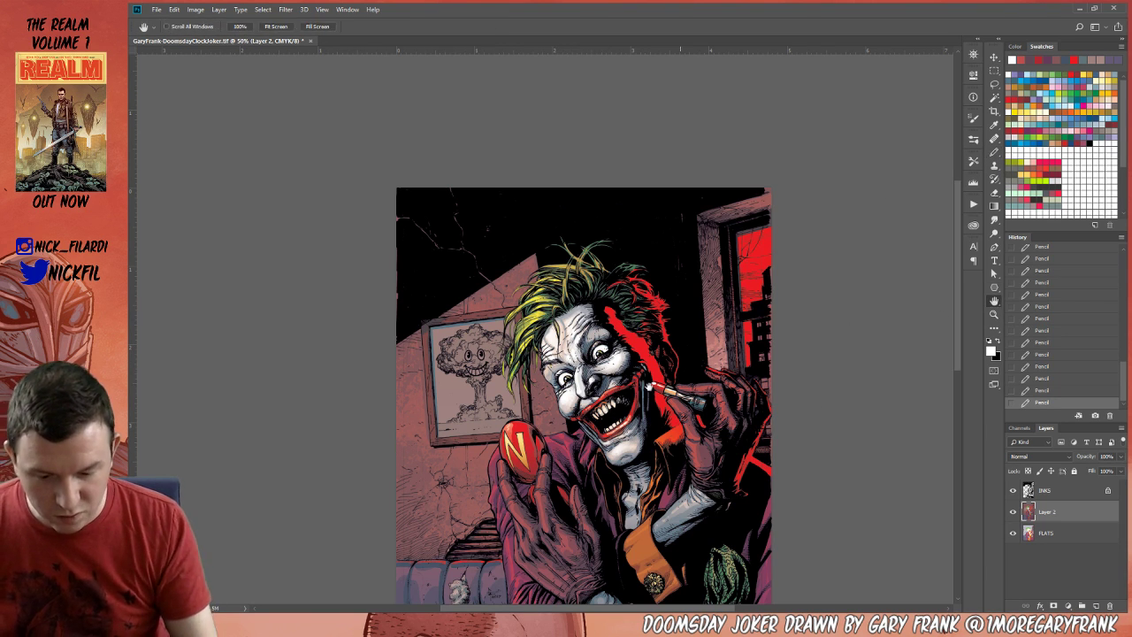
click(595, 378)
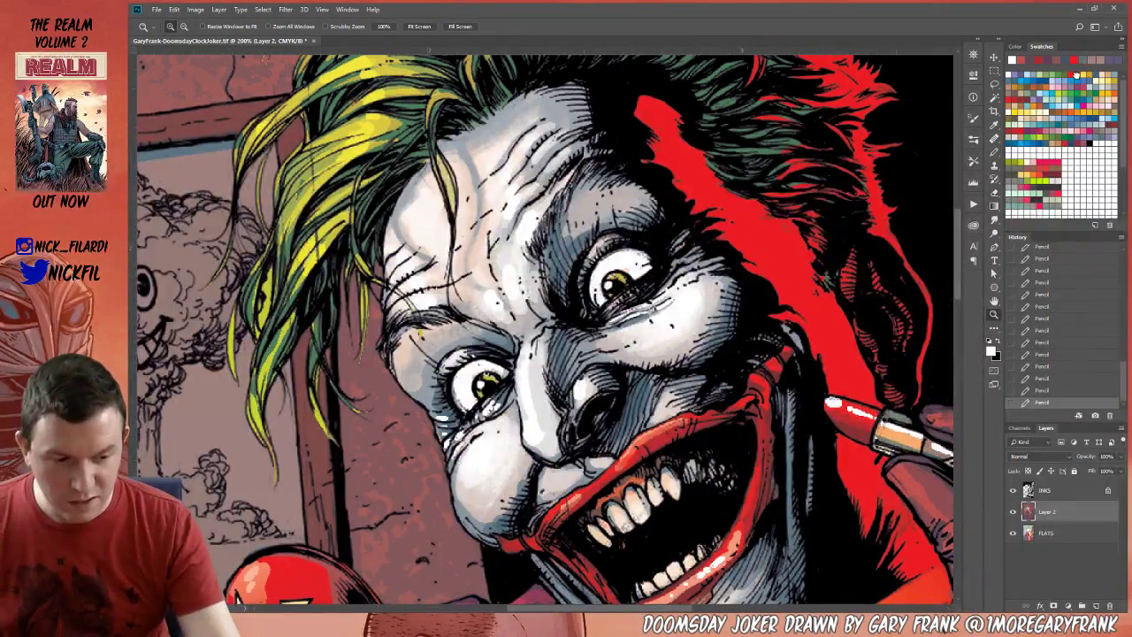
key(i)
click(597, 473)
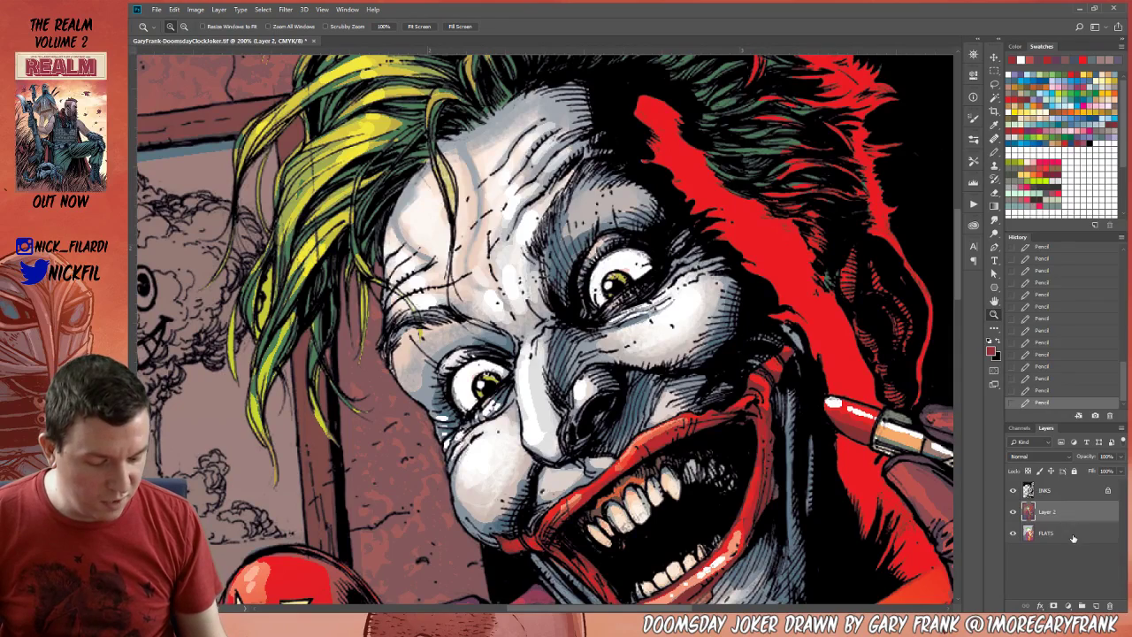
click(1072, 535)
click(993, 100)
click(658, 350)
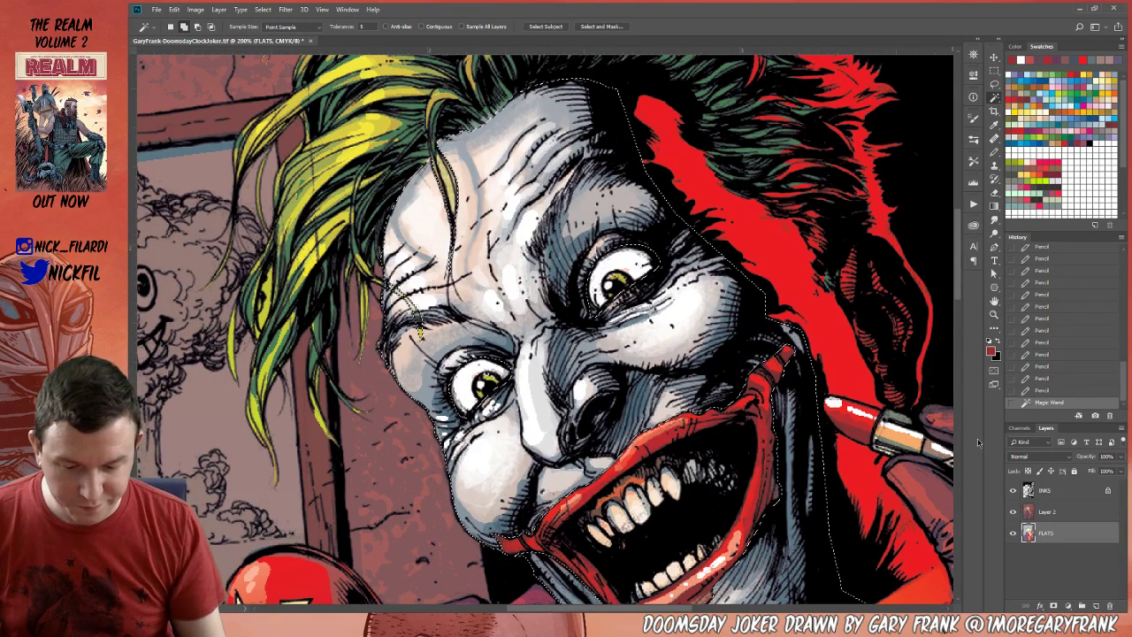
Set the Gradient tool to a radial gradient in Multiply mode with bright red as the foreground colour.
click(994, 205)
click(202, 26)
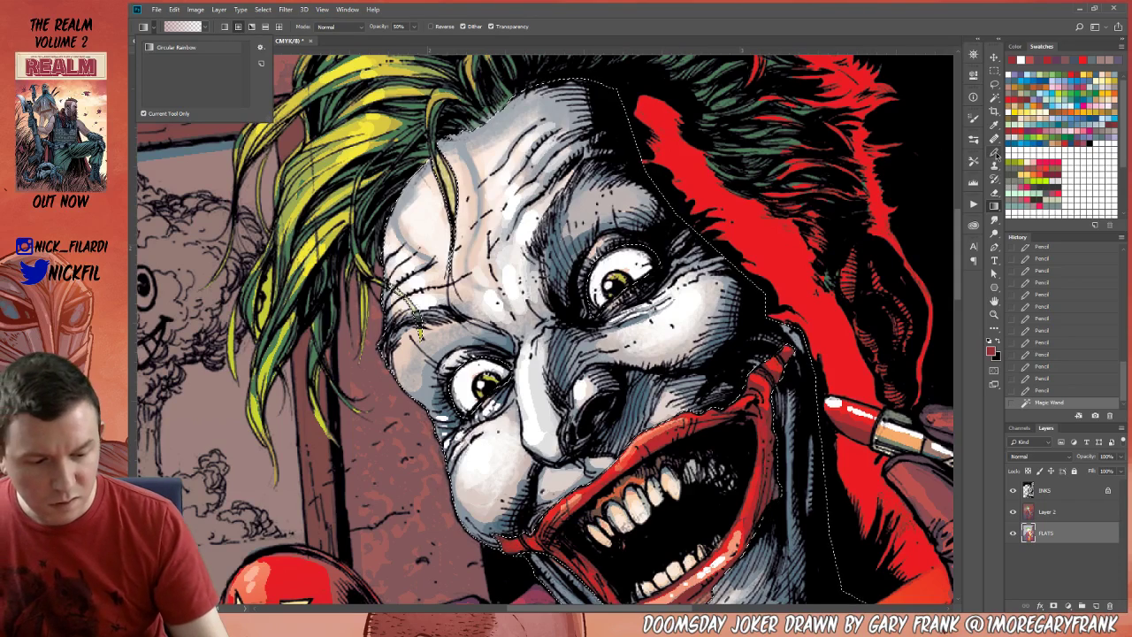
click(238, 28)
click(327, 26)
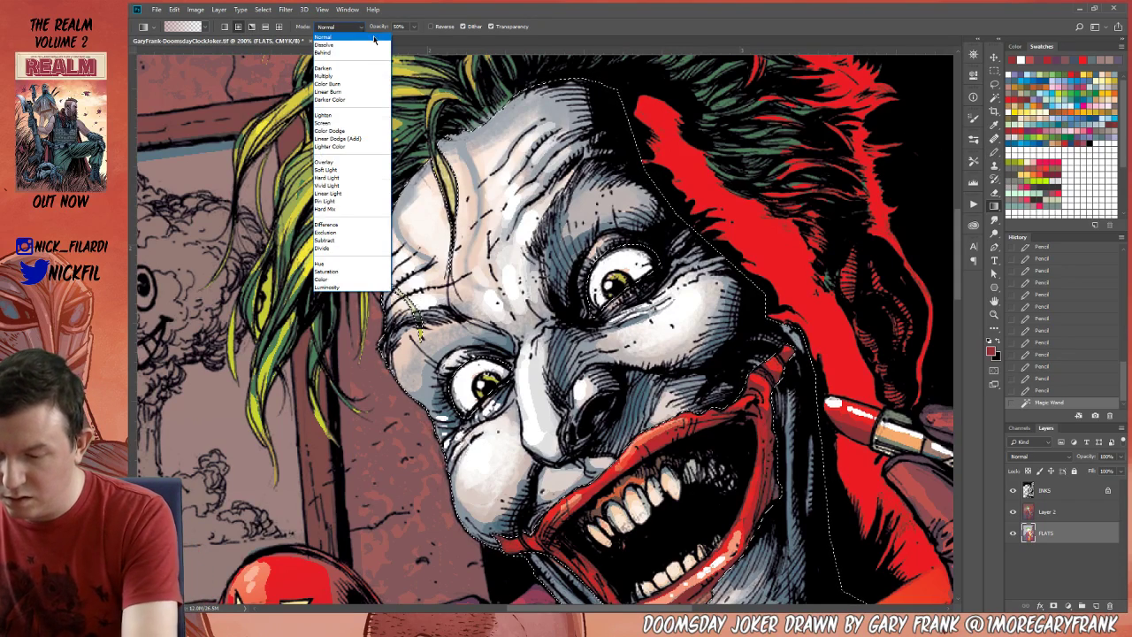
click(336, 76)
click(1075, 69)
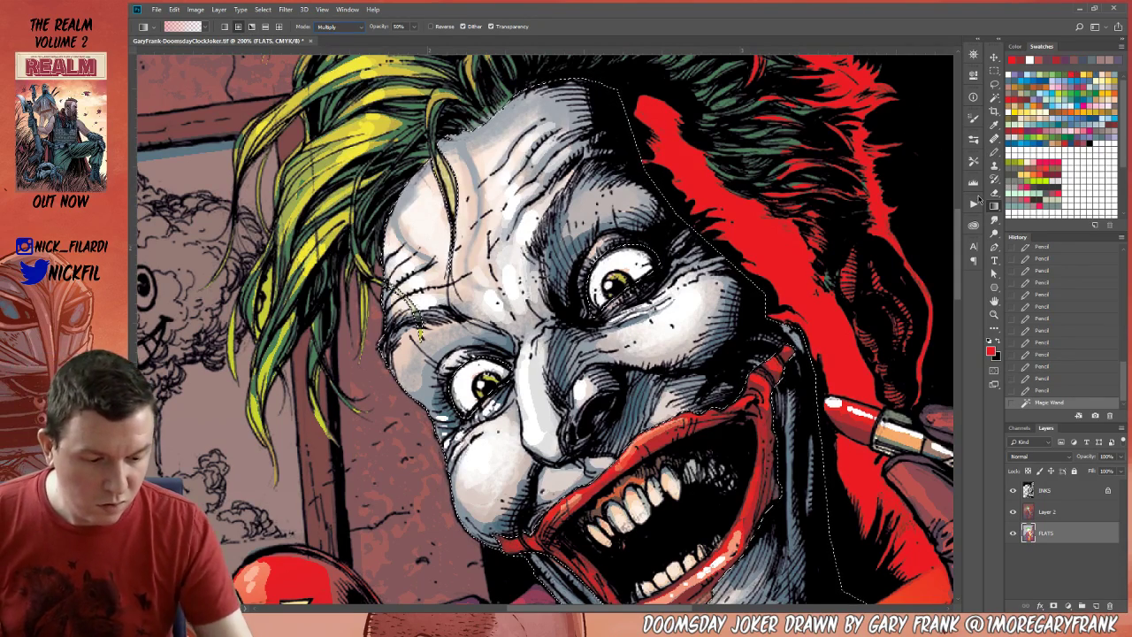
Try red radial gradients on the face, first on FLATS and again around the eyes on Layer 2.
drag(421, 334, 642, 49)
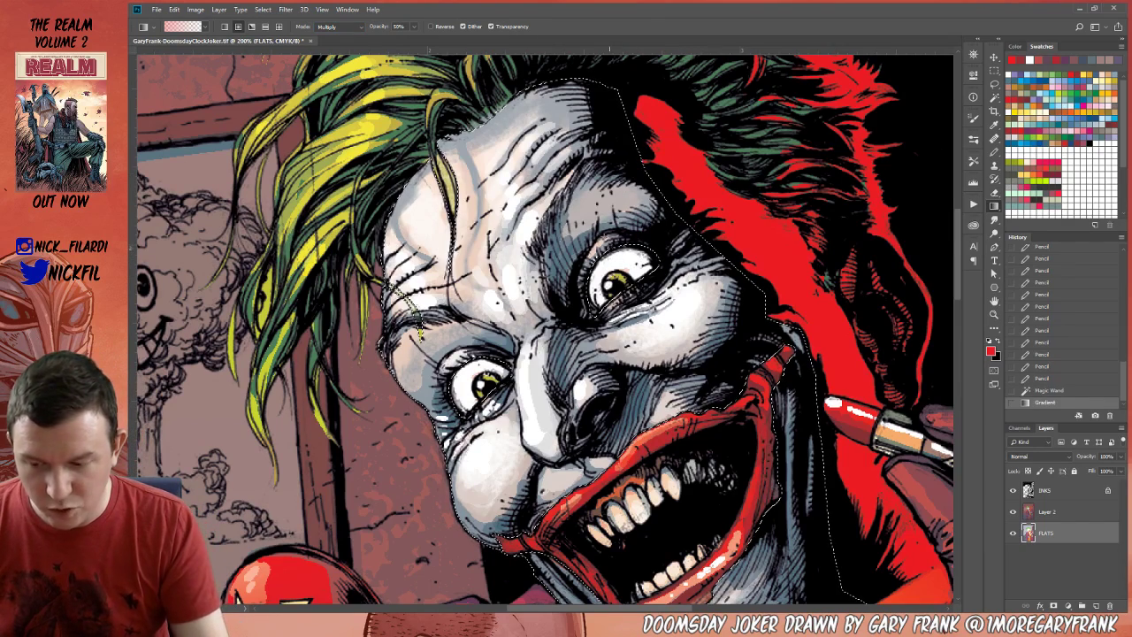
key(ctrl+z)
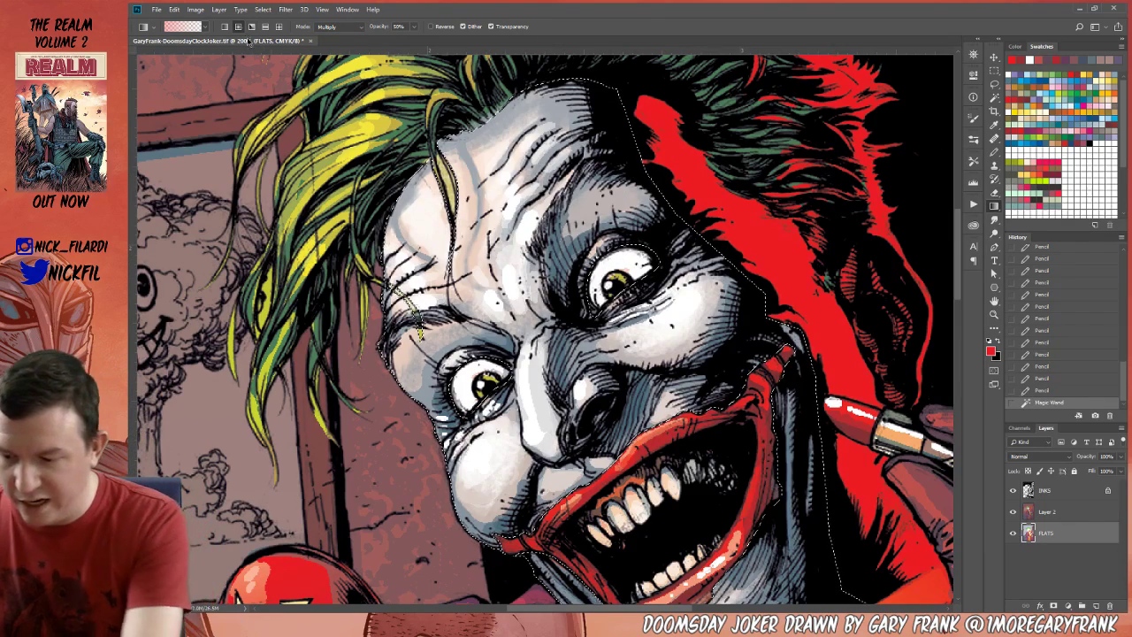
click(1046, 512)
drag(415, 329, 451, 256)
key(ctrl+d)
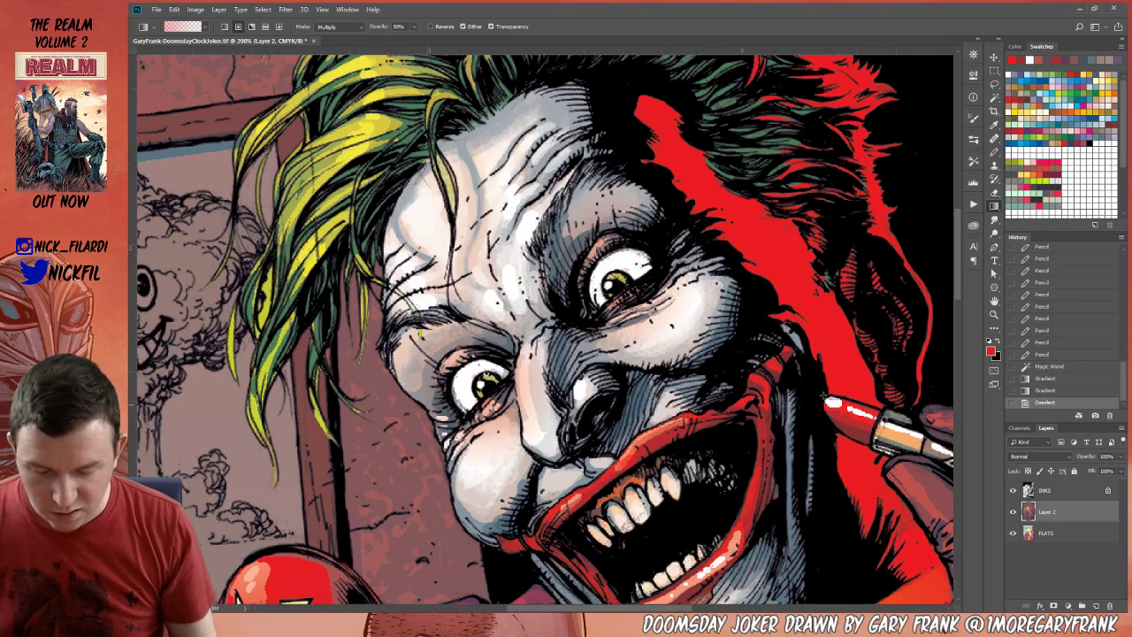
Undo the deselection and revert the red gradients to the state with only the face selected.
key(ctrl+z)
click(994, 315)
key(ctrl+minus)
key(ctrl+minus)
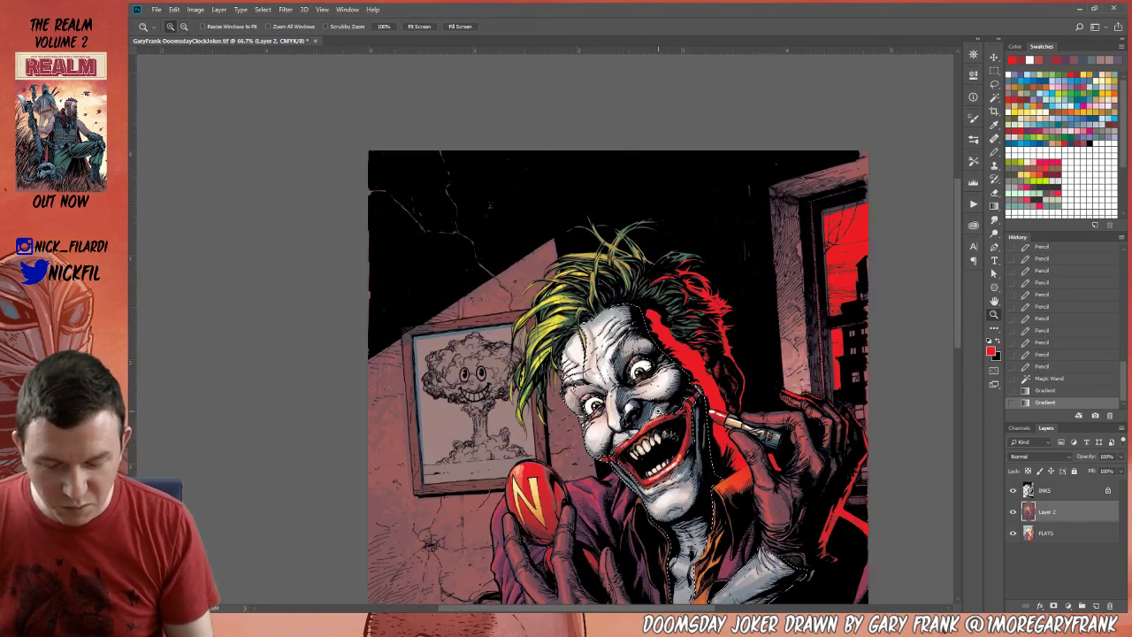
click(1049, 378)
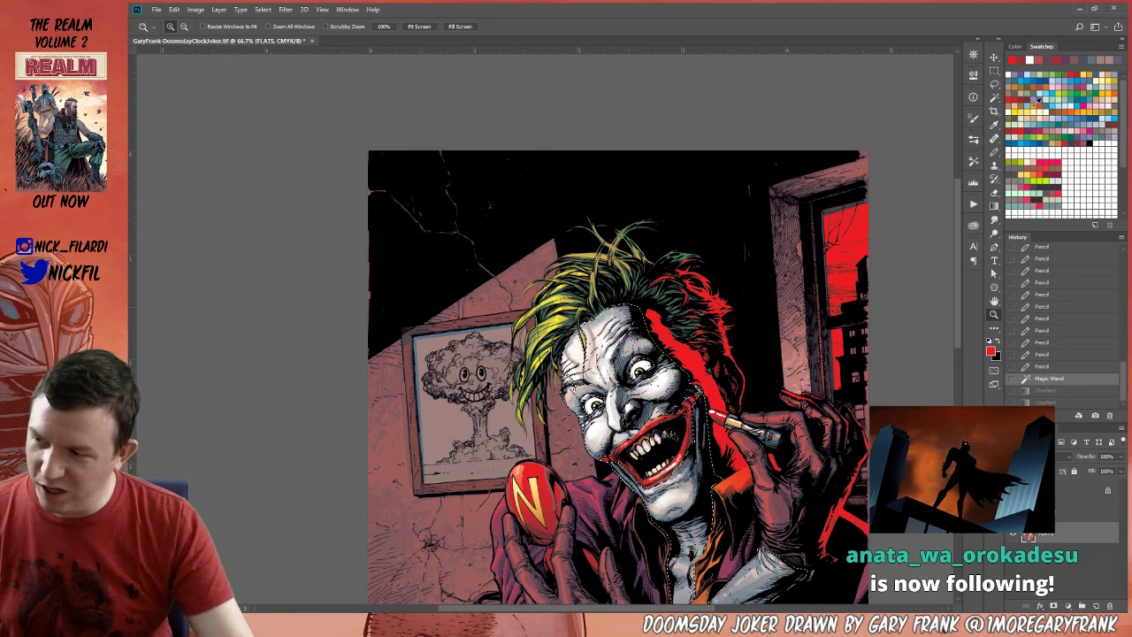
Shade around the eye nearest the red rim light with a magenta-purple Multiply radial gradient on Layer 2.
click(1052, 123)
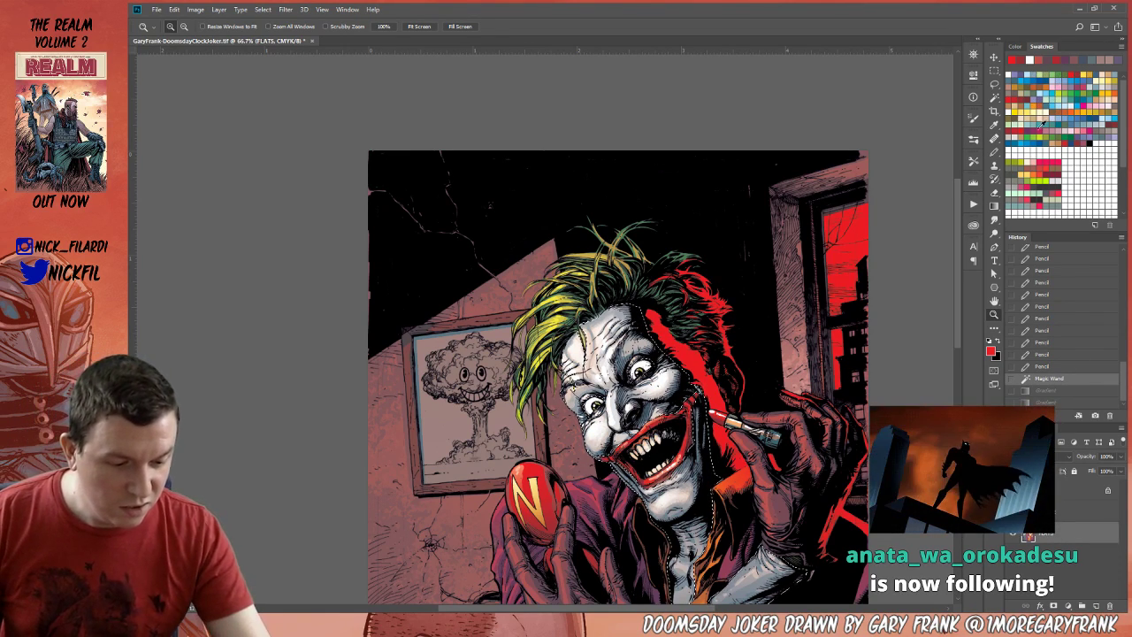
key(b)
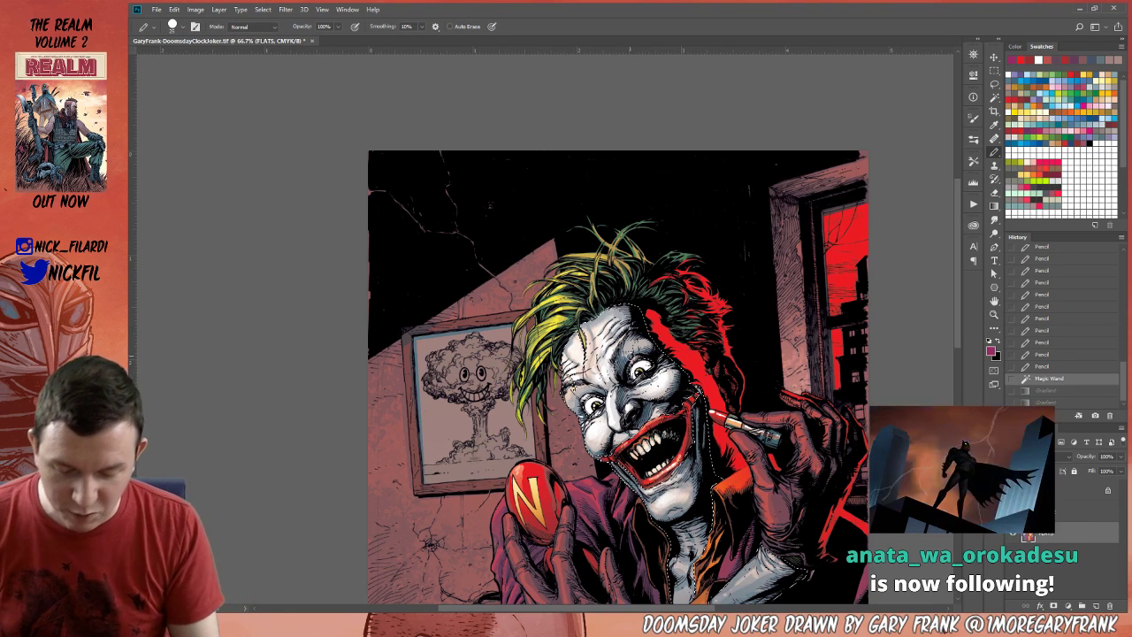
key(g)
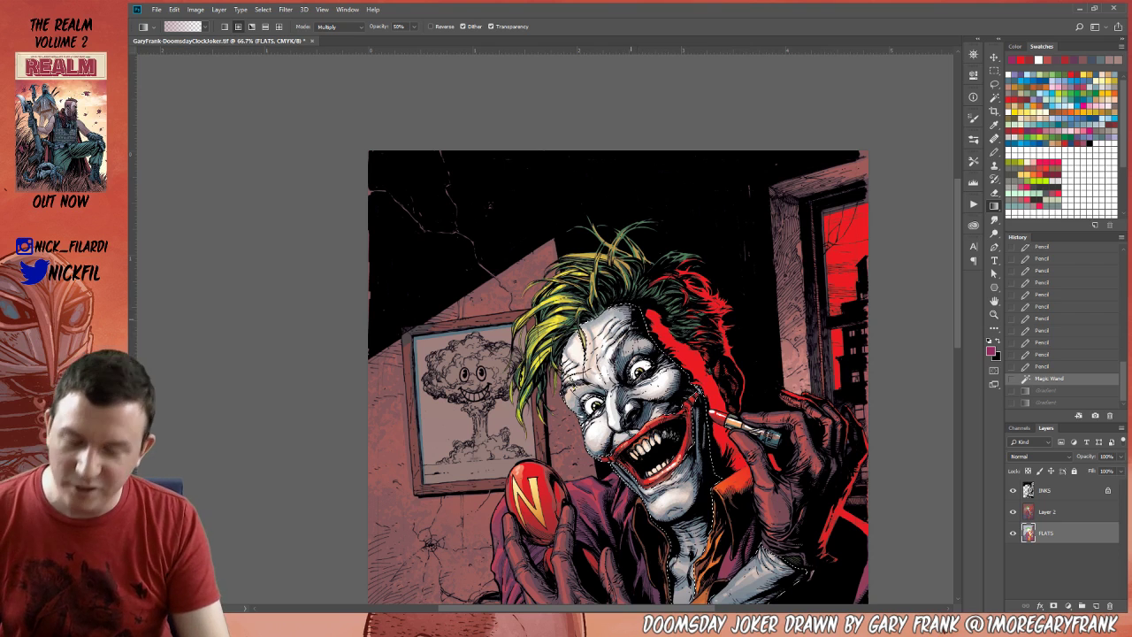
drag(637, 365, 653, 310)
key(ctrl+z)
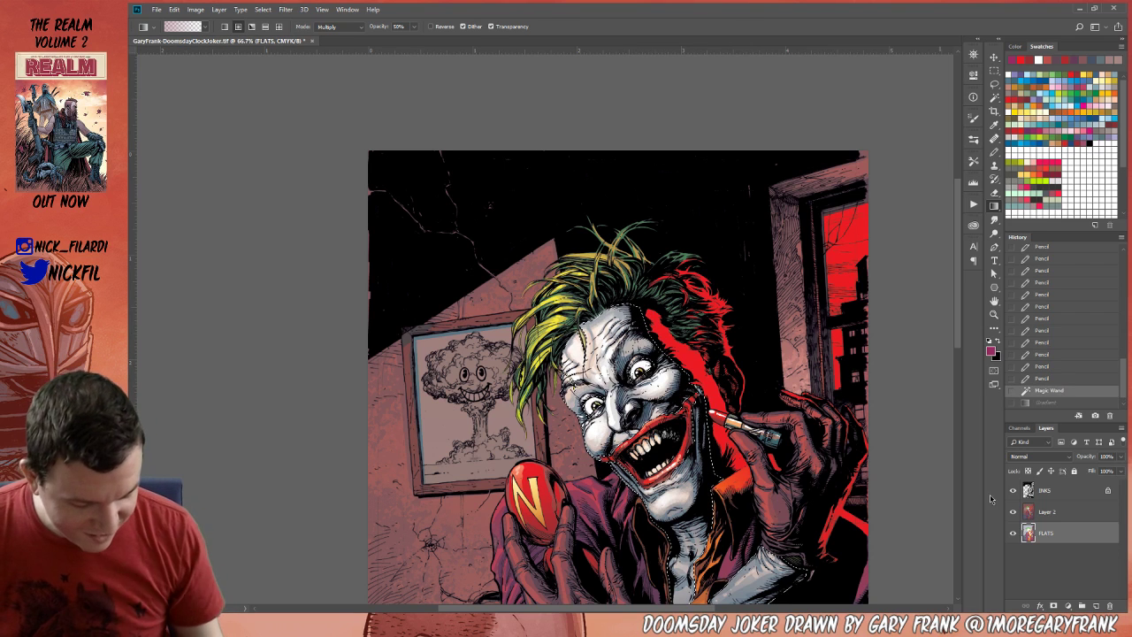
click(1048, 511)
drag(635, 364, 655, 321)
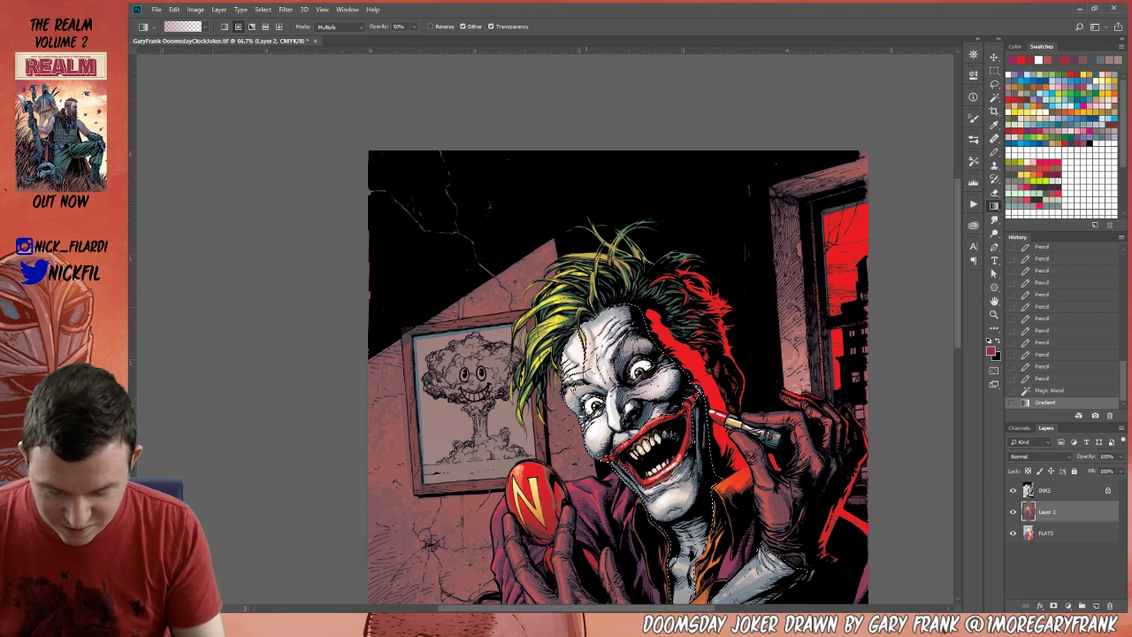
Subtract the nose area and the eye nearest the red rim light from the face selection with the Lasso.
click(994, 86)
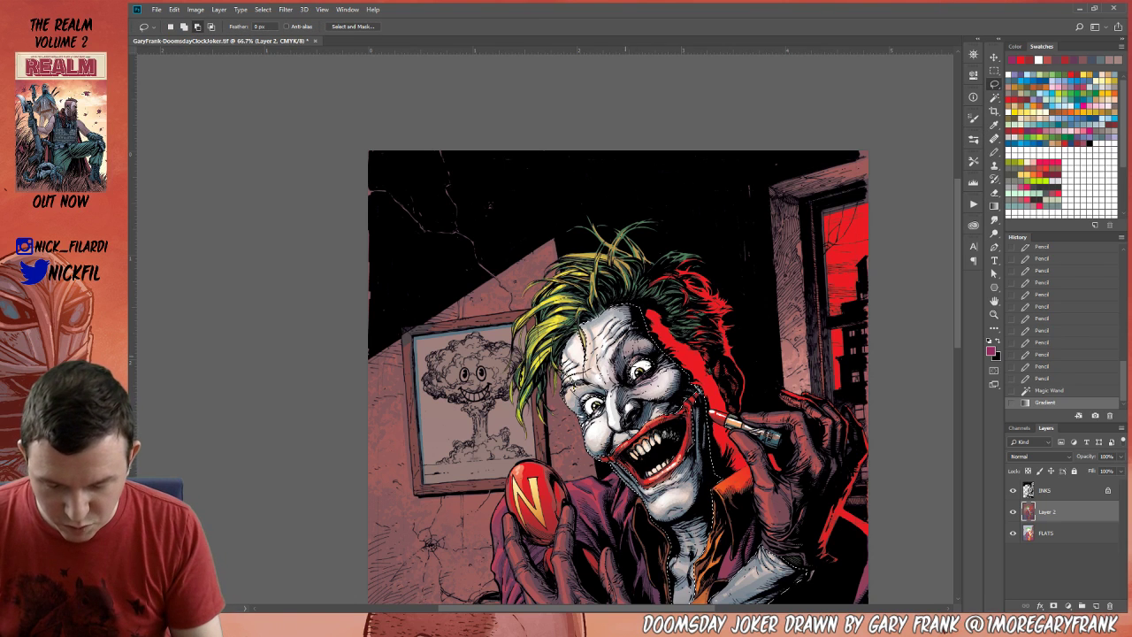
drag(656, 417, 626, 407)
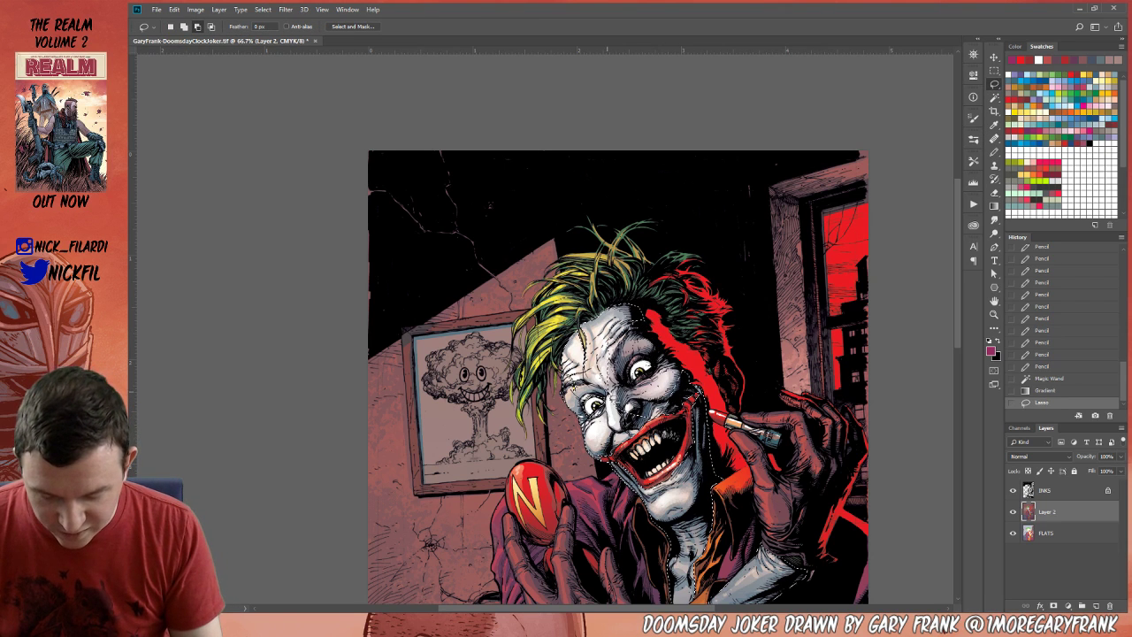
drag(739, 347, 630, 270)
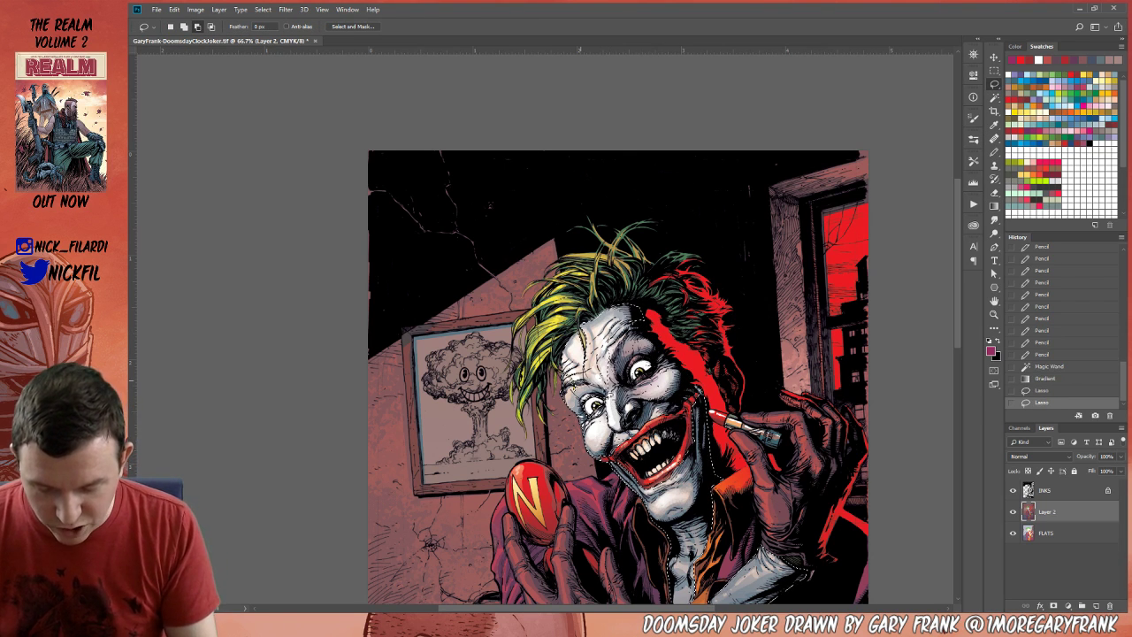
mouse_move(650, 343)
mouse_down()
mouse_move(600, 282)
mouse_move(630, 274)
mouse_up()
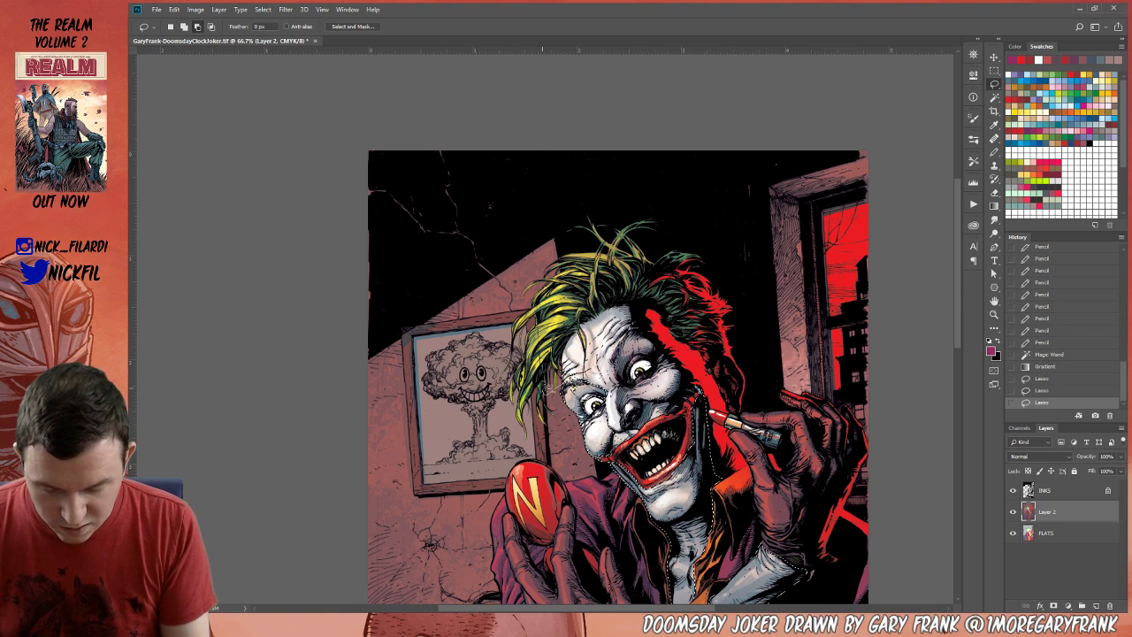
Shade around the eye farther from the red rim light with two magenta-purple Multiply radial gradients on Layer 2 and clear the selection.
click(994, 204)
drag(627, 471, 595, 400)
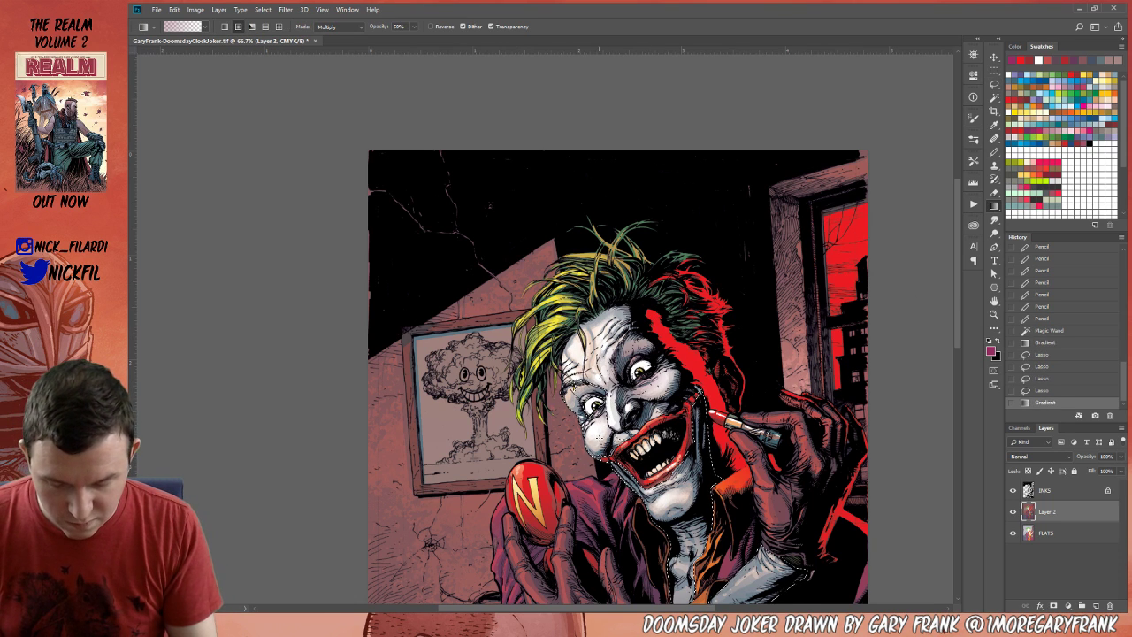
drag(625, 469, 595, 400)
key(ctrl+d)
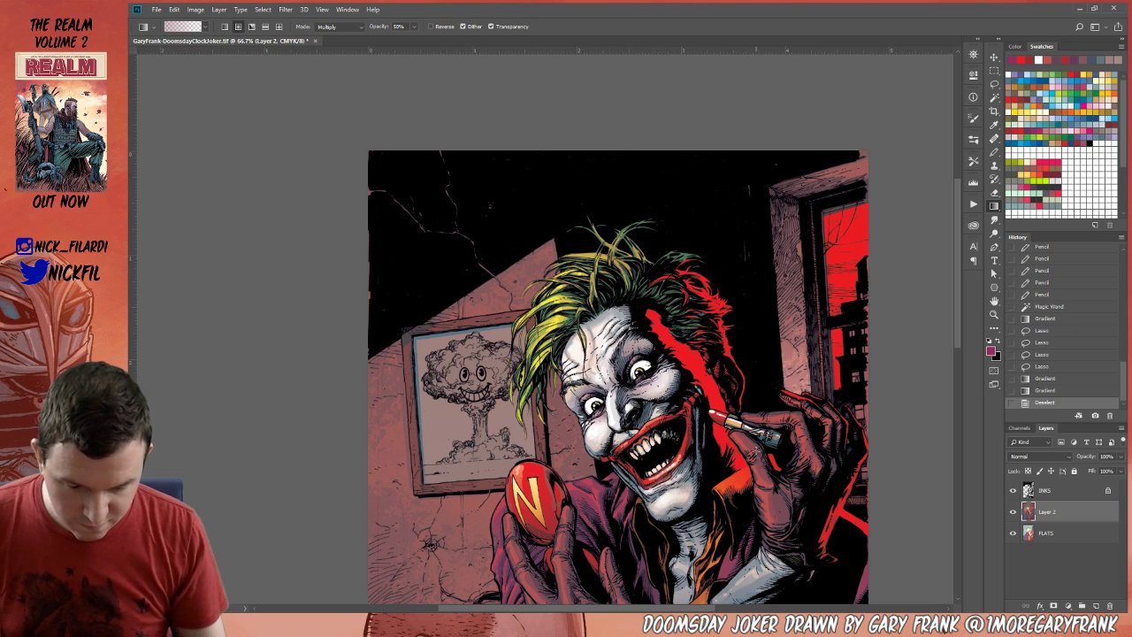
Sample a pale pink from the artwork and dab it with the Pencil on the upper eyelid farther from the red rim light.
click(995, 152)
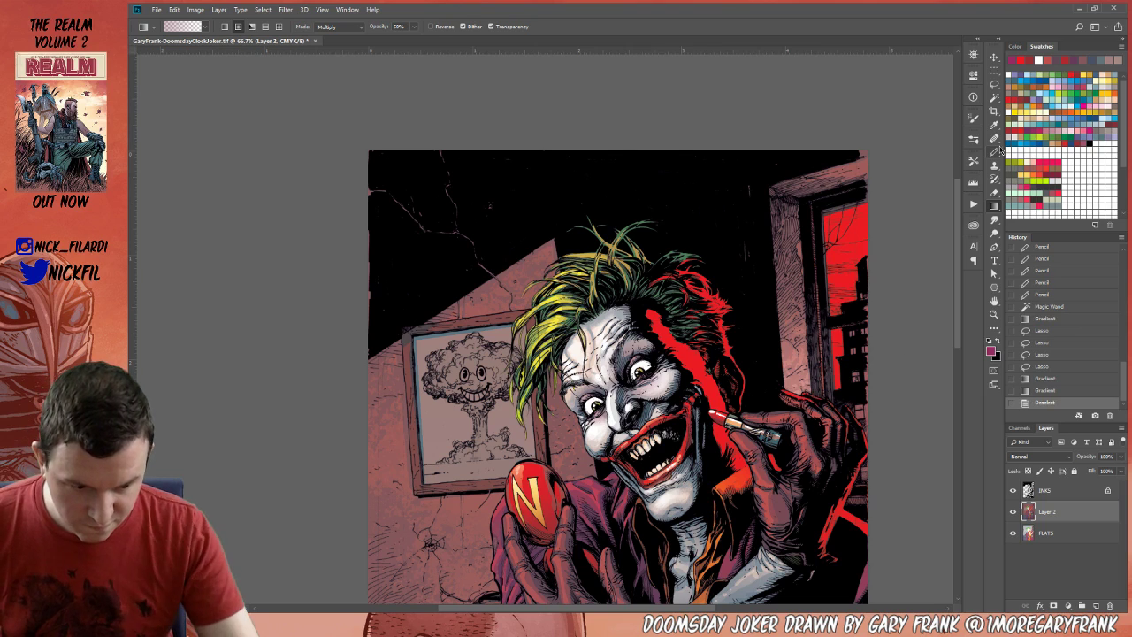
click(995, 316)
click(638, 373)
click(639, 373)
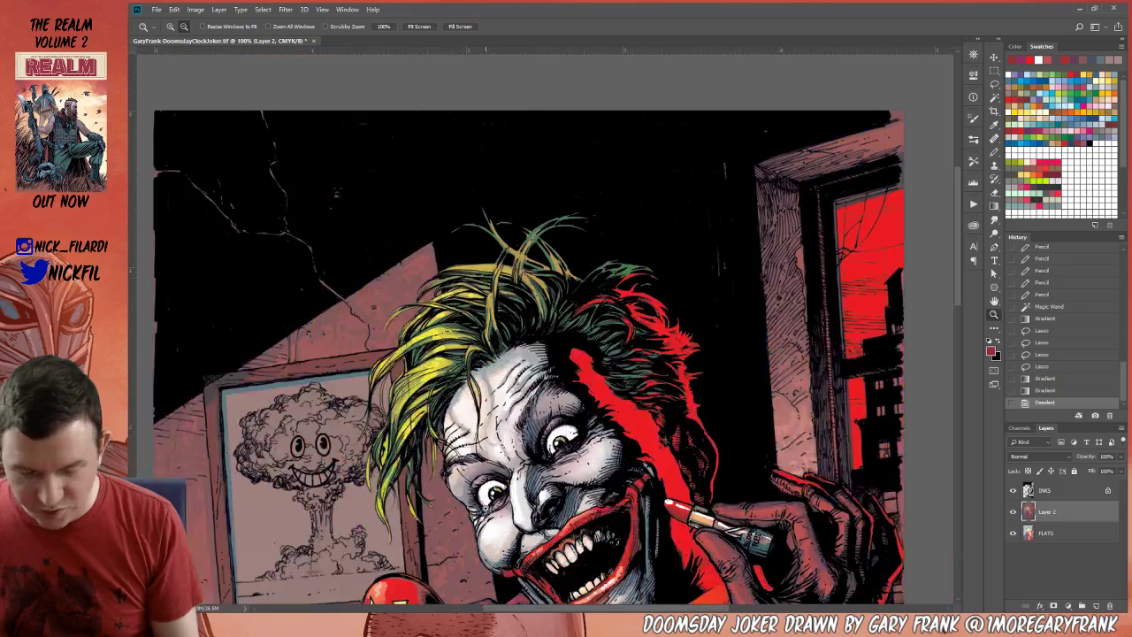
alt+click(482, 518)
key(b)
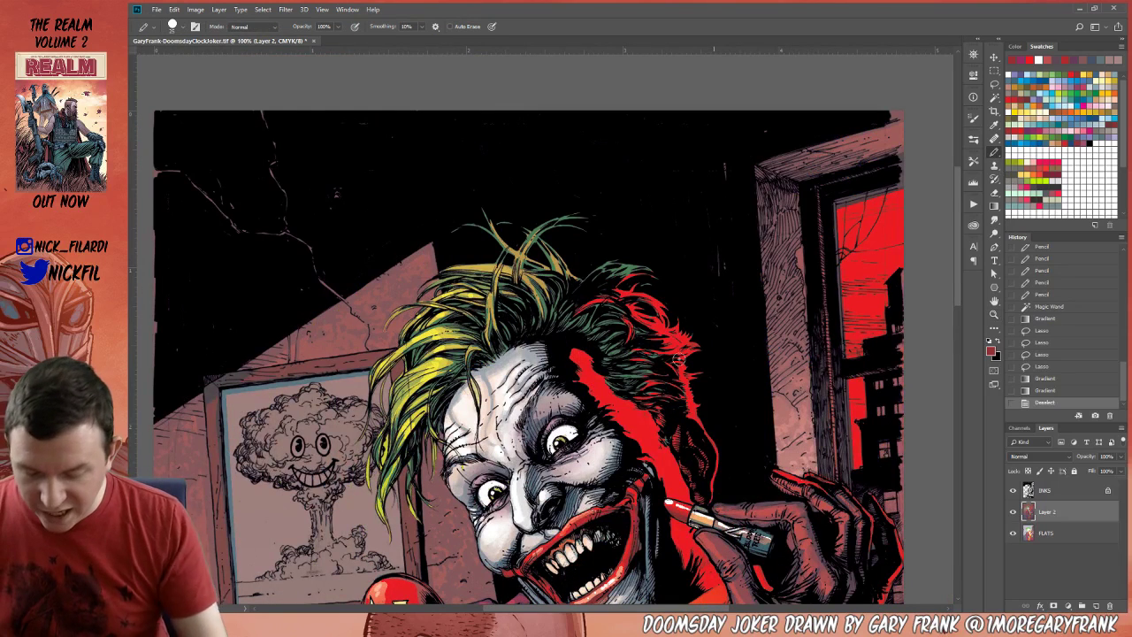
alt+click(482, 484)
click(482, 484)
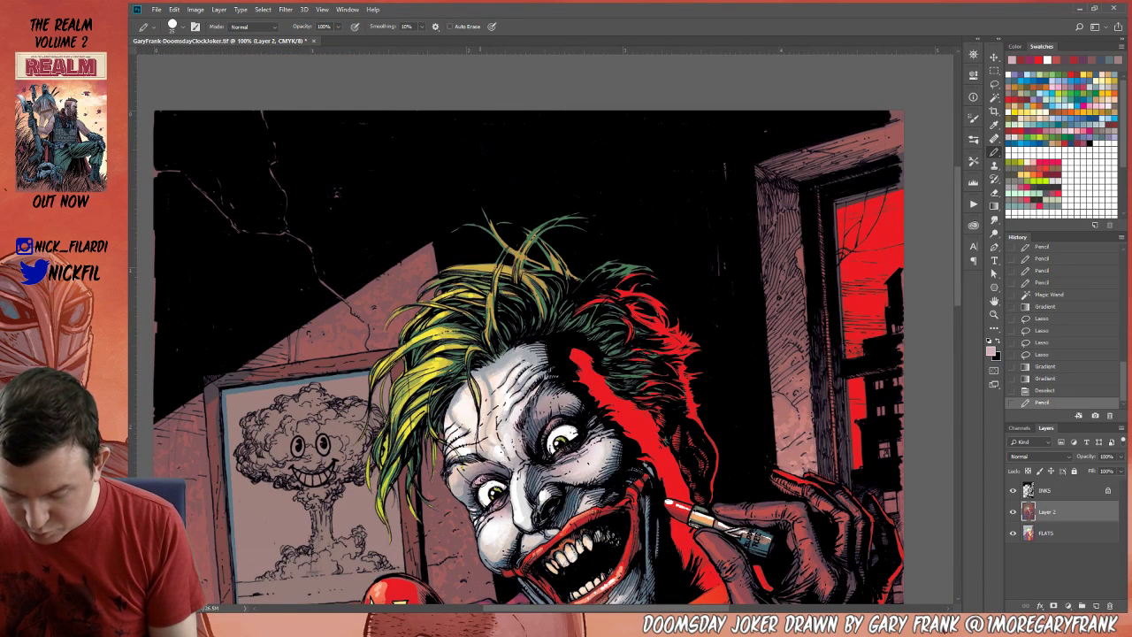
click(482, 483)
Add fine pale pink Pencil highlights along the eyelid nearest the red rim light using a smaller tip.
click(552, 427)
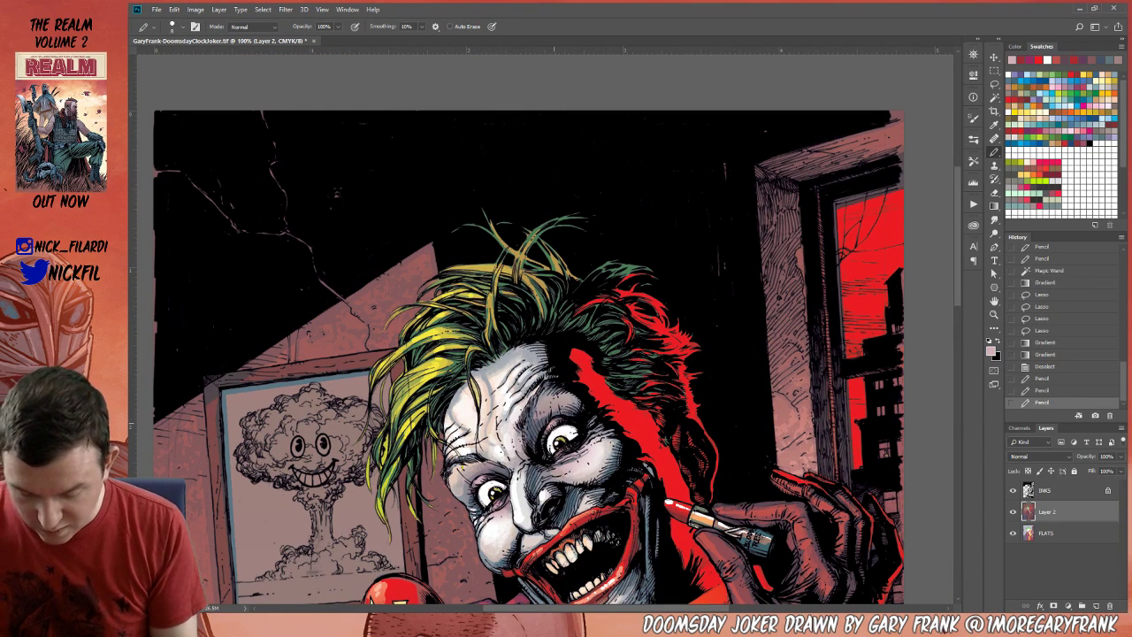
click(552, 427)
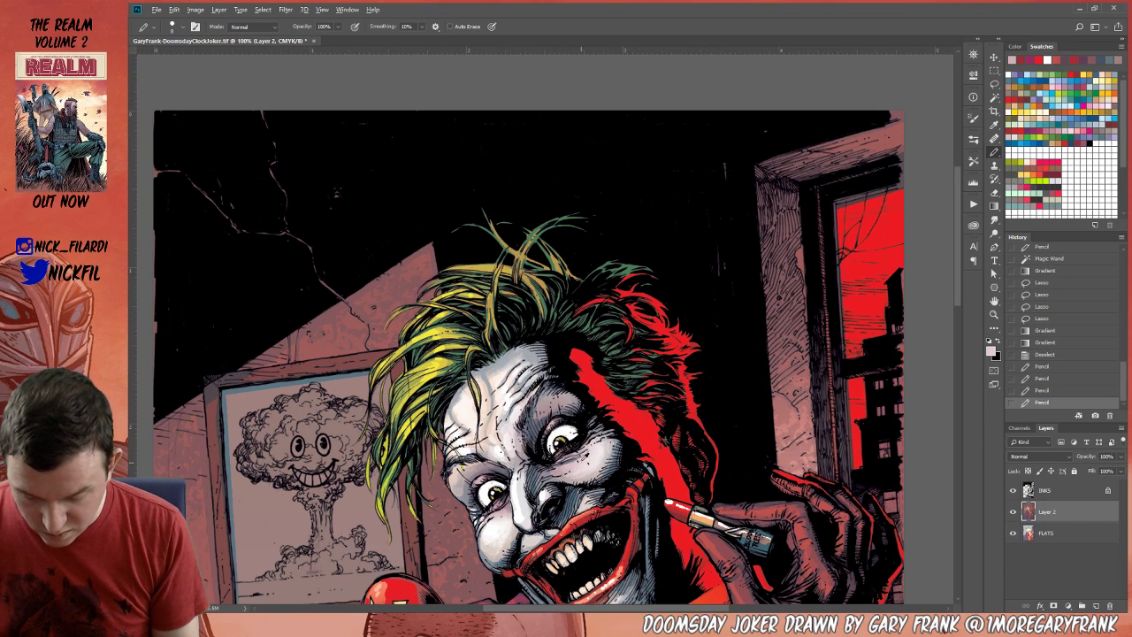
click(551, 423)
click(552, 426)
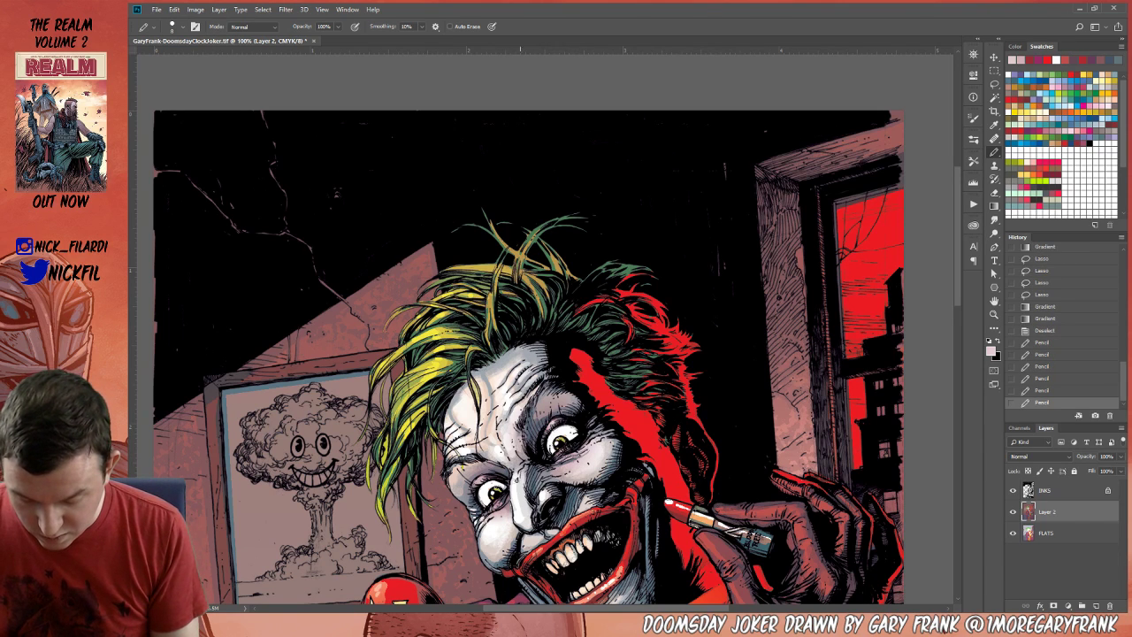
click(552, 427)
click(552, 426)
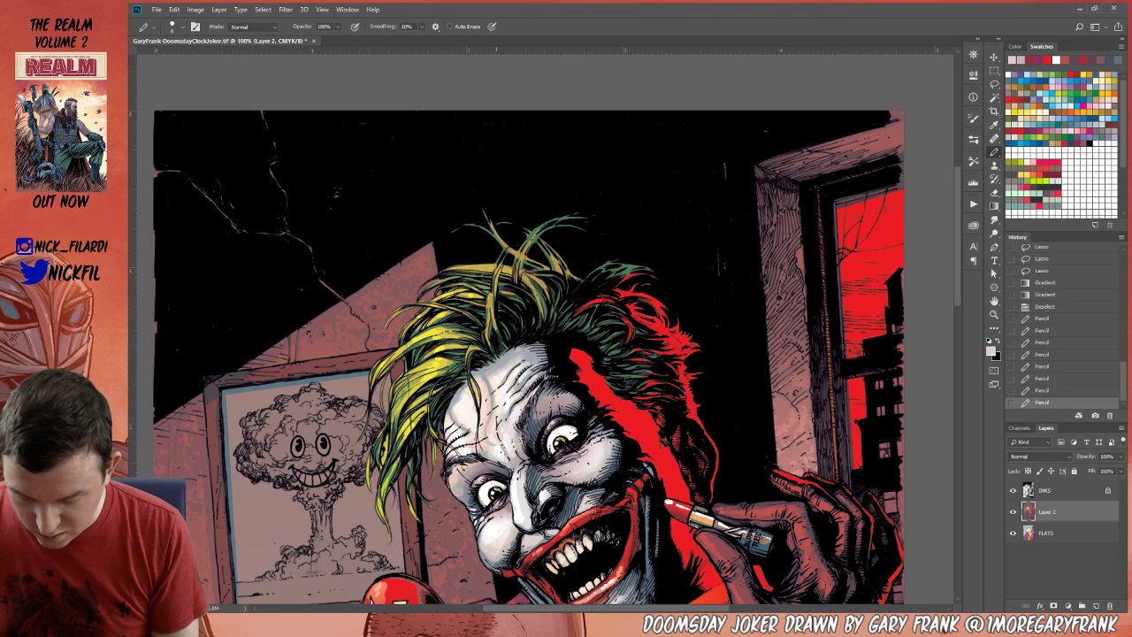
click(552, 427)
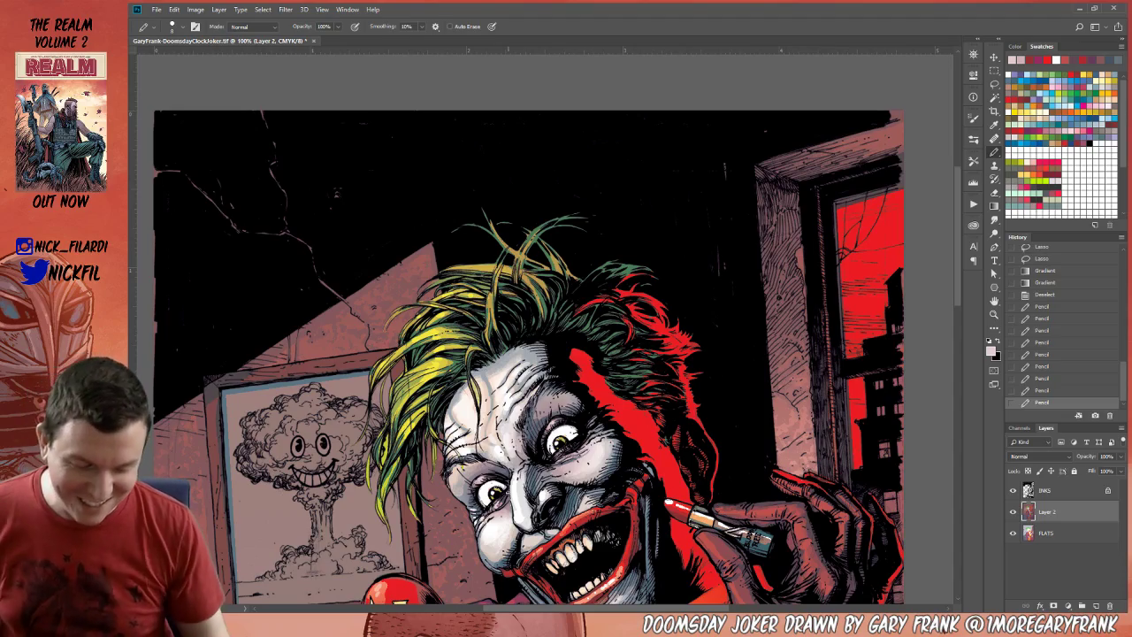
Add a new empty layer above INKS.
click(994, 302)
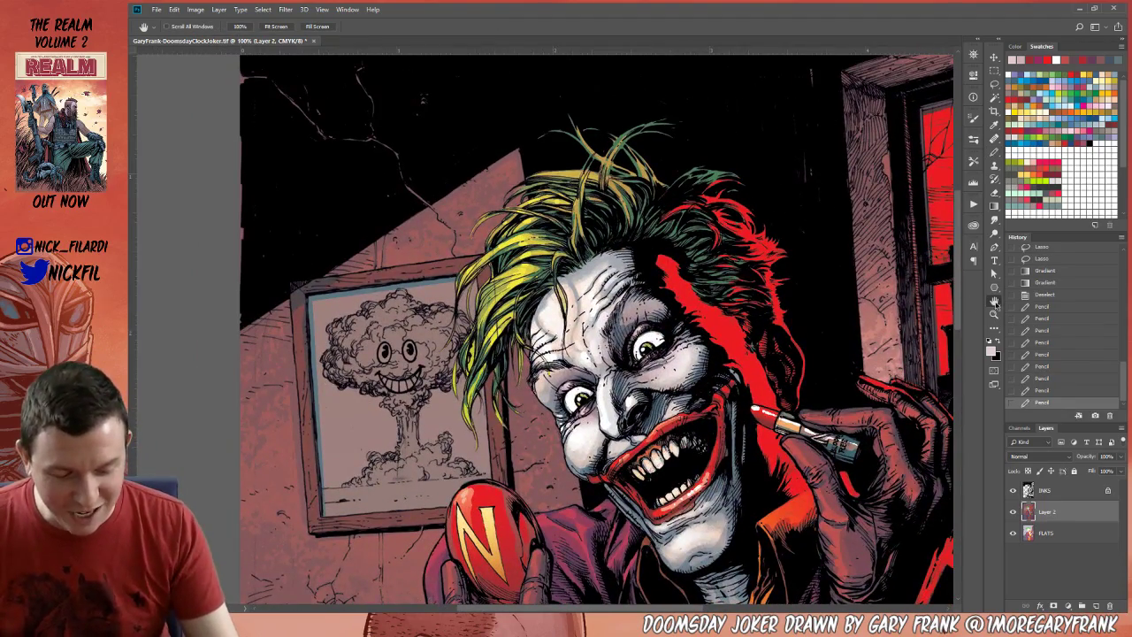
click(995, 314)
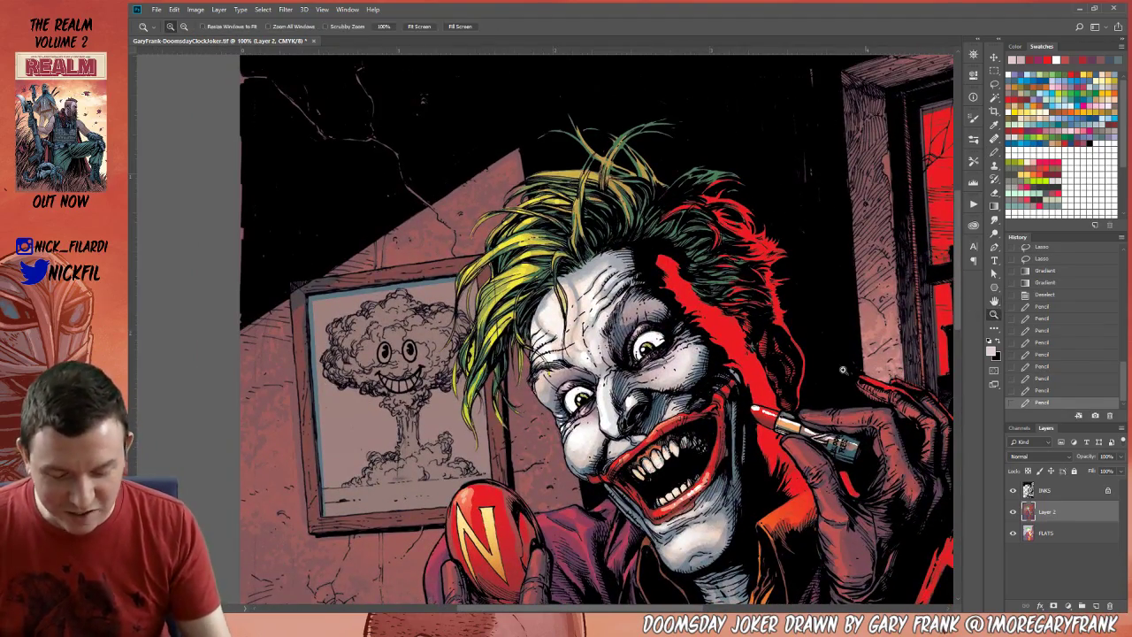
alt+click(652, 442)
key(b)
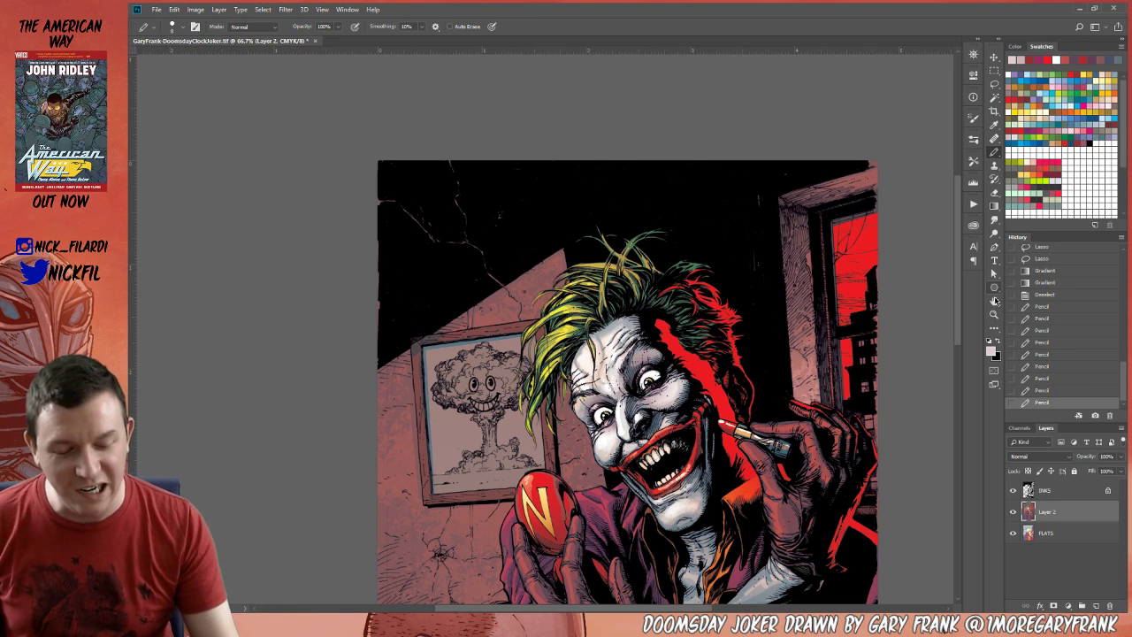
key(h)
drag(703, 479, 699, 402)
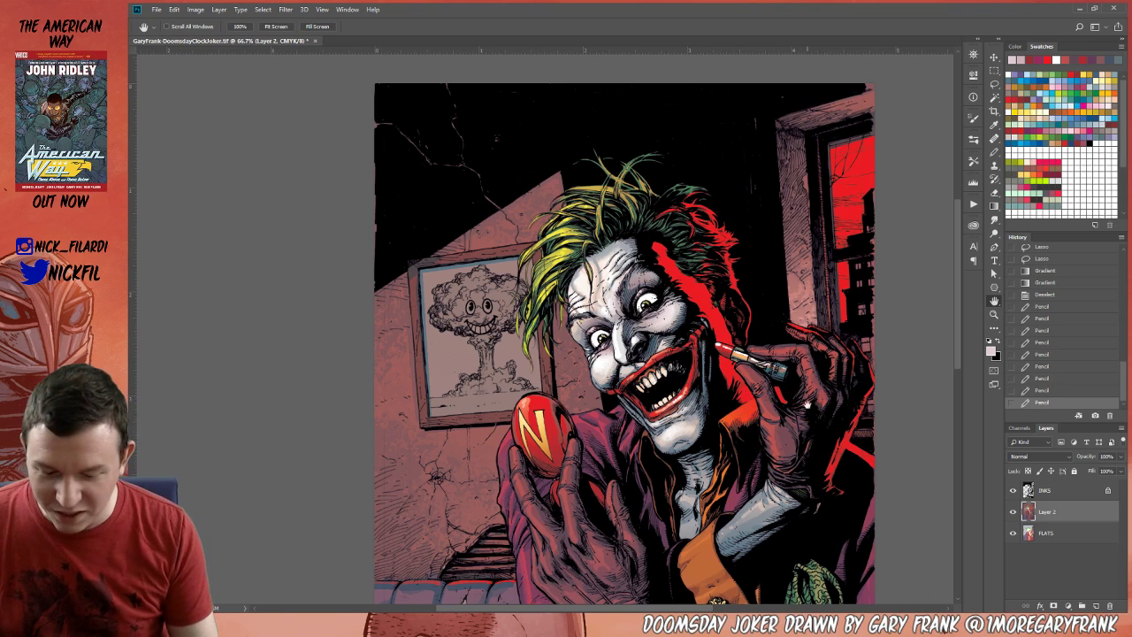
click(994, 152)
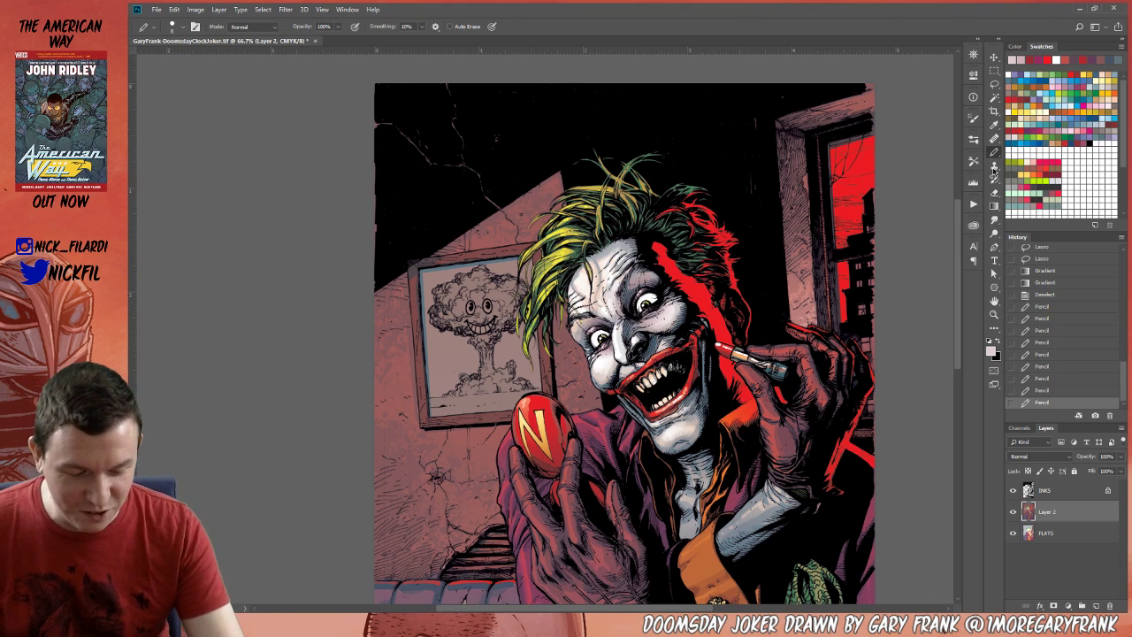
click(1054, 491)
click(1097, 606)
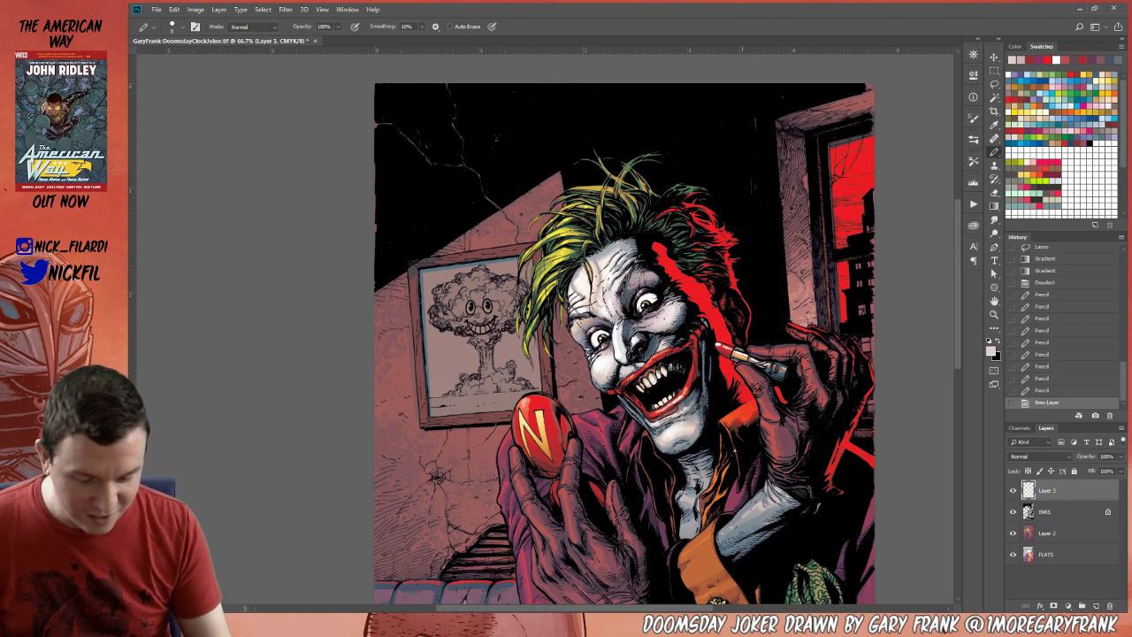
Try blacking out parts of the teeth with a larger black Pencil on the new layer, and revert to the empty layer.
key(d)
key(bracketright)
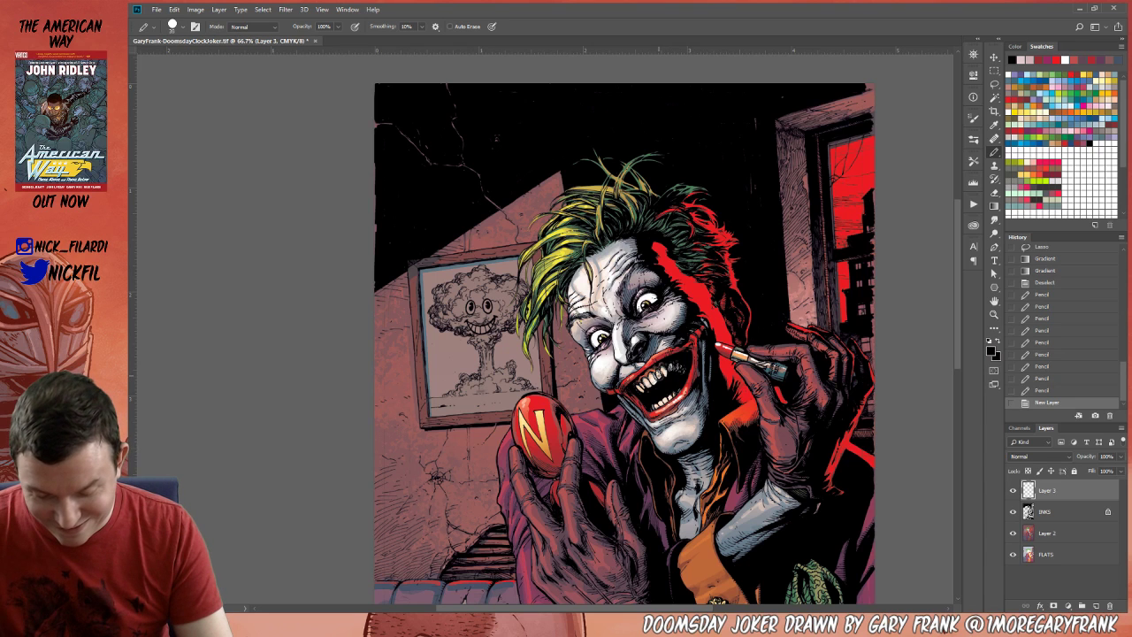
mouse_move(662, 379)
mouse_down()
mouse_move(658, 409)
mouse_move(646, 396)
mouse_up()
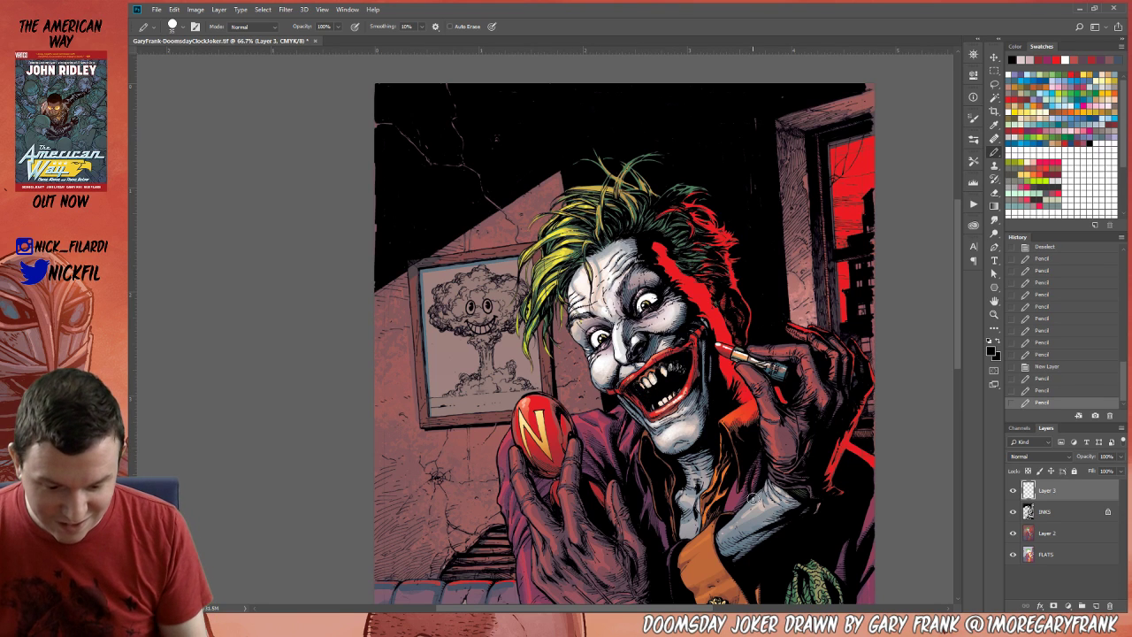
key(space)
drag(749, 419, 681, 451)
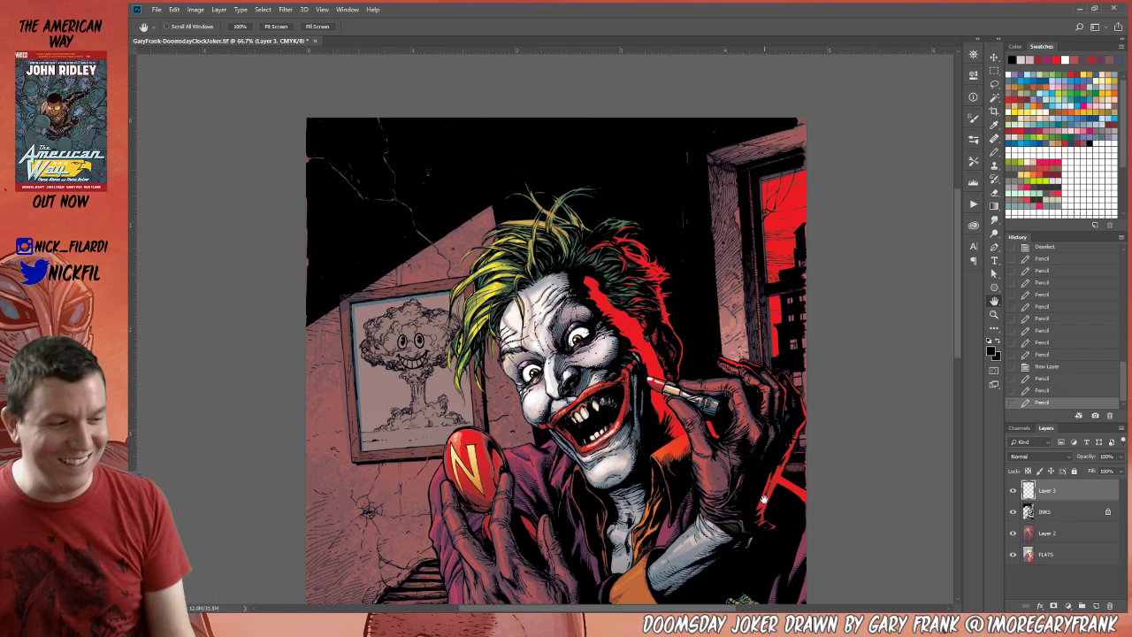
click(1047, 367)
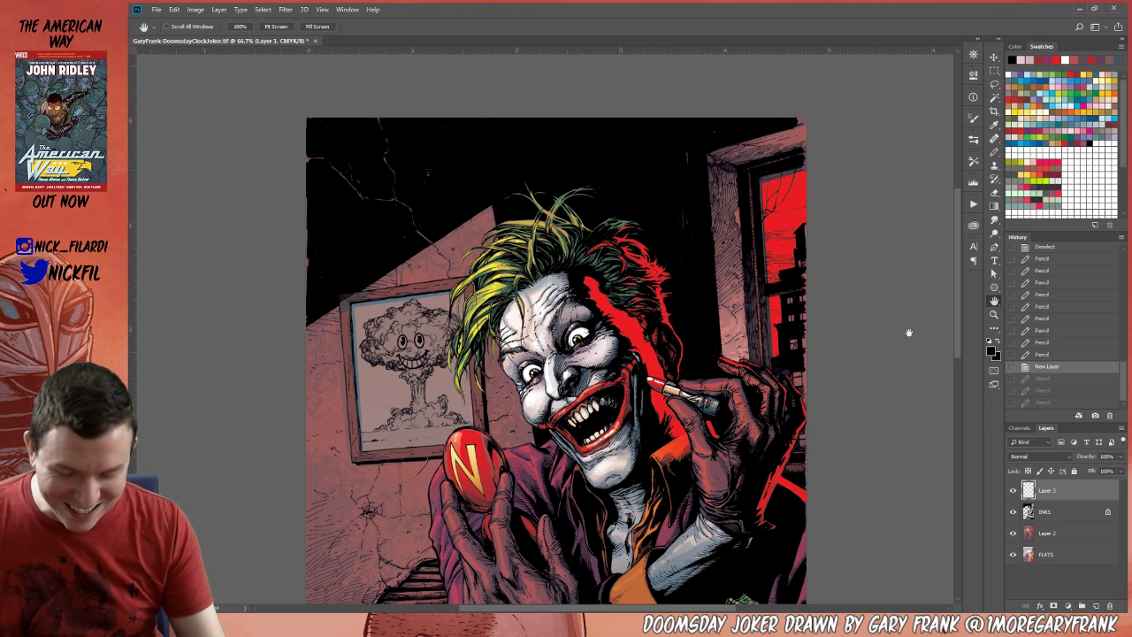
Set the foreground colour to bright red and load the round NORMCORE Pencil preset in Screen mode at 35 px.
drag(595, 359, 639, 400)
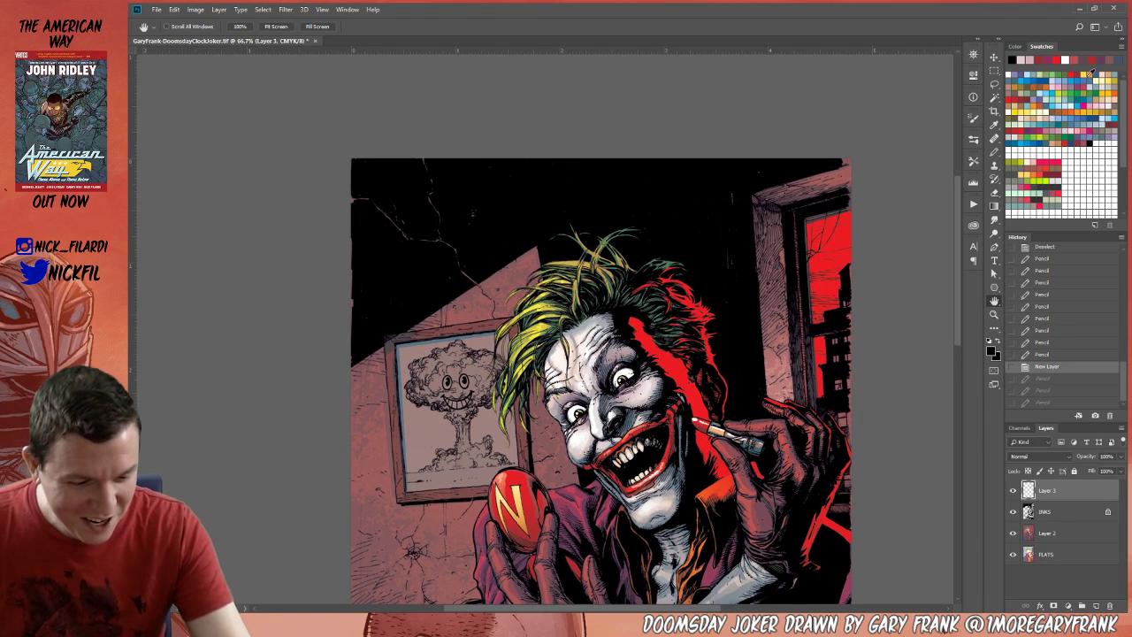
click(1075, 70)
click(994, 152)
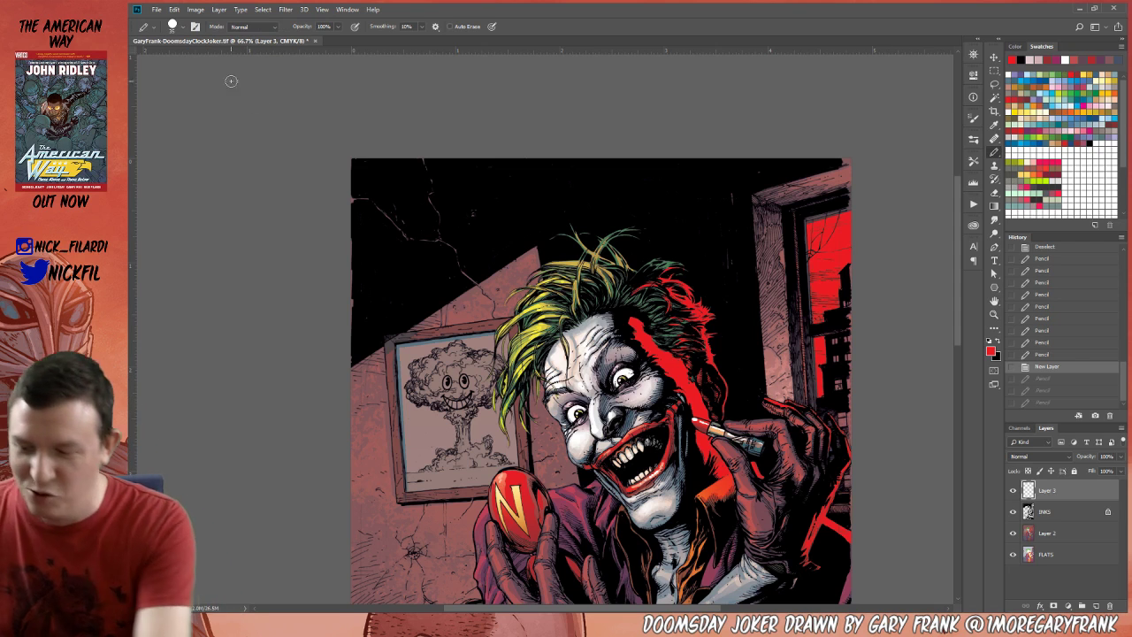
click(171, 29)
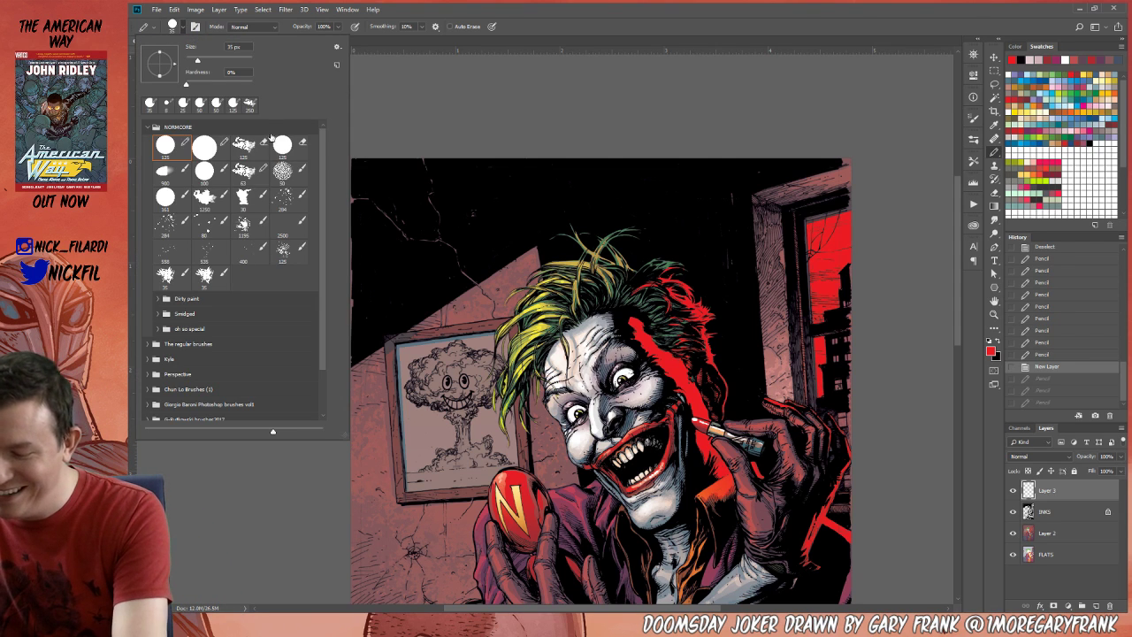
click(211, 144)
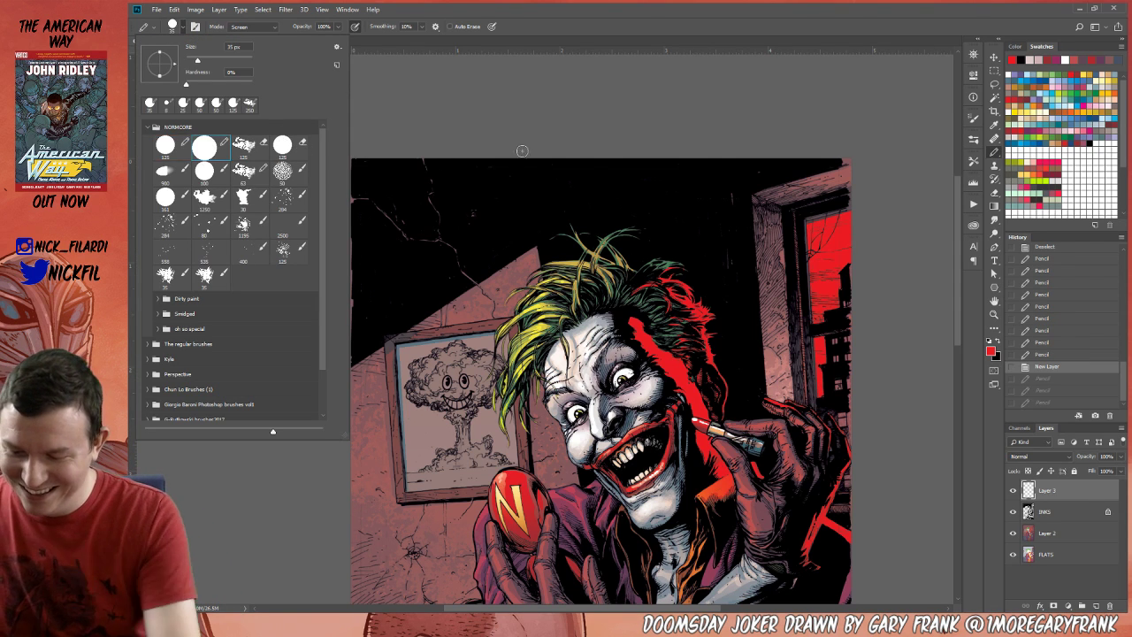
click(522, 152)
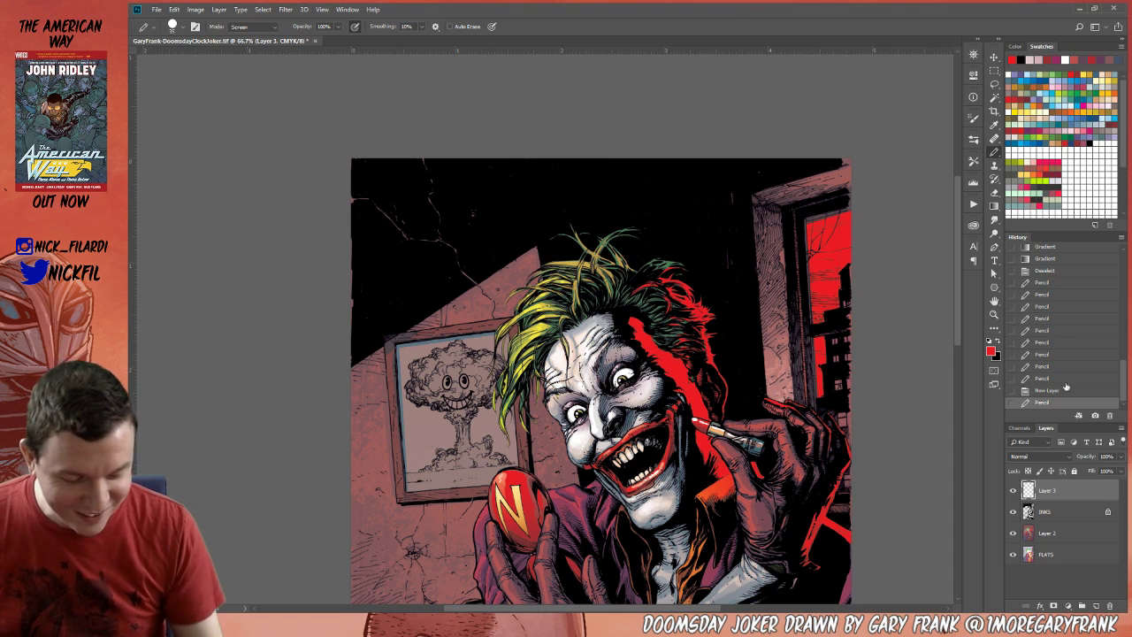
Select the whites of both eyes from FLATS with the Magic Wand and make Layer 2 active for the Pencil.
click(1057, 555)
click(994, 97)
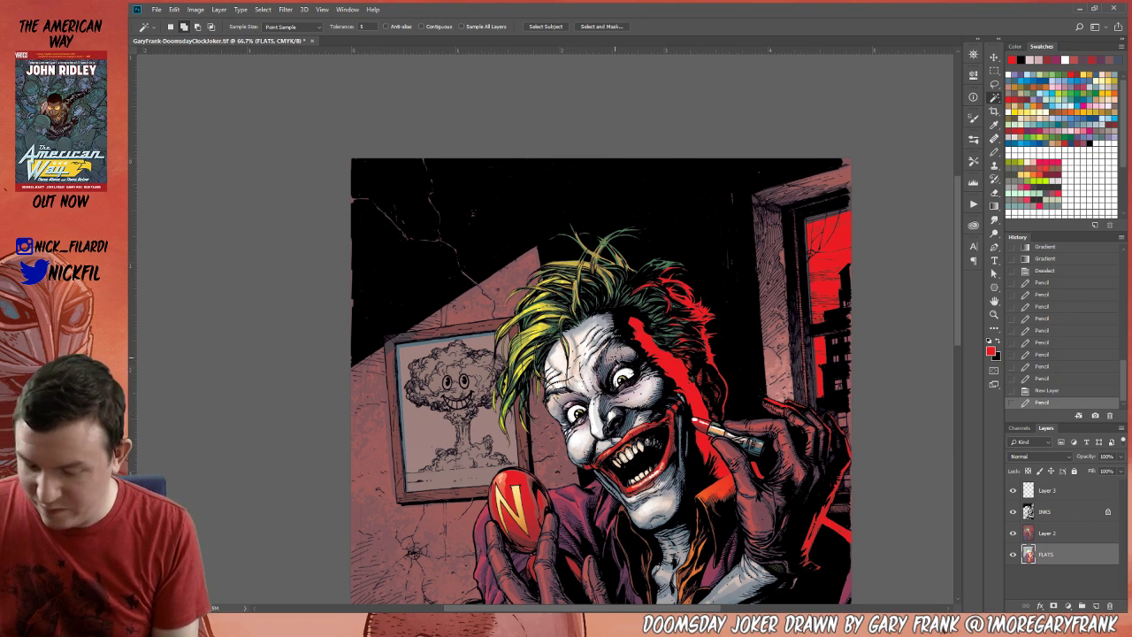
click(623, 376)
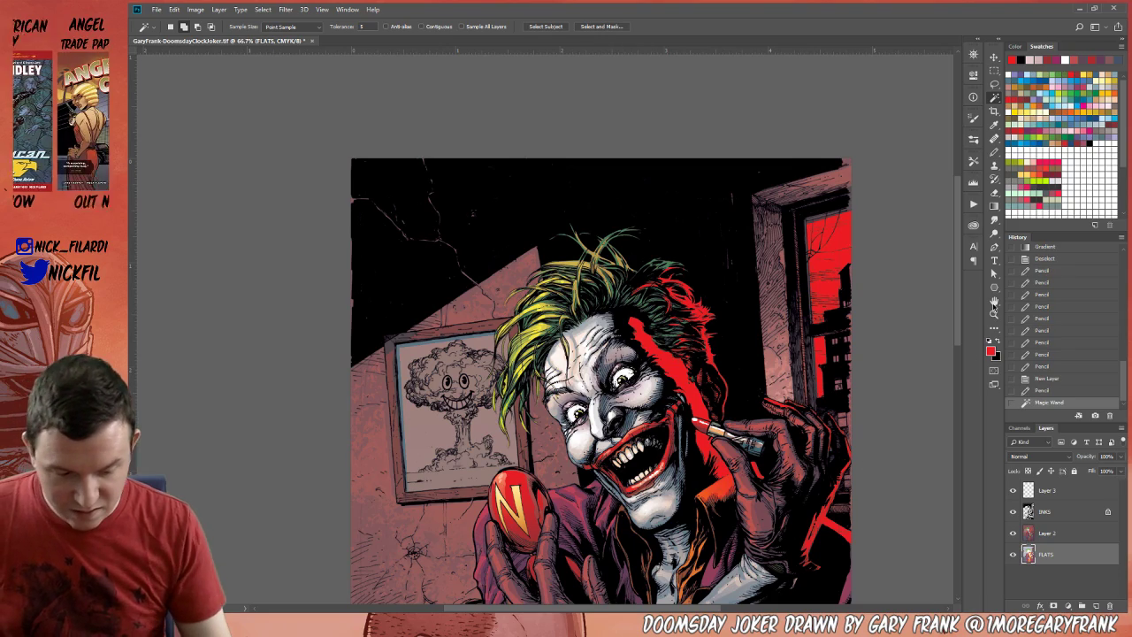
key(z)
click(611, 385)
click(610, 385)
click(610, 384)
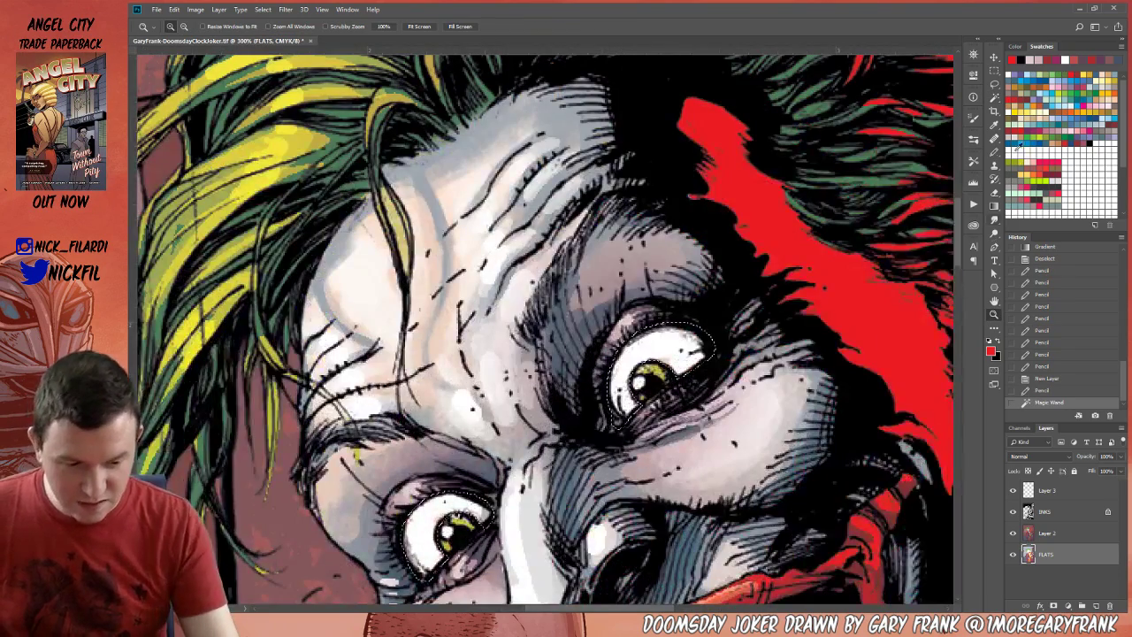
key(b)
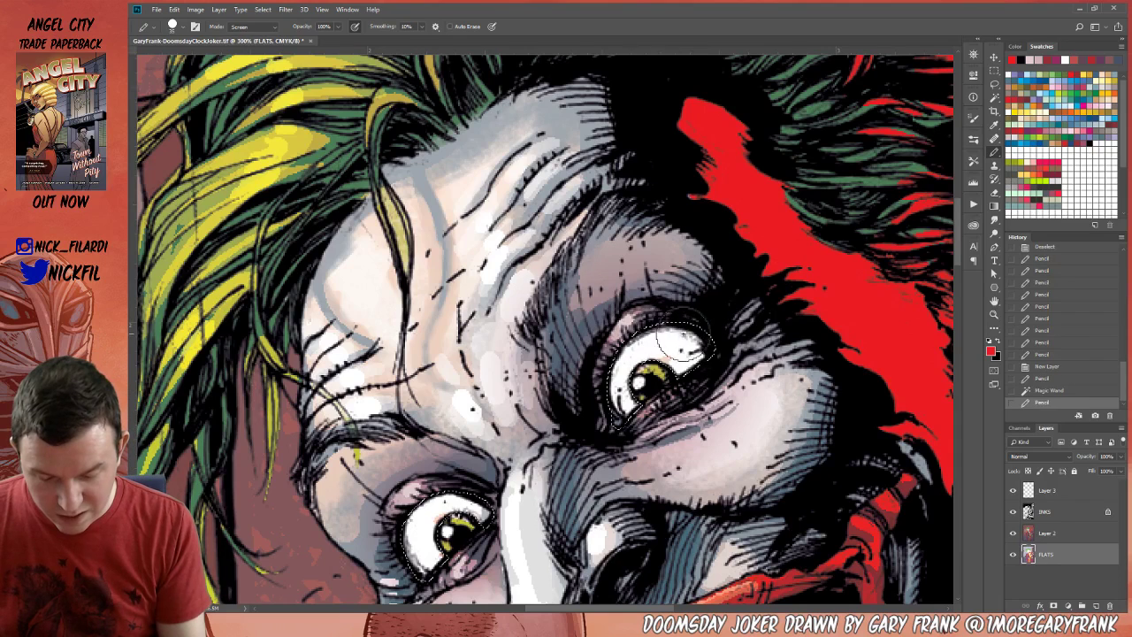
key(alt+bracketright)
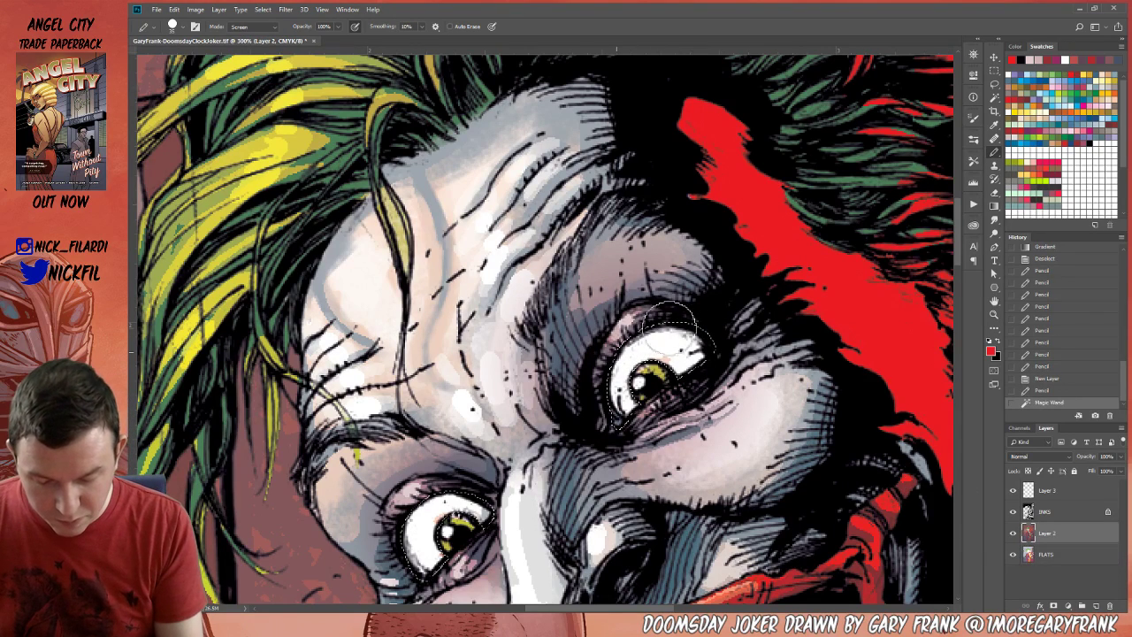
Try red Pencil shading on the white of the eye on the shadowed side, in Screen and in Multiply mode.
click(662, 296)
key(ctrl+z)
click(255, 27)
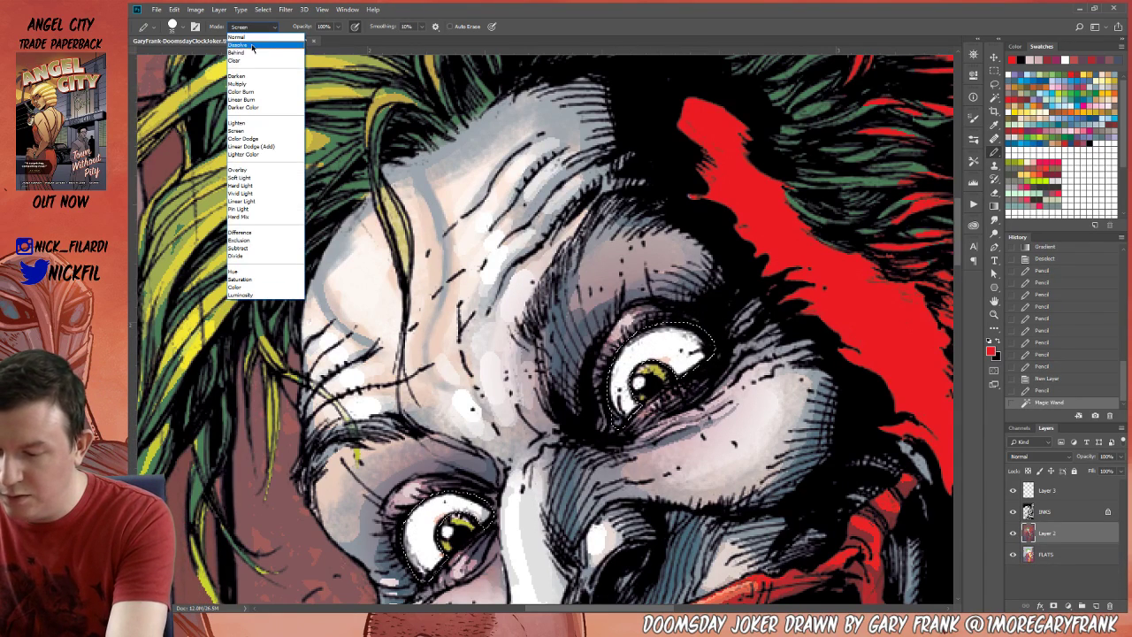
click(253, 84)
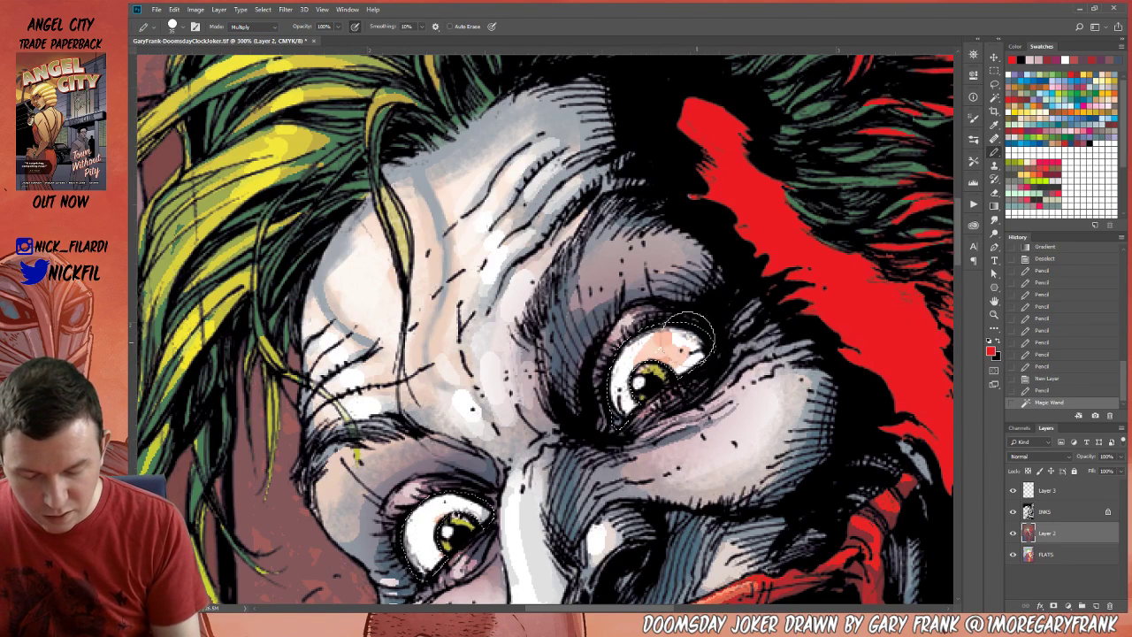
Load the soft round NORMCORE Brush preset at a much smaller size and paint soft red shading around the edge of that eye's white.
click(172, 26)
click(206, 171)
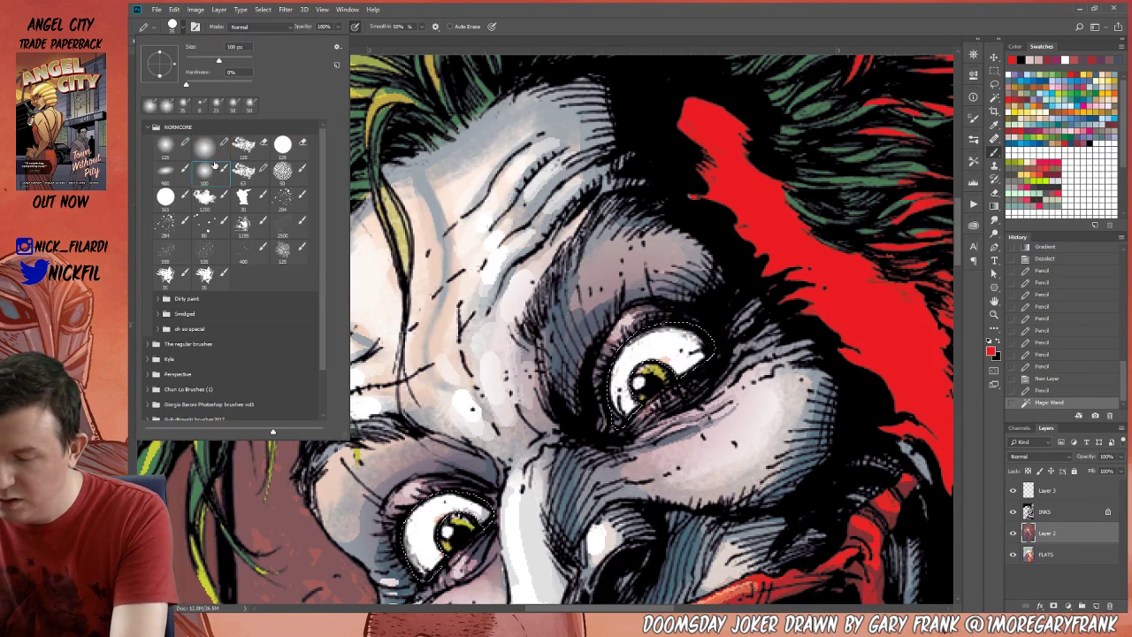
click(813, 345)
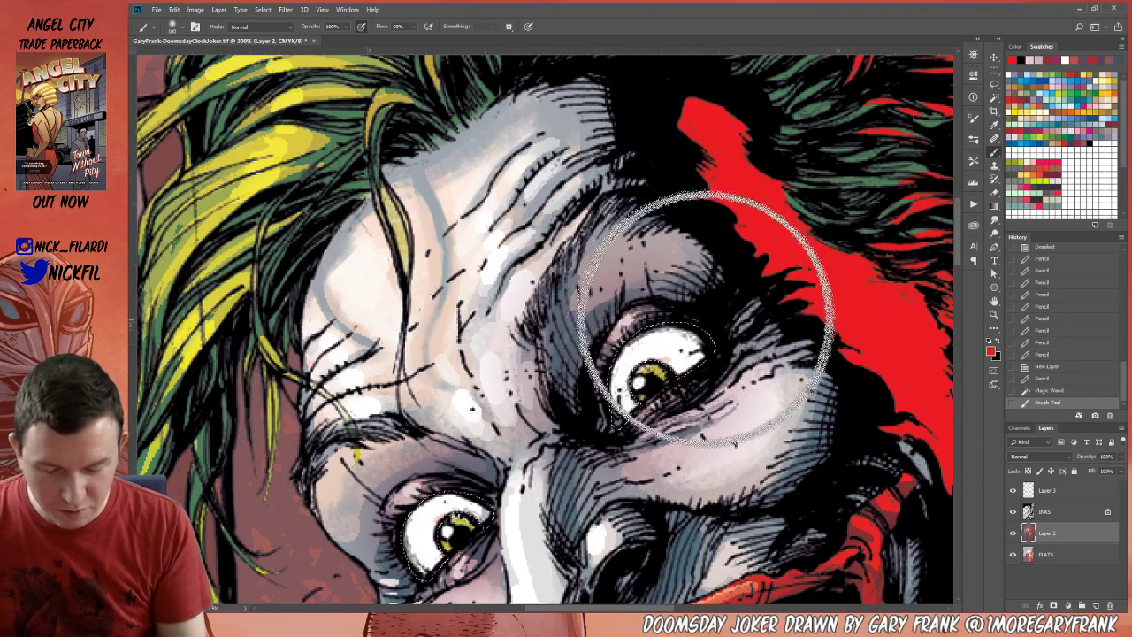
key([)
key([)
key([)
key([)
key([)
key([)
key([)
key([)
mouse_move(699, 331)
mouse_down()
mouse_move(653, 330)
mouse_move(714, 347)
mouse_move(705, 327)
mouse_move(648, 341)
mouse_move(663, 334)
mouse_move(600, 371)
mouse_move(624, 335)
mouse_move(608, 421)
mouse_move(606, 355)
mouse_move(609, 415)
mouse_move(602, 395)
mouse_move(617, 366)
mouse_move(600, 380)
mouse_move(641, 337)
mouse_move(604, 368)
mouse_move(672, 320)
mouse_move(650, 320)
mouse_move(698, 330)
mouse_move(715, 353)
mouse_move(680, 318)
mouse_move(607, 355)
mouse_move(594, 381)
mouse_move(611, 382)
mouse_move(616, 420)
mouse_up()
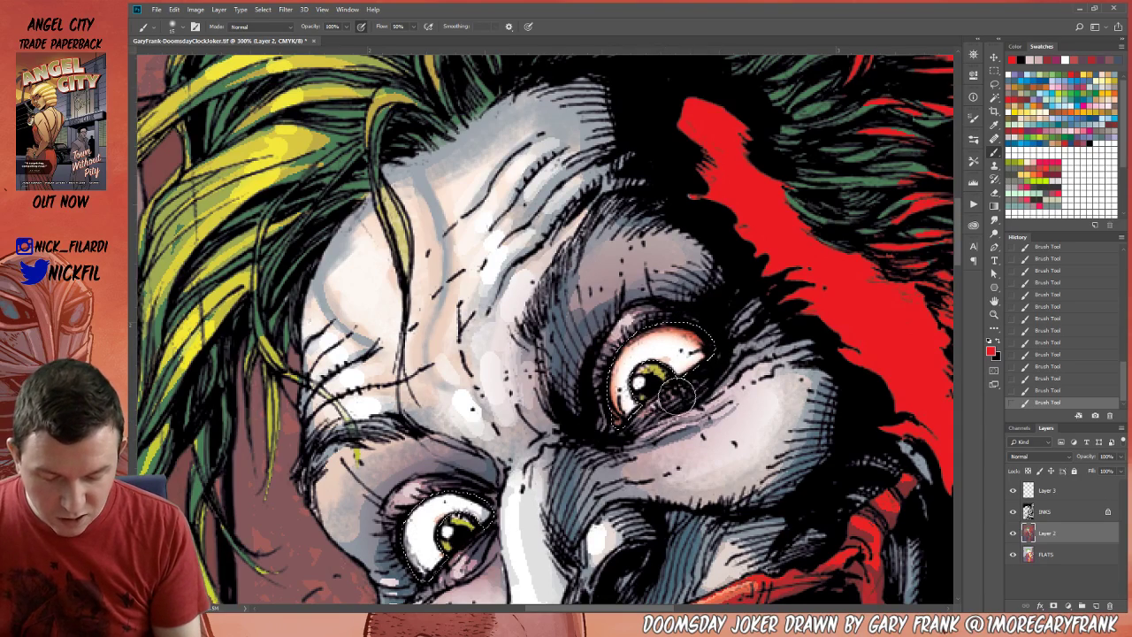
Paint the same soft red shading around the edge of the other eye's white and clear the selection.
click(994, 302)
mouse_move(566, 416)
mouse_down()
mouse_move(647, 317)
mouse_move(661, 280)
mouse_up()
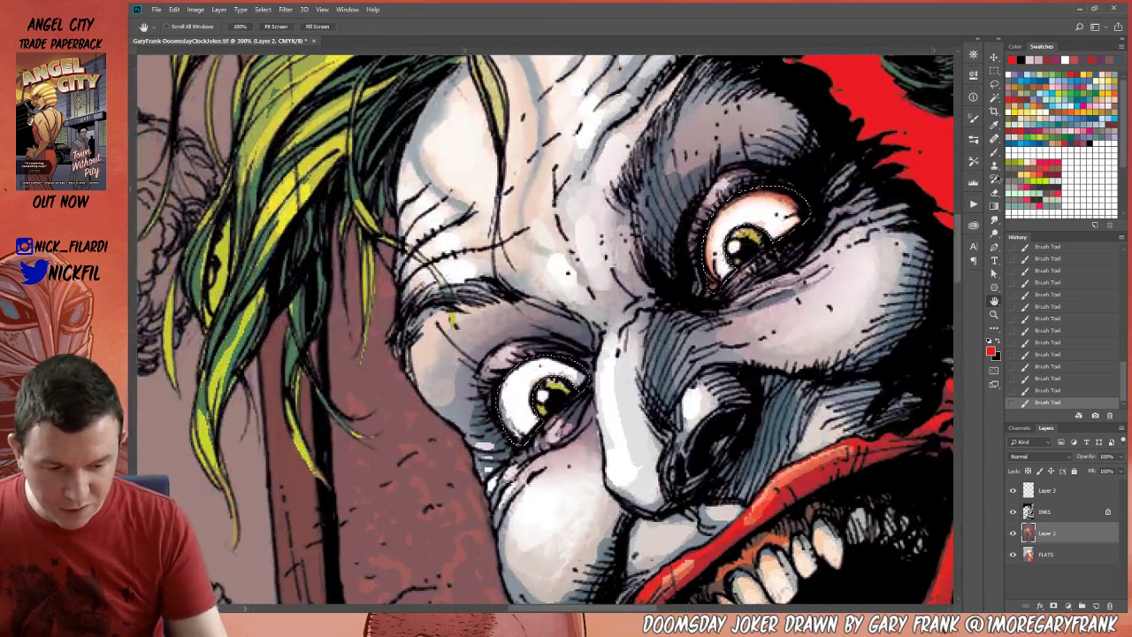
click(995, 153)
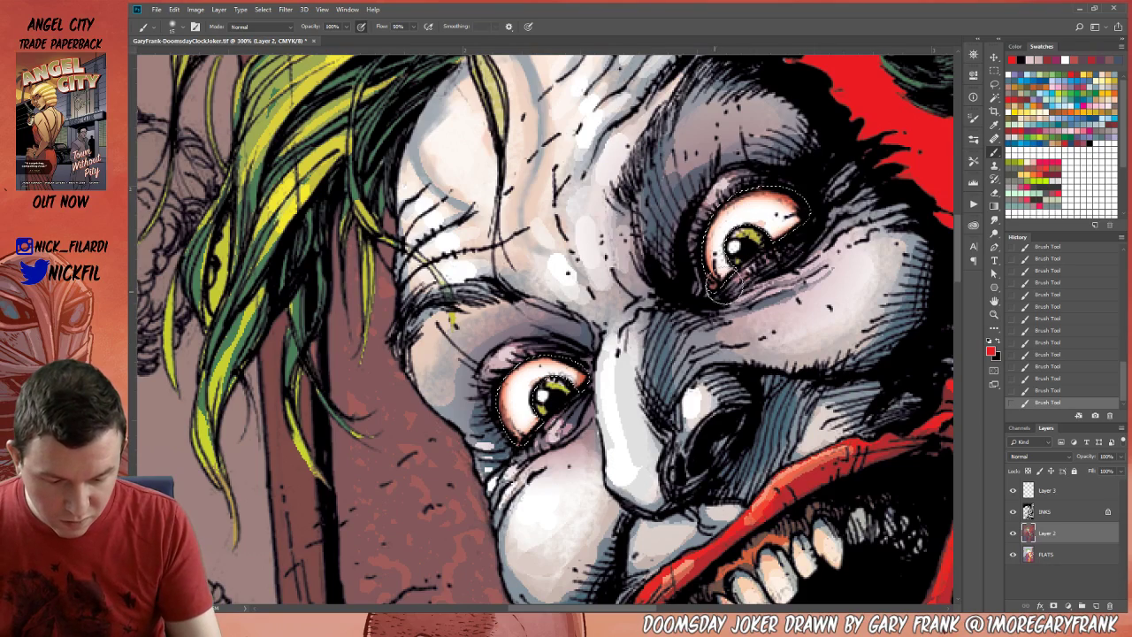
click(994, 314)
key(ctrl+d)
Examine the whole page at reduced size to judge the overall colouring.
key(ctrl+minus)
key(ctrl+minus)
key(ctrl+minus)
key(ctrl+minus)
key(ctrl+minus)
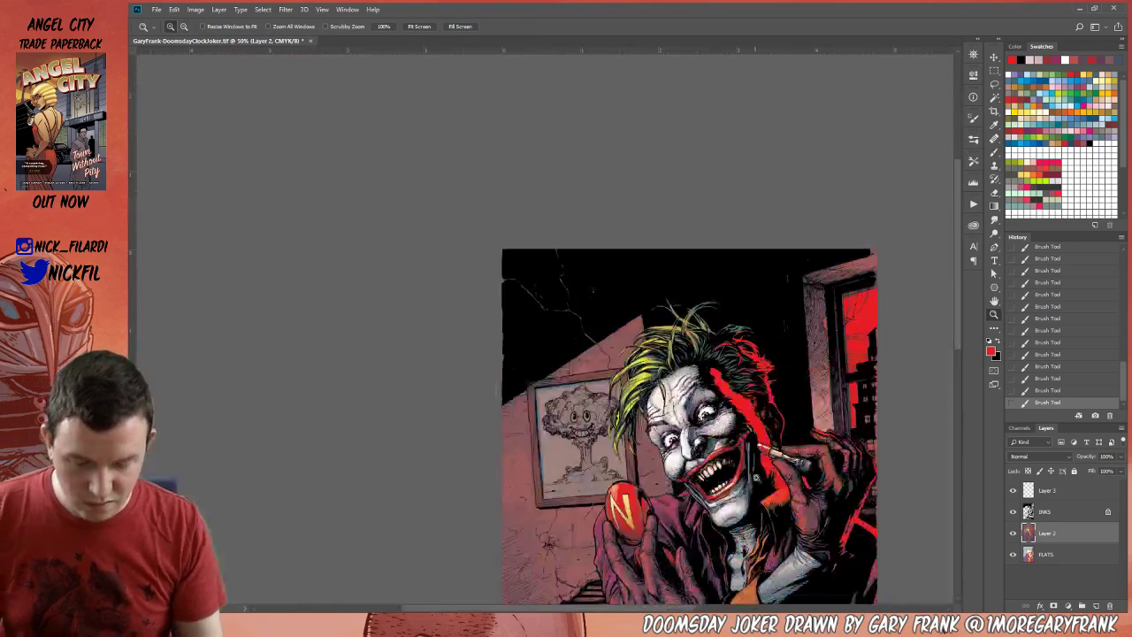
double_click(995, 302)
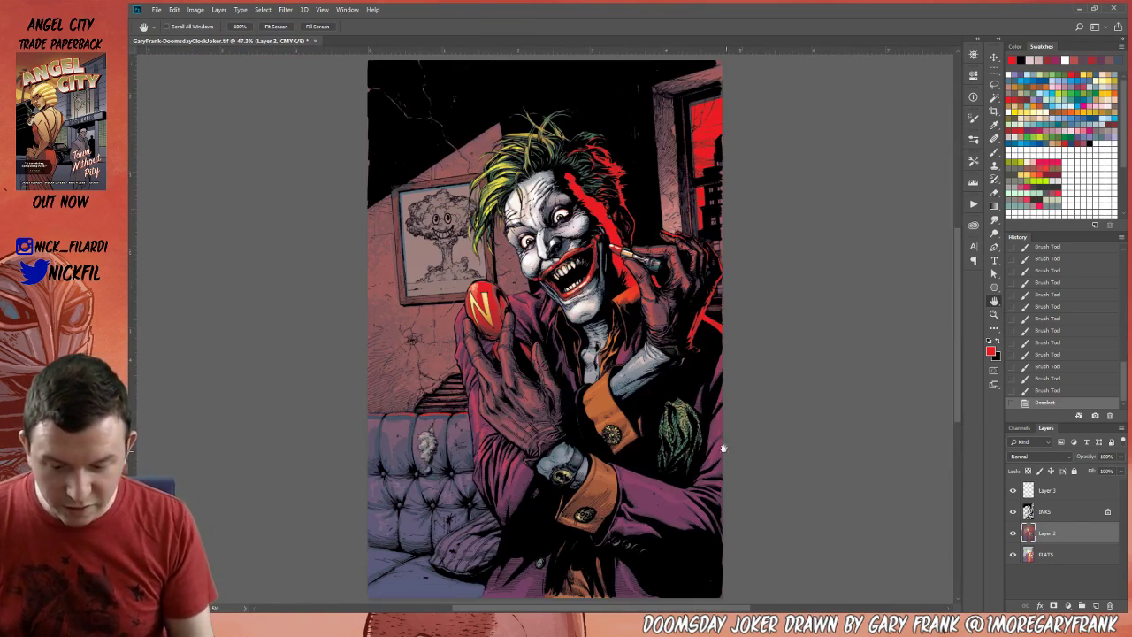
click(994, 315)
key(ctrl+plus)
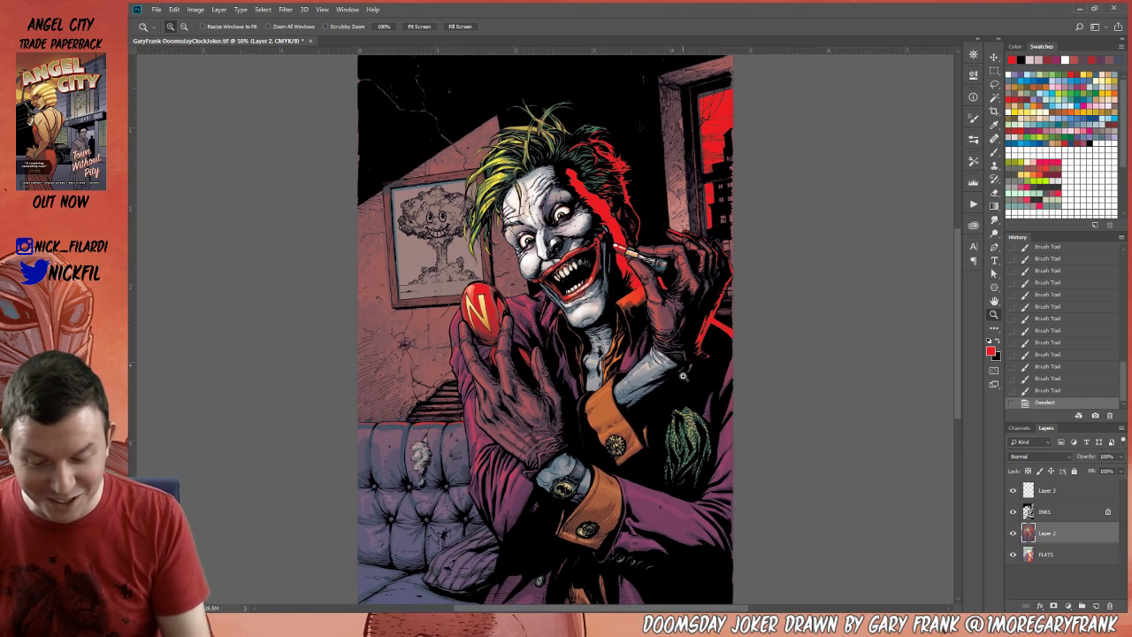
click(994, 302)
drag(718, 328, 830, 412)
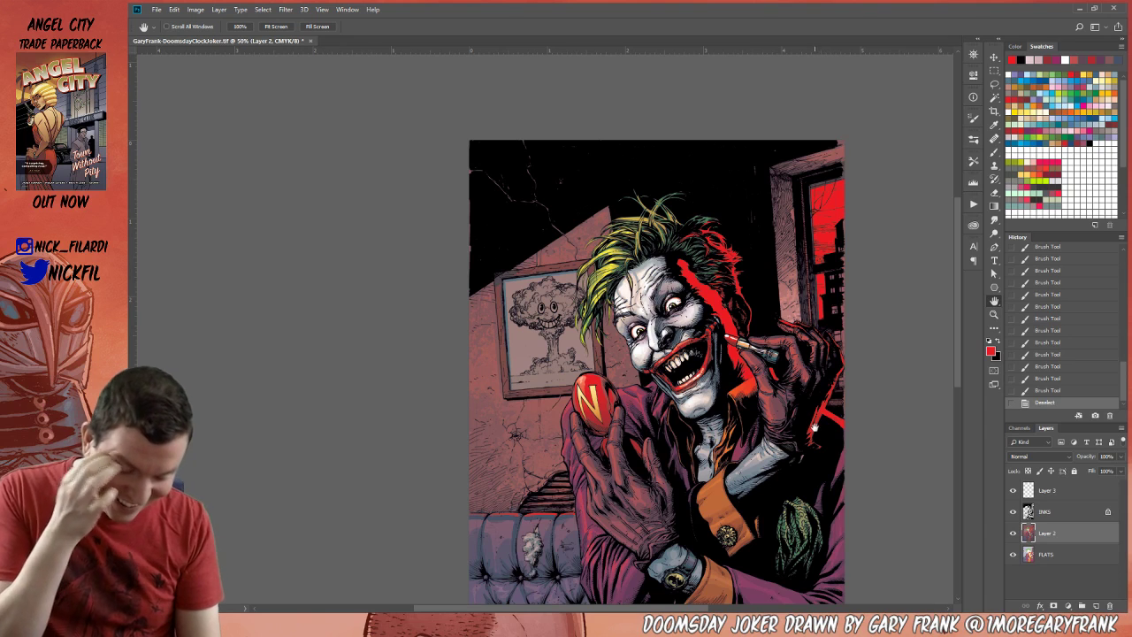
drag(716, 383, 577, 403)
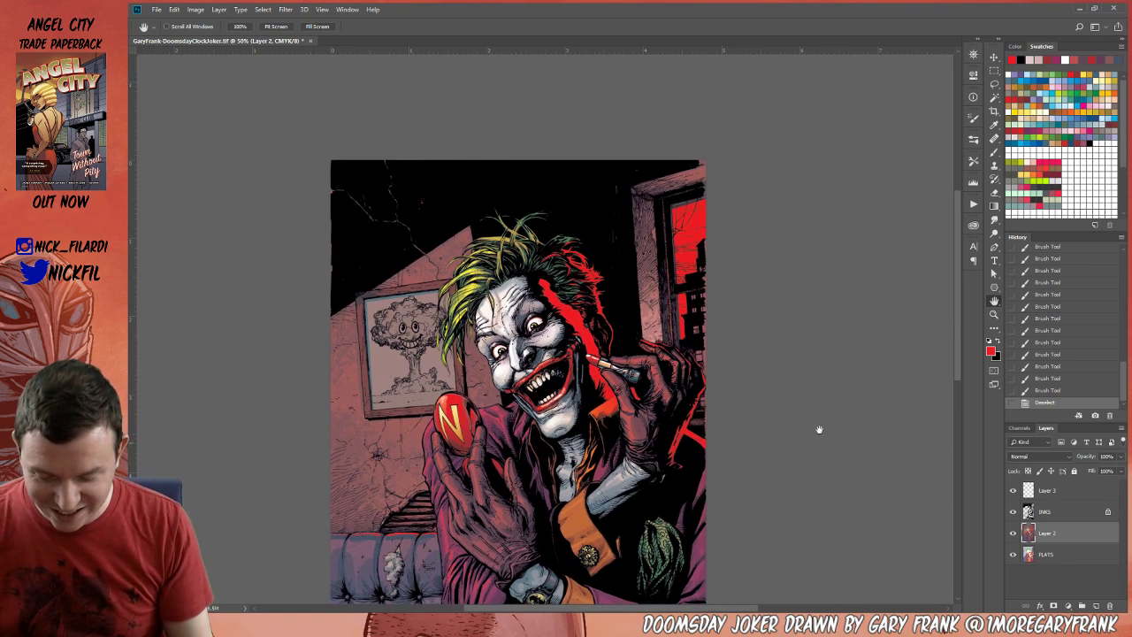
Sample the pale yellow from the N on the red egg and paint over the letter with the Multiply Pencil.
click(996, 153)
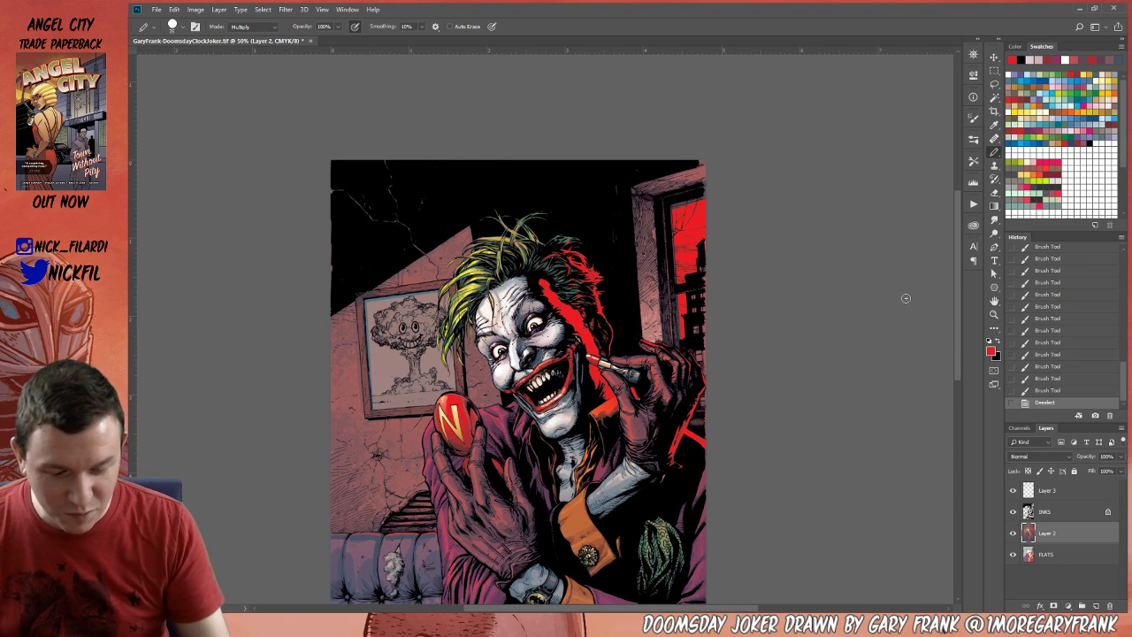
alt+click(458, 455)
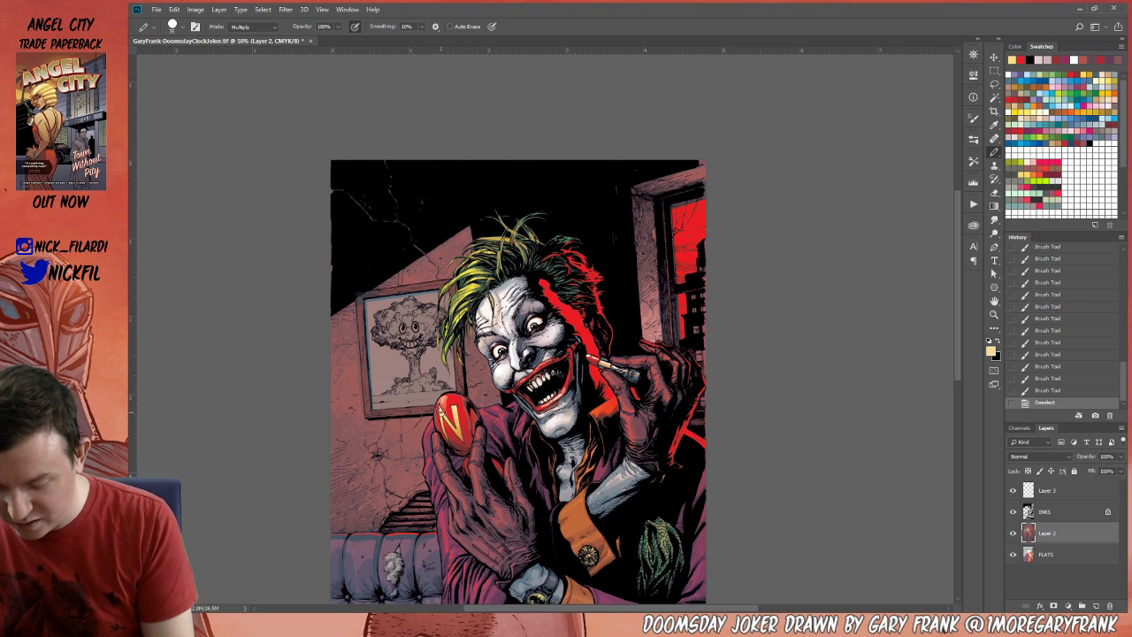
drag(438, 409, 460, 437)
key(z)
Lasso a wavy reflection band across the lower half of the egg and set up a dark red gradient in Multiply mode.
click(995, 86)
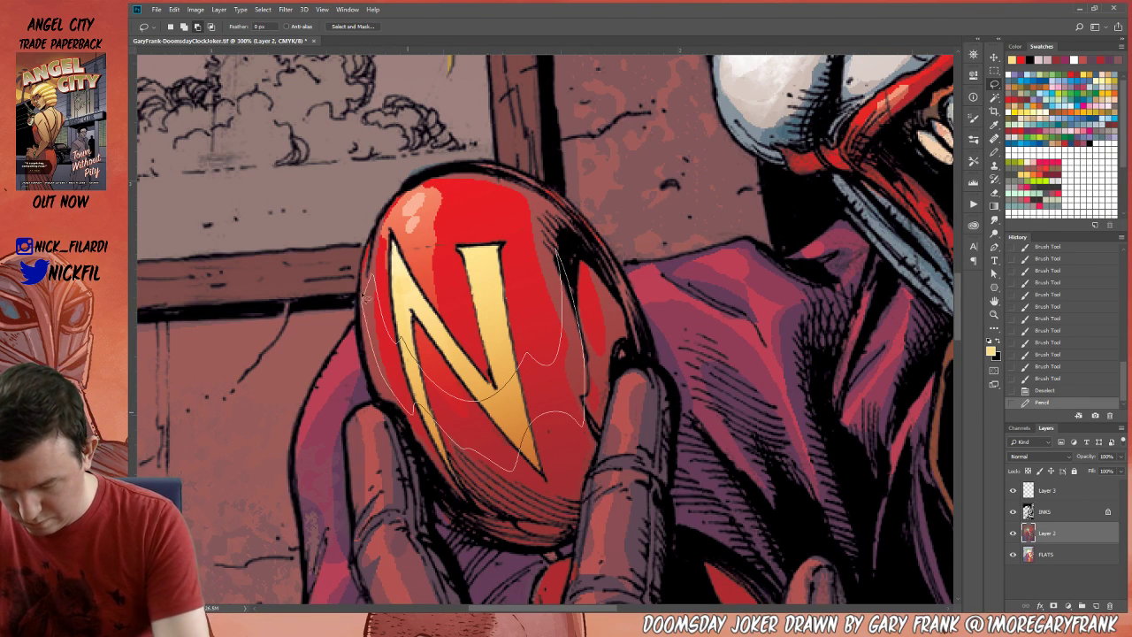
drag(366, 296, 365, 297)
click(1078, 75)
click(995, 206)
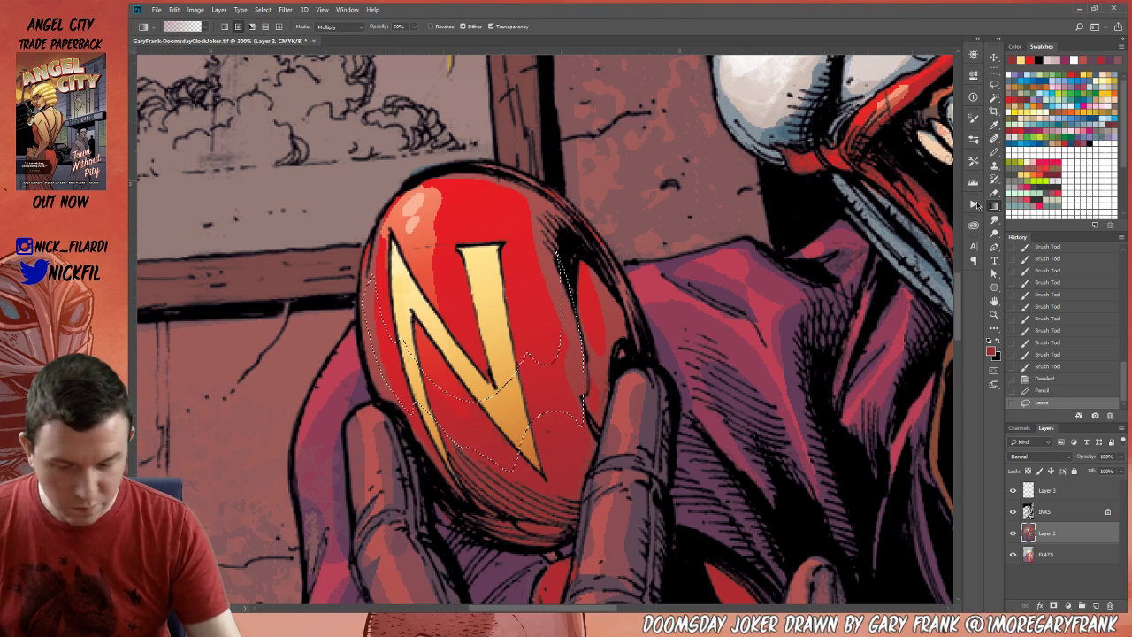
click(329, 28)
click(337, 75)
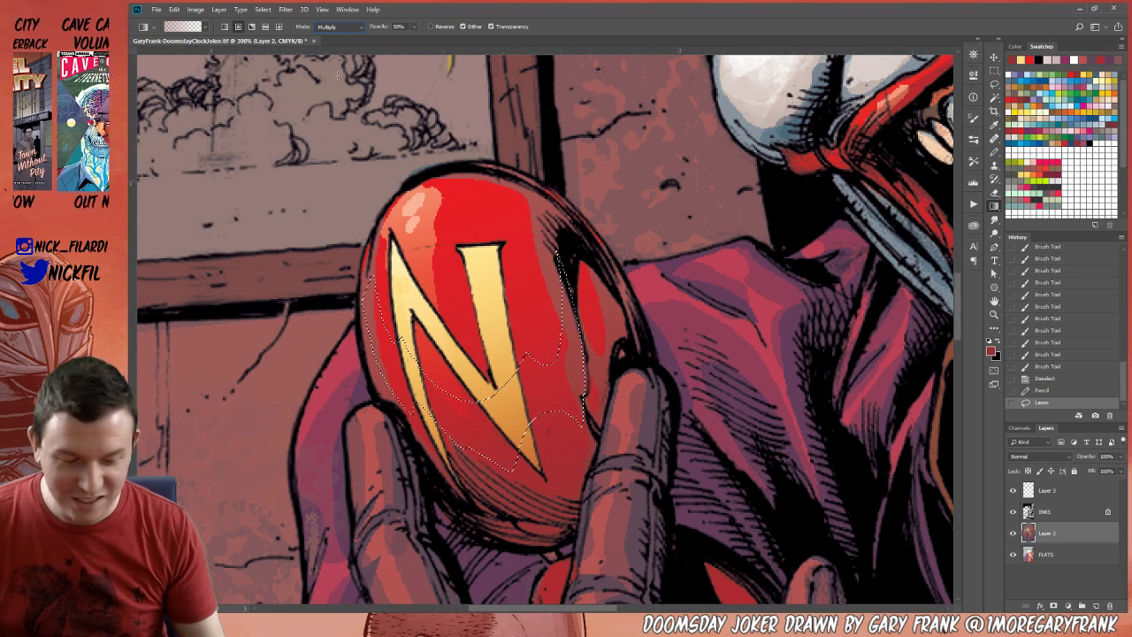
Darken the selected band on the egg with dark red Multiply gradients and clear the selection.
key(z)
alt+click(630, 407)
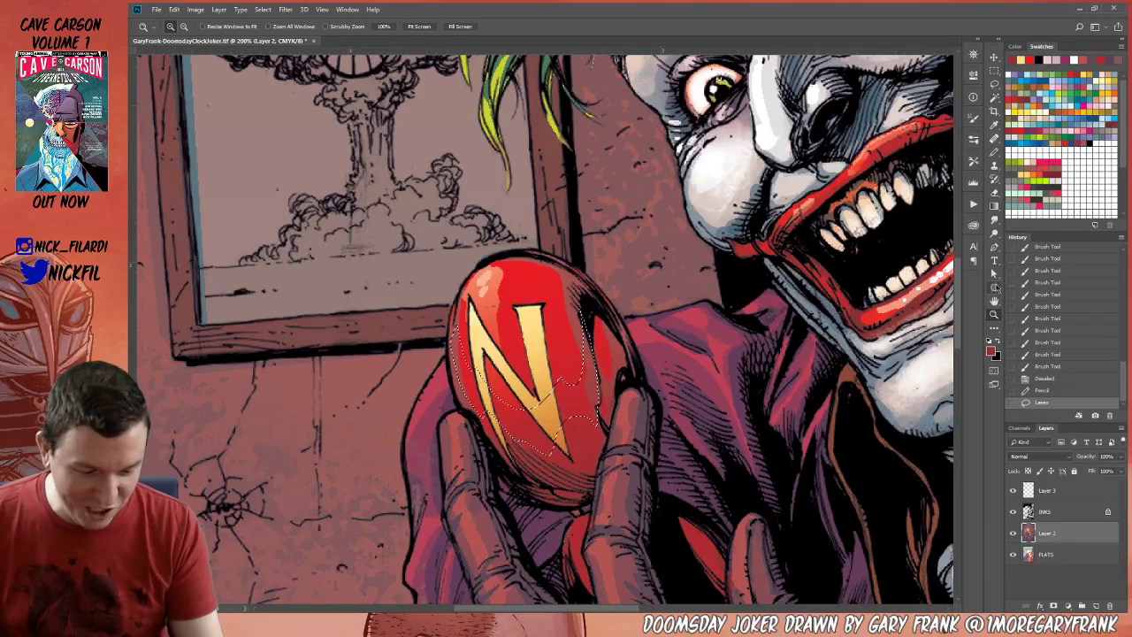
click(994, 301)
drag(761, 433, 729, 434)
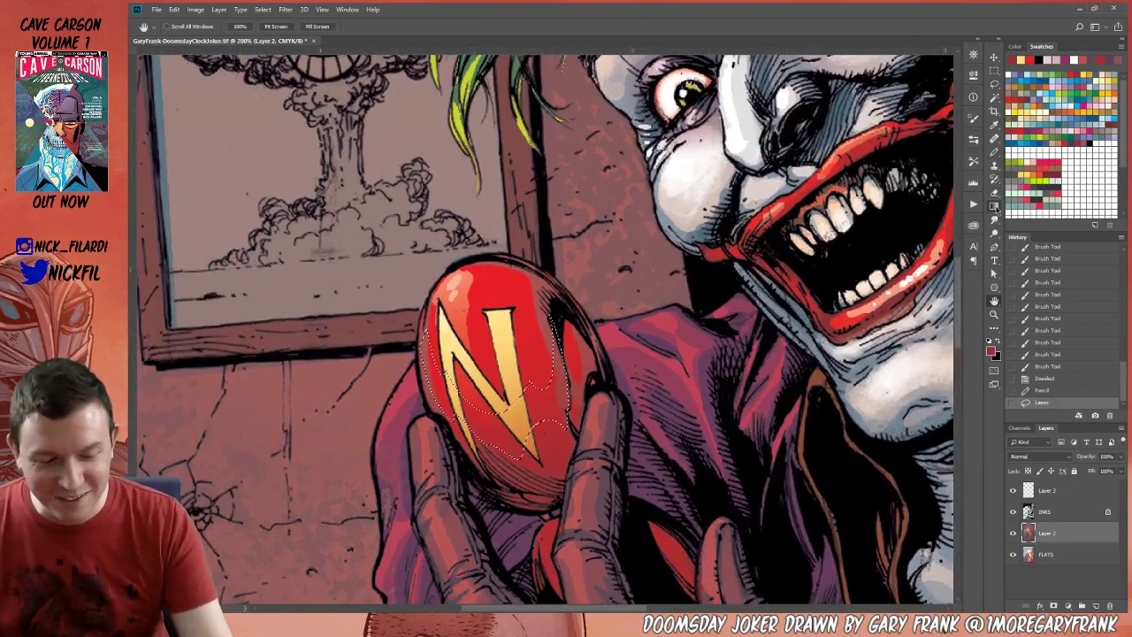
click(994, 206)
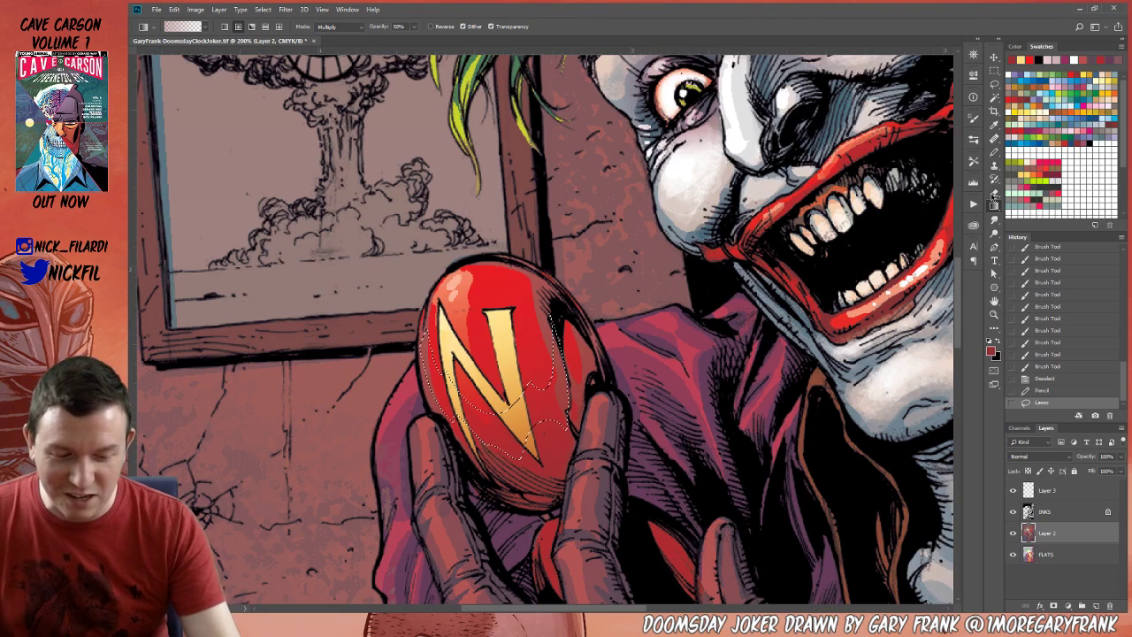
click(343, 27)
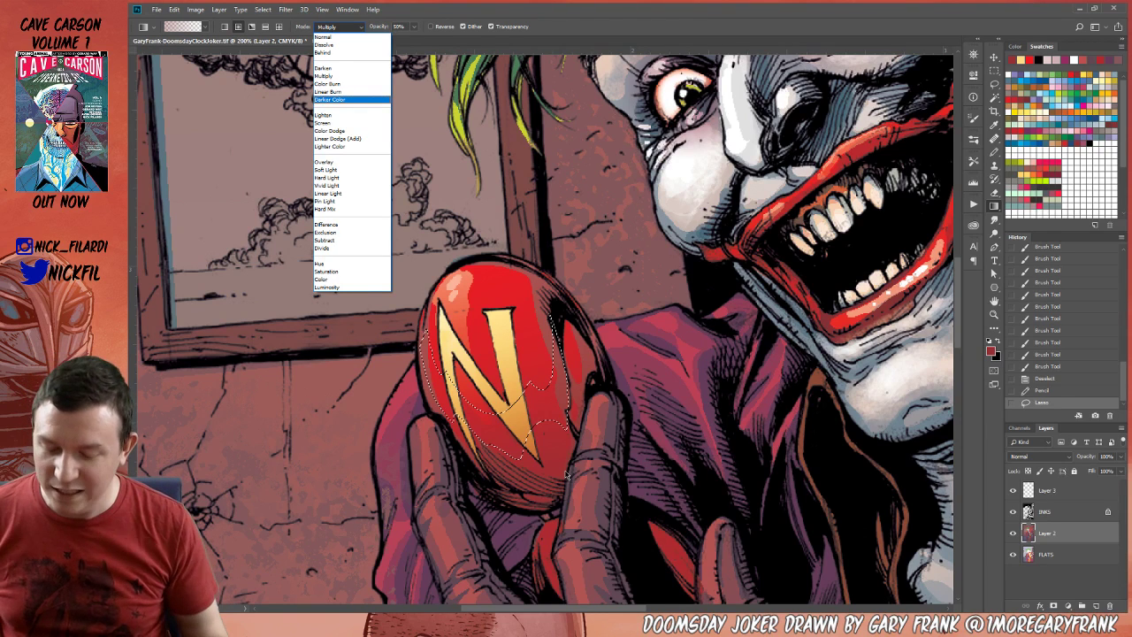
key(Escape)
mouse_move(568, 475)
mouse_down()
mouse_move(442, 372)
mouse_move(550, 500)
mouse_up()
key(ctrl+d)
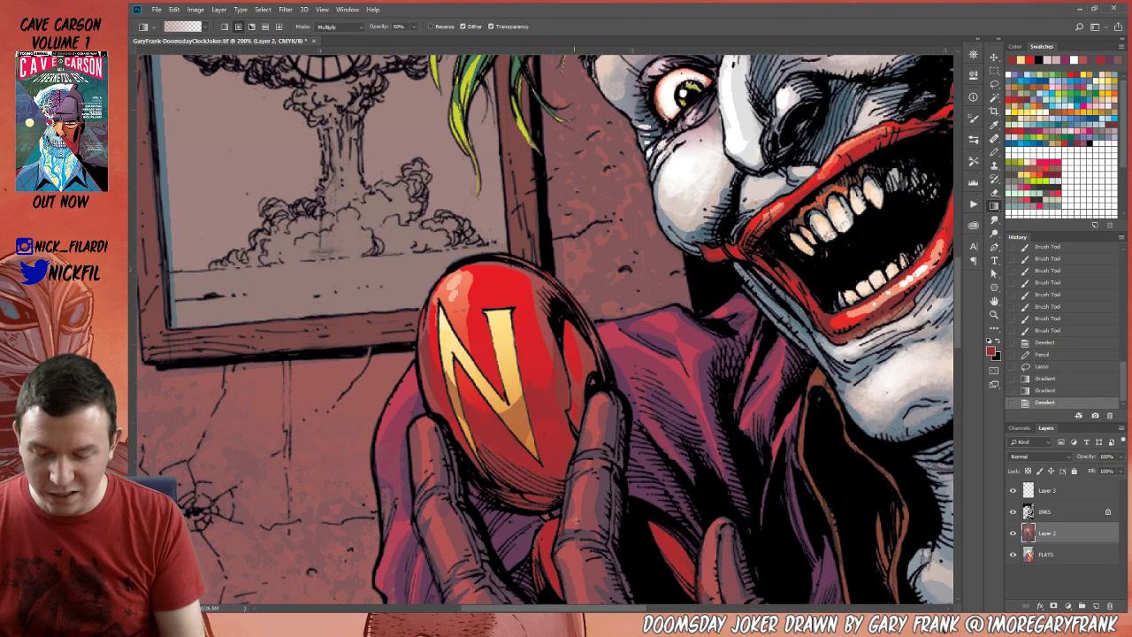
key(ctrl+shift+d)
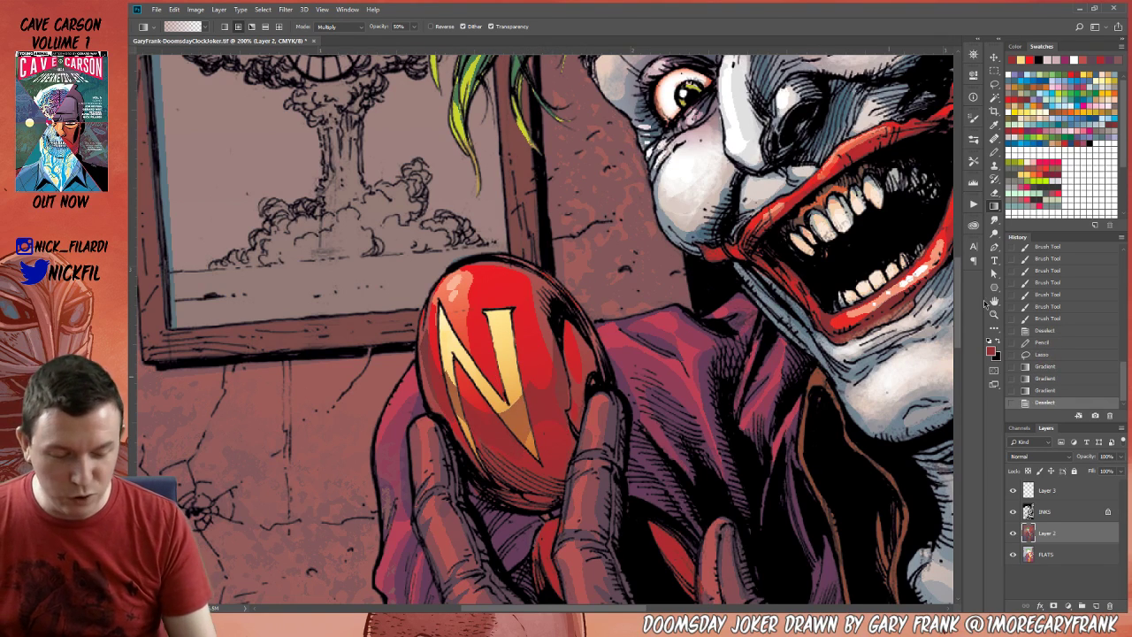
Paint orange shading on the N of the egg with the Multiply Pencil.
click(993, 314)
alt+click(607, 461)
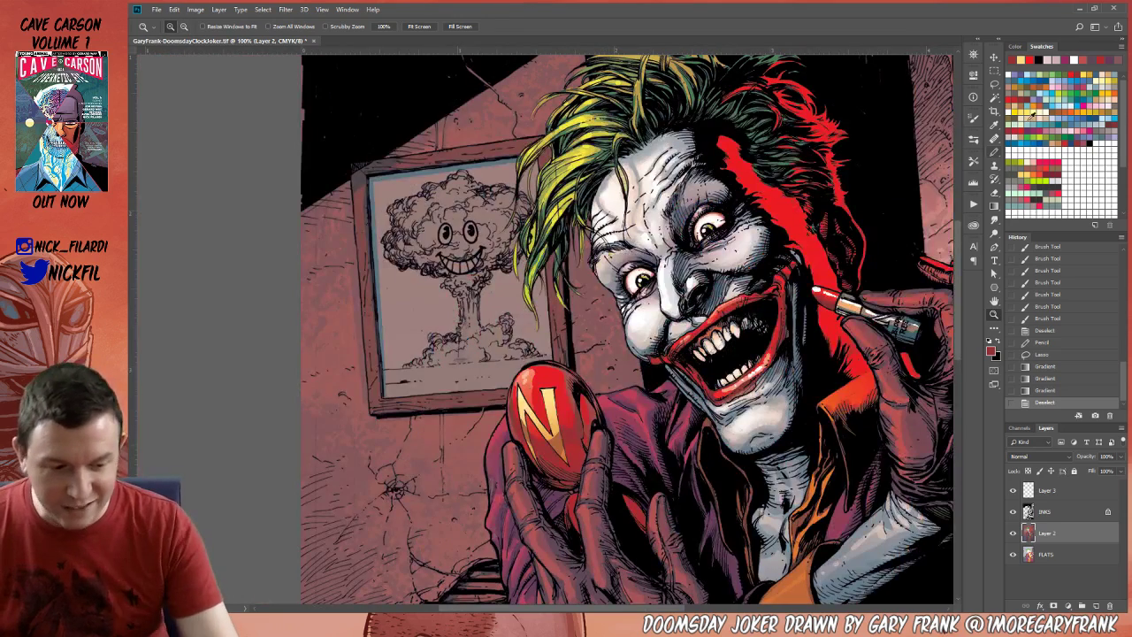
click(1047, 98)
click(994, 151)
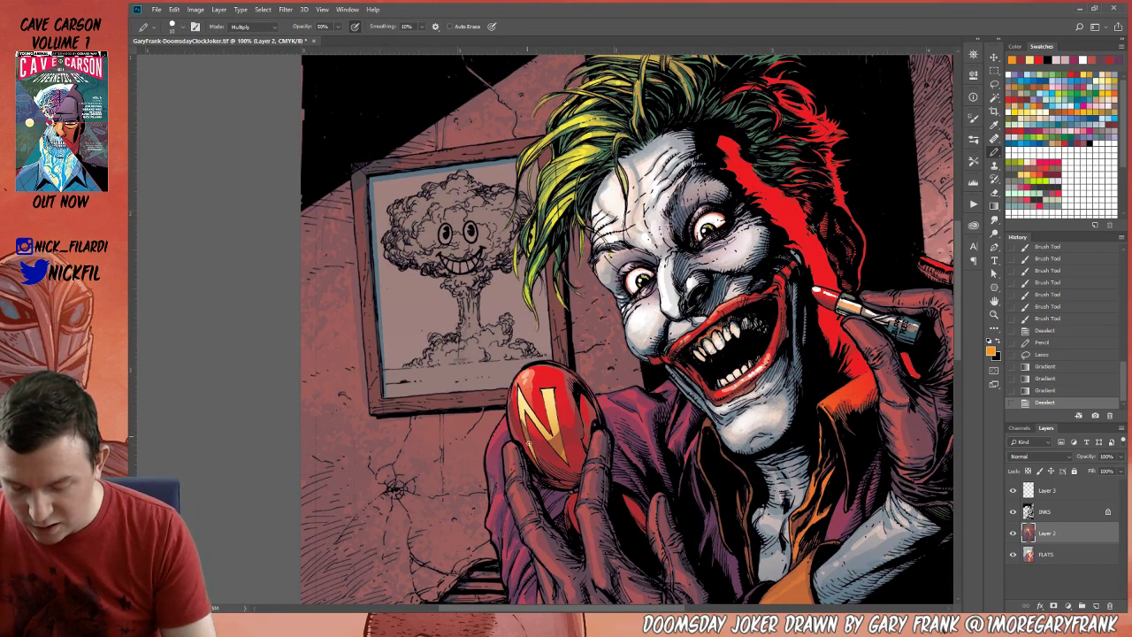
mouse_move(528, 445)
mouse_down()
mouse_move(537, 416)
mouse_move(527, 433)
mouse_move(522, 424)
mouse_up()
Switch the Pencil to Normal mode and add orange strokes to the lower part of the N on the egg.
alt+click(525, 410)
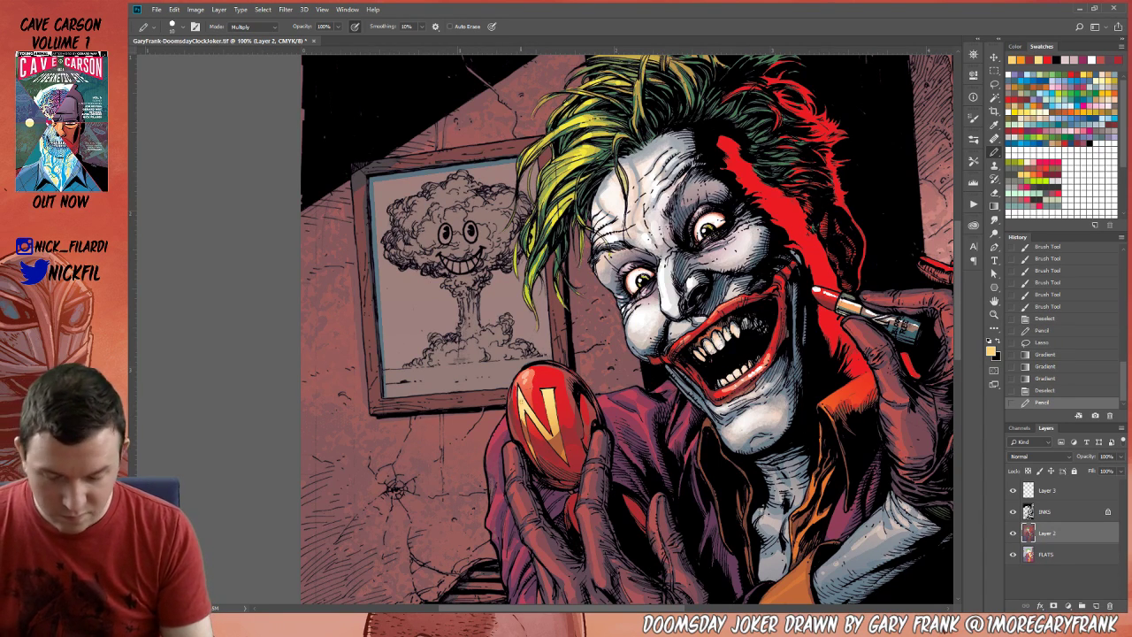
click(246, 27)
click(250, 37)
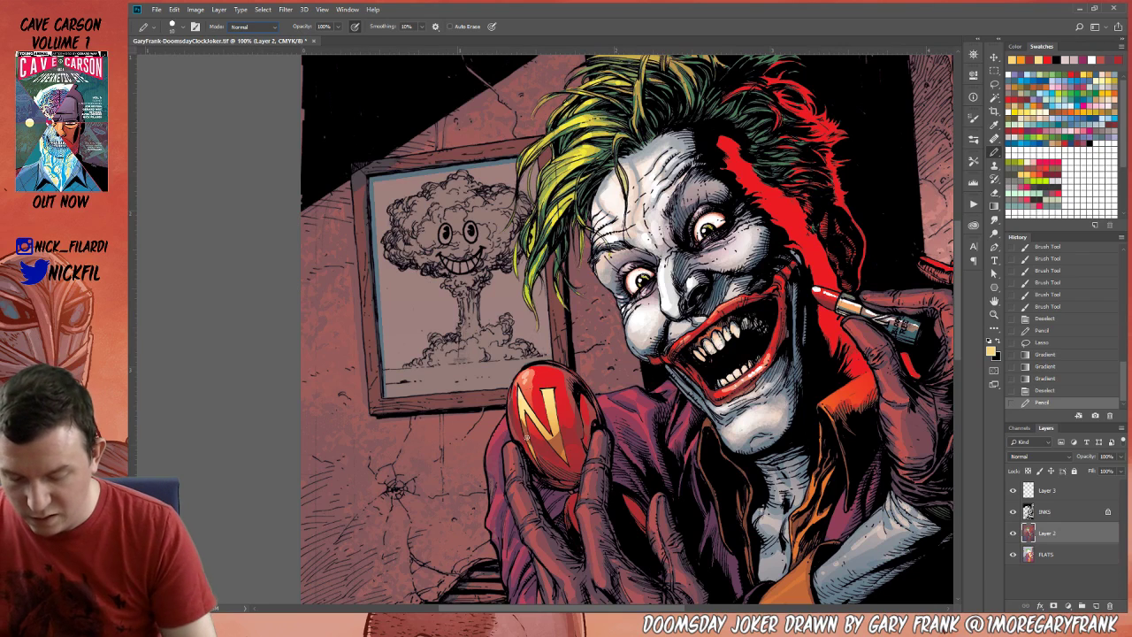
drag(530, 449, 524, 425)
key(ctrl+z)
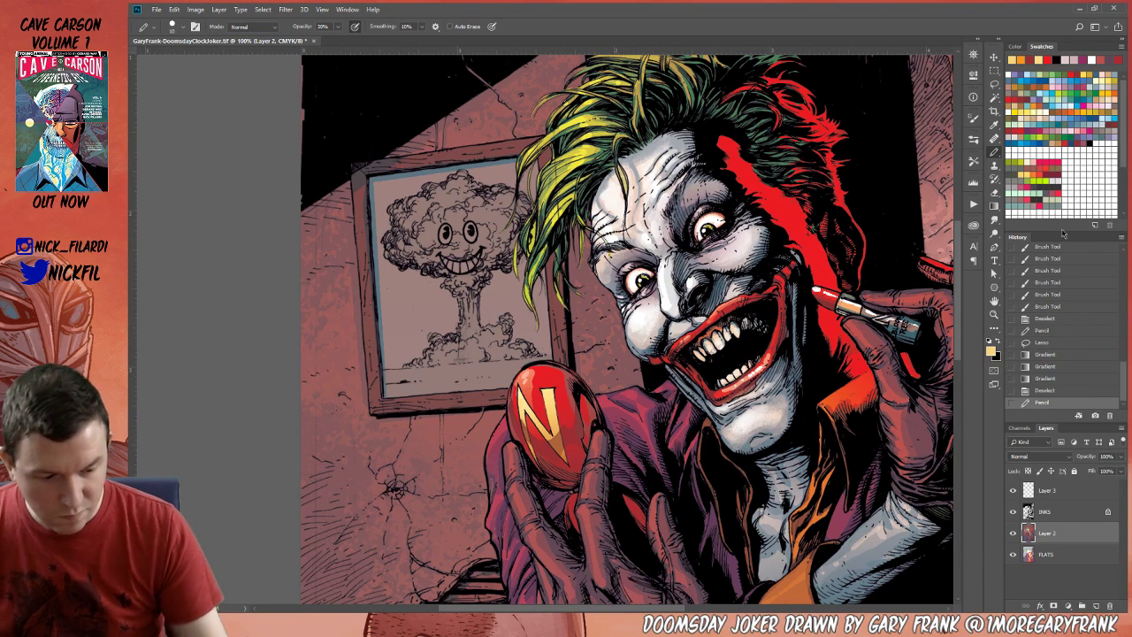
click(1036, 103)
drag(525, 436, 568, 441)
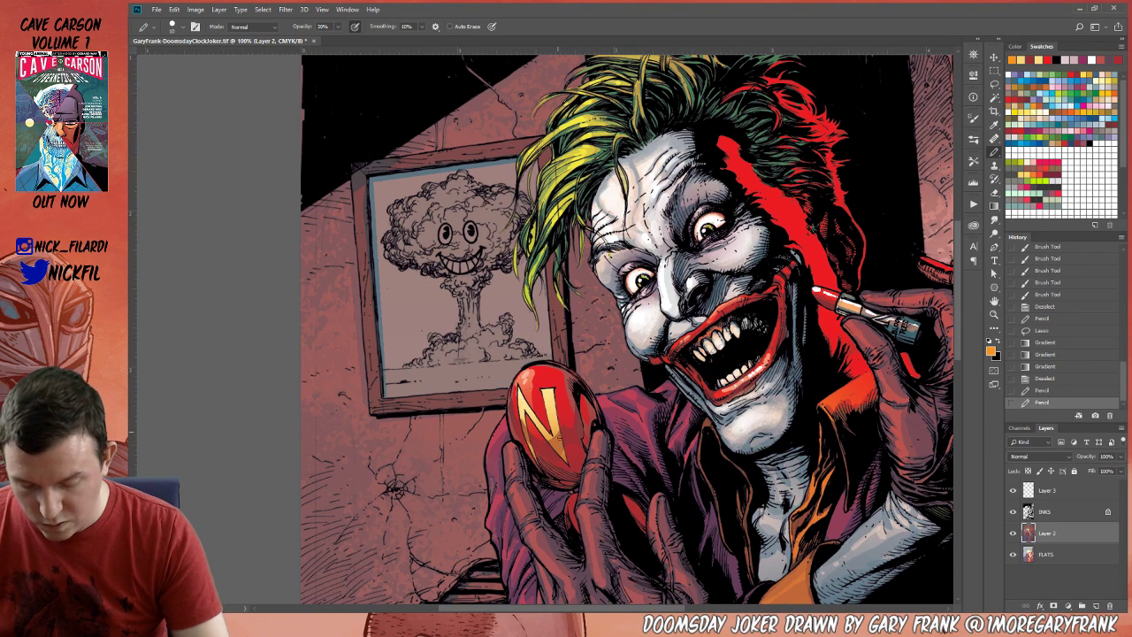
click(559, 440)
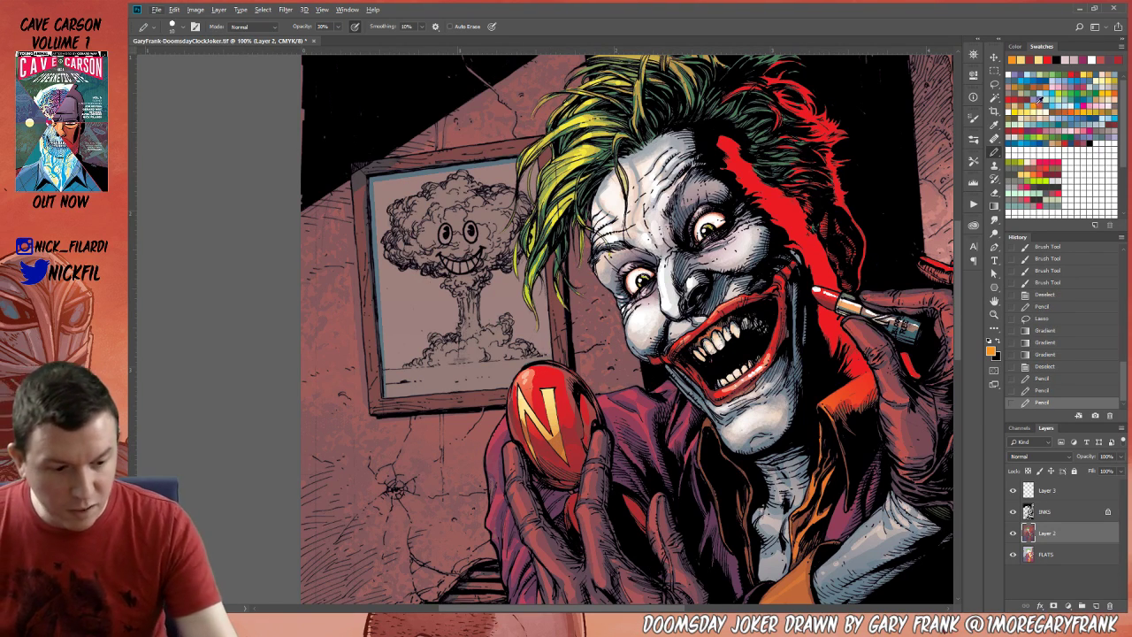
Paint pale yellow highlights along the egg's upper edge with the Pencil at 100% opacity.
click(1039, 101)
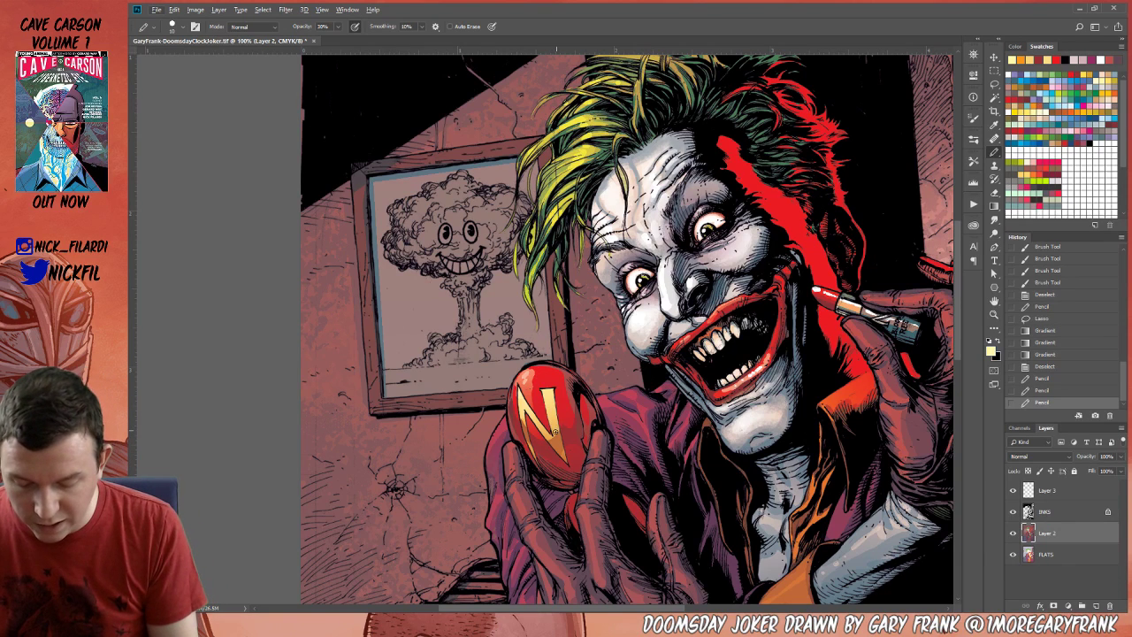
key(0)
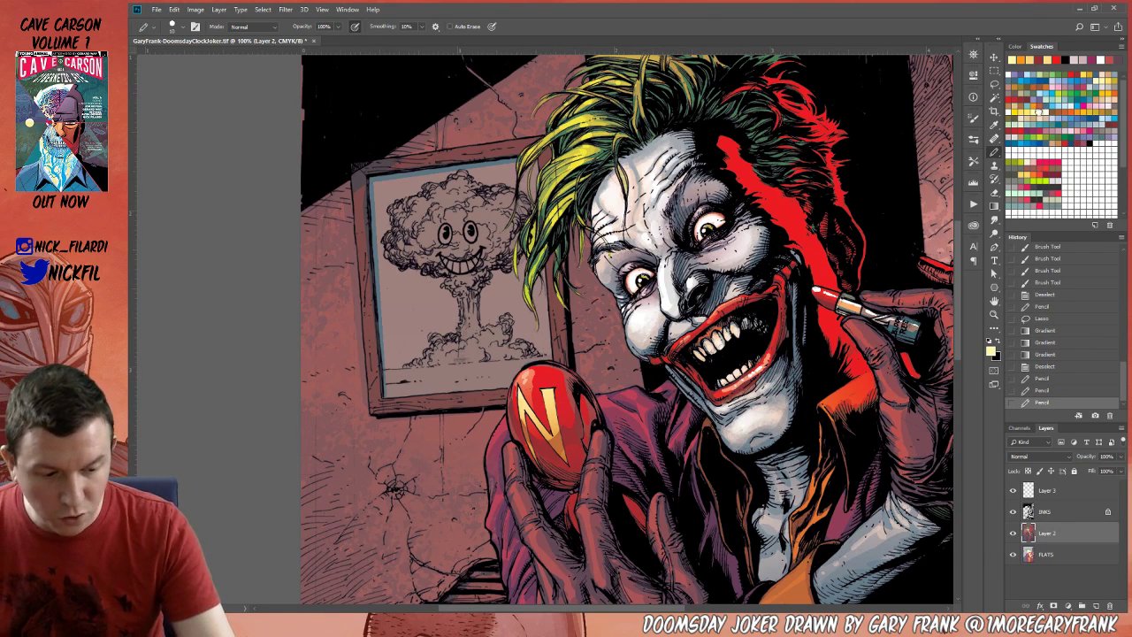
click(524, 377)
drag(524, 375, 537, 360)
click(523, 376)
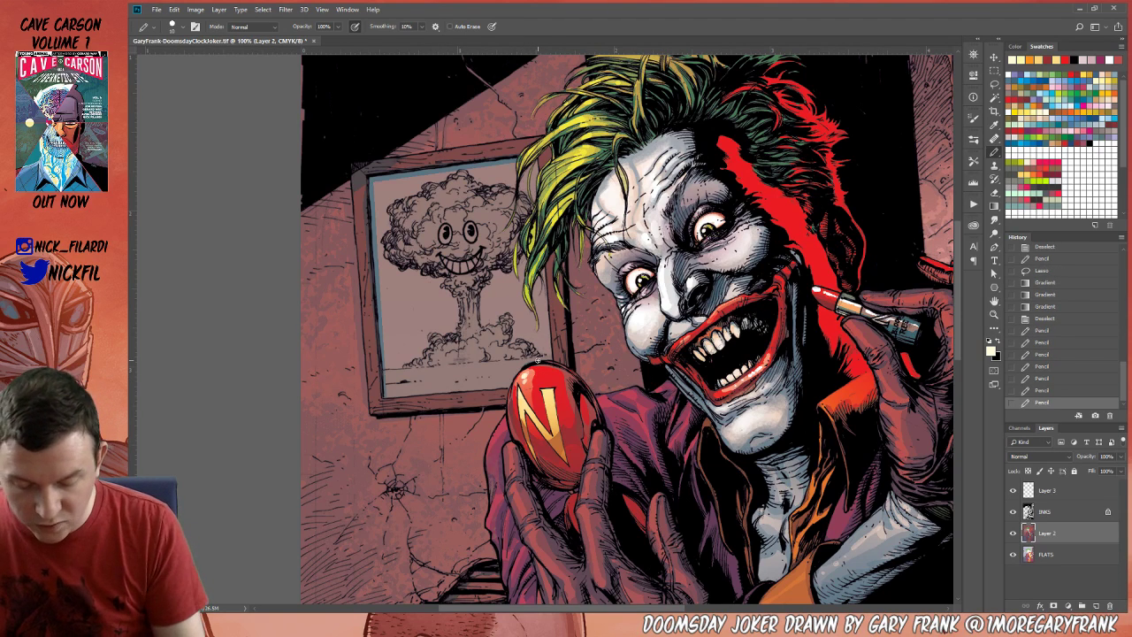
Paint small white highlights near the egg's upper-left edge with the Pencil at 100% opacity.
click(175, 28)
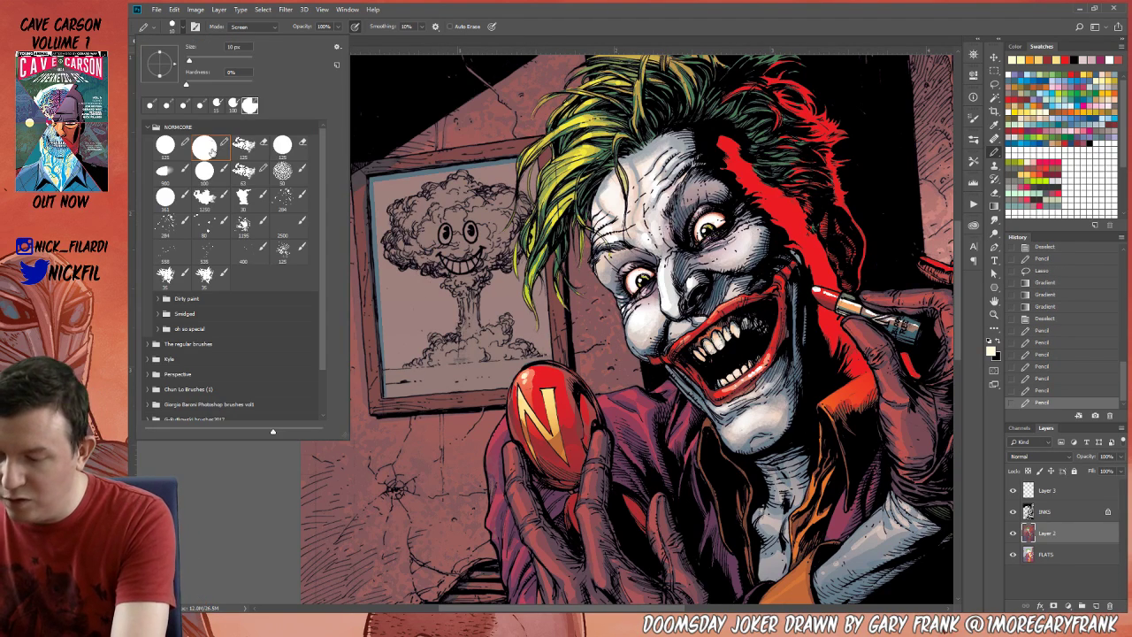
key(Return)
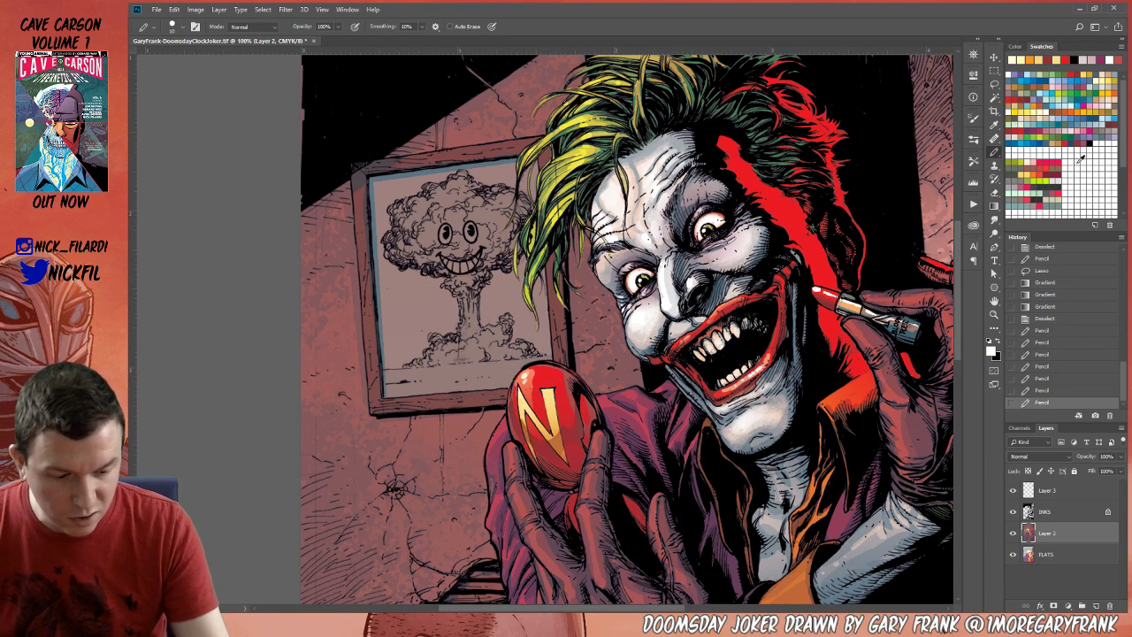
click(1081, 160)
drag(526, 375, 528, 372)
drag(527, 376, 536, 373)
Paint pale yellow strokes on the right side of the egg's N, blending them with sampled orange tones.
click(1044, 103)
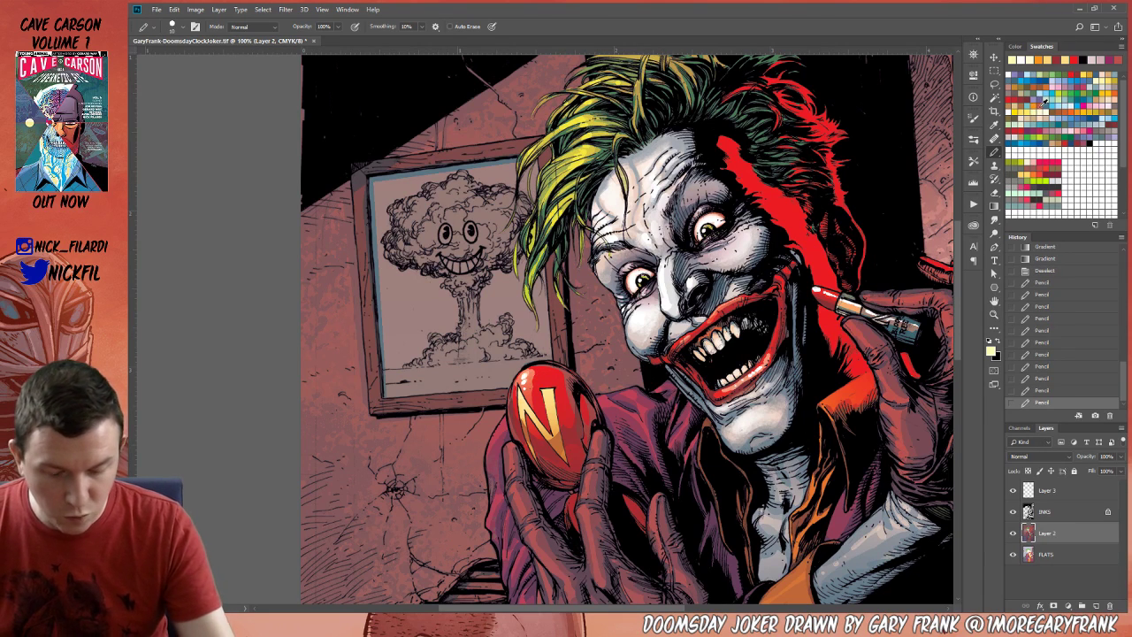
drag(550, 417, 550, 435)
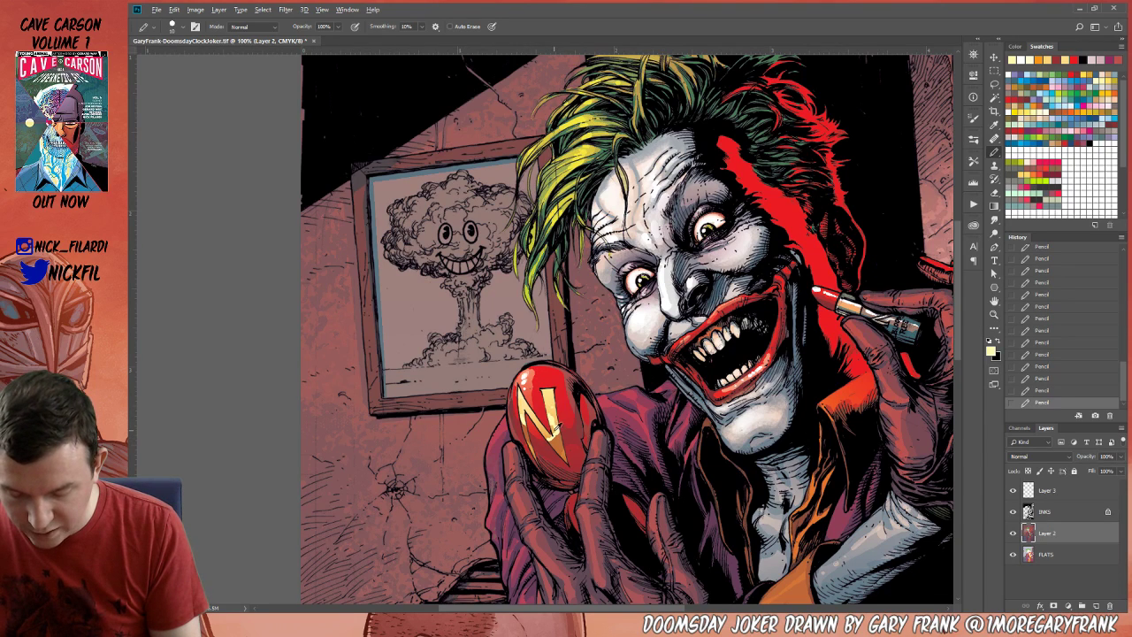
alt+click(550, 422)
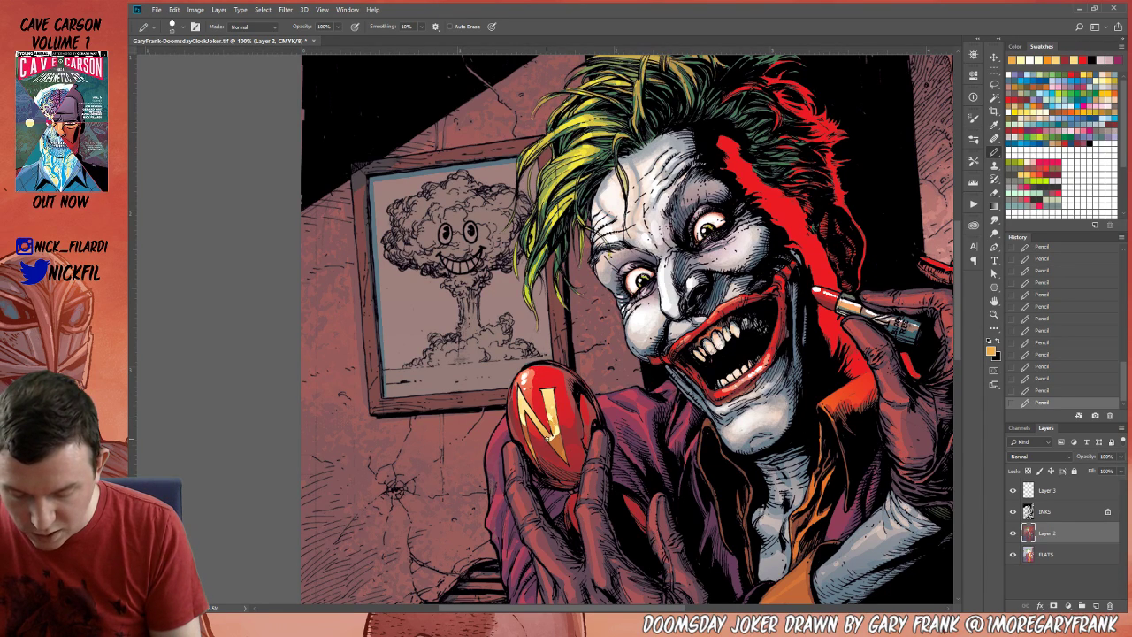
alt+click(558, 424)
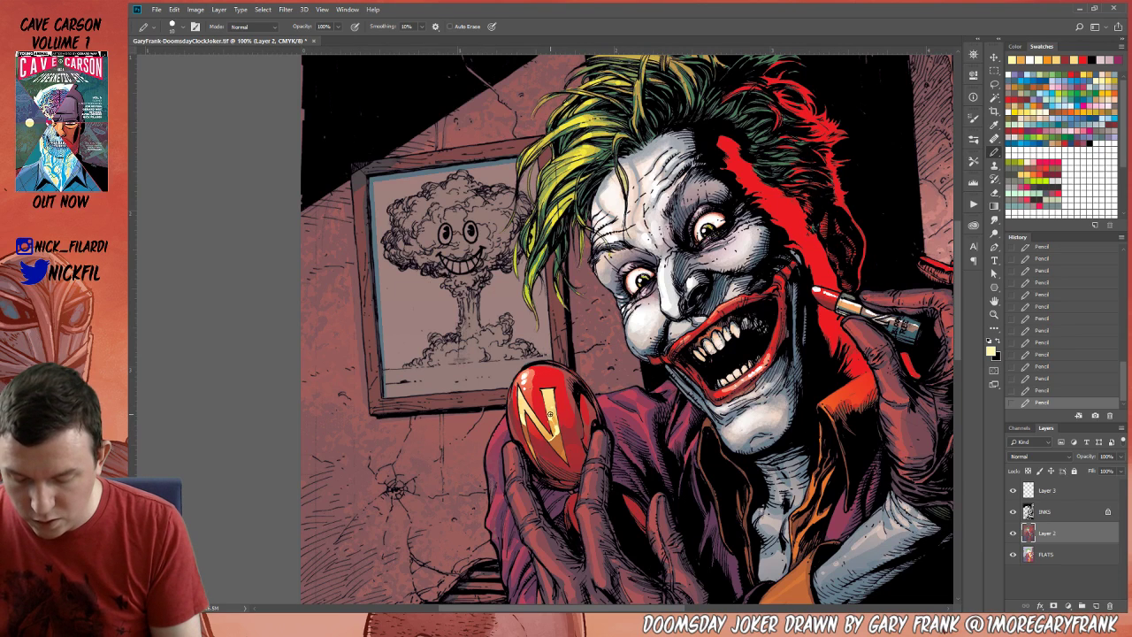
drag(549, 413, 555, 417)
alt+click(549, 405)
alt+click(556, 430)
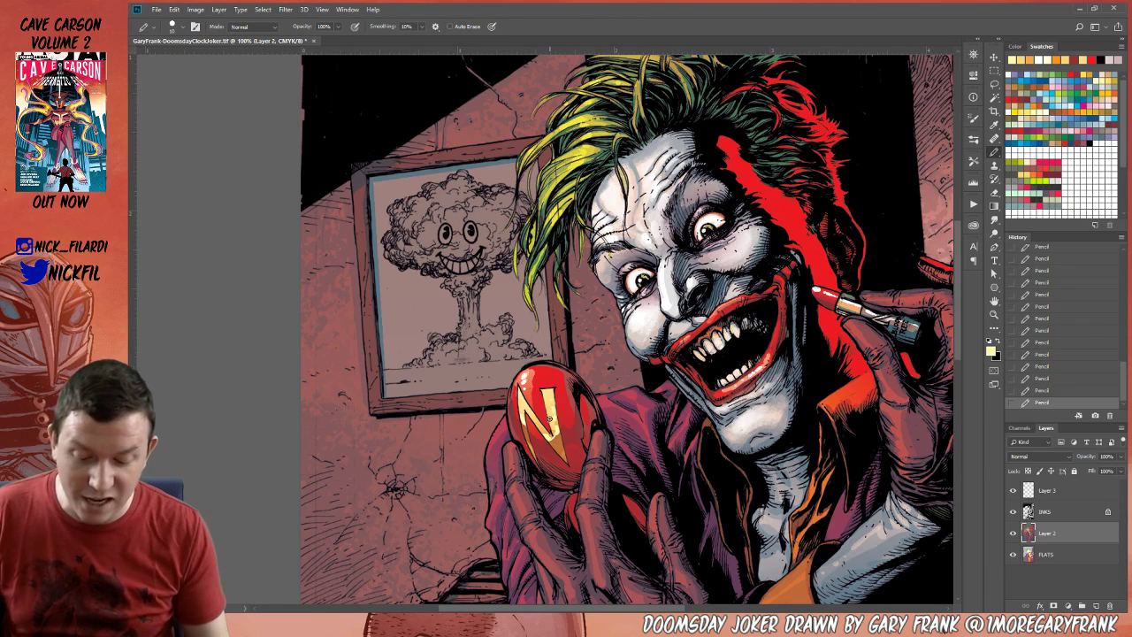
Refine the diagonal and left stem of the egg's N with sampled light orange and pale yellow.
alt+click(547, 428)
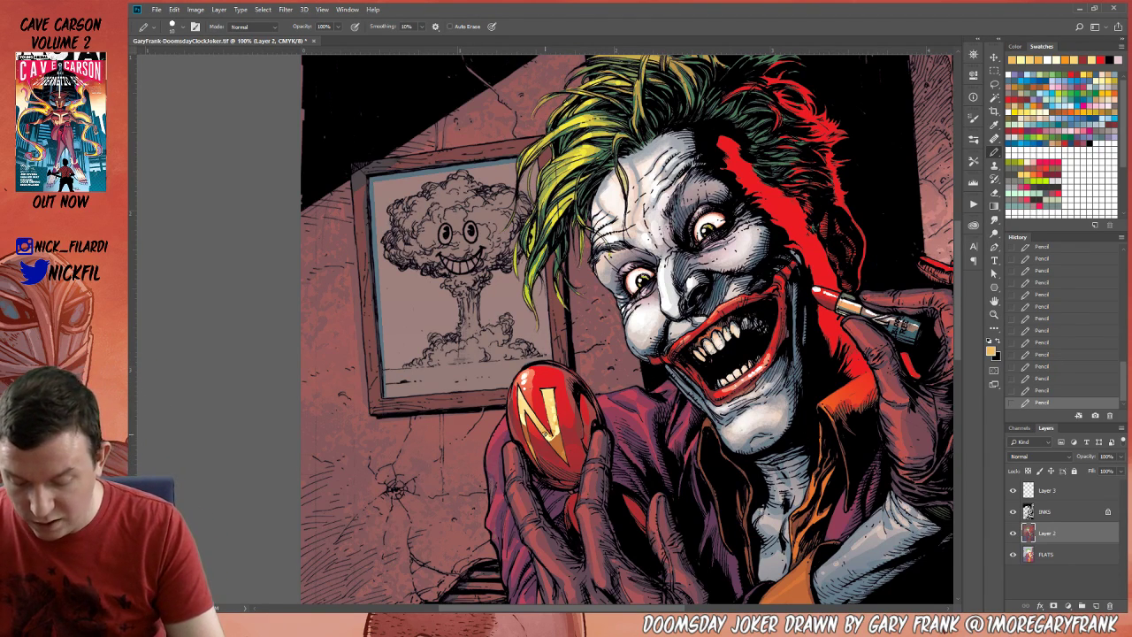
alt+click(551, 415)
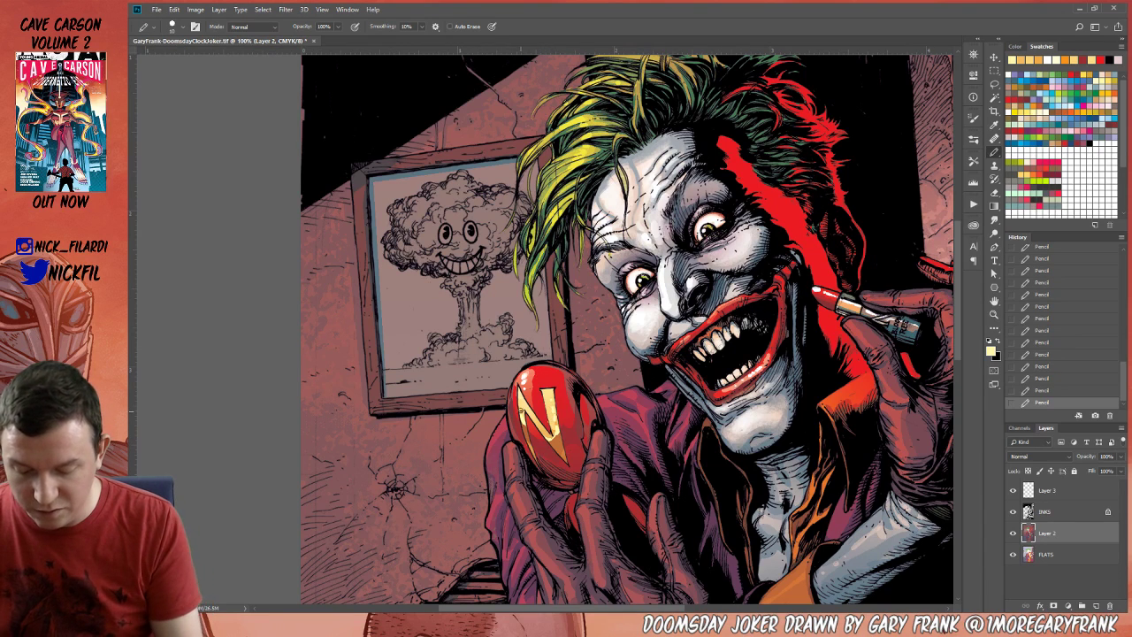
drag(521, 411, 523, 420)
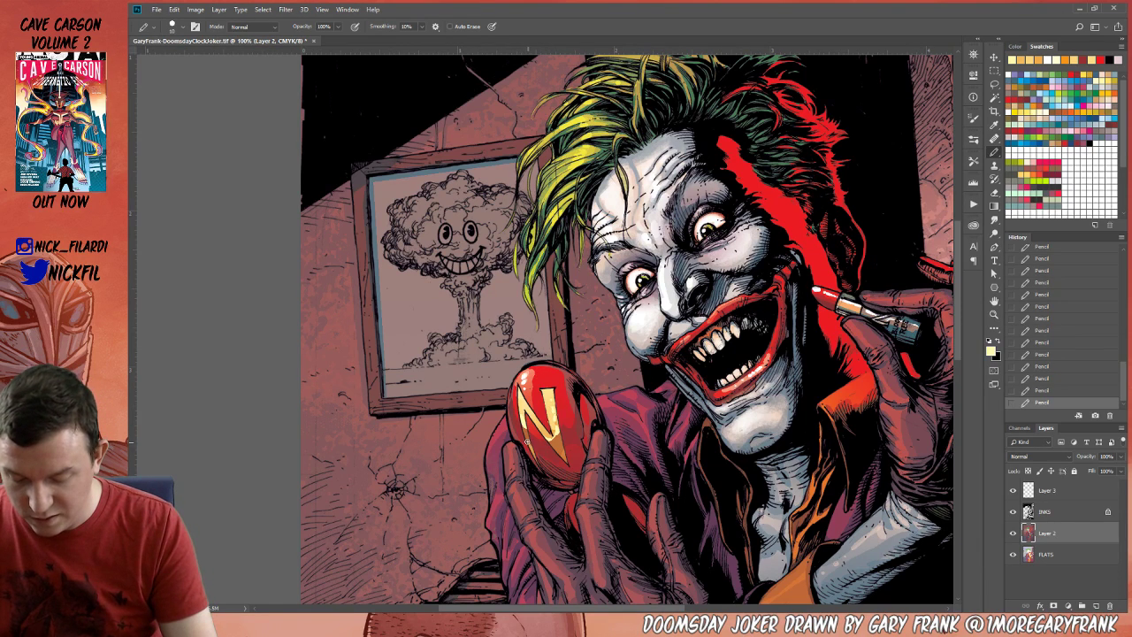
alt+click(527, 439)
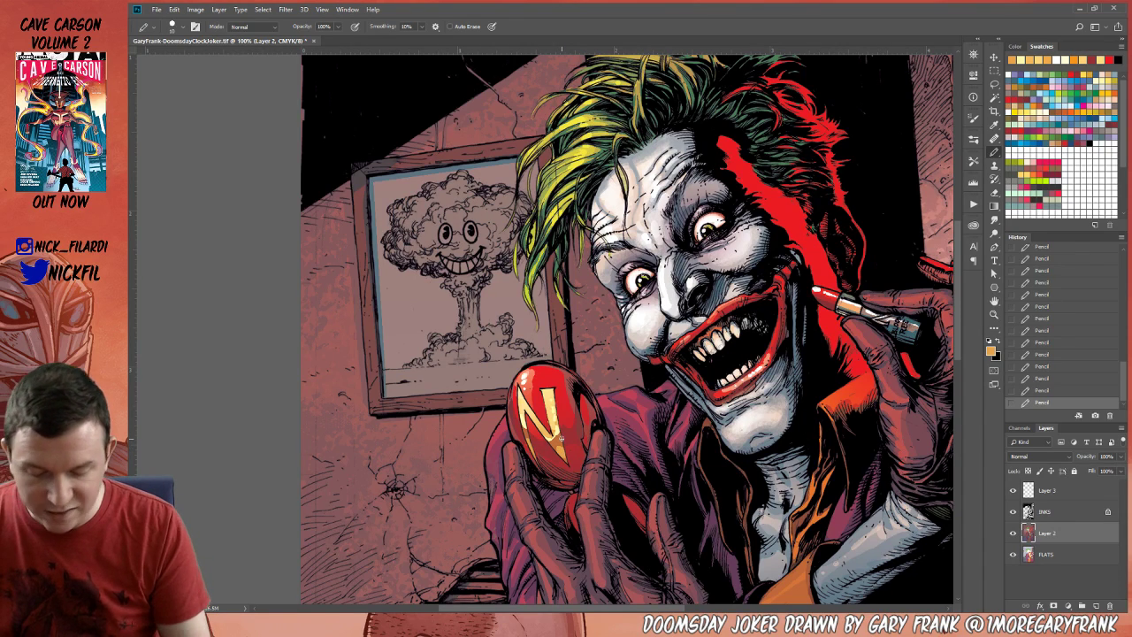
Set the Pencil's opacity to 50%.
key(z)
alt+click(703, 430)
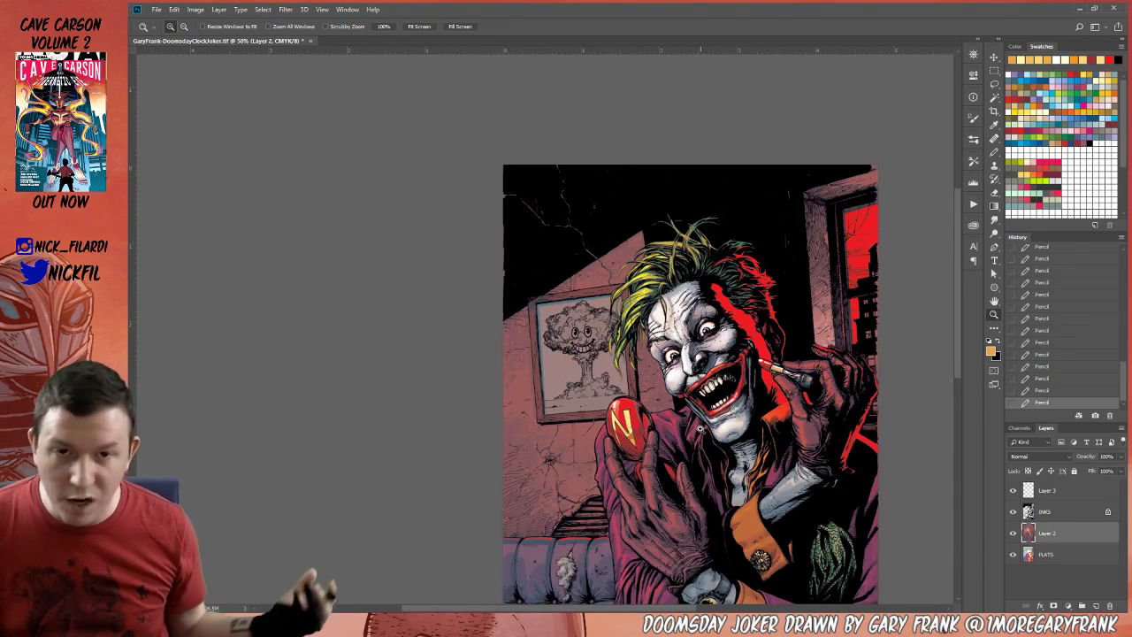
key(h)
mouse_move(702, 430)
mouse_down()
mouse_move(641, 405)
mouse_move(696, 448)
mouse_up()
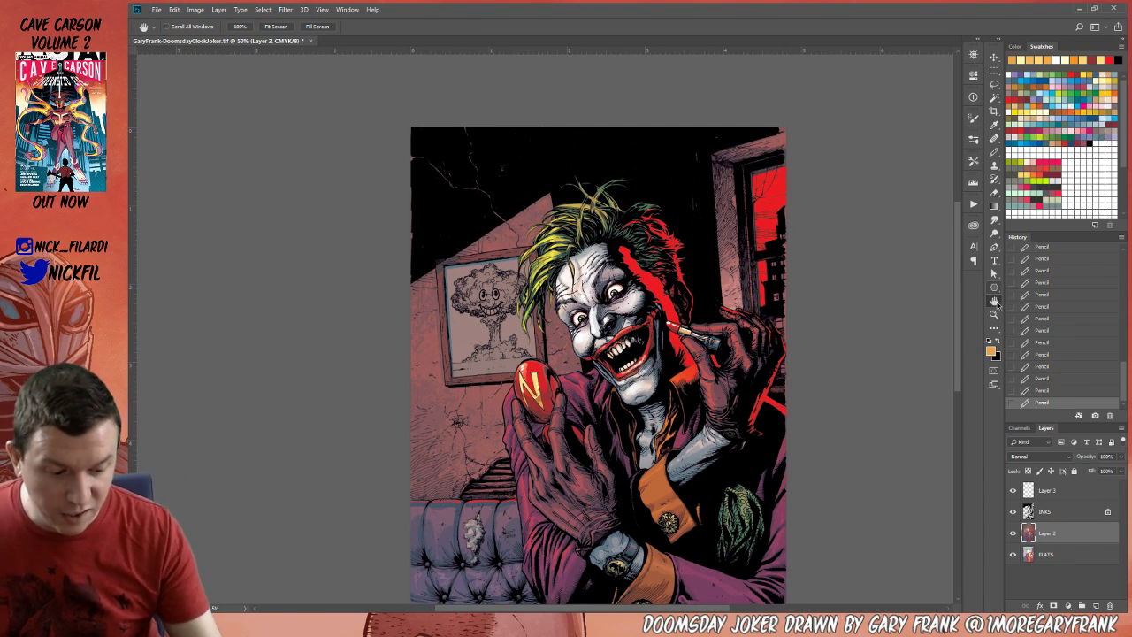
drag(615, 466, 643, 402)
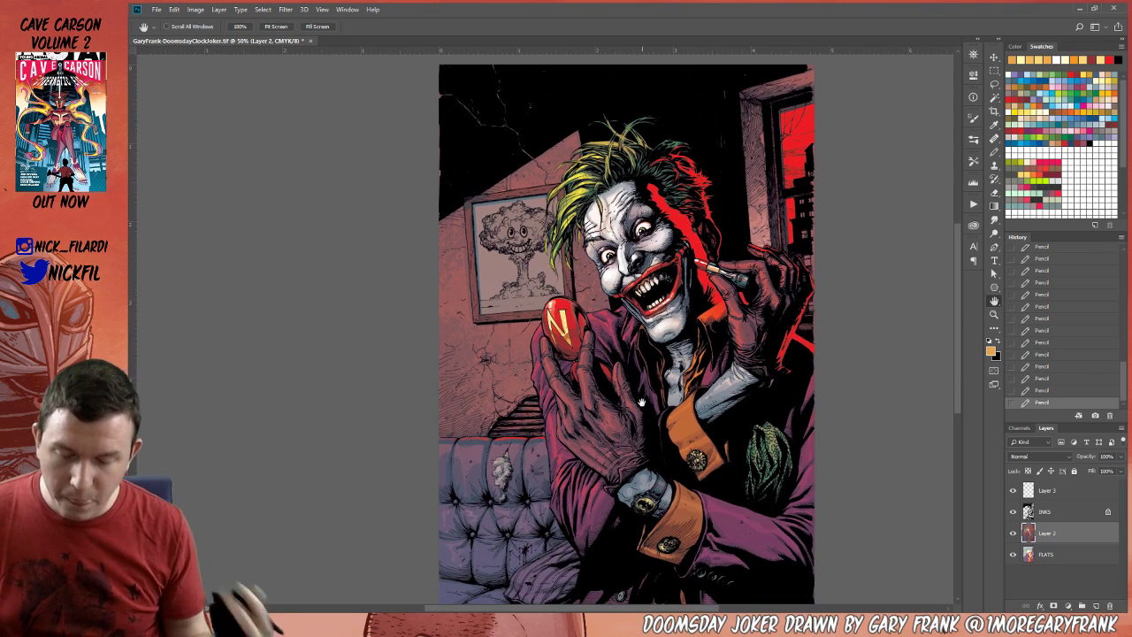
key(b)
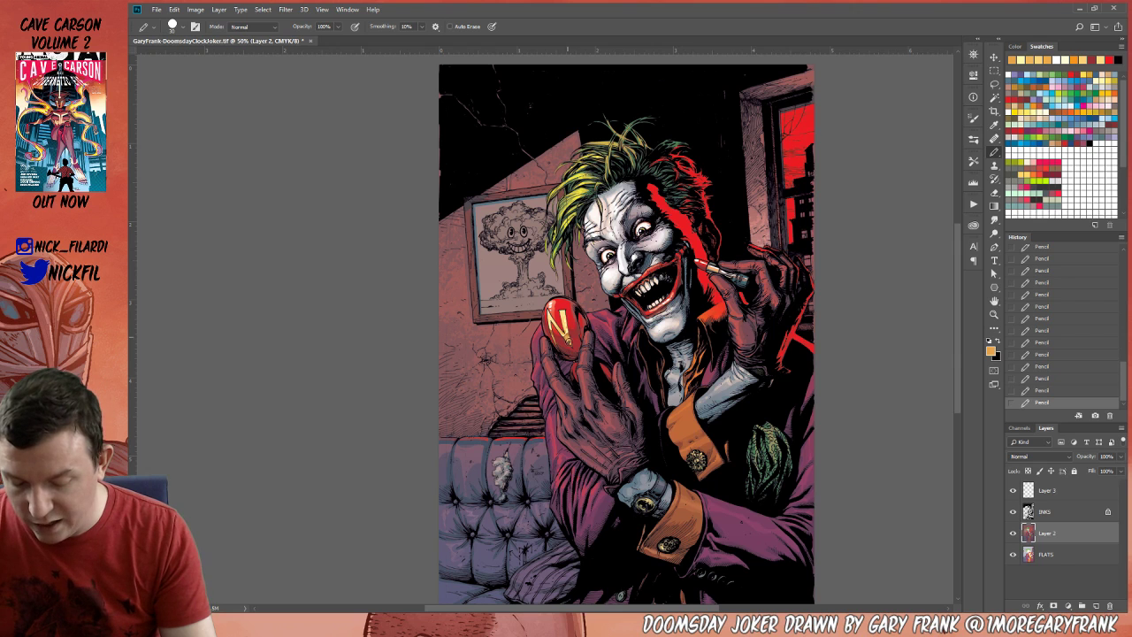
key(5)
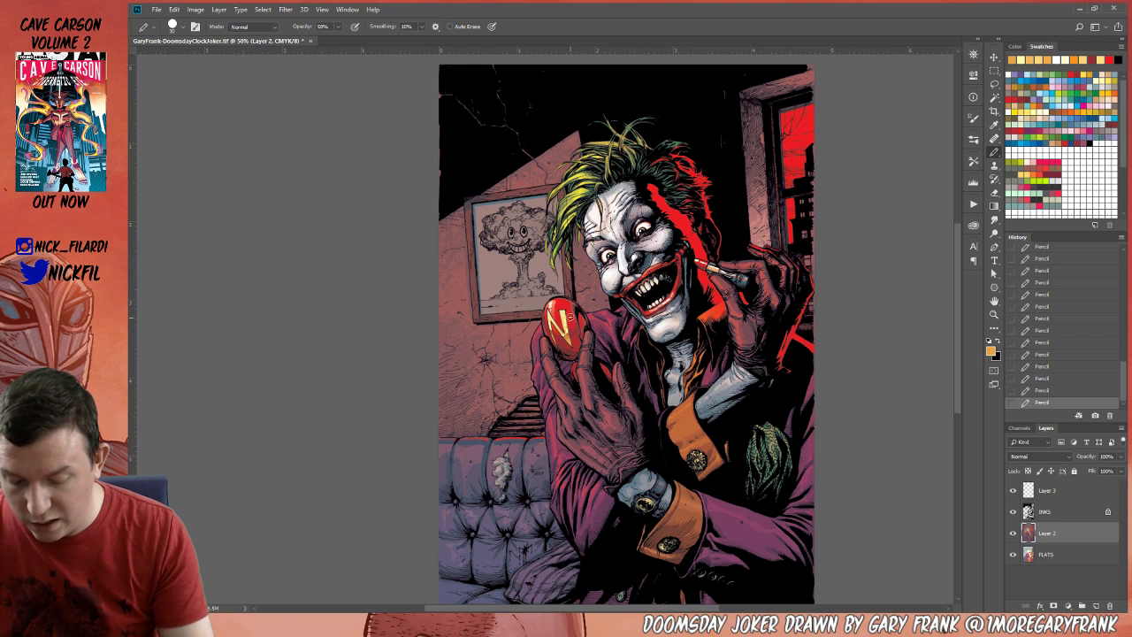
Sample a blue-grey skin tone from the Joker's cheek as the Pencil colour.
key(h)
drag(804, 389, 793, 449)
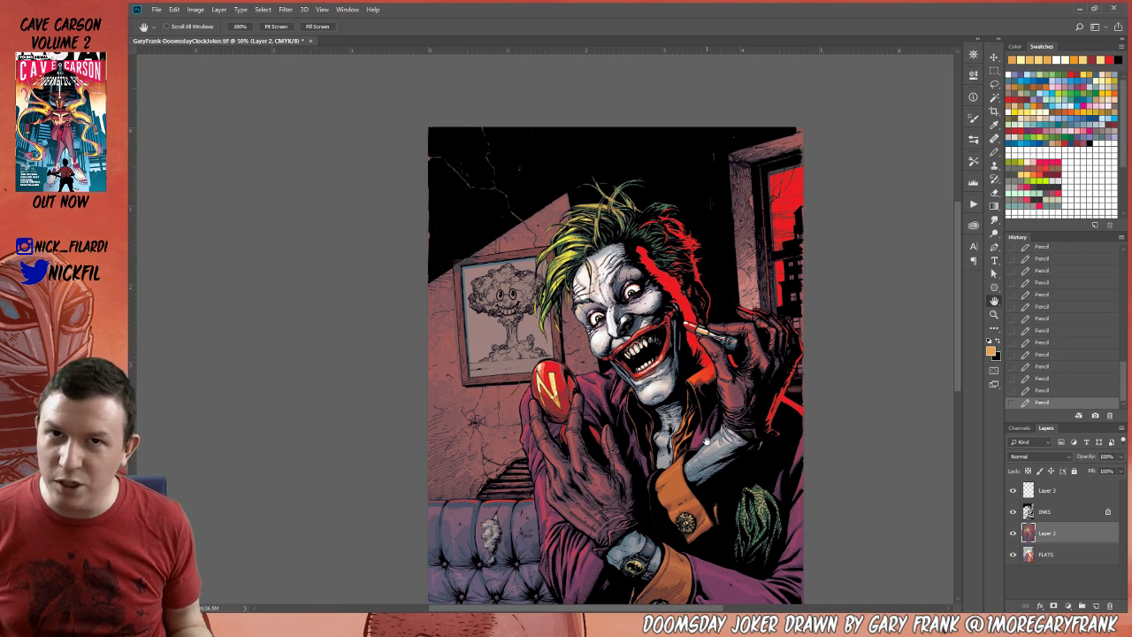
drag(648, 421, 670, 469)
click(994, 314)
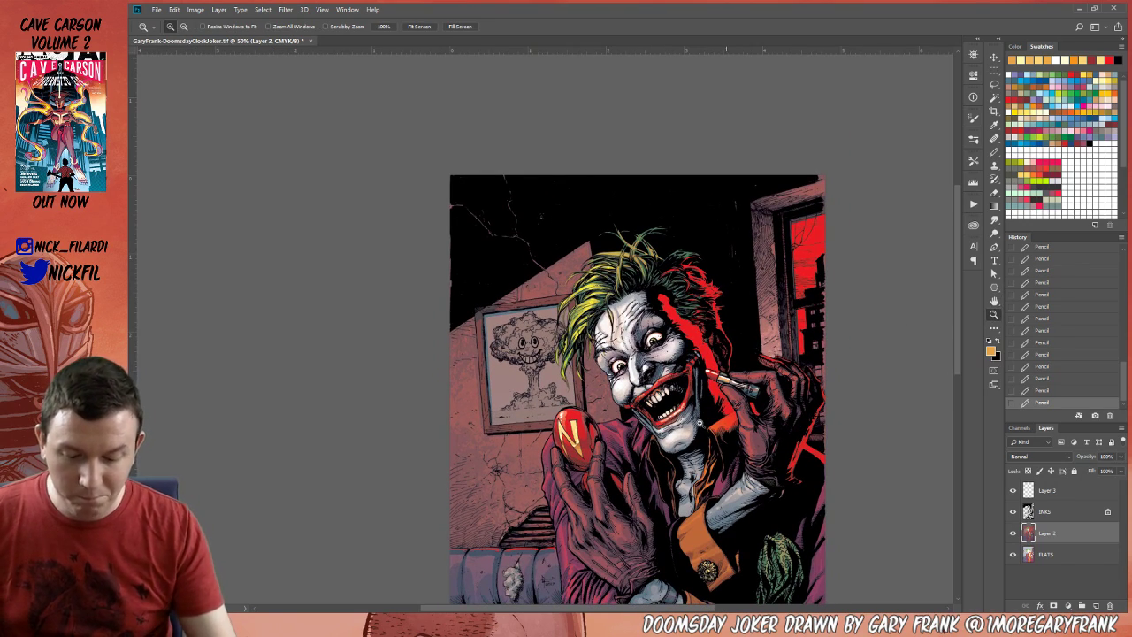
click(619, 399)
click(994, 152)
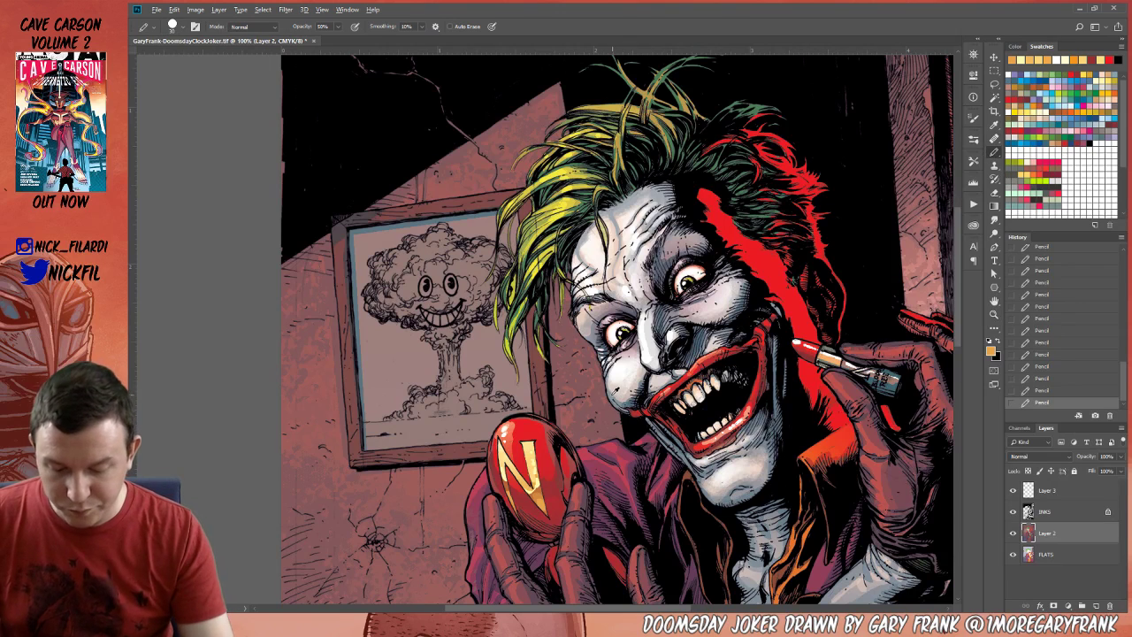
alt+click(610, 396)
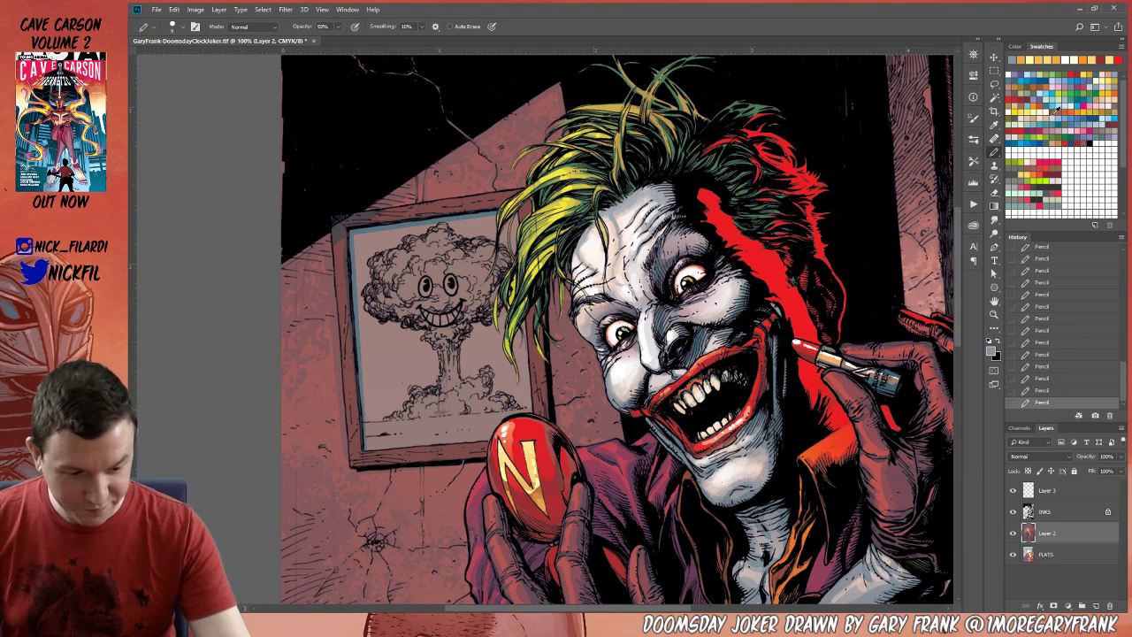
Draw a red rim light with the Pencil along the outer edge of the Joker's cheek and jaw.
click(1013, 92)
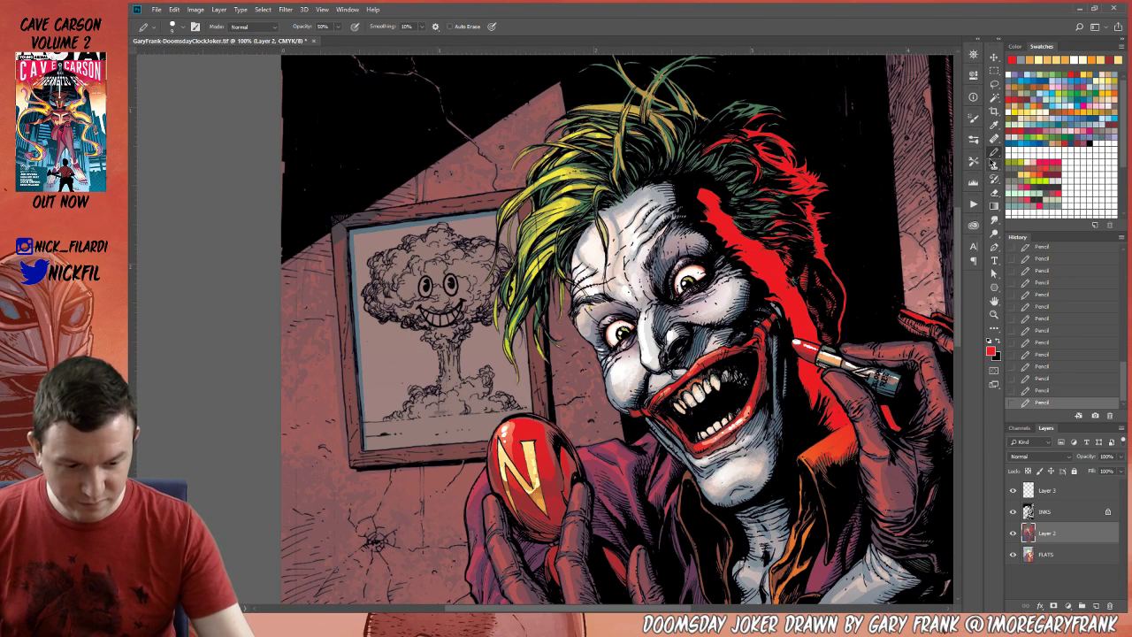
mouse_move(606, 381)
mouse_down()
mouse_move(629, 410)
mouse_move(621, 405)
mouse_up()
alt+click(611, 382)
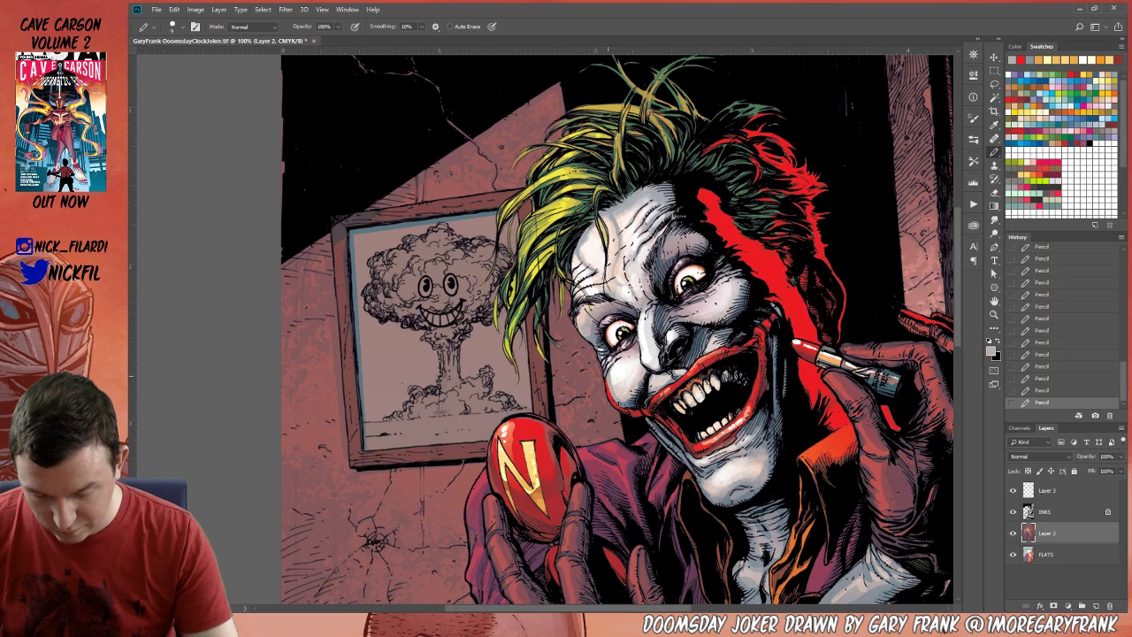
alt+click(614, 394)
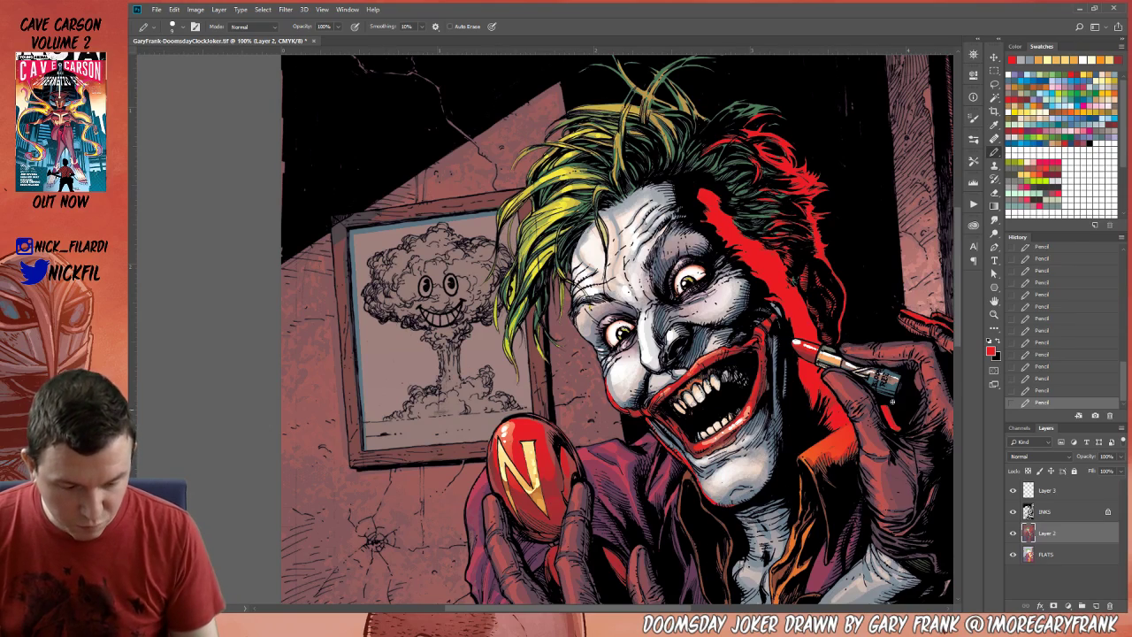
Repaint the rim light along the Joker's cheek, jaw and chin edge in light blue with the Pencil.
key(z)
alt+click(771, 436)
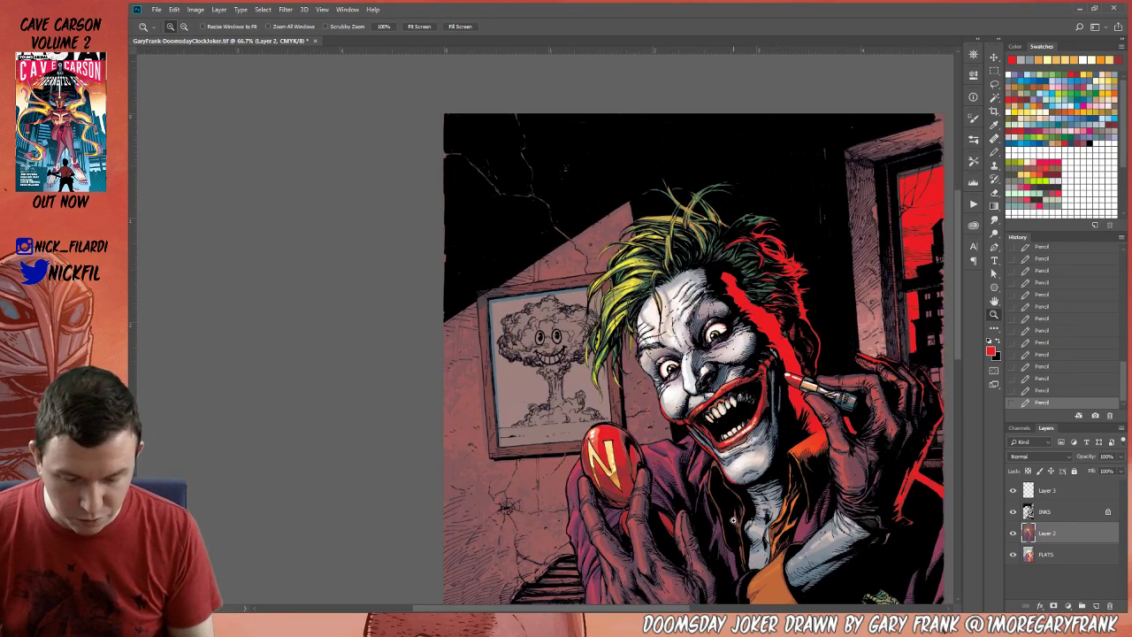
click(721, 448)
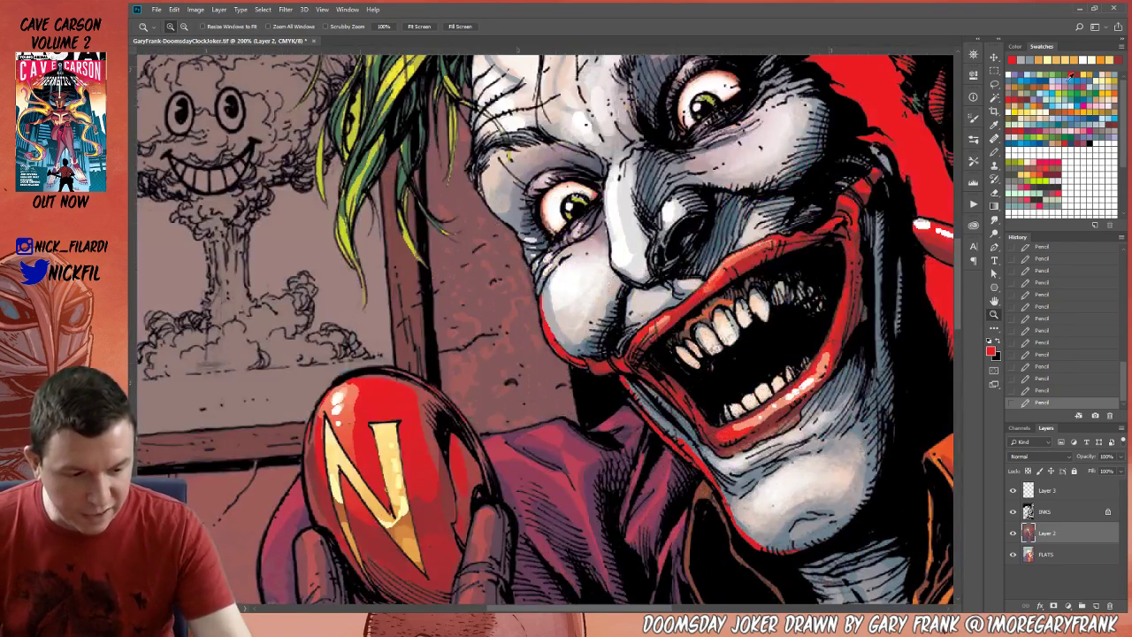
click(1048, 87)
key(b)
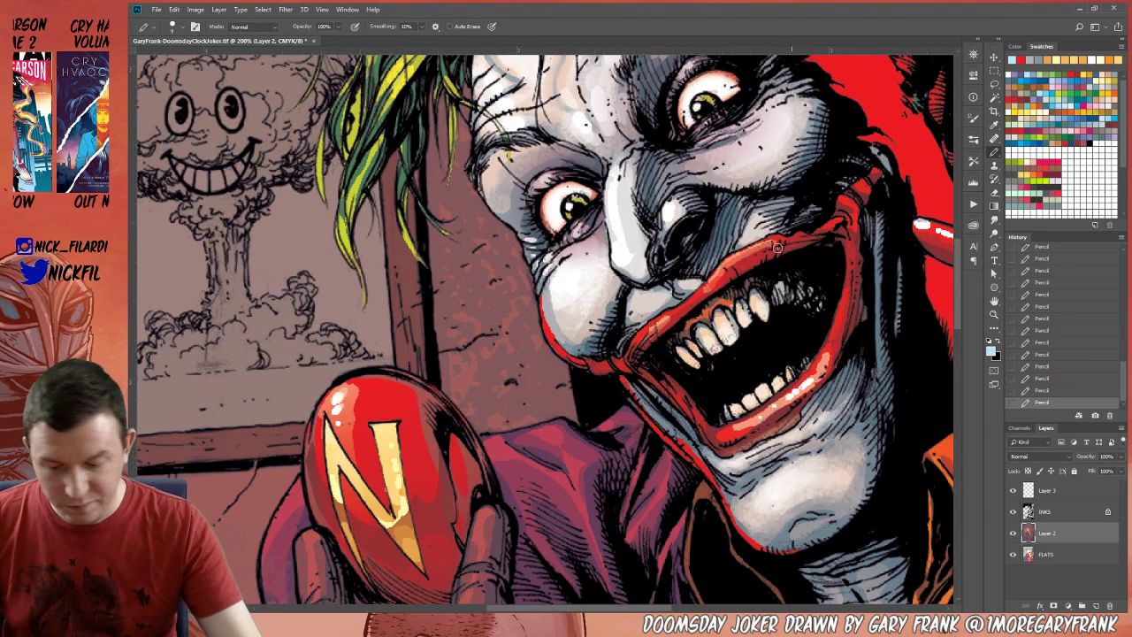
mouse_move(538, 295)
mouse_down()
mouse_move(555, 319)
mouse_move(546, 295)
mouse_move(567, 345)
mouse_move(551, 326)
mouse_move(600, 364)
mouse_up()
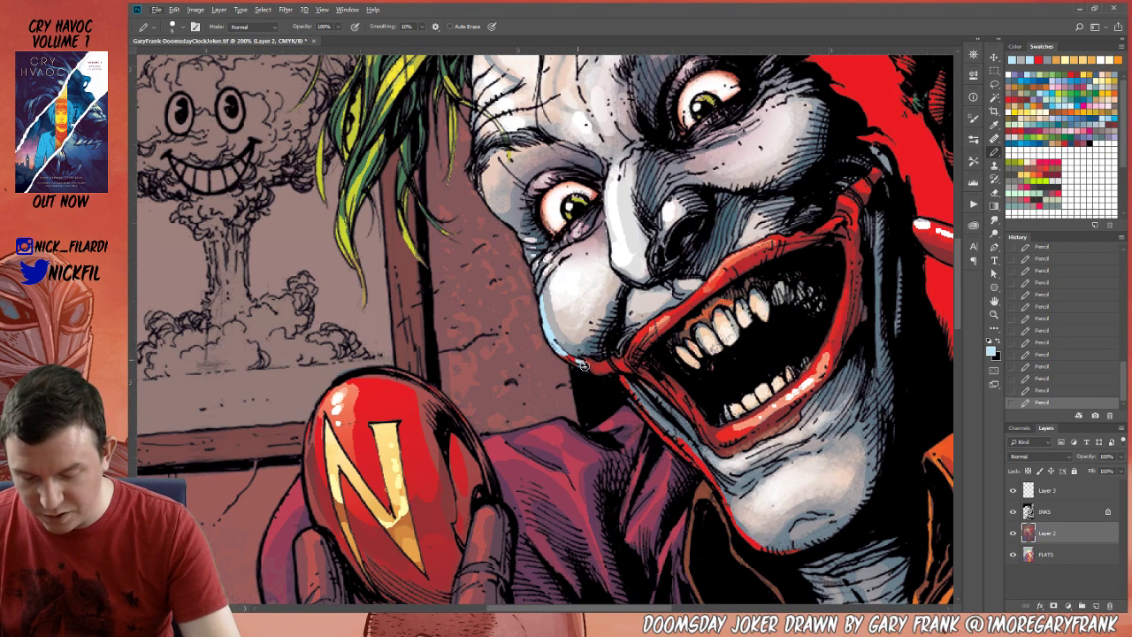
mouse_move(624, 384)
mouse_down()
mouse_move(717, 486)
mouse_move(741, 535)
mouse_move(795, 548)
mouse_up()
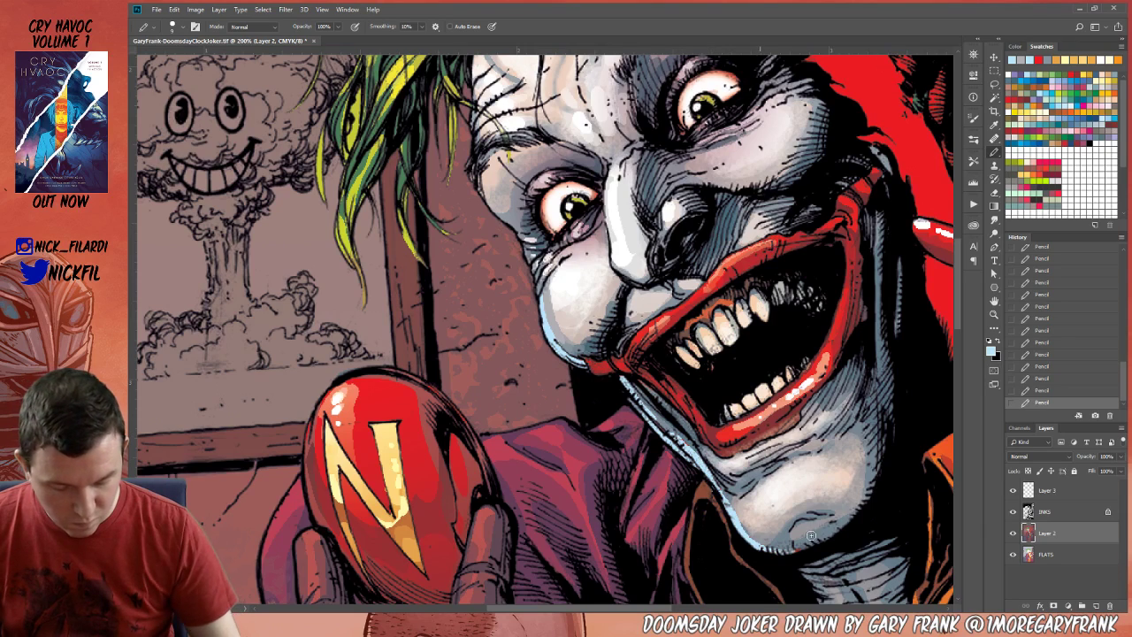
Sample the grey-blue skin shade near the Joker's chin for the Pencil and enlarge its tip.
click(994, 313)
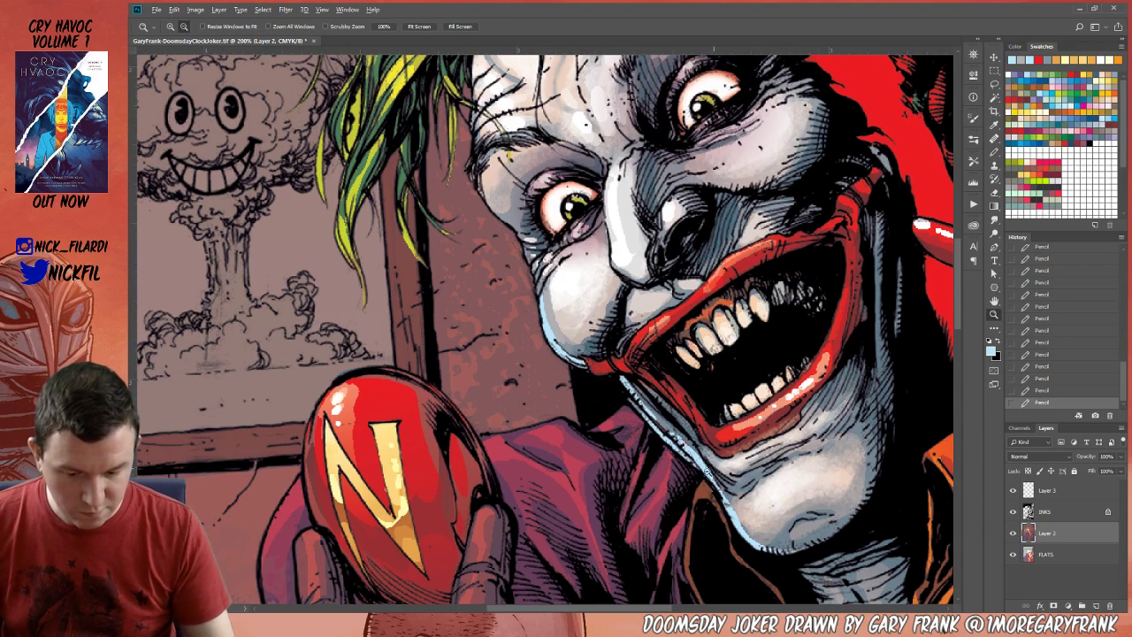
key(ctrl+minus)
key(ctrl+minus)
click(1079, 162)
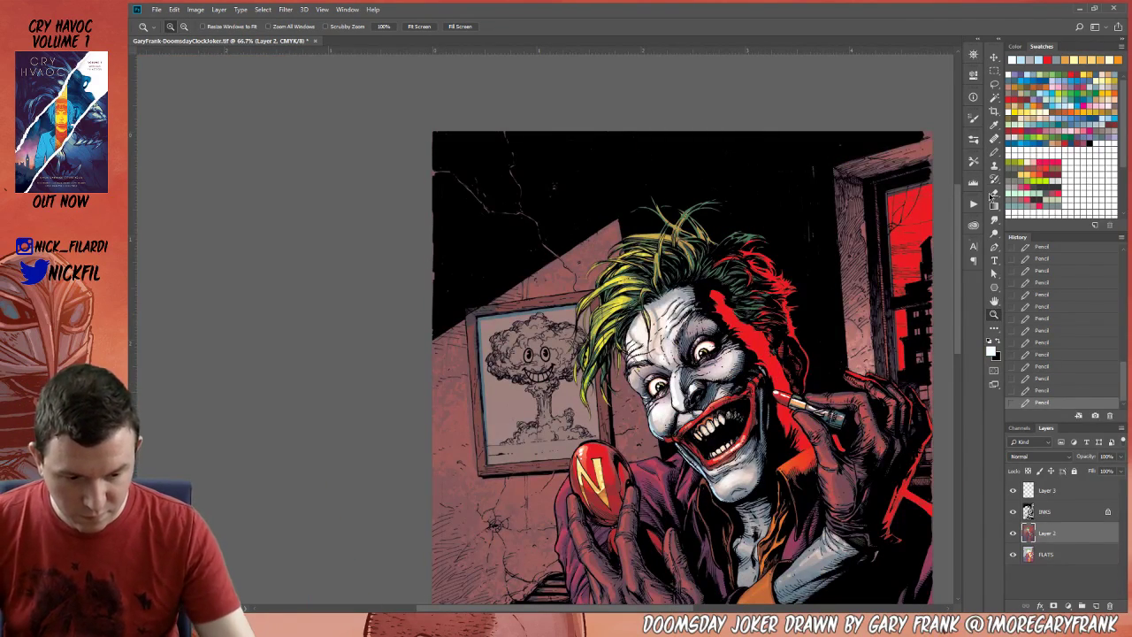
click(994, 151)
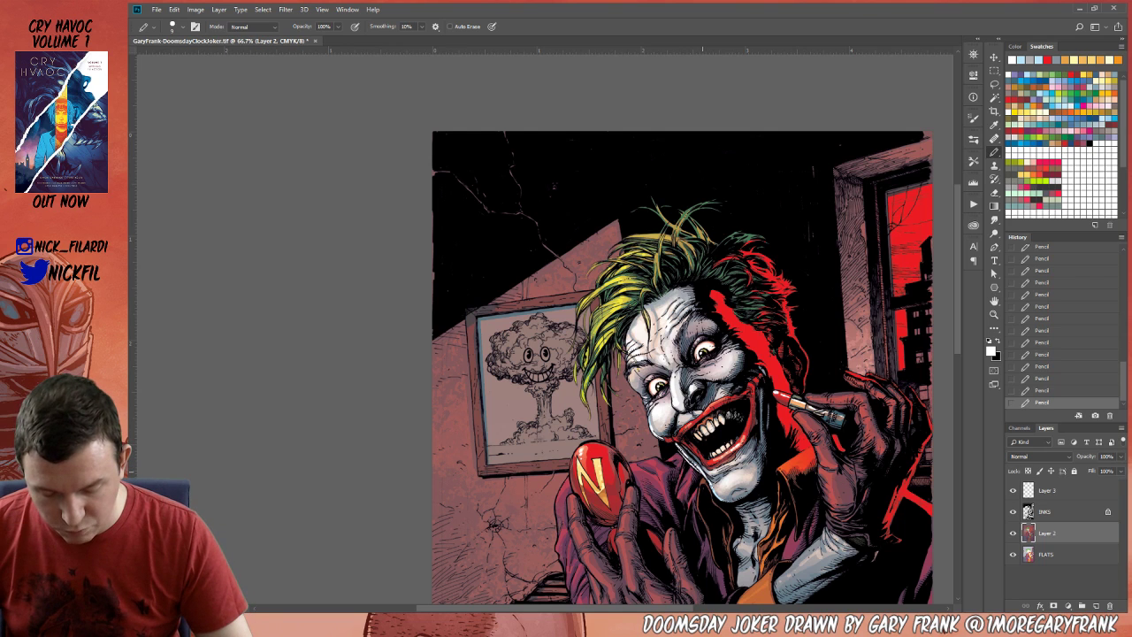
alt+click(720, 475)
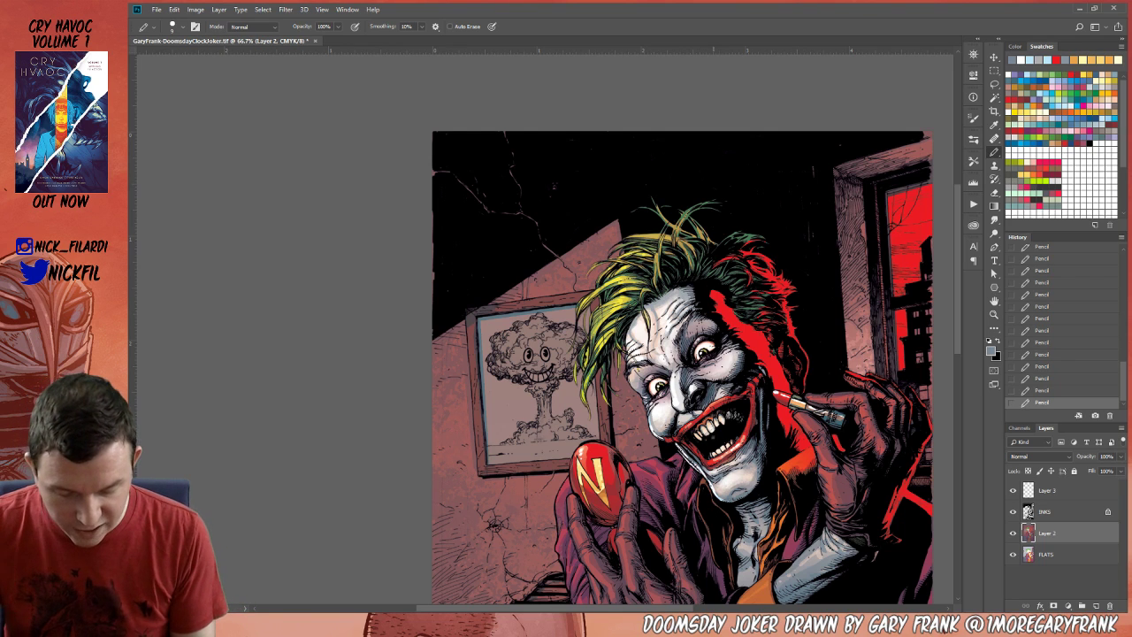
key(])
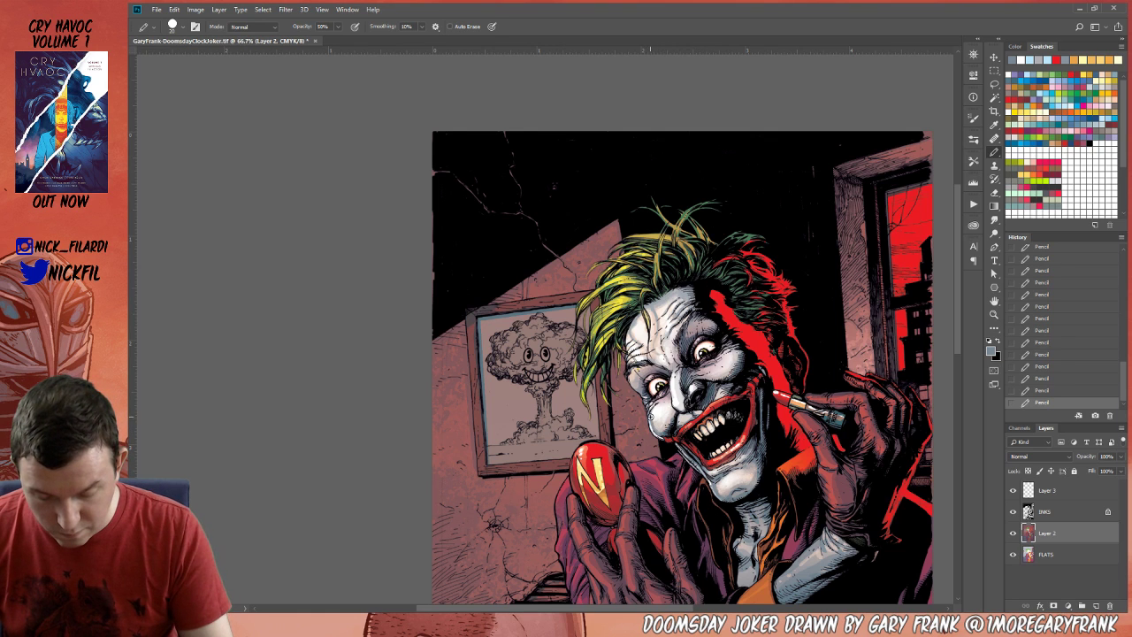
Lasso the inner area of the framed mushroom-cloud picture on the wall.
click(994, 300)
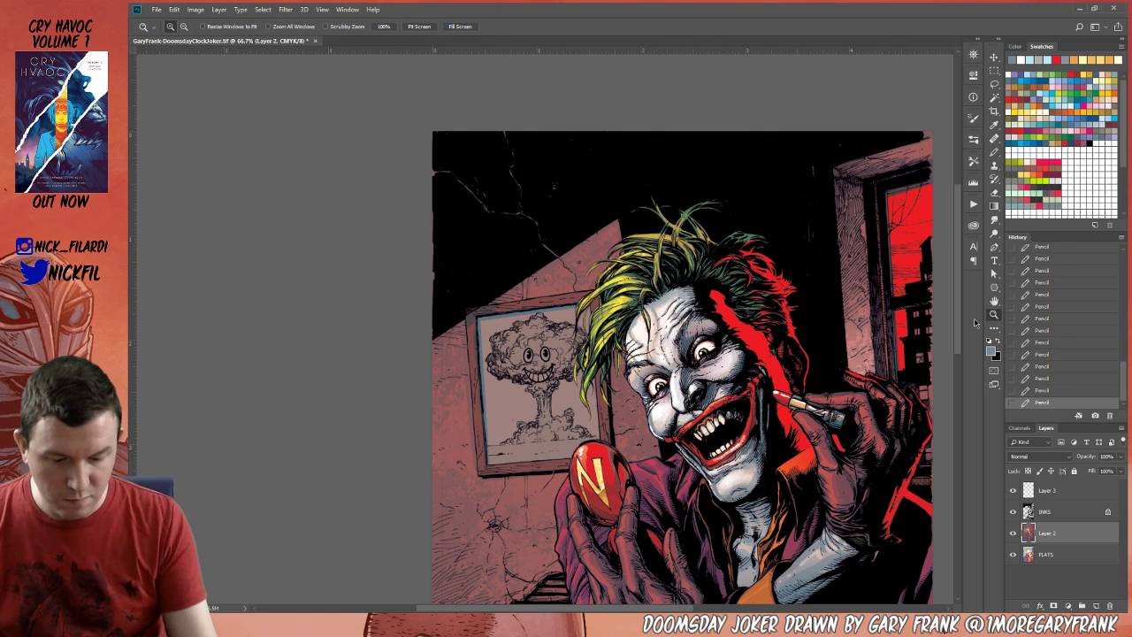
key(ctrl+minus)
drag(703, 508, 656, 421)
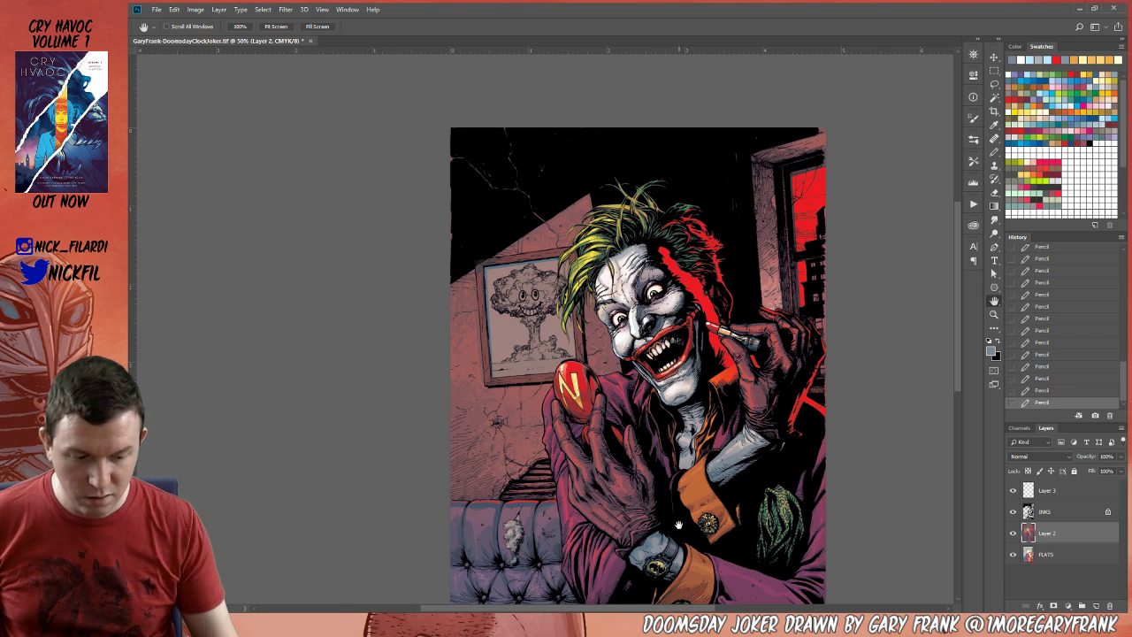
key(z)
click(536, 314)
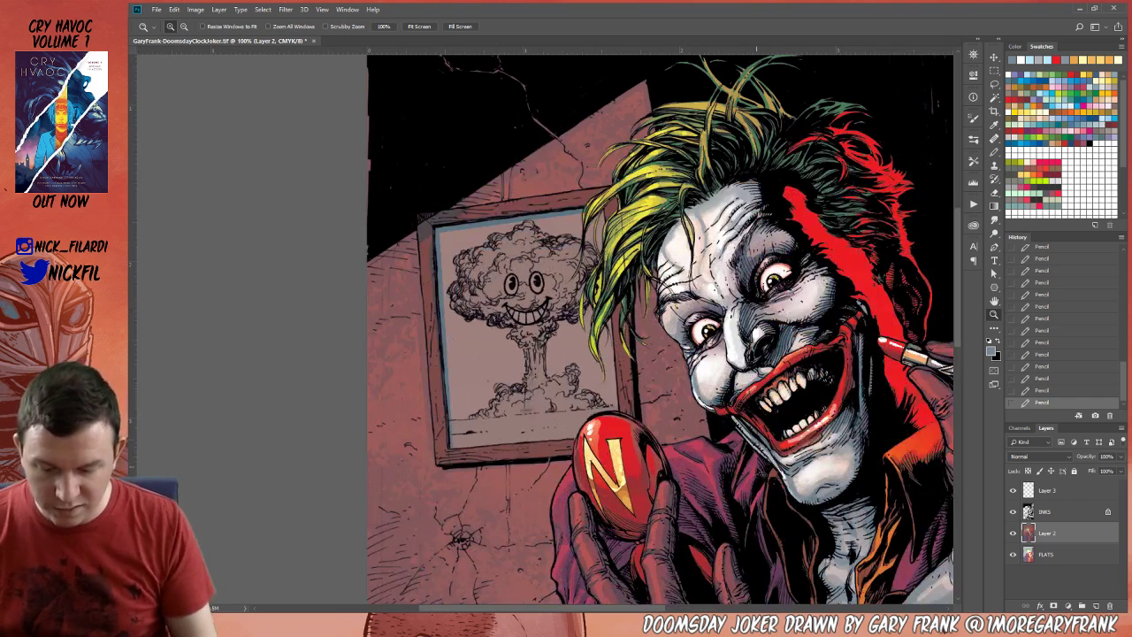
click(994, 301)
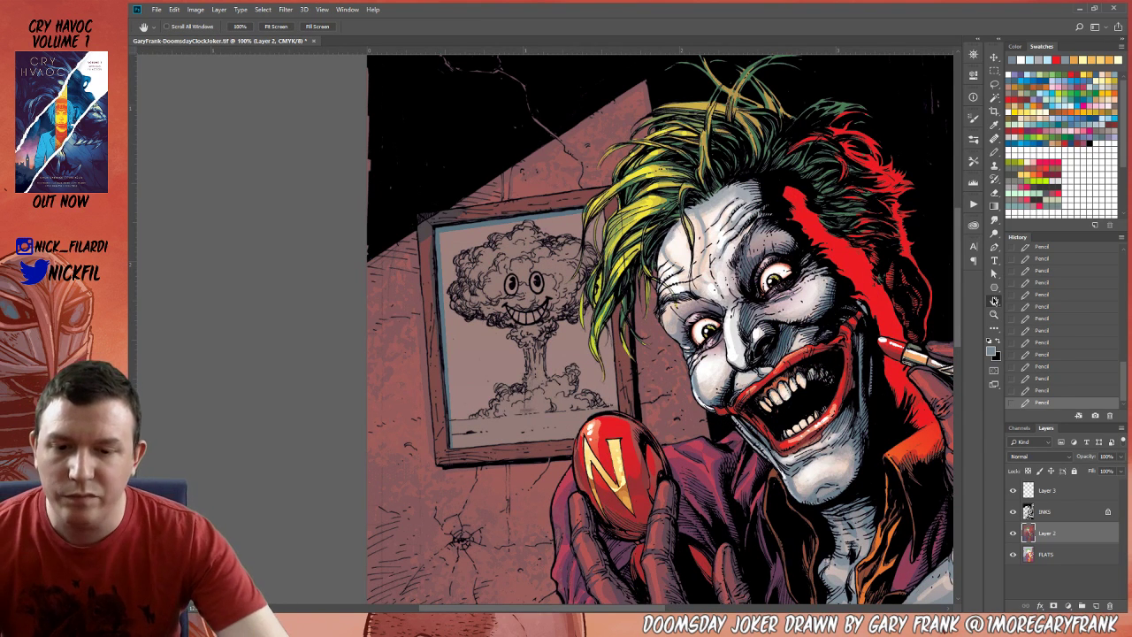
click(994, 314)
click(478, 273)
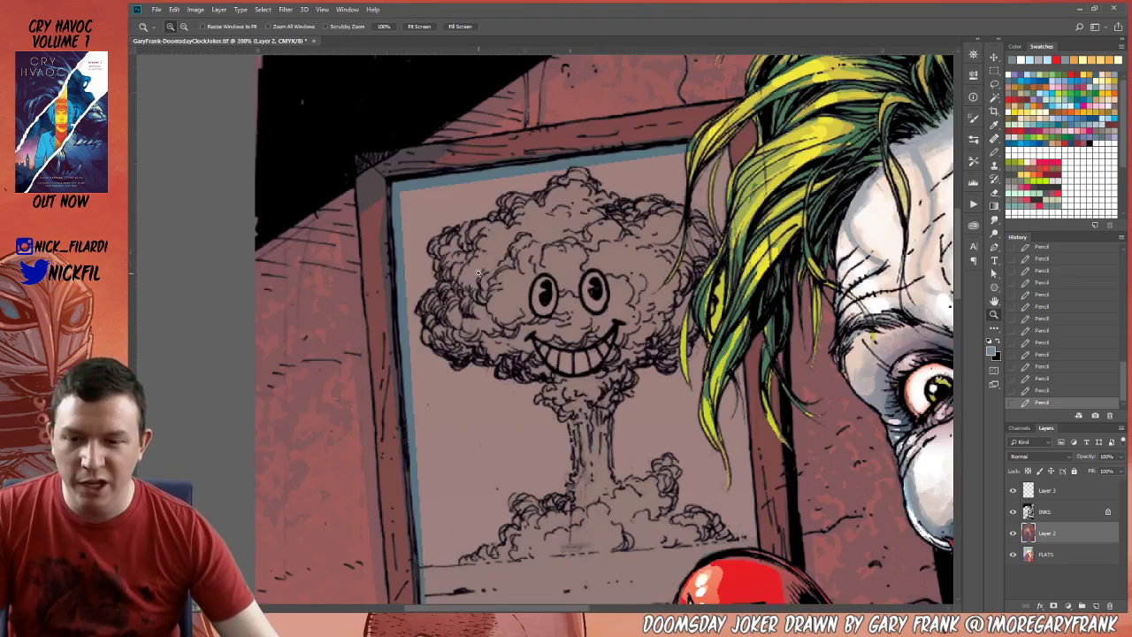
drag(479, 273, 488, 133)
key(l)
mouse_move(410, 90)
mouse_down()
mouse_move(521, 582)
mouse_move(480, 599)
mouse_move(497, 551)
mouse_move(496, 561)
mouse_move(742, 538)
mouse_move(773, 495)
mouse_move(824, 486)
mouse_move(817, 55)
mouse_move(799, 63)
mouse_move(791, 173)
mouse_move(790, 162)
mouse_move(462, 208)
mouse_up()
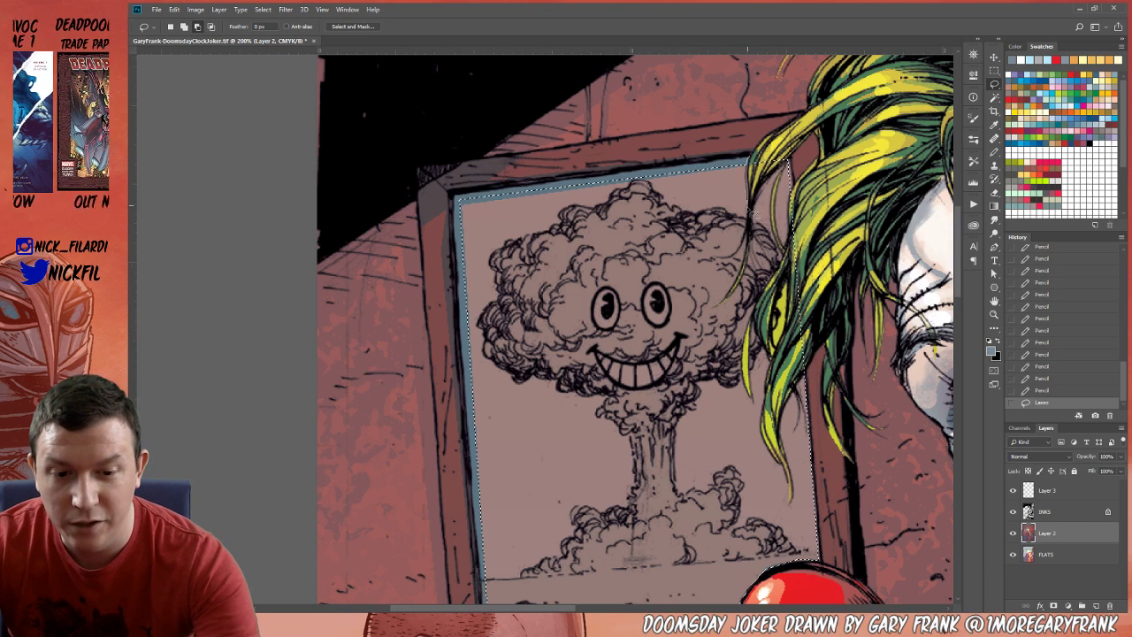
Subtract the Joker's overlapping hair strands from the picture selection with the Lasso.
mouse_move(776, 174)
mouse_down()
mouse_move(795, 95)
mouse_move(747, 241)
mouse_move(720, 265)
mouse_move(743, 262)
mouse_move(734, 255)
mouse_up()
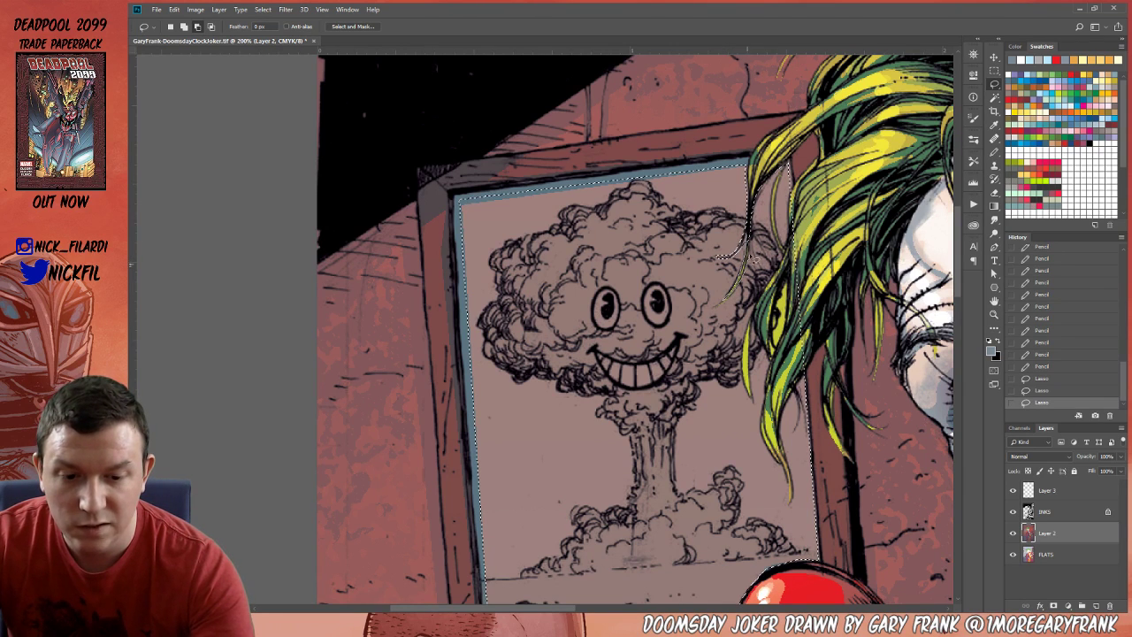
mouse_move(724, 256)
mouse_down()
mouse_move(785, 177)
mouse_move(777, 203)
mouse_move(789, 261)
mouse_move(781, 221)
mouse_move(802, 160)
mouse_move(771, 190)
mouse_move(767, 266)
mouse_move(825, 232)
mouse_move(787, 311)
mouse_move(778, 371)
mouse_move(780, 238)
mouse_move(777, 292)
mouse_move(759, 292)
mouse_move(777, 362)
mouse_move(776, 319)
mouse_move(800, 270)
mouse_move(793, 354)
mouse_move(792, 279)
mouse_move(777, 292)
mouse_move(792, 304)
mouse_move(794, 331)
mouse_move(783, 292)
mouse_move(767, 323)
mouse_move(778, 423)
mouse_move(773, 314)
mouse_move(825, 289)
mouse_move(813, 252)
mouse_move(799, 402)
mouse_move(808, 356)
mouse_move(790, 414)
mouse_up()
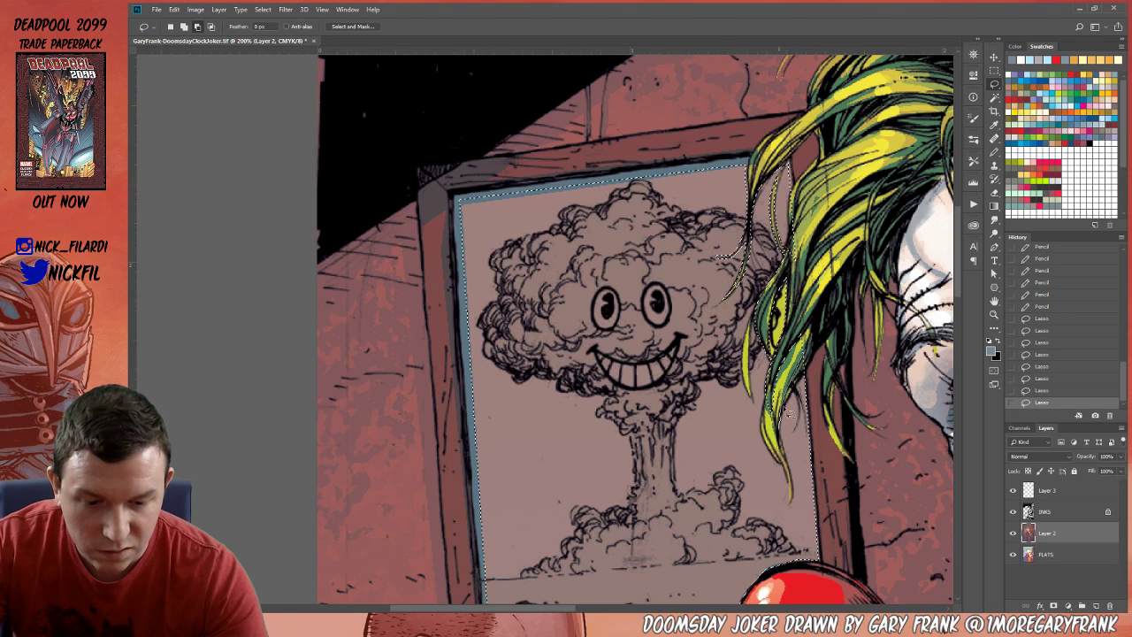
drag(815, 297, 801, 372)
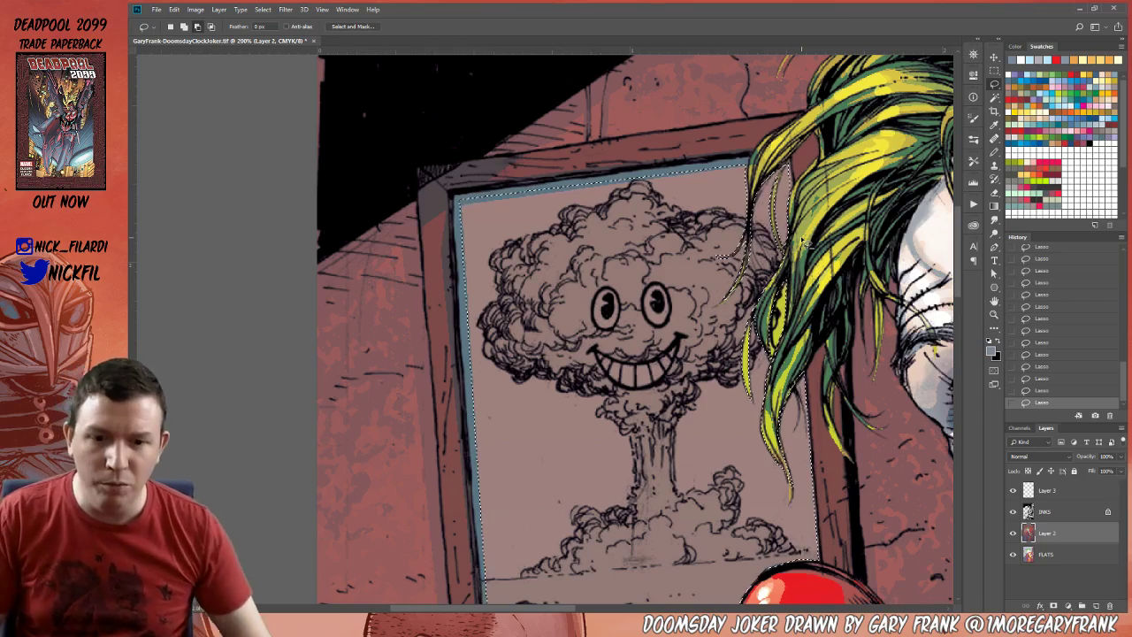
Choose a pale yellow for the Gradient tool and set the blending mode of Layer 3 to Screen.
key(z)
alt+click(592, 390)
alt+click(593, 390)
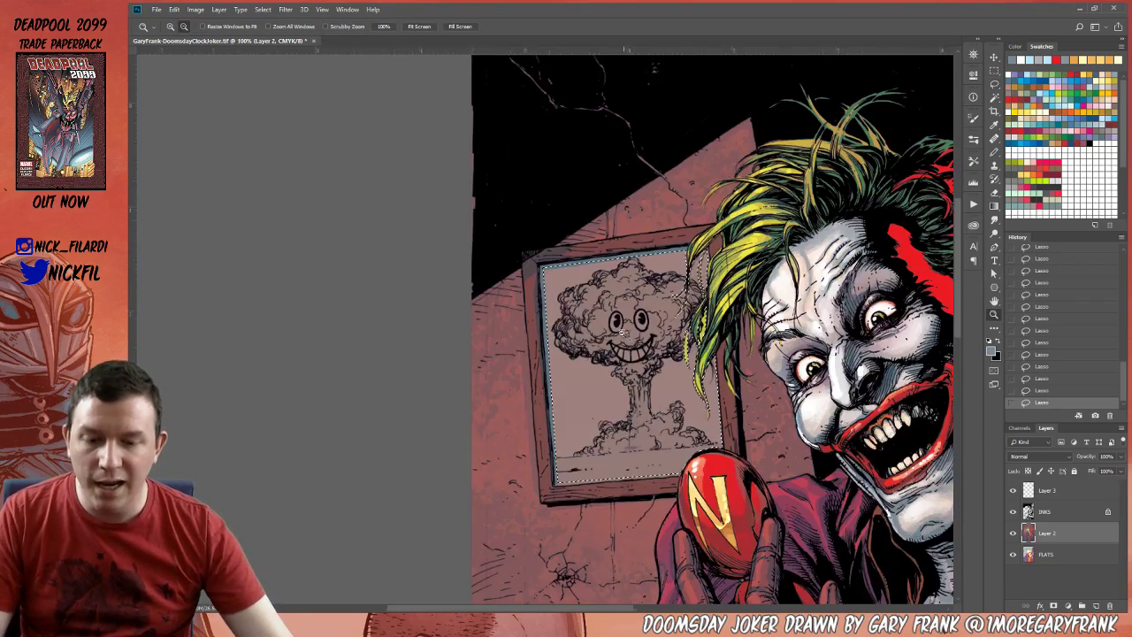
alt+click(593, 390)
click(592, 390)
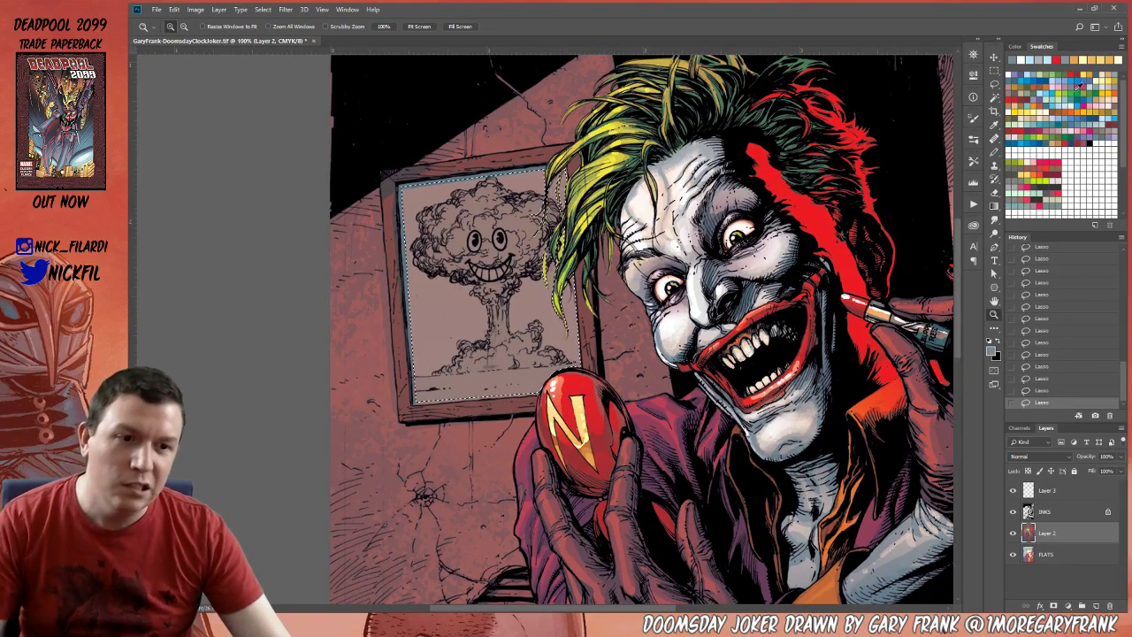
alt+click(547, 254)
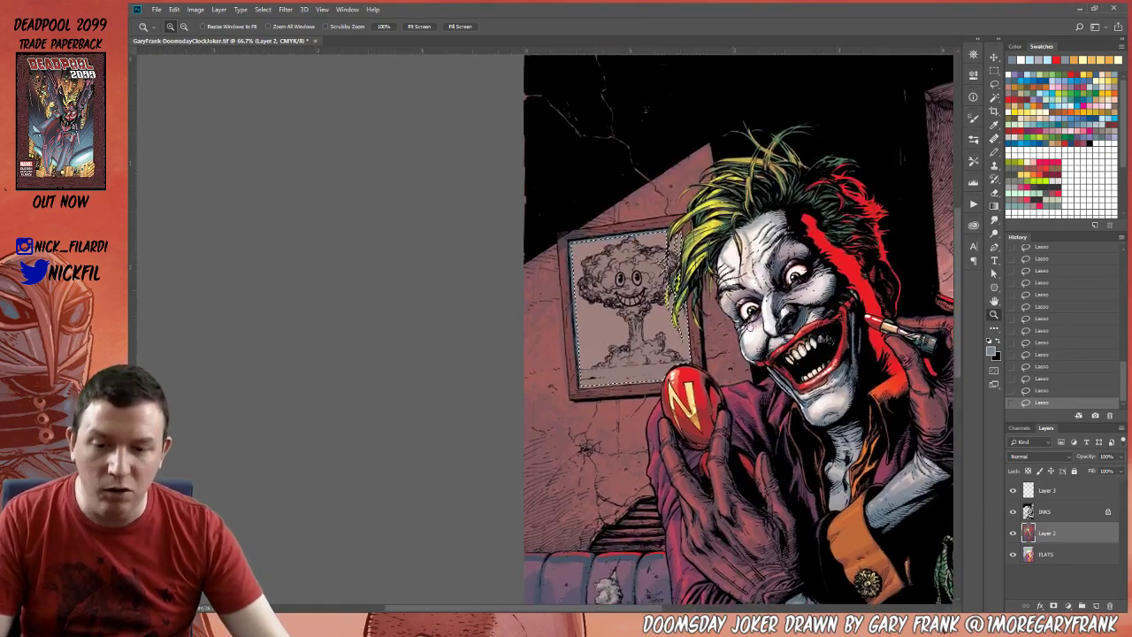
key(g)
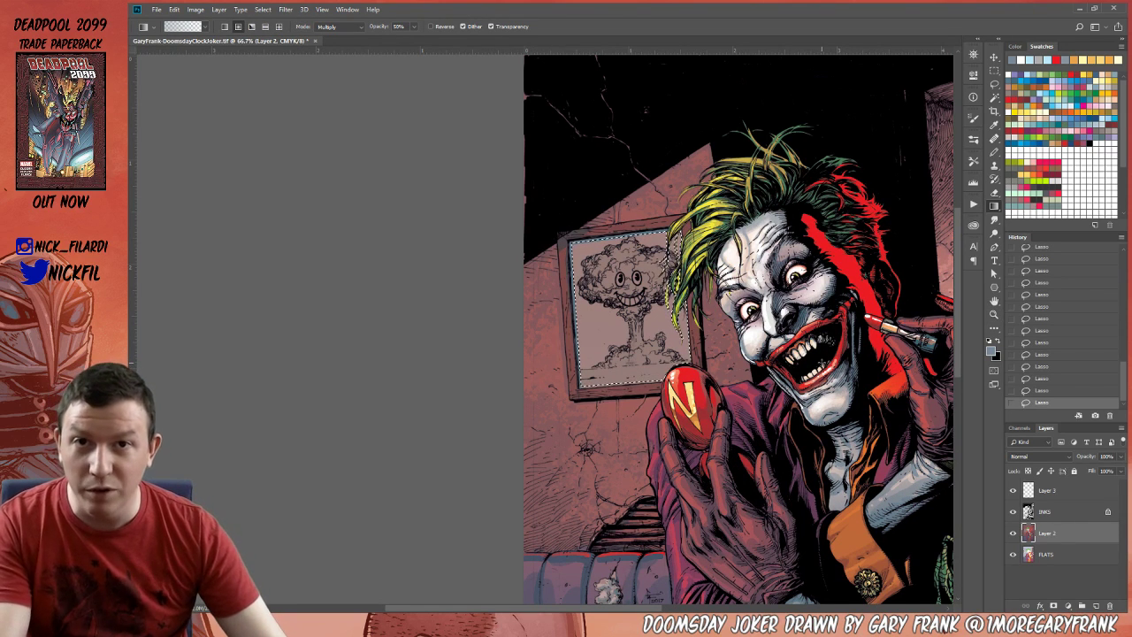
click(1037, 113)
drag(714, 254, 695, 186)
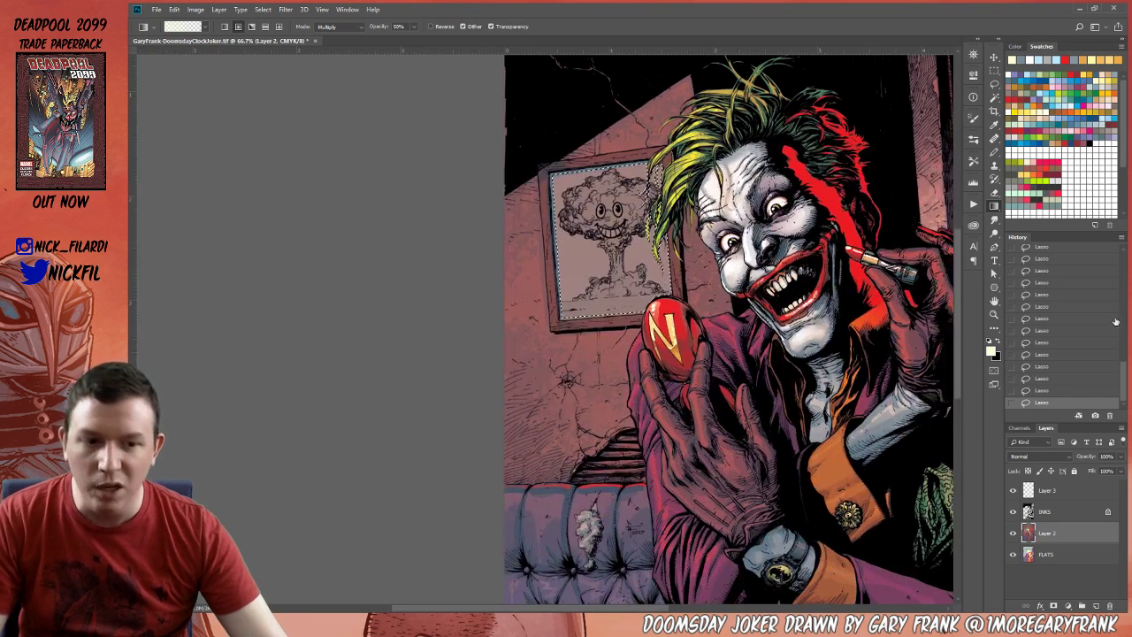
click(1066, 492)
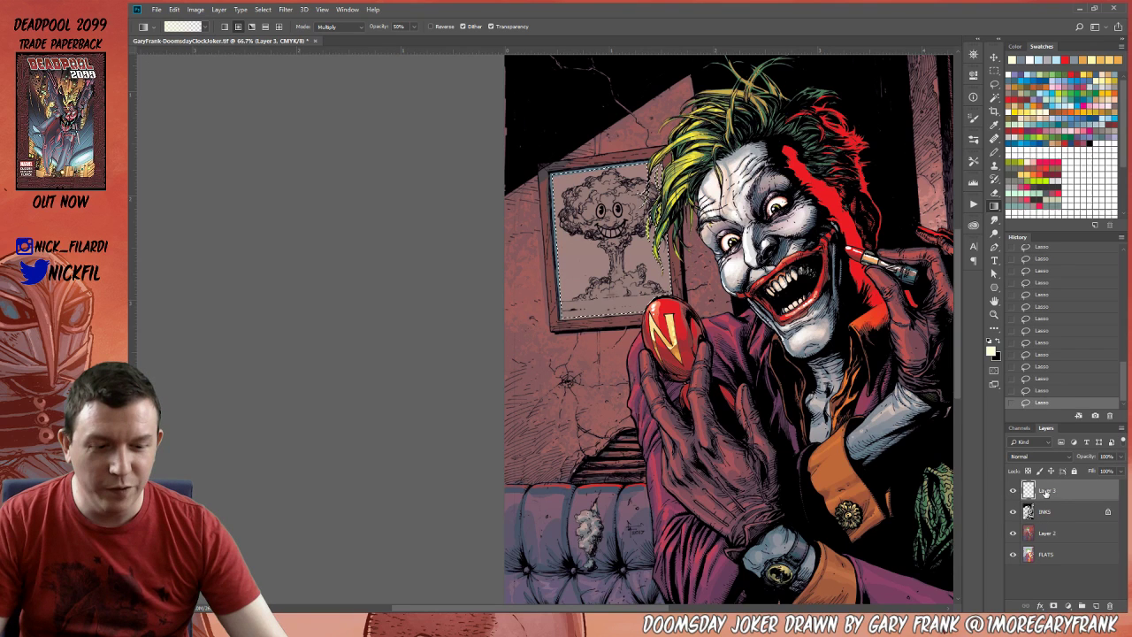
key(alt+shift+s)
Try pale yellow gradients across the selected picture on Layer 3, and revert to the state after the blending change.
drag(603, 266, 584, 289)
drag(571, 153, 567, 375)
key(ctrl+z)
key(ctrl+z)
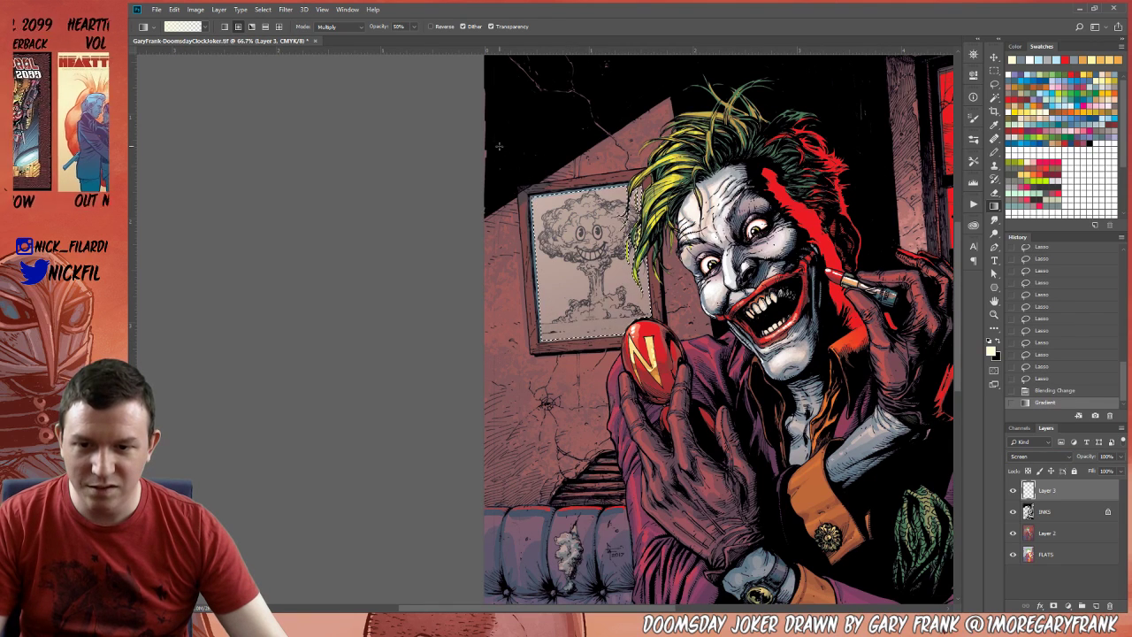
drag(499, 146, 630, 395)
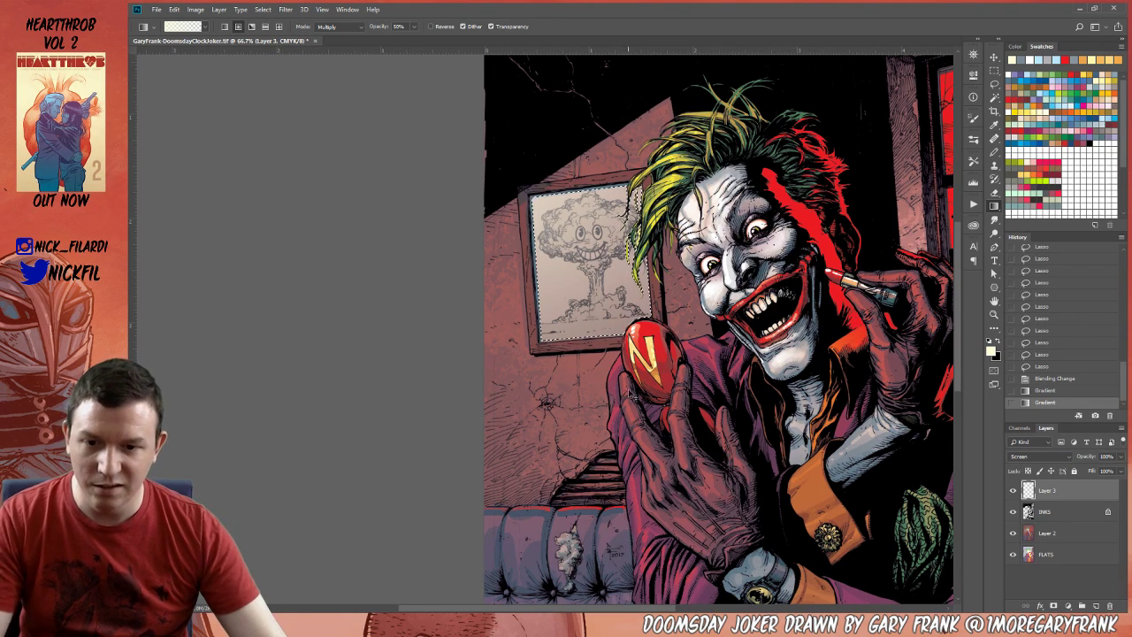
key(z)
alt+click(927, 350)
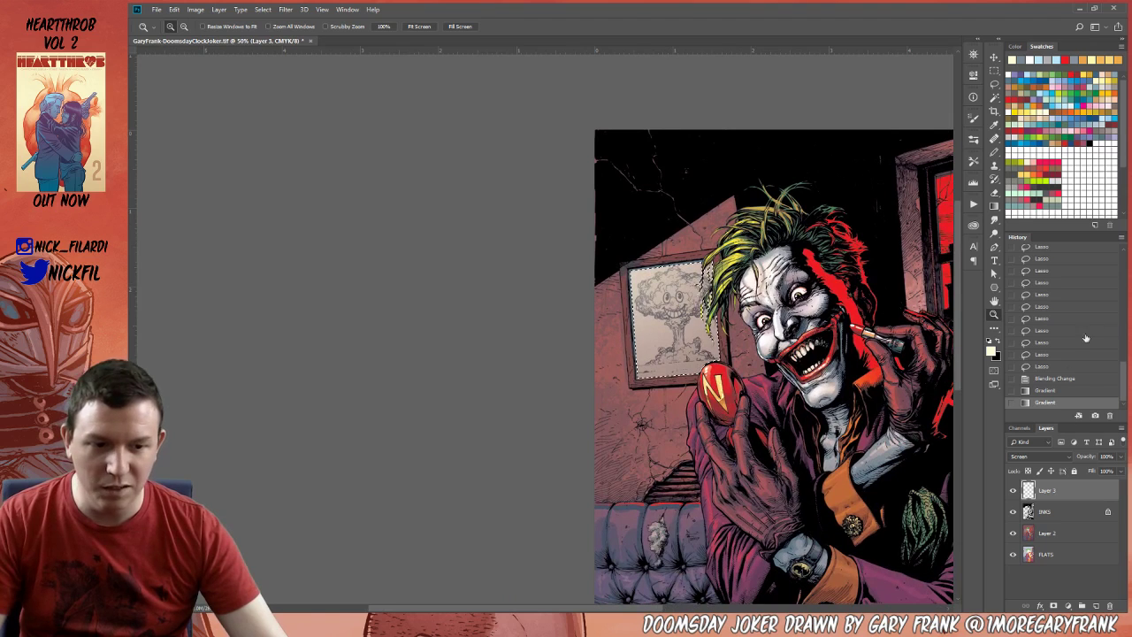
click(1057, 379)
Apply a red gradient in Screen mode at 100% opacity to the selected picture on Layer 3.
key(g)
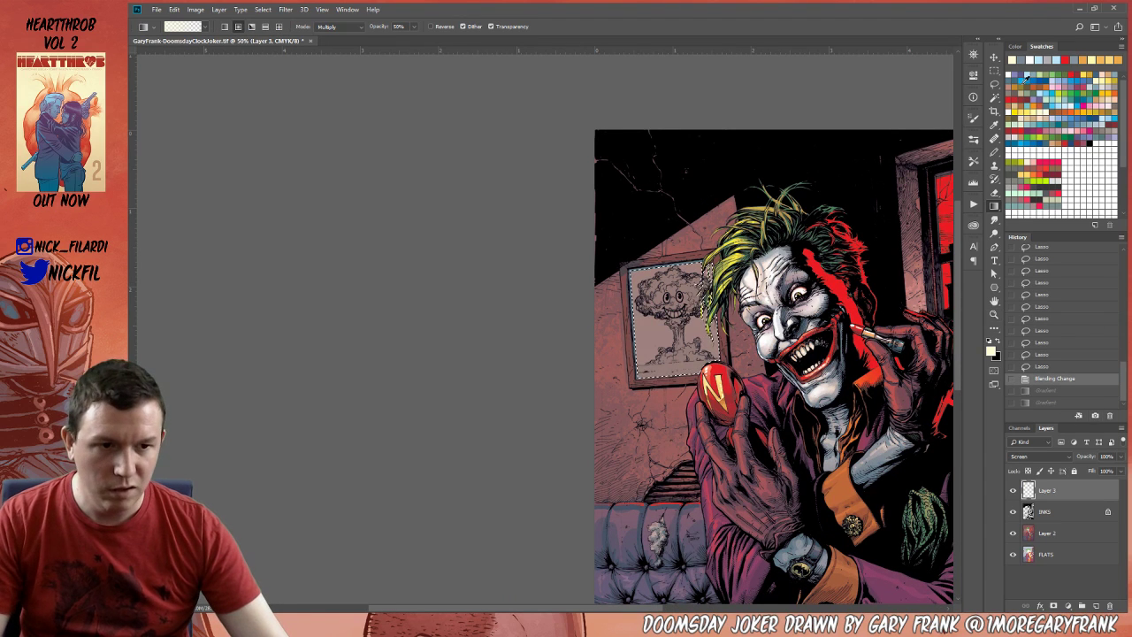
click(1011, 99)
key(0)
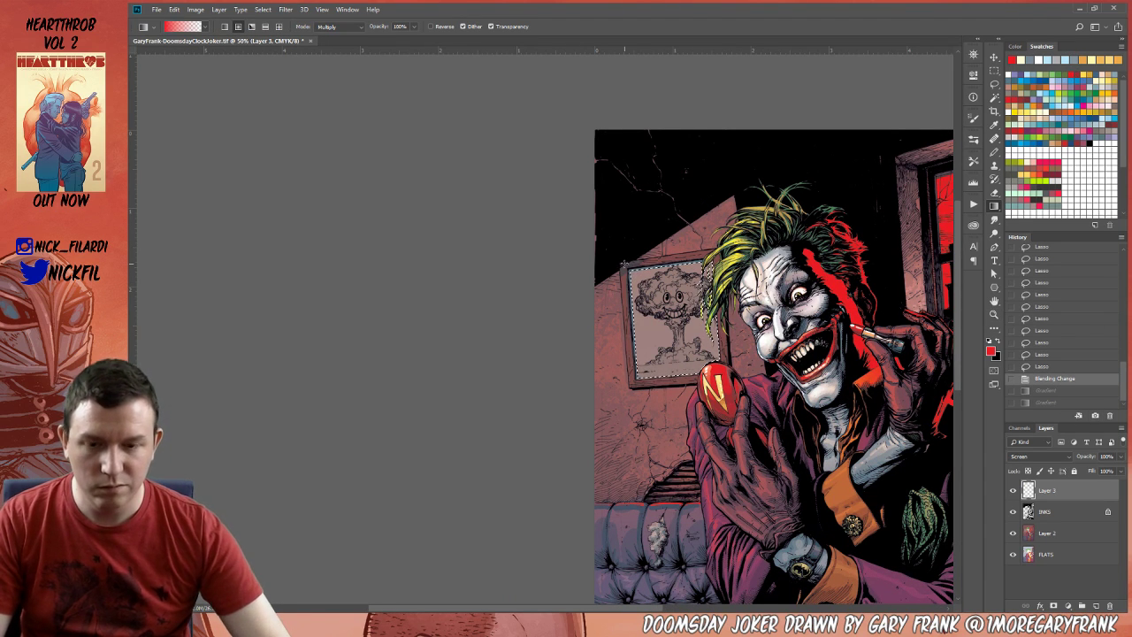
click(339, 26)
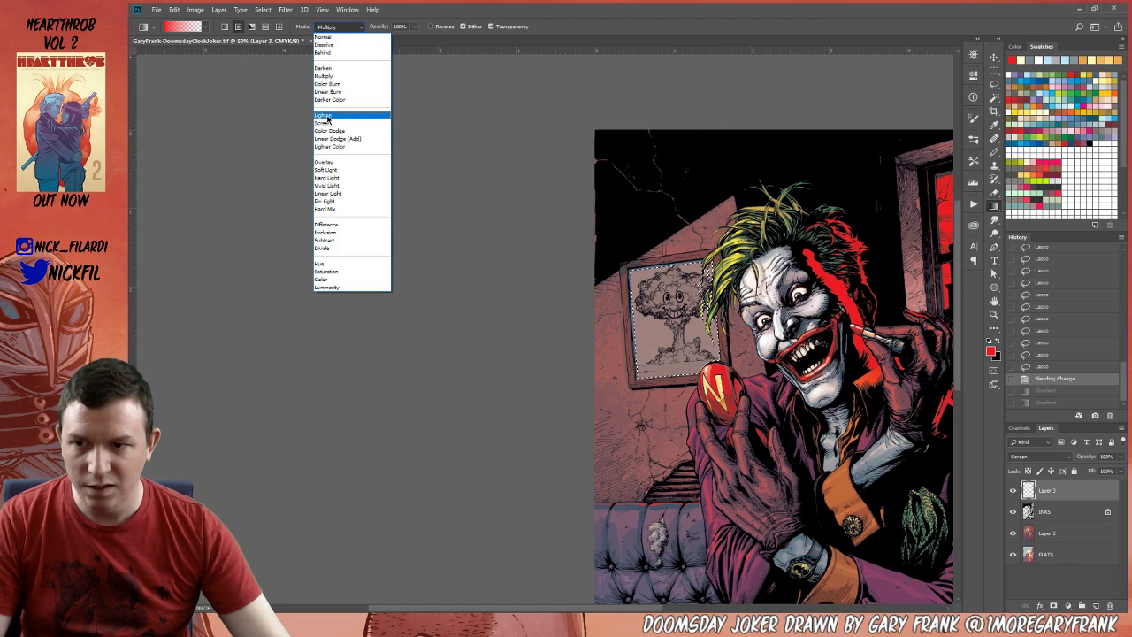
click(328, 122)
drag(611, 257, 597, 363)
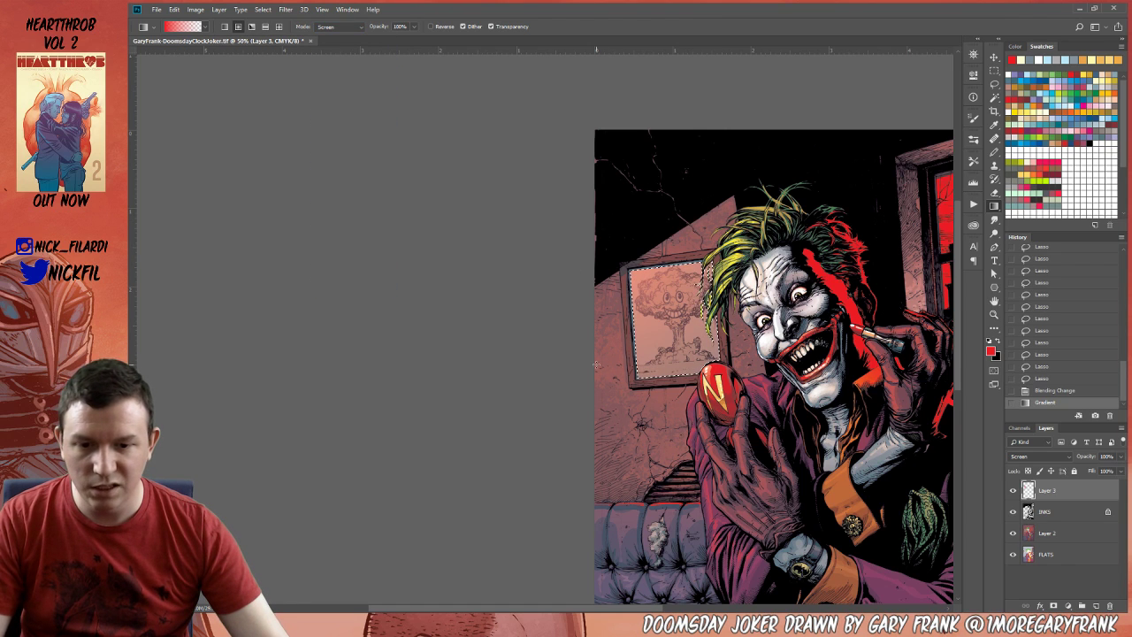
Revert the red gradient to the blending change state and draw a new one in Screen mode over the selected picture.
drag(660, 337, 568, 299)
key(ctrl+z)
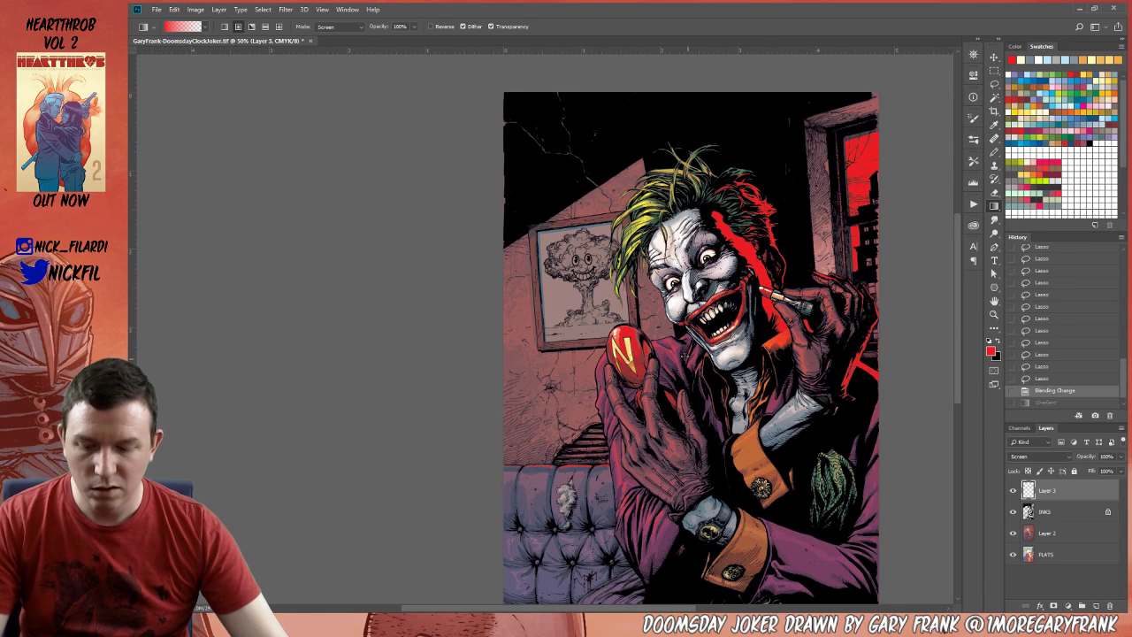
key(ctrl+z)
key(z)
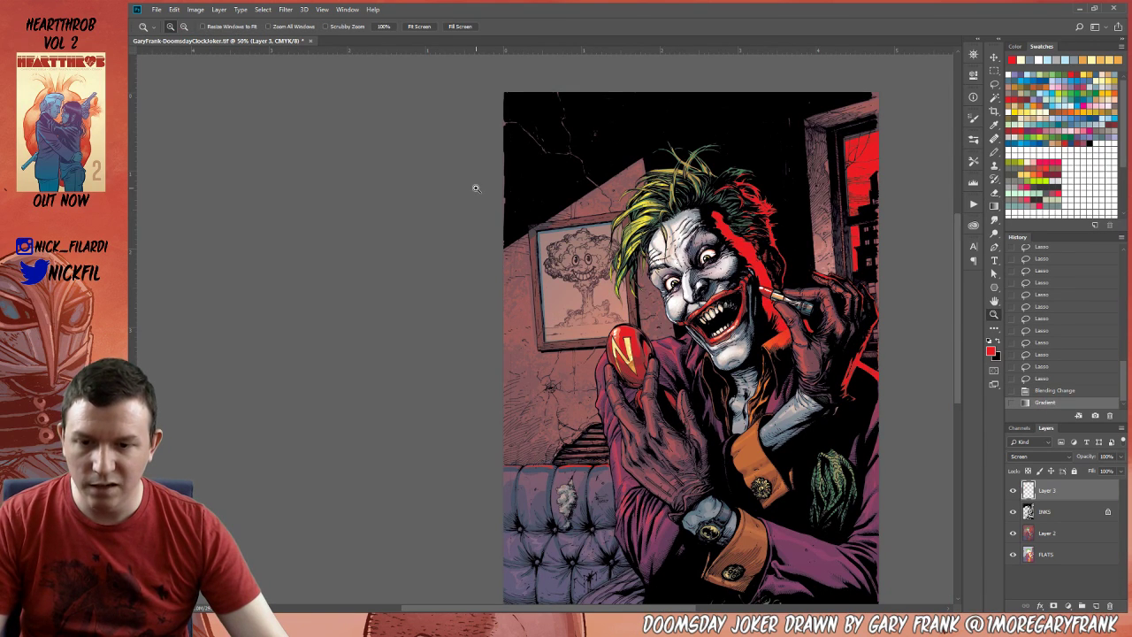
click(1049, 392)
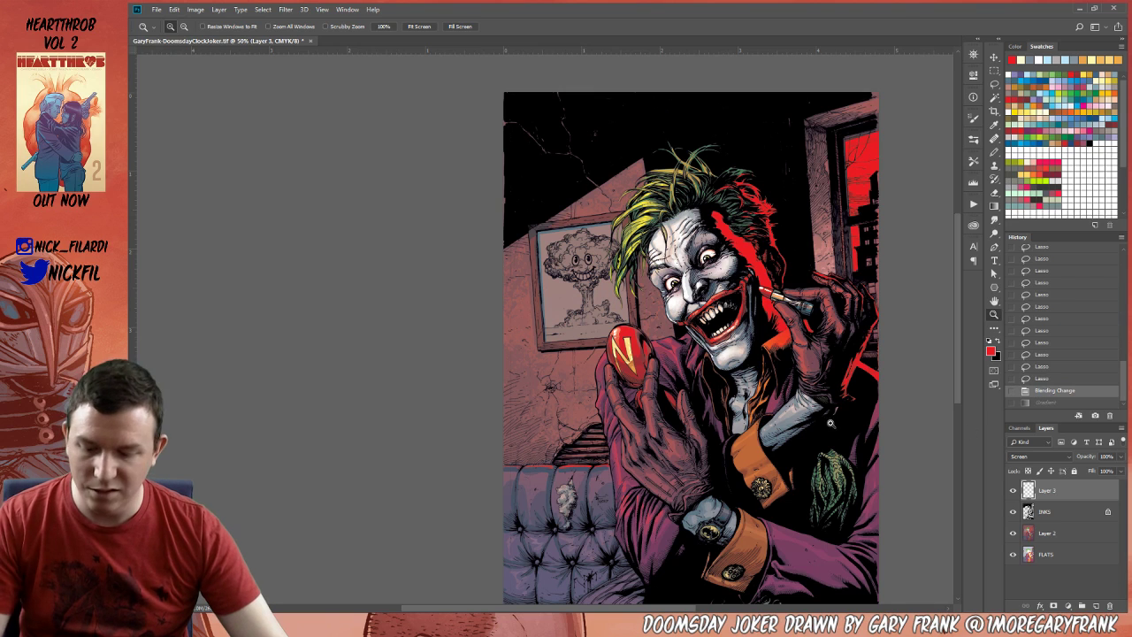
key(g)
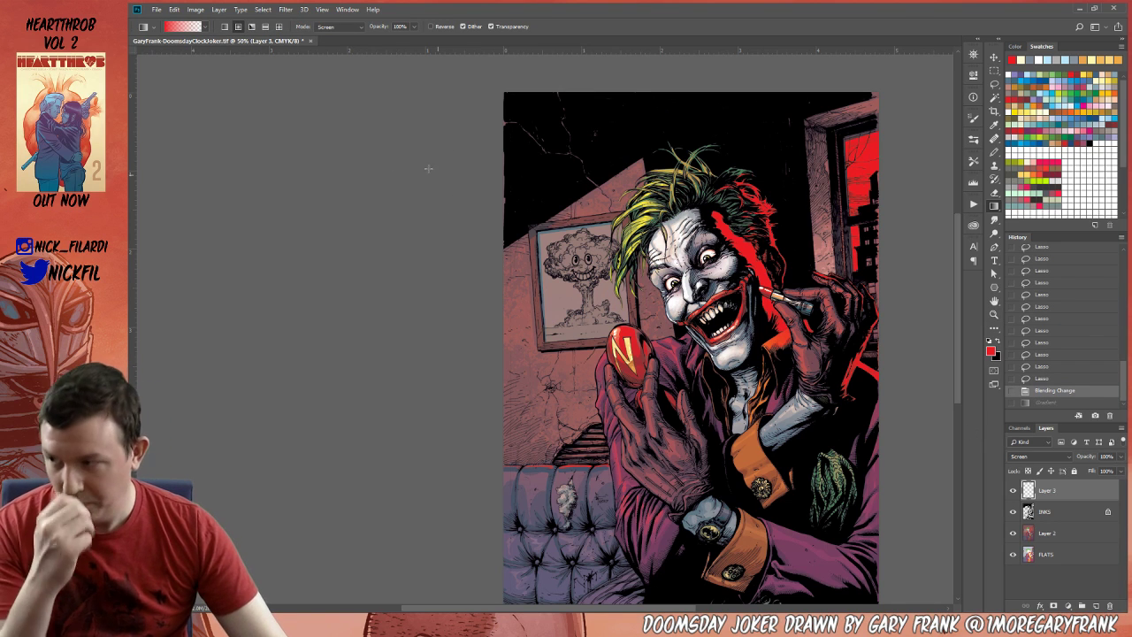
drag(556, 324, 541, 207)
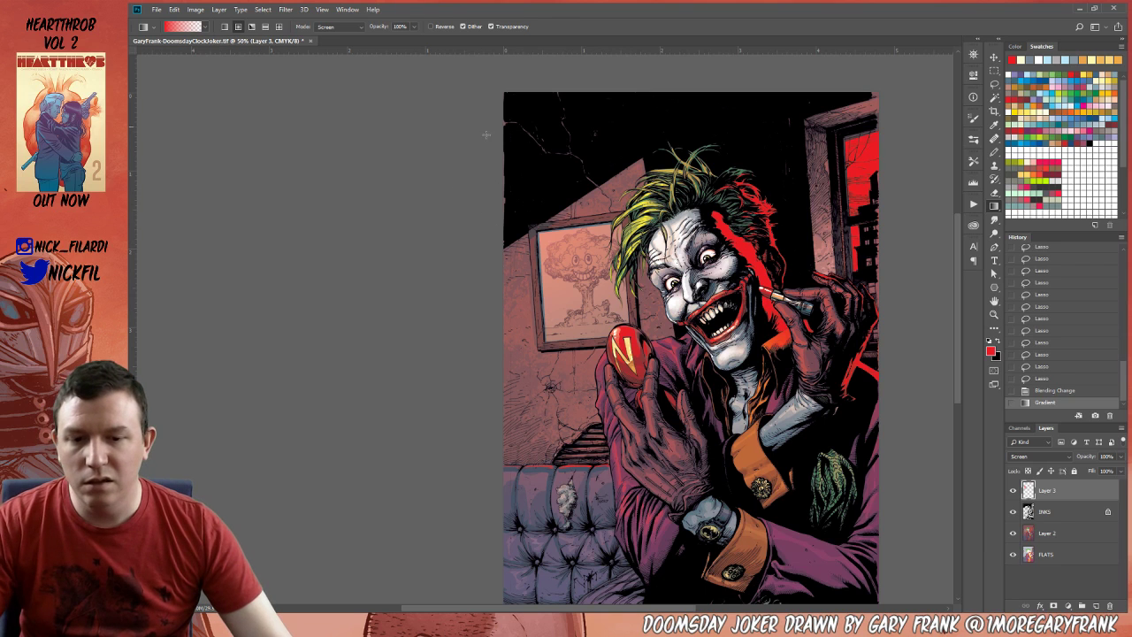
Subtract diagonal bands from the framed picture's selection with the Lasso to leave streaks shaped like glass reflections.
key(l)
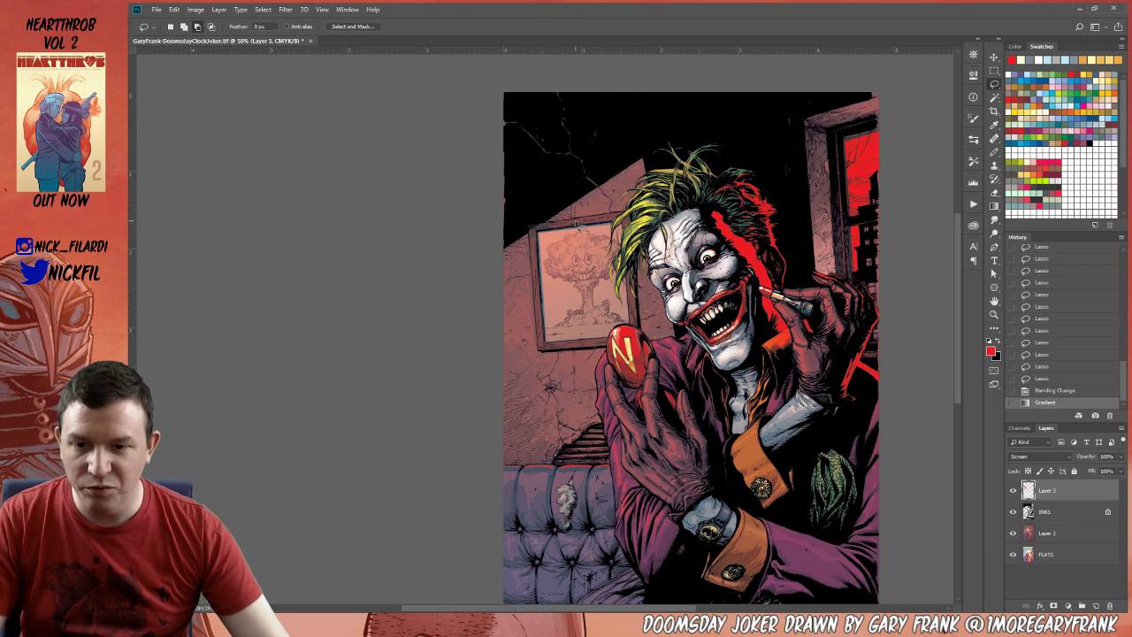
drag(561, 234, 558, 240)
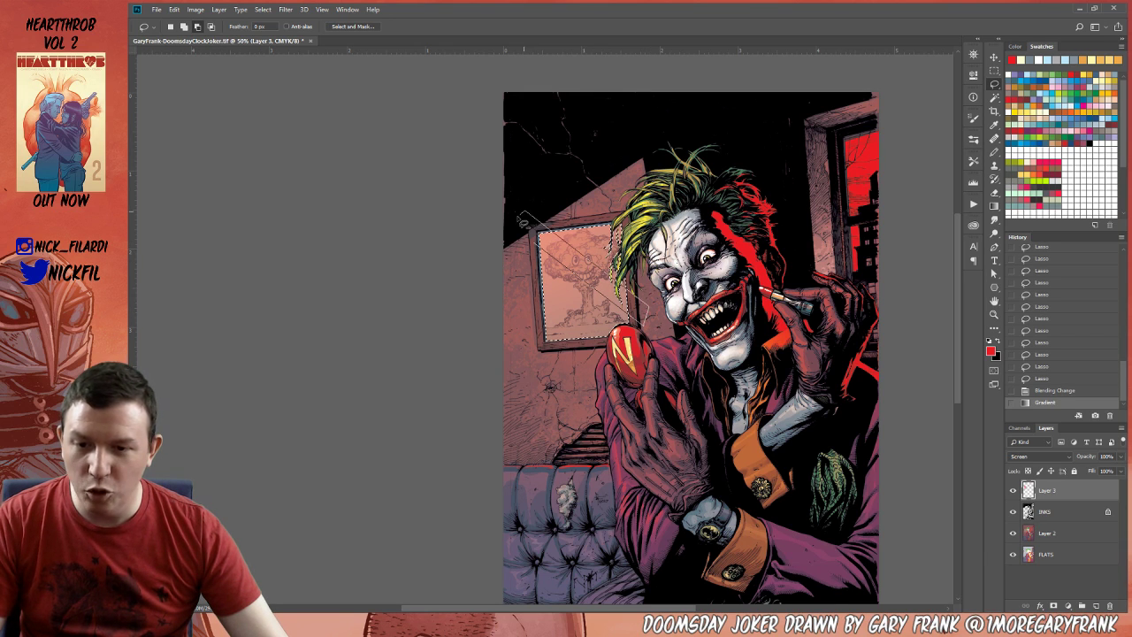
drag(523, 221, 591, 240)
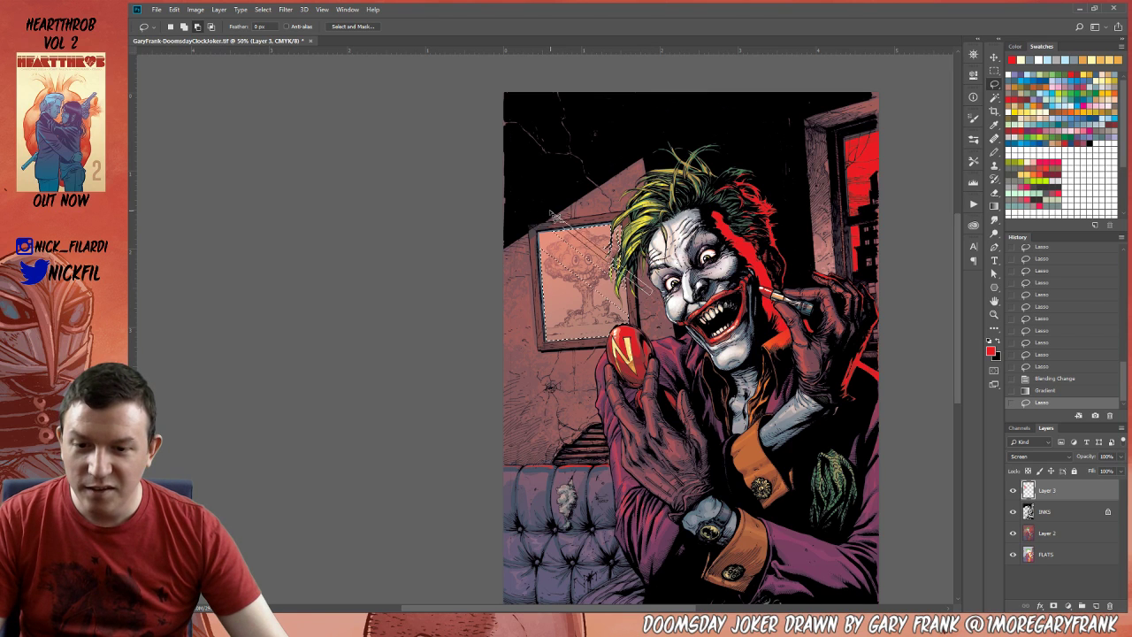
drag(550, 212, 550, 213)
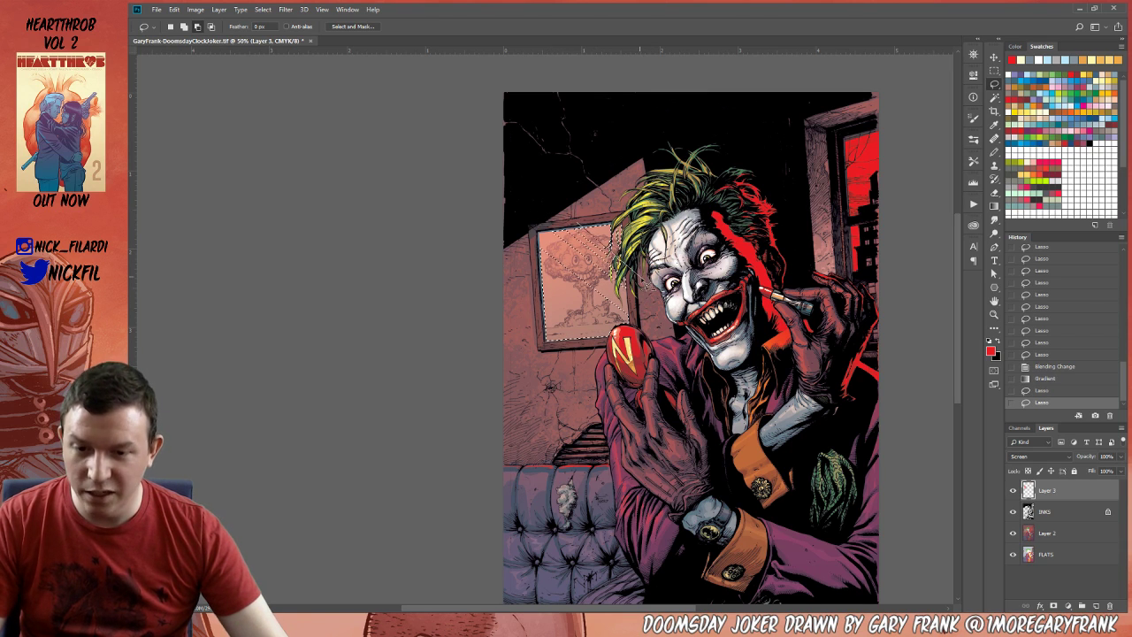
drag(570, 191, 572, 195)
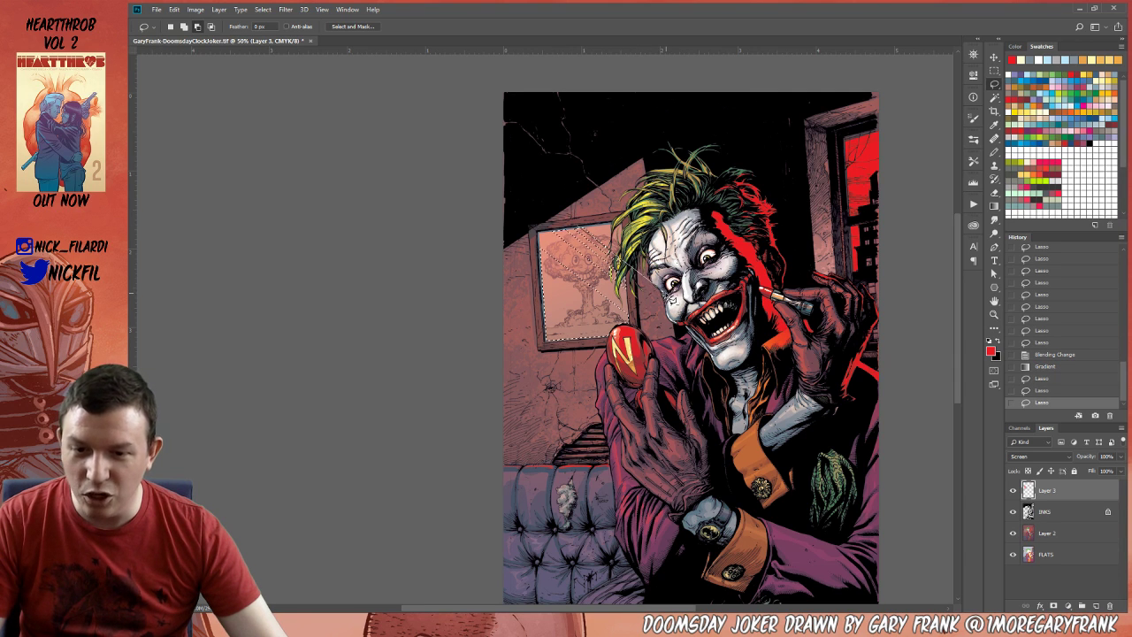
drag(571, 163, 556, 219)
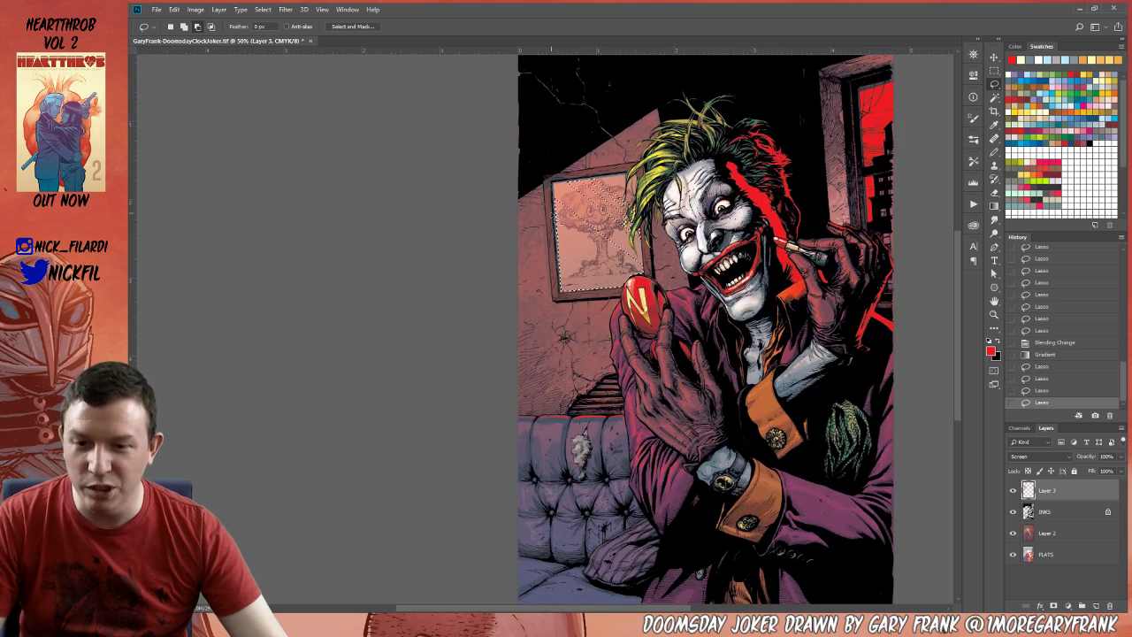
mouse_move(633, 270)
mouse_down()
mouse_move(686, 306)
mouse_move(525, 356)
mouse_up()
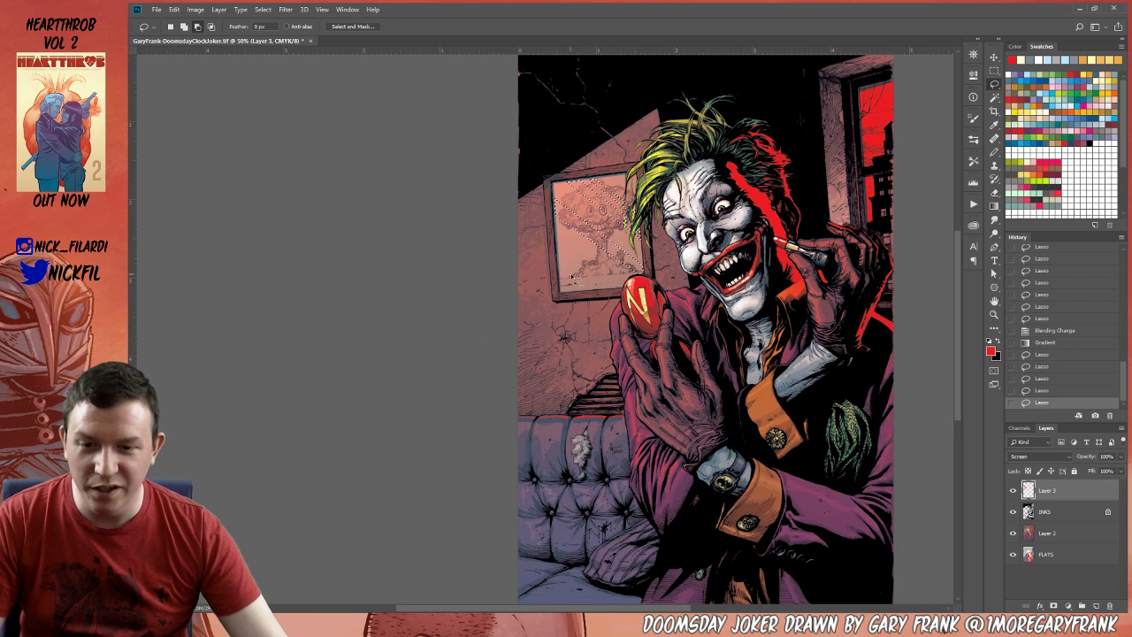
scroll(554, 276, up, 1)
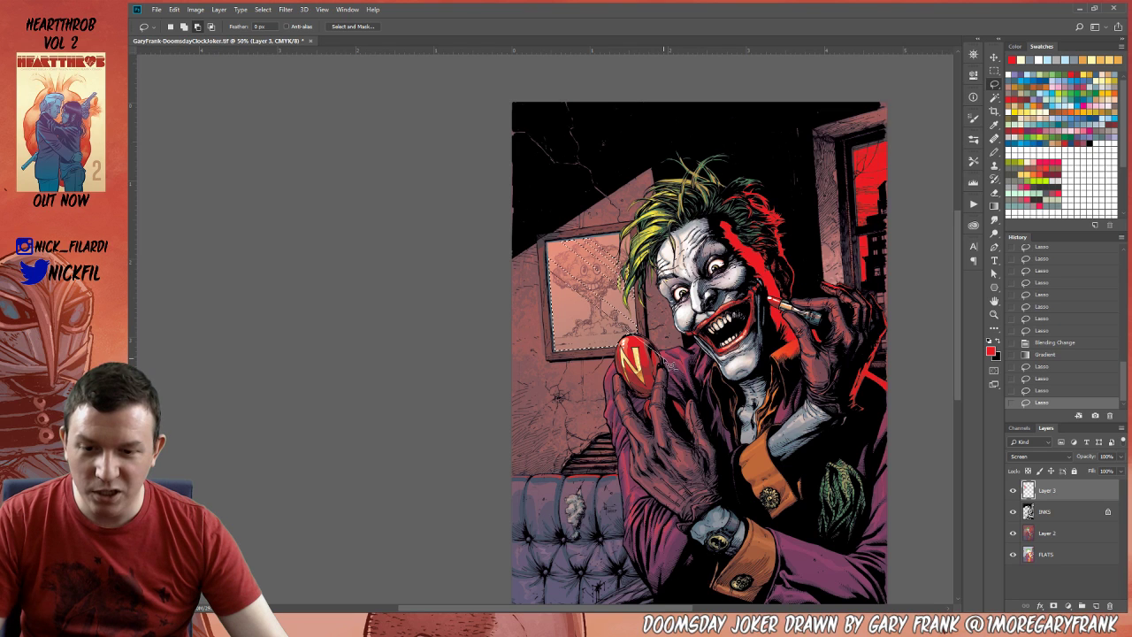
mouse_move(669, 362)
mouse_down()
mouse_move(647, 380)
mouse_move(646, 346)
mouse_up()
scroll(672, 354, right, 1)
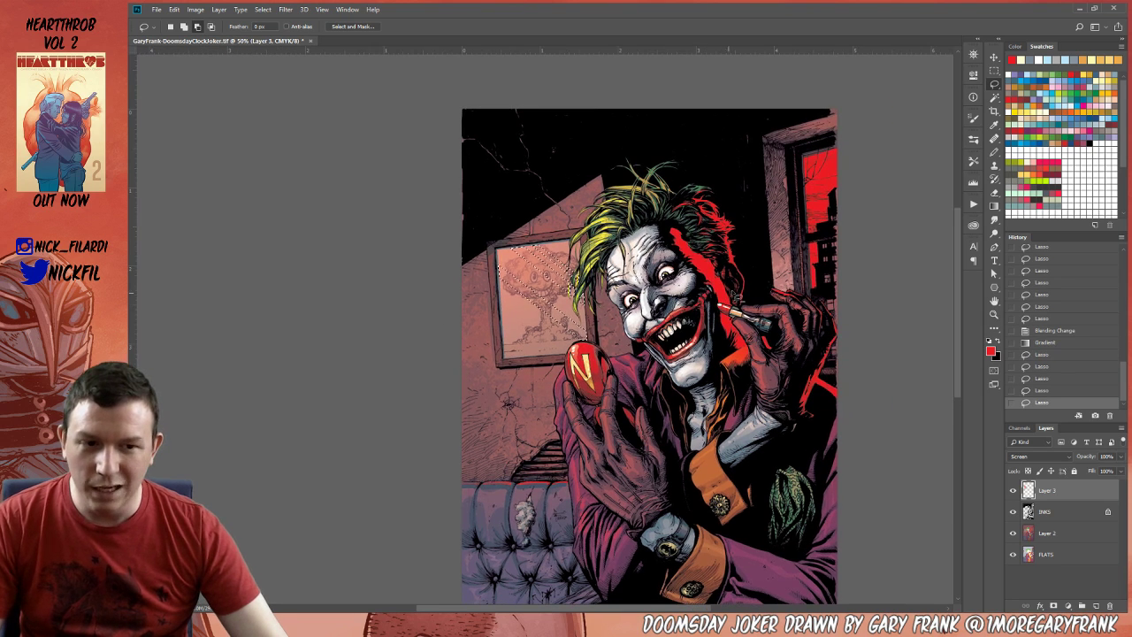
Try a red Screen gradient across the diagonal streak selection on Layer 3, and undo it.
click(991, 351)
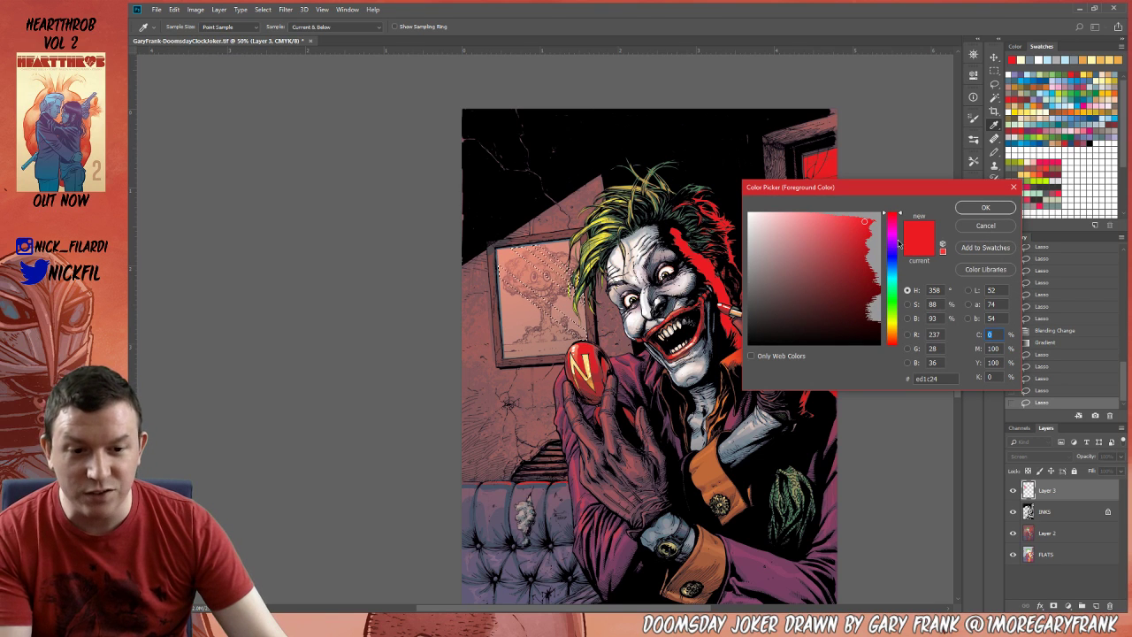
click(990, 232)
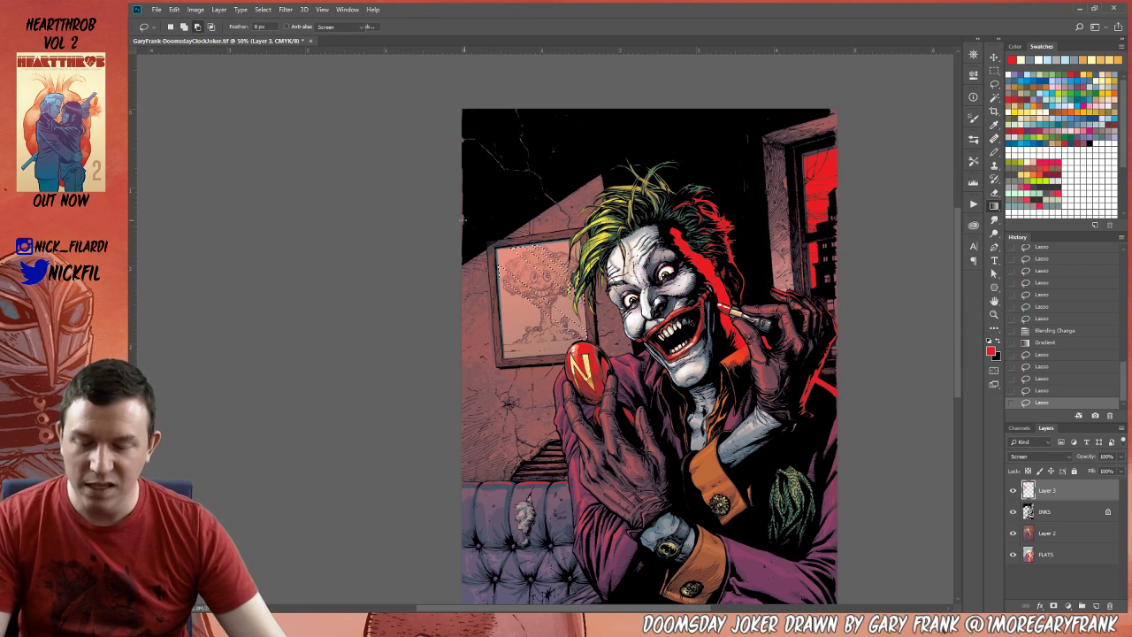
drag(502, 248, 472, 189)
key(ctrl+z)
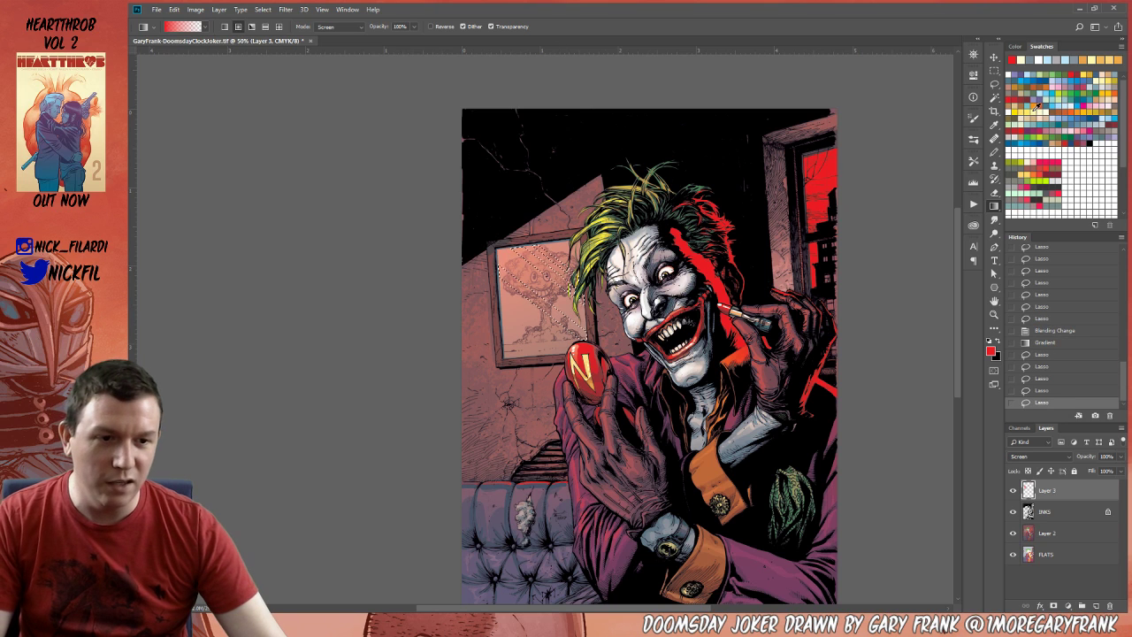
Try pale yellow Screen gradients across the diagonal streaks on Layer 3, and revert to the state after the last Lasso cut.
click(1036, 106)
drag(377, 105, 475, 226)
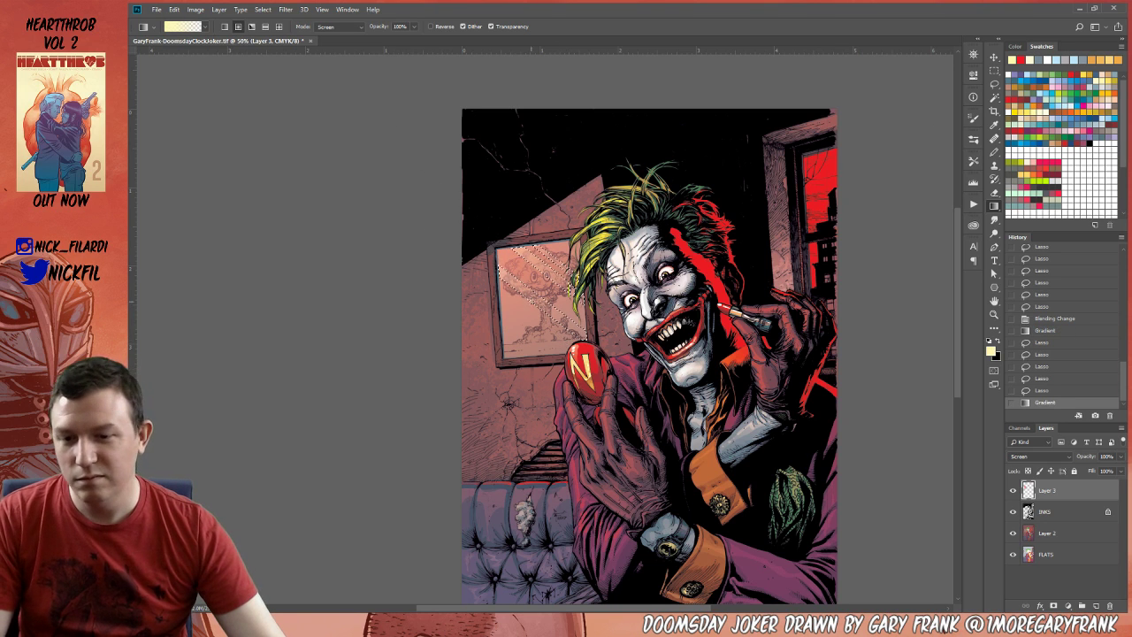
key(ctrl+z)
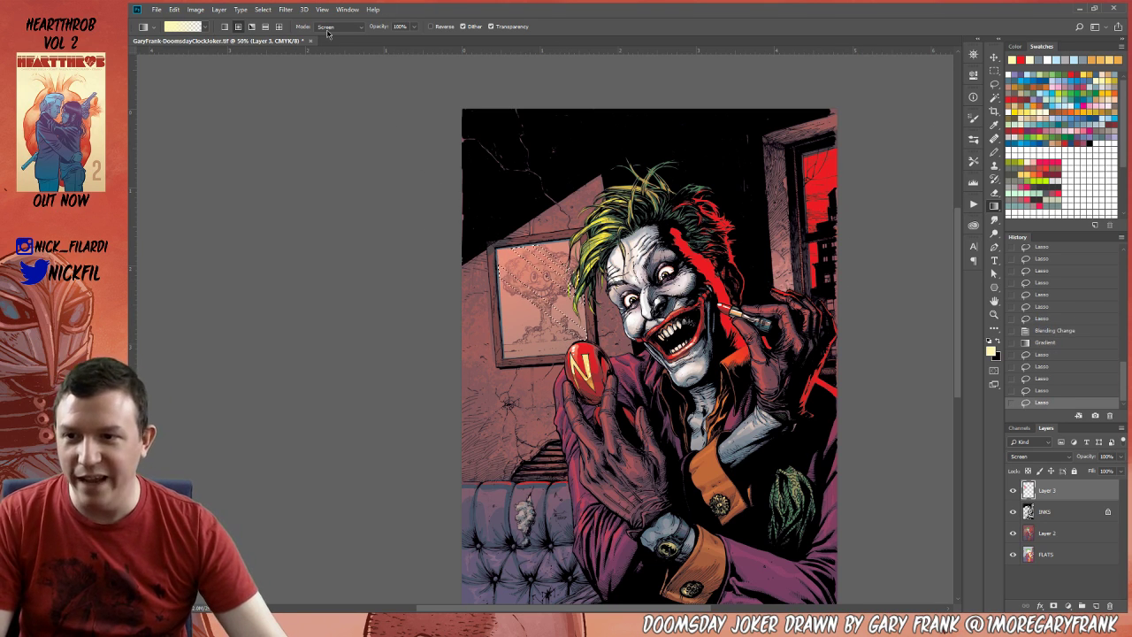
drag(582, 171, 468, 210)
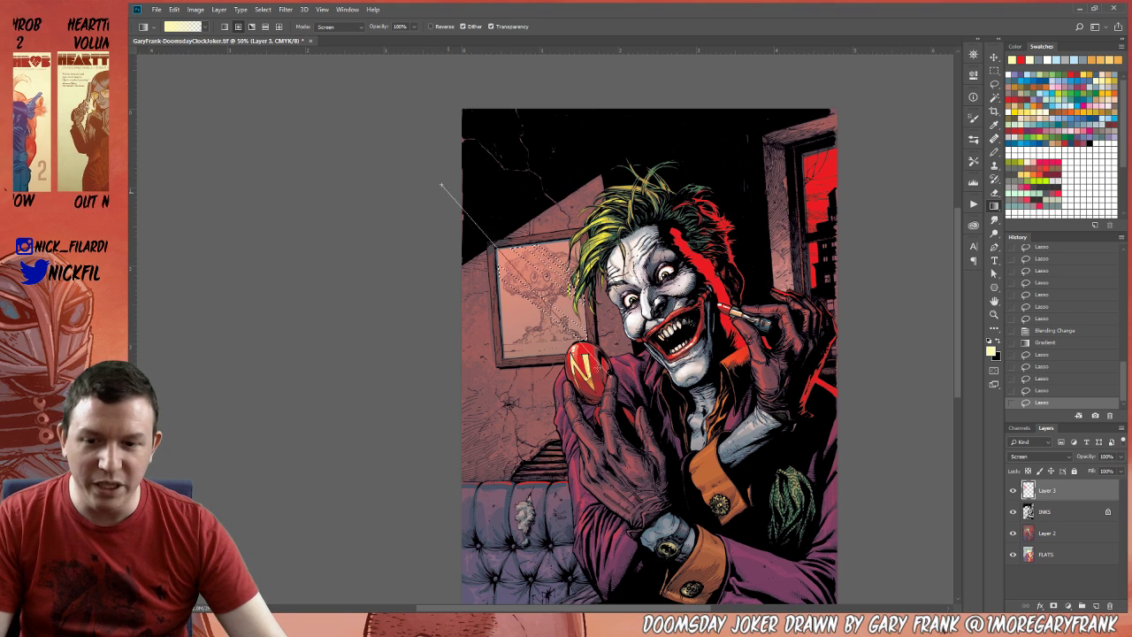
key(ctrl+z)
drag(398, 151, 469, 226)
drag(563, 327, 576, 210)
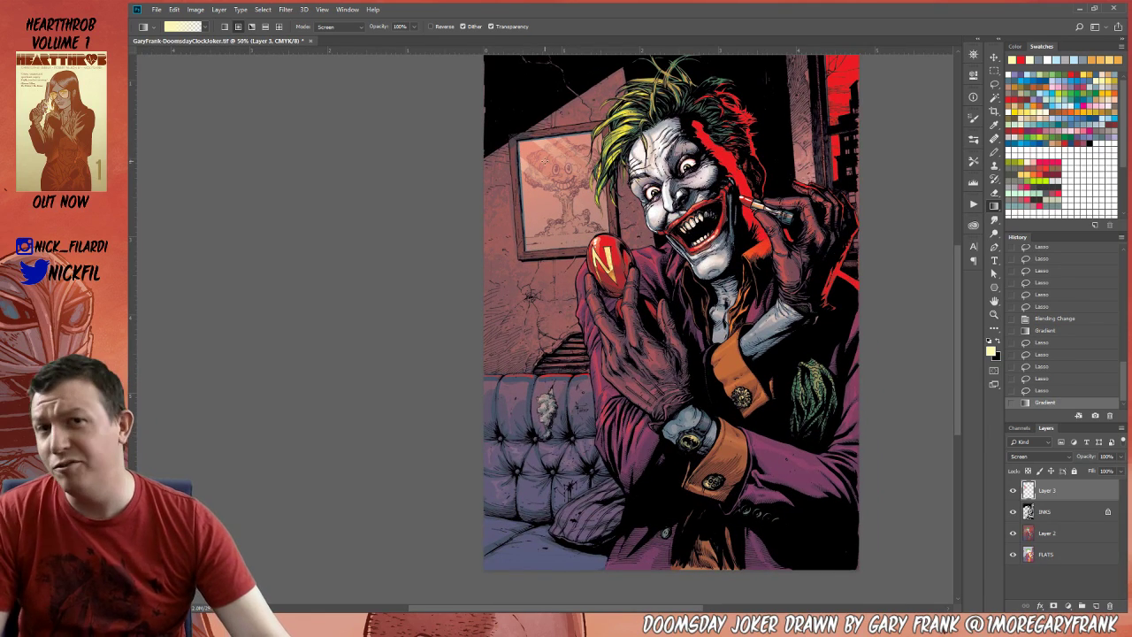
drag(775, 194, 750, 270)
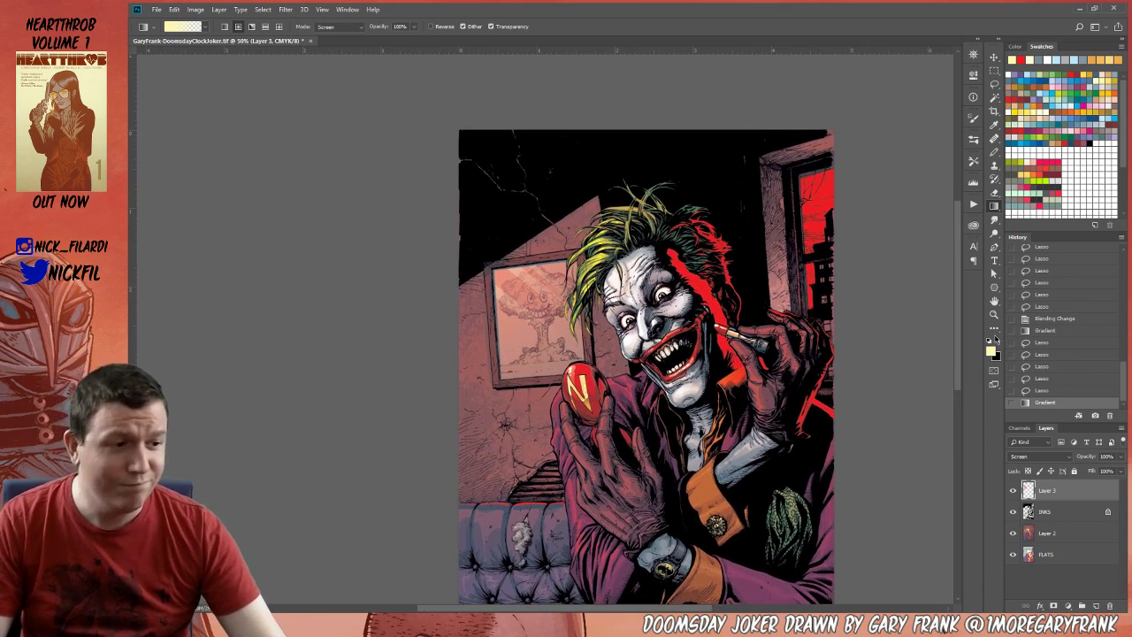
click(1048, 380)
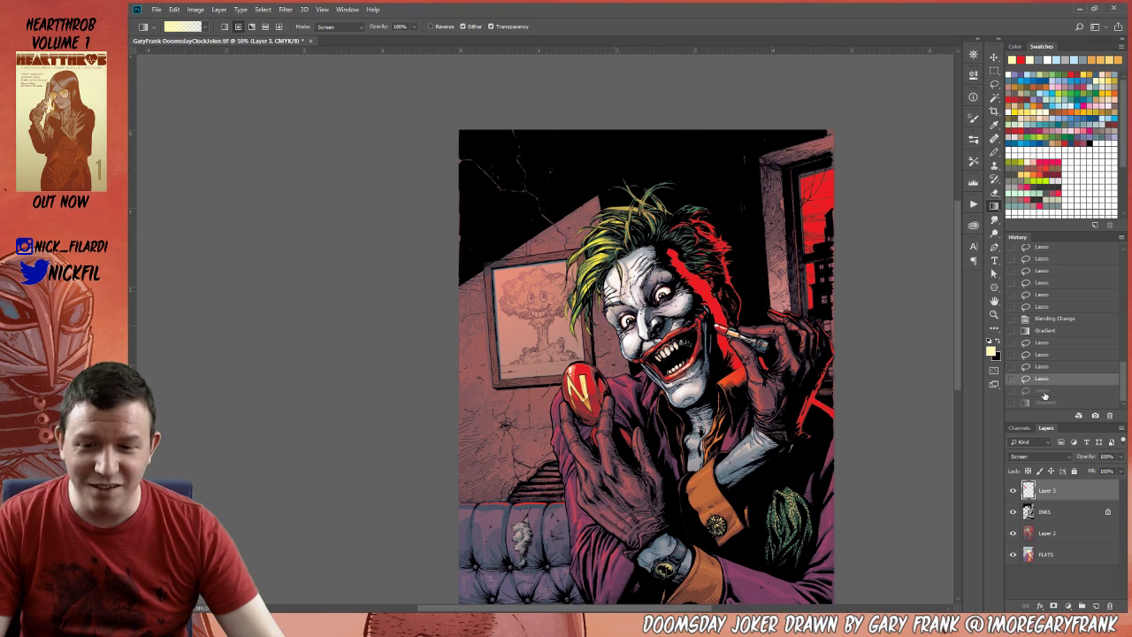
click(1046, 391)
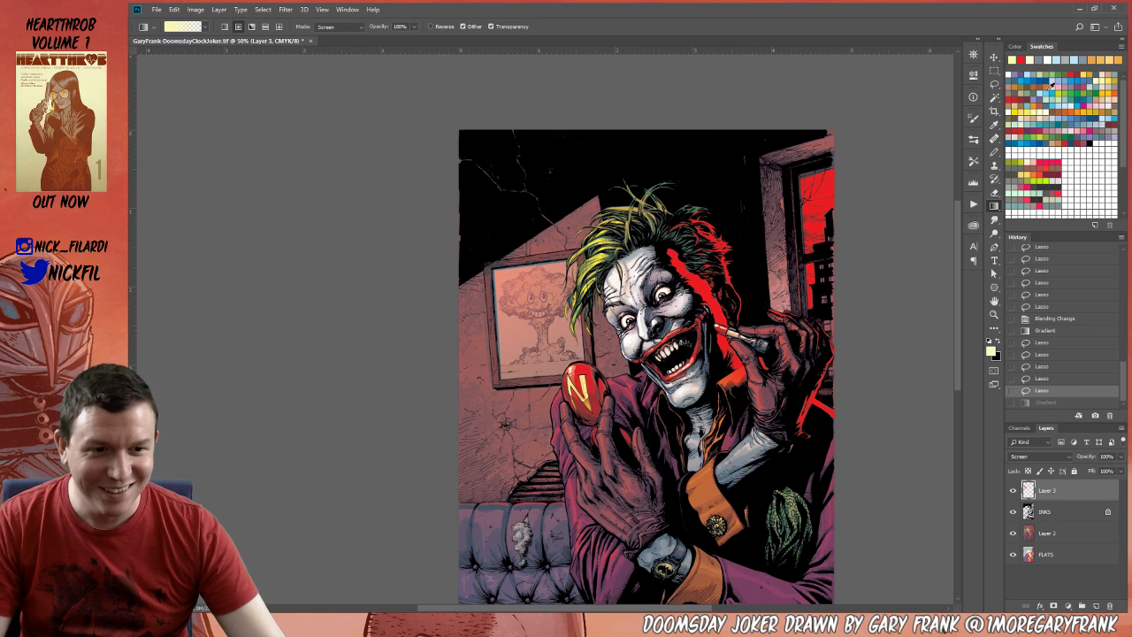
Apply a pale blue Screen gradient to the diagonal reflection streaks on Layer 3, deselect, and inspect the framed picture up close.
click(1049, 82)
drag(469, 199, 560, 349)
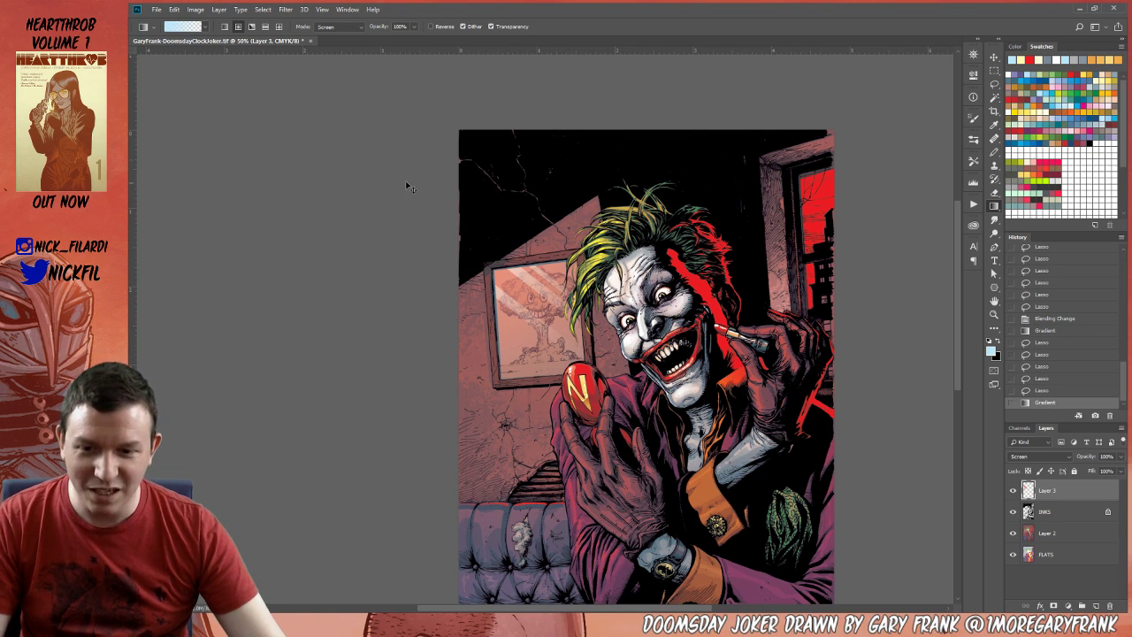
key(ctrl+z)
drag(389, 152, 530, 347)
key(ctrl+d)
key(z)
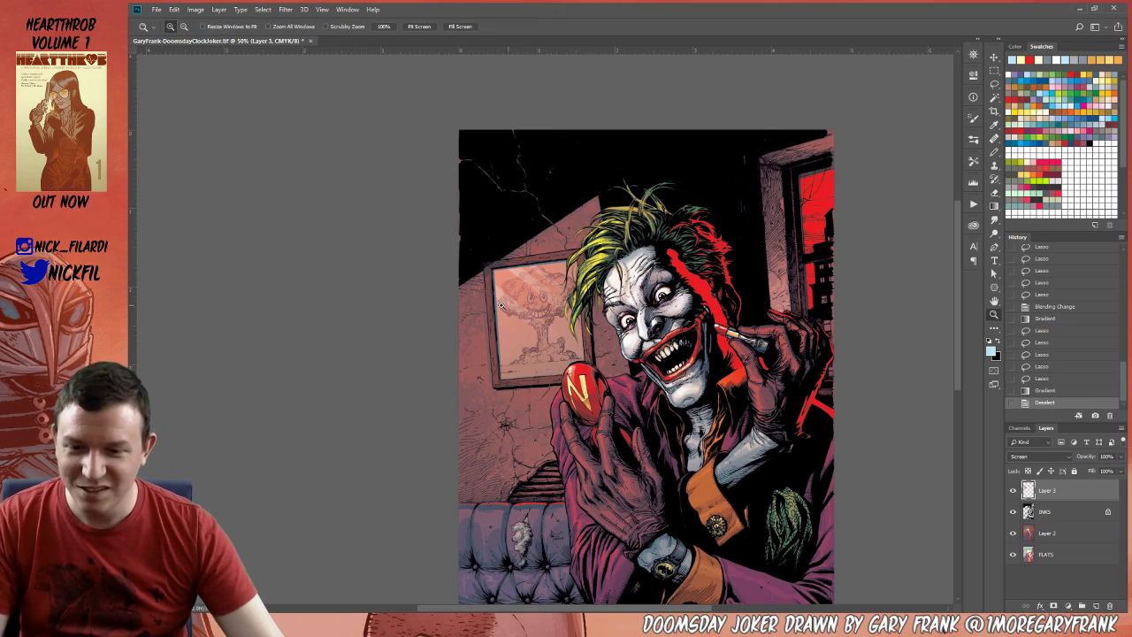
drag(501, 305, 563, 259)
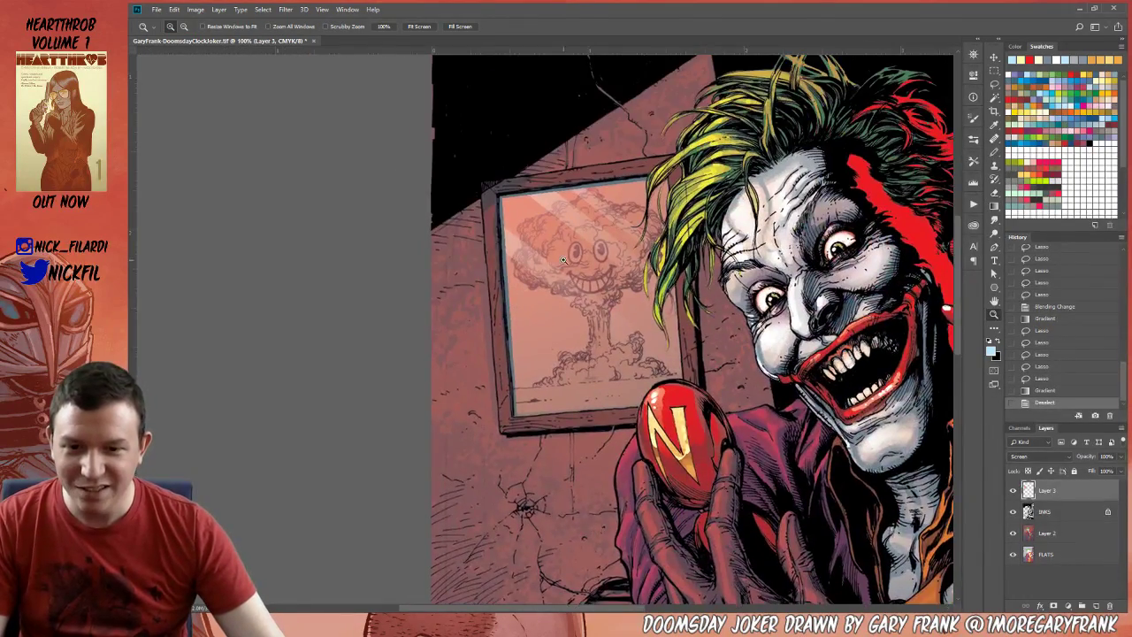
click(563, 260)
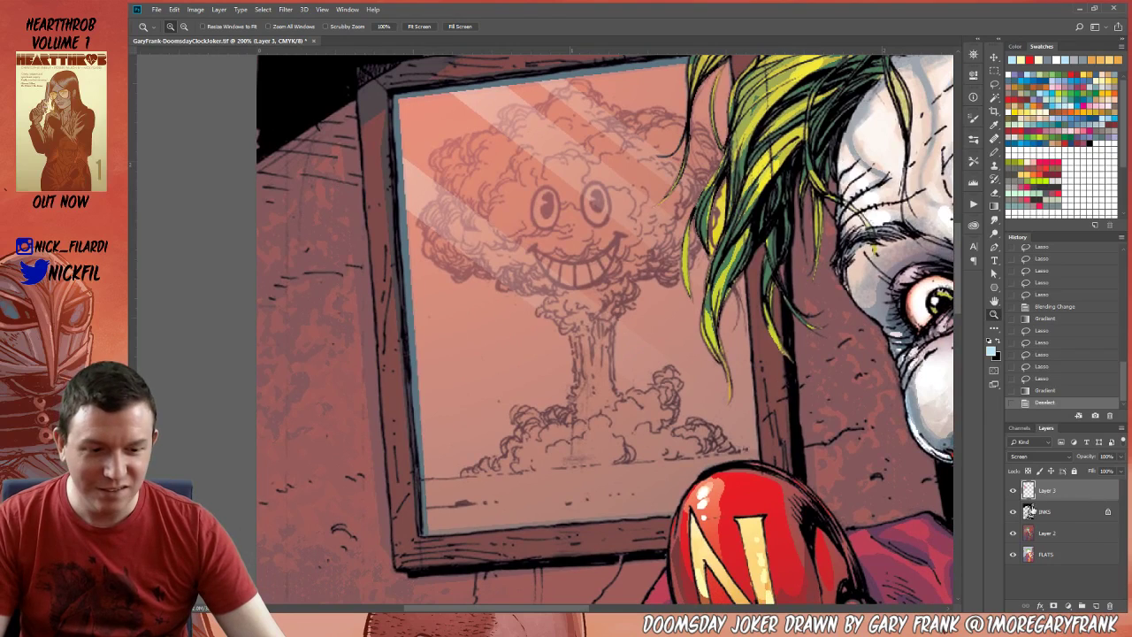
Unlock the transparent pixels of the INKS layer and select the whole canvas.
click(1062, 512)
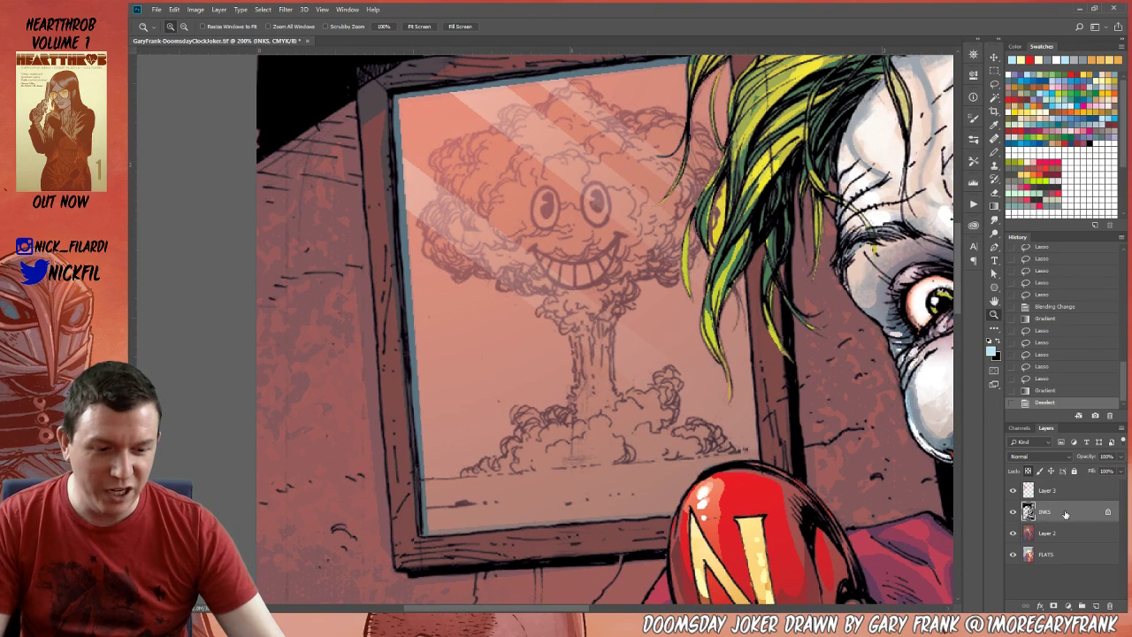
key(ctrl+a)
alt+scroll(681, 318, down, 5)
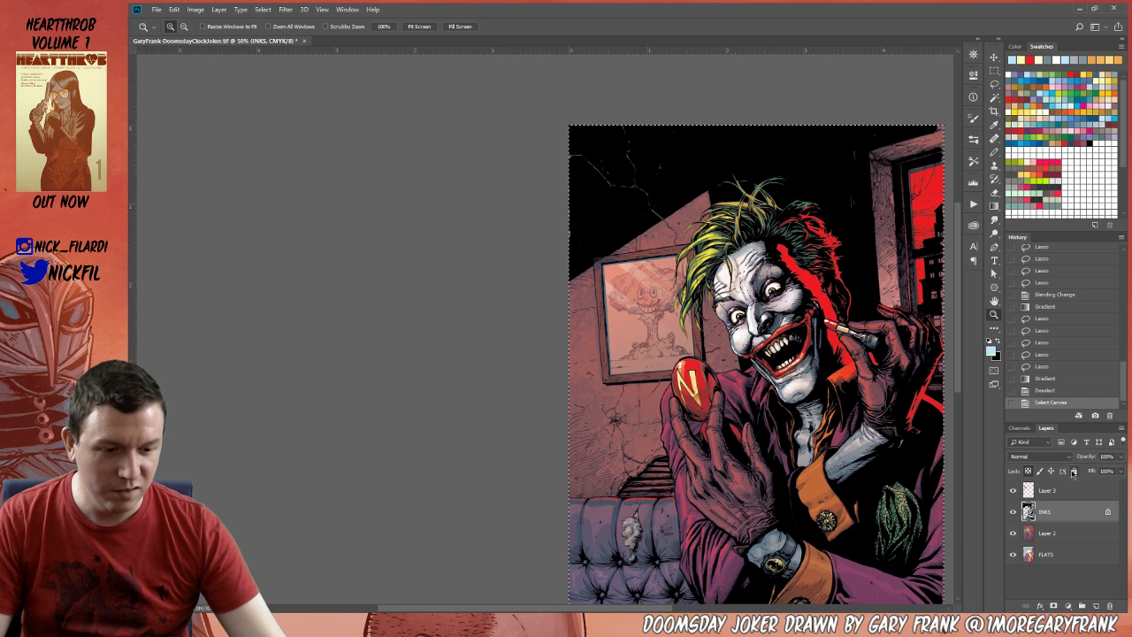
click(1074, 471)
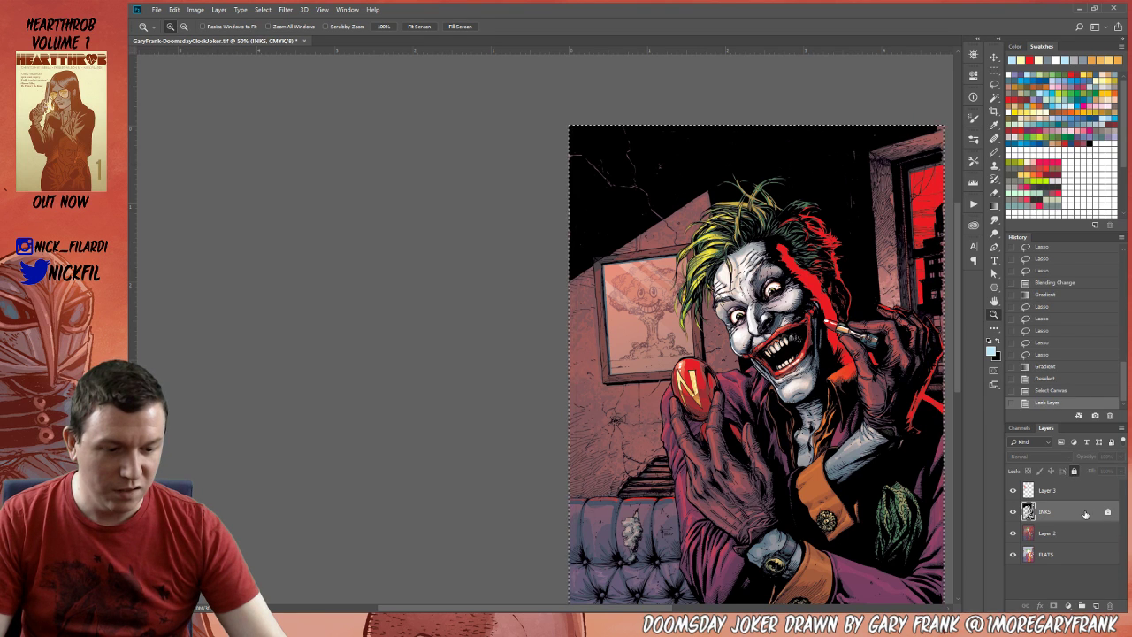
click(1073, 472)
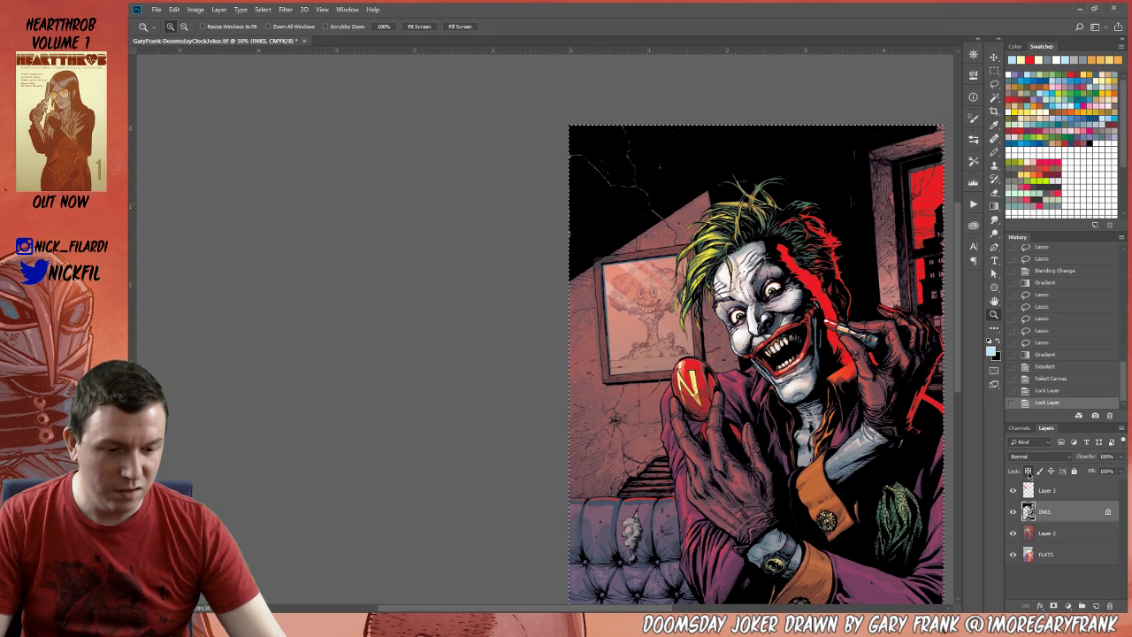
click(1028, 471)
key(ctrl+a)
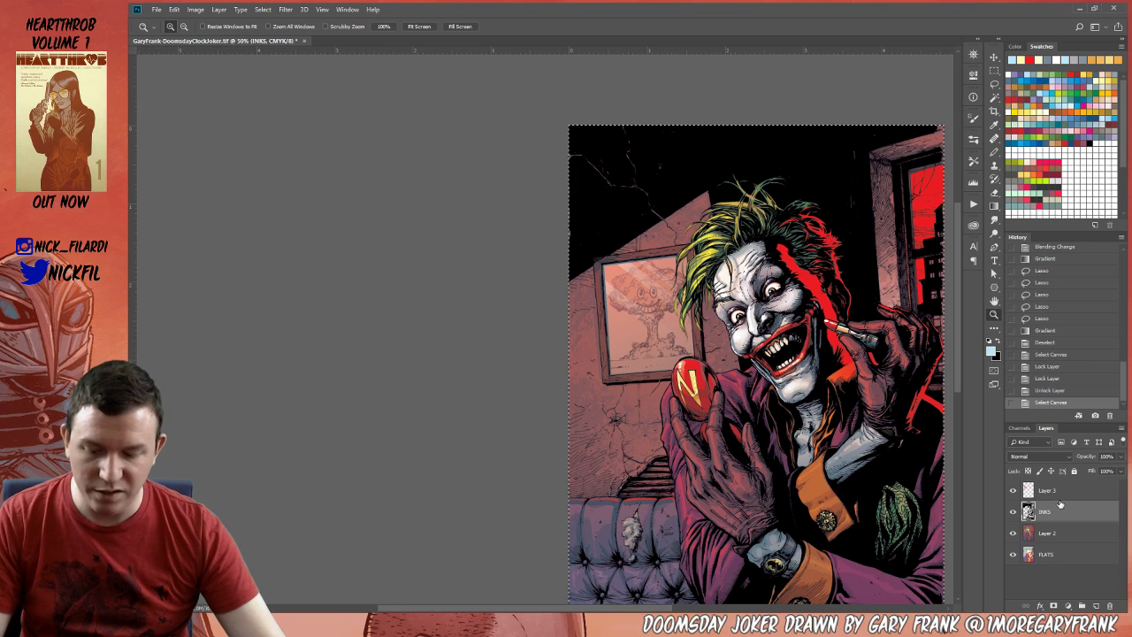
Fill the entire selected INKS layer with a black swatch.
scroll(1088, 164, down, 3)
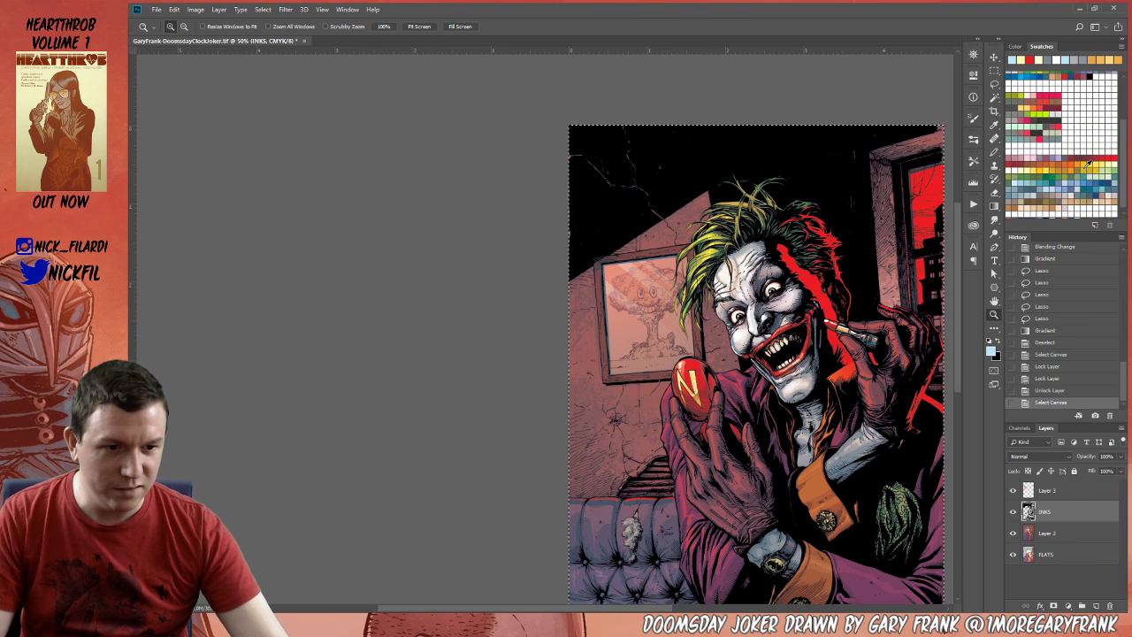
scroll(1088, 164, down, 3)
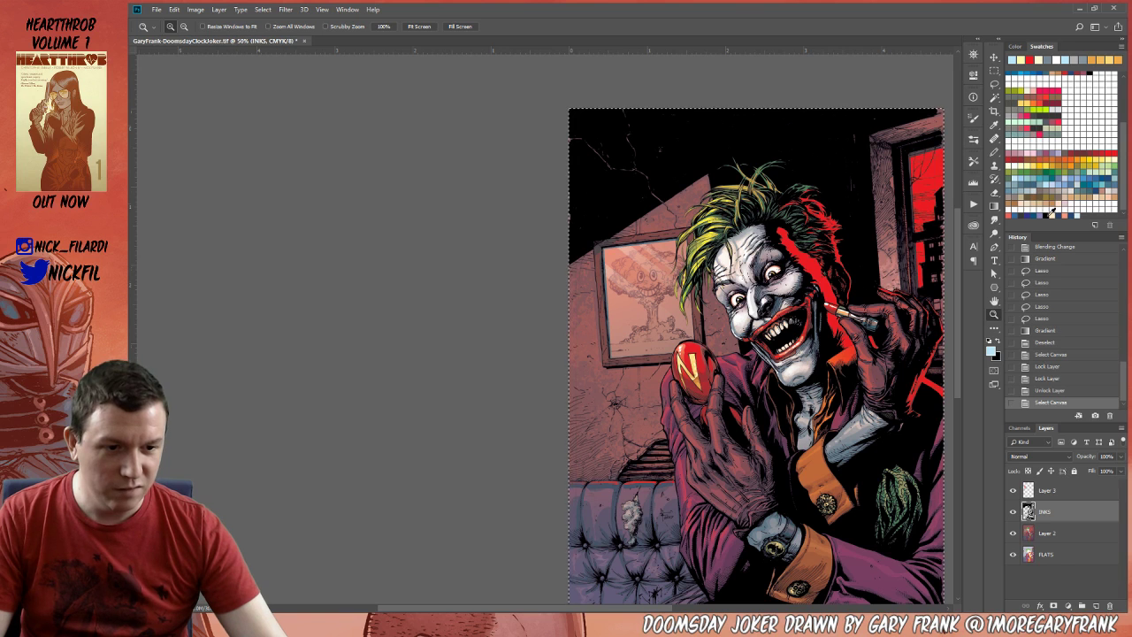
click(1051, 212)
key(alt+BackSpace)
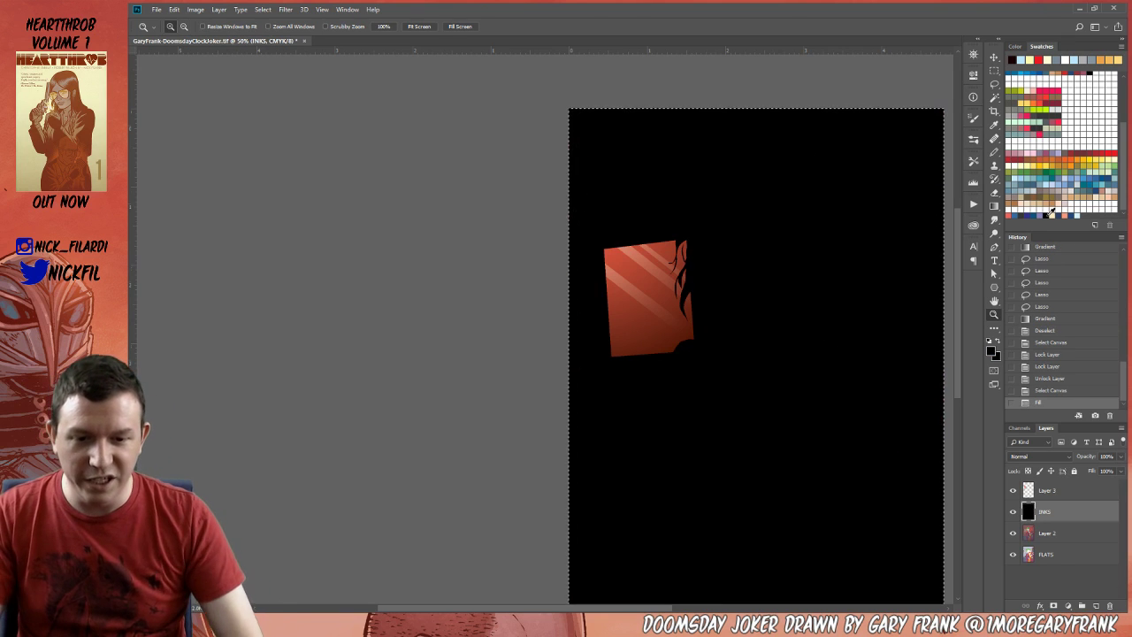
Add a layer mask to INKS, paste the copied line art into it, deselect, invert the mask and return to Layer 2.
key(ctrl+shift+n)
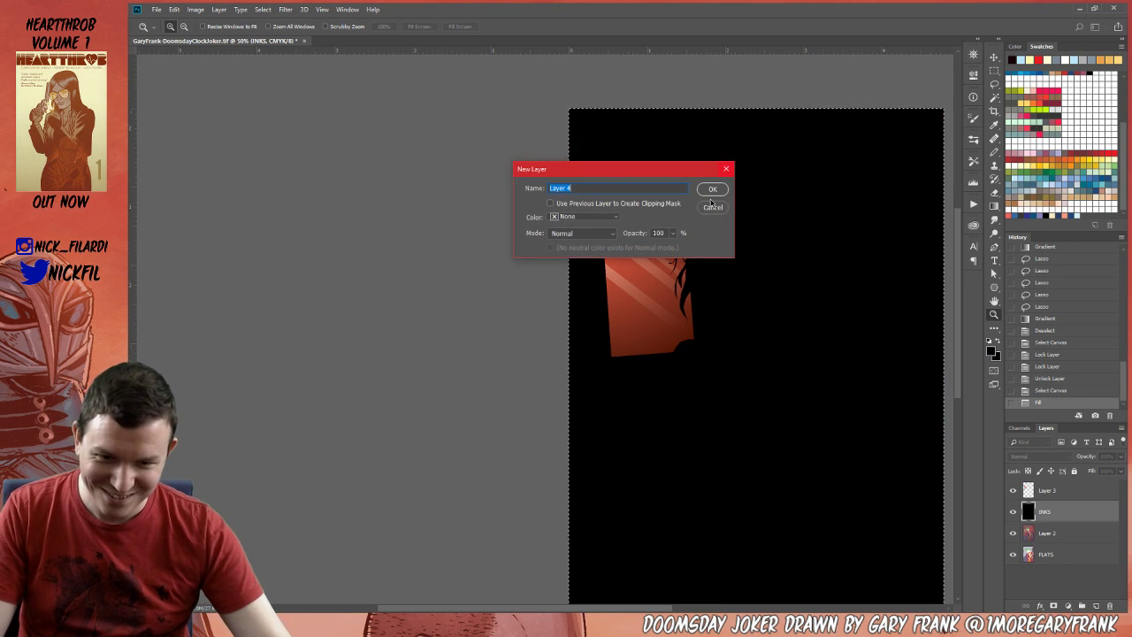
click(712, 206)
click(1054, 606)
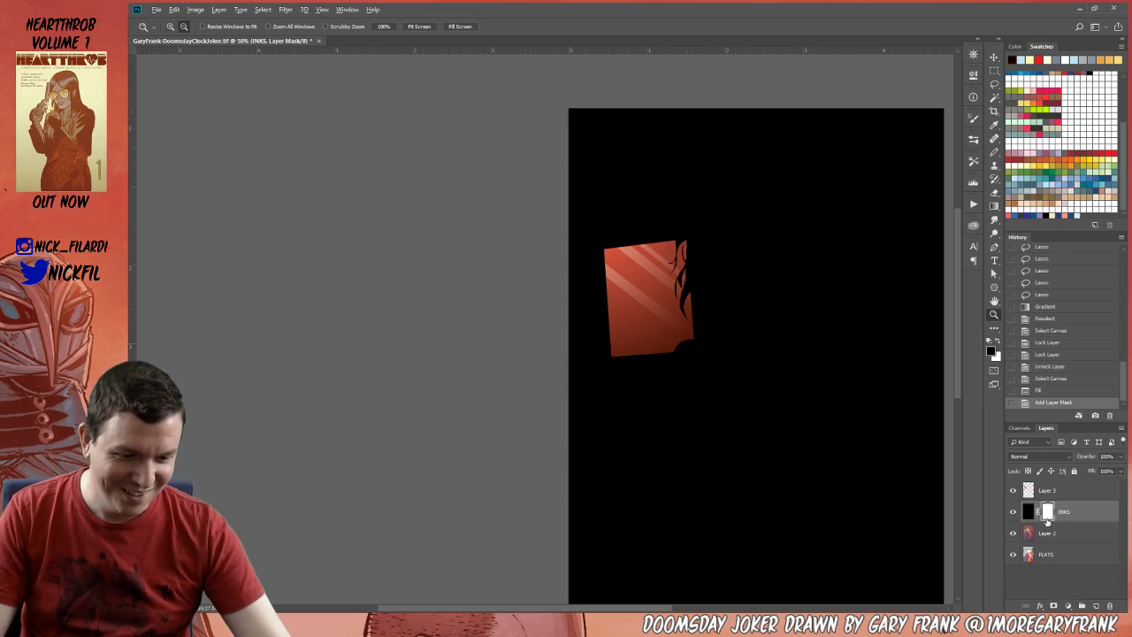
alt+click(1047, 522)
key(ctrl+v)
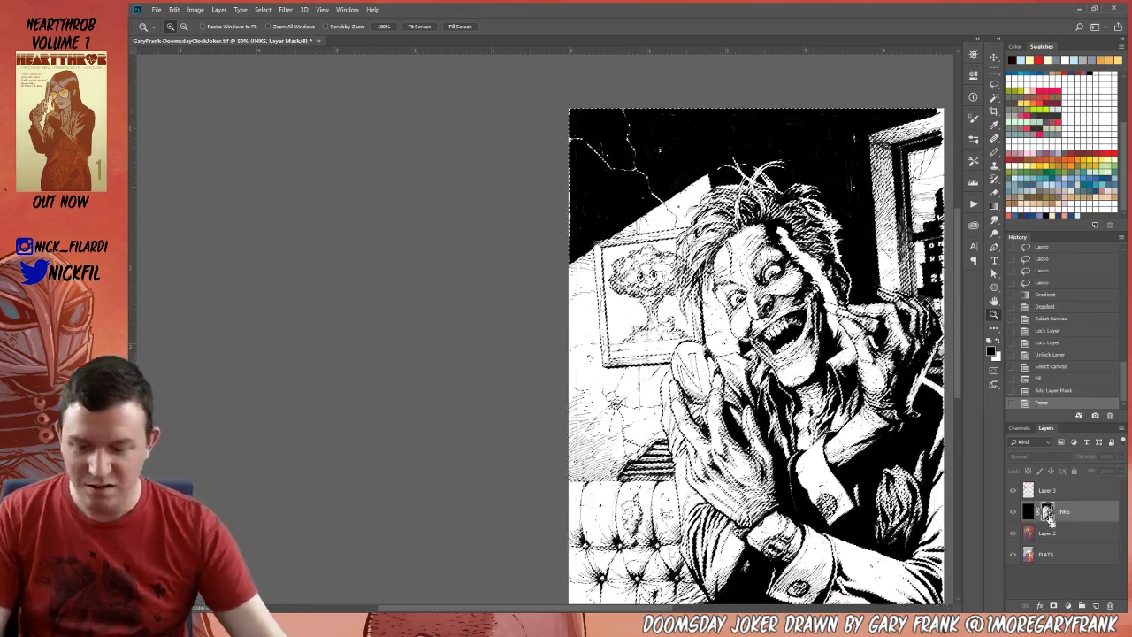
key(ctrl+d)
drag(820, 407, 766, 354)
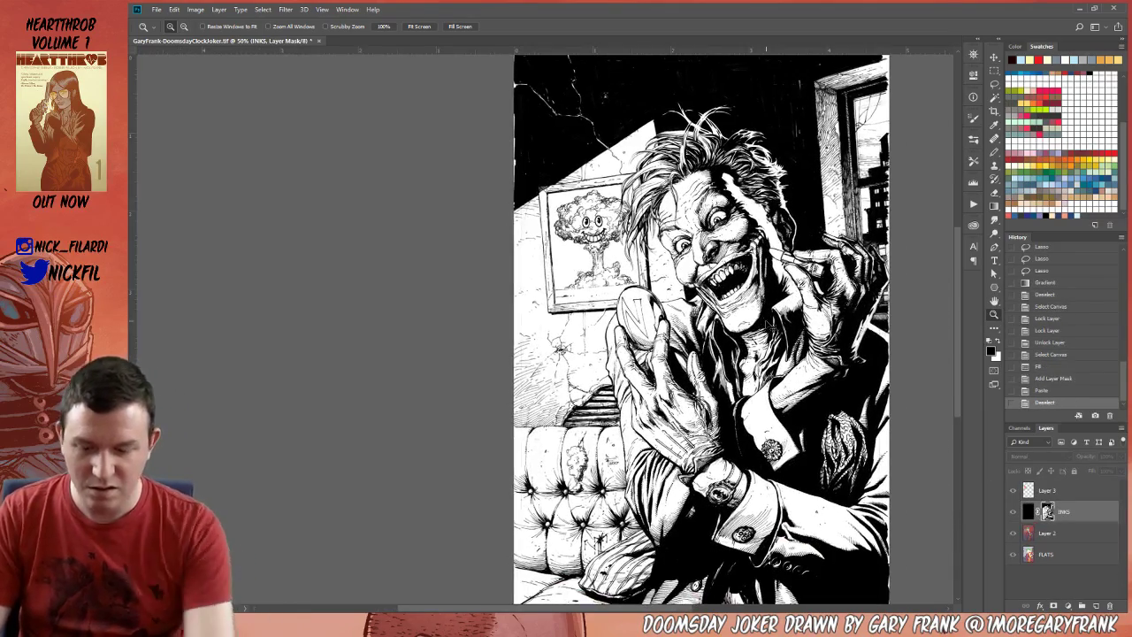
key(ctrl+i)
click(1031, 536)
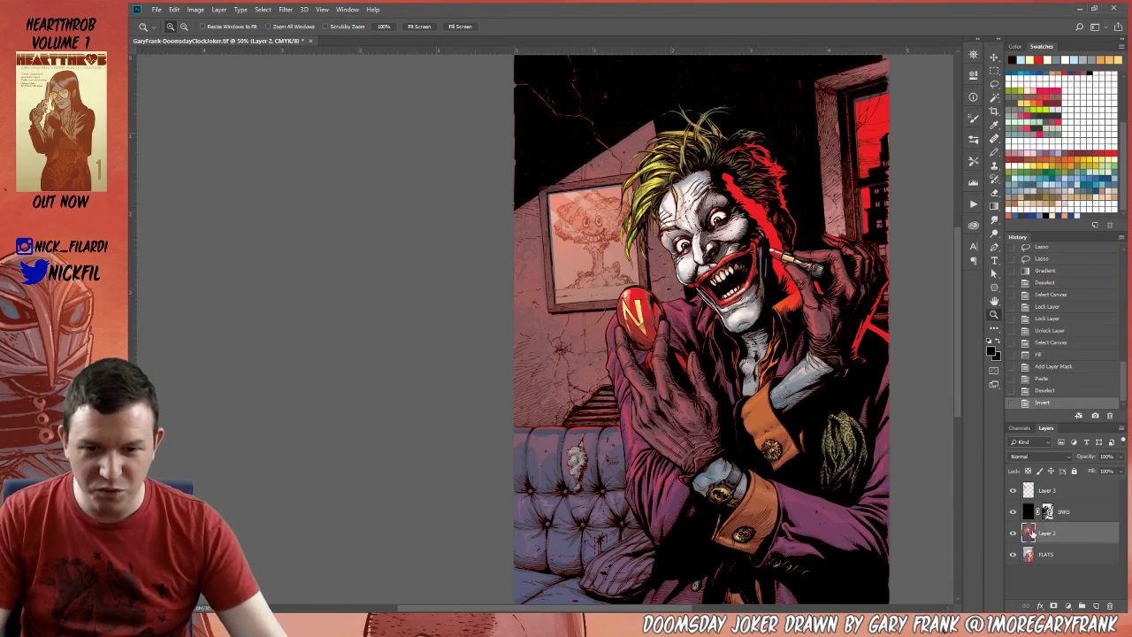
Refill the INKS layer itself, not its mask, with the other black swatch from the upper colour set.
click(641, 257)
drag(691, 243, 641, 270)
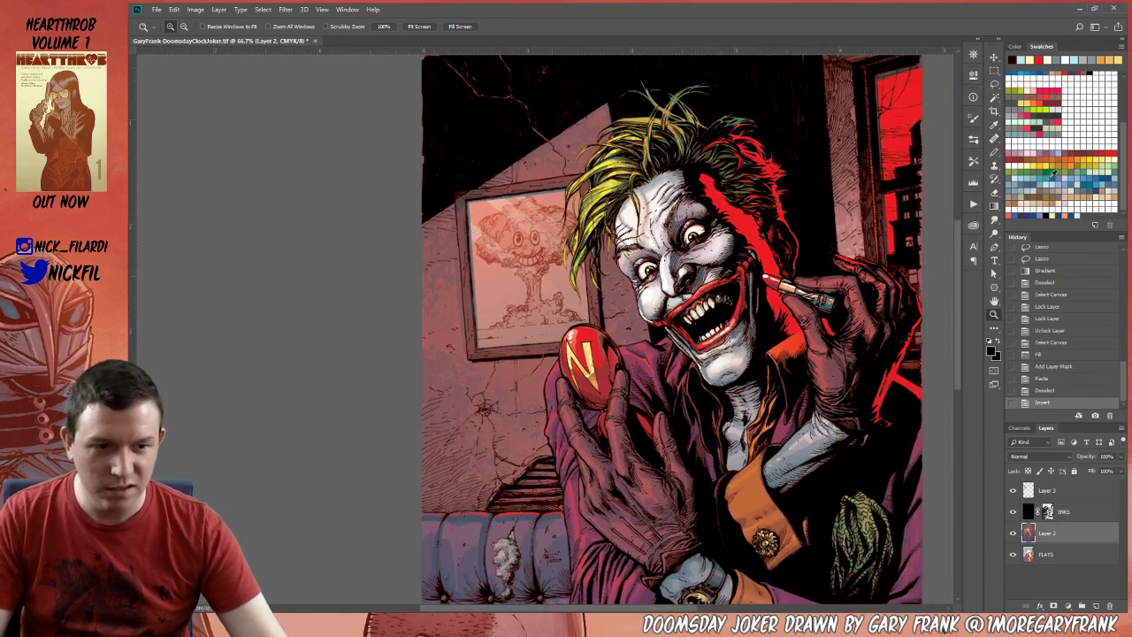
click(1040, 391)
key(ctrl+z)
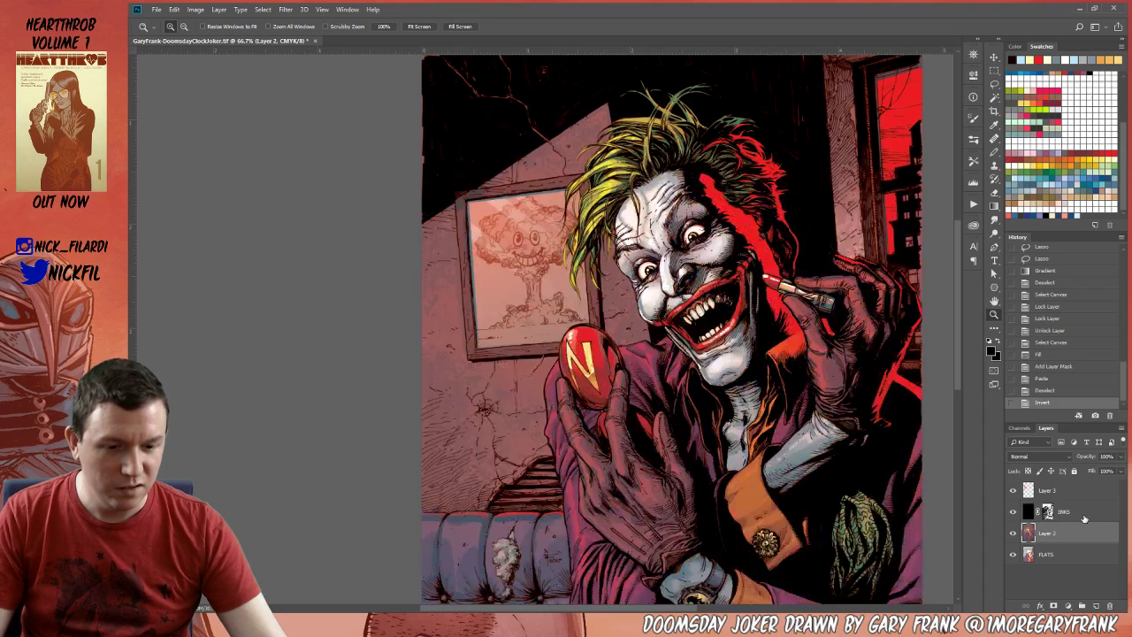
click(1026, 511)
scroll(1094, 79, up, 1)
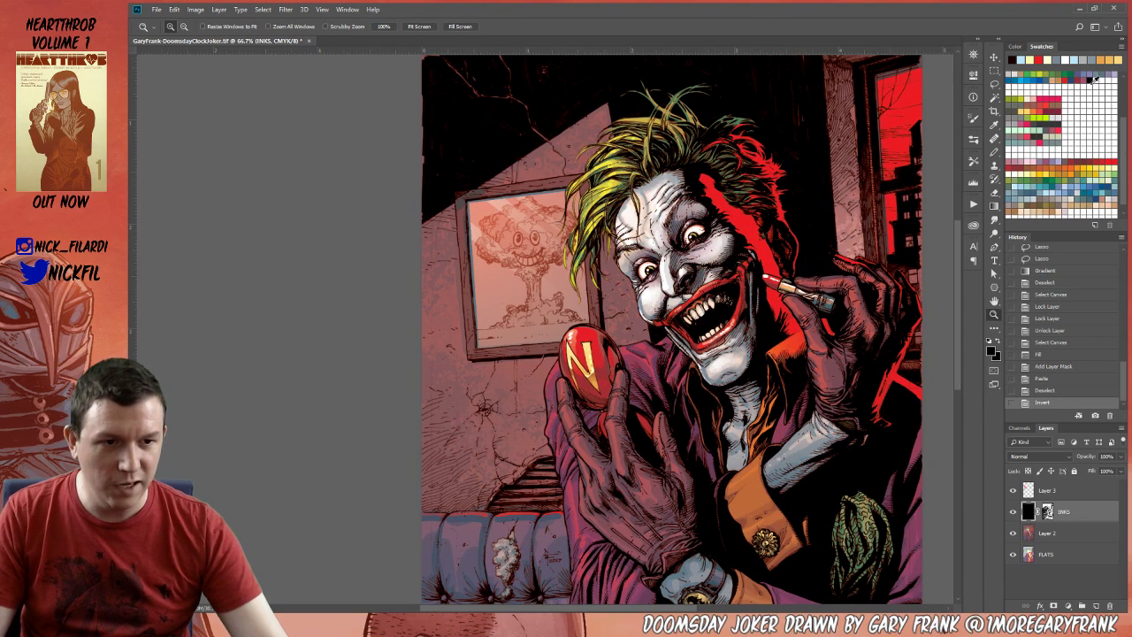
key(alt+BackSpace)
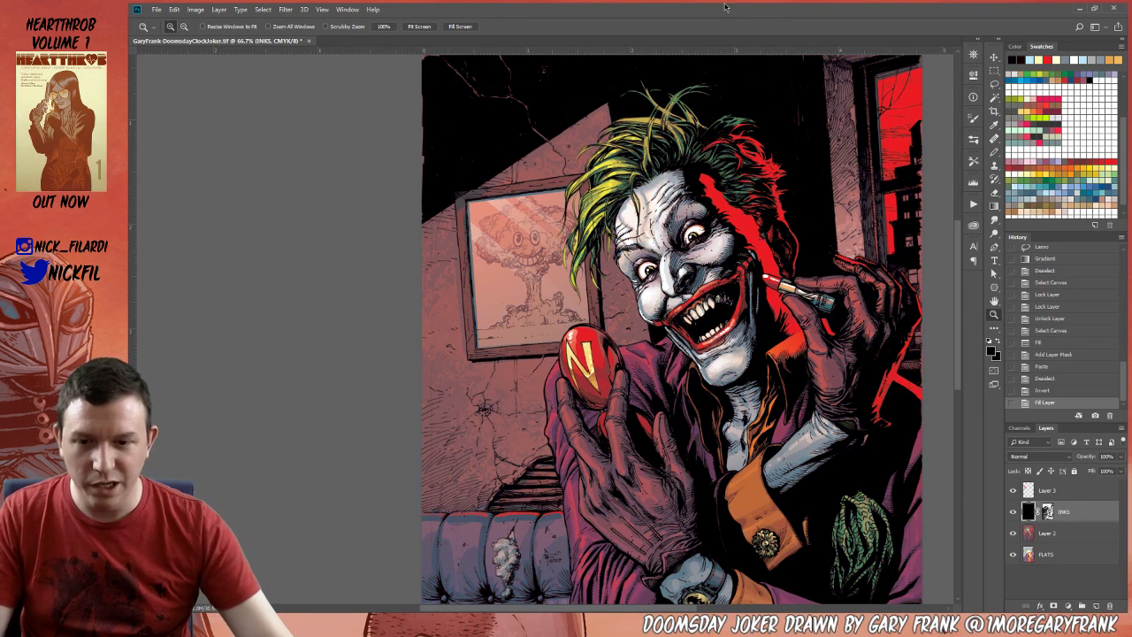
drag(517, 247, 582, 289)
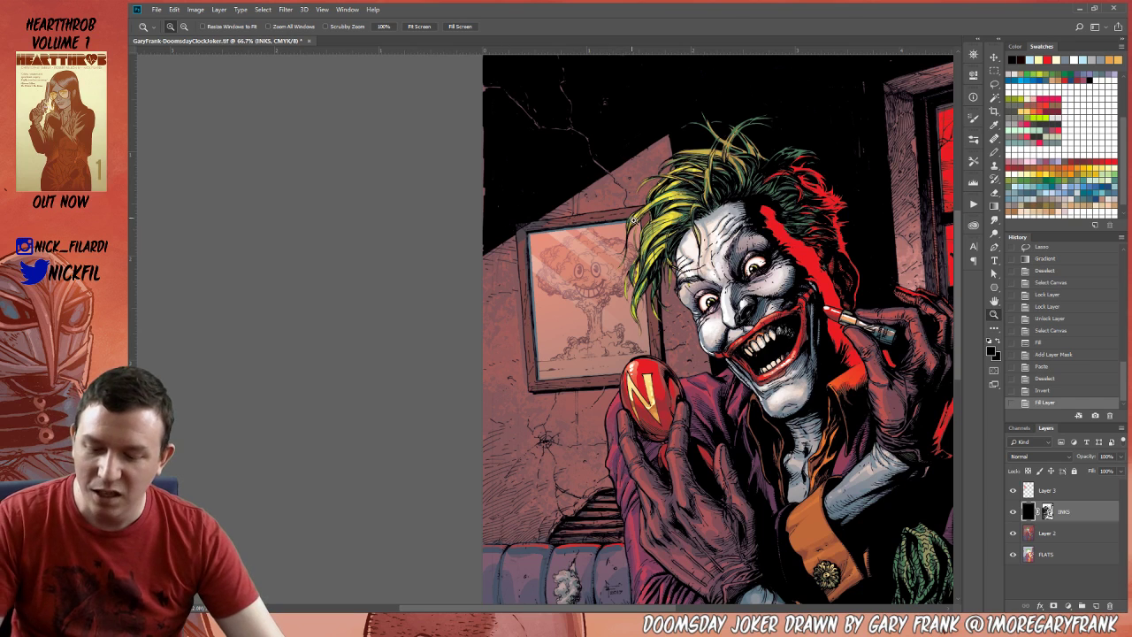
Select the whole canvas on Layer 3 and shift its hue to -152 with Hue/Saturation.
key(g)
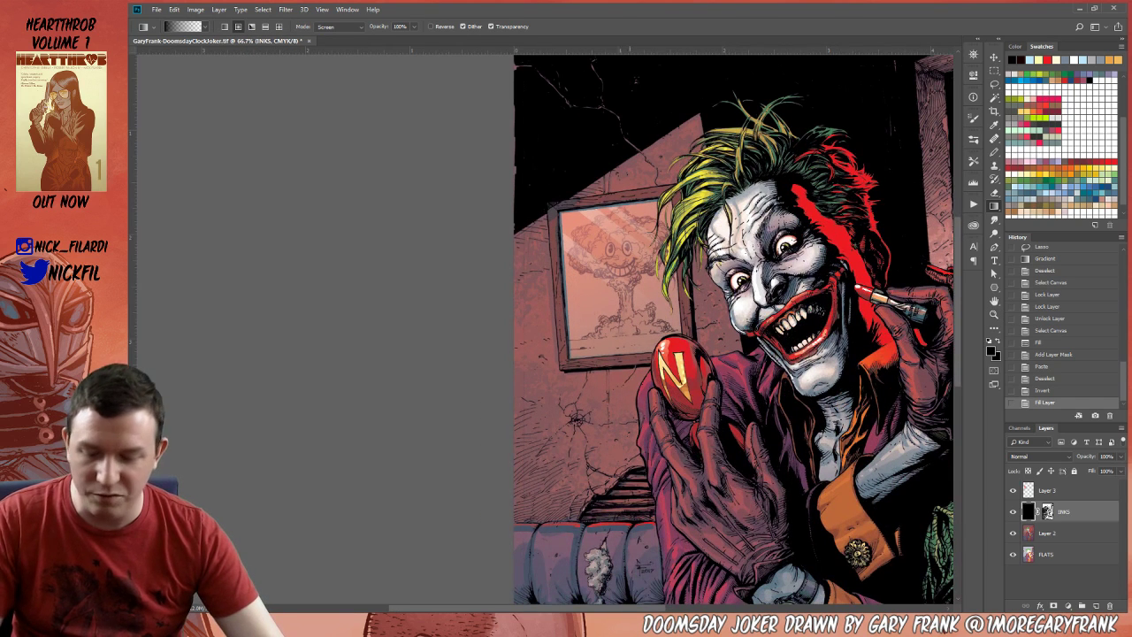
click(1061, 490)
key(ctrl+a)
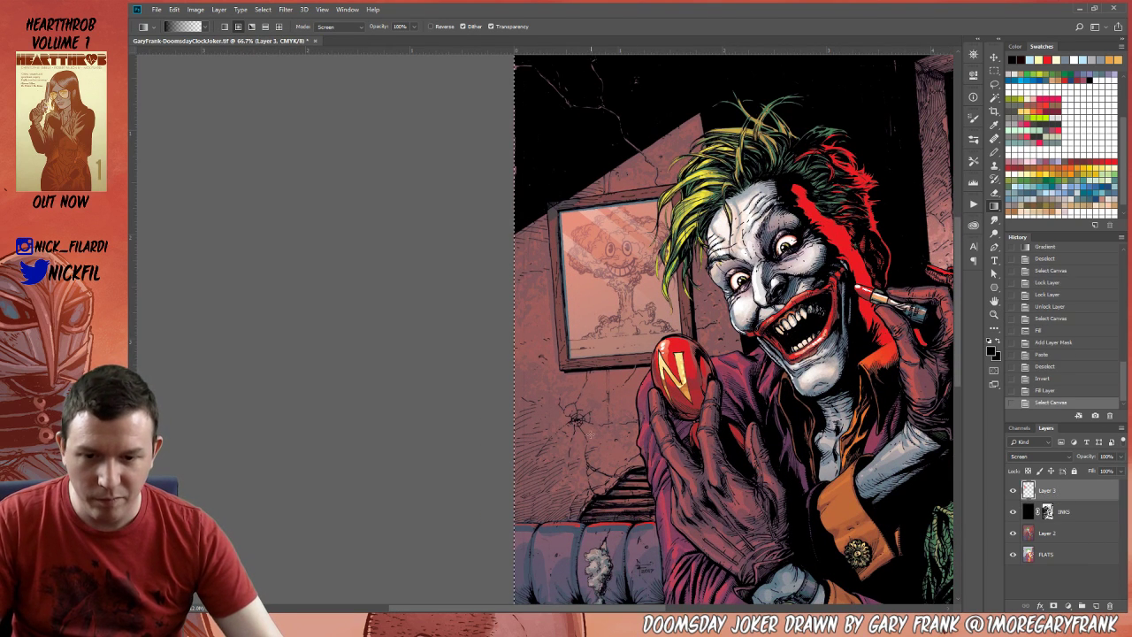
key(i)
key(ctrl+u)
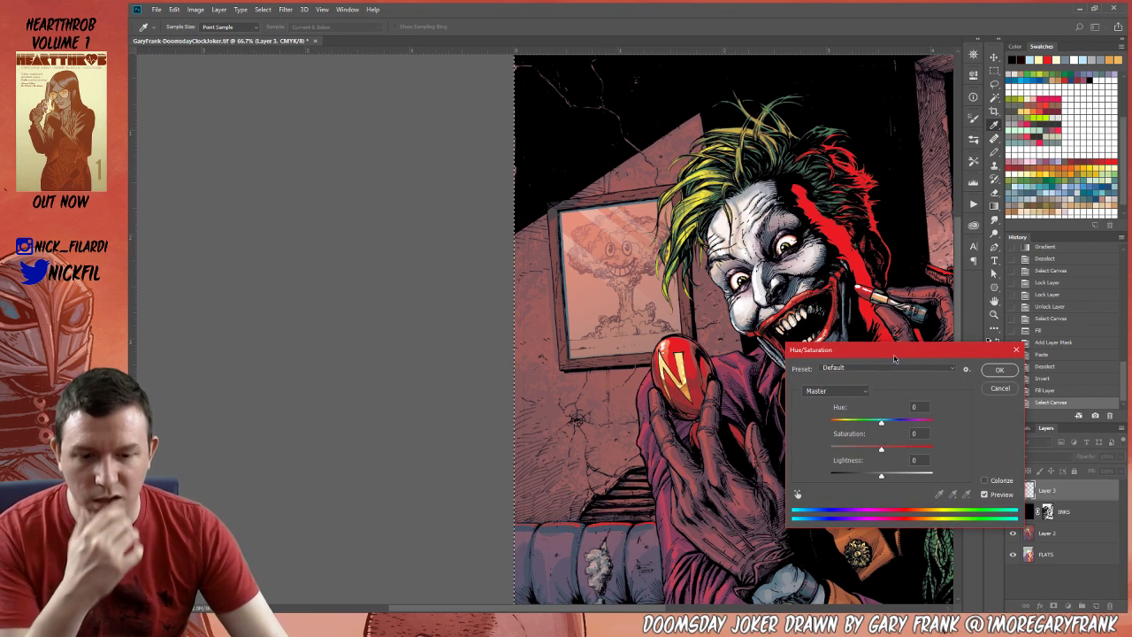
drag(881, 421, 837, 423)
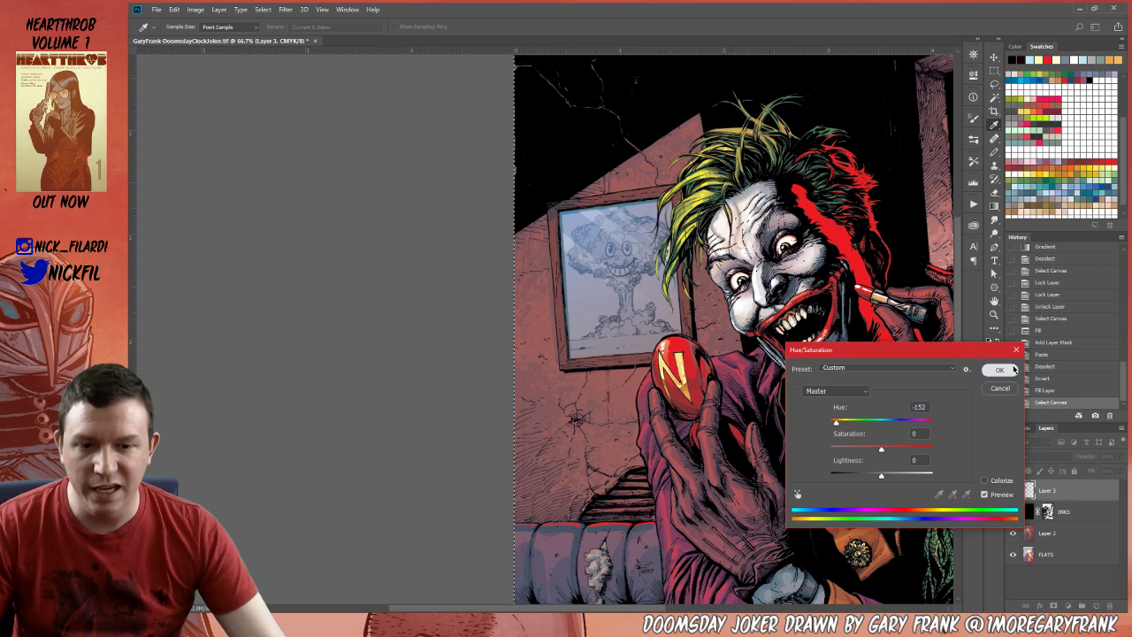
click(1000, 370)
Apply a second Hue/Saturation adjustment to Layer 3 with hue +22 and saturation -31, and deselect.
key(ctrl+minus)
key(ctrl+minus)
key(ctrl+u)
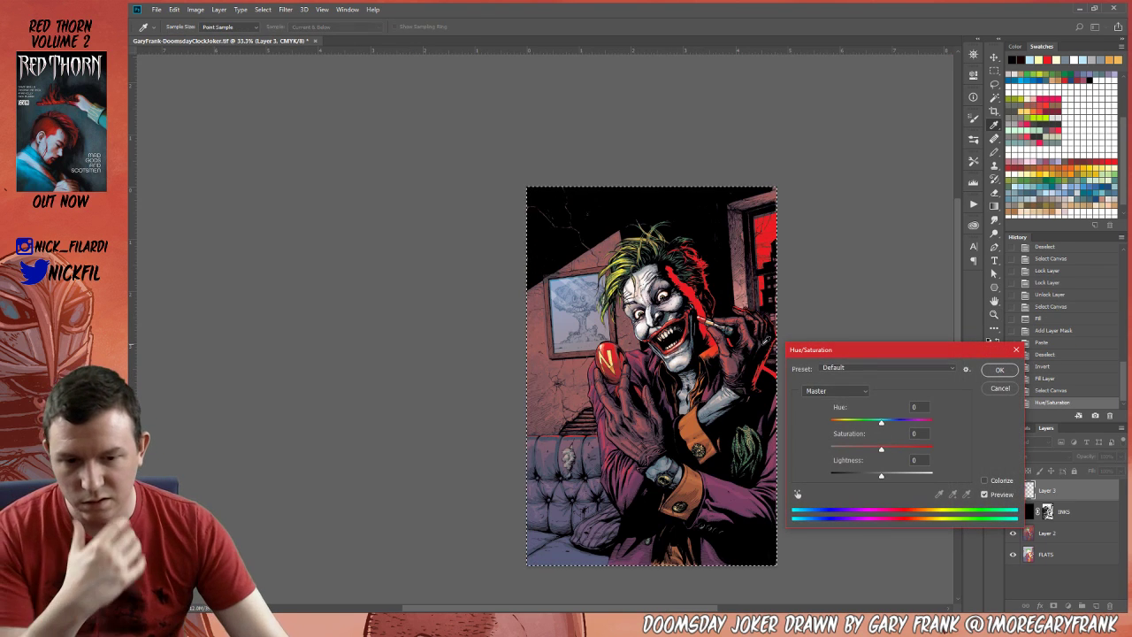
drag(881, 423, 866, 452)
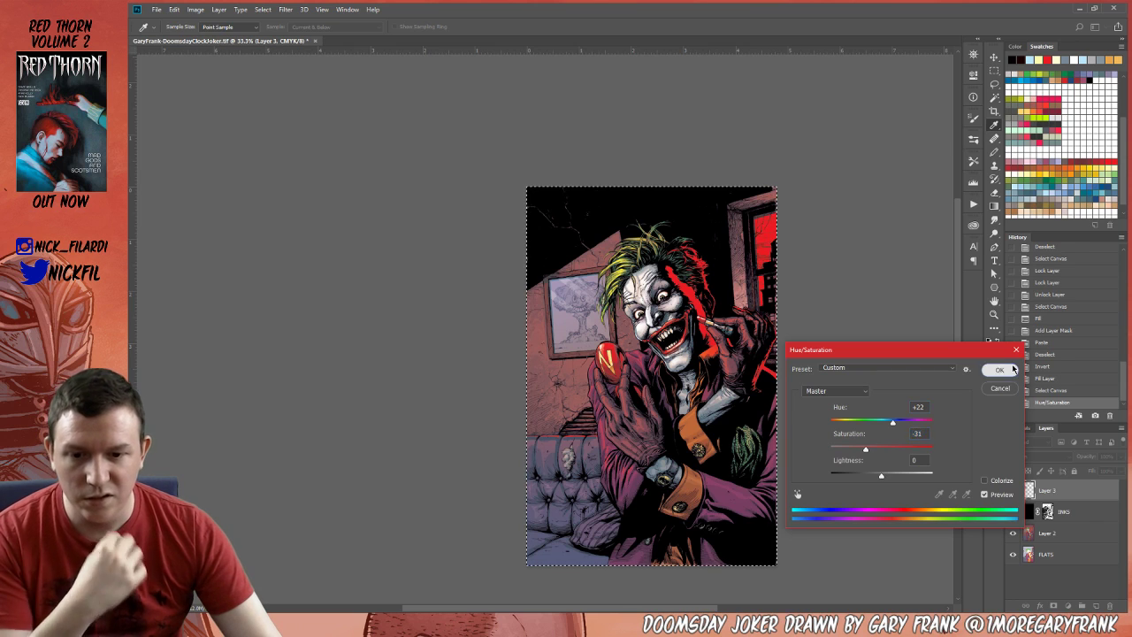
click(1000, 370)
key(z)
drag(519, 293, 726, 363)
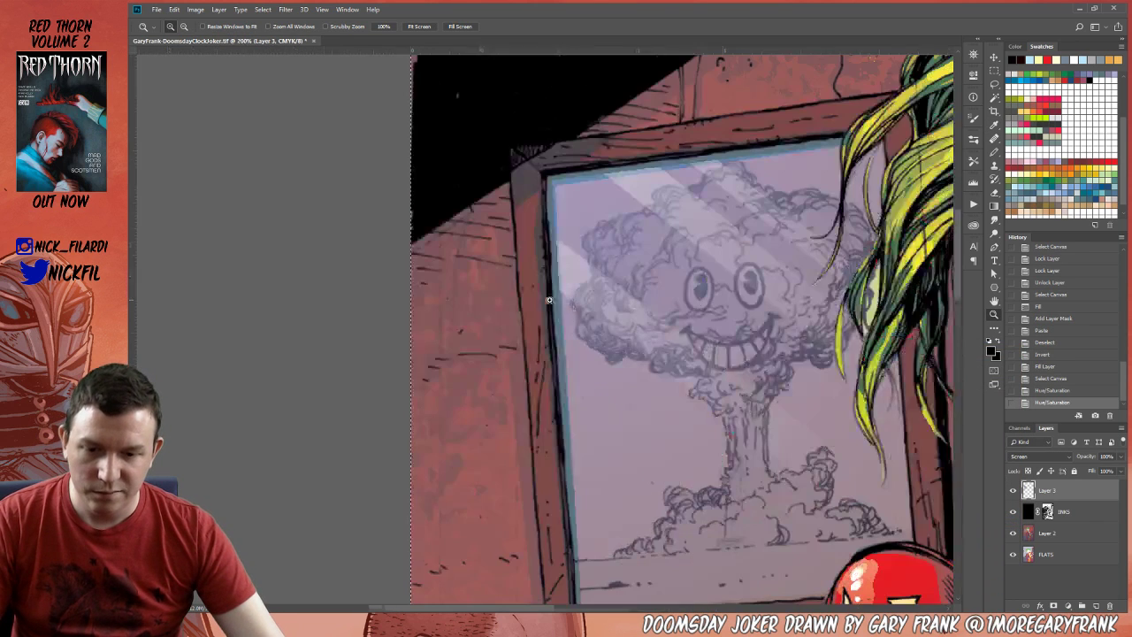
key(ctrl+d)
Pencil white into the mushroom cloud's eyes and teeth on Layer 2 at 50% opacity.
key(l)
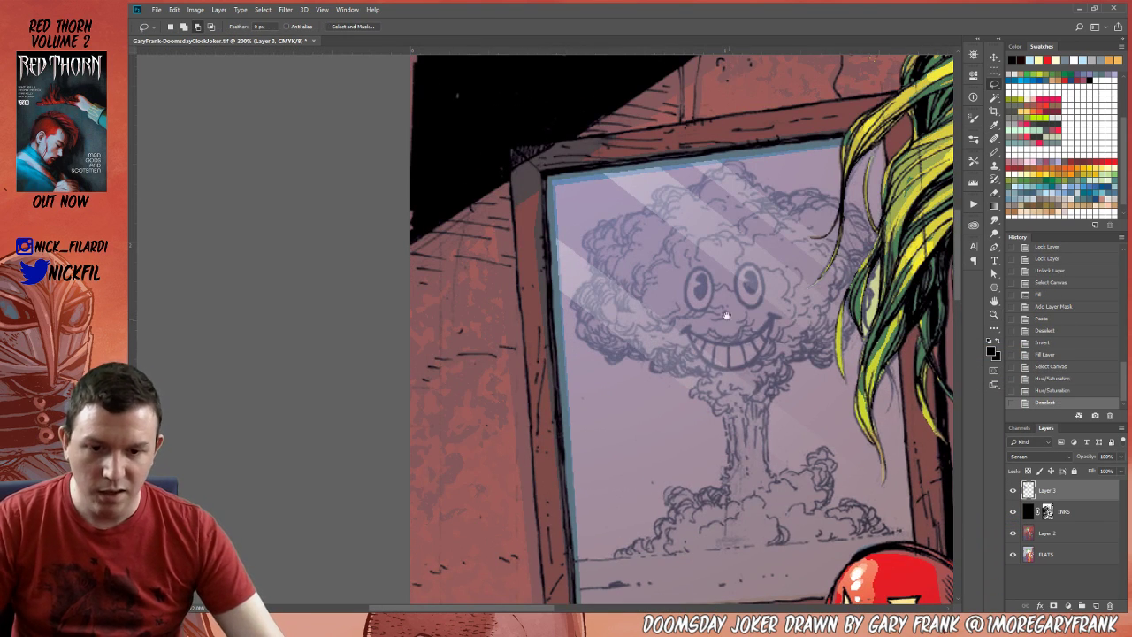
drag(726, 316, 629, 310)
ctrl+click(610, 294)
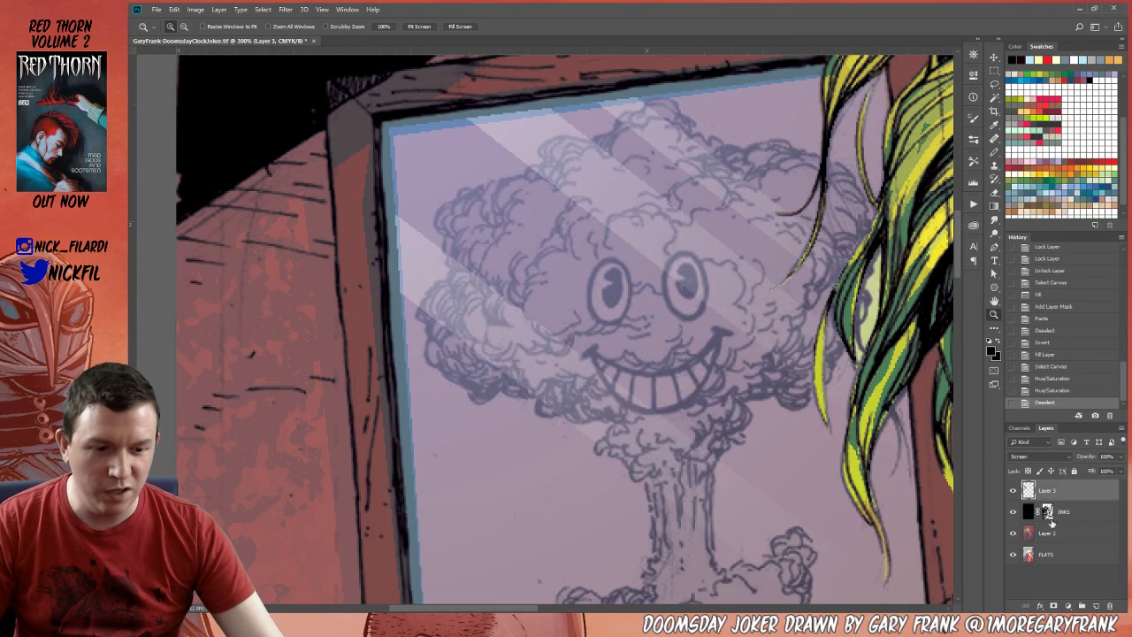
click(1059, 534)
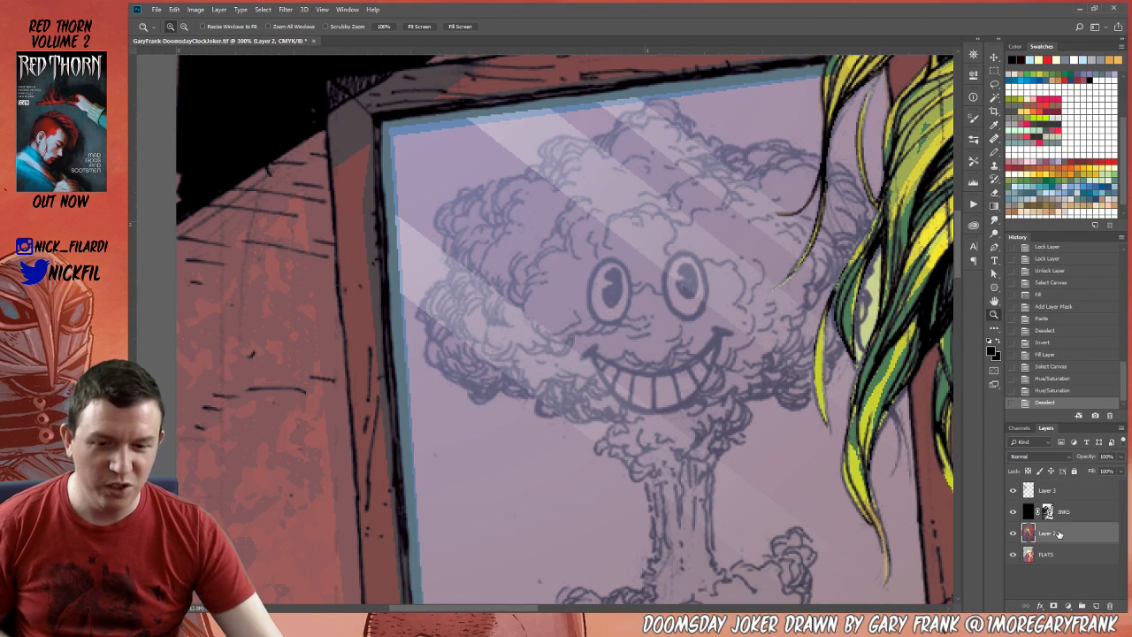
click(1079, 115)
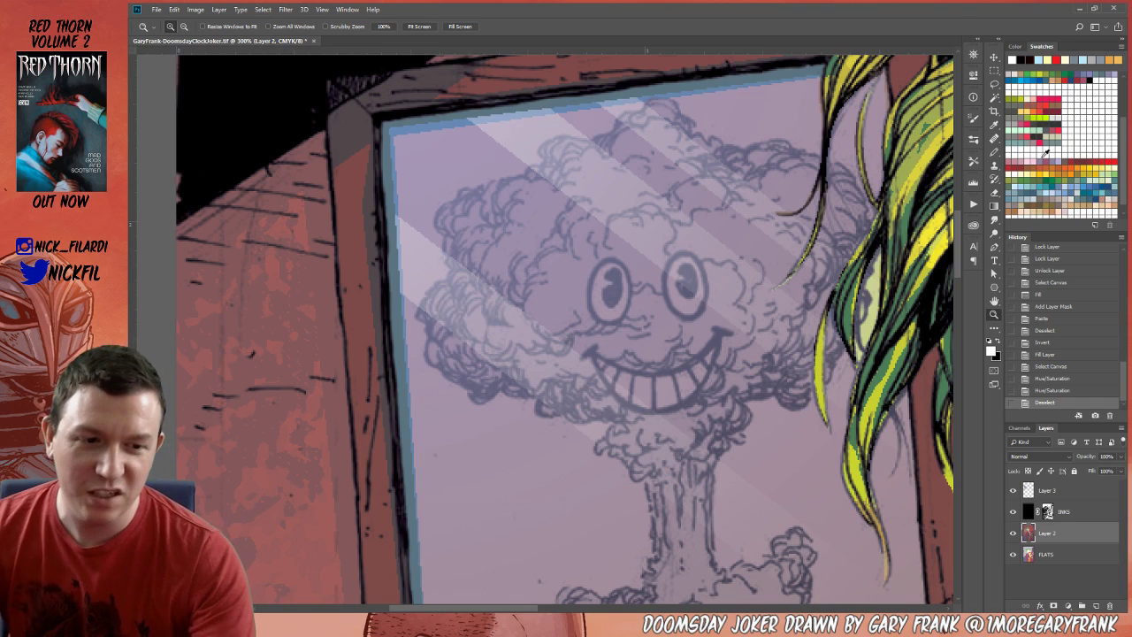
click(996, 152)
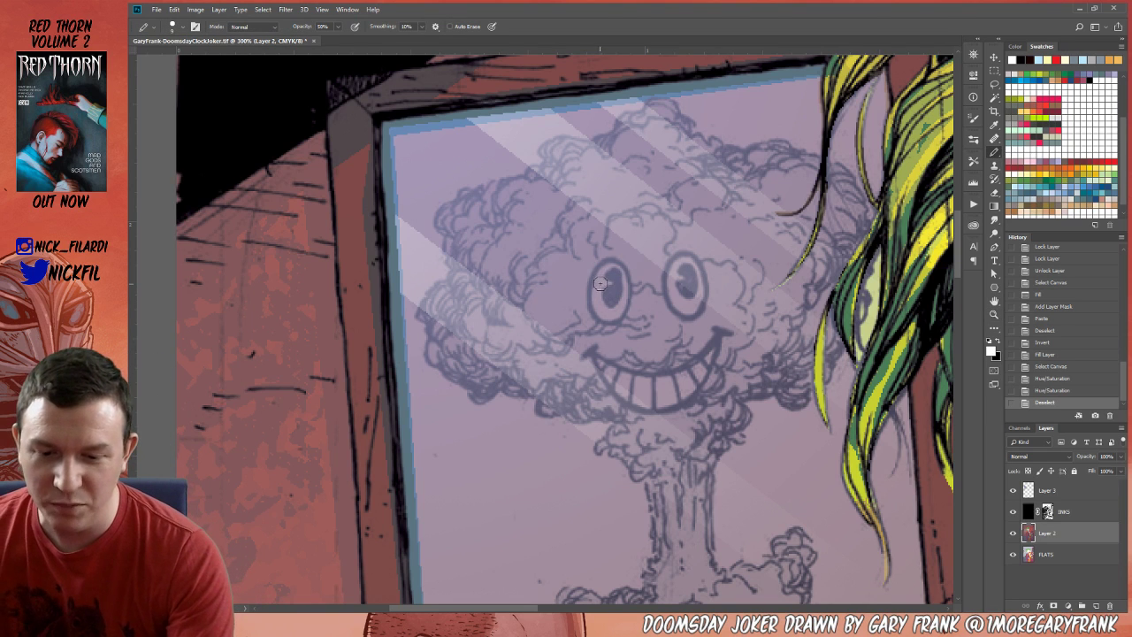
drag(596, 281, 605, 285)
drag(674, 277, 679, 279)
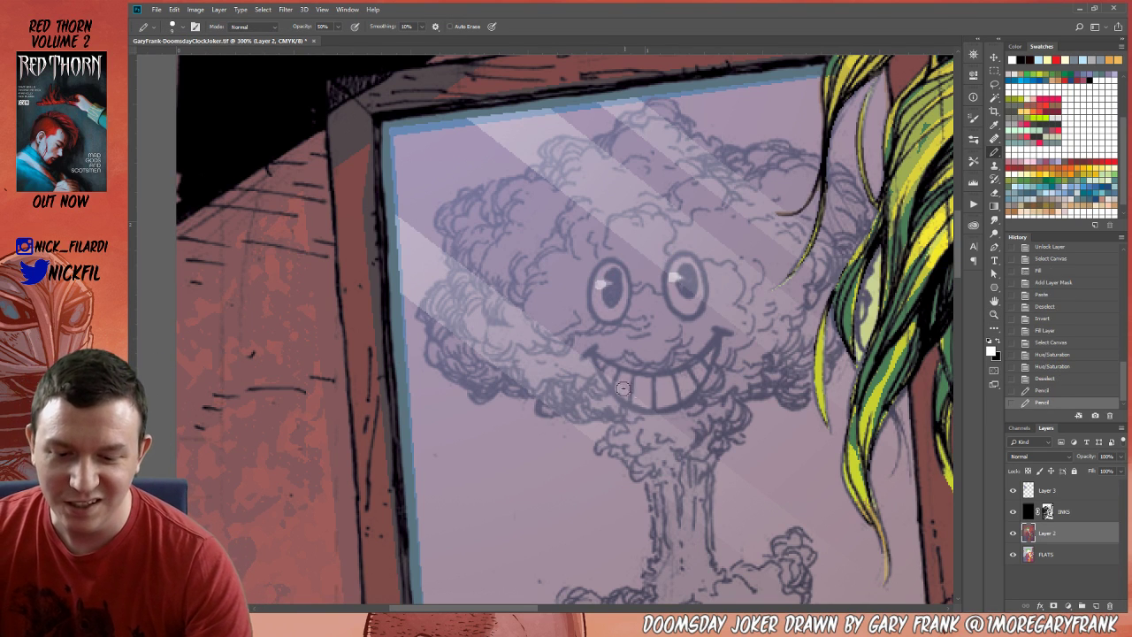
mouse_move(609, 373)
mouse_down()
mouse_move(664, 383)
mouse_move(668, 397)
mouse_move(707, 378)
mouse_up()
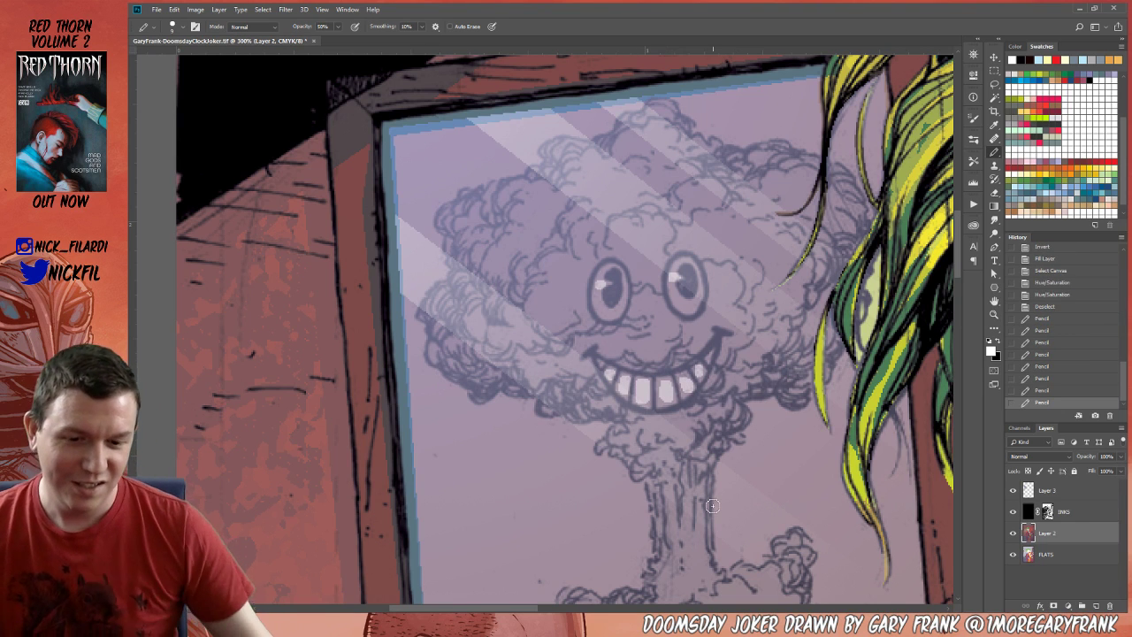
Sample a greyish pink from the framed picture and pencil light tones over the mushroom cloud on Layer 2.
key(z)
alt+click(707, 345)
drag(766, 414, 695, 427)
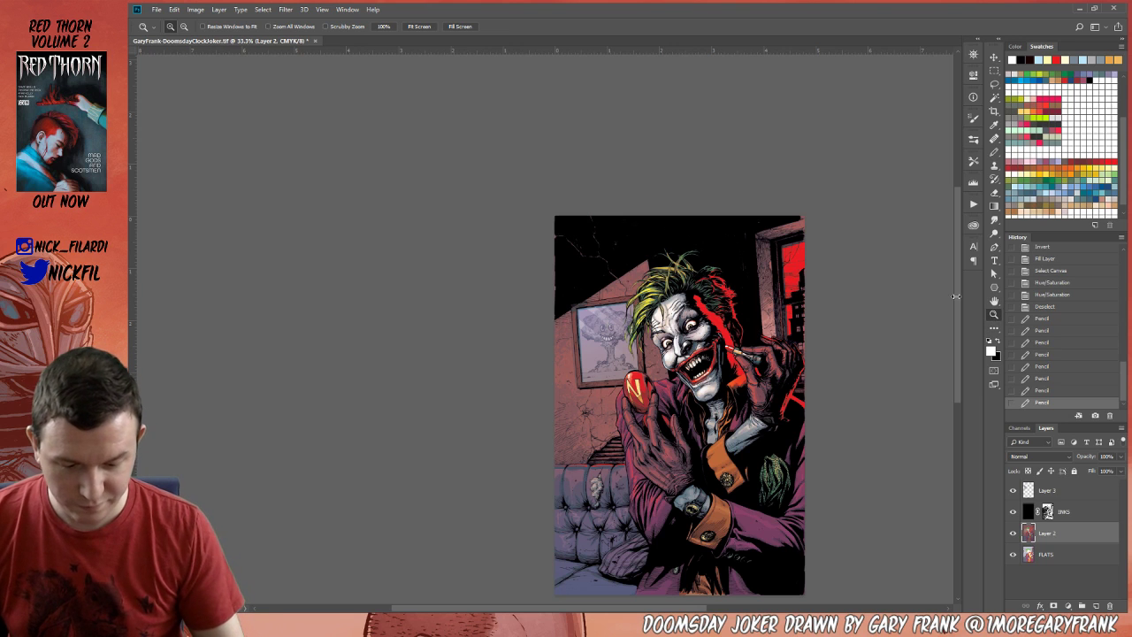
click(588, 338)
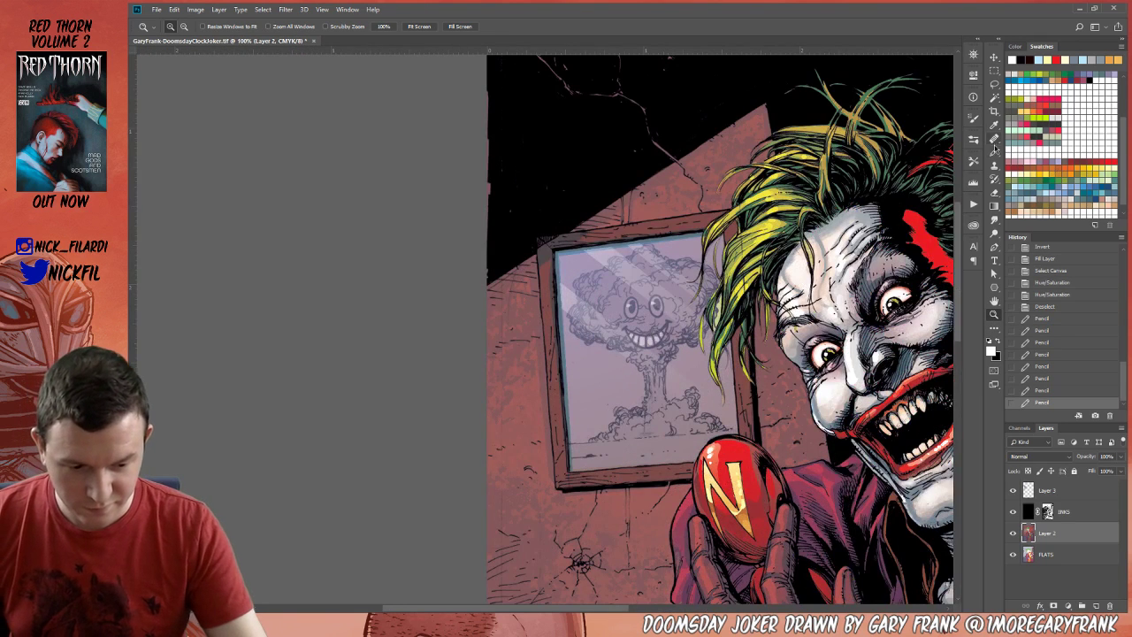
click(994, 153)
alt+click(648, 338)
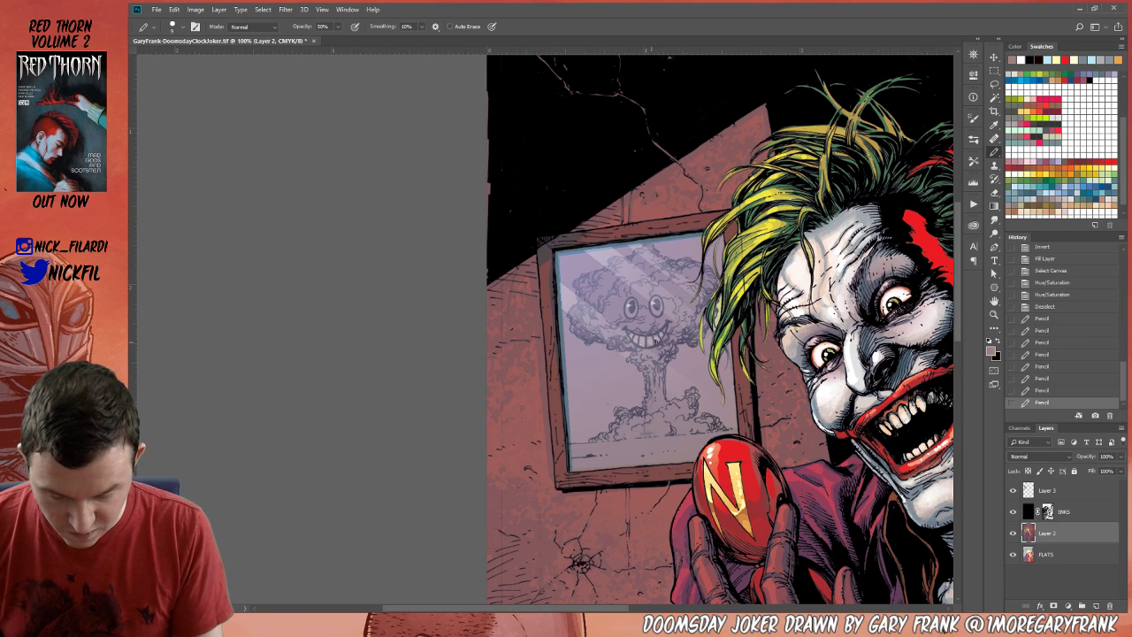
drag(656, 342, 727, 312)
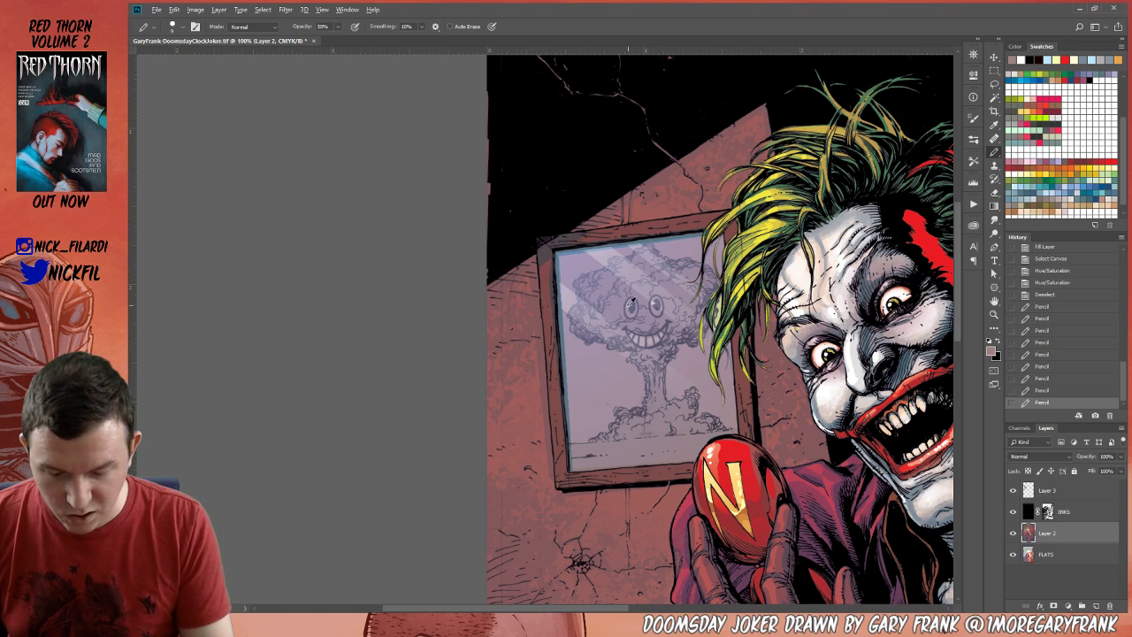
key(bracketright)
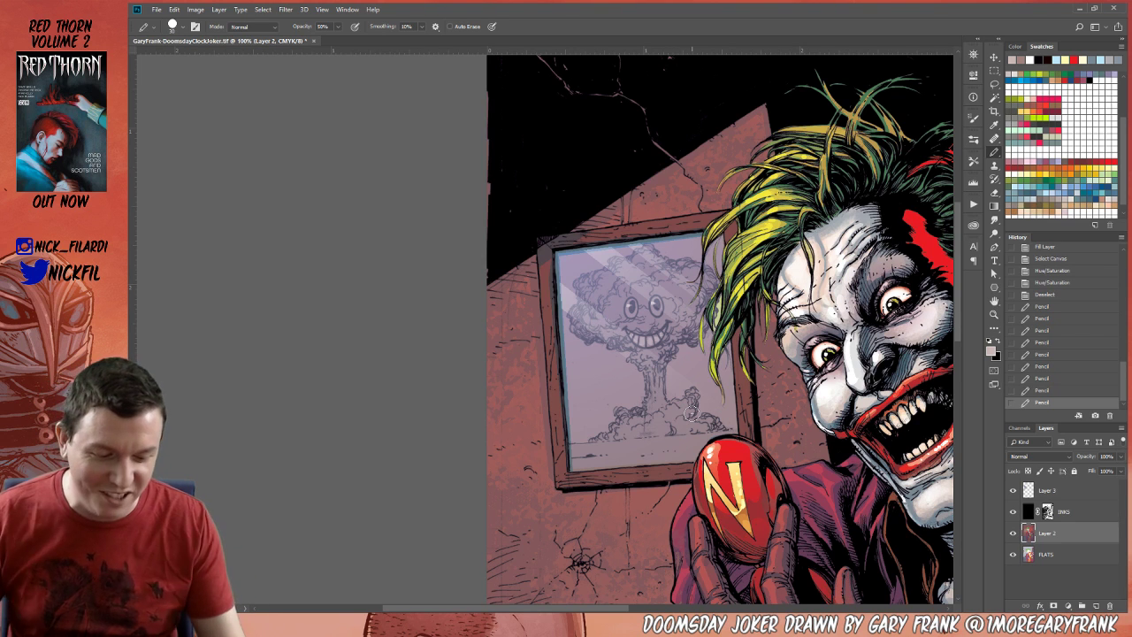
key(z)
alt+click(648, 428)
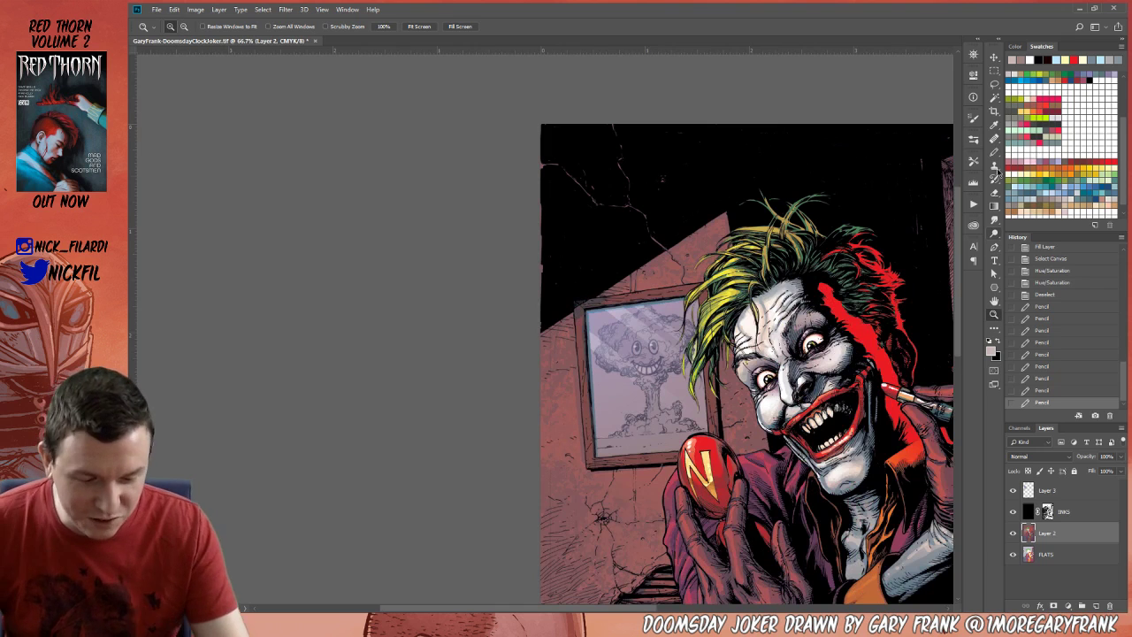
click(995, 152)
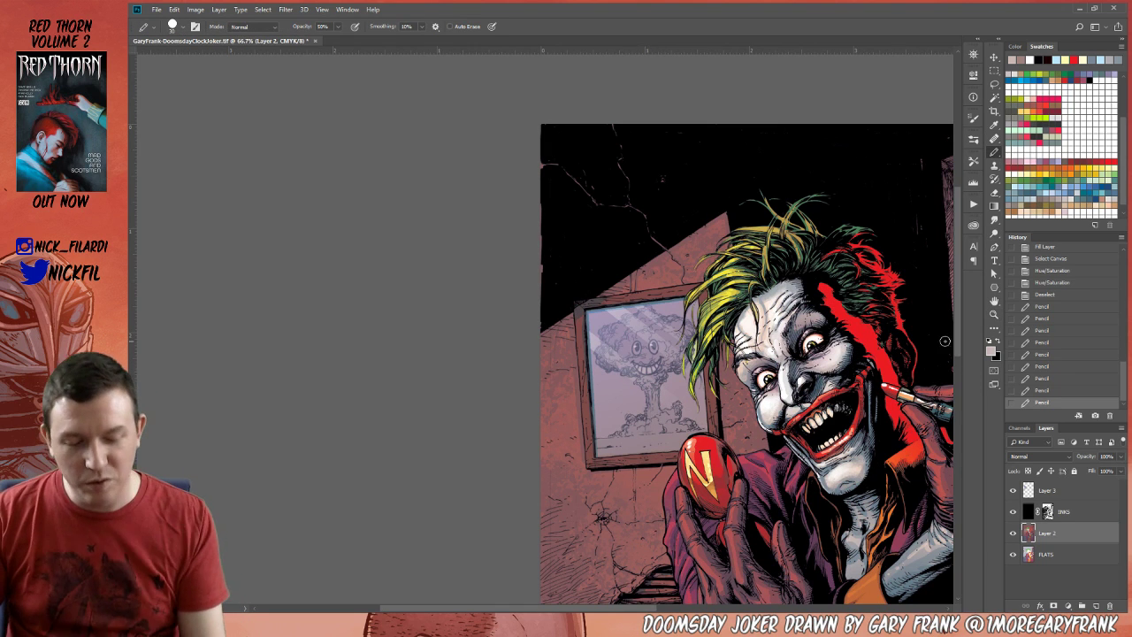
key(z)
alt+click(648, 438)
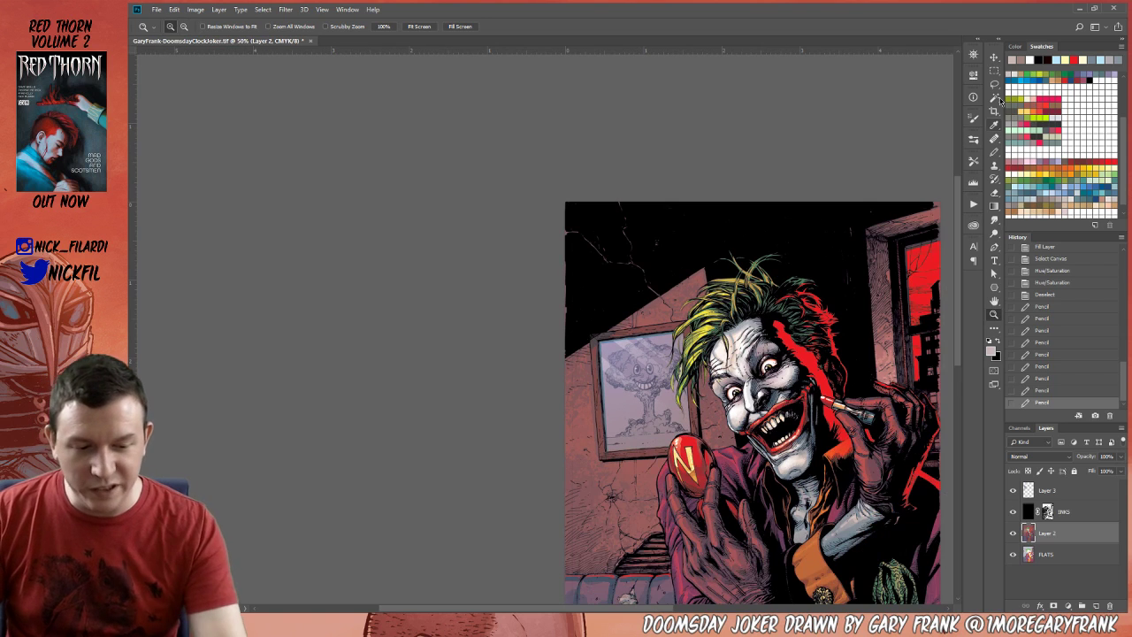
Magic Wand the background of the mushroom-cloud picture on Layer 2 and trim the selection with the Lasso.
click(995, 98)
click(666, 400)
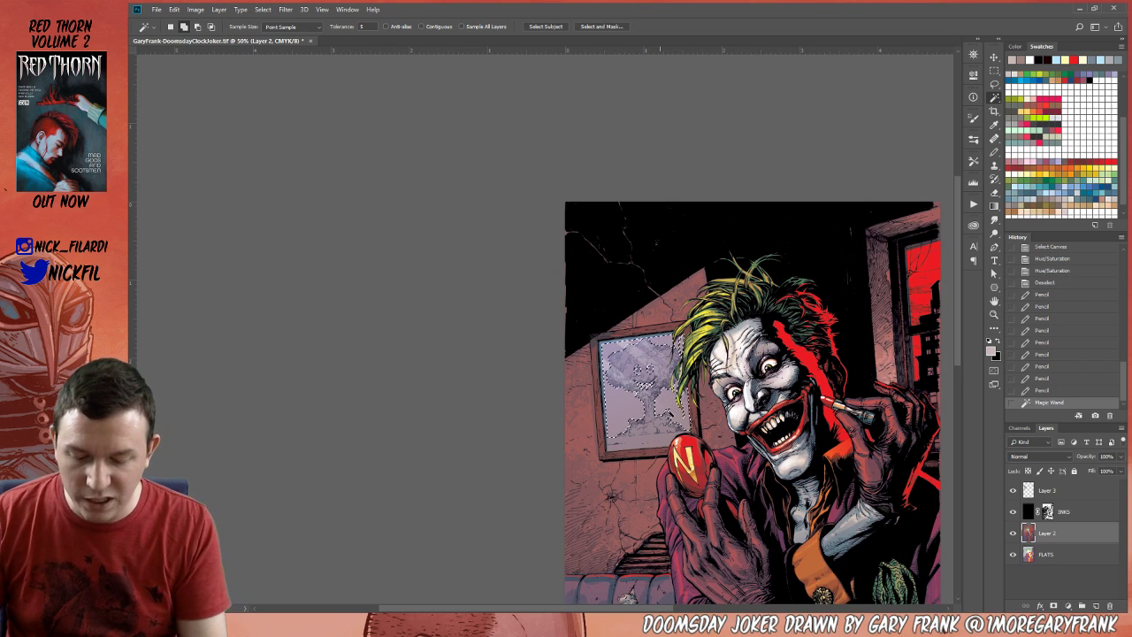
click(994, 84)
mouse_move(683, 336)
mouse_down()
mouse_move(681, 416)
mouse_move(637, 372)
mouse_move(662, 398)
mouse_move(655, 351)
mouse_up()
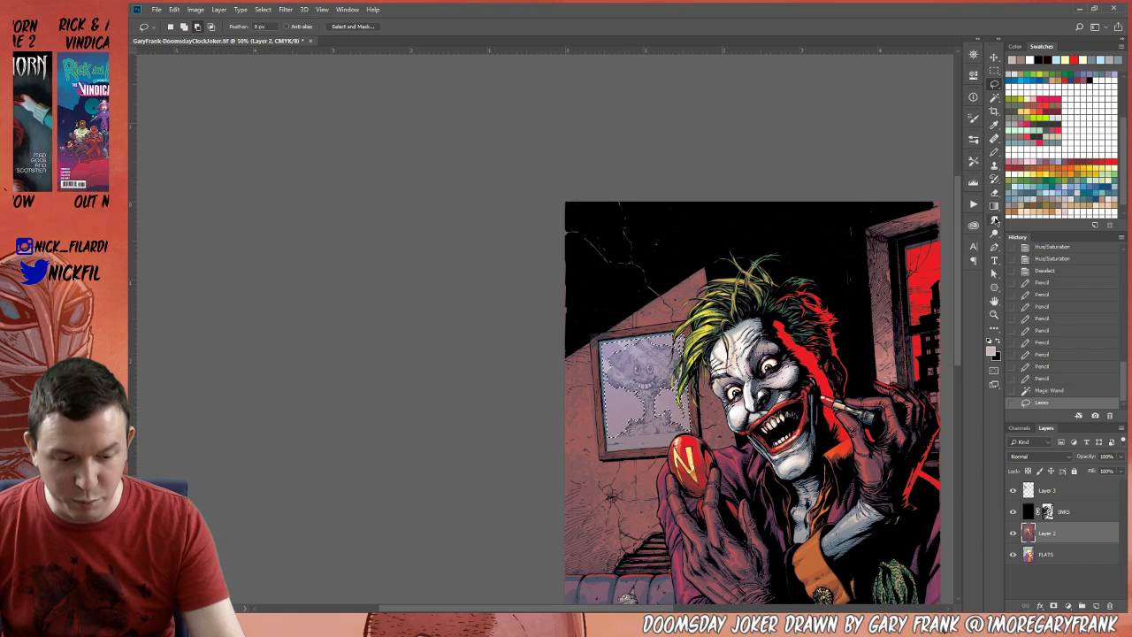
Apply a Screen-mode gradient at 50% opacity upward from the base of the selected picture background, and deselect.
key(g)
drag(649, 435, 652, 369)
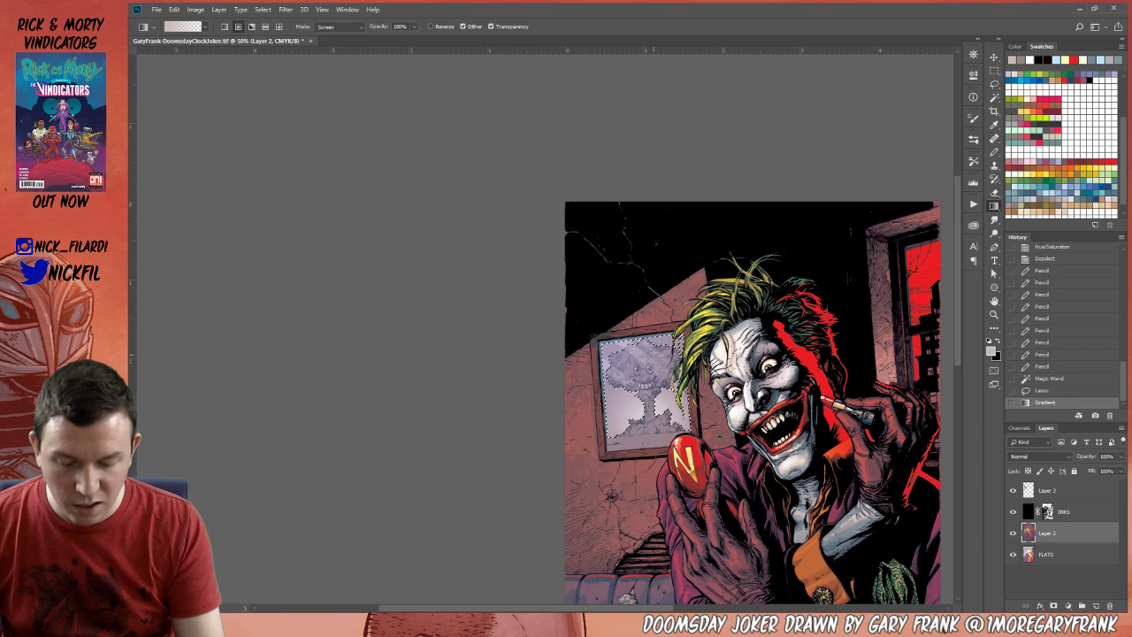
key(ctrl+z)
key(5)
drag(649, 435, 651, 371)
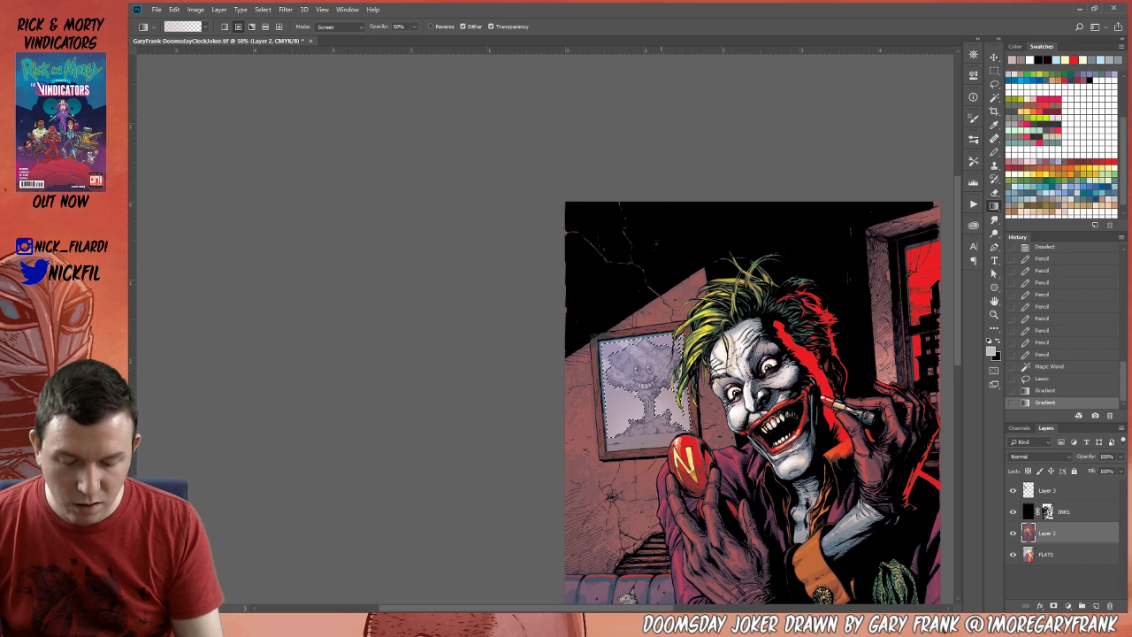
key(ctrl+d)
click(994, 317)
alt+click(659, 438)
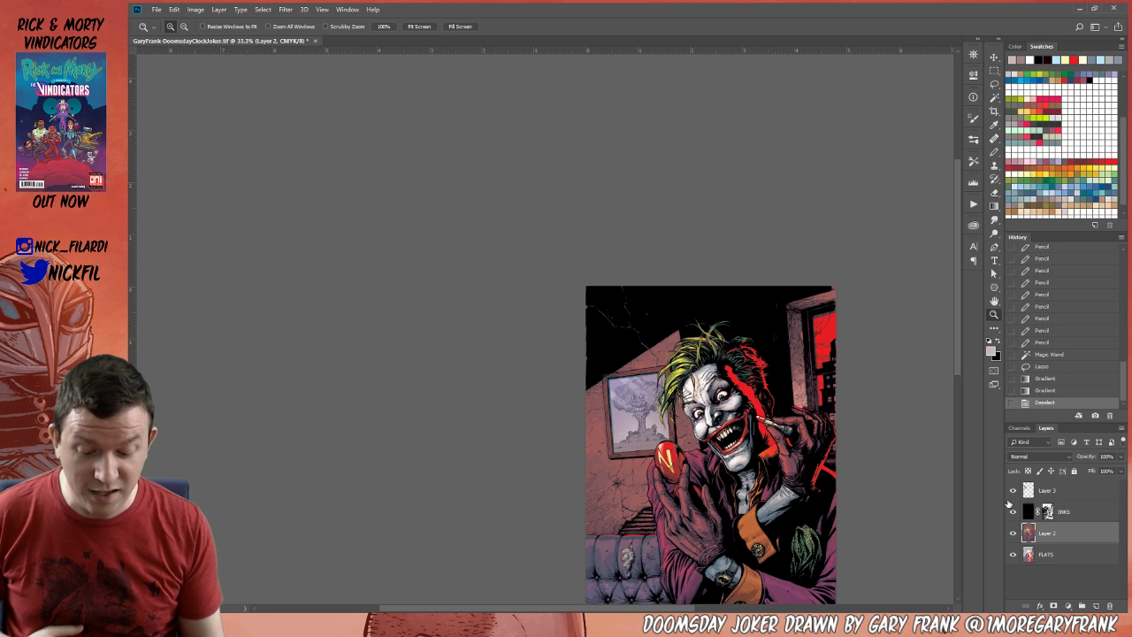
Restore the picture selection, extend it across the whole framed picture on the FLATS layer, and lasso the couch area out of it.
key(ctrl+z)
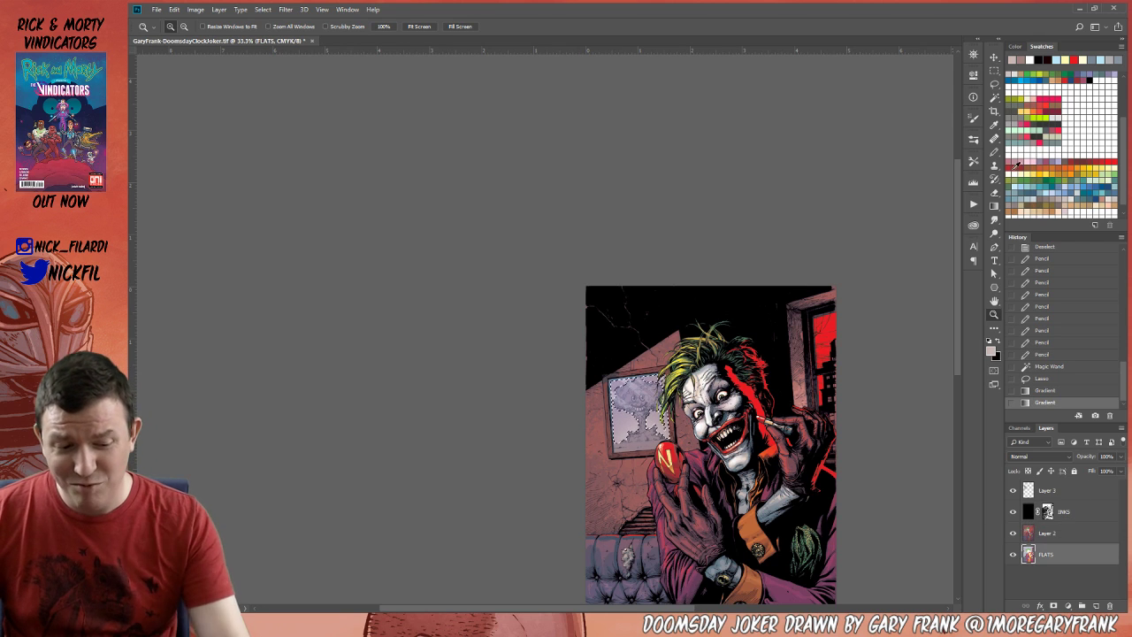
key(w)
click(650, 425)
click(656, 411)
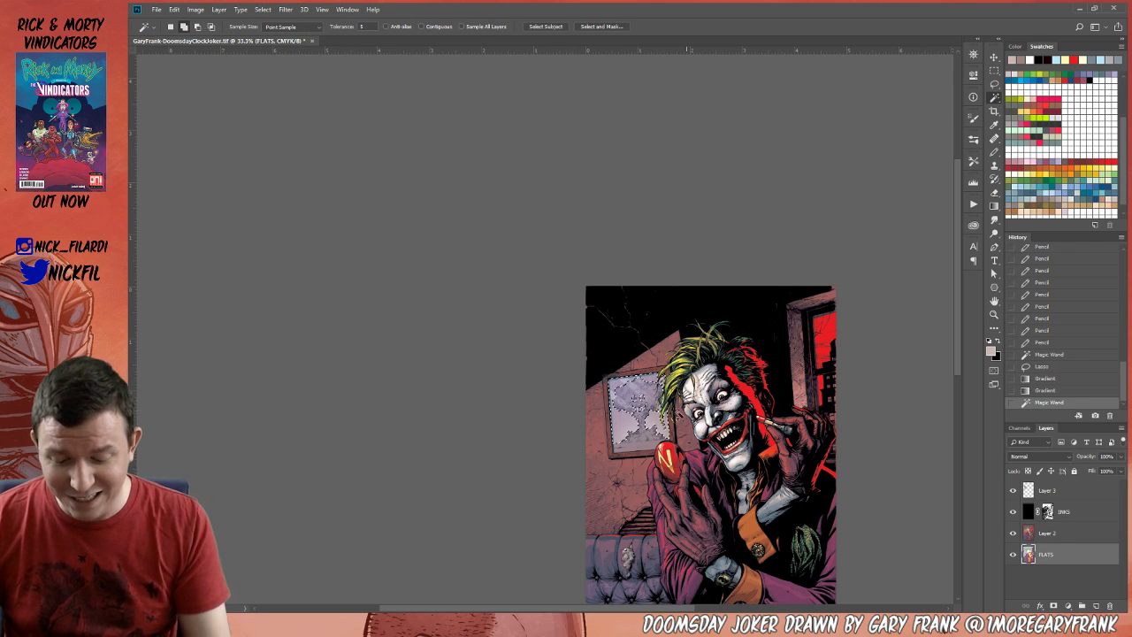
click(995, 84)
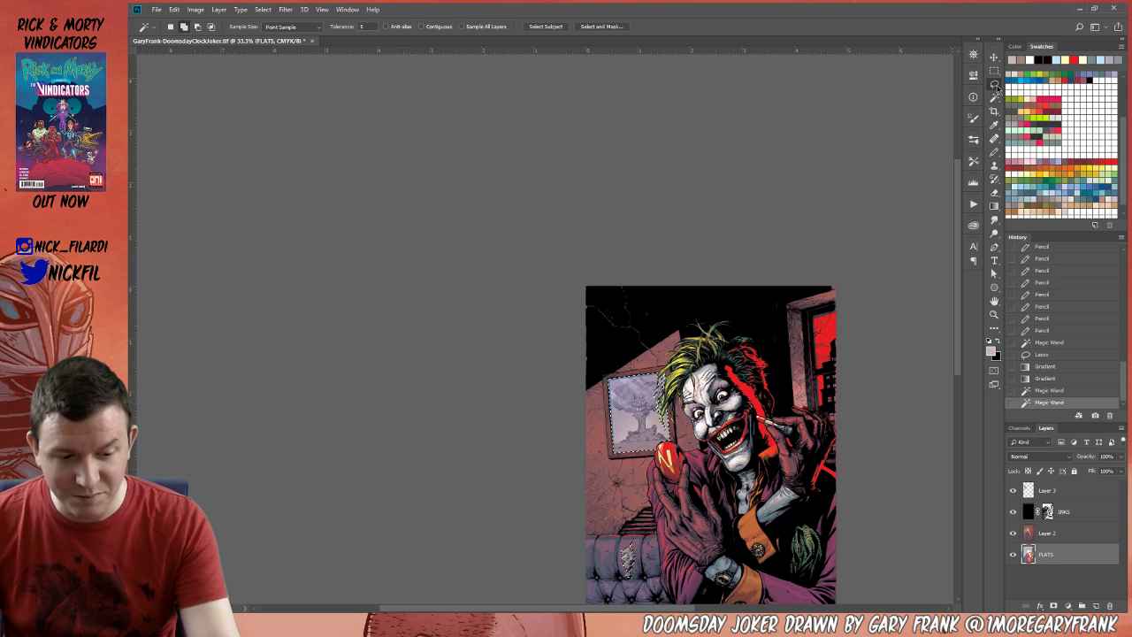
drag(647, 532, 649, 542)
Reduce the saturation of the selected picture area on FLATS to -32 with Hue/Saturation.
click(994, 301)
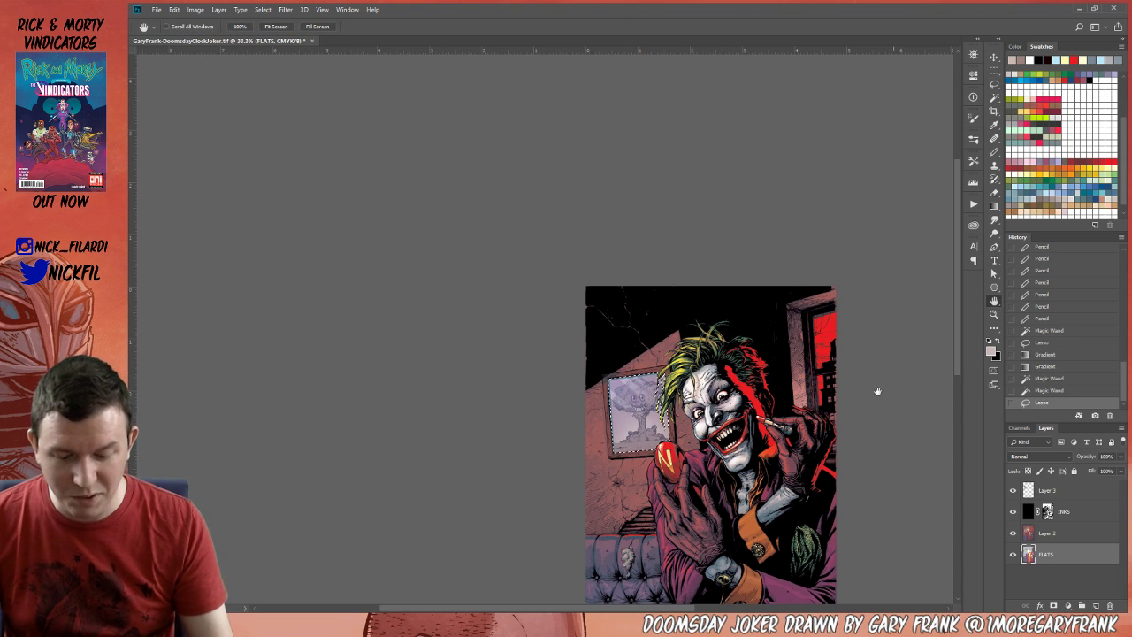
drag(877, 392, 802, 290)
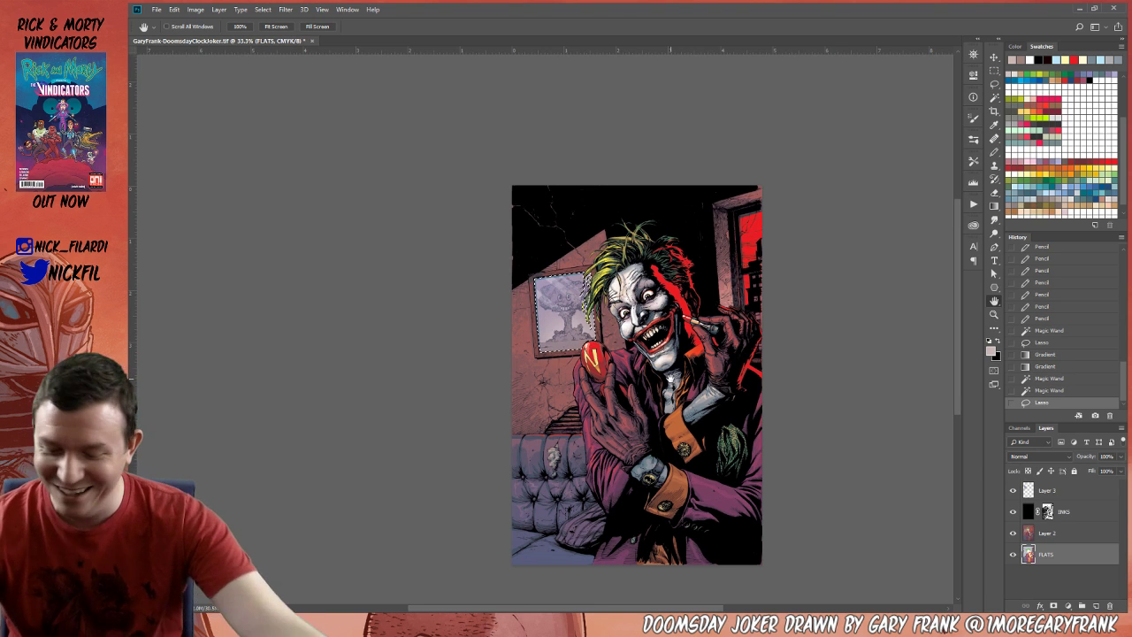
key(ctrl+u)
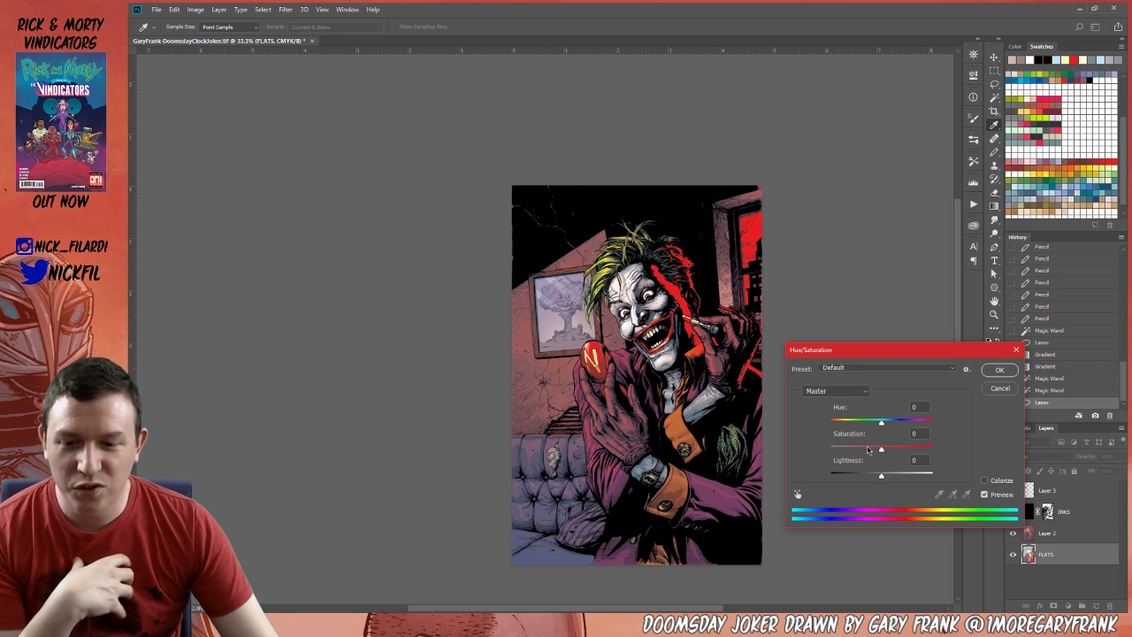
click(868, 450)
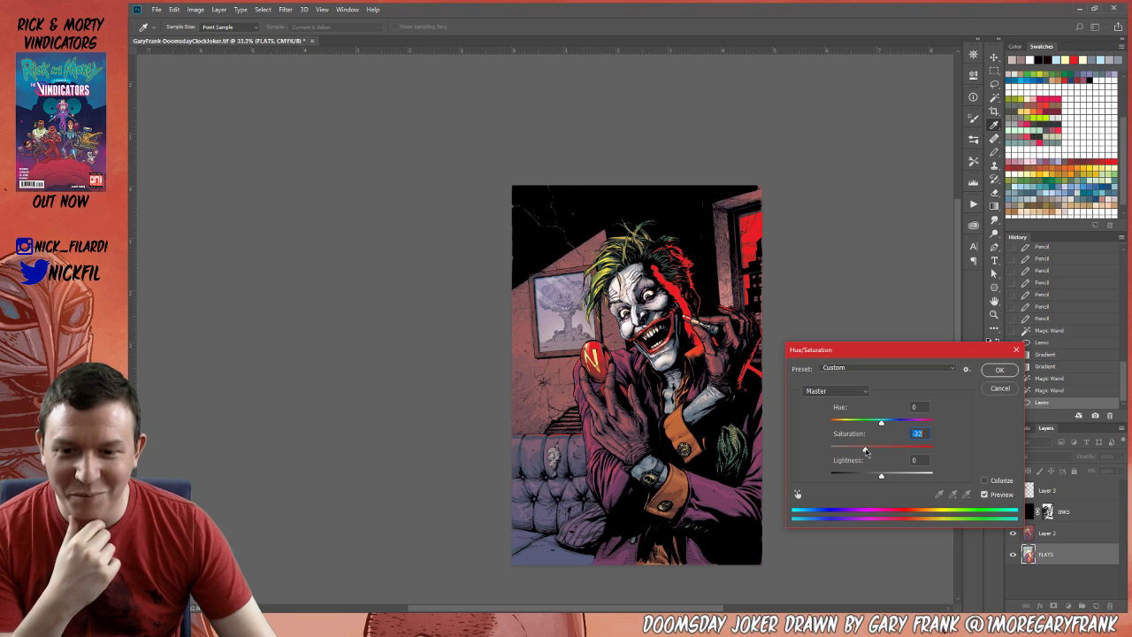
click(1000, 371)
Apply Hue/Saturation to Layer 3 with hue -18 and saturation -37.
click(1061, 494)
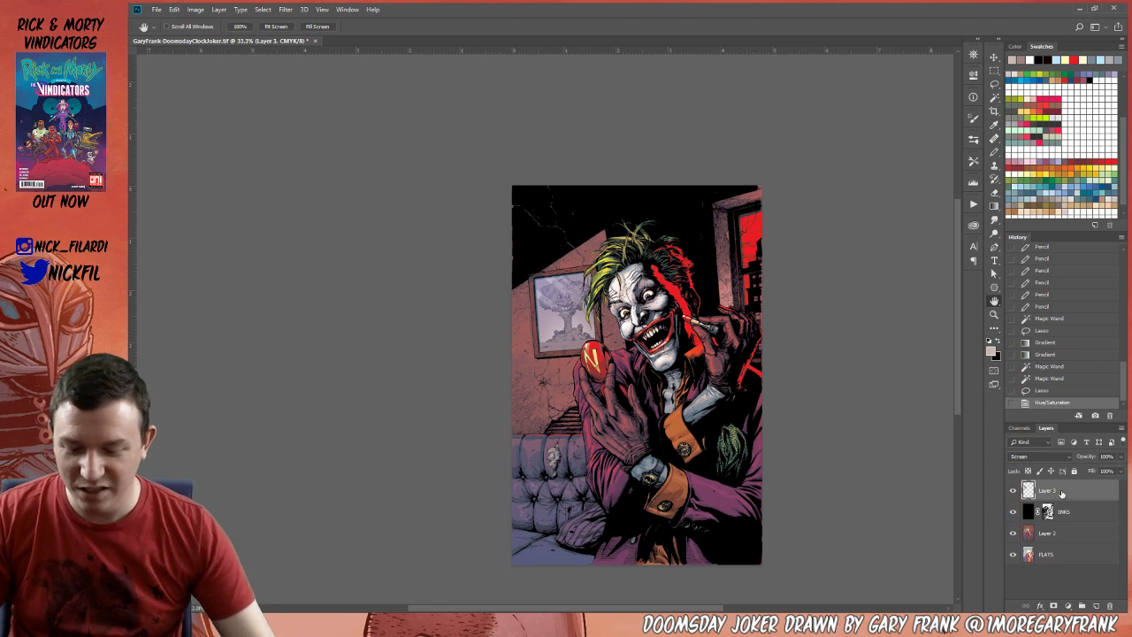
key(ctrl+u)
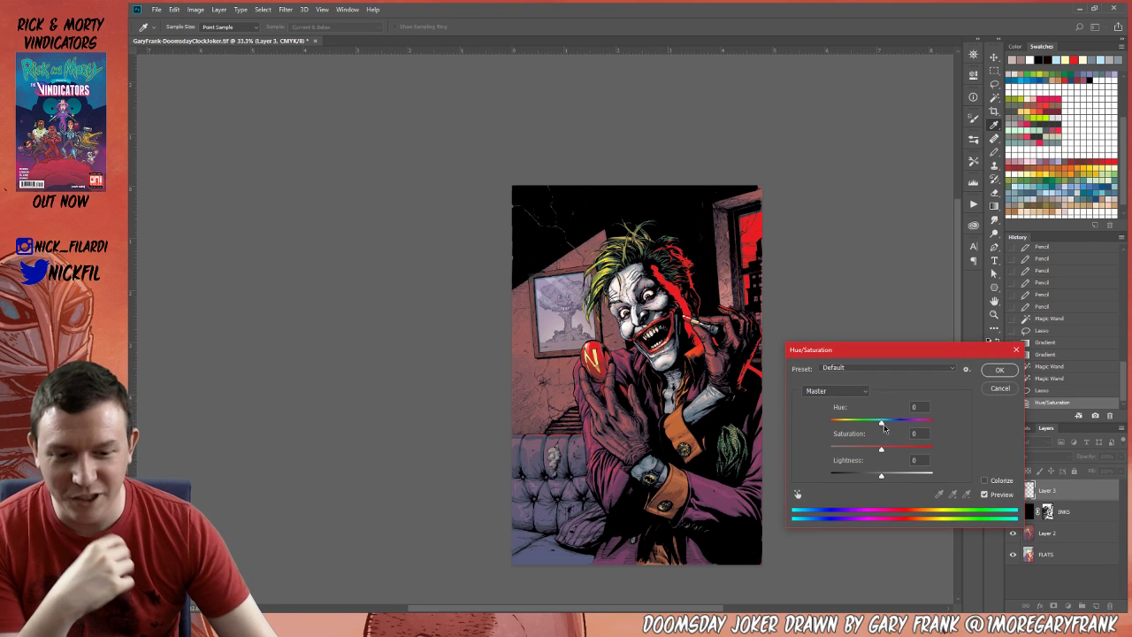
drag(867, 428, 862, 451)
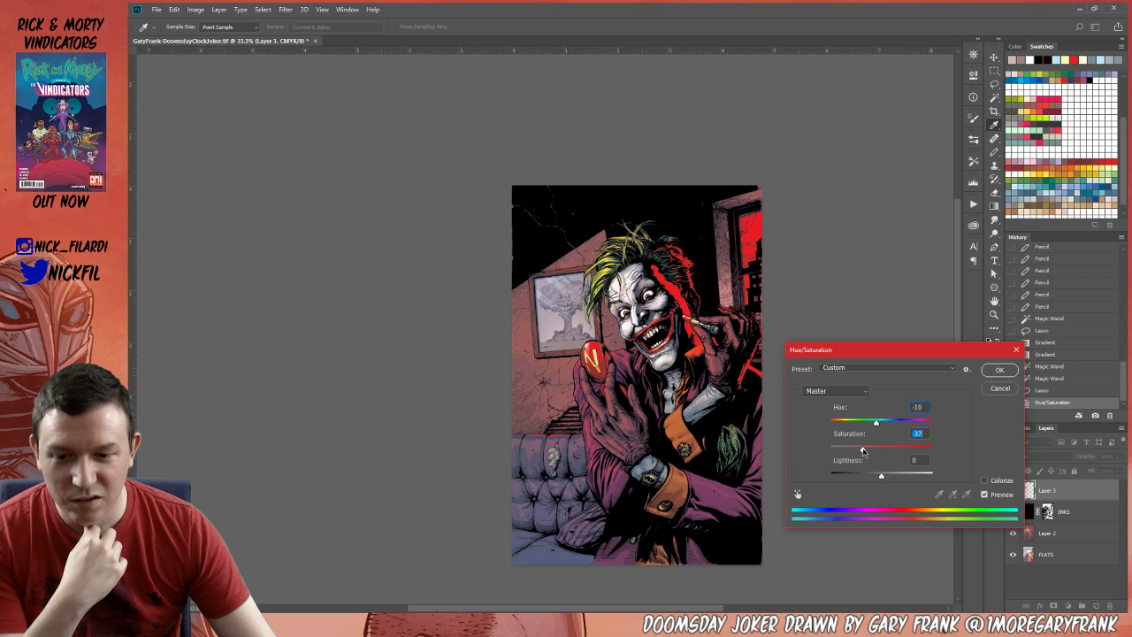
click(997, 372)
Select the framed picture area and add a Hue/Saturation adjustment layer masked to it above Layer 3.
key(space)
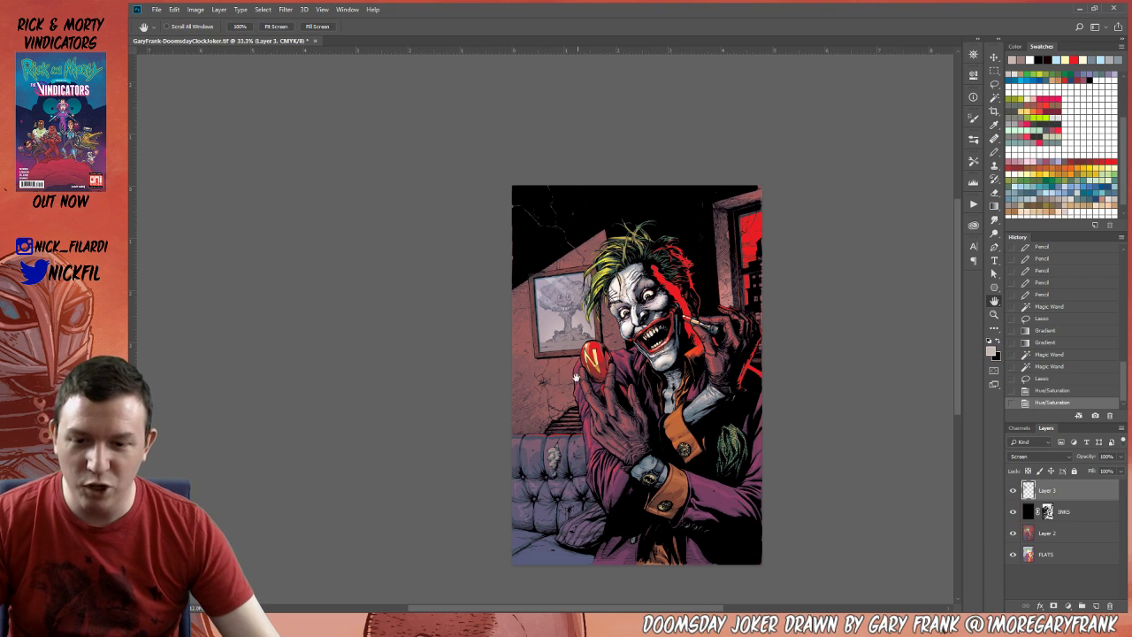
drag(588, 376, 589, 403)
alt+click(557, 439)
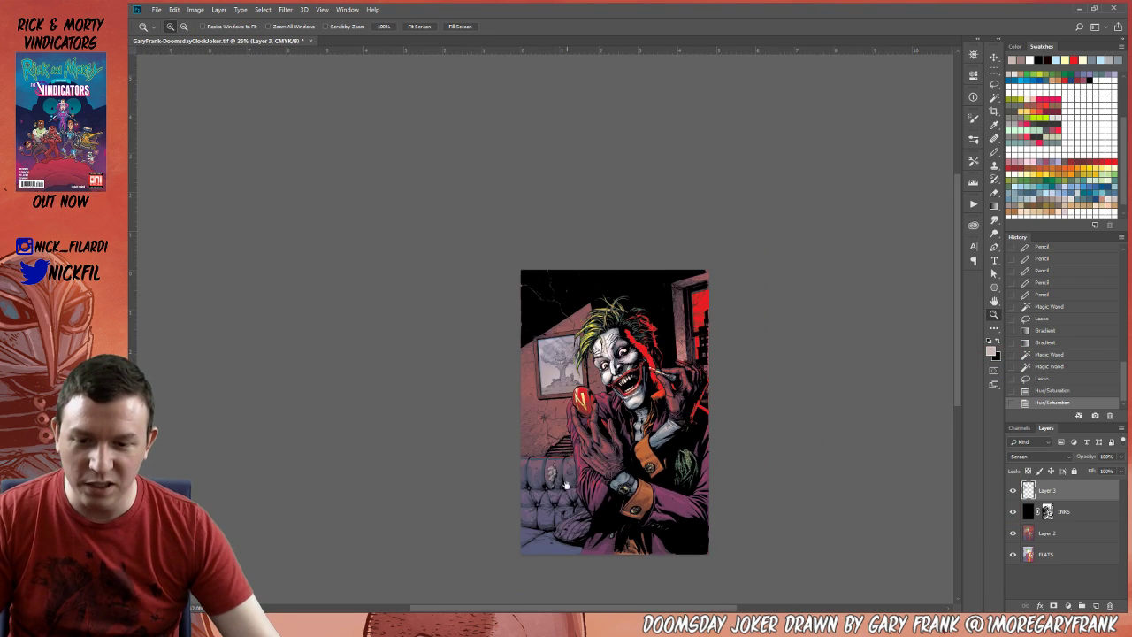
click(558, 357)
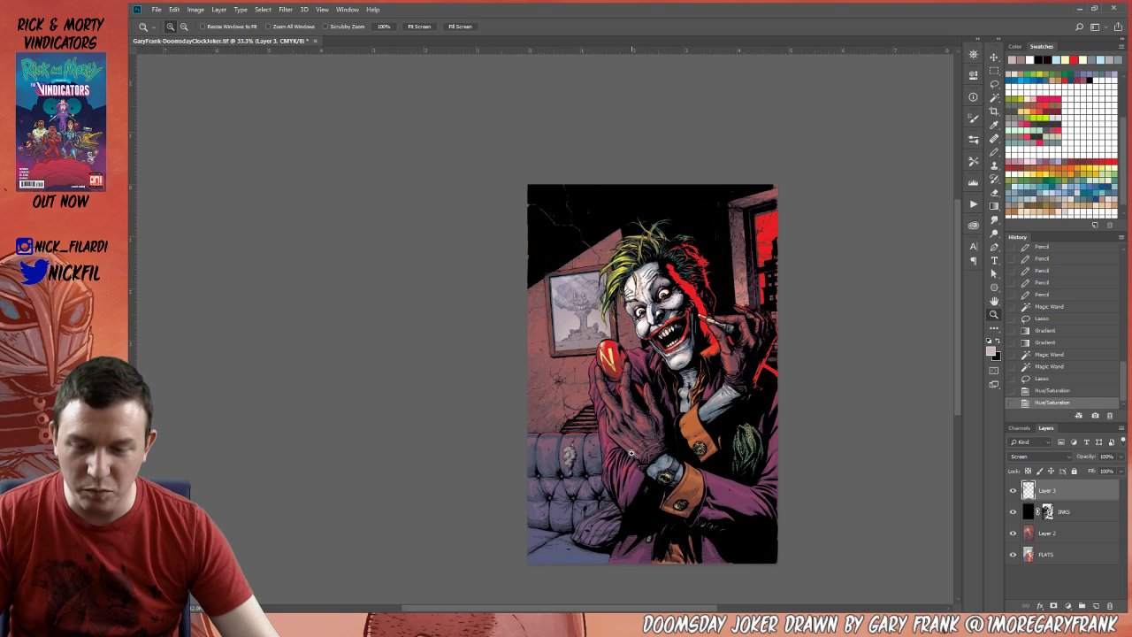
drag(639, 450, 606, 394)
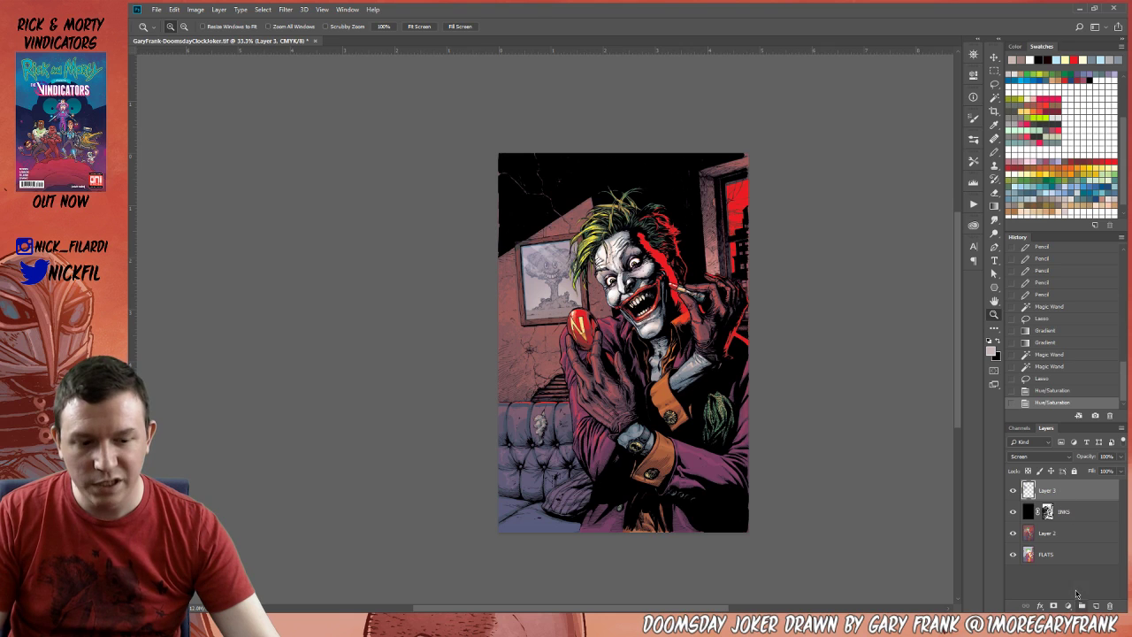
key(ctrl+a)
key(w)
click(550, 274)
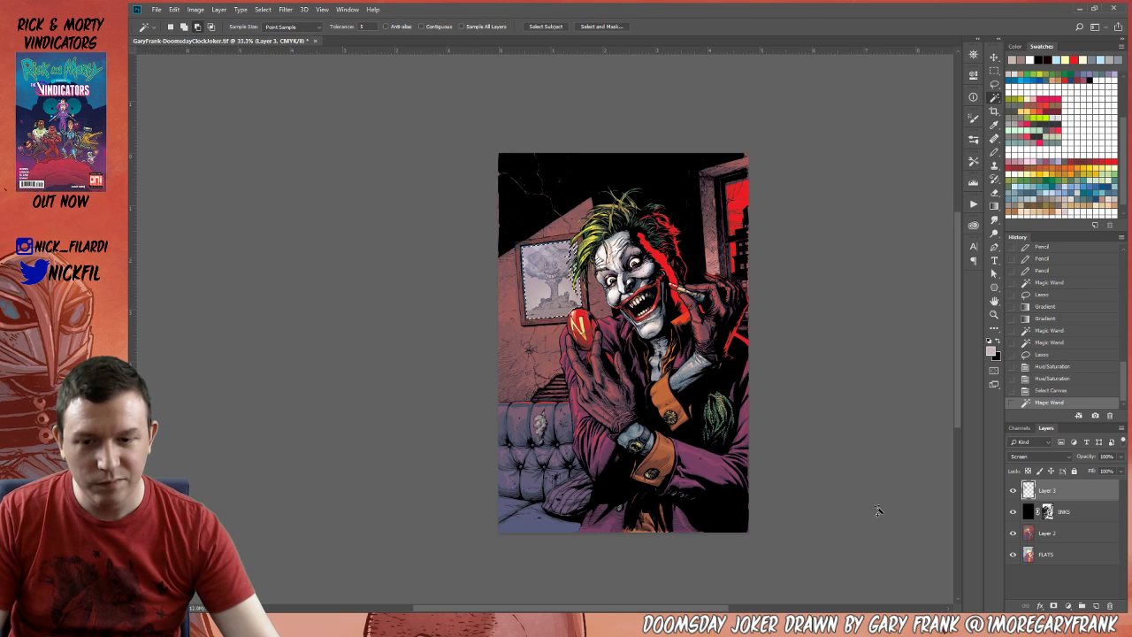
click(1069, 607)
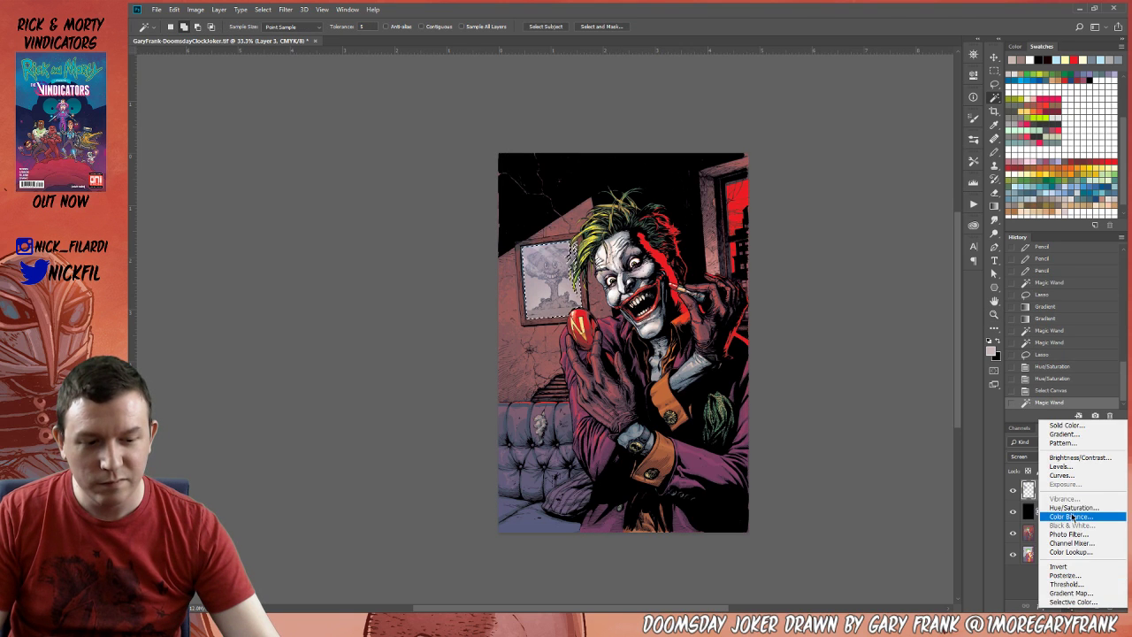
click(1057, 513)
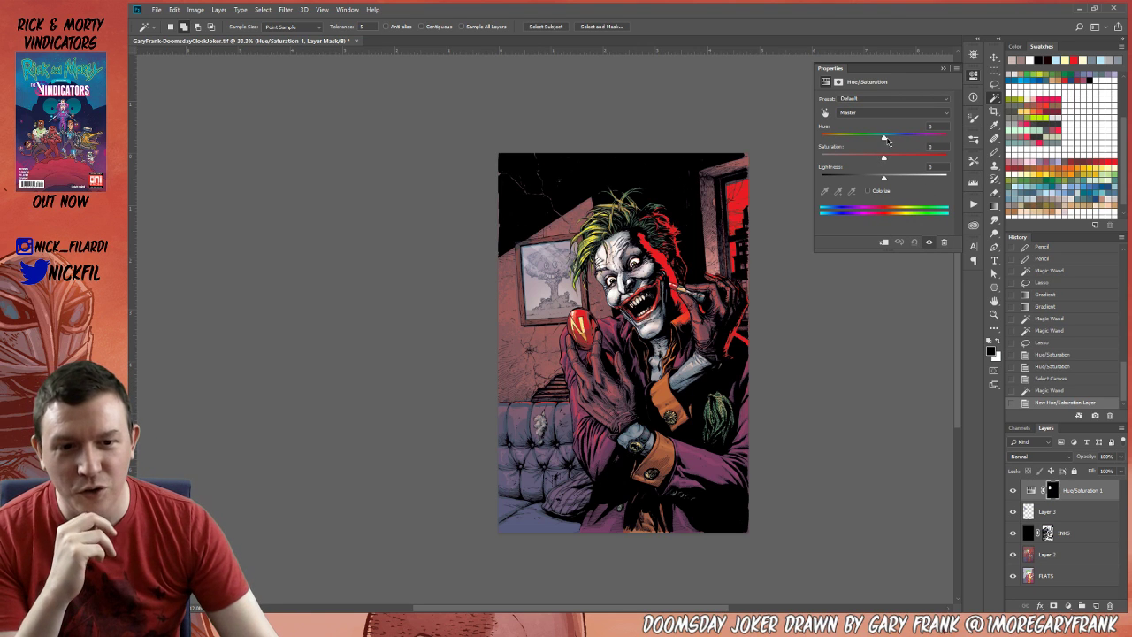
Try a shifted hue with saturation +17 and lightness +36 on the picture's adjustment layer, and delete the layer.
drag(884, 138, 906, 183)
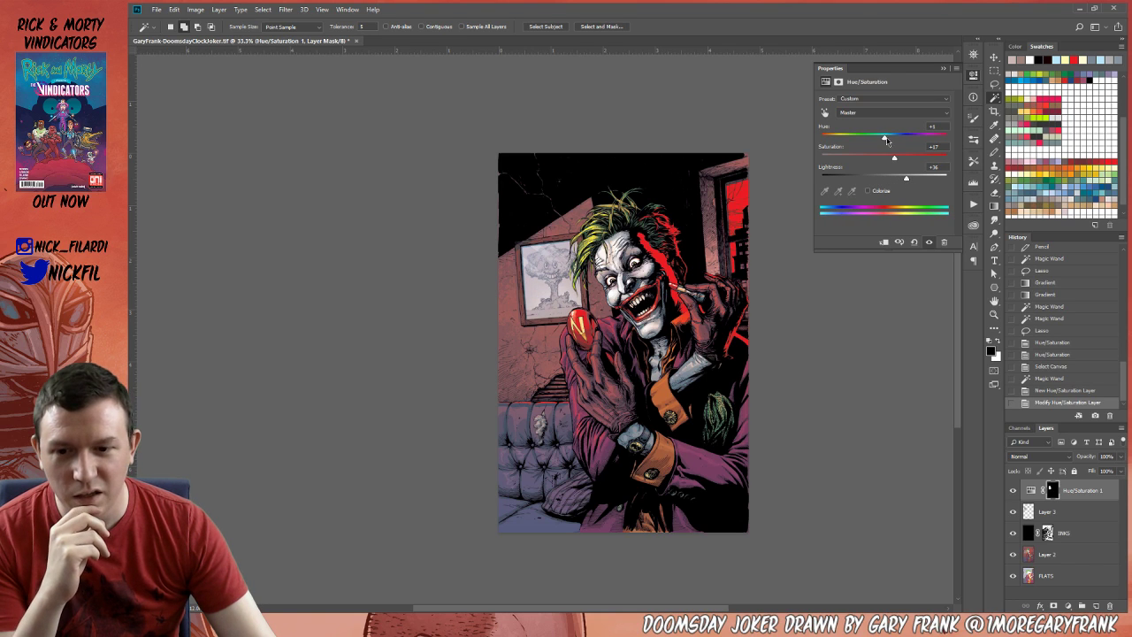
drag(886, 140, 865, 139)
drag(1096, 492, 1110, 606)
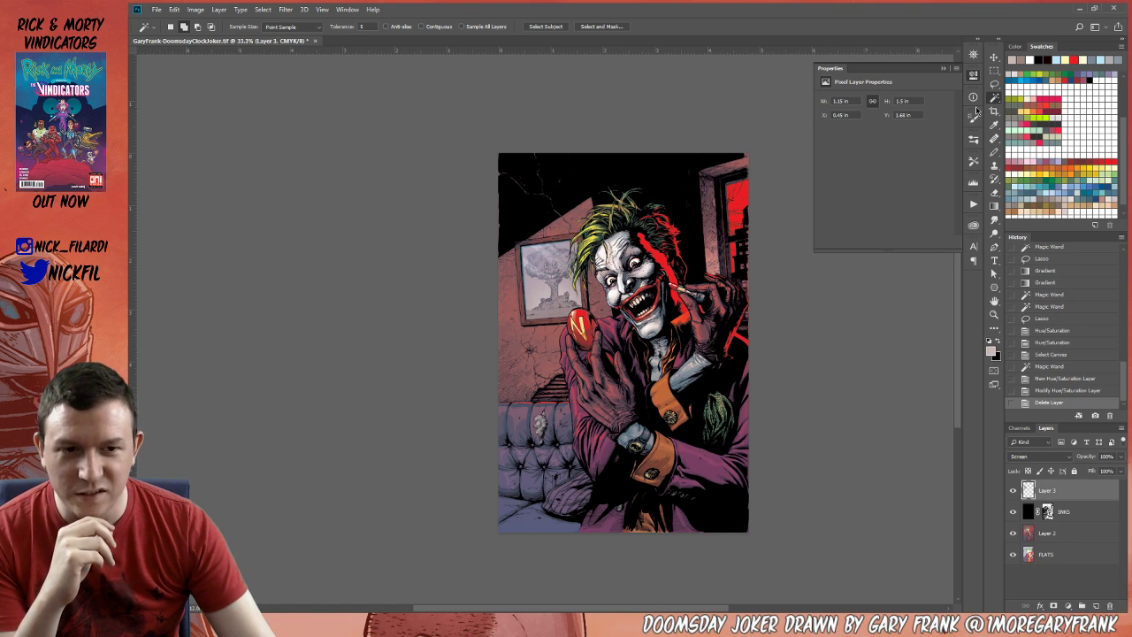
click(972, 77)
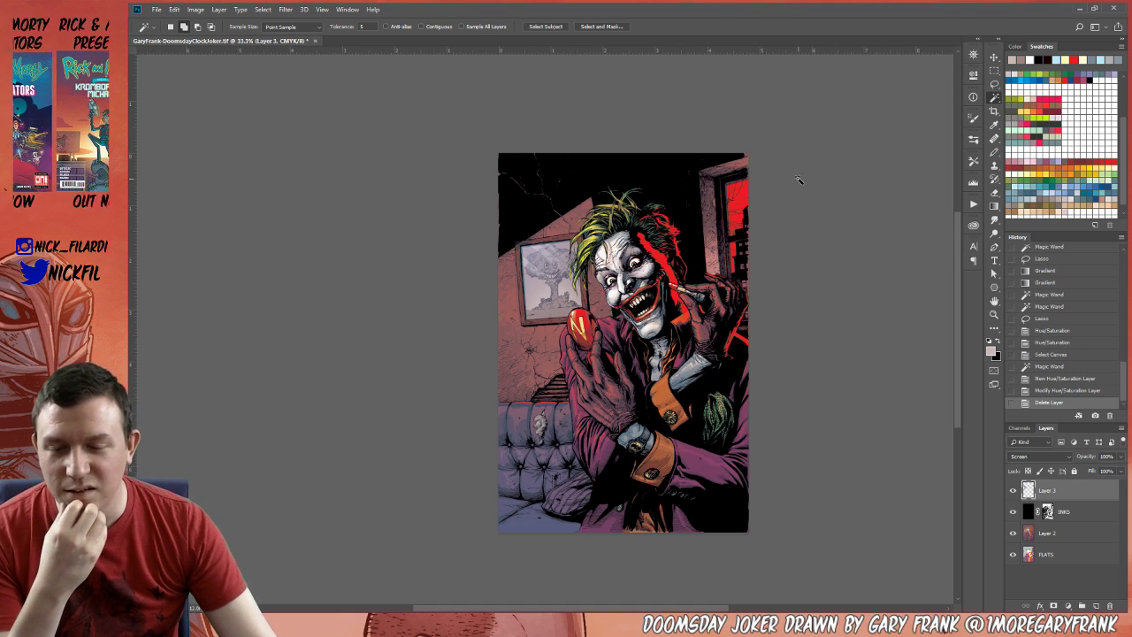
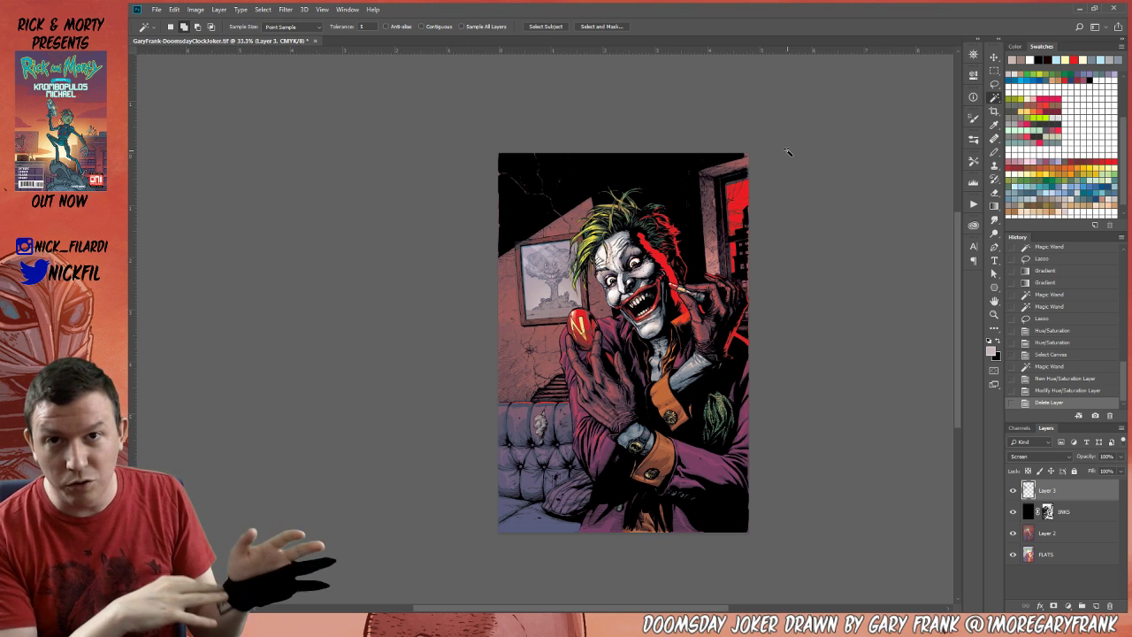
Undo and redo the adjustment layer's deletion to compare the picture with and without the colour correction.
key(ctrl+z)
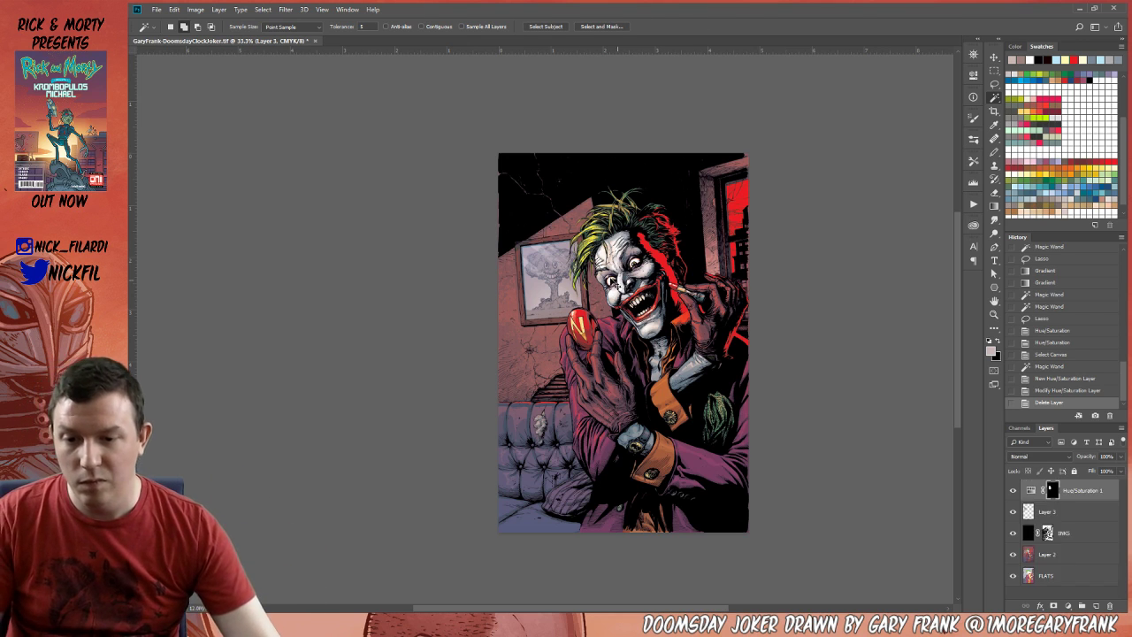
key(ctrl+z)
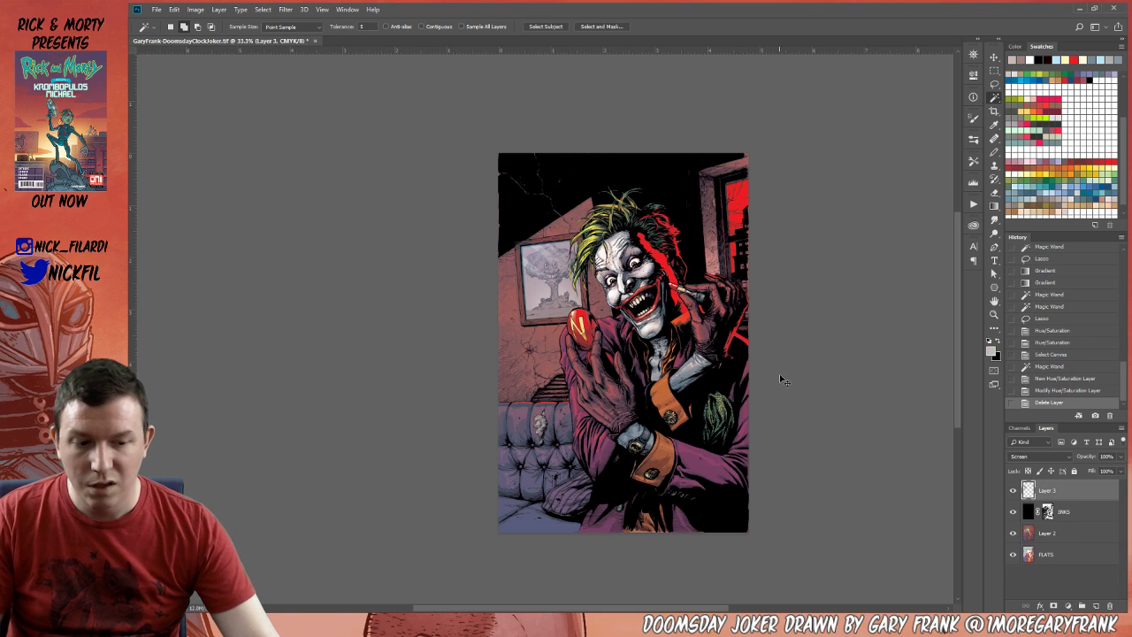
key(ctrl+z)
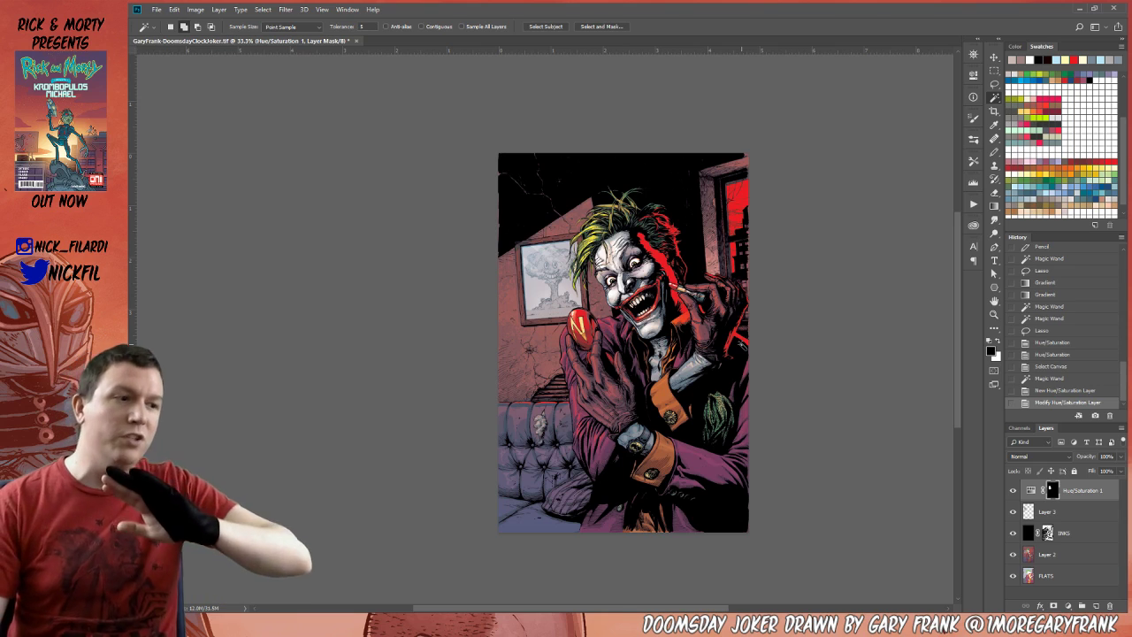
key(ctrl+z)
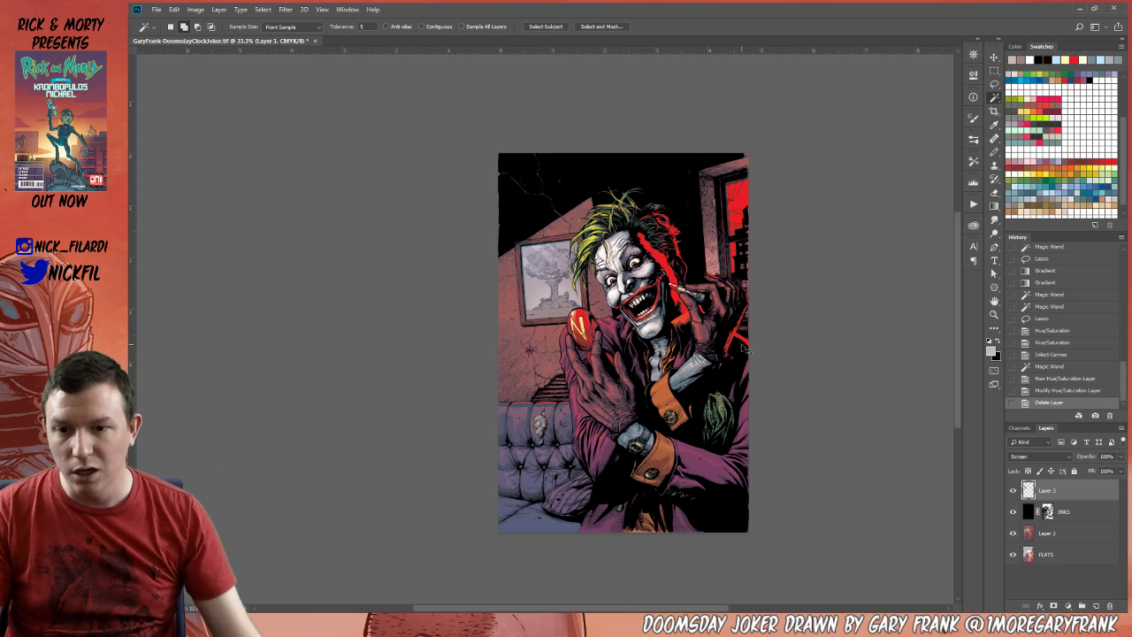
Sample a greyish tone from the torn couch area and add a new layer above Layer 3.
drag(558, 265, 614, 306)
key(z)
click(580, 341)
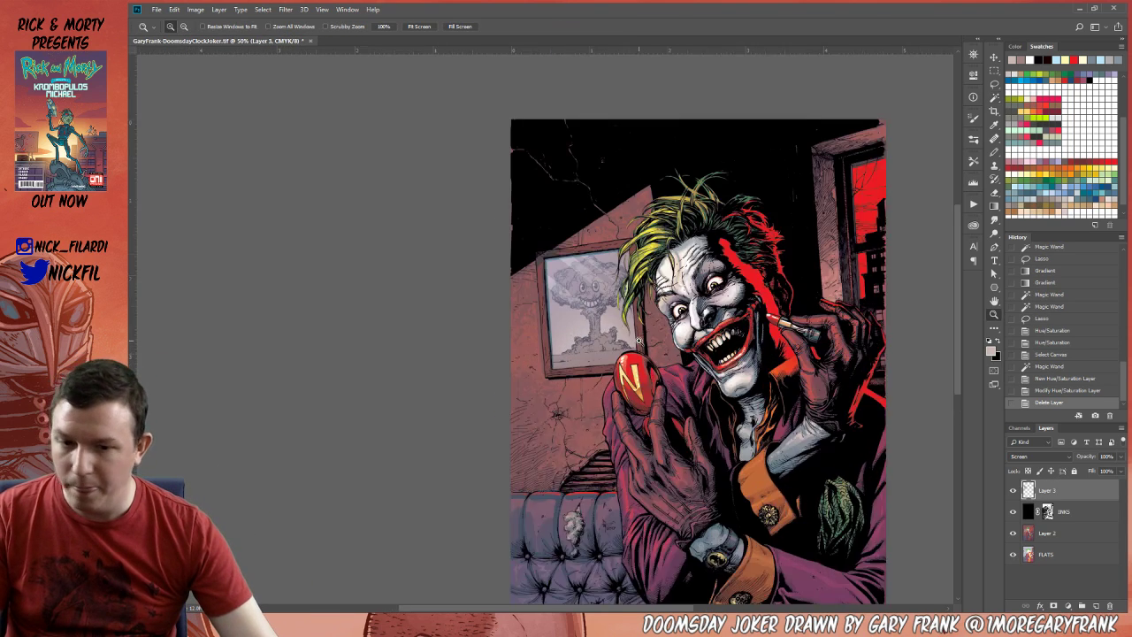
click(581, 372)
key(b)
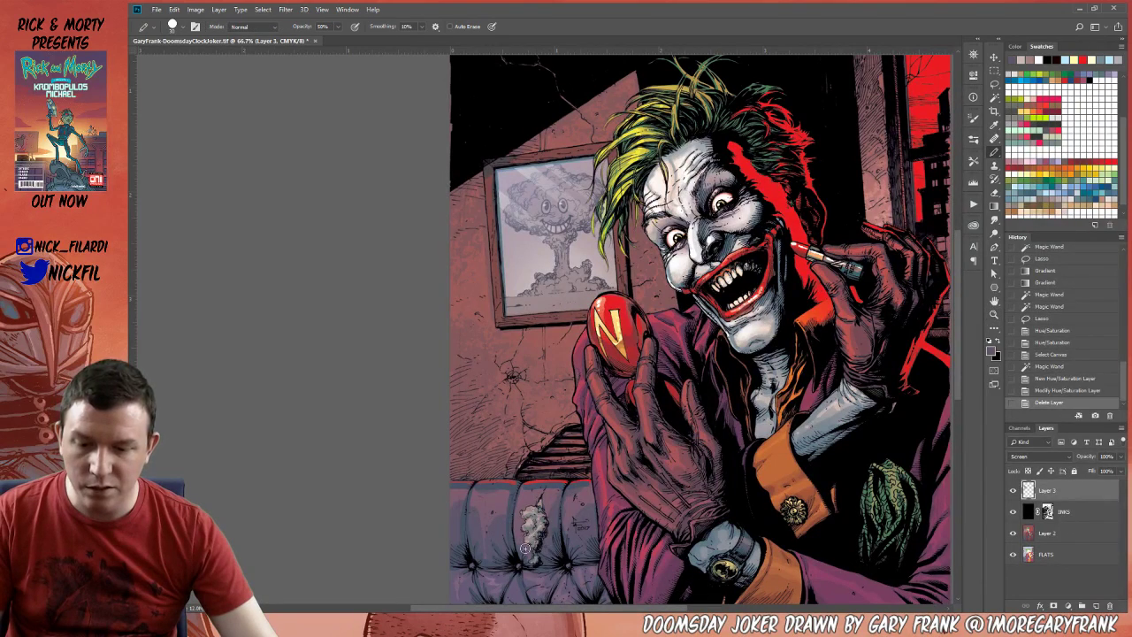
click(1095, 606)
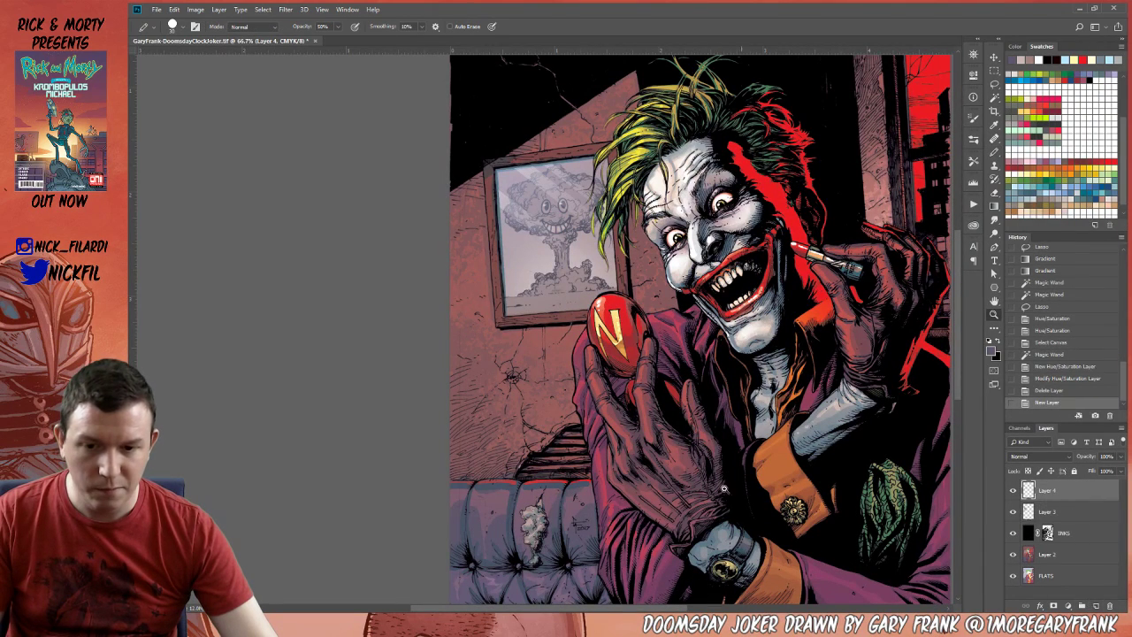
Set the Gradient tool's blending mode to Normal for work on the new layer above Layer 3.
key(z)
alt+click(511, 452)
key(b)
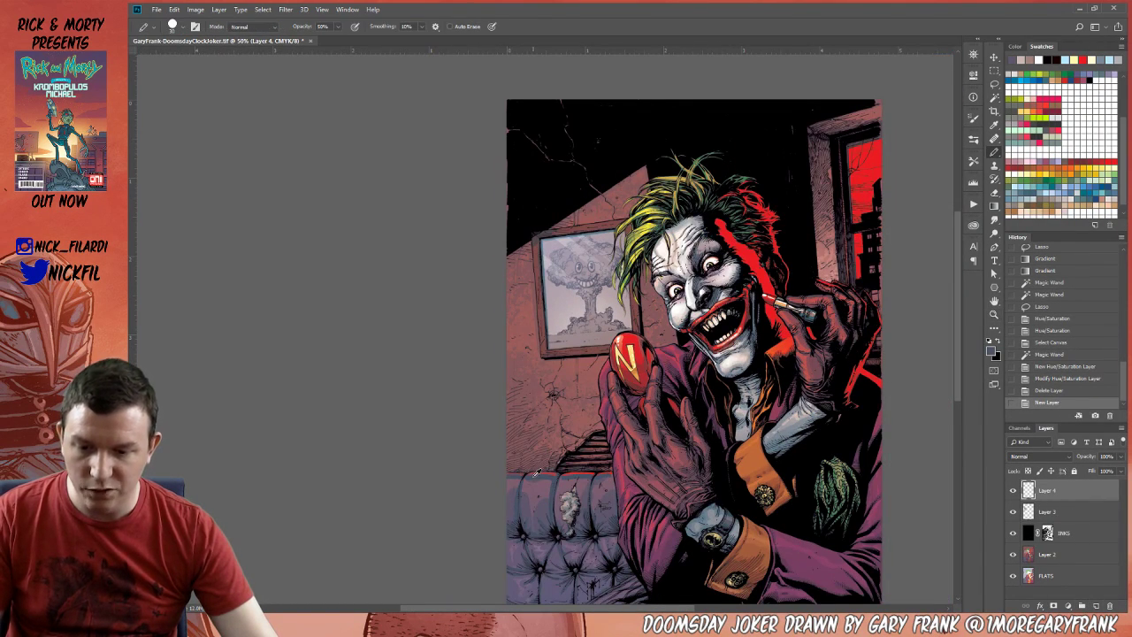
key(g)
drag(536, 472, 440, 468)
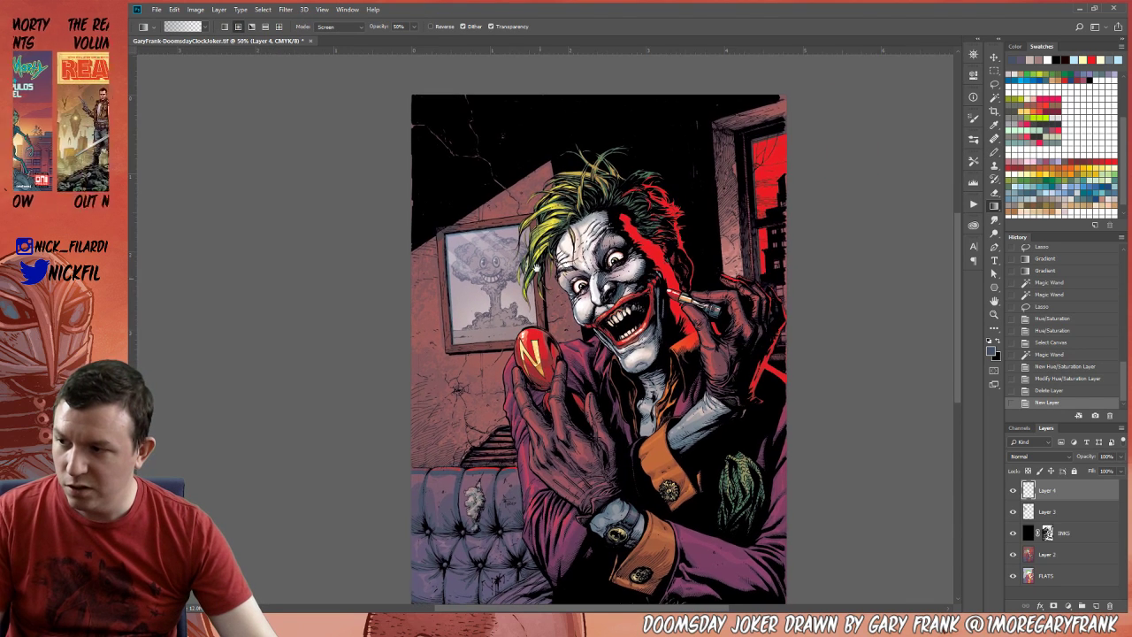
click(333, 27)
click(336, 35)
drag(485, 223, 487, 407)
key(ctrl+z)
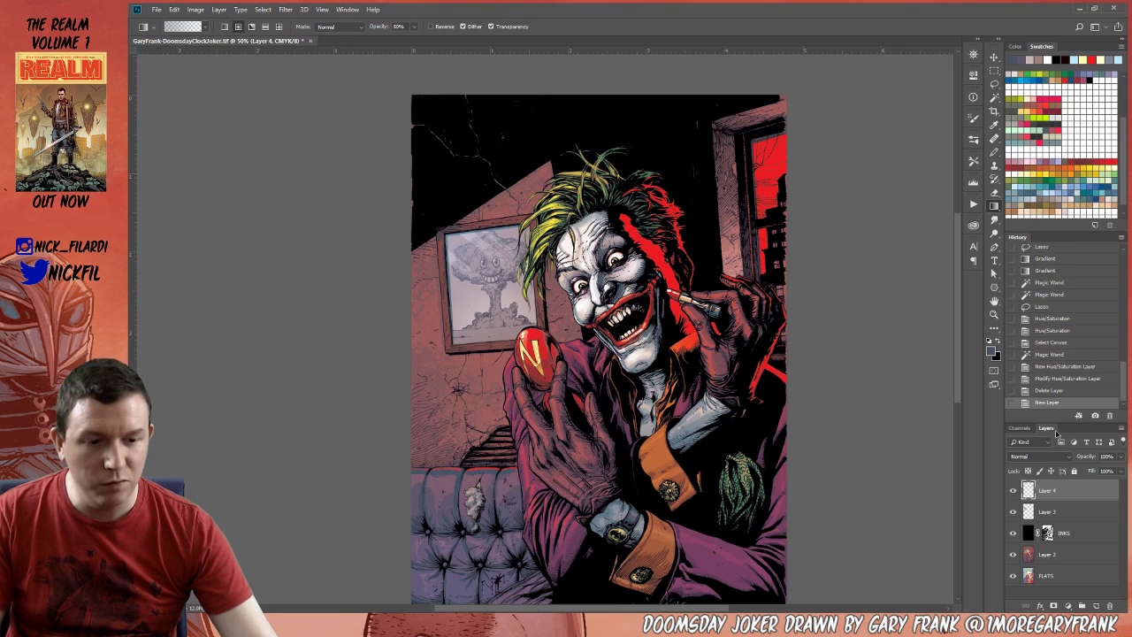
click(1053, 390)
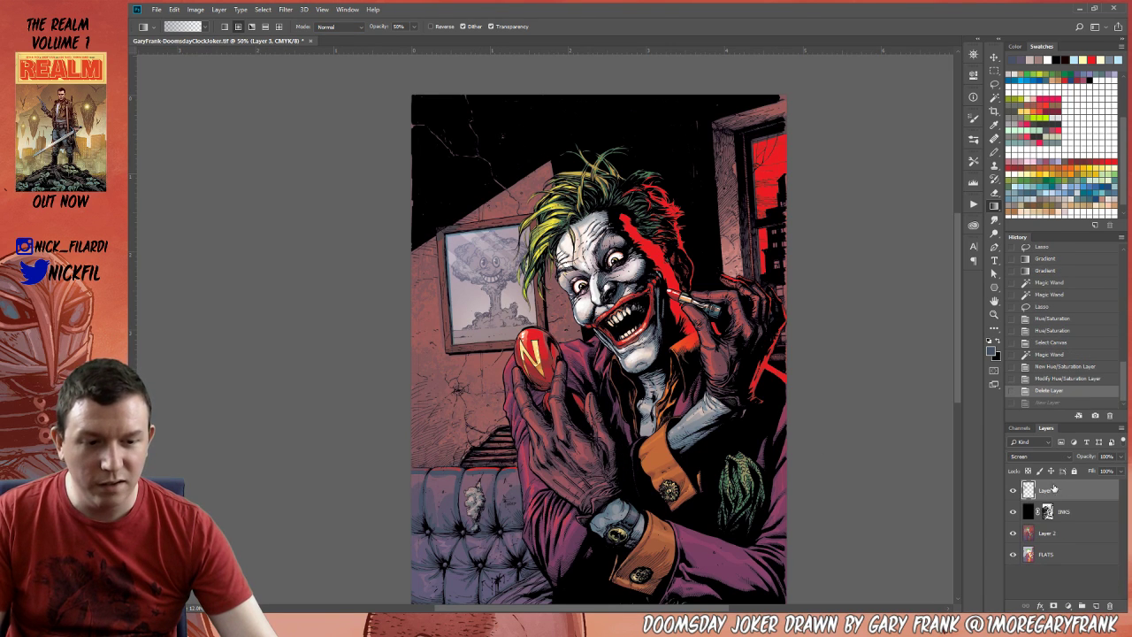
Select the framed picture's interior, add a new layer above Layer 3, and fade two greyish vertical gradients over it.
key(ctrl+a)
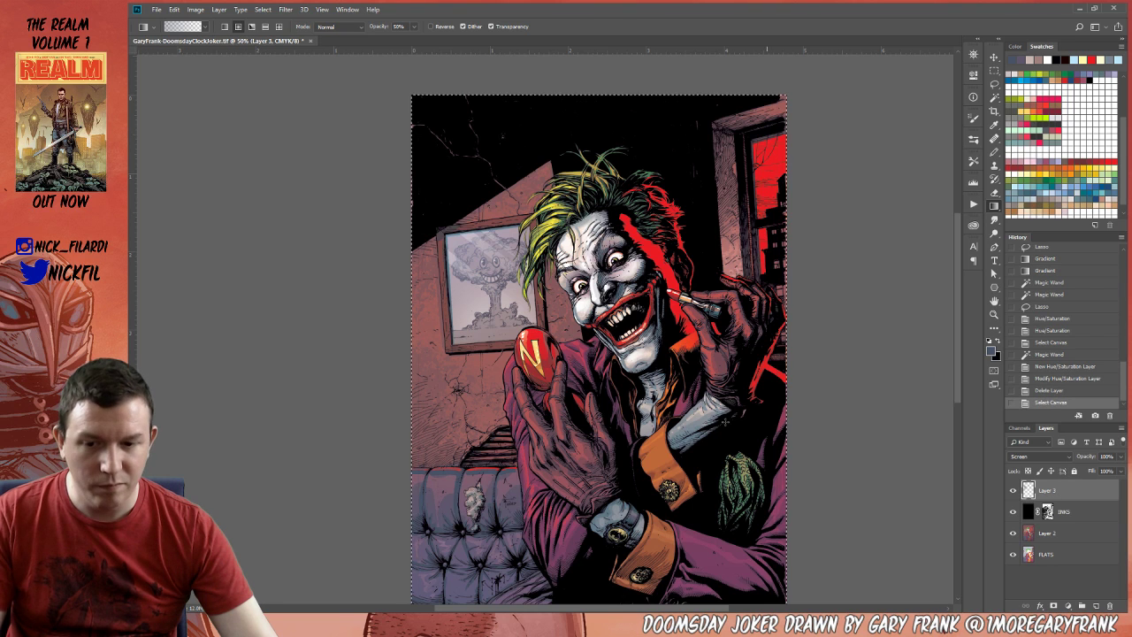
key(w)
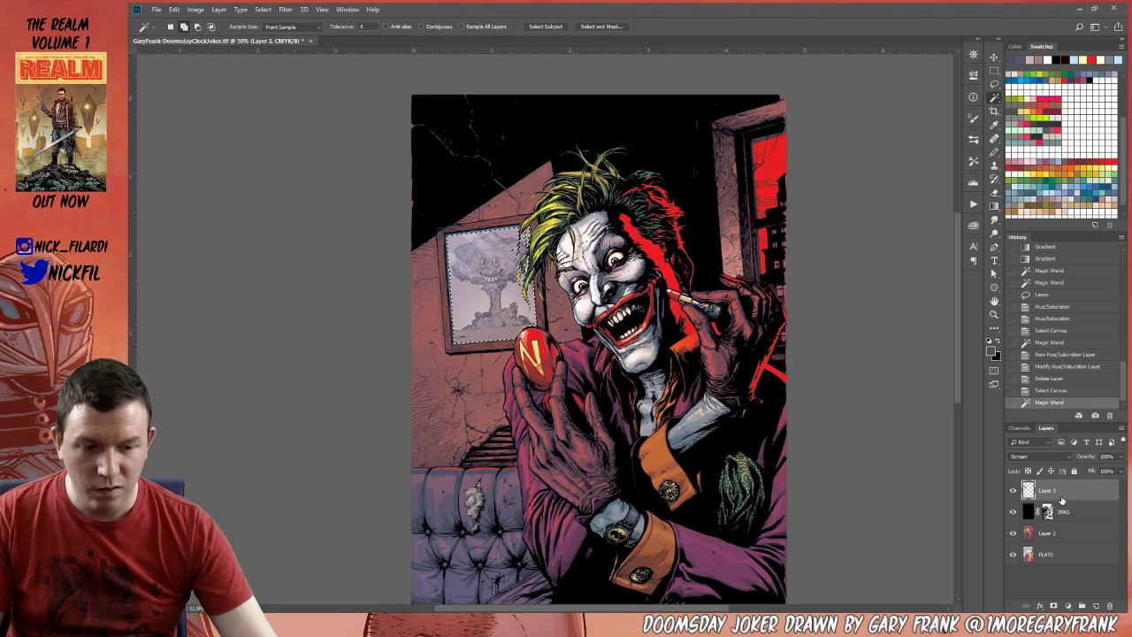
click(1096, 606)
key(g)
drag(476, 396, 484, 203)
drag(476, 398, 484, 212)
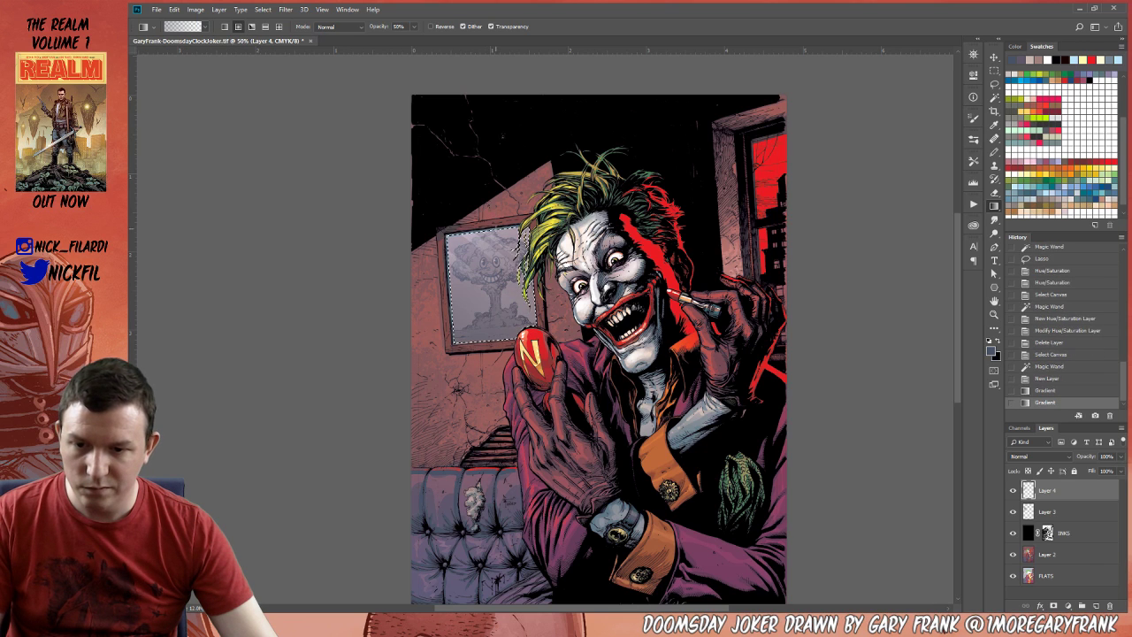
key(ctrl+d)
Hide Layer 4 and Layer 3 to examine the smiling mushroom-cloud picture up close without its overlays.
key(z)
alt+click(491, 348)
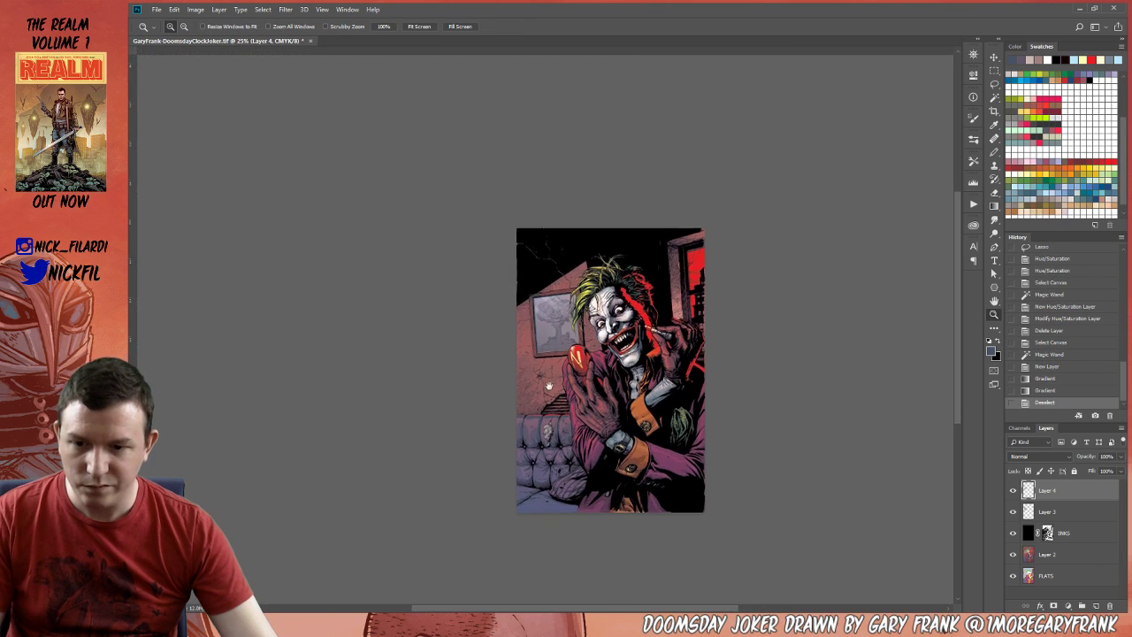
drag(491, 348, 589, 302)
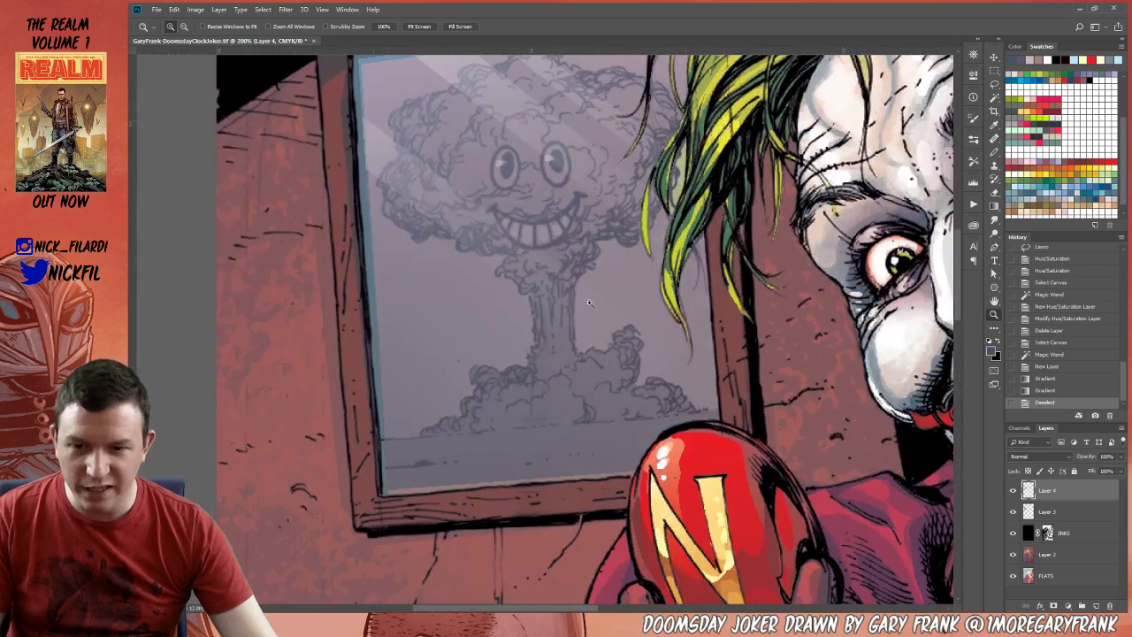
click(556, 171)
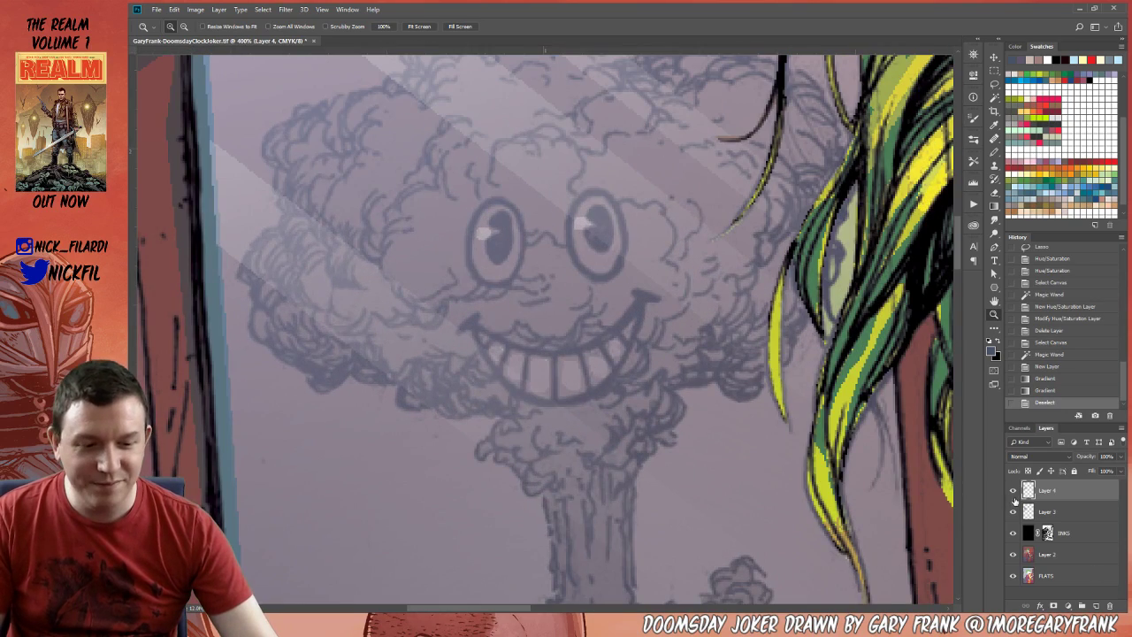
click(1013, 497)
click(1014, 514)
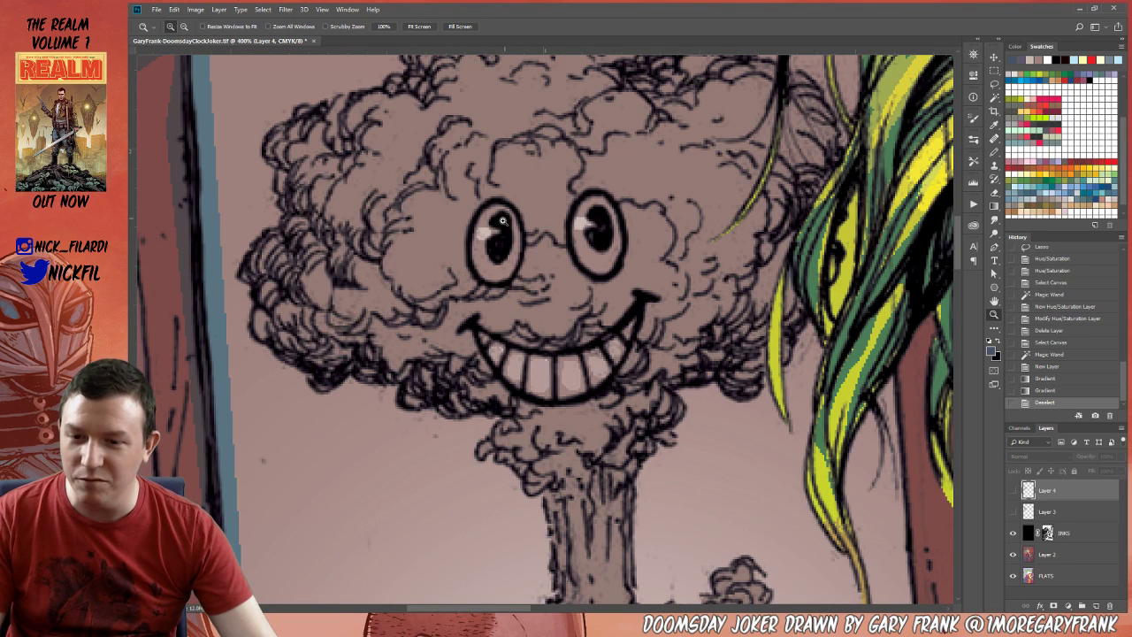
alt+click(701, 312)
alt+click(701, 312)
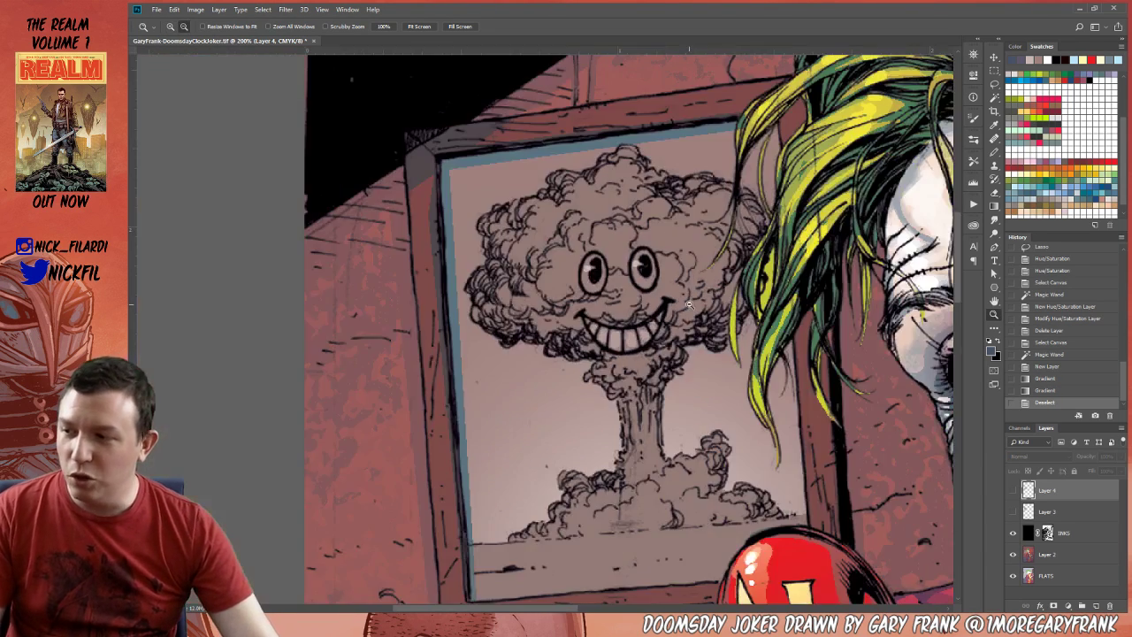
Examine the Joker's face and the mushroom-cloud drawing to compare their inks with the overlay layers hidden.
drag(701, 311, 430, 198)
drag(896, 226, 714, 161)
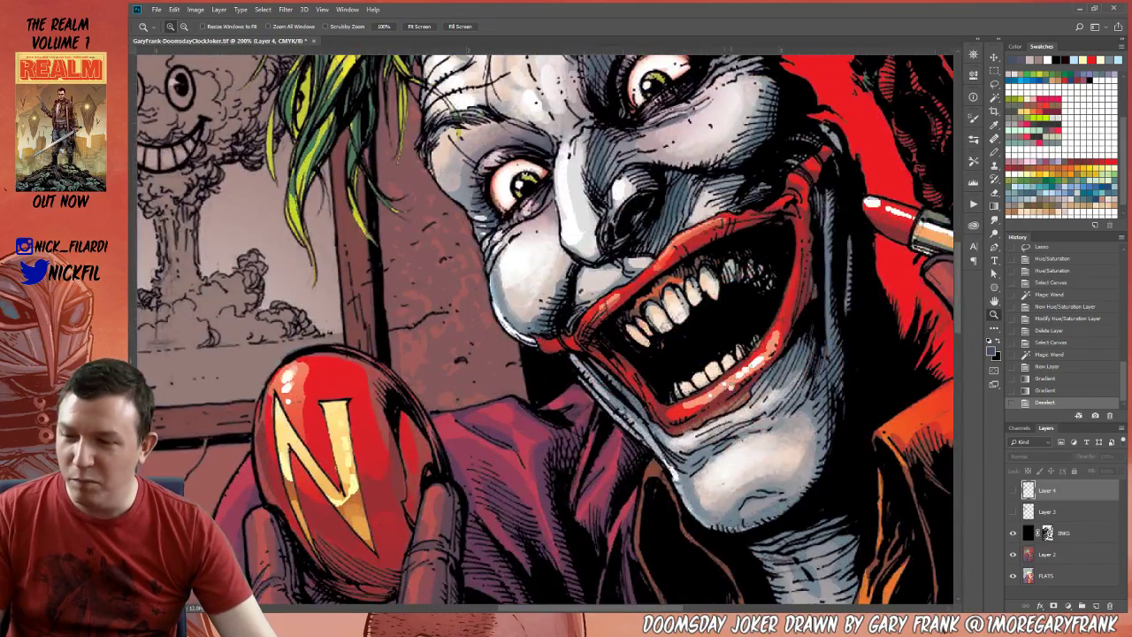
drag(860, 242, 720, 354)
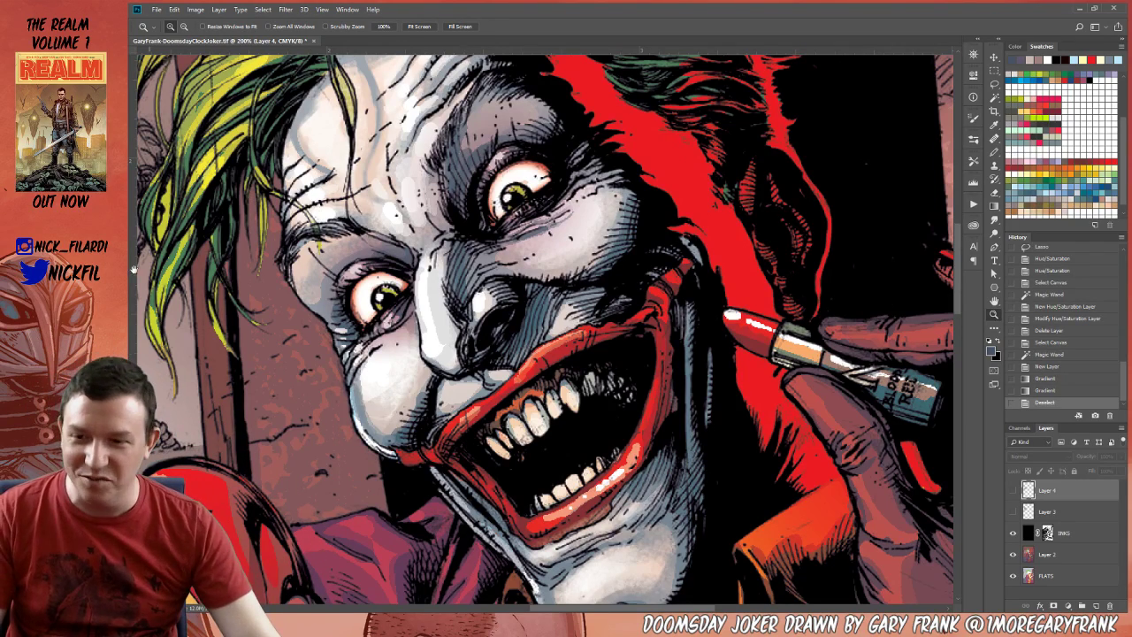
drag(372, 283, 847, 464)
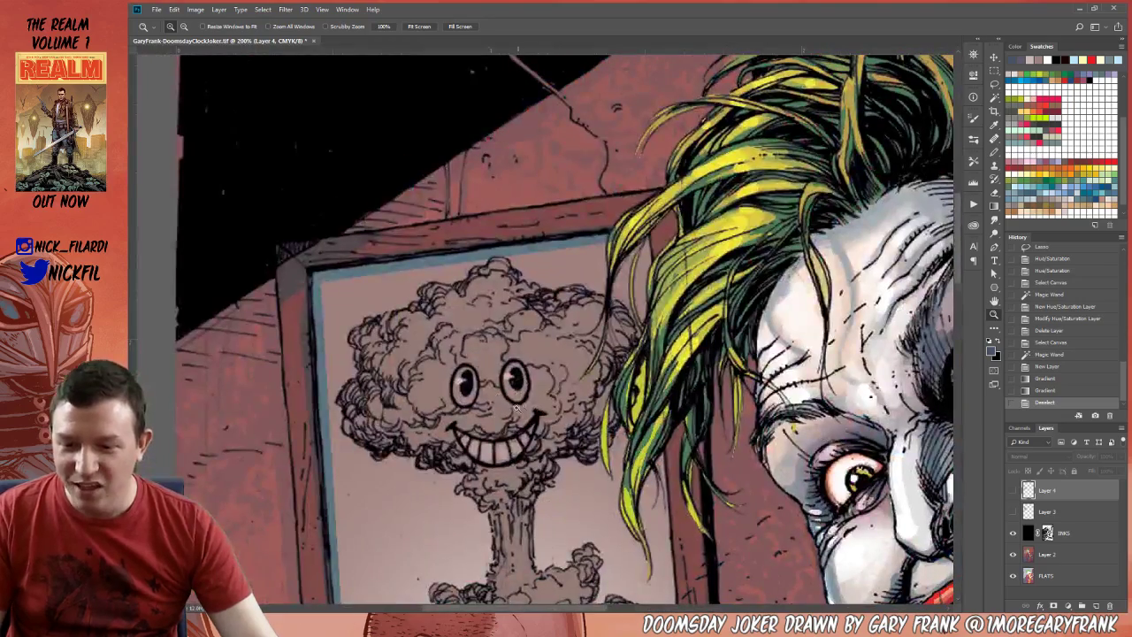
click(493, 456)
click(394, 459)
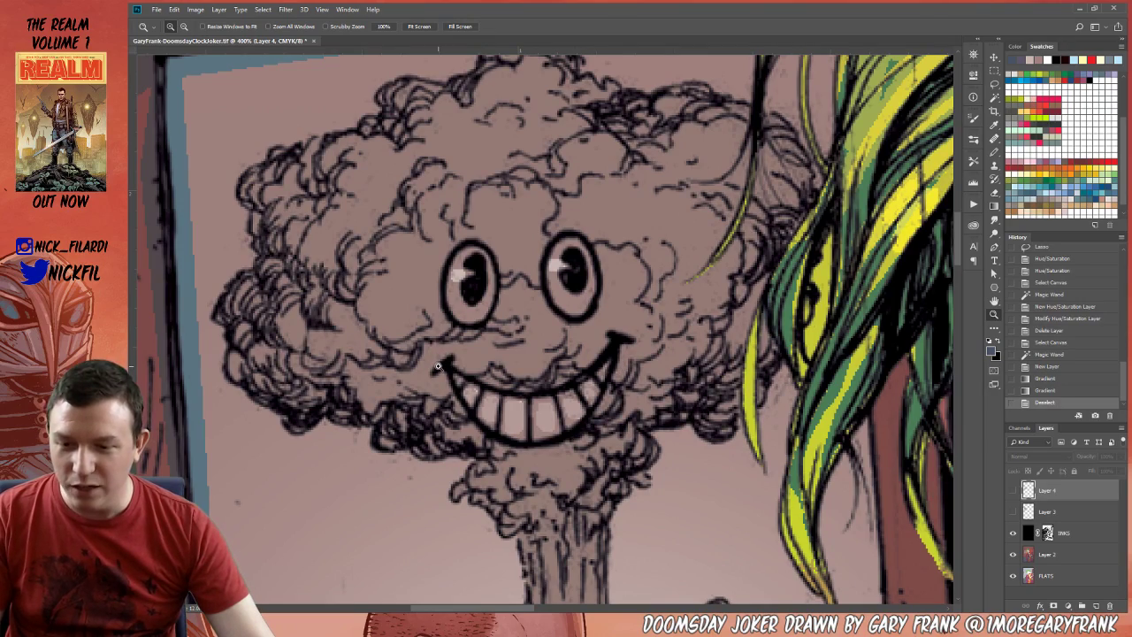
alt+click(622, 368)
alt+click(617, 363)
alt+click(618, 362)
alt+click(617, 362)
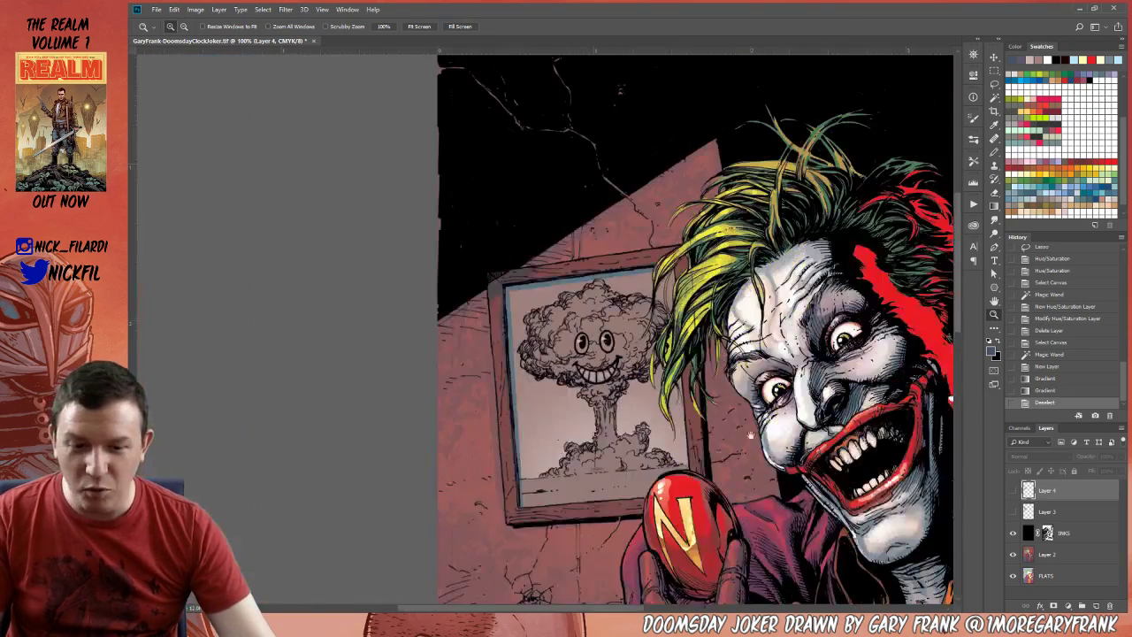
click(823, 482)
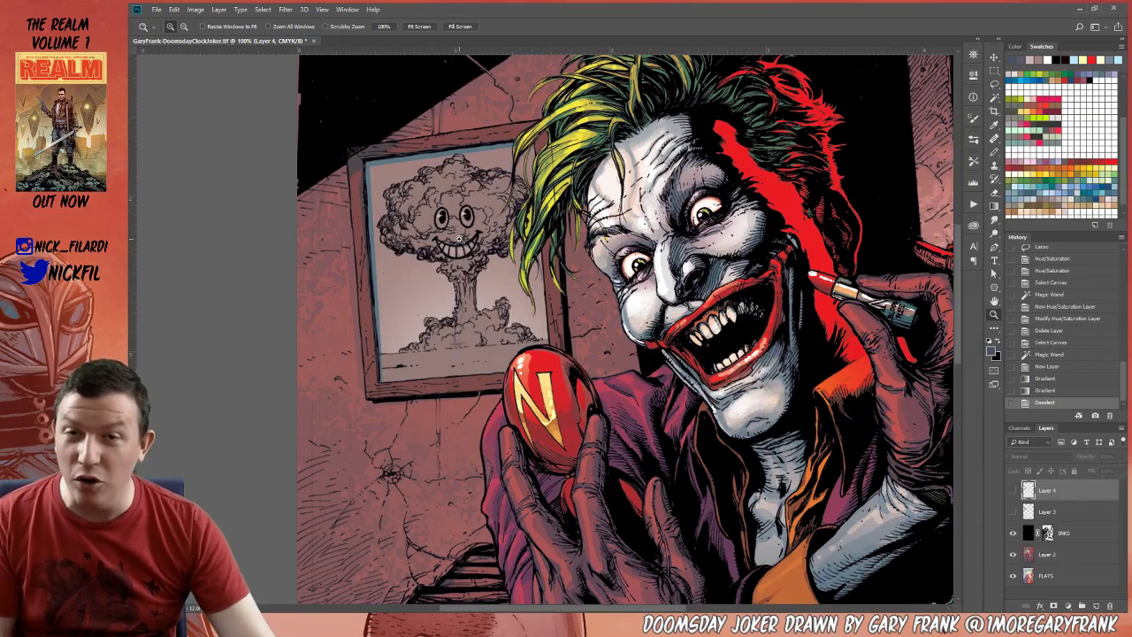
Show Layer 3 and Layer 4 again and check the picture's tones against the whole illustration.
drag(1013, 511, 1013, 490)
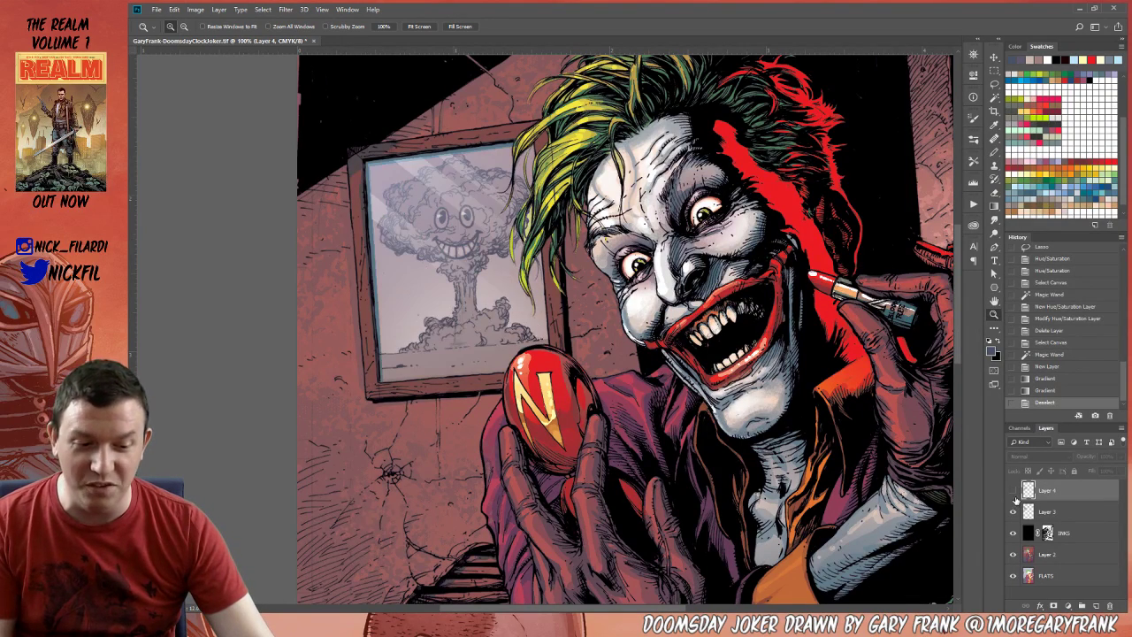
alt+click(529, 376)
alt+click(529, 376)
alt+click(529, 376)
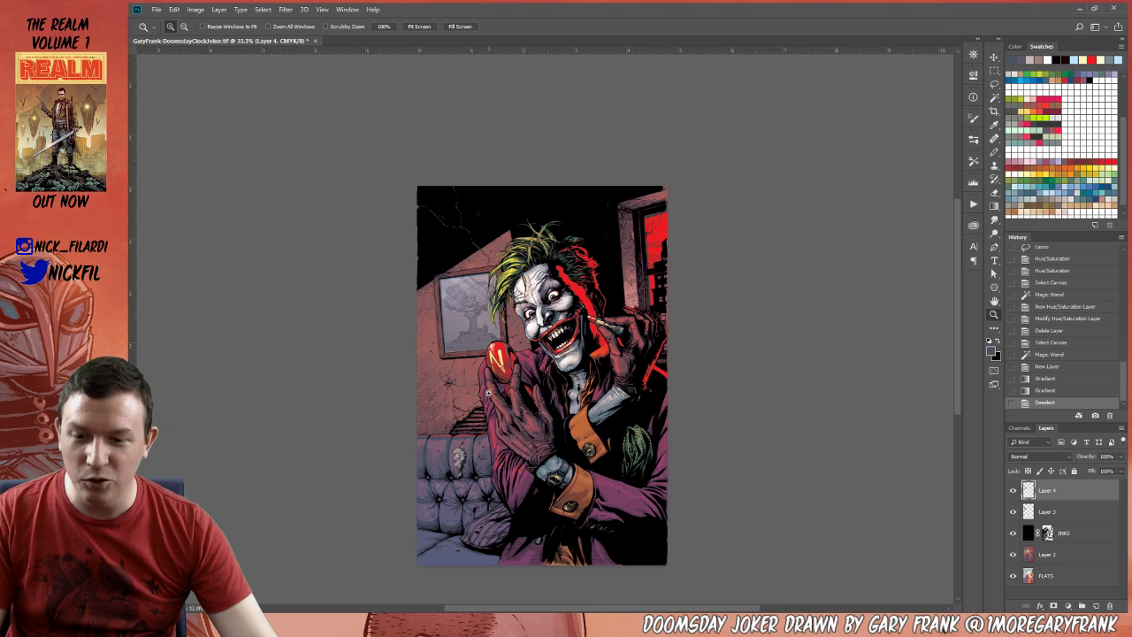
alt+click(499, 379)
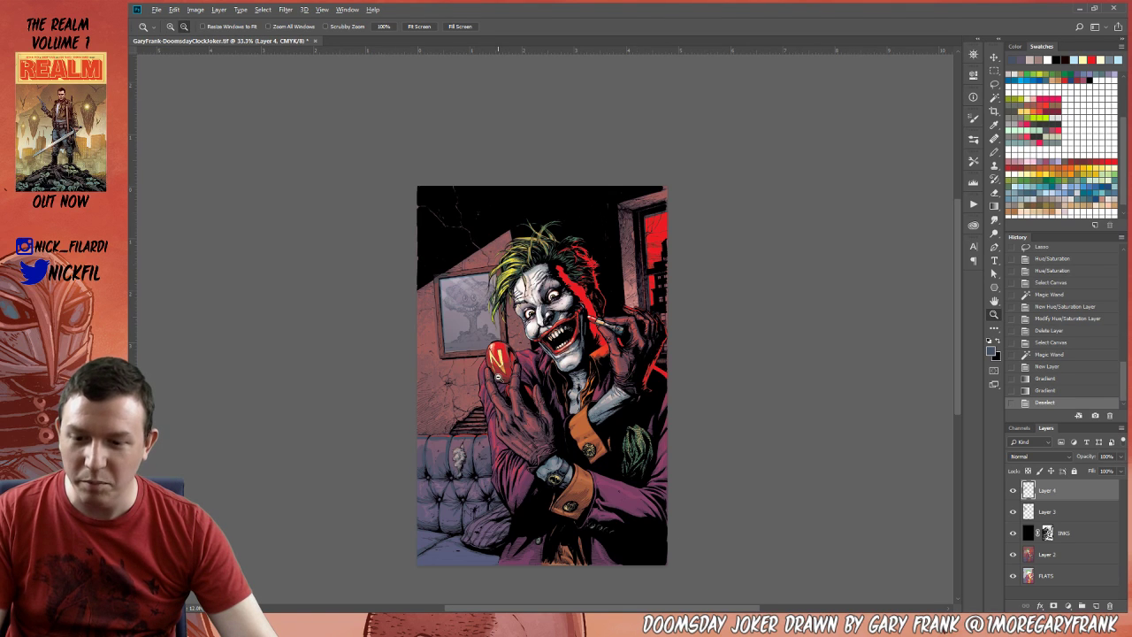
click(651, 399)
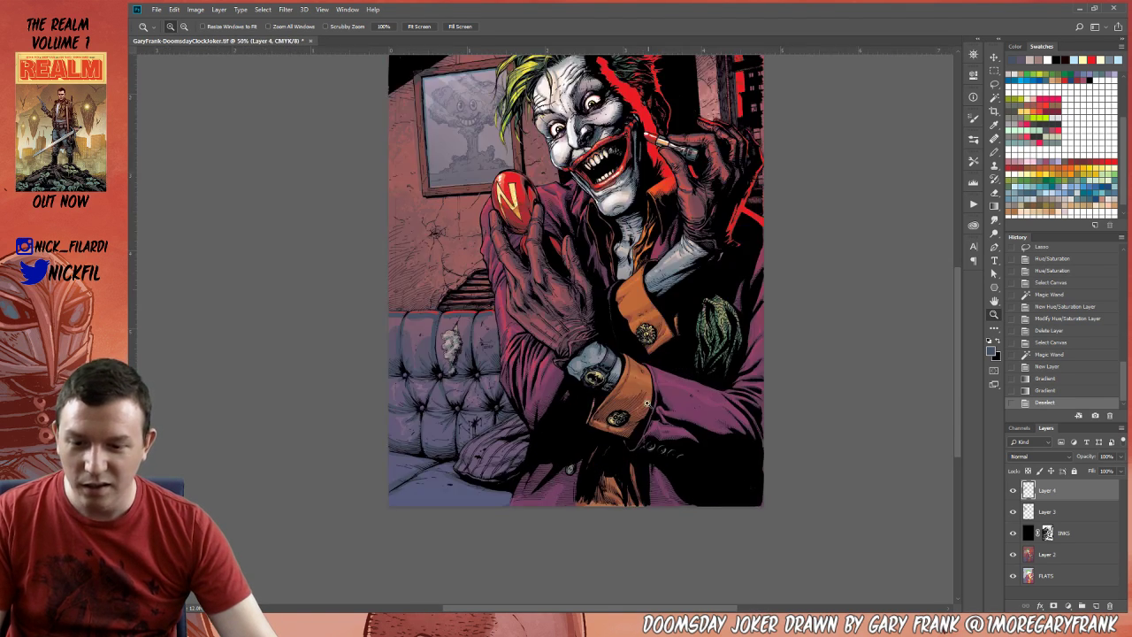
click(635, 363)
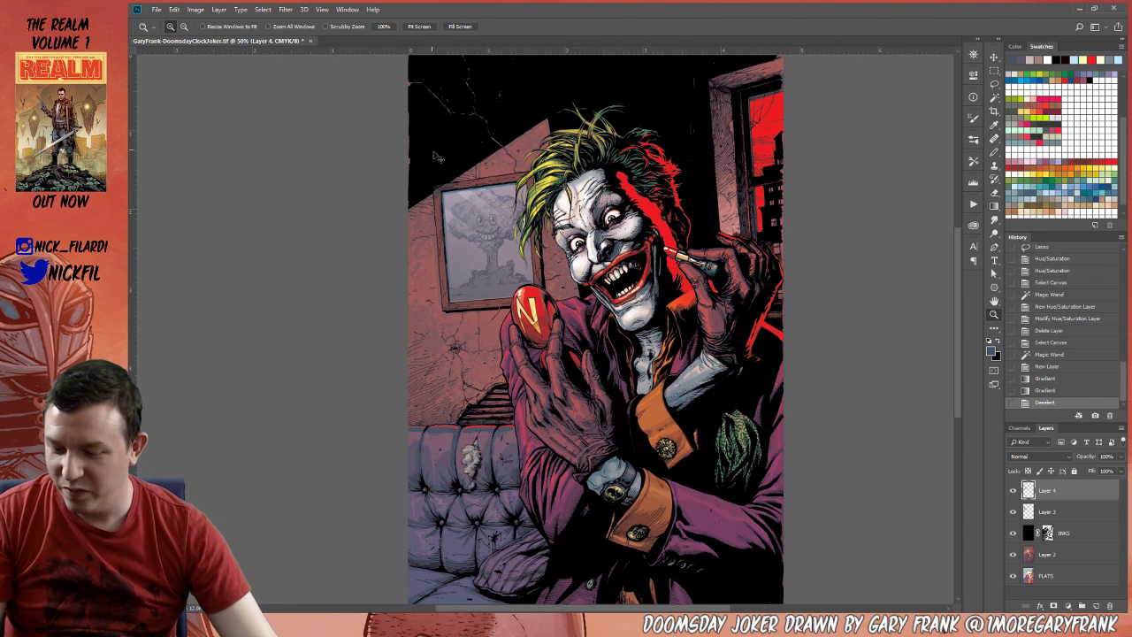
drag(473, 199, 498, 227)
key(w)
click(498, 214)
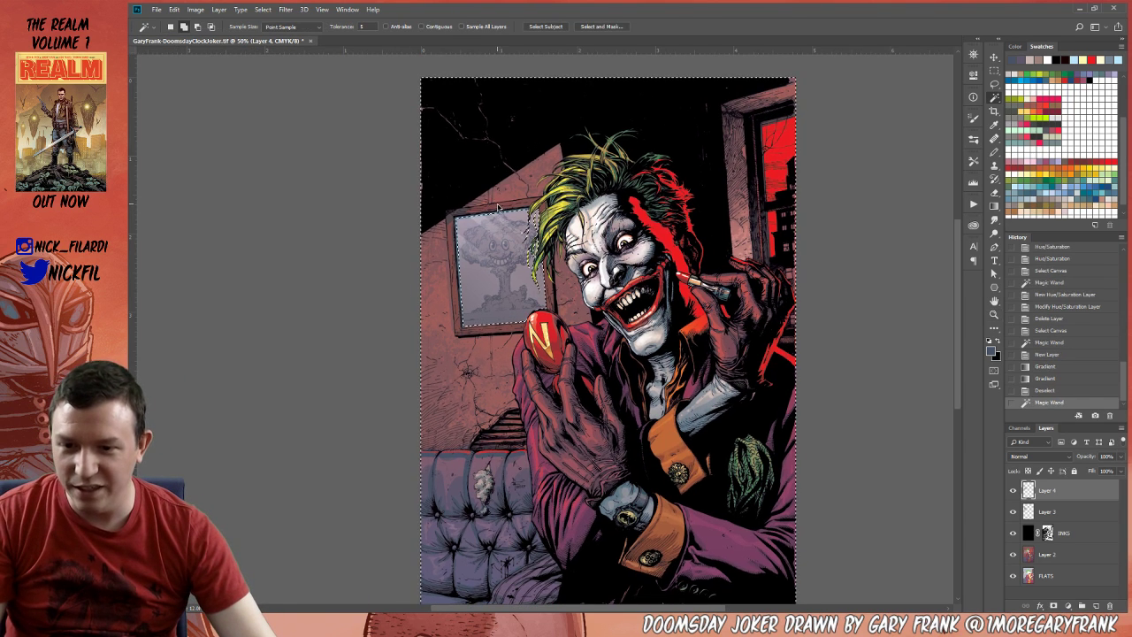
key(ctrl+d)
Select the picture's wooden frame using the FLATS layer and darken it with greyish gradients on Layer 2.
click(1048, 555)
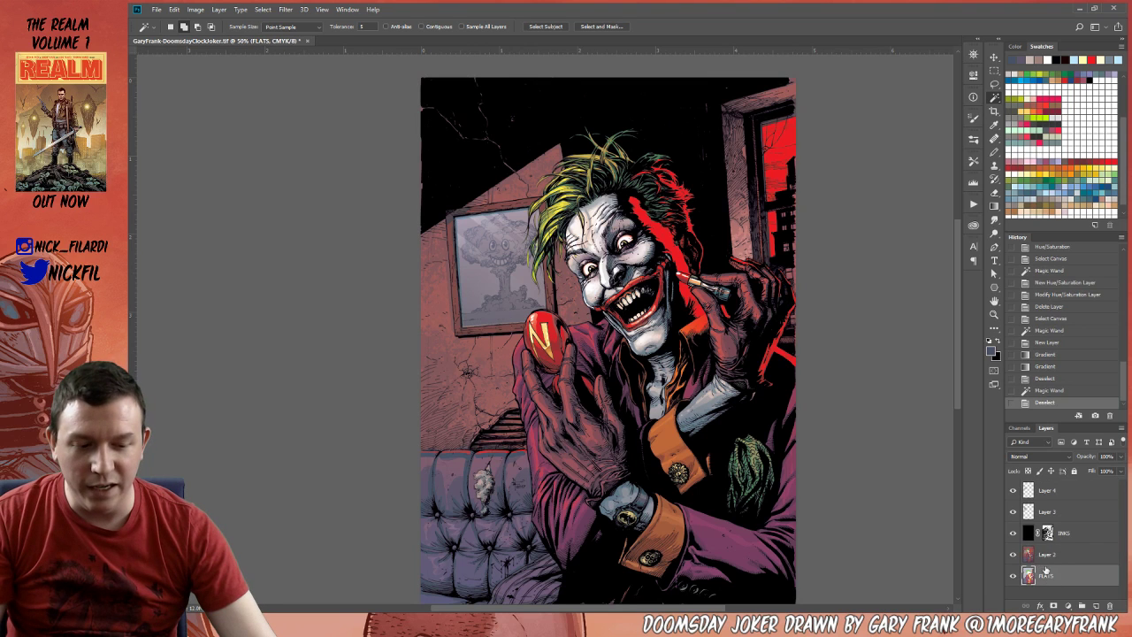
click(455, 283)
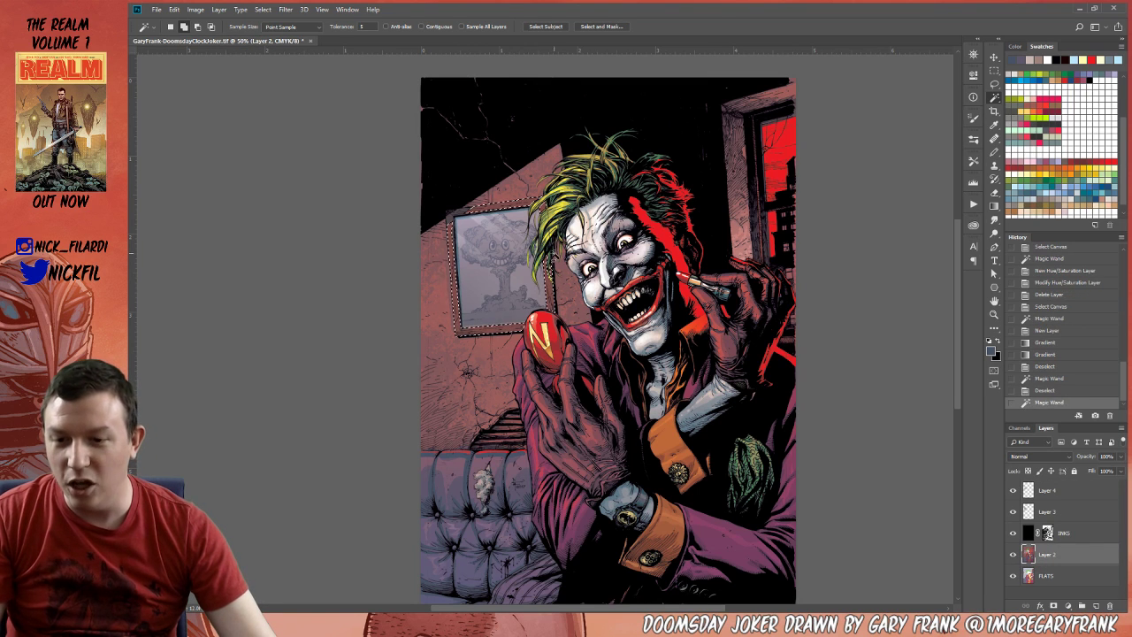
key(g)
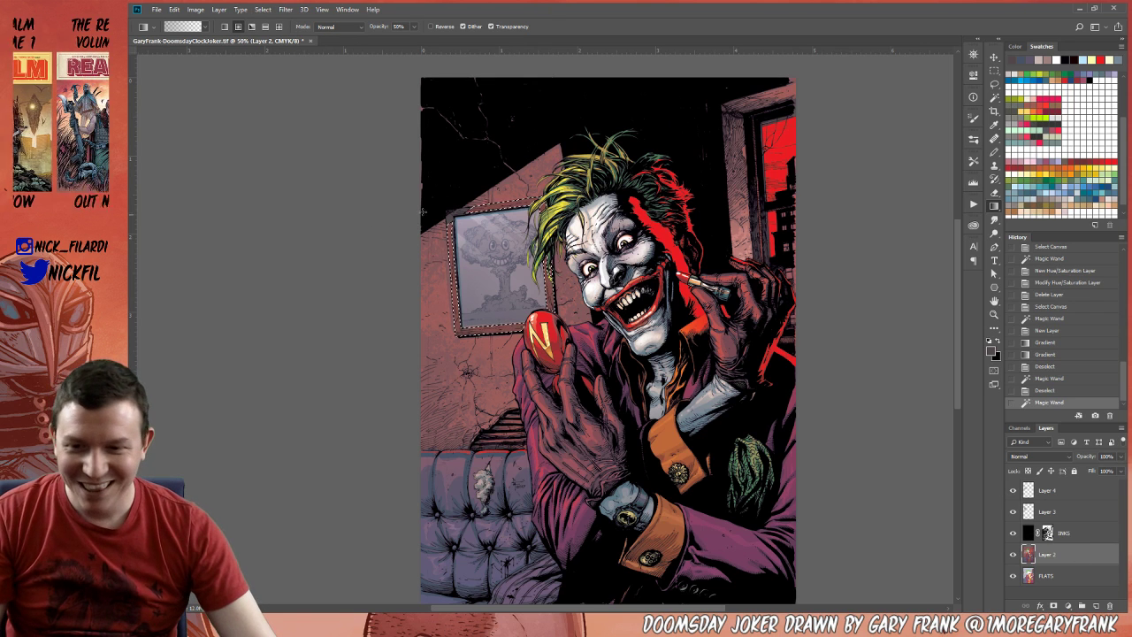
drag(881, 407, 432, 204)
key(ctrl+d)
key(z)
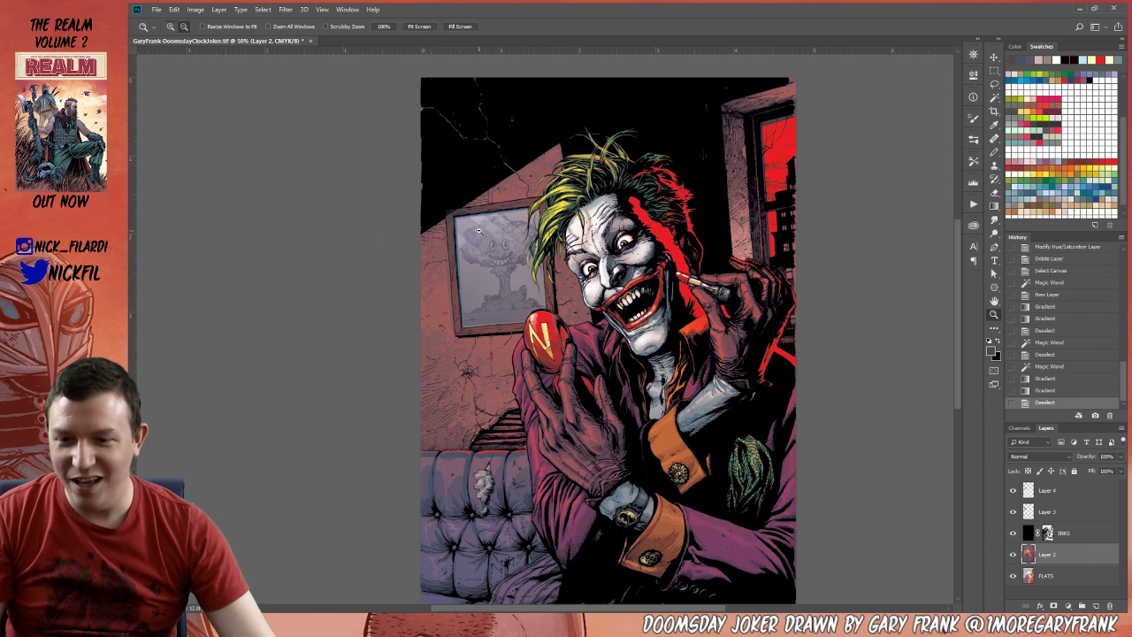
alt+click(478, 242)
key(ctrl+r)
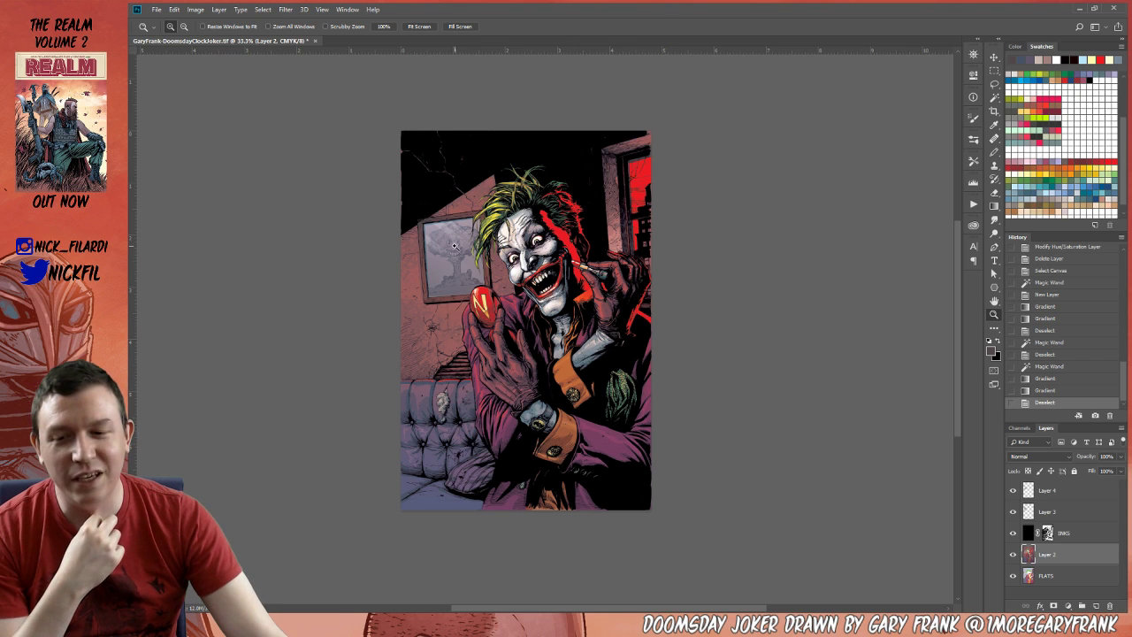
key(w)
click(644, 188)
key(ctrl+d)
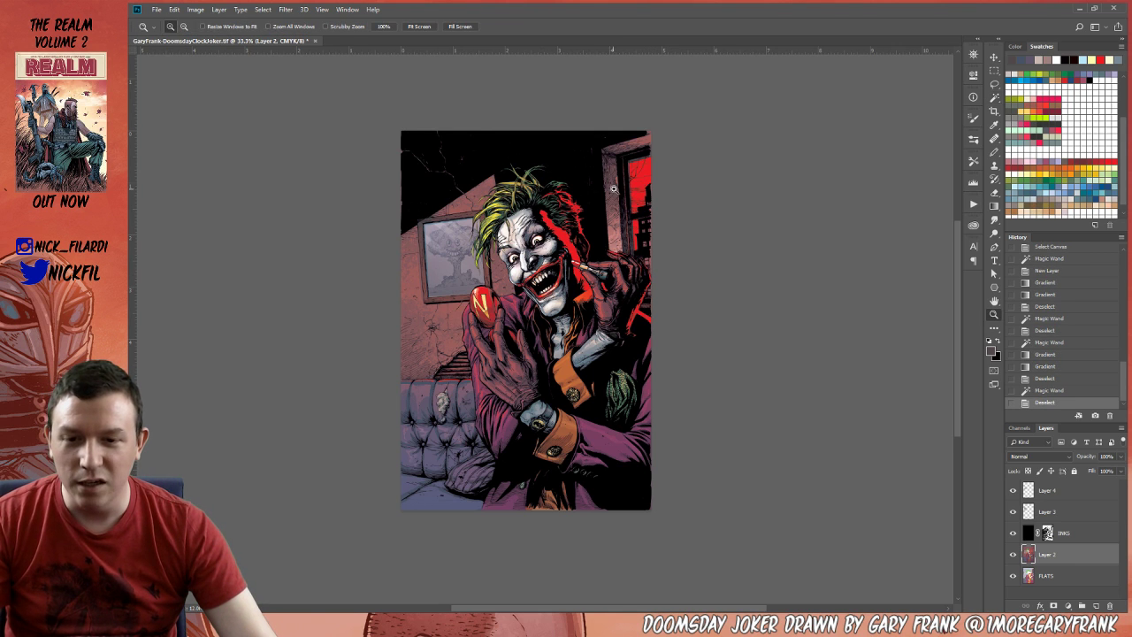
Turn on the Magic Wand's Contiguous option and select the red sky areas inside the window on Layer 2.
key(ctrl+plus)
click(433, 27)
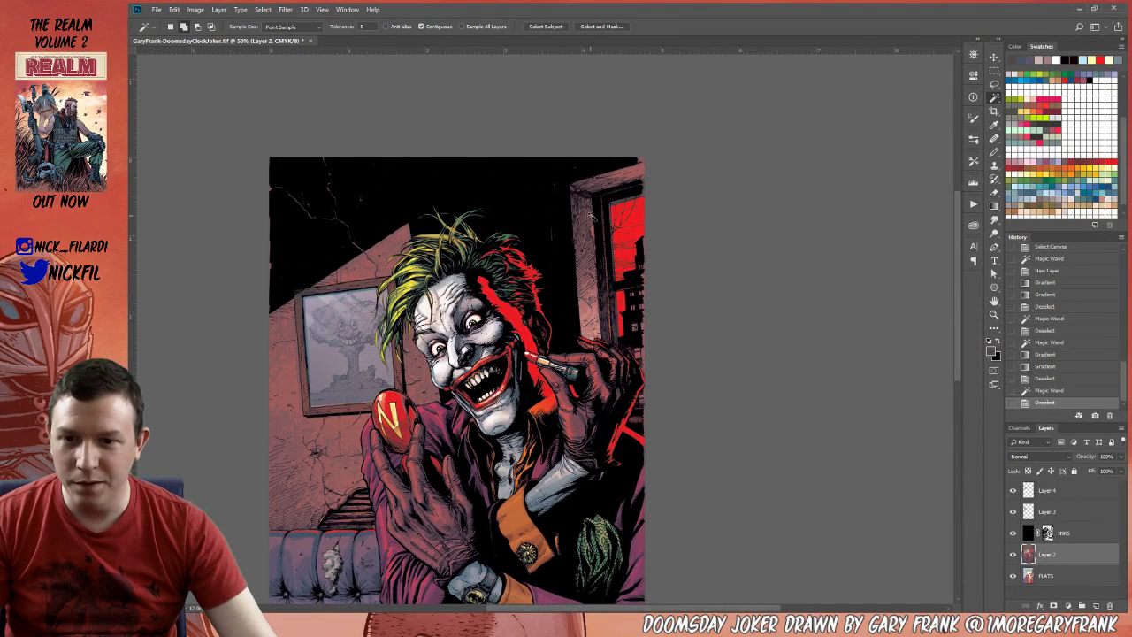
click(627, 228)
click(641, 258)
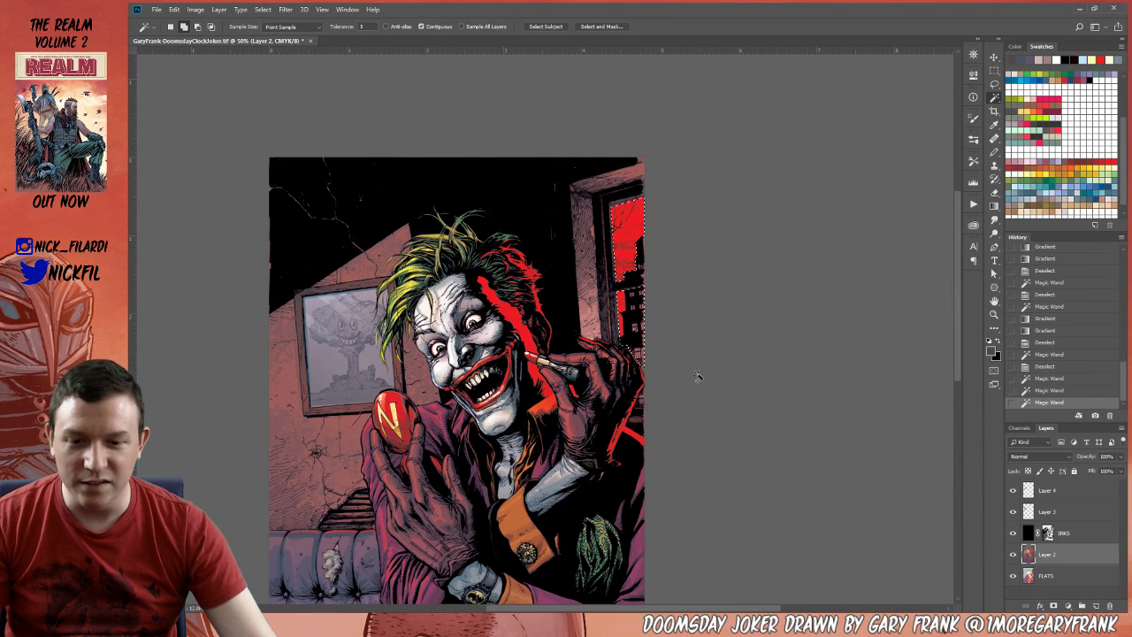
key(ctrl+d)
click(630, 266)
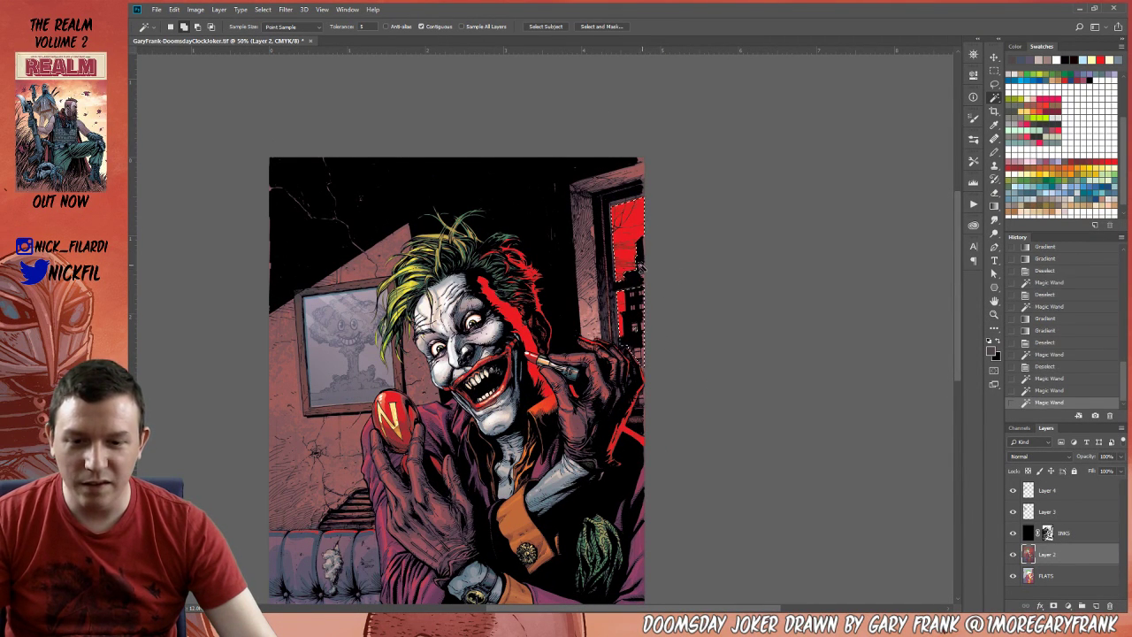
Darken the selected window sky on Layer 2 with dark red gradients in Normal mode.
scroll(1076, 78, up, 3)
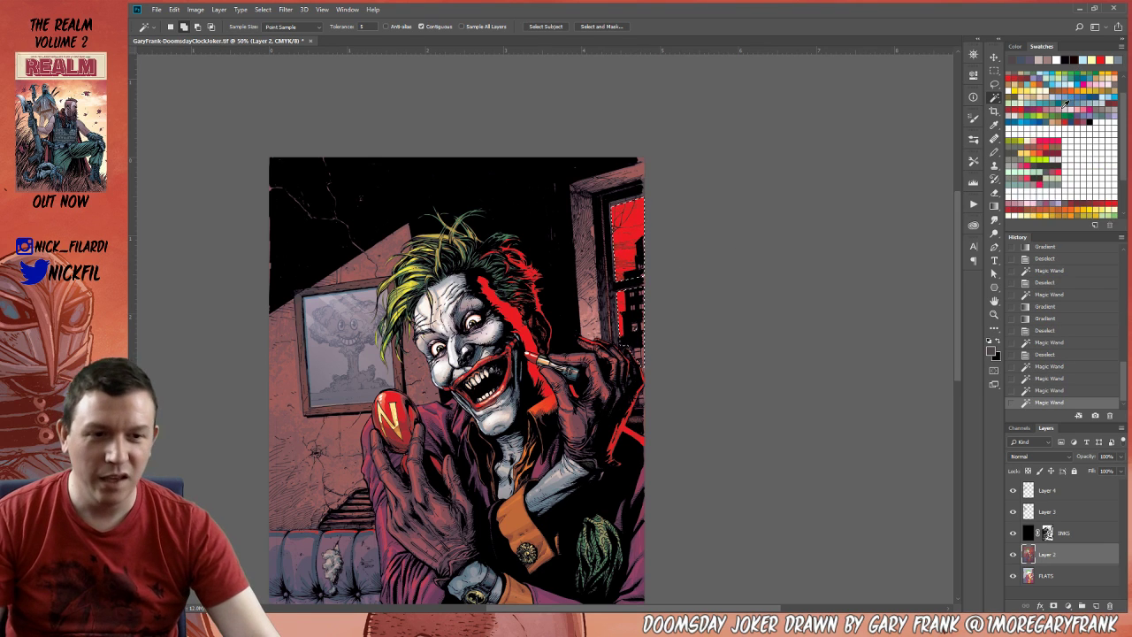
click(1080, 72)
key(g)
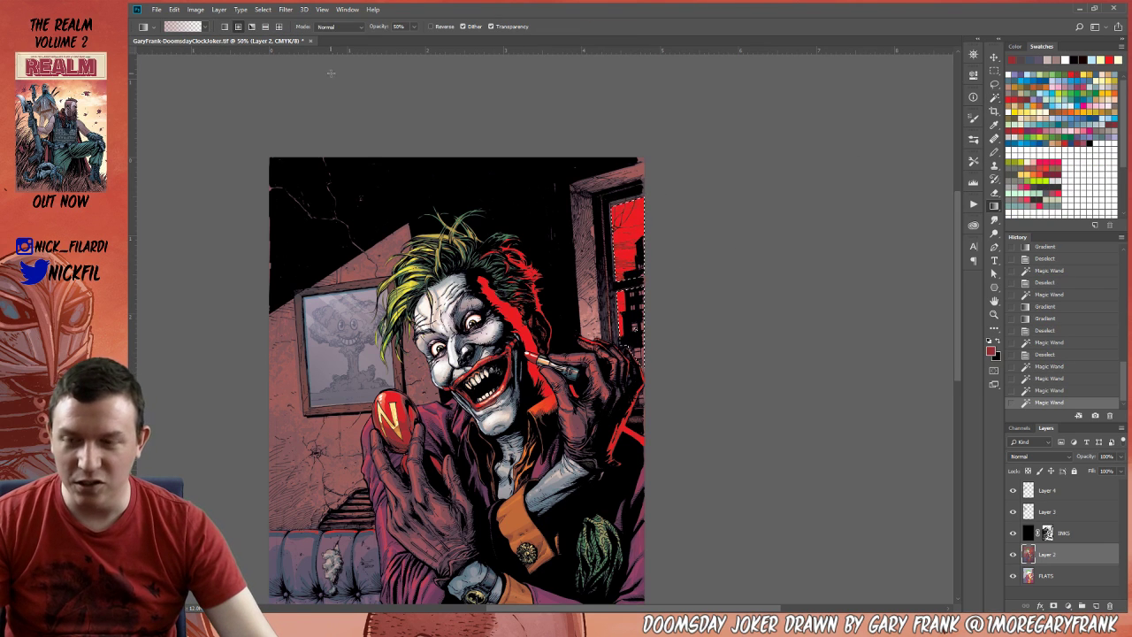
click(339, 26)
click(349, 46)
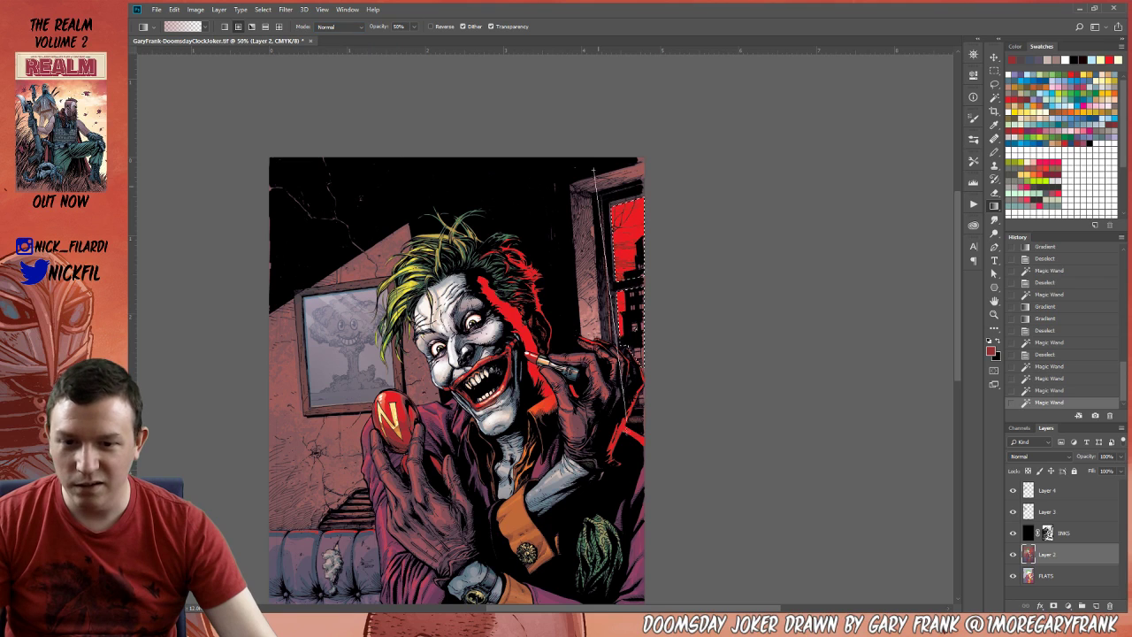
drag(594, 170, 595, 172)
drag(625, 414, 669, 324)
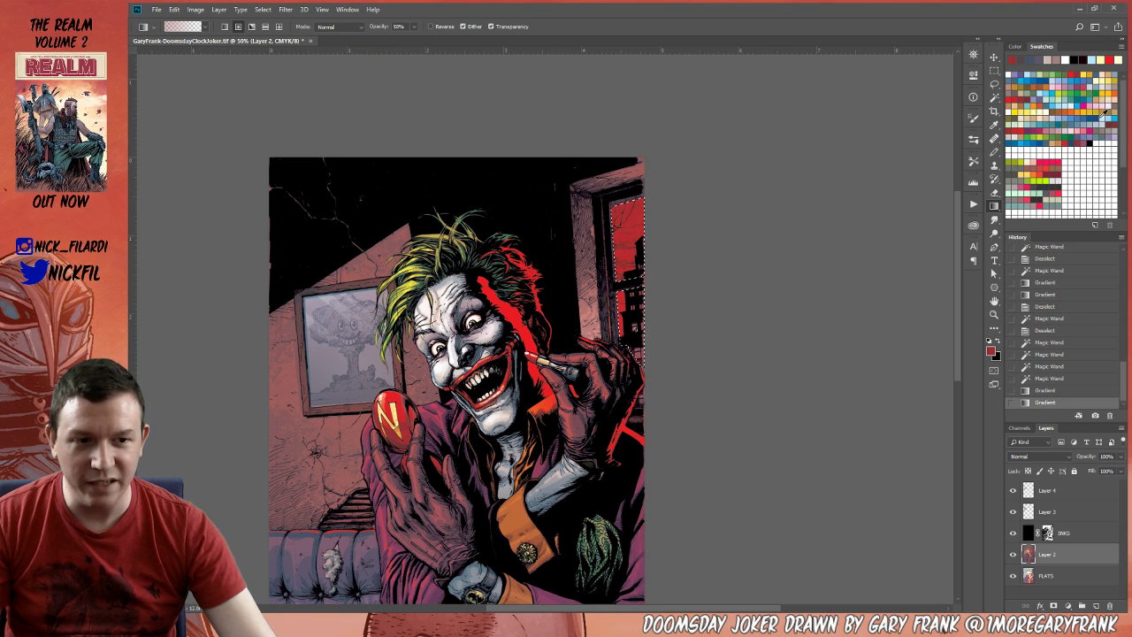
Try a light blue gradient over the selected window sky.
click(1101, 113)
drag(594, 142, 611, 265)
key(ctrl+z)
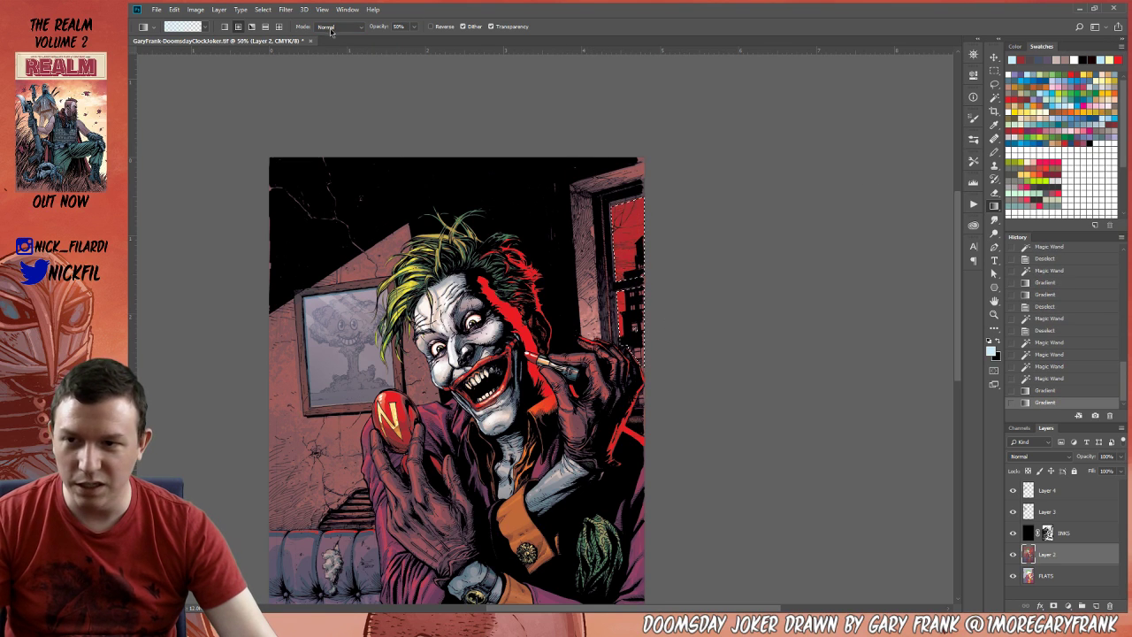
Tint the window sky purple with dark blue gradients in Normal mode and clear the selection.
click(340, 27)
click(339, 38)
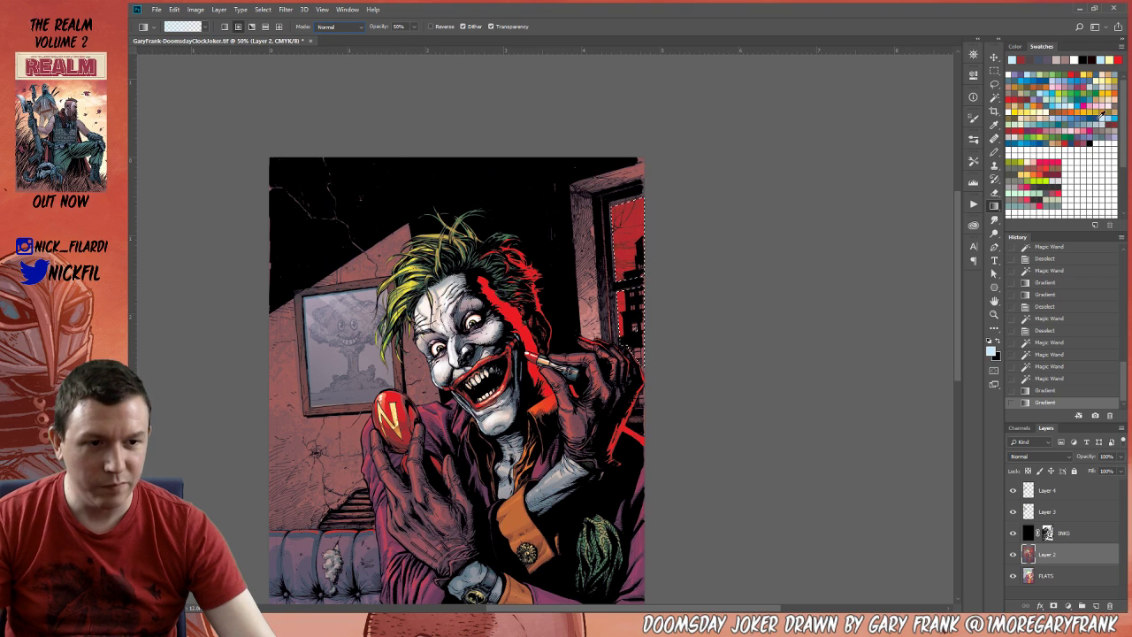
click(1101, 115)
drag(610, 168, 624, 291)
drag(620, 115, 620, 116)
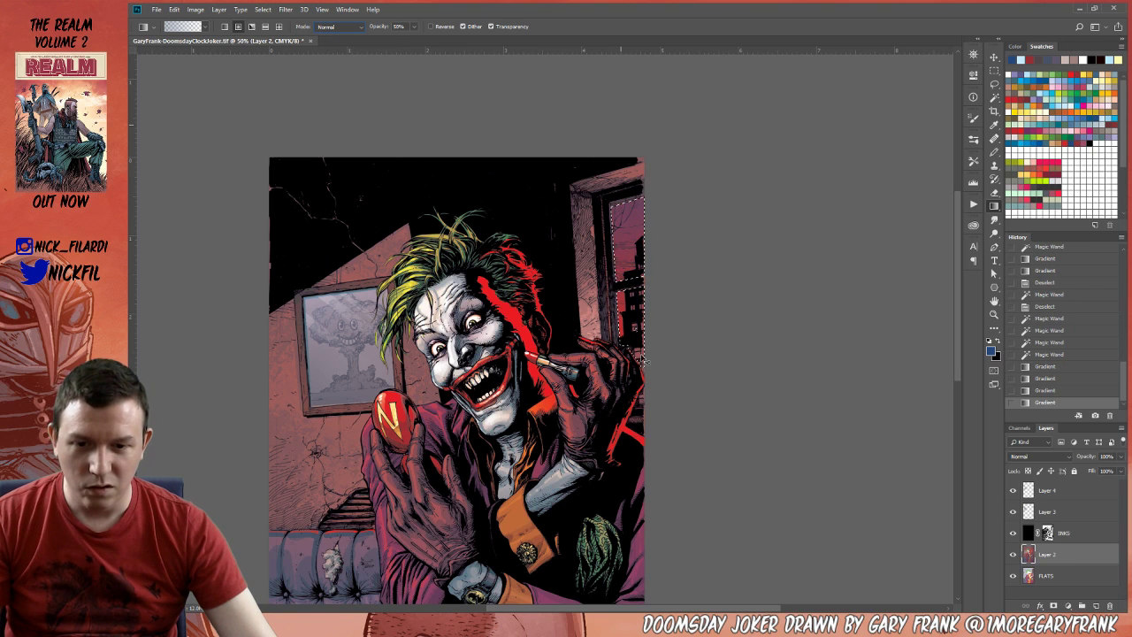
key(ctrl+d)
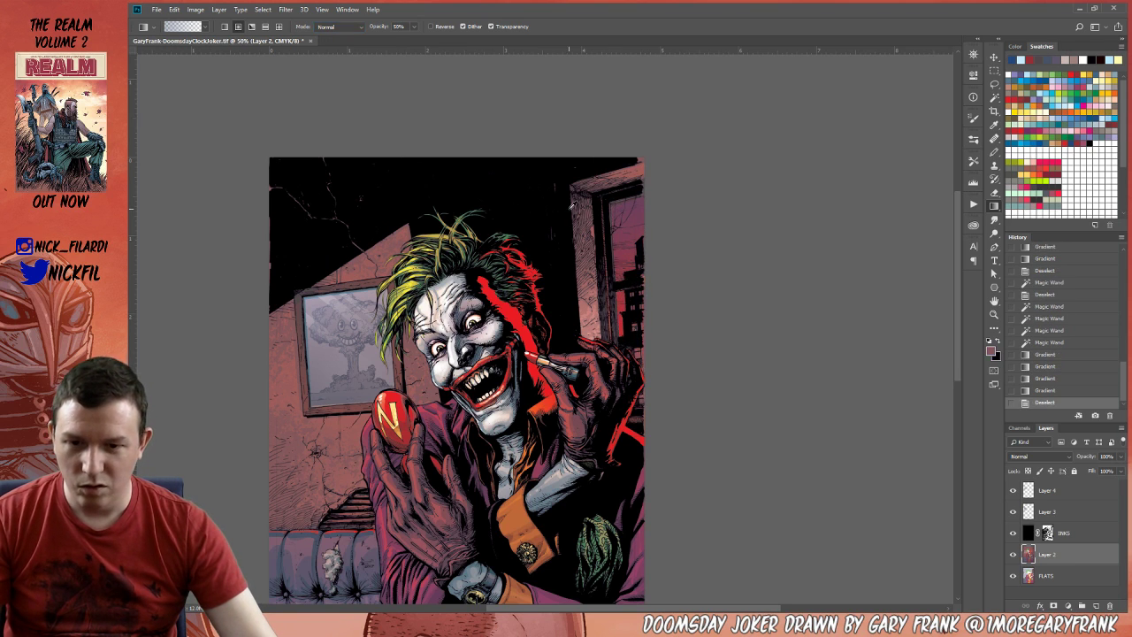
Select the torn stuffing patch on the sofa's backrest using the FLATS layer.
drag(561, 284, 694, 211)
alt+click(656, 285)
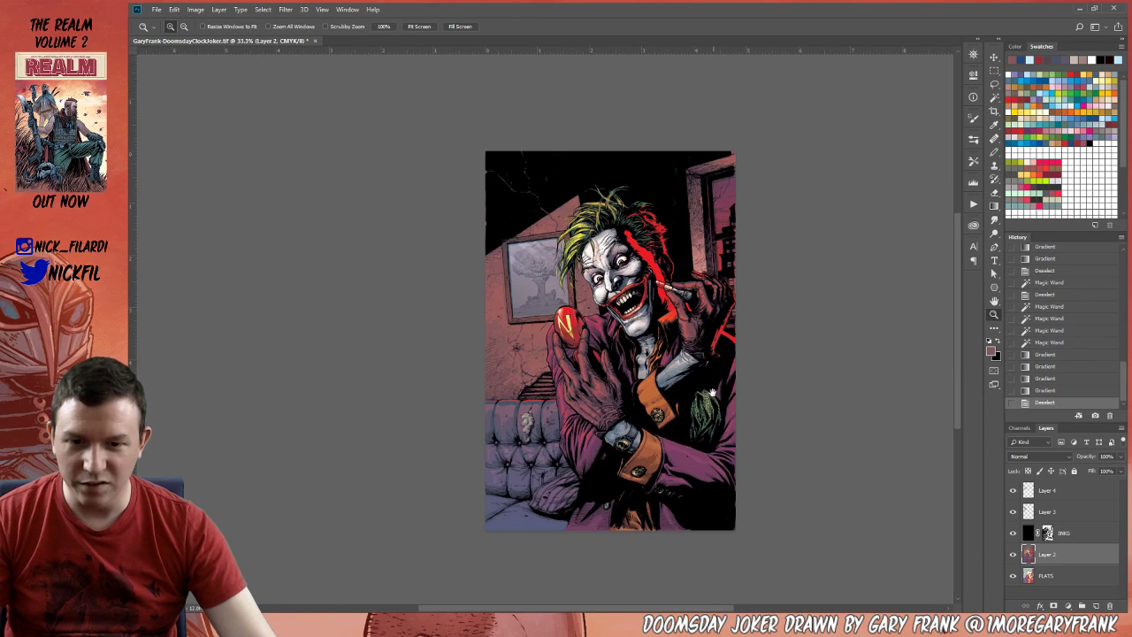
drag(713, 392, 688, 370)
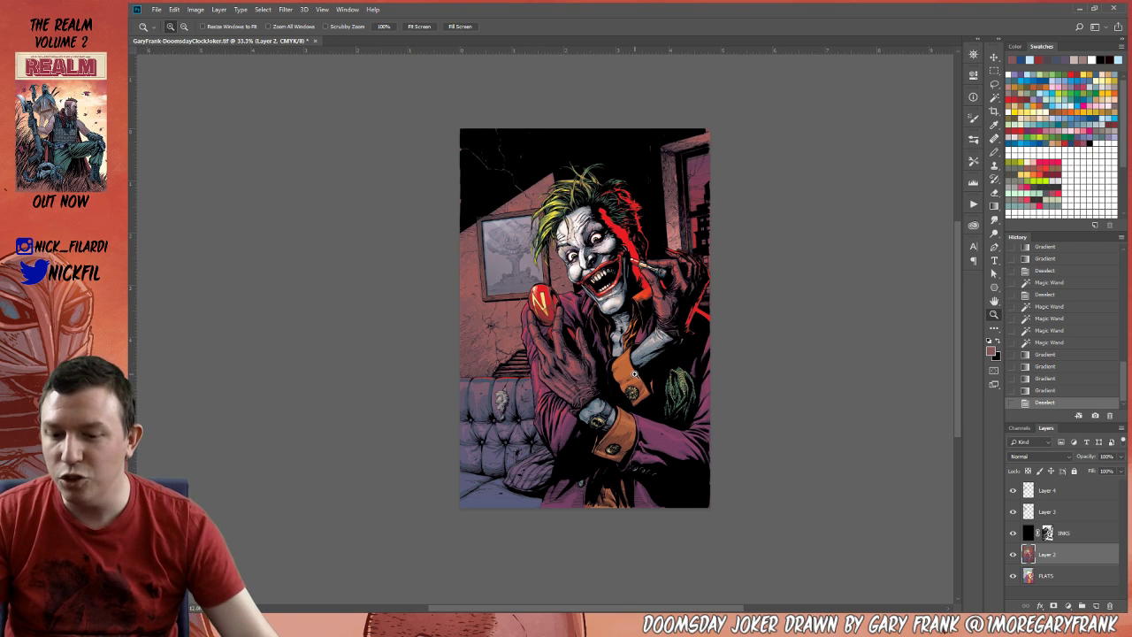
click(552, 366)
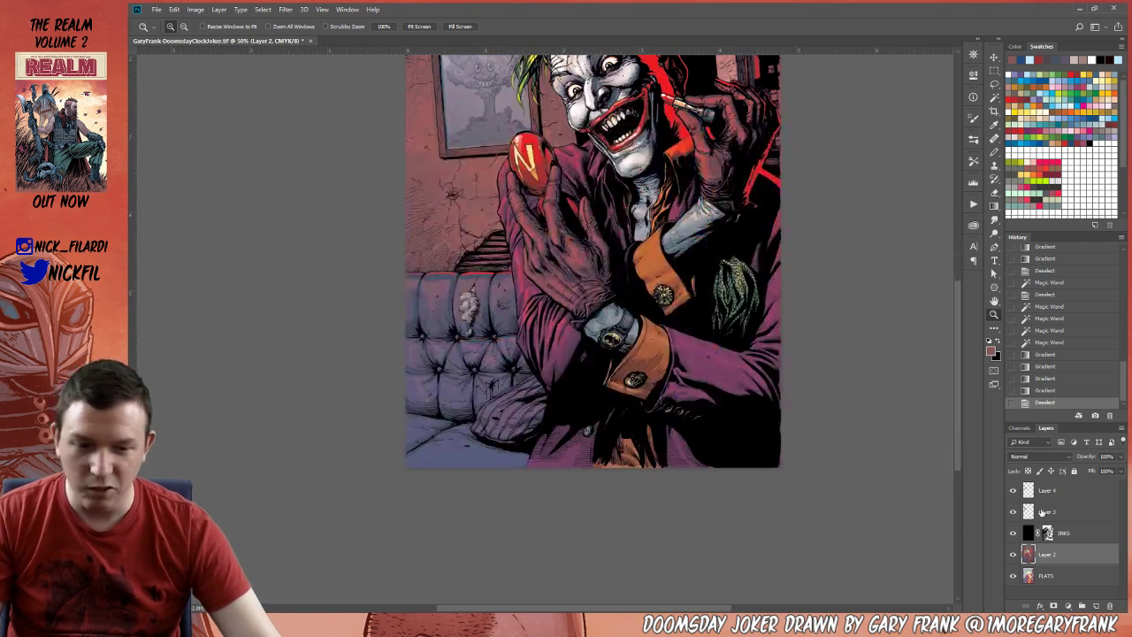
key(w)
click(1060, 577)
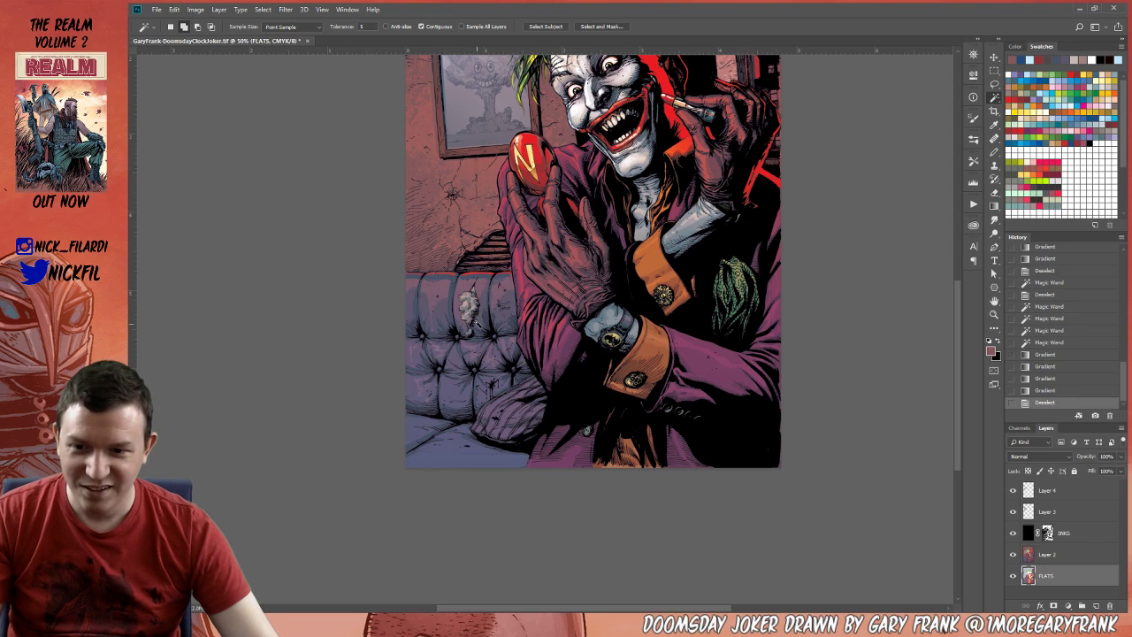
click(469, 309)
Fill the stuffing patch with blue on Layer 2, fade the fill and clear the selection.
key(b)
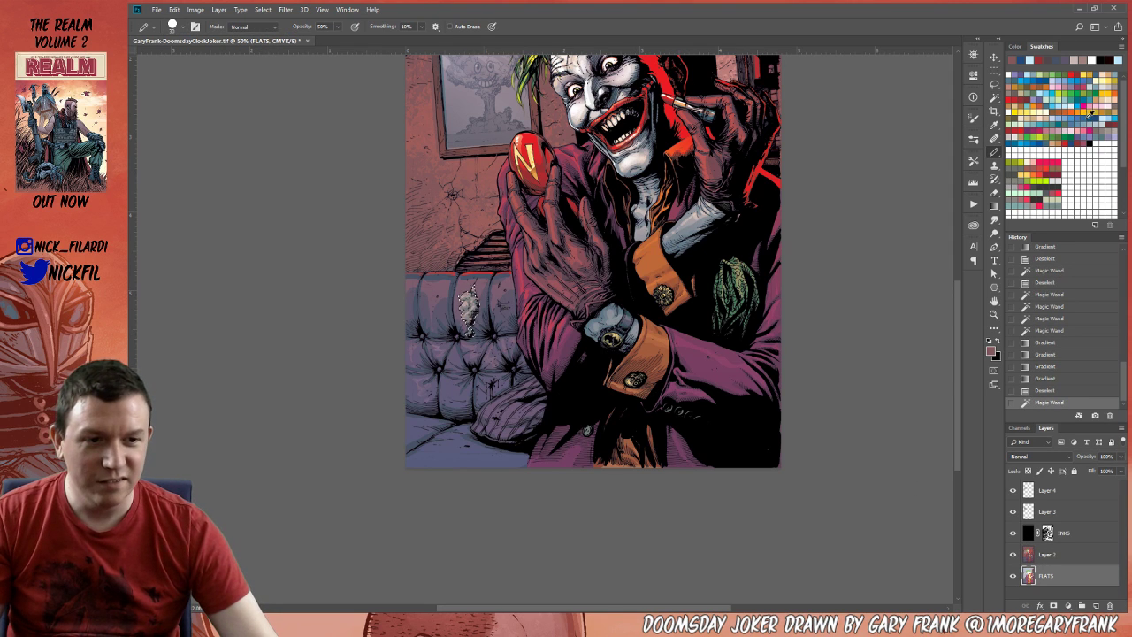
click(1088, 113)
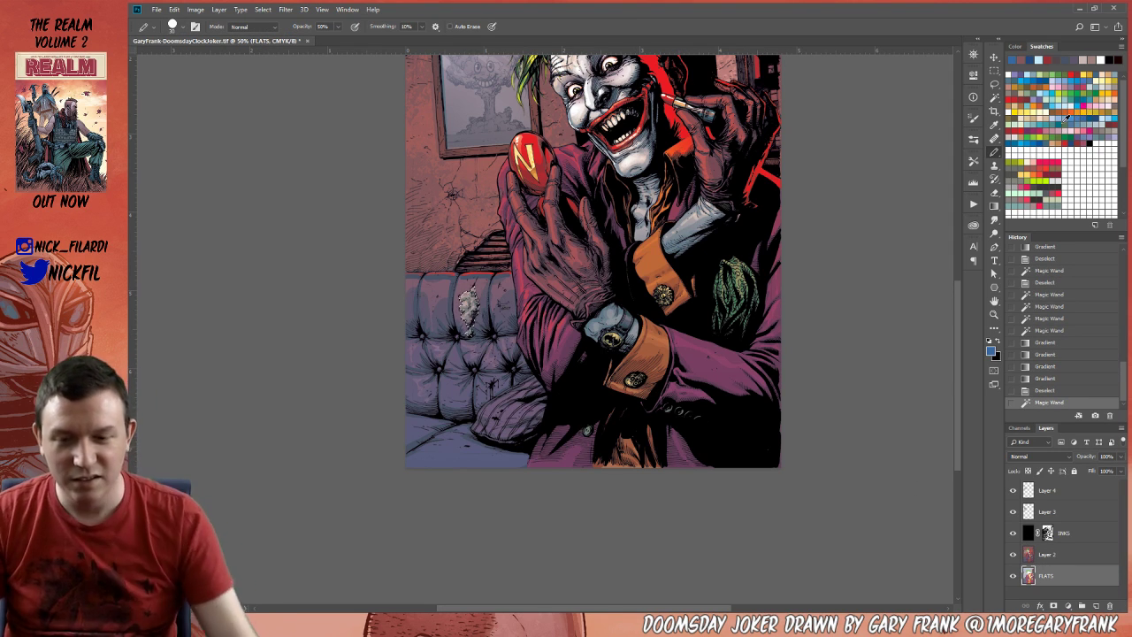
click(1053, 557)
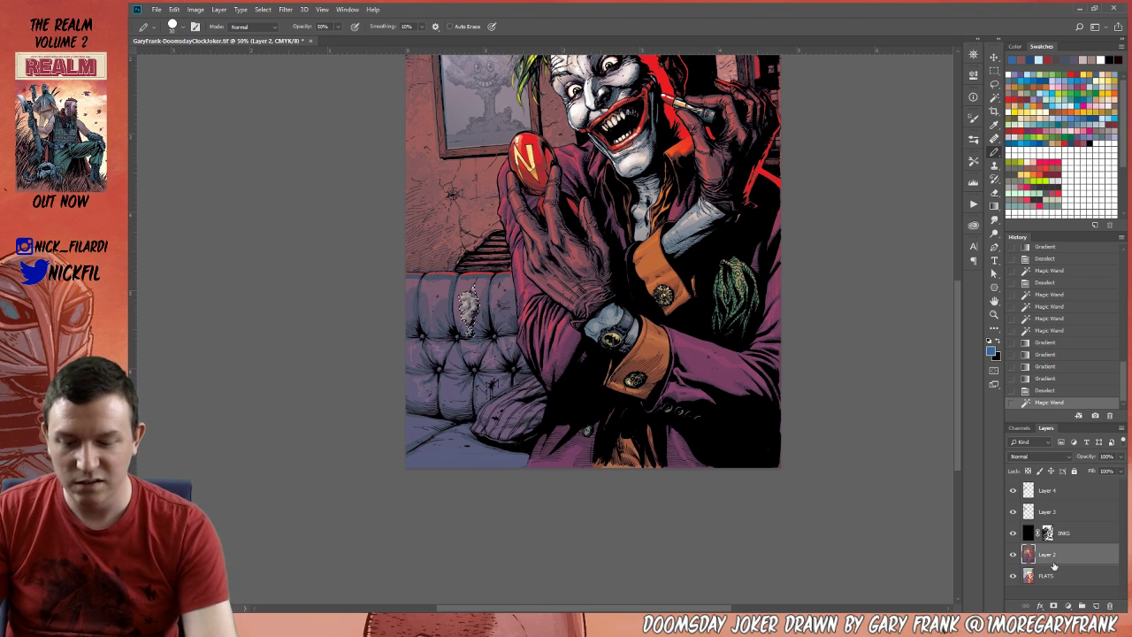
key(alt+BackSpace)
key(ctrl+d)
key(z)
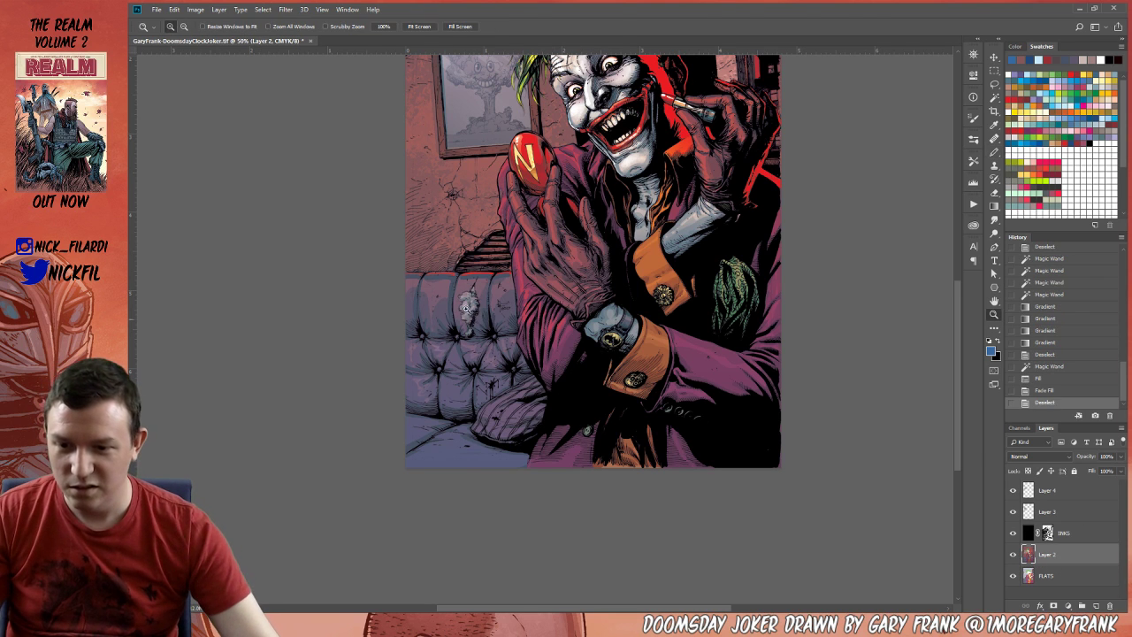
Select the whole sofa, including its armrest, with the Magic Wand on the FLATS layer.
alt+click(546, 375)
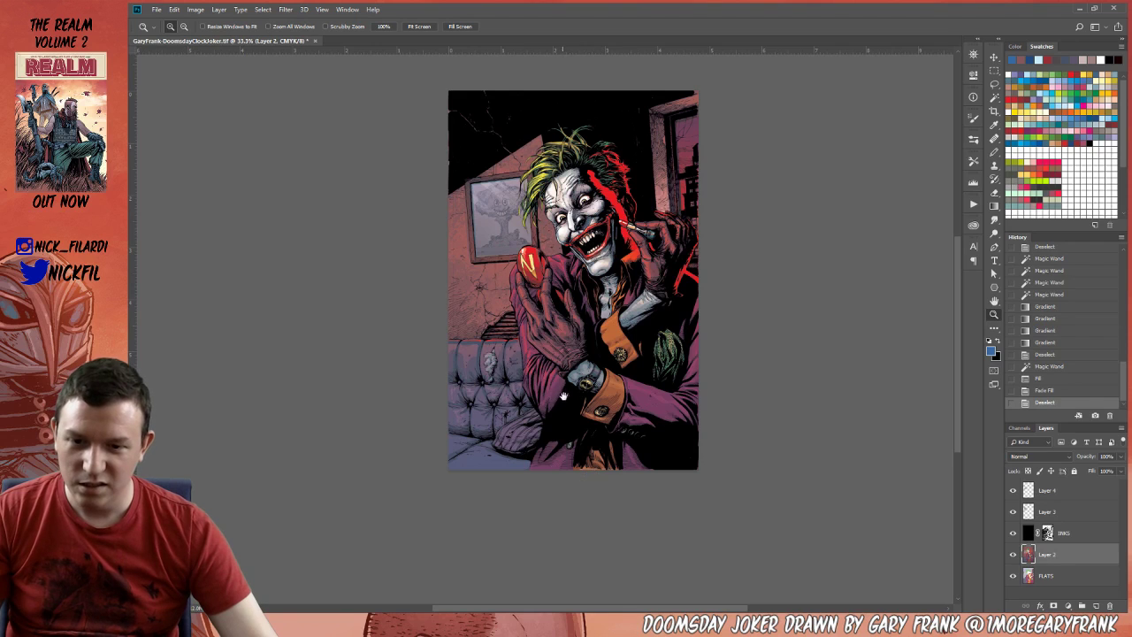
drag(564, 396, 585, 520)
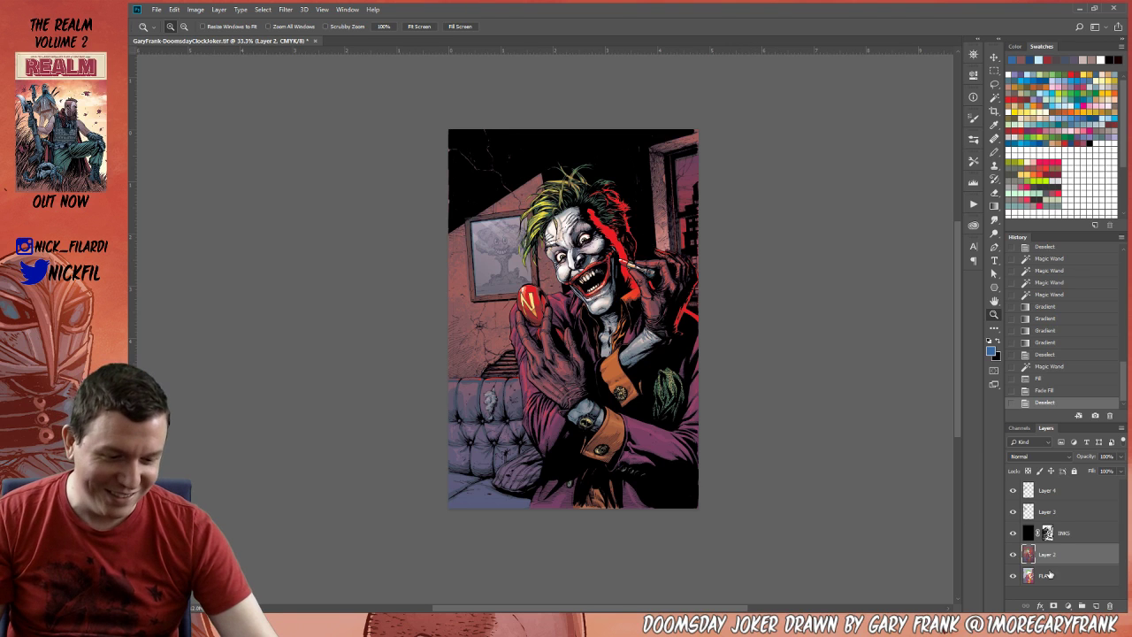
click(1048, 575)
key(w)
click(482, 434)
click(550, 478)
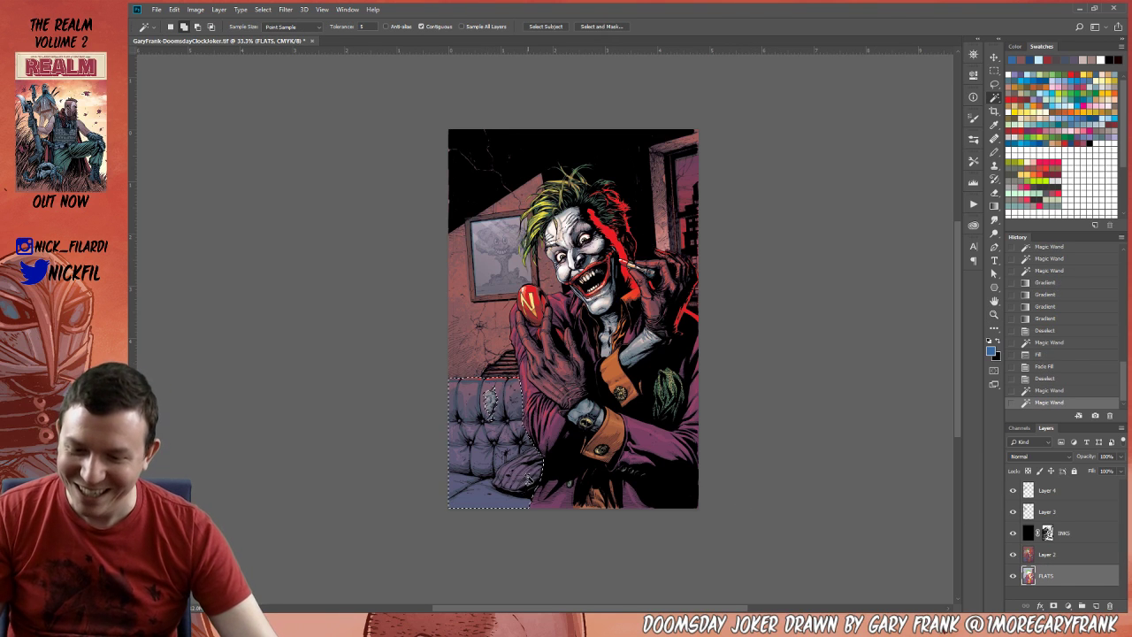
Lower the selected sofa's saturation to -27 on Layer 2 using Hue/Saturation.
click(1079, 557)
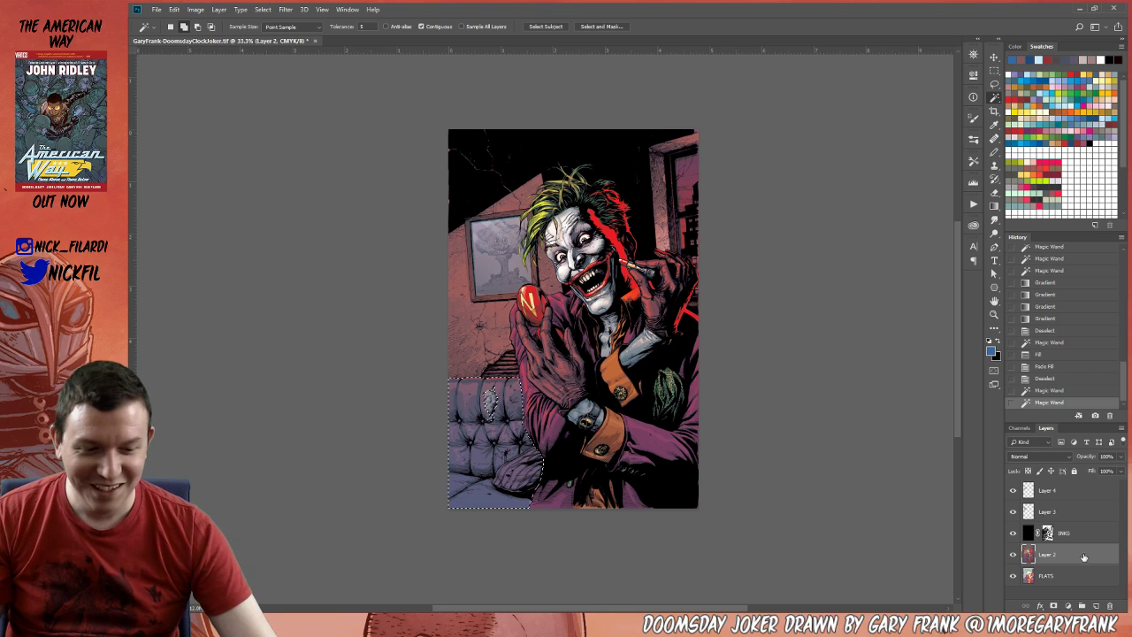
key(ctrl+u)
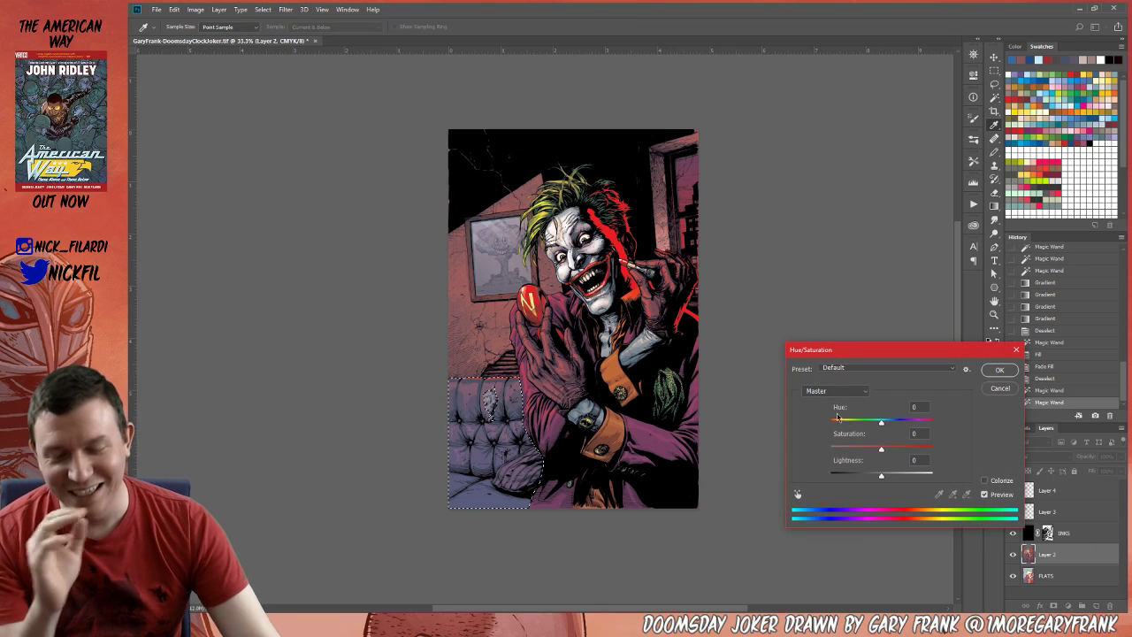
drag(872, 450, 865, 453)
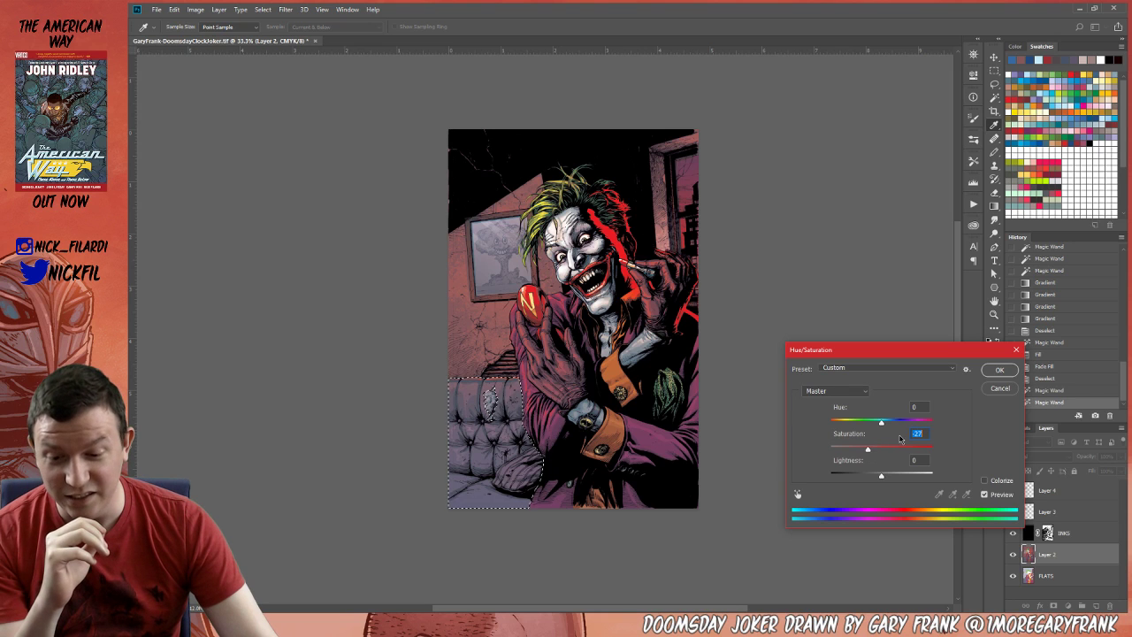
click(994, 371)
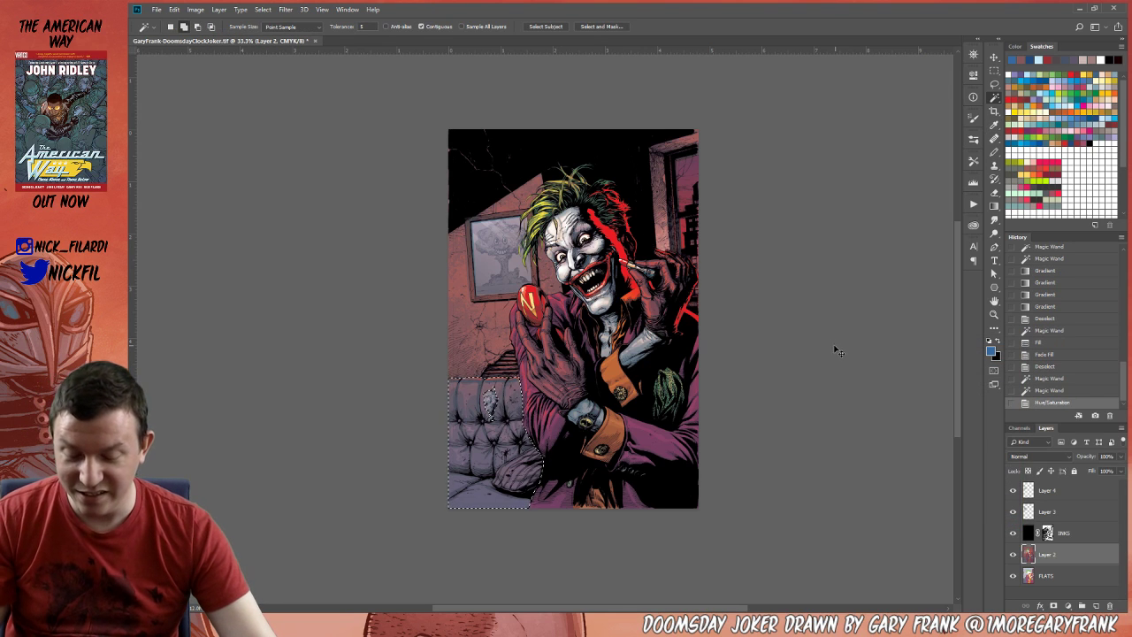
key(ctrl+b)
key(Escape)
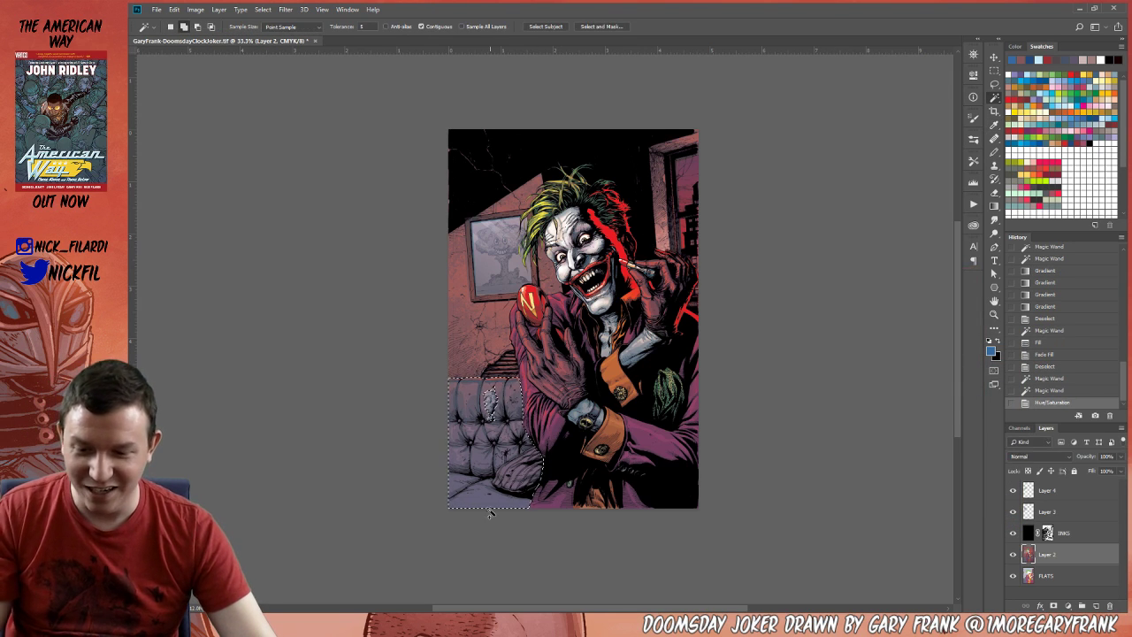
Shade the sofa with muted teal-blue gradients in Multiply mode and clear the selection.
key(b)
click(990, 352)
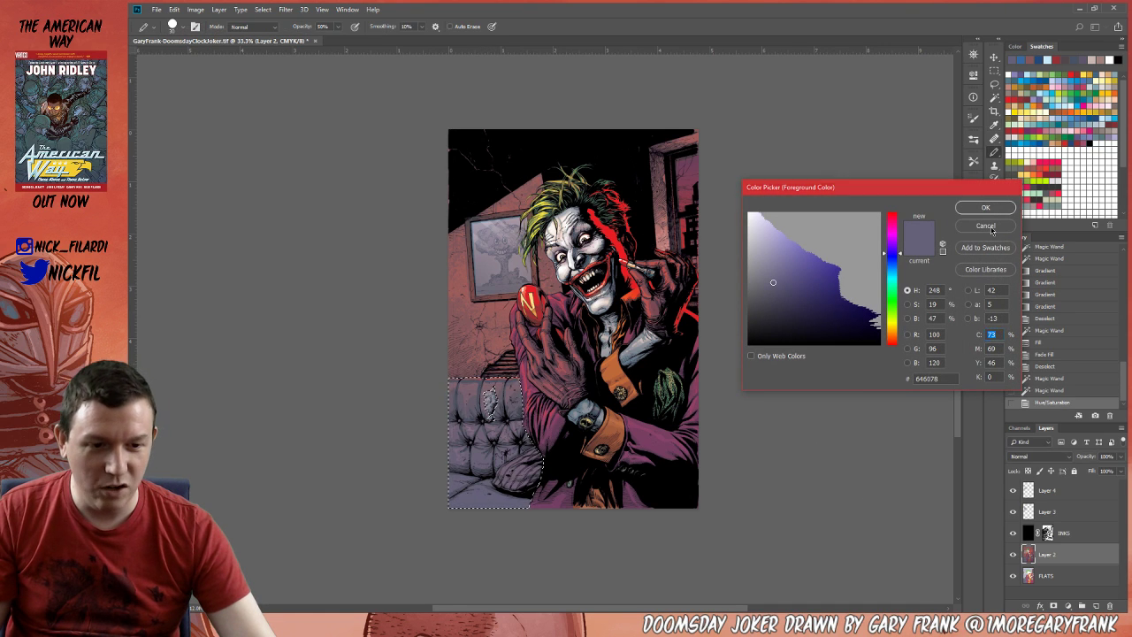
click(986, 207)
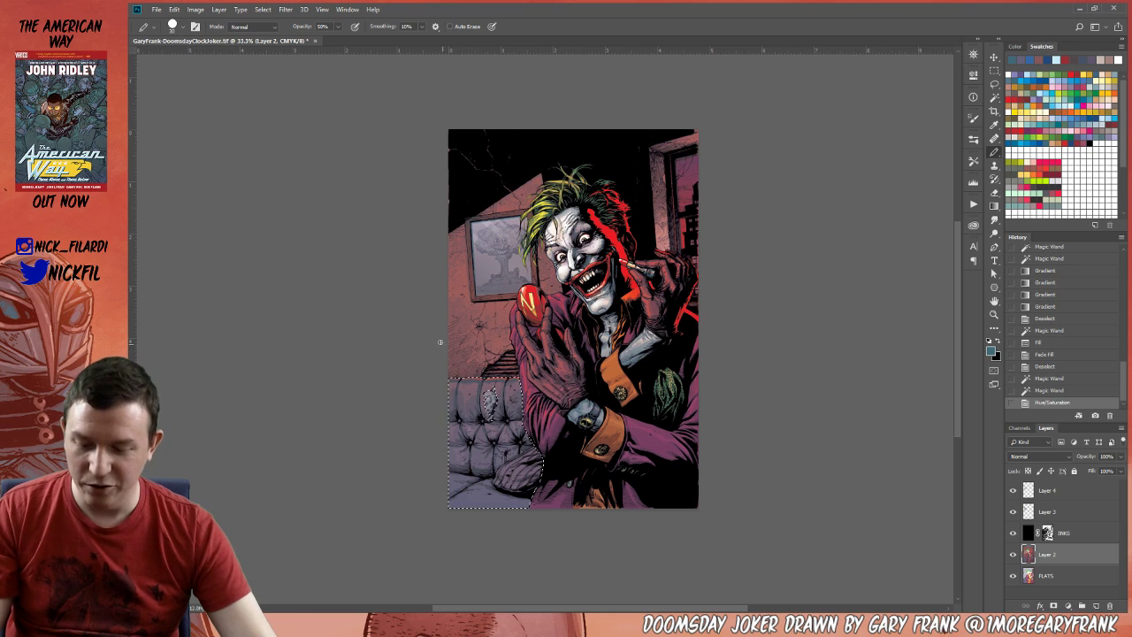
key(g)
click(336, 26)
click(336, 78)
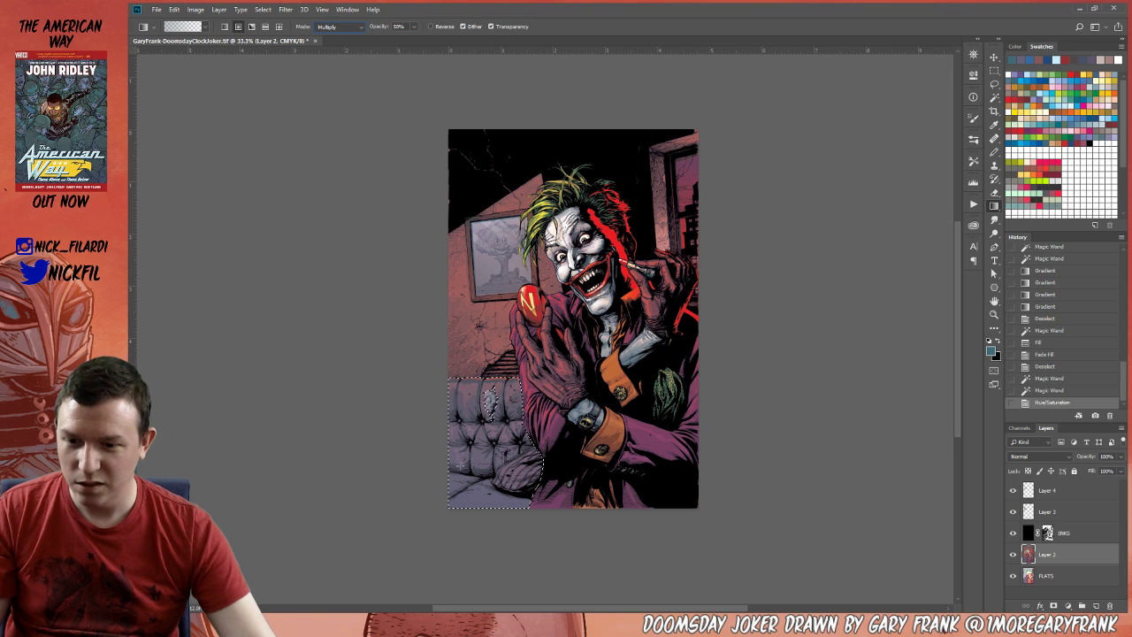
drag(462, 559, 459, 562)
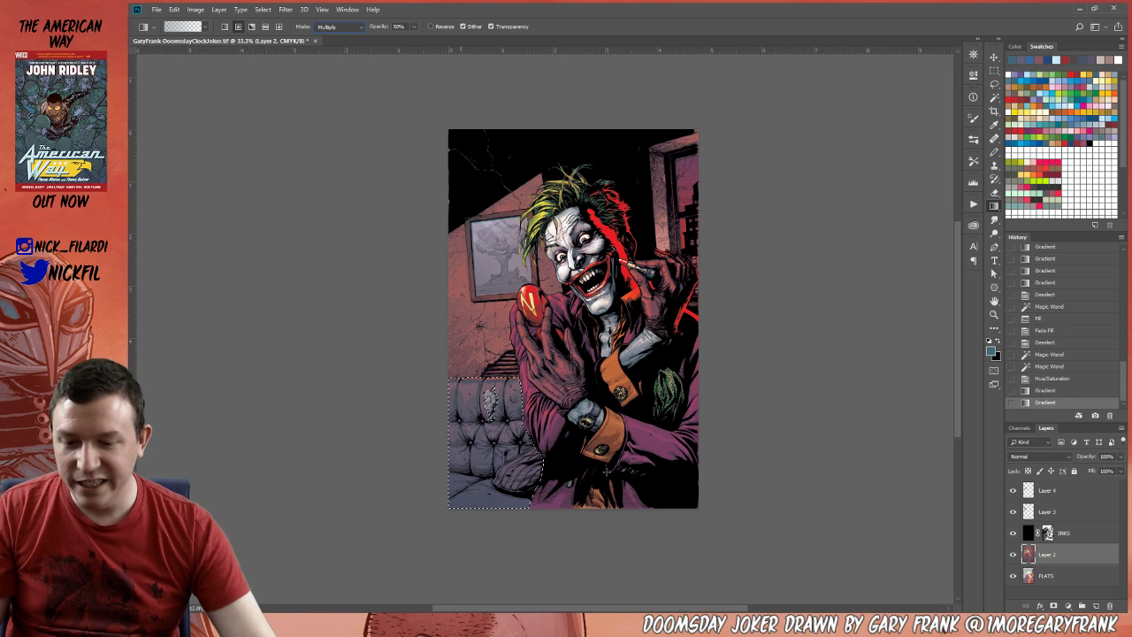
key(ctrl+d)
Sample a greyish violet from the sofa and check its tones up close and against the whole illustration.
alt+click(510, 423)
mouse_move(518, 461)
mouse_down()
mouse_move(527, 425)
mouse_move(484, 456)
mouse_move(501, 470)
mouse_up()
key(z)
click(497, 379)
alt+click(518, 354)
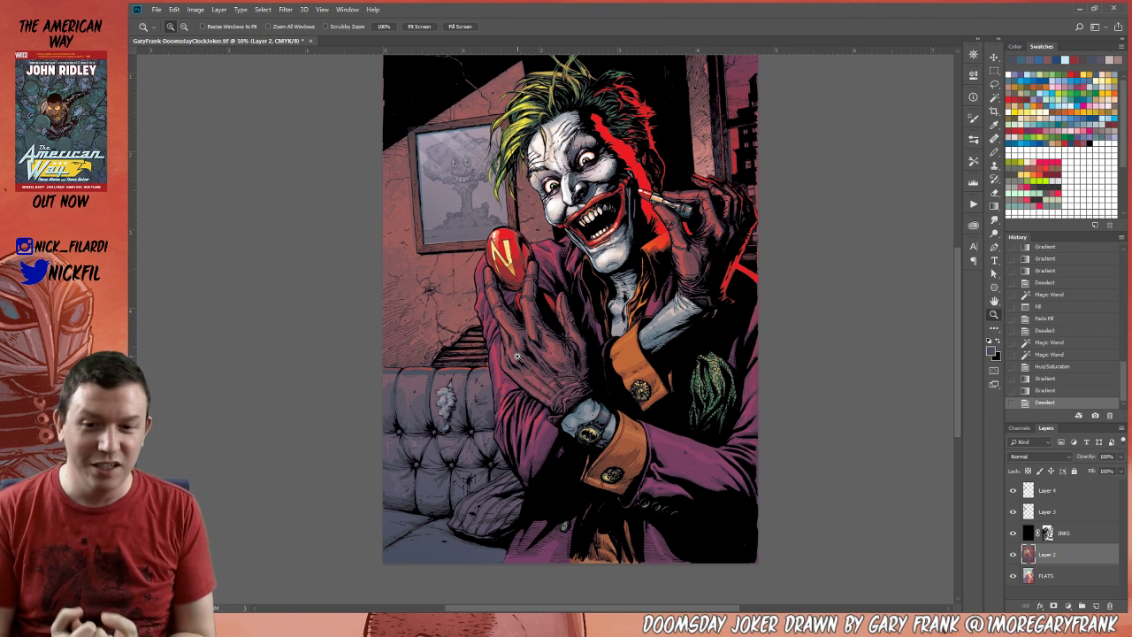
alt+click(517, 355)
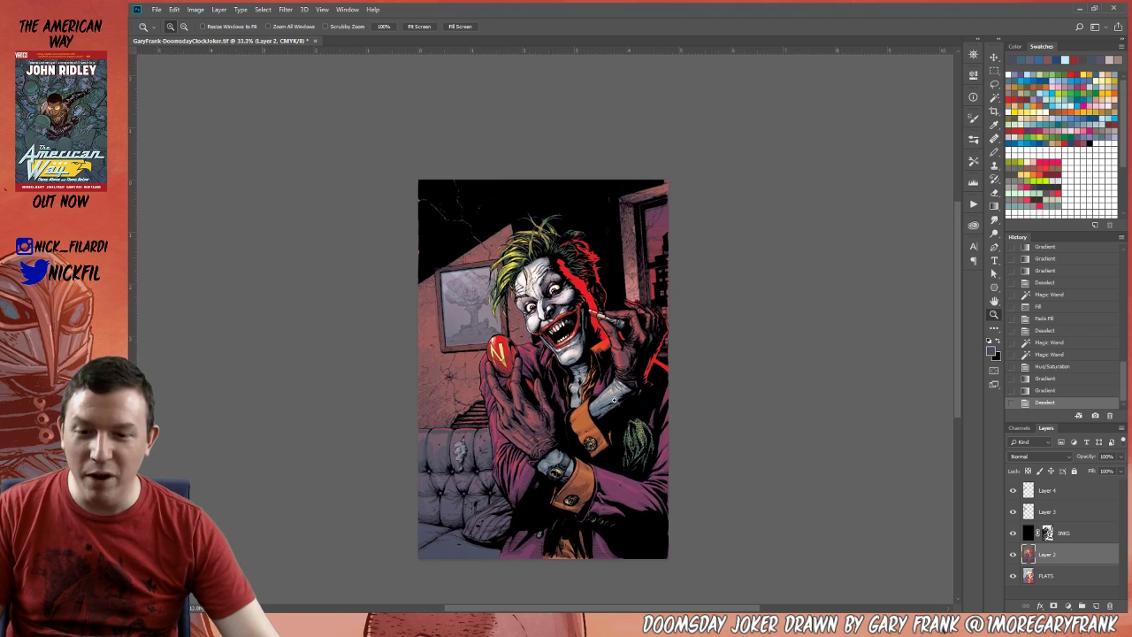
scroll(518, 343, down, 2)
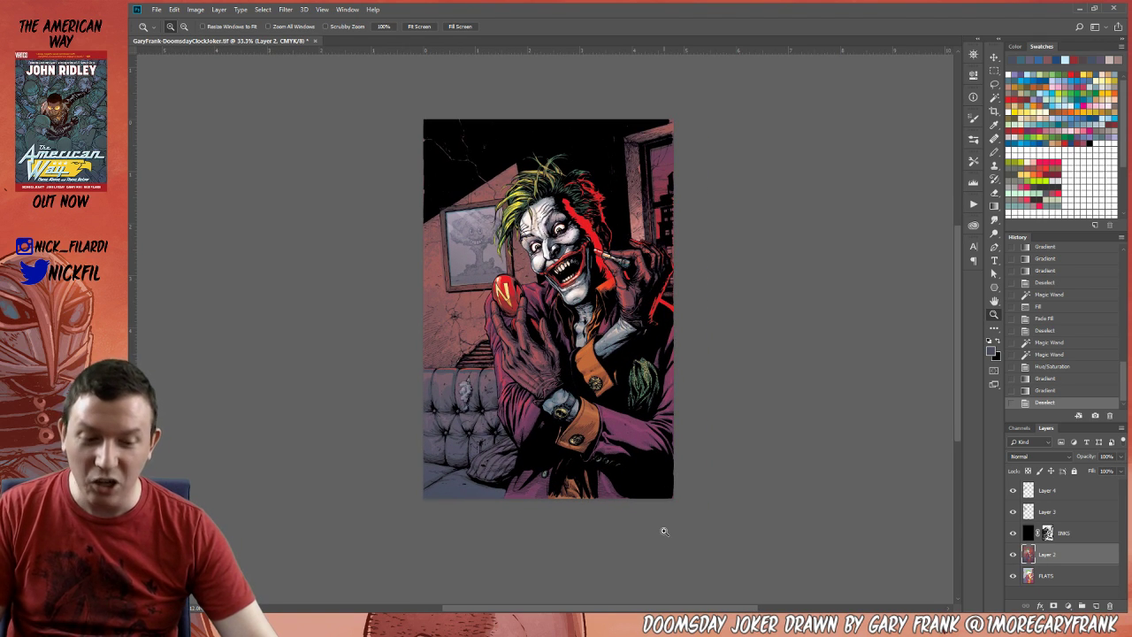
Compare the sofa's earlier history states and revert to the one before the Hue/Saturation change.
click(1062, 369)
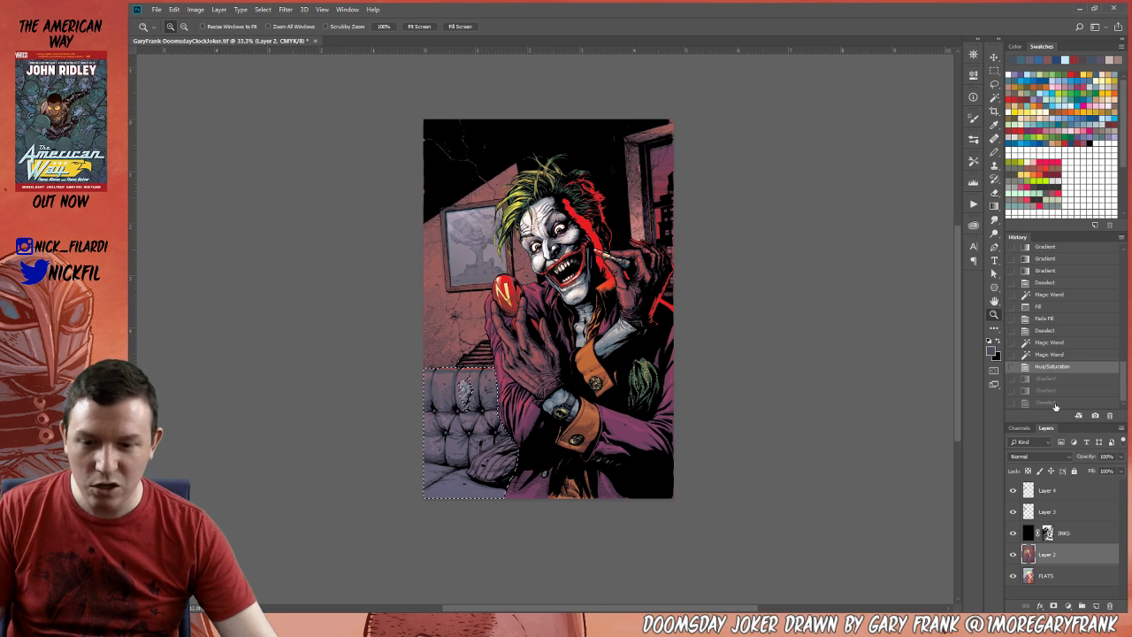
click(1056, 404)
click(1057, 366)
click(1051, 353)
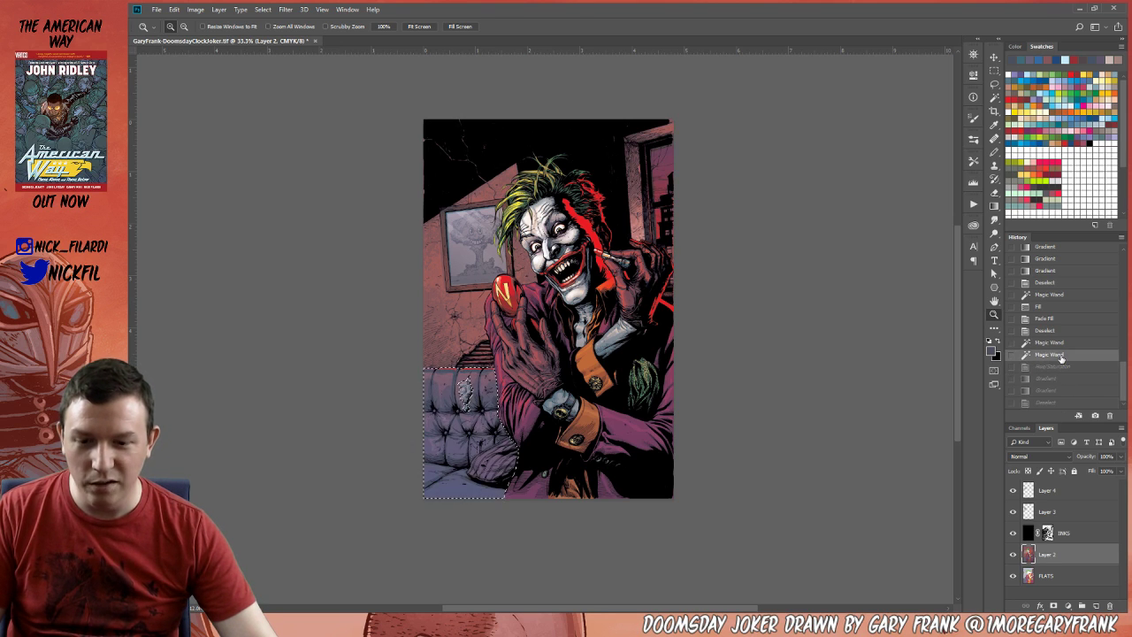
Shade the selected sofa again with gradients in Multiply mode on Layer 2.
key(g)
drag(460, 366, 438, 550)
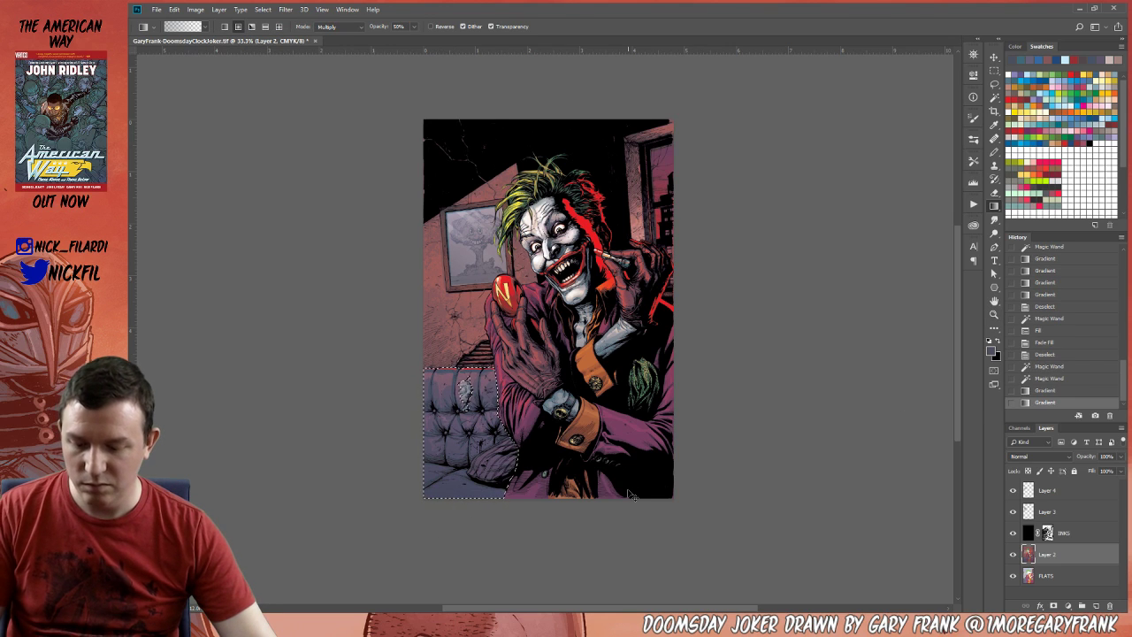
key(ctrl+b)
key(ctrl+h)
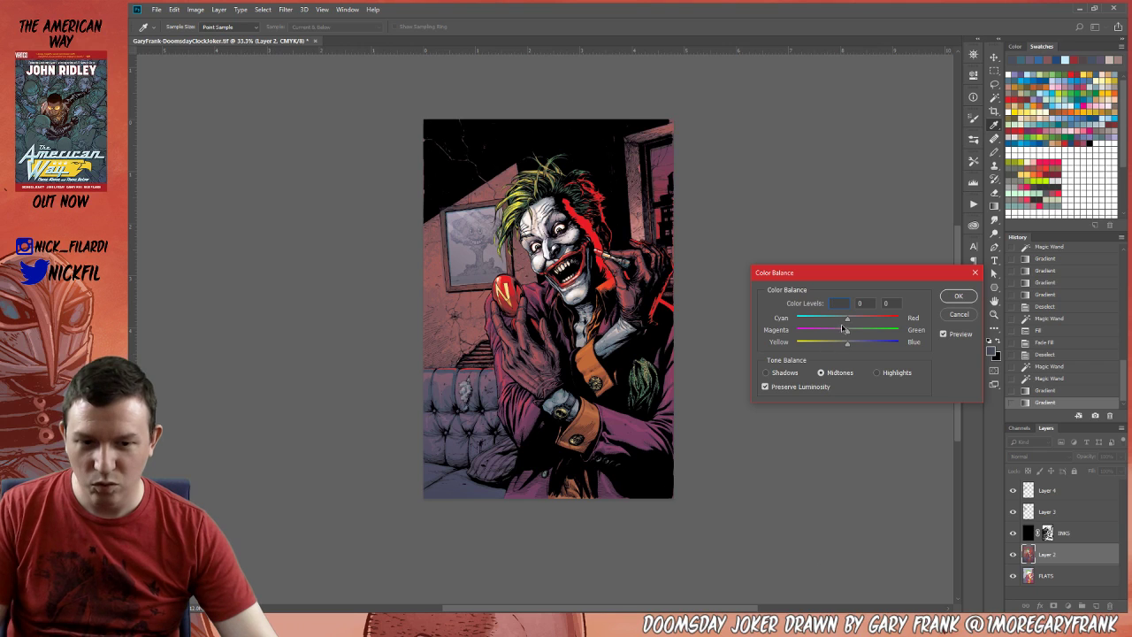
drag(868, 321, 872, 324)
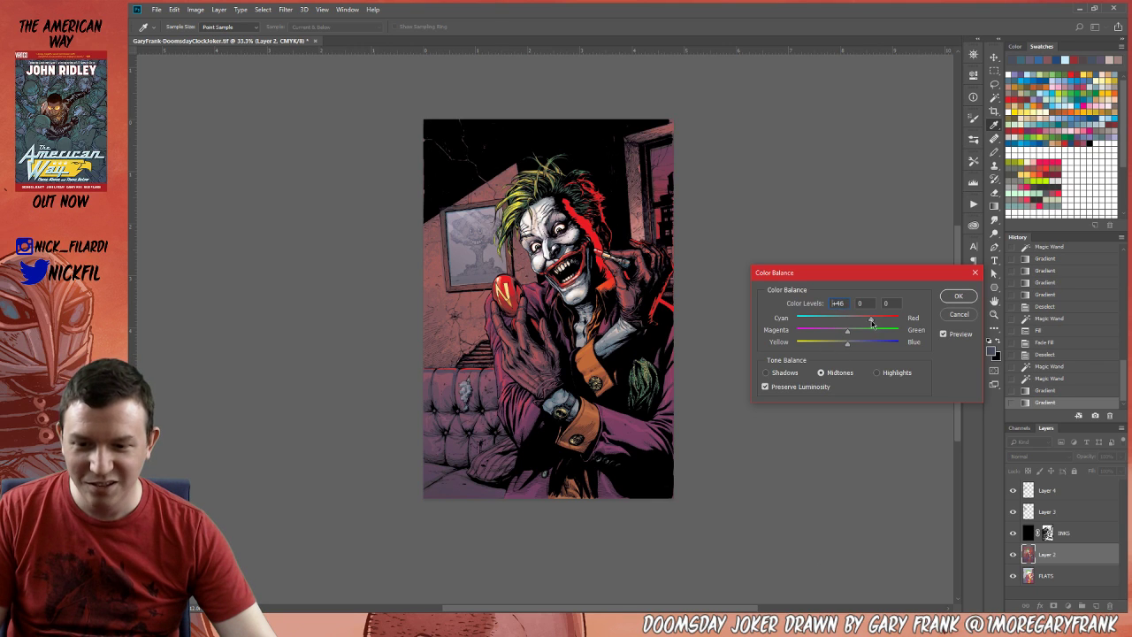
click(830, 345)
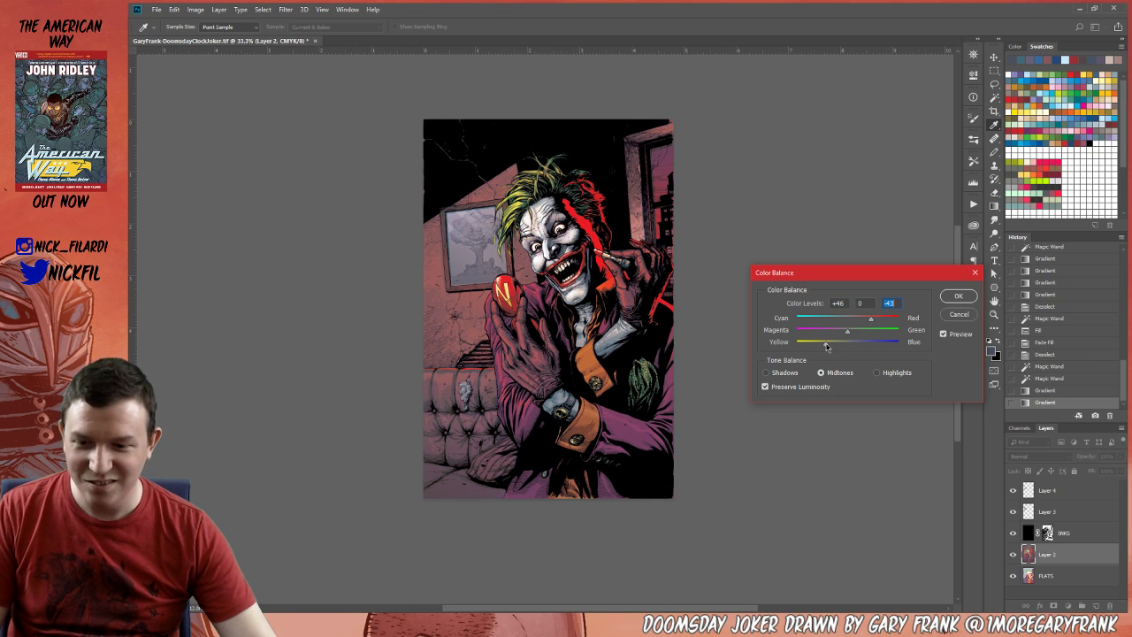
click(958, 314)
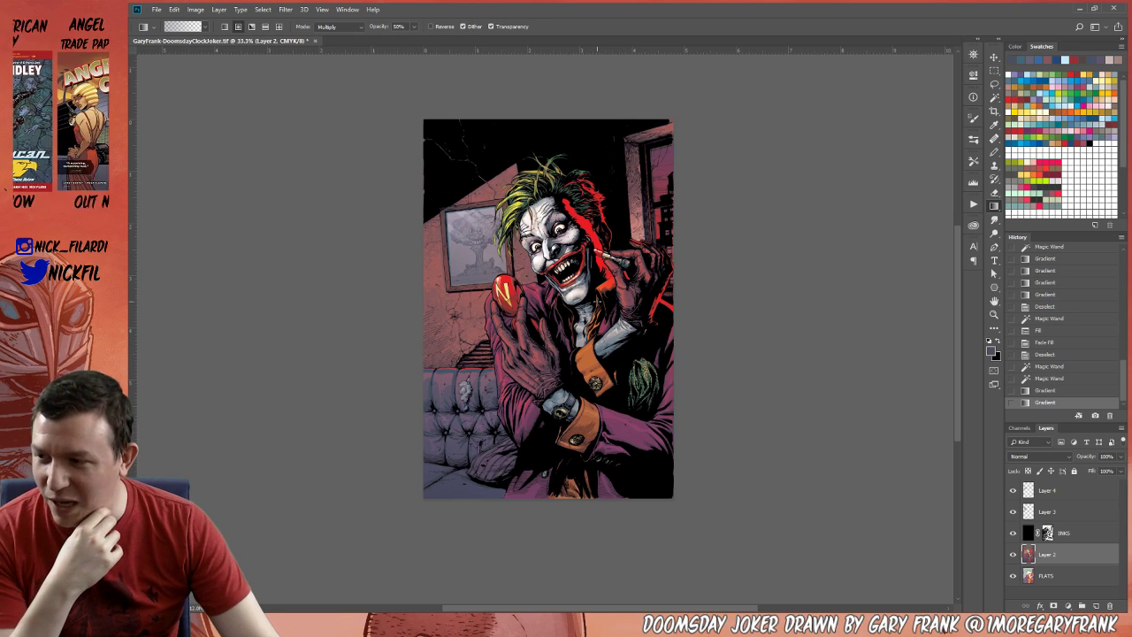
Clear the sofa selection and lasso the upper window pane, following its frame and extending past the canvas edge.
key(z)
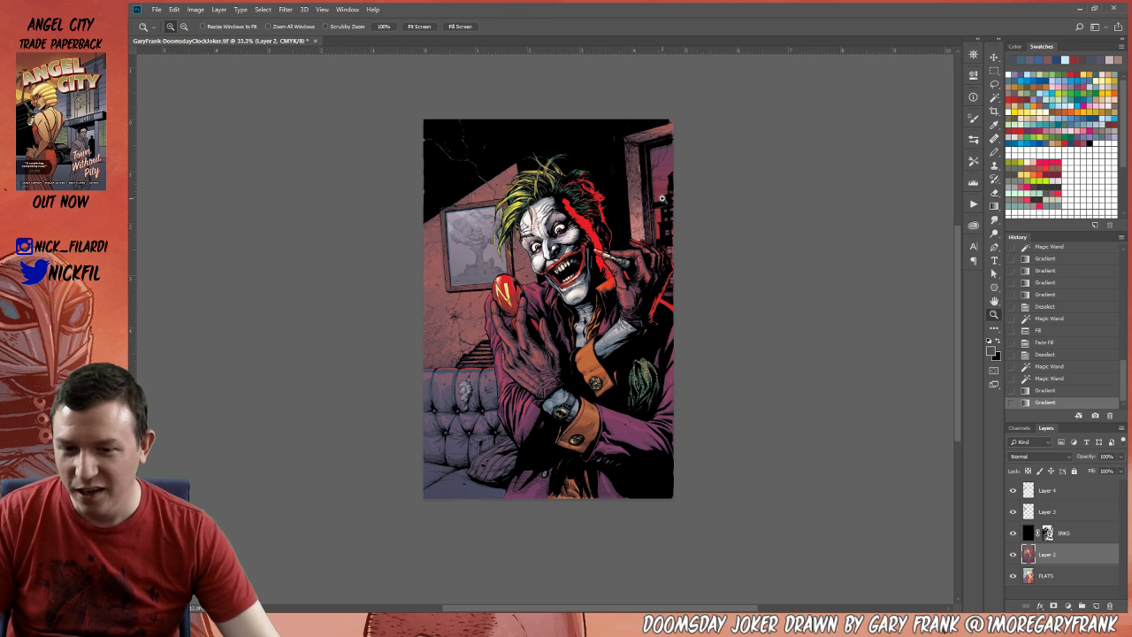
click(661, 196)
click(661, 196)
click(664, 202)
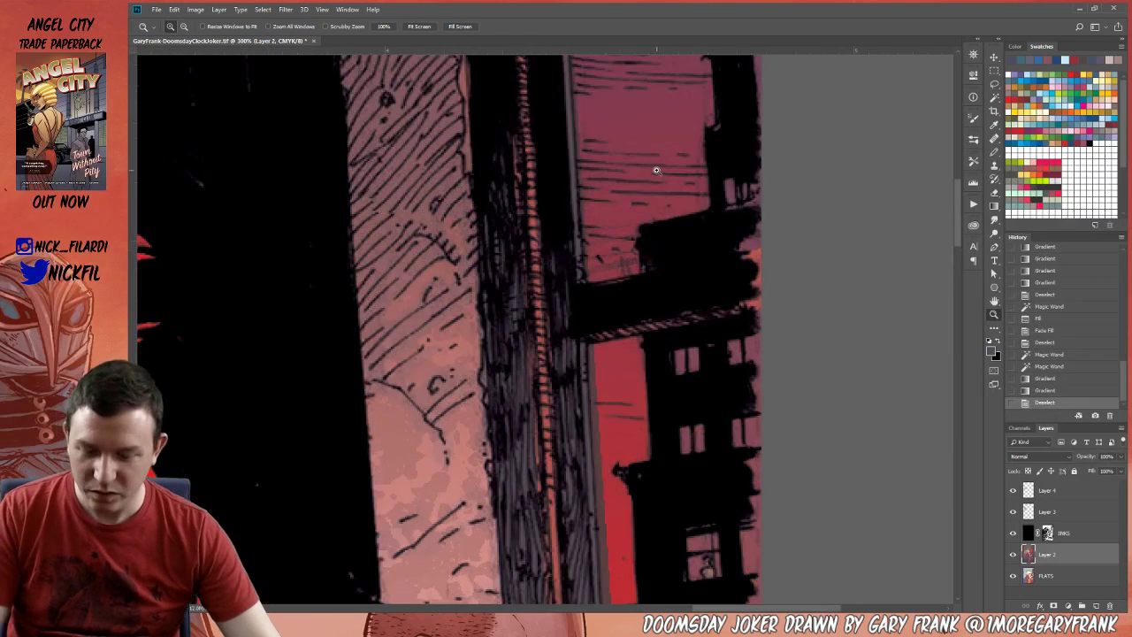
key(ctrl+d)
key(l)
scroll(681, 265, up, 5)
scroll(628, 144, up, 2)
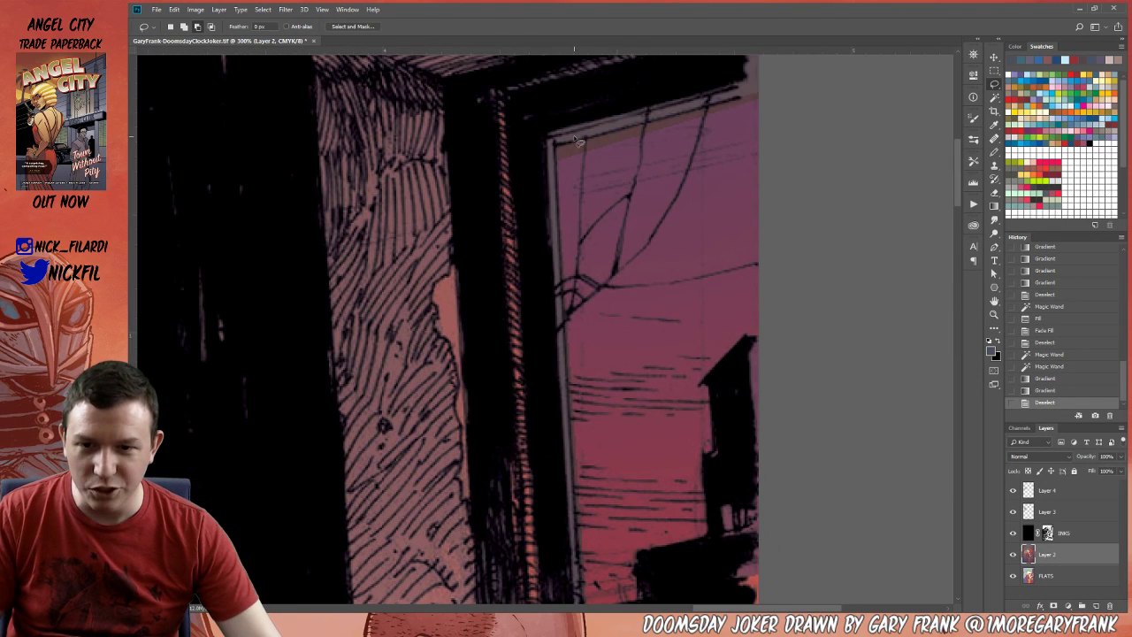
click(554, 142)
click(793, 91)
click(845, 387)
scroll(846, 388, down, 3)
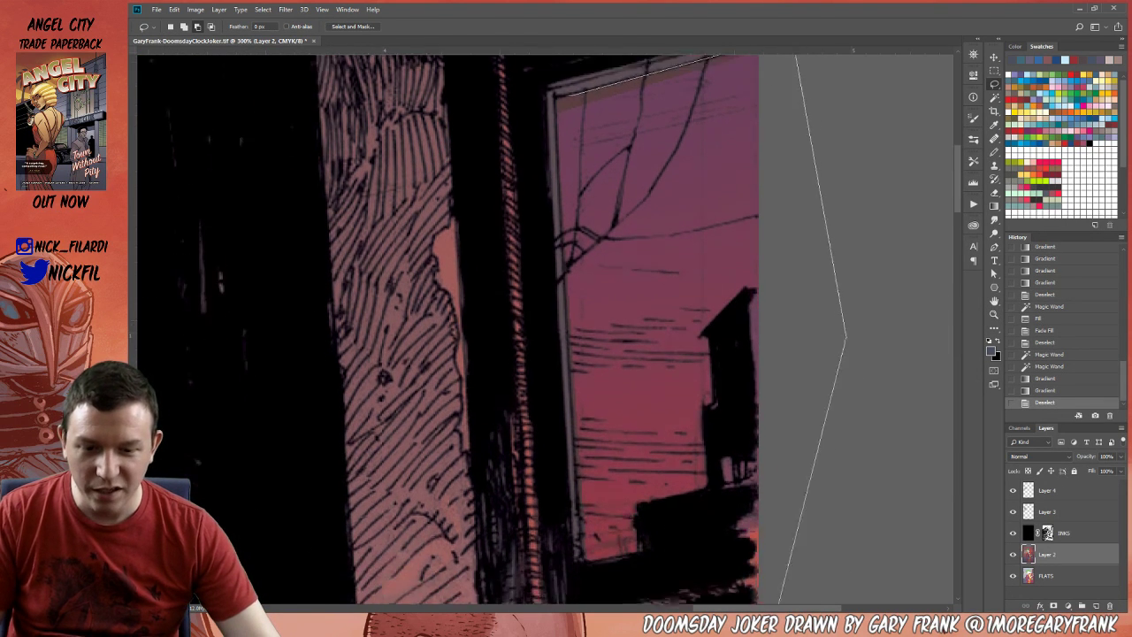
click(795, 462)
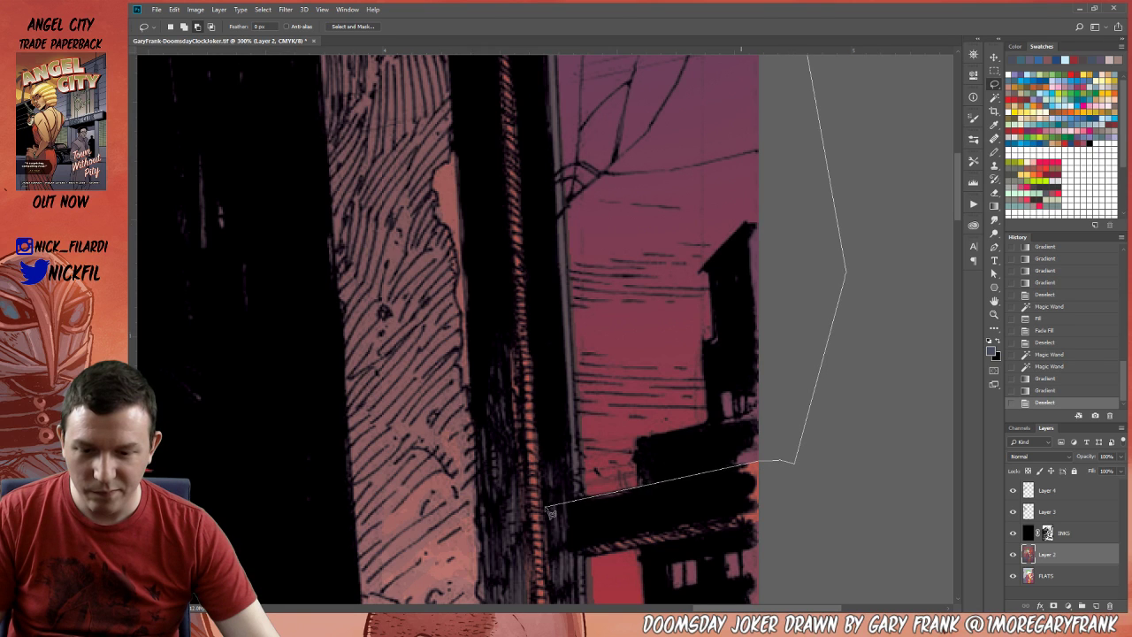
click(587, 494)
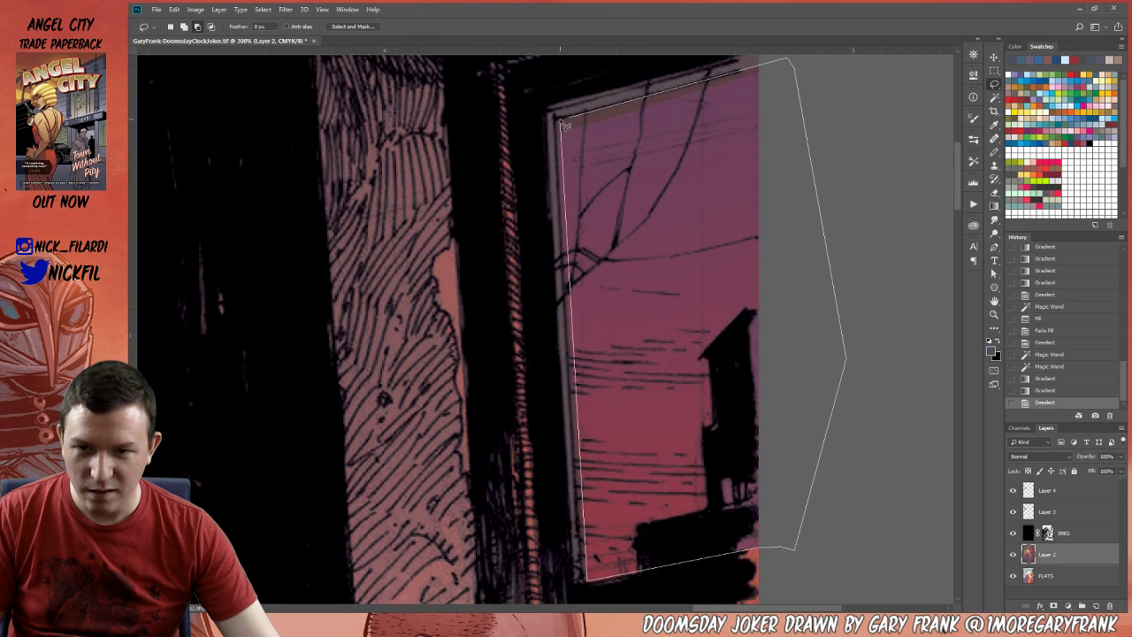
click(557, 122)
Add the lower window pane to the selection, tracing around the raised fingers and along the window frame.
drag(695, 409, 716, 194)
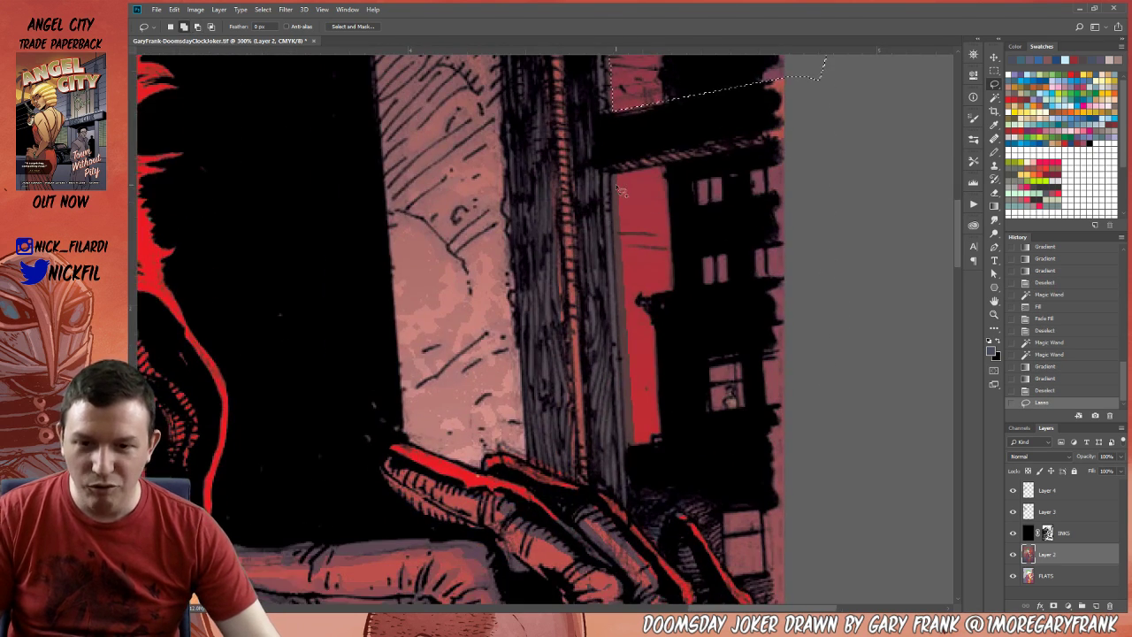
shift+click(617, 173)
scroll(854, 221, down, 5)
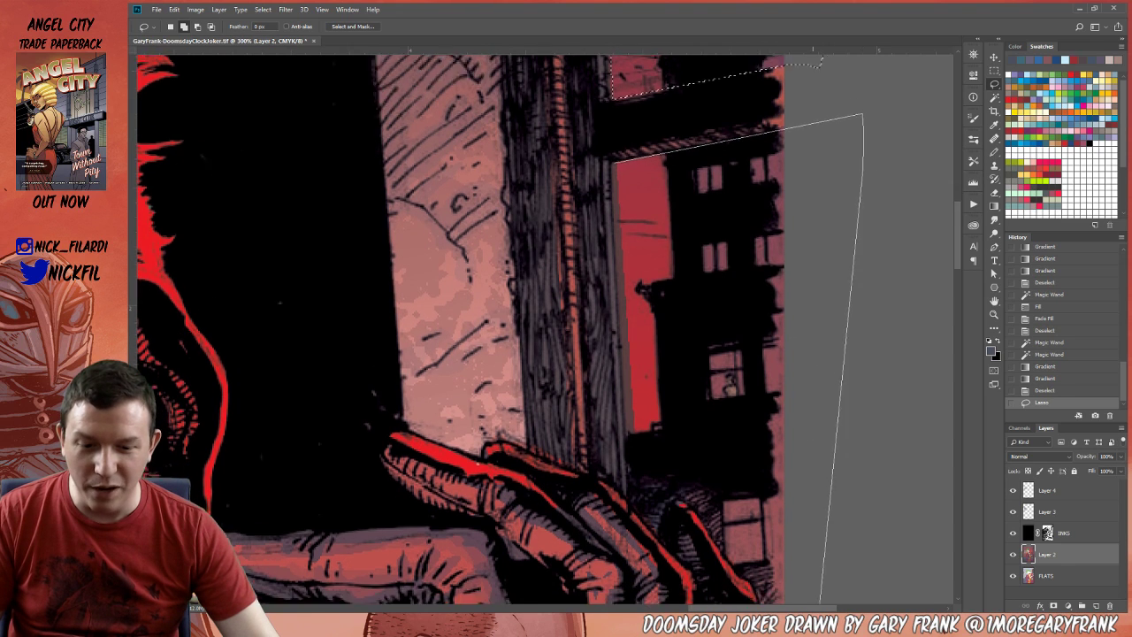
click(803, 506)
click(784, 515)
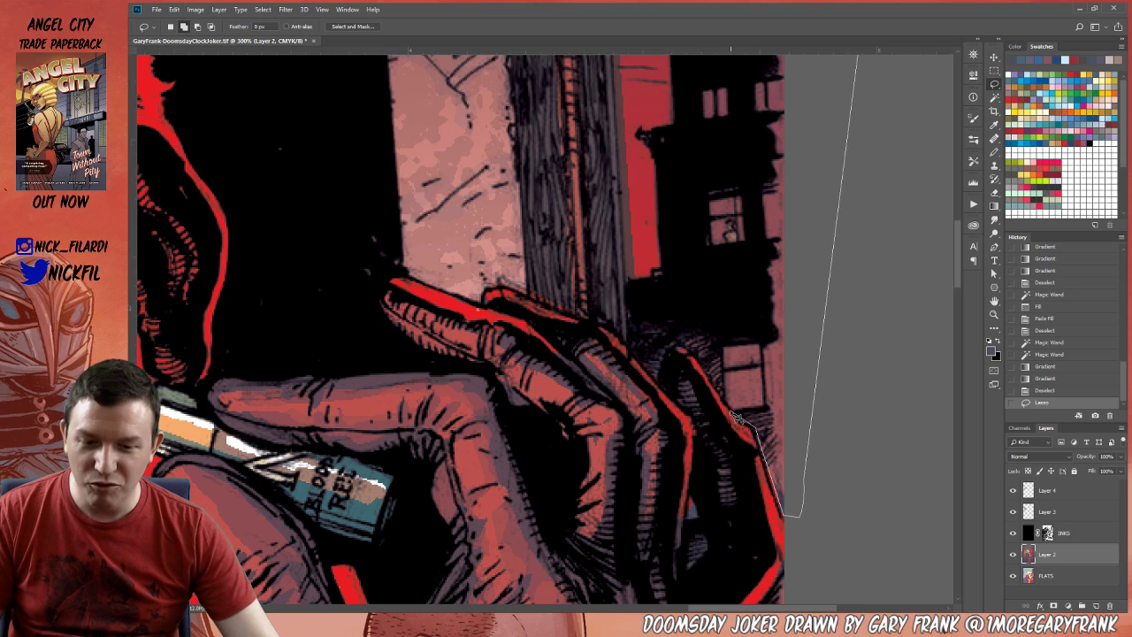
click(740, 423)
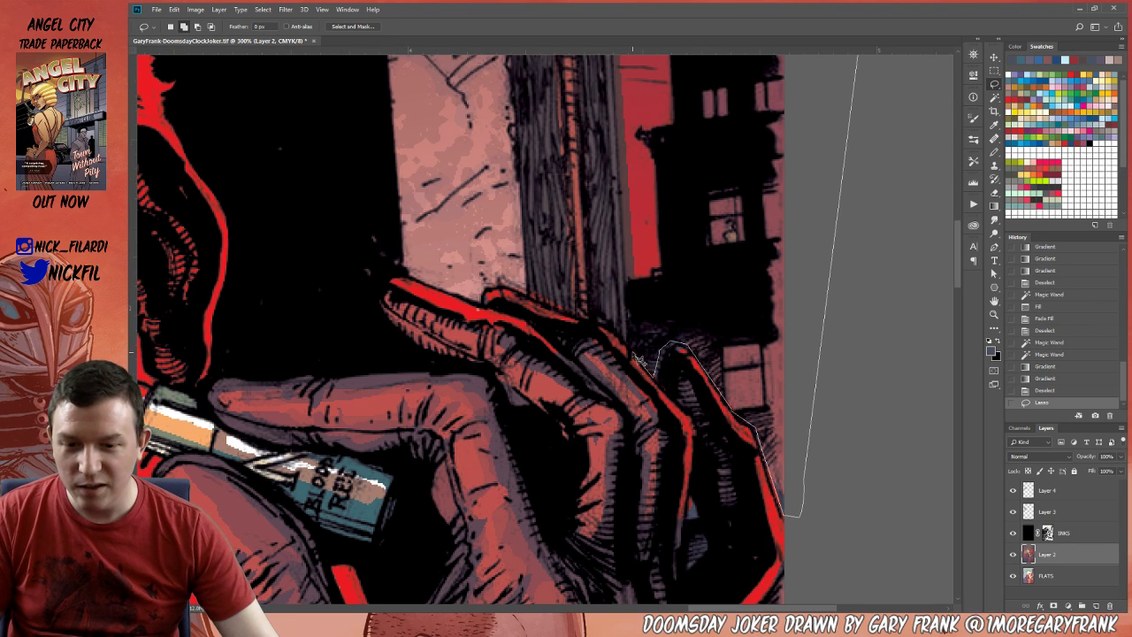
click(633, 357)
click(627, 285)
click(637, 229)
drag(628, 64, 620, 197)
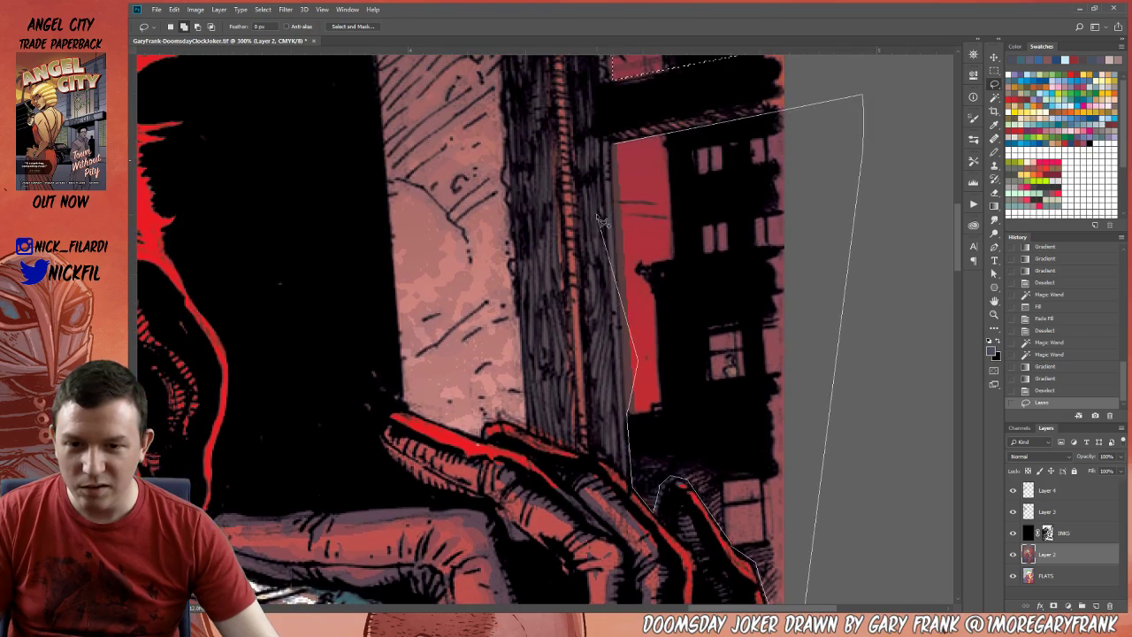
click(617, 199)
Add the small window area between the raised hand and the canvas edge to the lasso selection.
key(z)
alt+click(685, 209)
alt+click(685, 210)
alt+click(685, 210)
alt+click(686, 210)
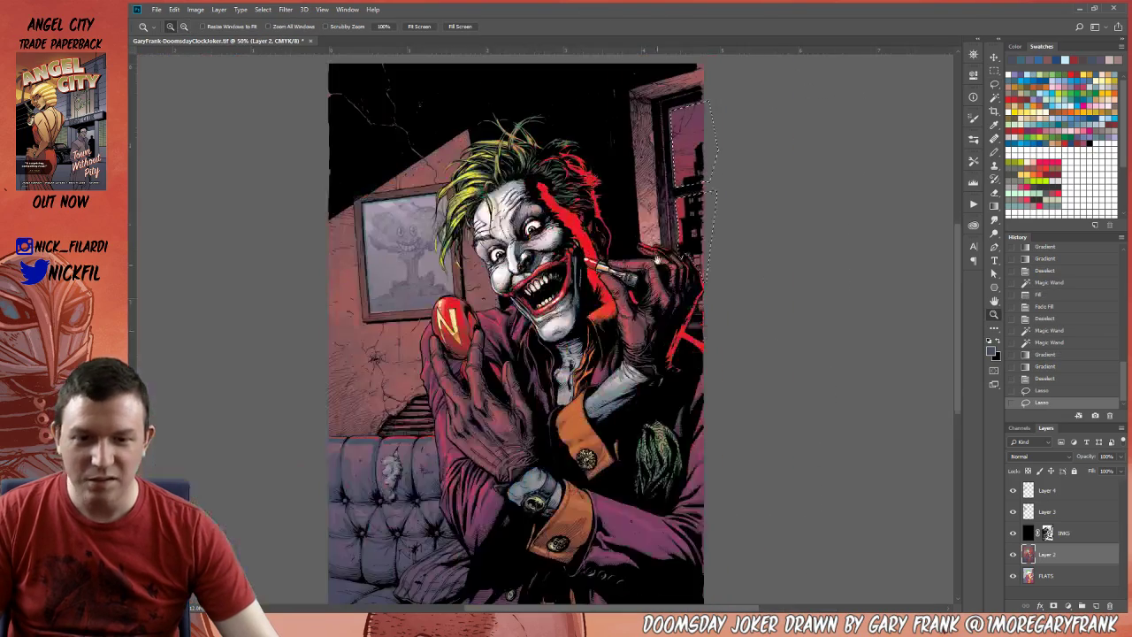
mouse_move(686, 209)
mouse_down()
mouse_move(703, 266)
mouse_move(741, 279)
mouse_move(695, 245)
mouse_move(708, 177)
mouse_move(790, 374)
mouse_up()
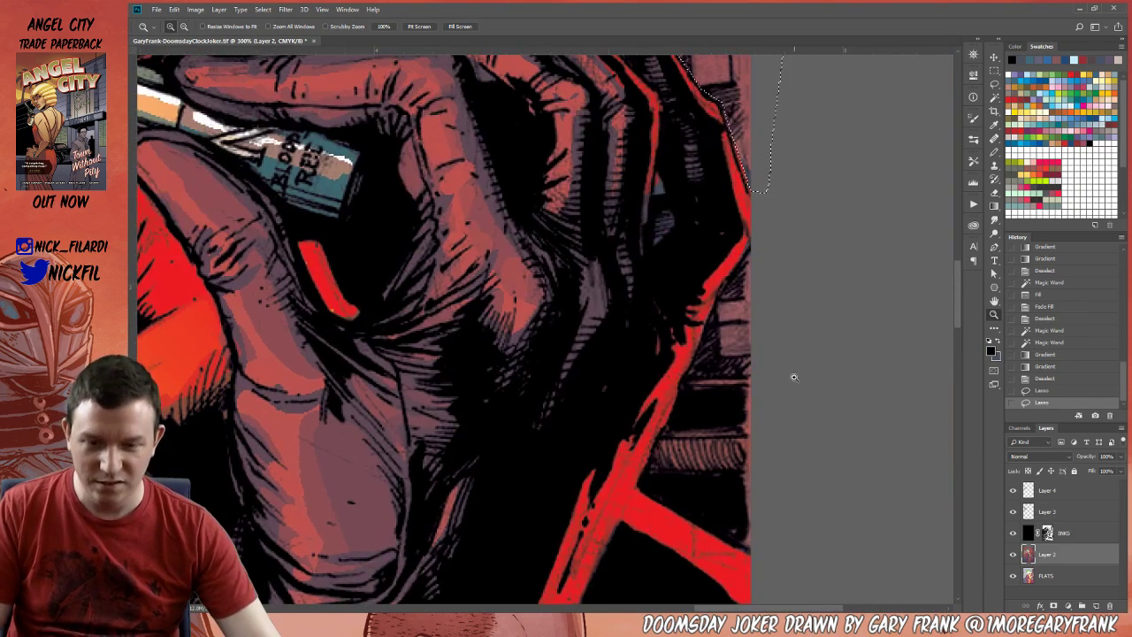
key(l)
mouse_move(753, 248)
mouse_down()
mouse_move(723, 292)
mouse_move(707, 368)
mouse_move(766, 379)
mouse_move(752, 243)
mouse_up()
key(z)
alt+click(690, 245)
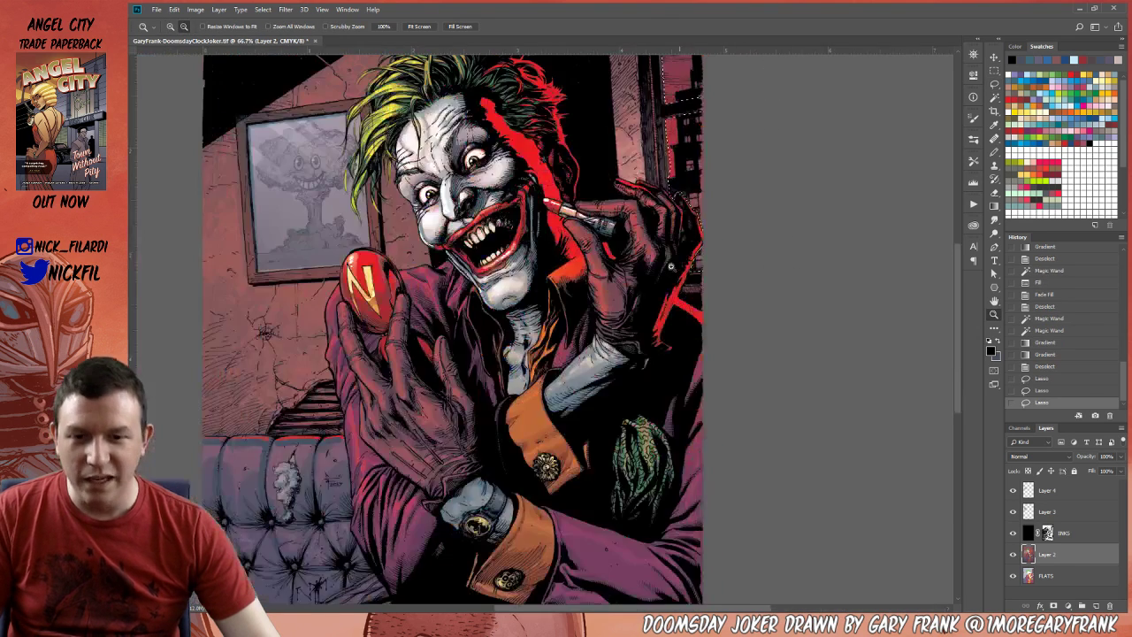
alt+click(690, 245)
alt+click(690, 245)
alt+click(690, 245)
key(ctrl+r)
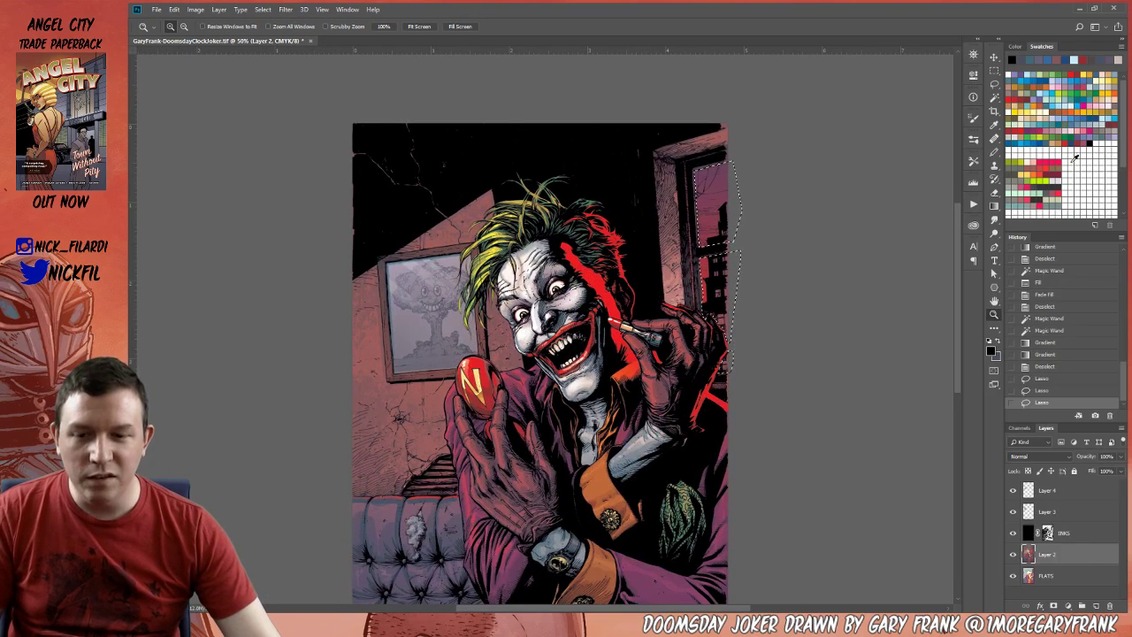
Fill the selected window inks on the INKS layer with a muted blue and fade the fill.
click(1025, 79)
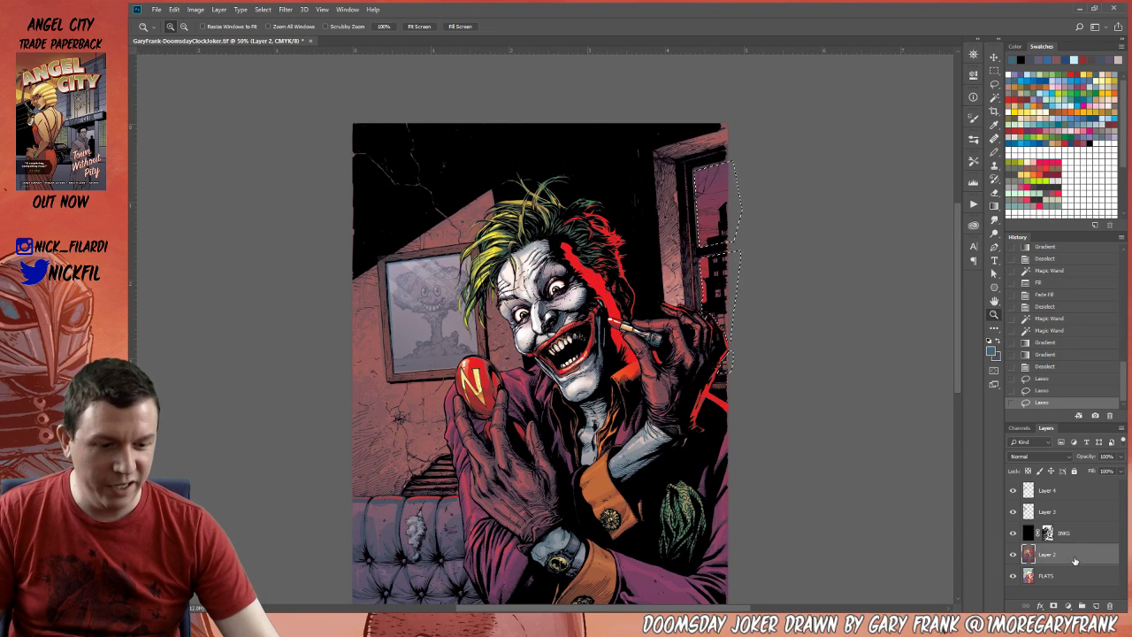
click(1078, 536)
key(alt+BackSpace)
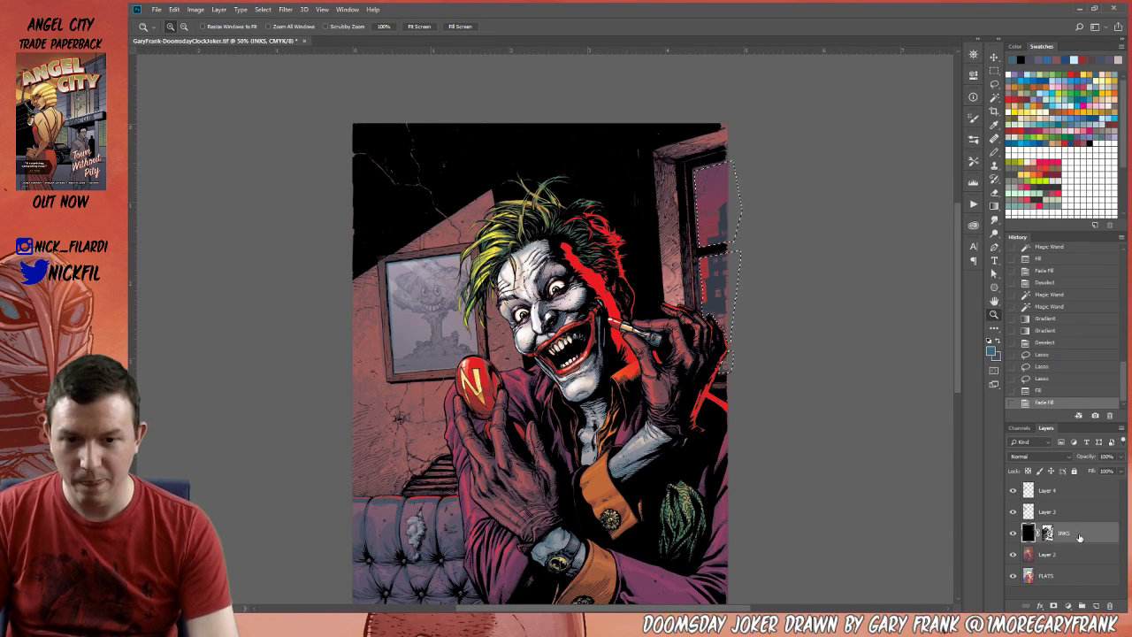
key(ctrl+shift+f)
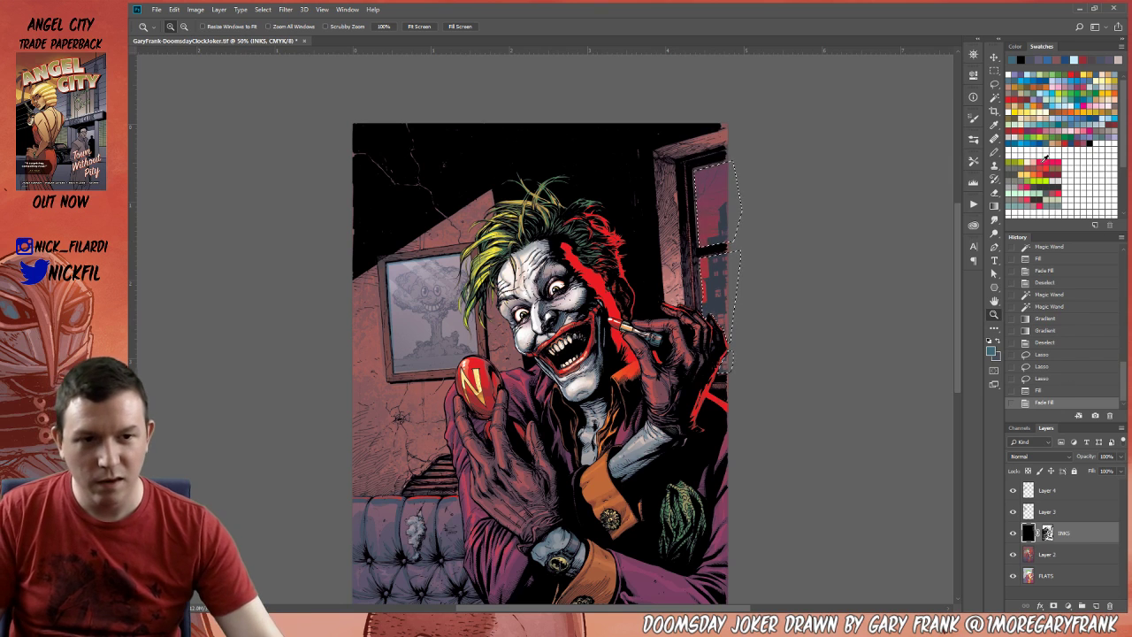
Try a dark red fill on the selected window inks, followed by a faded black fill over it.
click(1085, 75)
key(alt+BackSpace)
key(d)
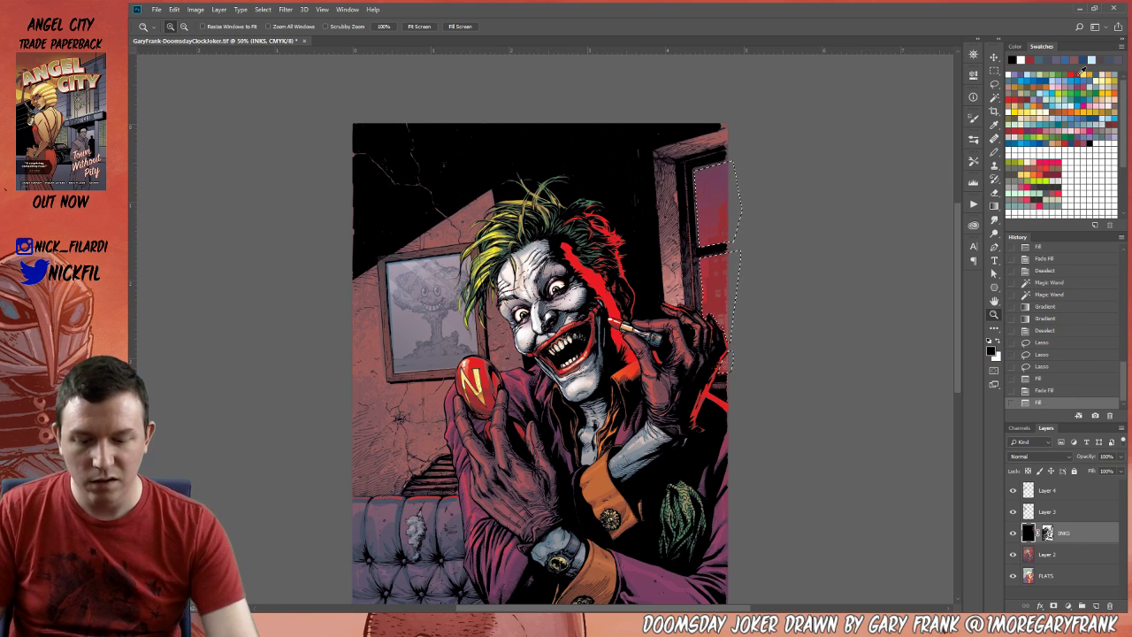
key(alt+BackSpace)
key(ctrl+shift+f)
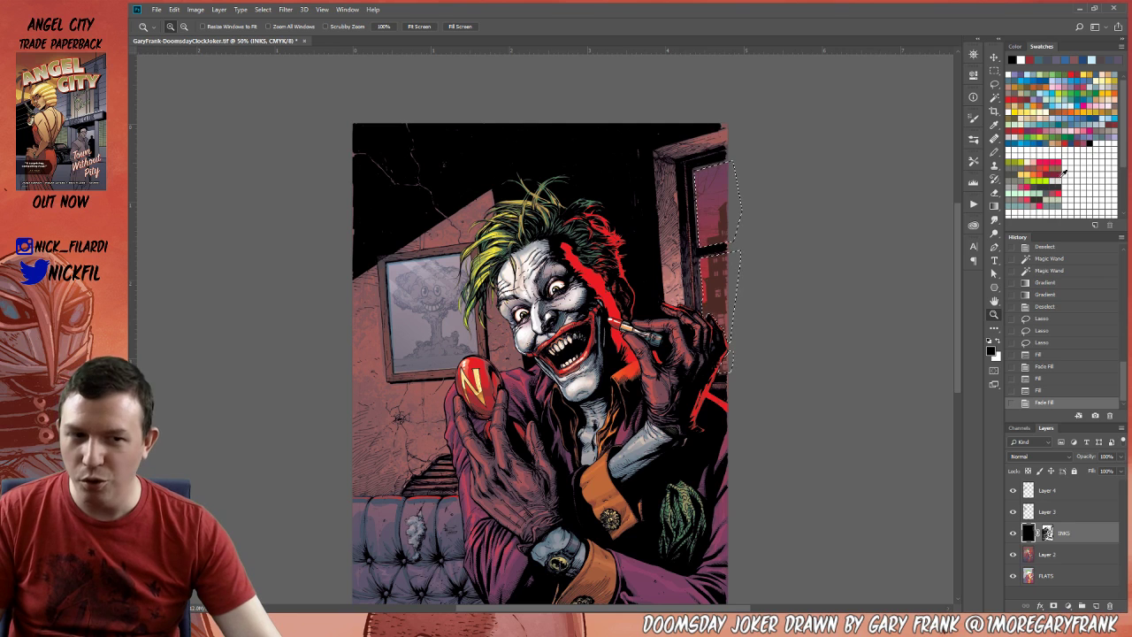
Refill the selected window inks with solid black.
scroll(1064, 177, down, 5)
click(1050, 210)
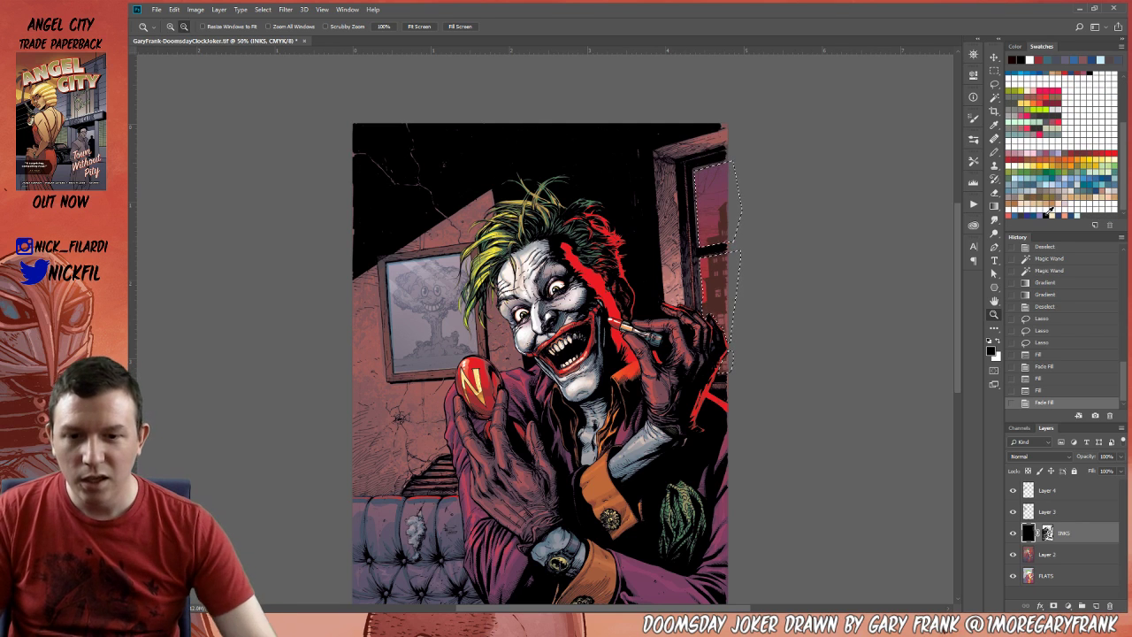
key(alt+BackSpace)
Fill the selected window inks with dark red, fade the fill to 37% opacity in Normal mode, and clear the selection.
scroll(1077, 134, up, 5)
scroll(1077, 135, up, 2)
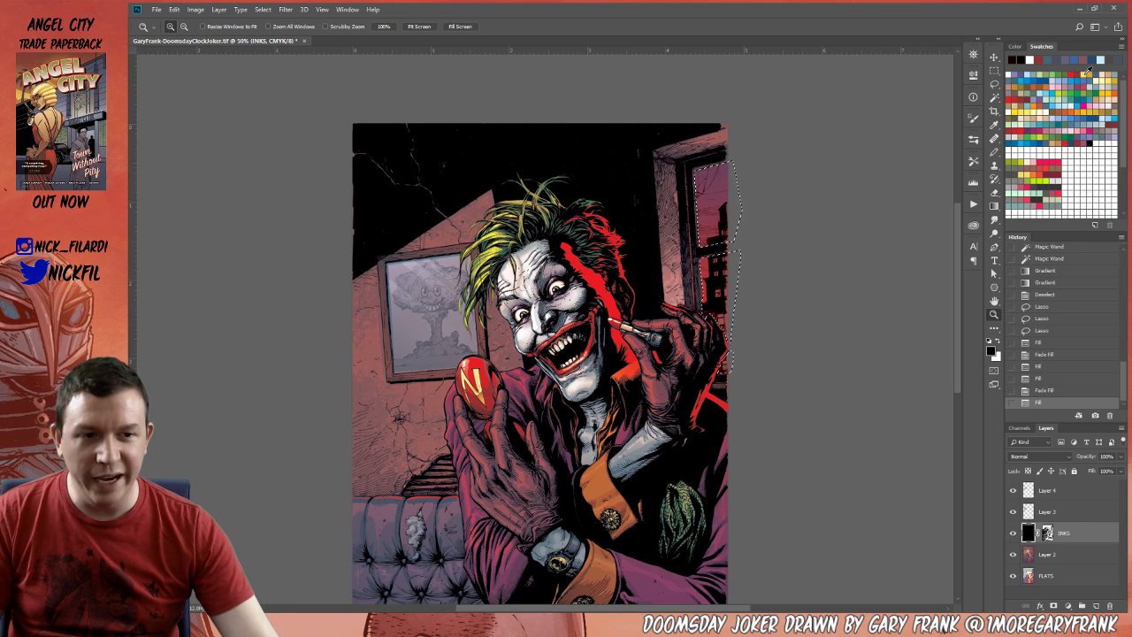
click(1082, 68)
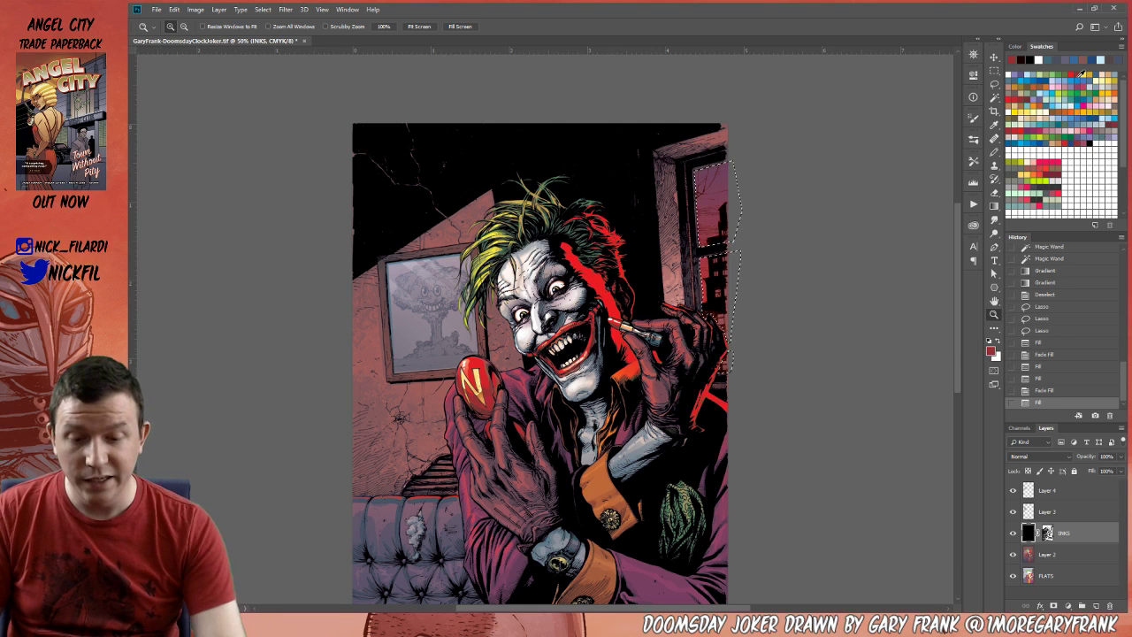
key(F2)
key(shift+ctrl+f)
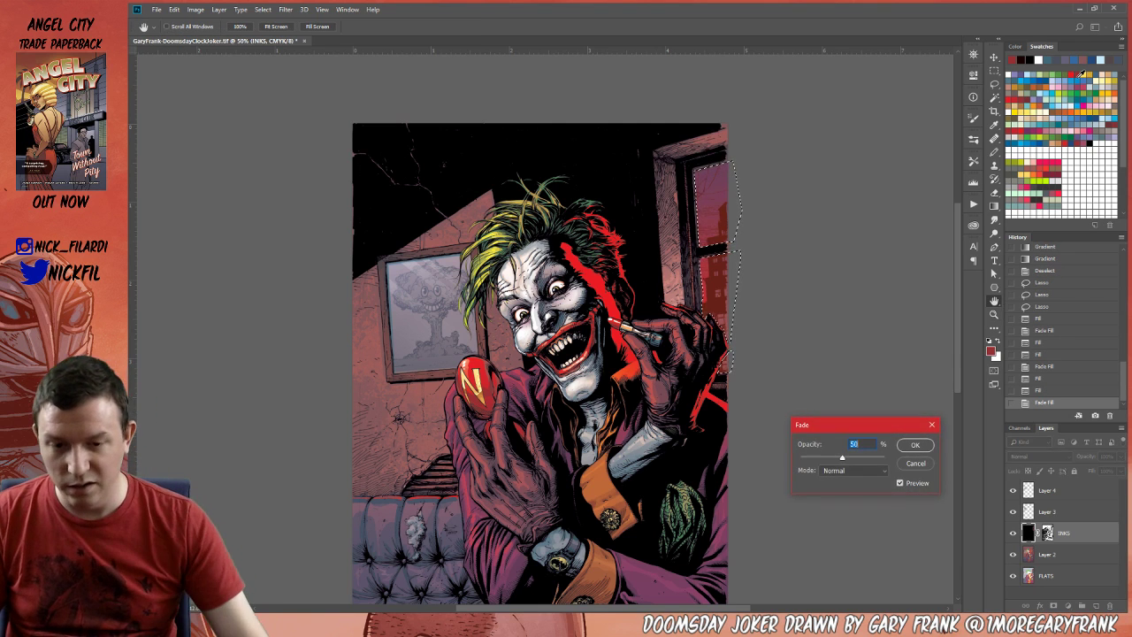
drag(822, 458, 831, 460)
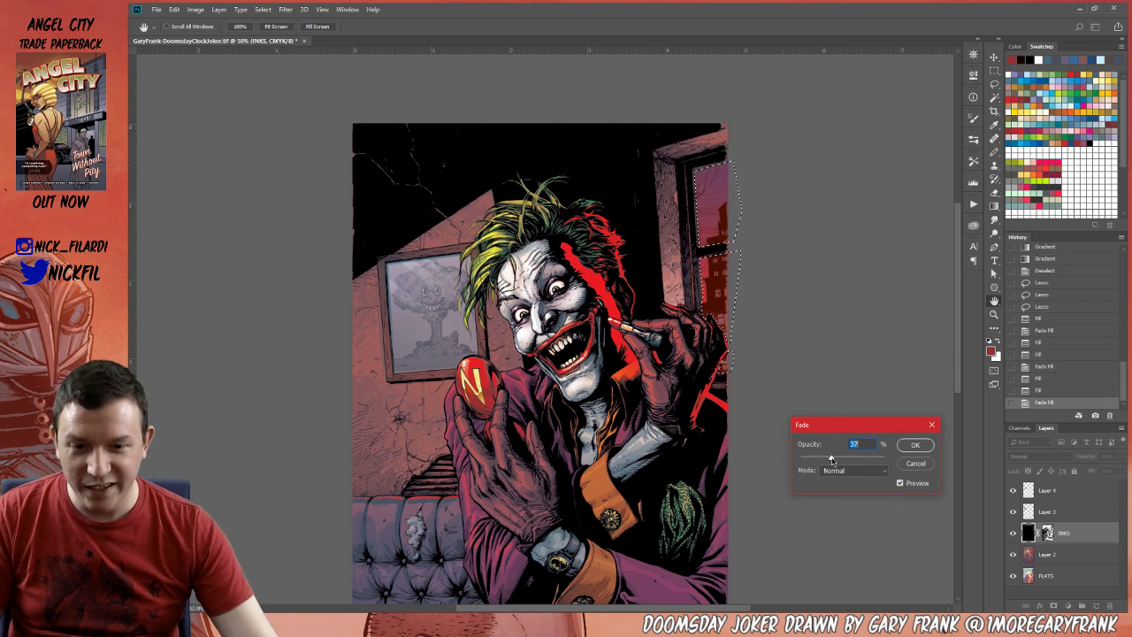
click(916, 445)
key(ctrl+d)
key(z)
alt+click(555, 363)
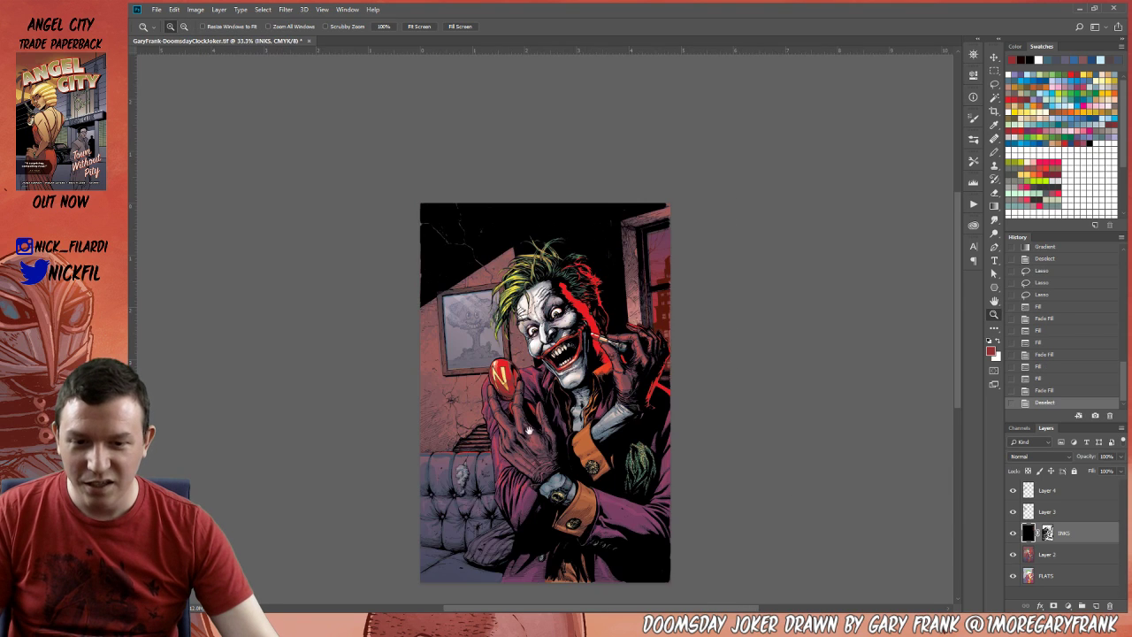
drag(521, 531, 588, 479)
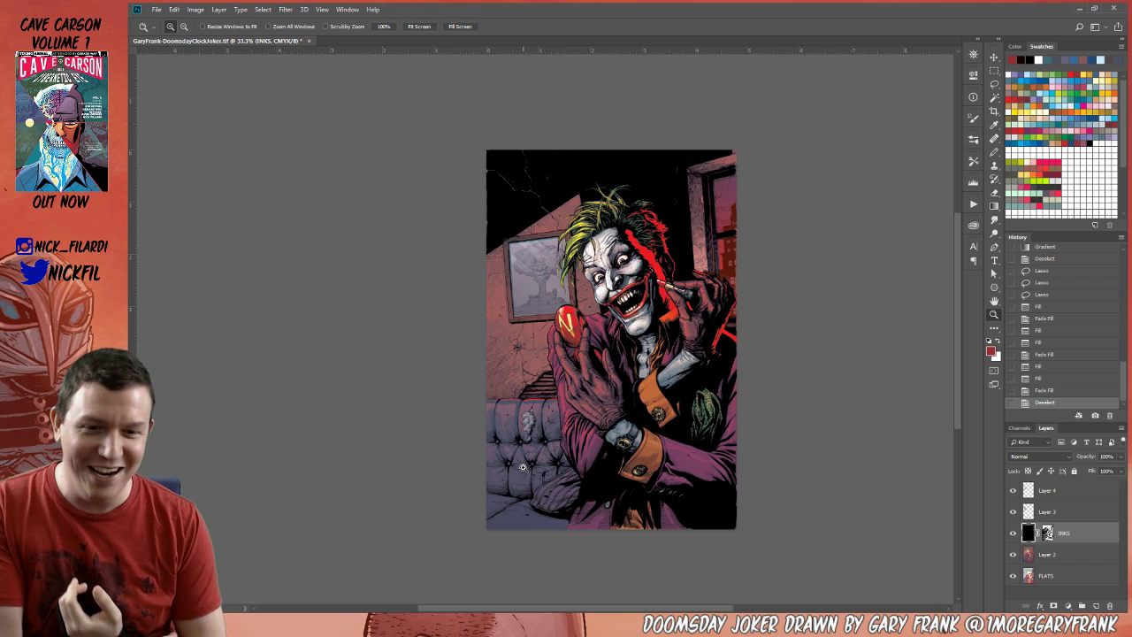
click(704, 341)
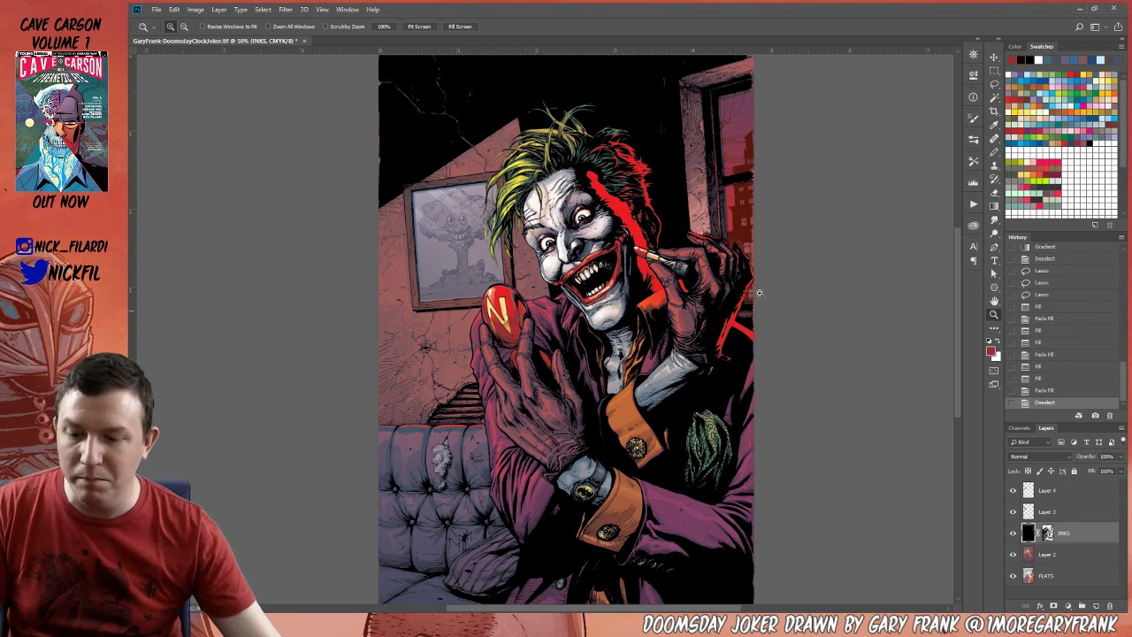
alt+click(605, 384)
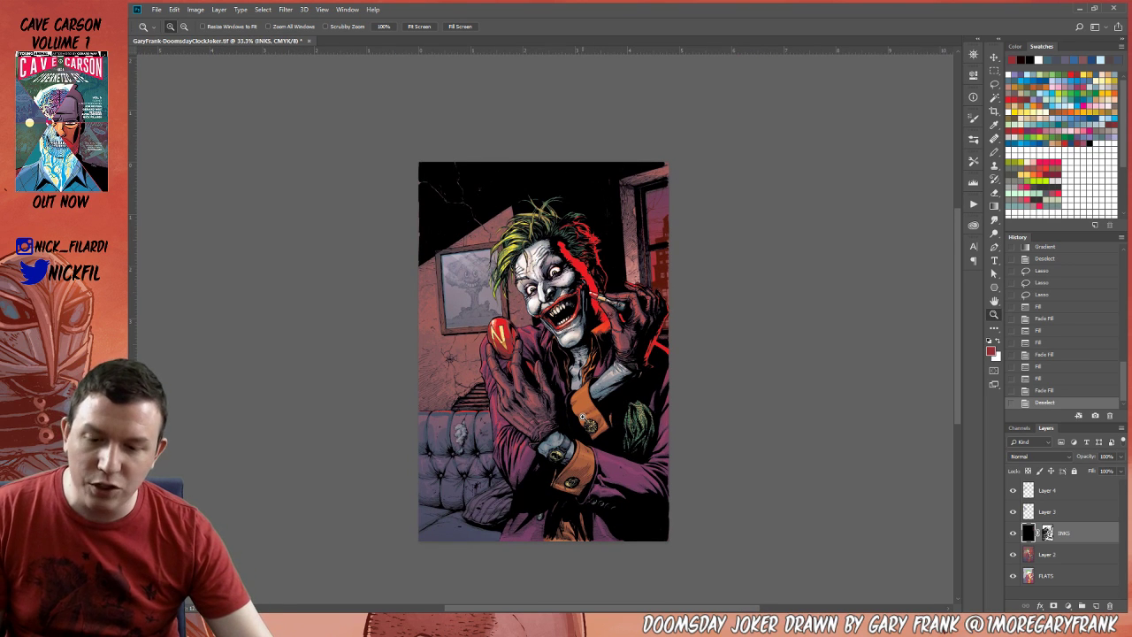
click(502, 439)
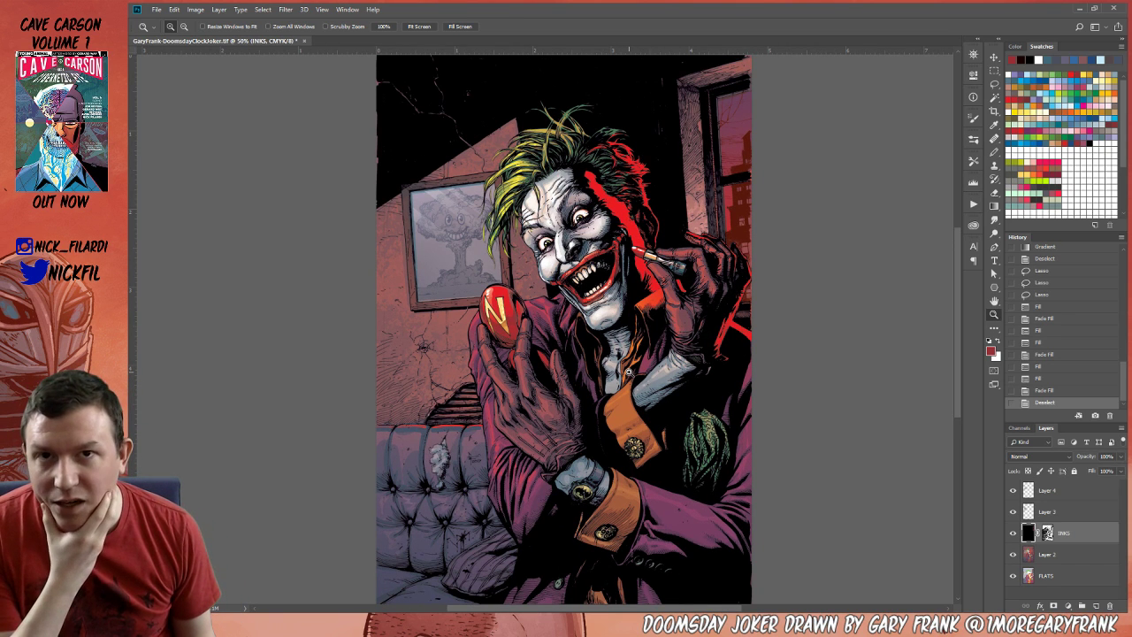
Pick orange as the foreground colour and add a new layer above Layer 4 in Screen blending mode.
click(1037, 102)
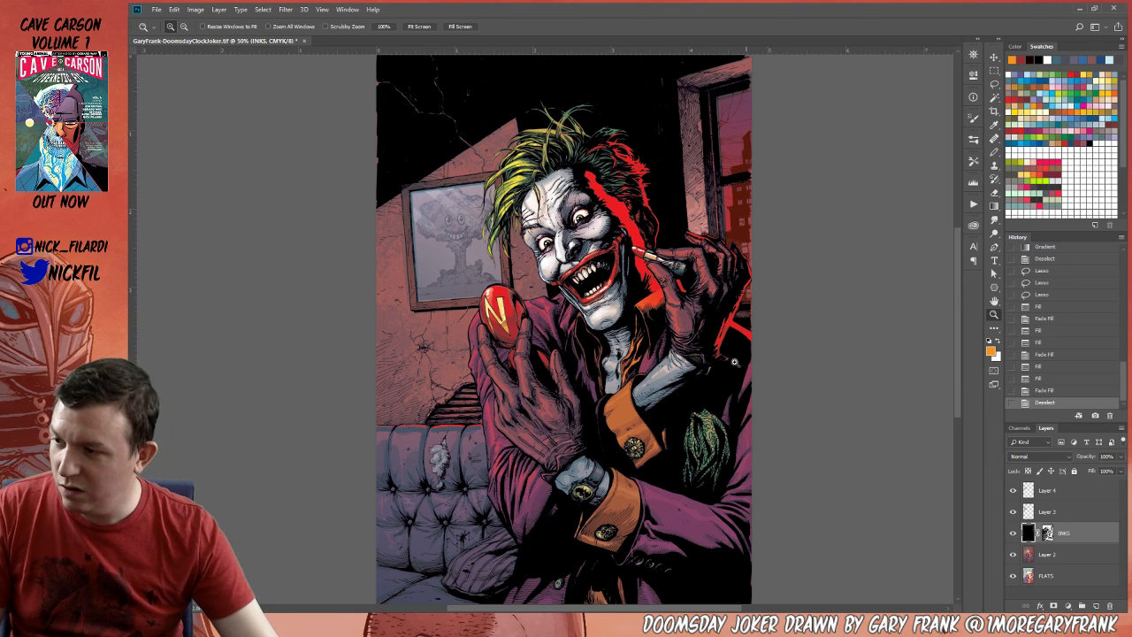
drag(563, 380, 598, 424)
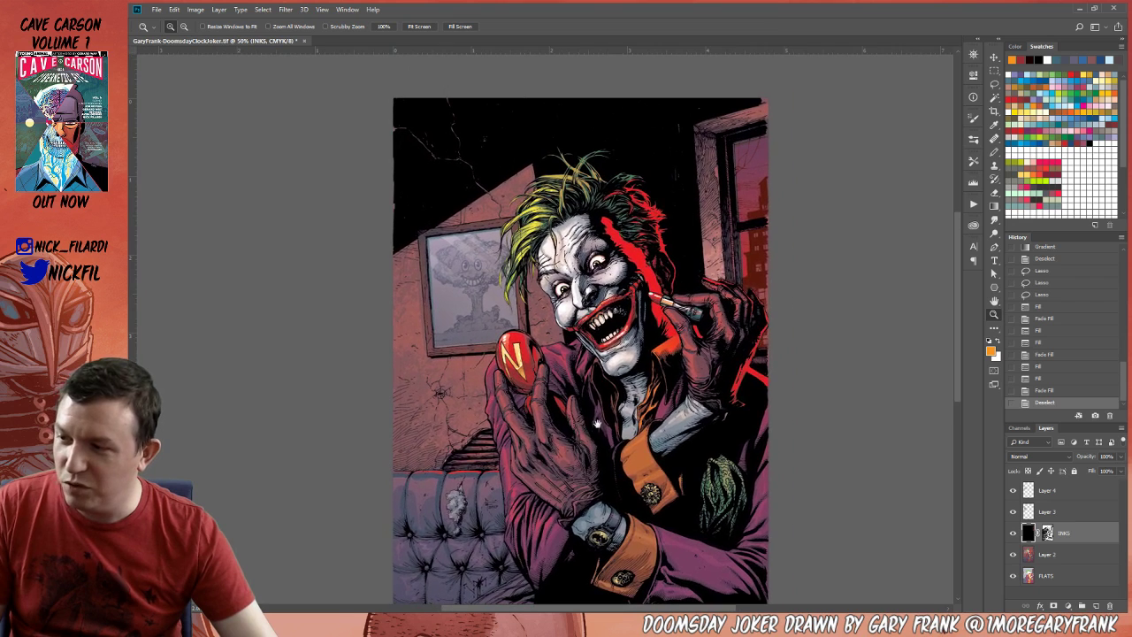
click(1057, 495)
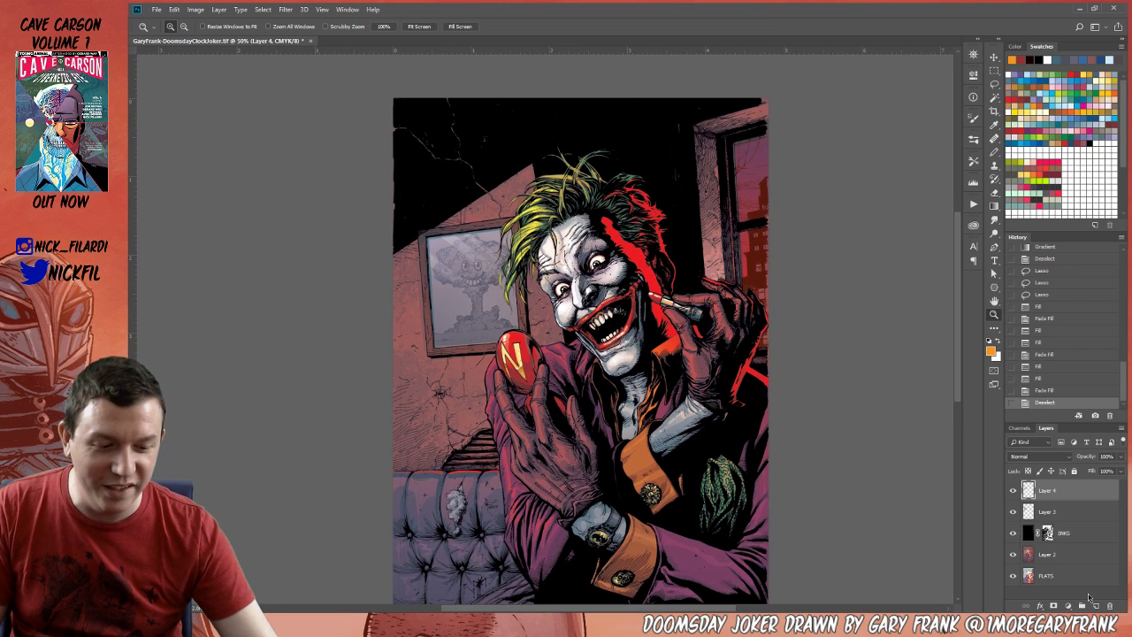
click(1095, 605)
click(1039, 457)
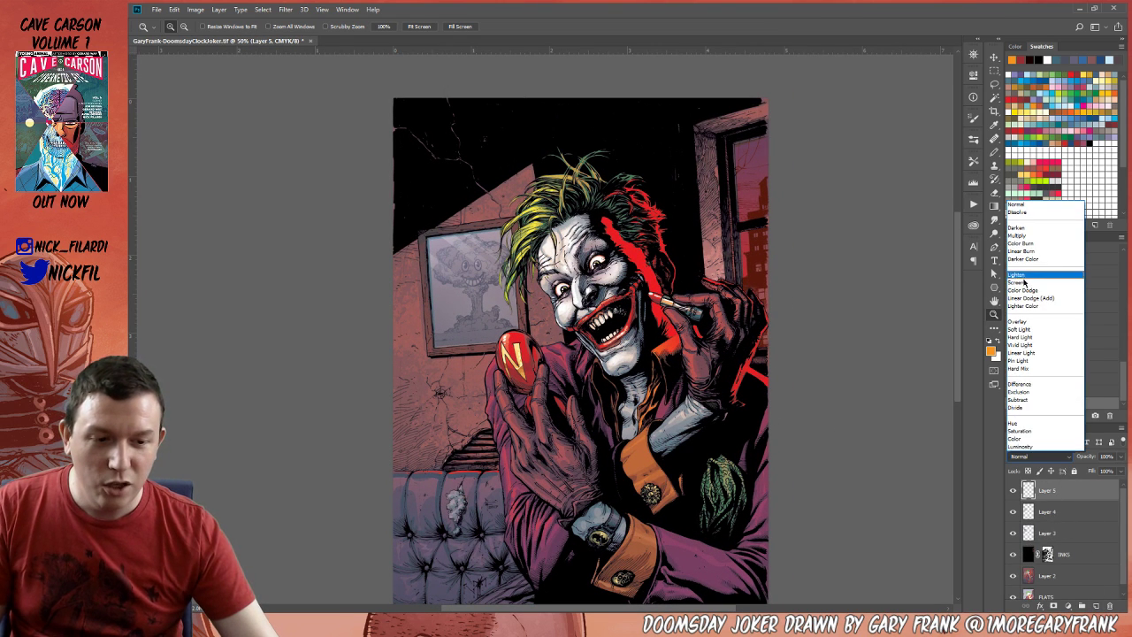
click(1024, 282)
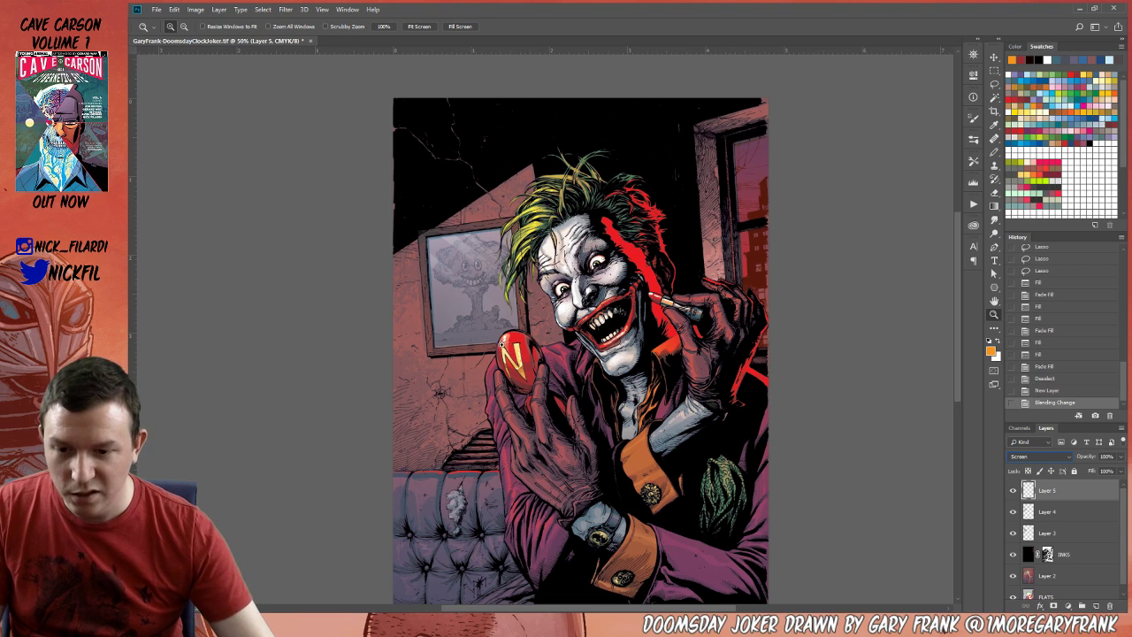
Set the Gradient tool to Screen mode and build up an orange glow around the N button on the new layer.
key(g)
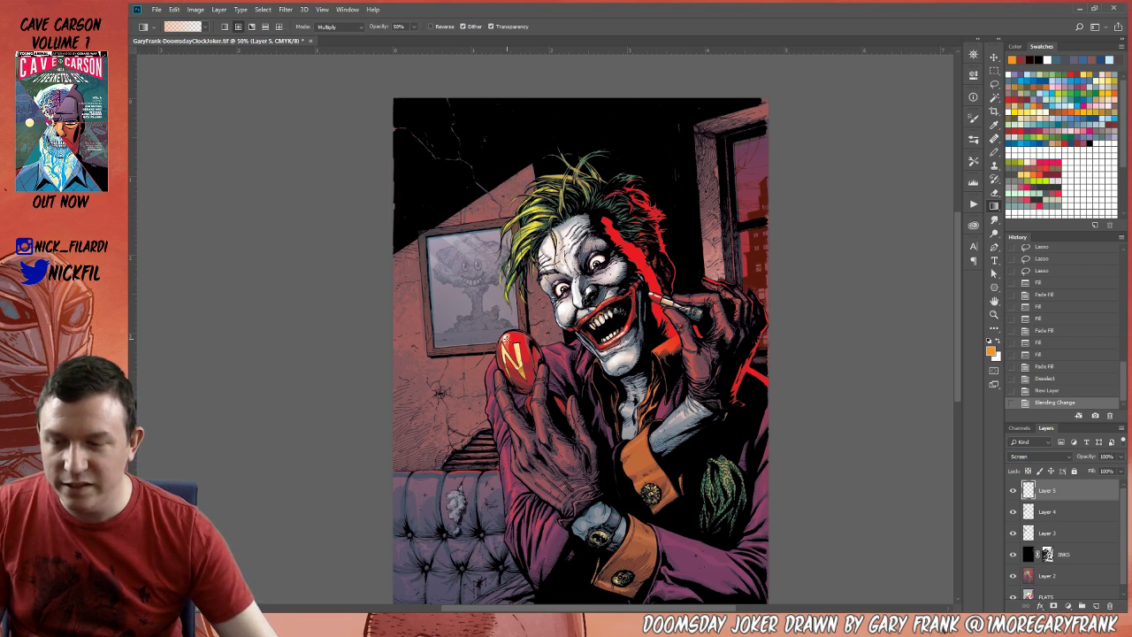
click(336, 27)
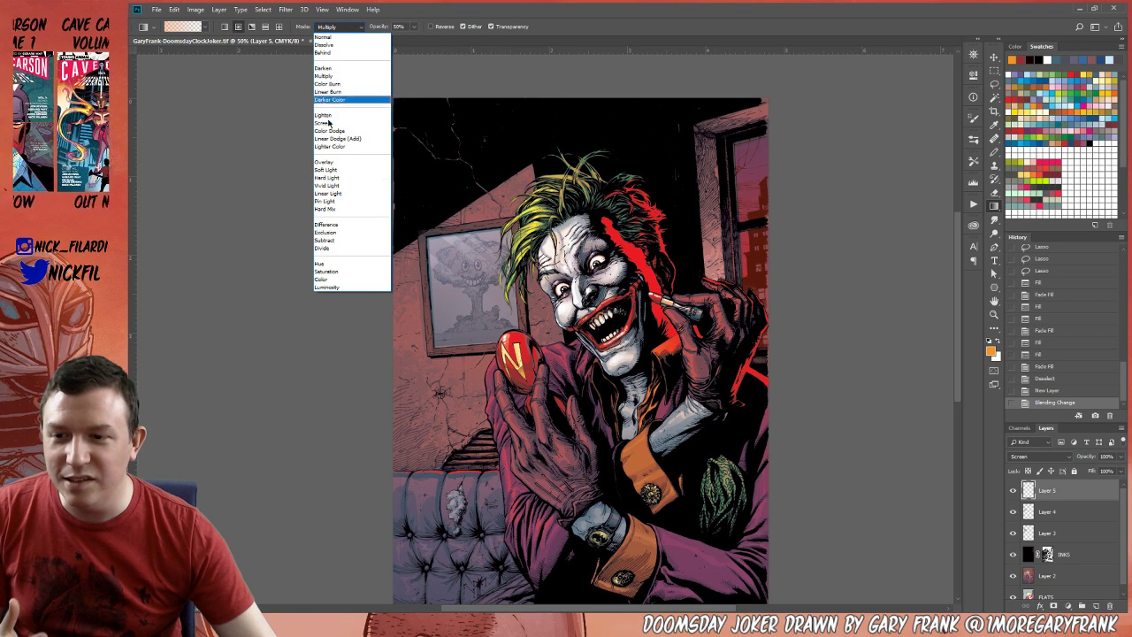
click(341, 126)
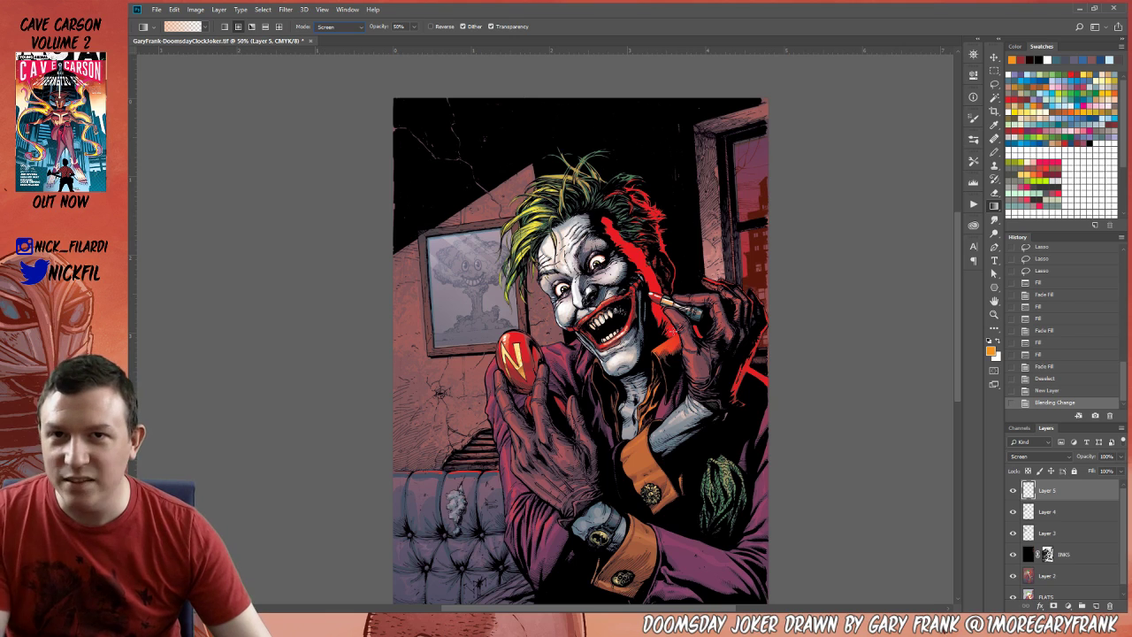
drag(506, 338, 506, 285)
key(ctrl+z)
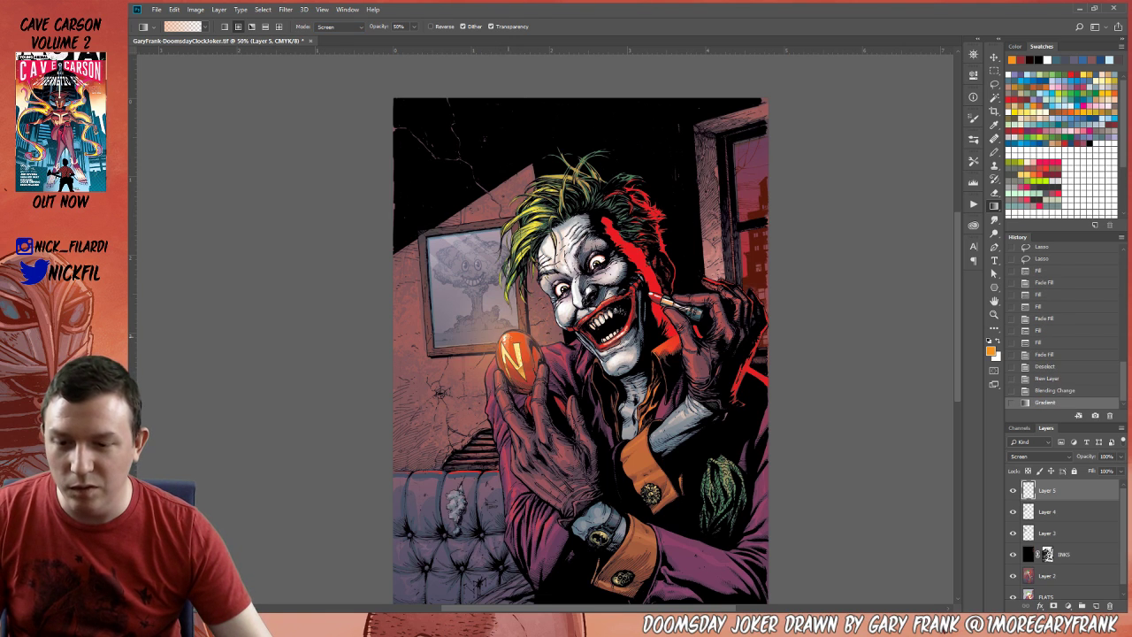
drag(506, 340, 509, 309)
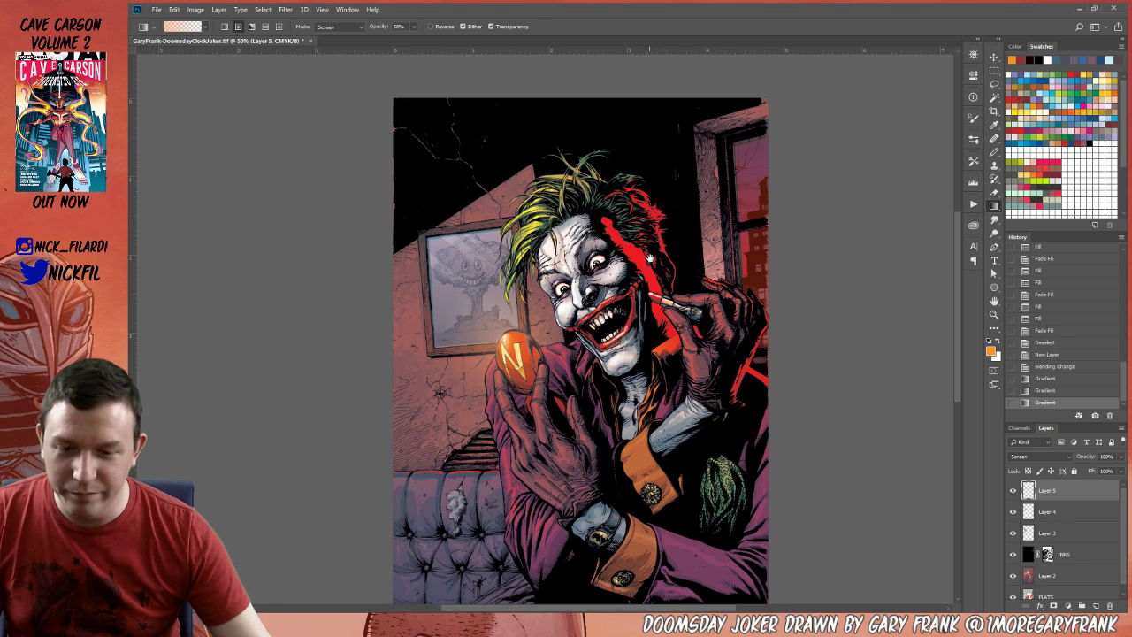
drag(650, 259, 666, 244)
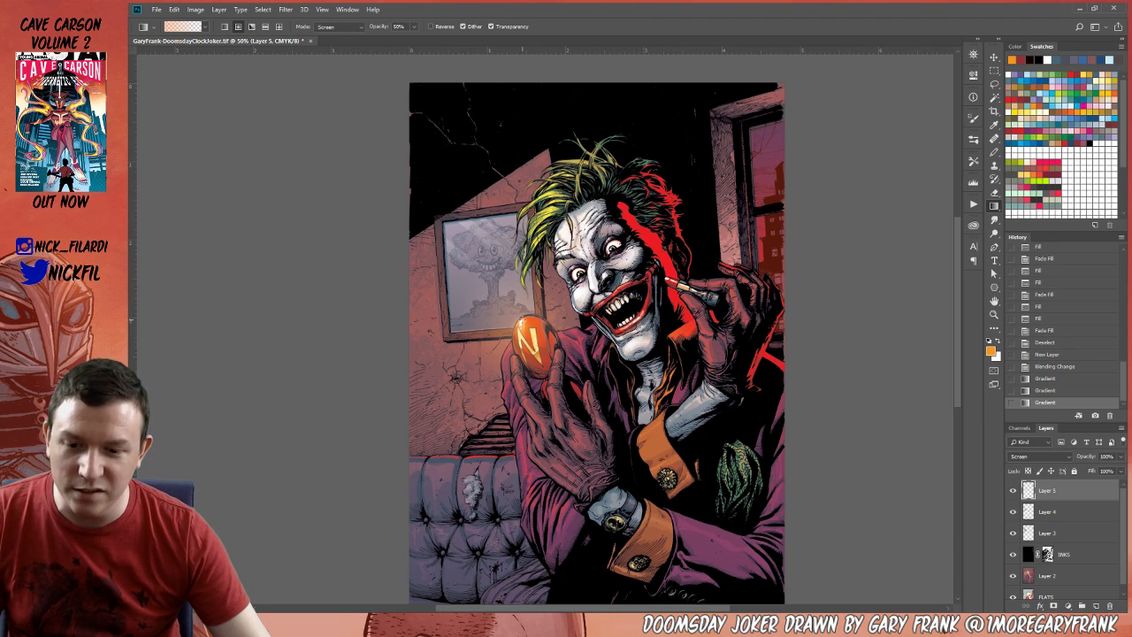
Activate the INKS layer and try a Magic Wand selection of the line art near the Joker's collar.
drag(523, 322, 558, 271)
key(z)
click(541, 272)
click(541, 272)
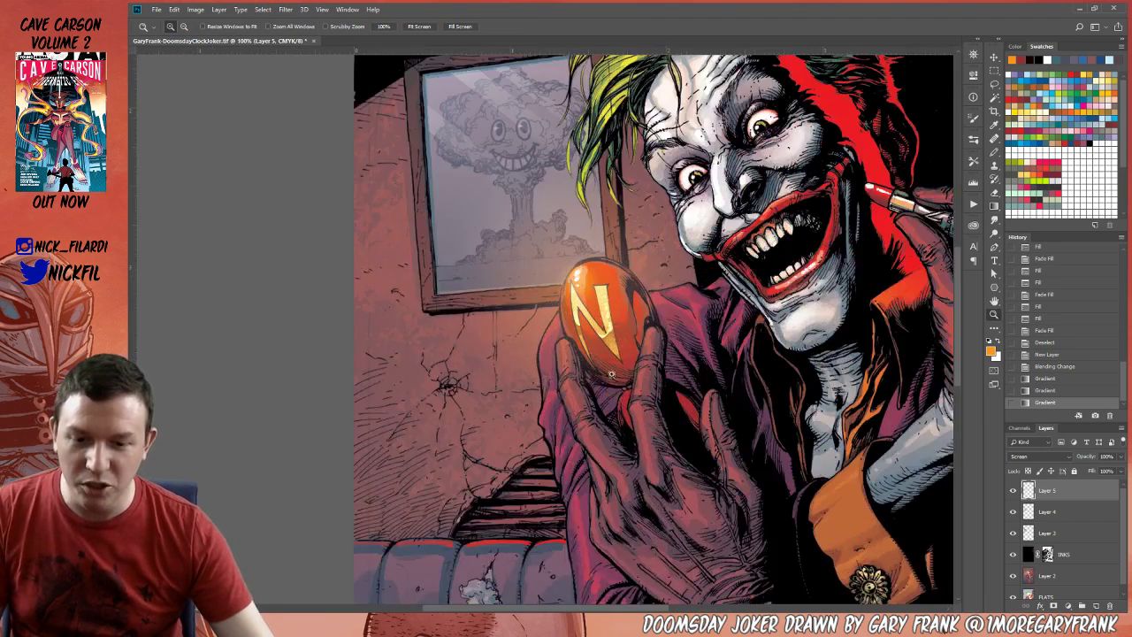
drag(611, 373, 605, 424)
ctrl+click(748, 324)
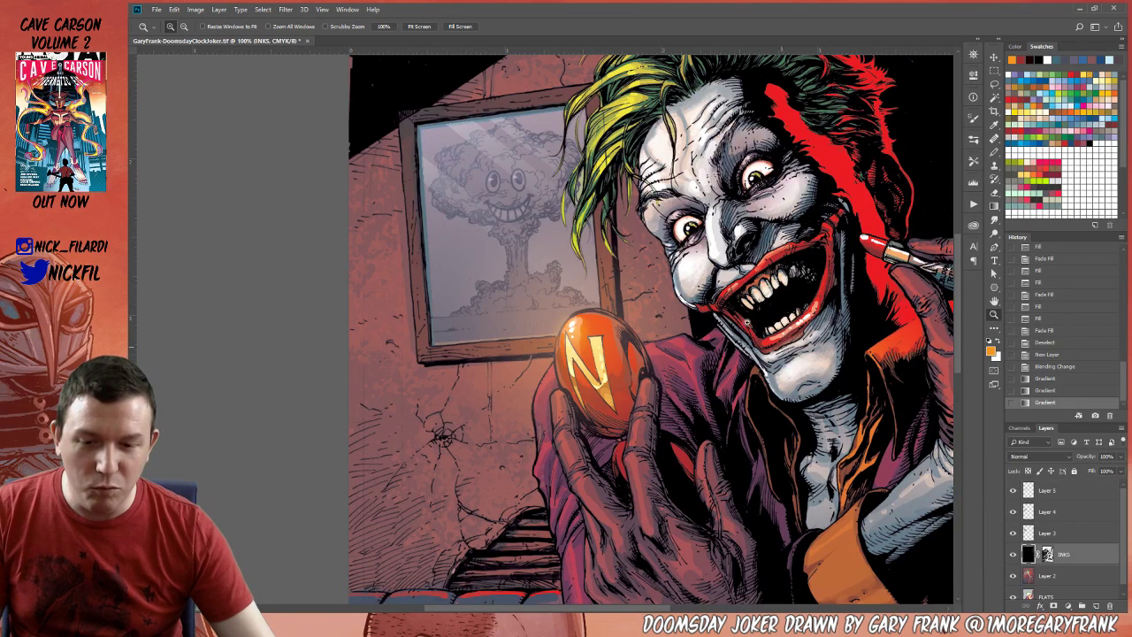
key(w)
click(831, 432)
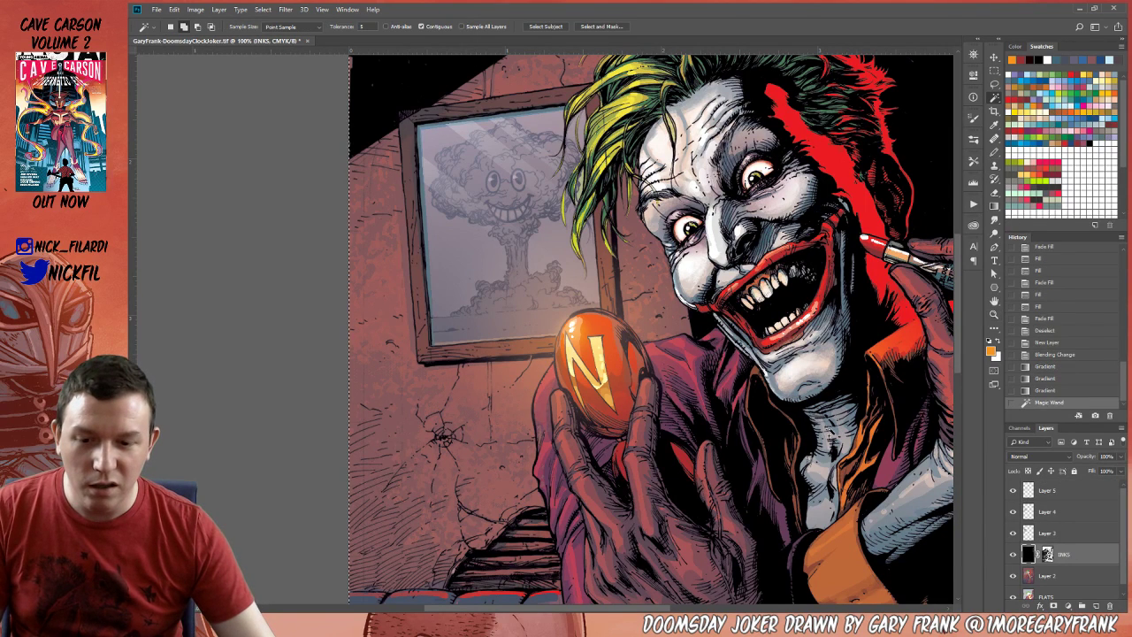
key(ctrl+d)
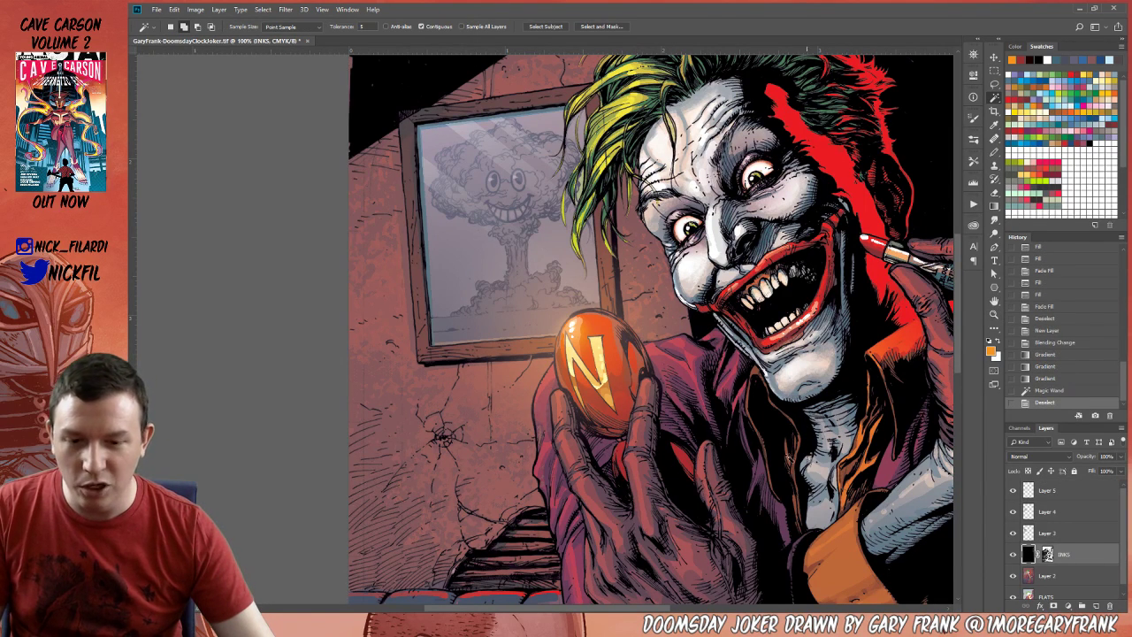
Select the connected inks on the INKS layer with the Magic Wand and choose black for the Gradient tool.
click(790, 458)
key(z)
alt+click(627, 300)
alt+click(627, 301)
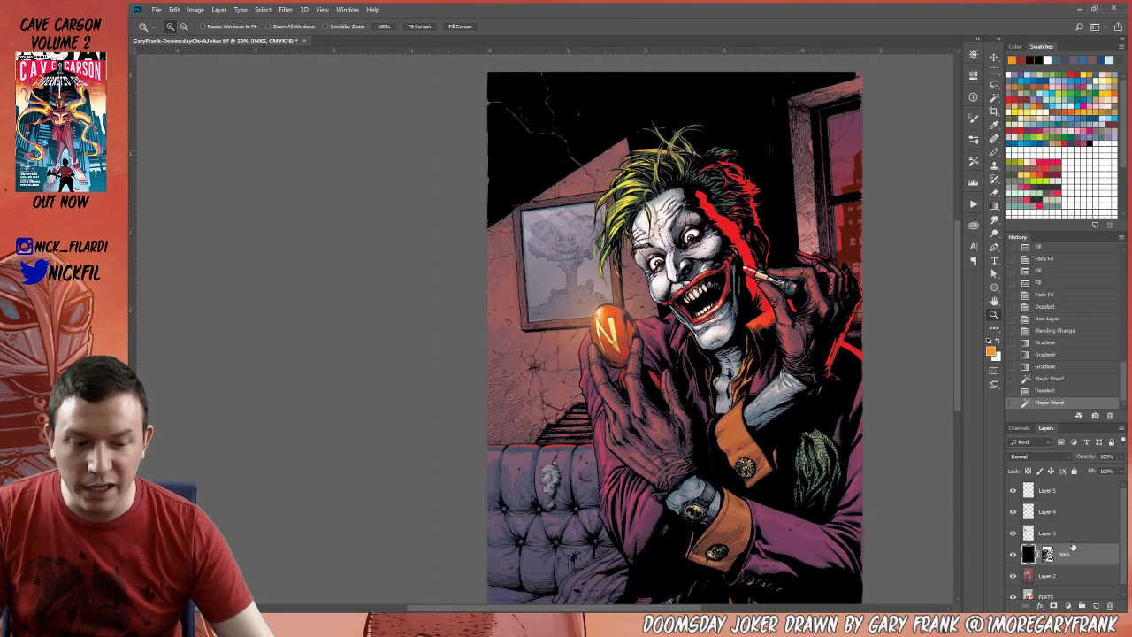
key(ctrl+d)
key(w)
click(610, 320)
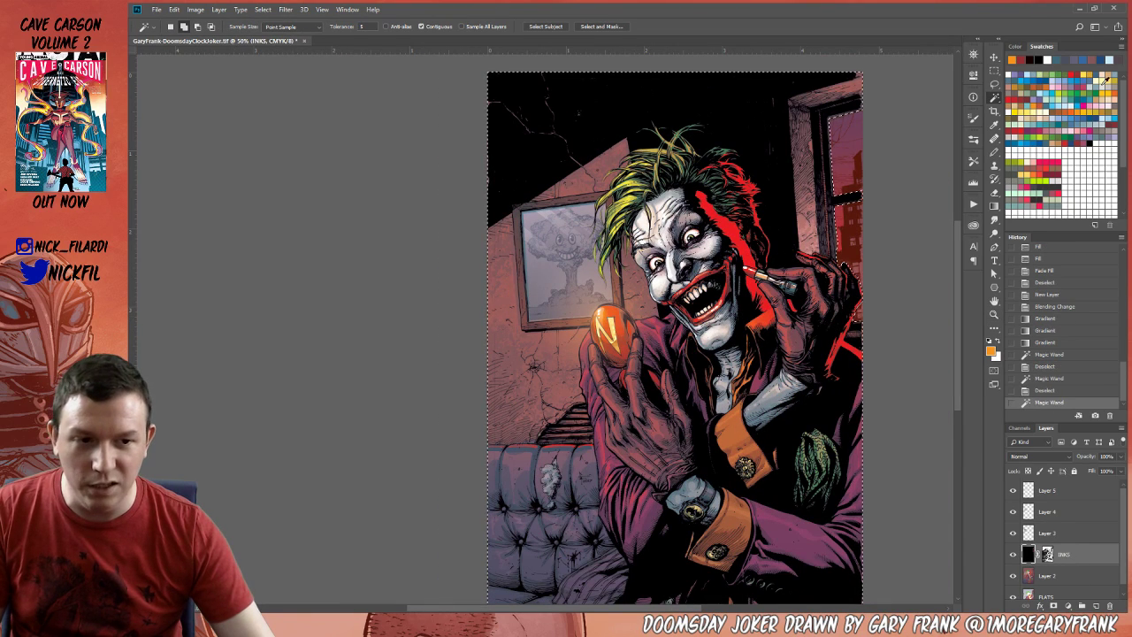
scroll(1064, 173, down, 3)
scroll(1064, 173, up, 3)
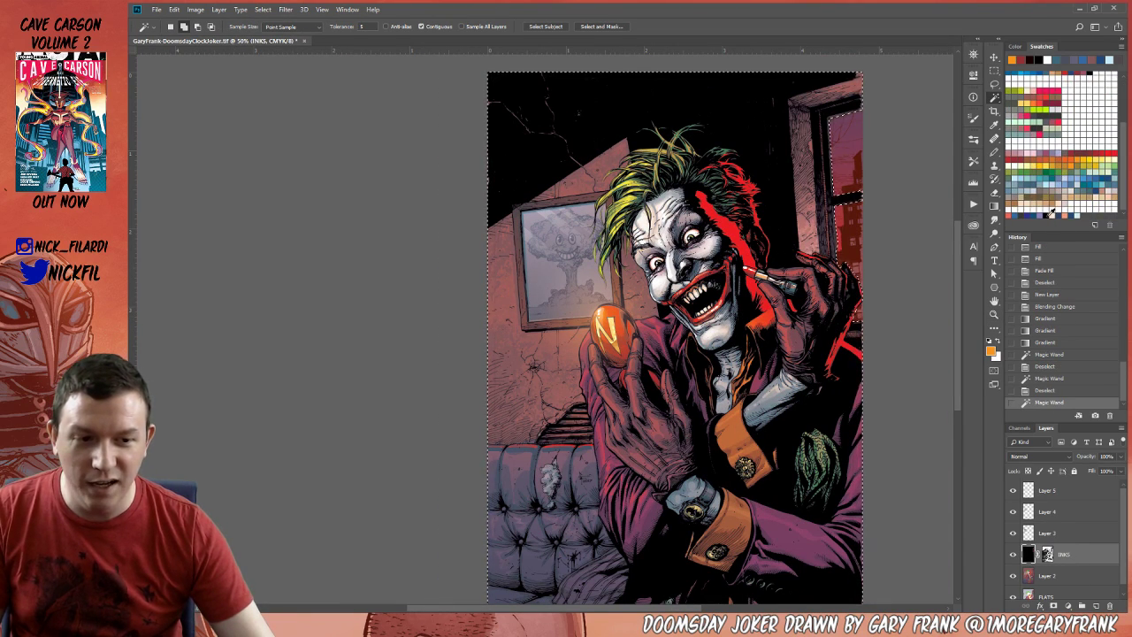
click(1051, 215)
key(g)
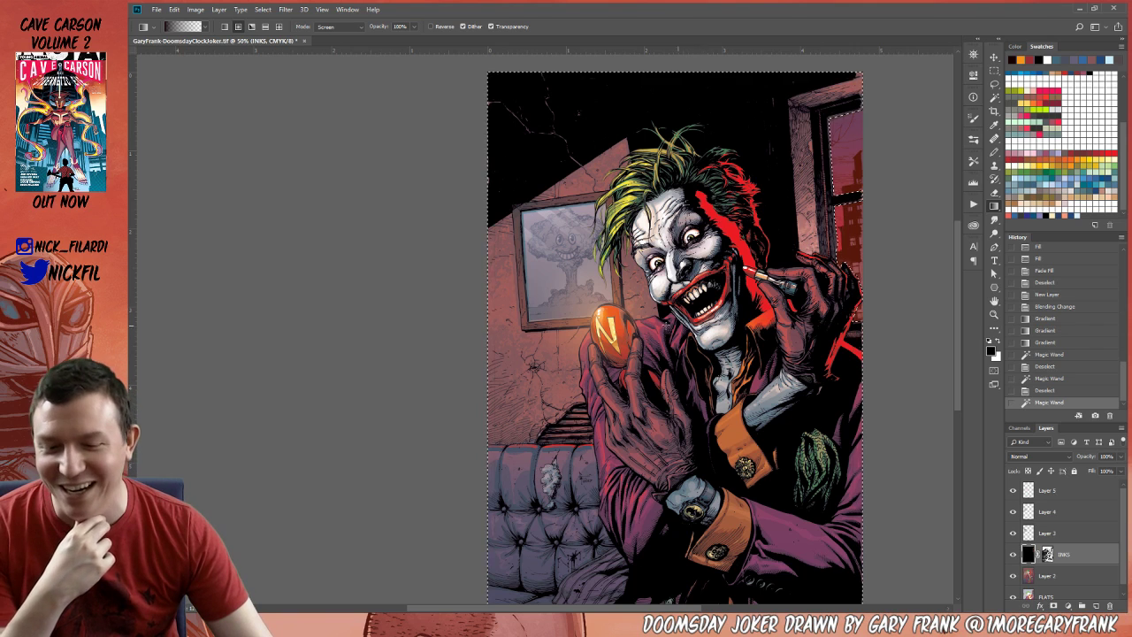
Apply black gradients in Normal mode to the selected inks between the face and the N button, and clear the selection.
drag(714, 295, 604, 330)
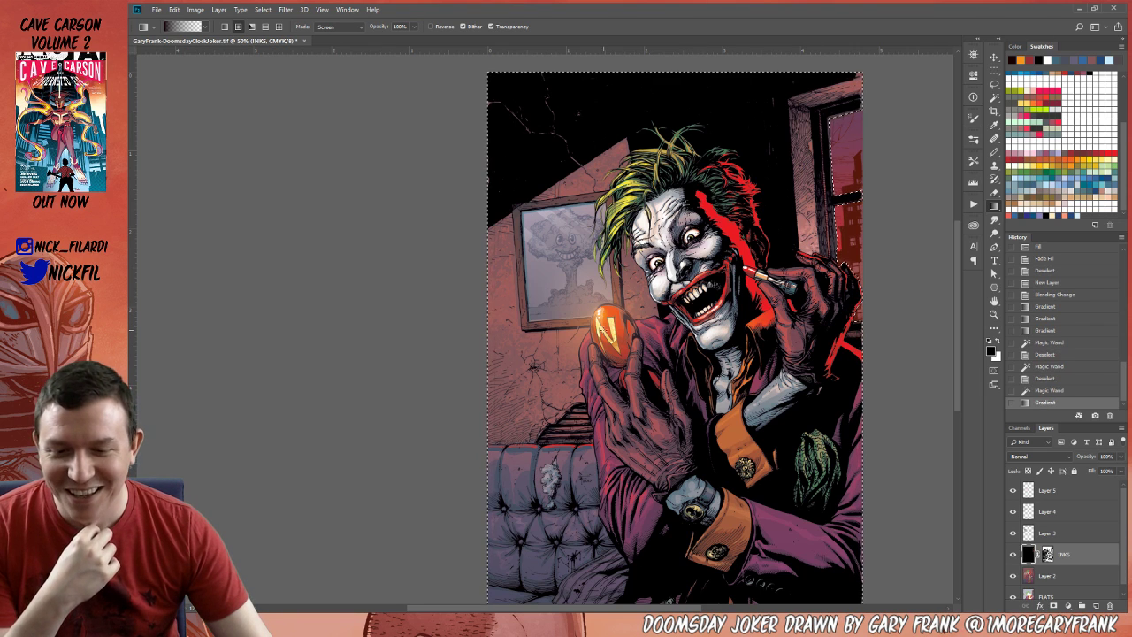
key(ctrl+z)
click(341, 27)
click(344, 37)
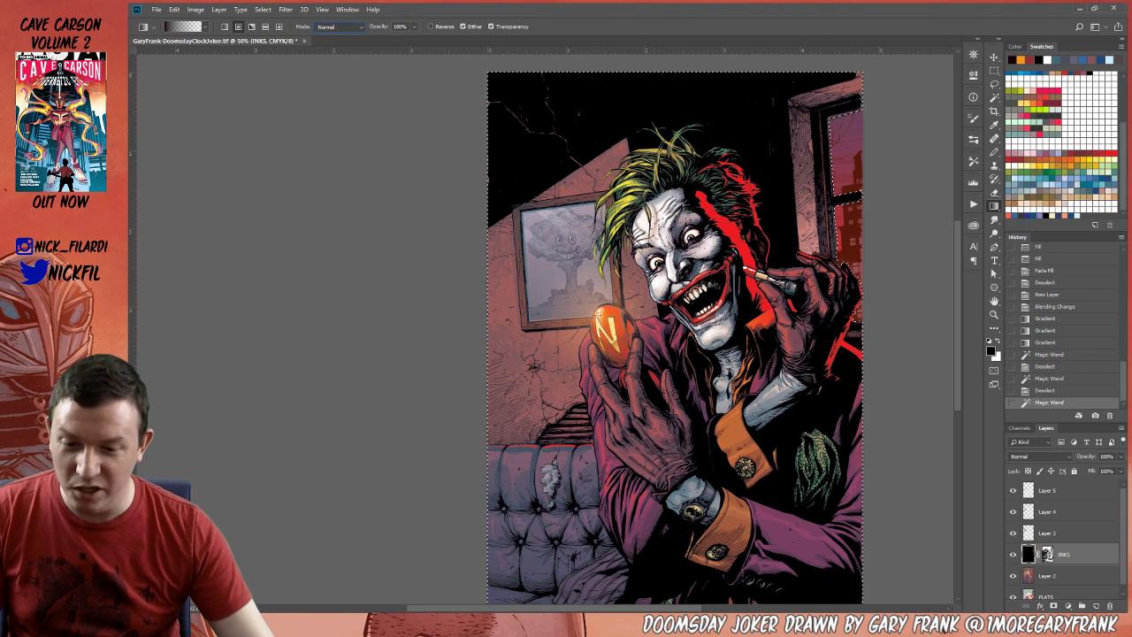
drag(713, 295, 628, 324)
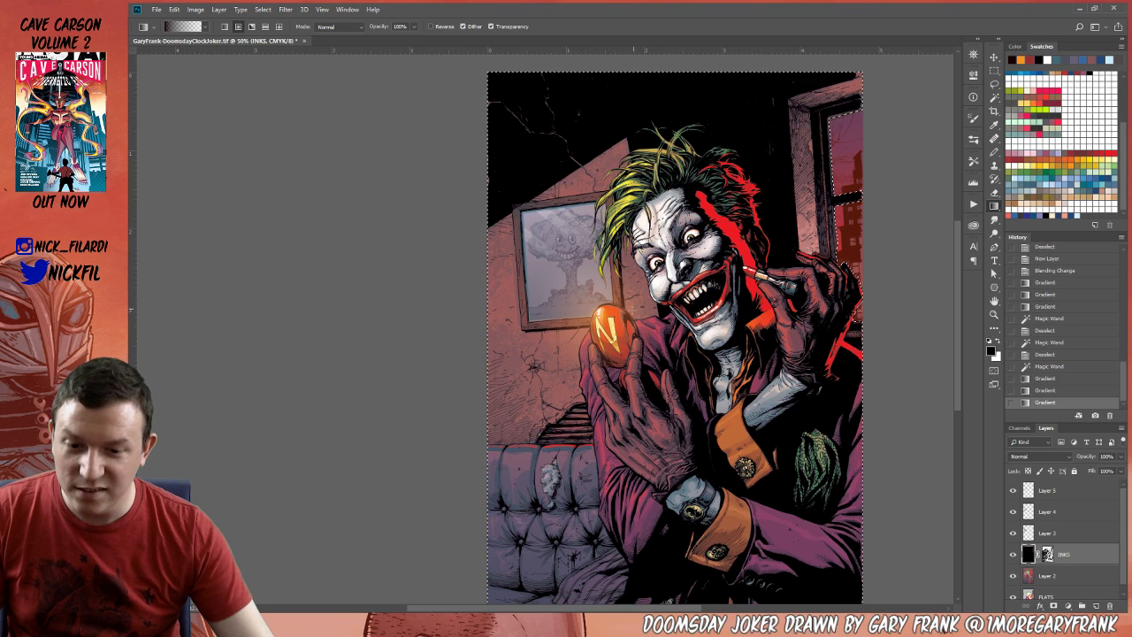
key(ctrl+d)
key(z)
alt+click(671, 297)
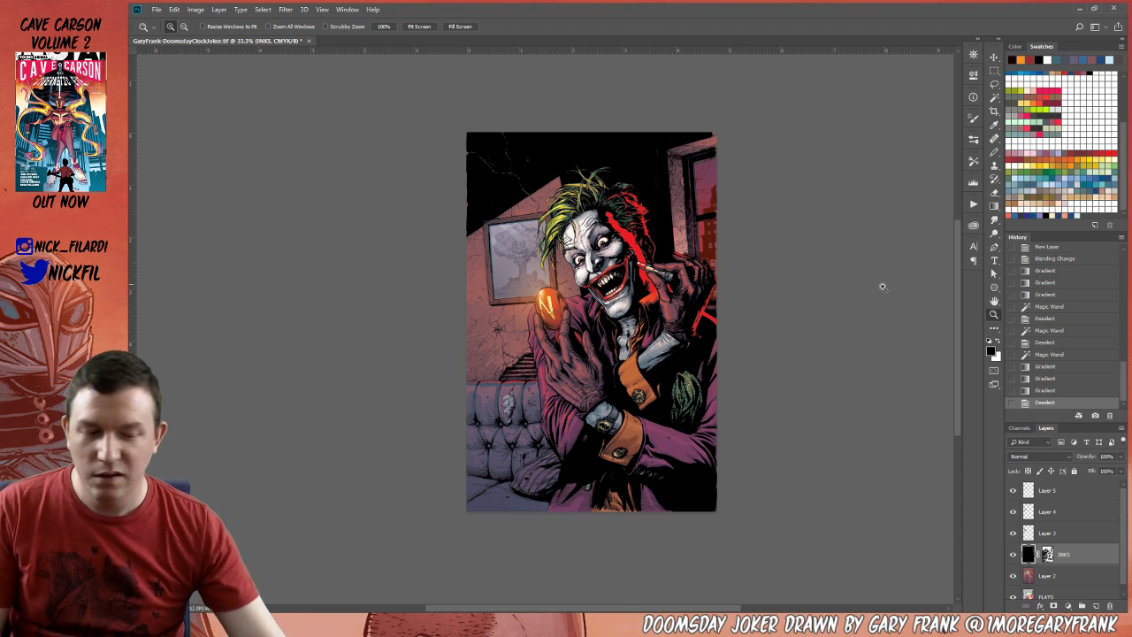
Select the back wall area from the FLATS layer with the Magic Wand.
scroll(1051, 588, down, 1)
click(1050, 587)
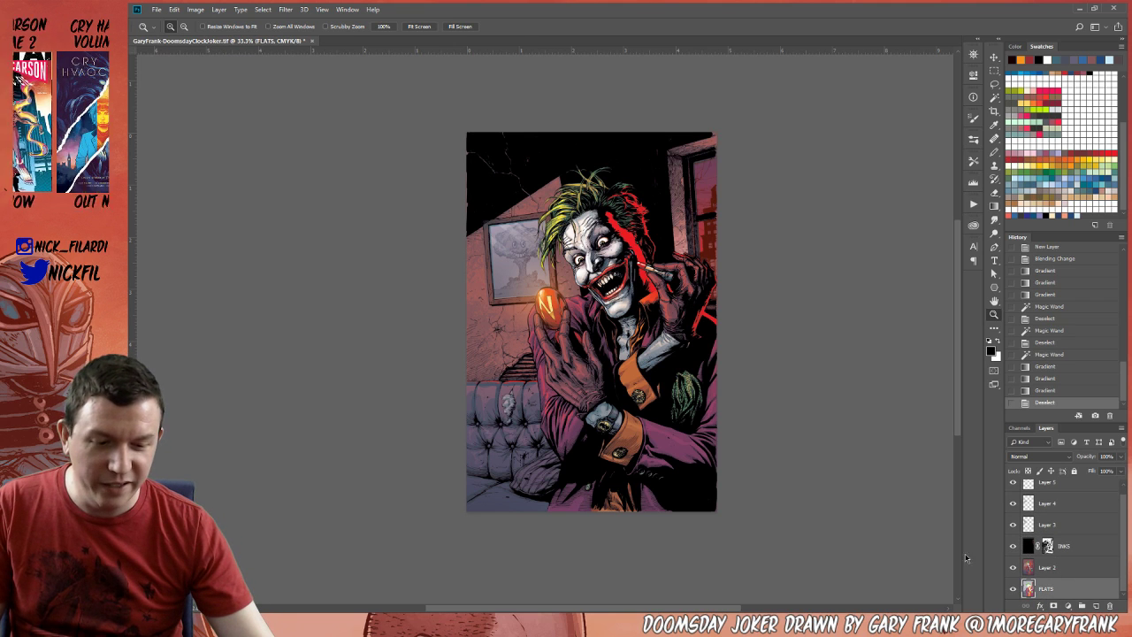
key(w)
click(665, 216)
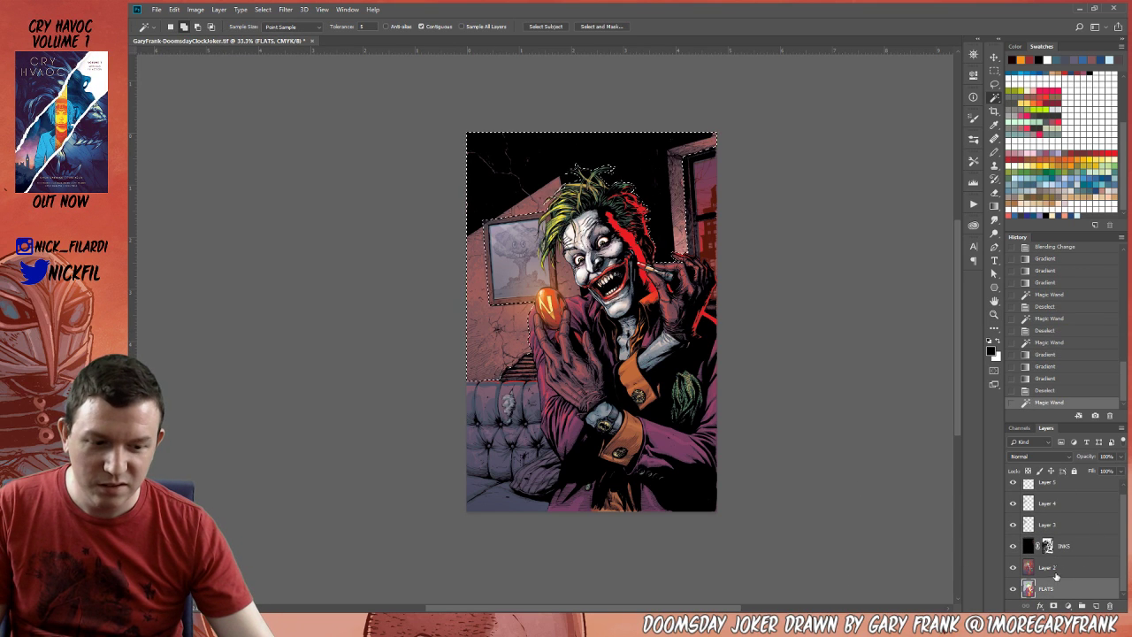
Try a faded bright red fill on the selected wall on Layer 2, and revert it to the wall selection.
click(1053, 568)
scroll(1088, 76, up, 5)
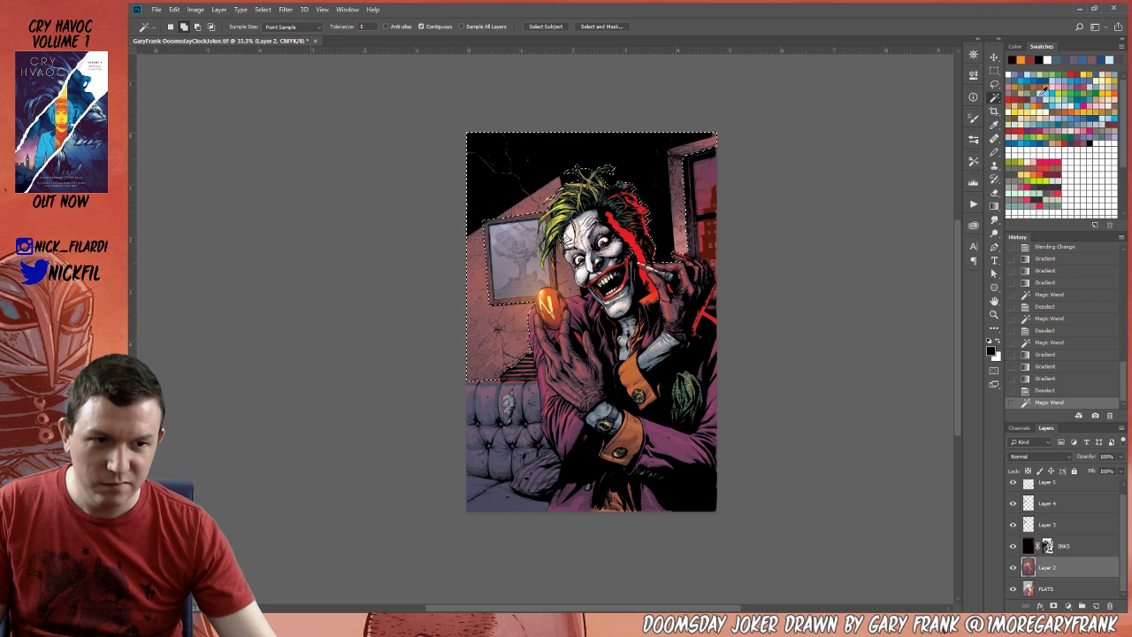
click(1013, 96)
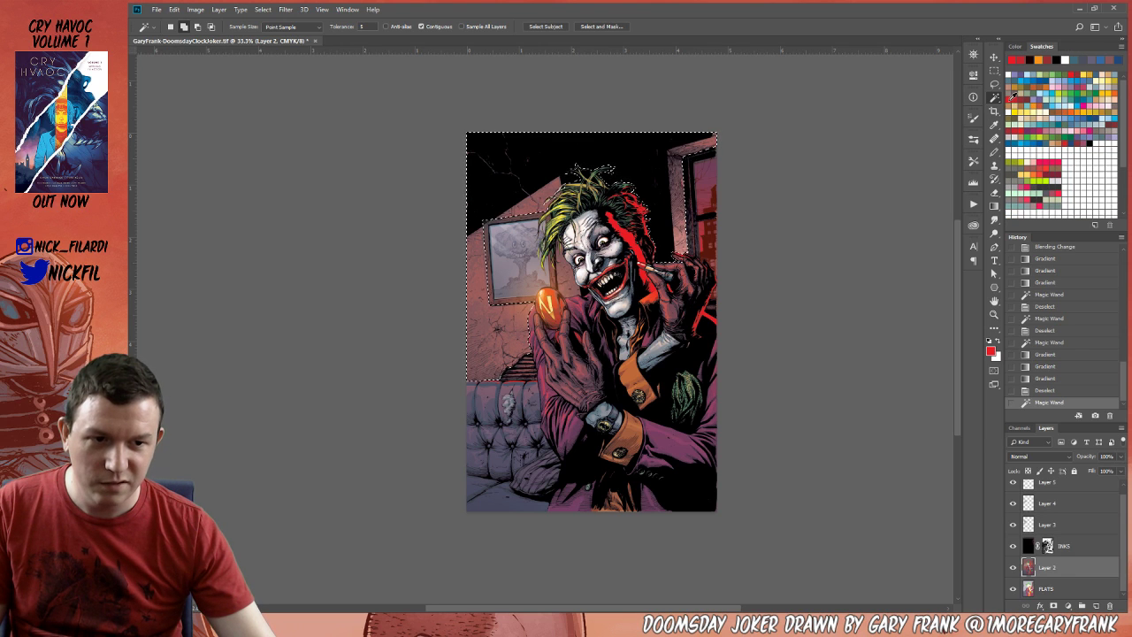
key(alt+BackSpace)
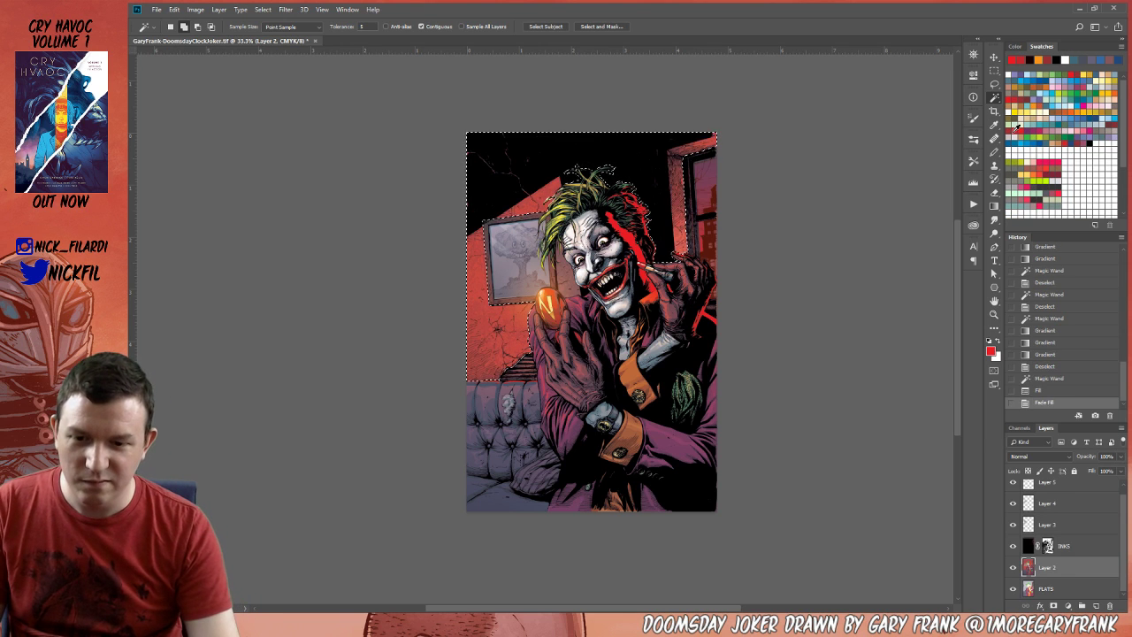
key(z)
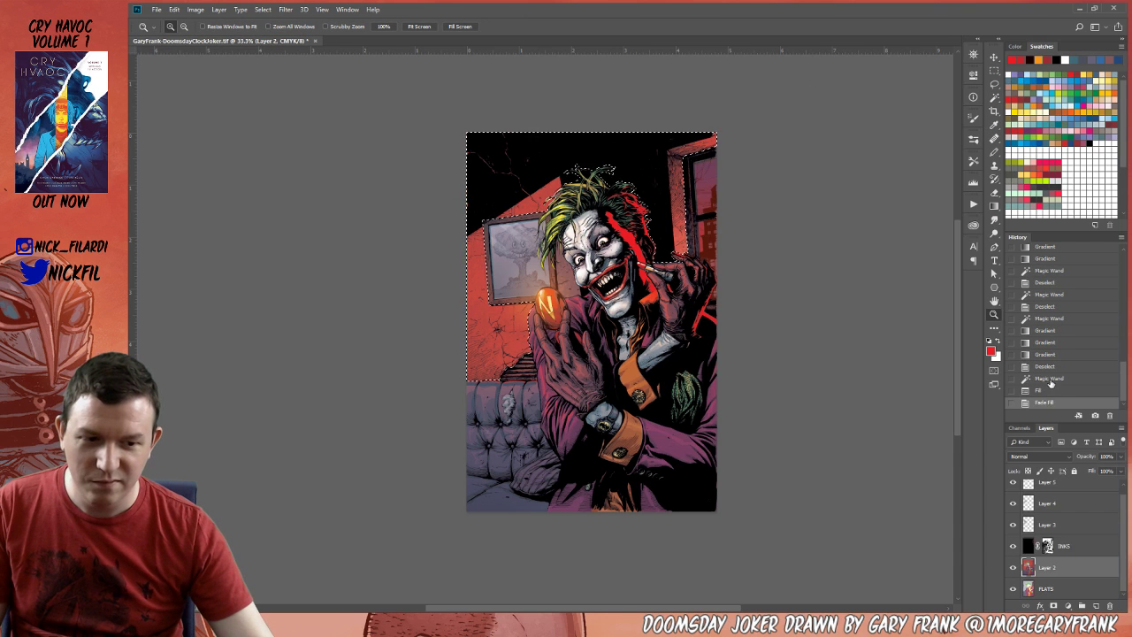
click(1049, 379)
Return to the FLATS layer and extend the back wall selection with the Magic Wand.
click(1047, 567)
click(1046, 588)
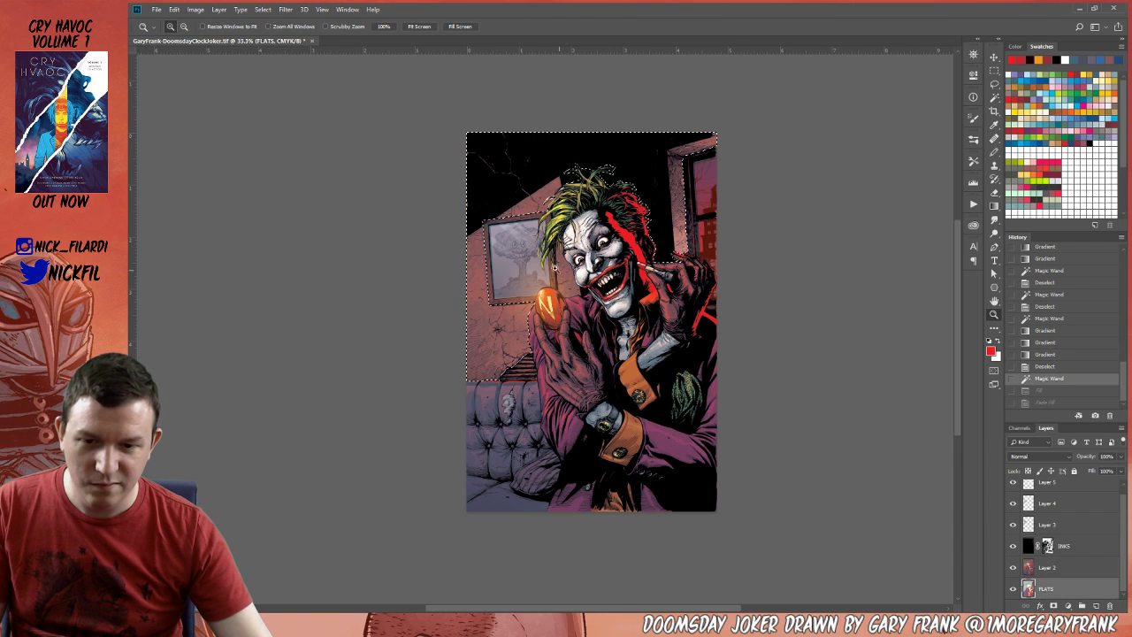
key(w)
click(614, 354)
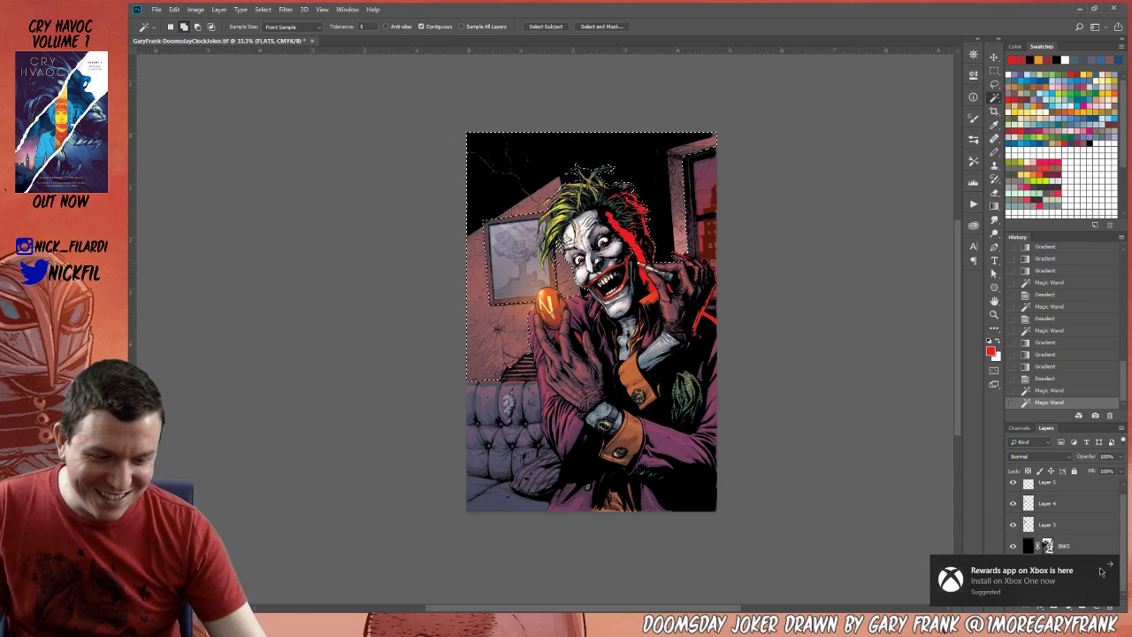
Dismiss the Xbox notification and restore the cleared wall selection on the FLATS layer.
click(852, 459)
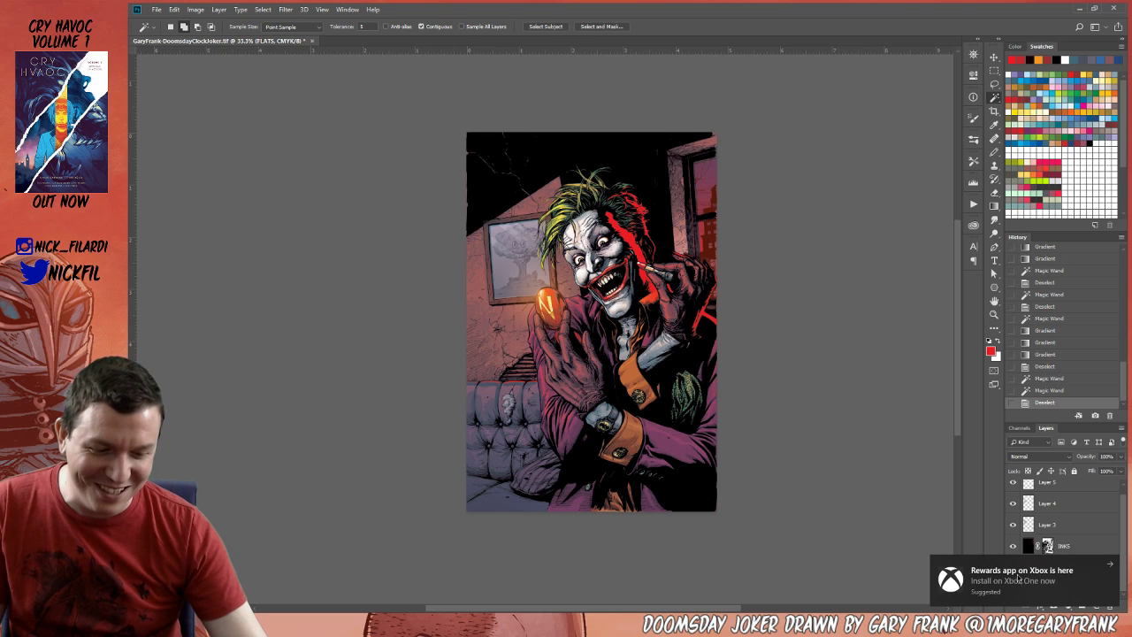
click(1109, 566)
click(1051, 575)
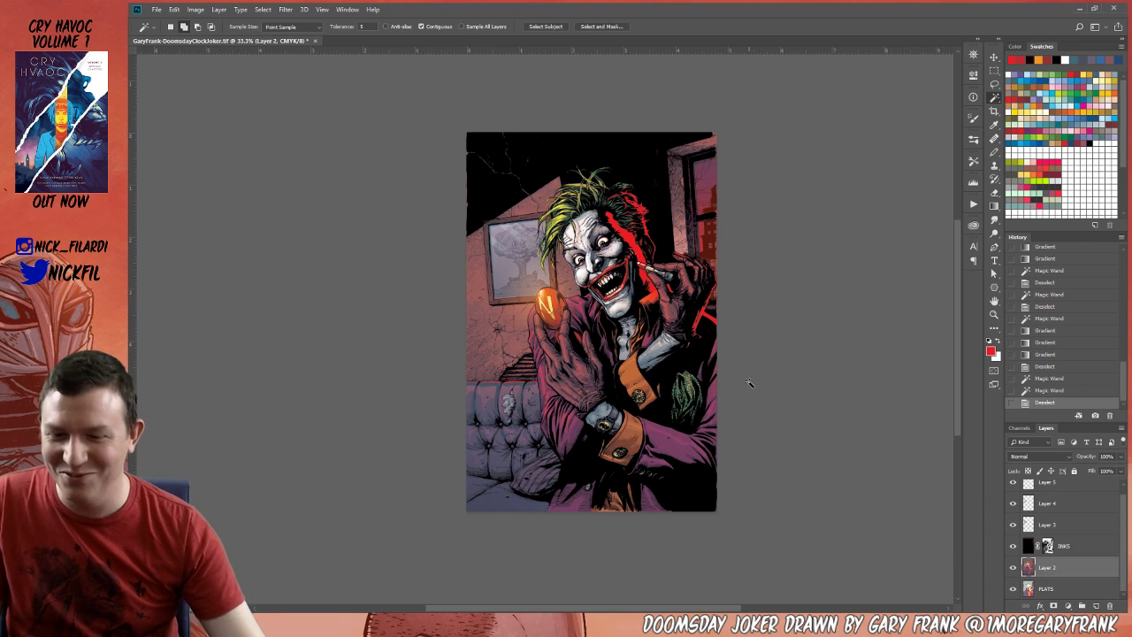
key(z)
click(582, 280)
key(alt+bracketleft)
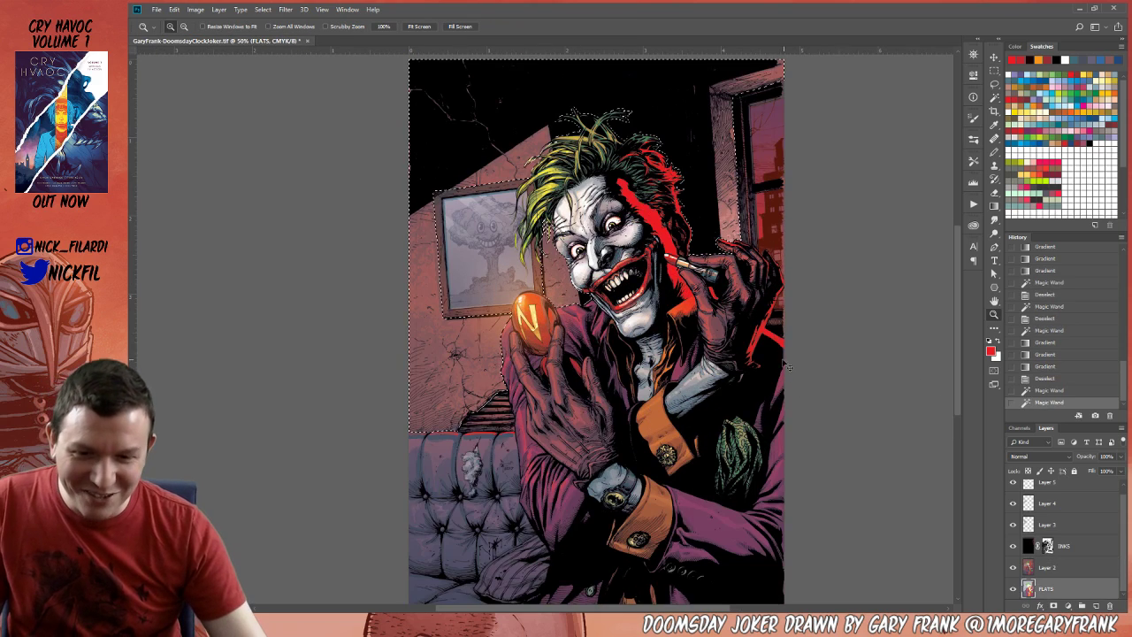
key(ctrl+z)
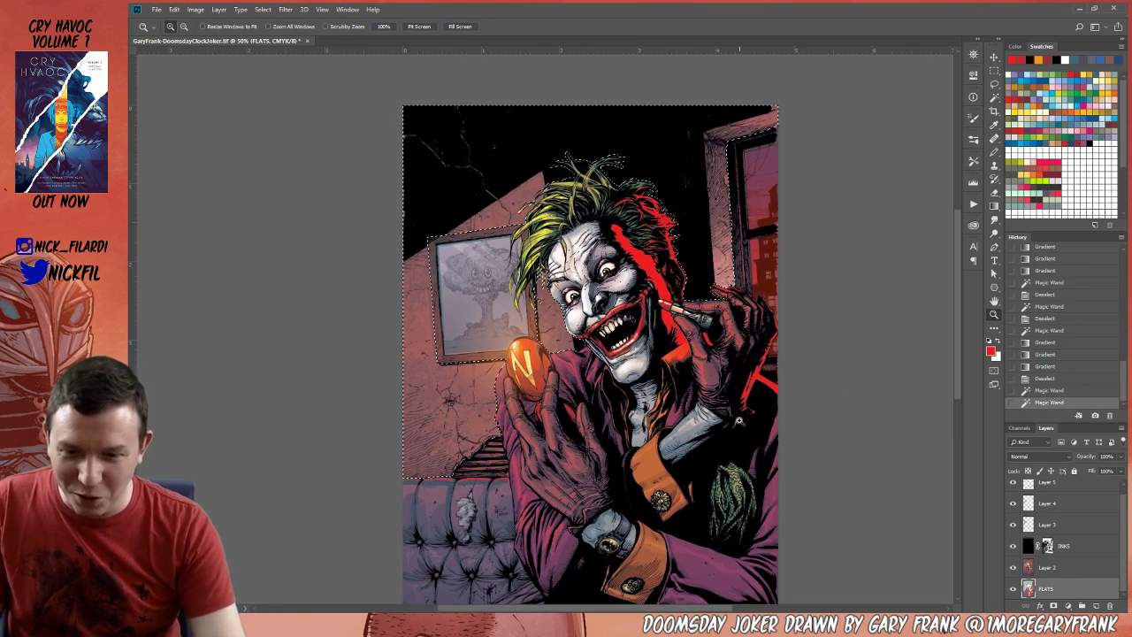
Fill the back wall selection on the FLATS layer with the red foreground colour and fade the fill.
alt+click(617, 378)
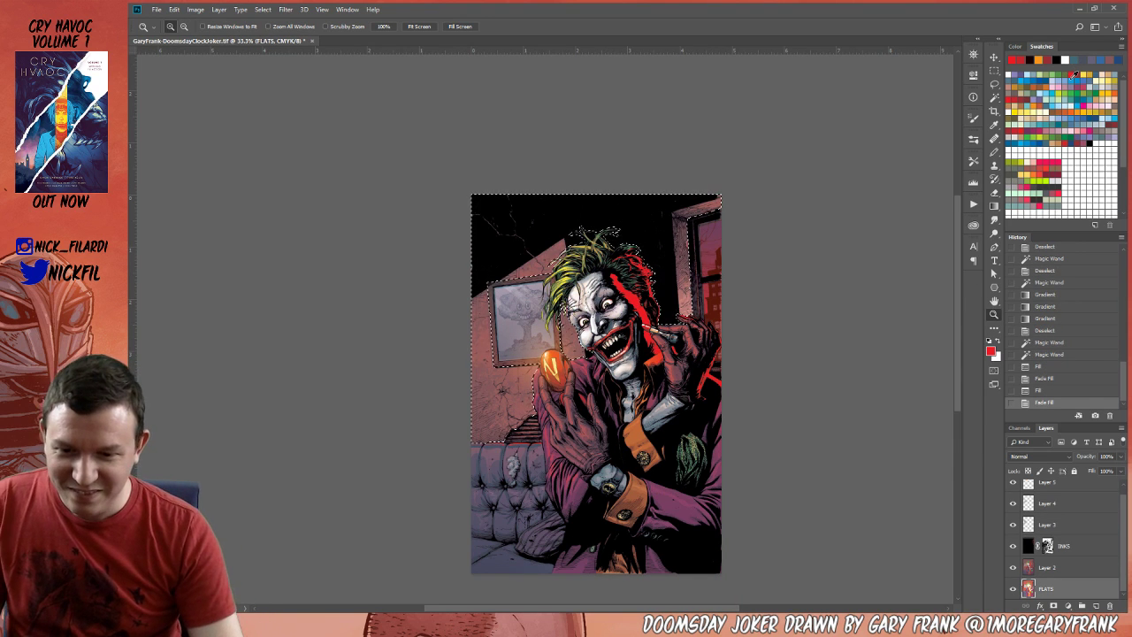
key(alt+BackSpace)
Try a faded bright red fill on the wall selection in Layer 2, and revert to the faded FLATS fill.
click(1069, 567)
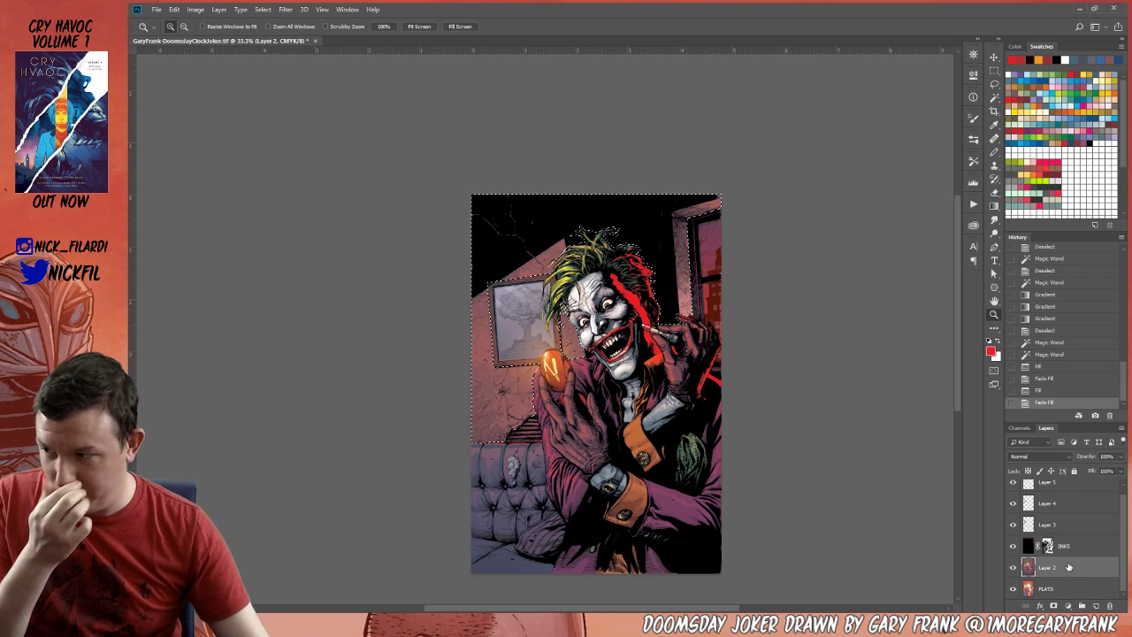
key(alt+BackSpace)
key(ctrl+d)
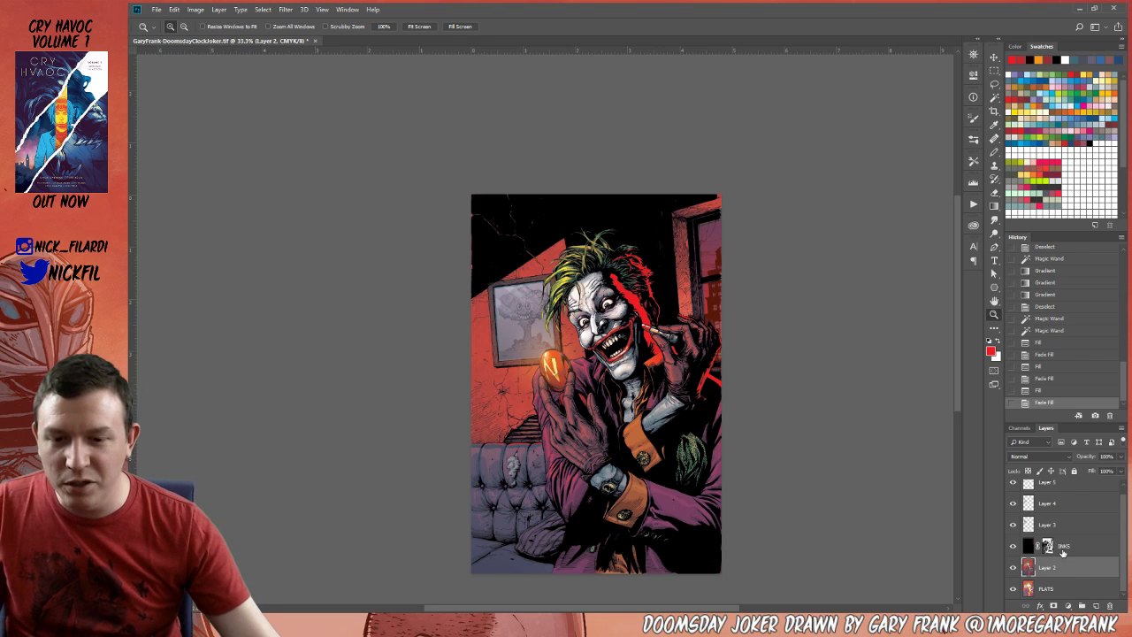
alt+click(585, 375)
drag(686, 499, 699, 416)
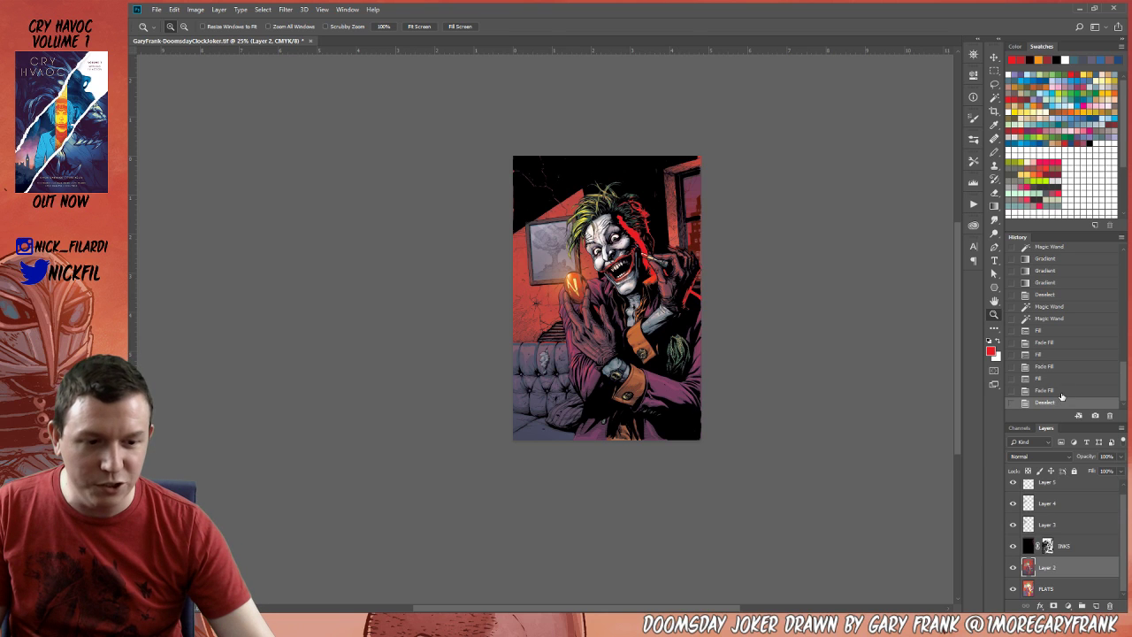
click(1045, 366)
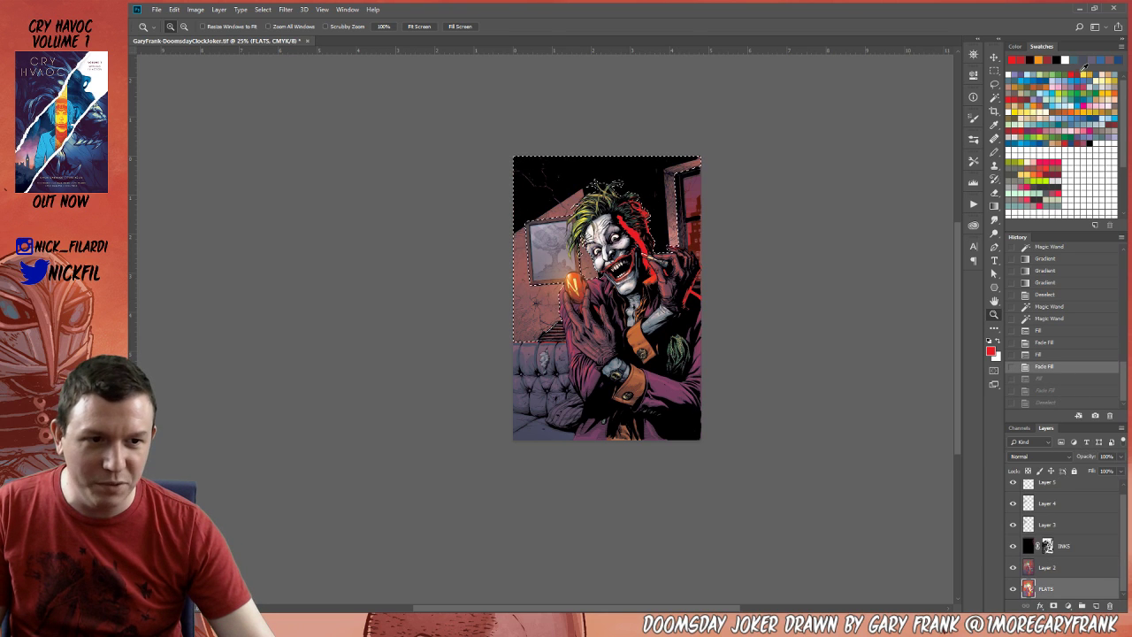
click(1084, 68)
key(ctrl+b)
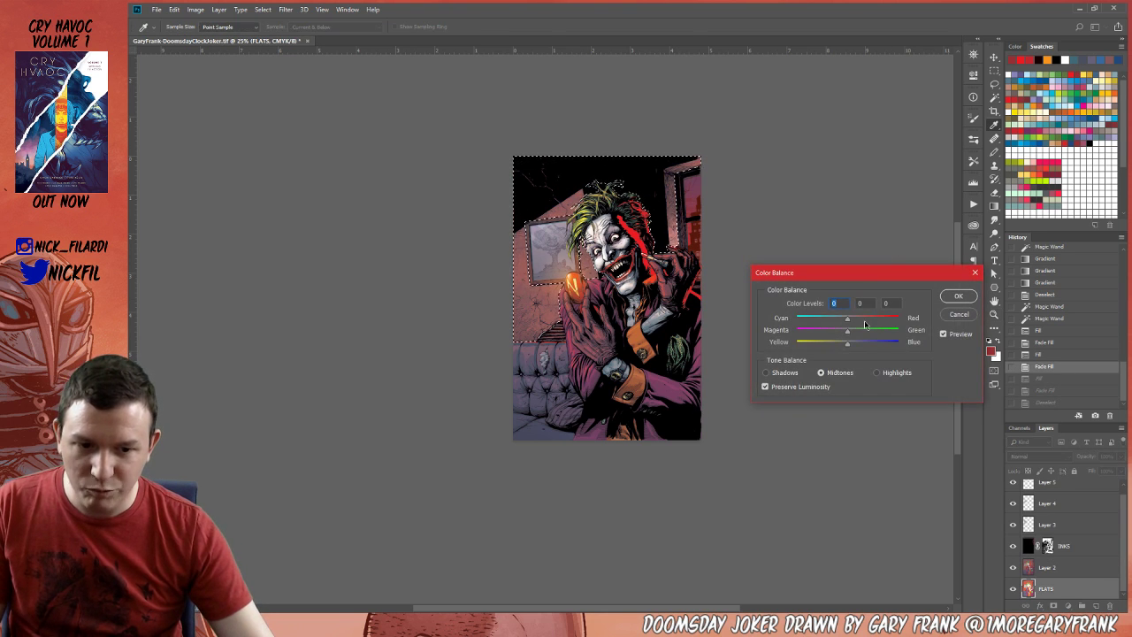
drag(868, 318, 869, 320)
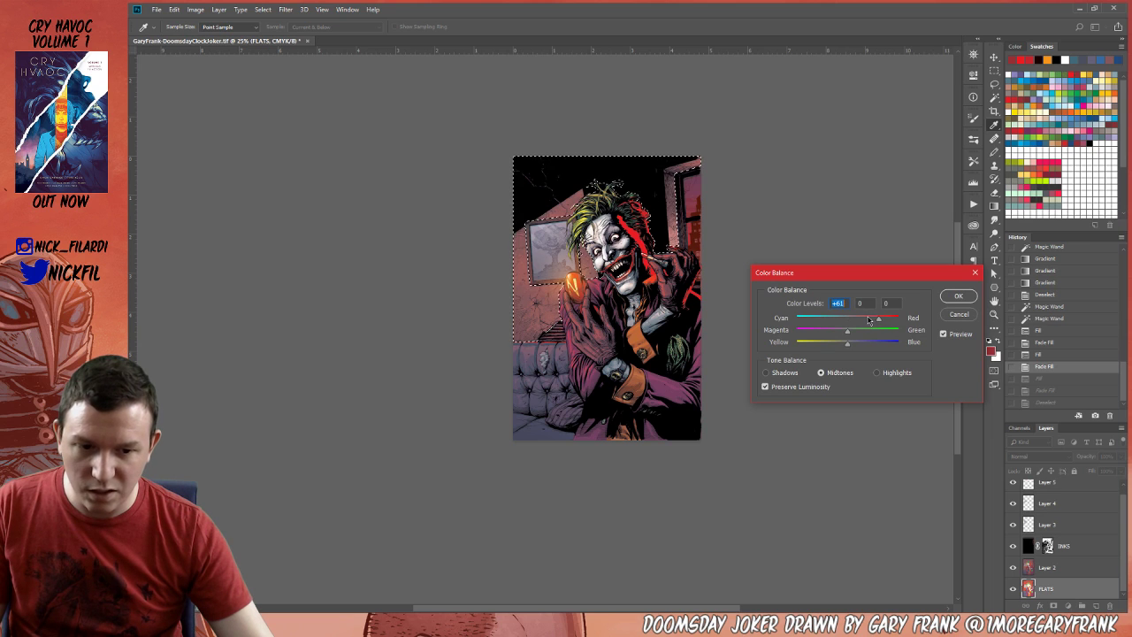
click(959, 315)
Try a midtone Color Balance of +74 cyan-red and -37 yellow-blue on the wall selection in Layer 2.
click(1046, 567)
key(ctrl+b)
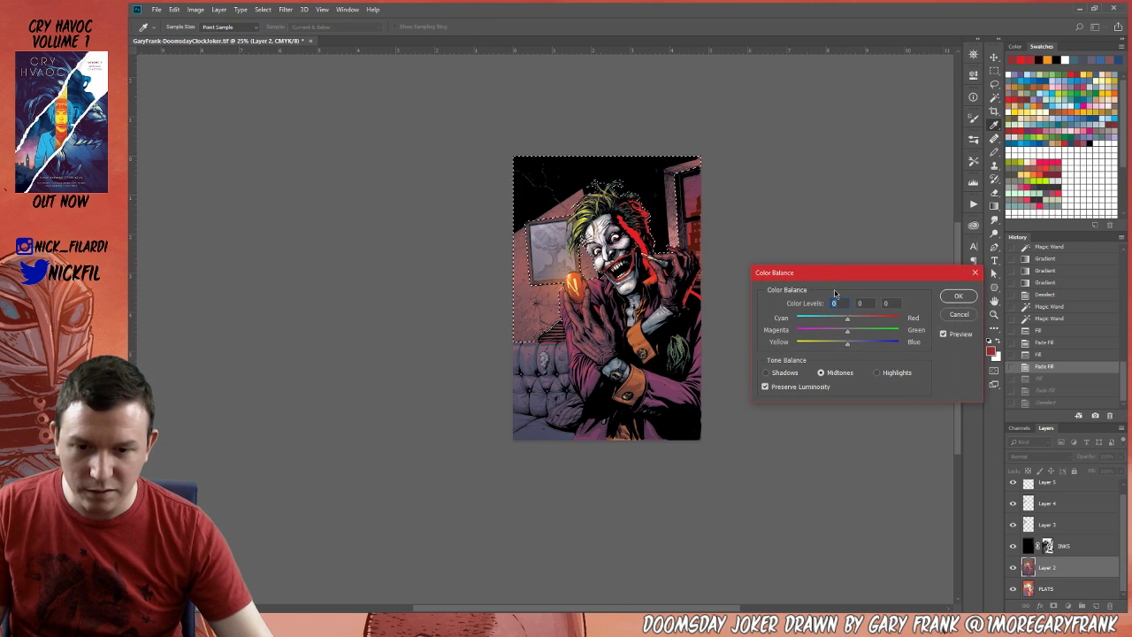
drag(867, 321, 885, 320)
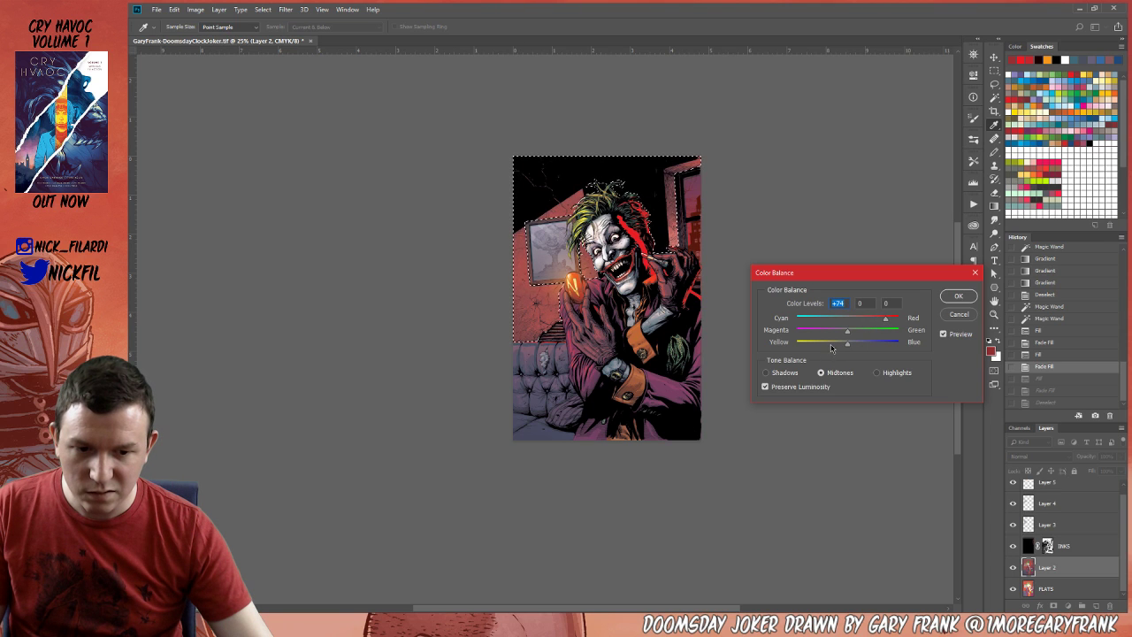
drag(831, 348, 826, 345)
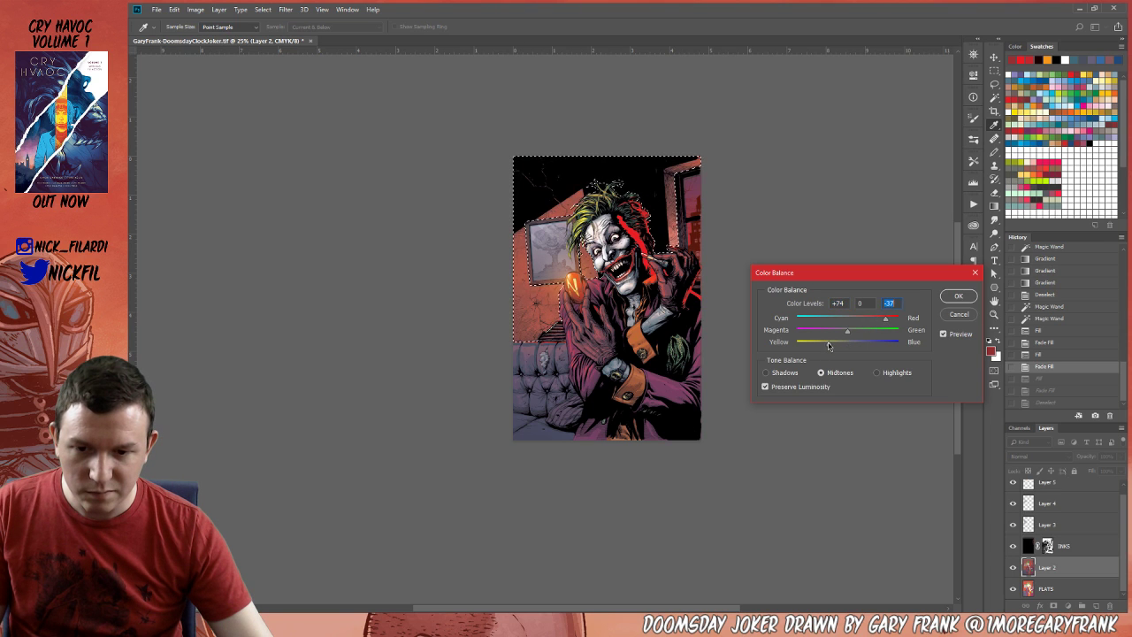
click(957, 312)
key(z)
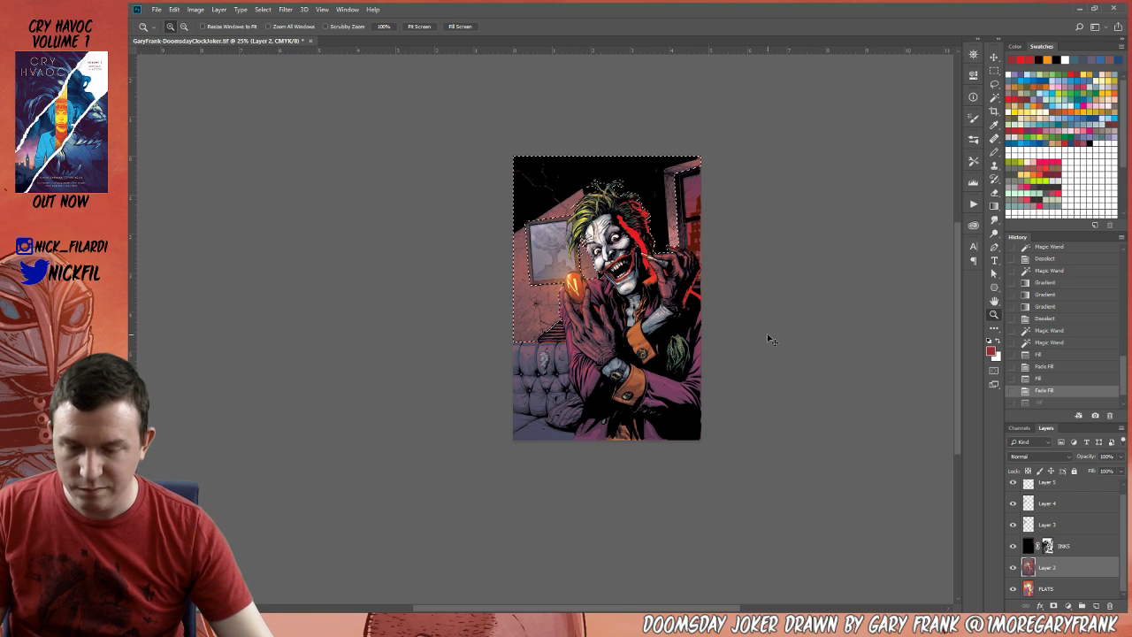
Apply a midtone Color Balance of +85 cyan-red and -38 yellow-blue to the wall on Layer 2, and deselect.
key(ctrl+b)
drag(832, 344, 828, 343)
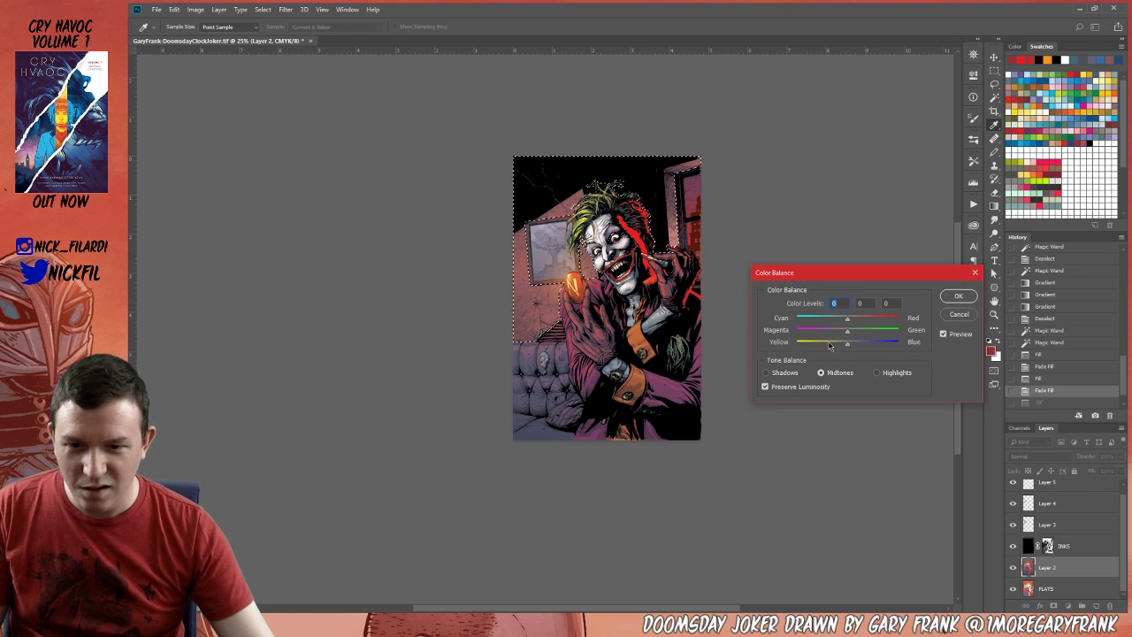
click(879, 319)
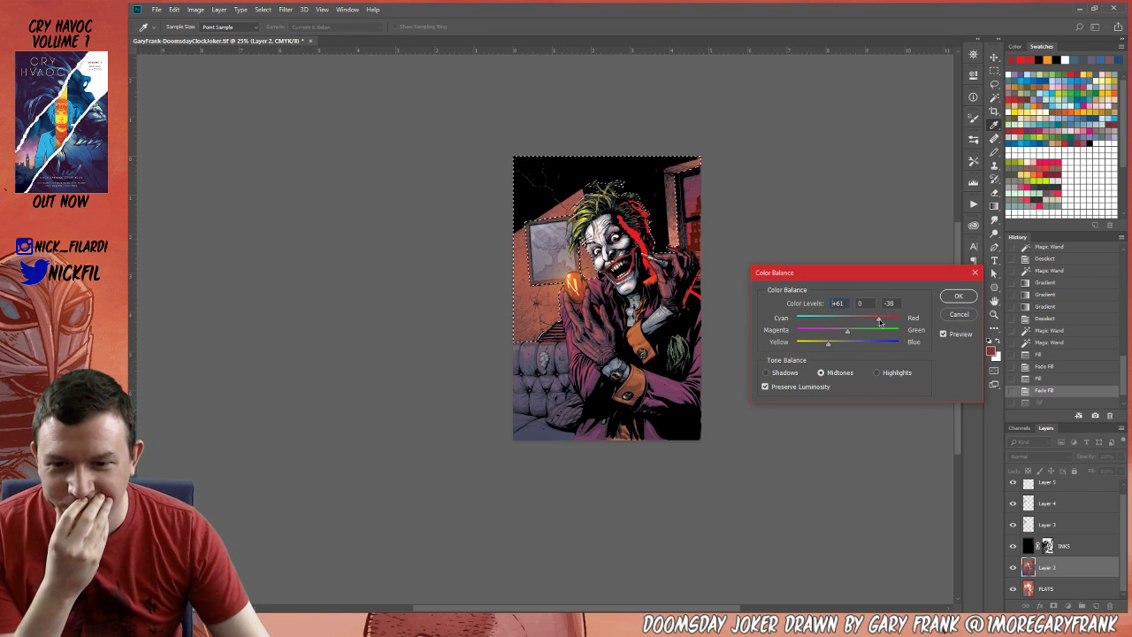
drag(880, 321, 889, 320)
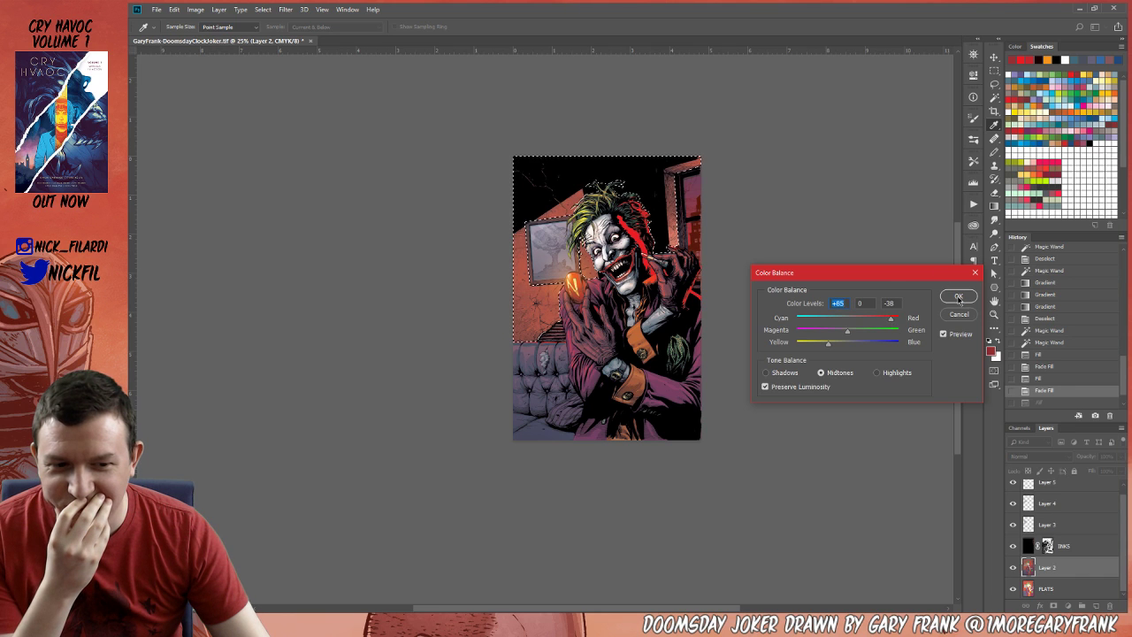
click(959, 297)
key(z)
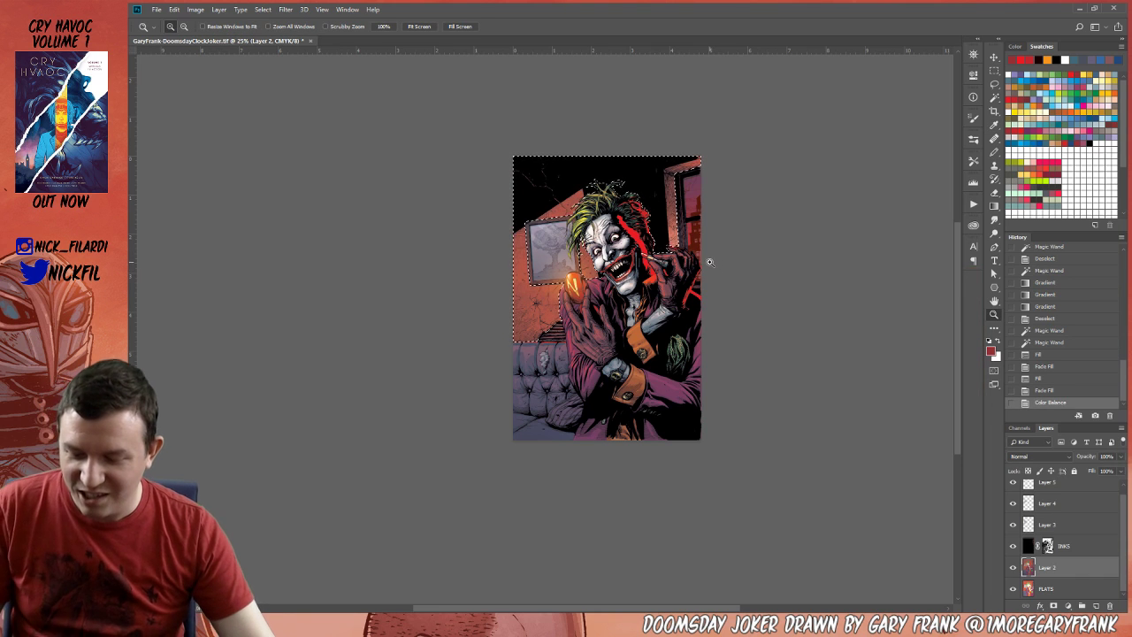
key(ctrl+d)
drag(665, 306, 624, 271)
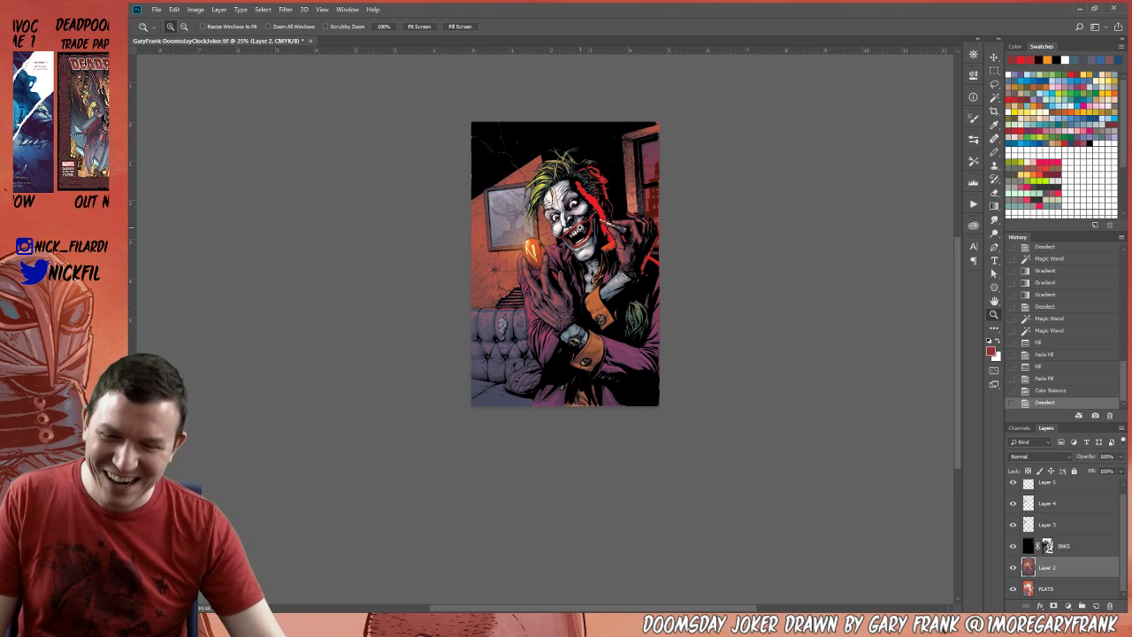
click(625, 271)
click(615, 269)
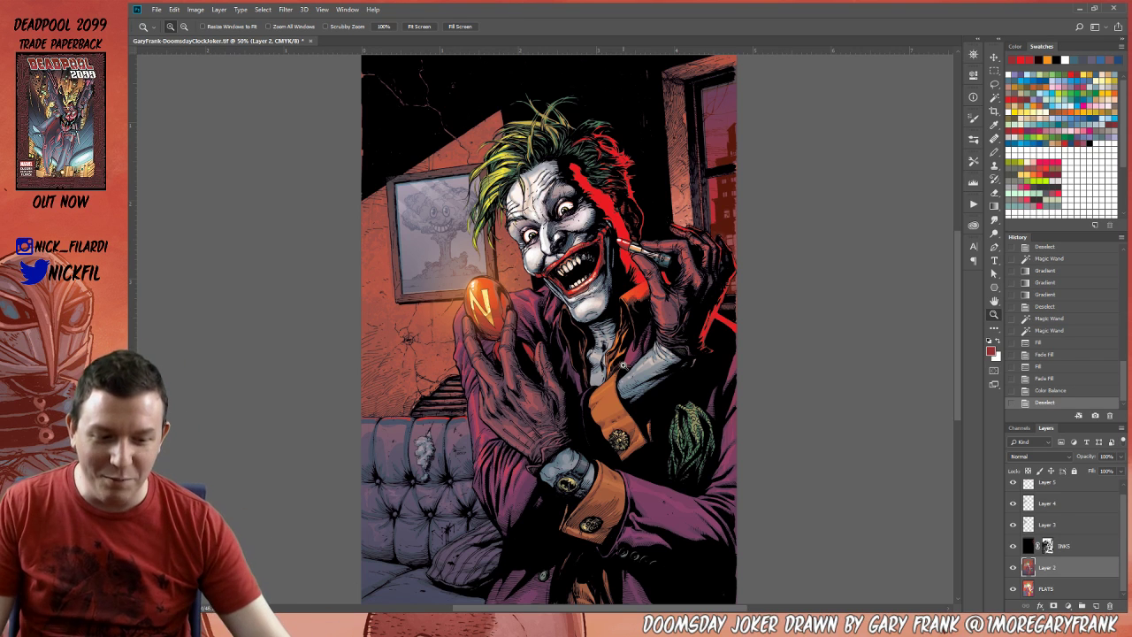
click(1068, 606)
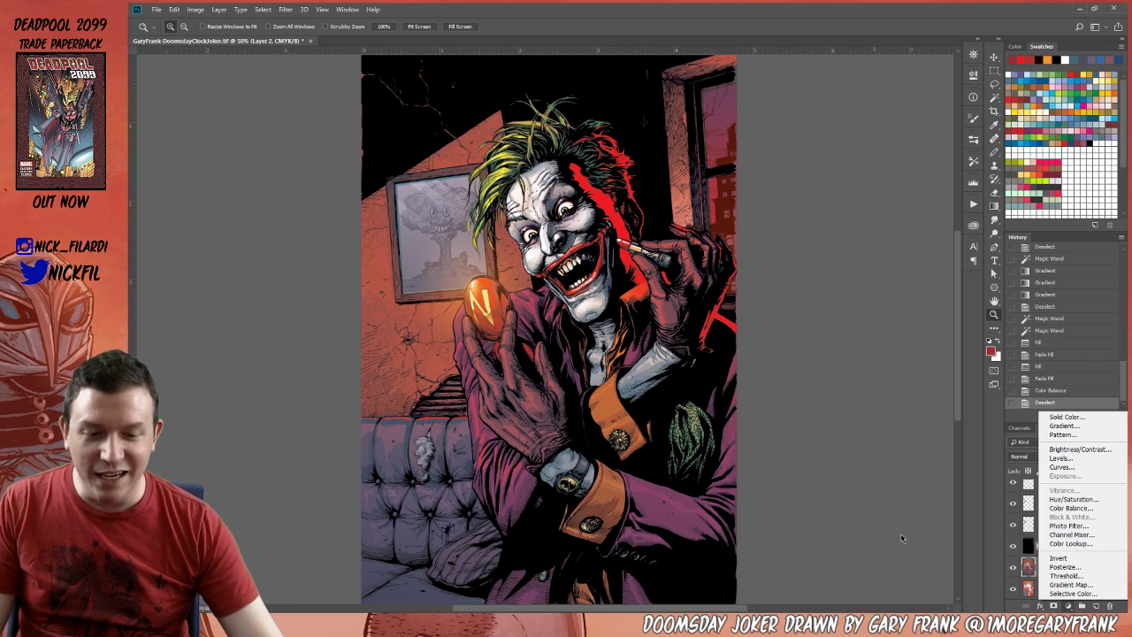
key(Escape)
Select all parts of the framed mushroom cloud picture from the FLATS layer with the Magic Wand.
click(1053, 588)
key(w)
click(403, 226)
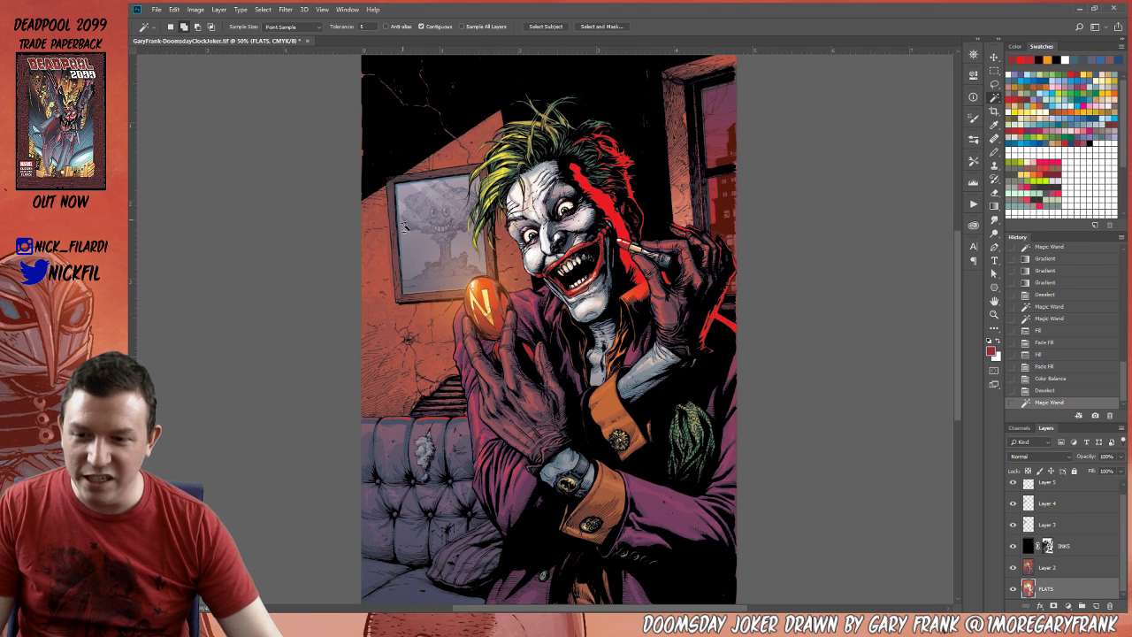
click(428, 248)
click(463, 257)
click(441, 224)
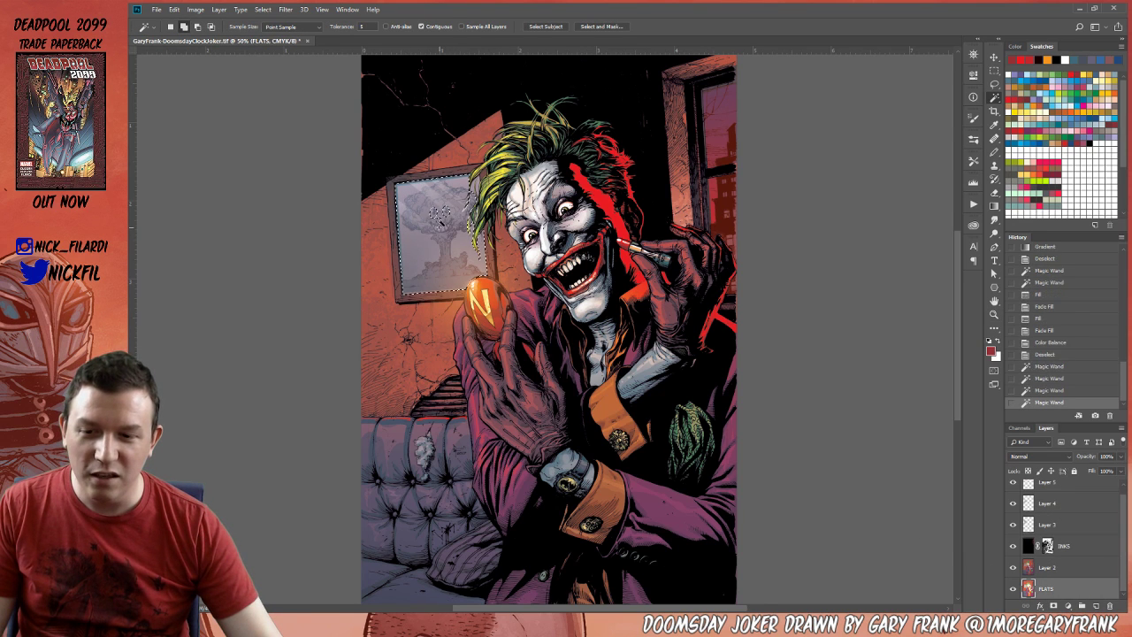
click(438, 215)
click(447, 213)
click(400, 252)
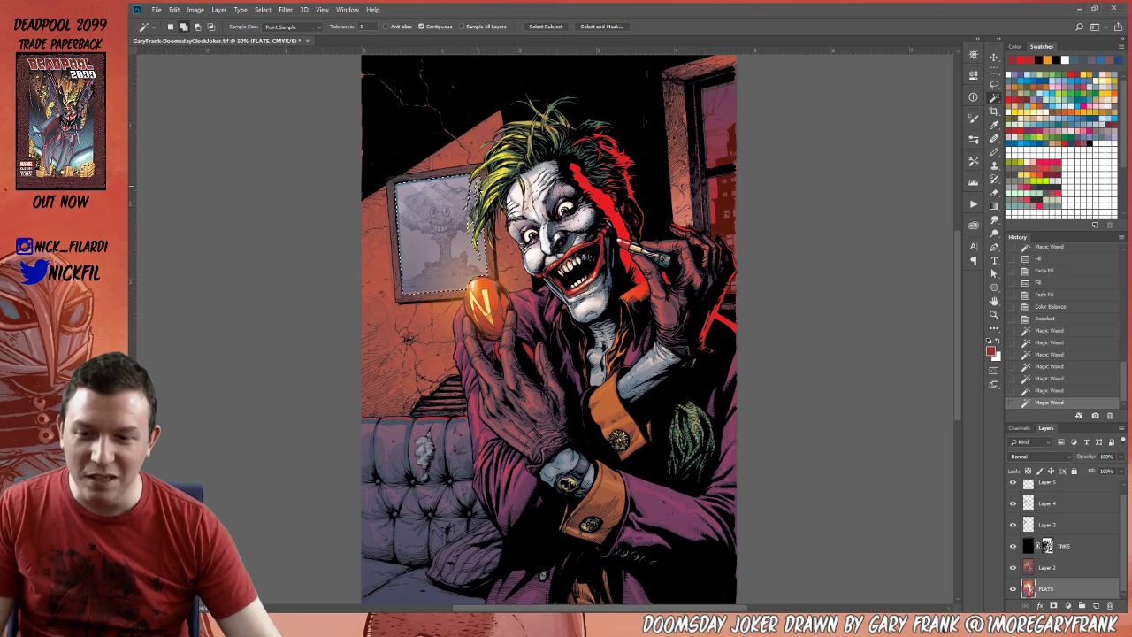
click(403, 279)
Examine the framed picture's selection up close and against the whole illustration.
key(z)
alt+click(447, 247)
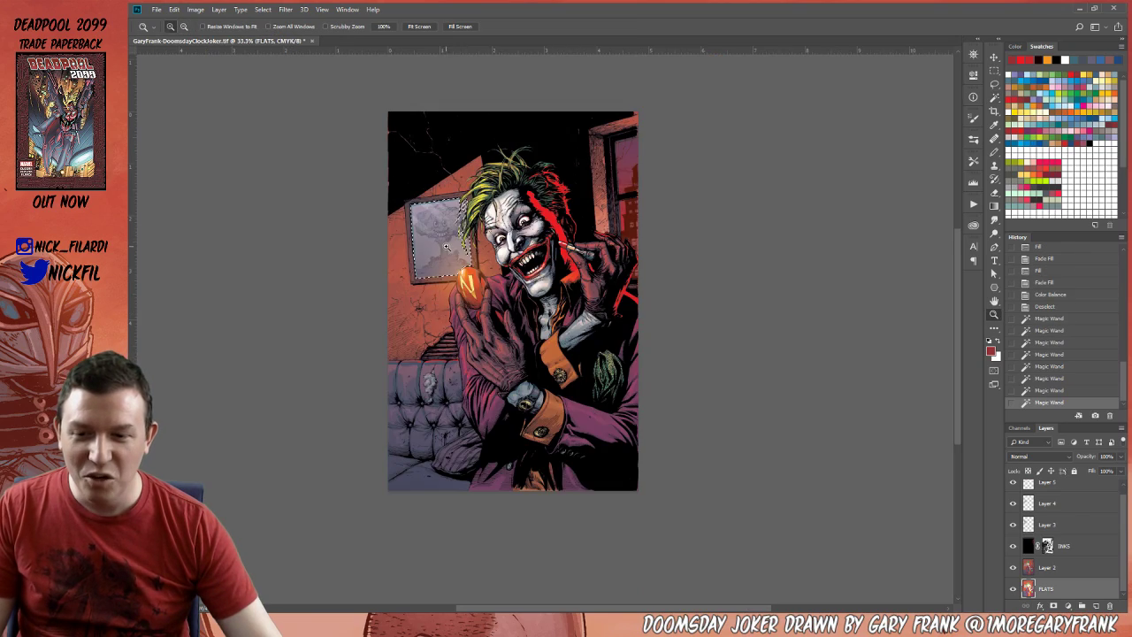
drag(450, 229, 450, 228)
key(w)
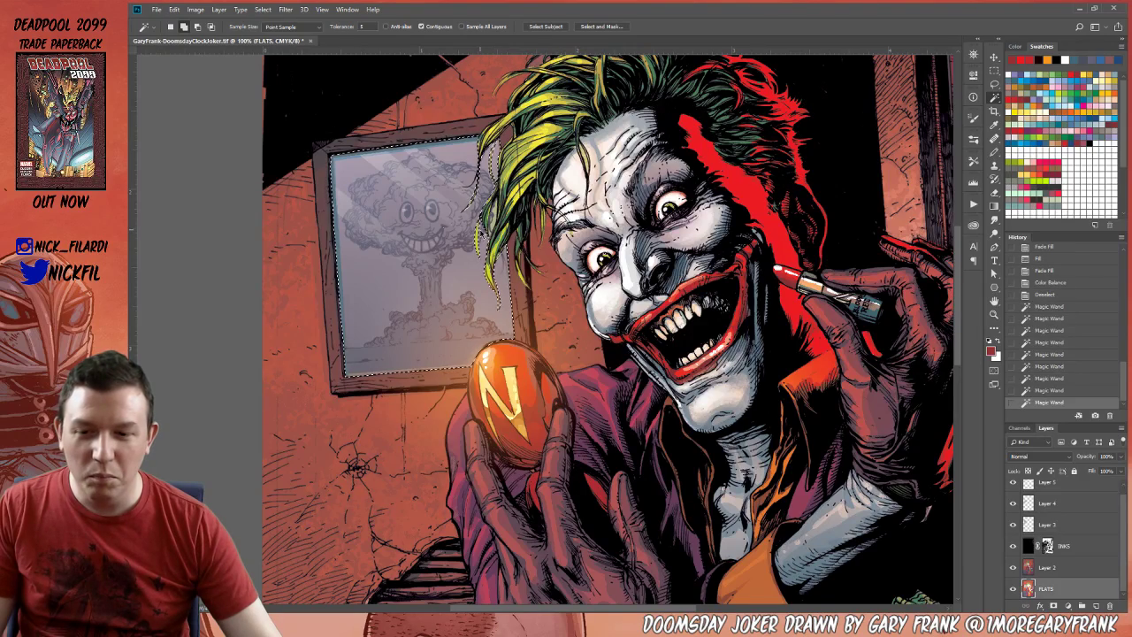
key(z)
alt+click(438, 252)
alt+click(438, 250)
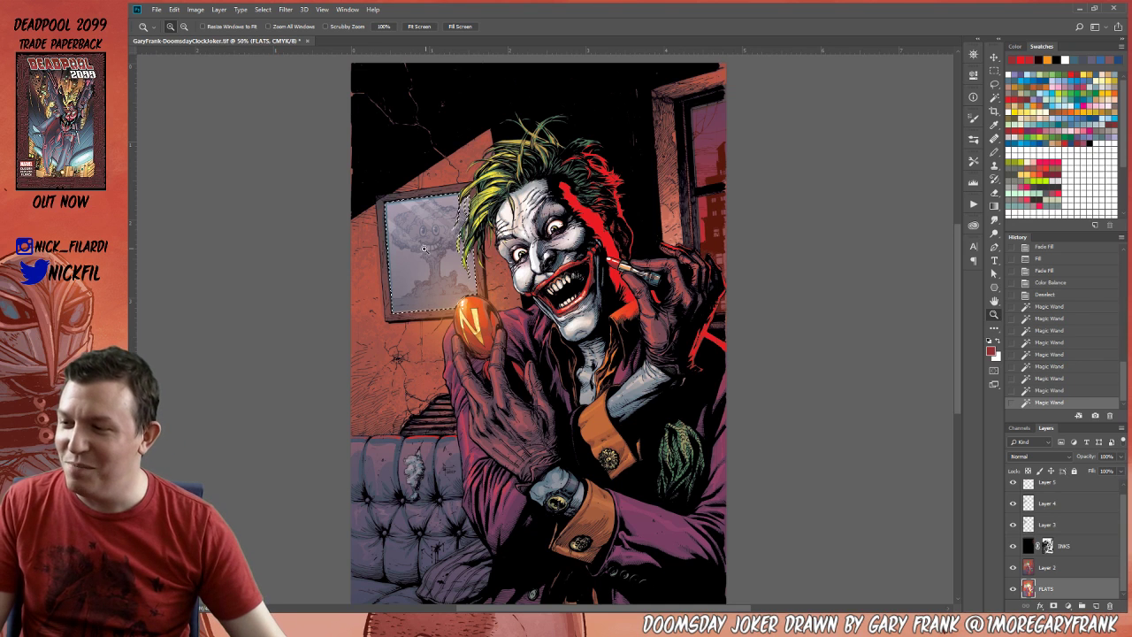
alt+click(579, 296)
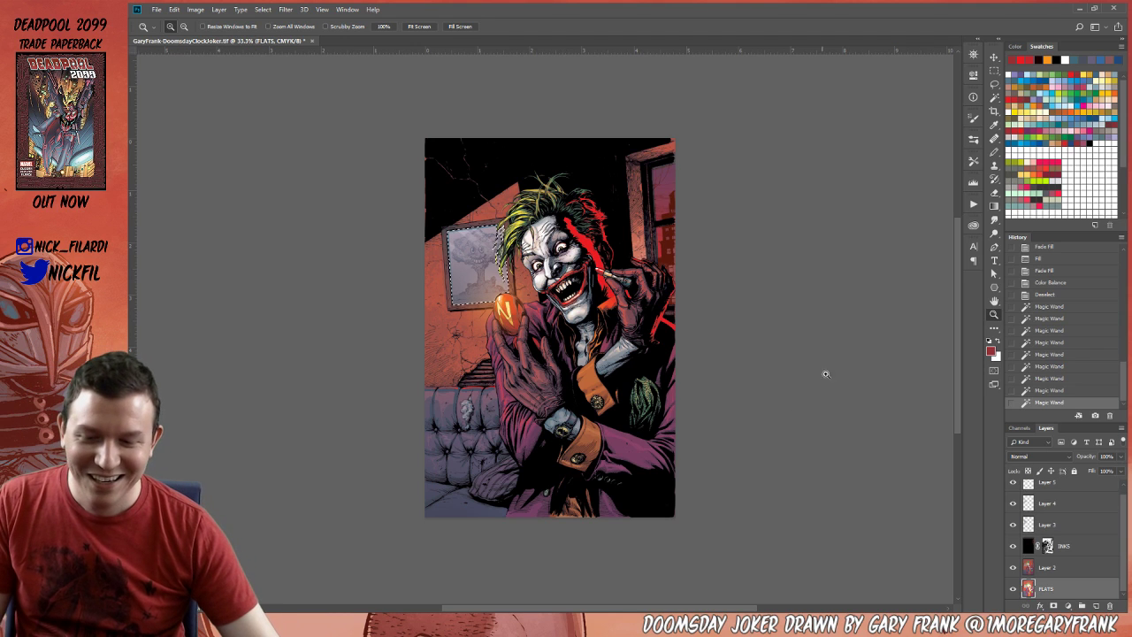
Add a Hue/Saturation adjustment layer above Layer 5, masked to the framed picture selection.
key(alt+bracketright)
key(alt+bracketright)
key(alt+bracketright)
key(alt+bracketright)
key(alt+bracketright)
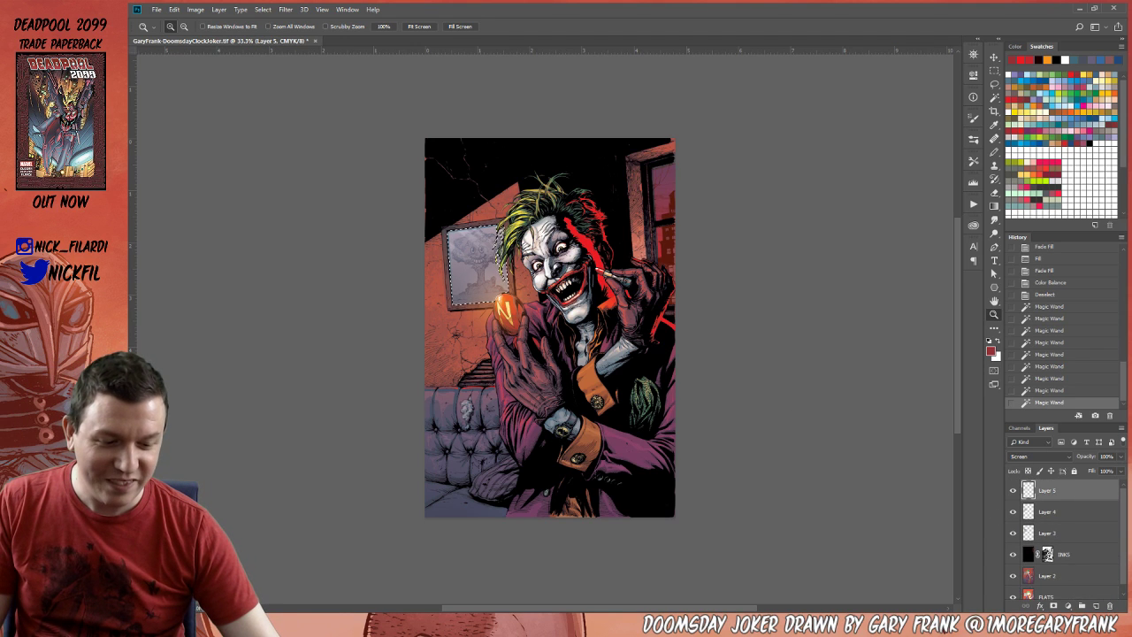
click(1068, 605)
click(1066, 504)
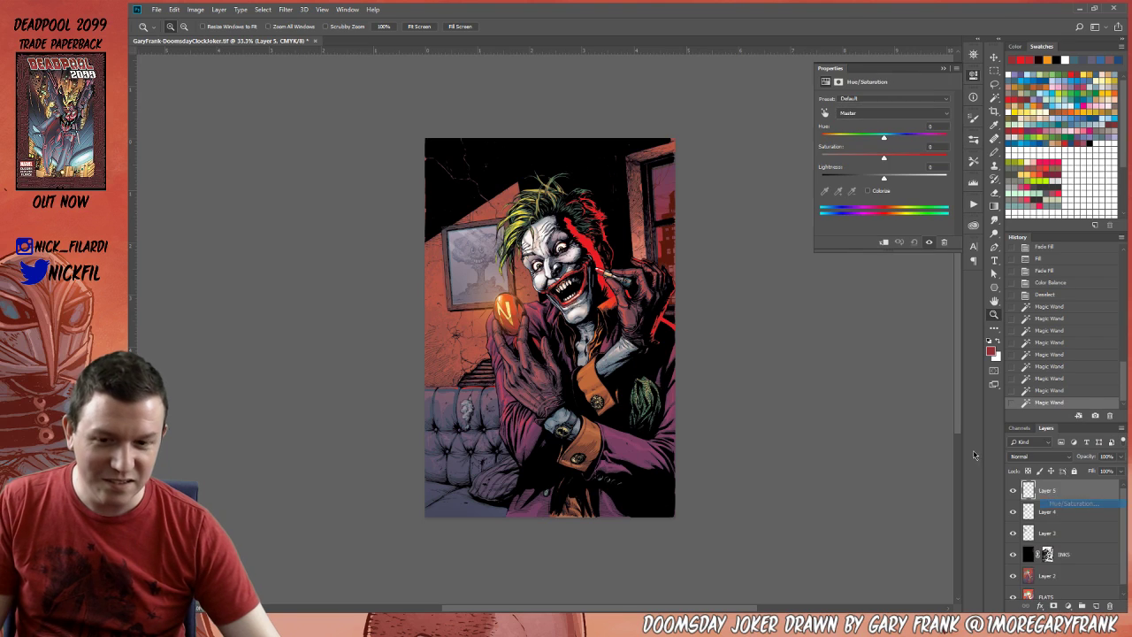
Shift the framed picture's hue to +125 and move the Hue/Saturation adjustment beneath Layer 5.
drag(867, 139, 919, 141)
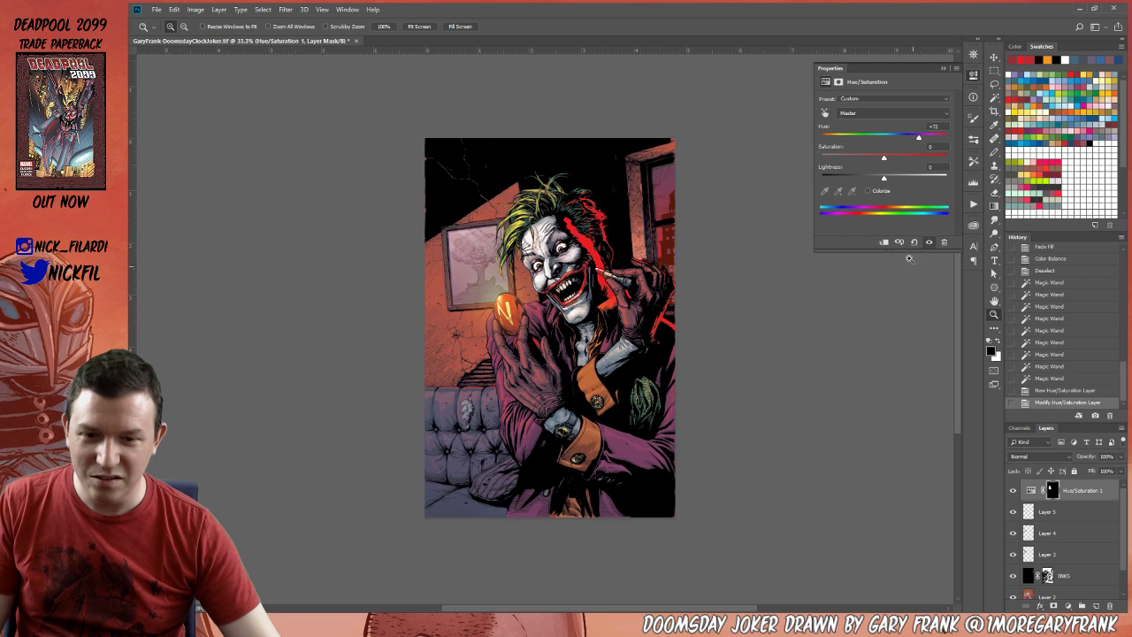
drag(1076, 485, 1073, 525)
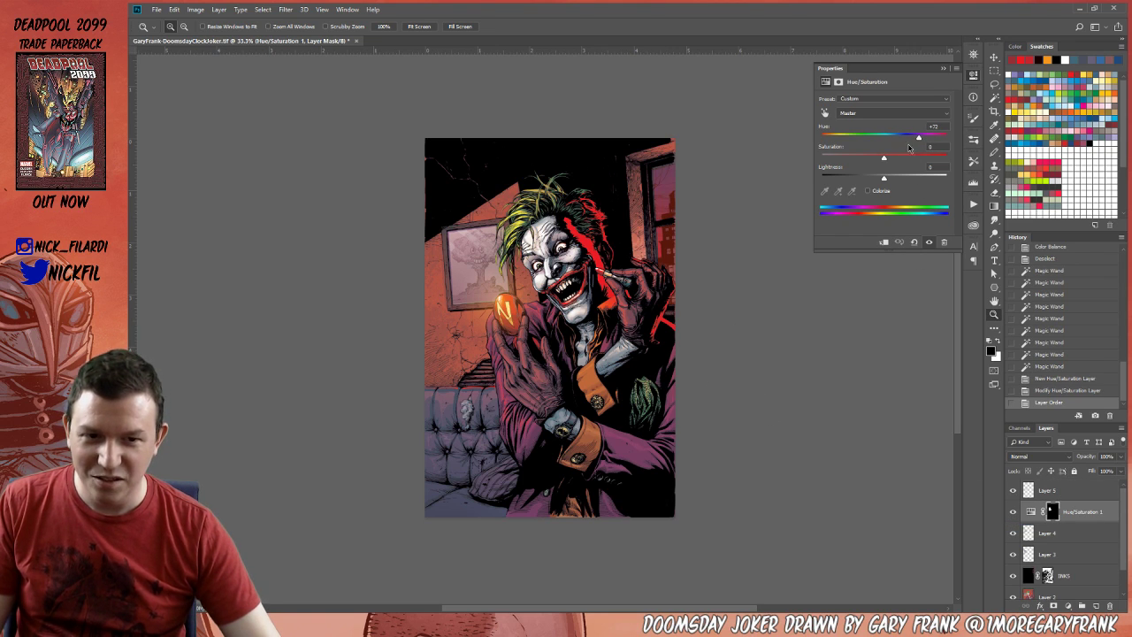
mouse_move(918, 141)
mouse_down()
mouse_move(937, 142)
mouse_move(837, 149)
mouse_move(934, 140)
mouse_up()
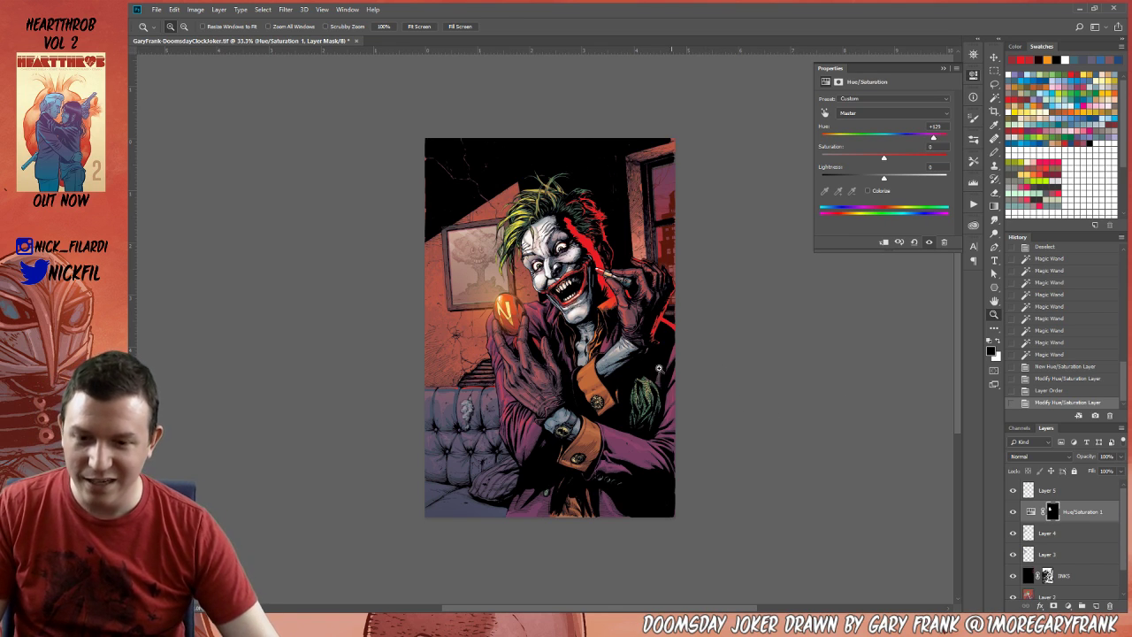
mouse_move(587, 359)
mouse_down()
mouse_move(560, 300)
mouse_move(571, 354)
mouse_up()
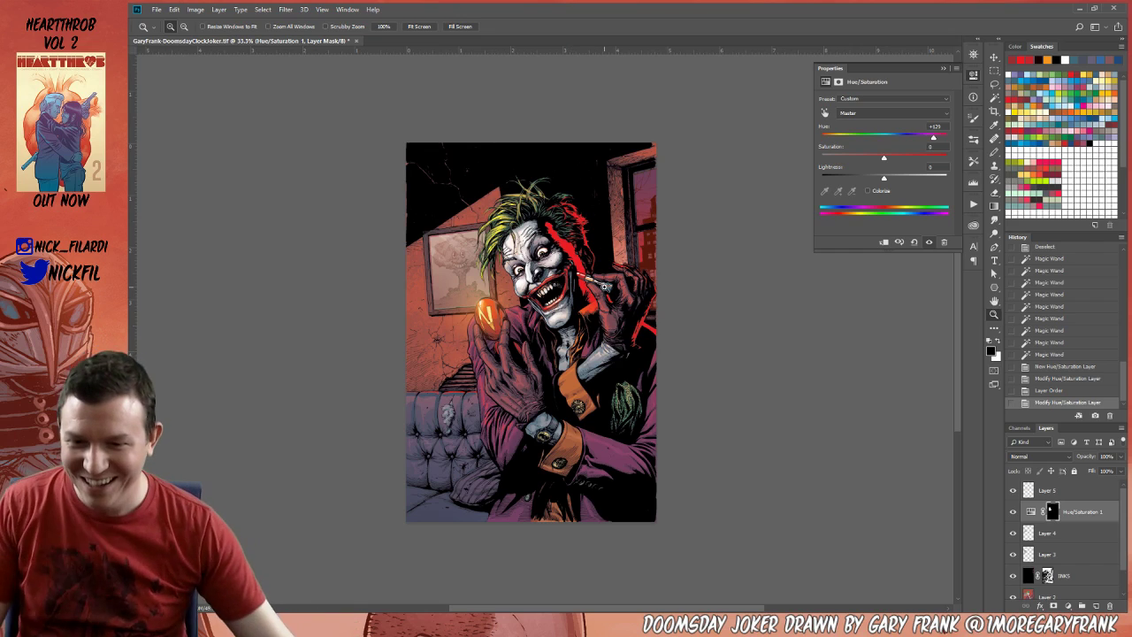
mouse_move(560, 353)
mouse_down()
mouse_move(566, 271)
mouse_move(520, 266)
mouse_move(559, 335)
mouse_up()
key(ctrl+plus)
drag(609, 403, 634, 357)
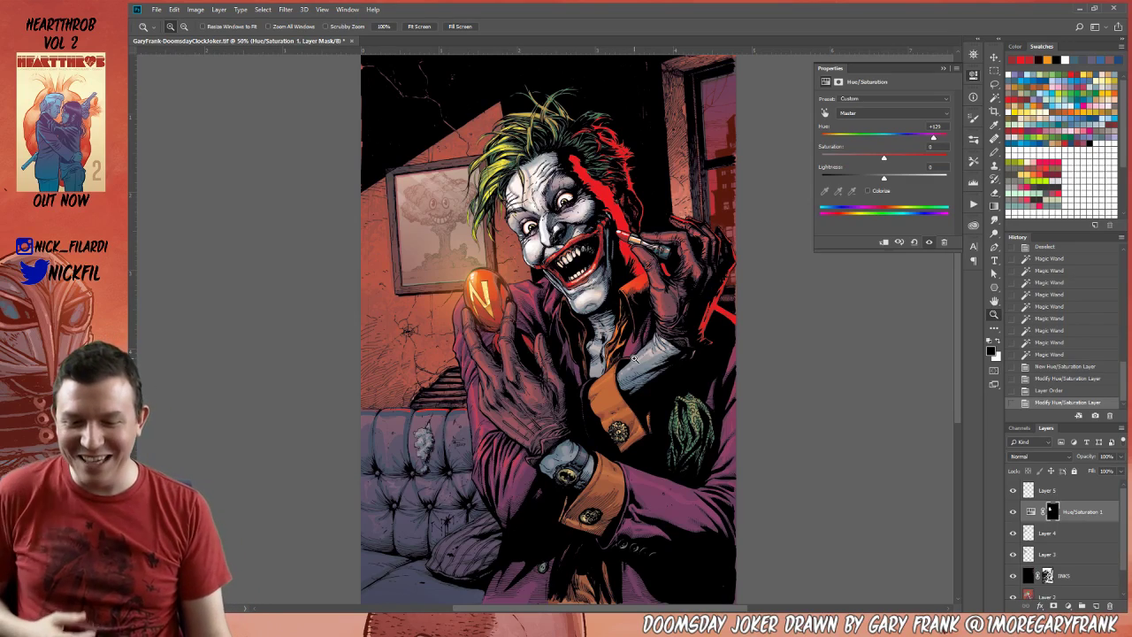
Set up the Pencil with a much smaller tip for fine lettering near the 2017 signature on the couch.
click(453, 455)
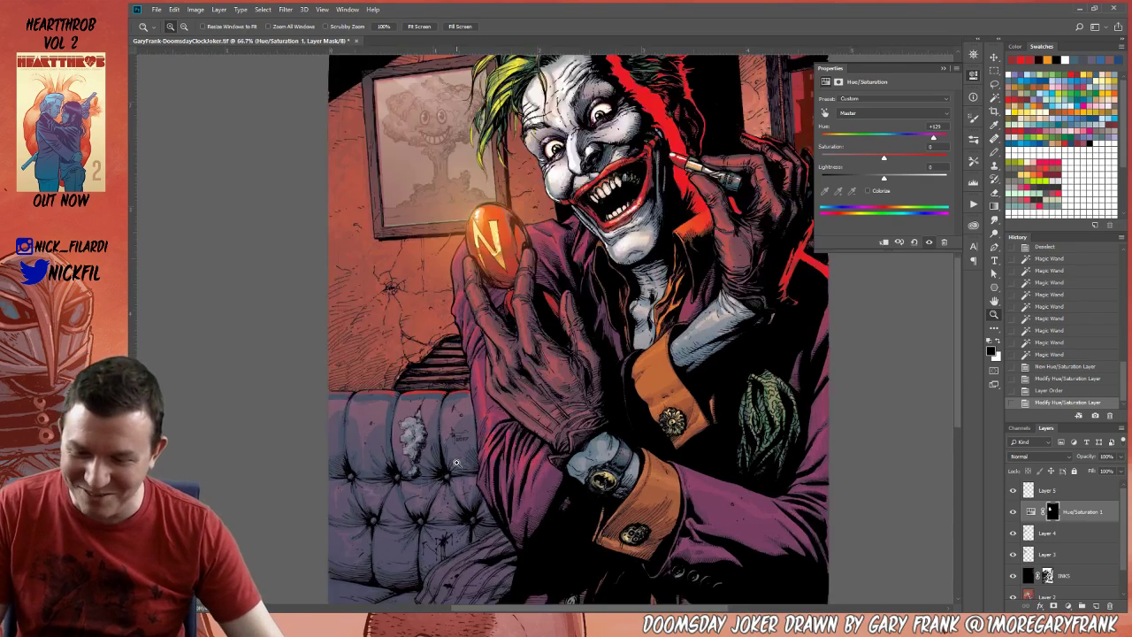
key(b)
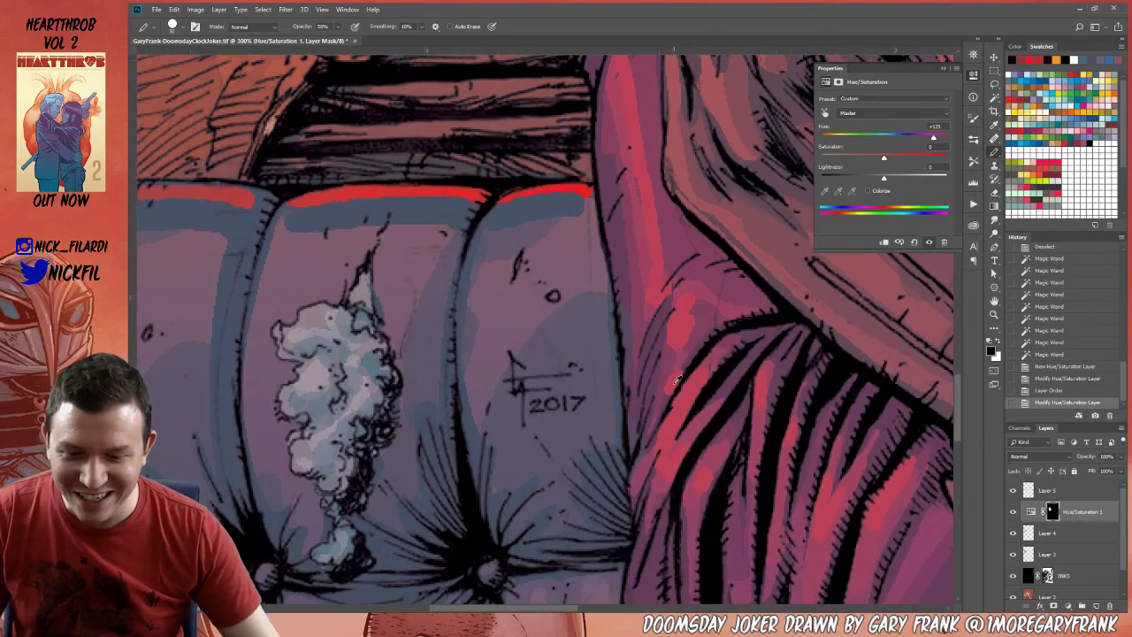
scroll(457, 187, left, 5)
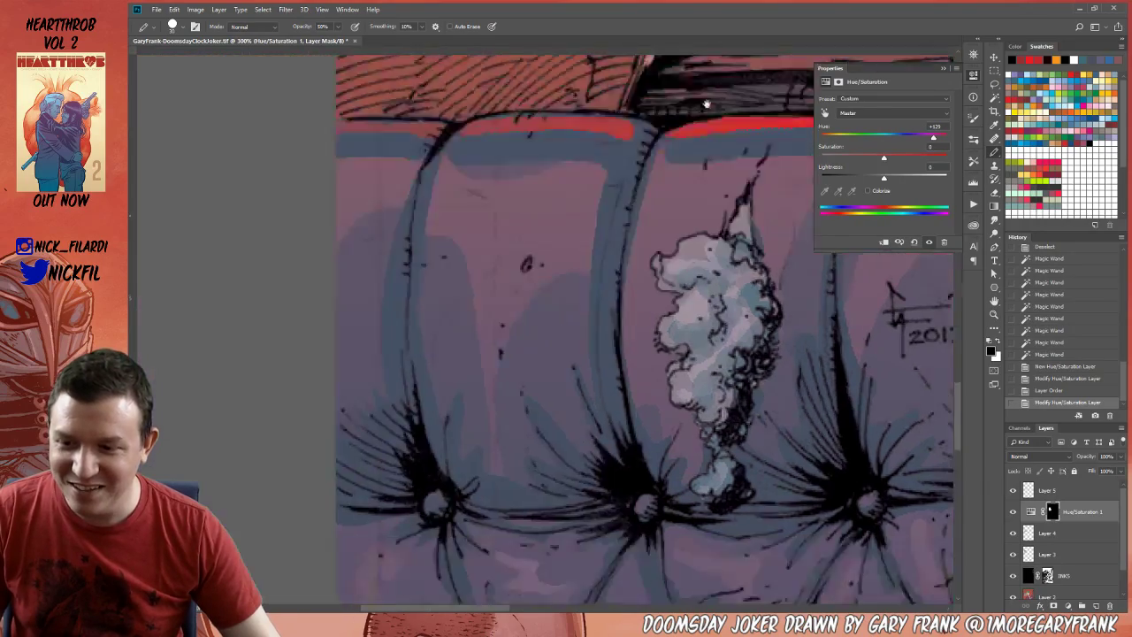
scroll(495, 248, up, 4)
scroll(542, 233, down, 4)
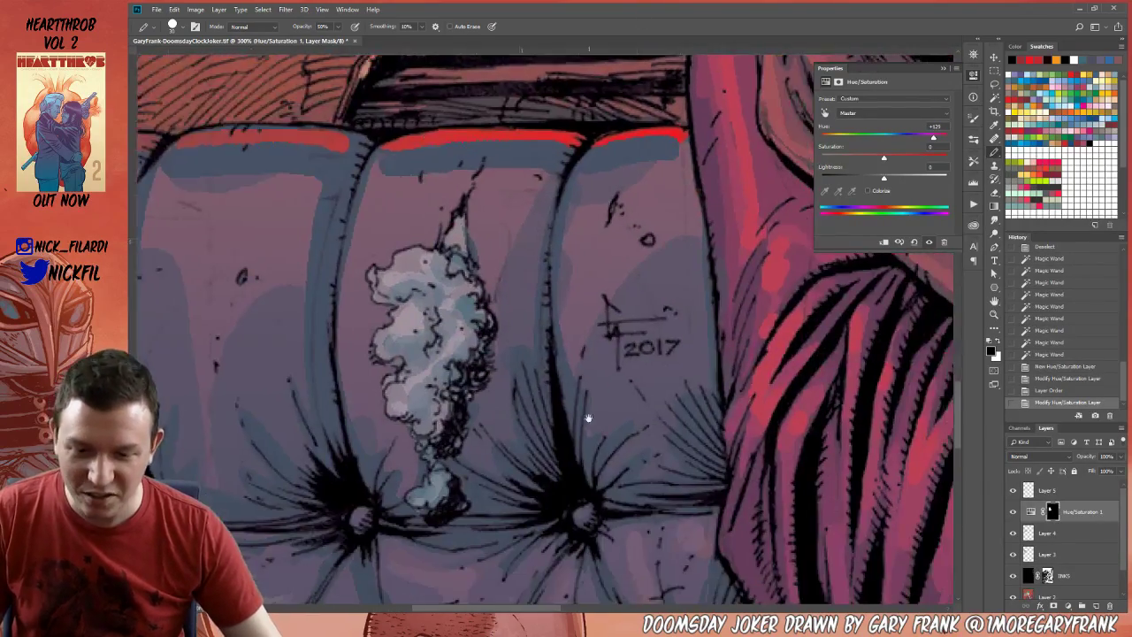
scroll(476, 313, right, 3)
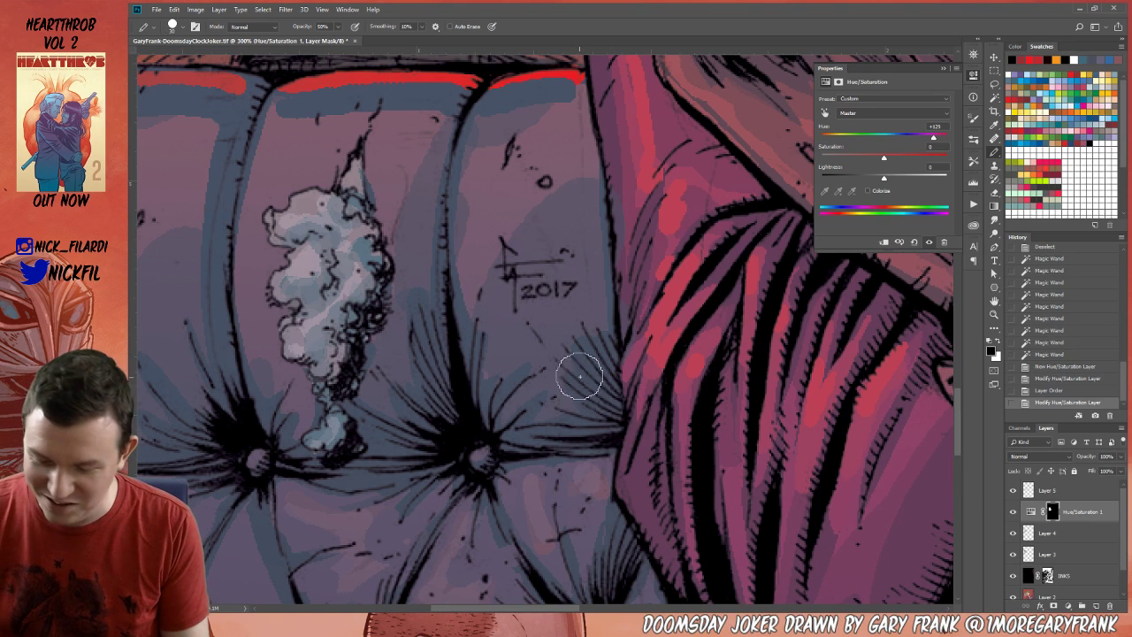
key(bracketleft)
key(bracketleft)
key(bracketleft)
key(bracketleft)
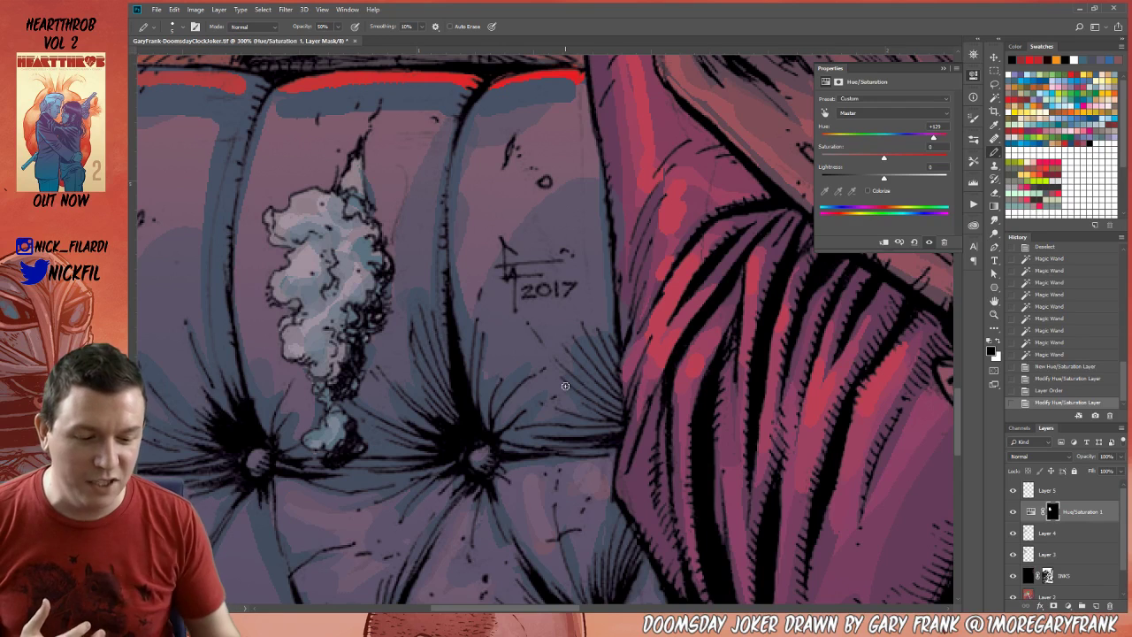
click(1040, 105)
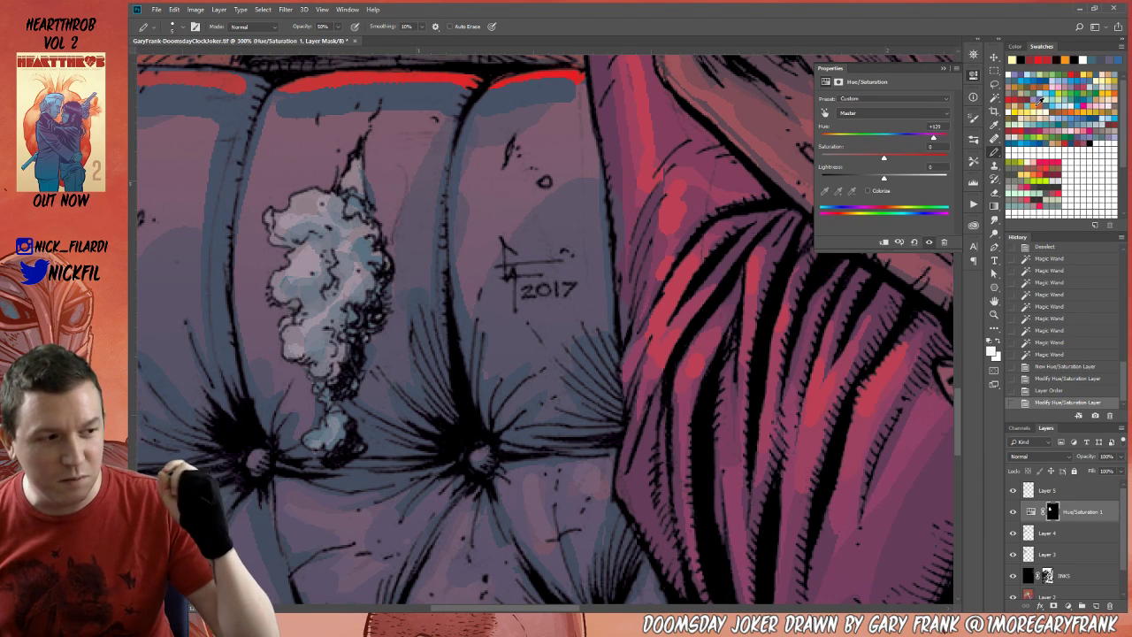
Put away the Hue/Saturation properties and make Layer 4 the active layer.
key(z)
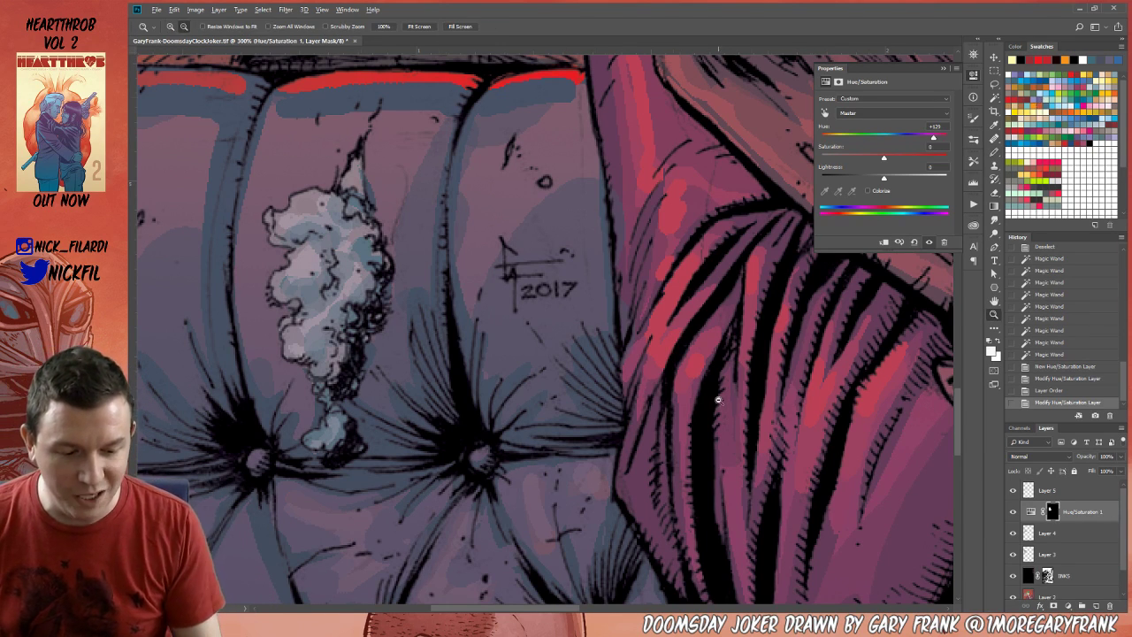
key(ctrl+alt+0)
click(974, 75)
key(b)
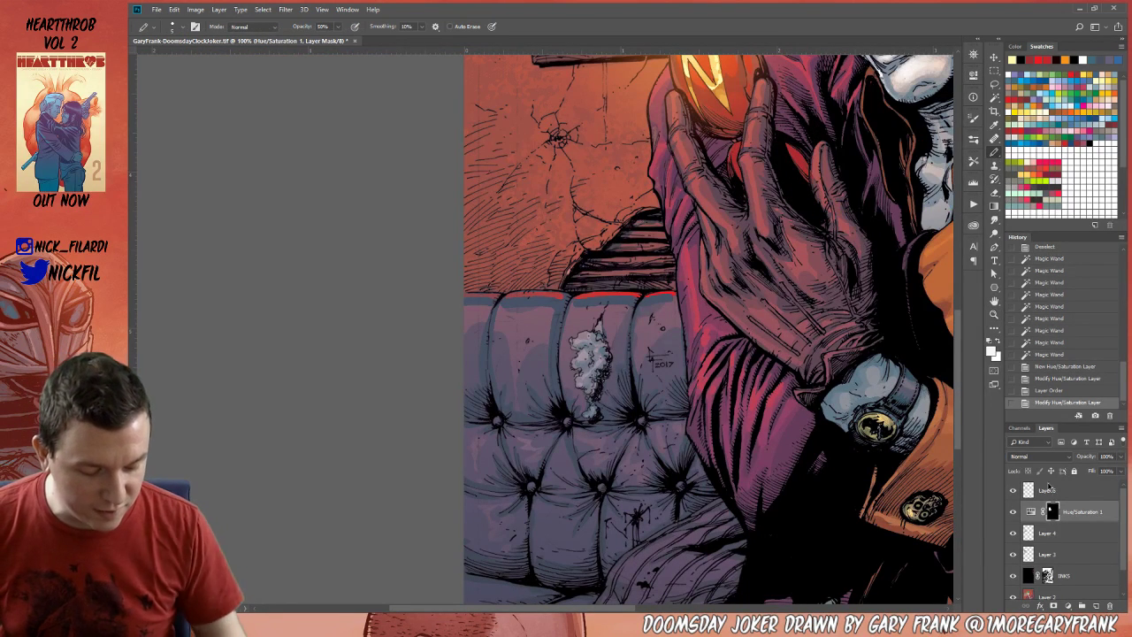
click(1058, 535)
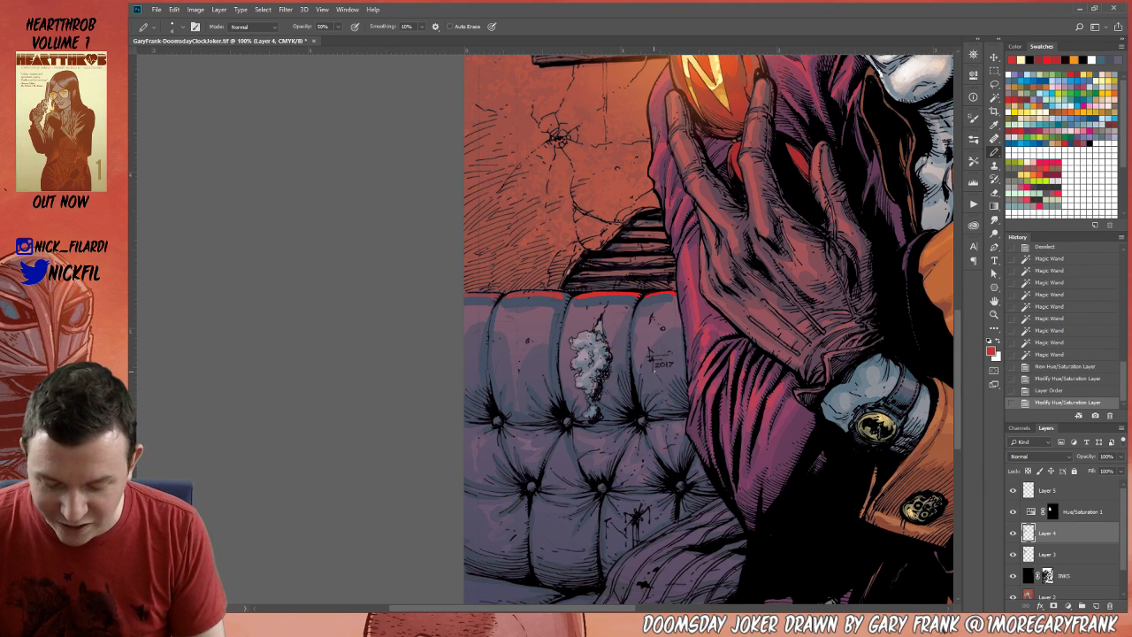
click(656, 371)
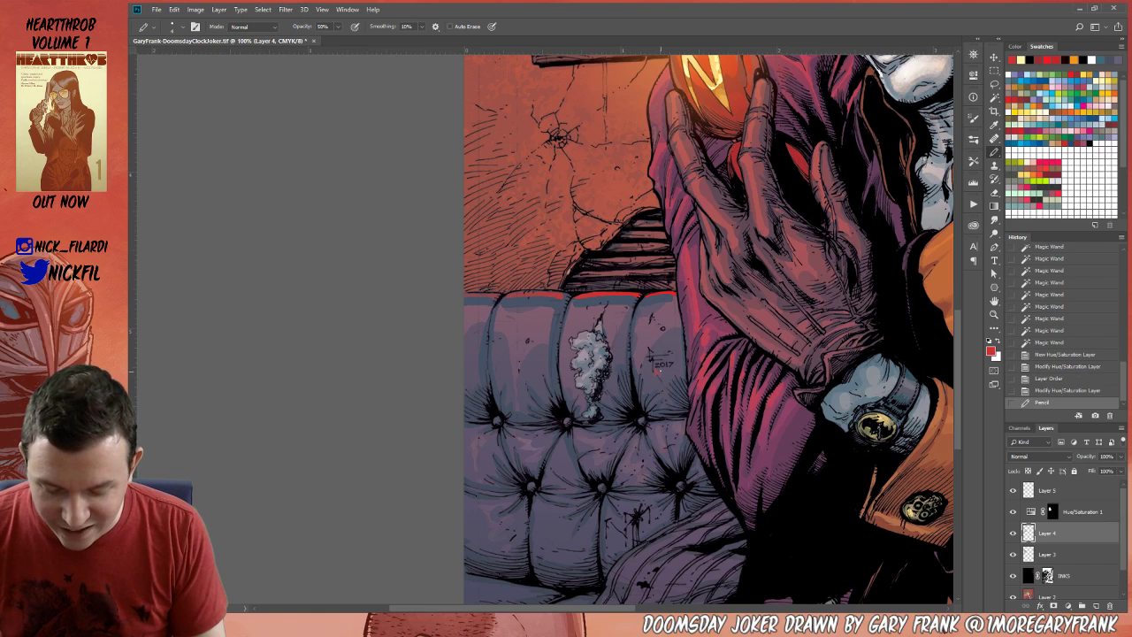
click(657, 372)
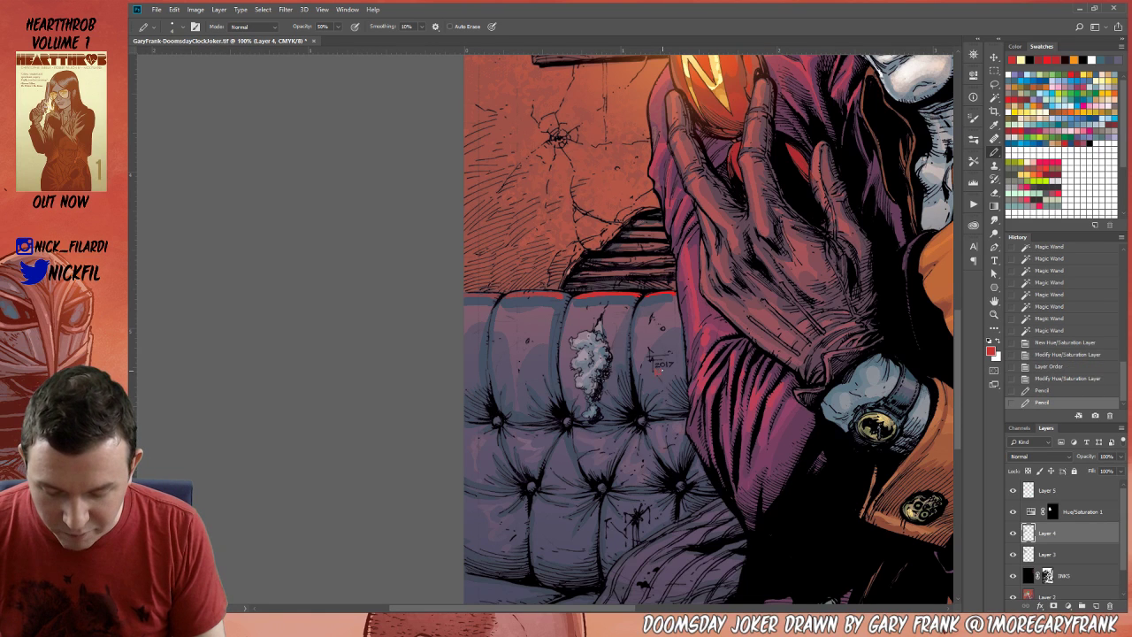
click(1061, 378)
click(252, 26)
click(263, 42)
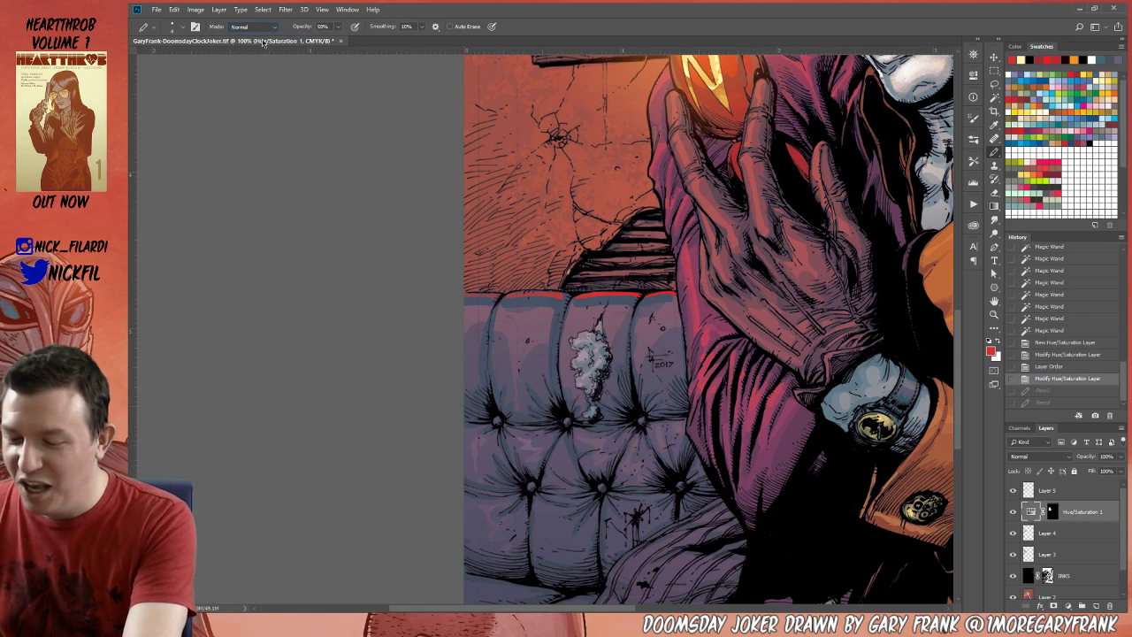
Set the Pencil opacity to 100% and reactivate Layer 4 for lettering close up at the couch signature.
click(337, 27)
drag(342, 44, 392, 46)
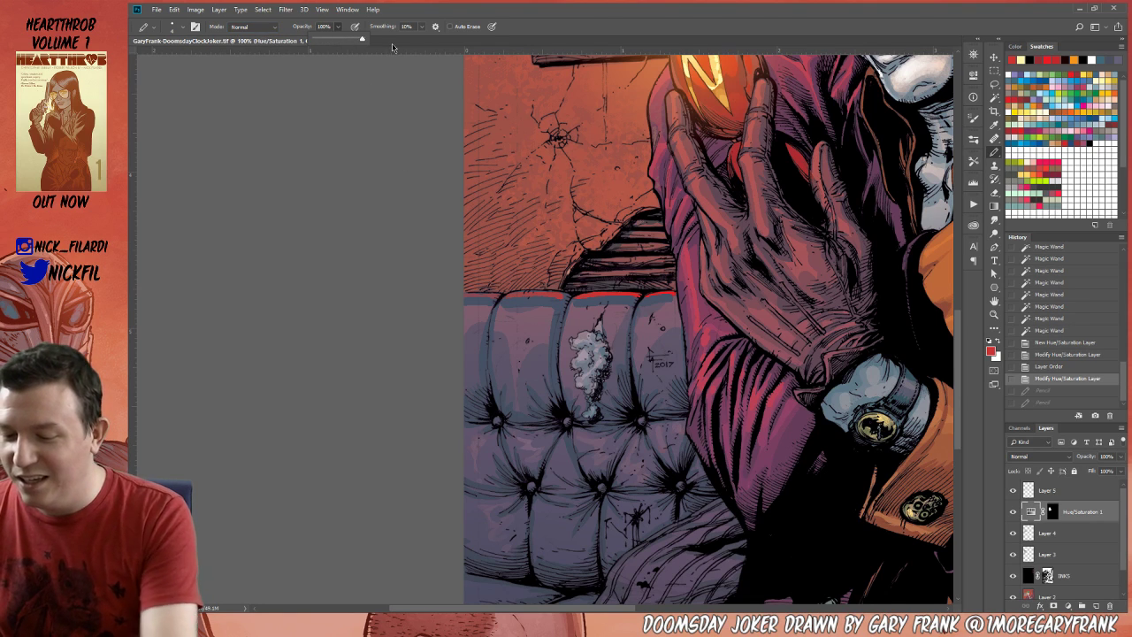
click(994, 314)
click(659, 365)
click(659, 364)
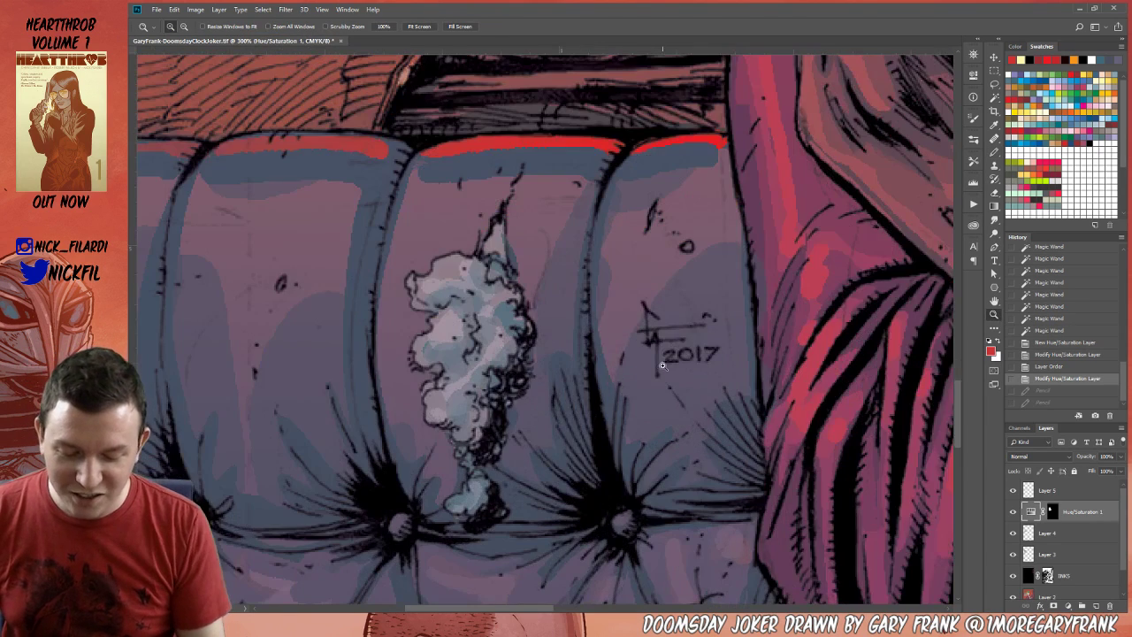
click(994, 302)
drag(844, 363, 727, 336)
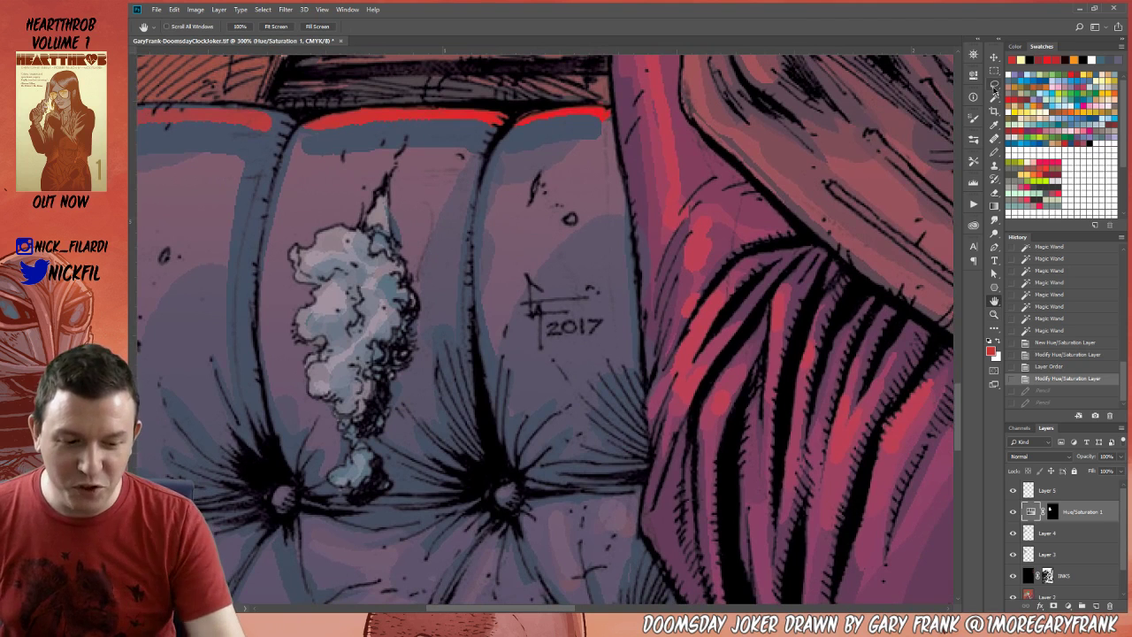
click(995, 85)
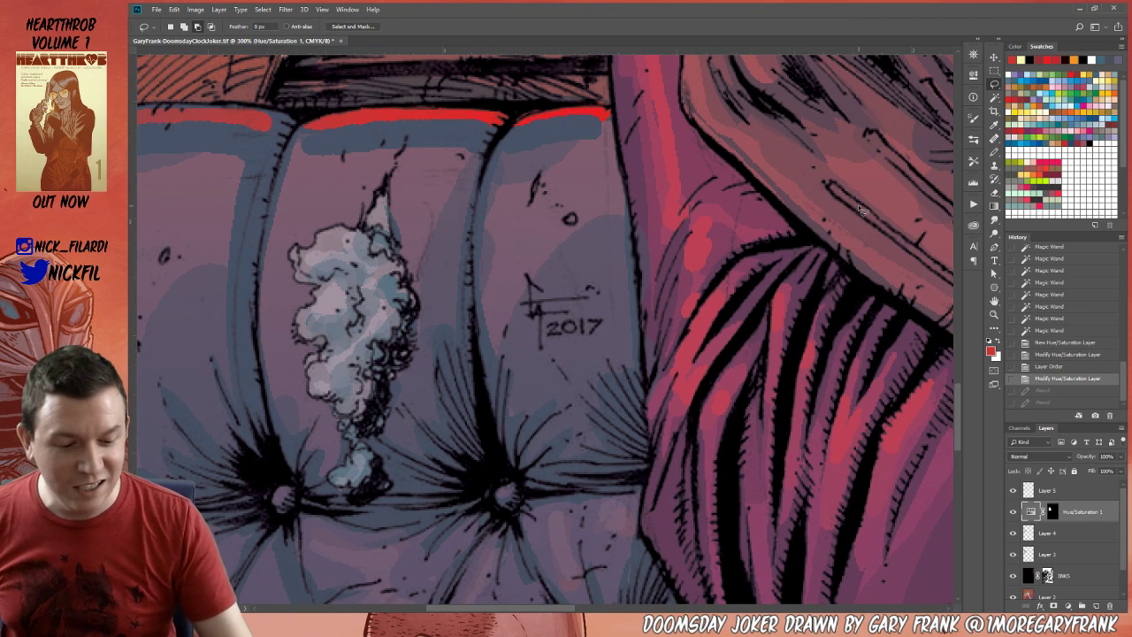
click(994, 140)
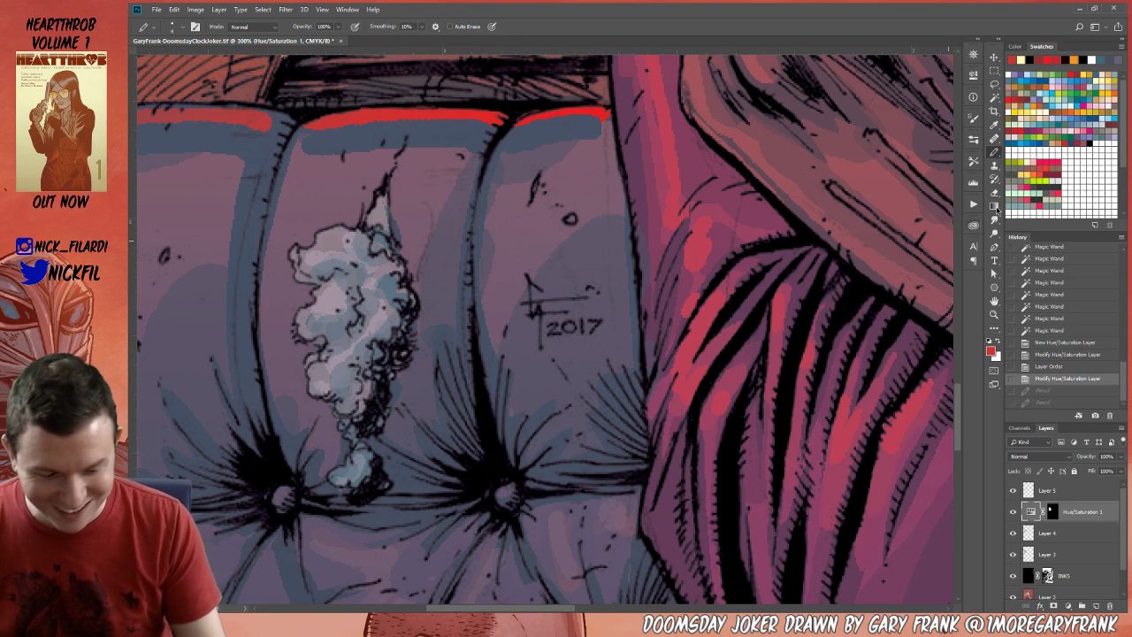
click(1050, 534)
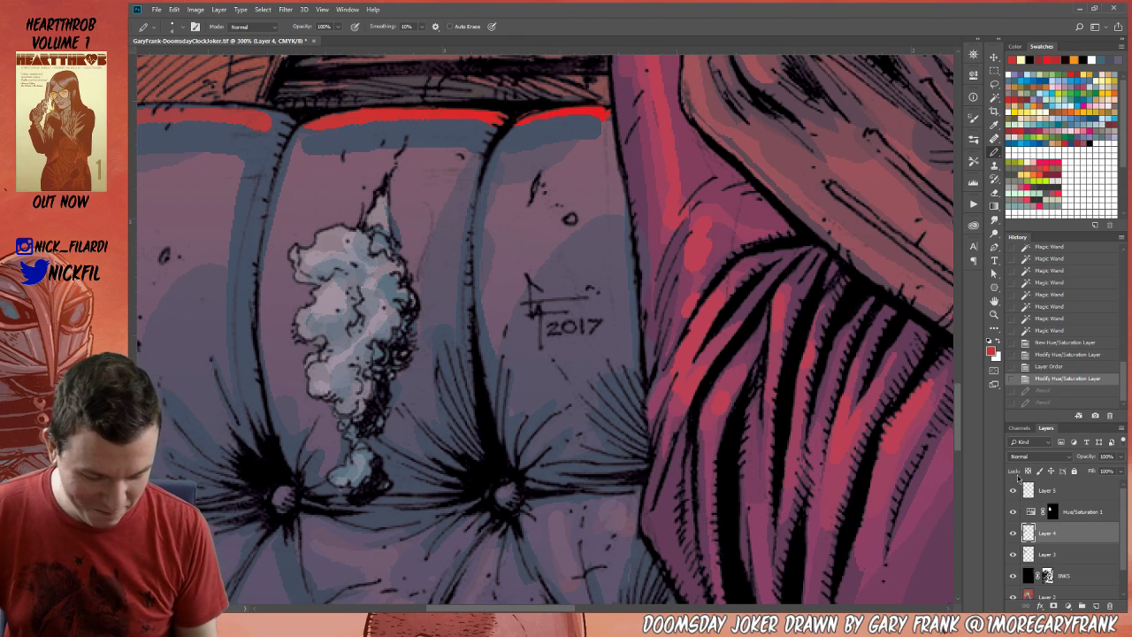
mouse_move(546, 345)
mouse_down()
mouse_move(548, 356)
mouse_move(559, 338)
mouse_move(567, 359)
mouse_up()
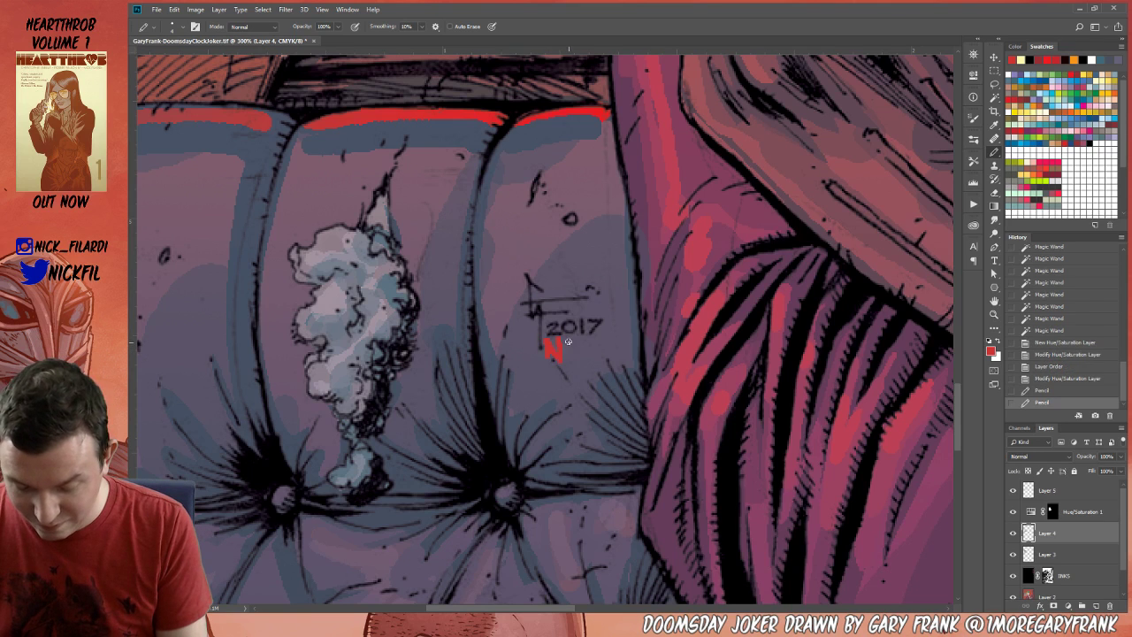
click(1058, 377)
click(1059, 367)
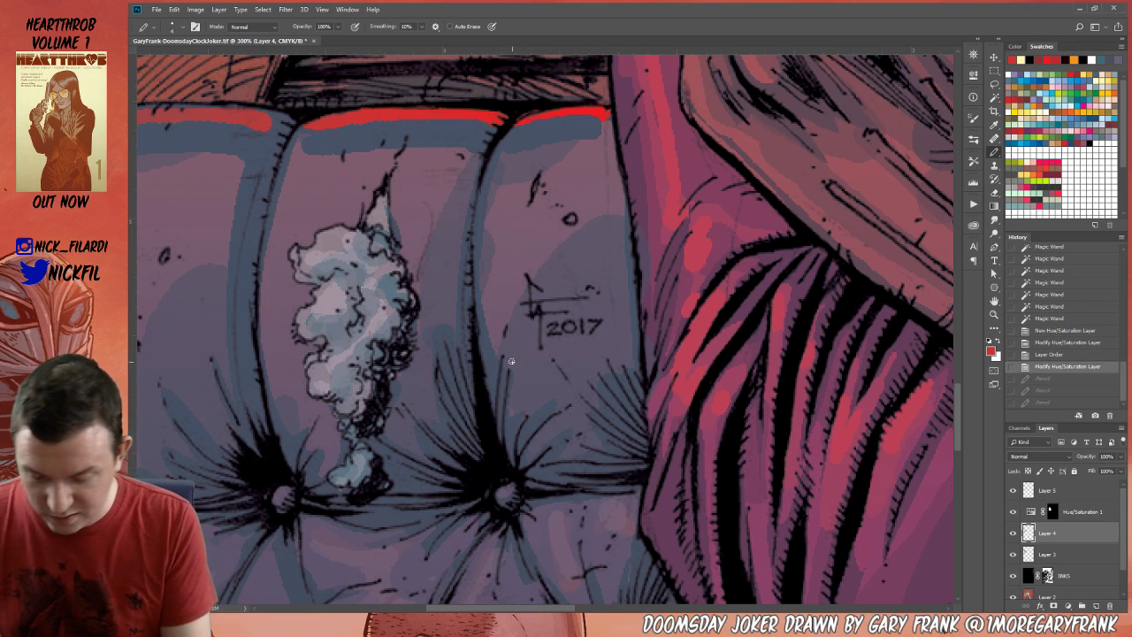
Letter the colourist's signature in red Pencil strokes beneath the 2017 signature on the couch.
mouse_move(513, 357)
mouse_down()
mouse_move(525, 377)
mouse_move(530, 357)
mouse_move(540, 375)
mouse_move(556, 366)
mouse_up()
mouse_move(557, 364)
mouse_down()
mouse_move(573, 375)
mouse_move(586, 356)
mouse_up()
drag(574, 365, 613, 373)
click(995, 315)
alt+click(601, 442)
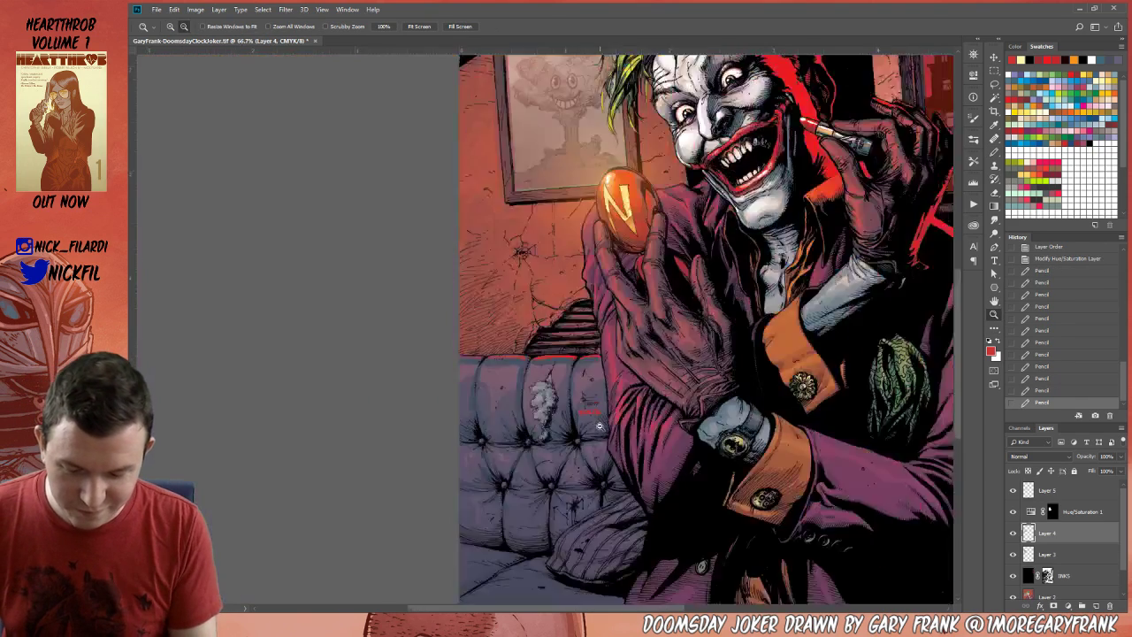
Examine the whole Joker illustration from a distance and at medium size.
key(h)
drag(731, 458, 653, 405)
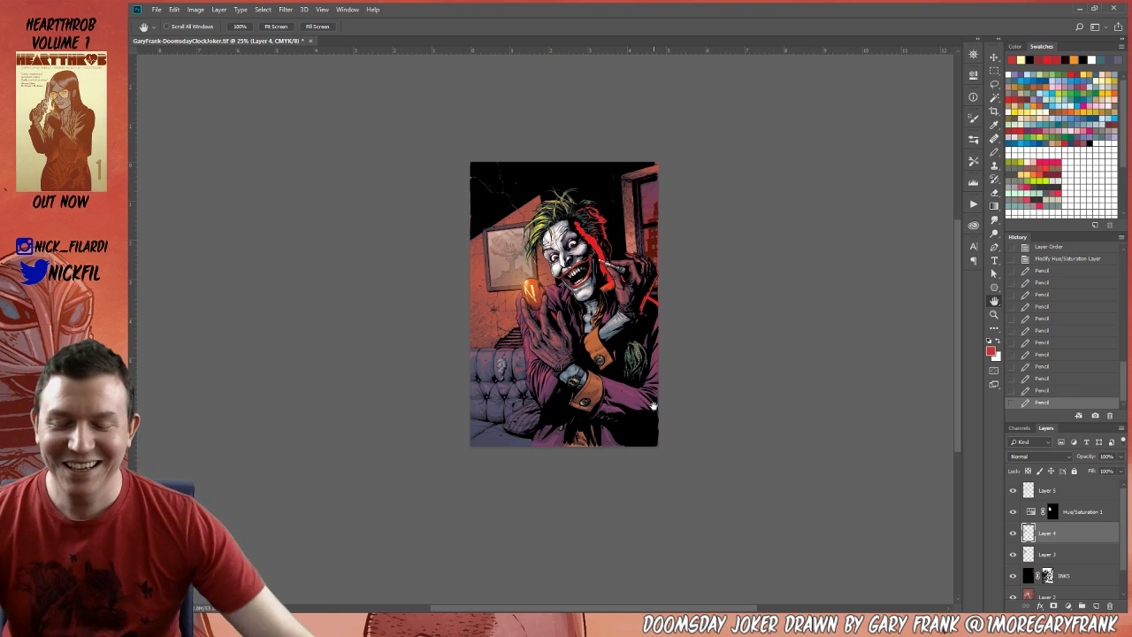
drag(564, 457, 593, 414)
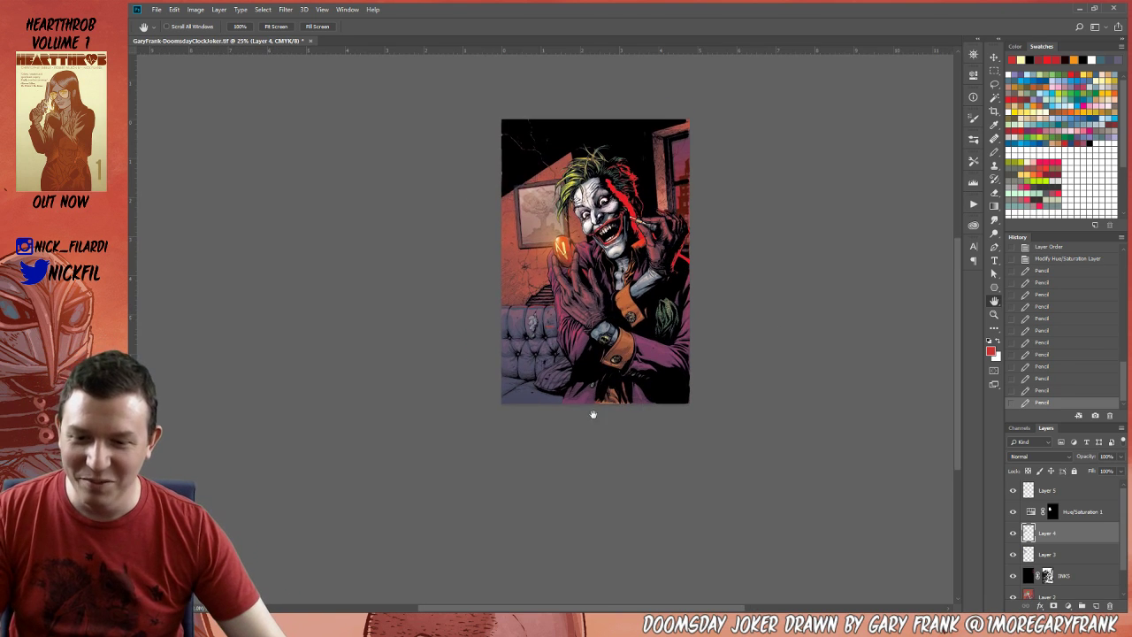
drag(663, 329, 618, 353)
key(z)
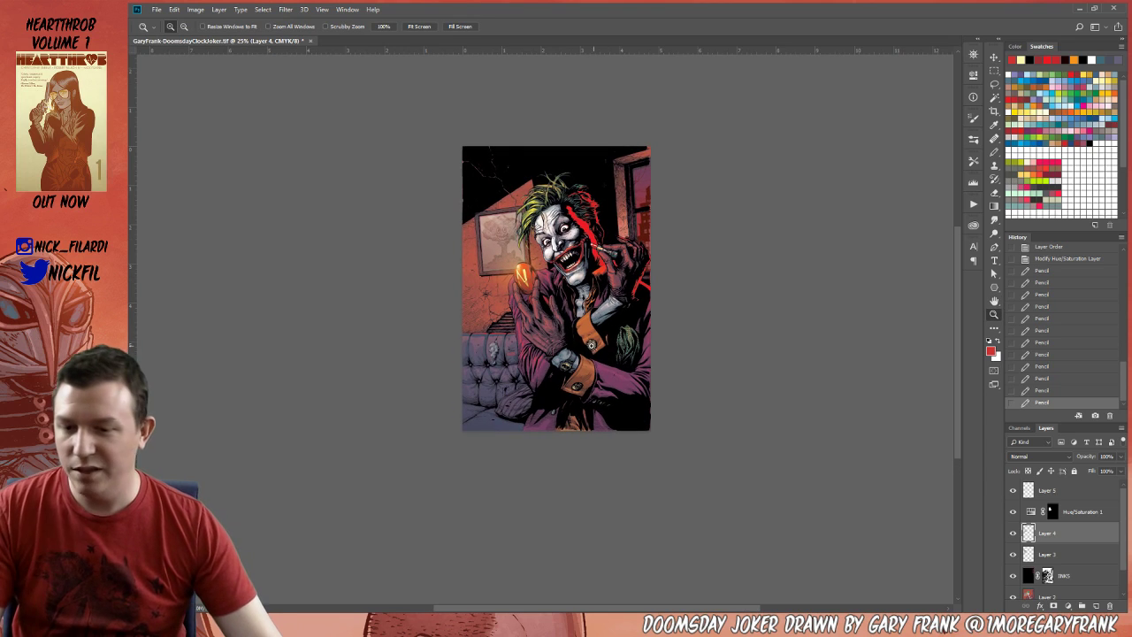
click(566, 336)
click(576, 367)
drag(605, 396, 617, 489)
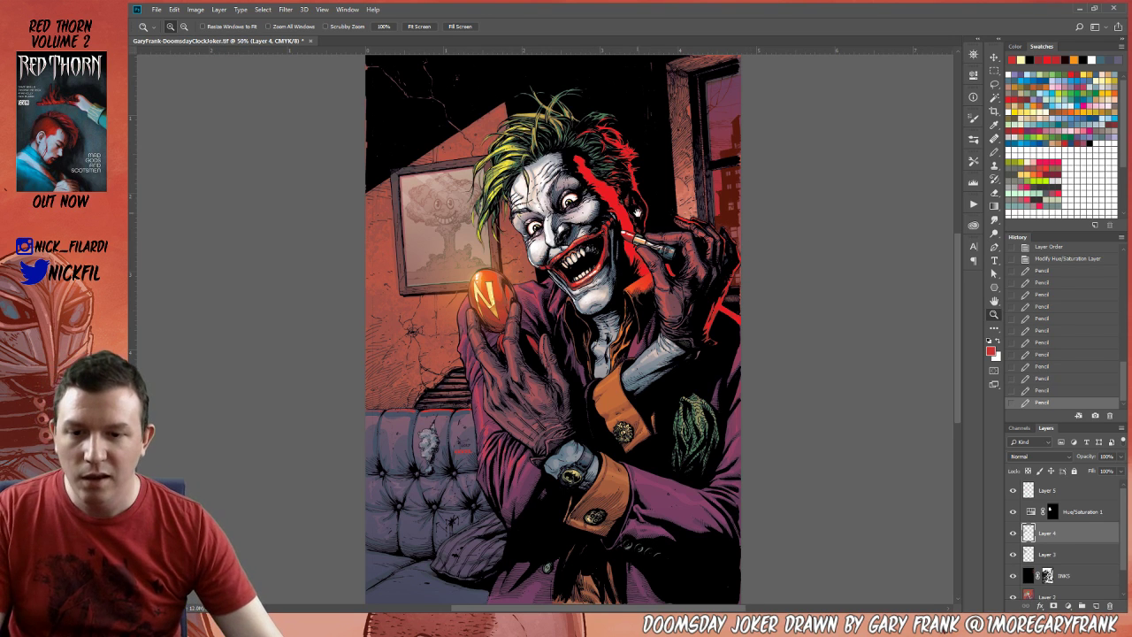
drag(637, 209, 657, 244)
key(ctrl+r)
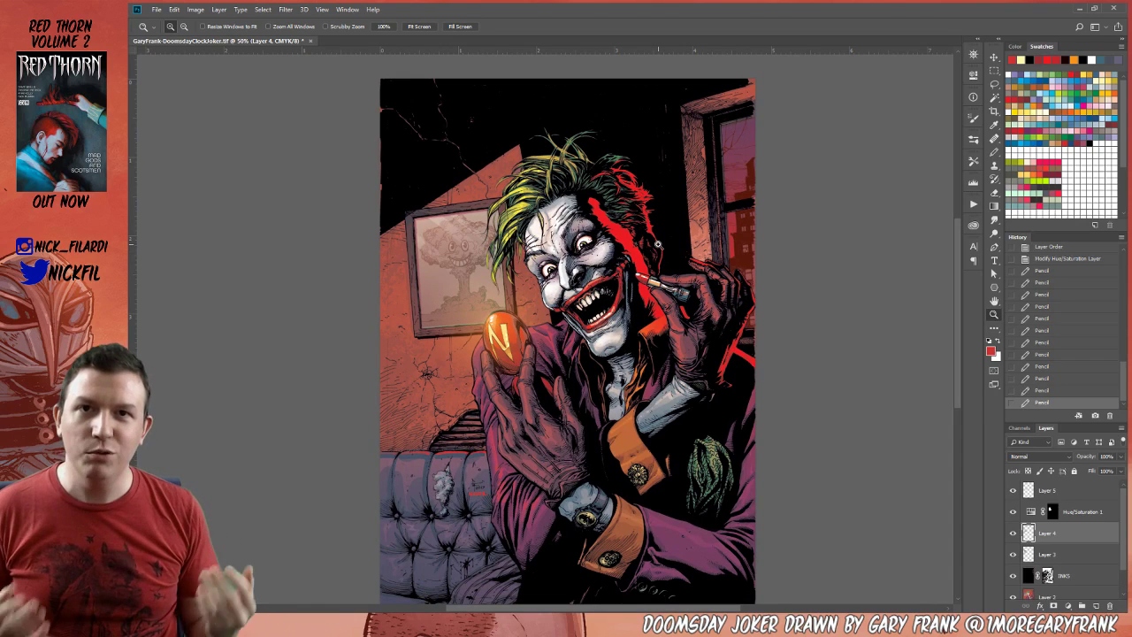